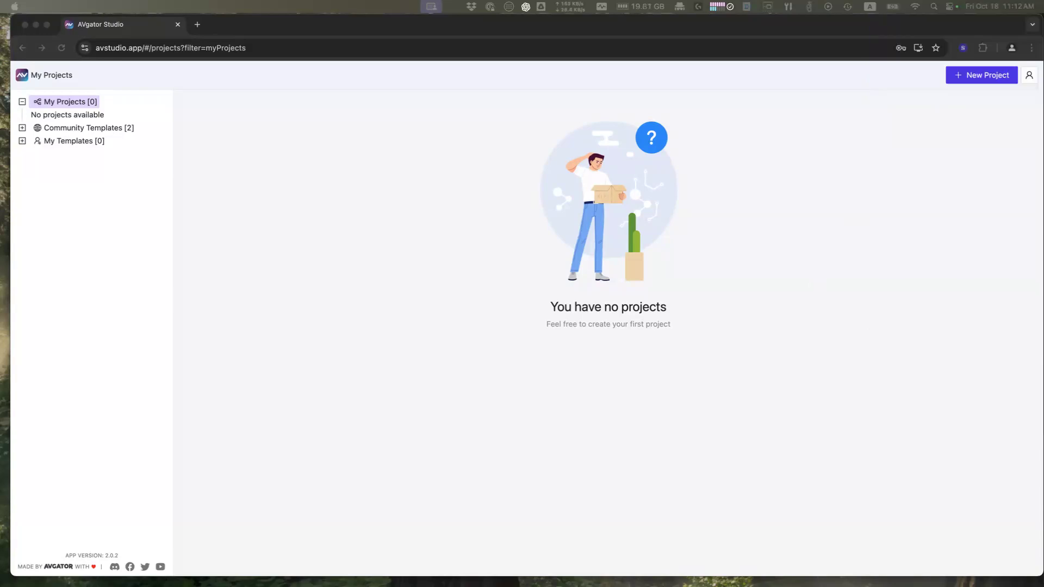
# Step: Review the SIMPL Windows program's XPanel signals and the Logic symbols under S-1 System and S-2.1 tp01
pyautogui.moveTo(1043, 65); pyautogui.dragTo(474, 31)
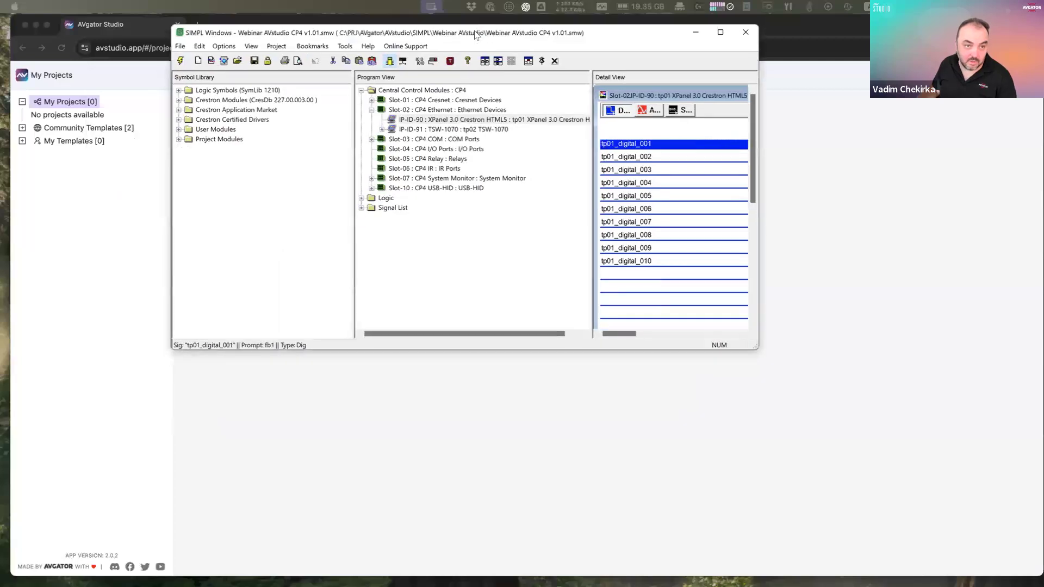
pyautogui.doubleClick(474, 31)
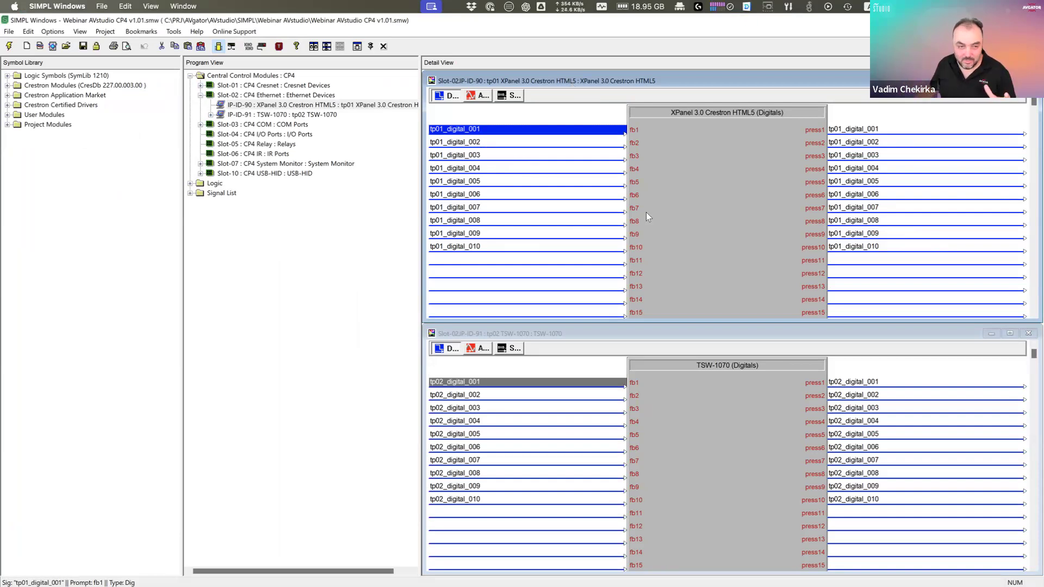
pyautogui.click(478, 96)
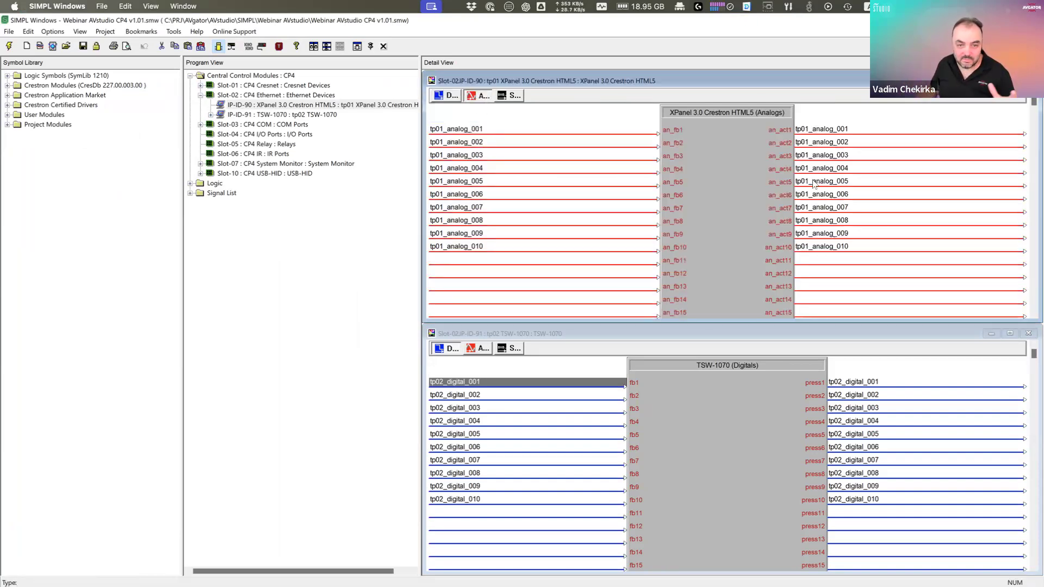
pyautogui.click(515, 95)
pyautogui.doubleClick(203, 185)
pyautogui.doubleClick(242, 200)
pyautogui.doubleClick(243, 196)
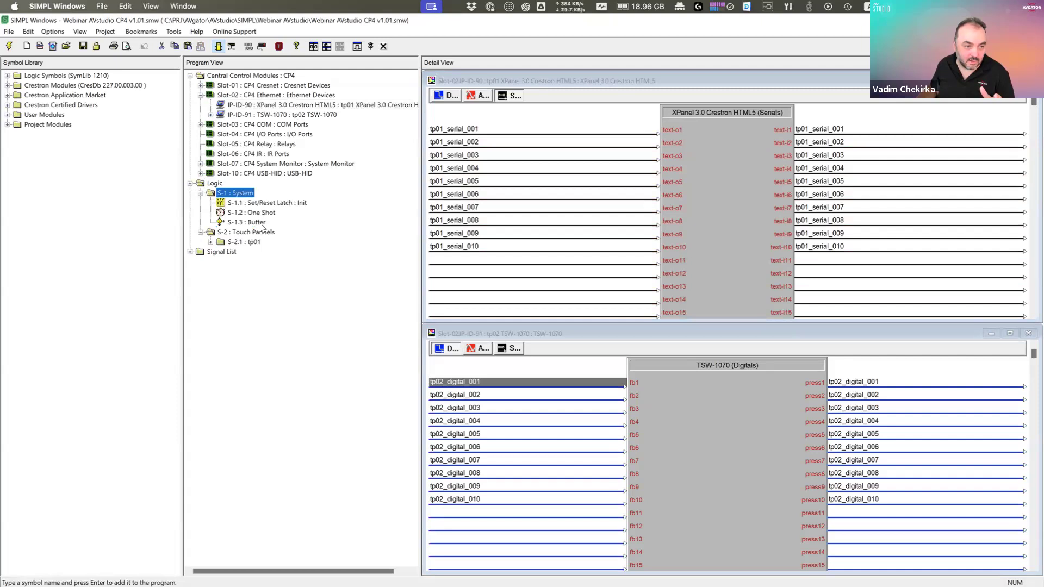
pyautogui.doubleClick(265, 204)
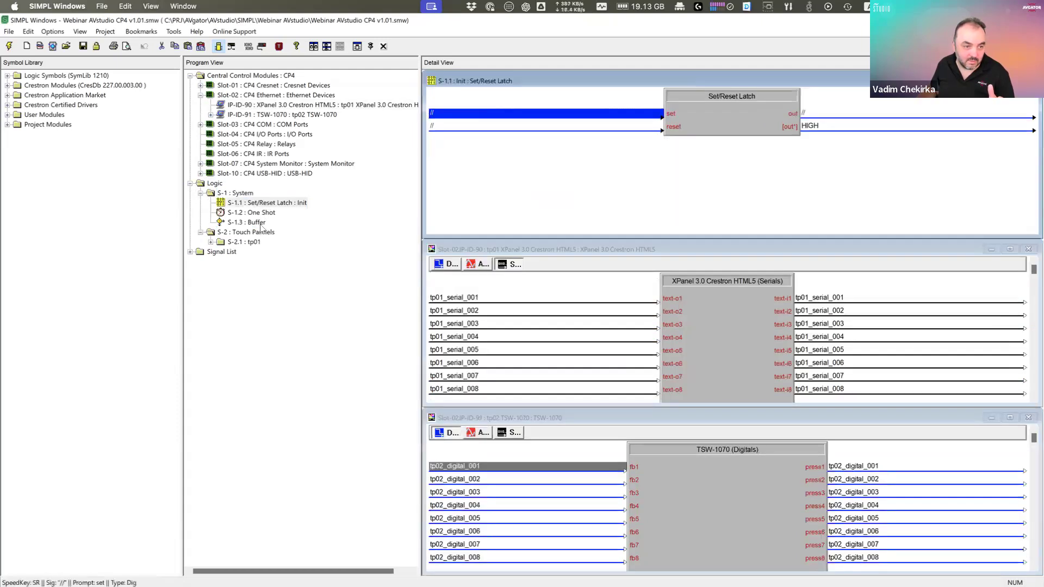
pyautogui.doubleClick(248, 222)
pyautogui.doubleClick(251, 242)
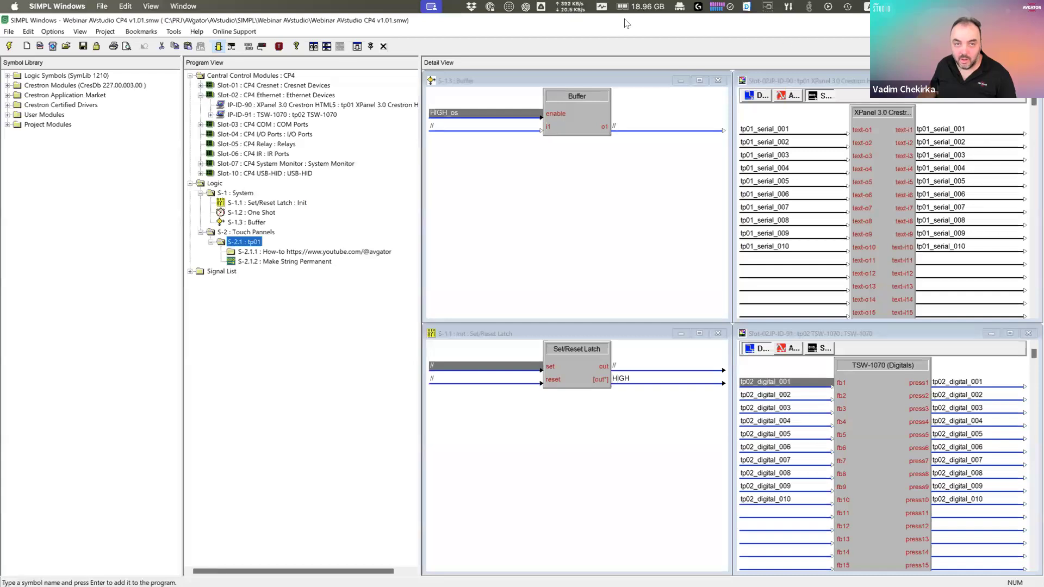
pyautogui.moveTo(606, 20); pyautogui.dragTo(1043, 52)
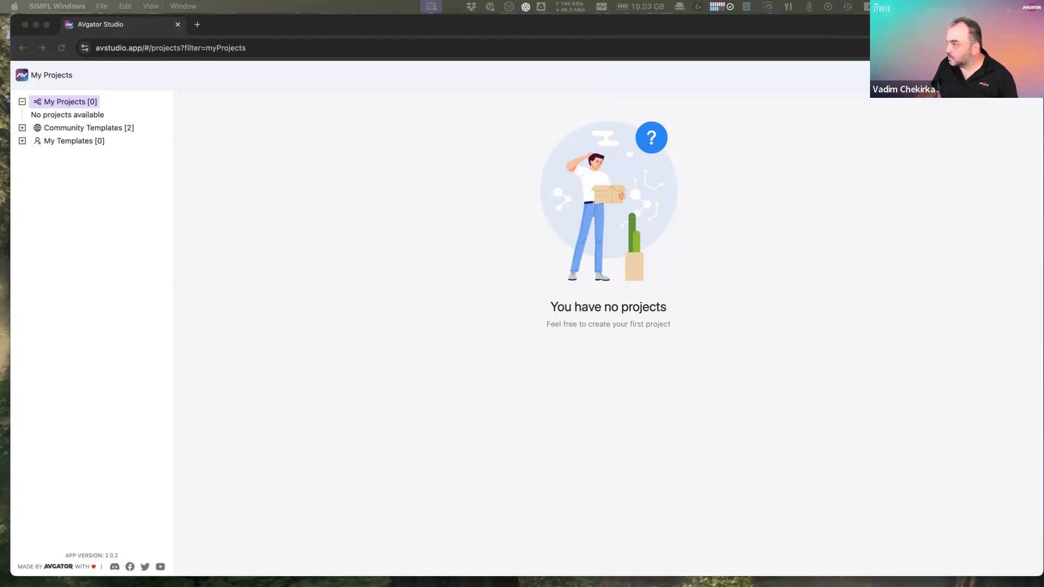
# Step: In the Crestron Toolbox console, list the processor's IP table with iptable -t
pyautogui.moveTo(1043, 73); pyautogui.dragTo(753, 37)
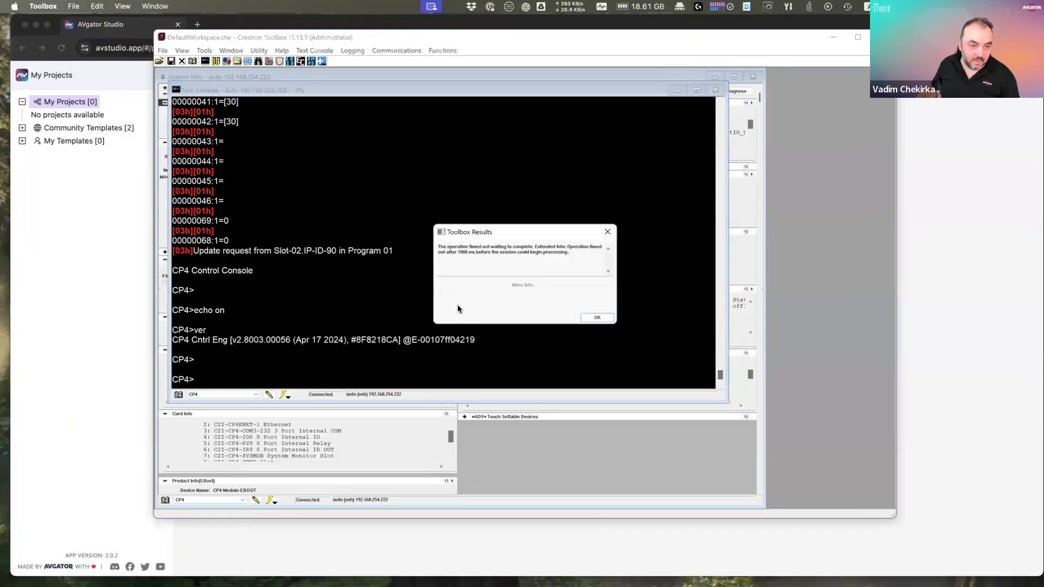
pyautogui.press('Escape')
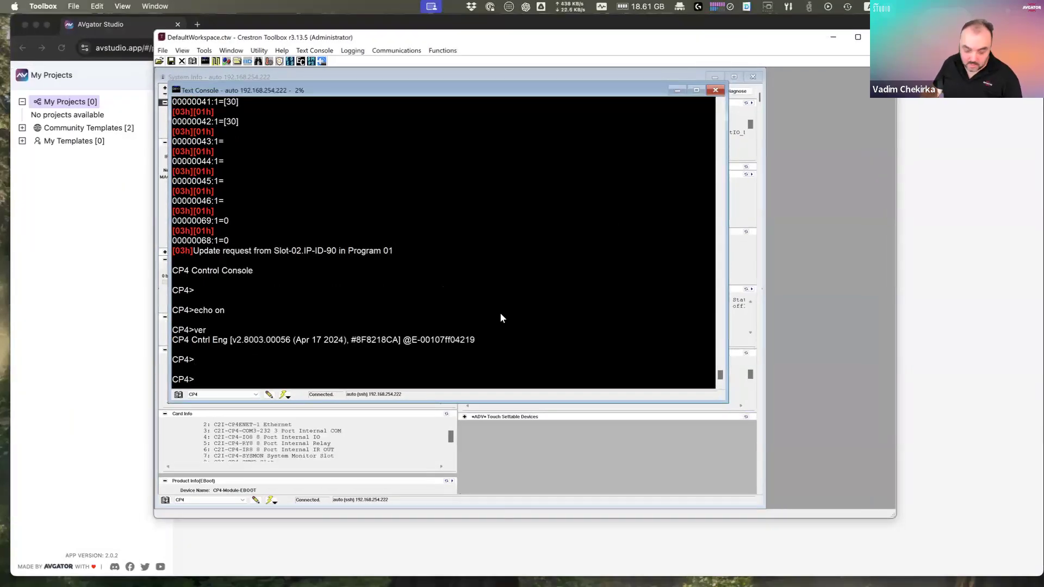
pyautogui.press('Return')
pyautogui.press('Return')
pyautogui.press('Return')
pyautogui.press('Return')
pyautogui.press('Return')
pyautogui.press('Return')
pyautogui.write('iptable -t')
pyautogui.press('Return')
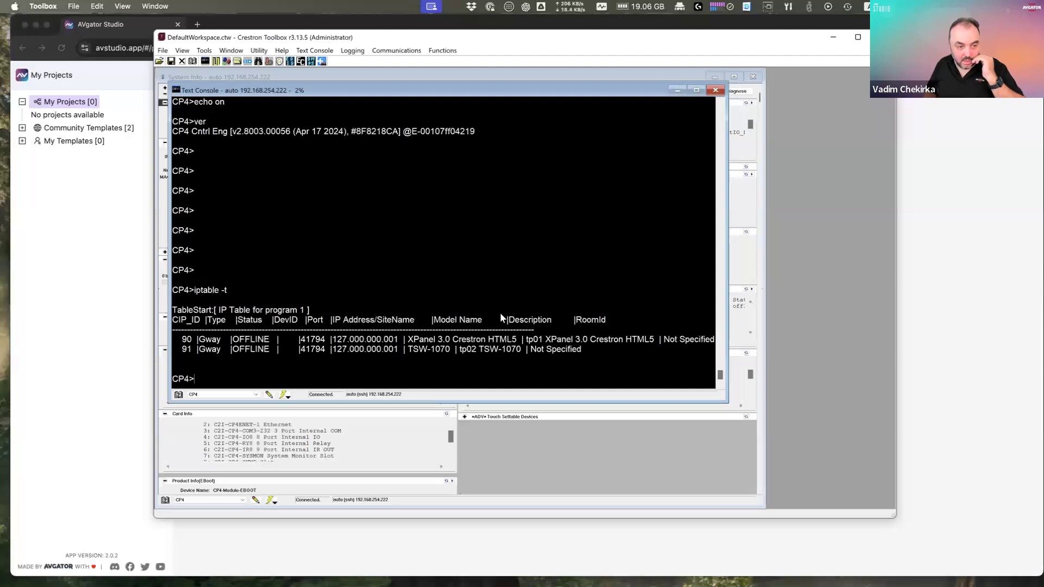
# Step: Generate a websocket token with the websockettoken command
pyautogui.write('we')
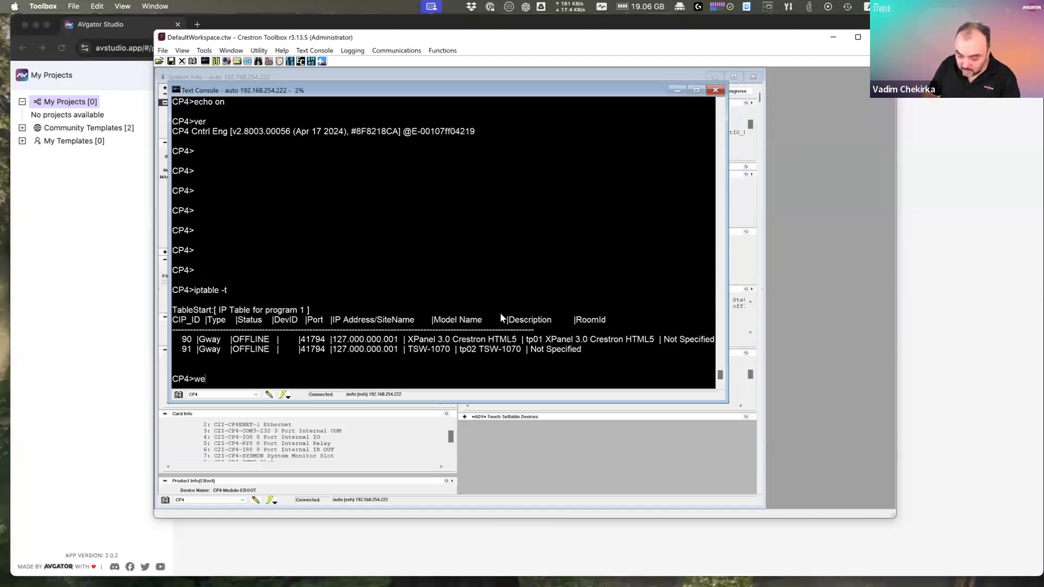
pyautogui.write('bsckettoken')
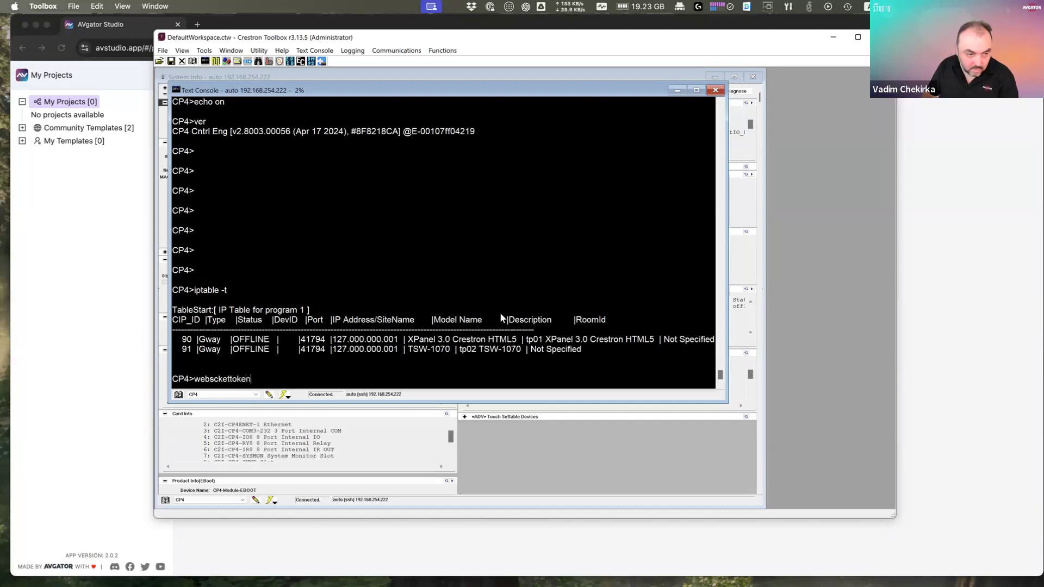
pyautogui.press('Return')
pyautogui.write('webso')
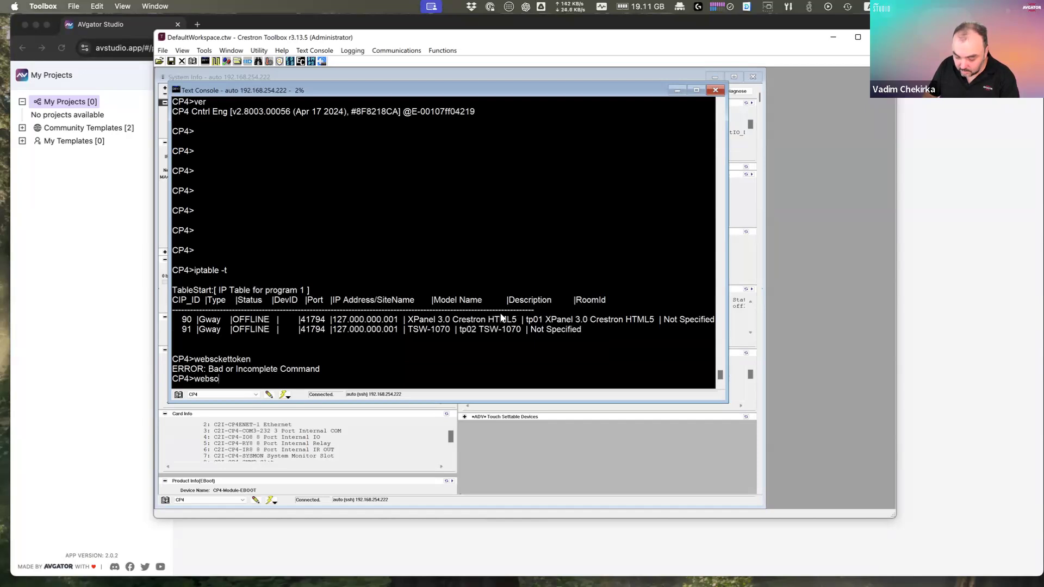
pyautogui.write('ckettoken')
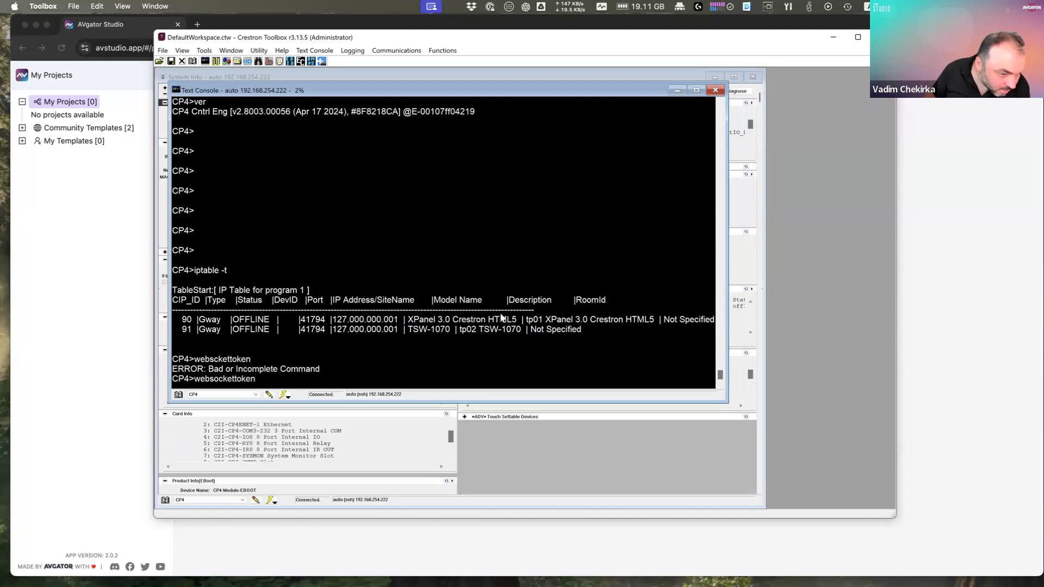
pyautogui.press('Return')
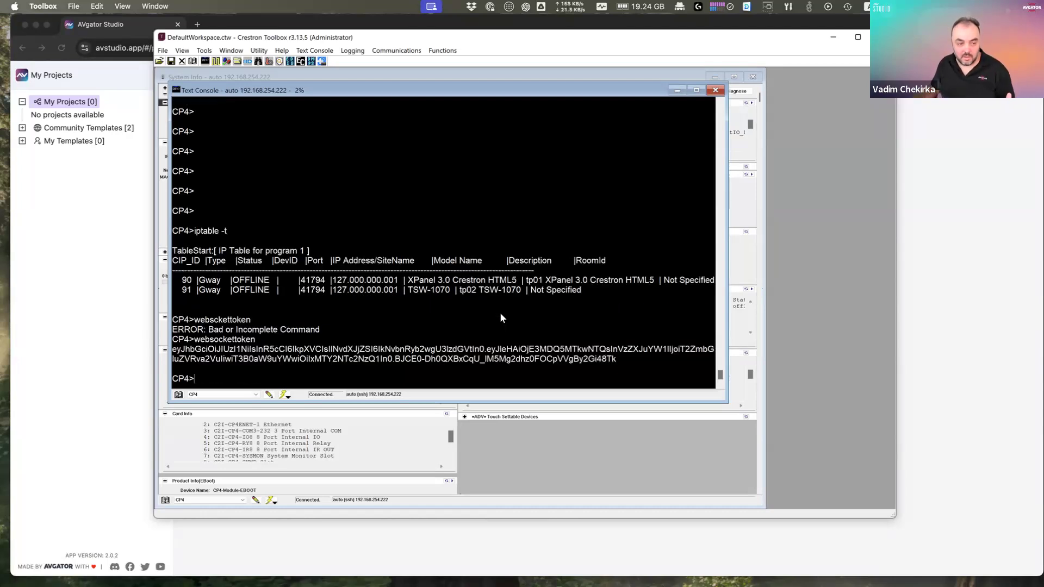
# Step: Select the whole printed websocket token and copy it
pyautogui.doubleClick(536, 359)
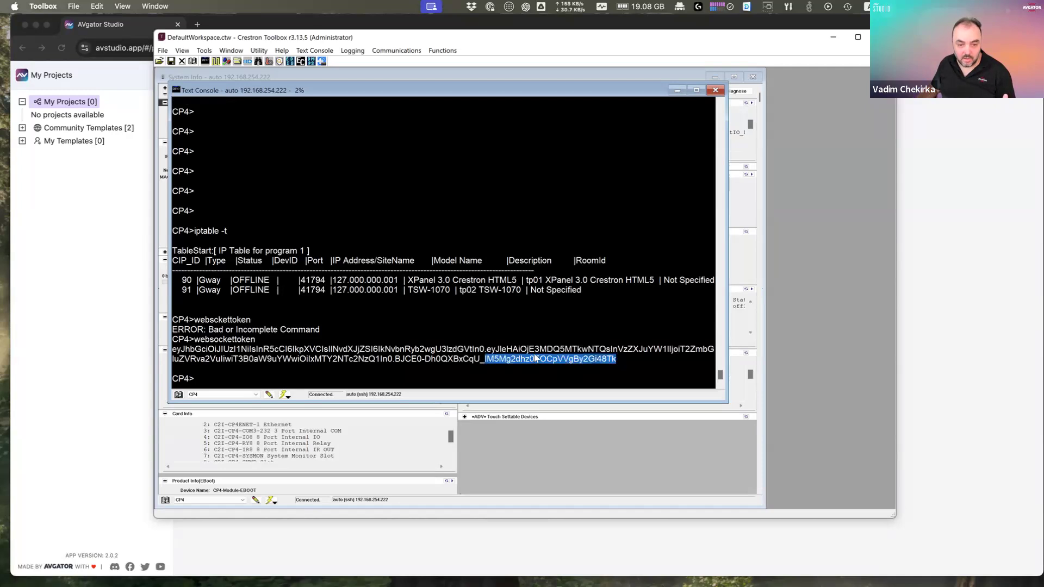
pyautogui.moveTo(534, 353); pyautogui.dragTo(250, 346)
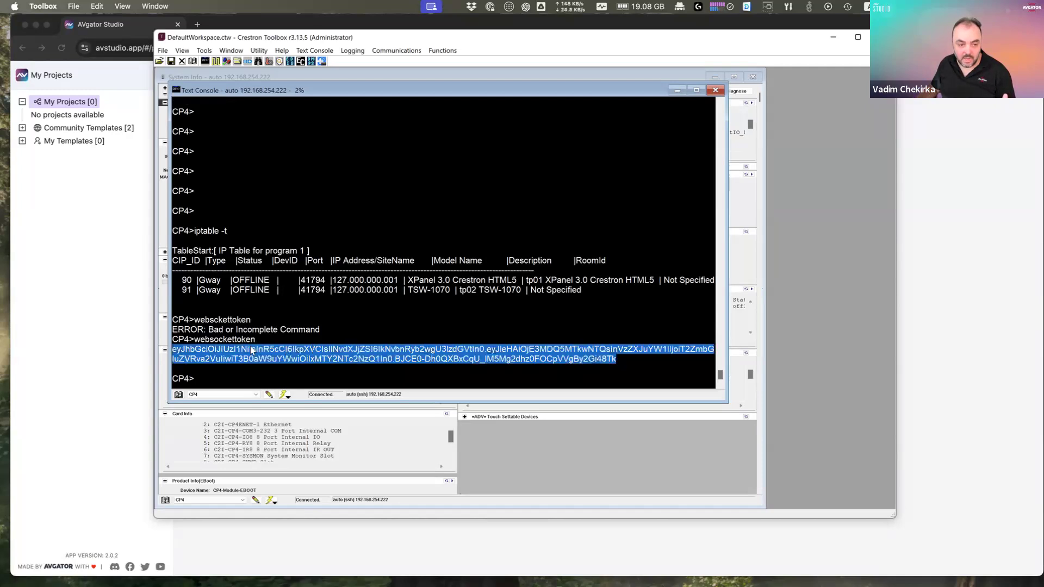
pyautogui.rightClick(193, 350)
pyautogui.click(212, 356)
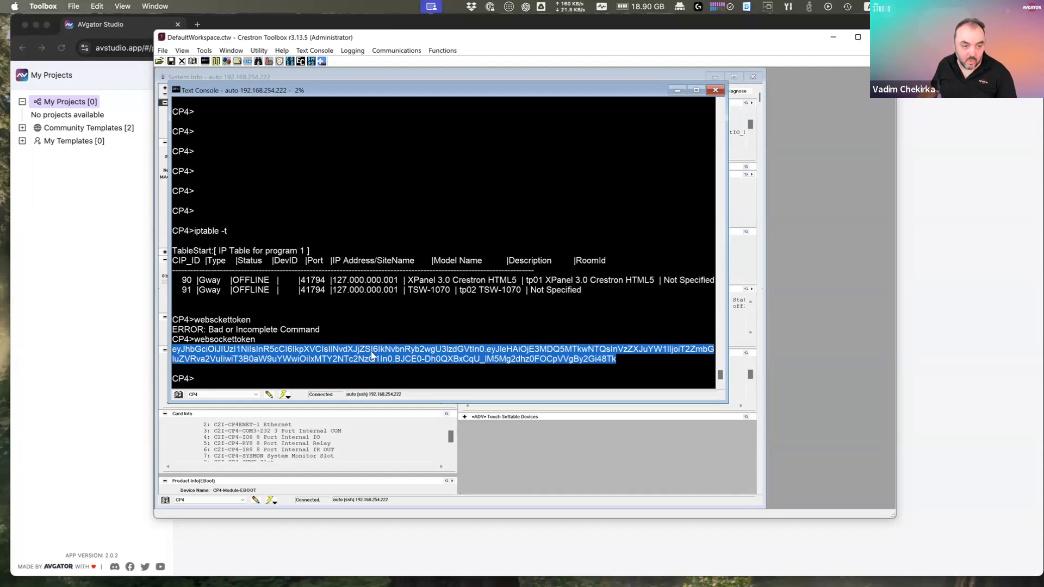
# Step: Add a new Dark Huddle project, replacing the default name with 'Workshop Day1'
pyautogui.click(105, 166)
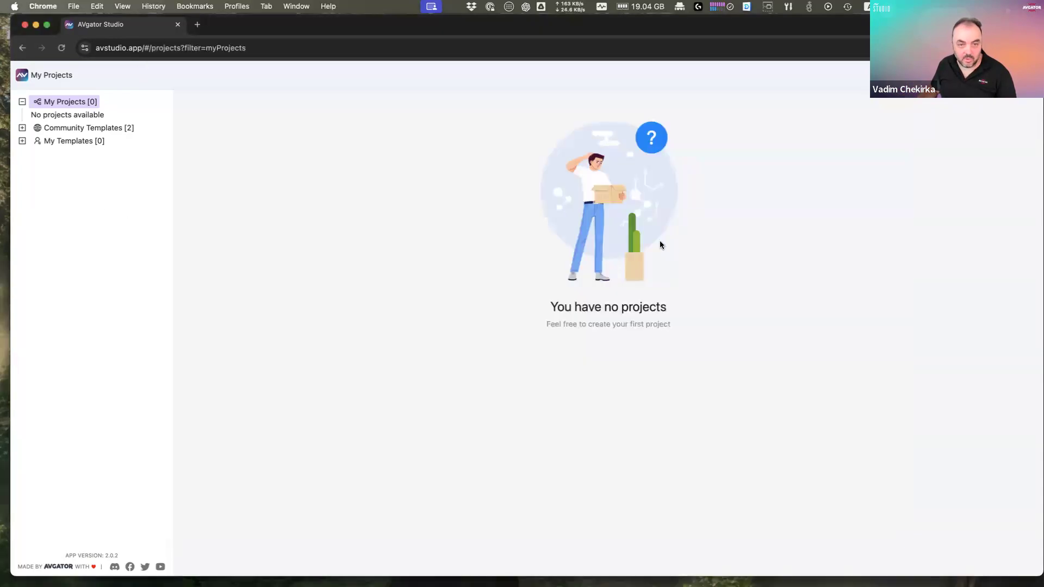
pyautogui.click(1006, 75)
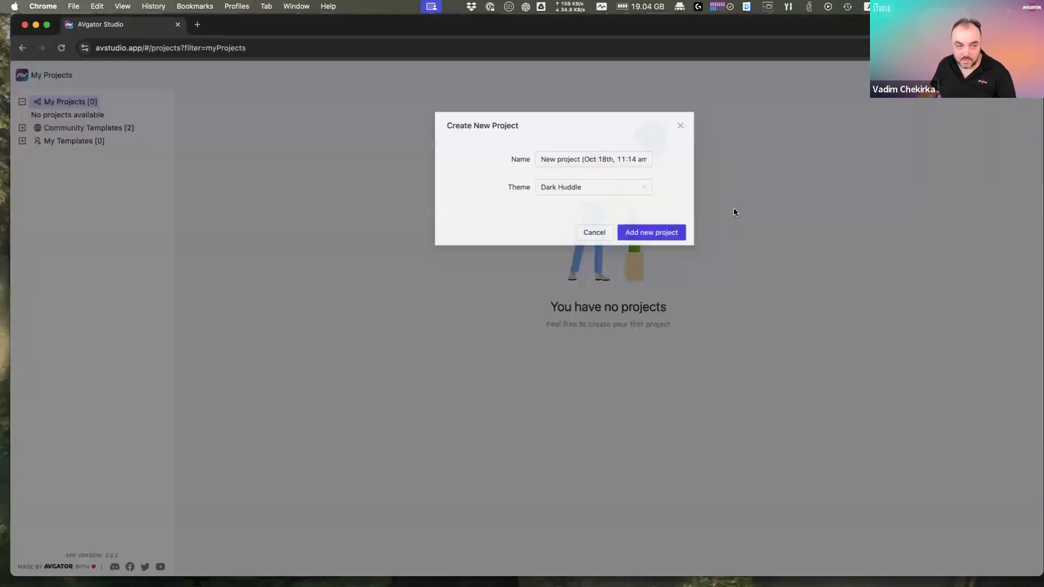
pyautogui.tripleClick(569, 167)
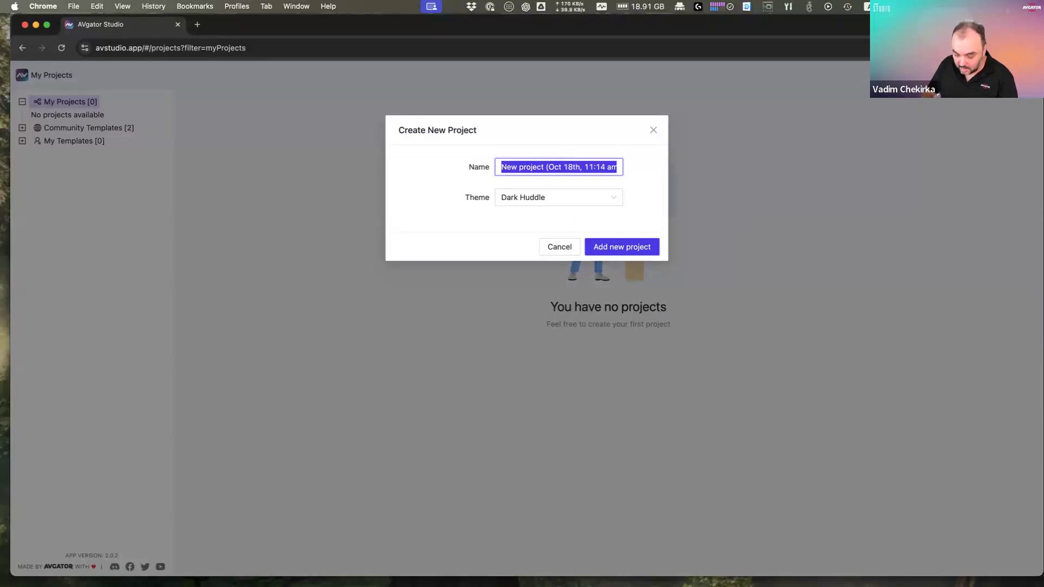
pyautogui.write('Work')
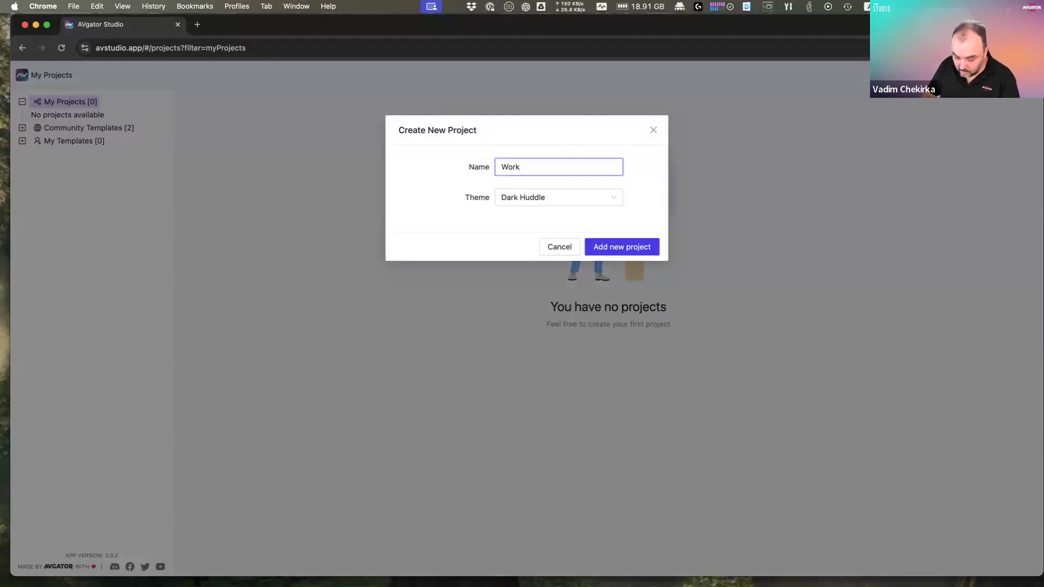
pyautogui.write('shop')
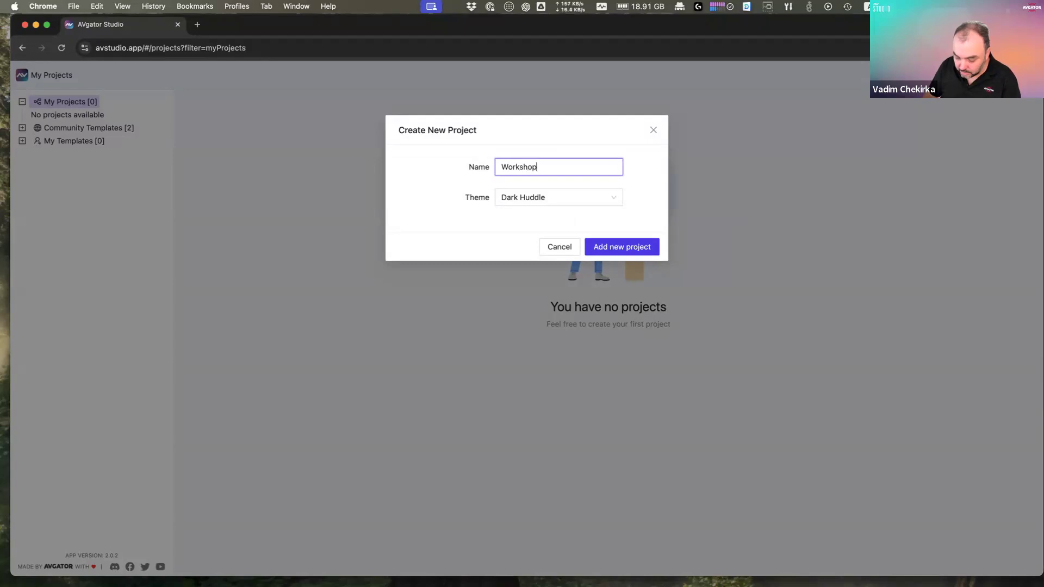
pyautogui.write(' Day')
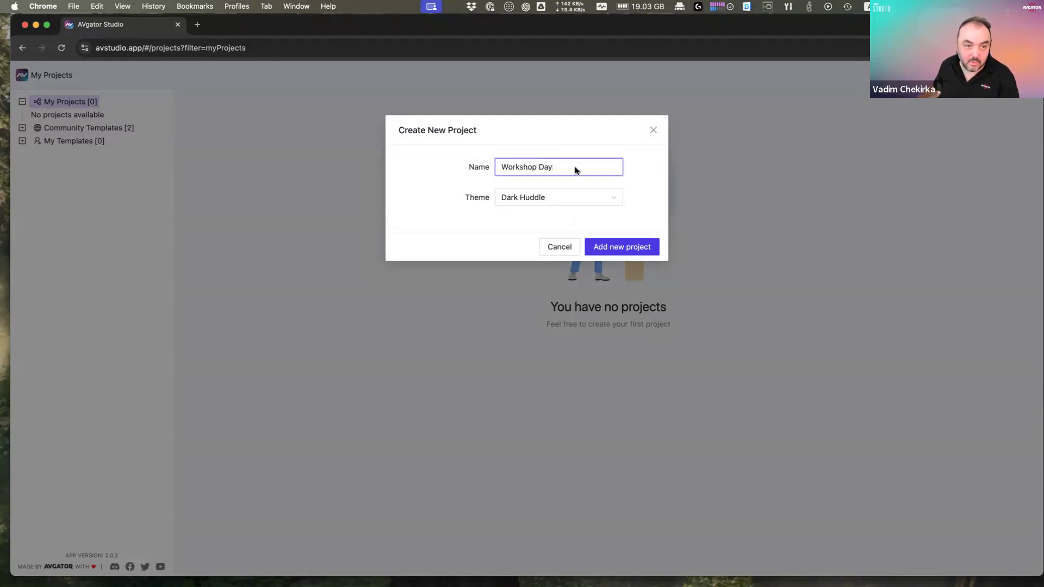
pyautogui.write('1')
pyautogui.click(616, 250)
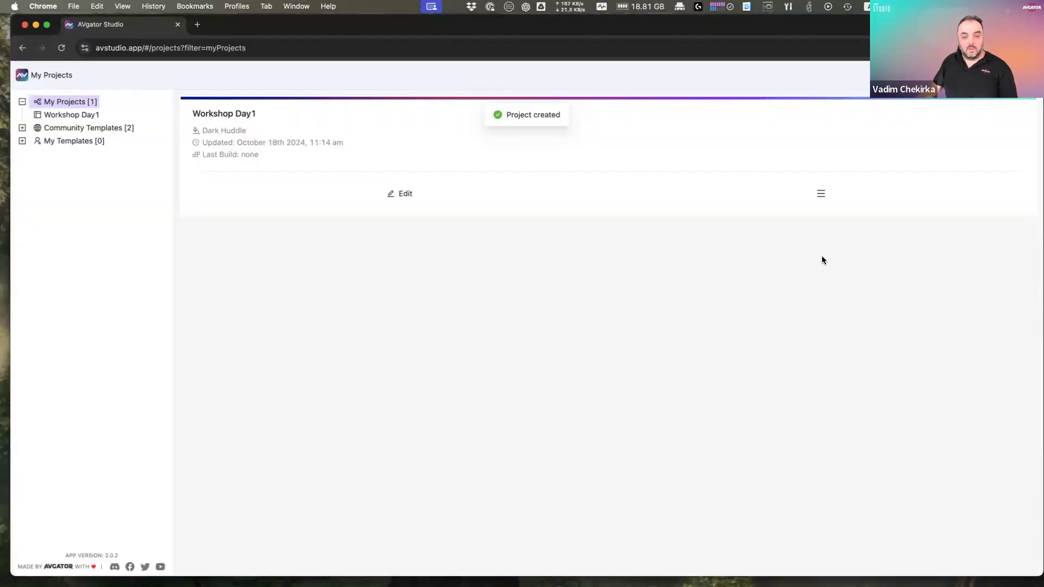
# Step: Open the Workshop Day1 card in the editor and show its project options menu
pyautogui.click(822, 194)
pyautogui.click(403, 194)
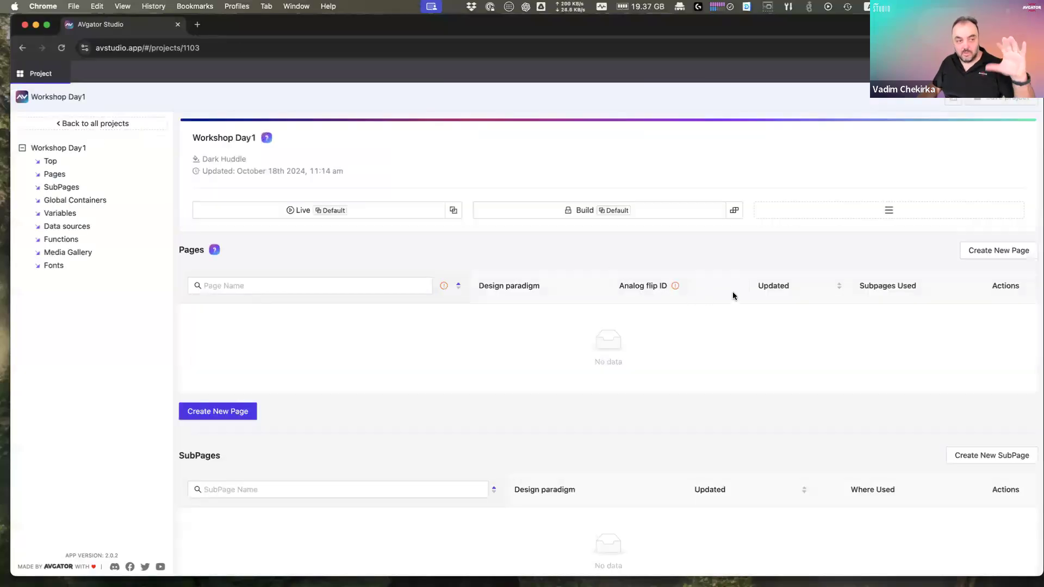
pyautogui.click(887, 216)
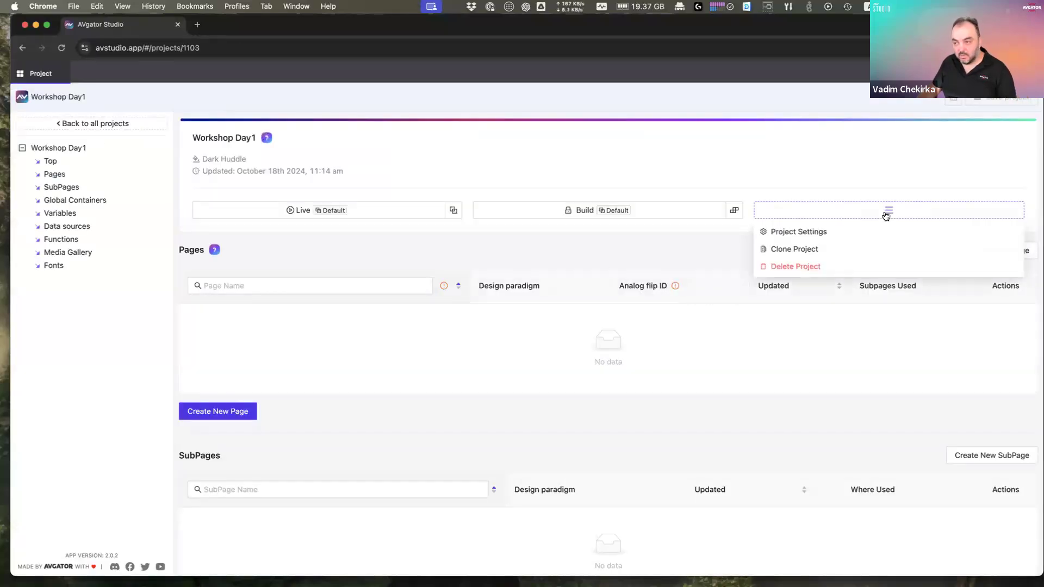
# Step: In Project Settings, set the connection host to 192.168.254.222
pyautogui.click(818, 234)
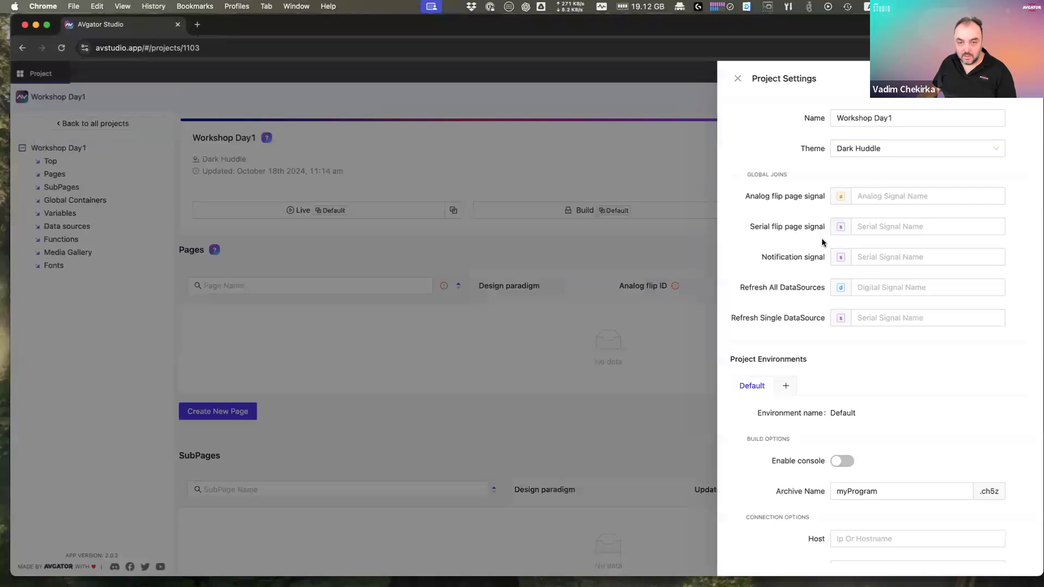
pyautogui.click(797, 198)
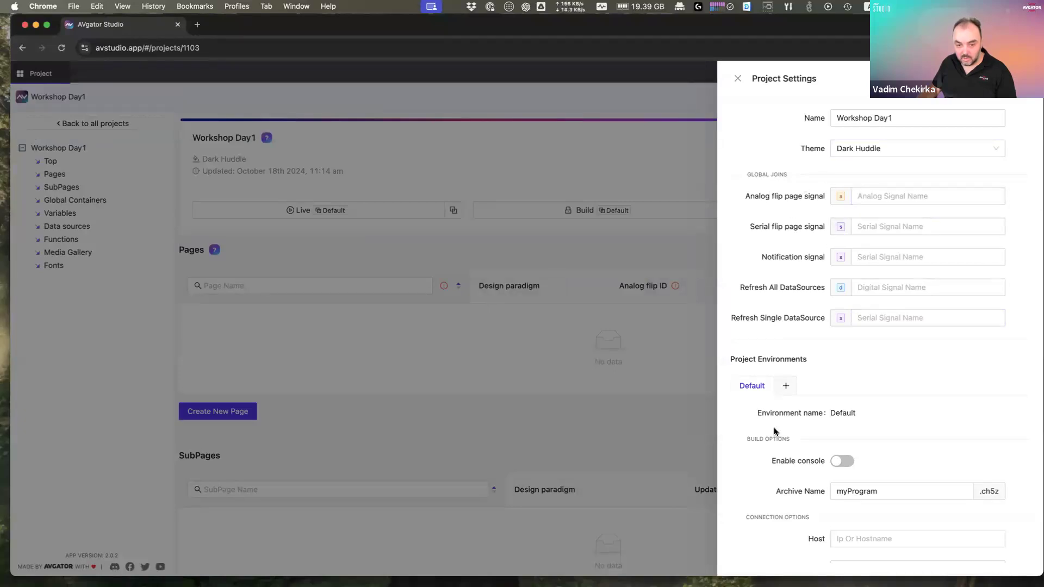
pyautogui.scroll(-5, 795, 486)
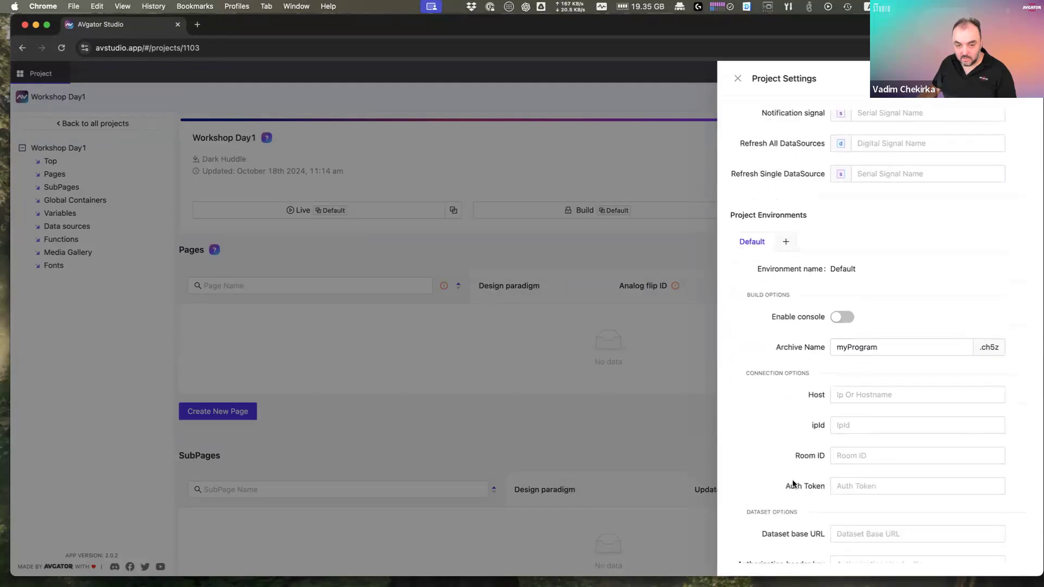
pyautogui.moveTo(745, 363); pyautogui.dragTo(813, 363)
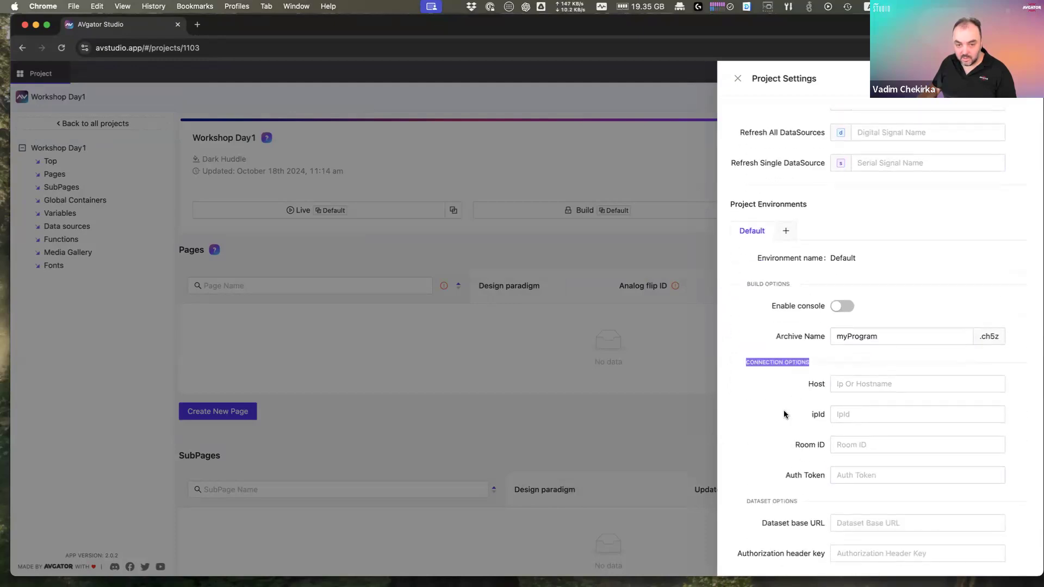
pyautogui.click(886, 382)
pyautogui.press('Down')
pyautogui.press('Return')
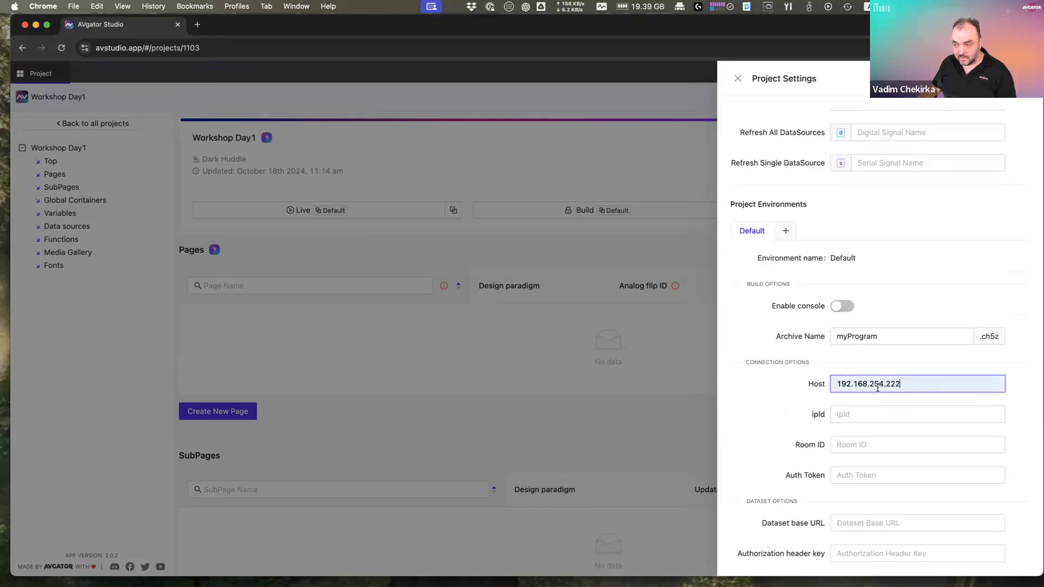
# Step: Set ipId 90 and the saved auth token, then save and close the settings
pyautogui.click(886, 416)
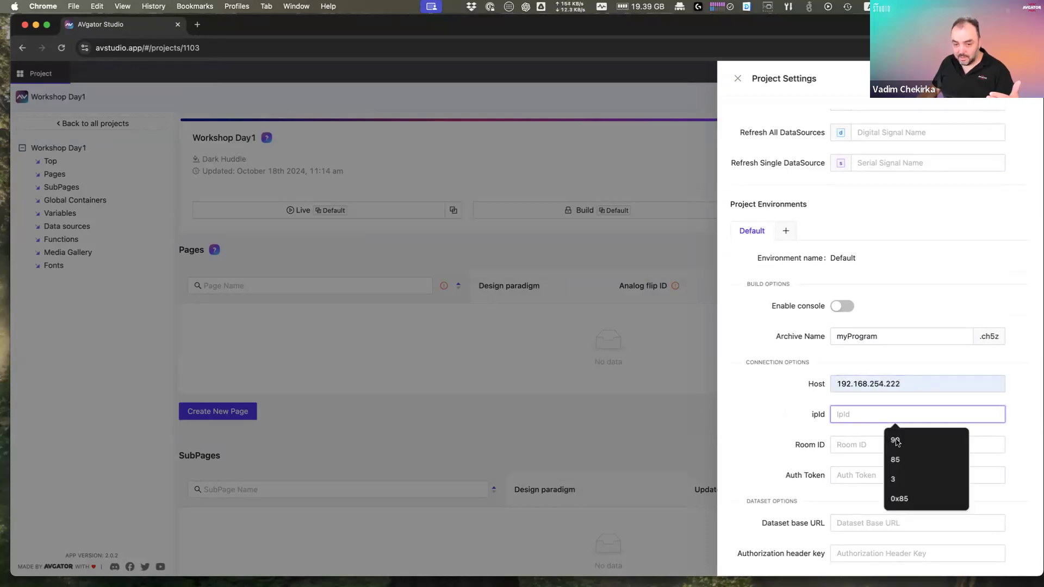
pyautogui.click(895, 440)
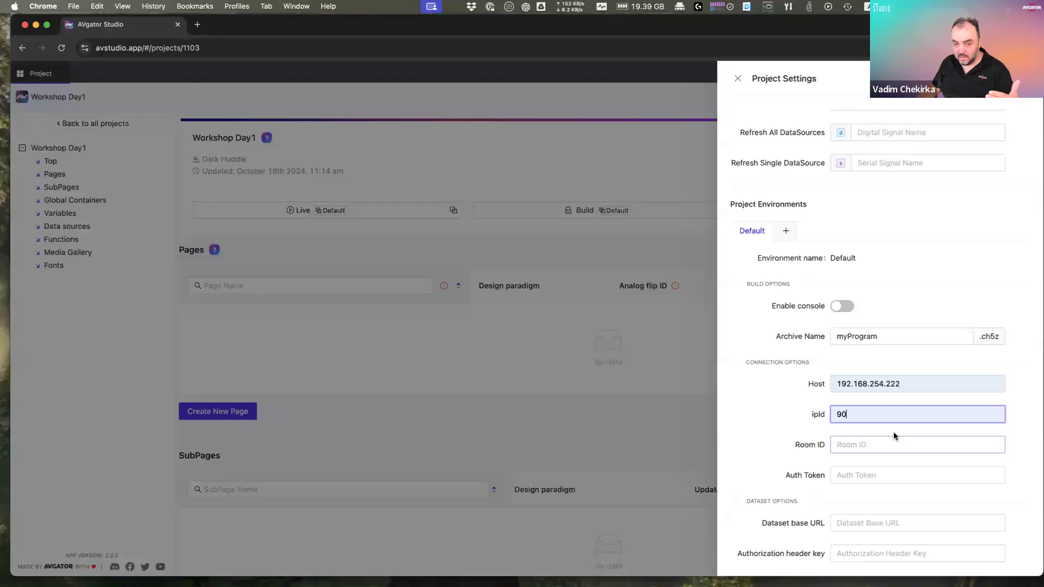
pyautogui.click(852, 476)
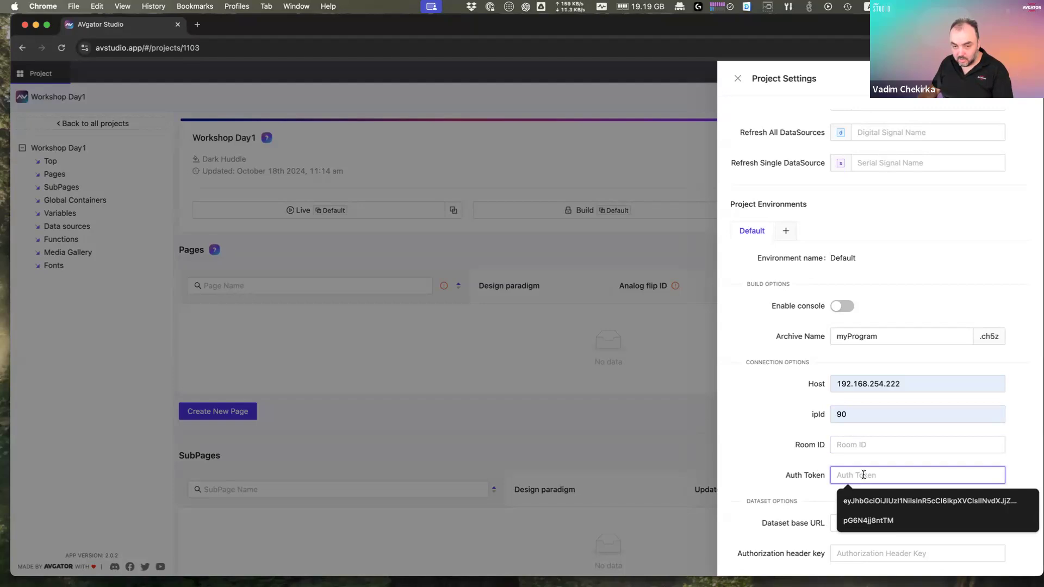
pyautogui.click(866, 500)
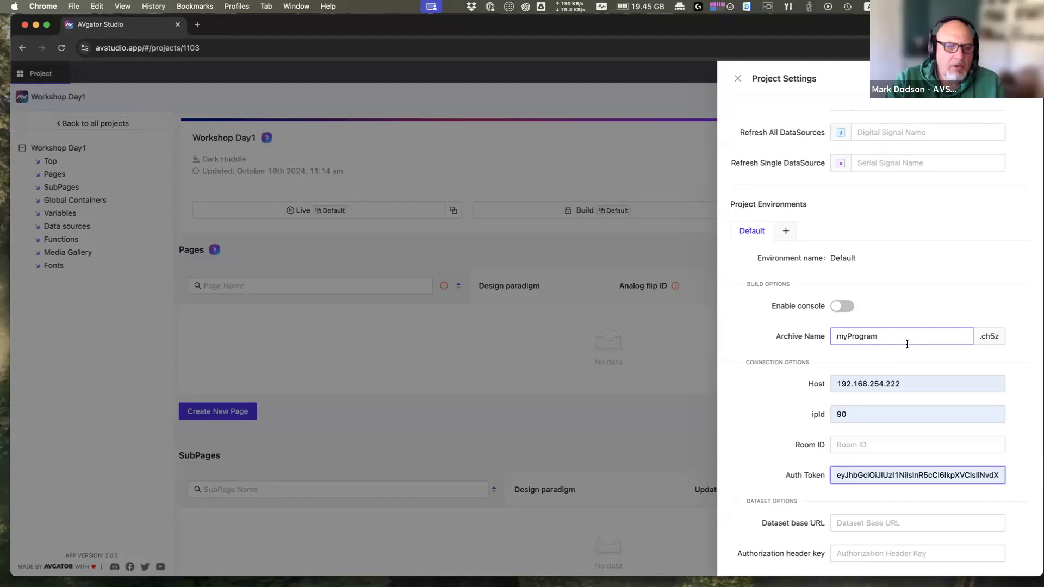
pyautogui.scroll(5, 907, 344)
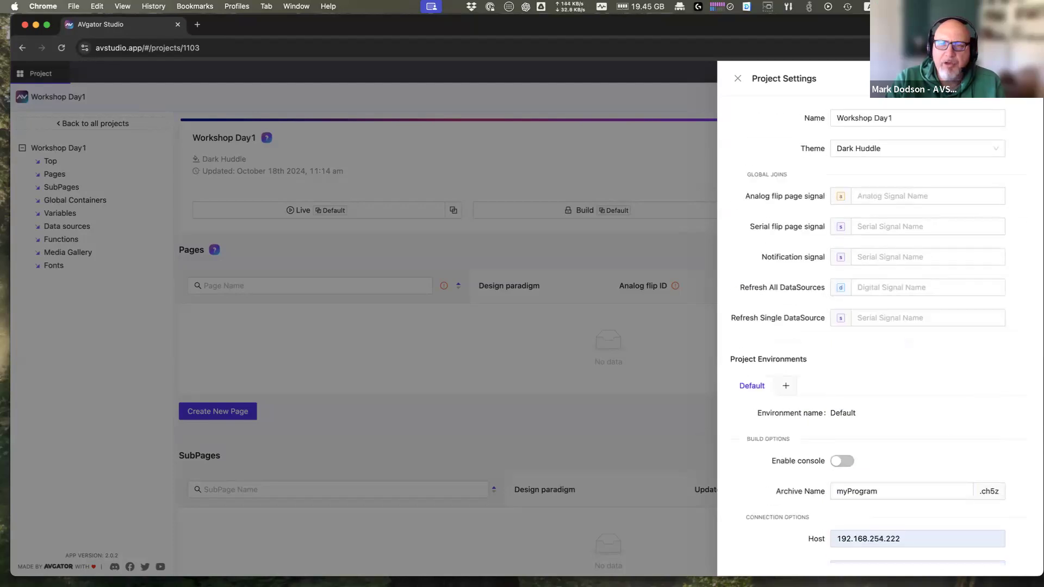
pyautogui.click(1011, 79)
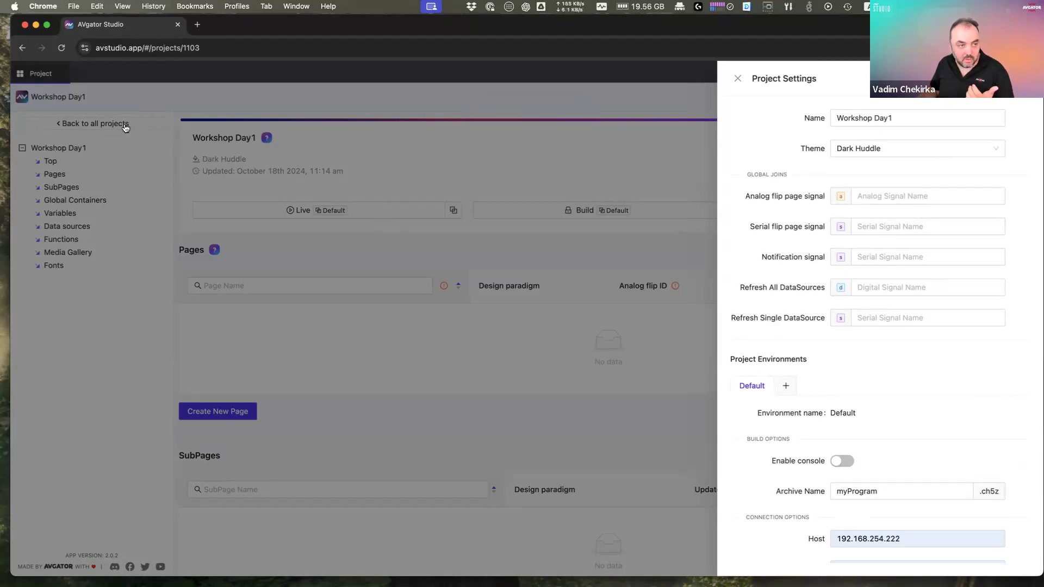
pyautogui.click(430, 228)
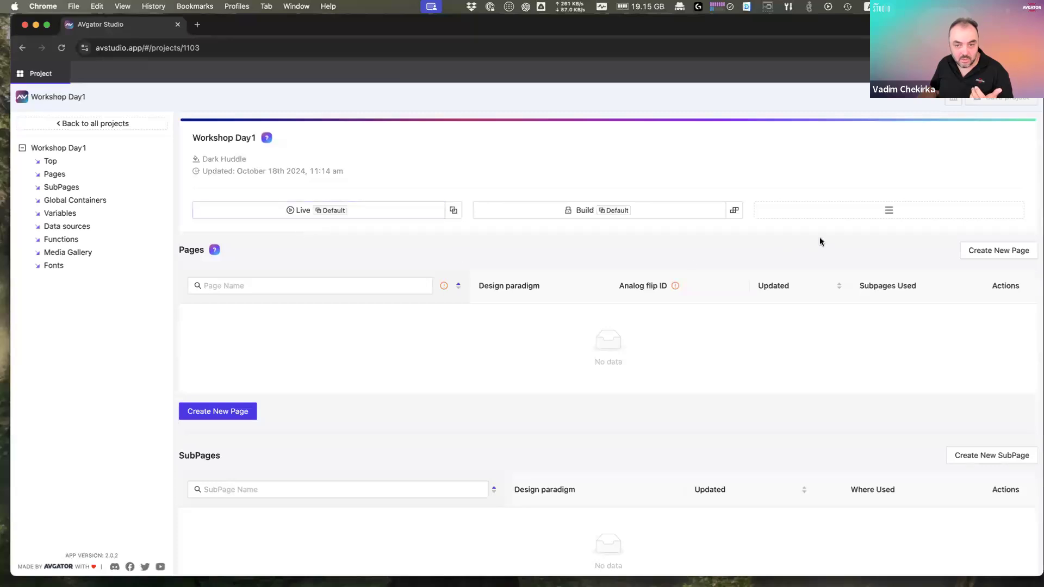
# Step: Reopen Project Settings and scroll through the Project Environments and archive name settings
pyautogui.click(897, 211)
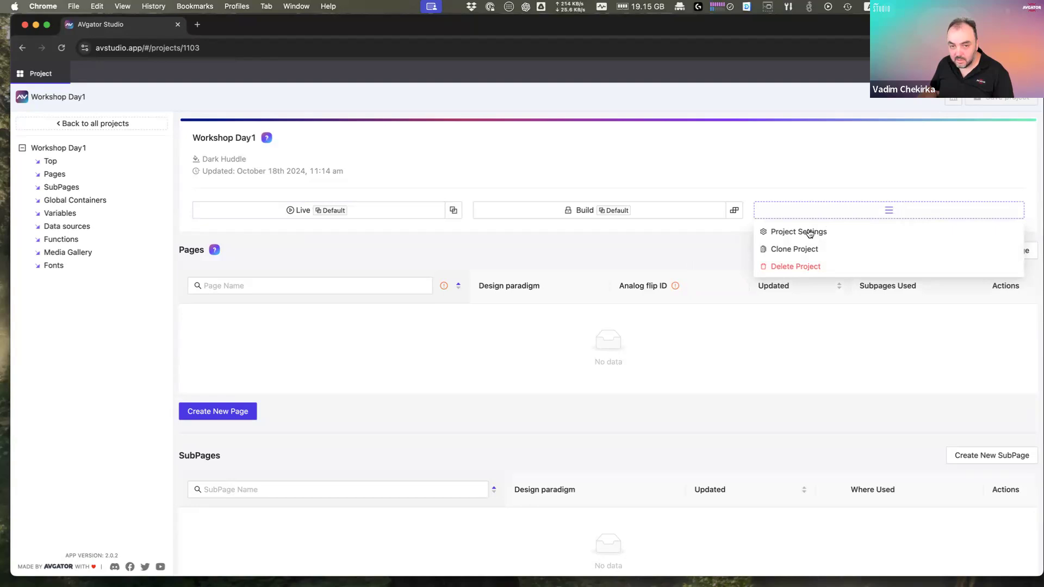
pyautogui.click(843, 238)
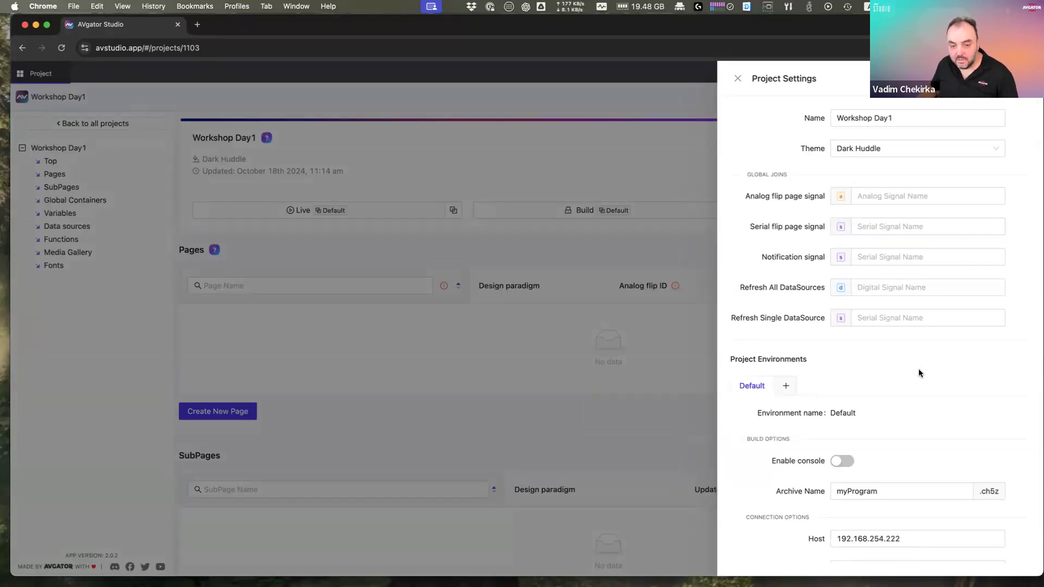
pyautogui.scroll(-2, 919, 372)
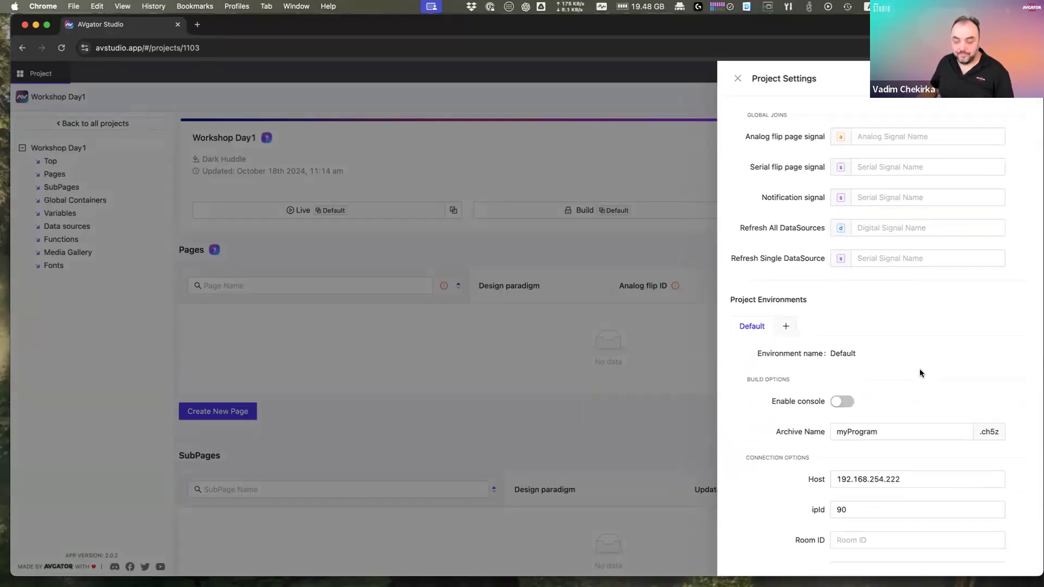
pyautogui.scroll(-1, 919, 373)
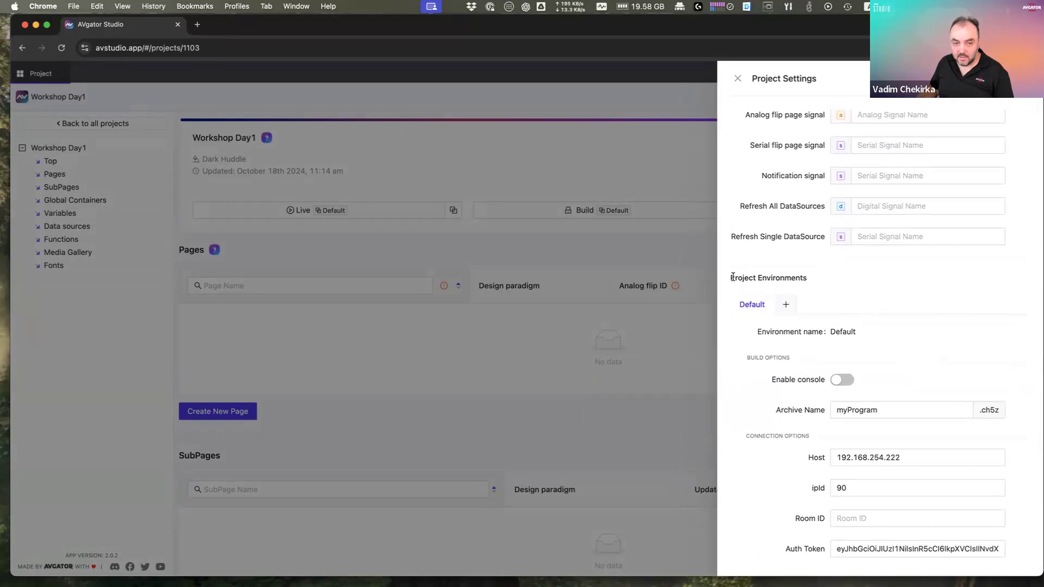
pyautogui.moveTo(731, 277); pyautogui.dragTo(820, 282)
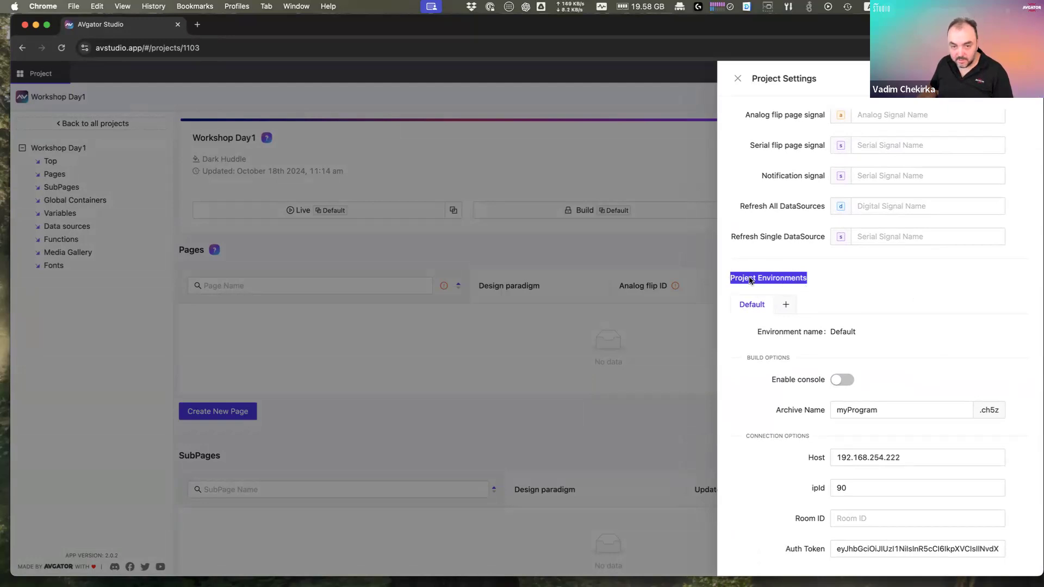
pyautogui.scroll(-3, 882, 332)
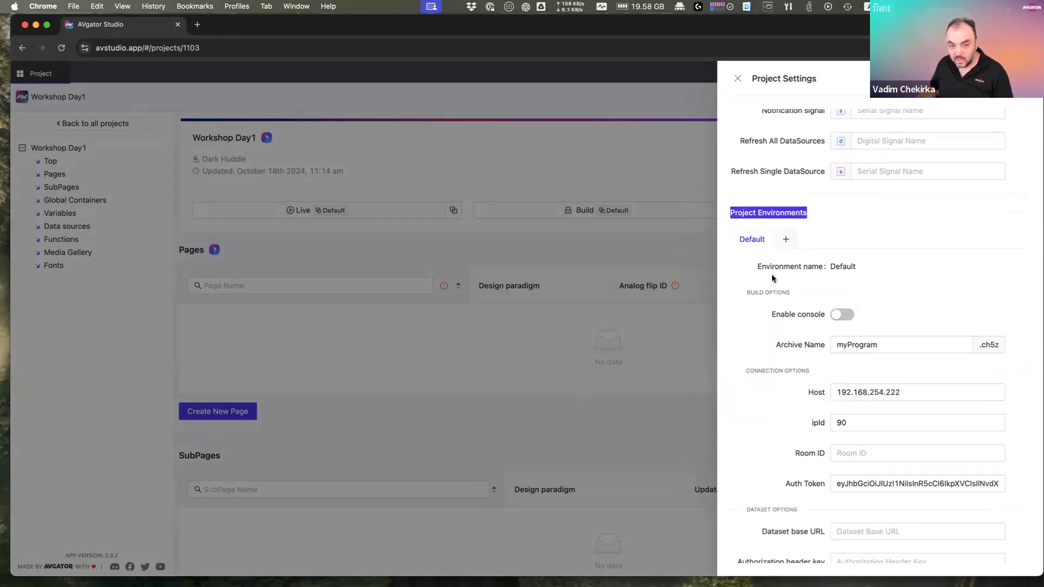
pyautogui.click(790, 342)
pyautogui.scroll(-1, 790, 341)
pyautogui.scroll(-1, 791, 342)
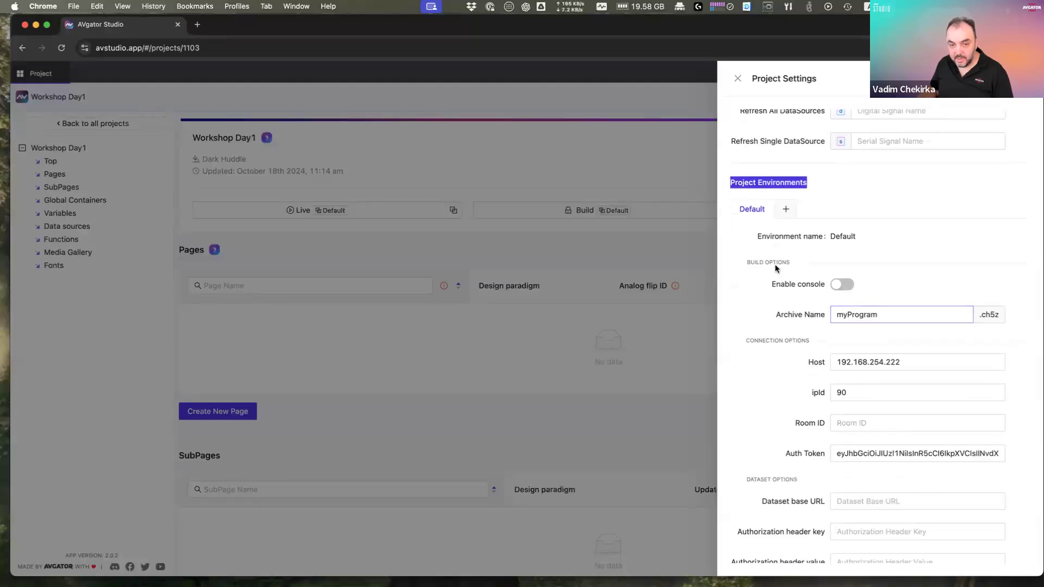
# Step: Add a new project environment and rename it ENV_Debug
pyautogui.click(786, 209)
pyautogui.click(823, 210)
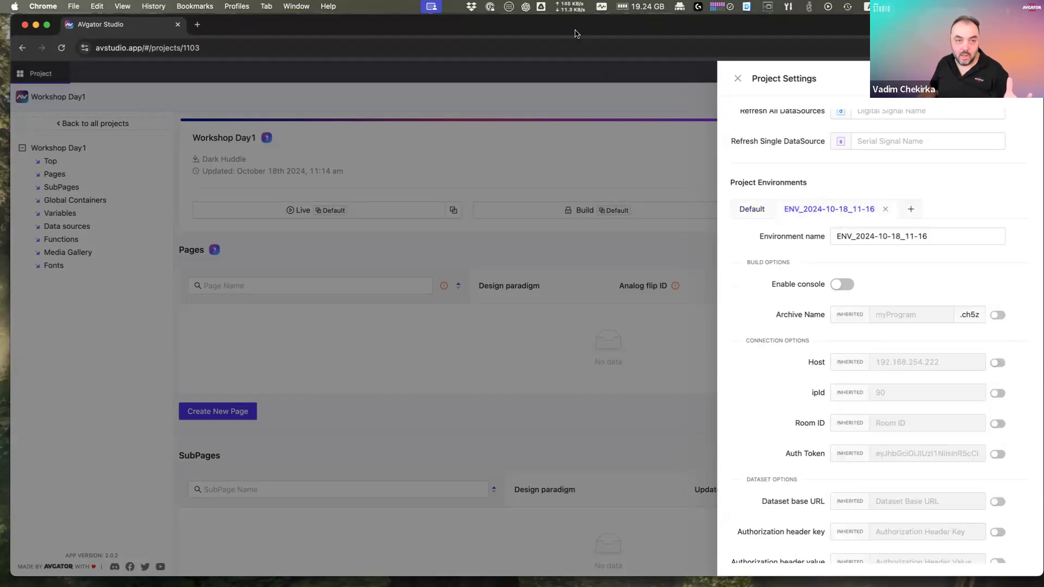
pyautogui.click(952, 237)
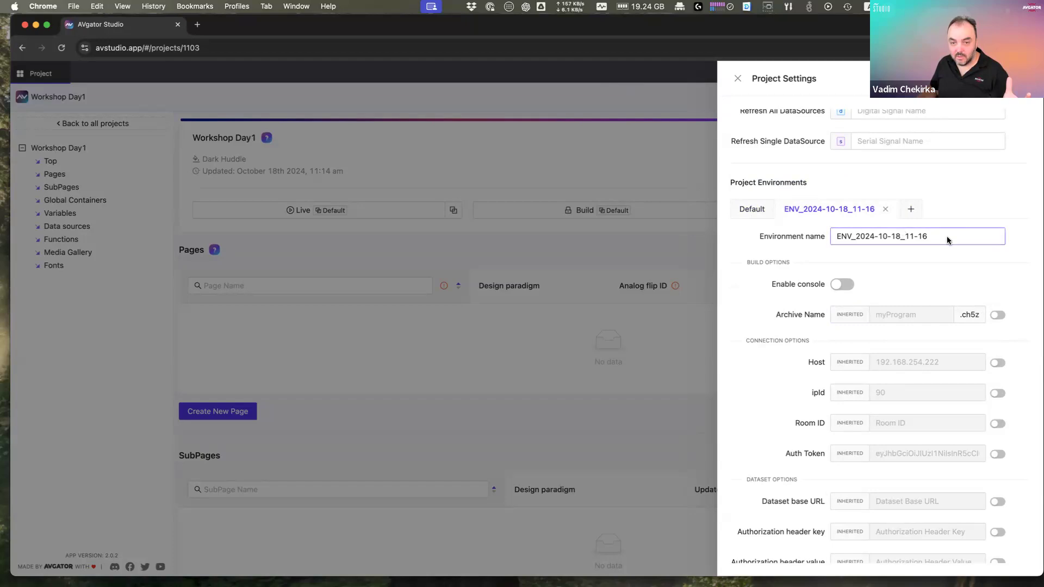
pyautogui.moveTo(954, 236); pyautogui.dragTo(860, 238)
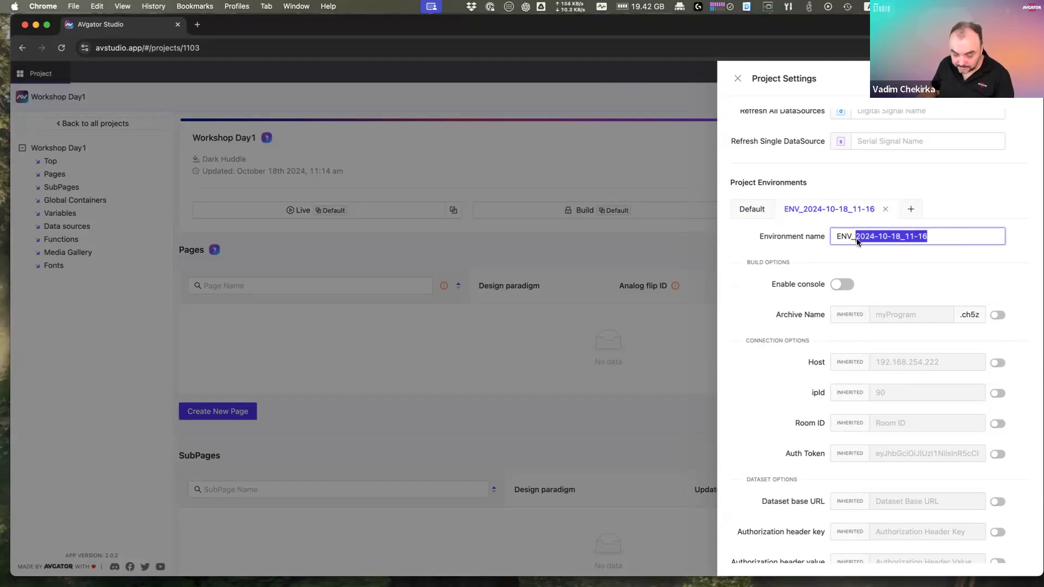
pyautogui.write('Debug')
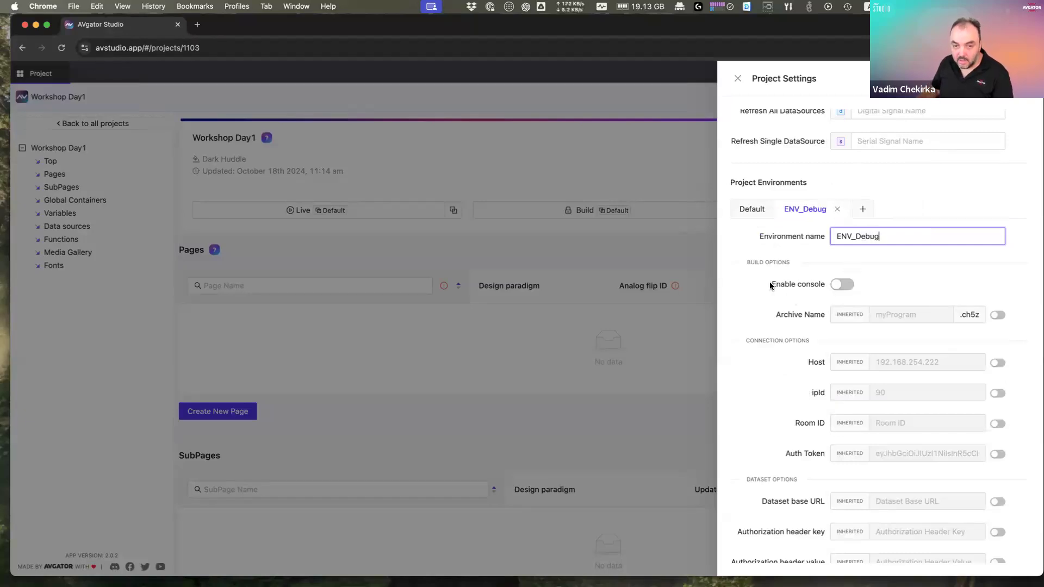
# Step: Enable the console for ENV_Debug and compare it with the Default environment
pyautogui.moveTo(770, 286); pyautogui.dragTo(821, 284)
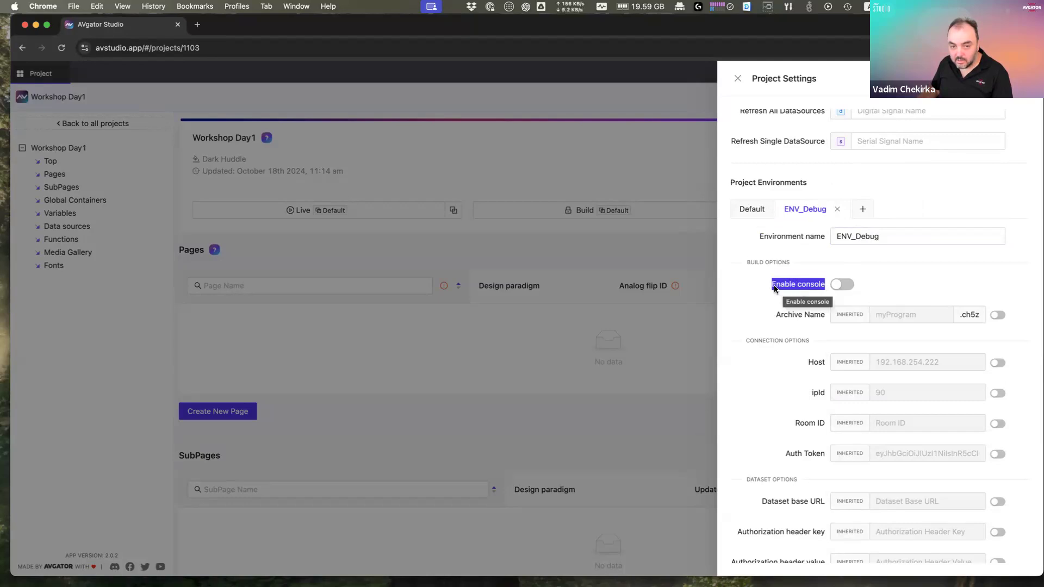
pyautogui.click(841, 285)
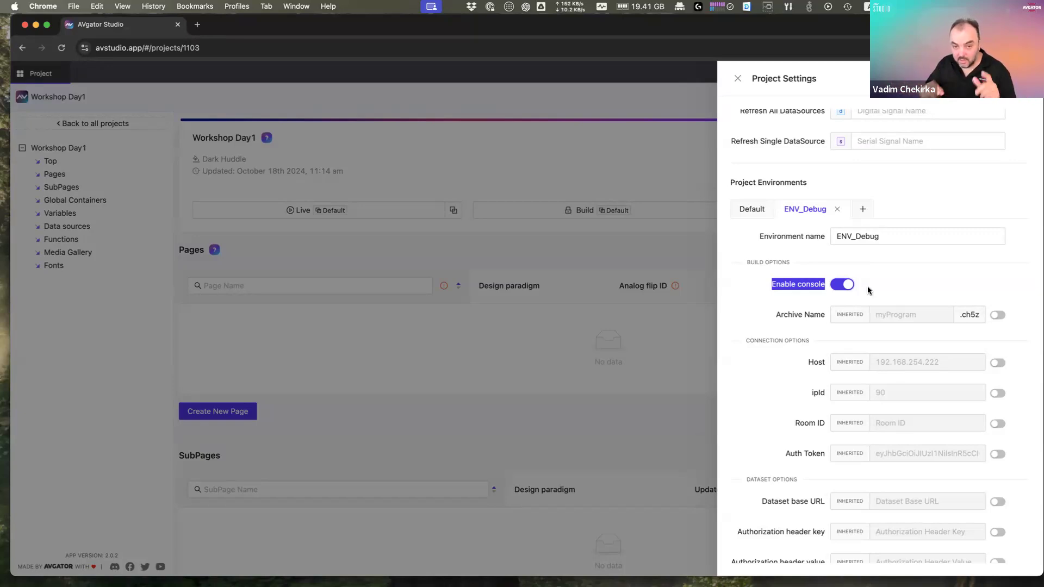
pyautogui.click(741, 220)
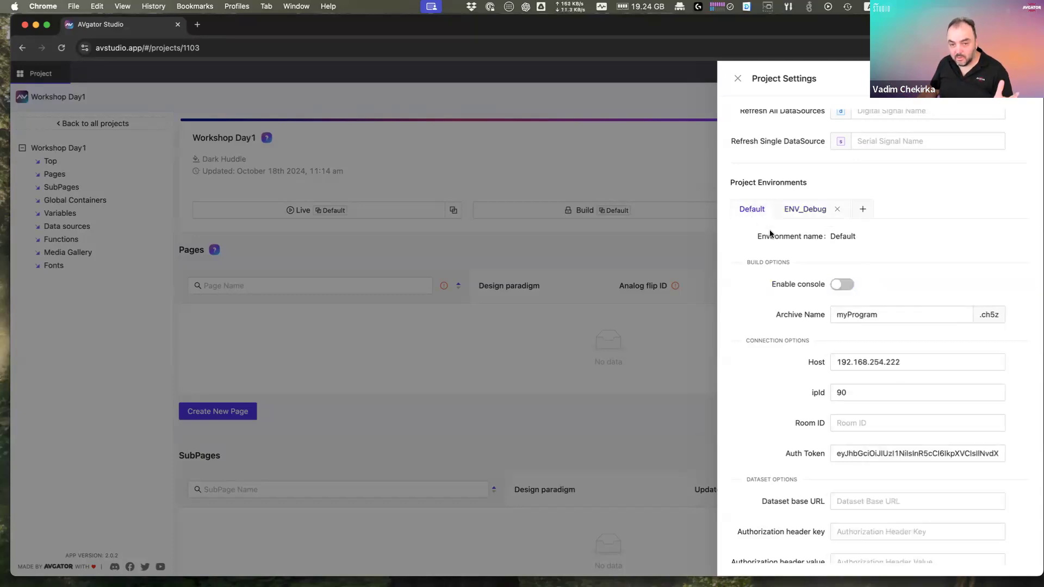
pyautogui.click(806, 222)
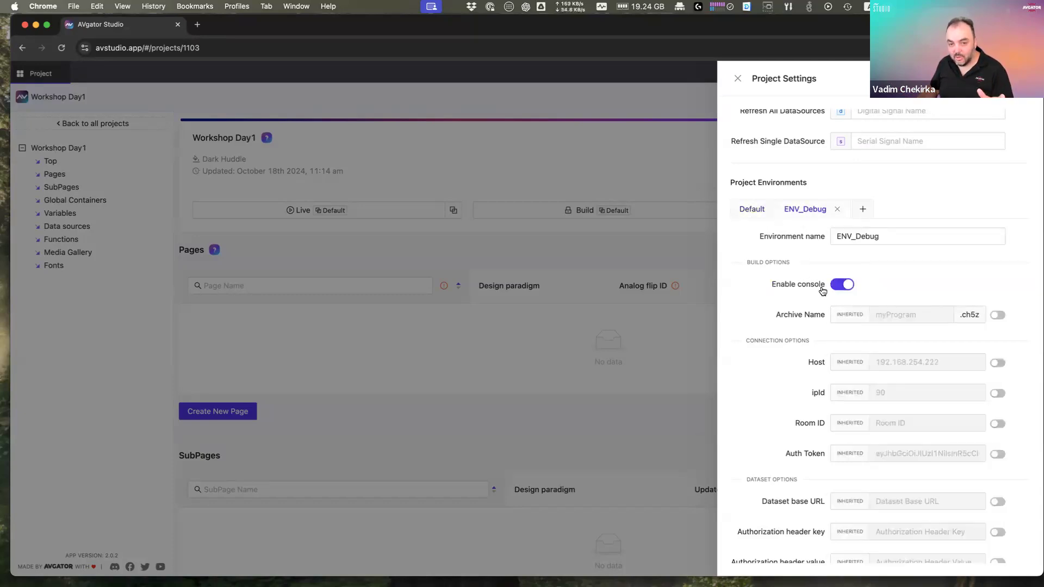
pyautogui.moveTo(772, 281); pyautogui.dragTo(827, 287)
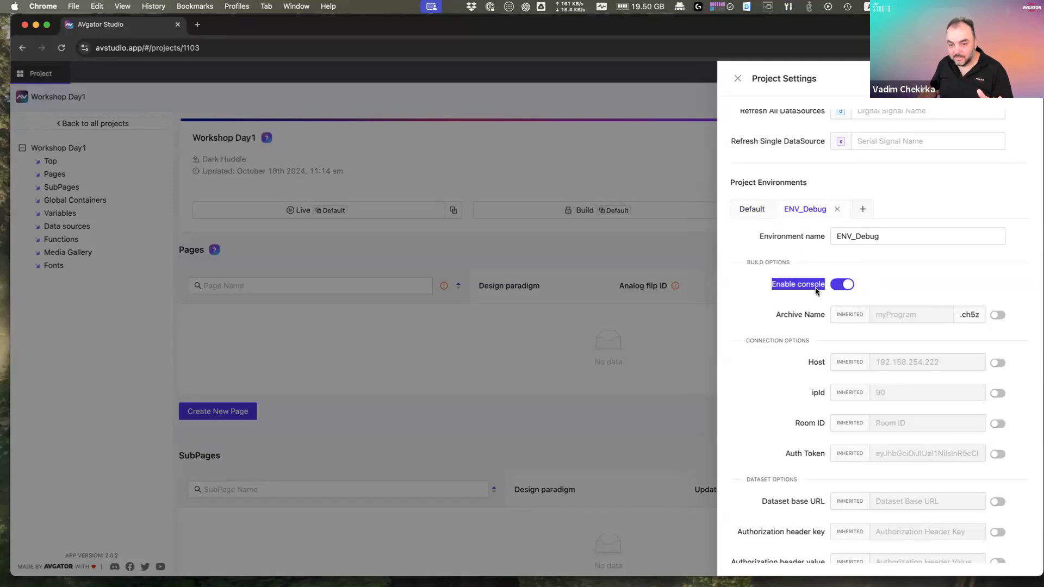
pyautogui.scroll(-1, 796, 330)
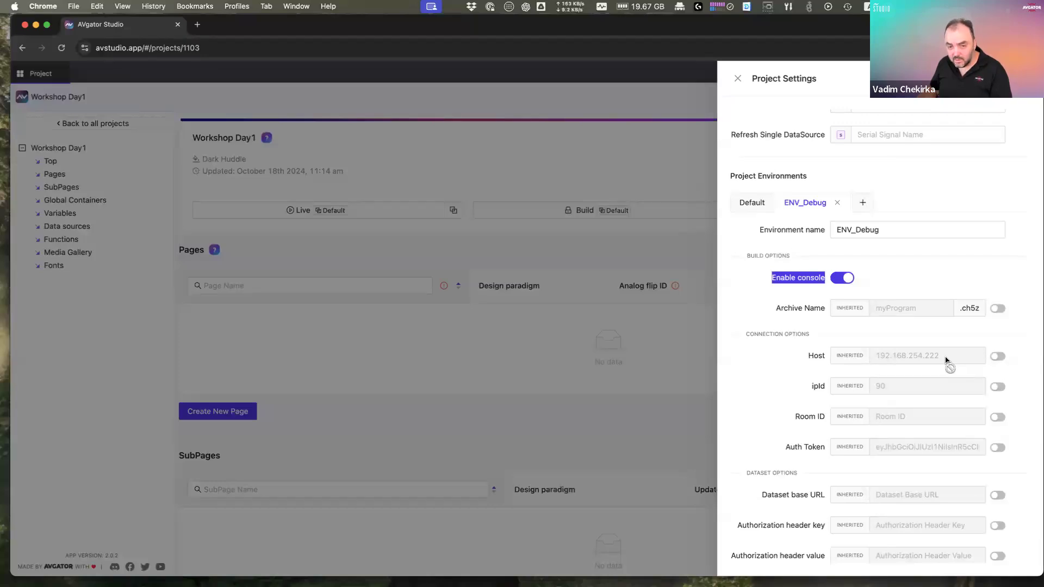
# Step: Override ENV_Debug's inherited ipId with 91, then save and close Project Settings
pyautogui.click(998, 386)
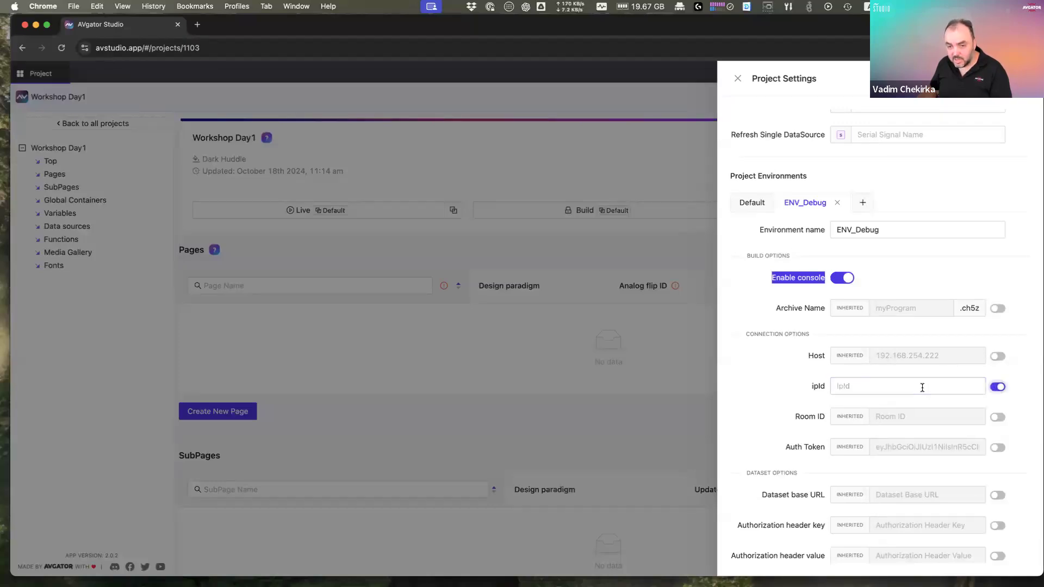
pyautogui.click(922, 387)
pyautogui.write('91')
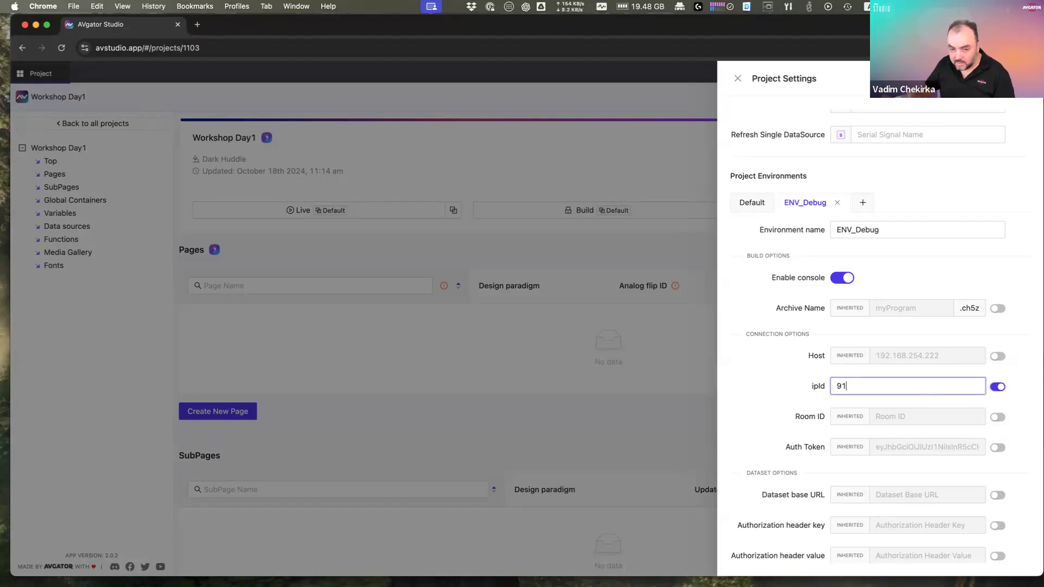
pyautogui.click(794, 389)
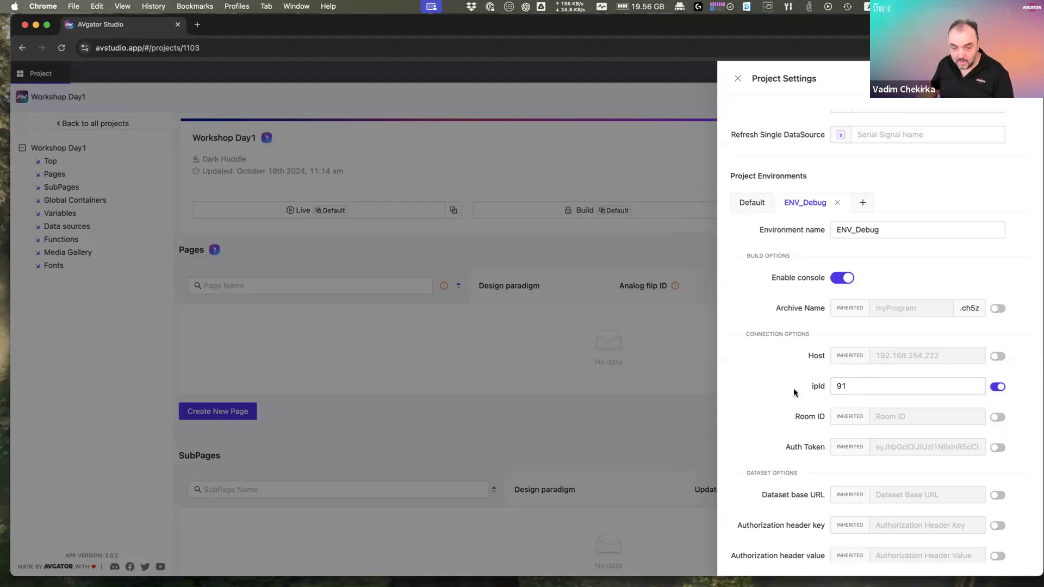
pyautogui.scroll(-1, 794, 389)
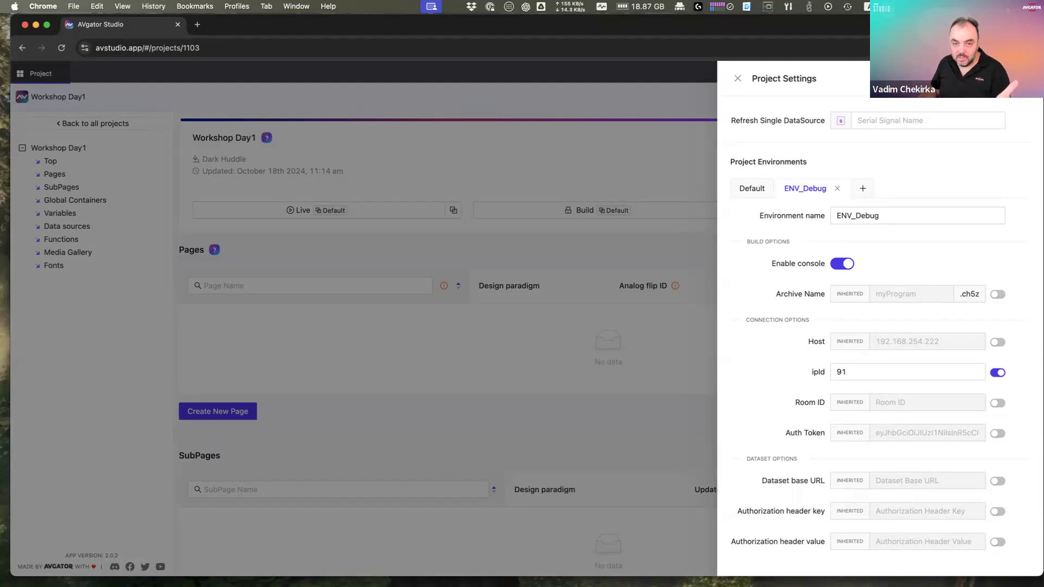
pyautogui.click(1008, 79)
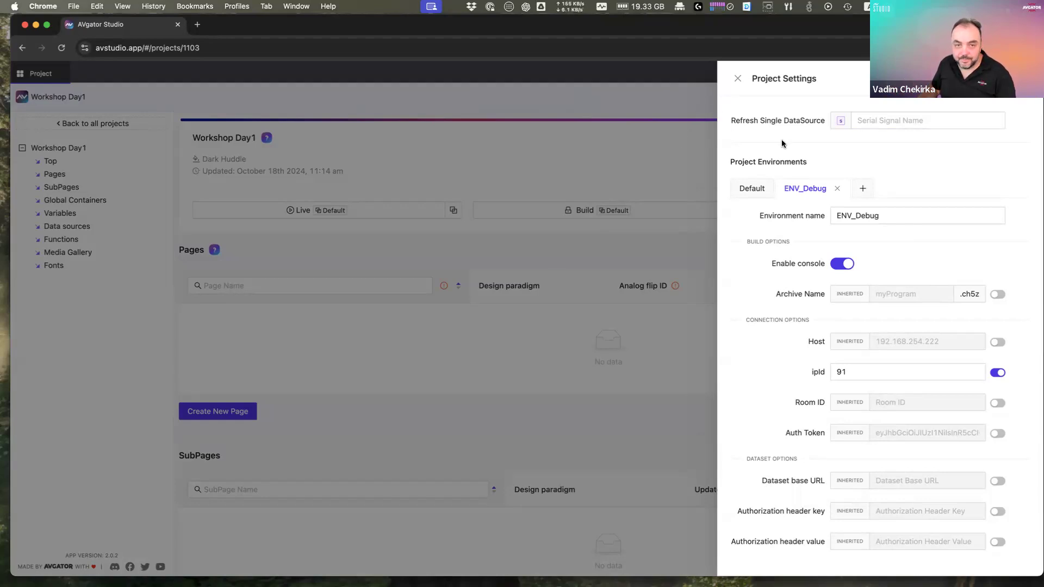
pyautogui.click(738, 79)
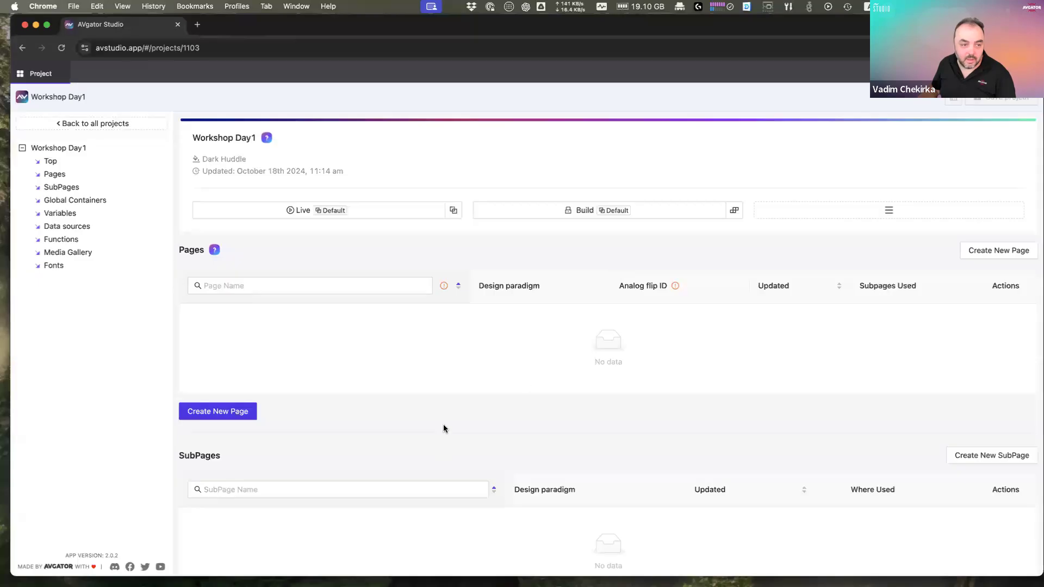
# Step: Add a page named Main using the Responsive design paradigm
pyautogui.click(237, 416)
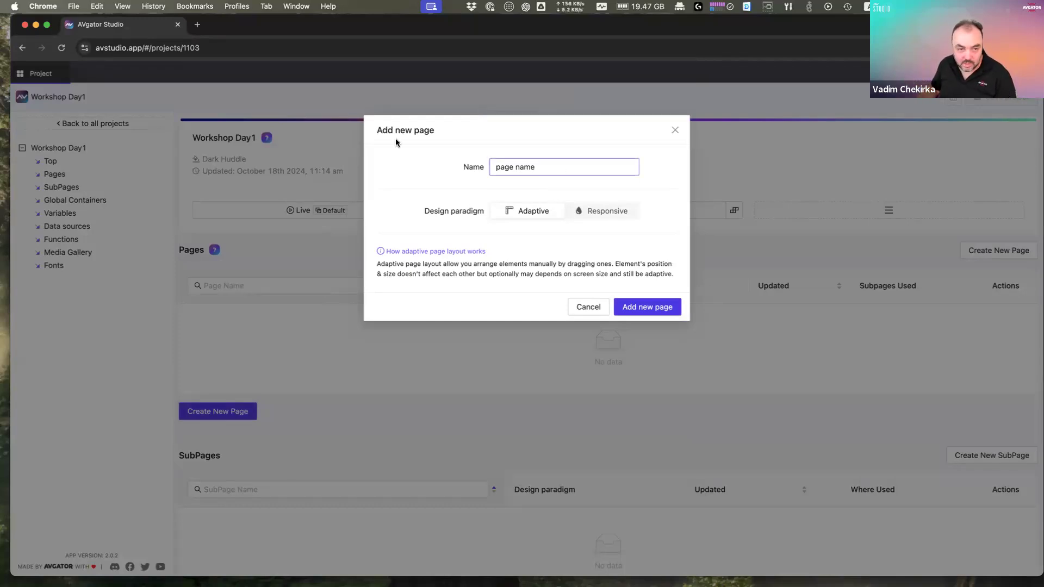
pyautogui.press('super+a')
pyautogui.write('Main')
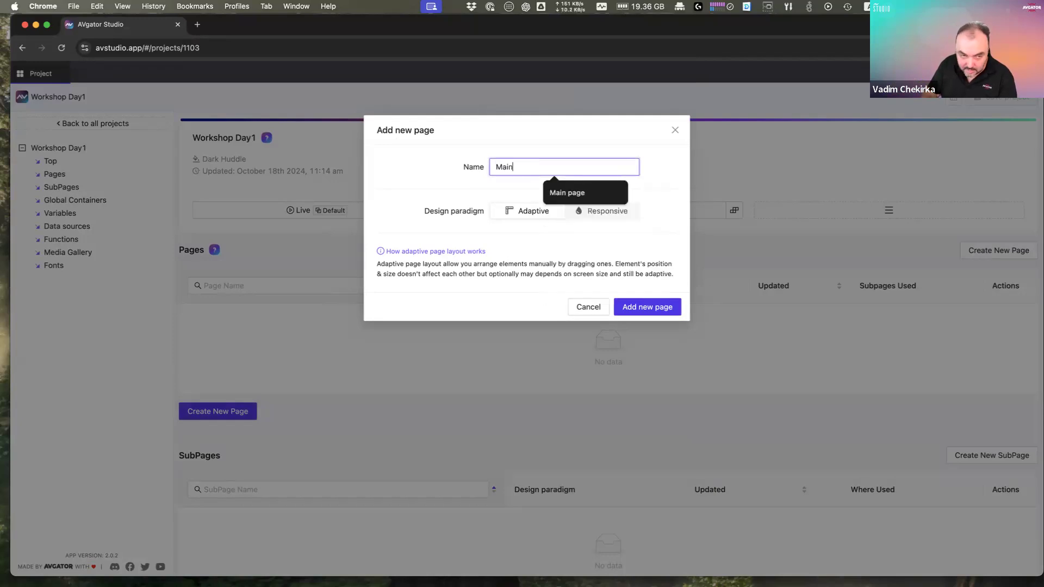
pyautogui.click(538, 216)
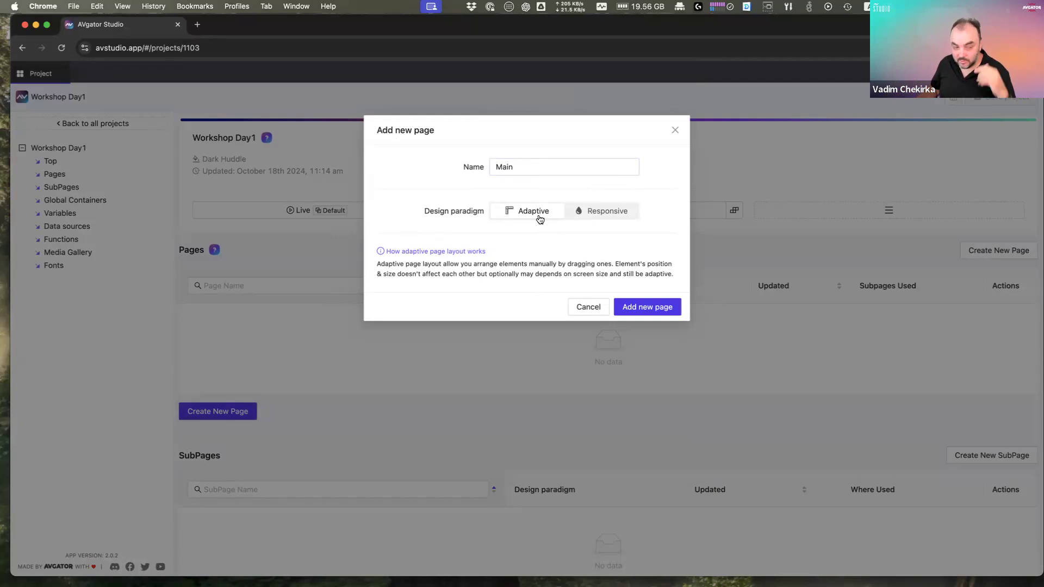
pyautogui.click(602, 217)
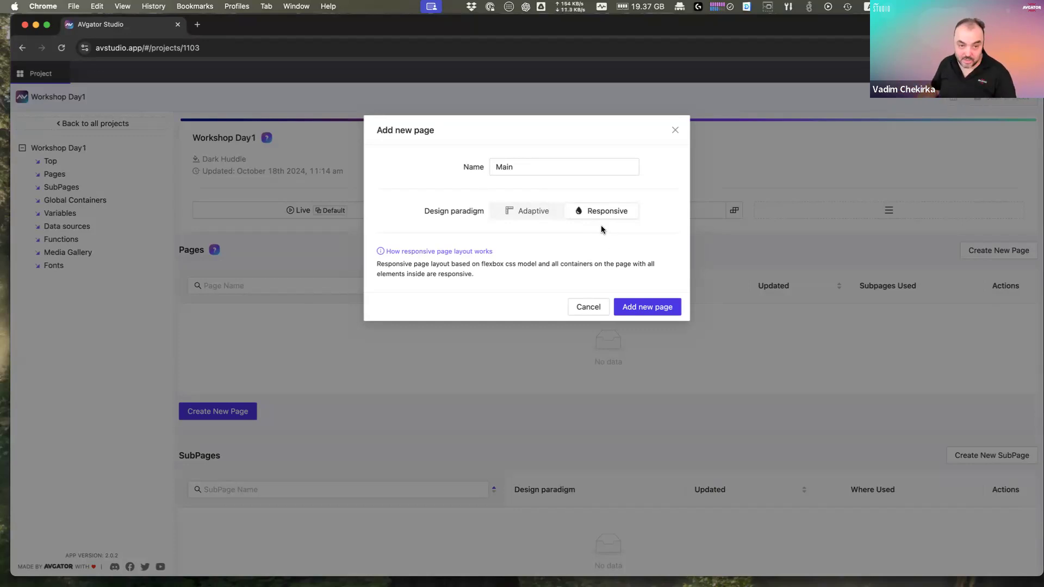
pyautogui.click(648, 312)
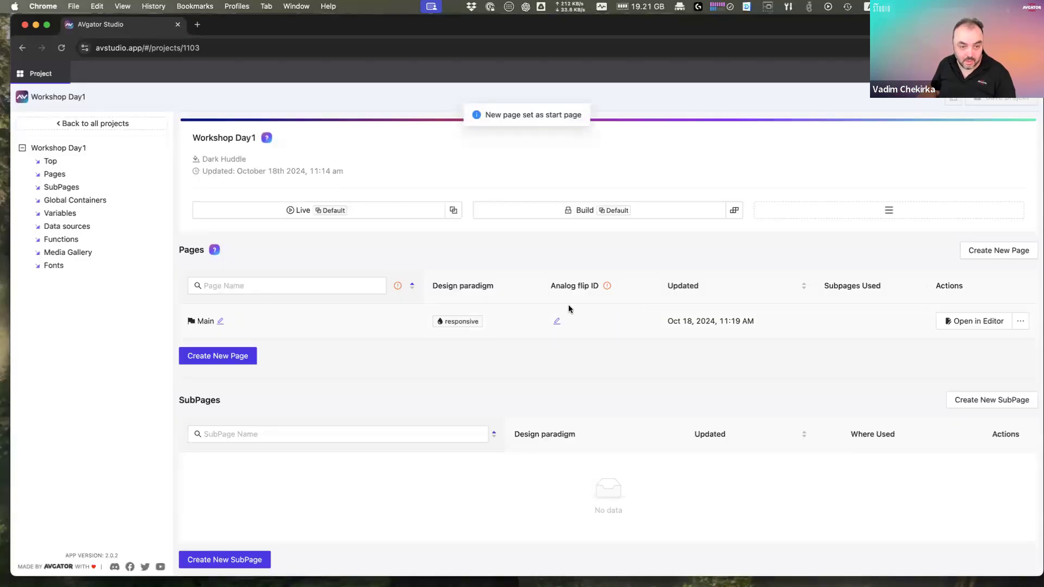
# Step: Open the Main page from the Pages table in the page editor
pyautogui.click(963, 322)
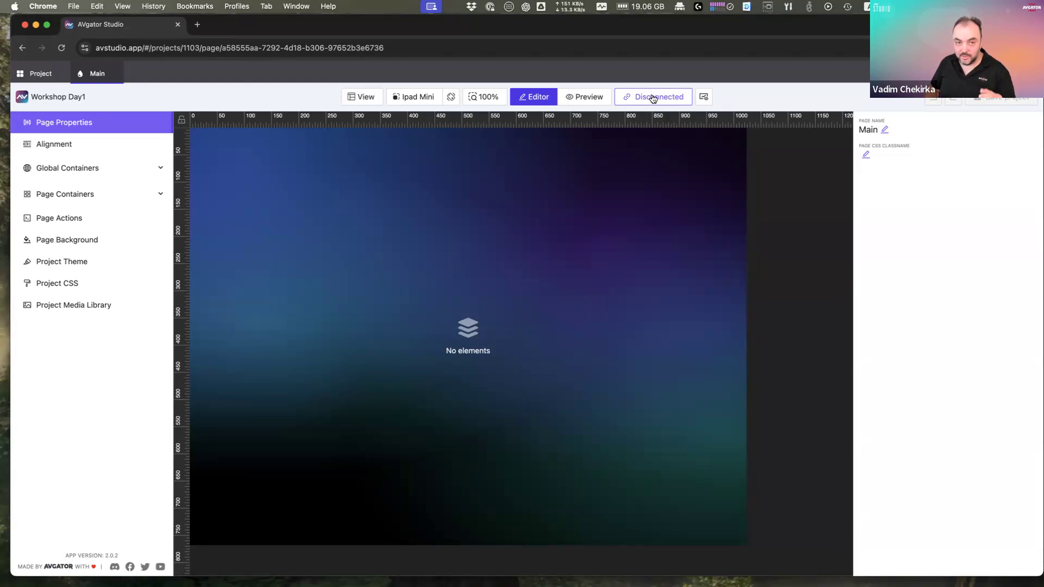
# Step: Show the console, connect to the processor at 192.168.254.222, and review the log lines
pyautogui.click(705, 97)
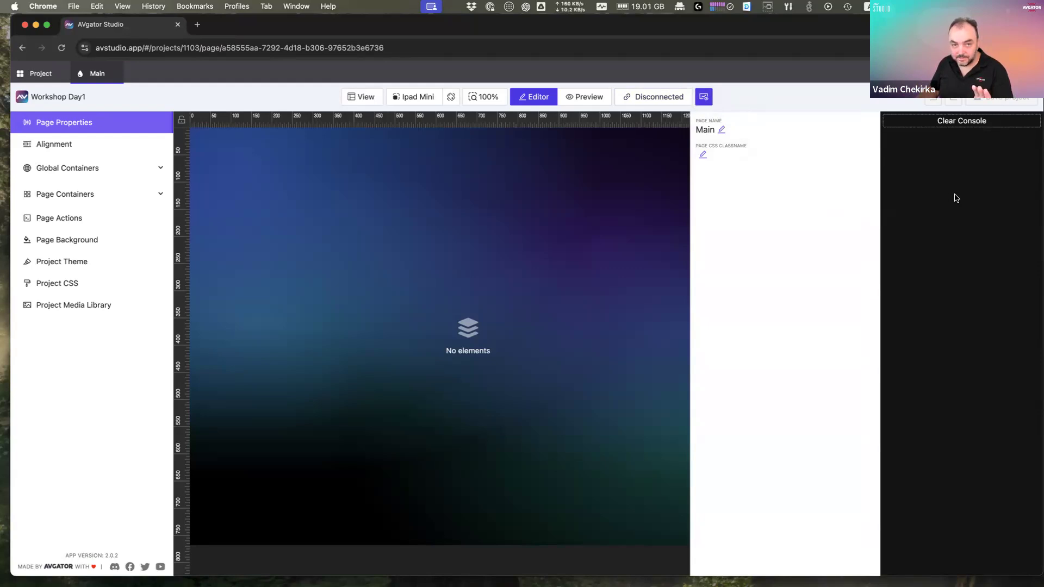
pyautogui.click(656, 100)
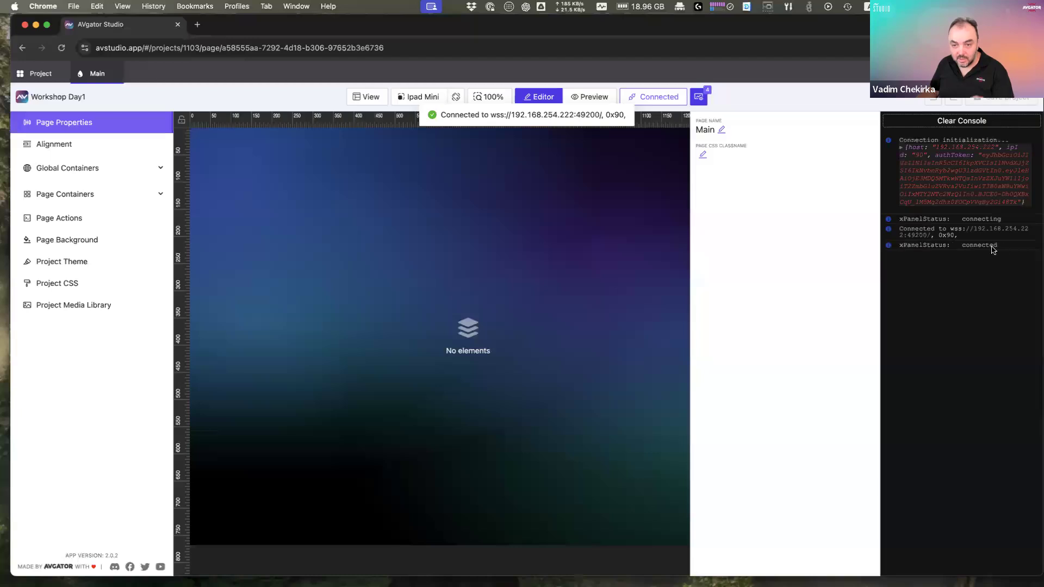
pyautogui.moveTo(1009, 246); pyautogui.dragTo(886, 221)
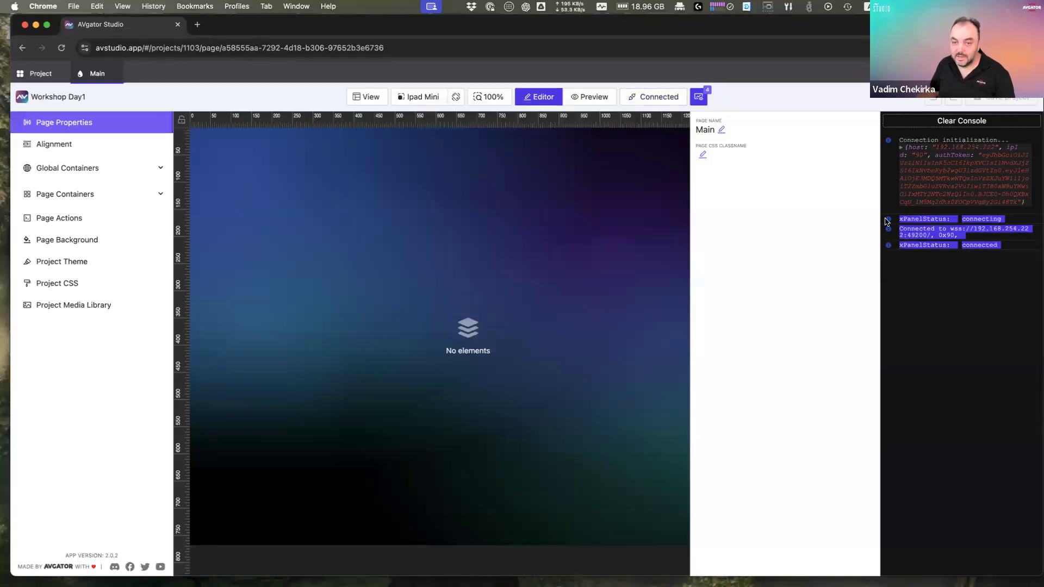
pyautogui.click(972, 240)
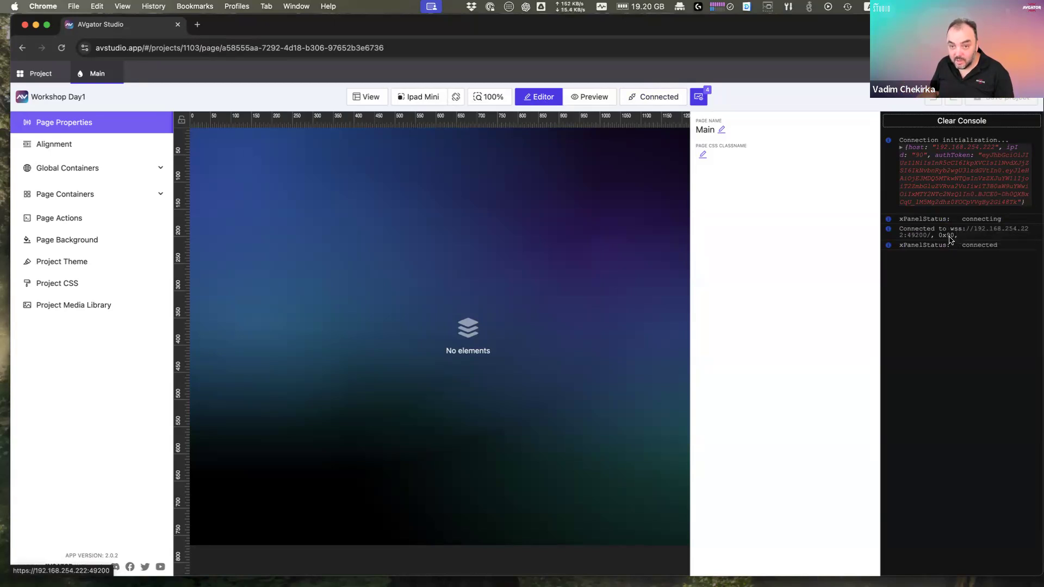
# Step: Load the processor's Device Administration login page at 192.168.254.222 in a new Chrome tab
pyautogui.click(198, 24)
pyautogui.write('1925.168')
pyautogui.press('BackSpace')
pyautogui.press('BackSpace')
pyautogui.press('BackSpace')
pyautogui.press('BackSpace')
pyautogui.press('BackSpace')
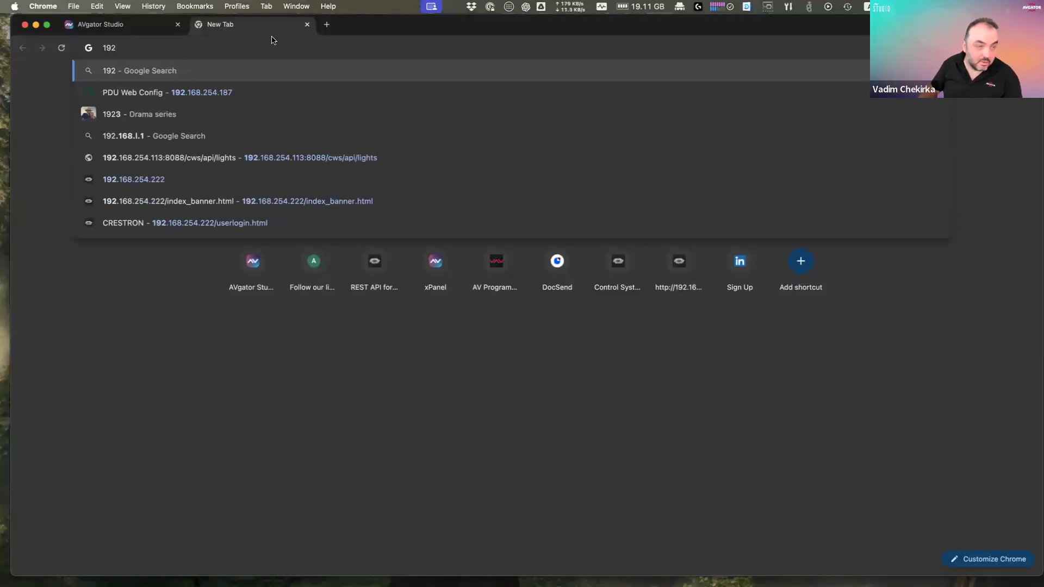
pyautogui.write('16')
pyautogui.press('BackSpace')
pyautogui.press('BackSpace')
pyautogui.write('2')
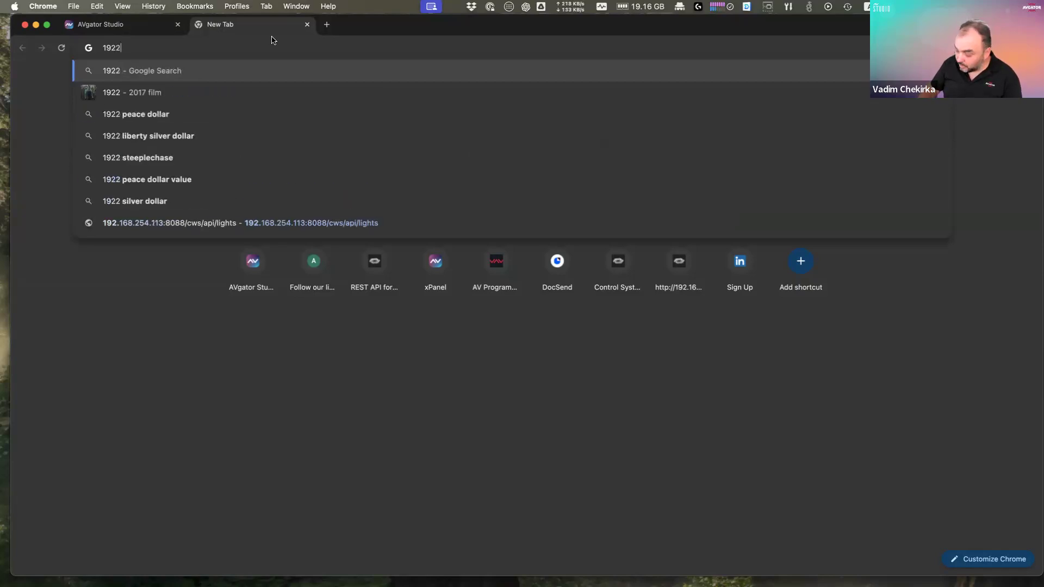
pyautogui.press('BackSpace')
pyautogui.write('.168.254.')
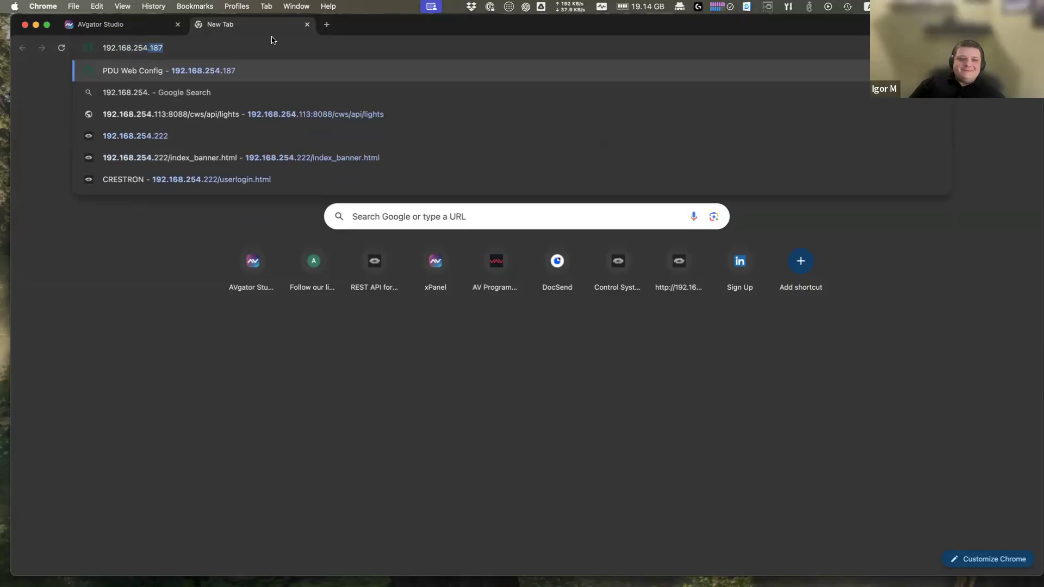
pyautogui.write('22')
pyautogui.press('Return')
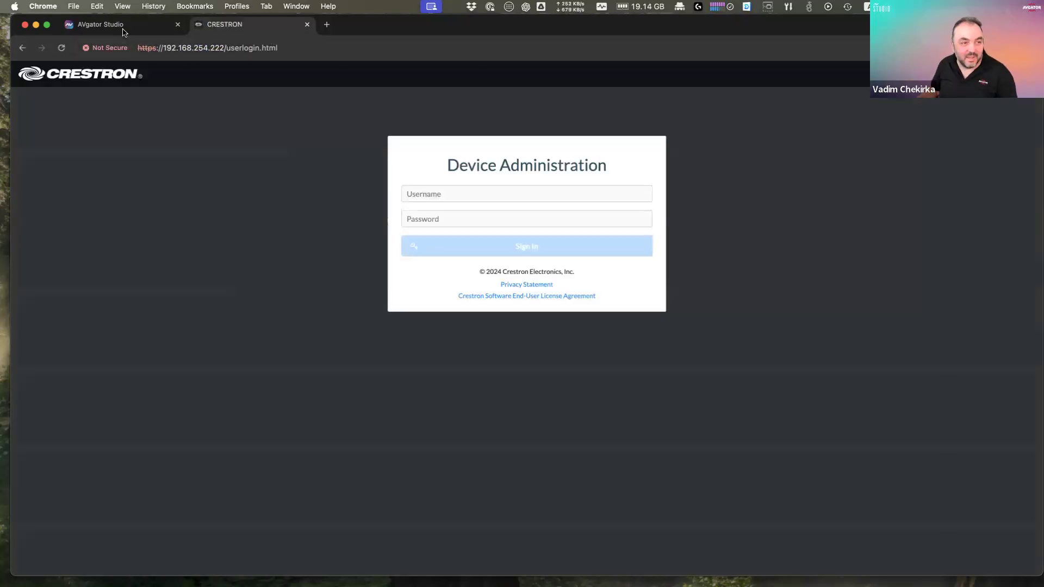
# Step: Close the Crestron login tab, leaving the AVgator Studio editor
pyautogui.click(124, 32)
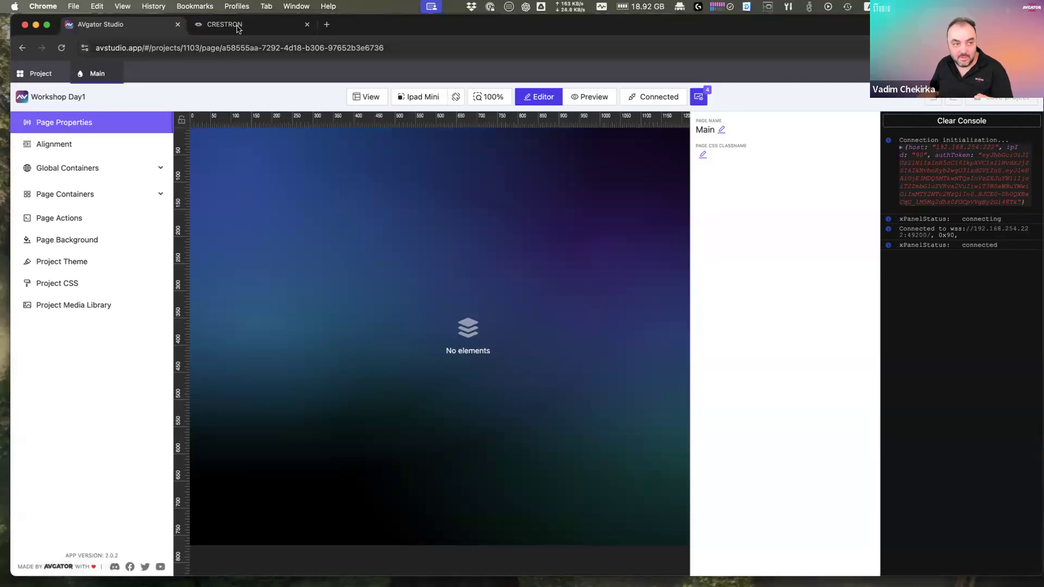
pyautogui.hotkey('ctrl', 'Tab')
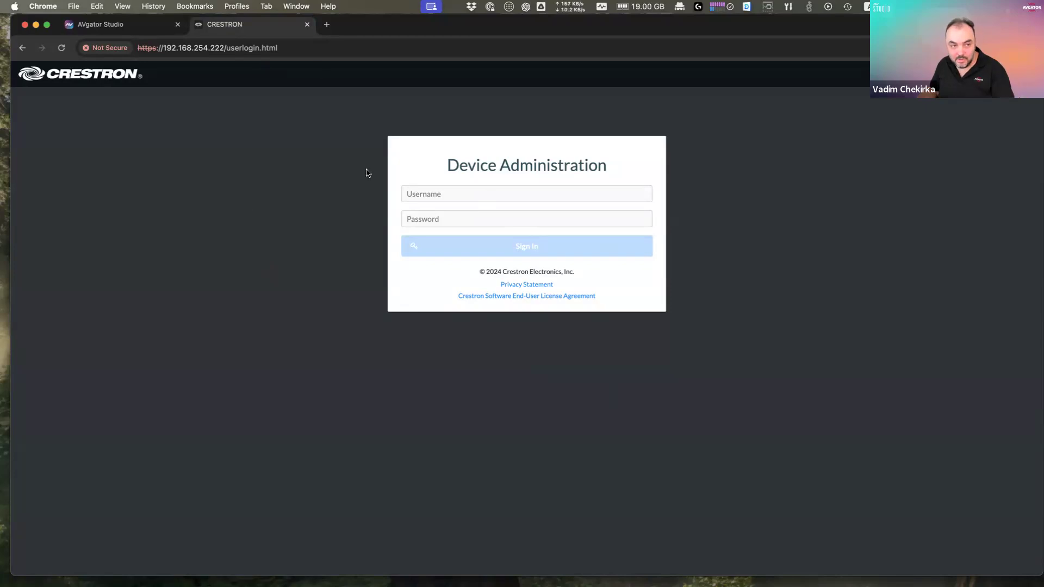
pyautogui.press('super+w')
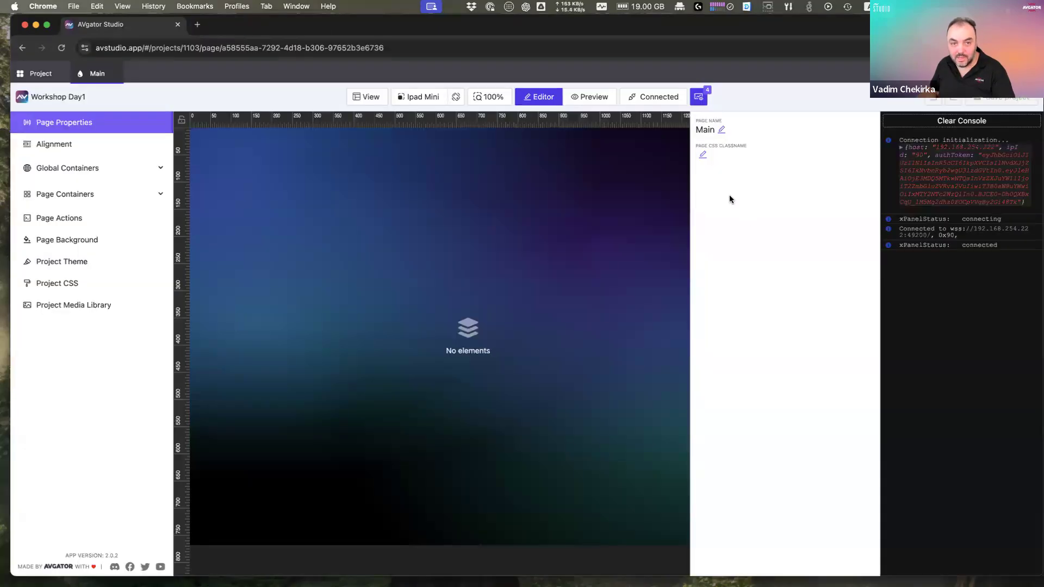
# Step: Reconnect the AVgator Studio editor to the processor at 192.168.254.222
pyautogui.click(660, 100)
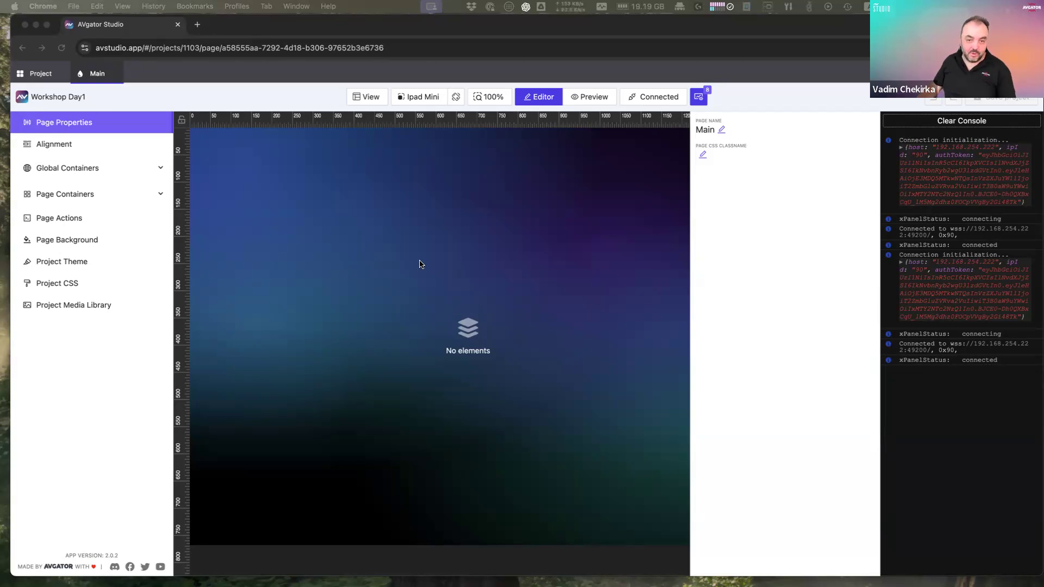
# Step: Add a Button element named Button to the centre of Main and expand its Actions section
pyautogui.click(438, 273)
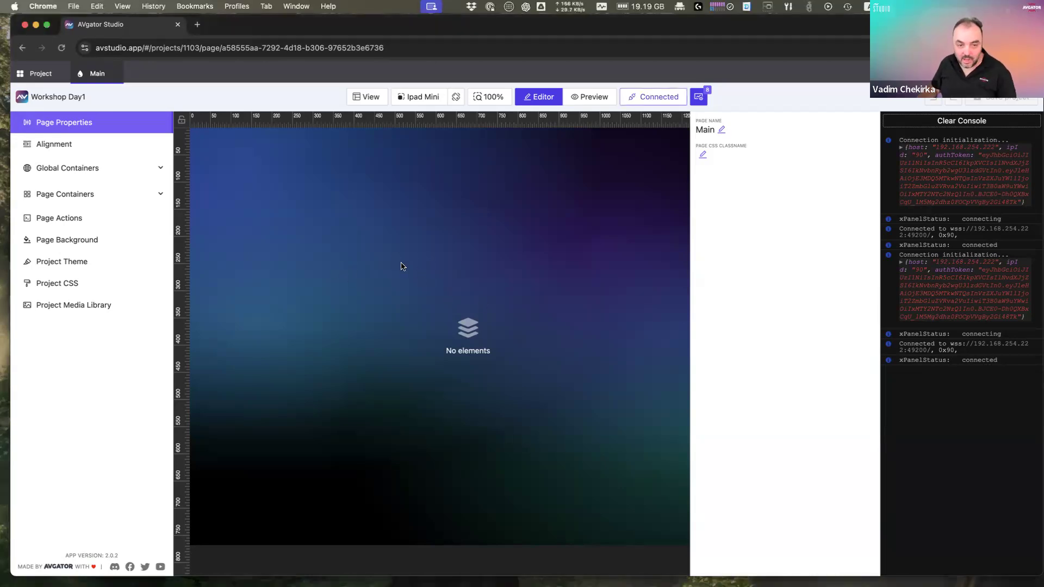
pyautogui.rightClick(462, 294)
pyautogui.click(485, 304)
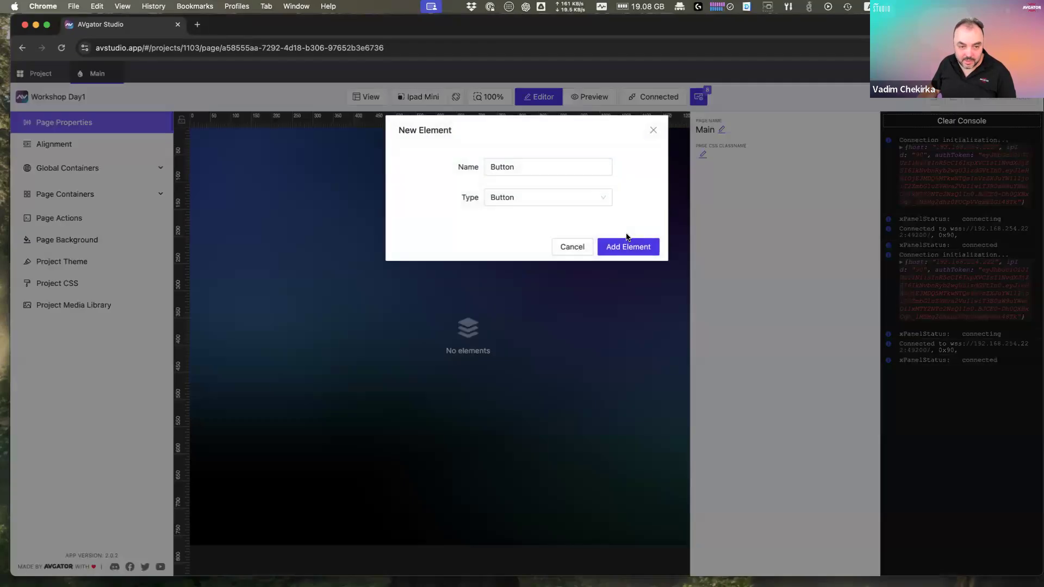
pyautogui.click(629, 248)
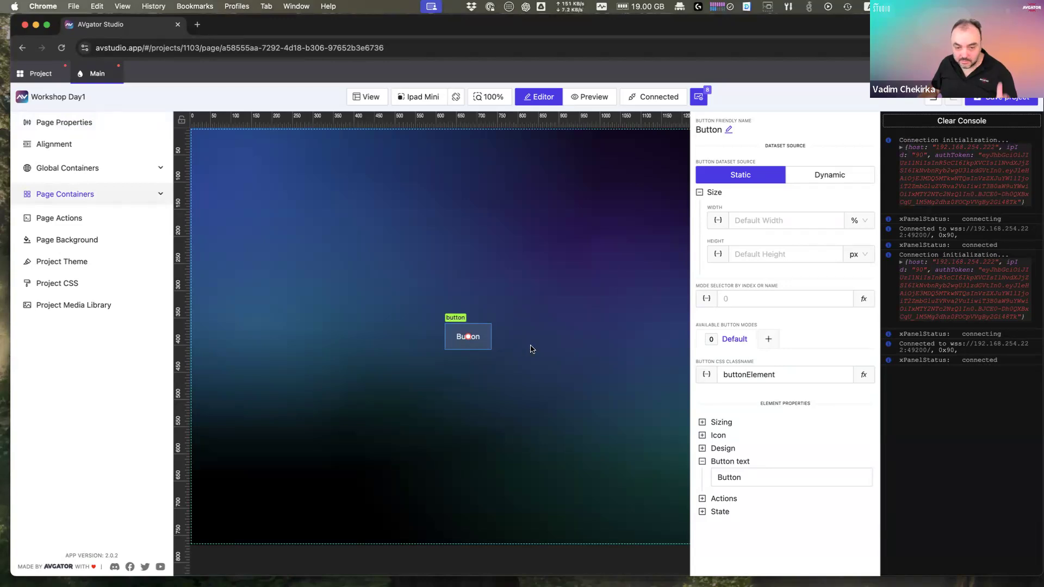
pyautogui.click(718, 499)
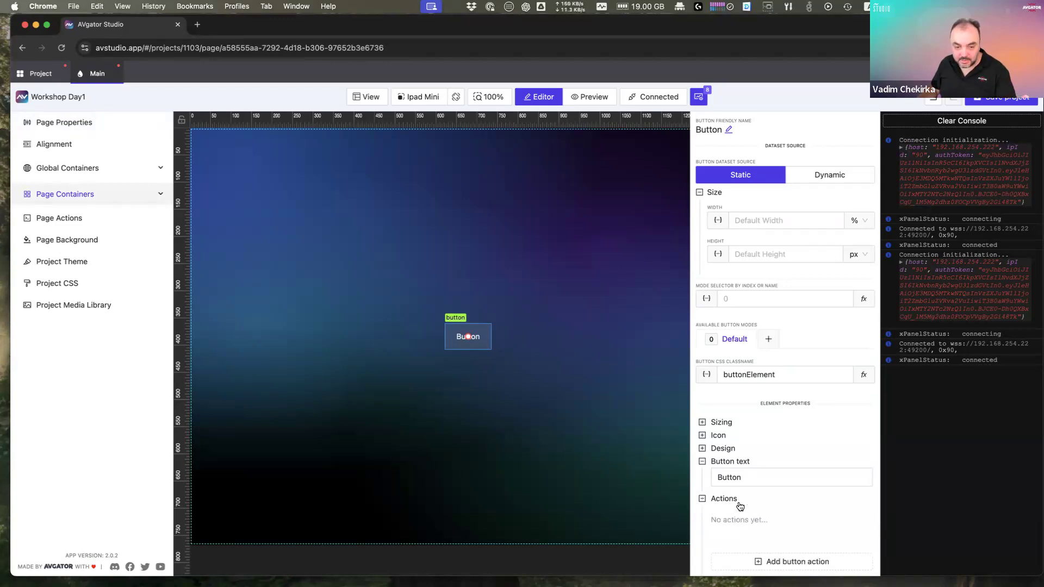
pyautogui.scroll(-1, 783, 536)
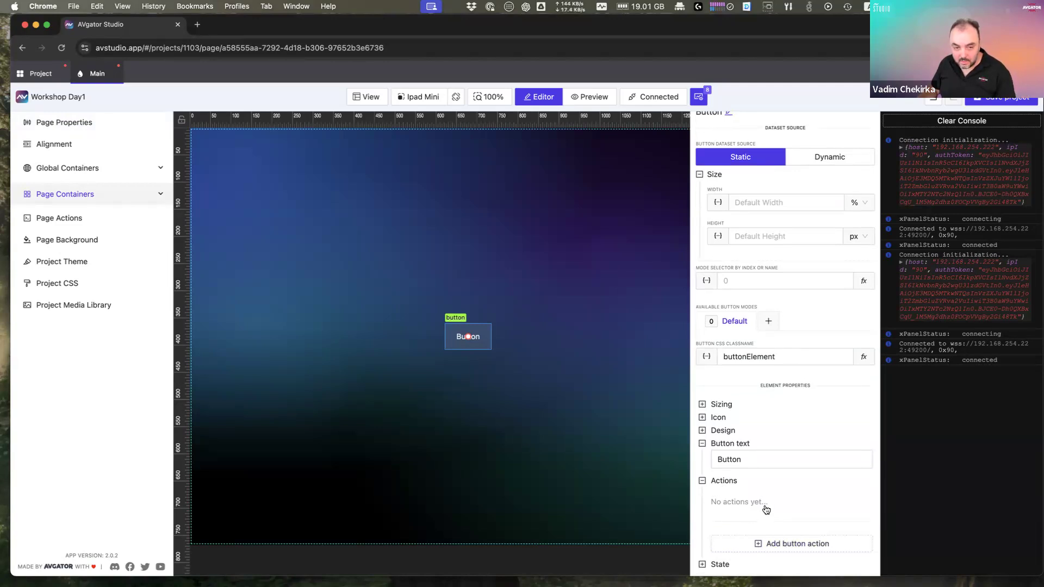
# Step: Create a Push Digital tap action on signal 1 named 'Tap digital'
pyautogui.click(795, 545)
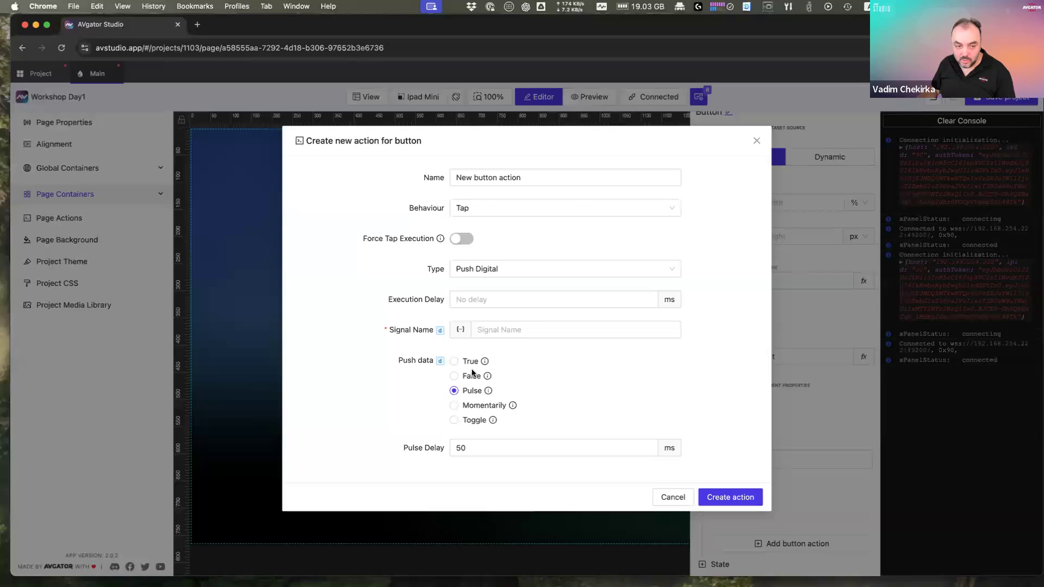
pyautogui.click(727, 497)
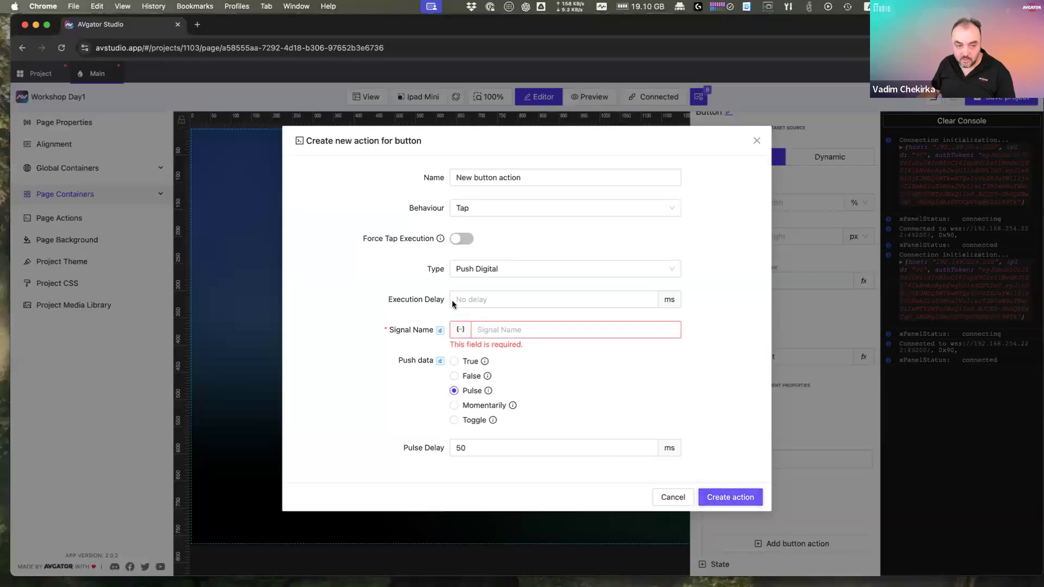
pyautogui.click(511, 272)
pyautogui.click(508, 290)
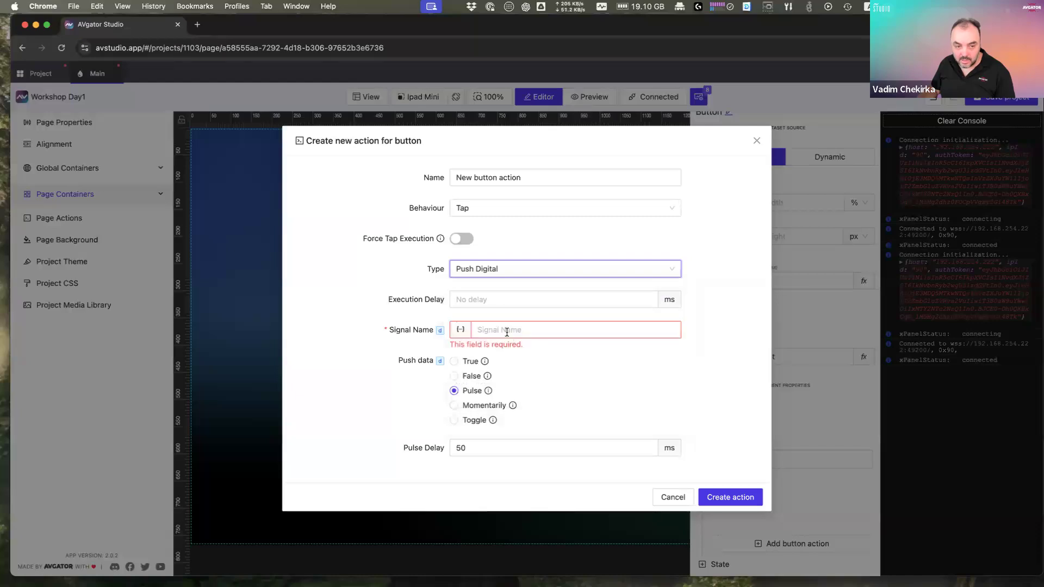
pyautogui.click(507, 330)
pyautogui.click(540, 352)
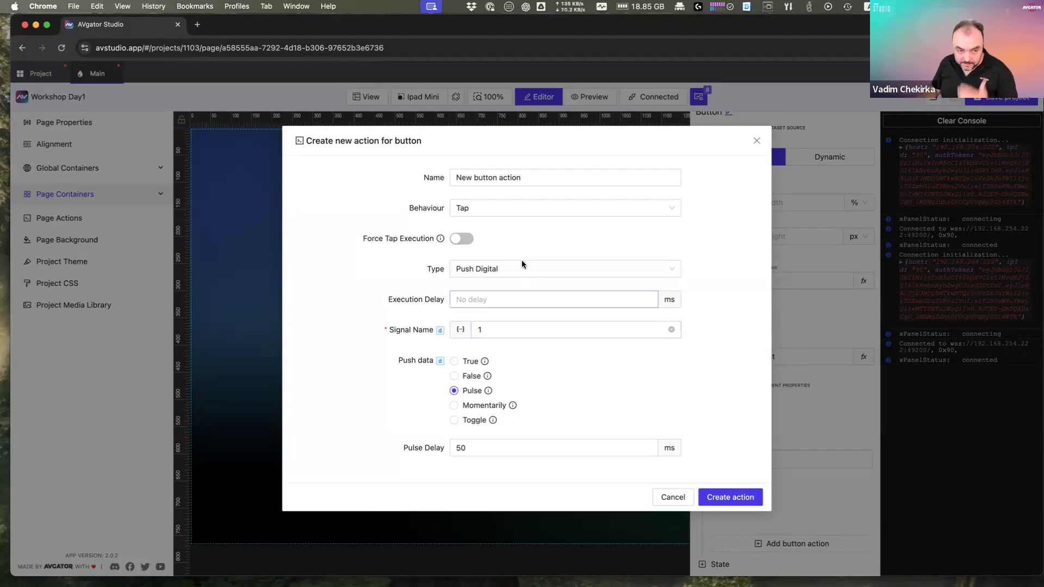
pyautogui.click(554, 177)
pyautogui.press('super+a')
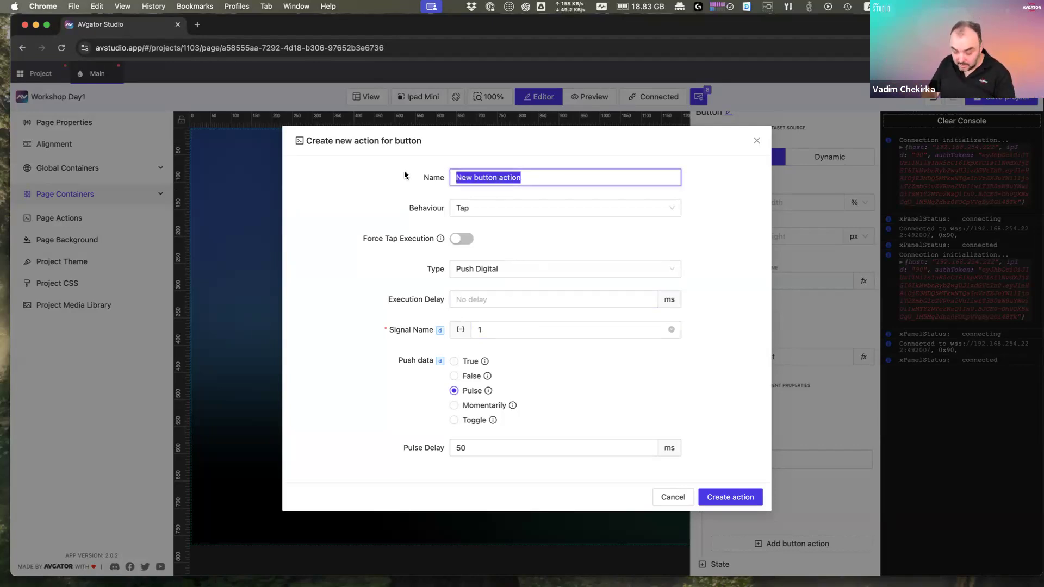
pyautogui.write('Tap')
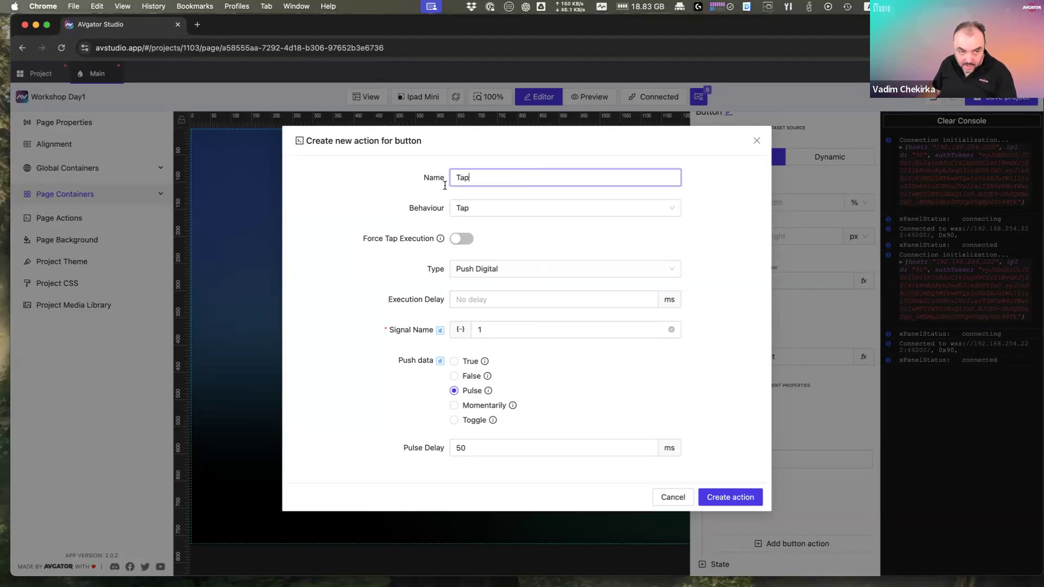
pyautogui.write(' digital')
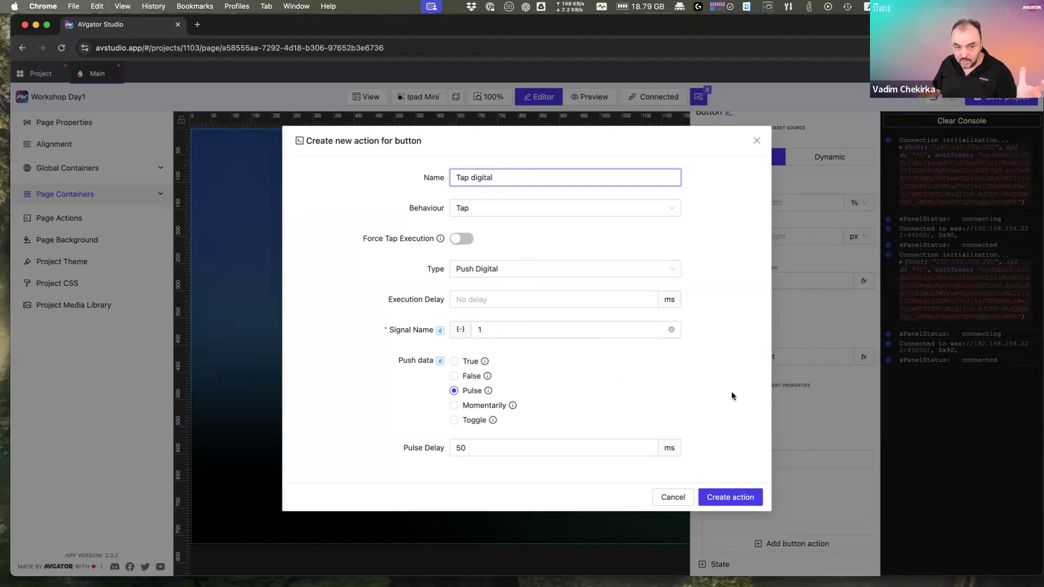
pyautogui.click(728, 497)
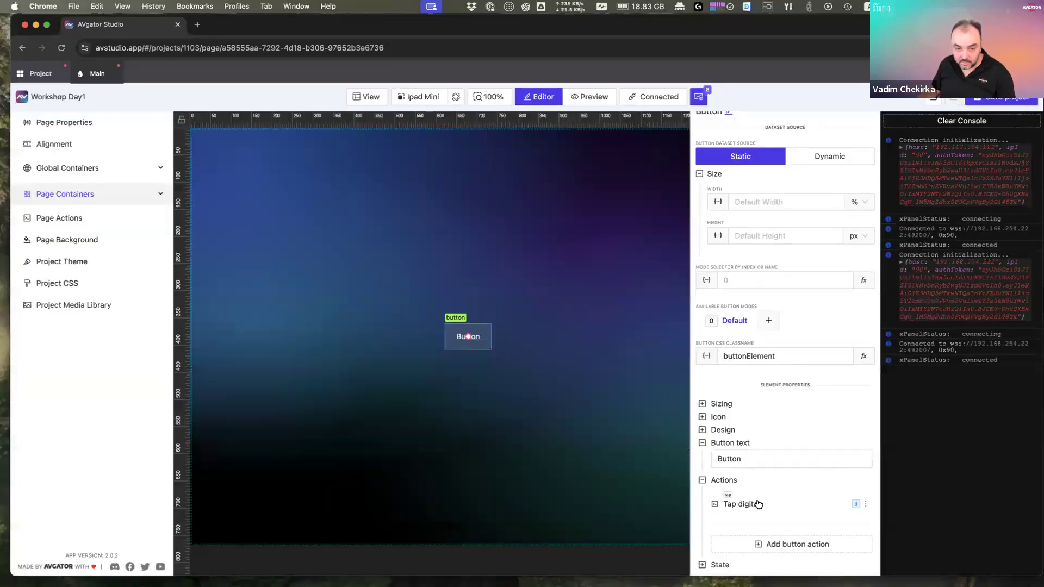
# Step: Add a Push Serial tap action on signal 1 with value 'Button 1 Pressed'
pyautogui.click(781, 544)
pyautogui.click(506, 270)
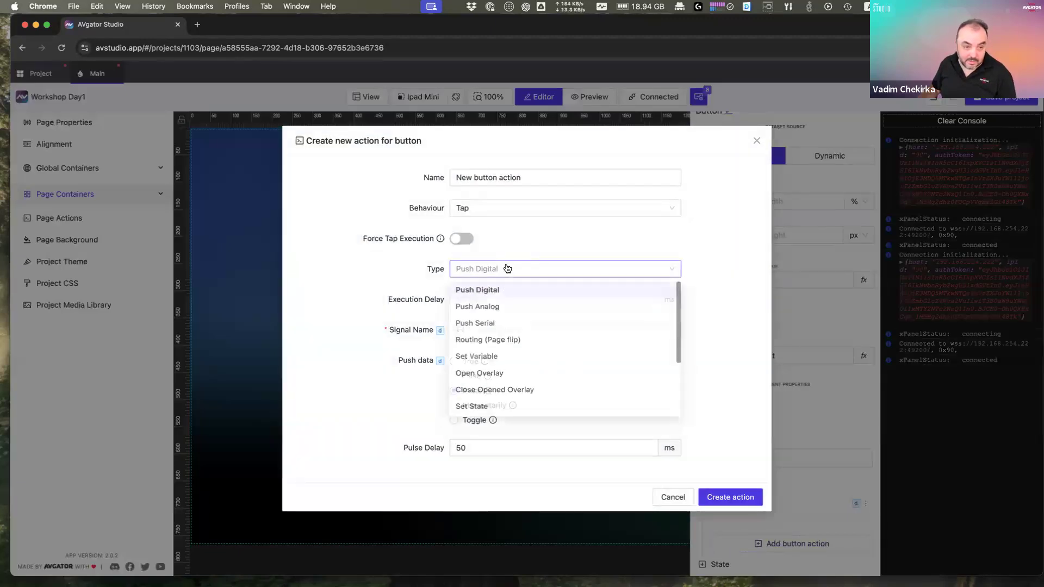
pyautogui.click(511, 326)
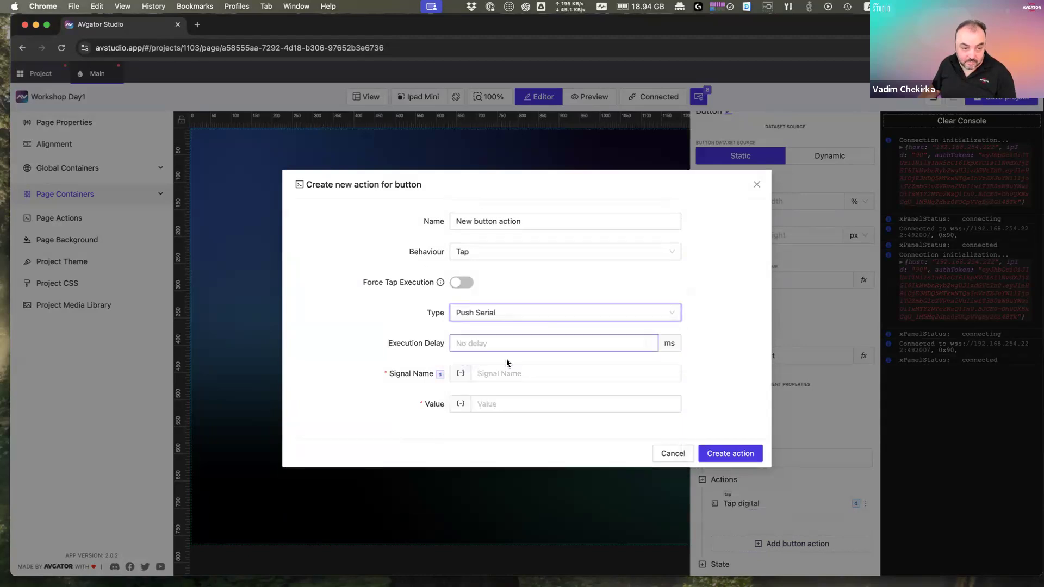
pyautogui.click(499, 376)
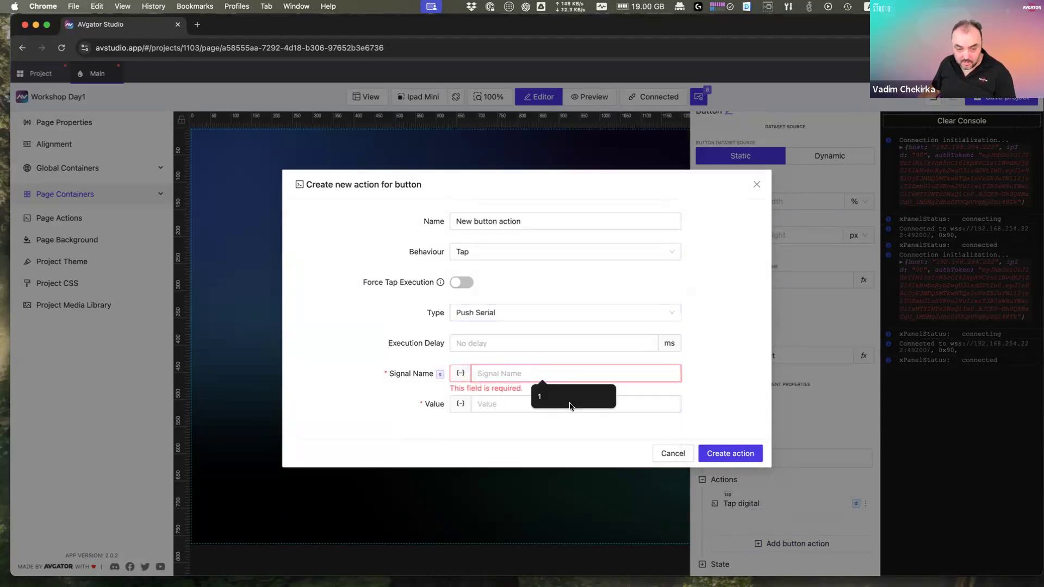
pyautogui.click(552, 406)
pyautogui.click(552, 407)
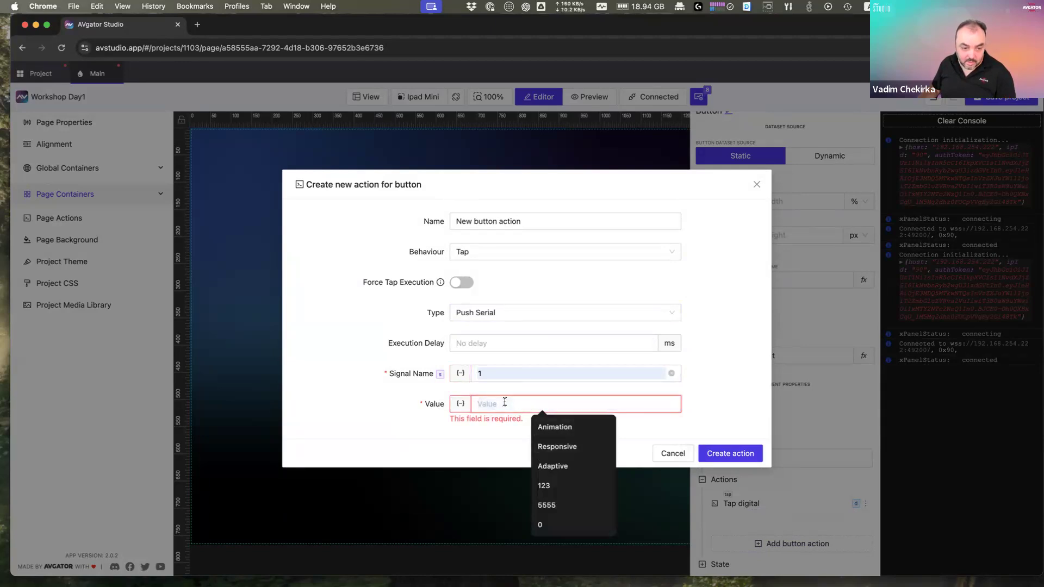
pyautogui.write('Butt')
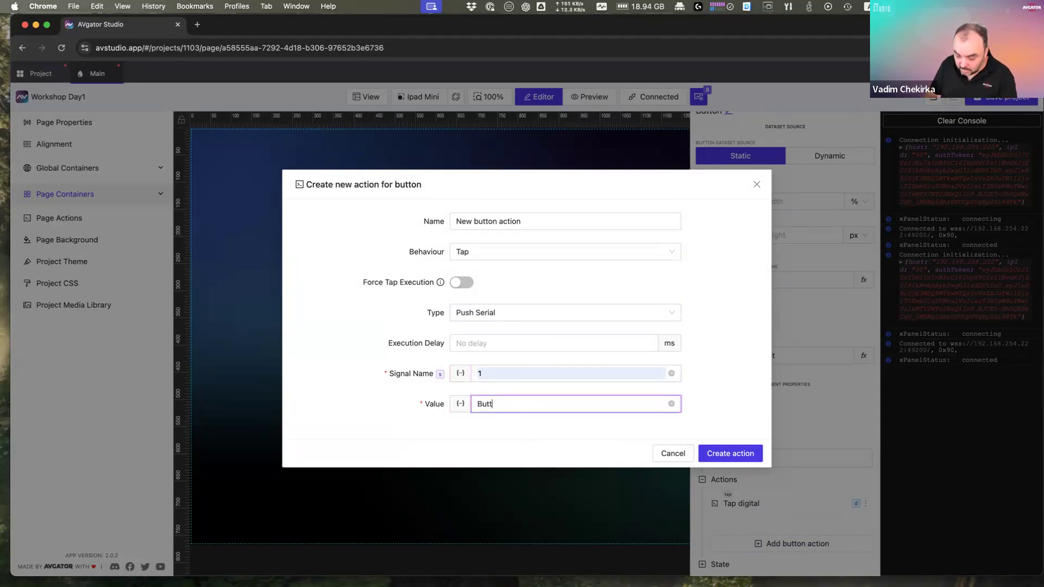
pyautogui.write('on 1 Pressed')
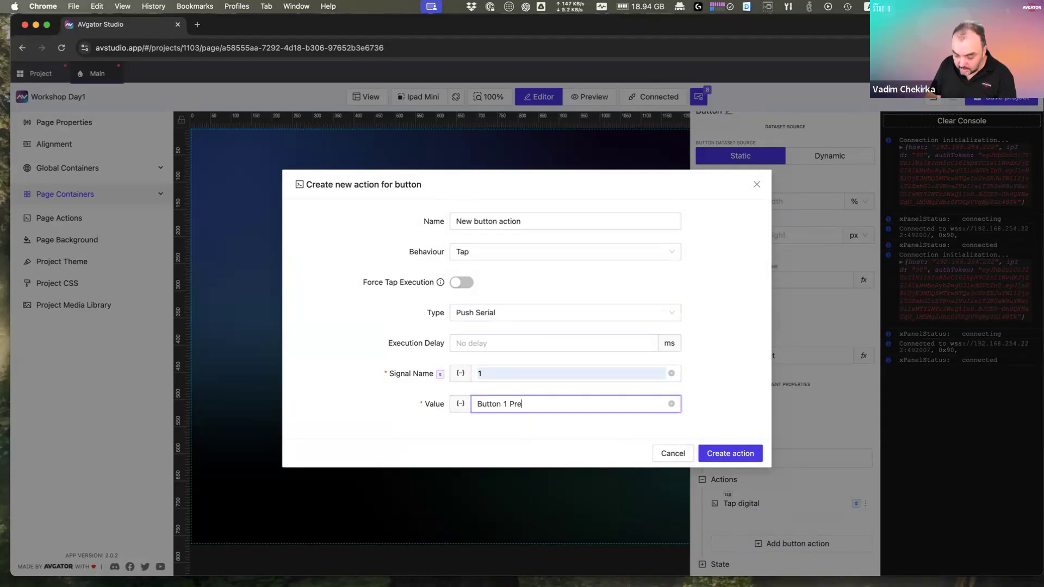
pyautogui.click(717, 454)
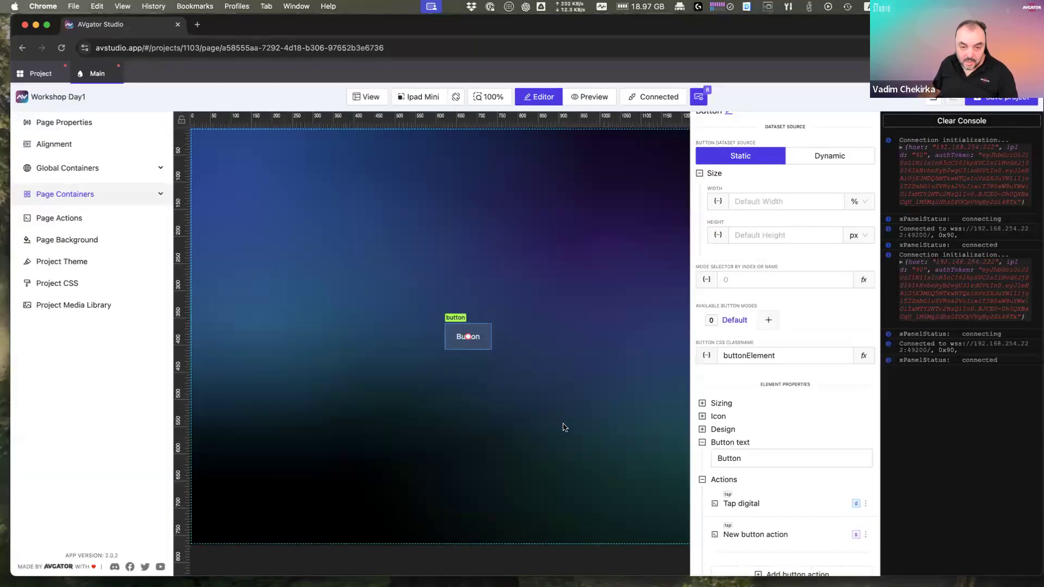
# Step: Switch to preview mode and tap the Button to fire its actions
pyautogui.scroll(-3, 566, 419)
pyautogui.scroll(4, 582, 353)
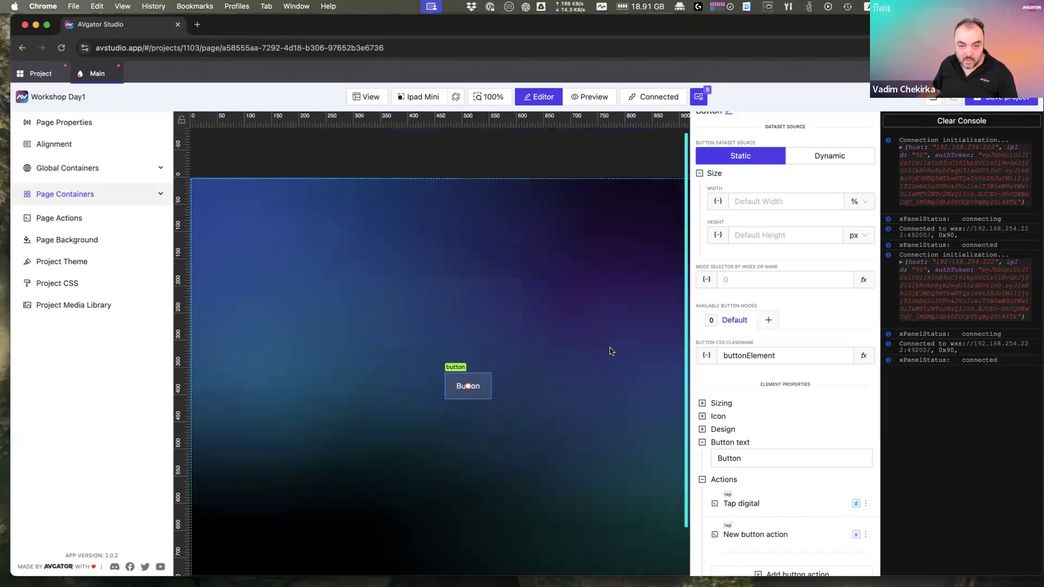
pyautogui.click(585, 104)
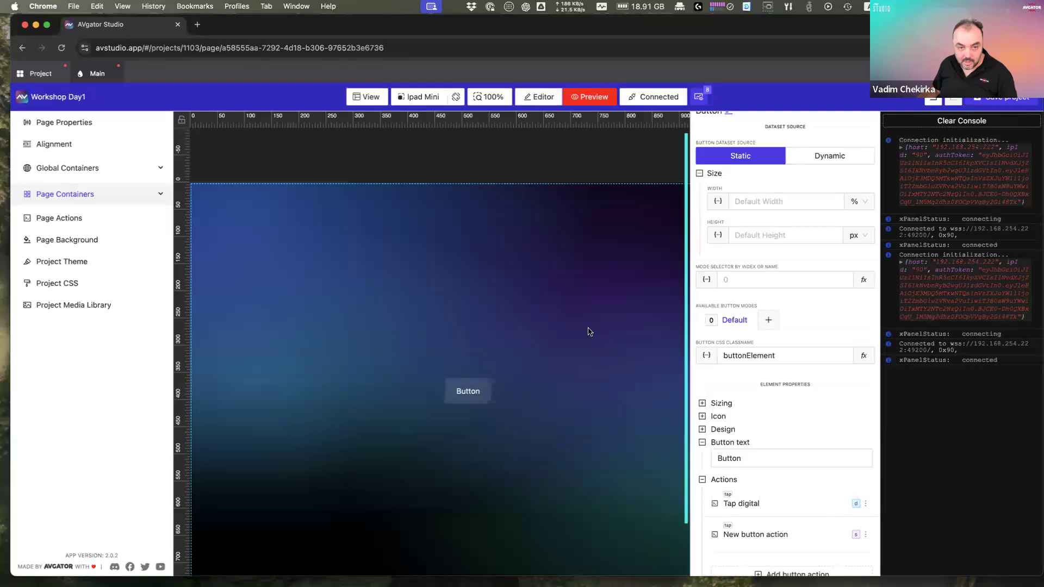
pyautogui.click(474, 395)
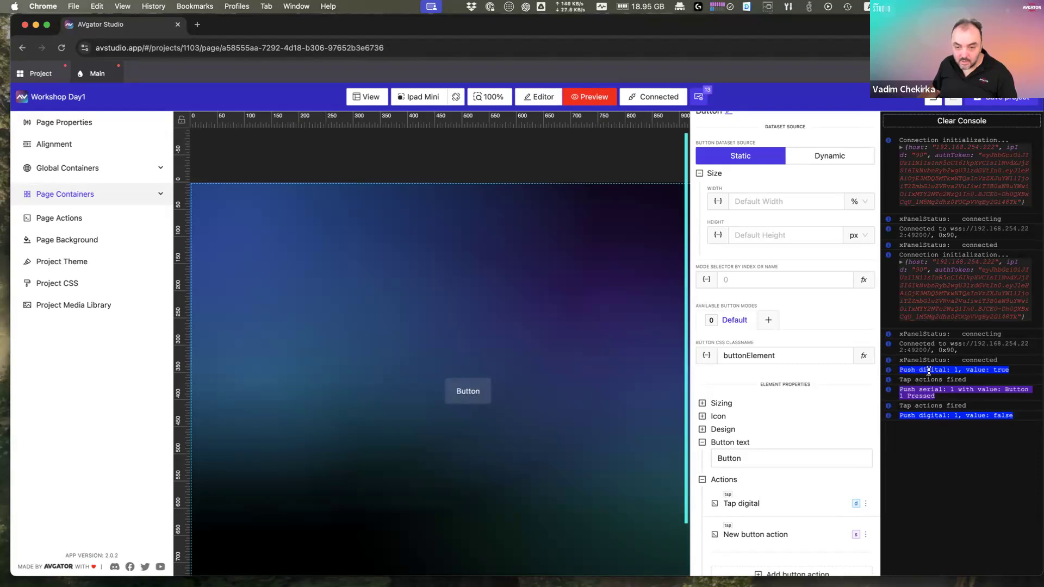
# Step: Check the console: digital 1 true then false, and serial 'Button 1 Pressed'
pyautogui.moveTo(900, 360); pyautogui.dragTo(982, 360)
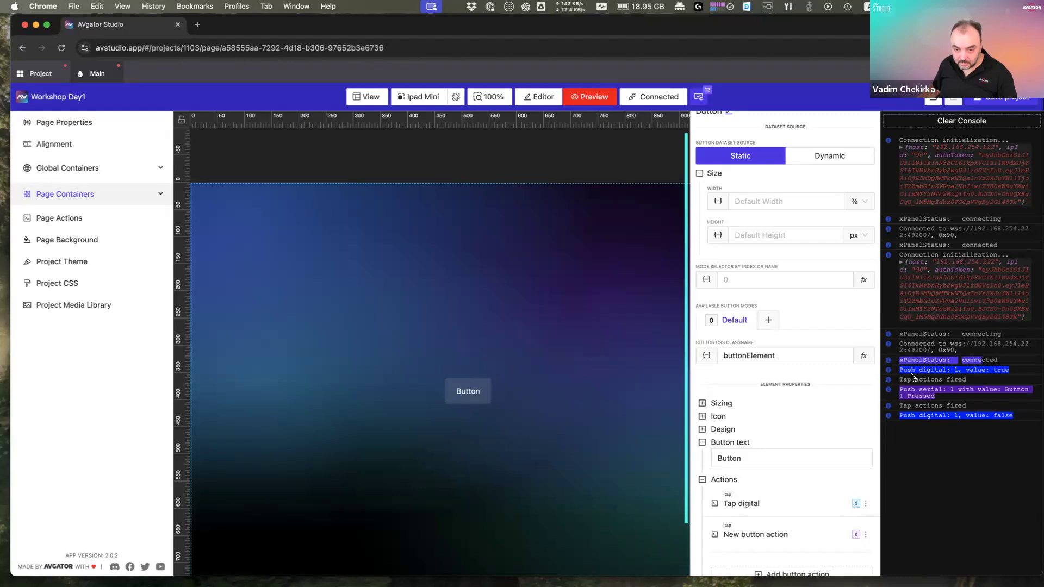
pyautogui.moveTo(900, 371); pyautogui.dragTo(960, 369)
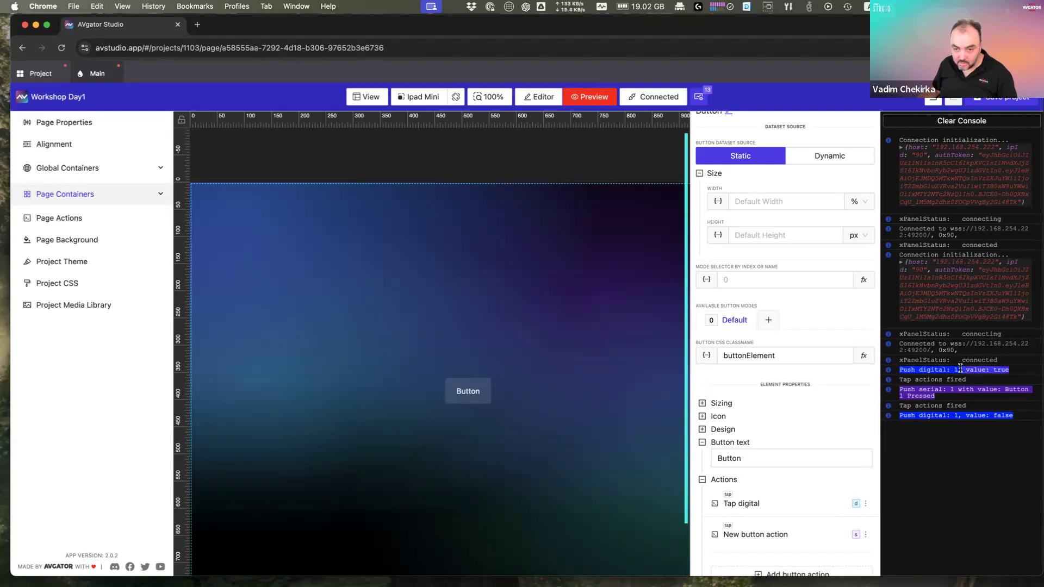
pyautogui.moveTo(900, 380); pyautogui.dragTo(952, 380)
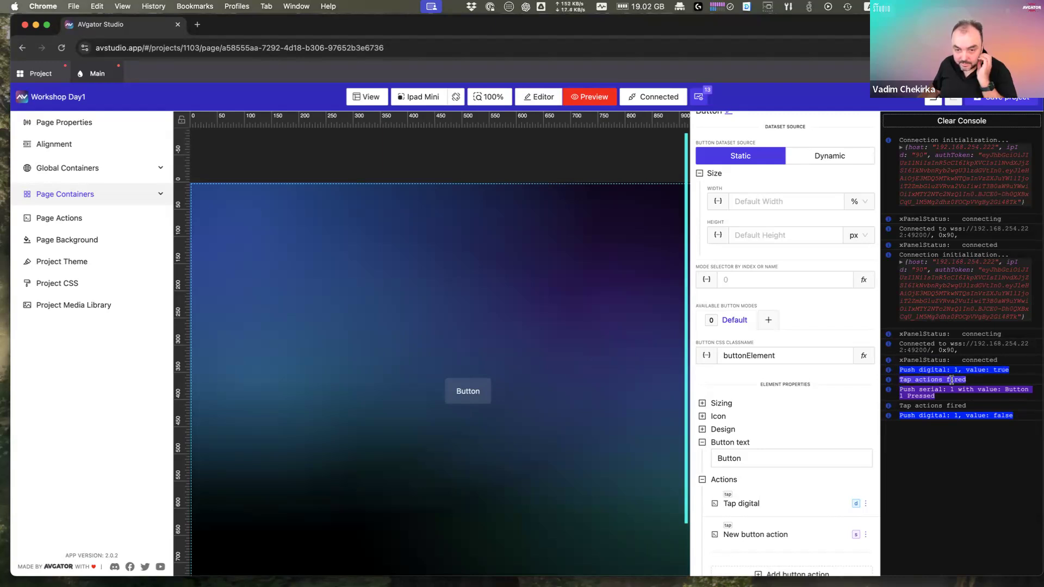
pyautogui.click(914, 387)
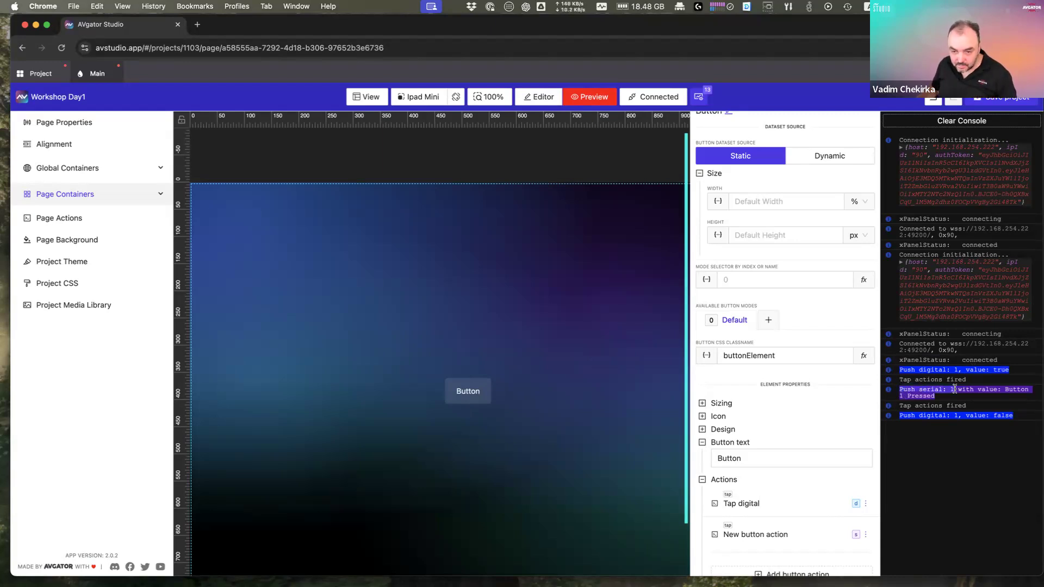
pyautogui.moveTo(1006, 390); pyautogui.dragTo(1010, 398)
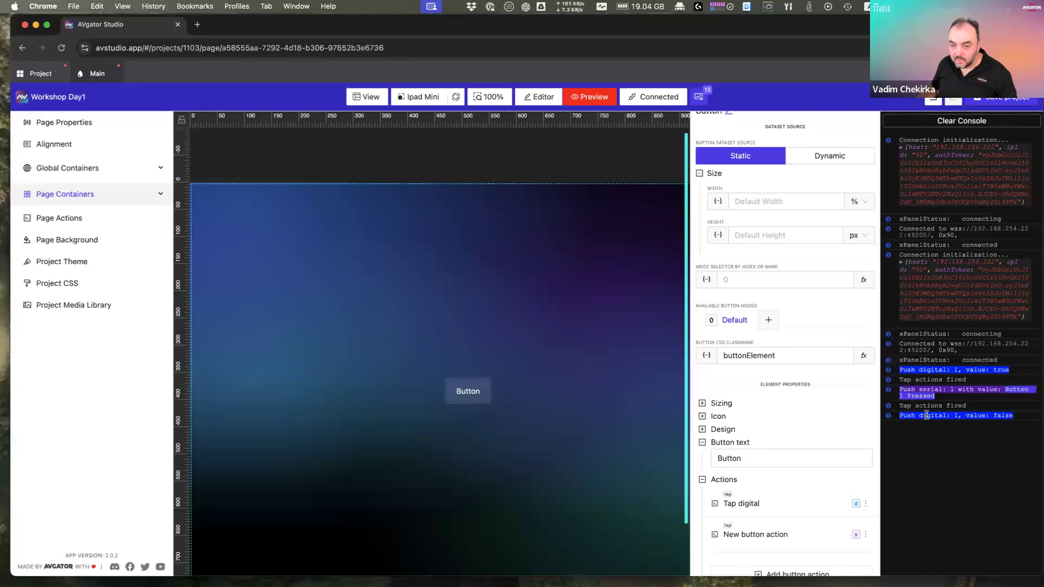
pyautogui.moveTo(900, 416); pyautogui.dragTo(1018, 421)
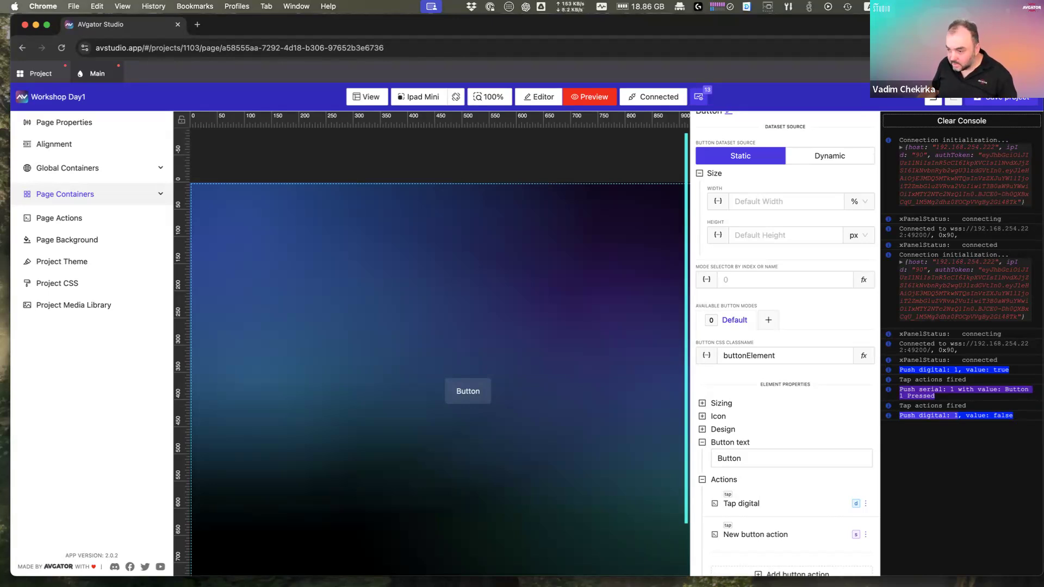
# Step: In Crestron Toolbox, open the SIMPL Debugger connected to 192.168.254.222 and expand all signals
pyautogui.press('super+Tab')
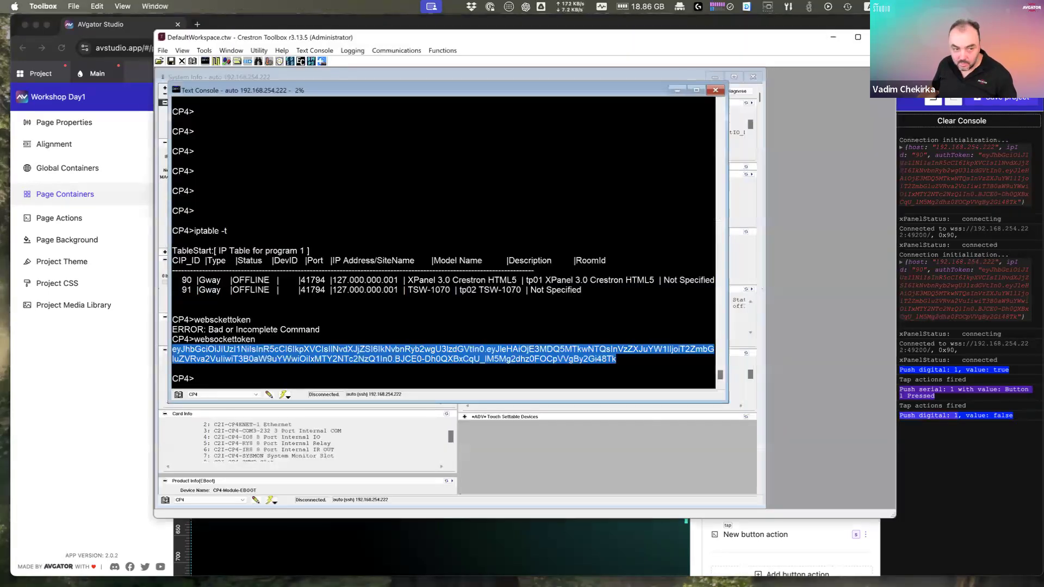
pyautogui.click(216, 61)
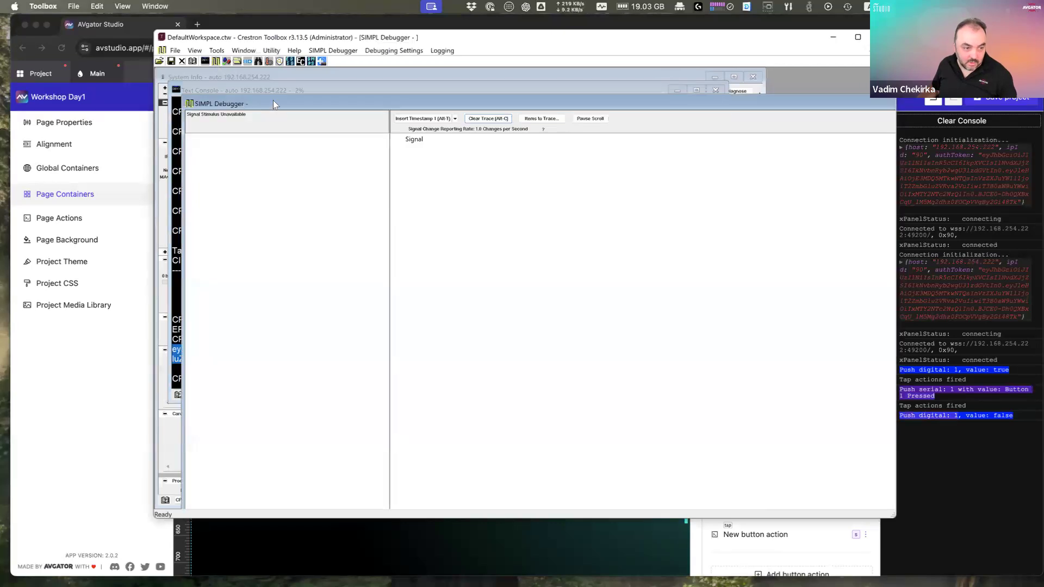
pyautogui.doubleClick(273, 103)
pyautogui.click(209, 504)
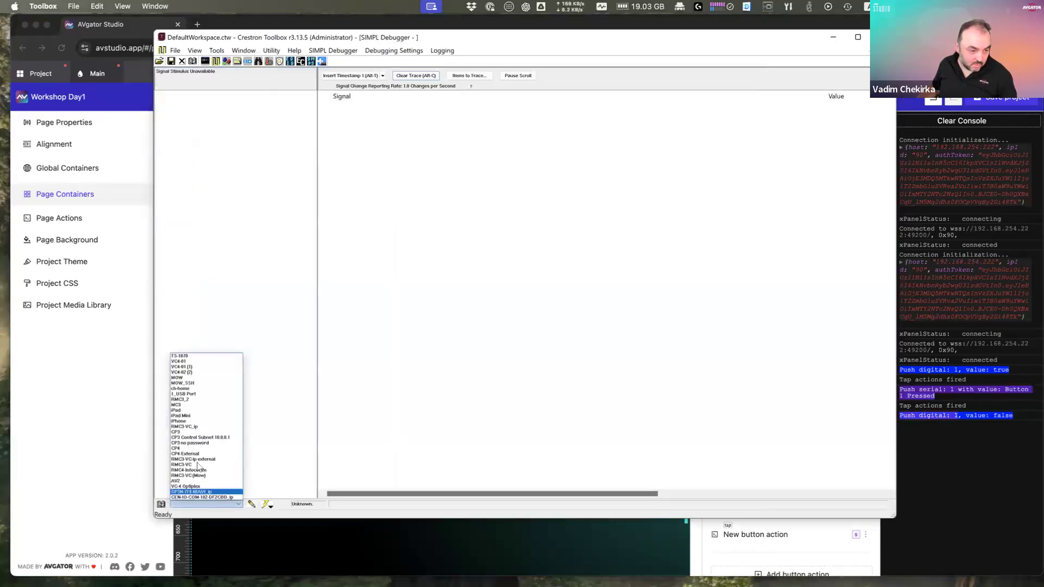
pyautogui.click(194, 452)
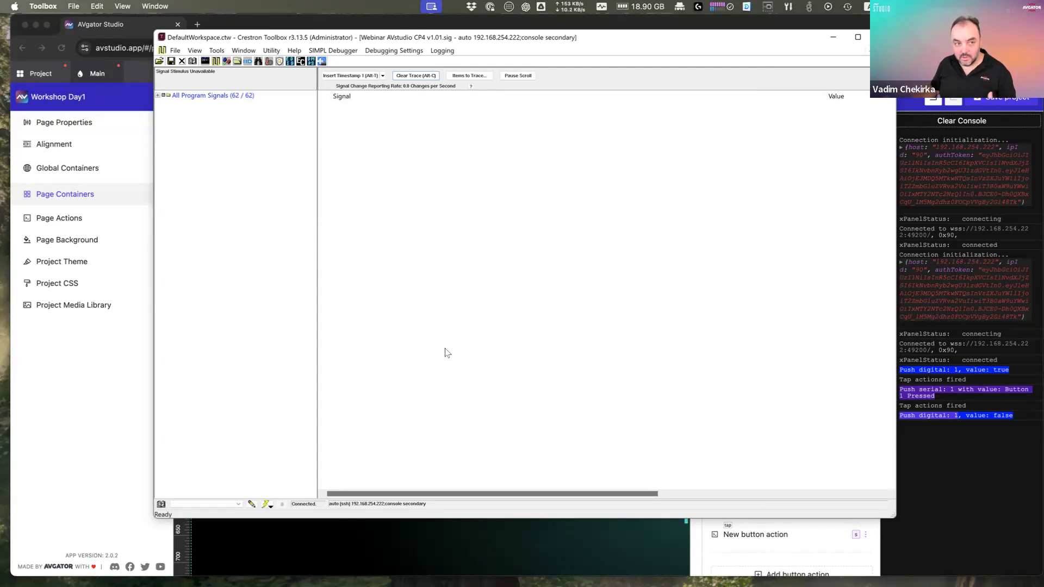
pyautogui.doubleClick(213, 95)
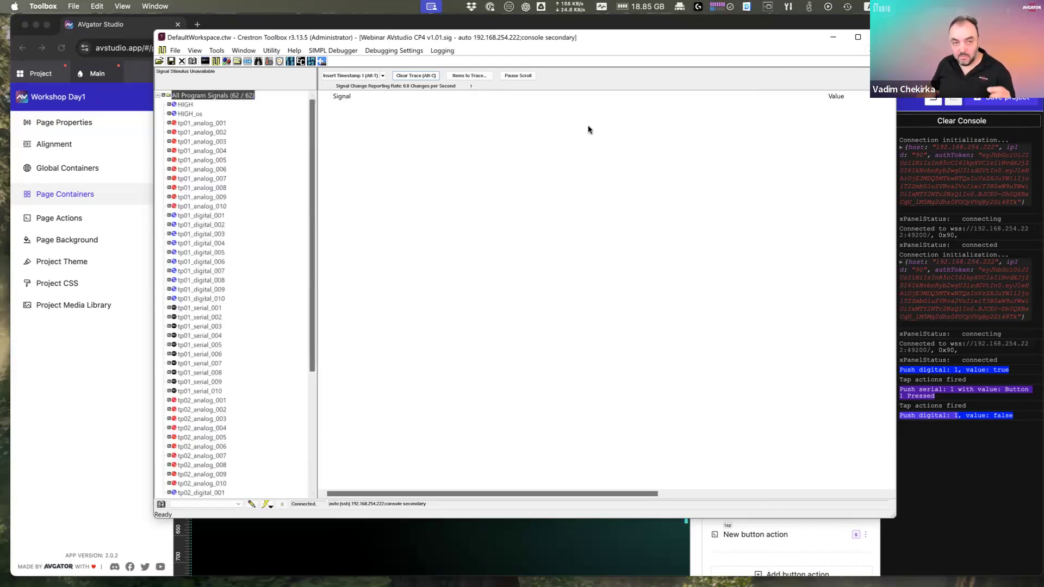
# Step: Tap the button again in AVgator Studio and bring the debugger trace forward
pyautogui.click(517, 26)
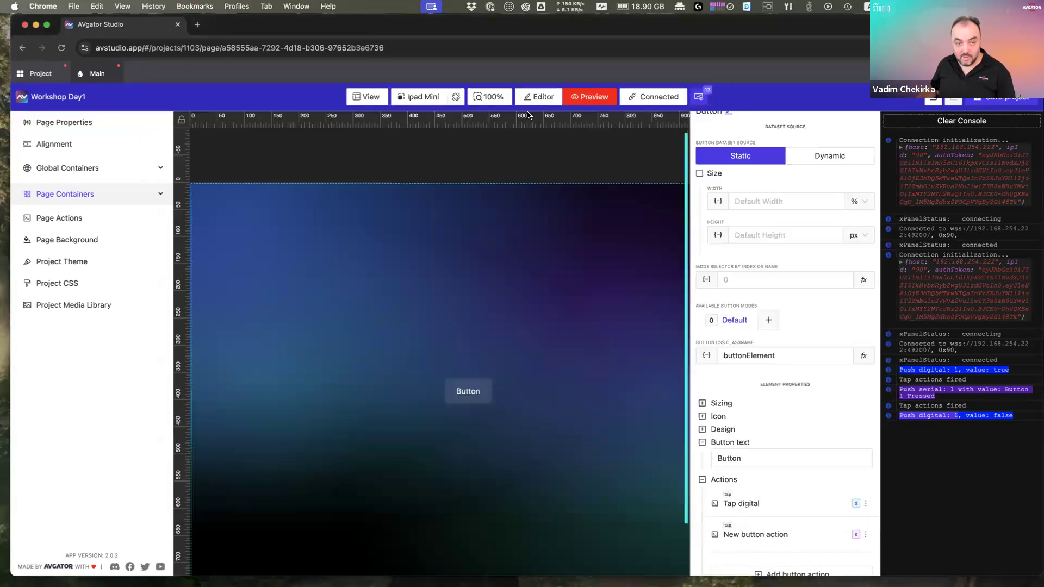
pyautogui.click(476, 401)
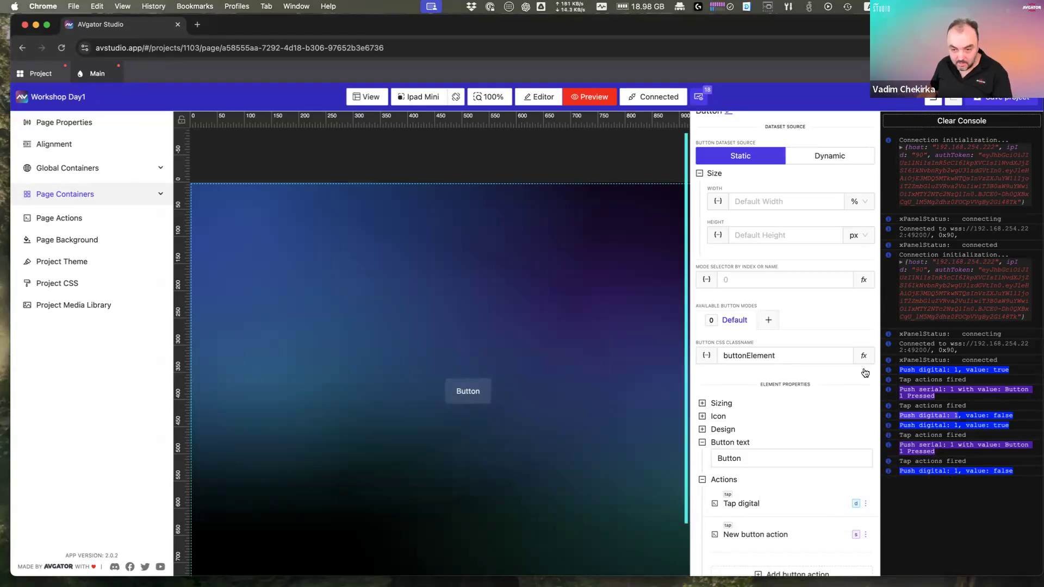
pyautogui.press('super+Tab')
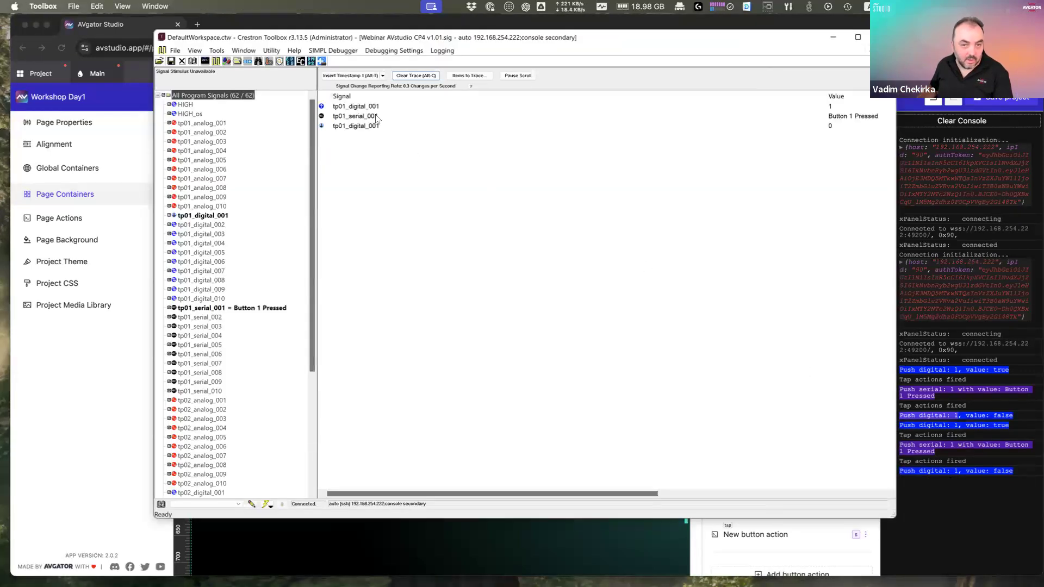
# Step: Inspect the tp01_digital_001 and 'Button 1 Pressed' trace rows, then close the debugger and move Toolbox aside
pyautogui.click(360, 108)
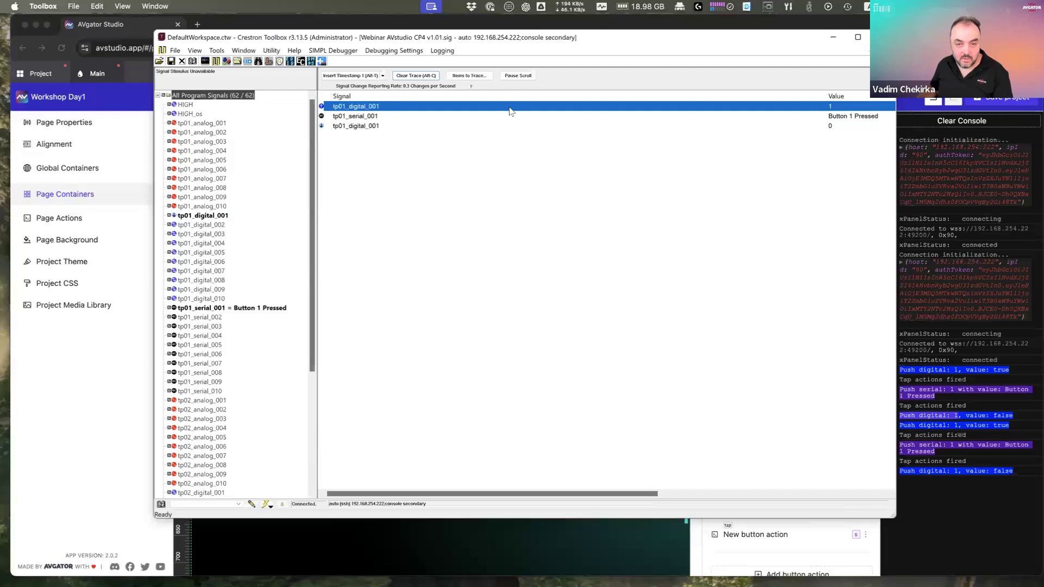
pyautogui.click(822, 117)
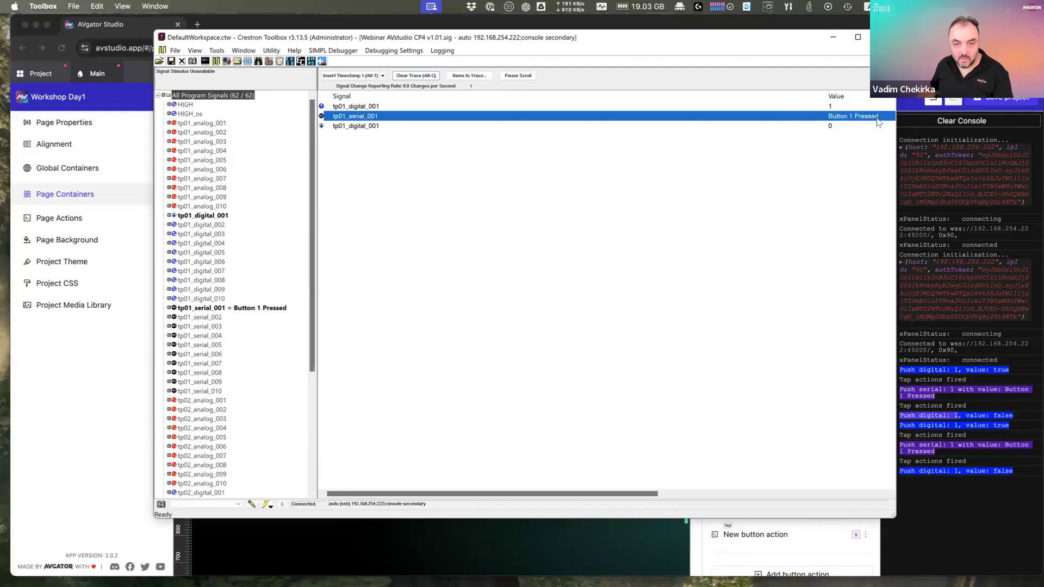
pyautogui.click(381, 126)
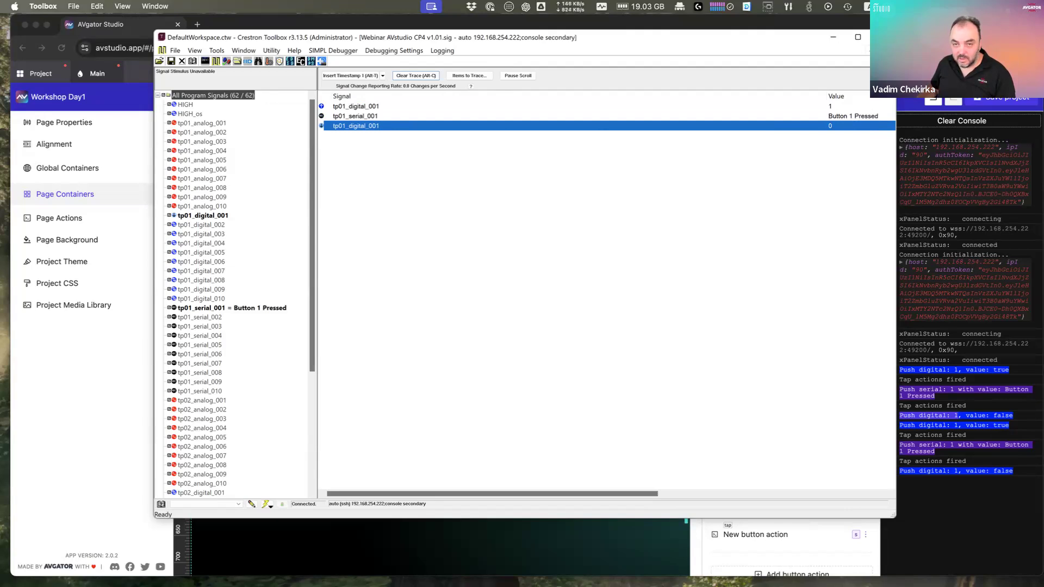
pyautogui.click(889, 51)
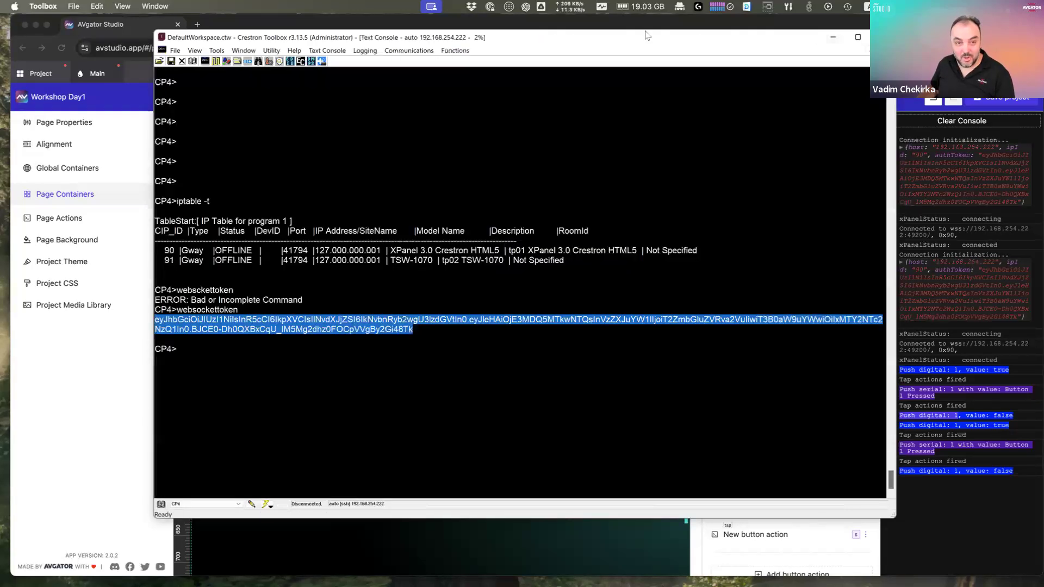
pyautogui.moveTo(527, 38); pyautogui.dragTo(1043, 40)
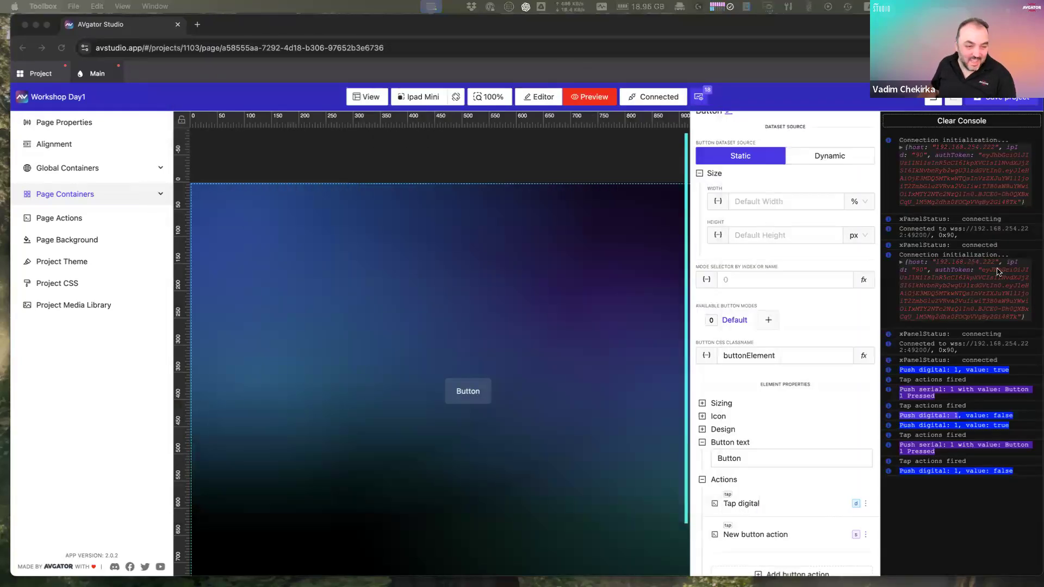
# Step: Relabel the button 'Button 1' and test it in preview
pyautogui.click(480, 394)
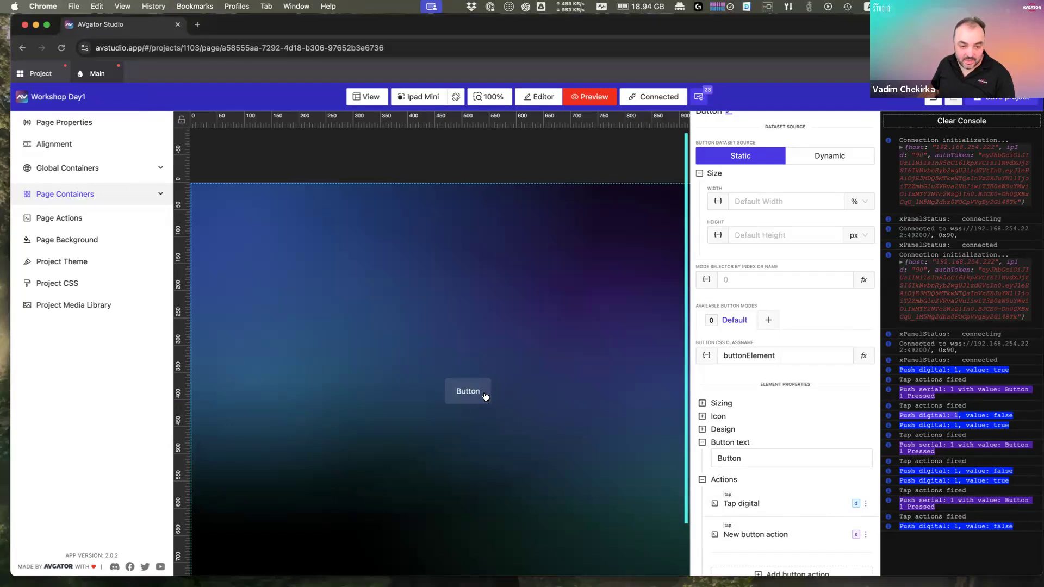
pyautogui.click(770, 460)
pyautogui.click(364, 212)
pyautogui.write('1')
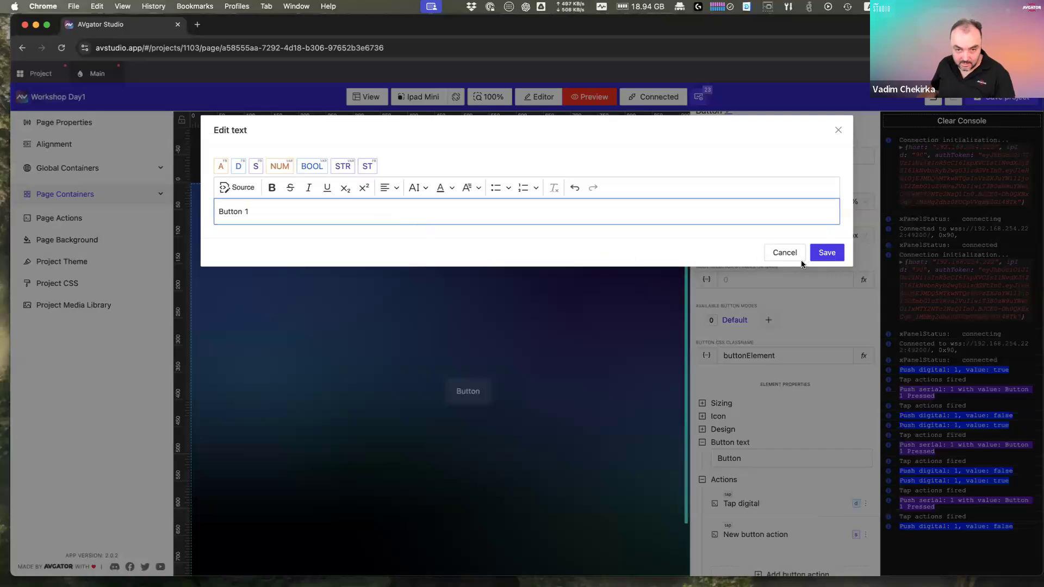
pyautogui.click(827, 252)
pyautogui.click(476, 394)
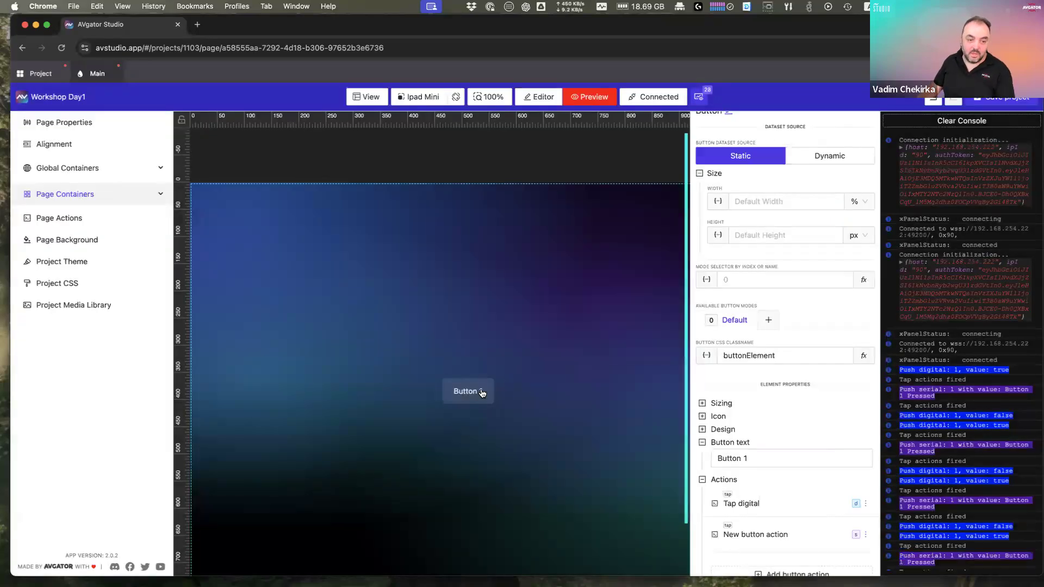
# Step: Back in the editor, clone Button 1 with 2 copies
pyautogui.click(539, 97)
pyautogui.rightClick(486, 393)
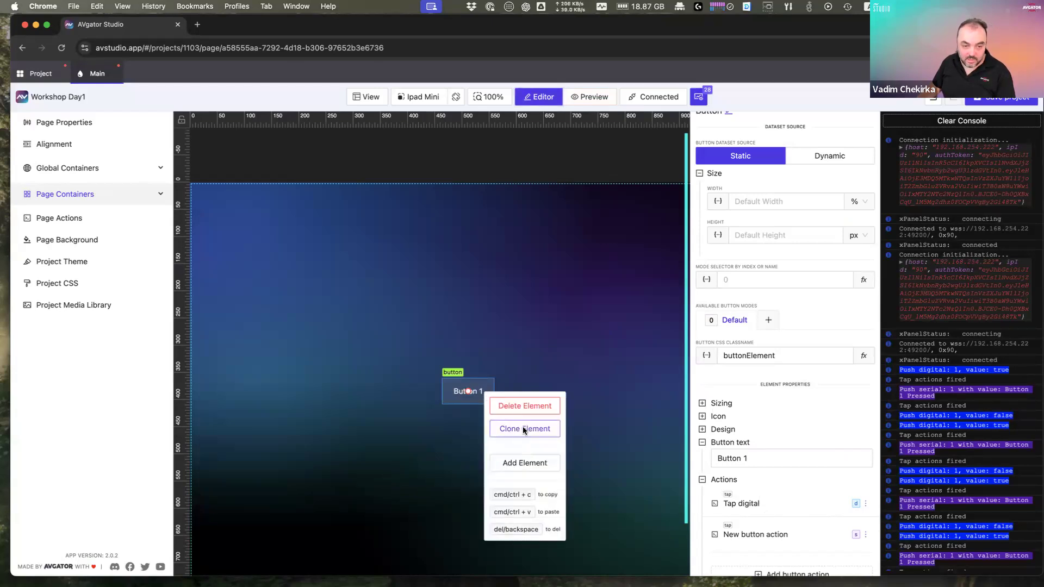
pyautogui.click(523, 428)
pyautogui.click(489, 165)
pyautogui.click(507, 163)
pyautogui.click(625, 216)
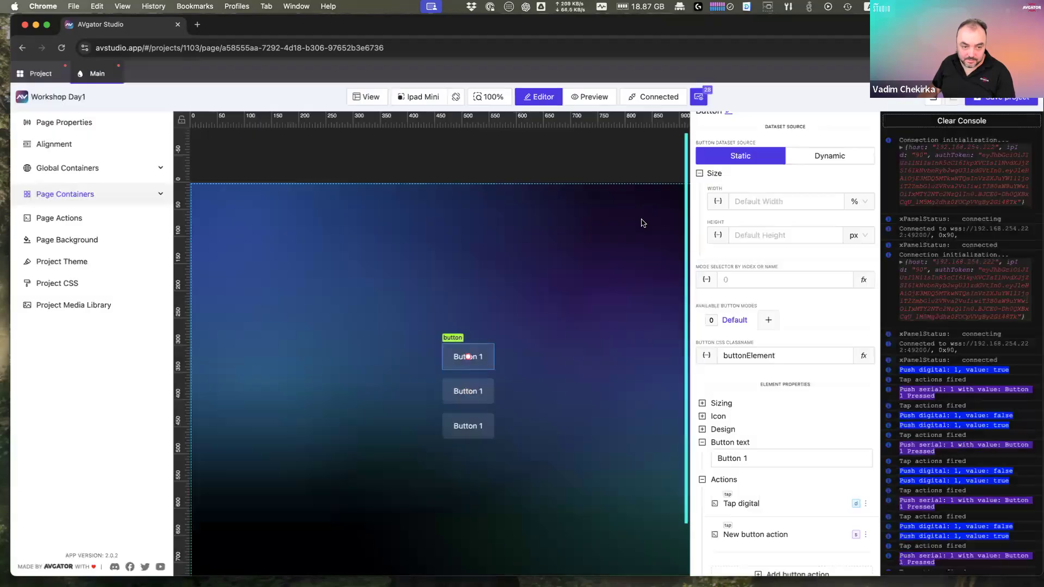
# Step: Delete the extra bottom copy and select the copy below Button 1
pyautogui.click(489, 396)
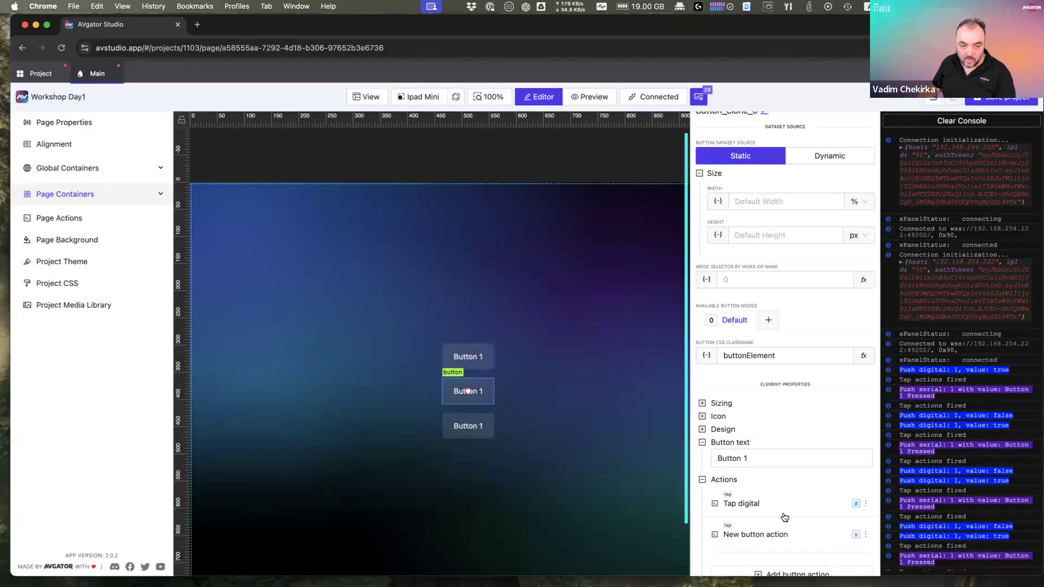
pyautogui.scroll(-1, 764, 533)
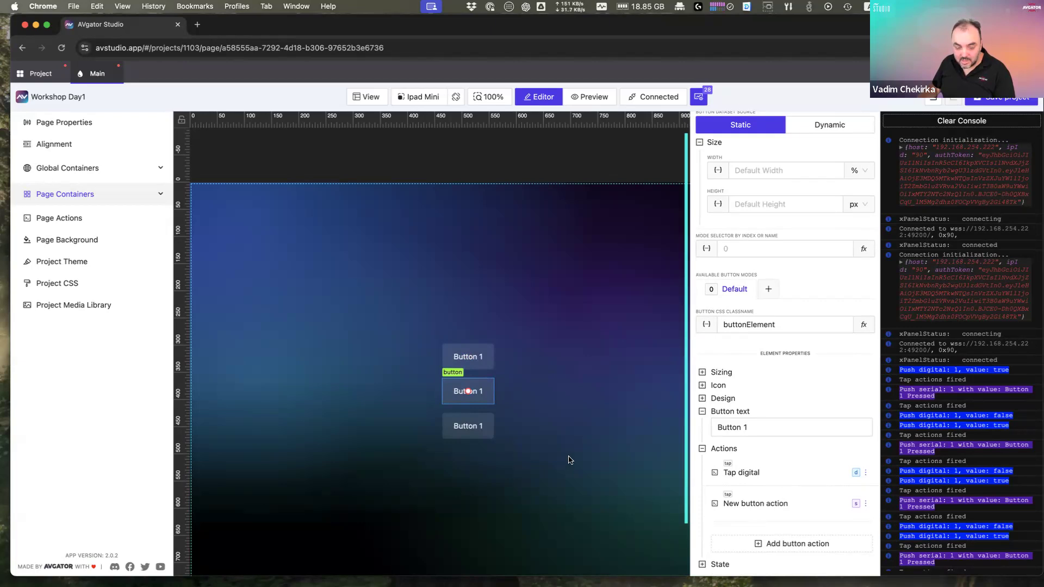
pyautogui.rightClick(486, 426)
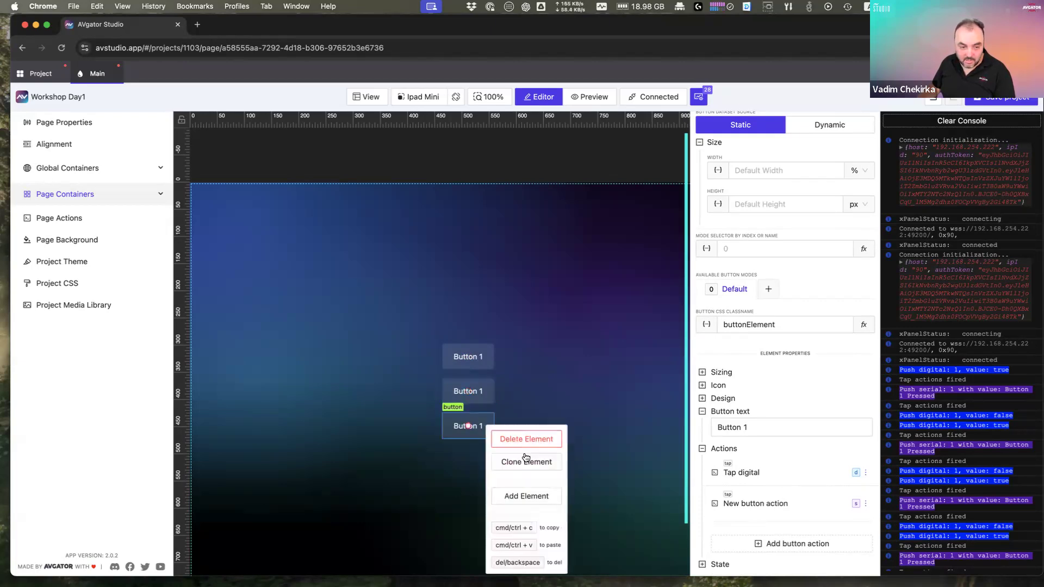
pyautogui.click(526, 437)
pyautogui.click(485, 411)
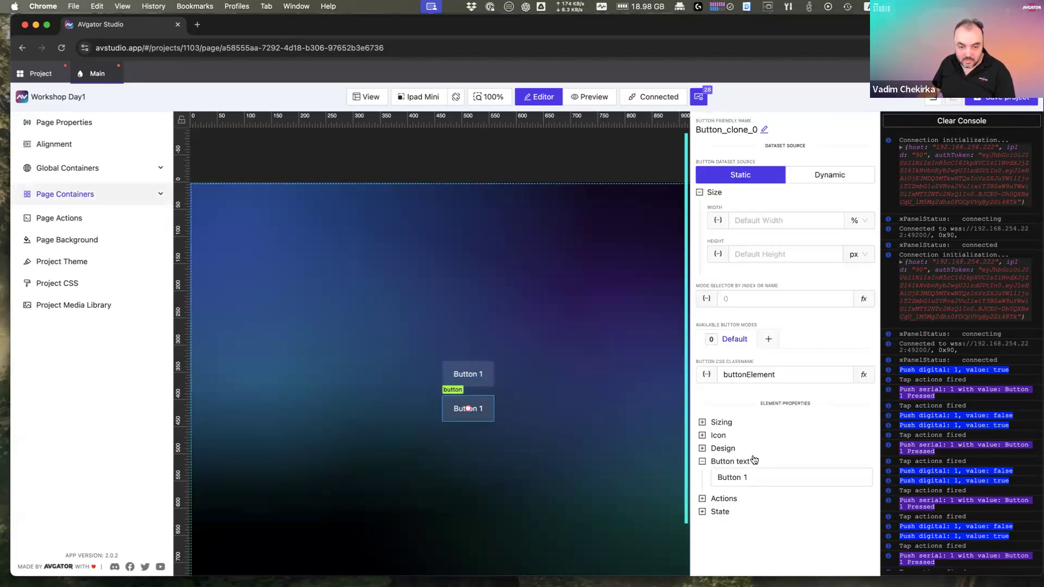
# Step: Relabel the copied button 'Button 2'
pyautogui.click(753, 479)
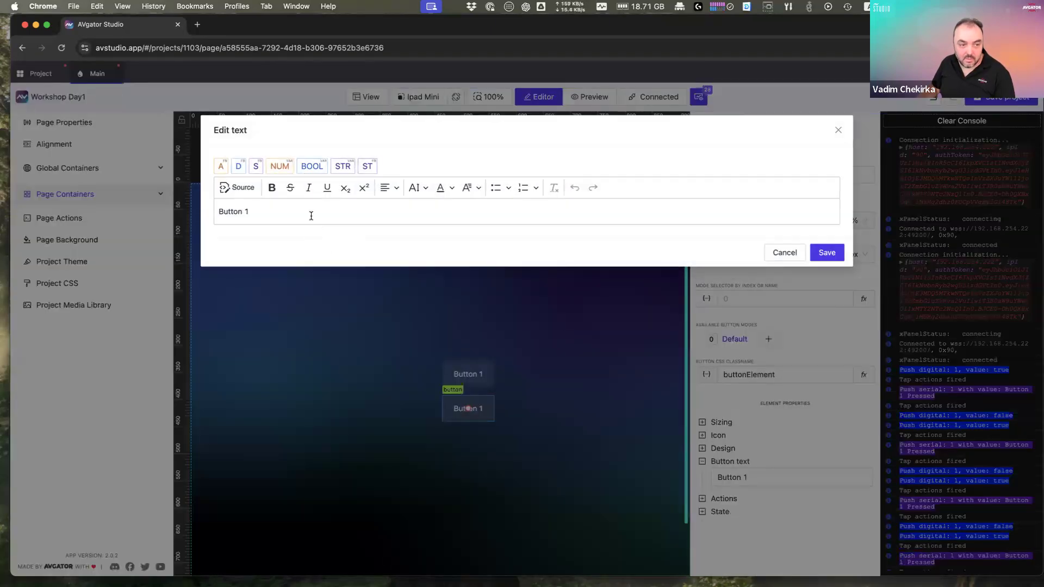
pyautogui.press('BackSpace')
pyautogui.write('2')
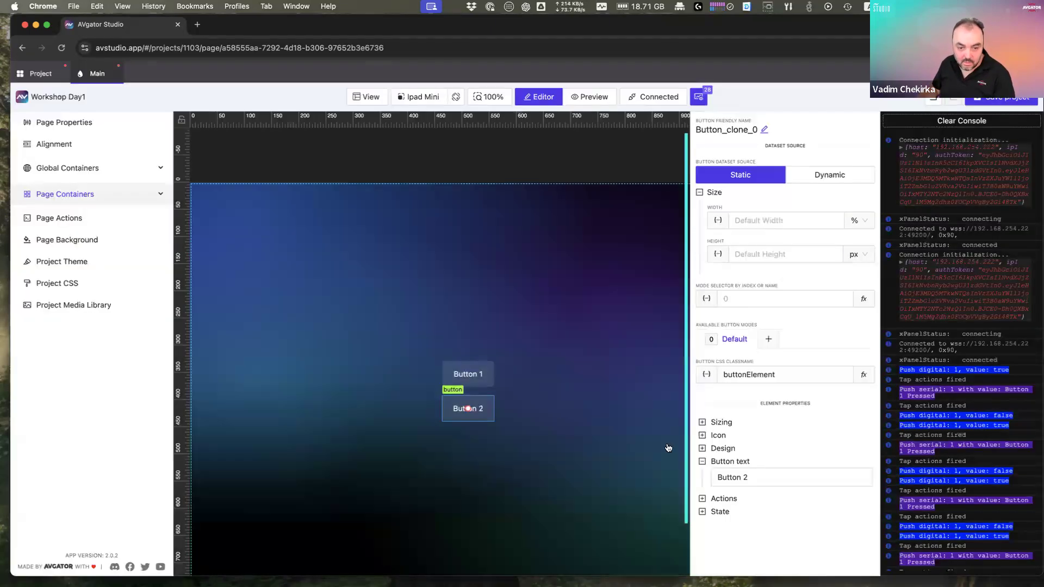
pyautogui.click(827, 252)
# Step: Change the Tap digital action's signal name to 2 and save it
pyautogui.click(787, 501)
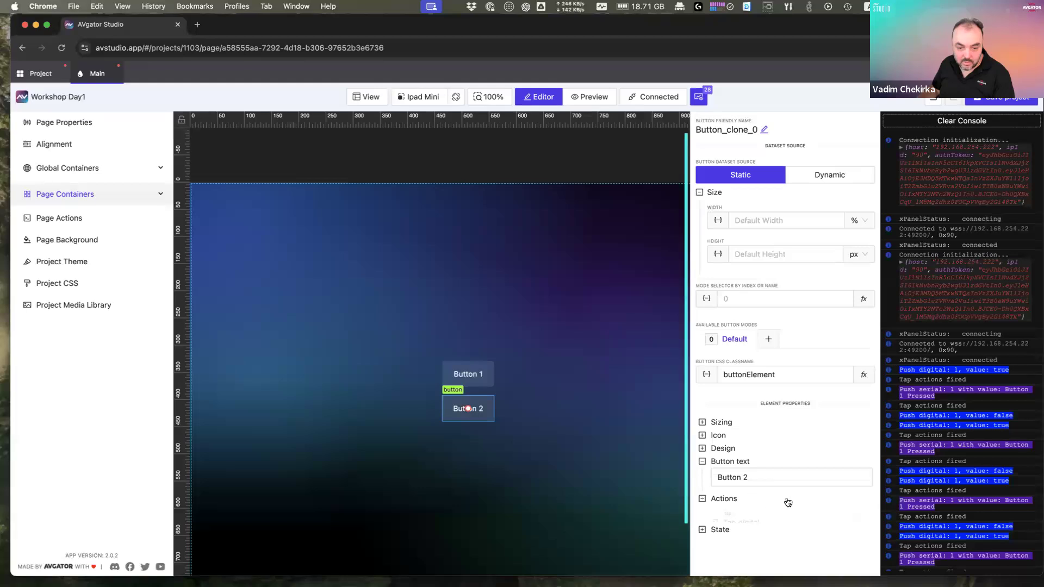
pyautogui.scroll(-2, 788, 501)
pyautogui.click(783, 473)
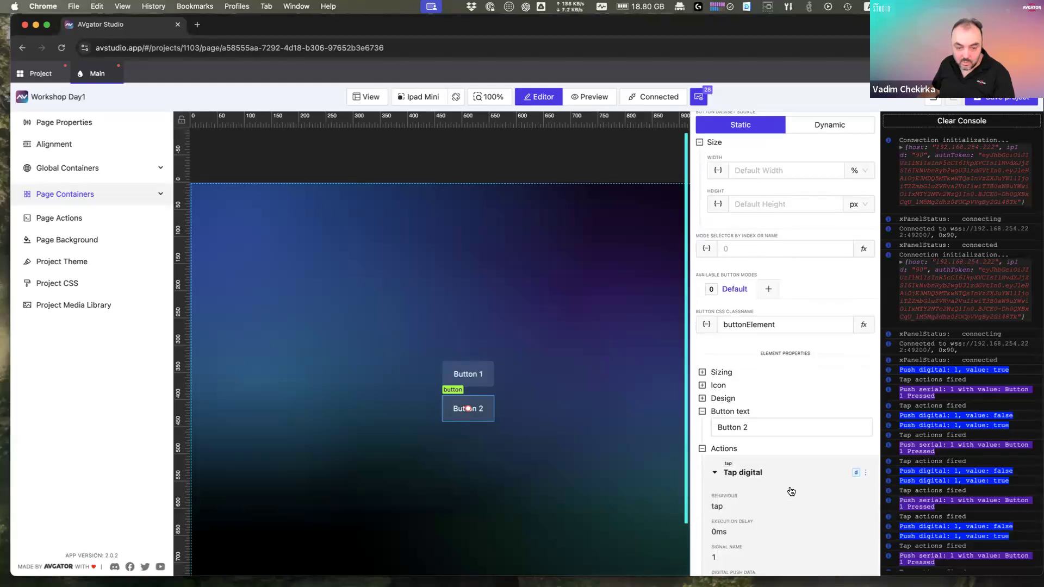
pyautogui.scroll(-5, 791, 492)
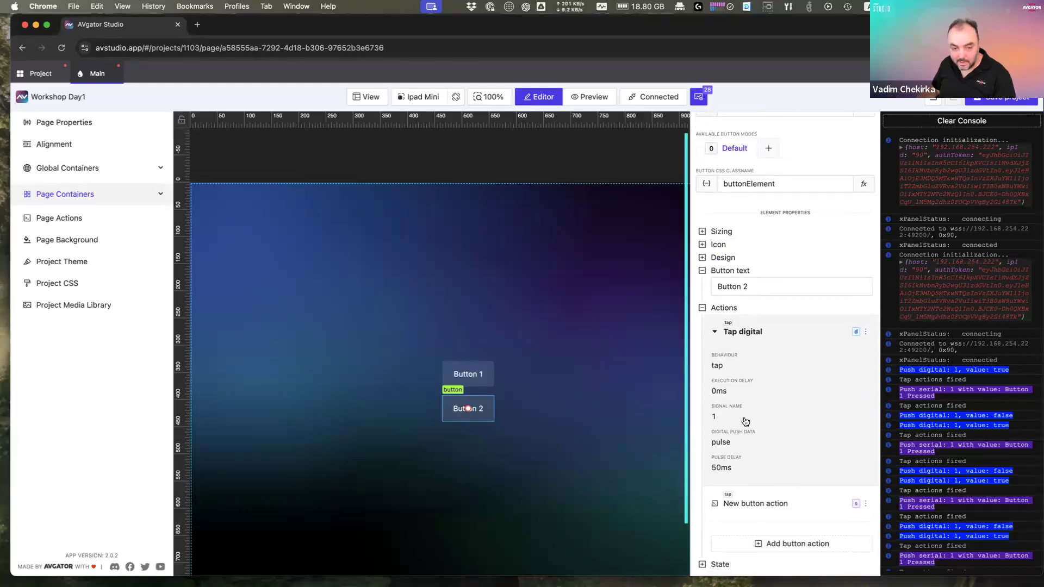
pyautogui.click(866, 332)
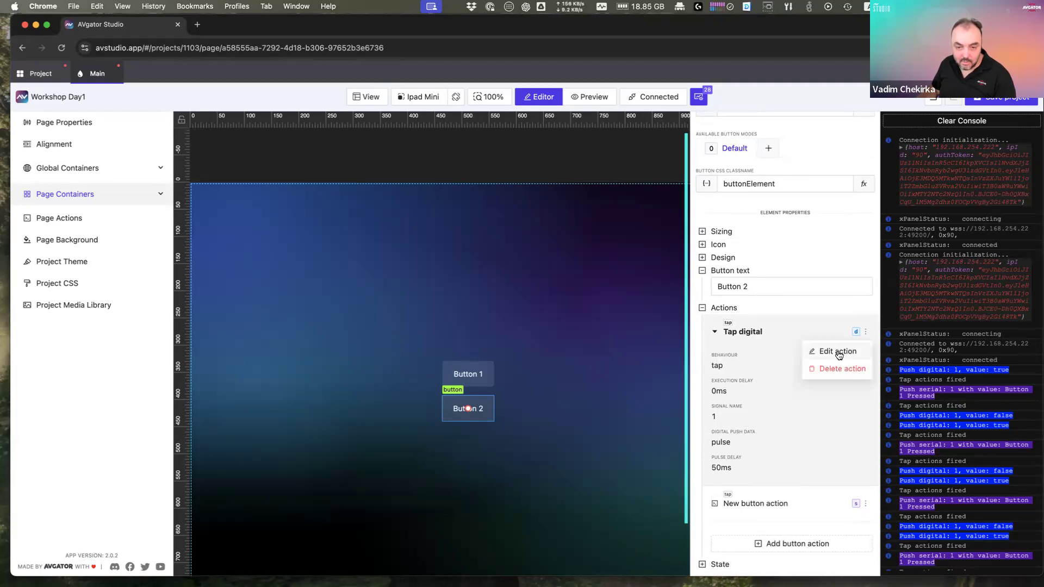
pyautogui.click(839, 352)
pyautogui.doubleClick(506, 329)
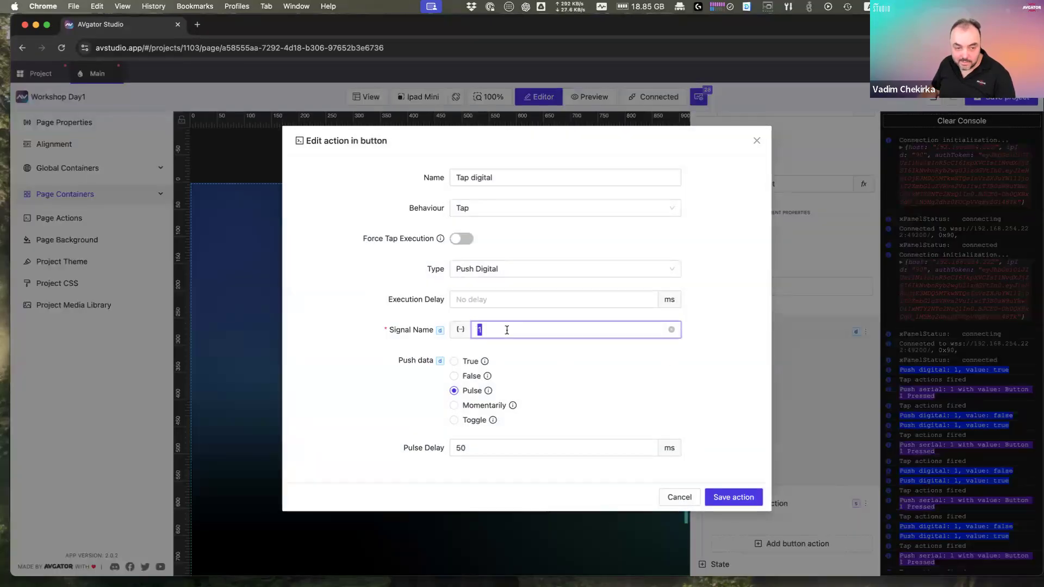
pyautogui.write('2')
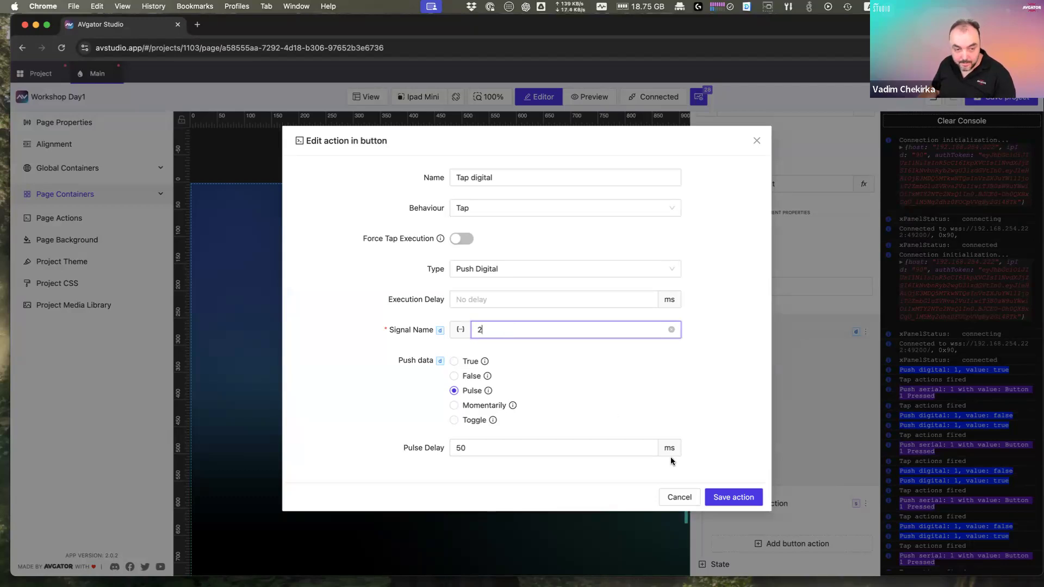
pyautogui.click(735, 498)
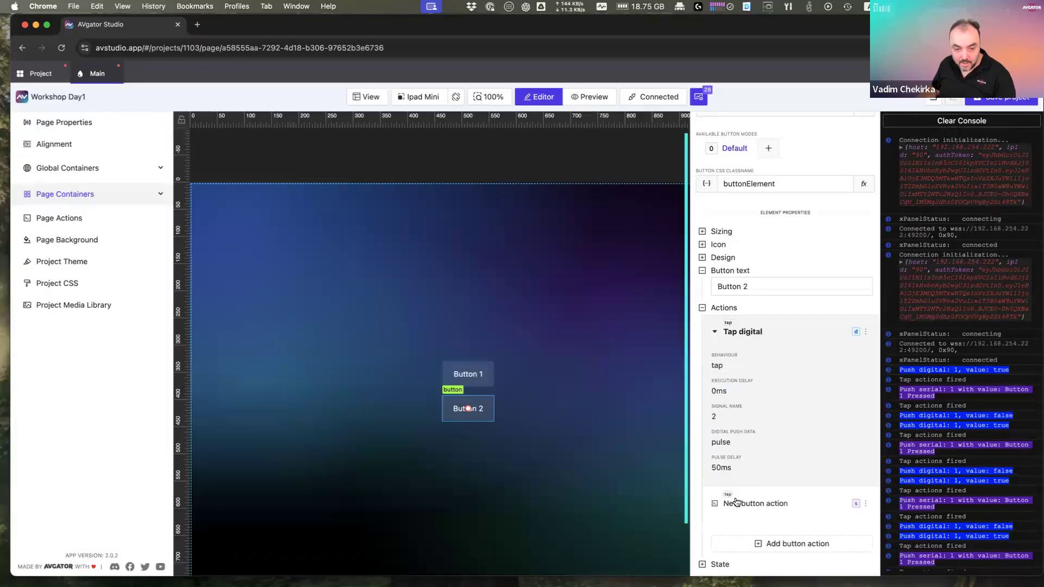
# Step: Reopen the Tap digital action editor, try push data False and signal 1, then close it
pyautogui.click(866, 332)
pyautogui.click(865, 334)
pyautogui.click(864, 335)
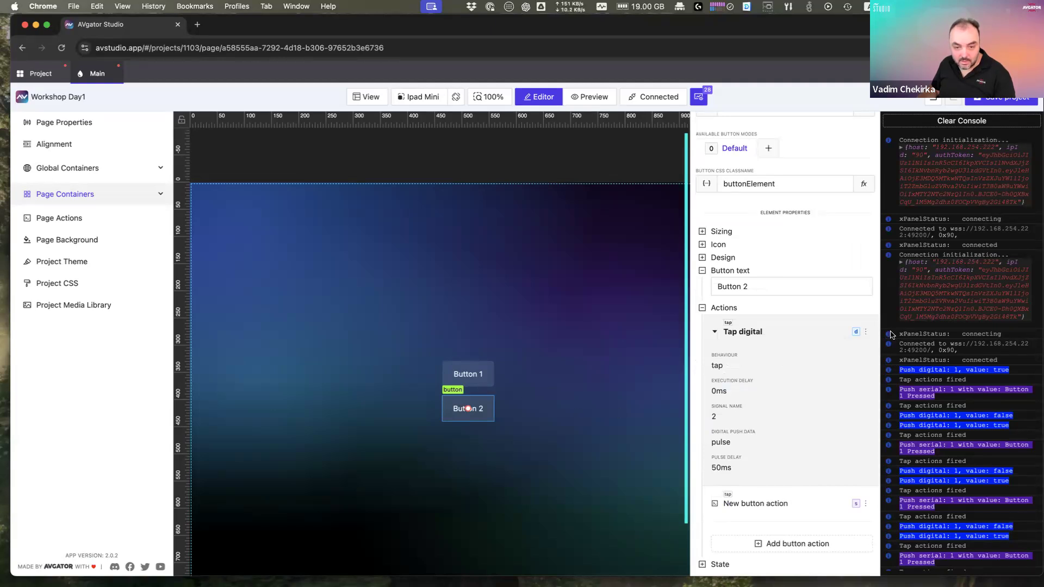
pyautogui.click(865, 333)
pyautogui.click(833, 350)
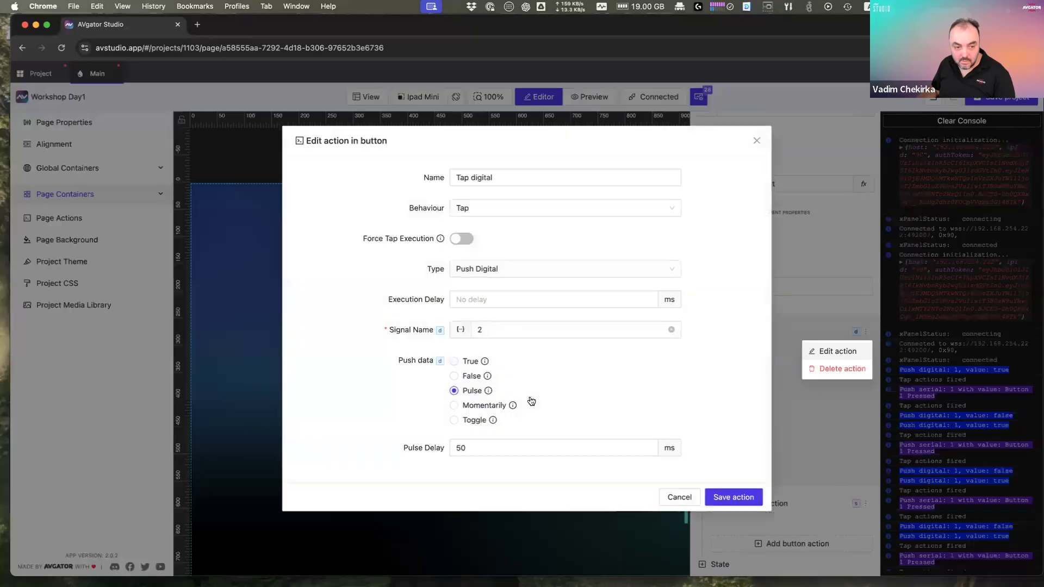
pyautogui.click(479, 377)
pyautogui.doubleClick(488, 346)
pyautogui.write('1')
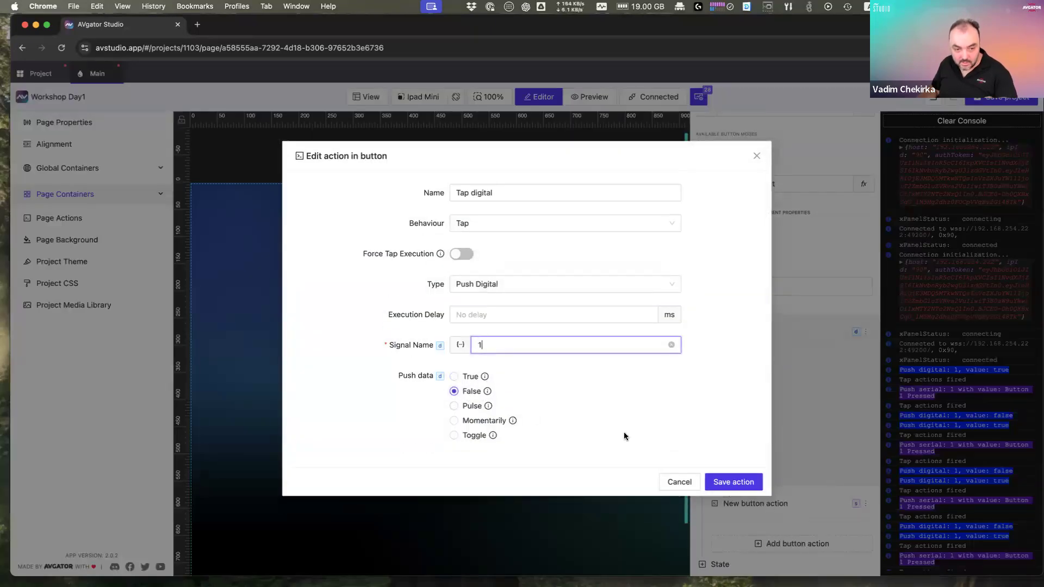
pyautogui.click(727, 482)
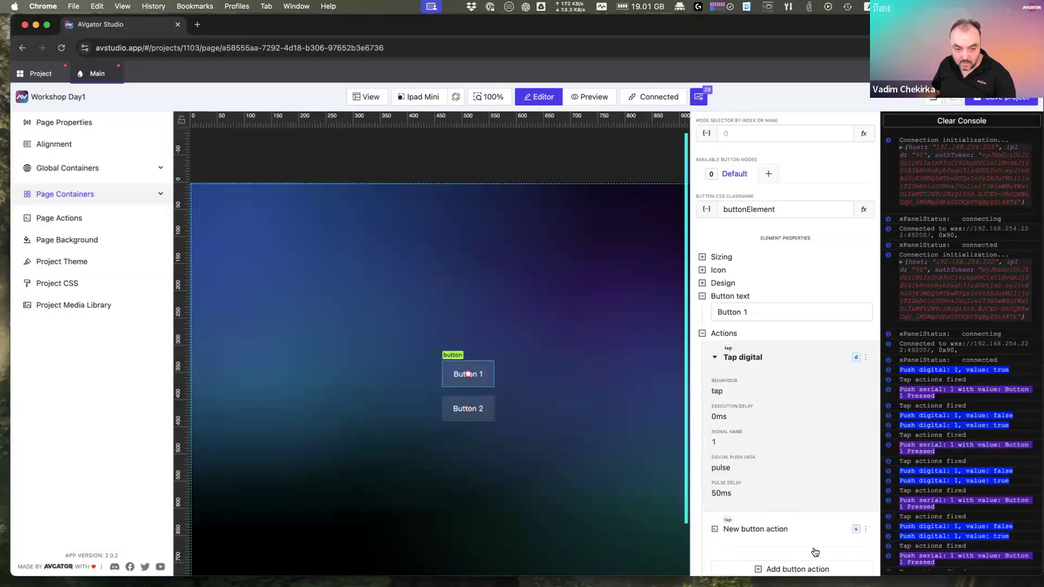
# Step: Change Button 1's Tap digital action to push True instead of pulse
pyautogui.click(865, 358)
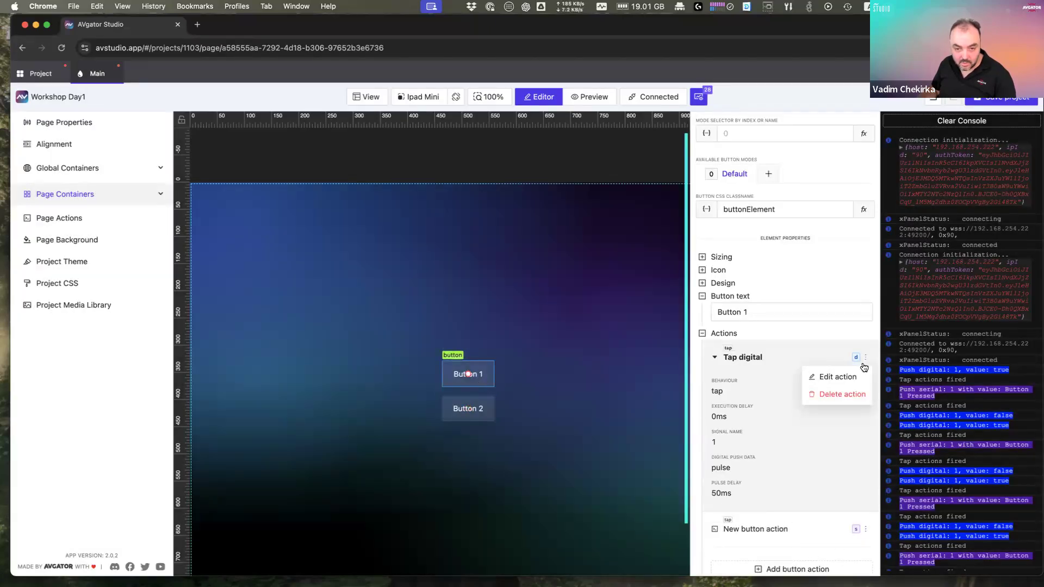
pyautogui.click(834, 377)
pyautogui.click(454, 376)
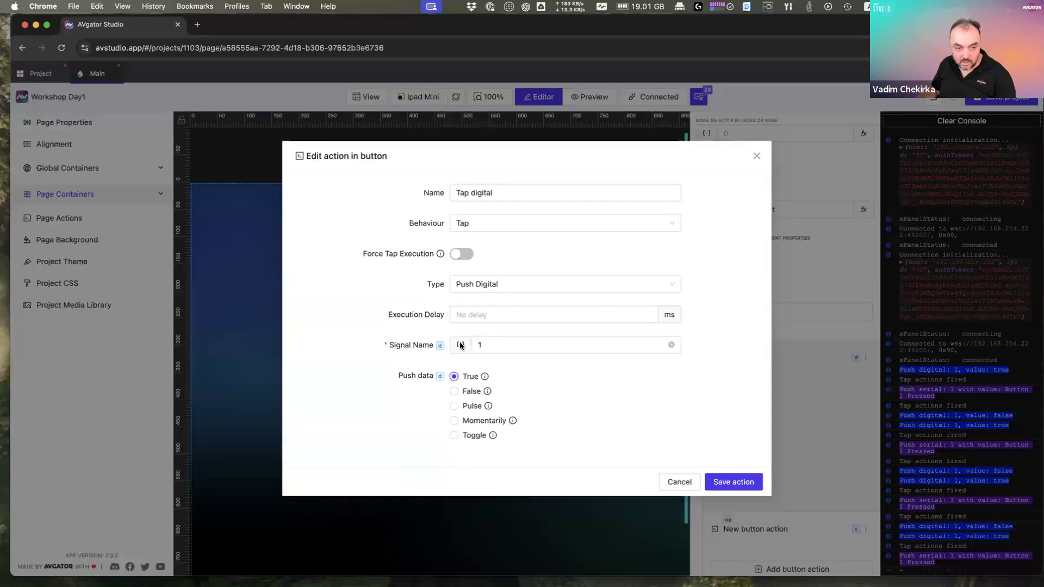
pyautogui.click(726, 482)
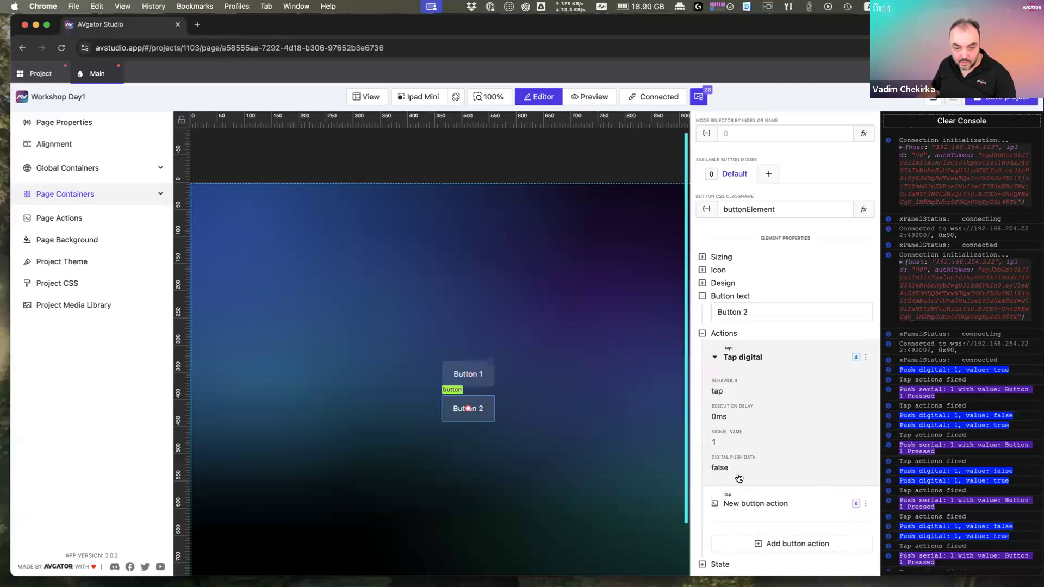
# Step: Change Button 2's serial action value to 'Button 2 Pressed'
pyautogui.click(790, 508)
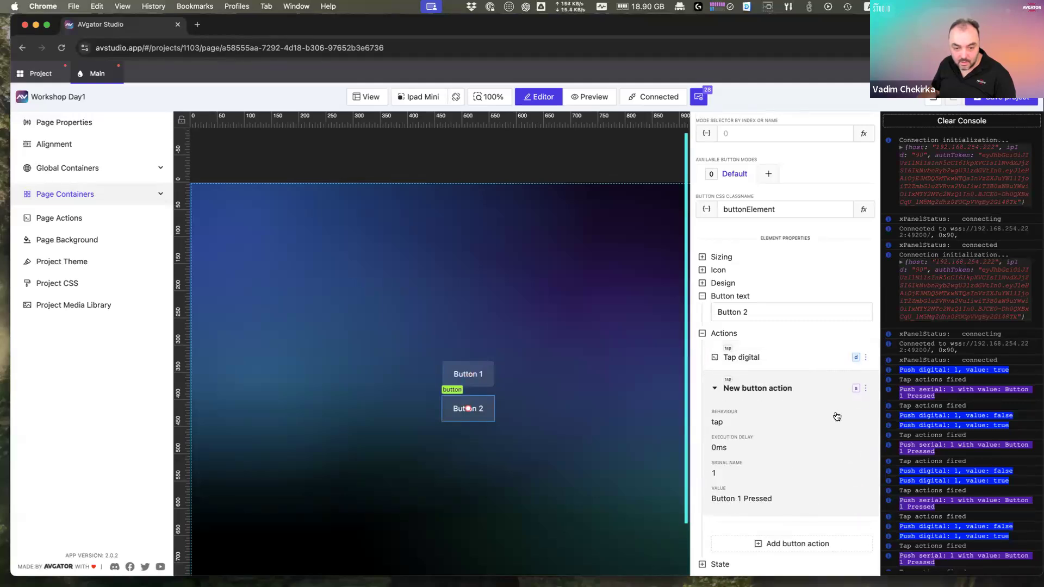
pyautogui.click(865, 390)
pyautogui.click(839, 409)
pyautogui.click(865, 389)
pyautogui.click(840, 412)
pyautogui.doubleClick(505, 403)
pyautogui.write('2 Pressed')
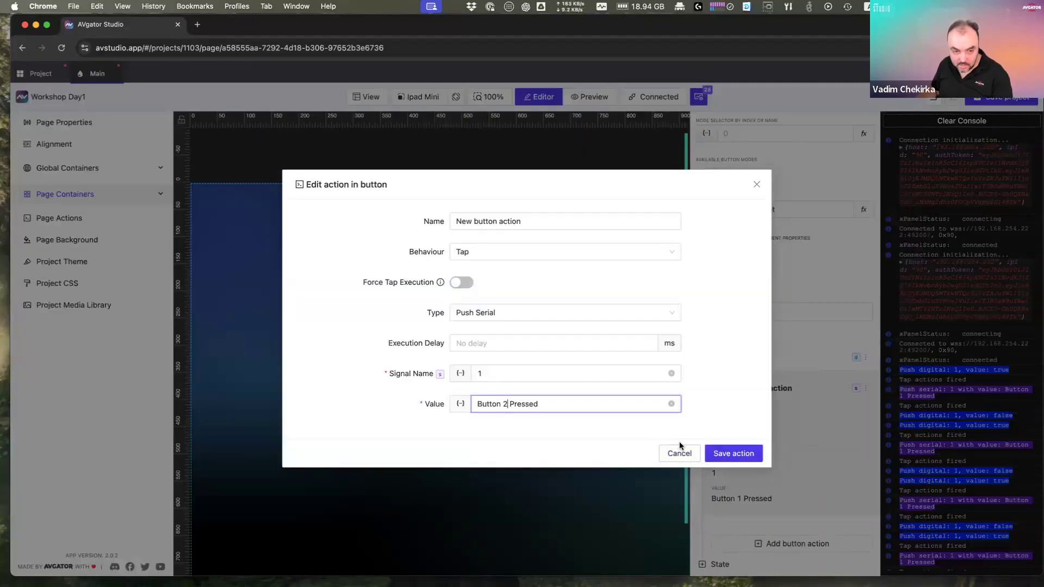
pyautogui.click(733, 454)
pyautogui.click(547, 456)
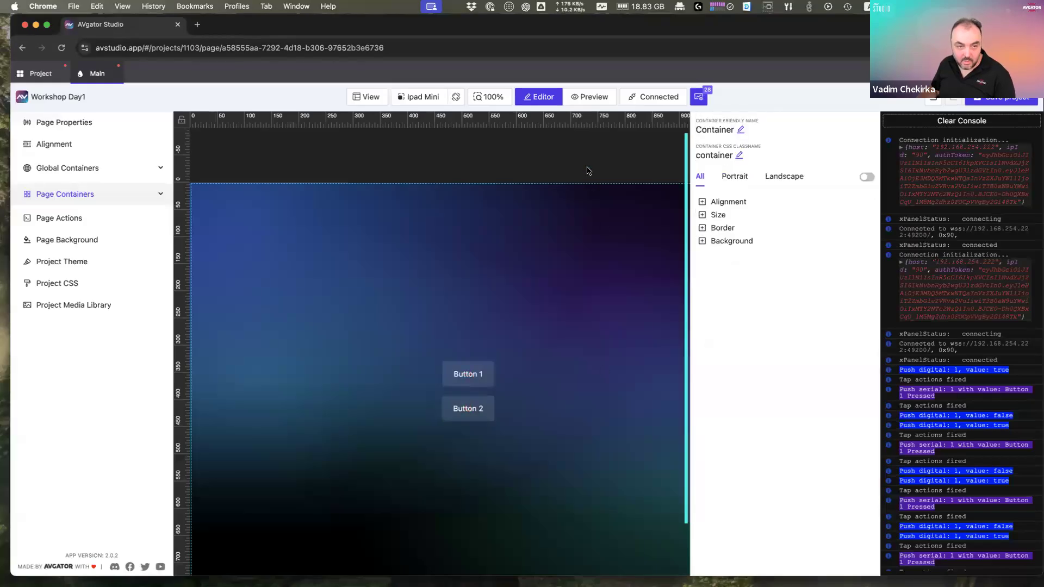
# Step: In preview, clear the console and tap Button 1 and Button 2 to log their presses
pyautogui.click(583, 97)
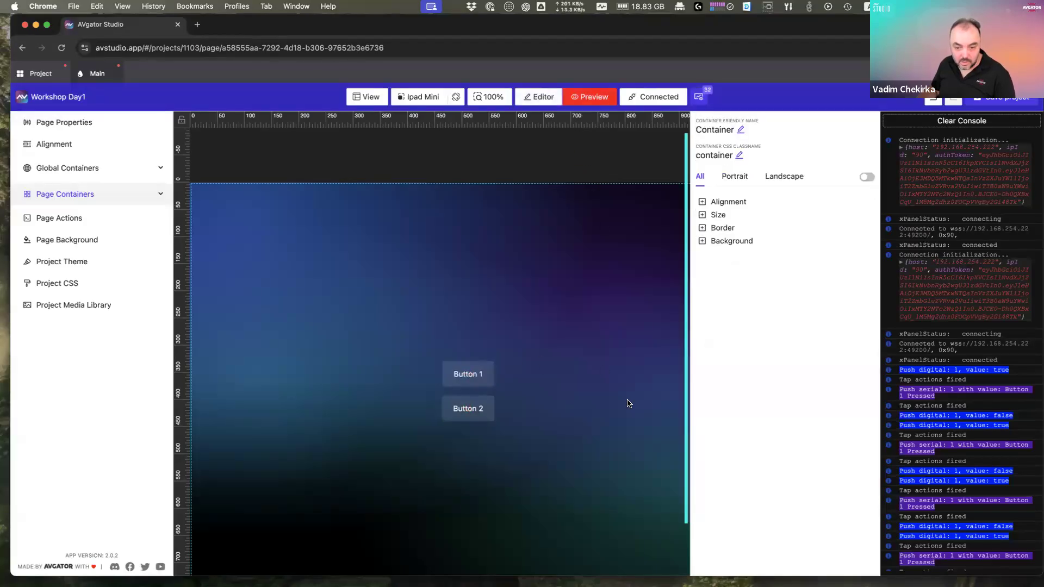
pyautogui.click(971, 124)
pyautogui.click(476, 381)
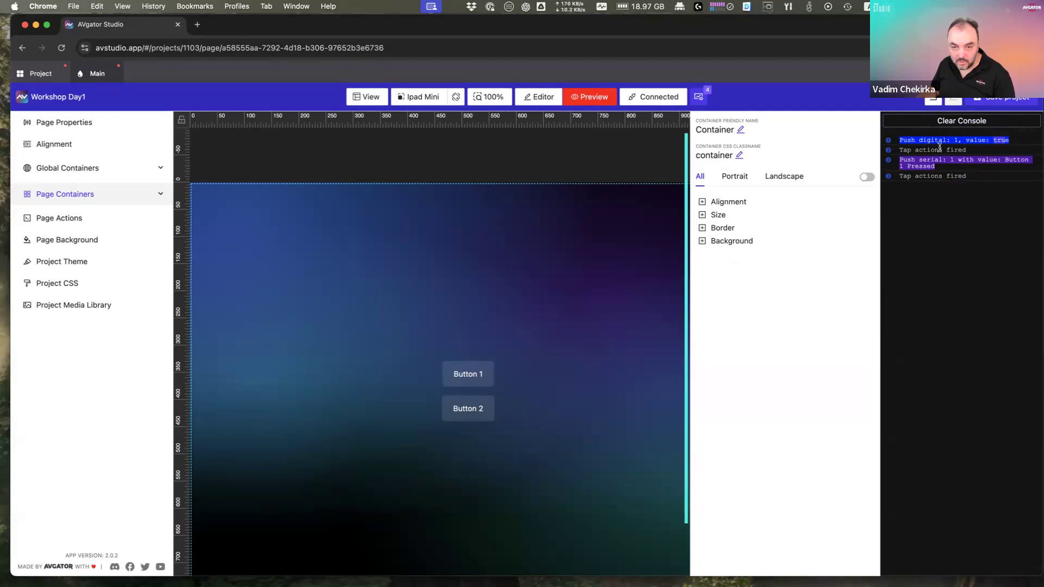
pyautogui.click(478, 417)
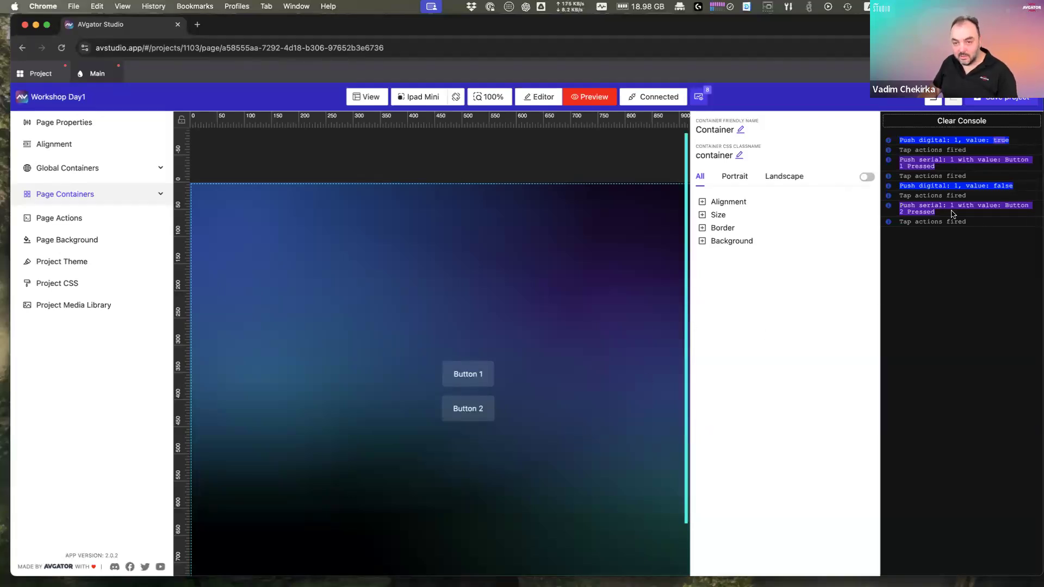
pyautogui.click(487, 303)
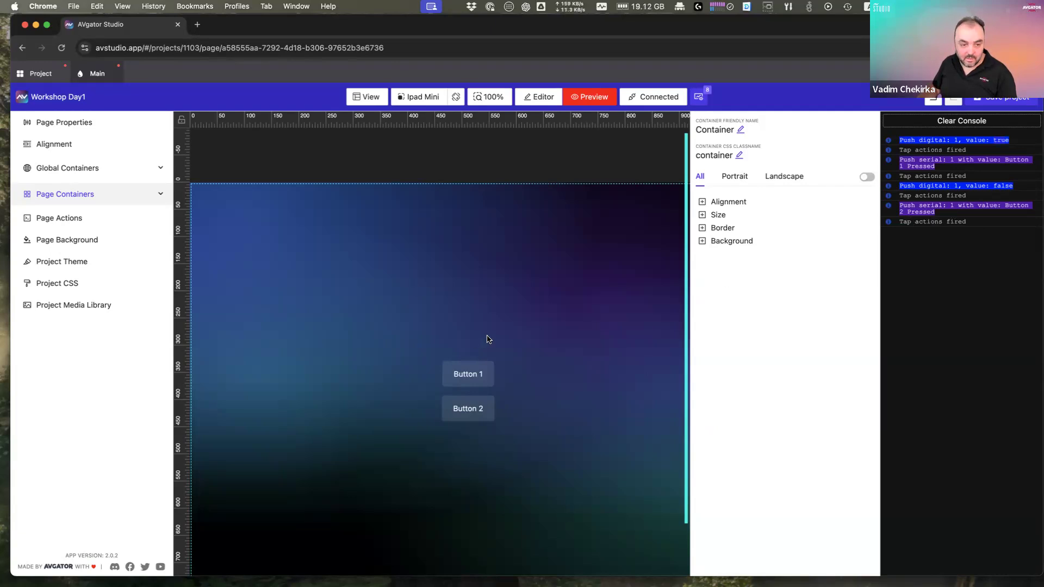
pyautogui.click(537, 97)
# Step: Add a Text element to the page below the buttons
pyautogui.rightClick(500, 291)
pyautogui.click(535, 300)
pyautogui.click(528, 199)
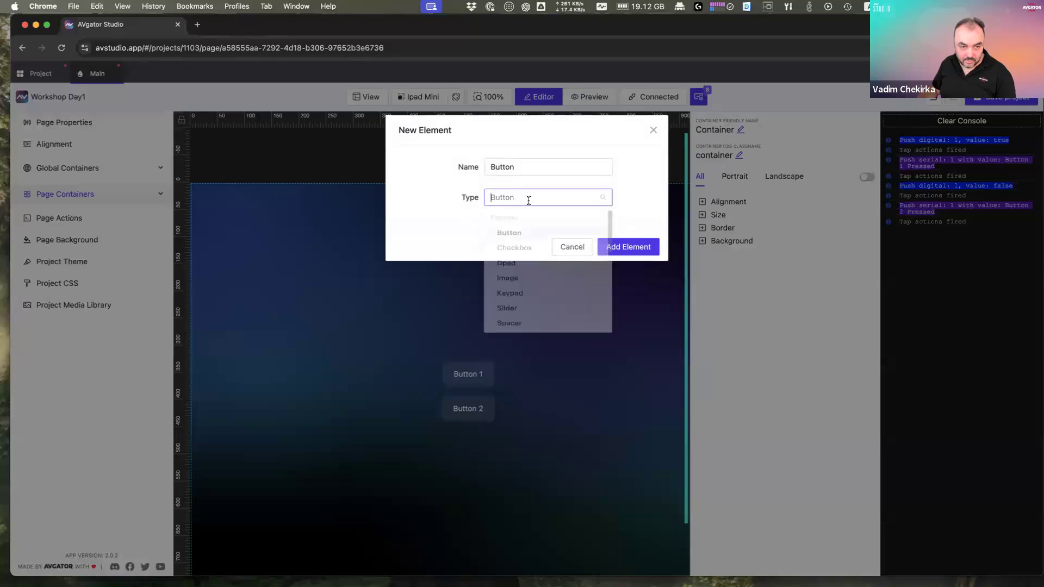
pyautogui.write('tes')
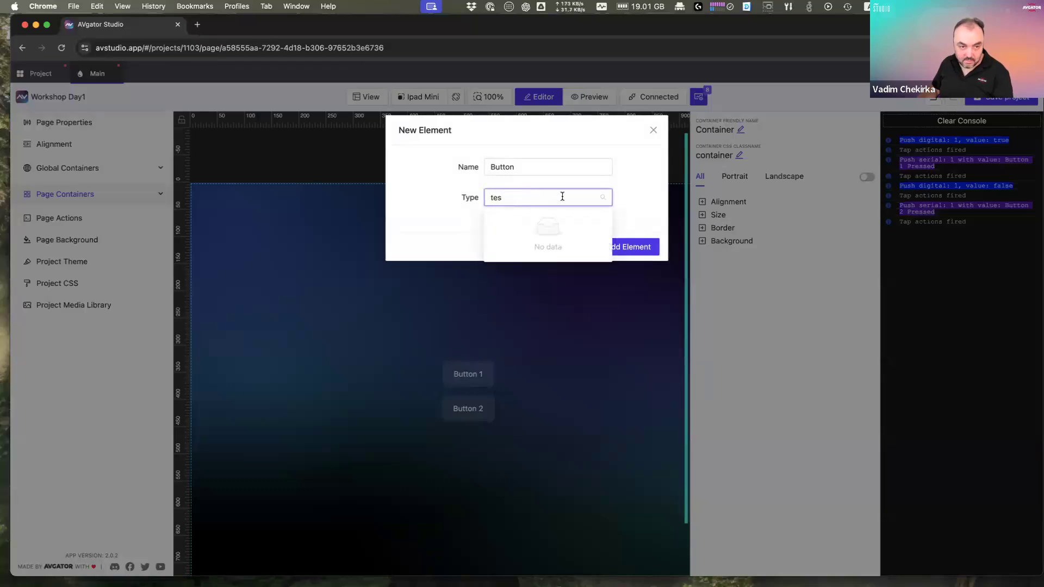
pyautogui.press('BackSpace')
pyautogui.write('x')
pyautogui.press('Return')
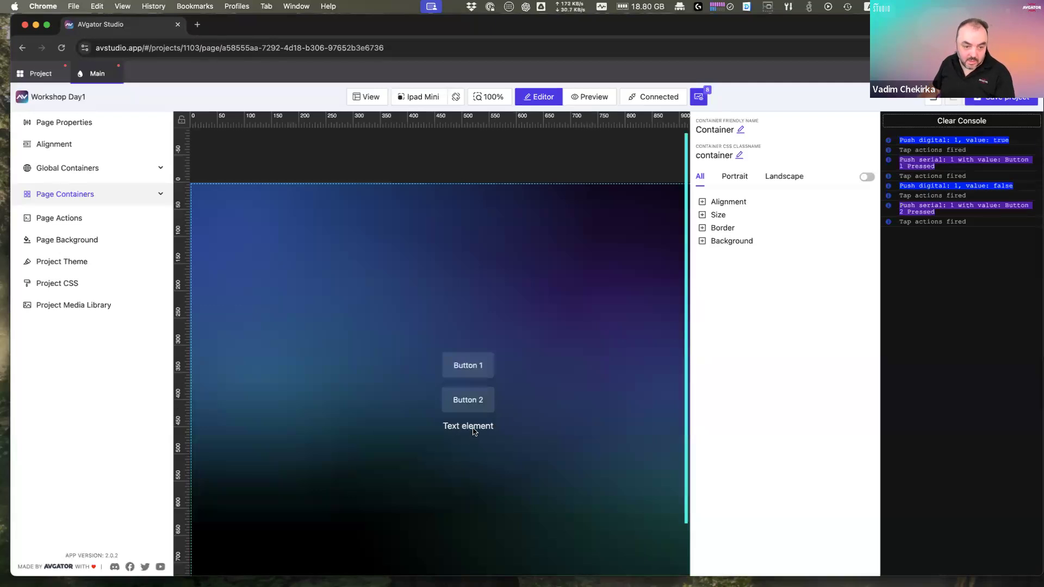
# Step: Replace the text's placeholder content with the serial feedback variable on signal 1
pyautogui.click(474, 431)
pyautogui.click(752, 441)
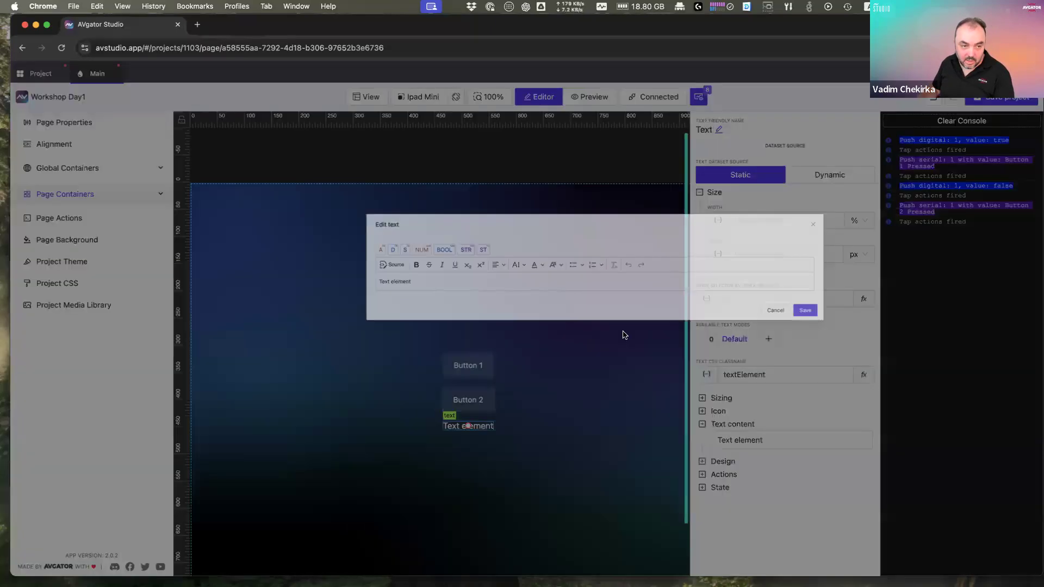
pyautogui.moveTo(300, 217); pyautogui.dragTo(141, 215)
pyautogui.press('BackSpace')
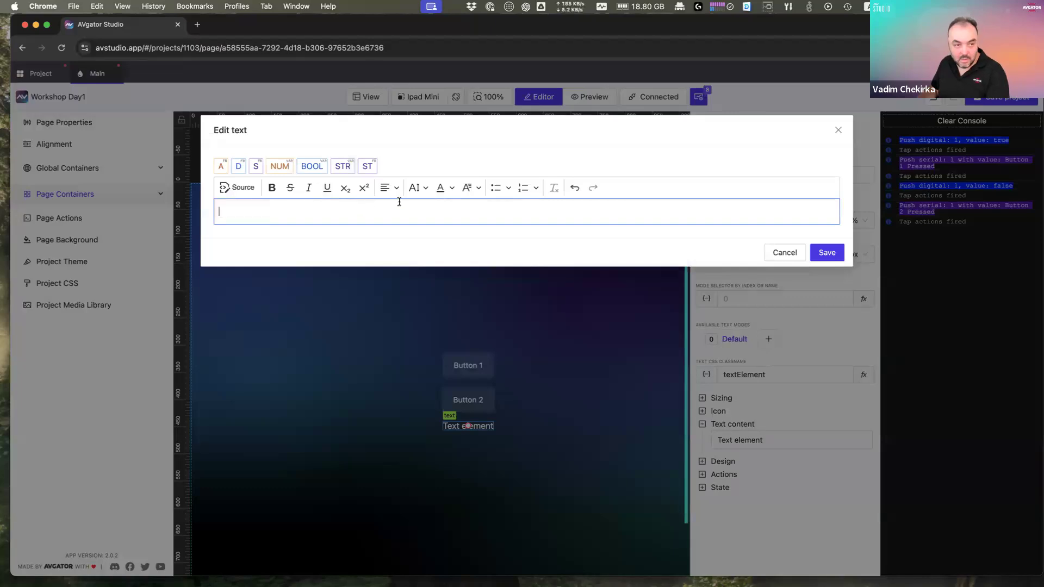
pyautogui.click(256, 167)
pyautogui.doubleClick(294, 211)
pyautogui.write('1')
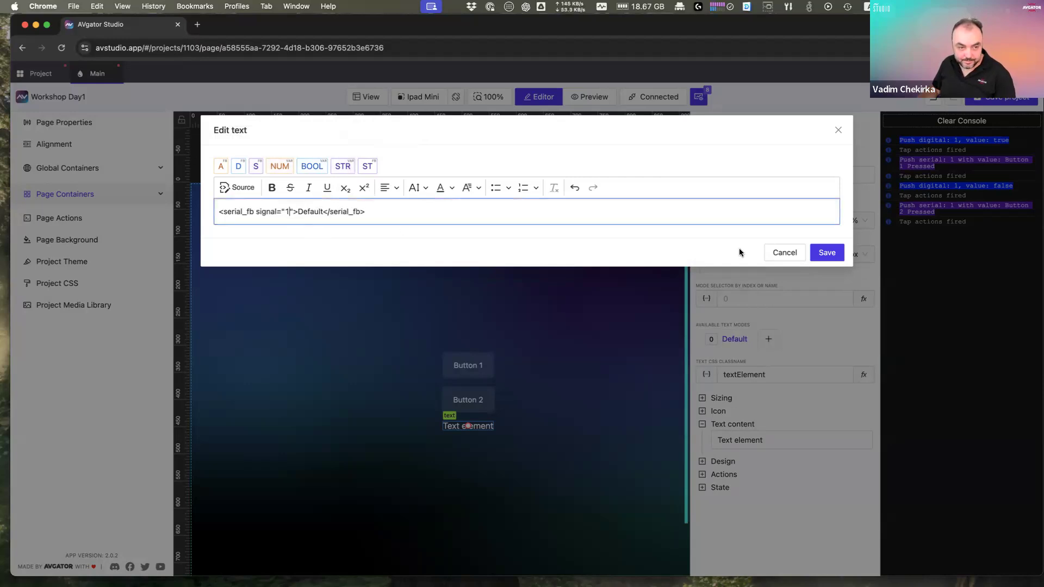
pyautogui.click(827, 253)
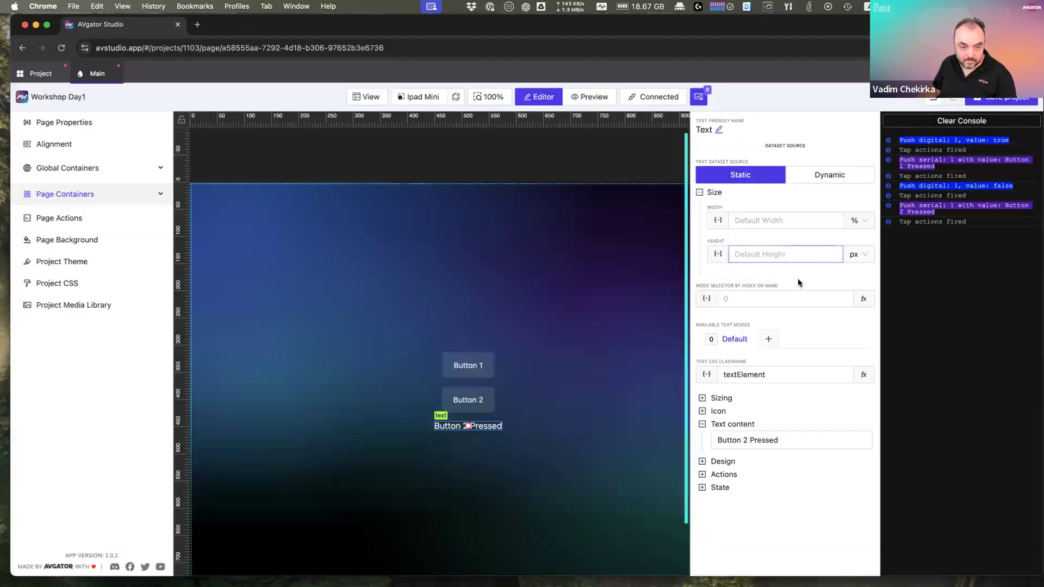
pyautogui.click(614, 420)
# Step: In preview, tap Button 1 then Button 2 to see the label change to each pressed text
pyautogui.click(583, 98)
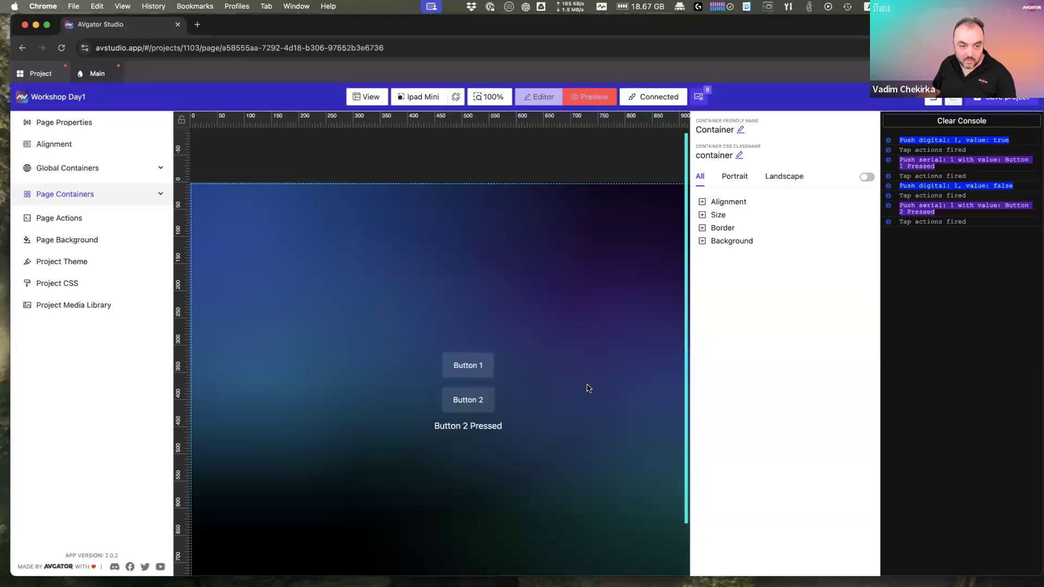
pyautogui.click(487, 372)
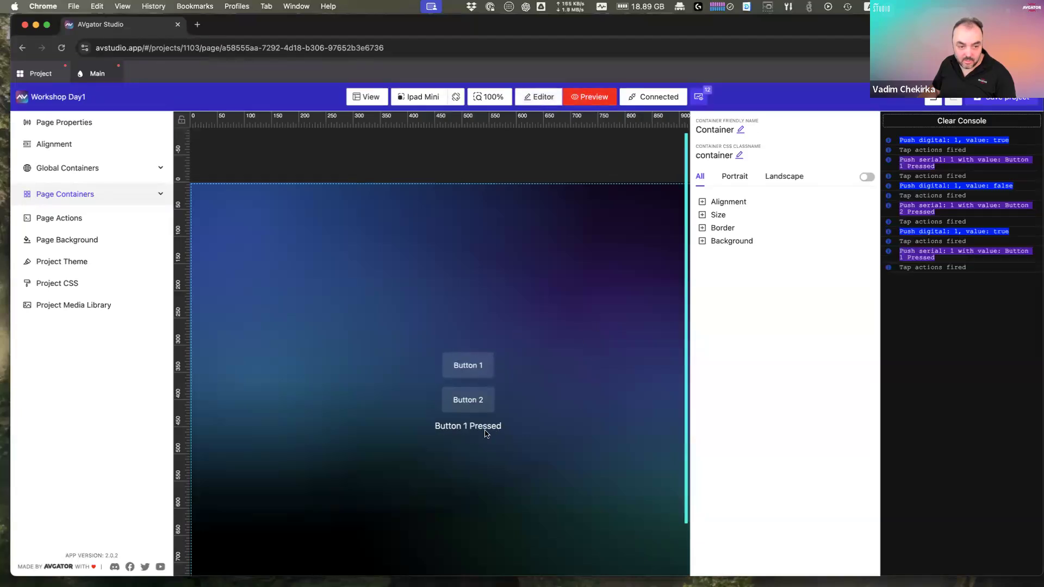
pyautogui.click(470, 403)
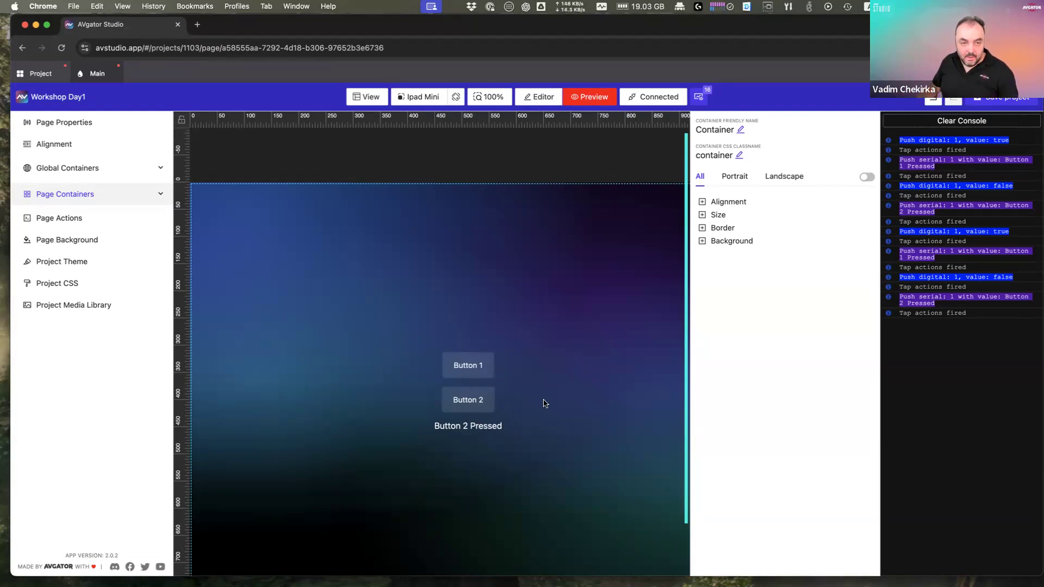
# Step: Enter 1 as the Pressed Signal in the State settings of Button 1 and Button 2
pyautogui.click(550, 101)
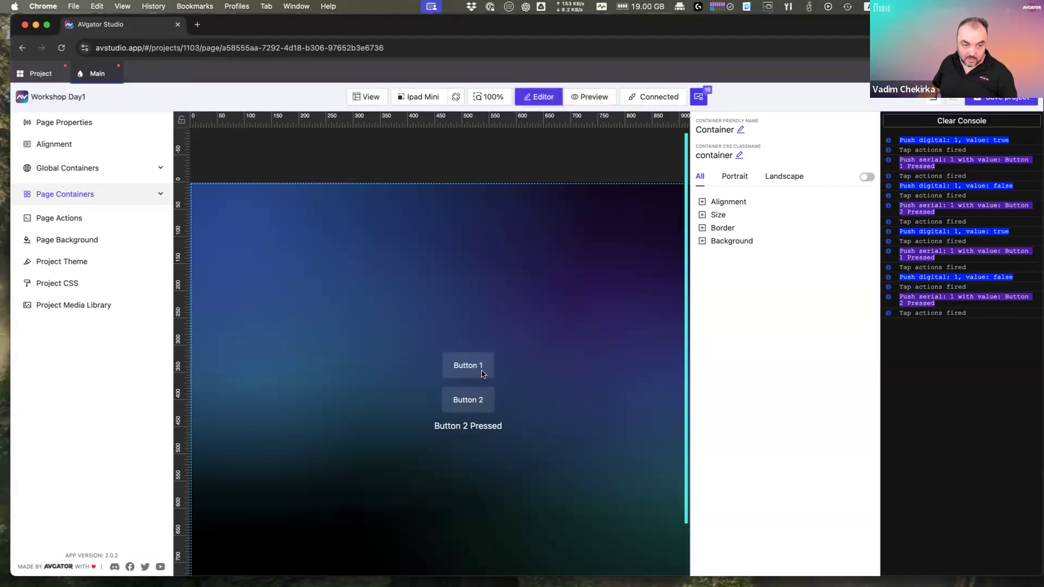
pyautogui.click(483, 371)
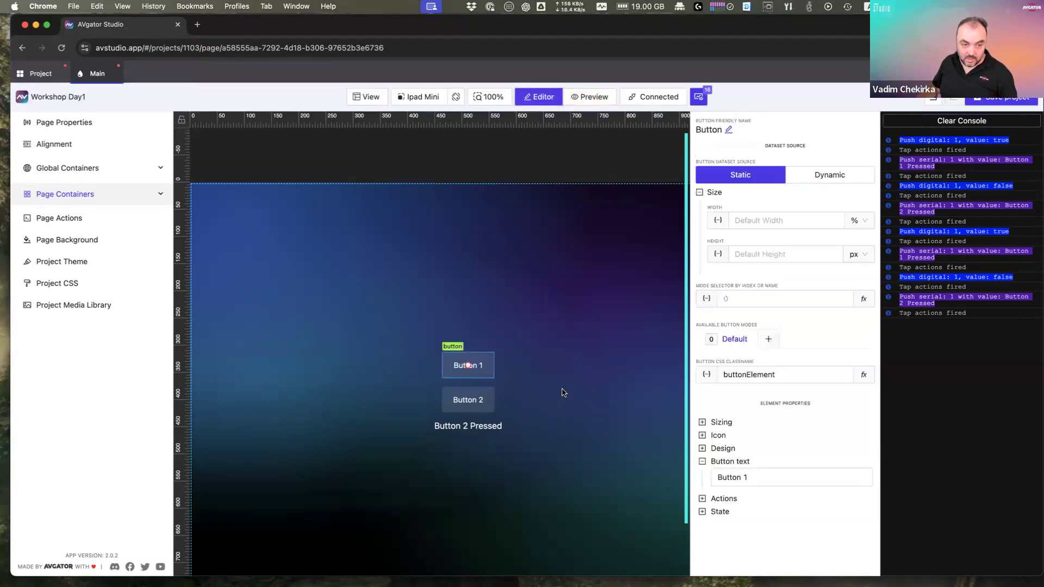
pyautogui.click(731, 515)
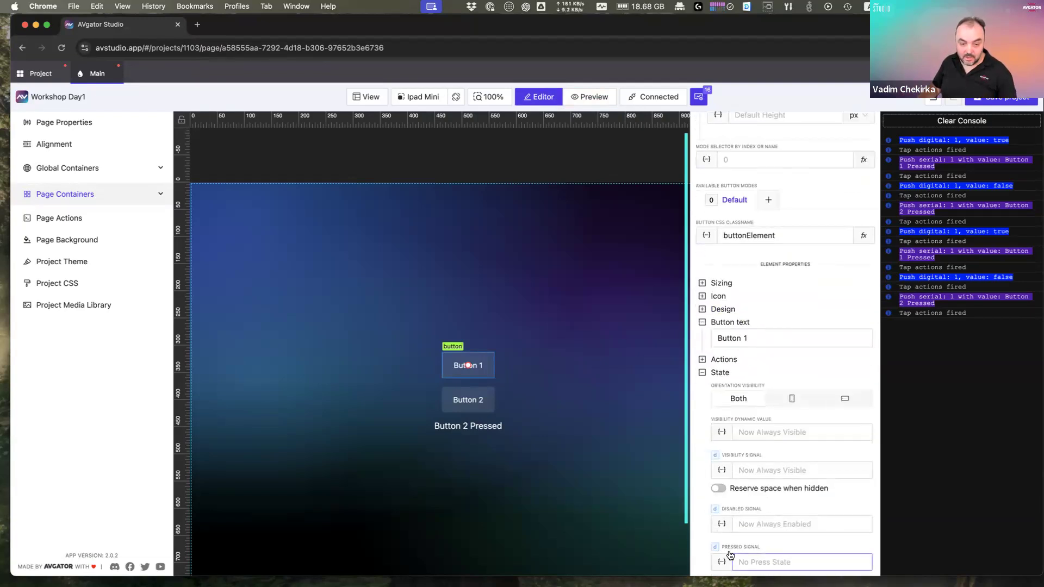
pyautogui.click(738, 561)
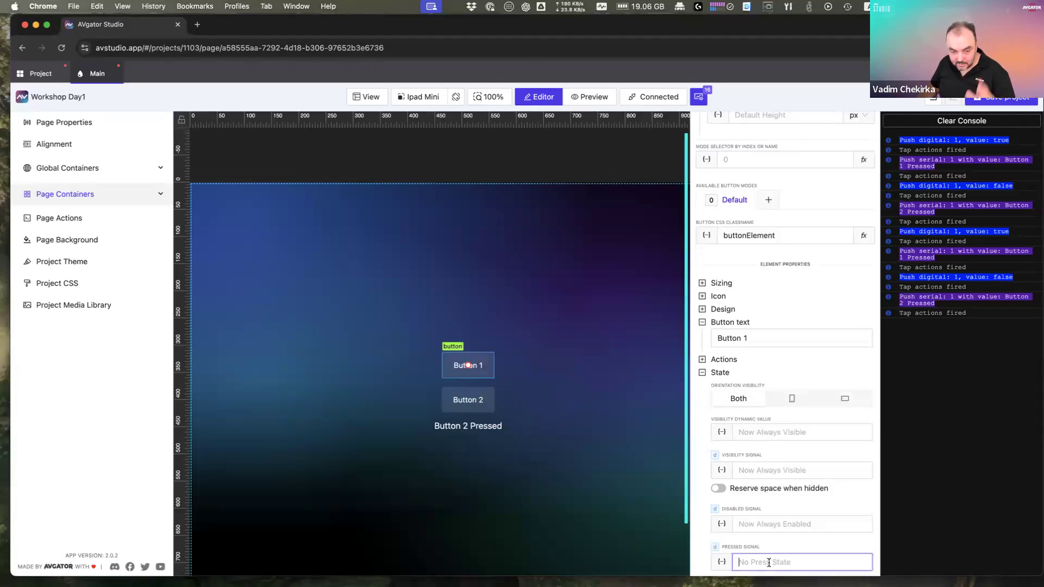
pyautogui.write('1')
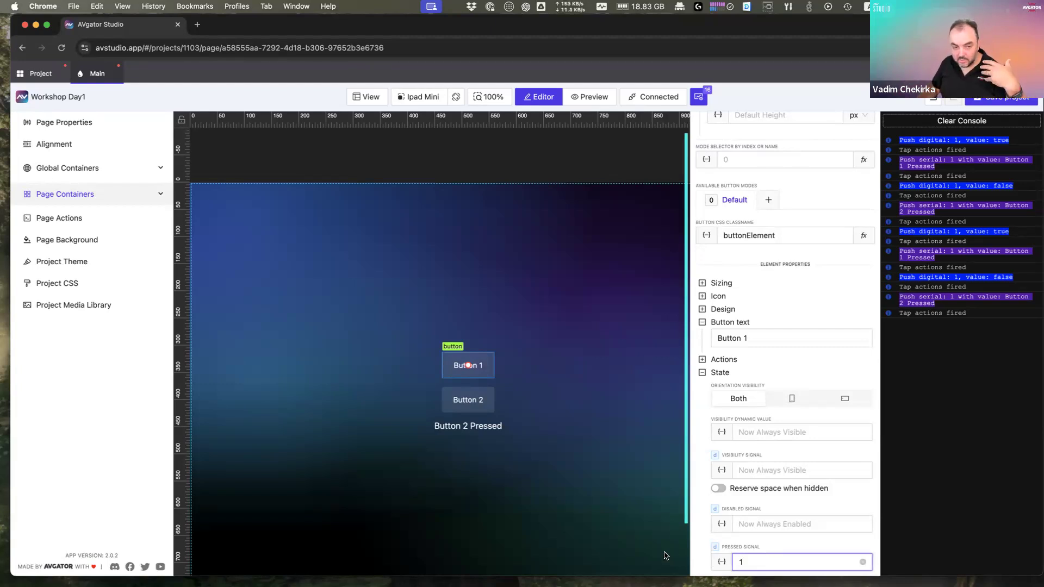
pyautogui.click(483, 402)
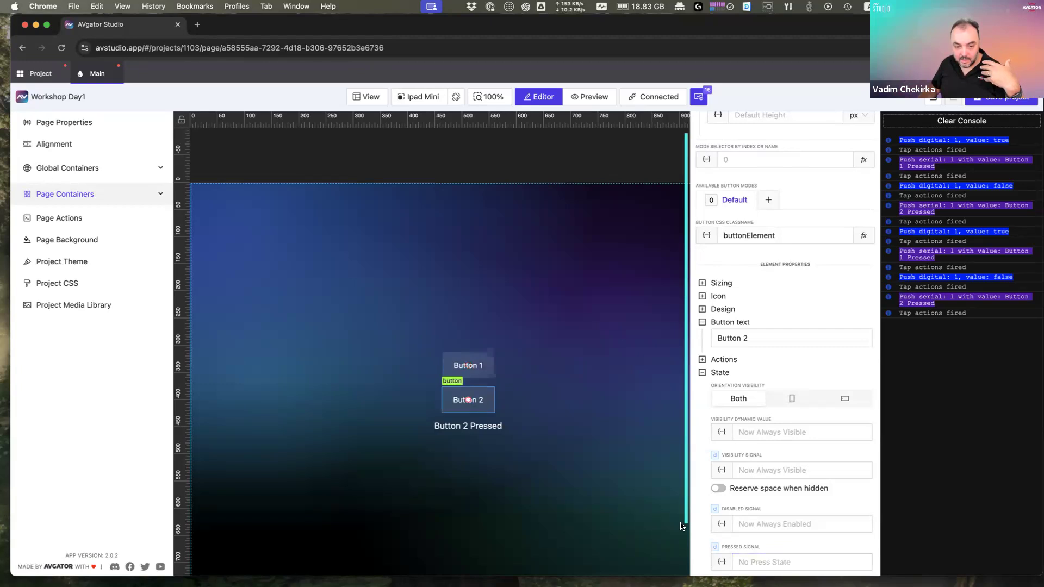
pyautogui.click(761, 561)
pyautogui.write('1')
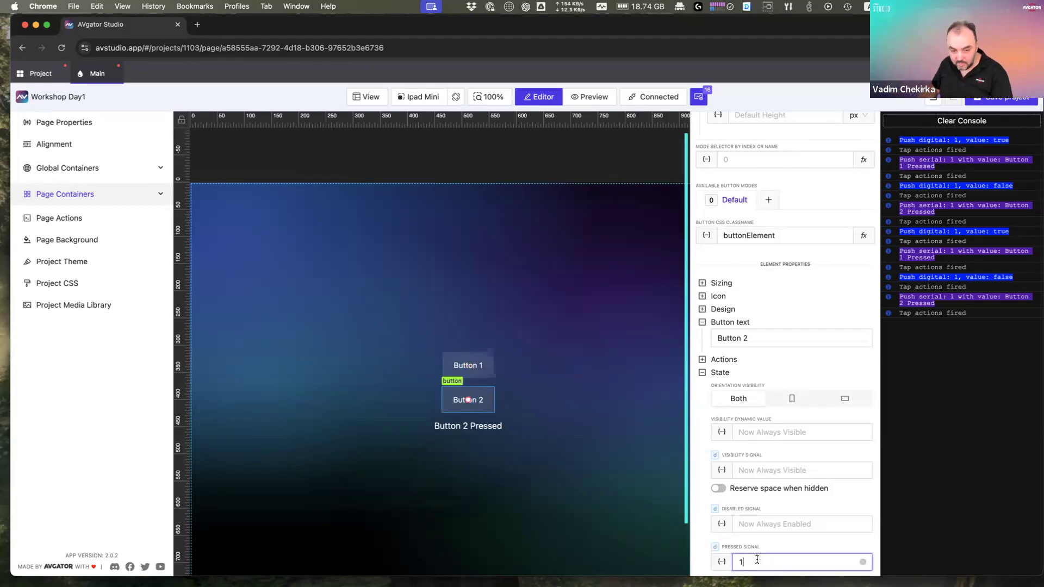
pyautogui.click(607, 524)
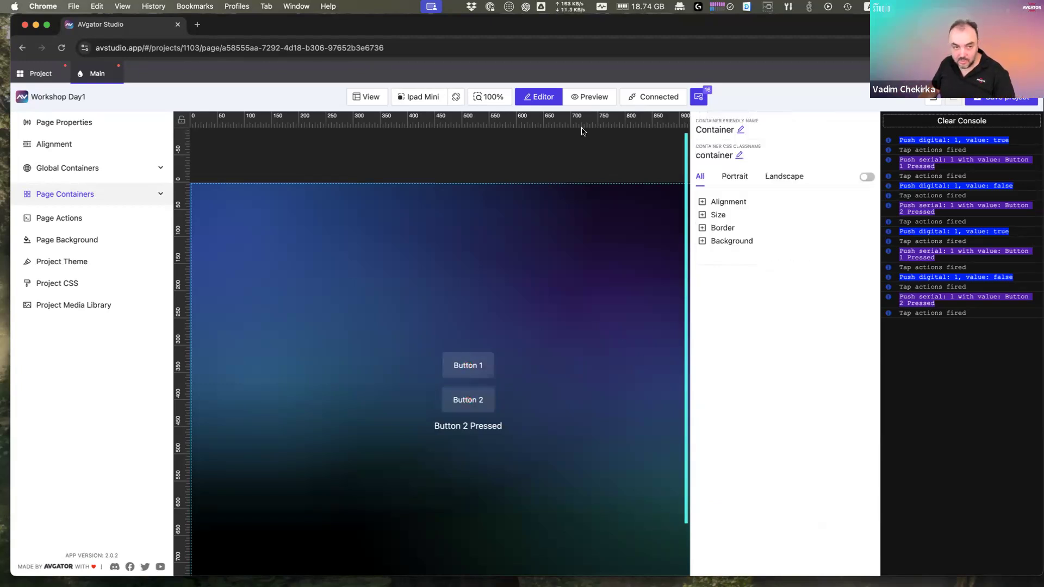
pyautogui.click(583, 102)
pyautogui.click(478, 374)
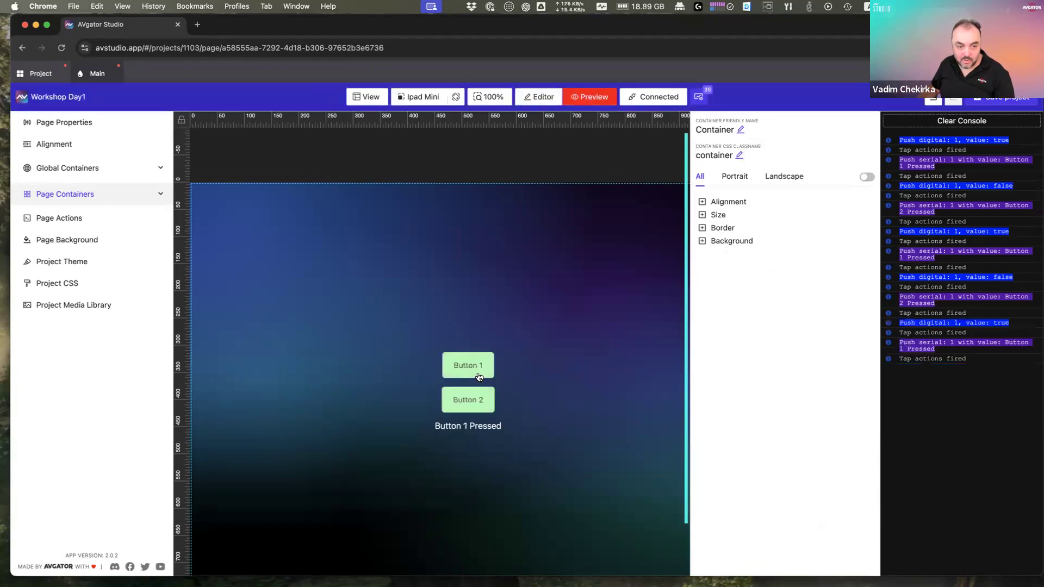
pyautogui.click(482, 408)
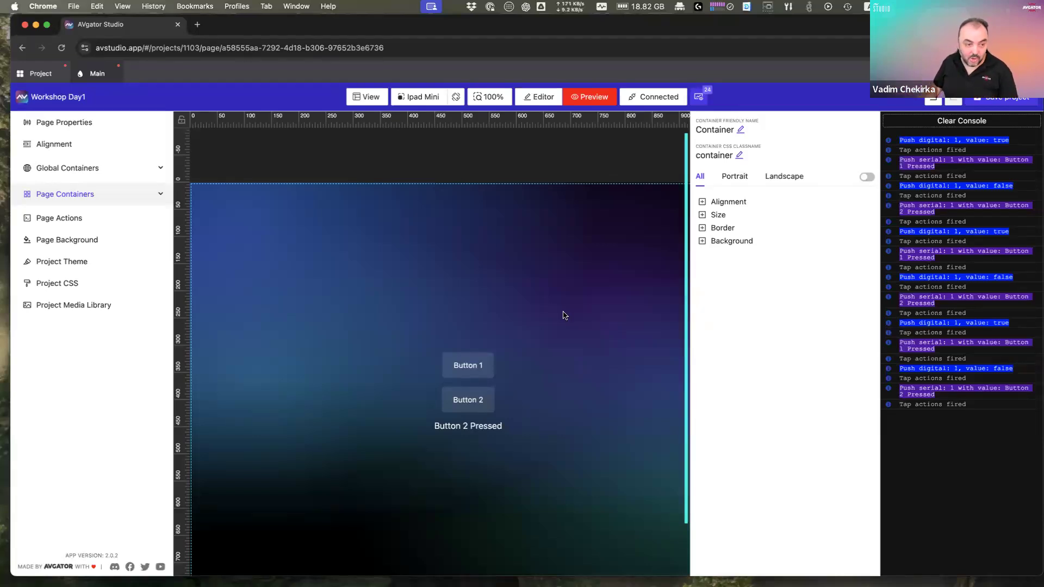
pyautogui.scroll(-3, 530, 342)
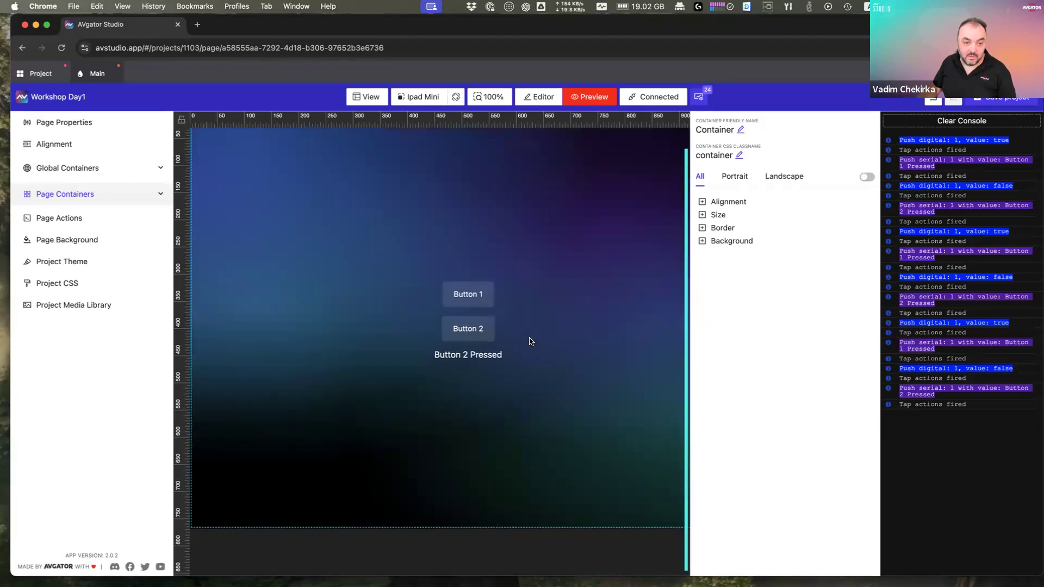
pyautogui.scroll(2, 531, 342)
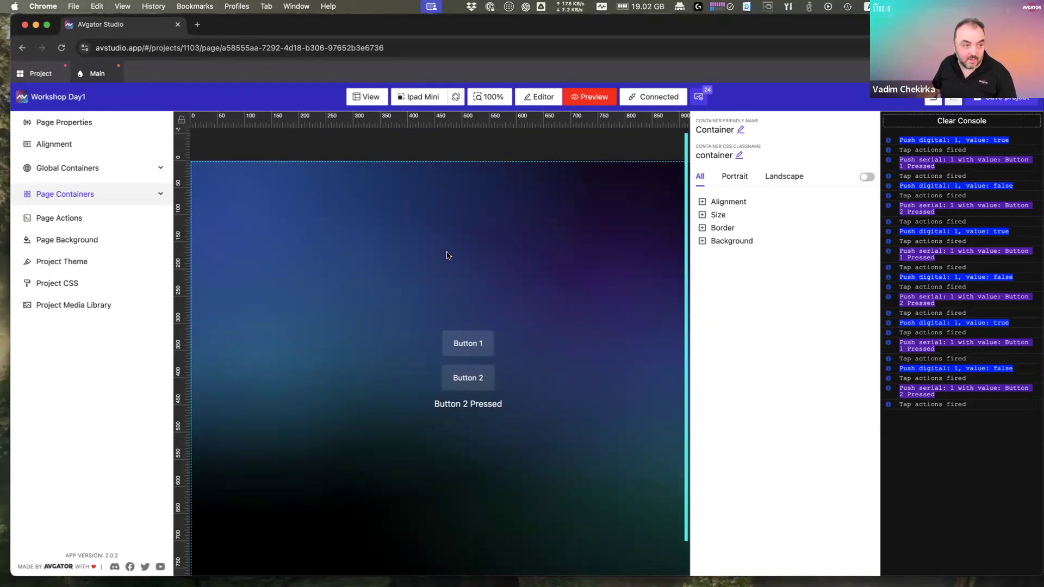
# Step: Create a global container named Header
pyautogui.click(46, 83)
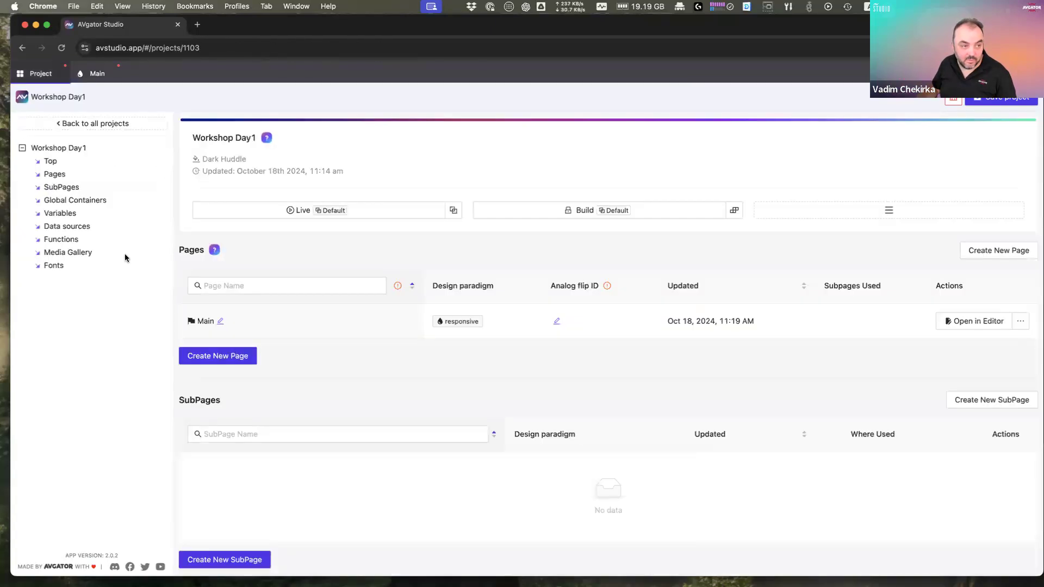
pyautogui.scroll(-3, 418, 366)
pyautogui.scroll(-10, 418, 366)
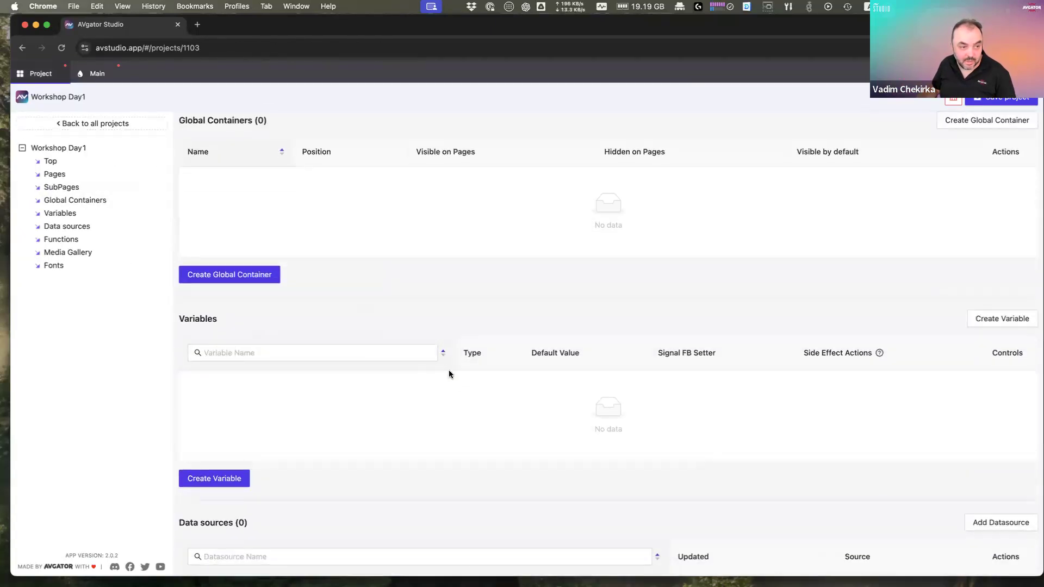
pyautogui.click(251, 275)
pyautogui.moveTo(580, 167); pyautogui.dragTo(368, 161)
pyautogui.write('Header')
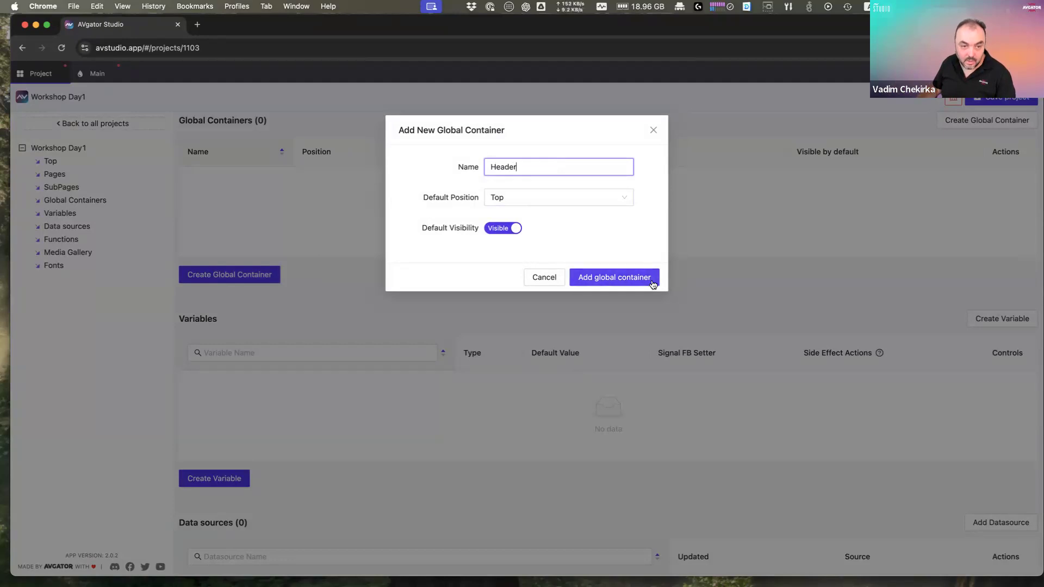
pyautogui.click(614, 277)
# Step: Create a Footer global container with default position Bottom, hidden on no pages
pyautogui.click(235, 229)
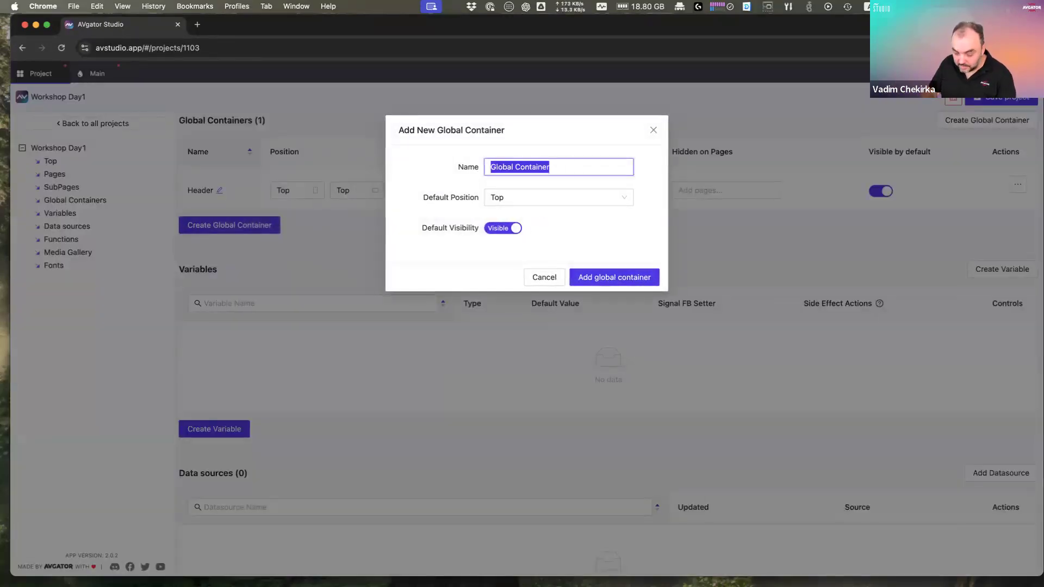
pyautogui.write('Footer')
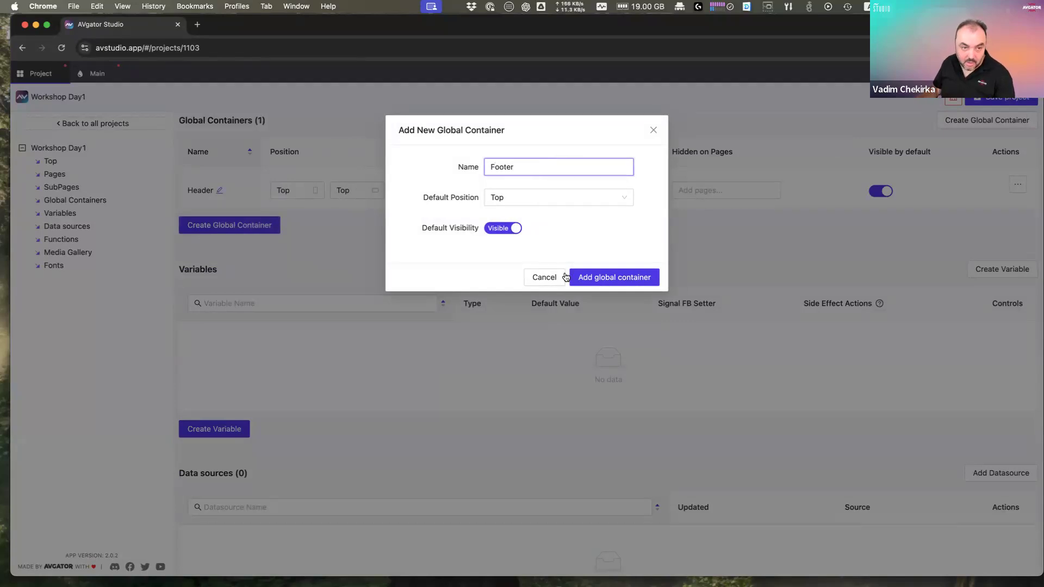
pyautogui.click(536, 198)
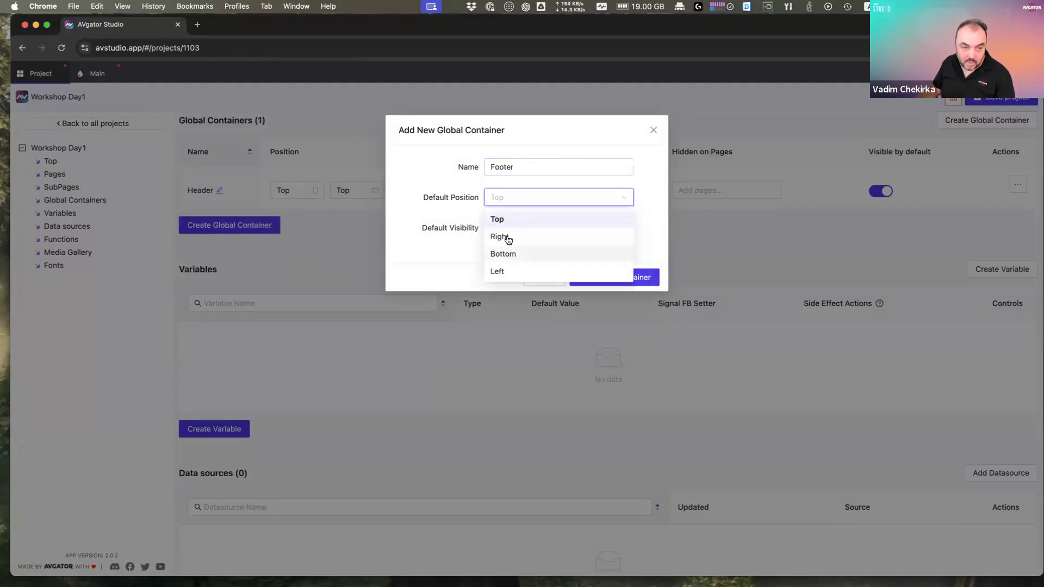
pyautogui.click(507, 253)
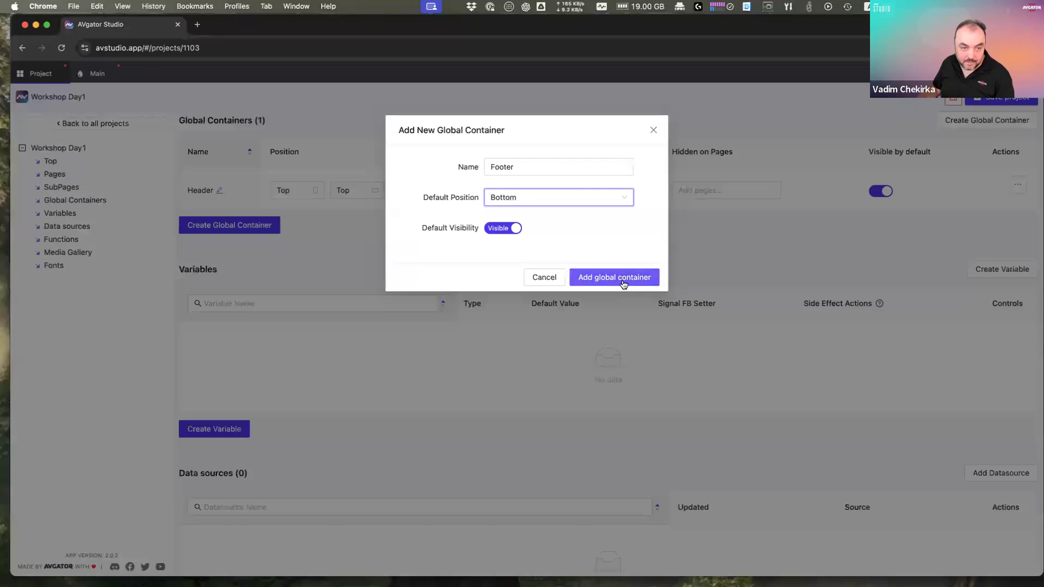
pyautogui.click(624, 281)
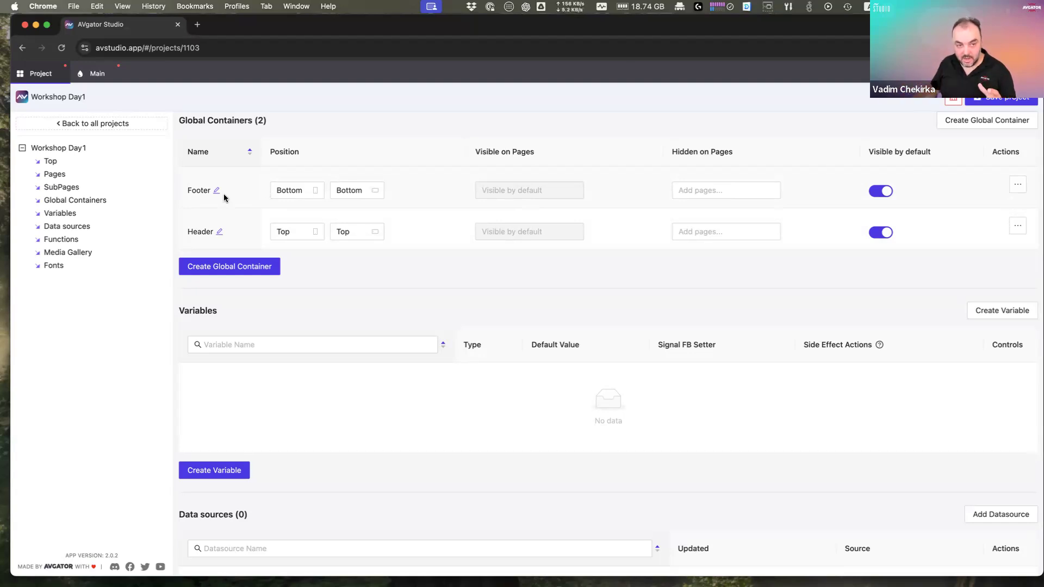
pyautogui.click(700, 191)
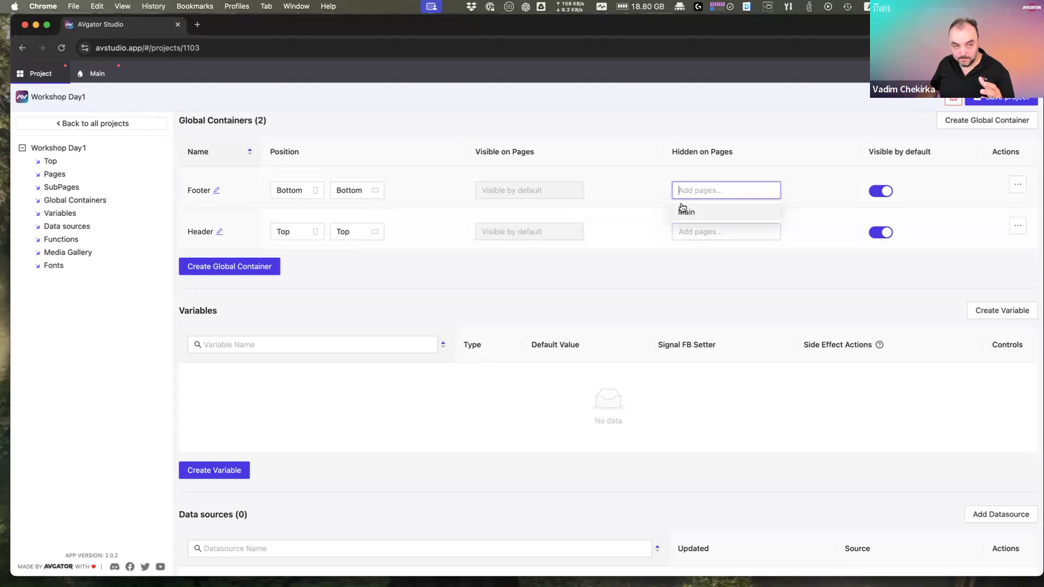
pyautogui.click(630, 210)
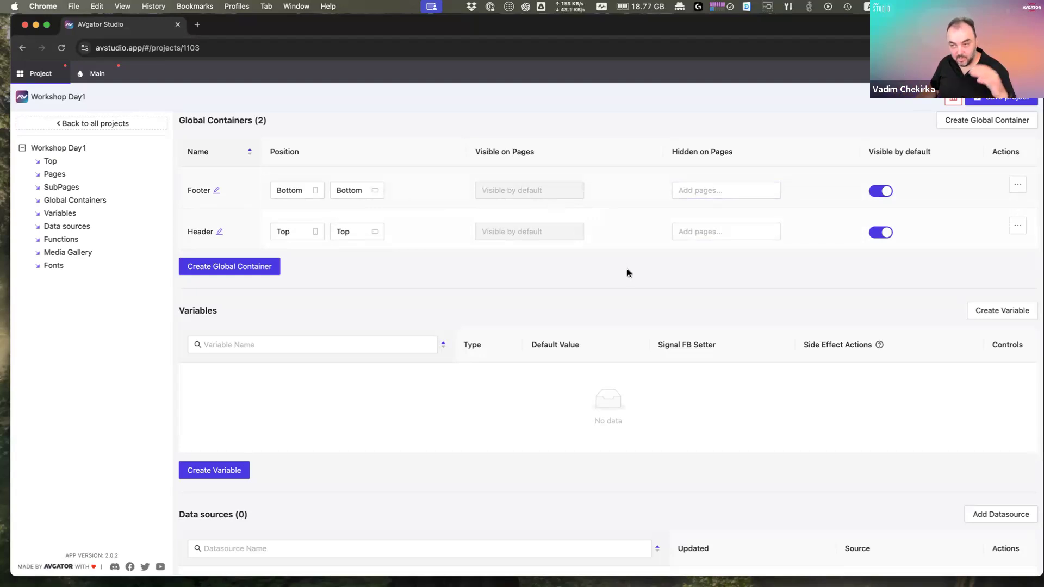
pyautogui.scroll(1, 608, 294)
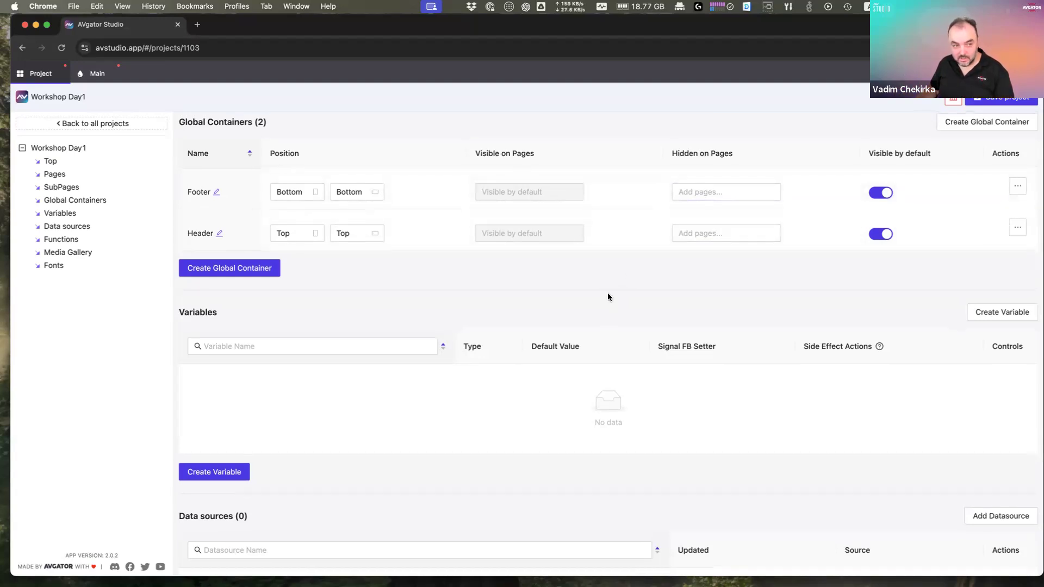
pyautogui.moveTo(191, 202); pyautogui.dragTo(209, 202)
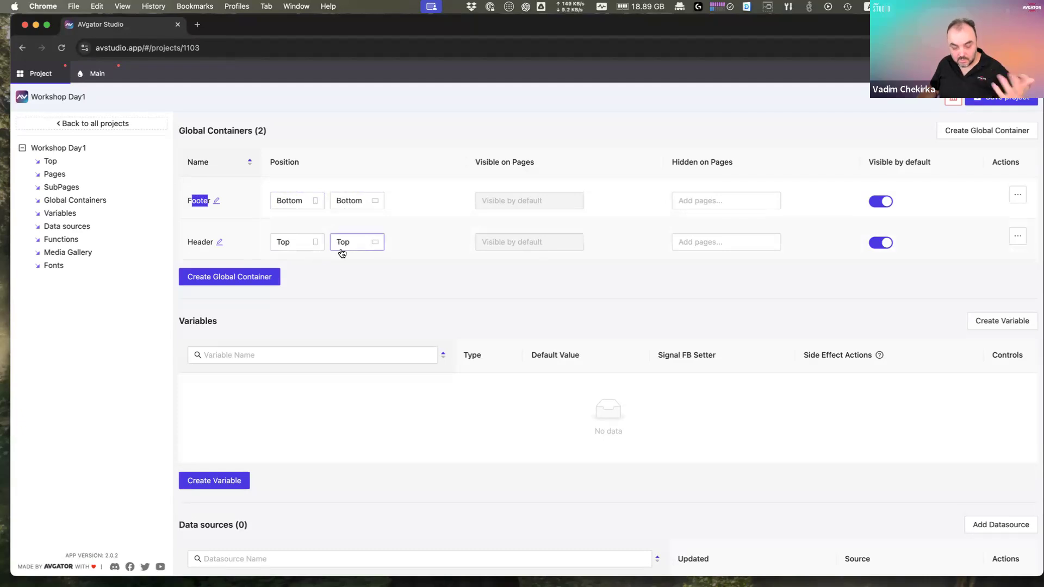
pyautogui.scroll(3, 455, 272)
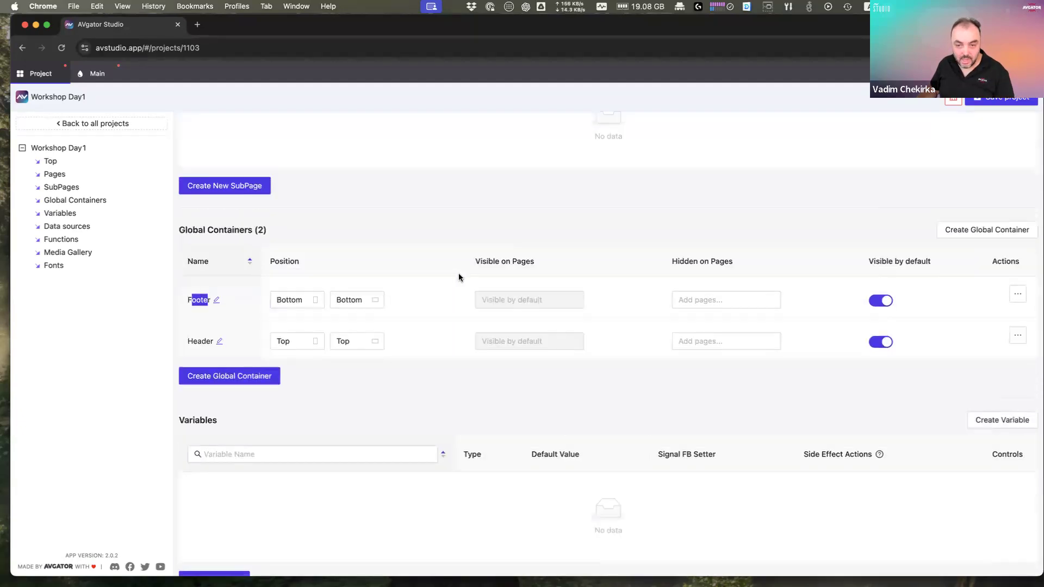
pyautogui.scroll(3, 458, 273)
pyautogui.scroll(5, 408, 314)
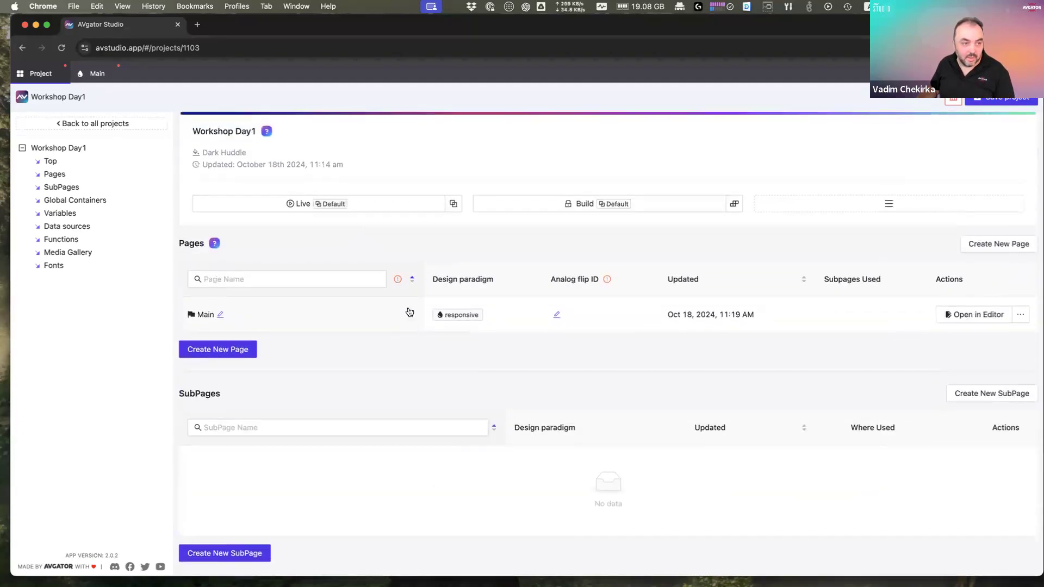
# Step: On the Main page, drag the 'Button 2 Pressed' feedback text into the Header container
pyautogui.click(97, 75)
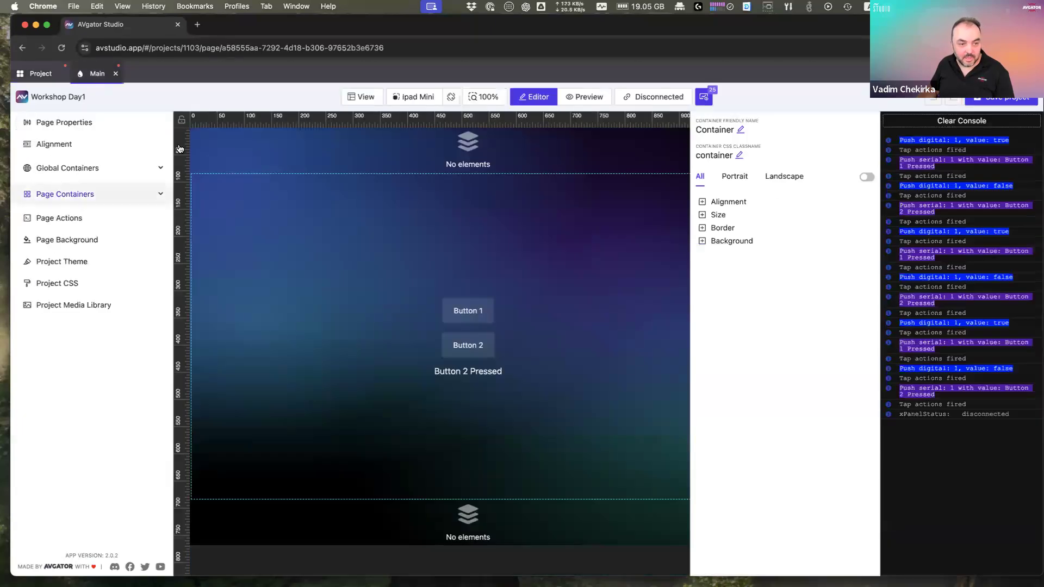
pyautogui.click(486, 151)
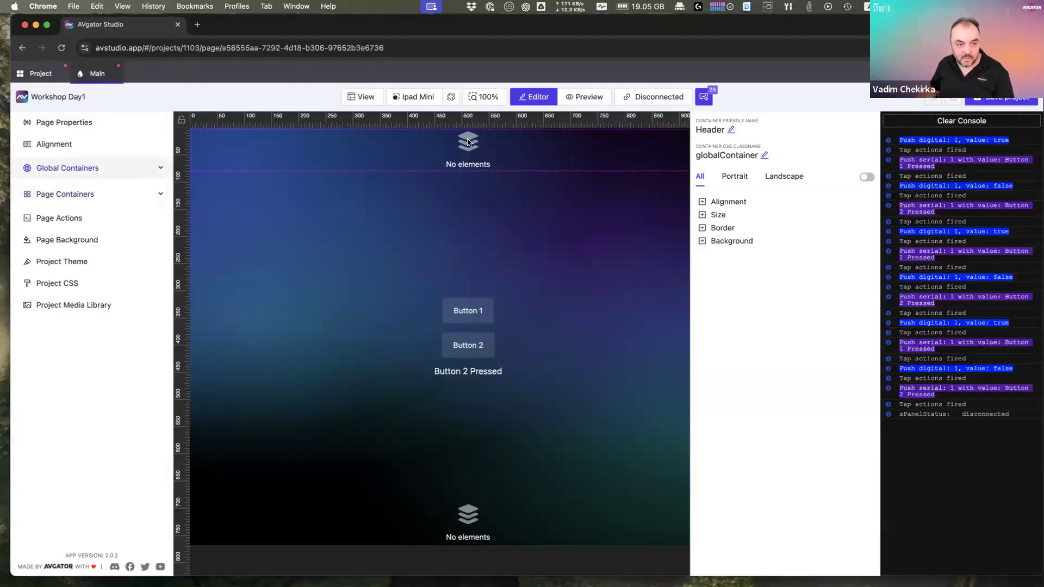
pyautogui.click(509, 520)
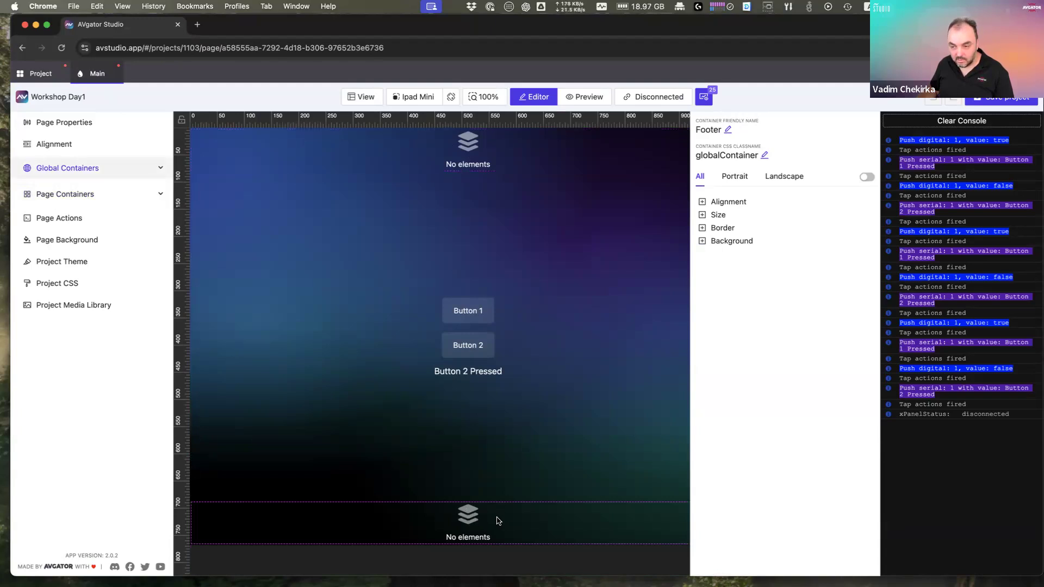
pyautogui.click(482, 370)
pyautogui.click(484, 374)
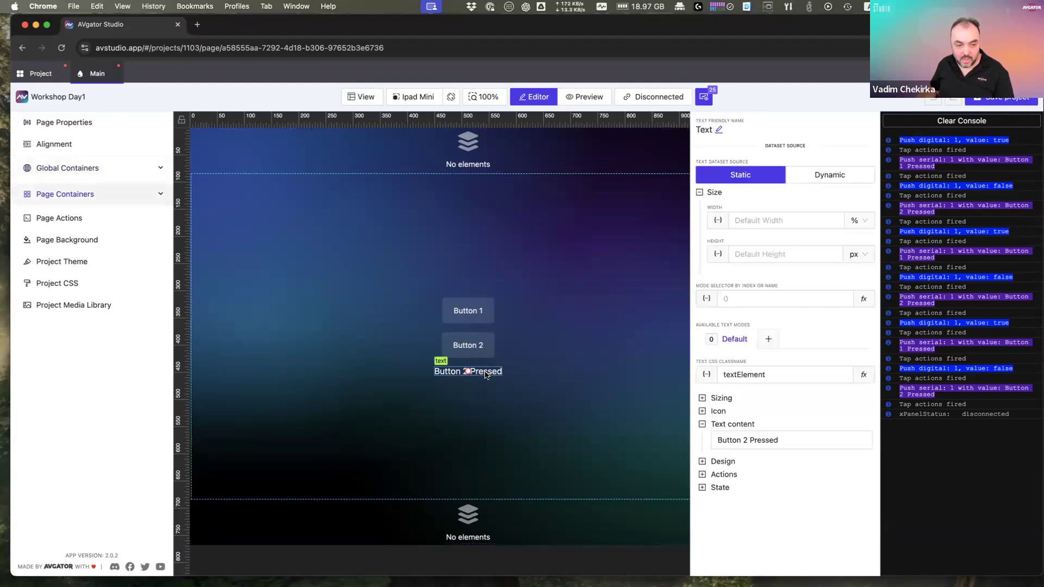
pyautogui.moveTo(485, 375); pyautogui.dragTo(487, 166)
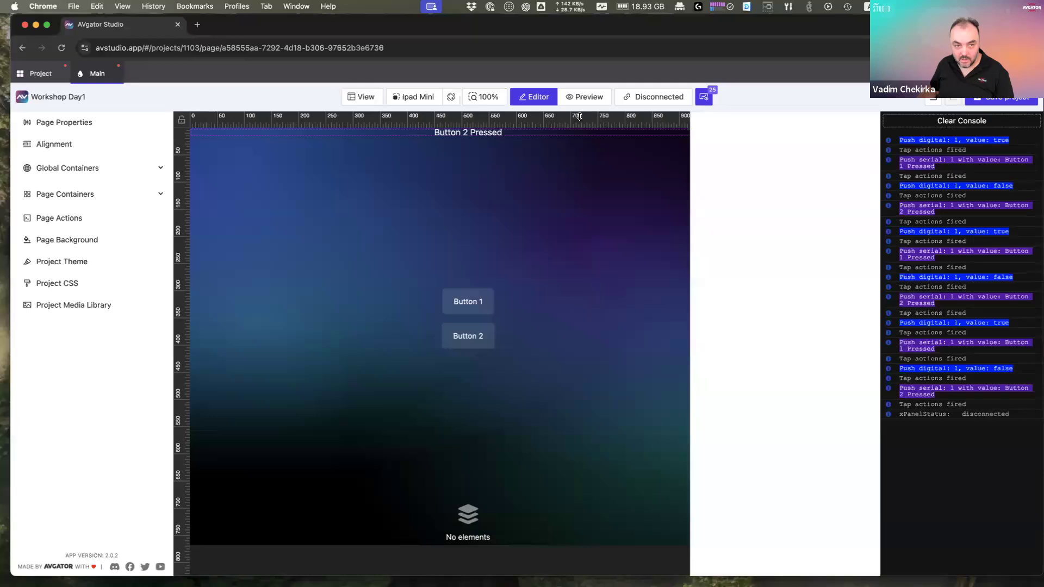
# Step: In preview, tap Button 1 and Button 2 repeatedly to check the header feedback text
pyautogui.click(583, 98)
pyautogui.click(485, 329)
pyautogui.click(480, 366)
pyautogui.click(474, 326)
pyautogui.click(476, 358)
pyautogui.click(476, 359)
pyautogui.click(475, 326)
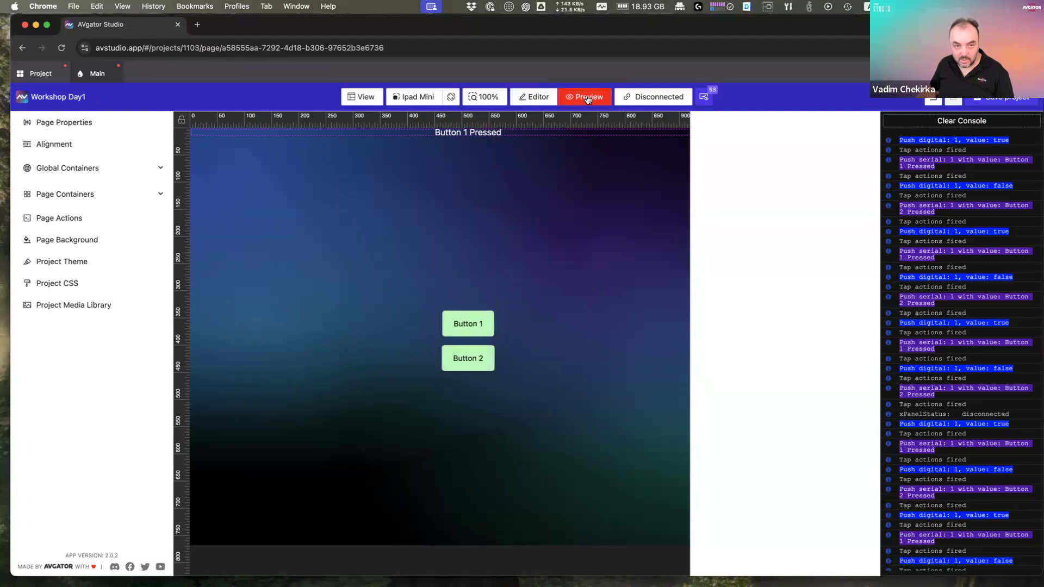
# Step: Back in the editor, inspect Button 1's properties, then go to the project overview
pyautogui.click(535, 99)
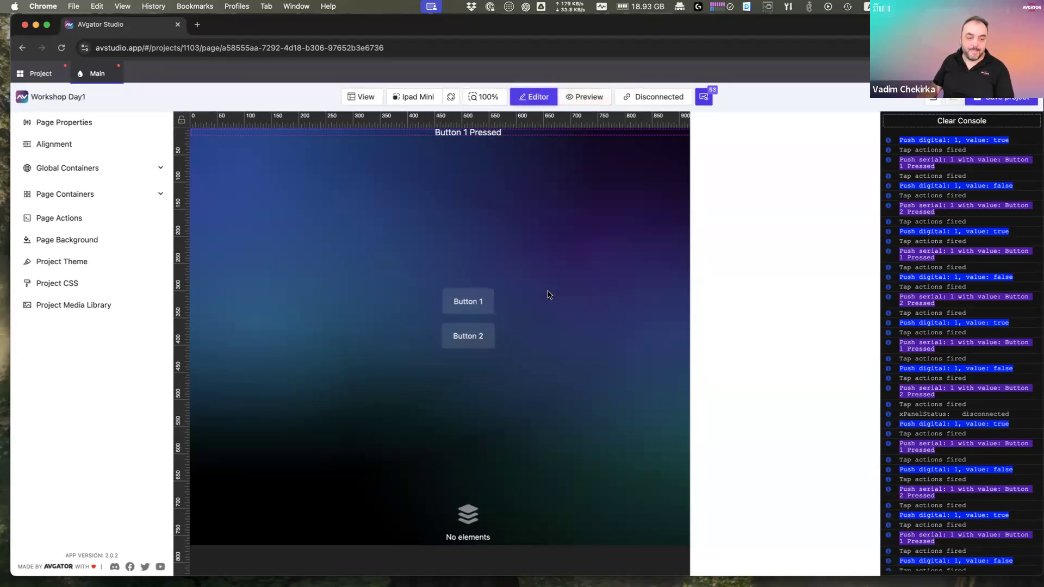
pyautogui.click(548, 294)
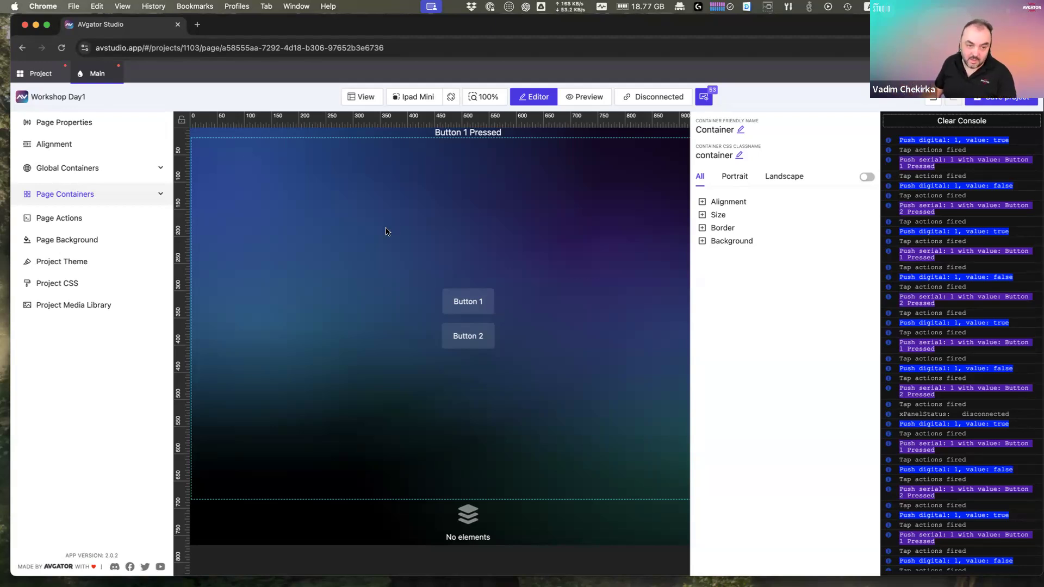
pyautogui.click(487, 310)
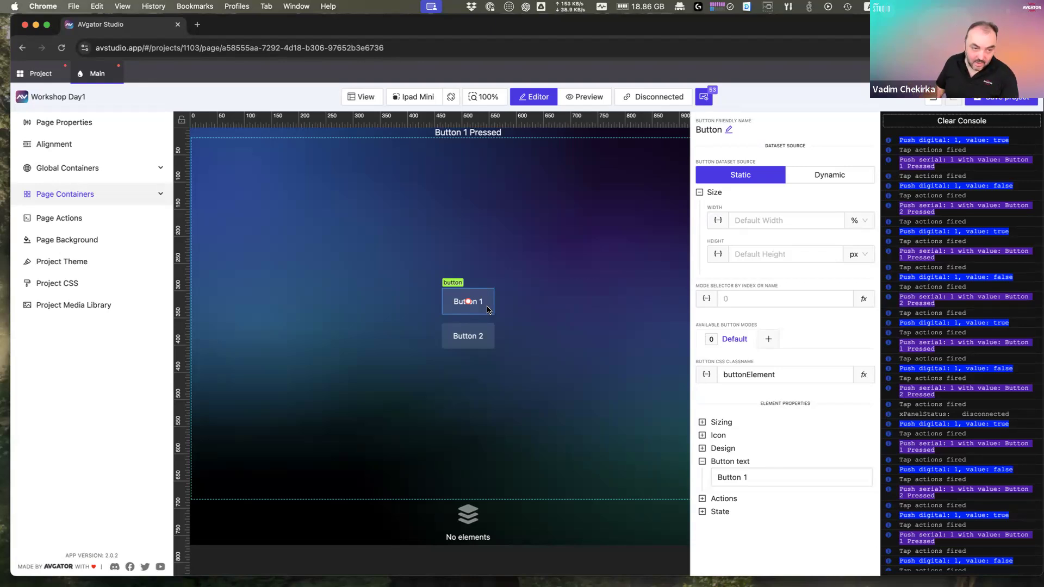
pyautogui.click(26, 78)
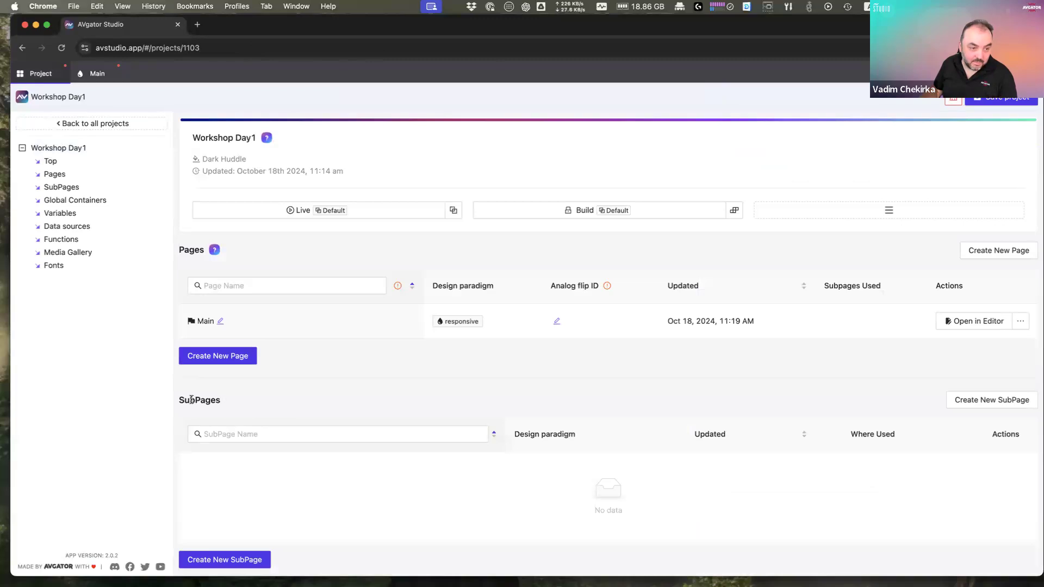
# Step: Add a new subpage named 'NoIdea' with adaptive layout and open it in the editor
pyautogui.scroll(-5, 258, 419)
pyautogui.click(233, 375)
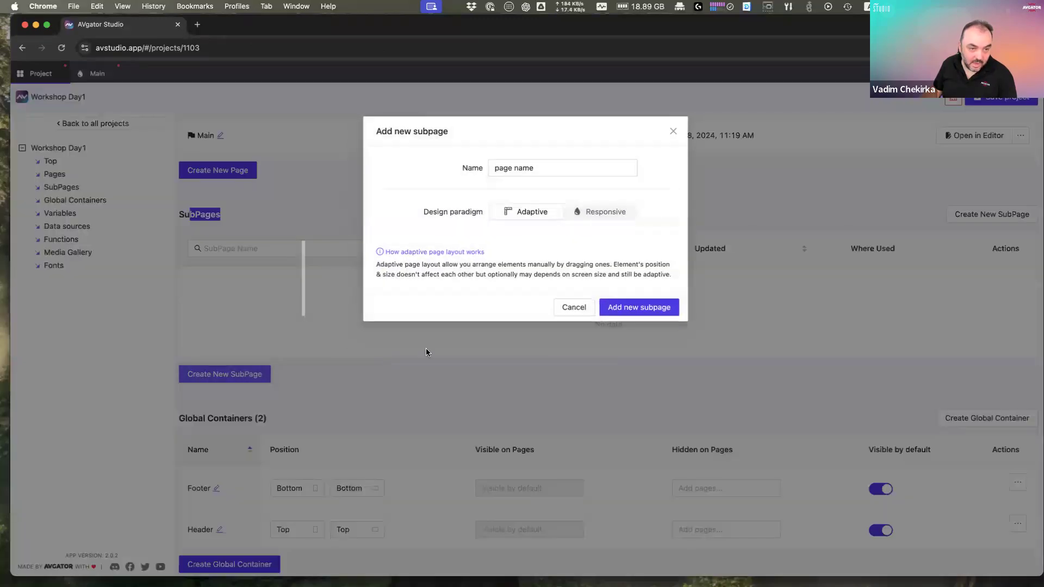
pyautogui.moveTo(581, 167); pyautogui.dragTo(452, 164)
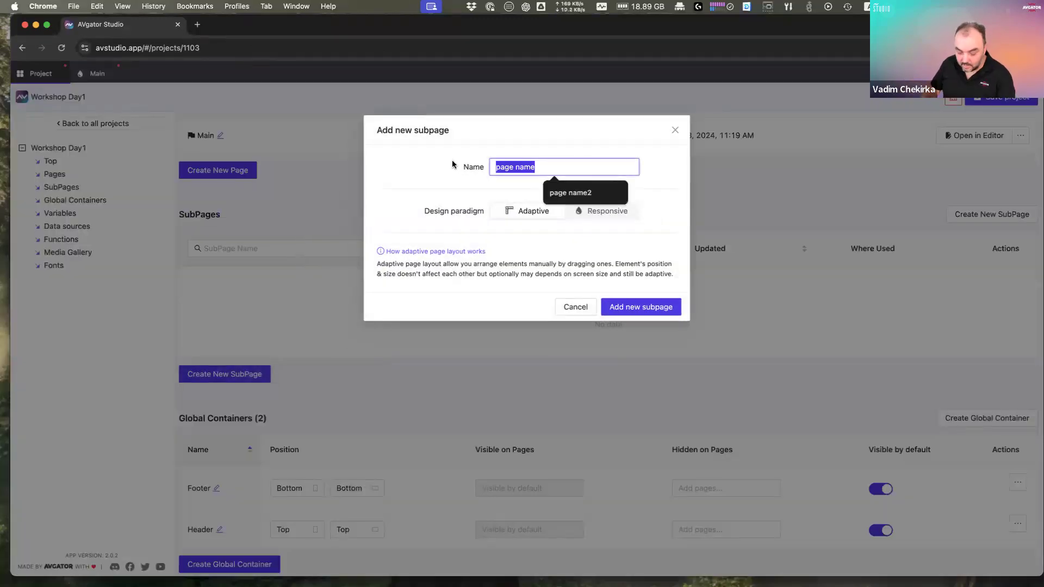
pyautogui.write('NoIdea')
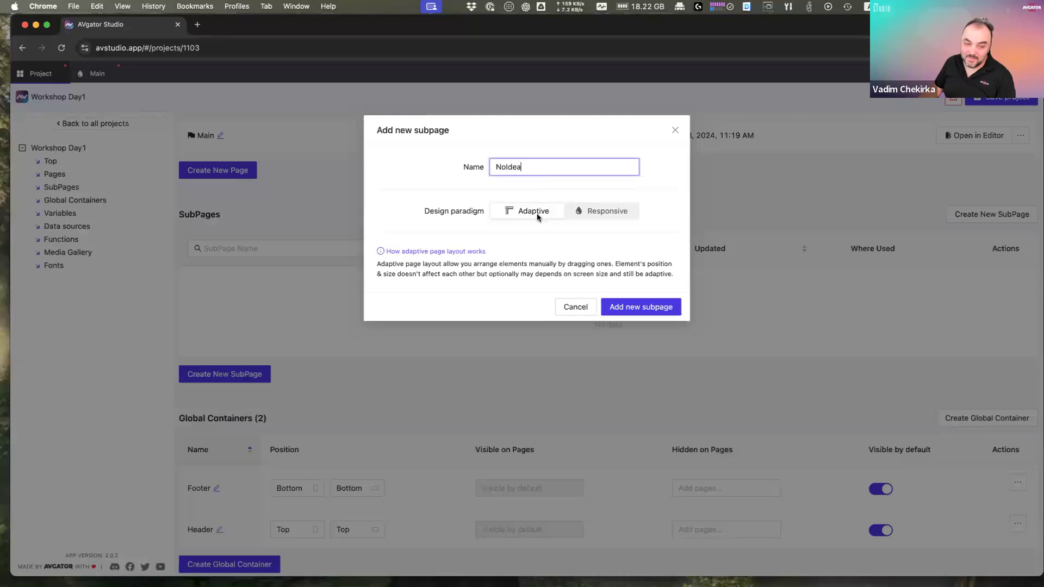
pyautogui.click(642, 308)
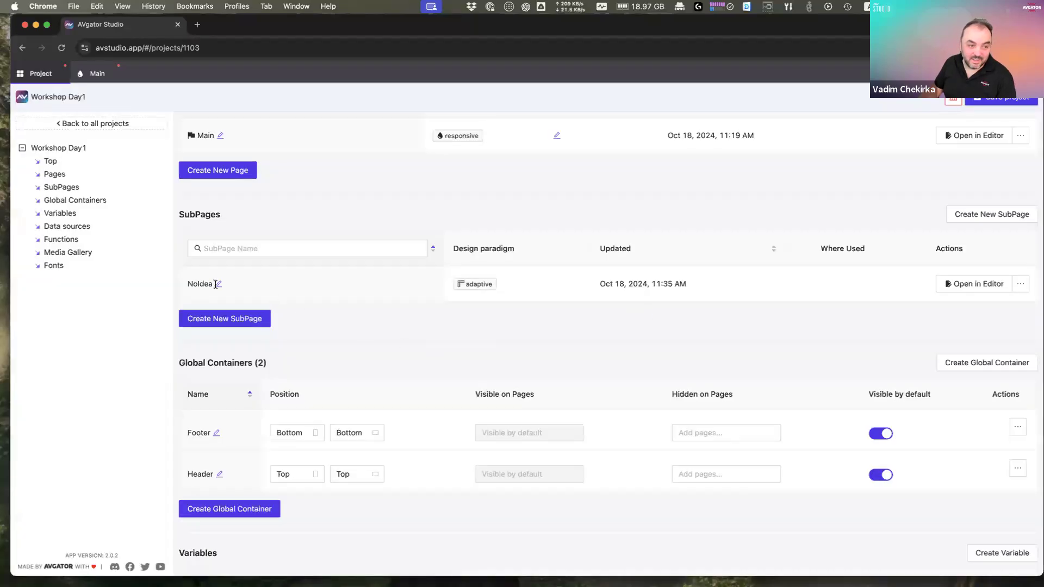
pyautogui.click(987, 289)
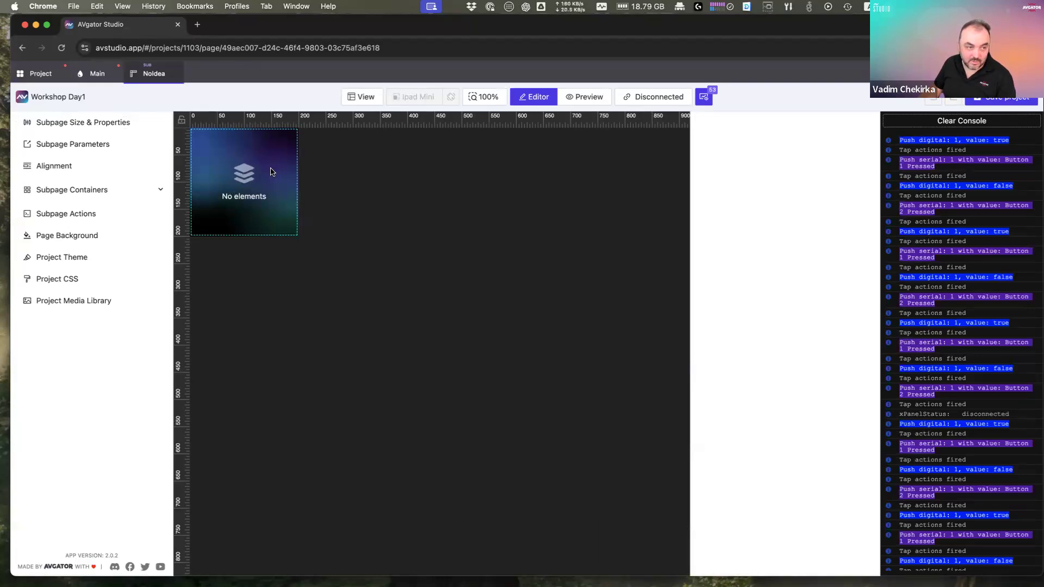
# Step: Copy Button 1 from the Main page to the clipboard
pyautogui.click(96, 80)
pyautogui.click(467, 301)
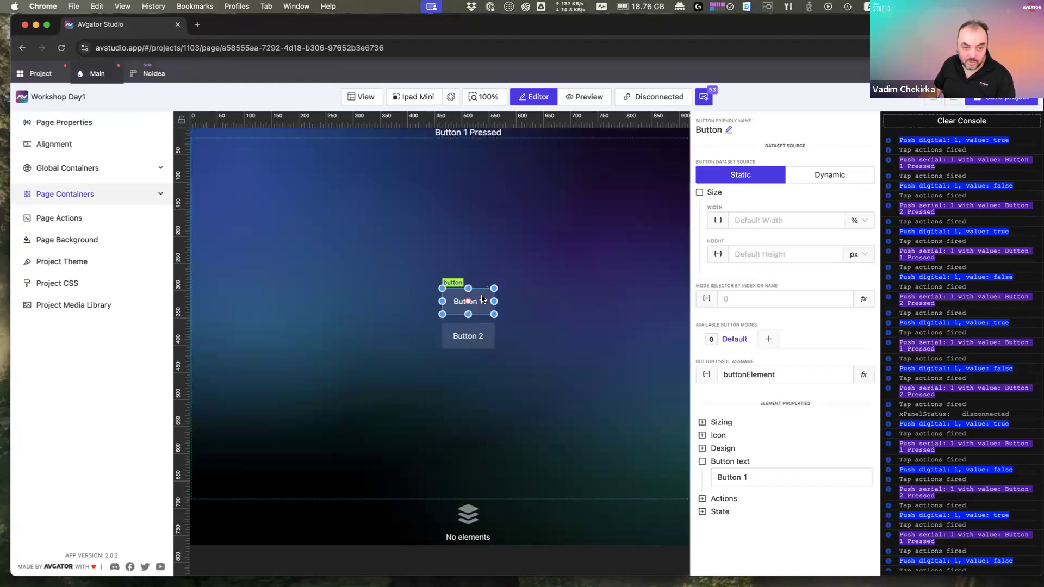
pyautogui.rightClick(483, 299)
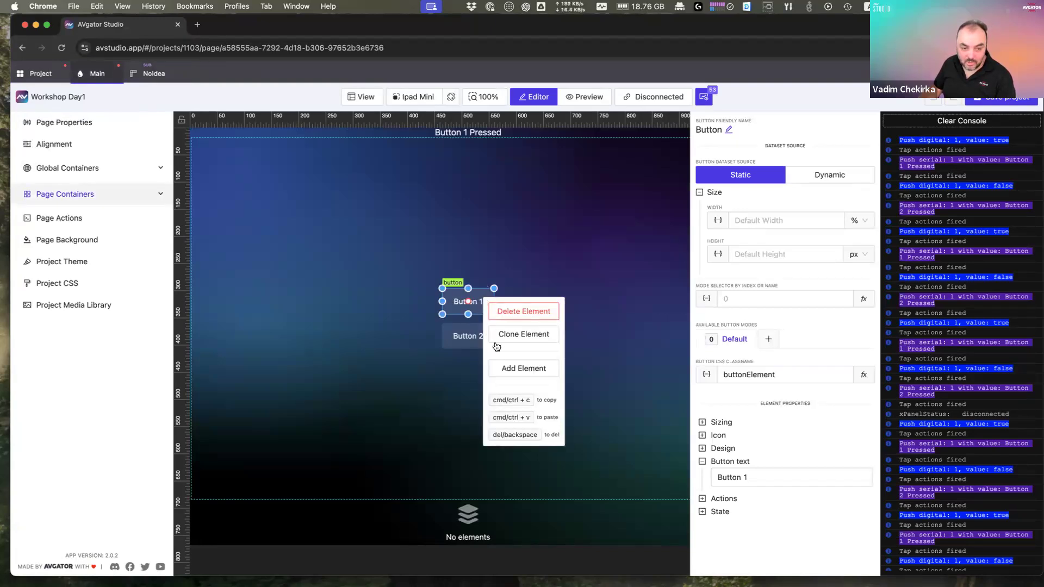
pyautogui.moveTo(492, 399); pyautogui.dragTo(534, 401)
pyautogui.rightClick(481, 297)
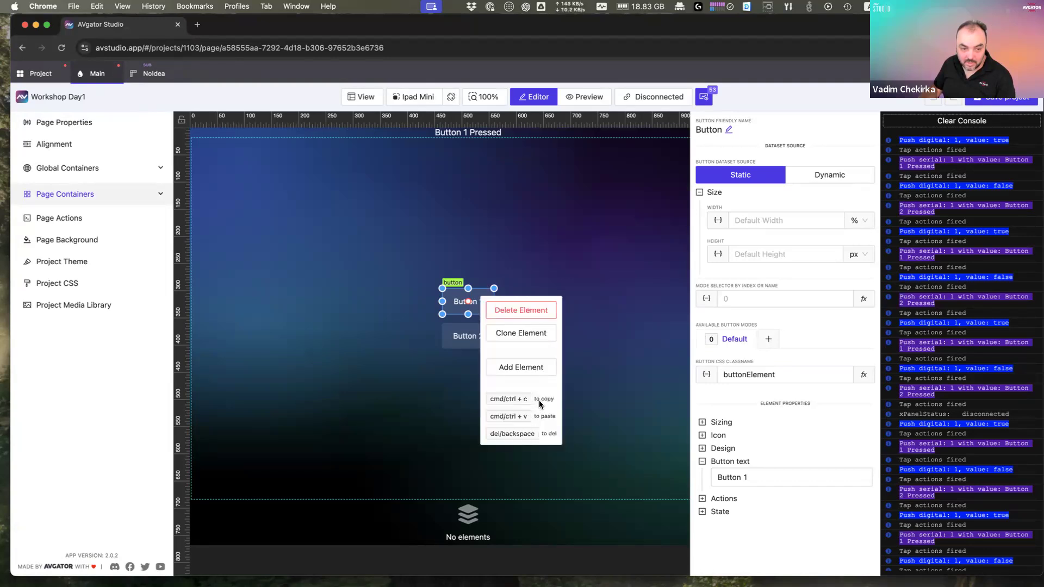
pyautogui.click(495, 305)
pyautogui.click(471, 302)
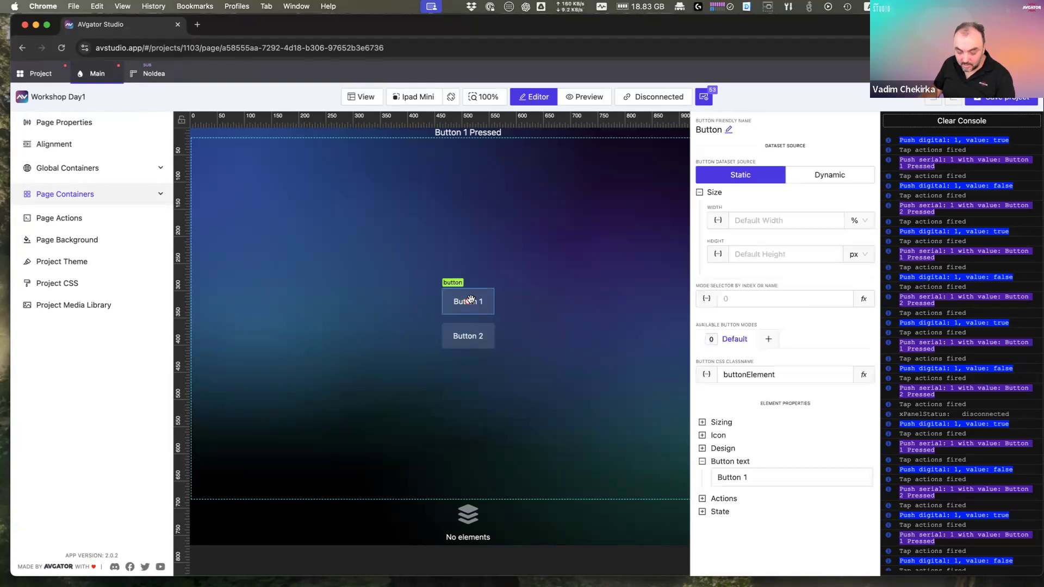
pyautogui.press('super+c')
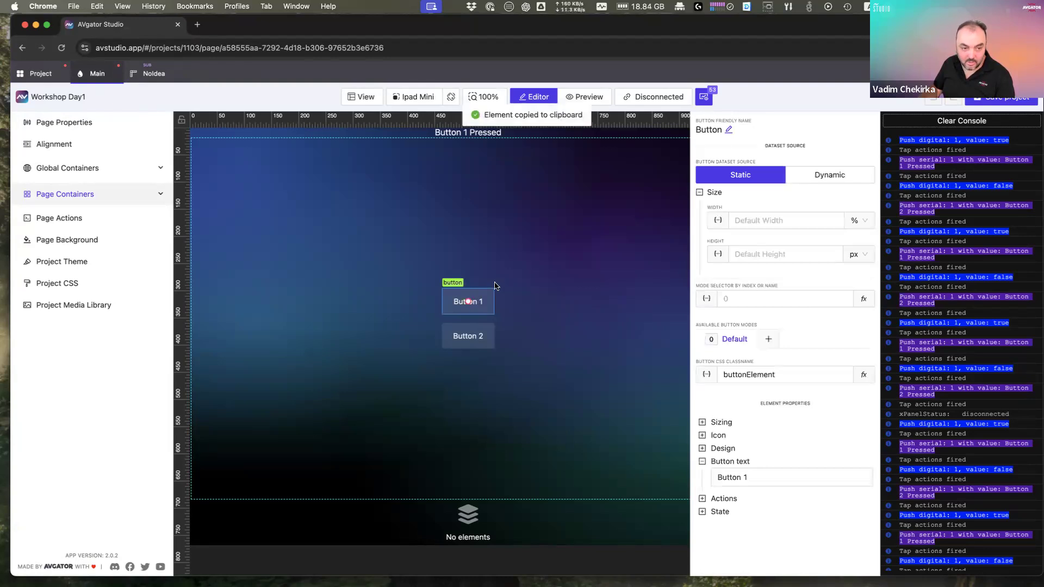
# Step: Paste Button 1 into the NoIdea subpage at its top-left, then return to Main
pyautogui.click(151, 80)
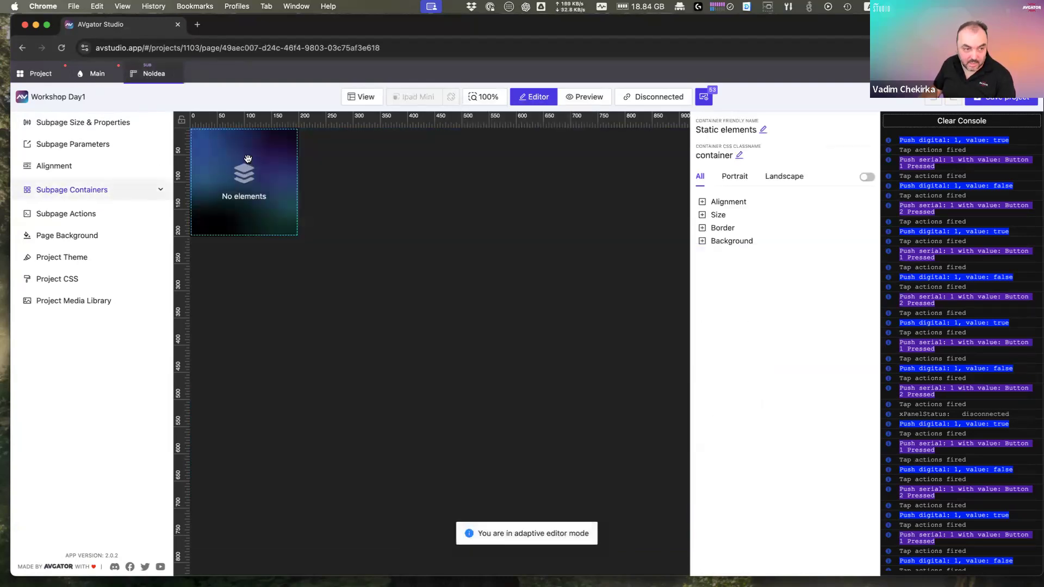
pyautogui.press('super+v')
pyautogui.click(503, 308)
pyautogui.moveTo(503, 307); pyautogui.dragTo(258, 177)
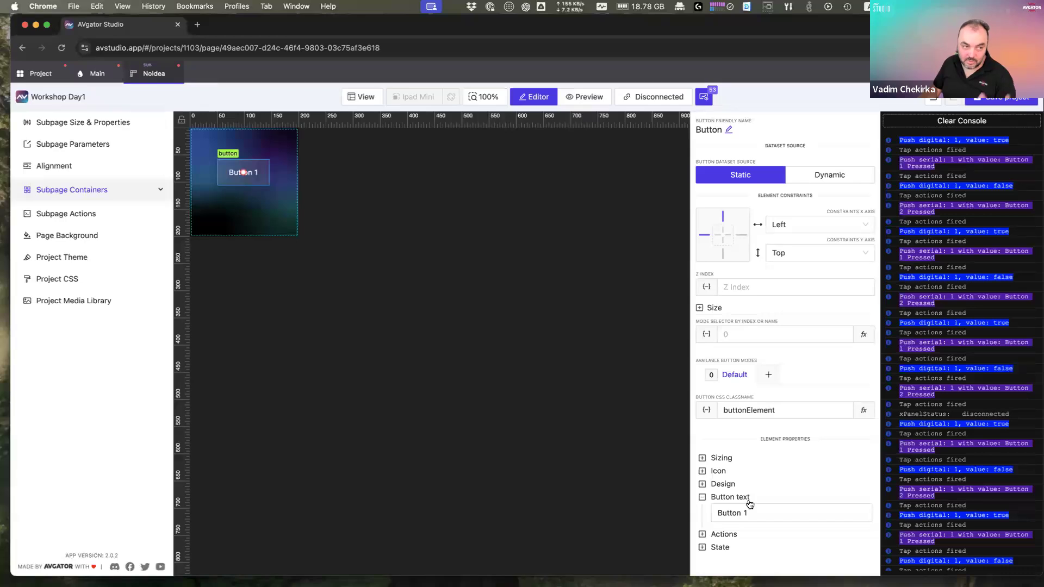
pyautogui.click(98, 77)
pyautogui.click(403, 263)
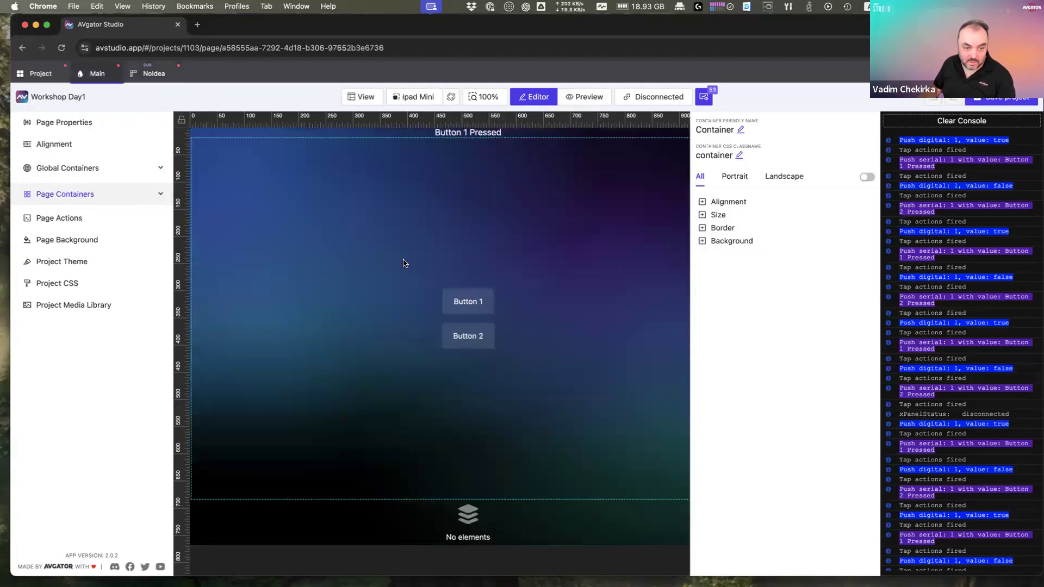
pyautogui.click(481, 342)
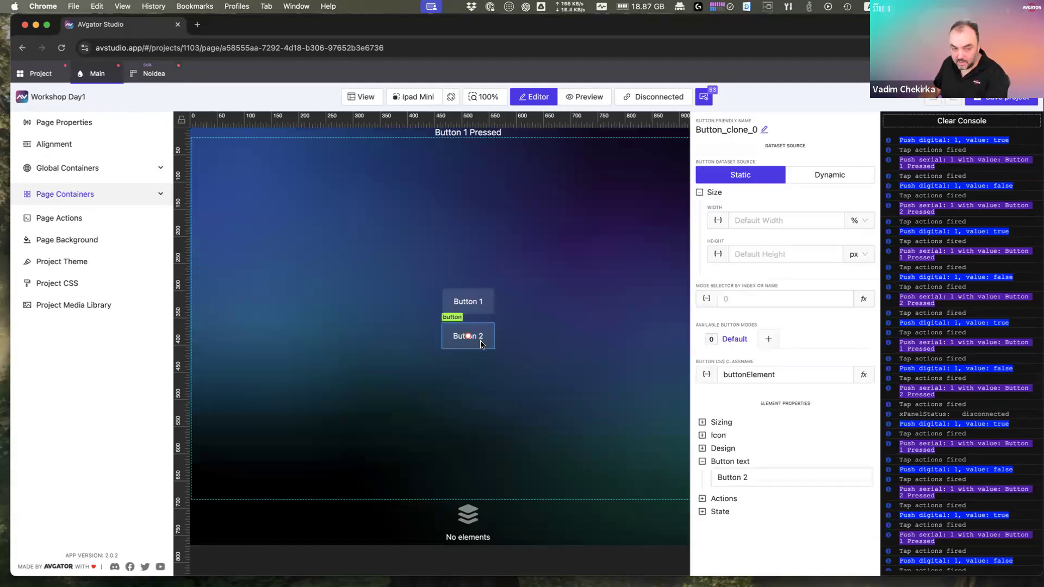
# Step: Delete both buttons from Main and add a single SubPage element showing NoIdea
pyautogui.press('BackSpace')
pyautogui.click(466, 307)
pyautogui.press('BackSpace')
pyautogui.rightClick(466, 285)
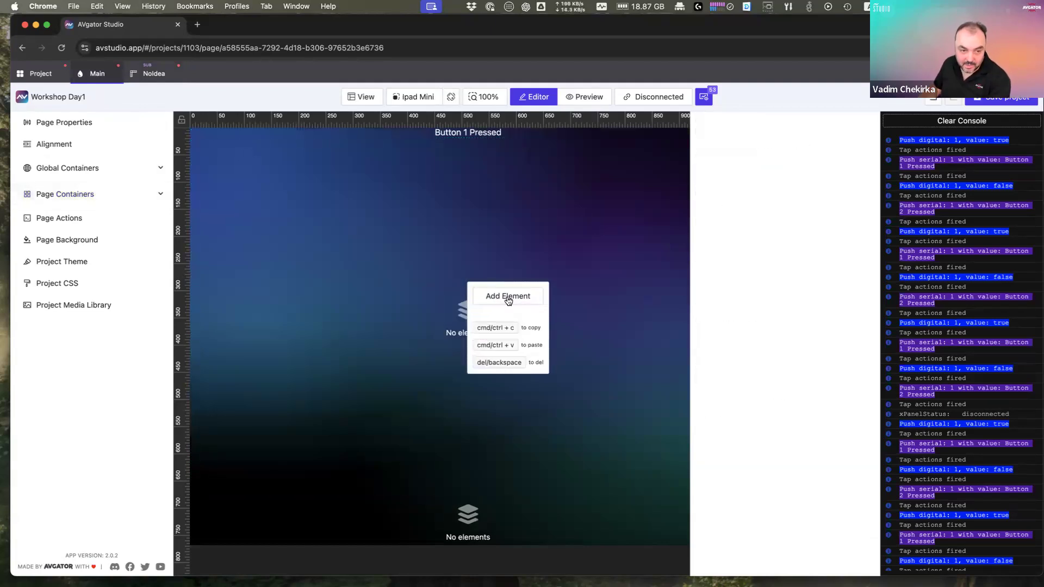
pyautogui.click(508, 297)
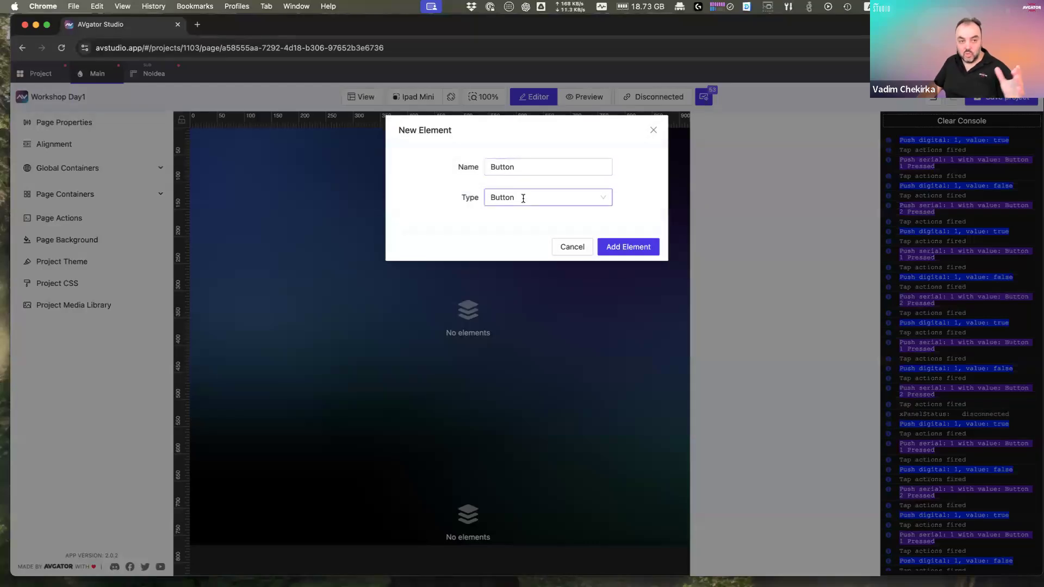
pyautogui.click(523, 198)
pyautogui.write('su')
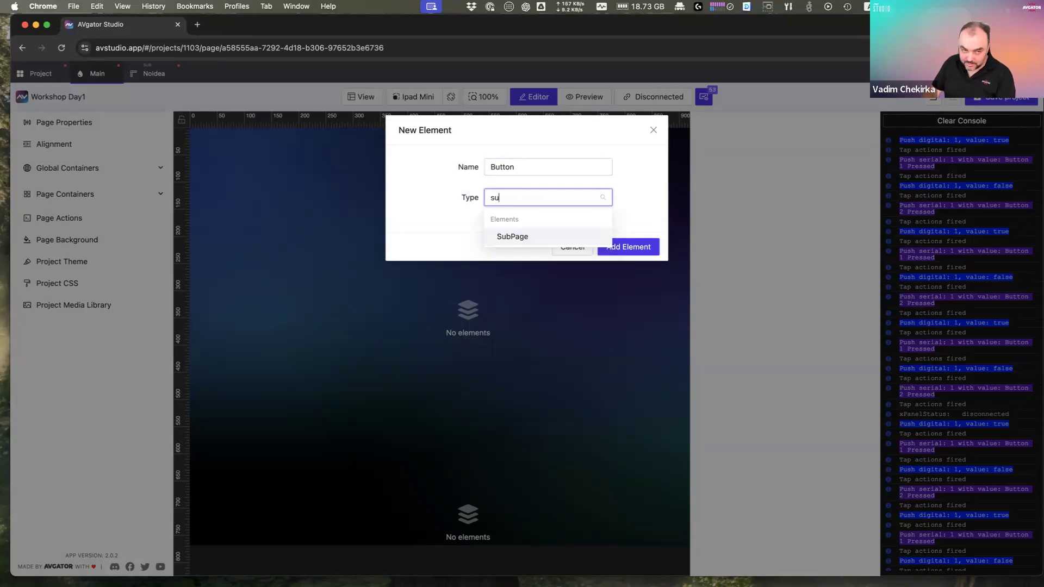
pyautogui.press('Return')
pyautogui.click(530, 227)
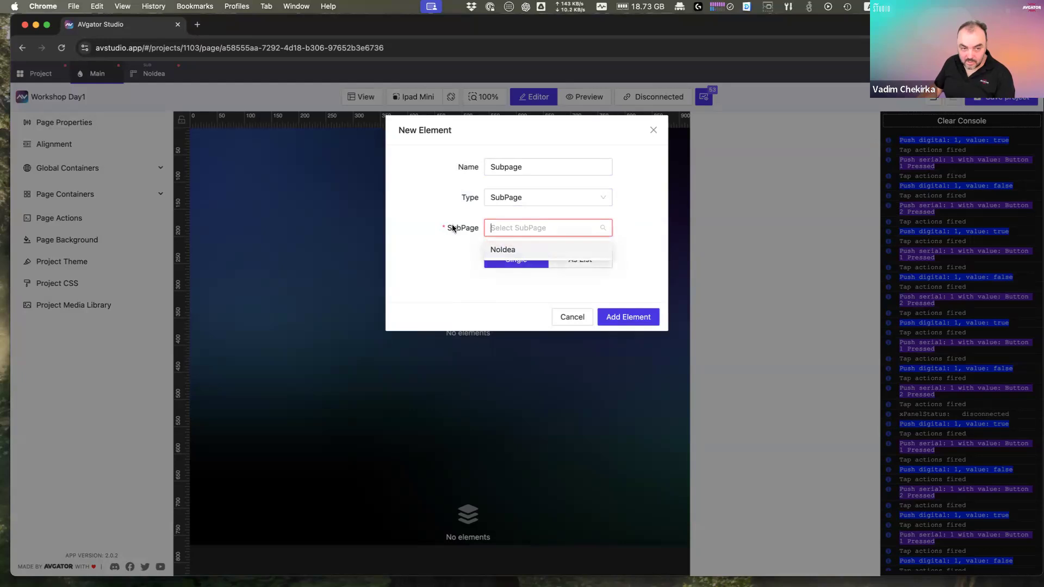
pyautogui.click(520, 249)
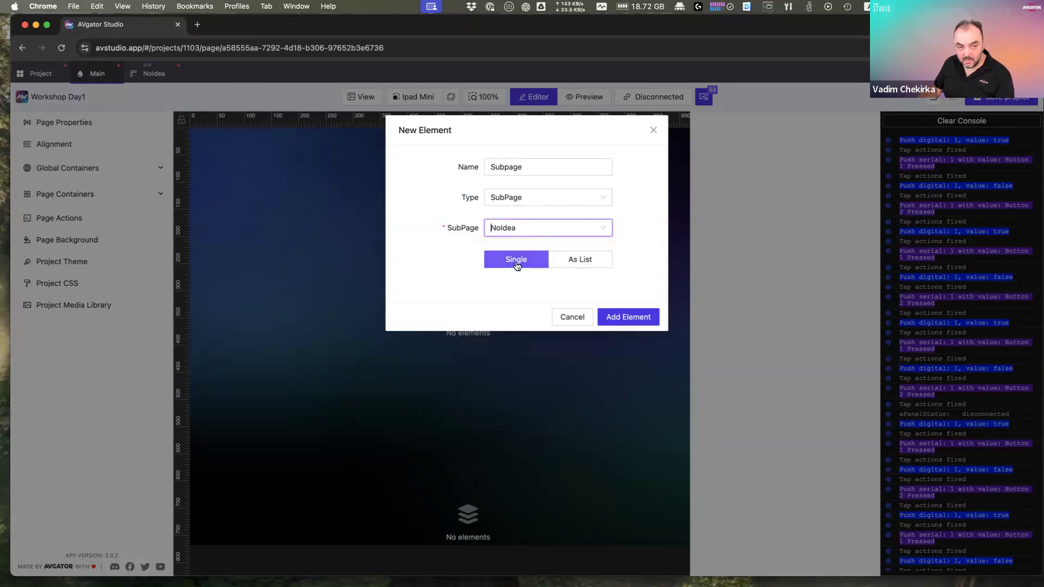
pyautogui.click(625, 317)
pyautogui.click(479, 315)
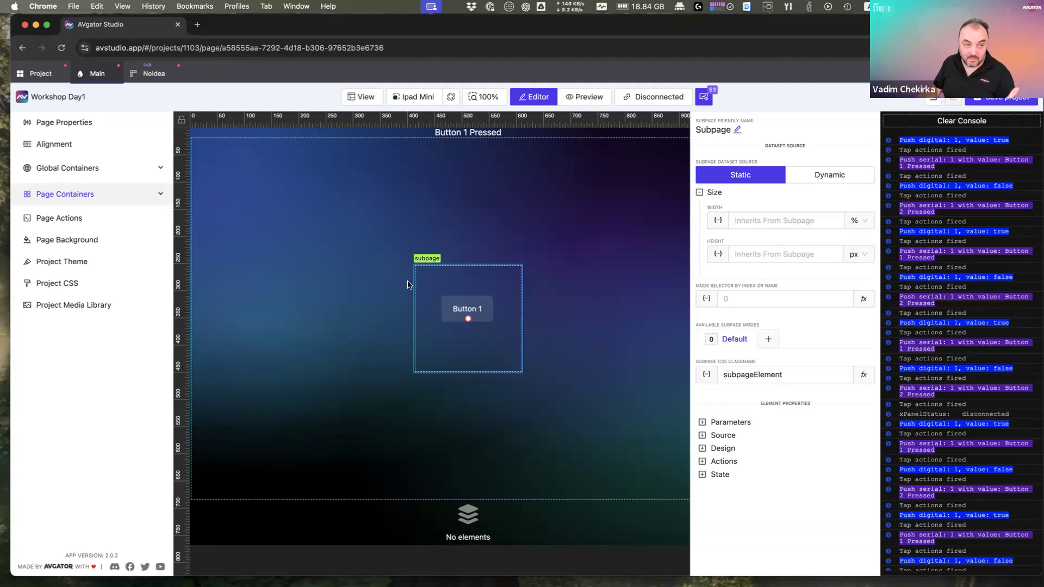
# Step: Clone Button 1 inside the NoIdea subpage, then check the embedded element on Main
pyautogui.click(154, 73)
pyautogui.click(243, 172)
pyautogui.rightClick(256, 179)
pyautogui.click(295, 220)
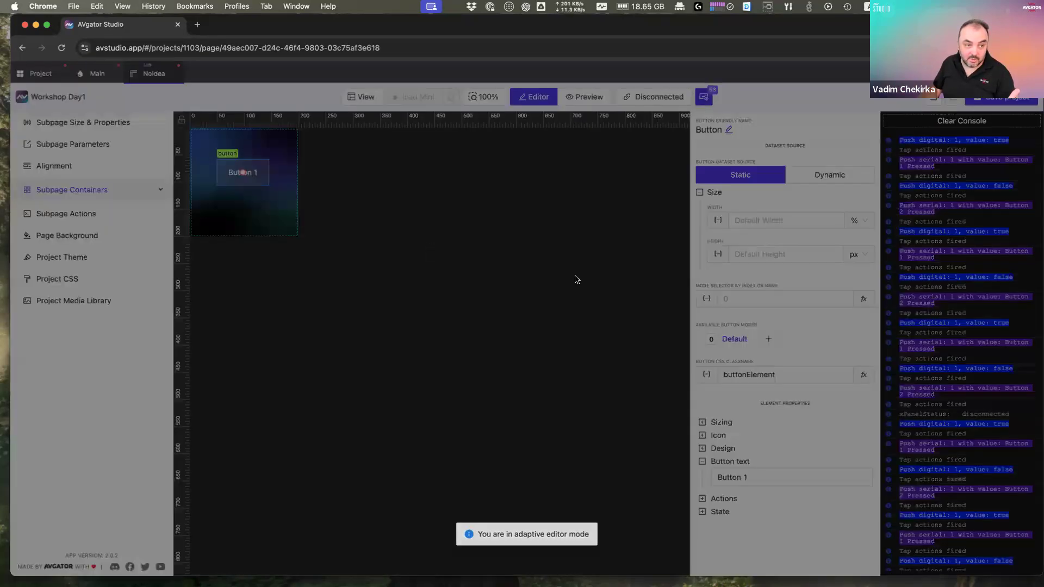
pyautogui.click(623, 219)
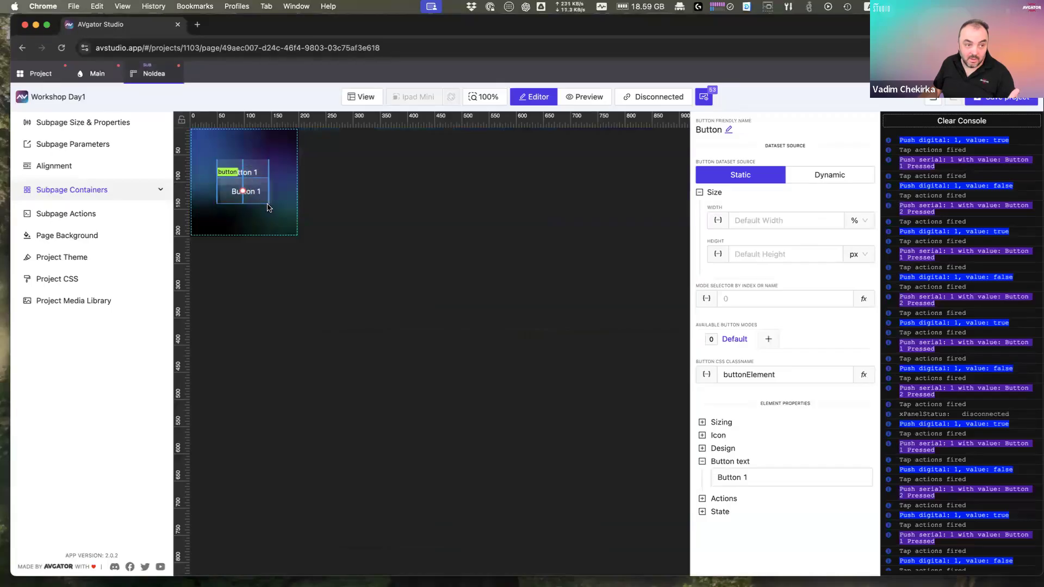
pyautogui.click(97, 74)
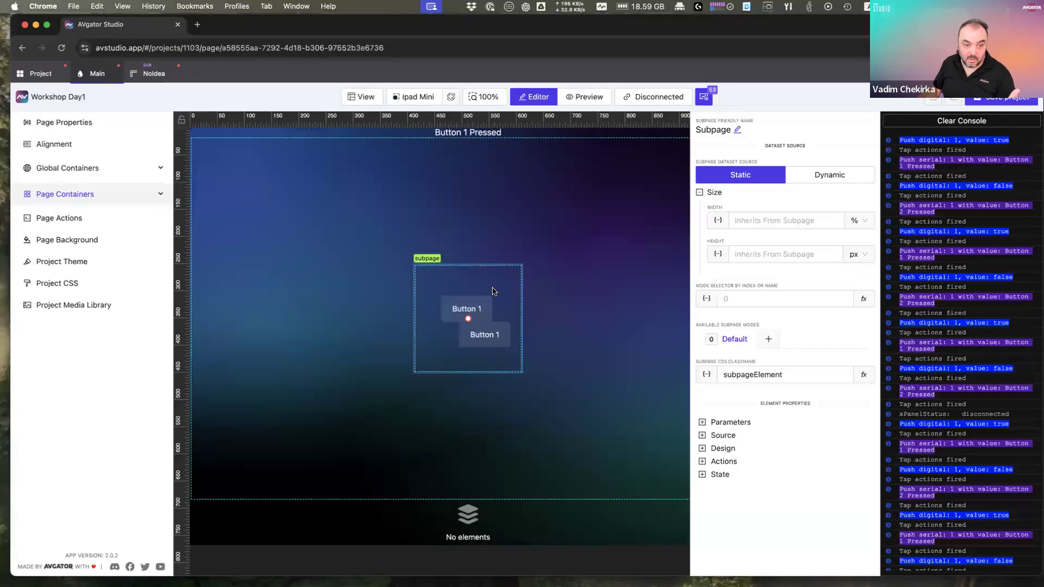
pyautogui.click(464, 285)
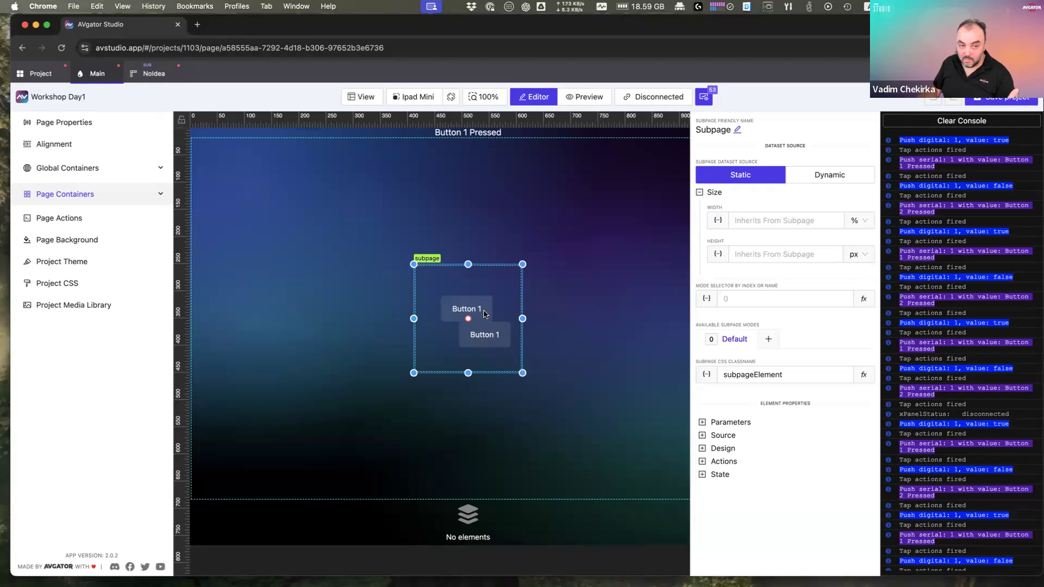
# Step: Add a SubPage element to Main, set As List, using the NoIdea subpage
pyautogui.rightClick(555, 283)
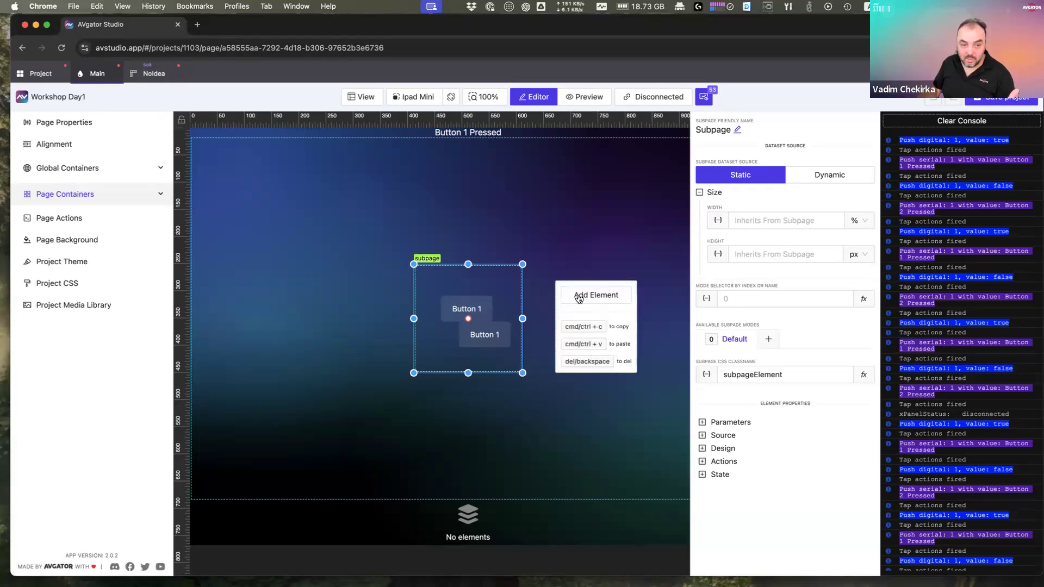
pyautogui.click(577, 296)
pyautogui.click(499, 197)
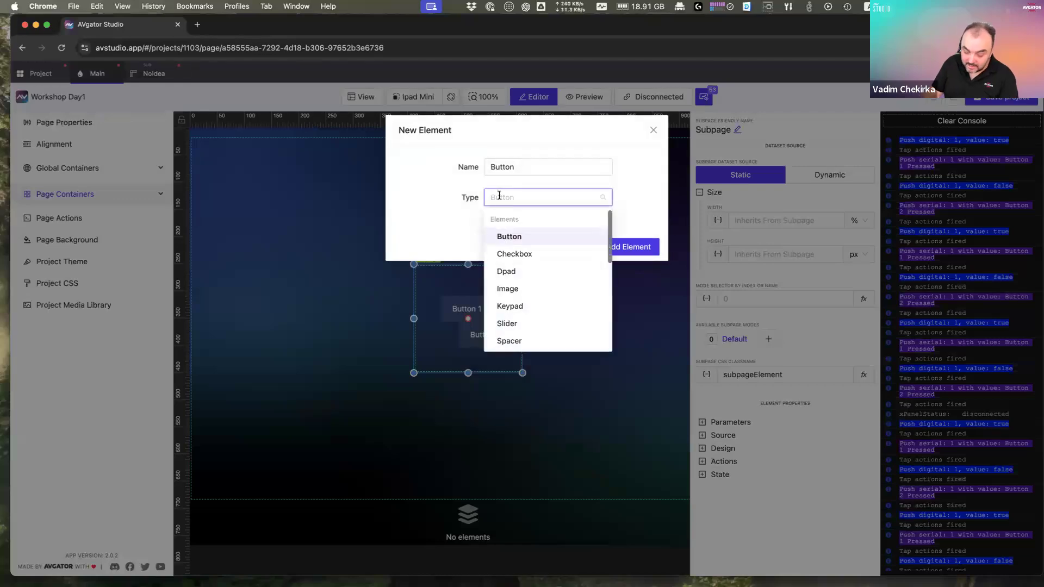
pyautogui.write('sub')
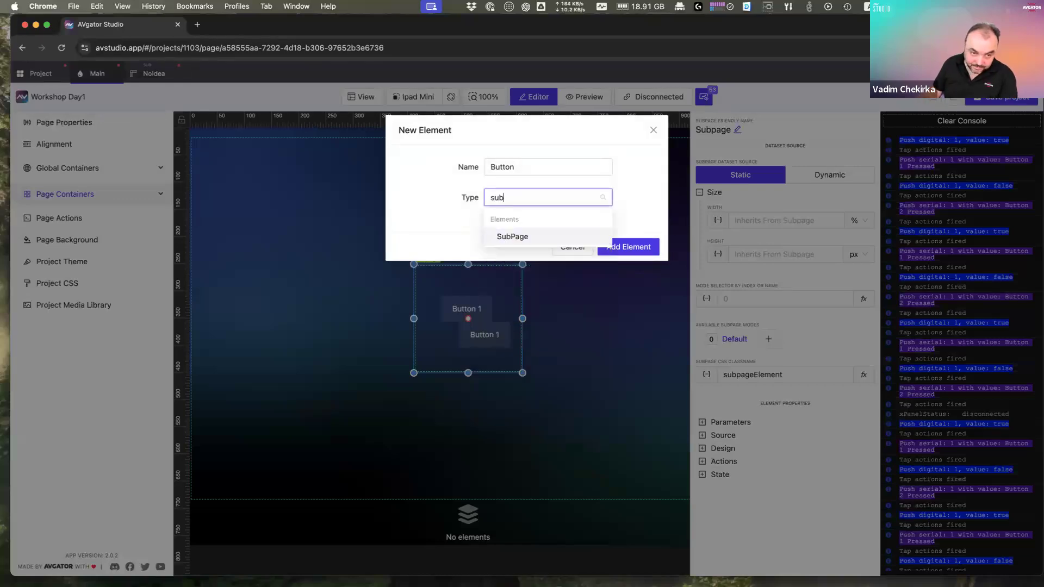
pyautogui.click(530, 236)
pyautogui.click(576, 260)
pyautogui.click(536, 228)
pyautogui.click(511, 248)
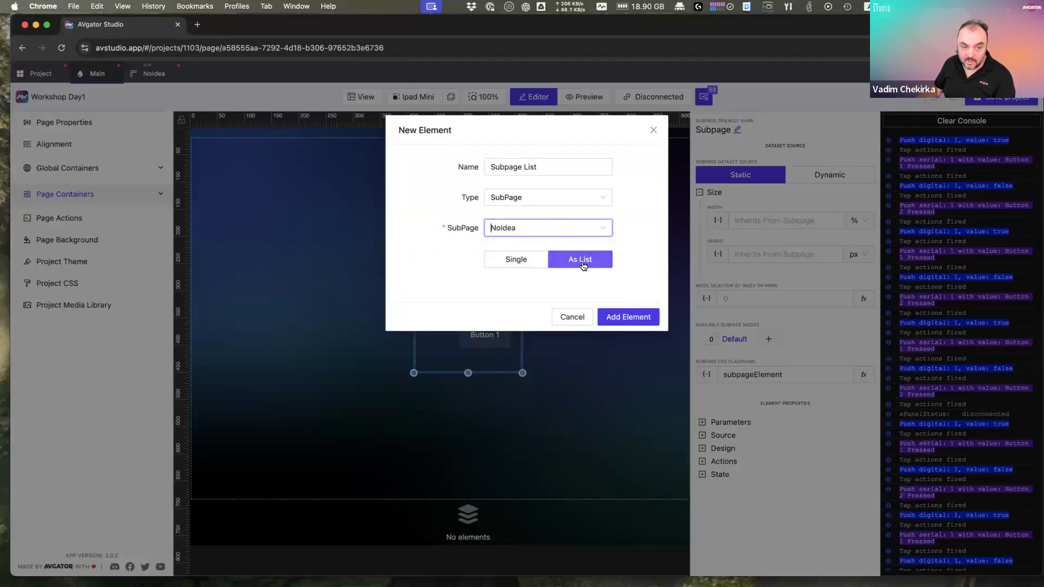
pyautogui.click(630, 317)
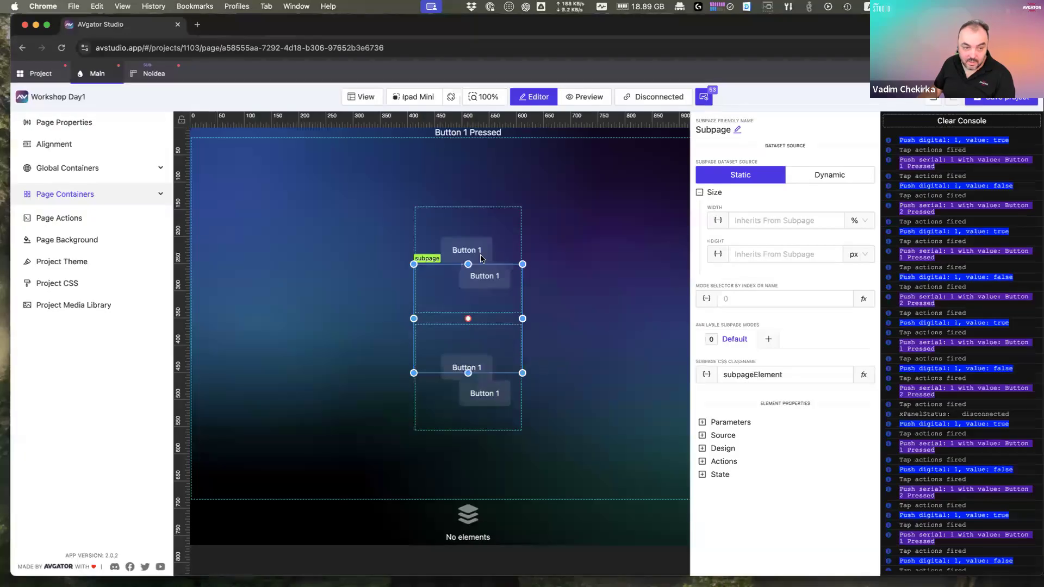
# Step: Select the new Subpage List element and check it holds 1 item
pyautogui.click(538, 353)
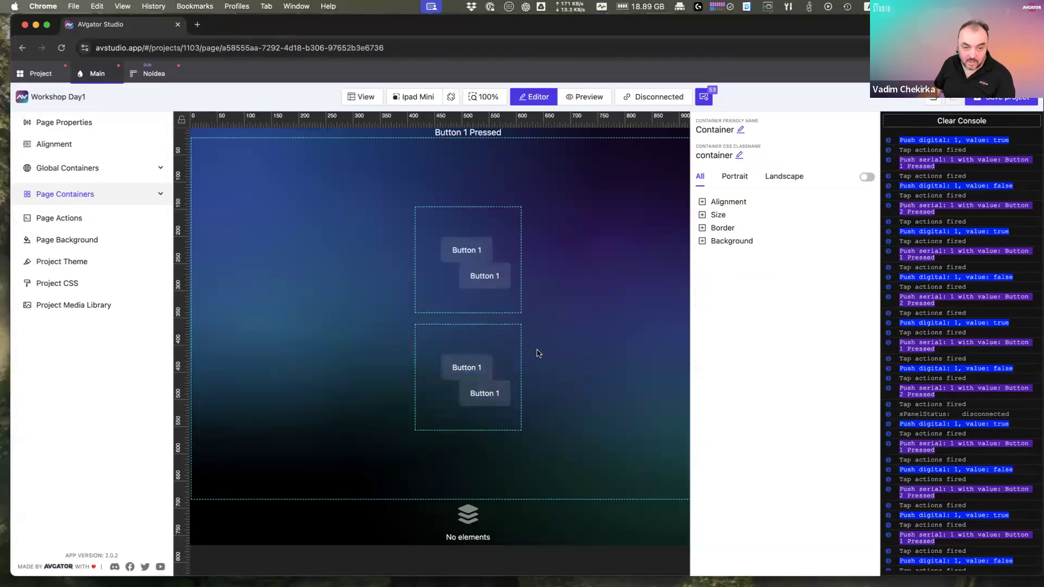
pyautogui.click(467, 365)
pyautogui.click(714, 431)
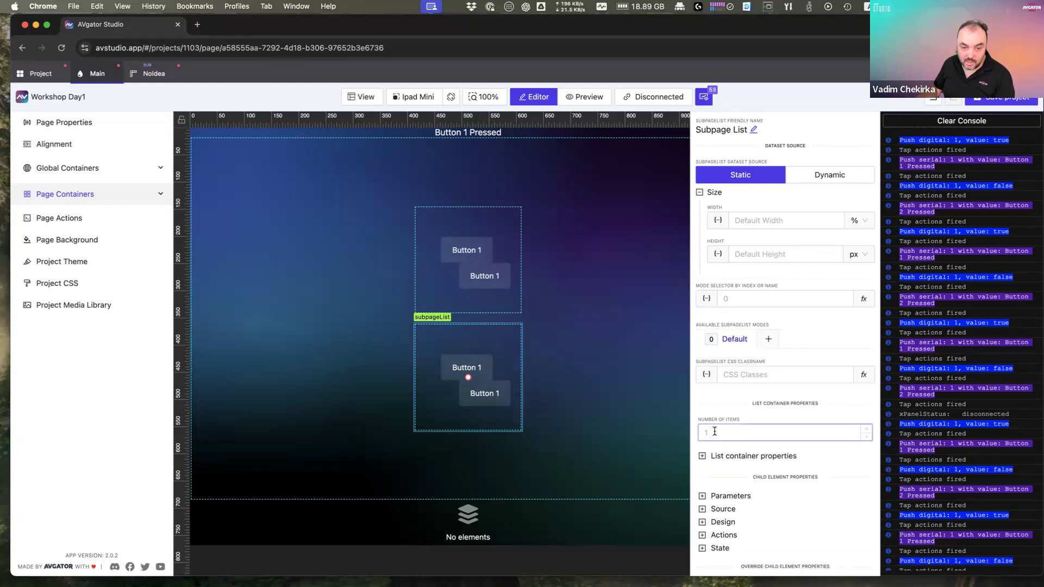
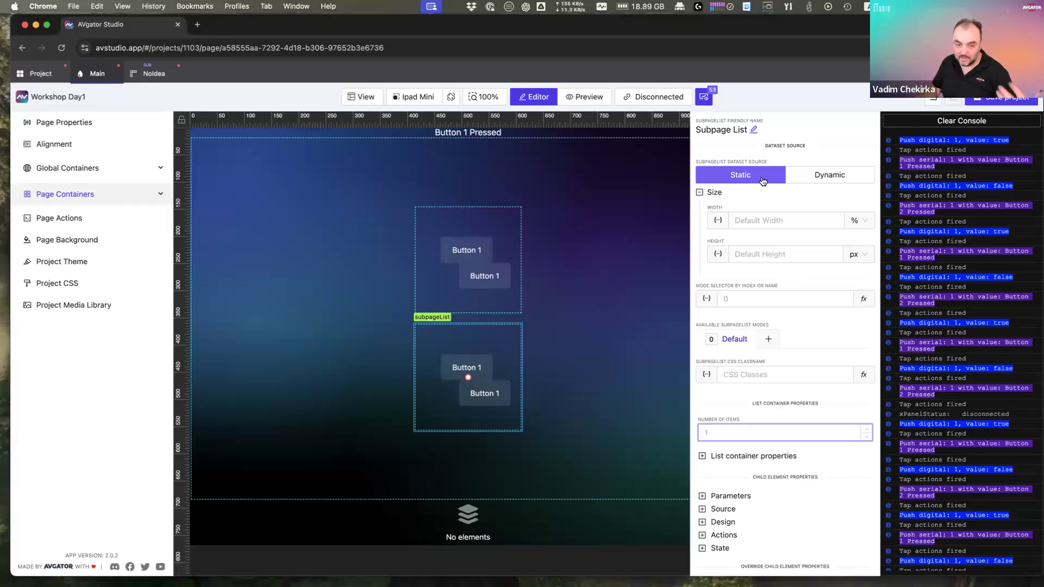
# Step: Set the Subpage List to 2 items and delete the standalone subpage above it
pyautogui.click(868, 430)
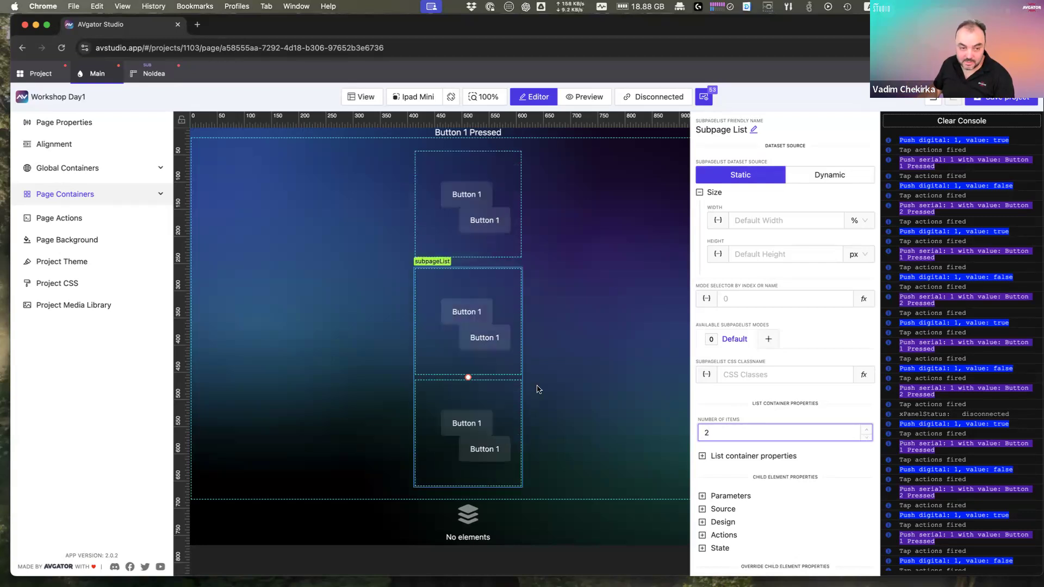
pyautogui.click(490, 221)
pyautogui.click(491, 220)
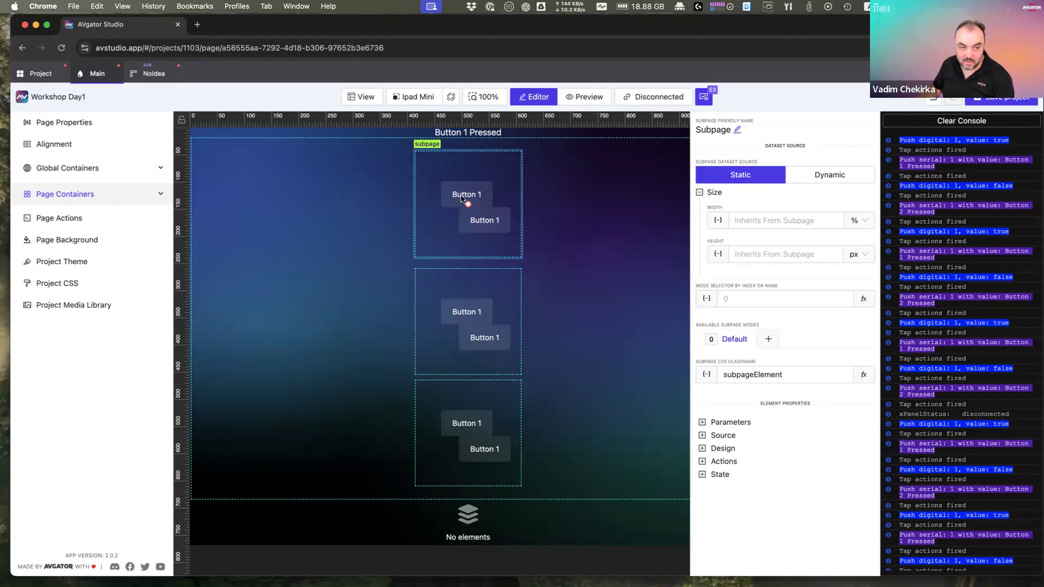
pyautogui.rightClick(478, 189)
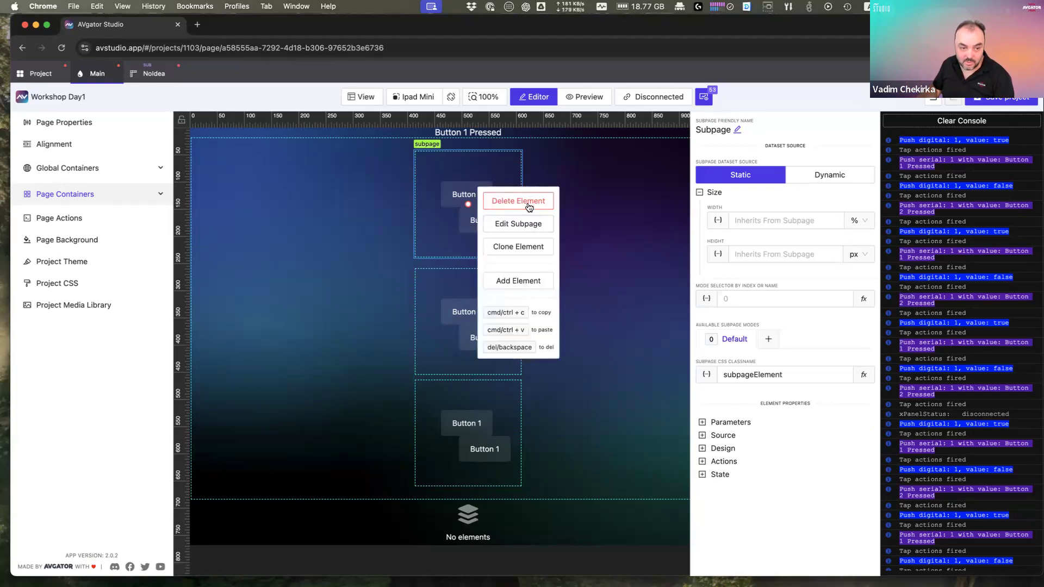
pyautogui.click(529, 207)
pyautogui.click(489, 319)
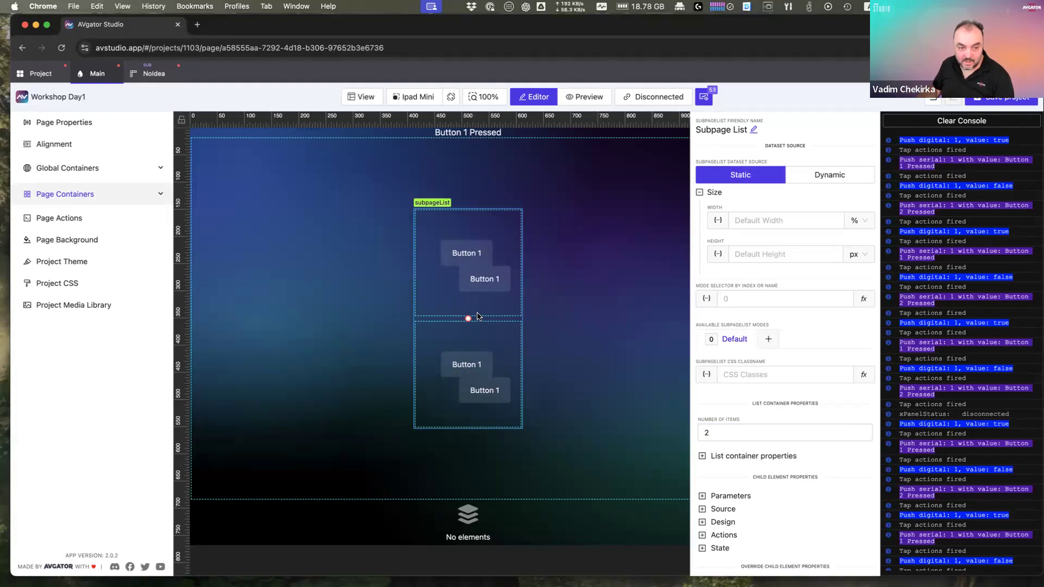
# Step: On the NoIdea subpage, shift the two Button 1 copies into new positions
pyautogui.click(154, 73)
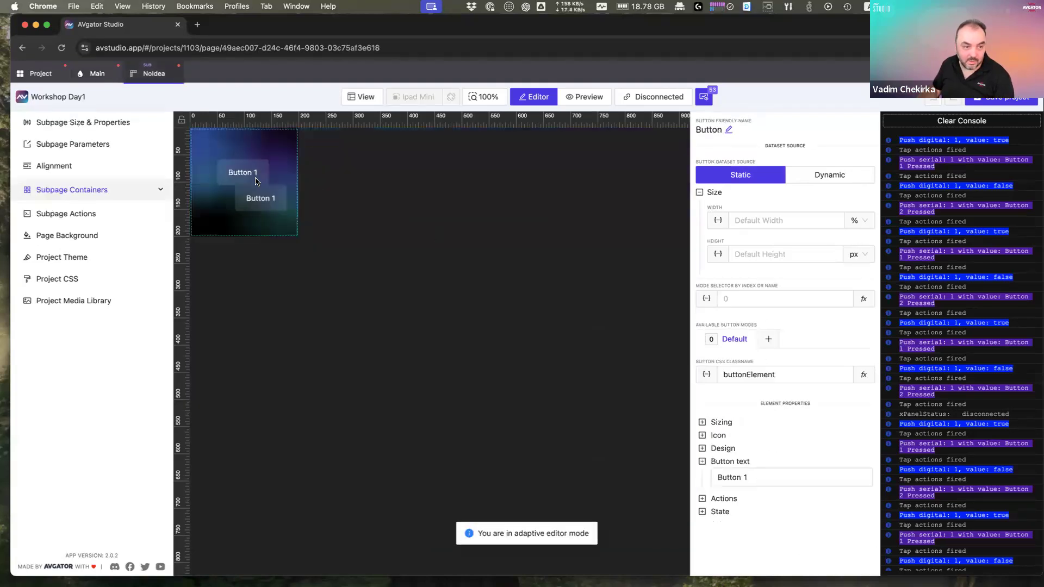
pyautogui.click(259, 170)
pyautogui.moveTo(259, 170); pyautogui.dragTo(277, 155)
pyautogui.moveTo(271, 199); pyautogui.dragTo(262, 207)
pyautogui.click(216, 186)
pyautogui.moveTo(265, 158); pyautogui.dragTo(275, 172)
# Step: Add a Text element to the subpage container and place it top-left
pyautogui.click(214, 146)
pyautogui.rightClick(215, 146)
pyautogui.click(235, 157)
pyautogui.click(537, 195)
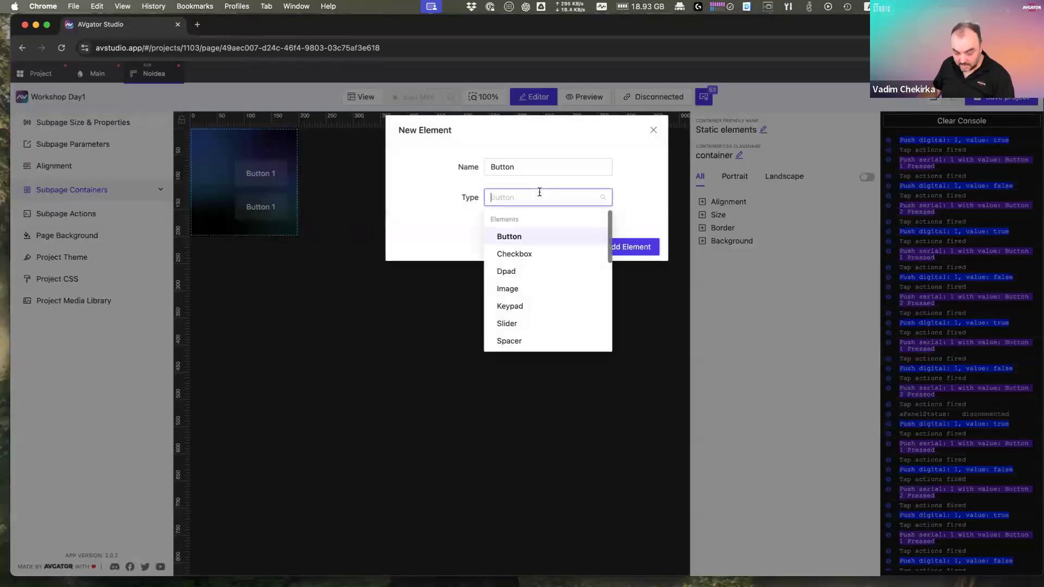
pyautogui.write('te')
pyautogui.click(530, 237)
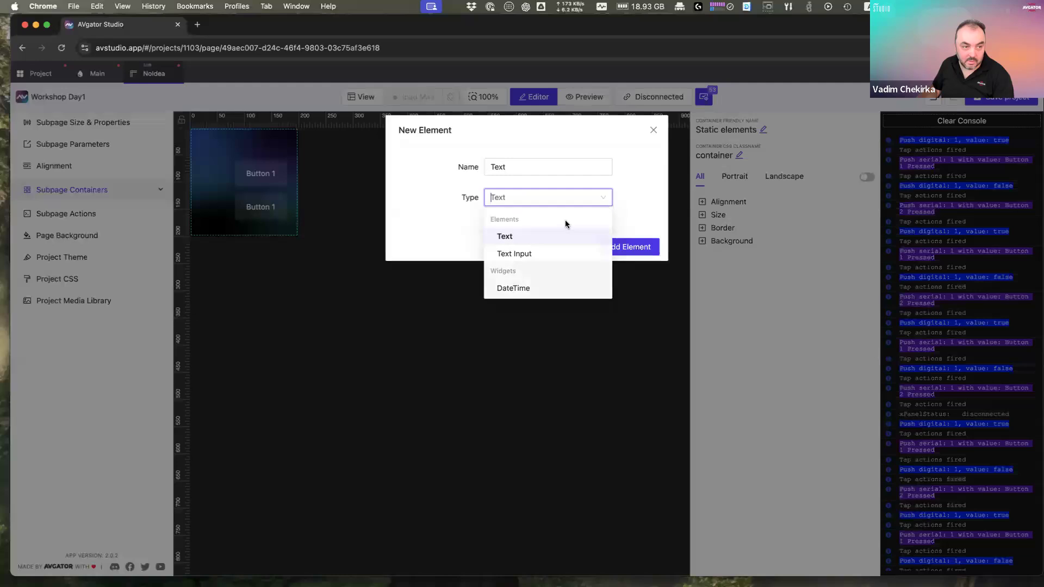
pyautogui.click(631, 246)
pyautogui.click(255, 148)
pyautogui.moveTo(249, 148); pyautogui.dragTo(234, 142)
# Step: Arrange and resize both Button 1 buttons side by side in a bottom row
pyautogui.click(276, 208)
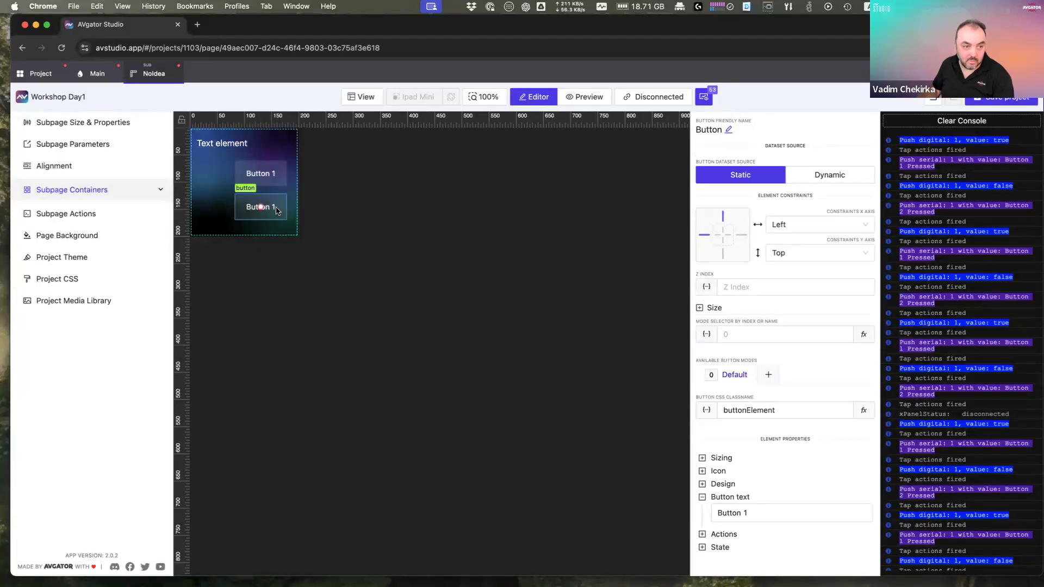
pyautogui.moveTo(276, 211); pyautogui.dragTo(238, 214)
pyautogui.moveTo(268, 177); pyautogui.dragTo(233, 210)
pyautogui.click(246, 212)
pyautogui.click(261, 211)
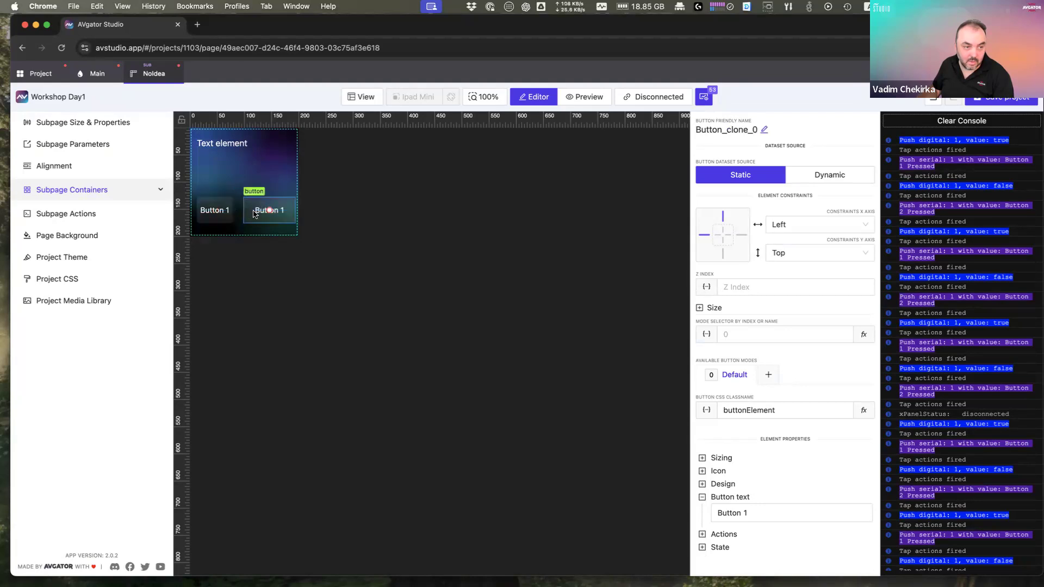
pyautogui.moveTo(244, 210); pyautogui.dragTo(249, 210)
pyautogui.click(279, 180)
pyautogui.click(282, 202)
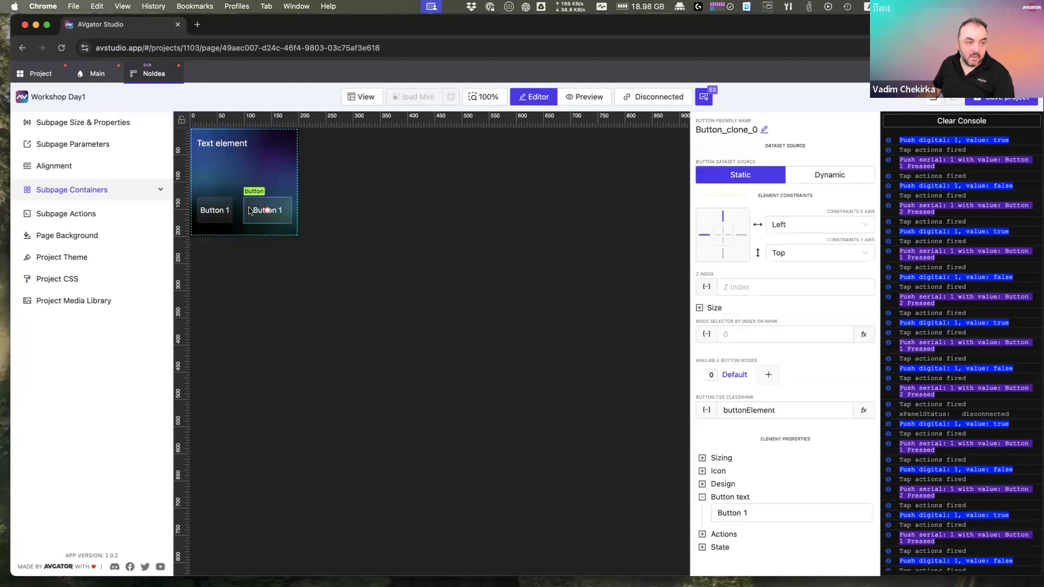
pyautogui.click(276, 211)
pyautogui.moveTo(278, 210); pyautogui.dragTo(276, 210)
pyautogui.moveTo(232, 174); pyautogui.dragTo(280, 209)
pyautogui.click(251, 183)
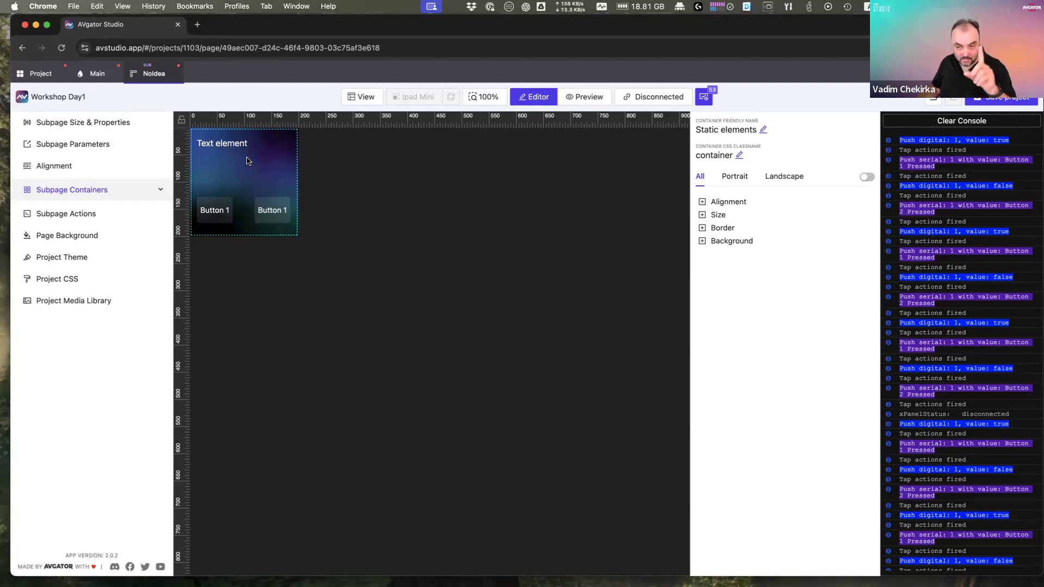
# Step: Change the left button's label from Button 1 to On
pyautogui.click(230, 211)
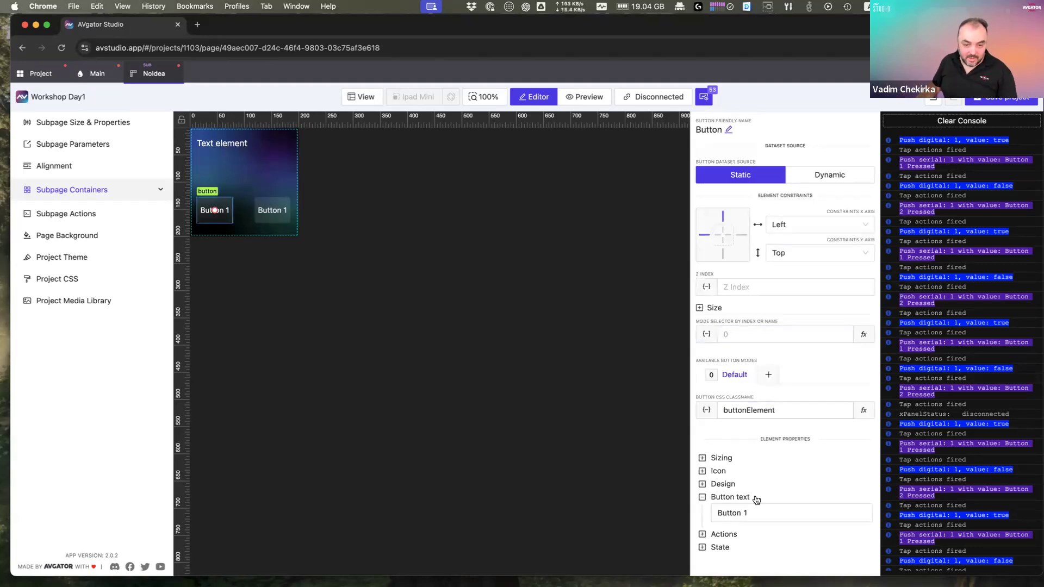
pyautogui.click(762, 514)
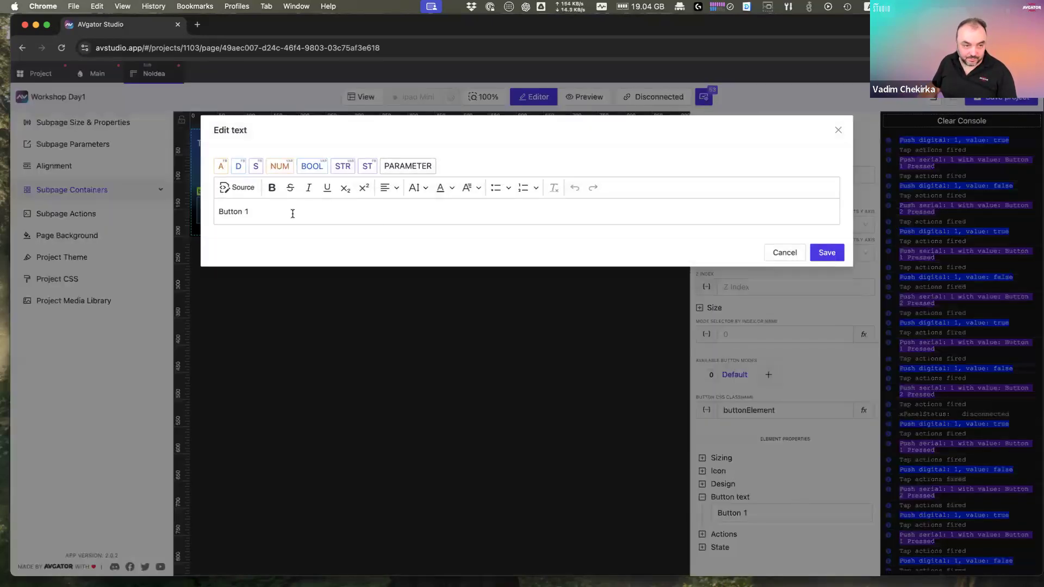
pyautogui.moveTo(321, 215); pyautogui.dragTo(103, 199)
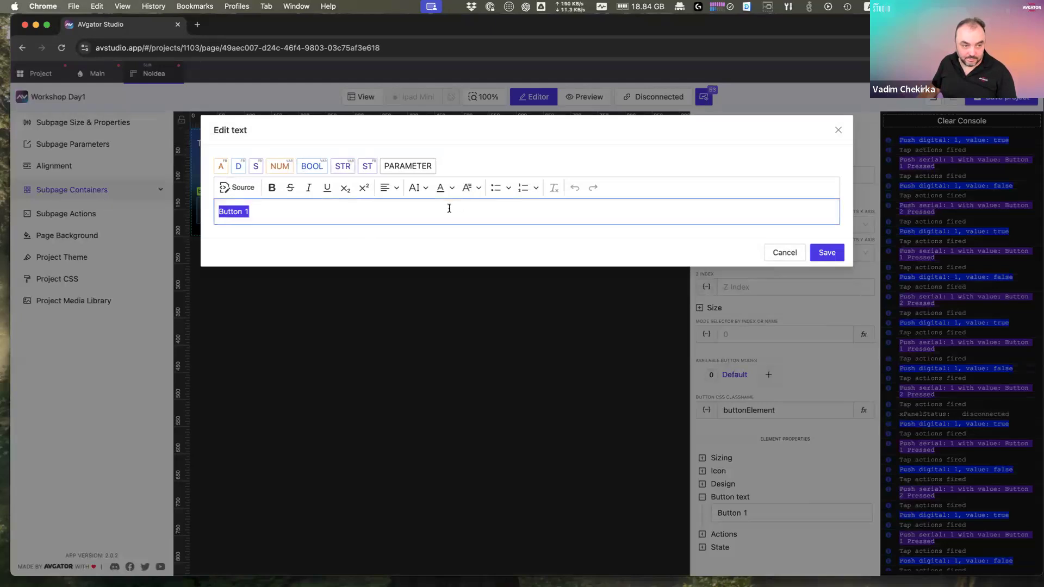
pyautogui.press('BackSpace')
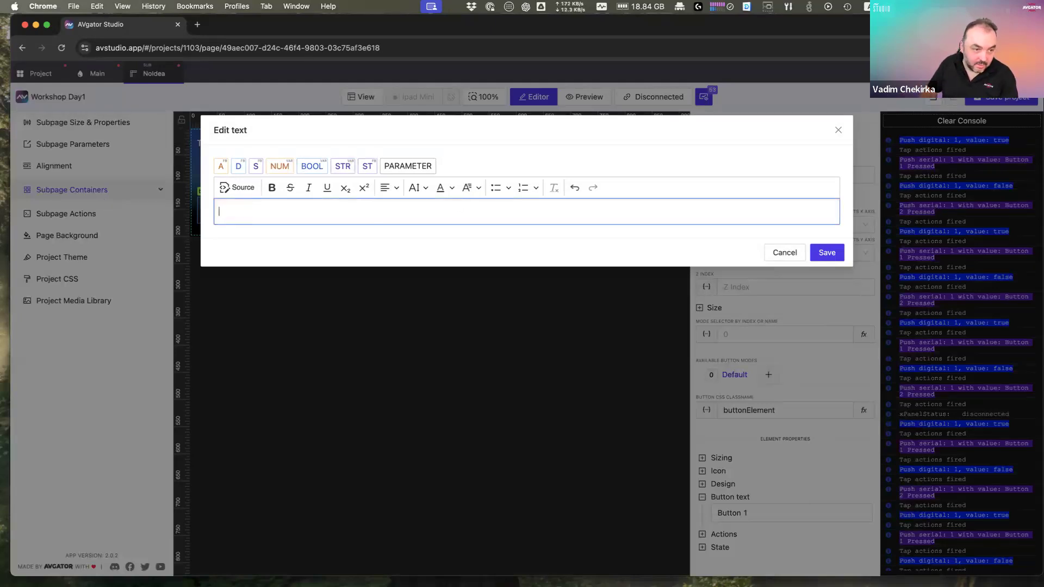
pyautogui.click(840, 252)
# Step: Change the right button's label to Off
pyautogui.click(737, 514)
pyautogui.moveTo(306, 216); pyautogui.dragTo(131, 192)
pyautogui.write('Off')
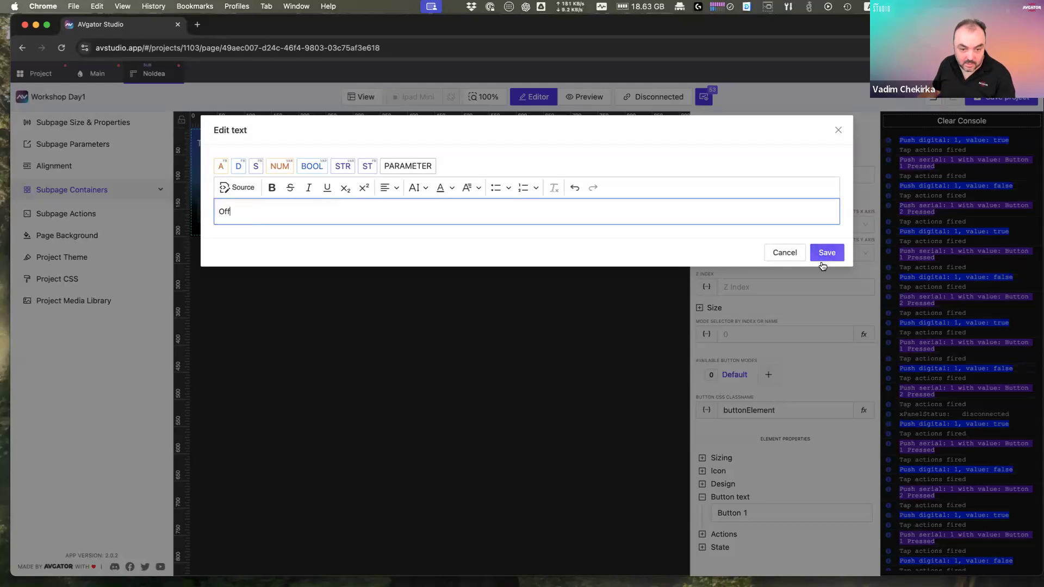
pyautogui.click(823, 264)
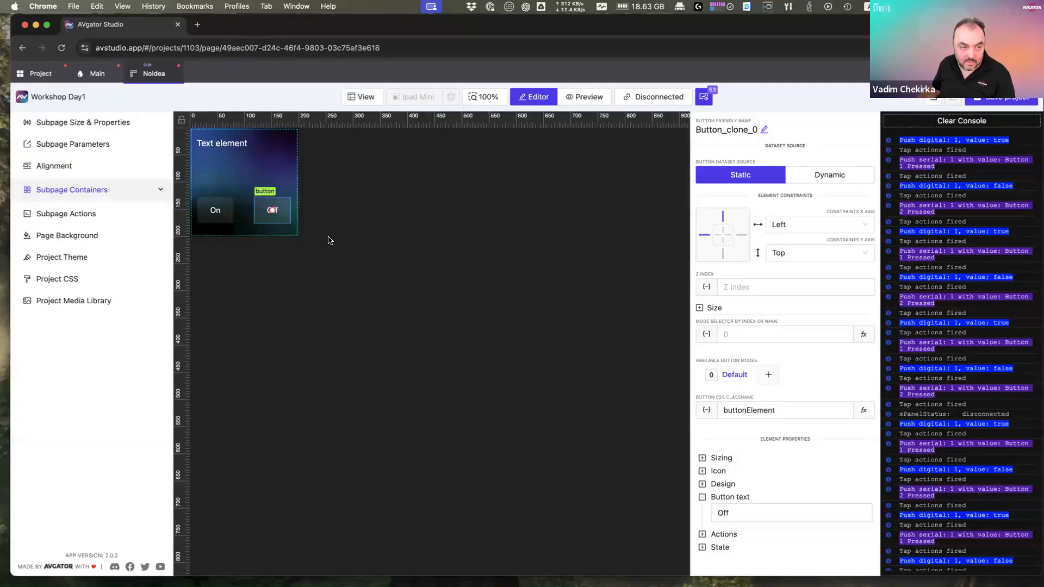
# Step: Review the On, Off and Text elements, then return to the Main page
pyautogui.click(216, 210)
pyautogui.click(270, 214)
pyautogui.click(222, 143)
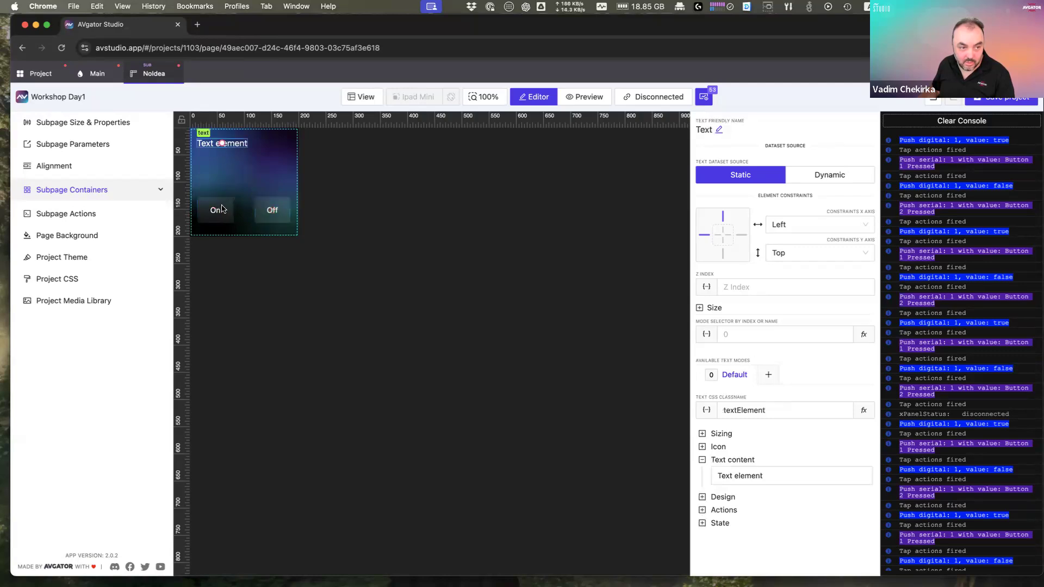
pyautogui.click(215, 210)
pyautogui.click(85, 74)
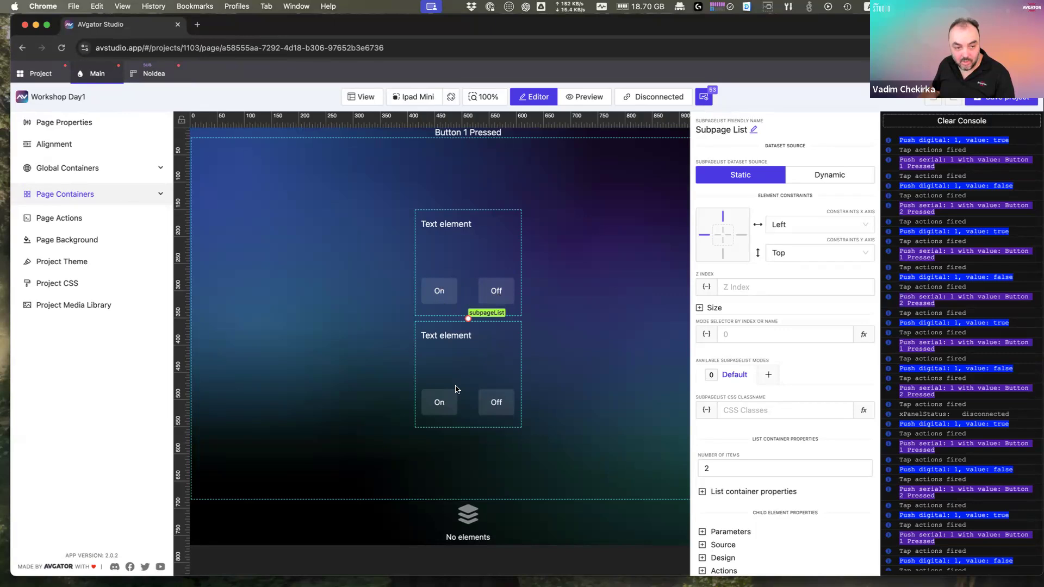
# Step: On the NoIdea subpage, clear the Text element's placeholder wording
pyautogui.click(154, 74)
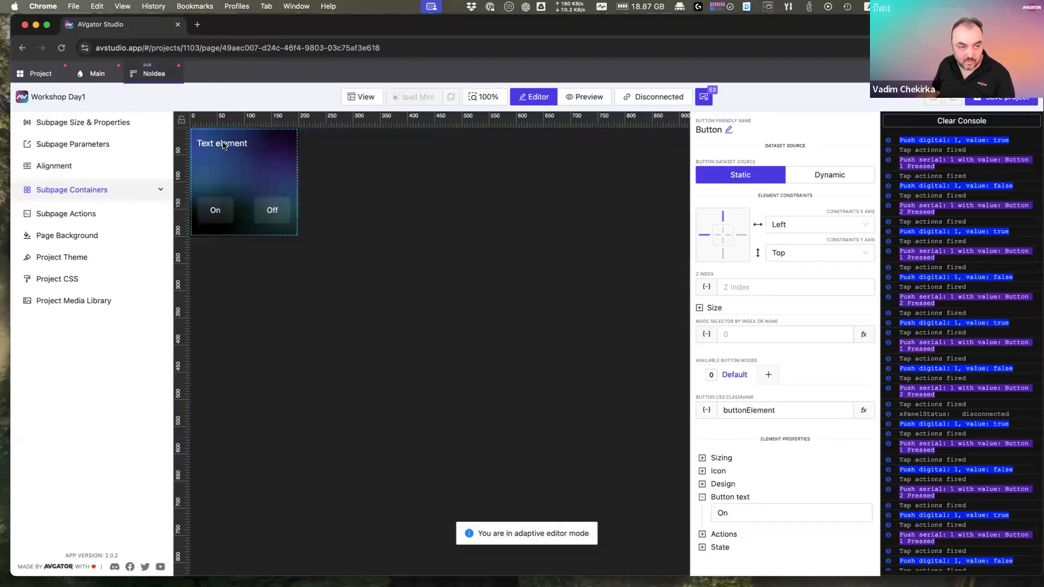
pyautogui.click(223, 144)
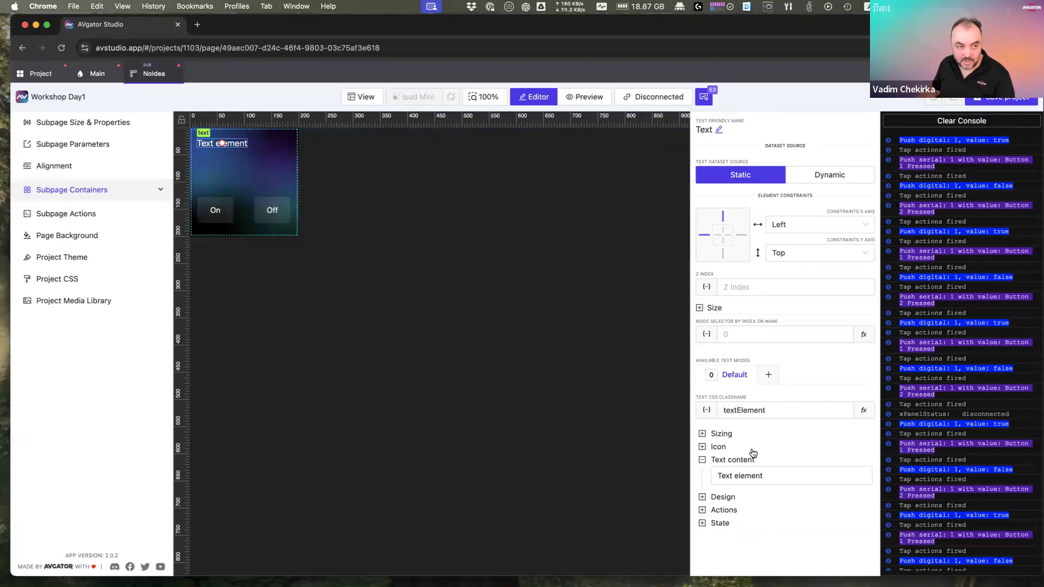
pyautogui.click(771, 475)
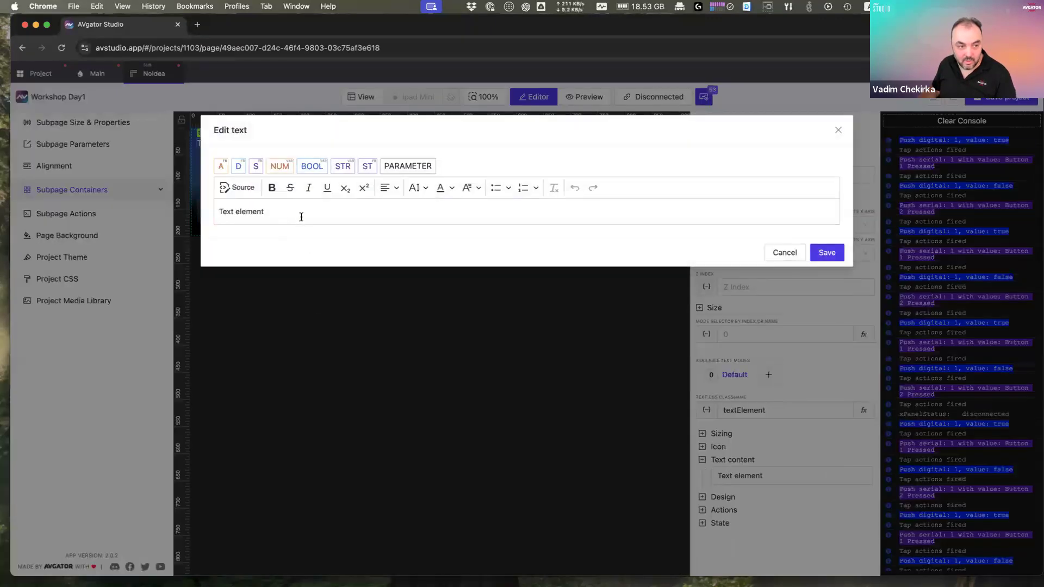
pyautogui.moveTo(302, 216); pyautogui.dragTo(161, 198)
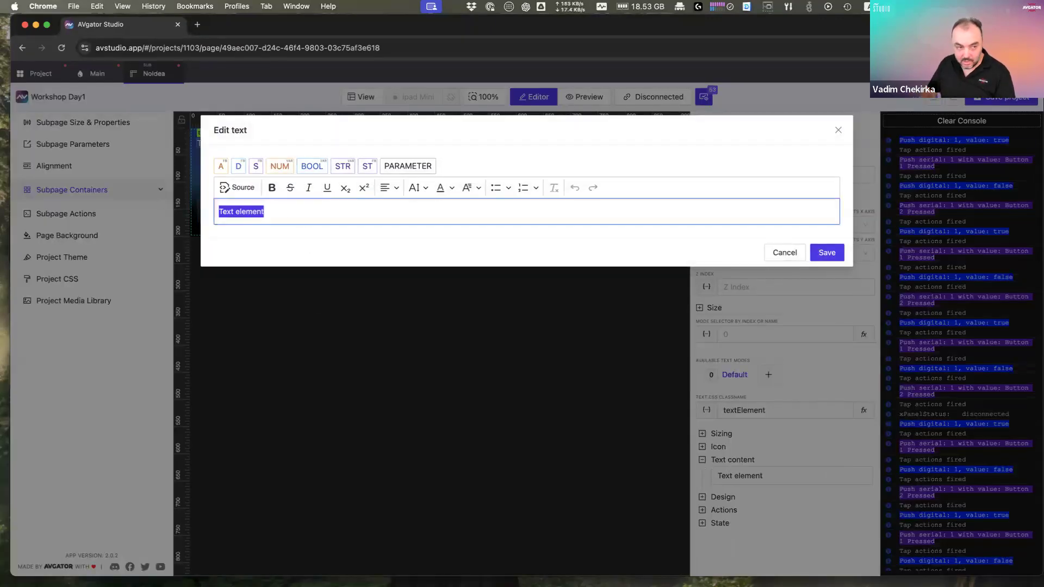
pyautogui.press('BackSpace')
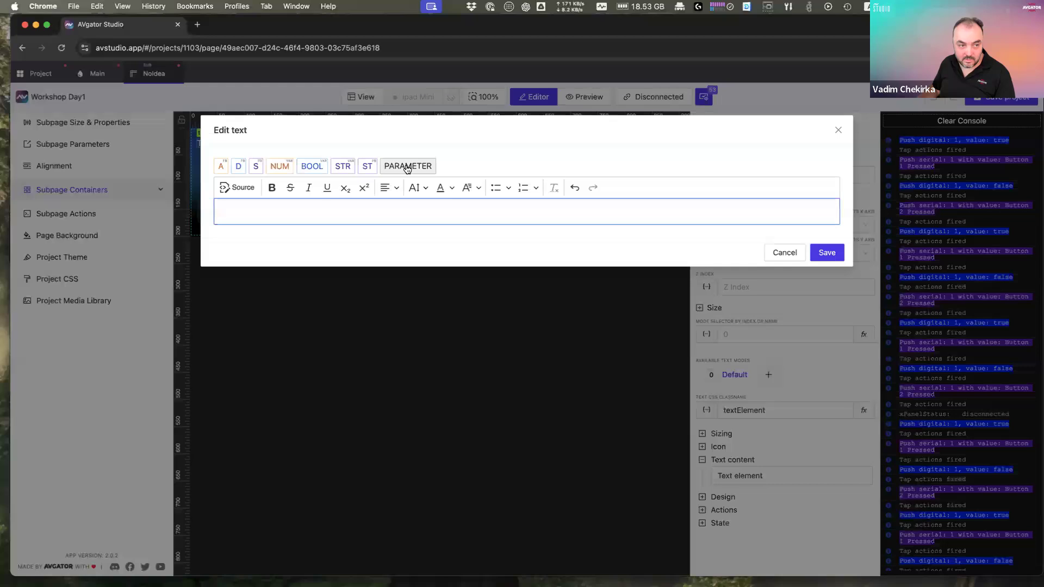
# Step: Insert String parameter textParameterInsert with default Default into the text, then return to Main
pyautogui.click(407, 166)
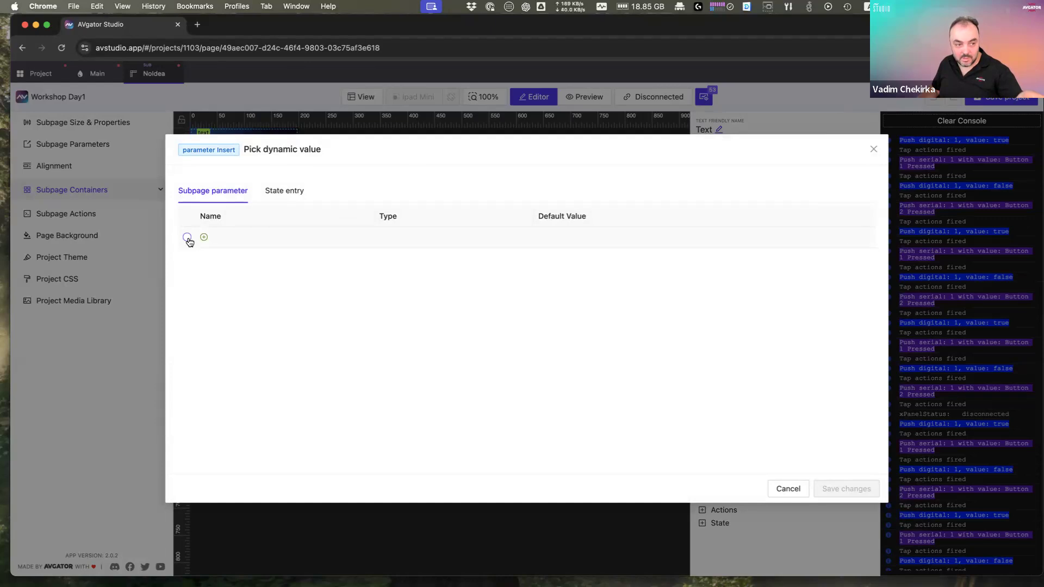
pyautogui.click(187, 237)
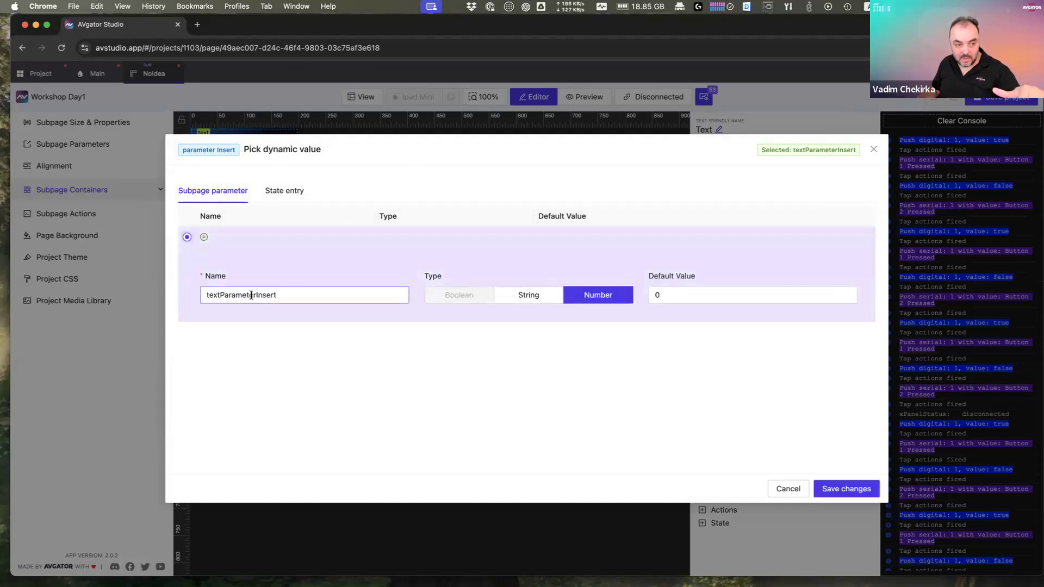
pyautogui.click(528, 296)
pyautogui.doubleClick(704, 296)
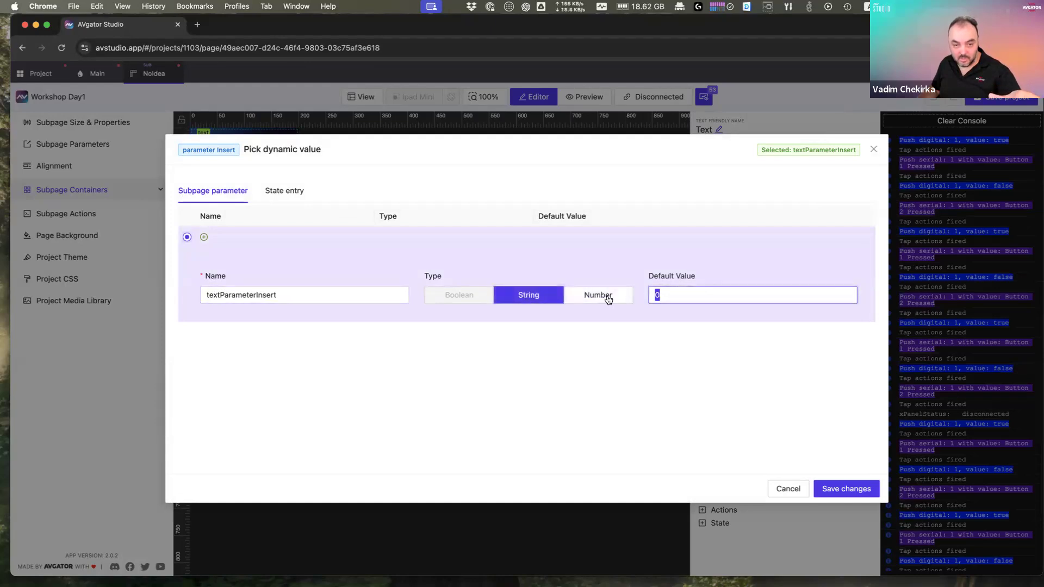
pyautogui.write('De')
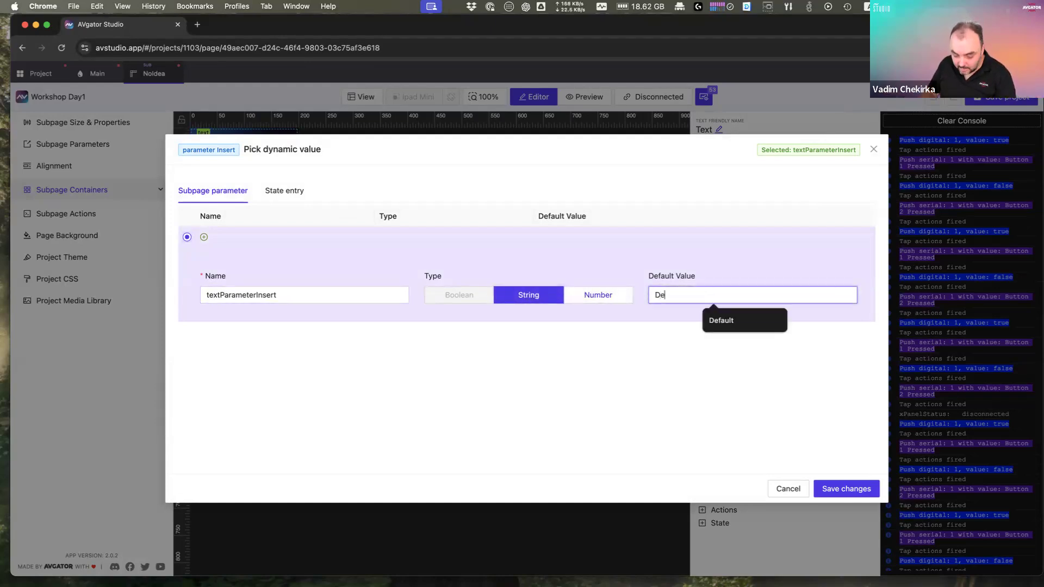
pyautogui.write('fault')
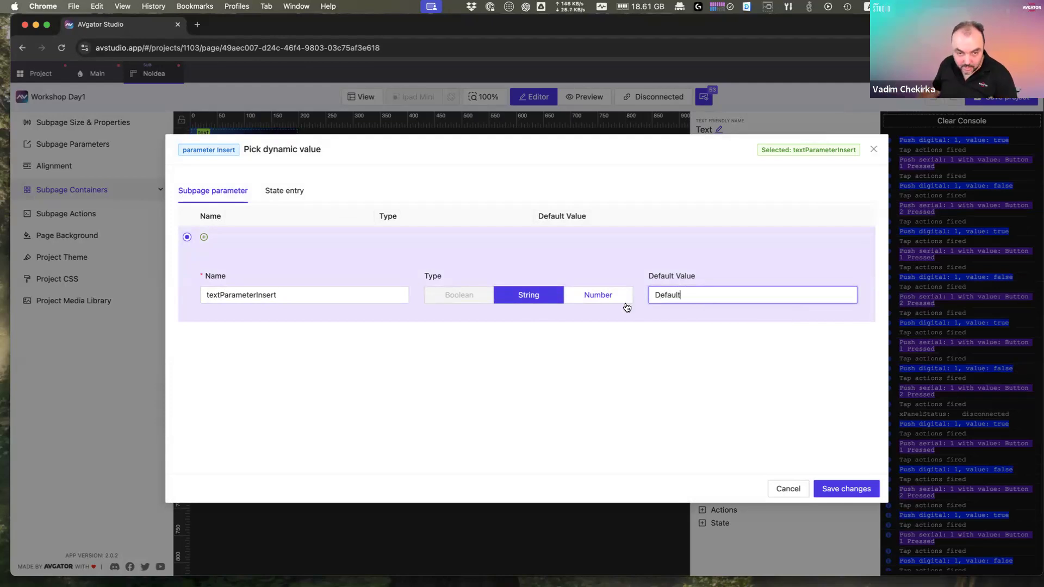
pyautogui.click(833, 489)
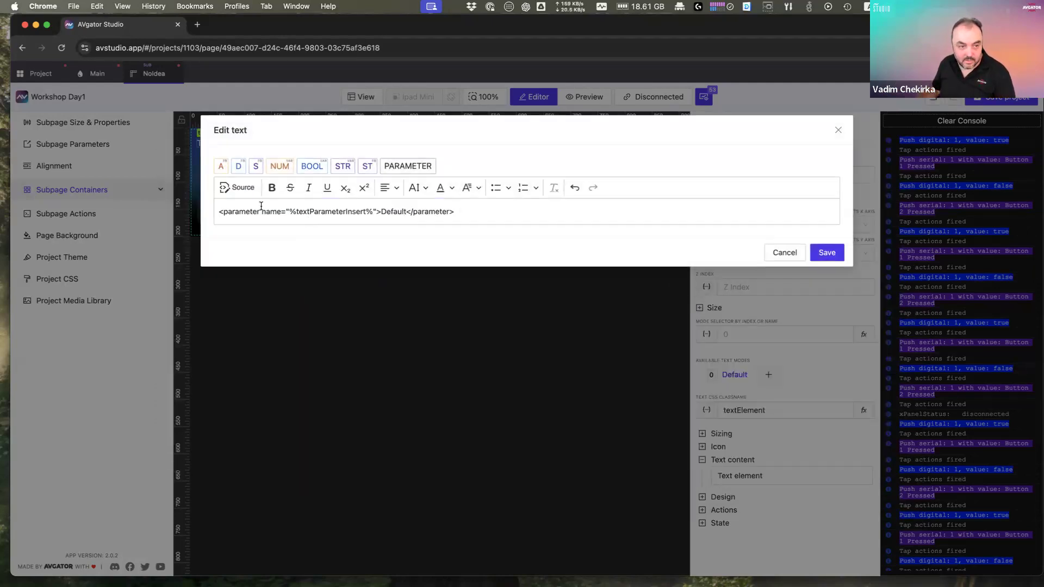
pyautogui.click(840, 258)
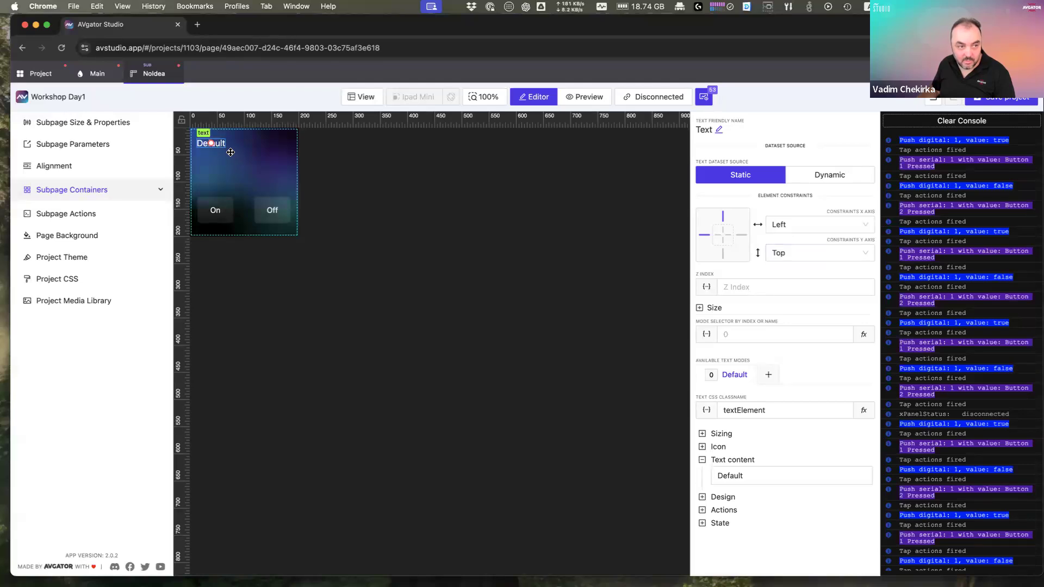
pyautogui.click(90, 75)
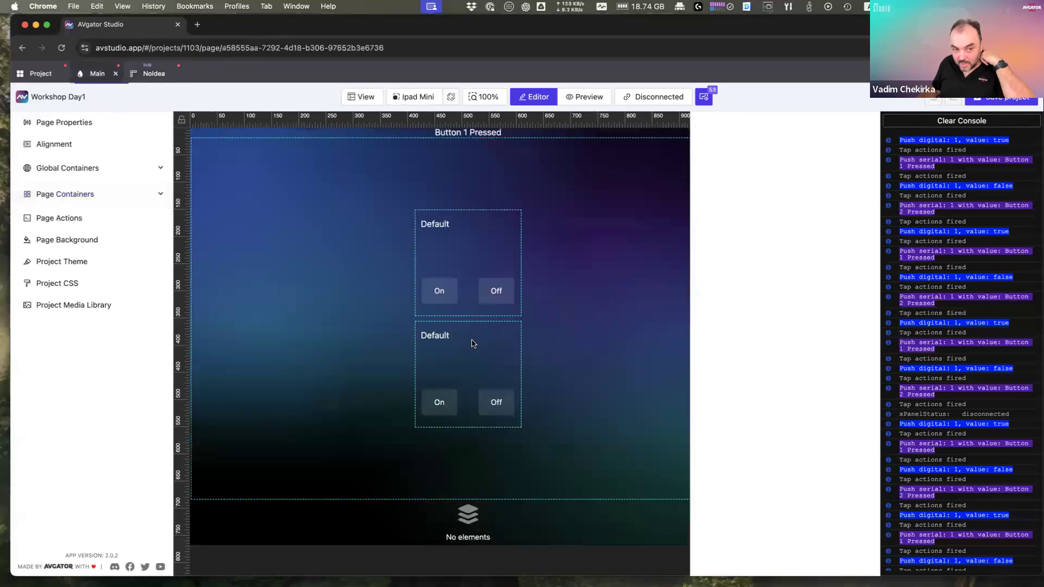
# Step: Select the subpage list and override item 1's textParameterInsert to Room 1
pyautogui.click(451, 237)
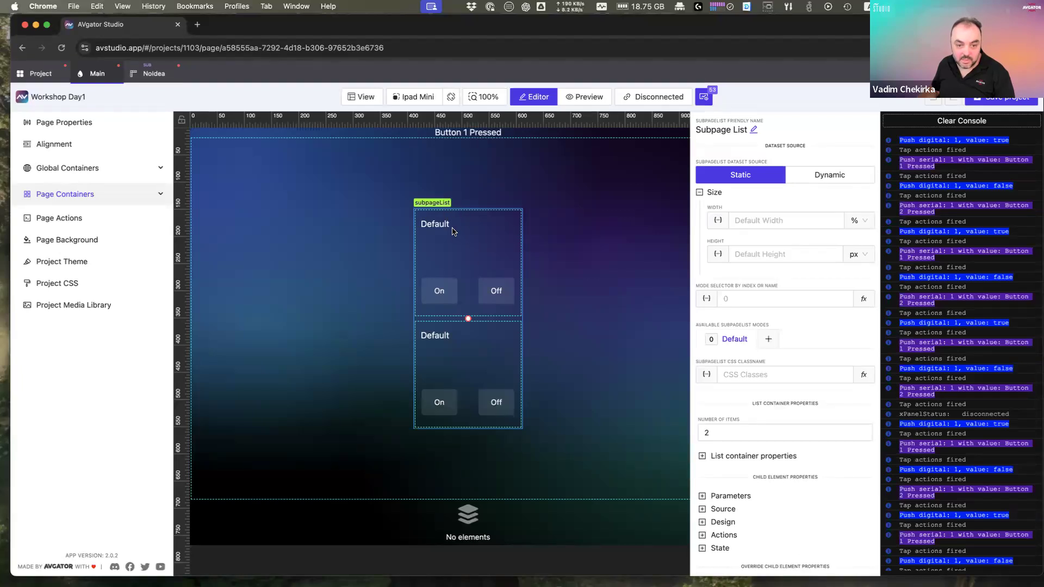
pyautogui.scroll(-1, 736, 461)
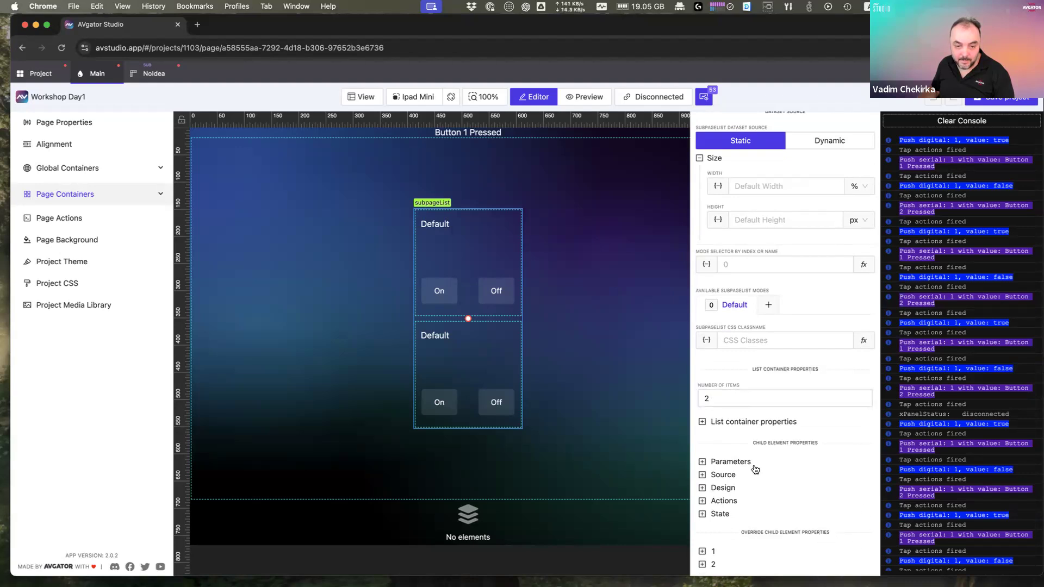
pyautogui.click(732, 427)
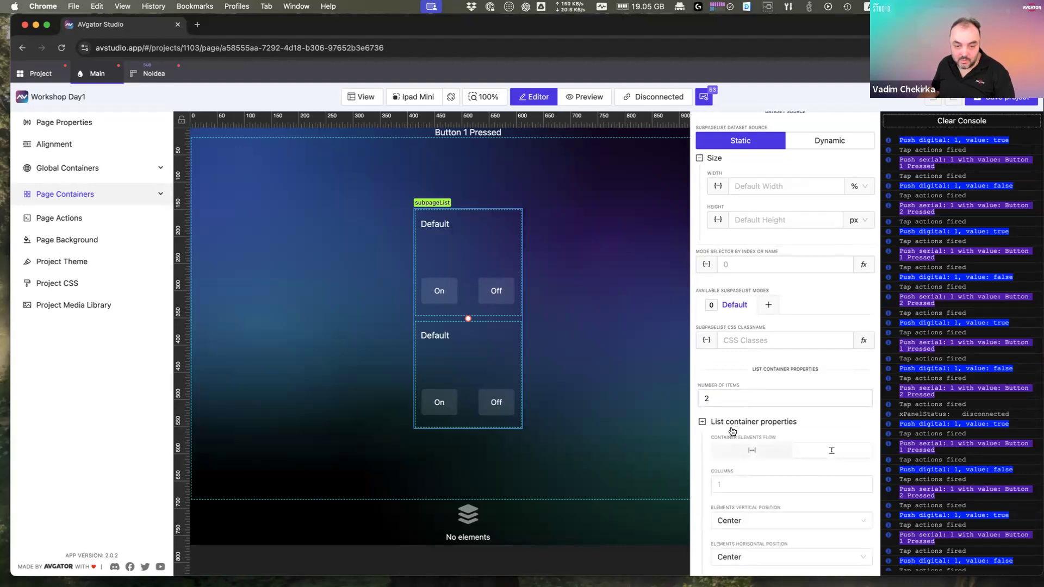
pyautogui.scroll(-4, 732, 430)
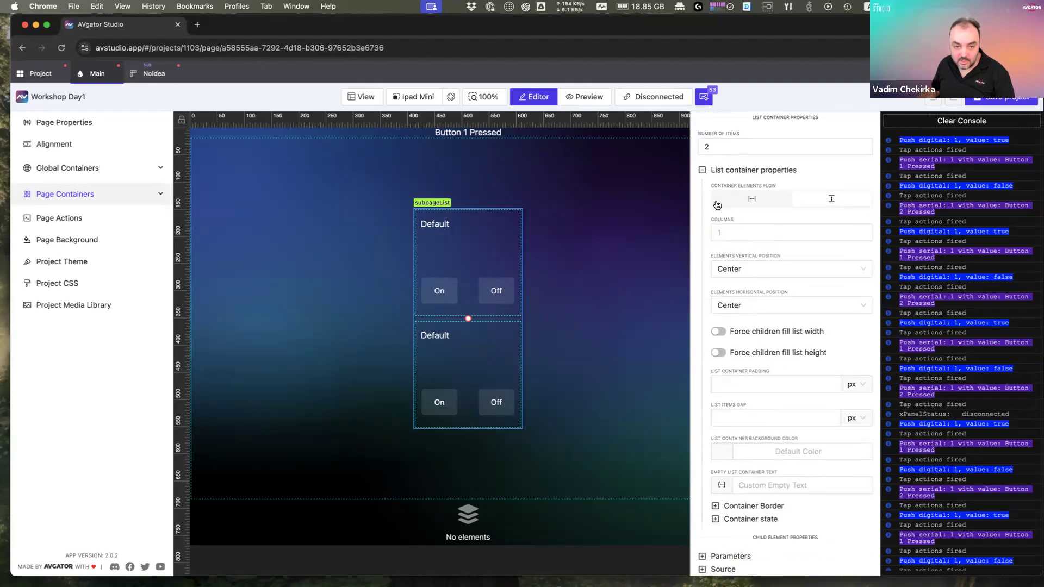
pyautogui.click(716, 171)
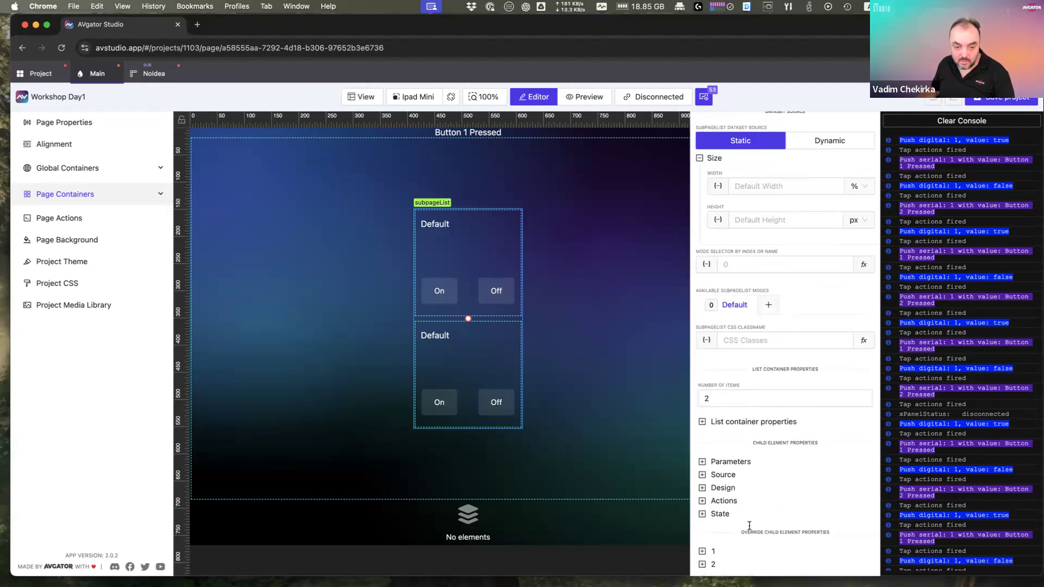
pyautogui.click(715, 552)
pyautogui.scroll(-2, 716, 554)
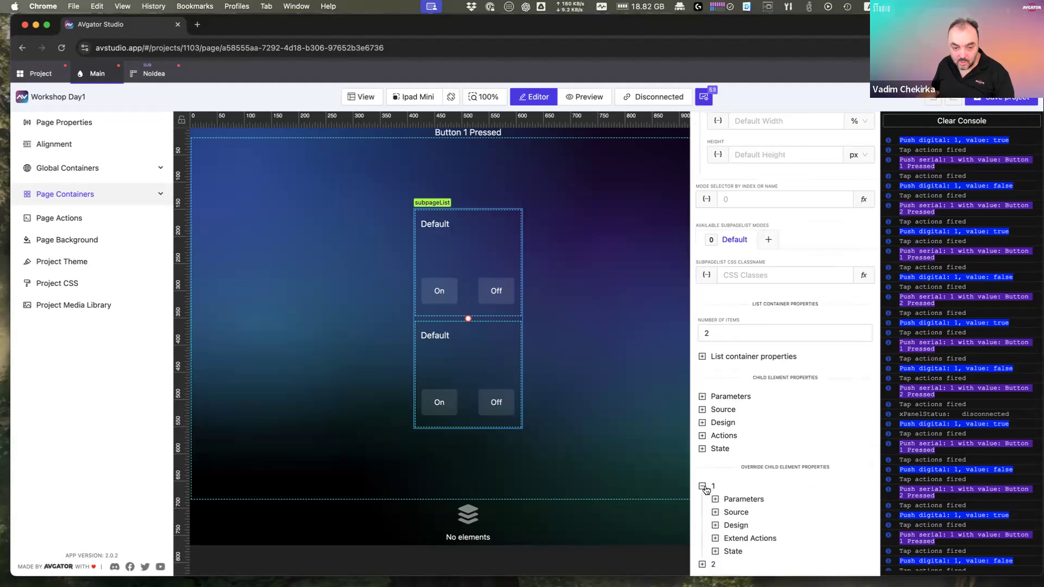
pyautogui.click(729, 500)
pyautogui.scroll(-1, 761, 511)
pyautogui.click(836, 488)
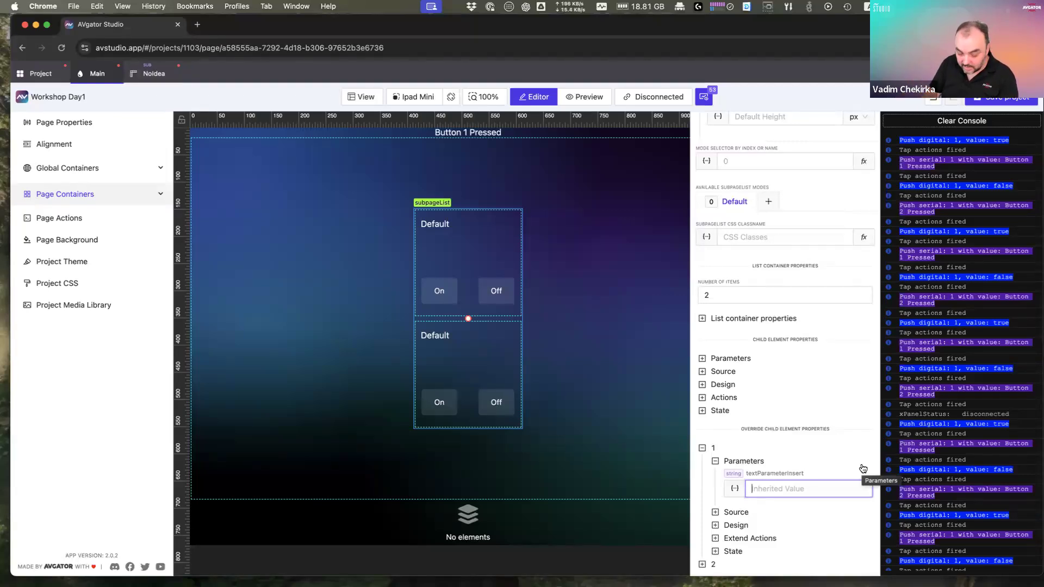
pyautogui.write('Room 1')
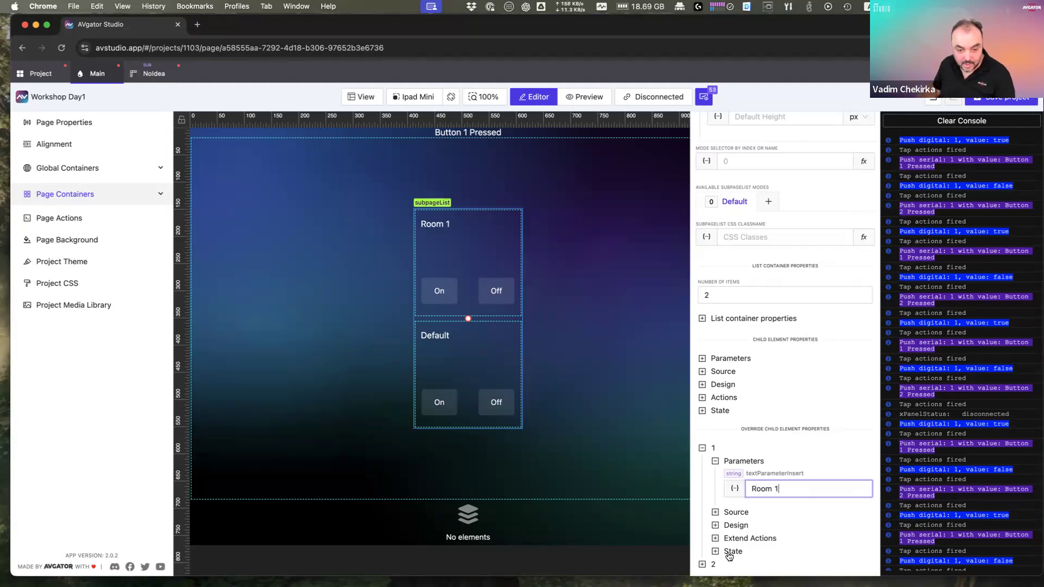
# Step: Override item 2's textParameterInsert to Room 2
pyautogui.click(703, 564)
pyautogui.scroll(-2, 729, 544)
pyautogui.click(735, 517)
pyautogui.click(782, 540)
pyautogui.write('Room 2')
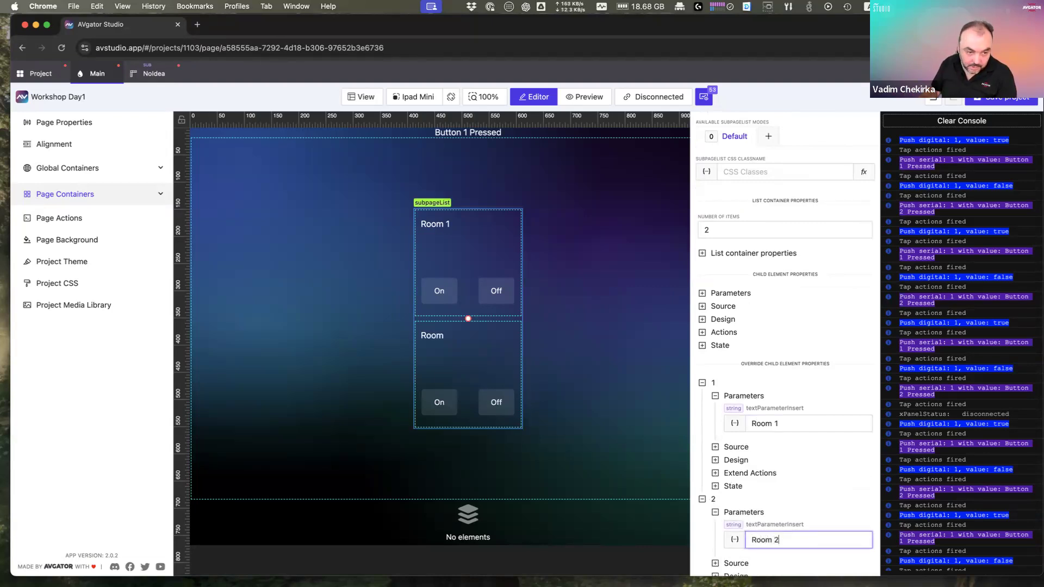
pyautogui.click(515, 257)
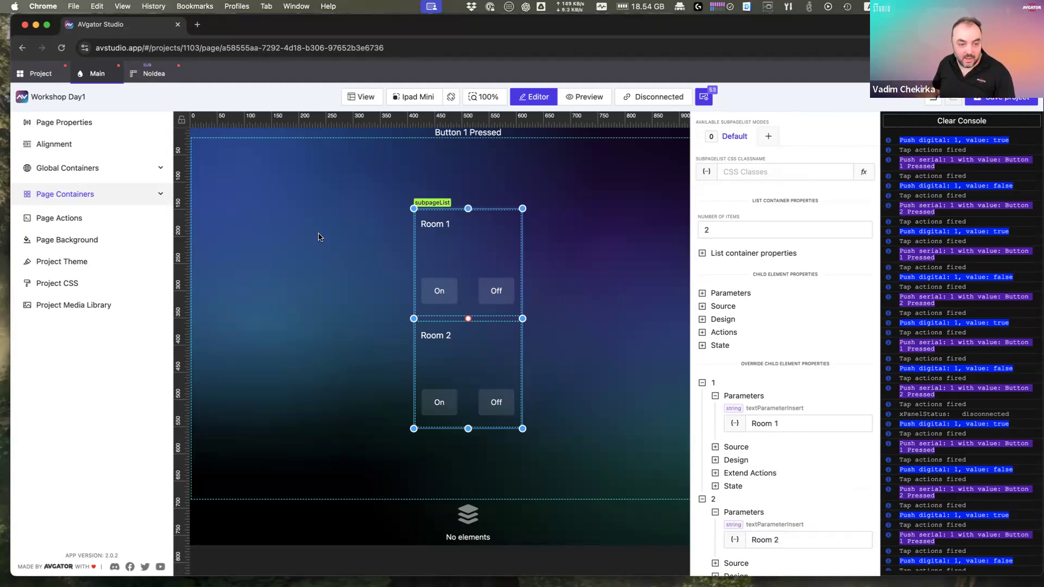
# Step: Preview the Main page with a cleared console and test Room 1's On and Off buttons
pyautogui.click(151, 81)
pyautogui.click(216, 211)
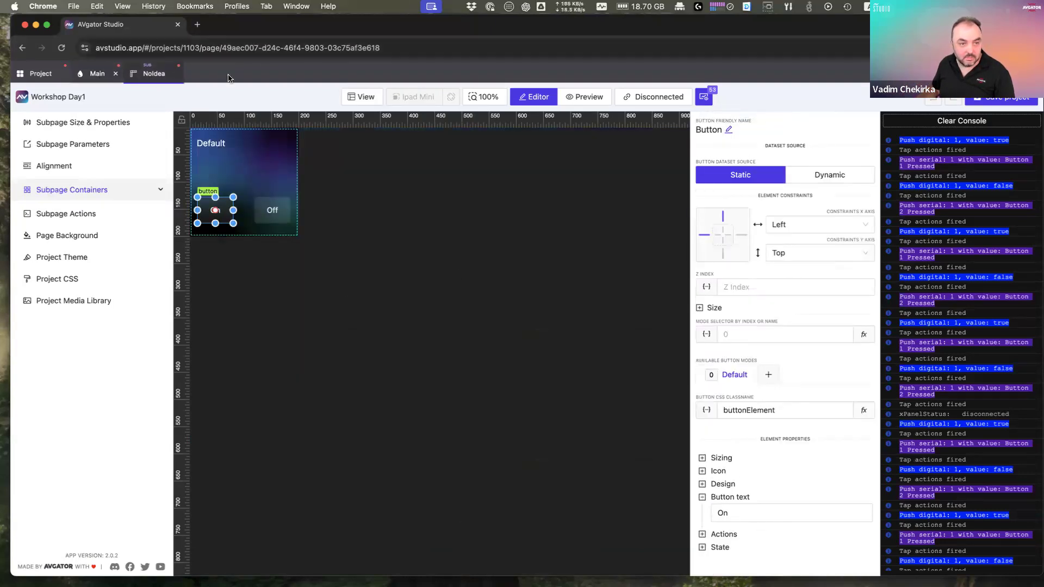
pyautogui.click(99, 74)
pyautogui.click(591, 100)
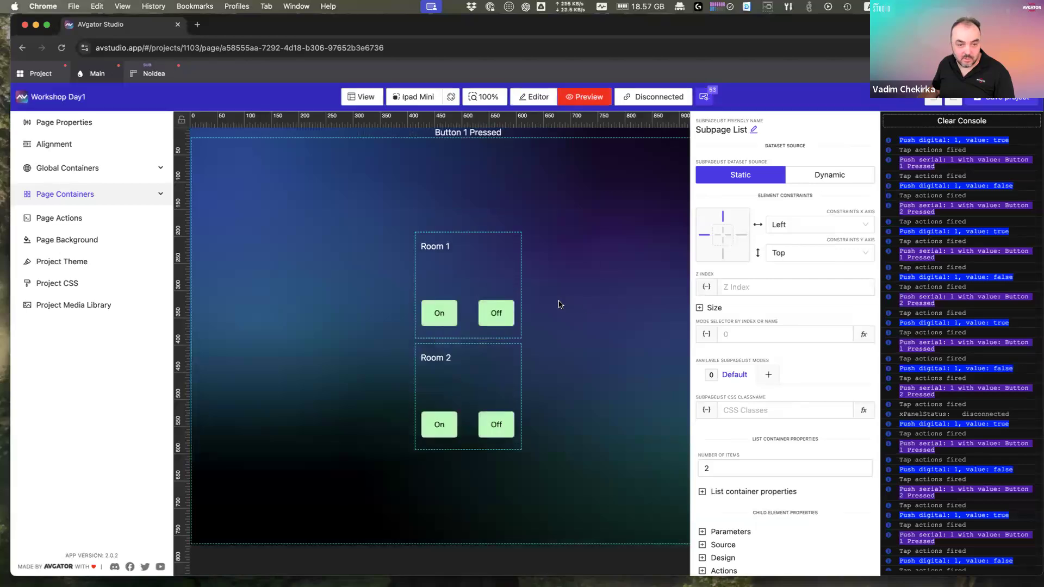
pyautogui.click(998, 124)
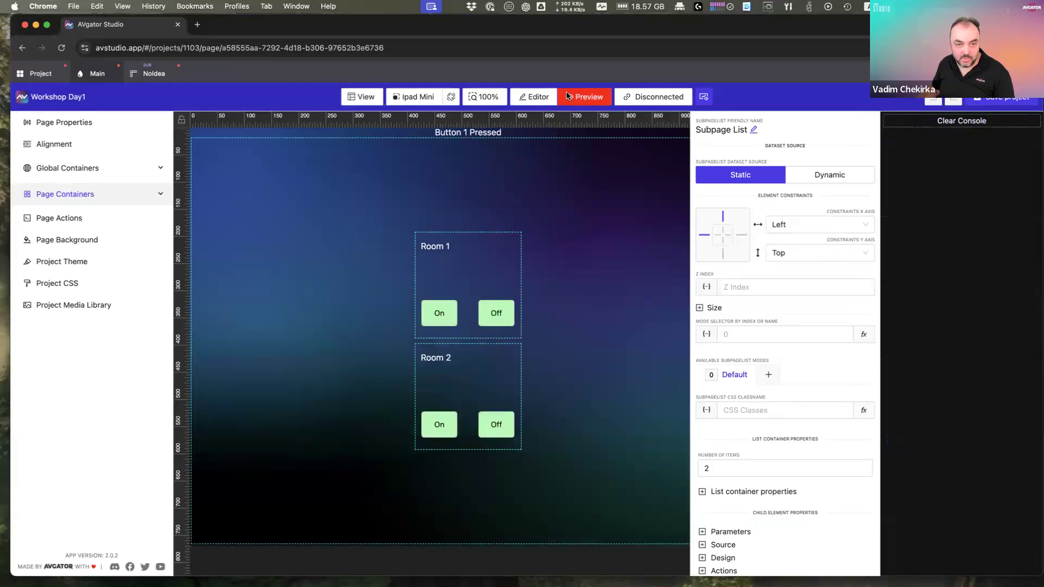
pyautogui.click(441, 320)
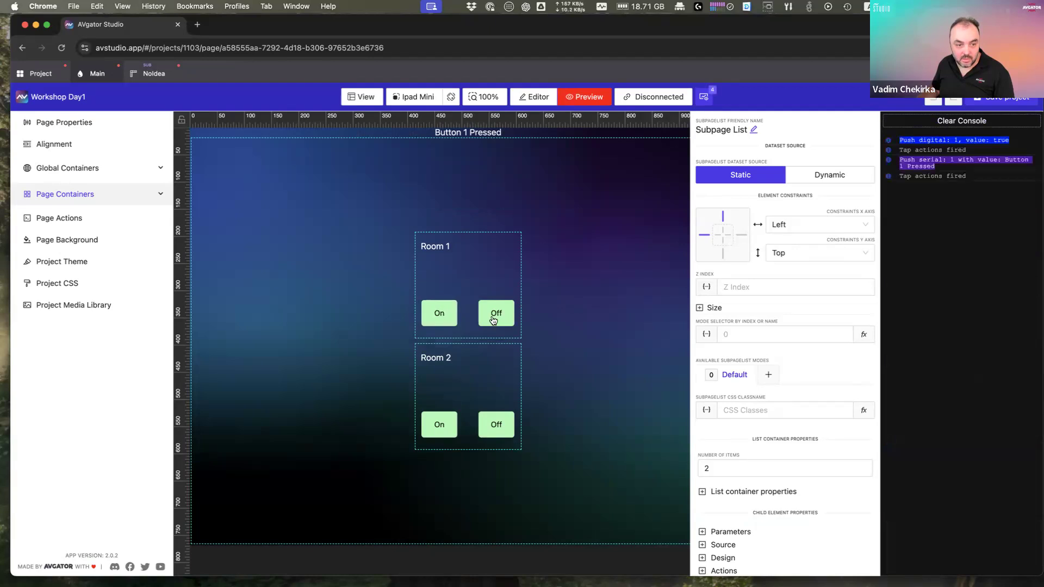
pyautogui.click(492, 320)
pyautogui.click(445, 321)
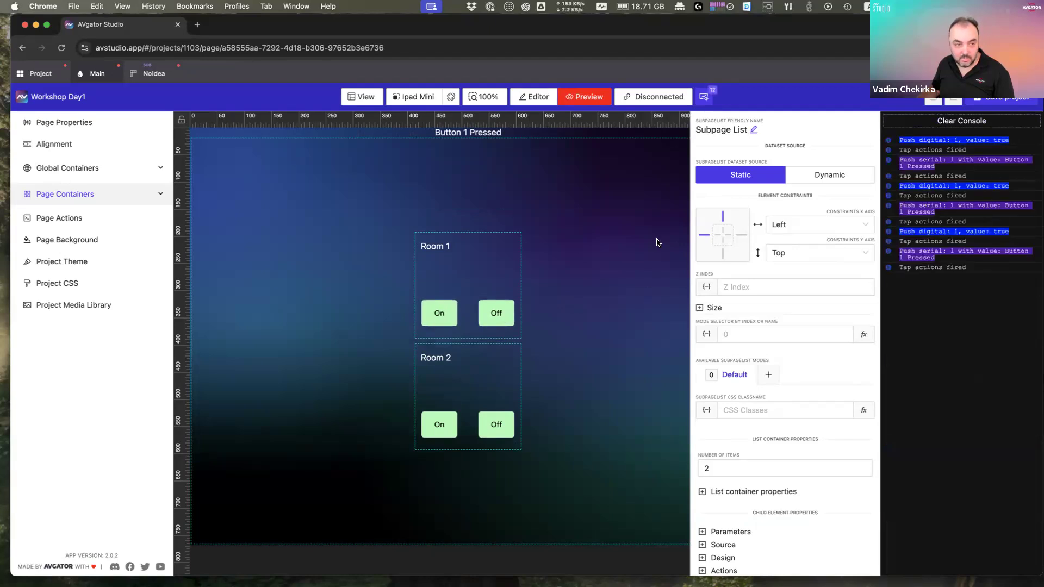
pyautogui.click(150, 76)
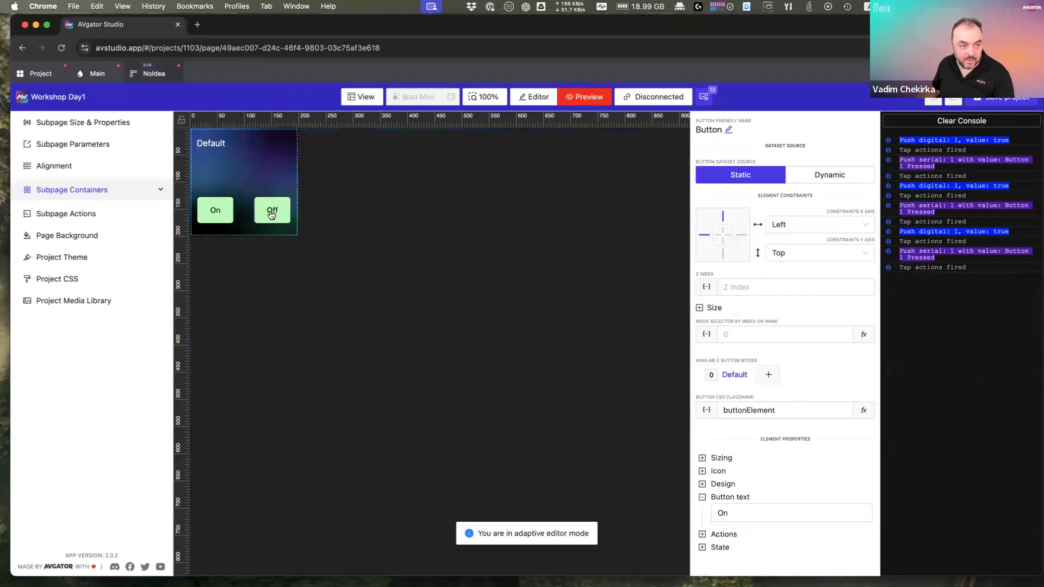
pyautogui.click(271, 216)
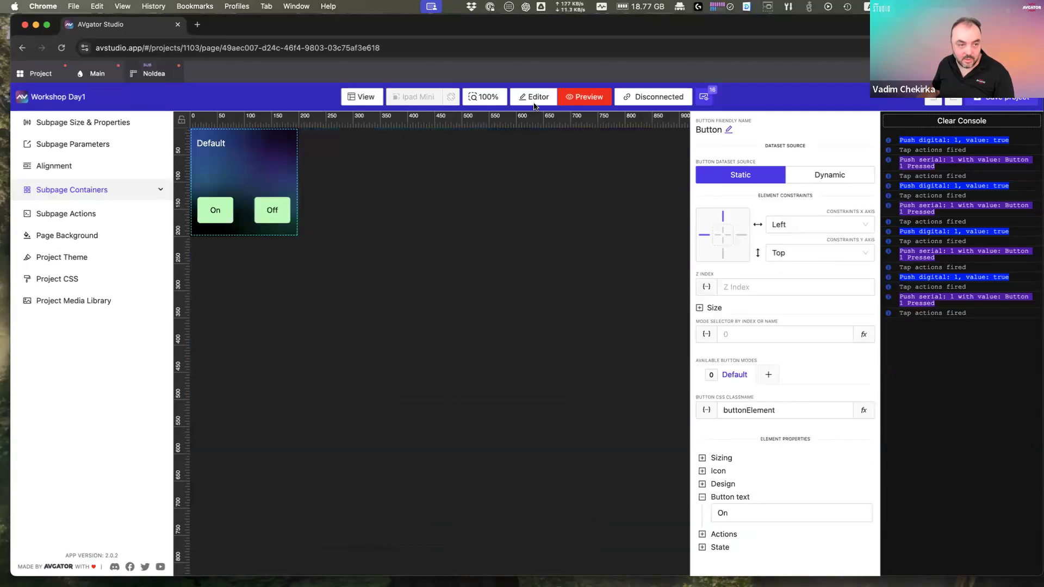
# Step: Change the Off button's Tap digital action to push False and save it
pyautogui.click(534, 103)
pyautogui.click(273, 213)
pyautogui.click(724, 534)
pyautogui.scroll(-2, 783, 506)
pyautogui.click(865, 474)
pyautogui.click(837, 491)
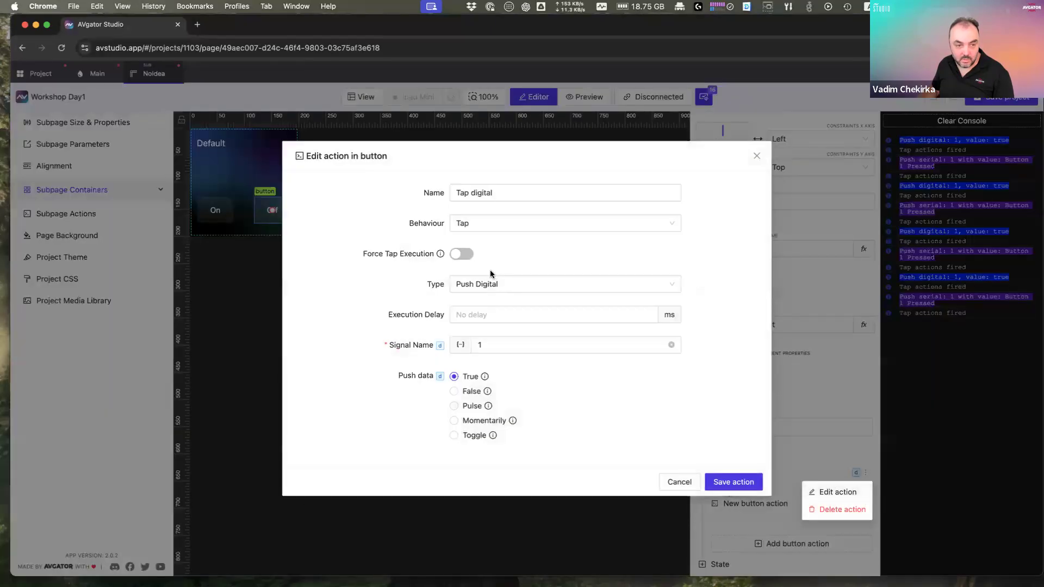
pyautogui.click(473, 392)
pyautogui.click(752, 480)
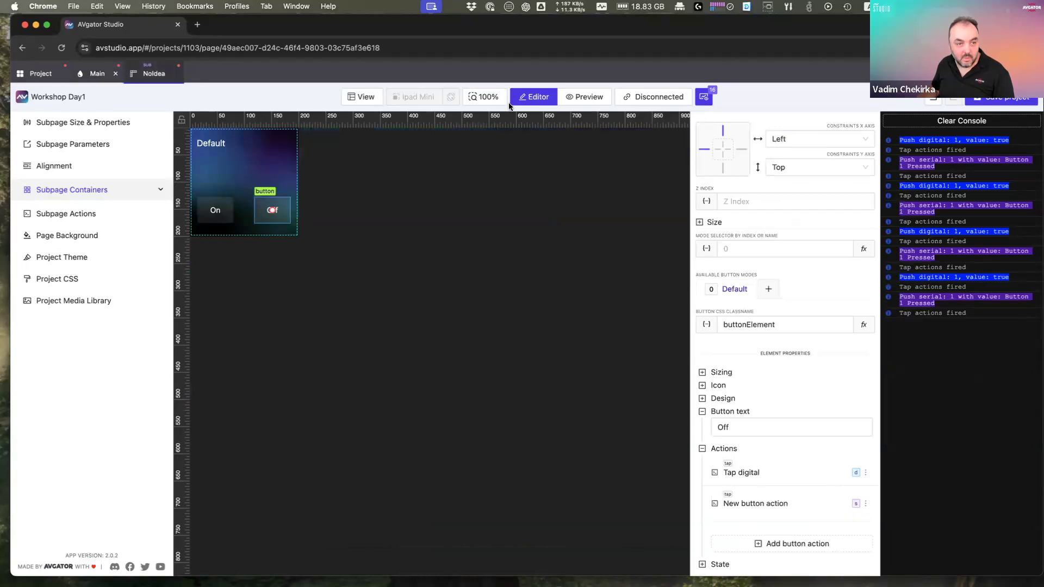
# Step: Preview Main, toggle Room 1's On and Off repeatedly, then exit preview
pyautogui.click(578, 98)
pyautogui.click(97, 73)
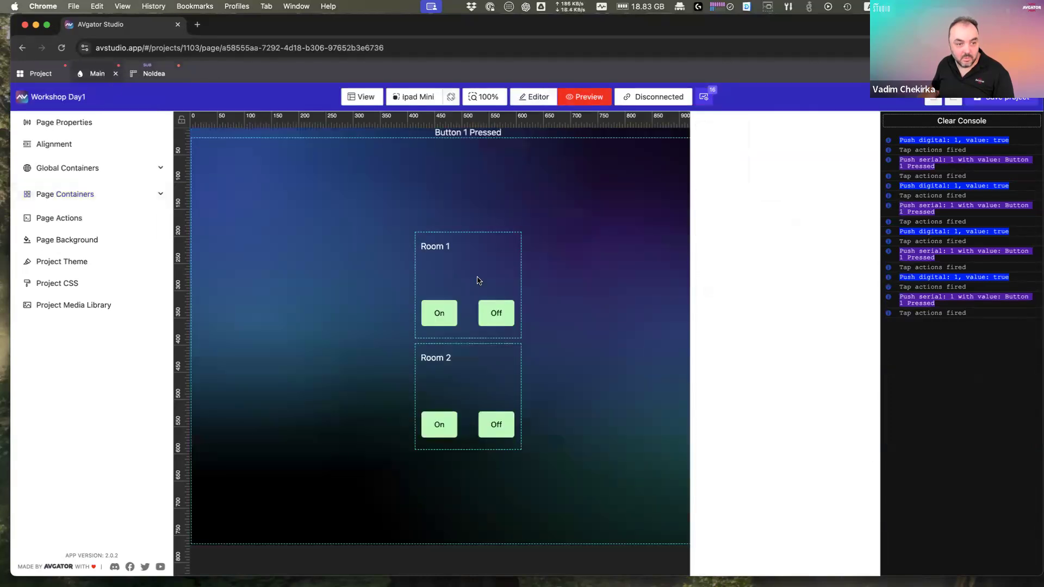
pyautogui.click(500, 316)
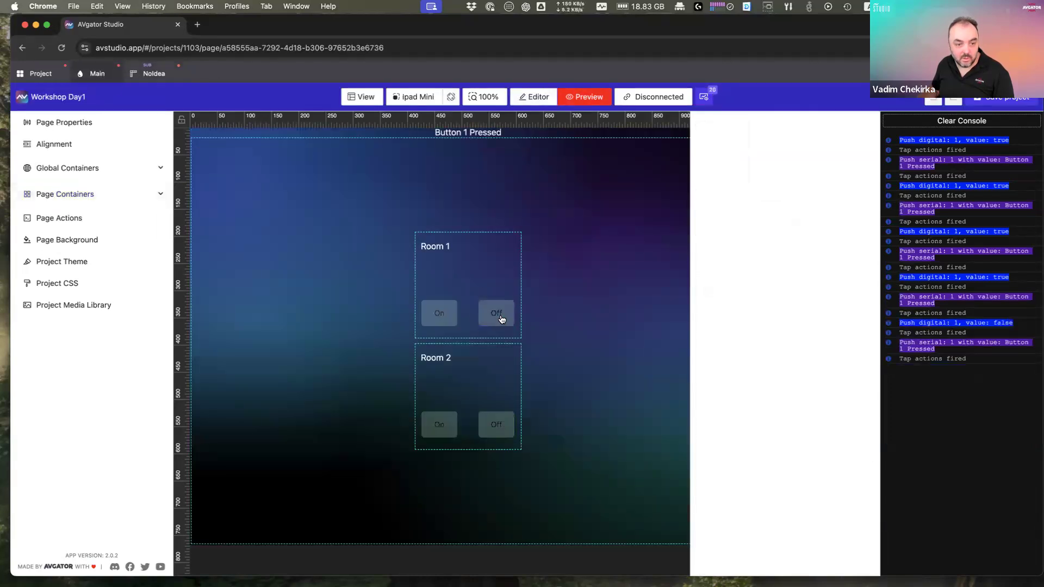
pyautogui.click(442, 317)
pyautogui.click(497, 314)
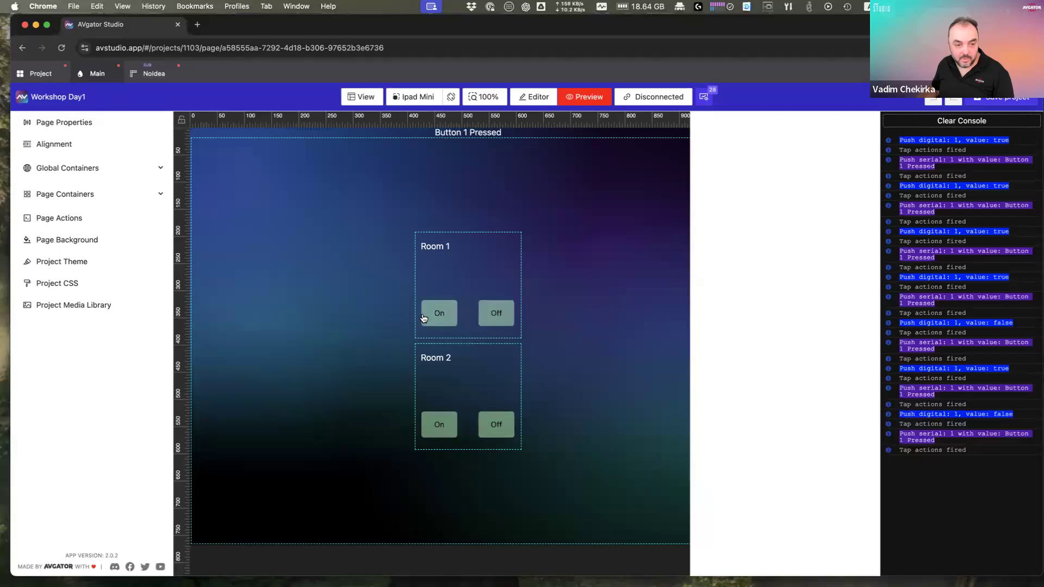
pyautogui.click(440, 314)
pyautogui.click(496, 318)
pyautogui.click(441, 314)
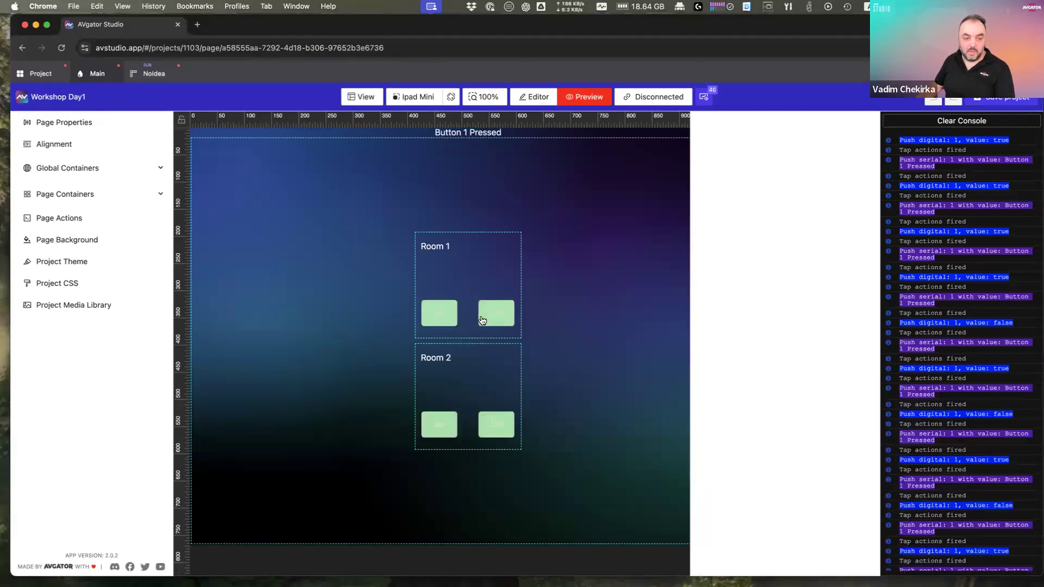
pyautogui.click(495, 313)
pyautogui.click(439, 312)
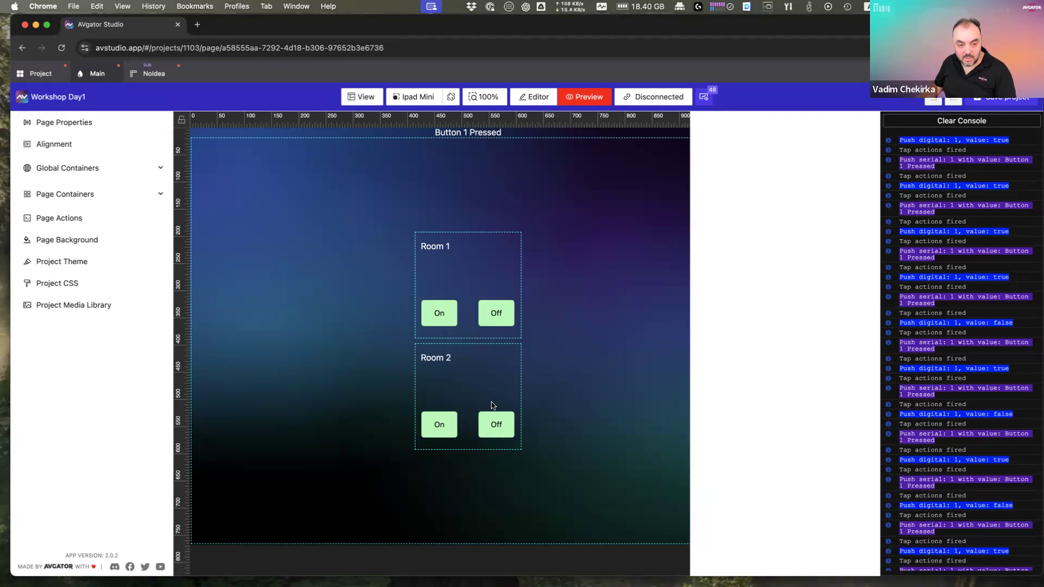
pyautogui.click(531, 97)
# Step: Edit the On button's Tap digital action and clear signal name 1
pyautogui.click(146, 75)
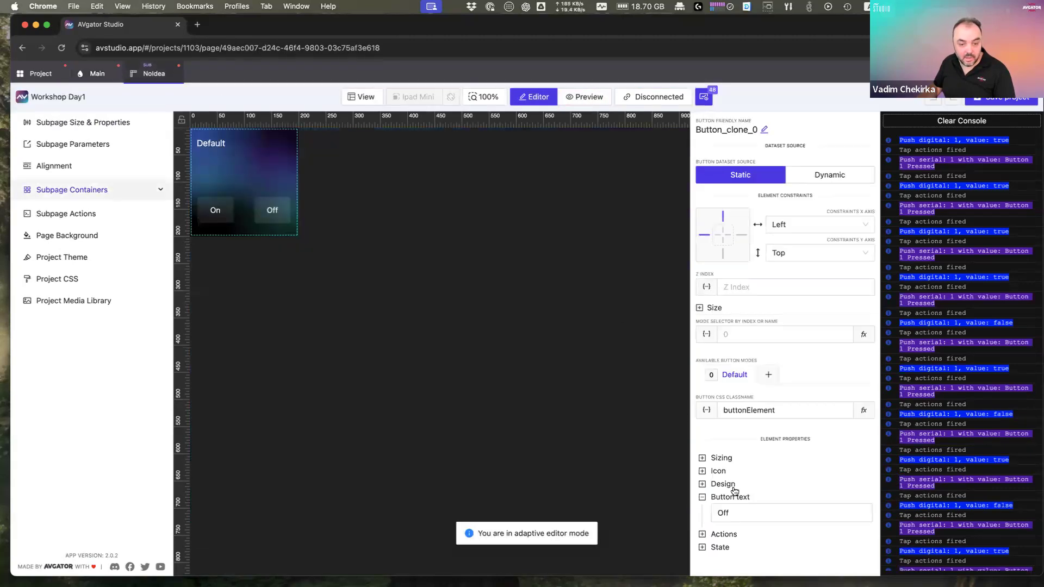
pyautogui.click(220, 218)
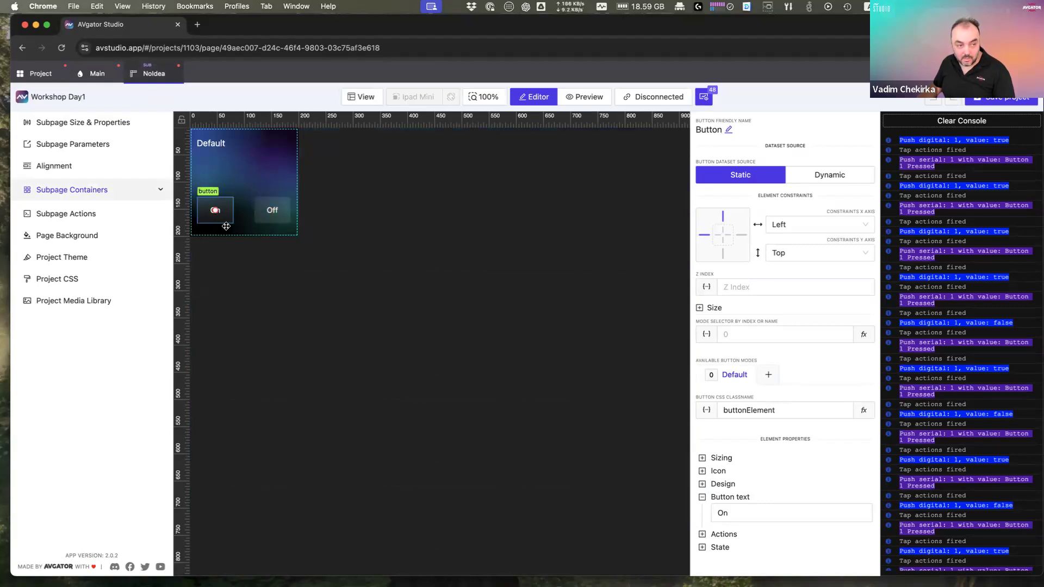
pyautogui.scroll(-2, 256, 252)
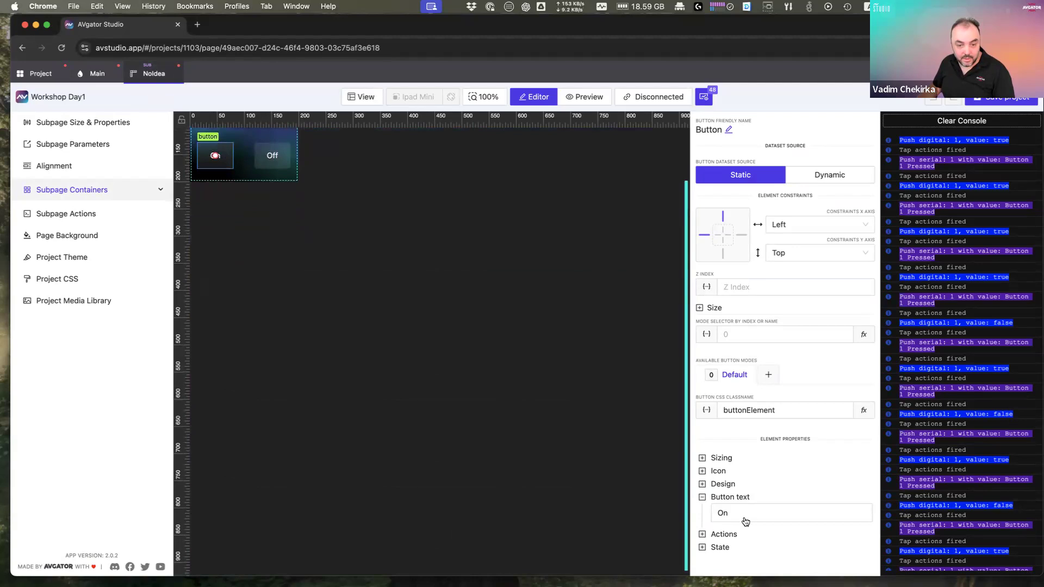
pyautogui.click(732, 535)
pyautogui.scroll(-2, 734, 522)
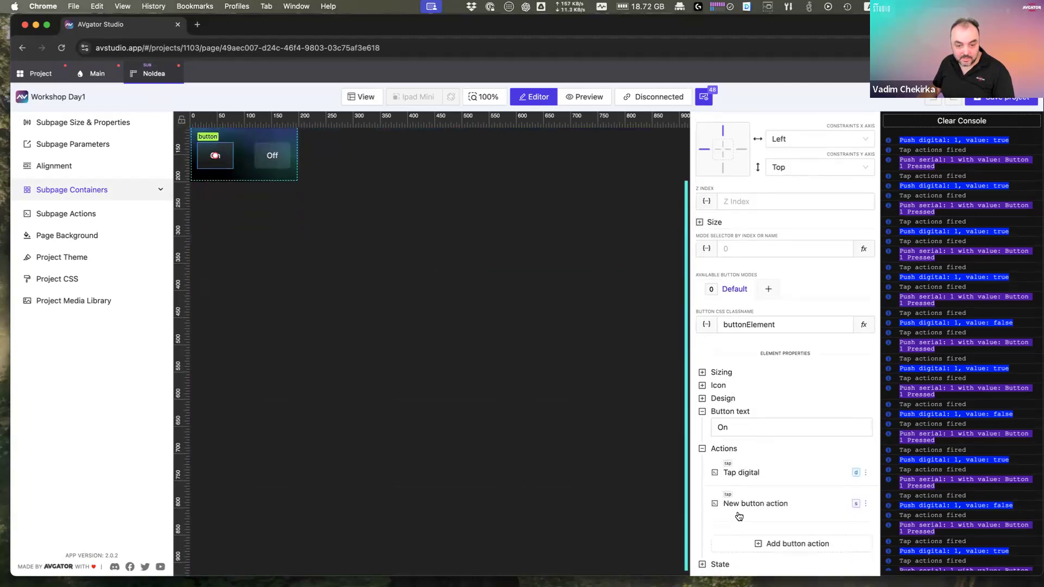
pyautogui.click(763, 474)
pyautogui.scroll(-3, 783, 476)
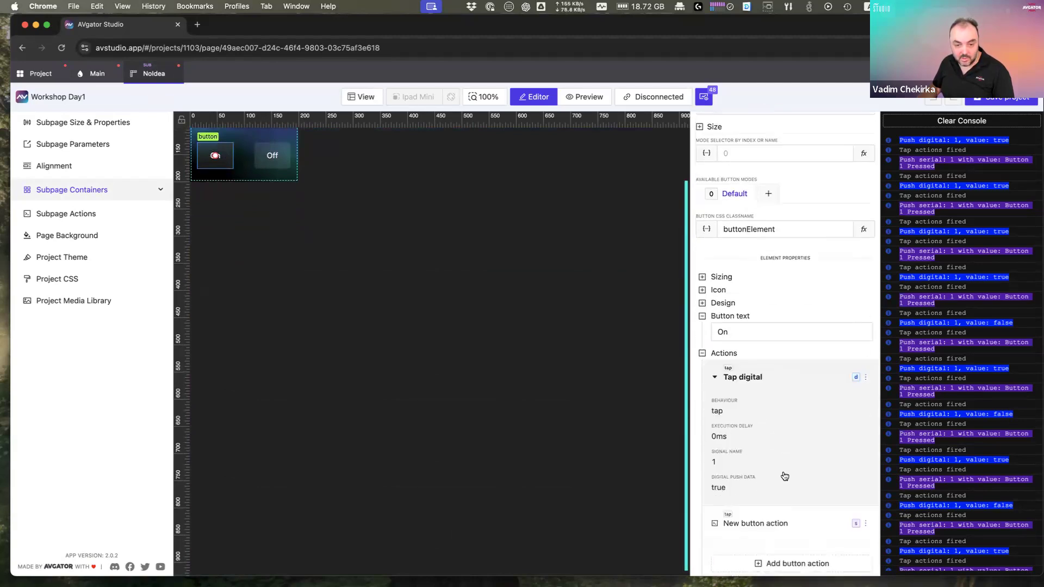
pyautogui.click(865, 358)
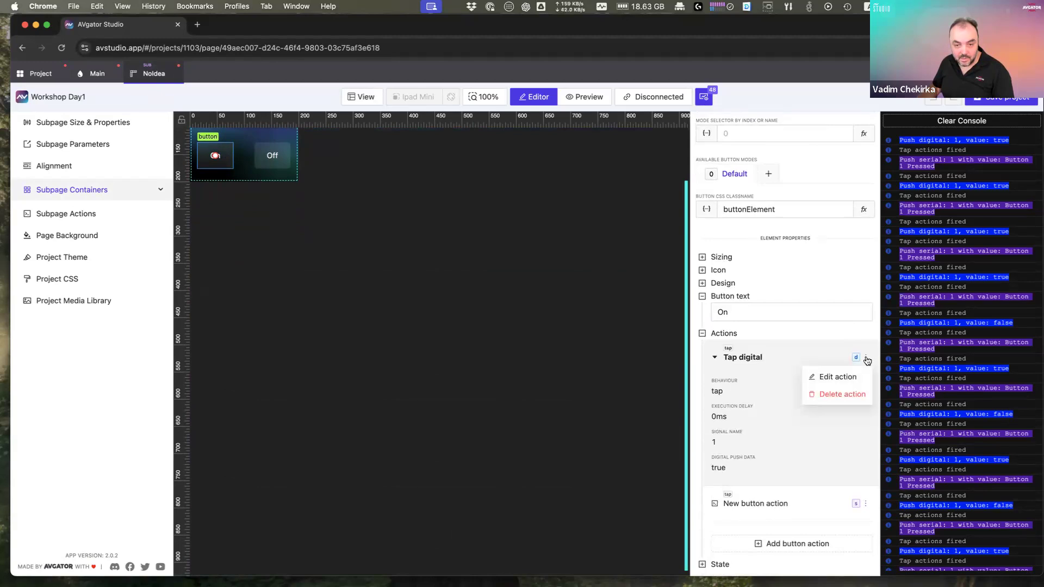
pyautogui.click(827, 376)
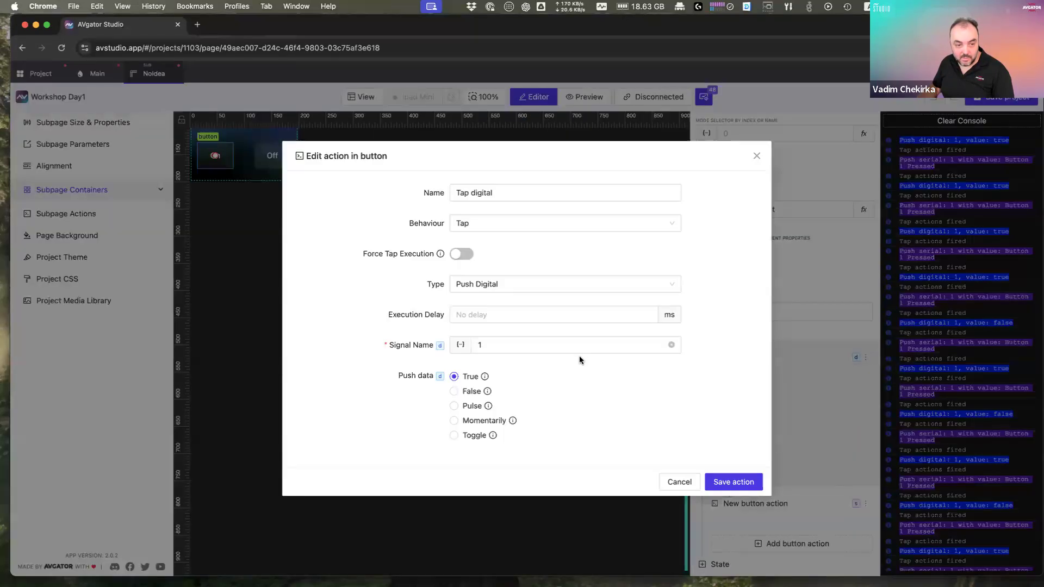
pyautogui.click(472, 344)
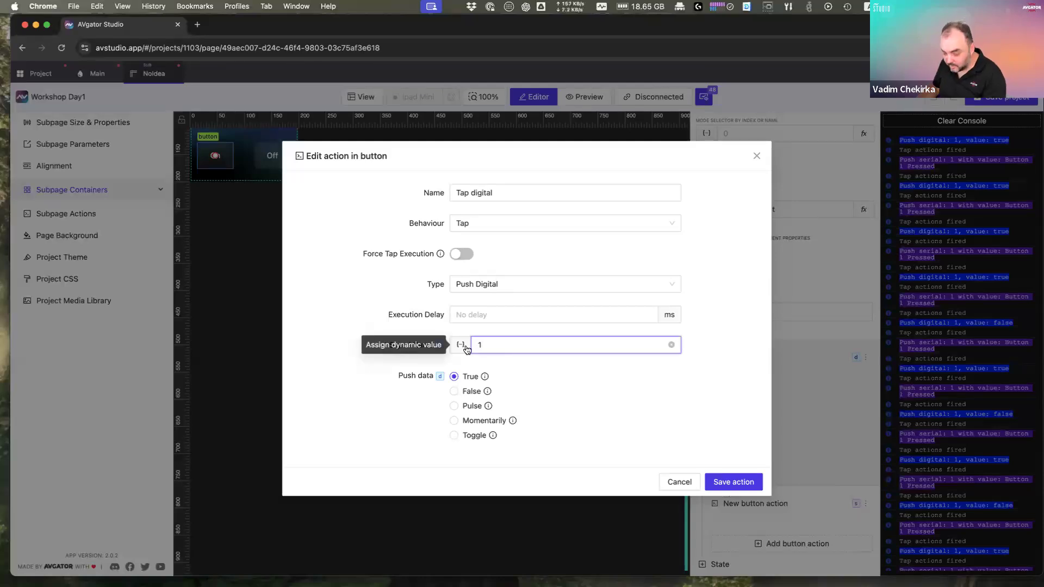
pyautogui.press('BackSpace')
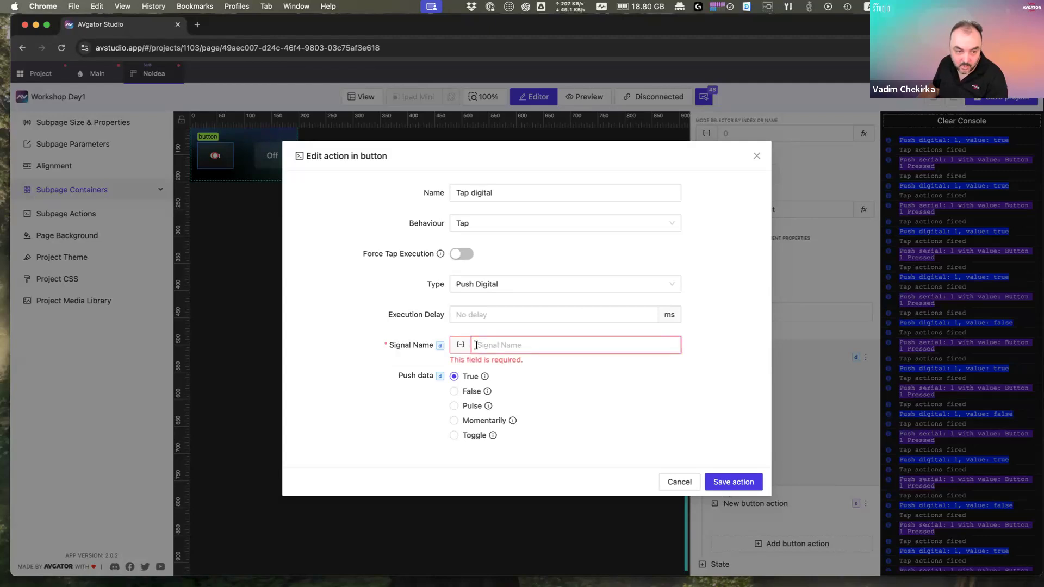
# Step: Create String subpage parameter button1Join and use it as the signal name
pyautogui.click(460, 345)
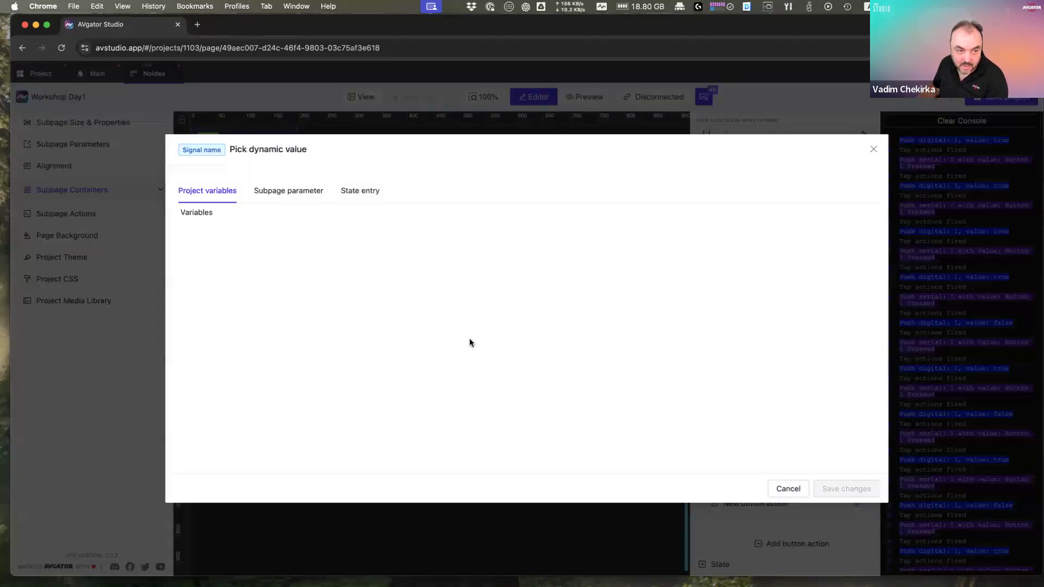
pyautogui.click(791, 488)
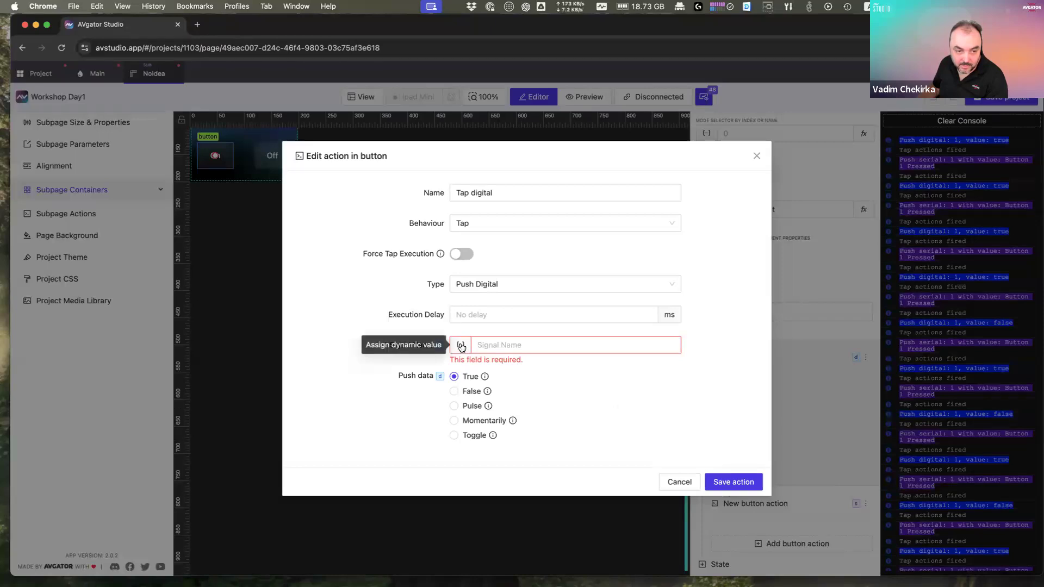
pyautogui.click(461, 345)
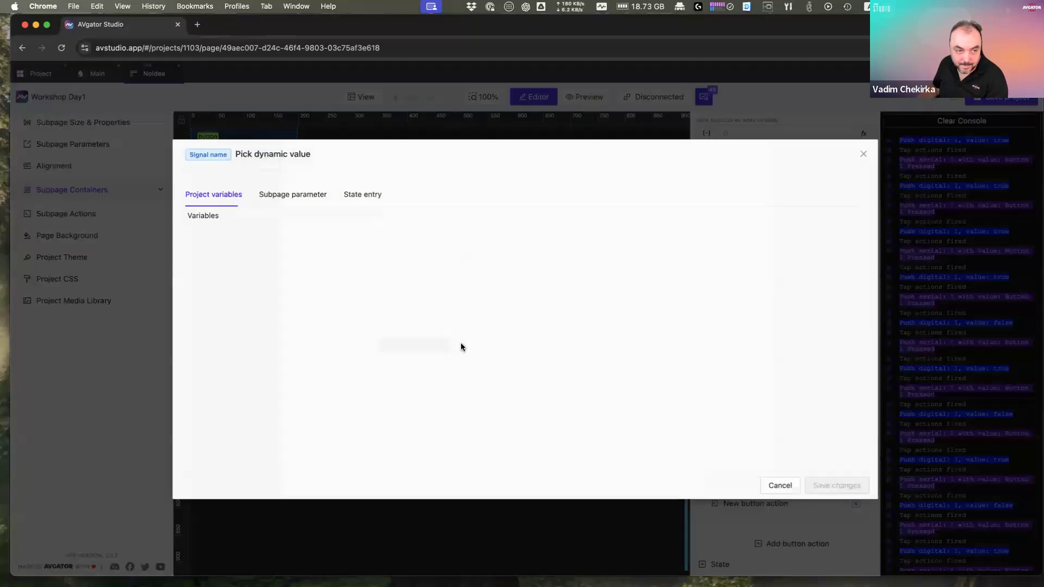
pyautogui.click(283, 196)
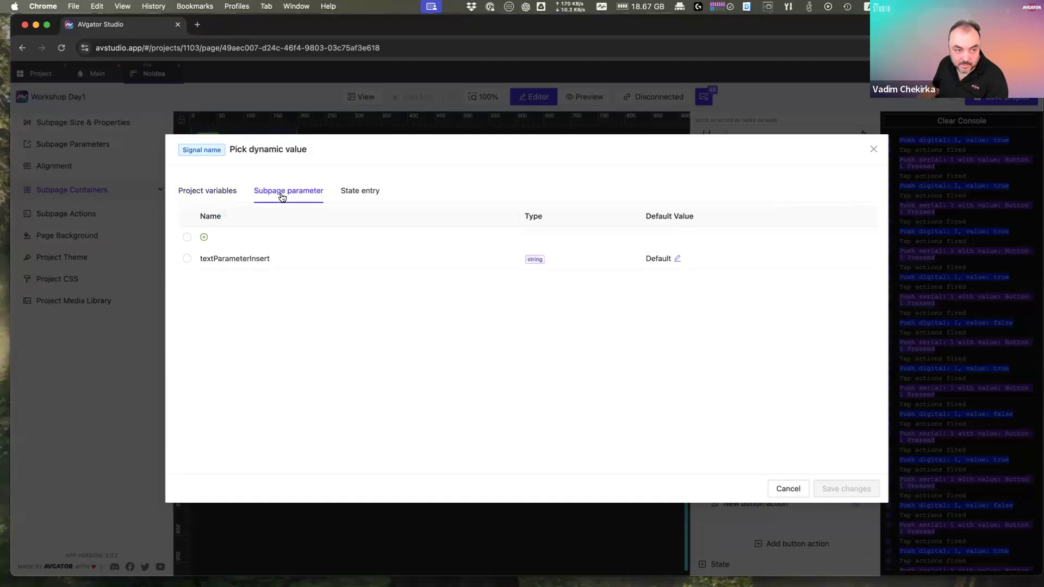
pyautogui.click(187, 238)
pyautogui.click(227, 294)
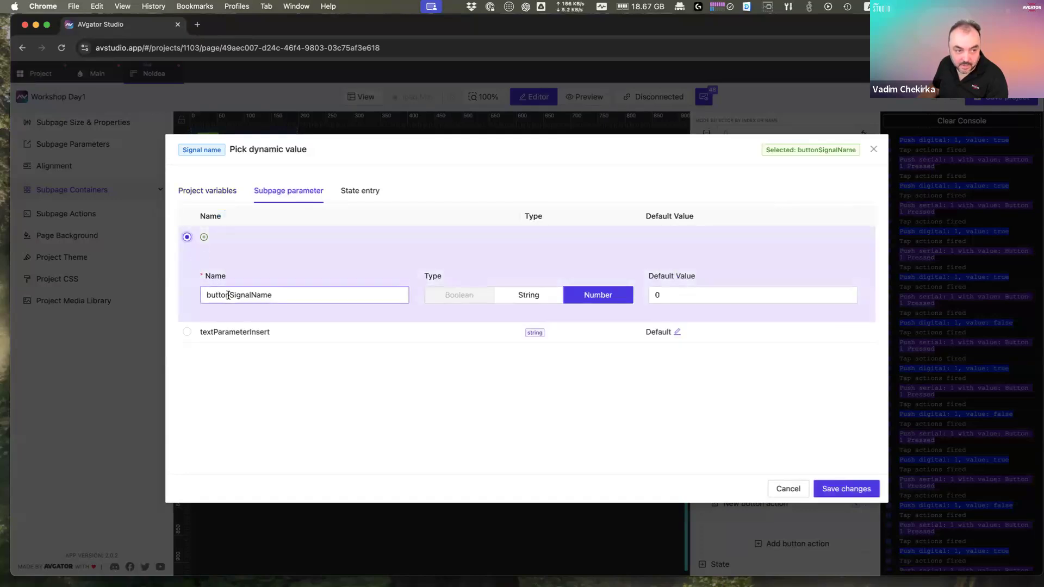
pyautogui.doubleClick(319, 295)
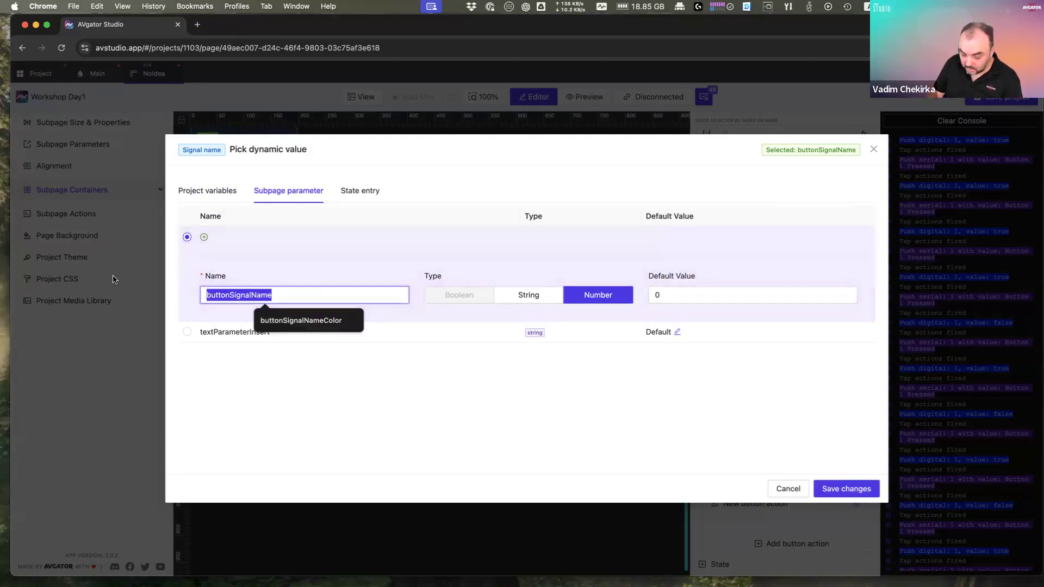
pyautogui.write('button')
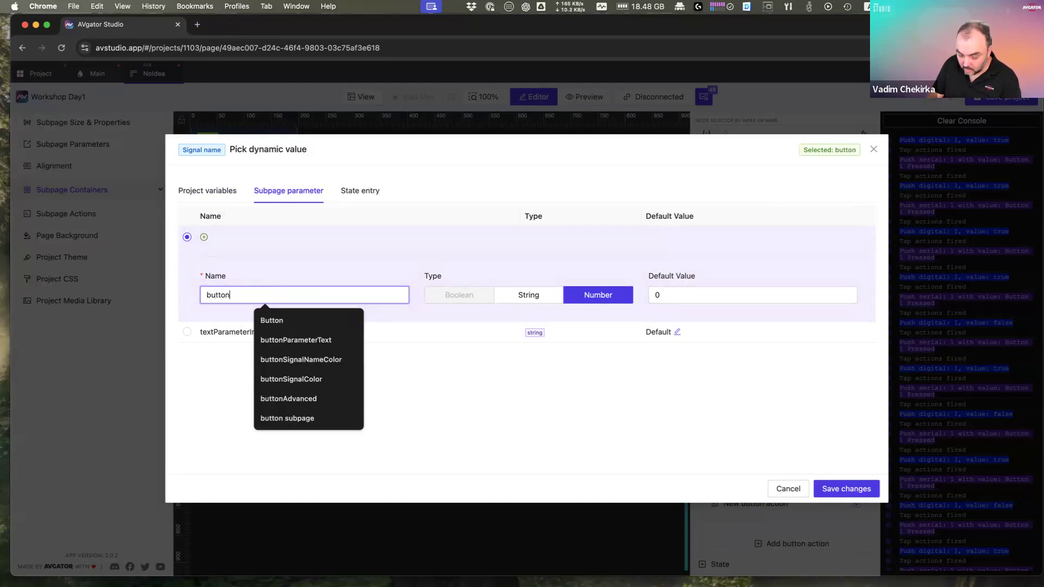
pyautogui.write('1Join')
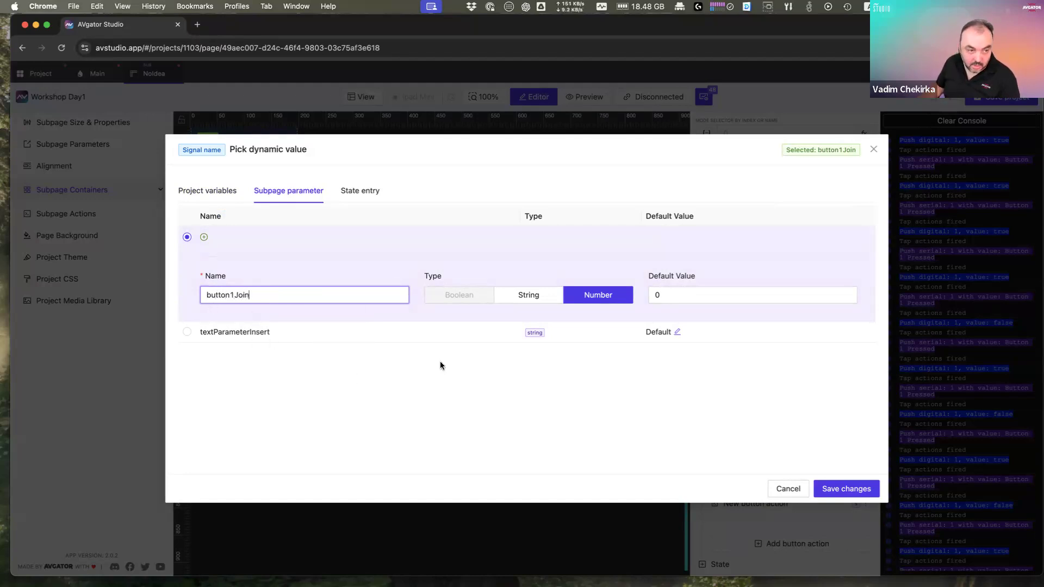
pyautogui.click(532, 296)
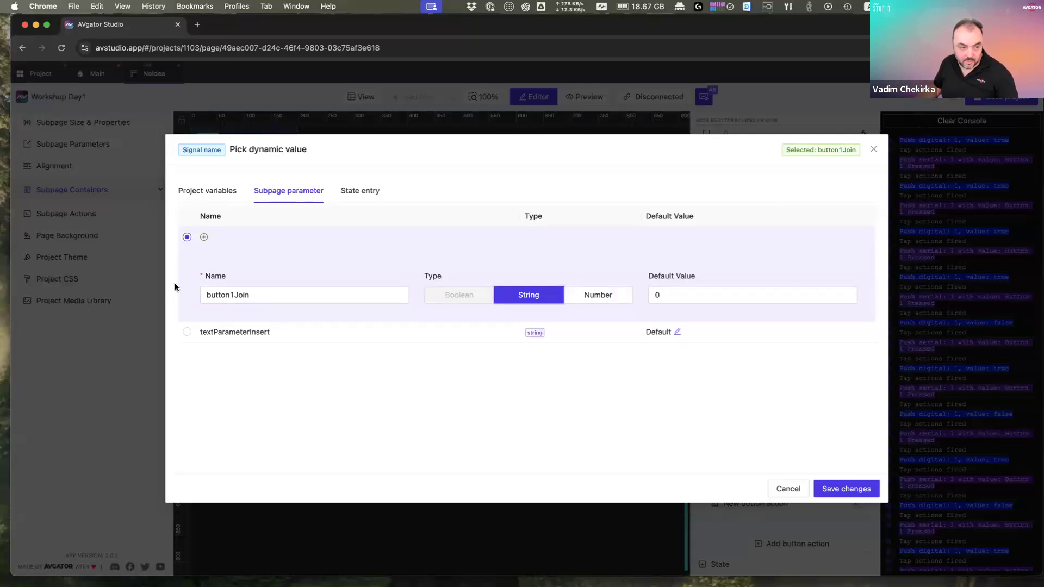
pyautogui.click(835, 489)
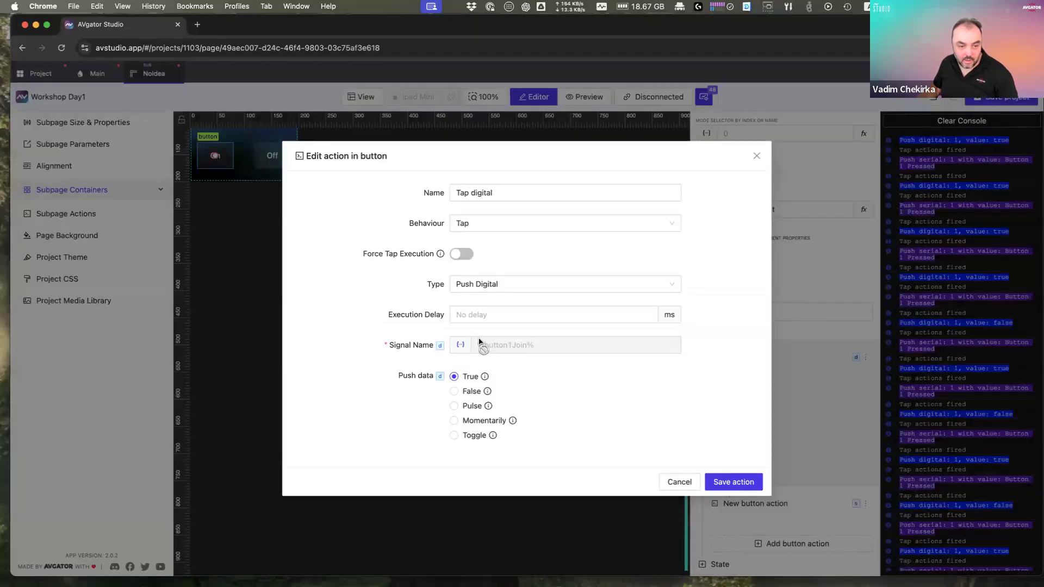
# Step: Save the On action, then set the Off button's tap signal to %button1Join% and save
pyautogui.click(739, 490)
pyautogui.click(271, 157)
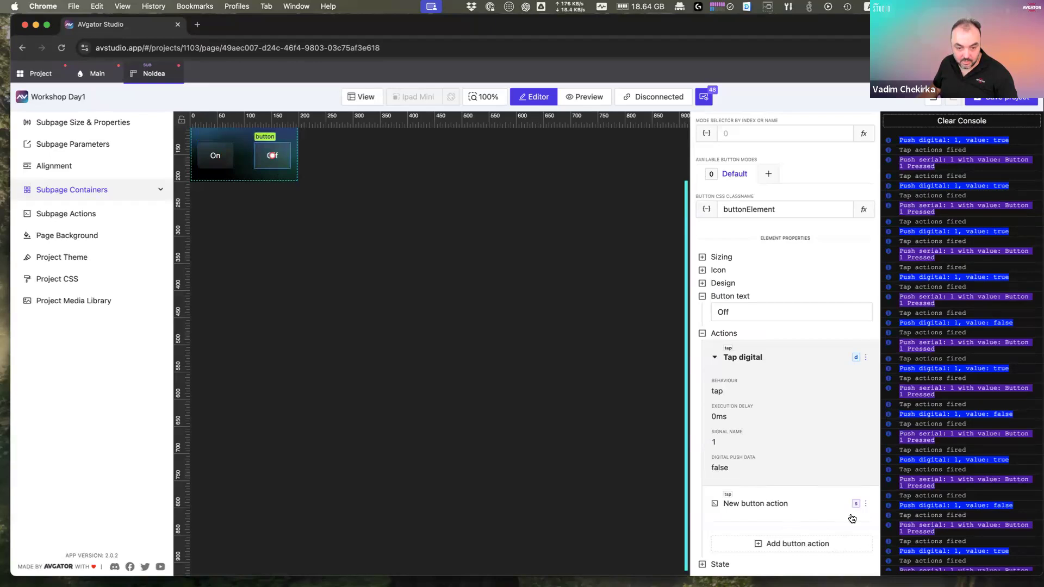
pyautogui.click(865, 359)
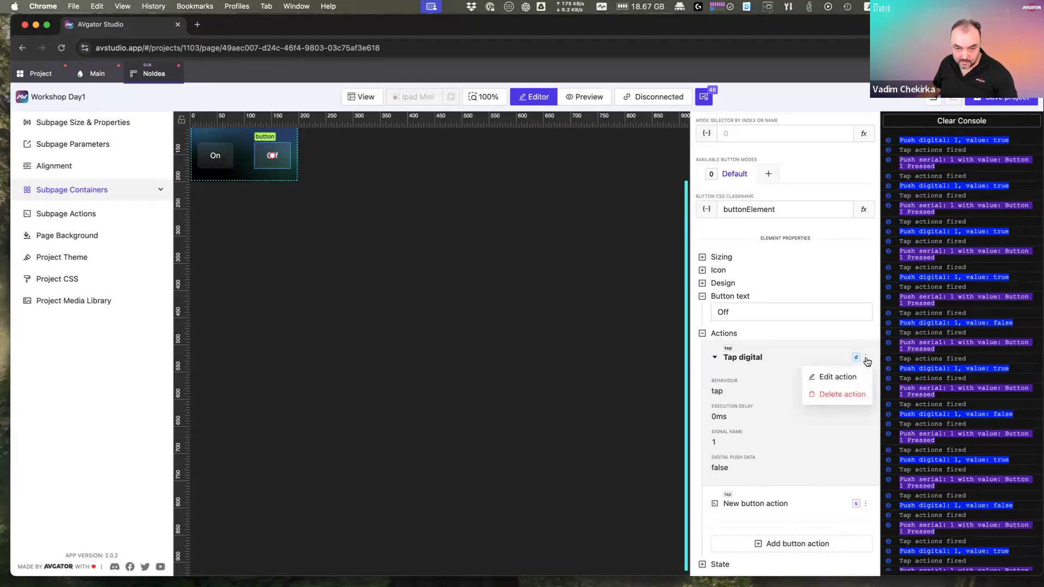
pyautogui.click(853, 378)
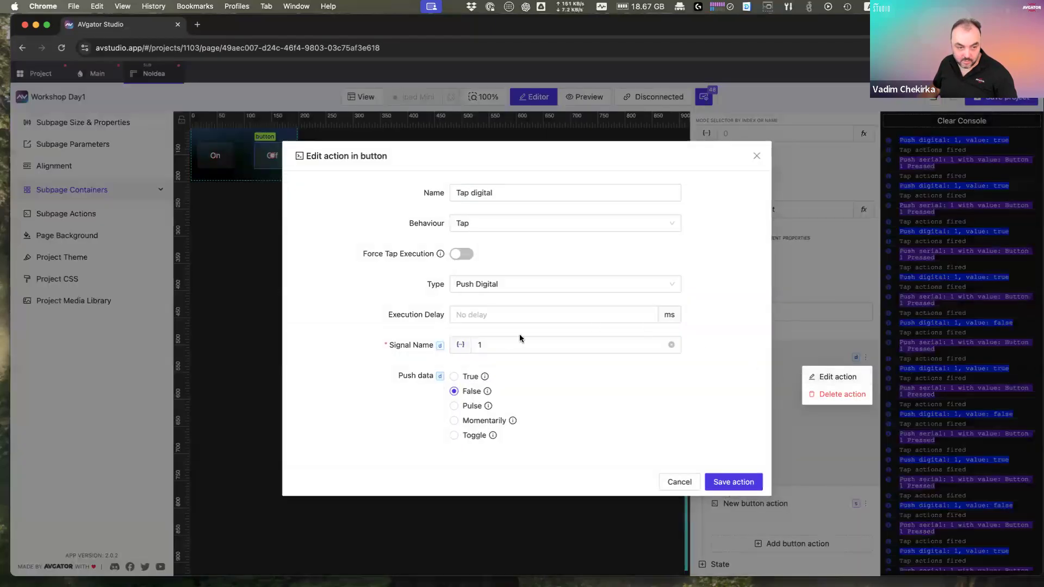
pyautogui.click(460, 348)
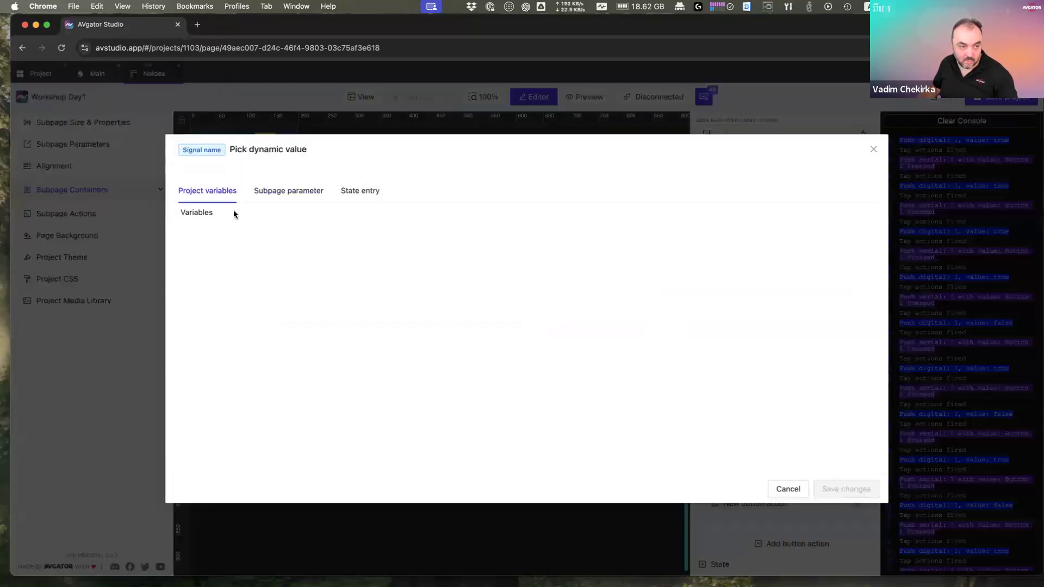
pyautogui.click(279, 194)
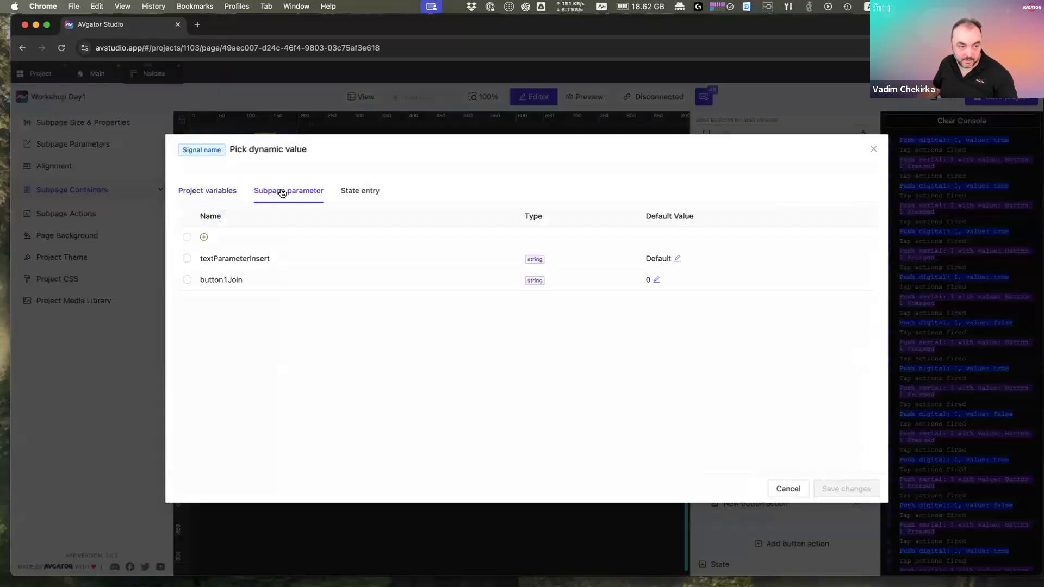
pyautogui.click(187, 280)
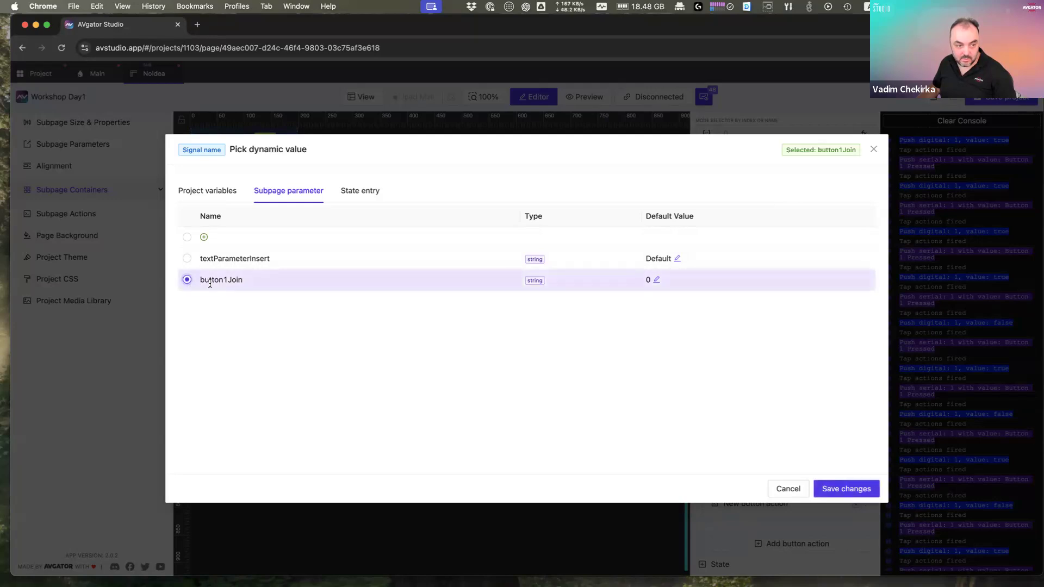
pyautogui.doubleClick(235, 279)
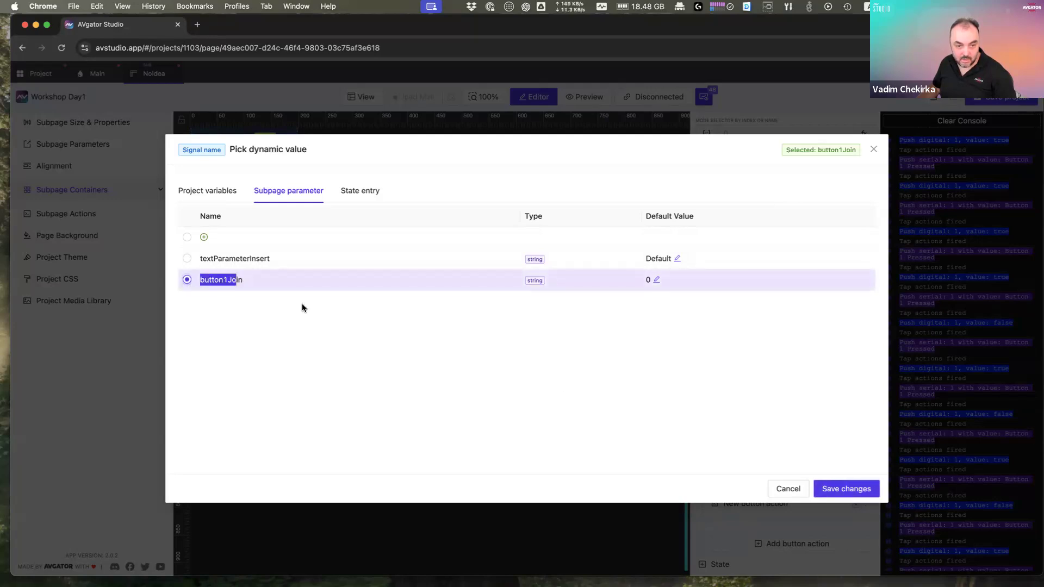
pyautogui.click(847, 488)
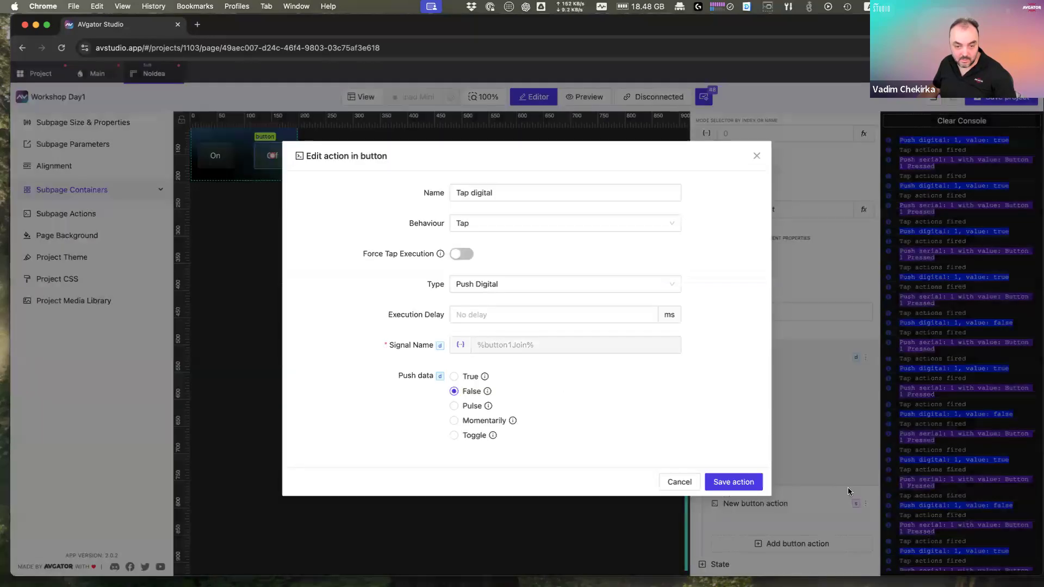
pyautogui.click(732, 486)
# Step: Preview the Main page and test Room 1's On button
pyautogui.click(97, 73)
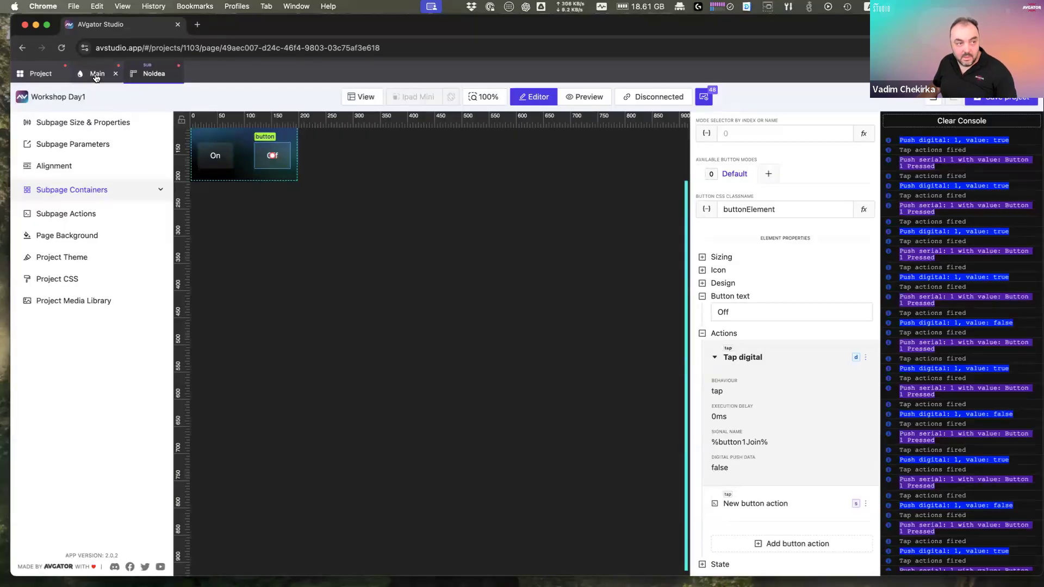
pyautogui.click(586, 98)
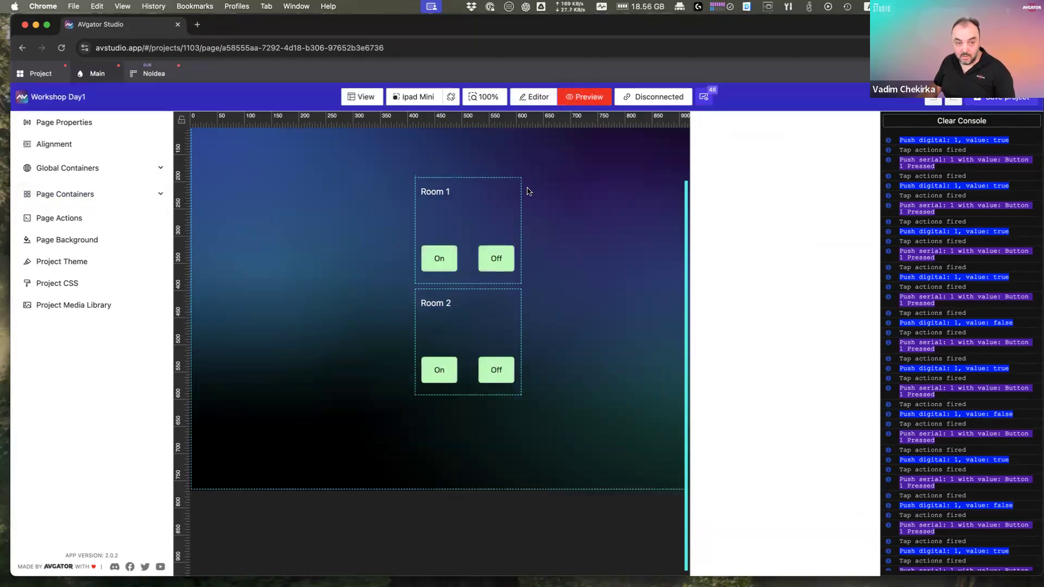
pyautogui.click(439, 263)
pyautogui.click(439, 261)
# Step: Clear the console, retest Room 1's buttons, then return the Main page to the editor
pyautogui.click(949, 123)
pyautogui.click(439, 261)
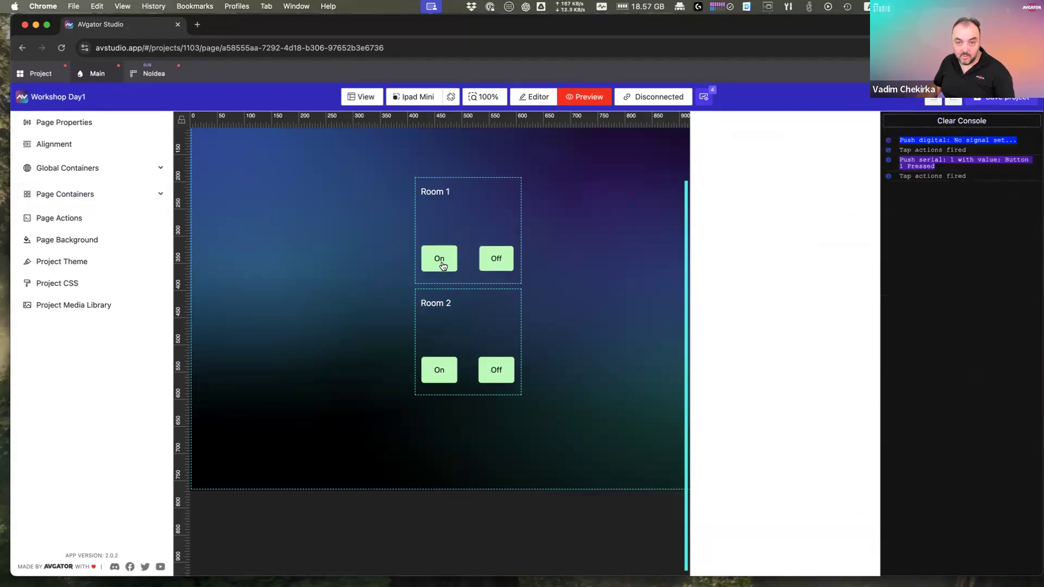
pyautogui.click(438, 261)
pyautogui.click(479, 264)
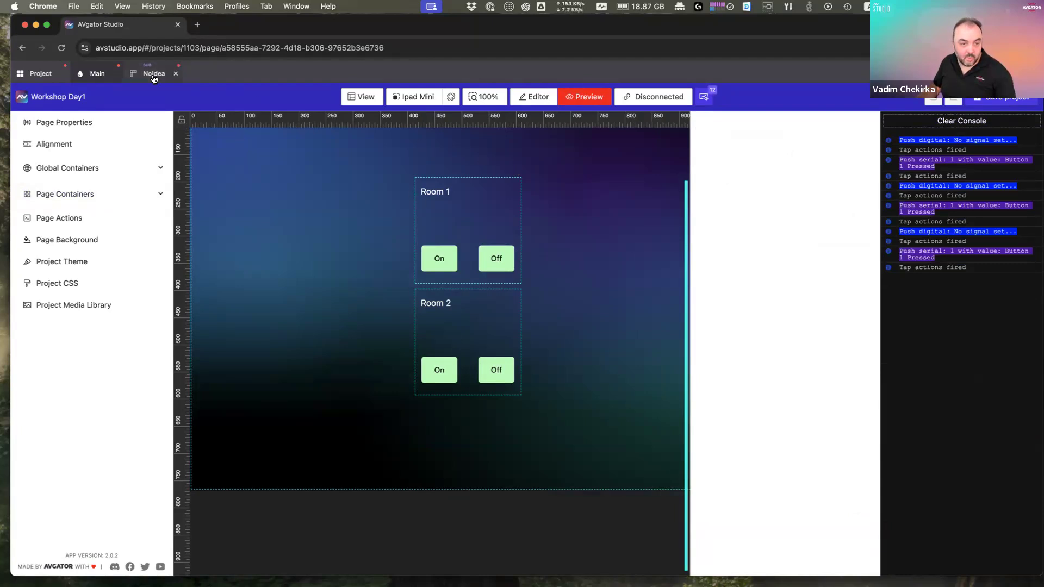
pyautogui.click(538, 98)
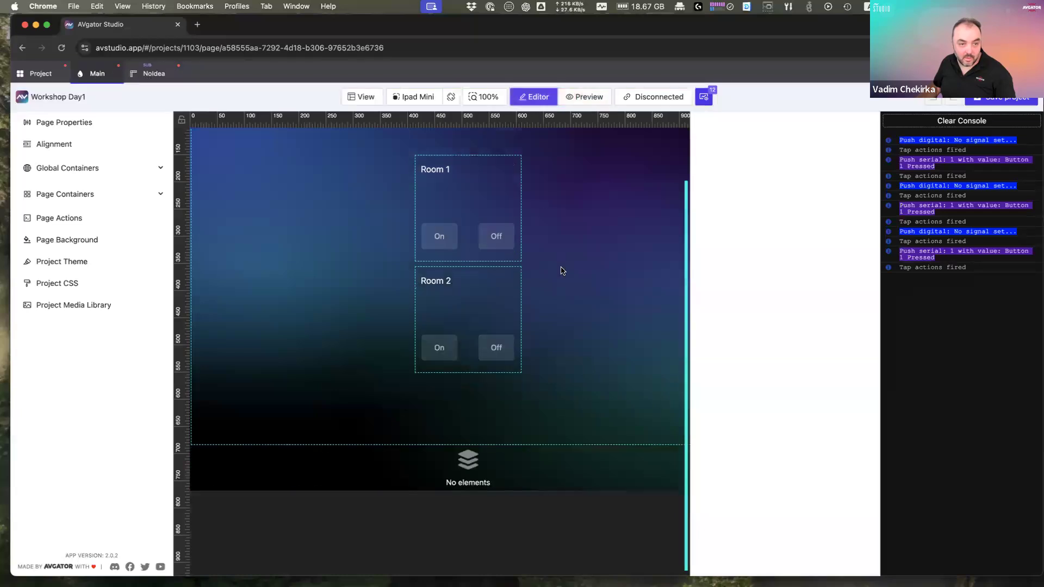
# Step: Set the subpage list's item 1 button1Join override to 1
pyautogui.click(445, 243)
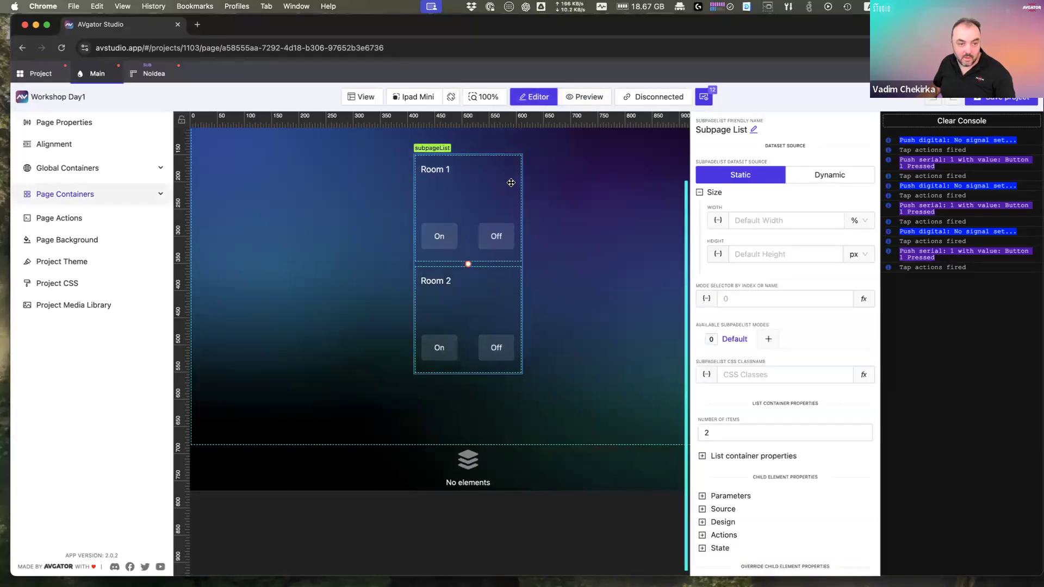
pyautogui.scroll(-1, 740, 476)
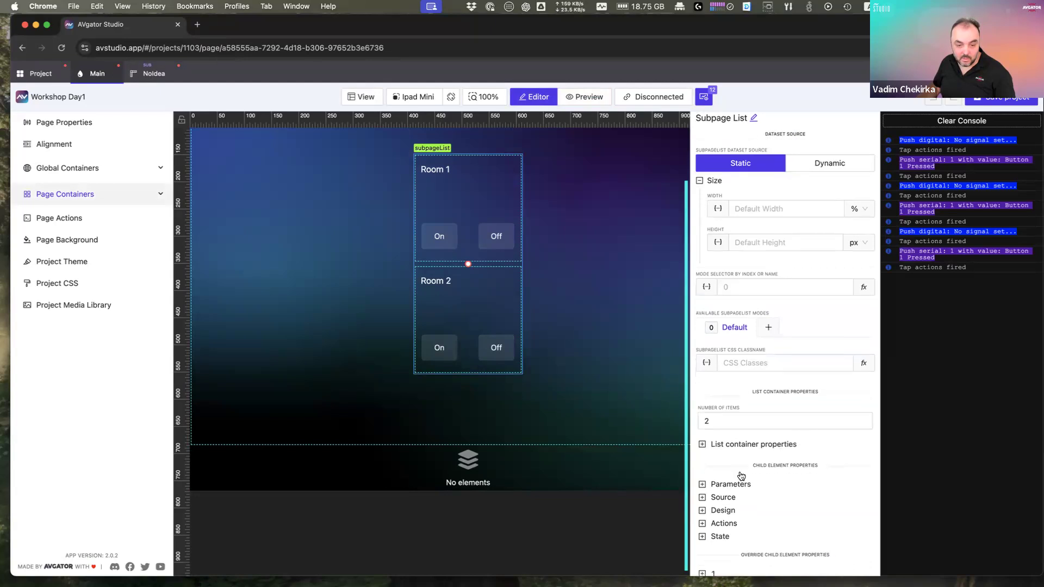
pyautogui.click(714, 550)
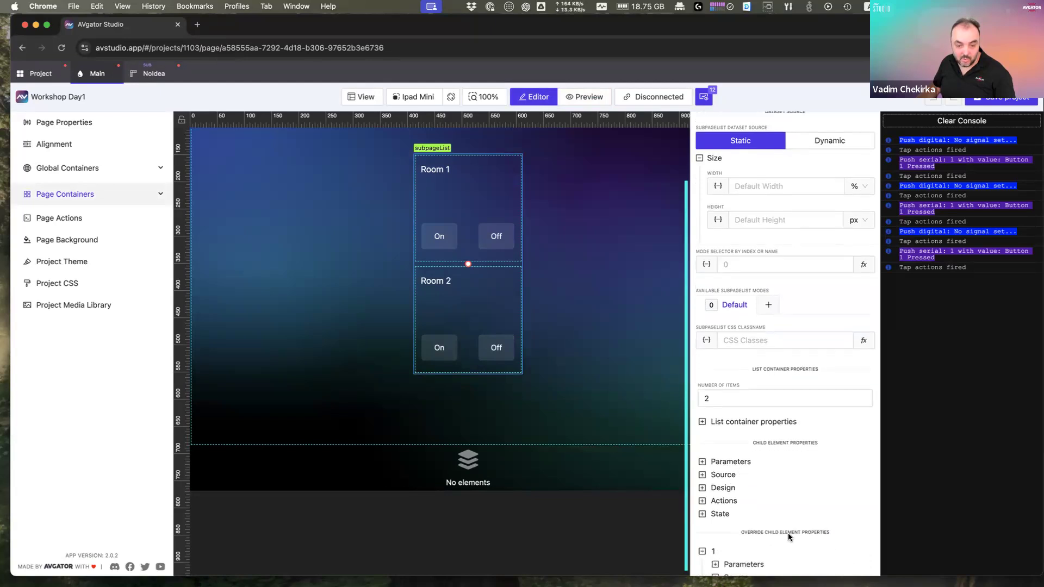
pyautogui.scroll(-2, 788, 533)
pyautogui.click(750, 499)
pyautogui.scroll(-2, 800, 515)
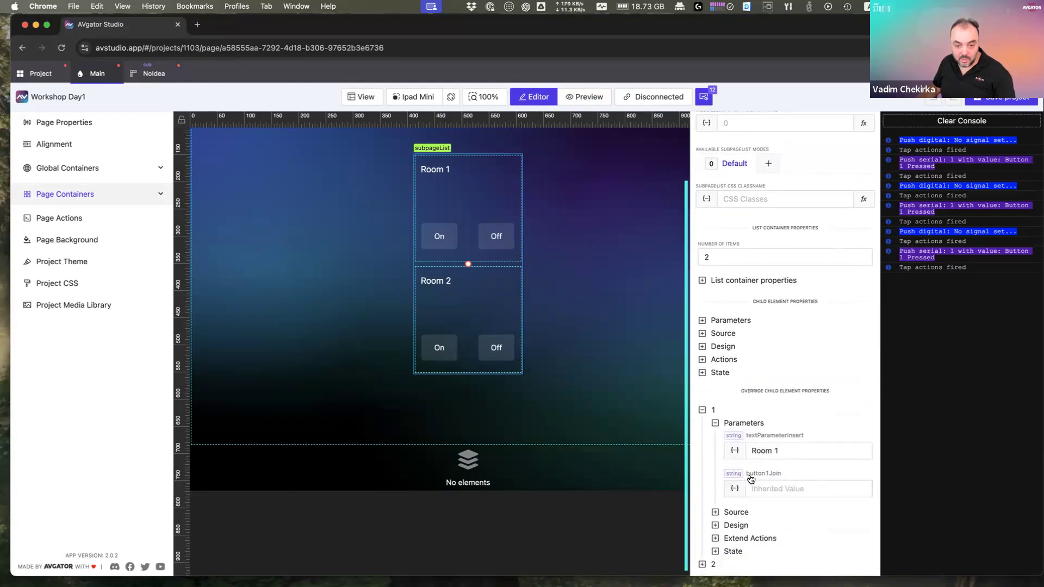
pyautogui.click(781, 486)
pyautogui.write('1')
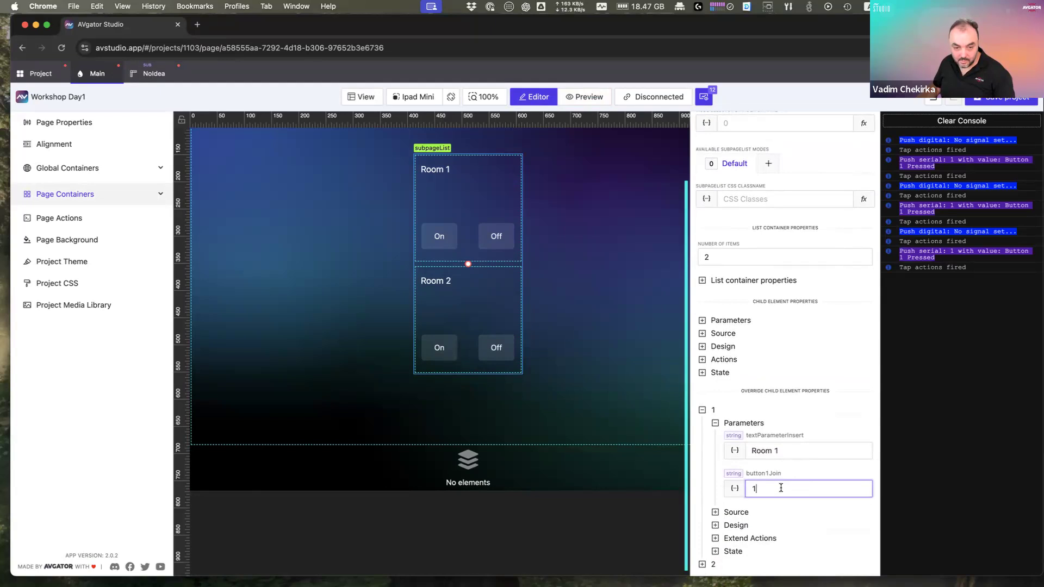
# Step: Set list item 2's button1Join override to 2
pyautogui.click(715, 565)
pyautogui.scroll(-2, 766, 551)
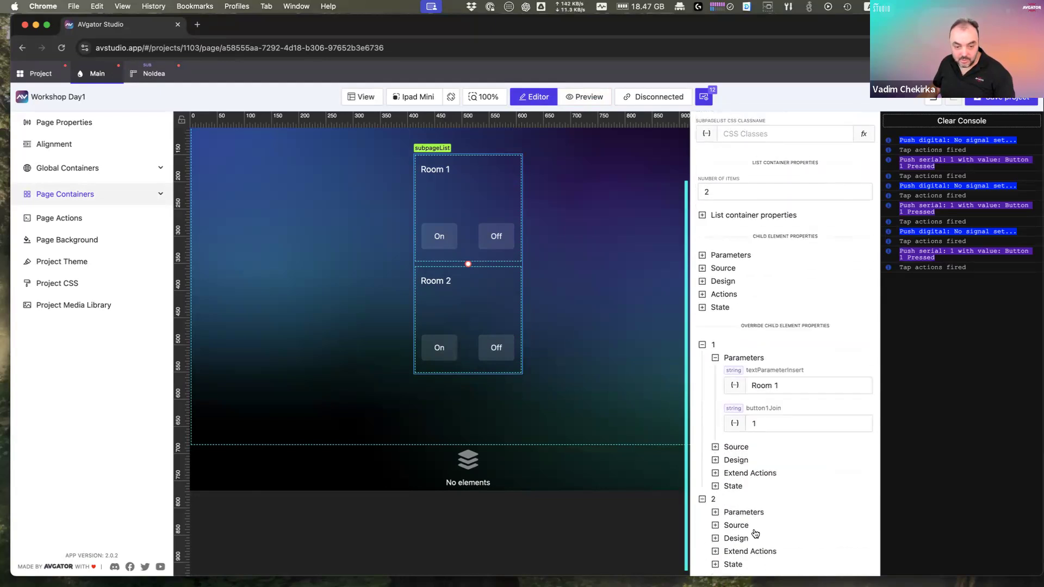
pyautogui.click(755, 512)
pyautogui.scroll(-2, 762, 522)
pyautogui.click(775, 501)
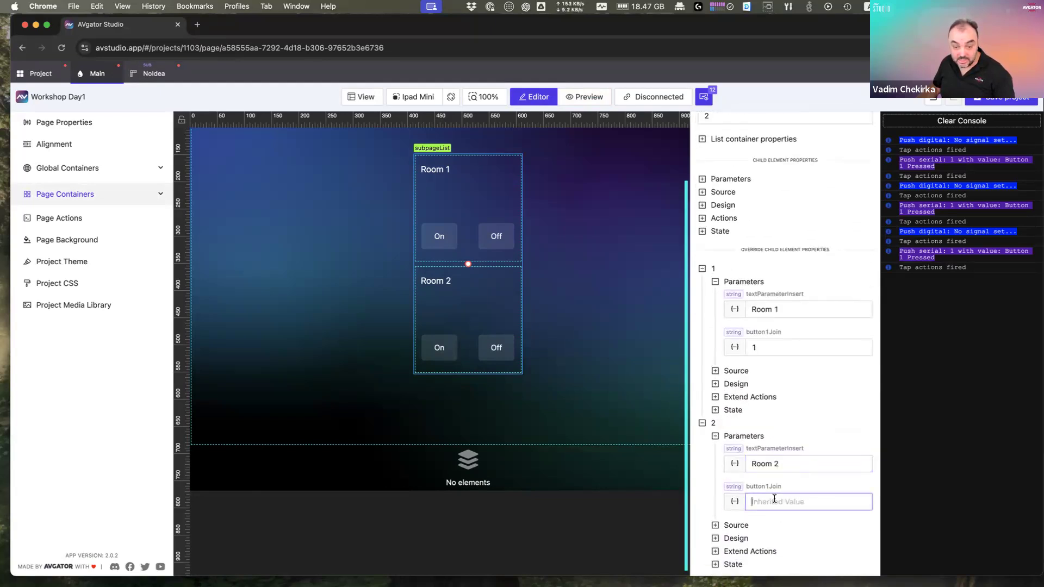
pyautogui.write('2')
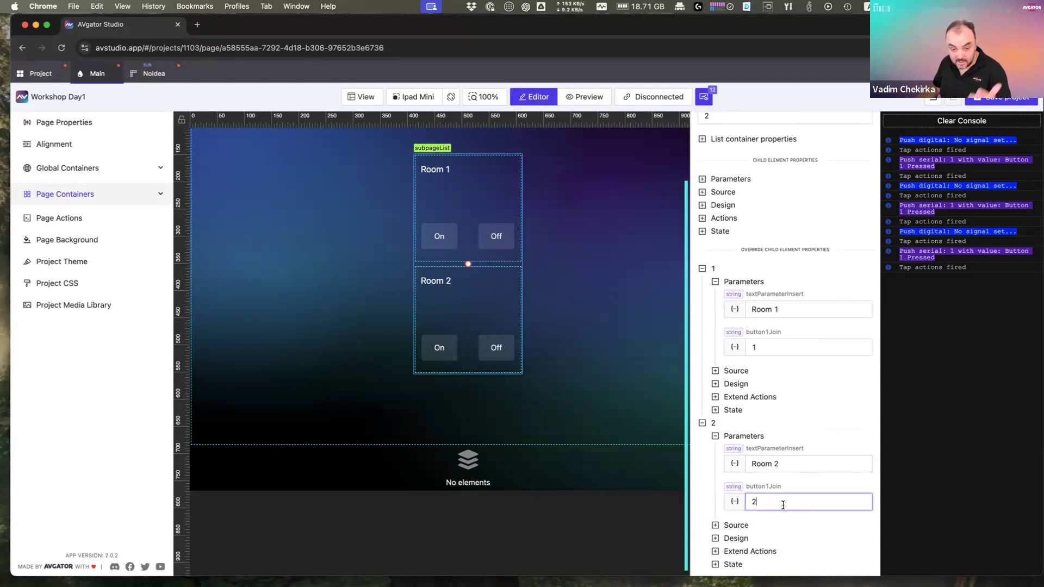
# Step: Preview Main, toggle Room 1's On and Off buttons, then open the NoIdea subpage
pyautogui.click(645, 370)
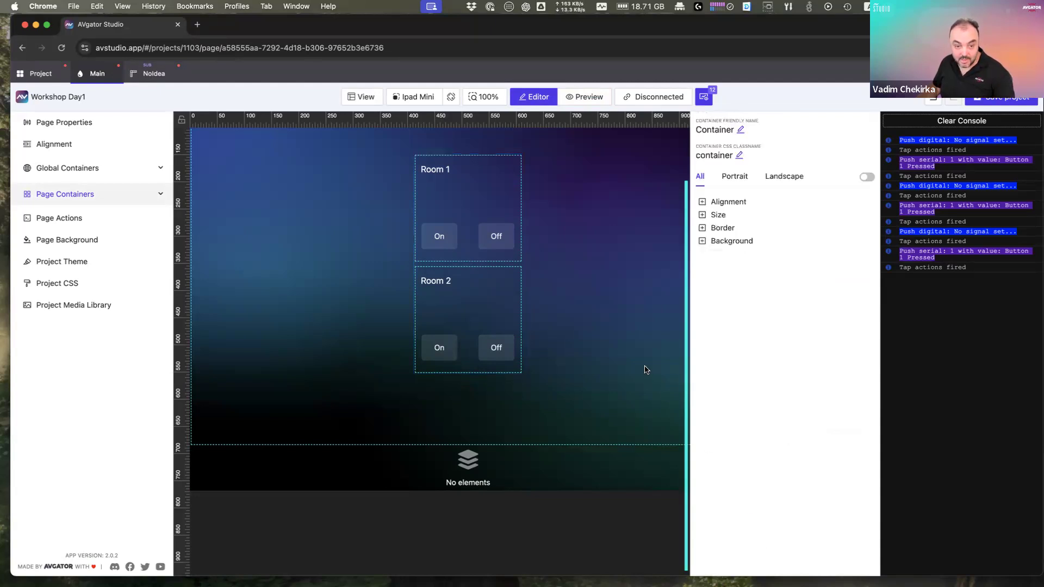
pyautogui.click(585, 98)
pyautogui.click(495, 259)
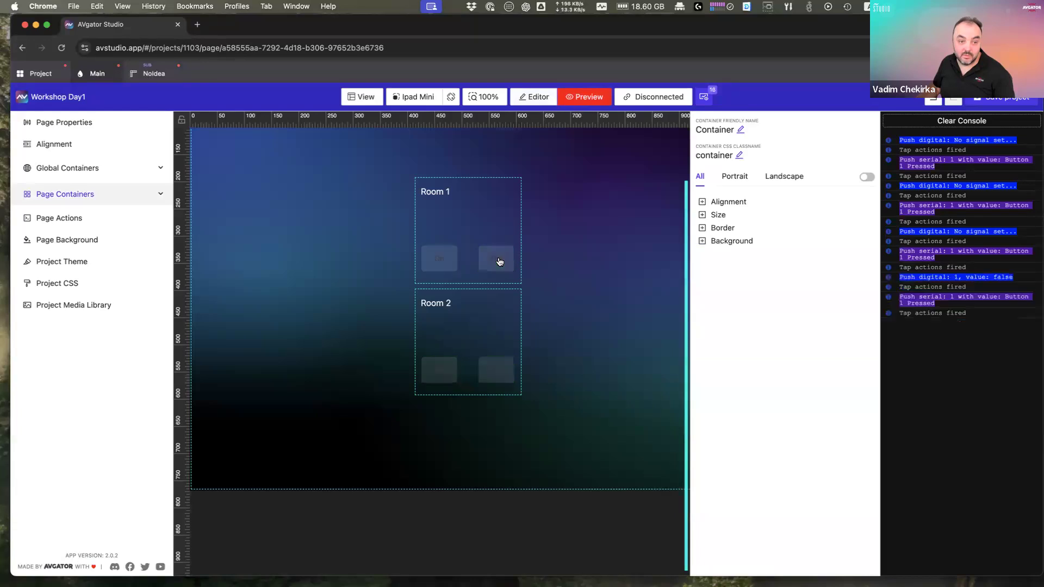
pyautogui.click(445, 266)
pyautogui.click(496, 259)
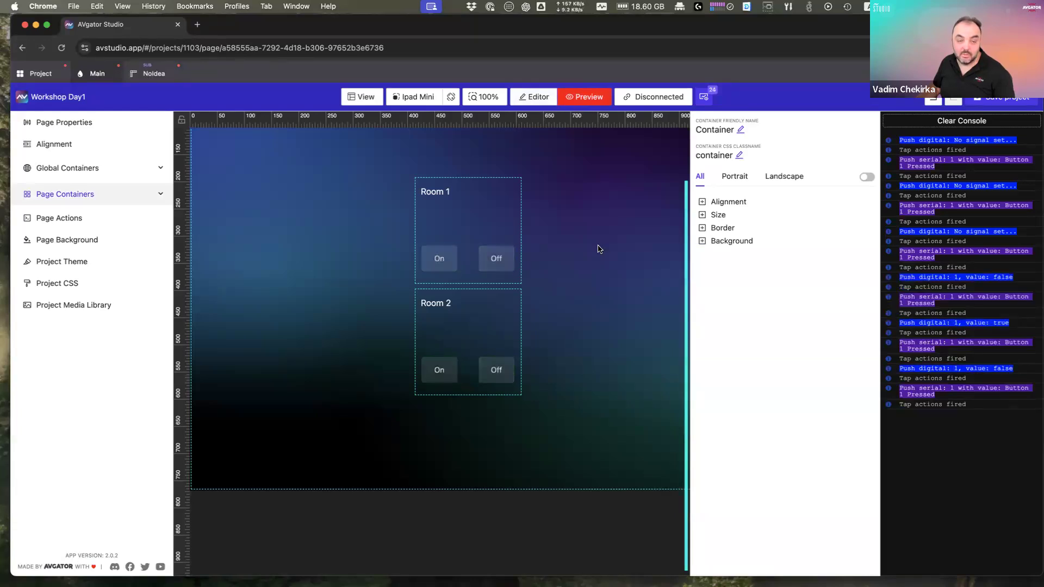
pyautogui.click(444, 265)
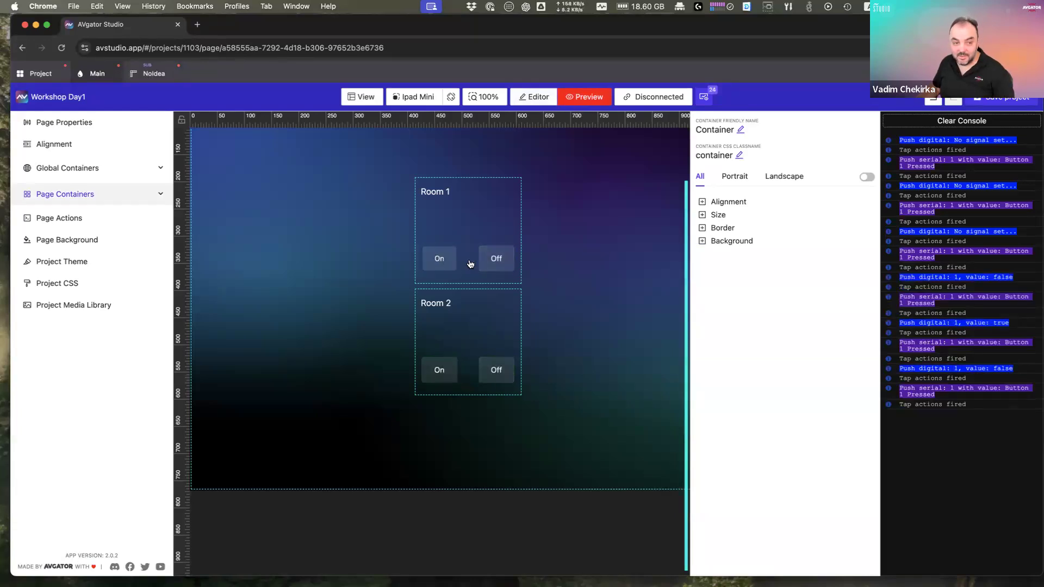
pyautogui.click(150, 76)
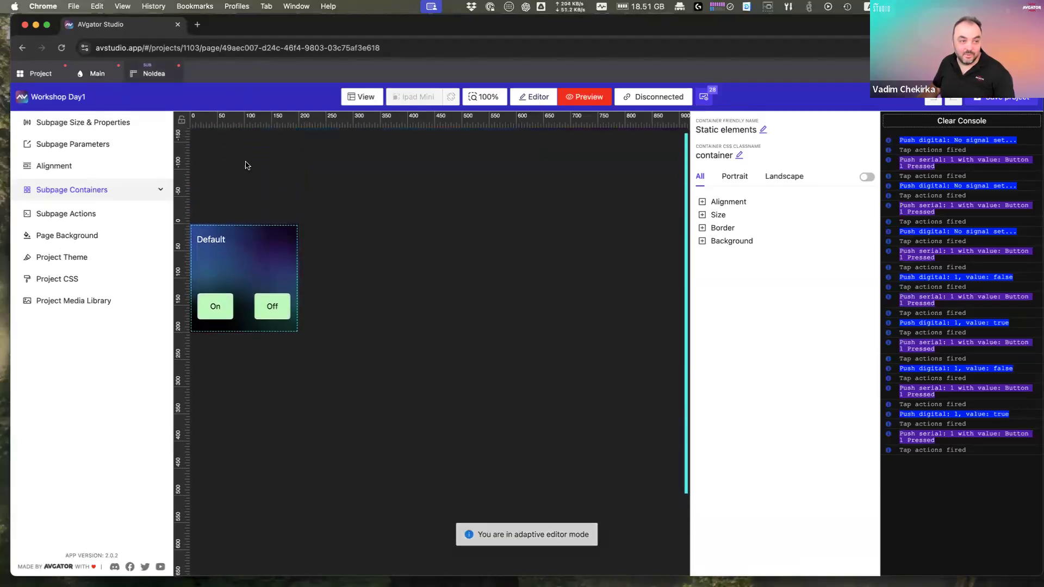
# Step: Bind the On button's Pressed Signal to the button1Join subpage parameter and save it
pyautogui.click(536, 98)
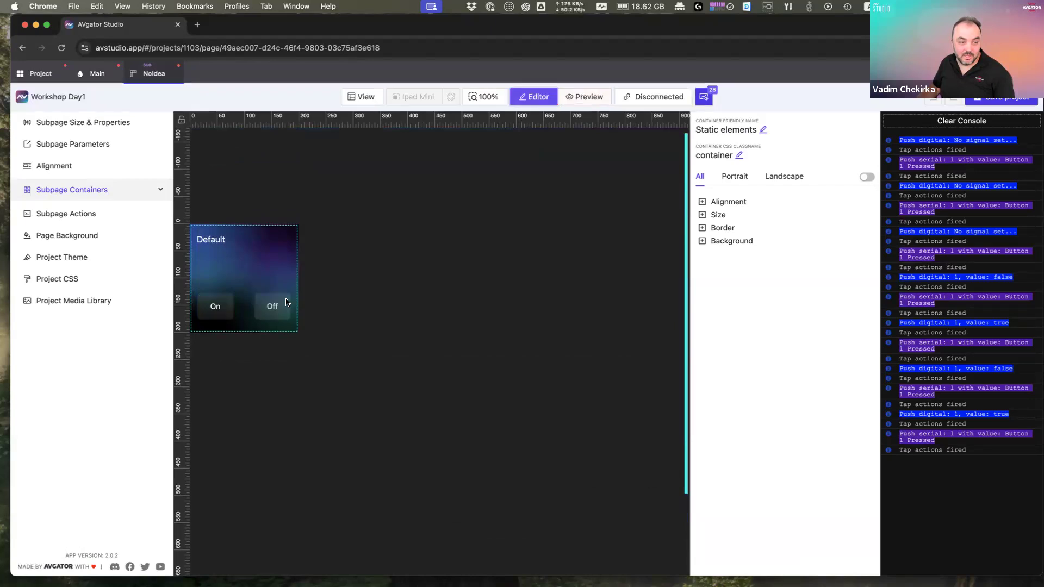
pyautogui.click(218, 314)
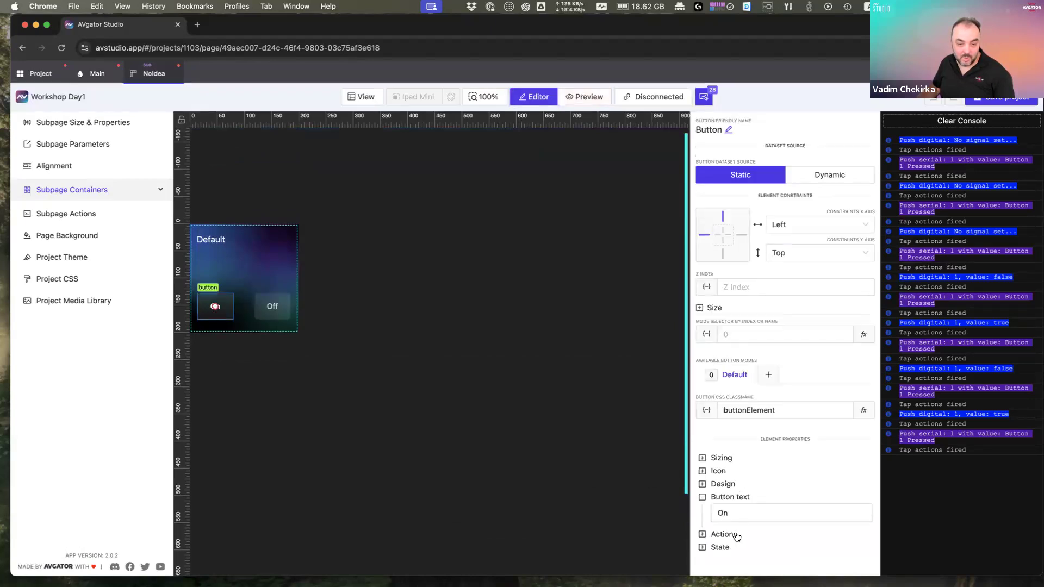
pyautogui.click(725, 549)
pyautogui.scroll(-4, 725, 552)
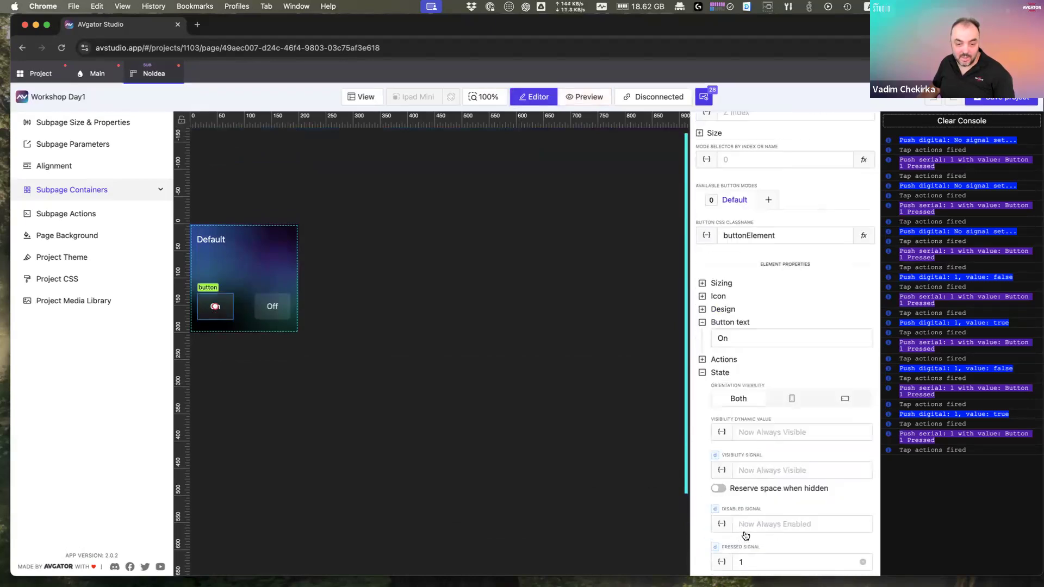
pyautogui.click(743, 561)
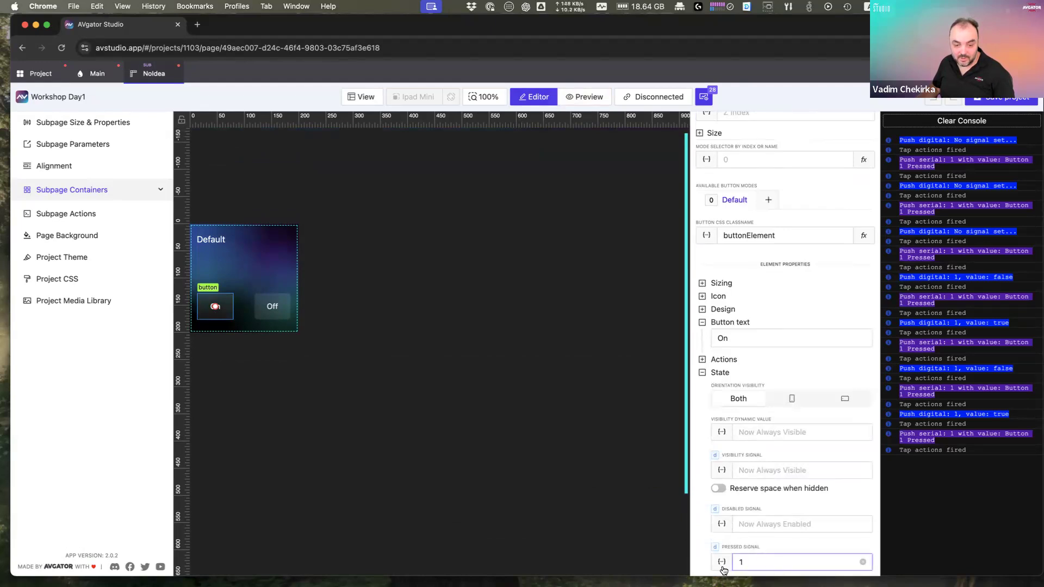
pyautogui.click(722, 564)
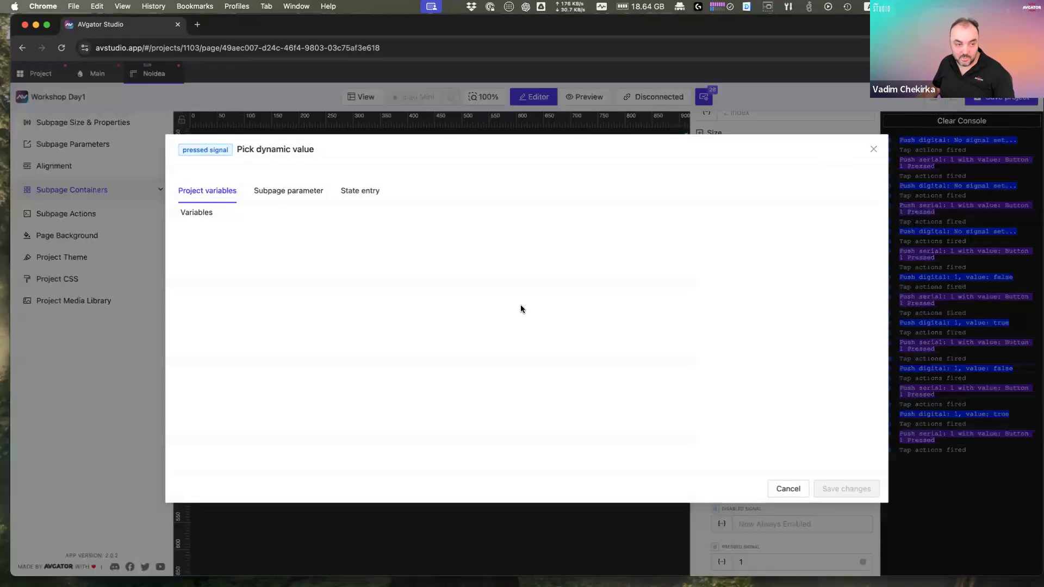
pyautogui.click(257, 191)
pyautogui.click(188, 282)
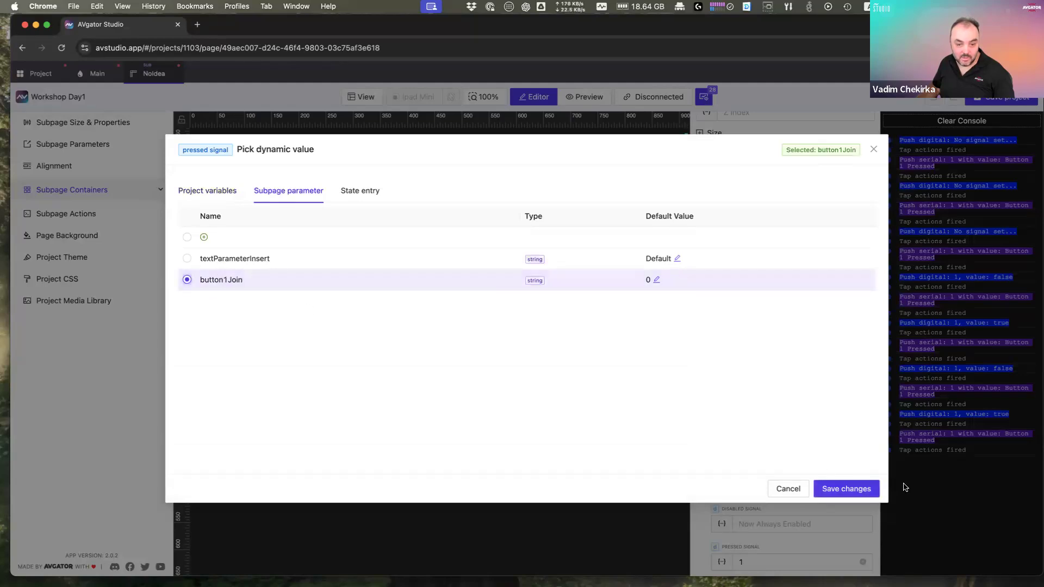
pyautogui.click(851, 490)
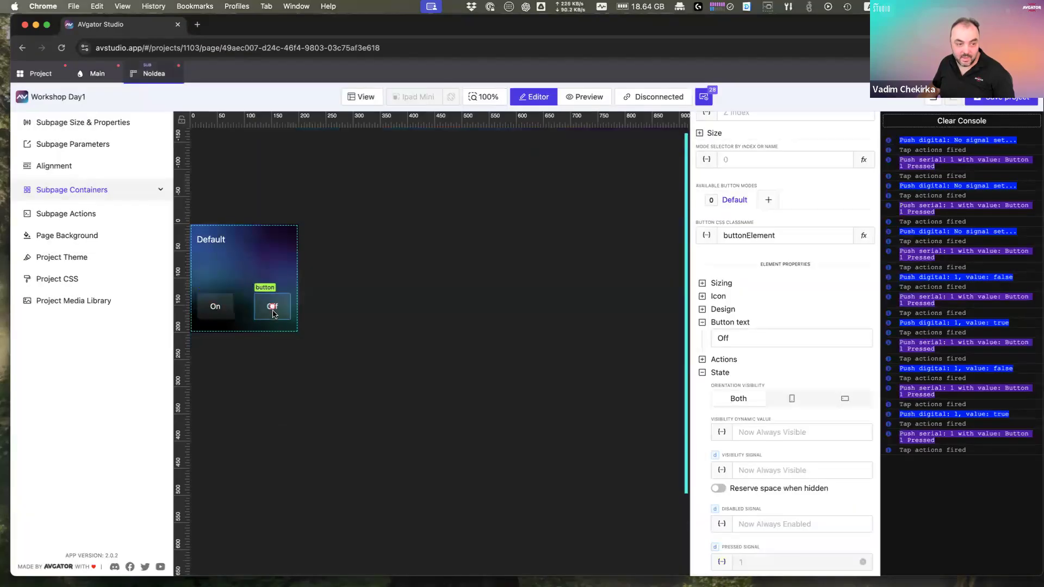
# Step: Bind the Off button's Pressed Signal to button1Join too, then go back to Main
pyautogui.click(722, 562)
pyautogui.click(289, 192)
pyautogui.click(187, 280)
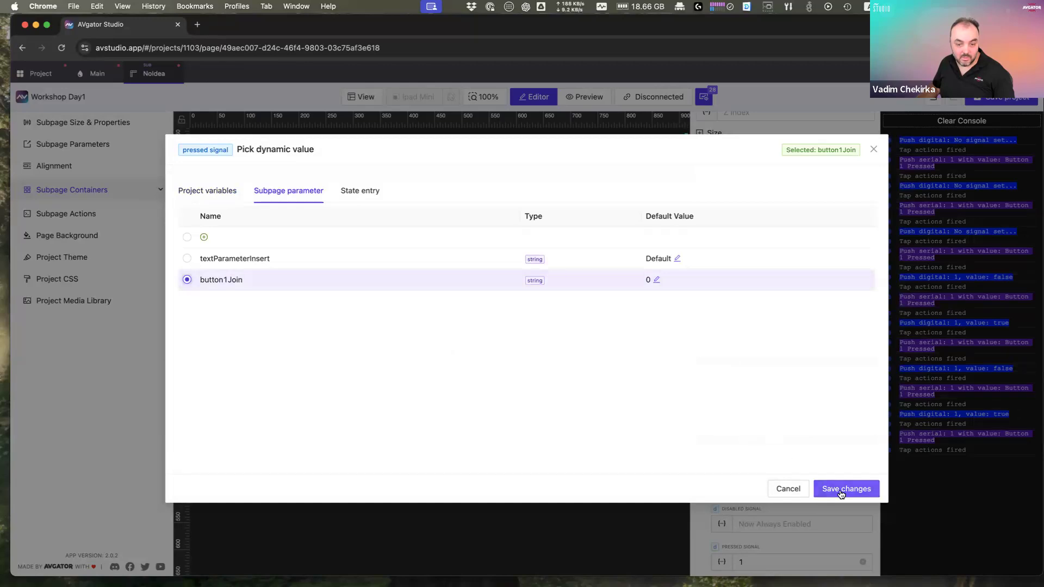
pyautogui.click(841, 490)
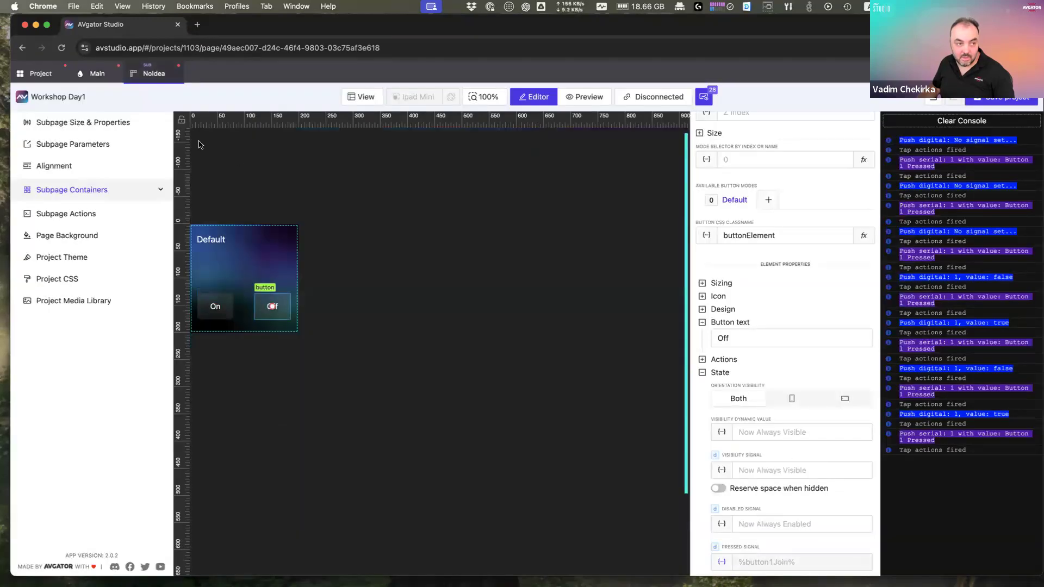
pyautogui.click(97, 76)
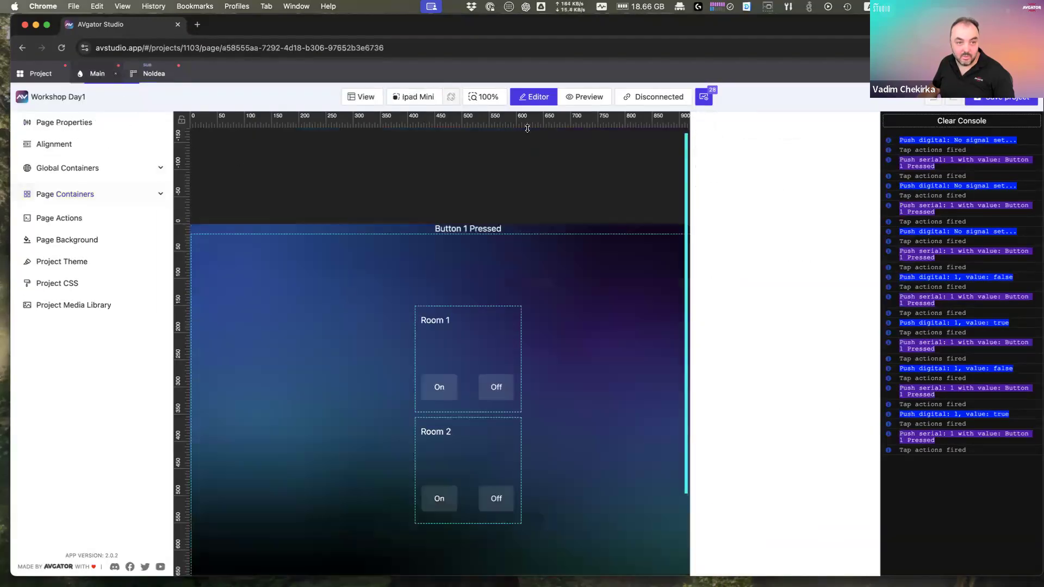
# Step: Preview the Main page and toggle Room 1's On and Off buttons
pyautogui.click(587, 99)
pyautogui.scroll(-10, 552, 337)
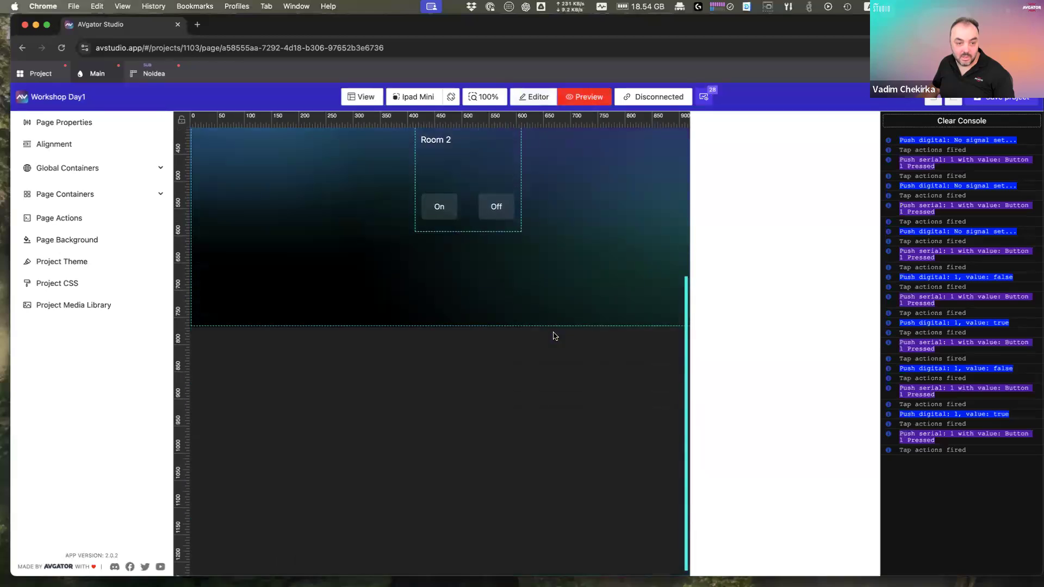
pyautogui.scroll(7, 551, 334)
pyautogui.click(491, 311)
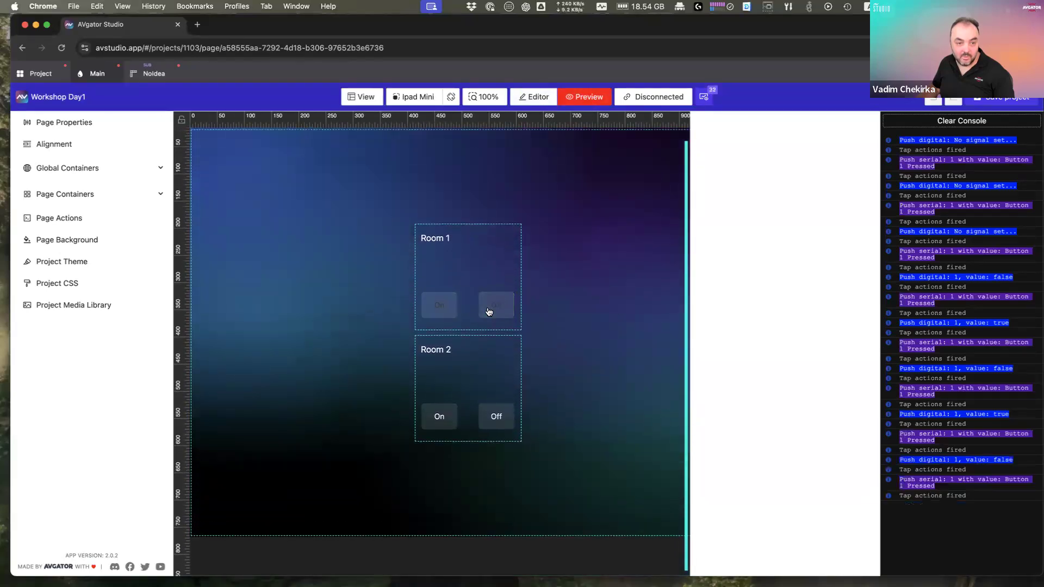
pyautogui.click(444, 310)
pyautogui.click(498, 311)
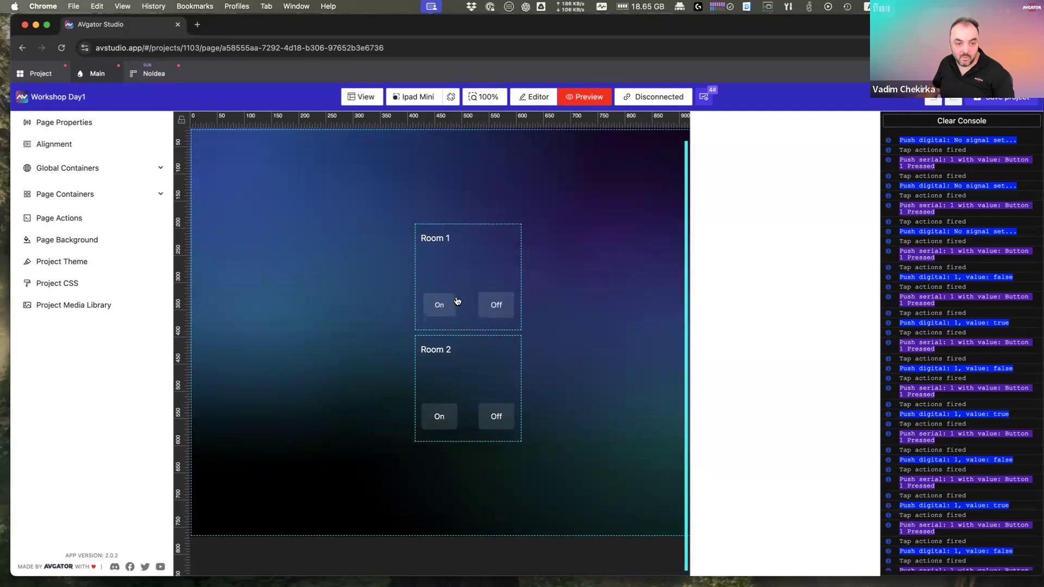
pyautogui.click(454, 302)
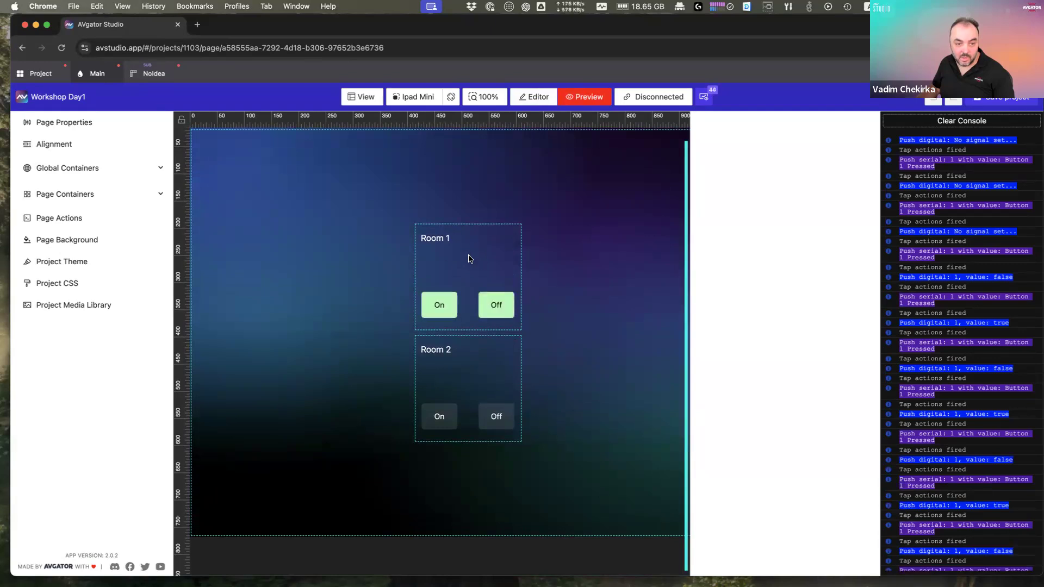
# Step: Toggle Room 2's On/Off buttons, recheck Room 1, and clear the console log
pyautogui.click(434, 418)
pyautogui.click(494, 422)
pyautogui.click(445, 422)
pyautogui.click(491, 424)
pyautogui.click(442, 423)
pyautogui.click(496, 306)
pyautogui.click(493, 418)
pyautogui.click(990, 125)
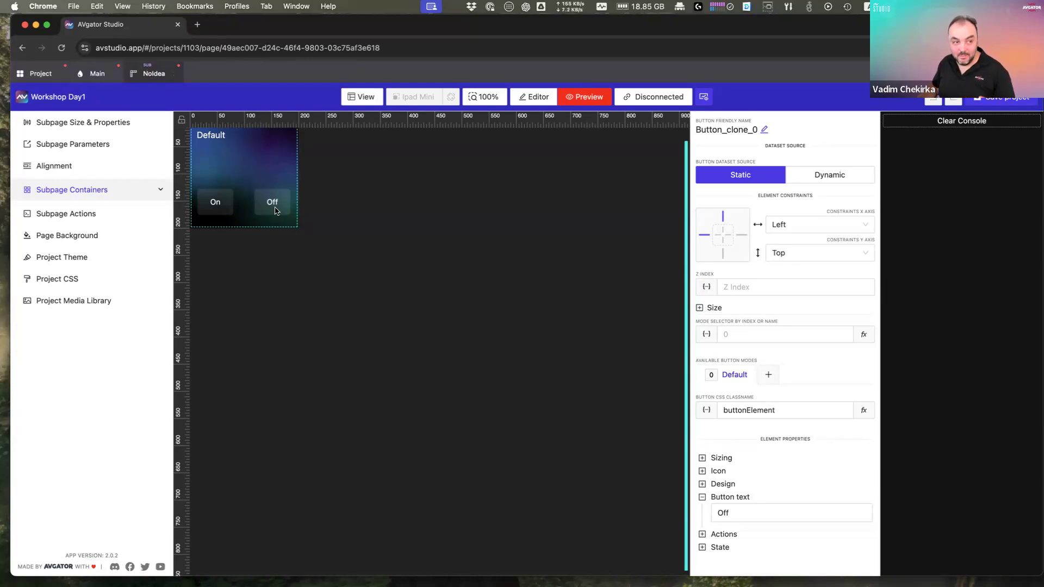
# Step: Close the NoIdea subpage tab to get back to the Workshop Day1 project overview
pyautogui.scroll(1, 318, 262)
pyautogui.scroll(4, 318, 262)
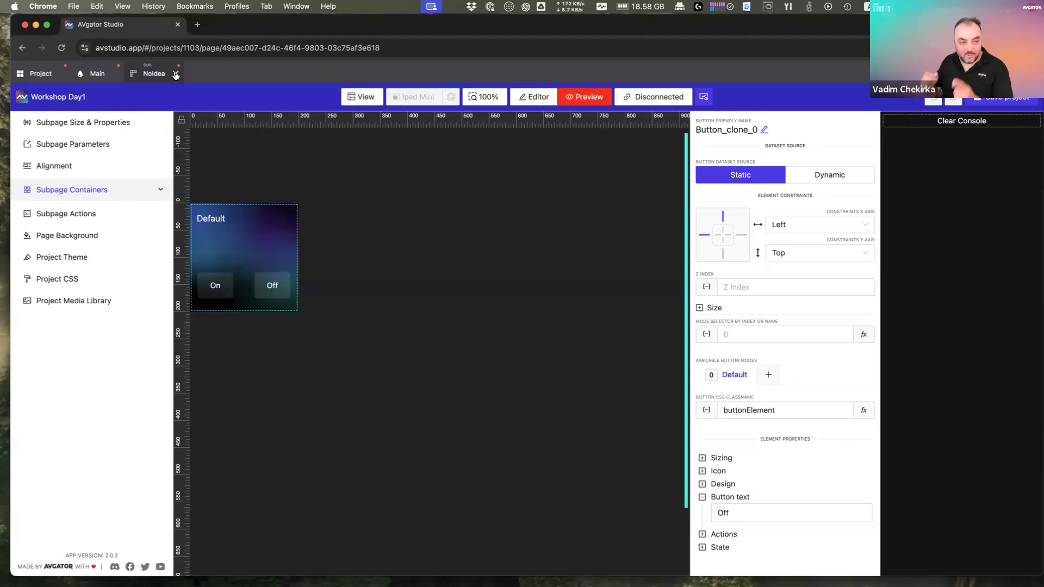
pyautogui.click(176, 75)
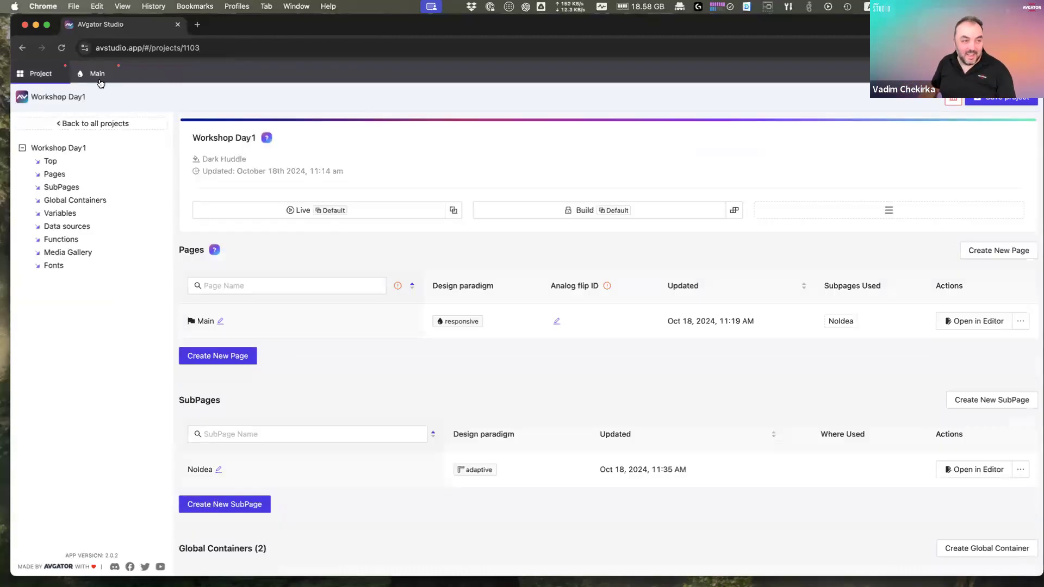
# Step: Save the project and copy the NoIdea subpage name in the project overview
pyautogui.click(98, 75)
pyautogui.click(968, 103)
pyautogui.click(42, 76)
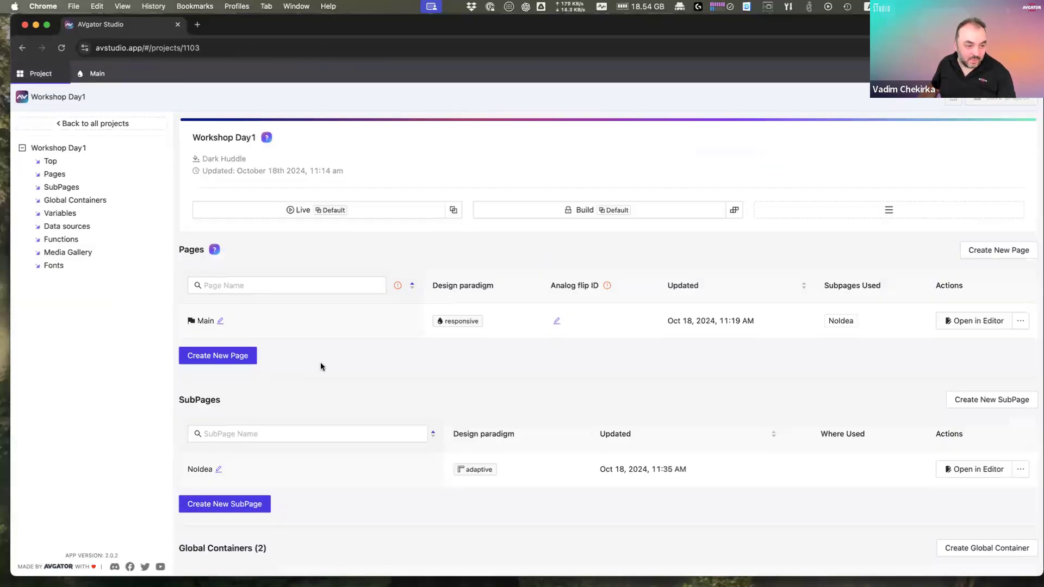
pyautogui.scroll(-4, 321, 367)
pyautogui.doubleClick(198, 251)
pyautogui.press('super+c')
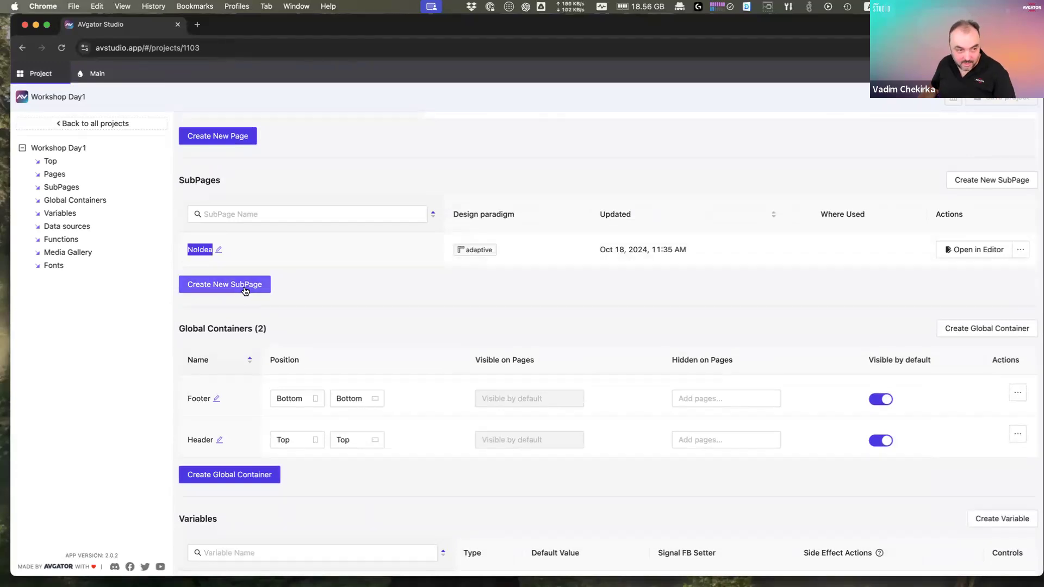
# Step: Create a Responsive subpage named NoIdeaResponsive and open it in the editor
pyautogui.click(235, 289)
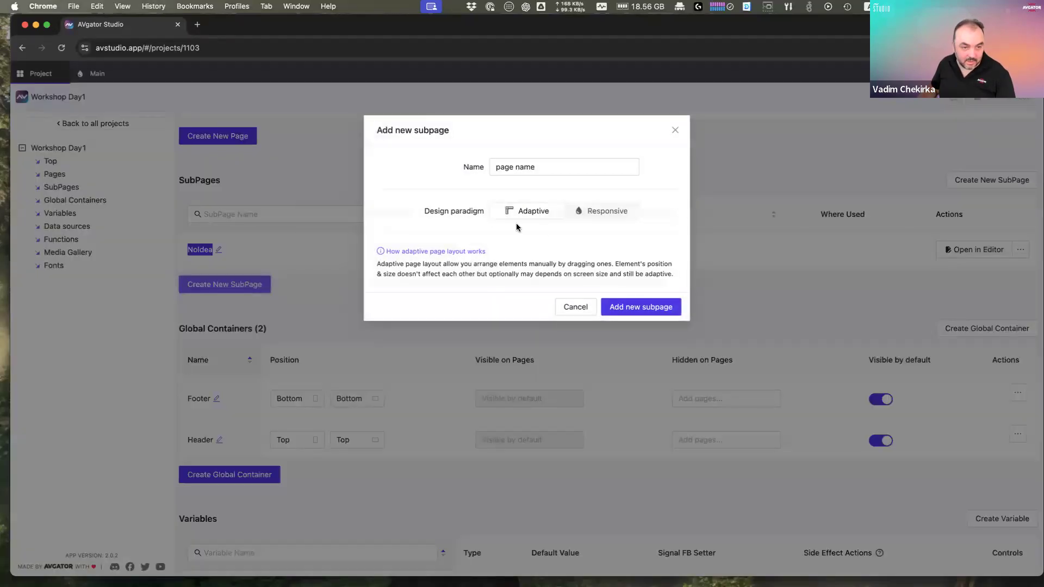
pyautogui.click(606, 212)
pyautogui.click(540, 171)
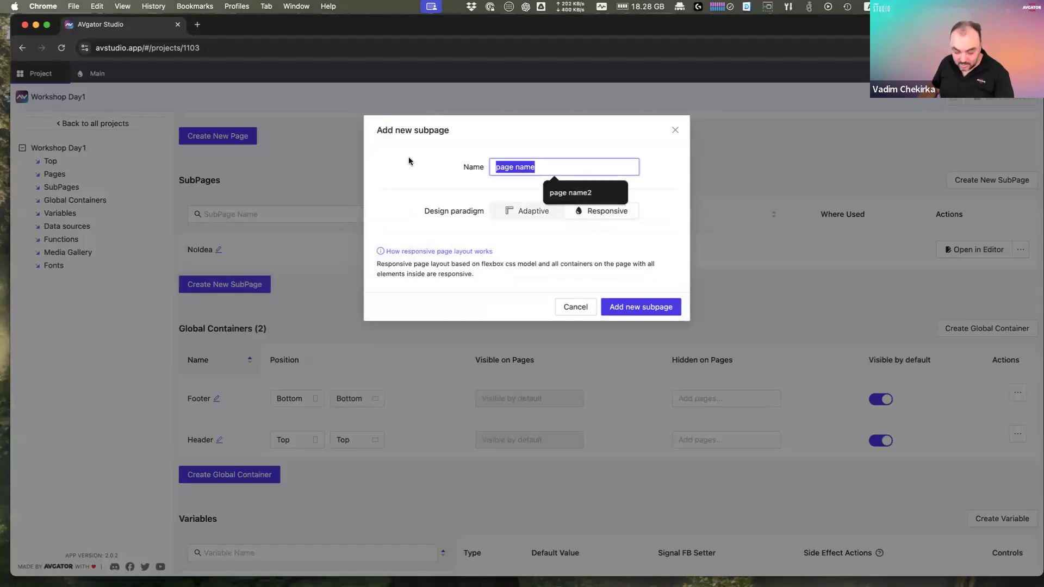
pyautogui.press('super+v')
pyautogui.write('Re')
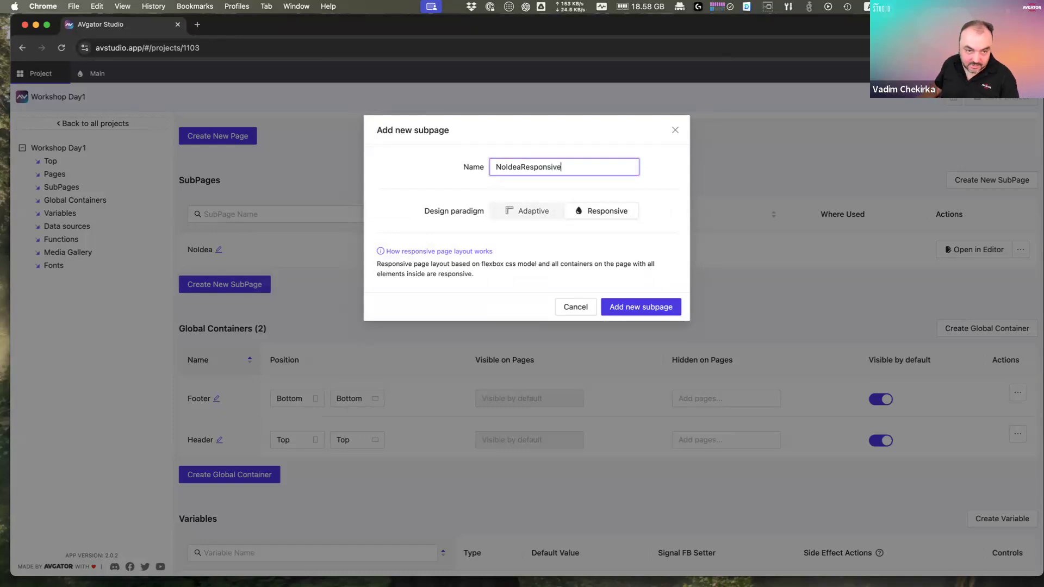
pyautogui.click(666, 309)
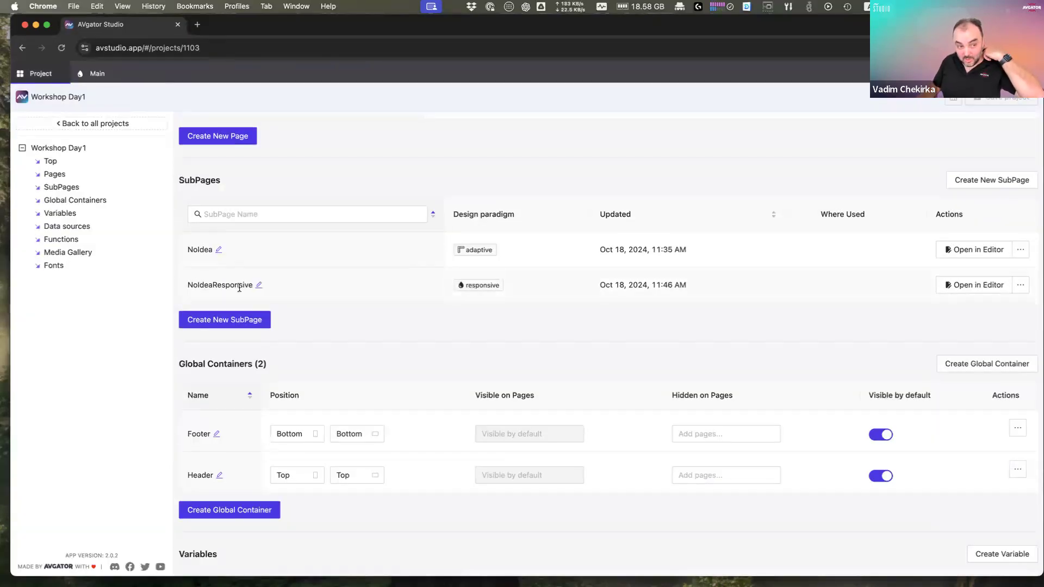
pyautogui.click(981, 284)
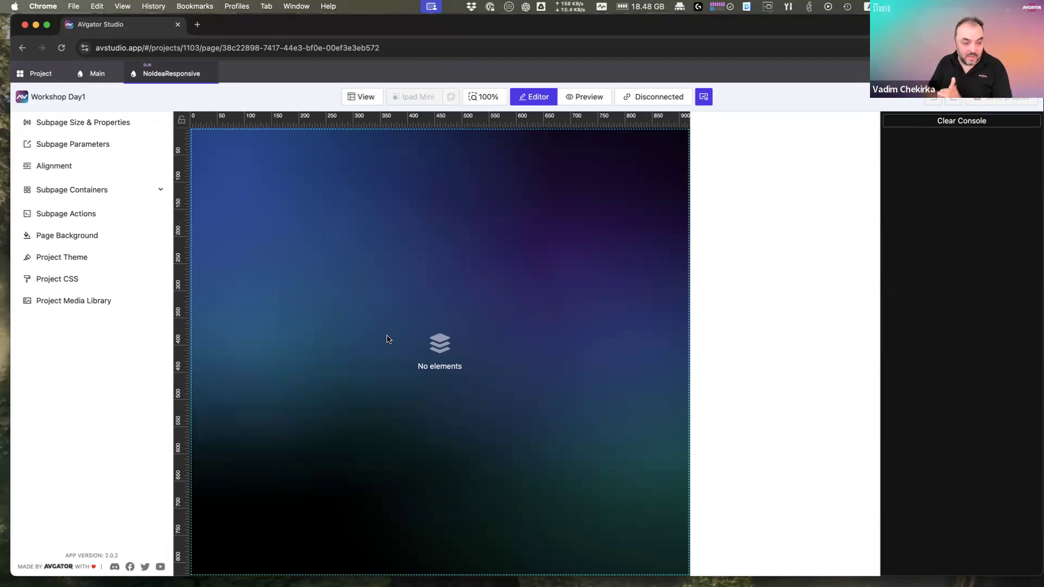
# Step: Add a Button element to the NoIdeaResponsive canvas
pyautogui.rightClick(422, 285)
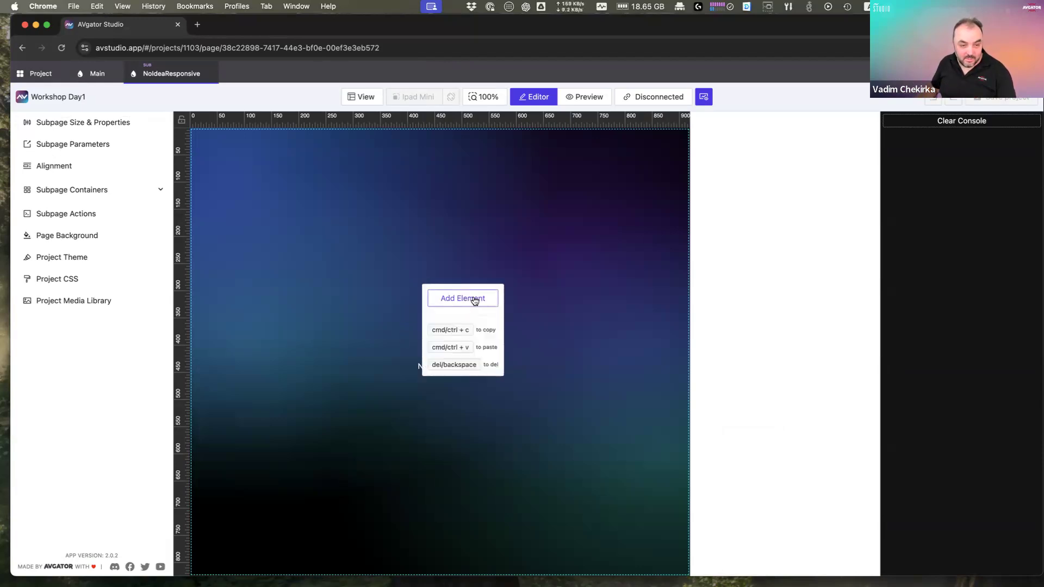
pyautogui.click(474, 299)
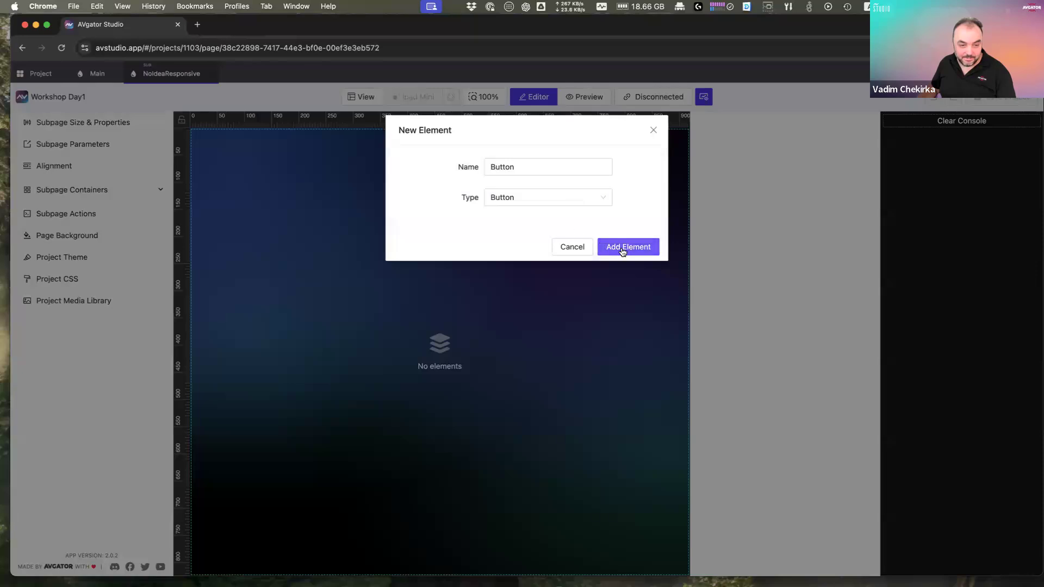
pyautogui.click(623, 248)
# Step: Clone the button into 7 copies and rearrange buttons within the column
pyautogui.click(457, 358)
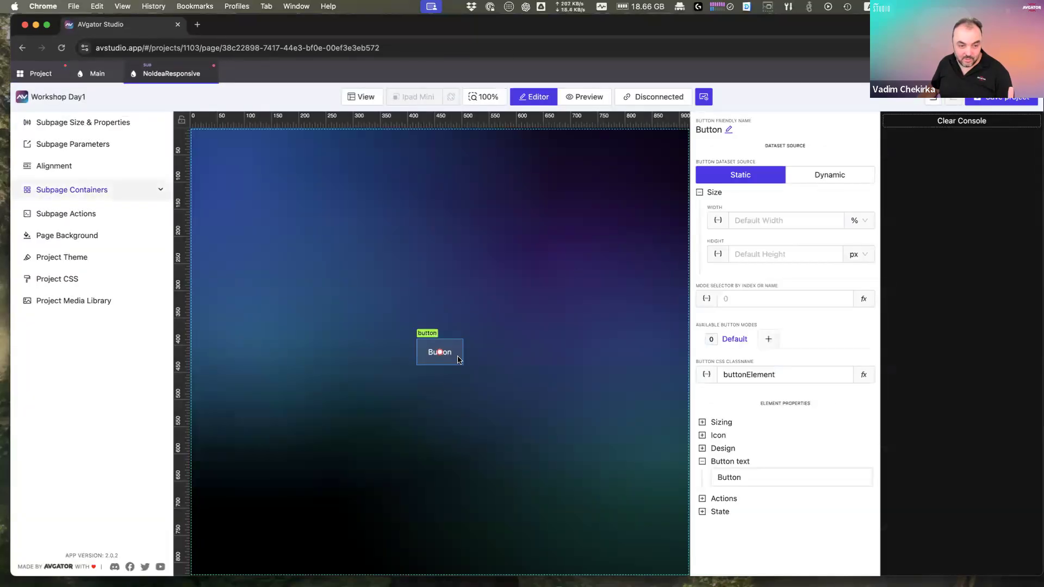
pyautogui.rightClick(456, 356)
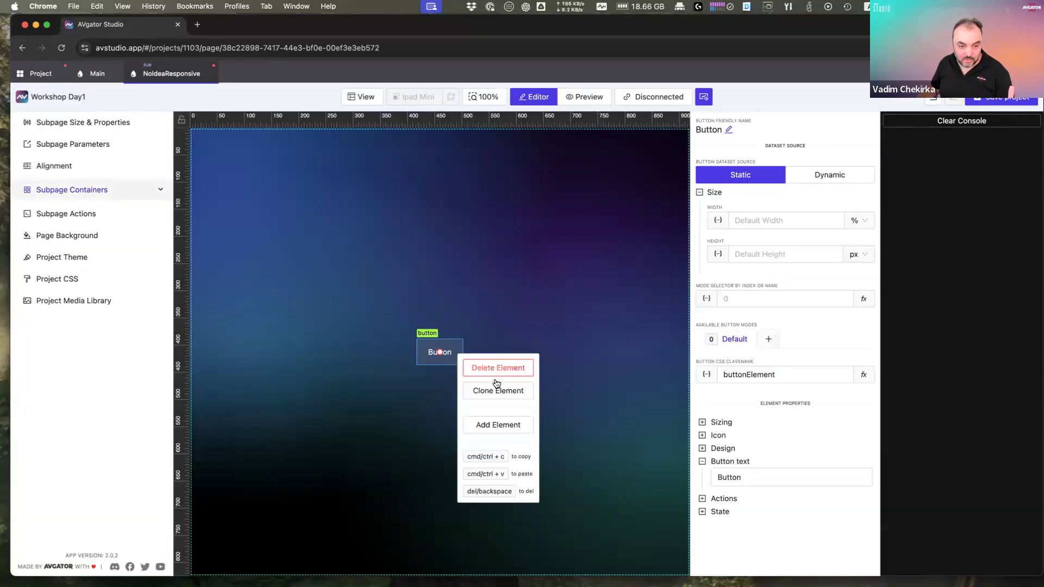
pyautogui.click(495, 384)
pyautogui.click(505, 165)
pyautogui.click(506, 165)
pyautogui.click(505, 165)
pyautogui.click(505, 165)
pyautogui.click(505, 164)
pyautogui.click(505, 164)
pyautogui.click(625, 216)
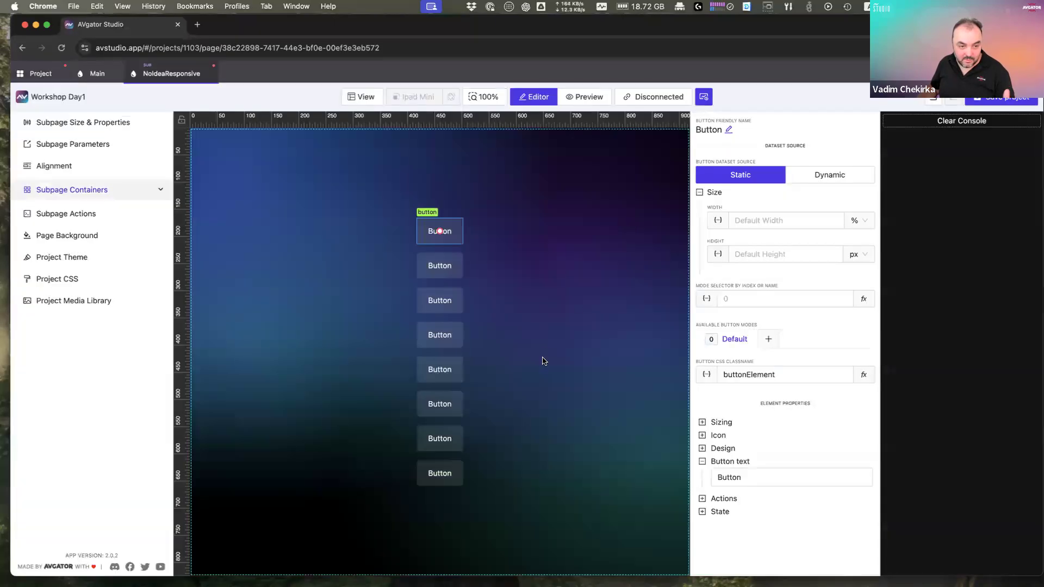
pyautogui.moveTo(450, 287); pyautogui.dragTo(462, 321)
pyautogui.click(448, 378)
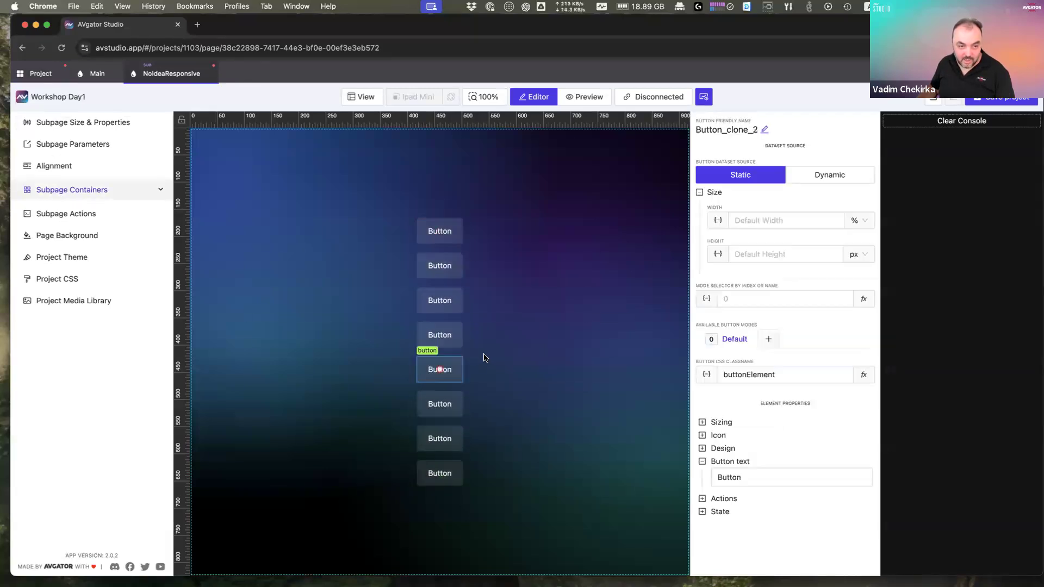
# Step: Set the container's element distribution to Between, then back to Center
pyautogui.click(552, 244)
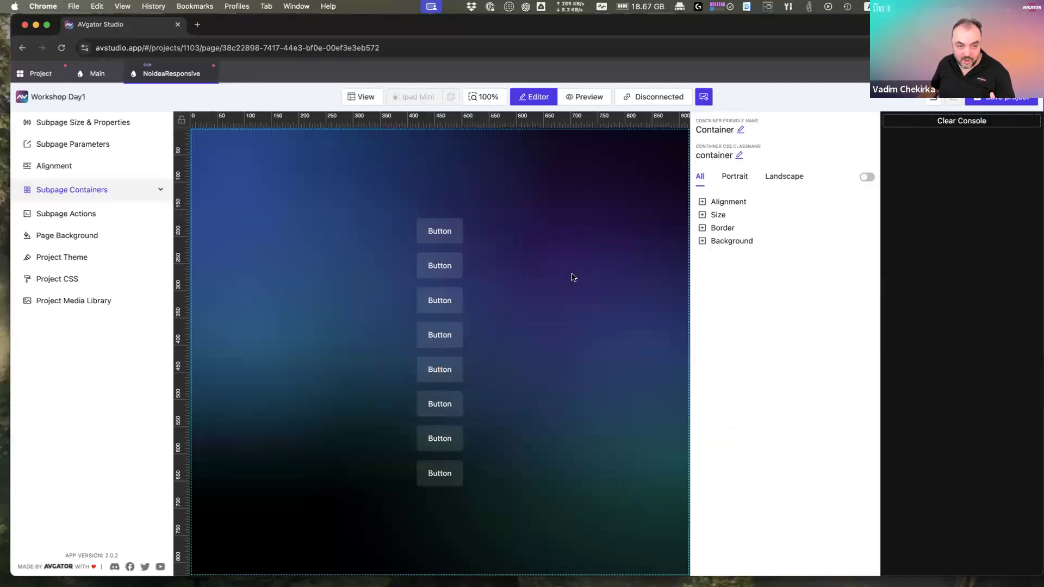
pyautogui.click(732, 204)
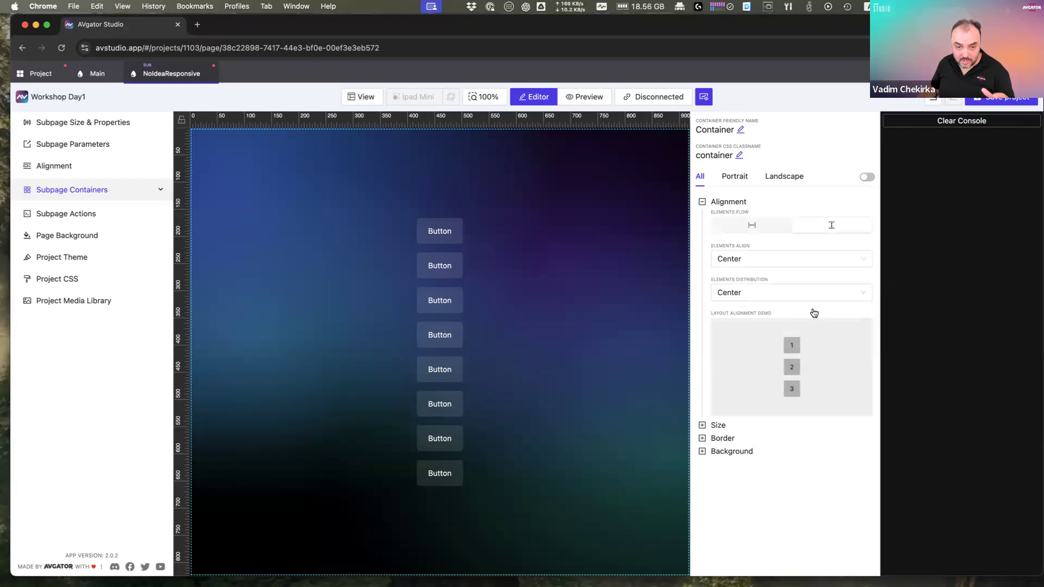
pyautogui.click(775, 298)
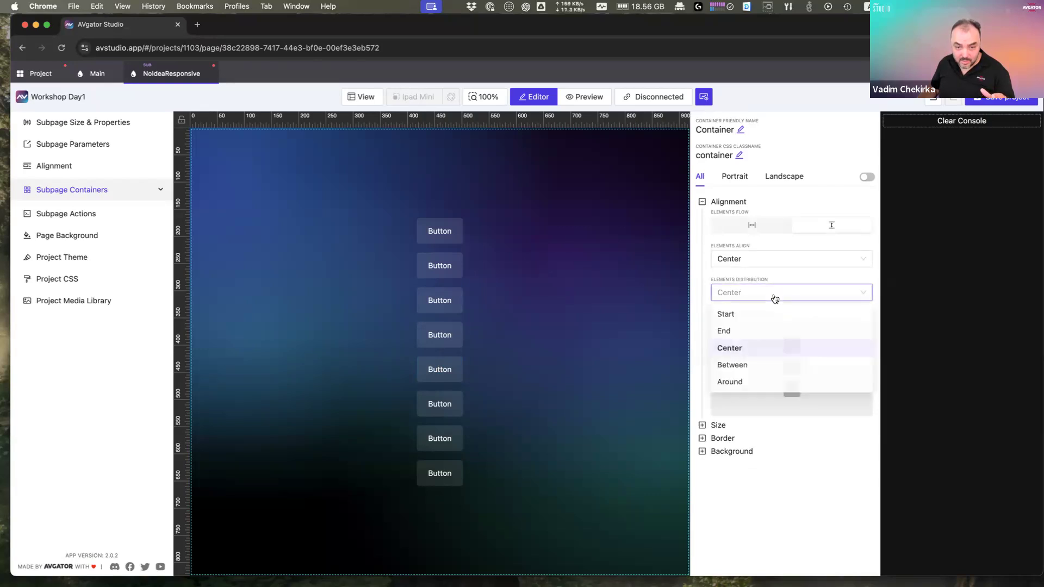
pyautogui.click(754, 372)
pyautogui.click(771, 296)
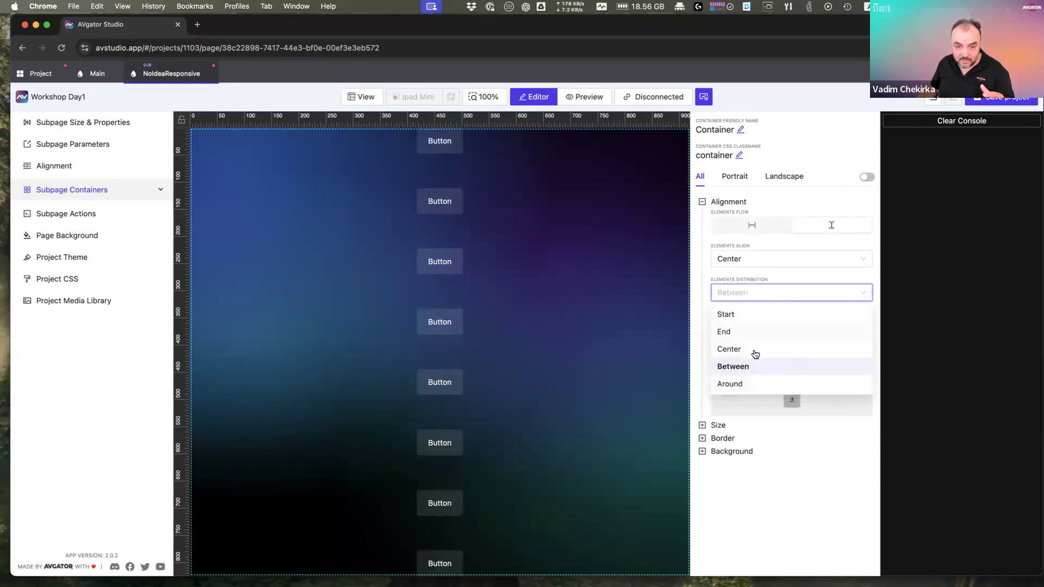
pyautogui.click(755, 351)
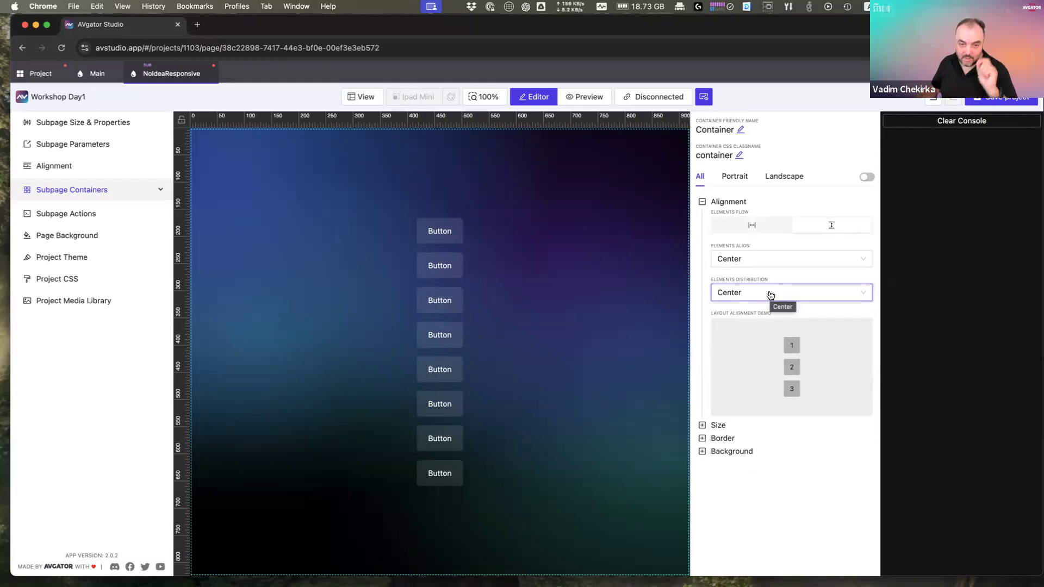
# Step: Undo repeatedly until the subpage holds no buttons
pyautogui.click(933, 104)
pyautogui.click(933, 104)
pyautogui.click(933, 104)
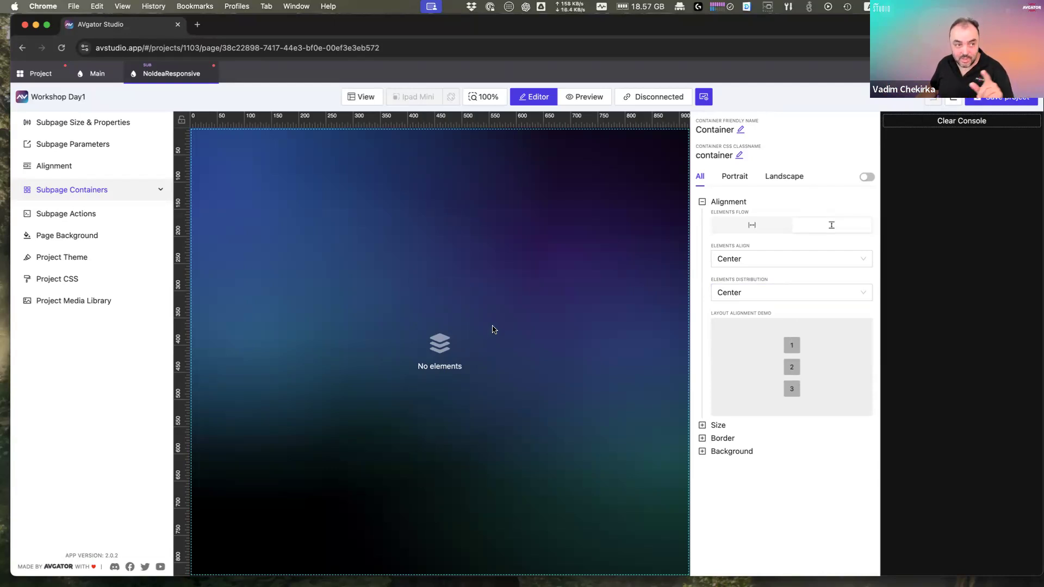
# Step: Add a NoIdeaResponsive SubPage list element to the Main page
pyautogui.click(96, 75)
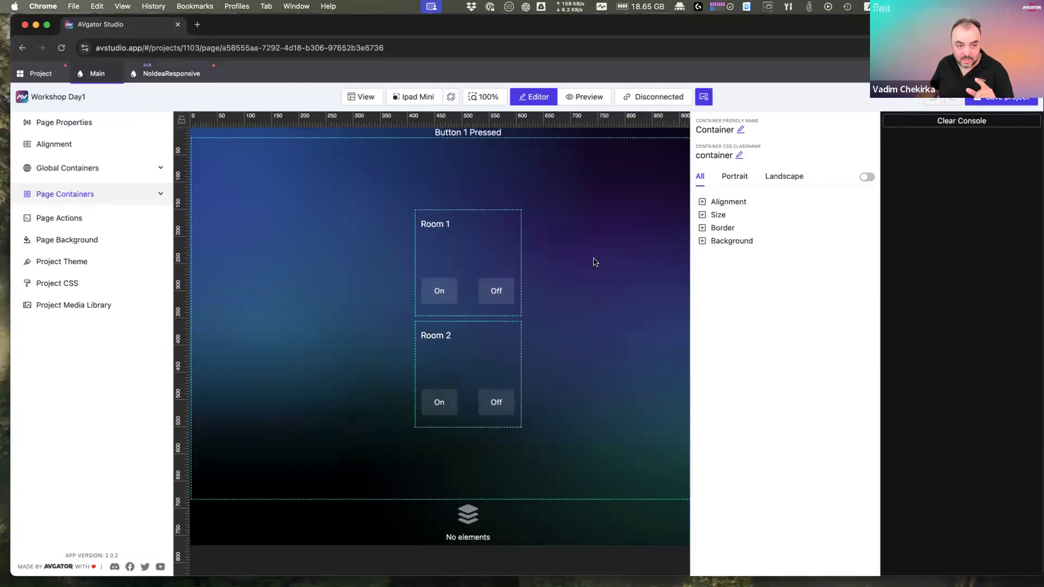
pyautogui.rightClick(558, 260)
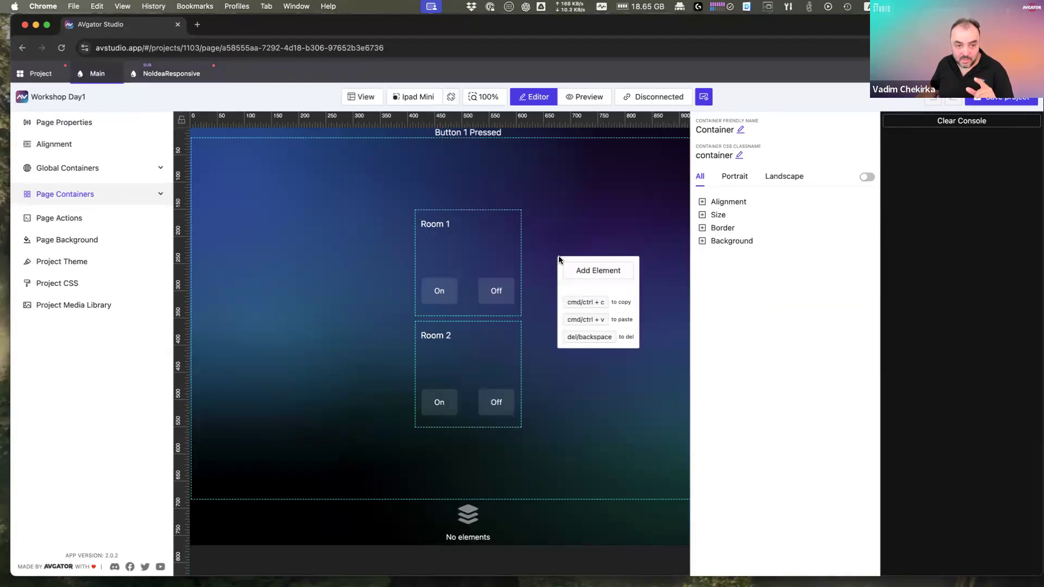
pyautogui.click(590, 270)
pyautogui.click(540, 199)
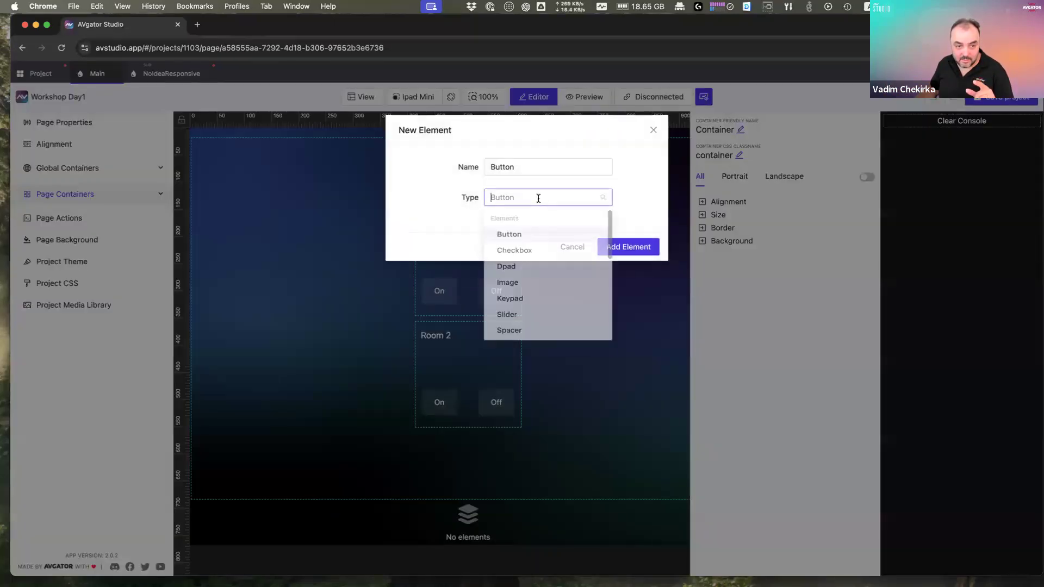
pyautogui.write('su')
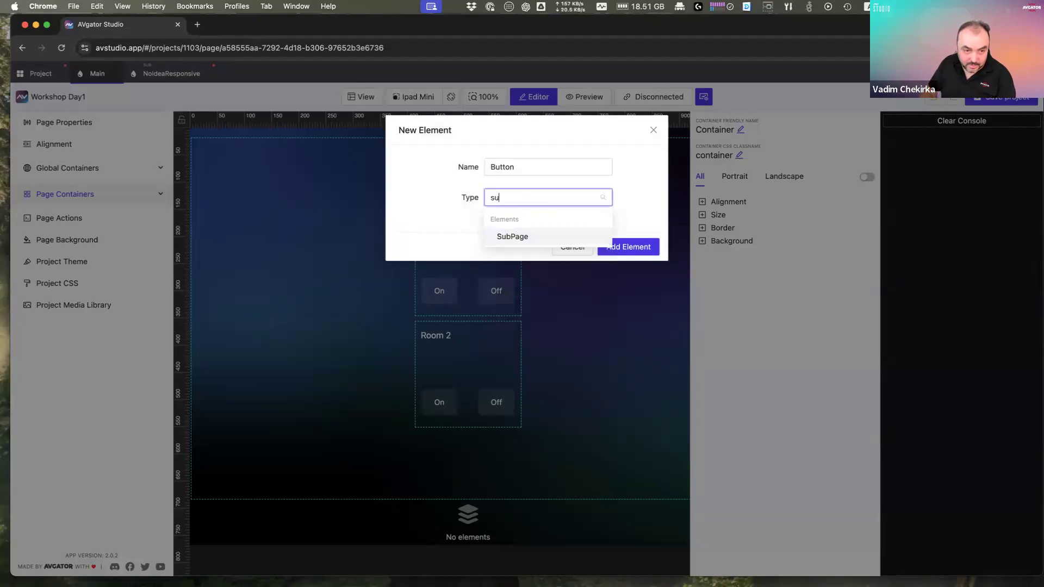
pyautogui.click(538, 232)
pyautogui.click(537, 228)
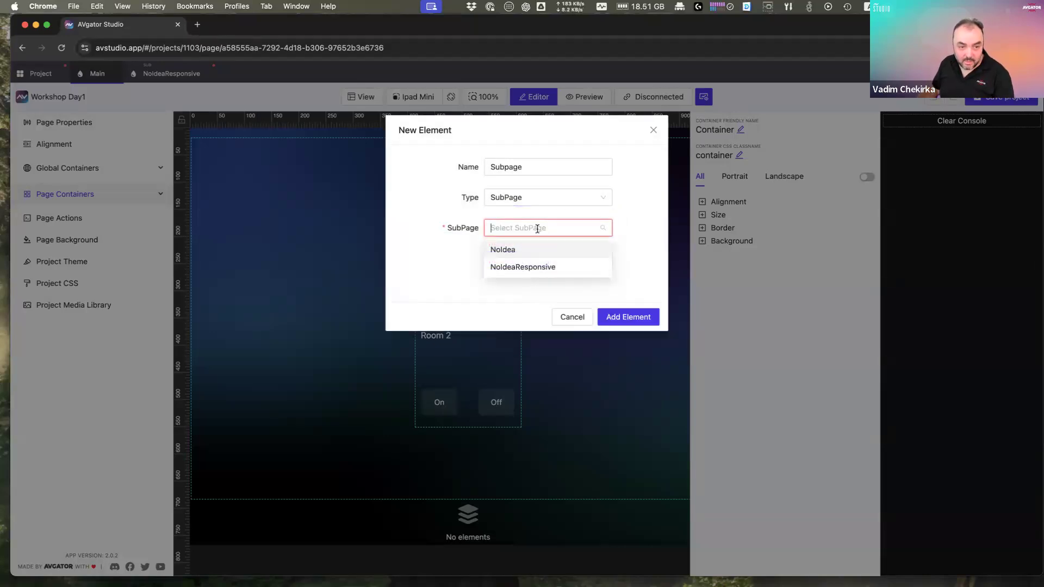
pyautogui.click(547, 267)
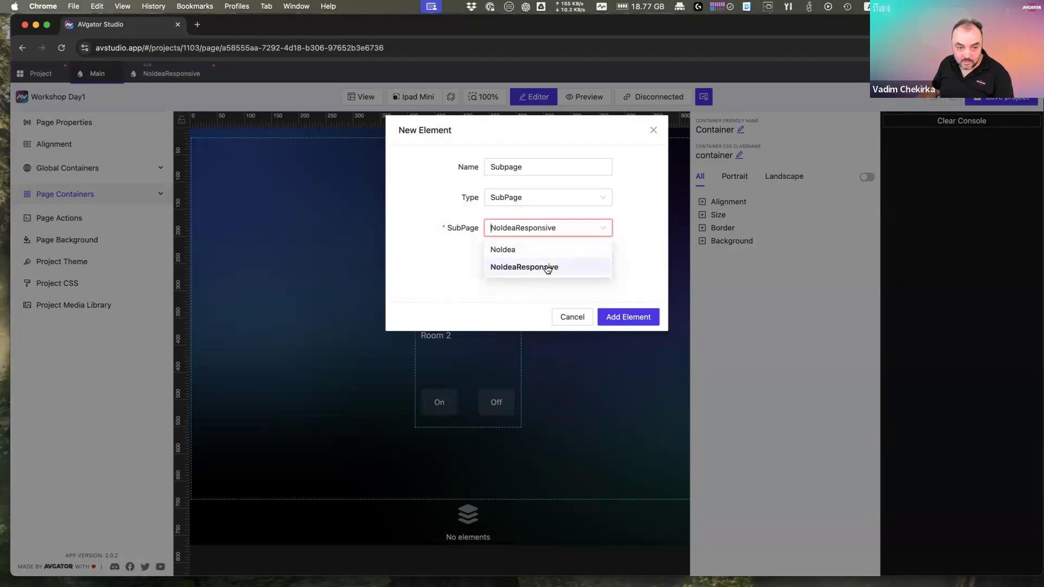
pyautogui.click(588, 260)
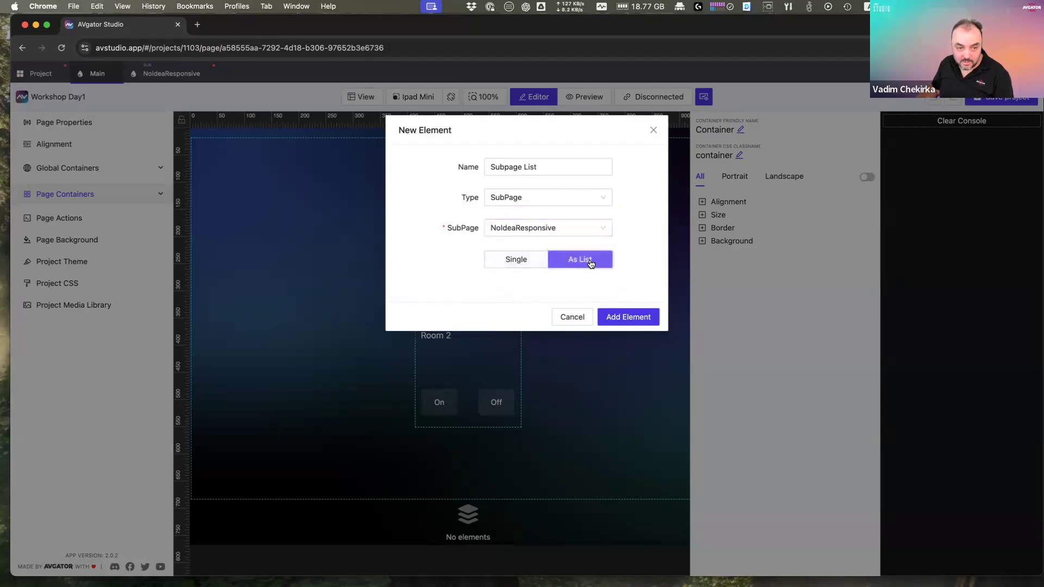
pyautogui.click(620, 315)
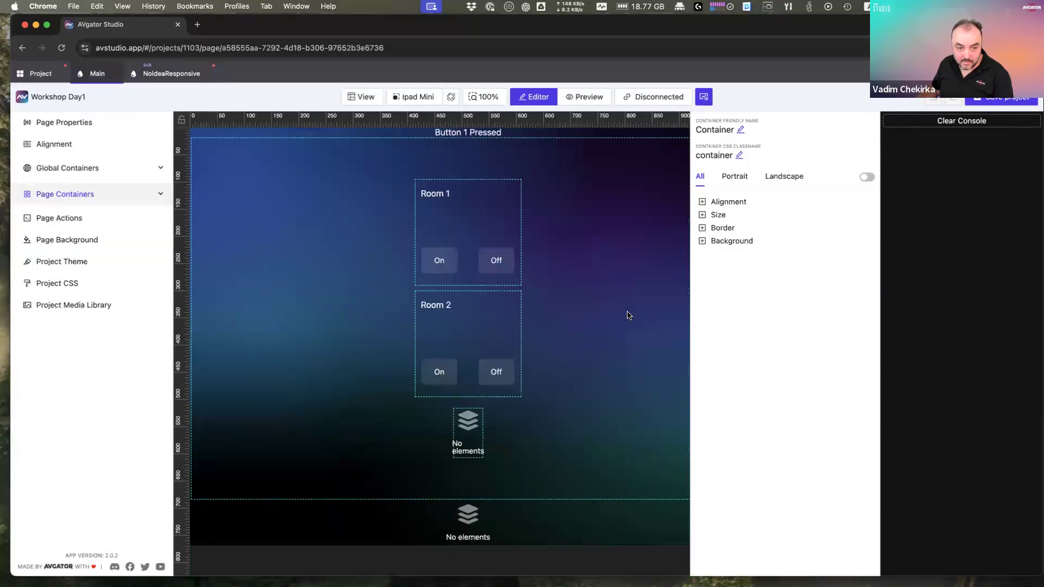
# Step: Set the new subpage list's Number of Items to 2
pyautogui.click(469, 433)
pyautogui.click(849, 431)
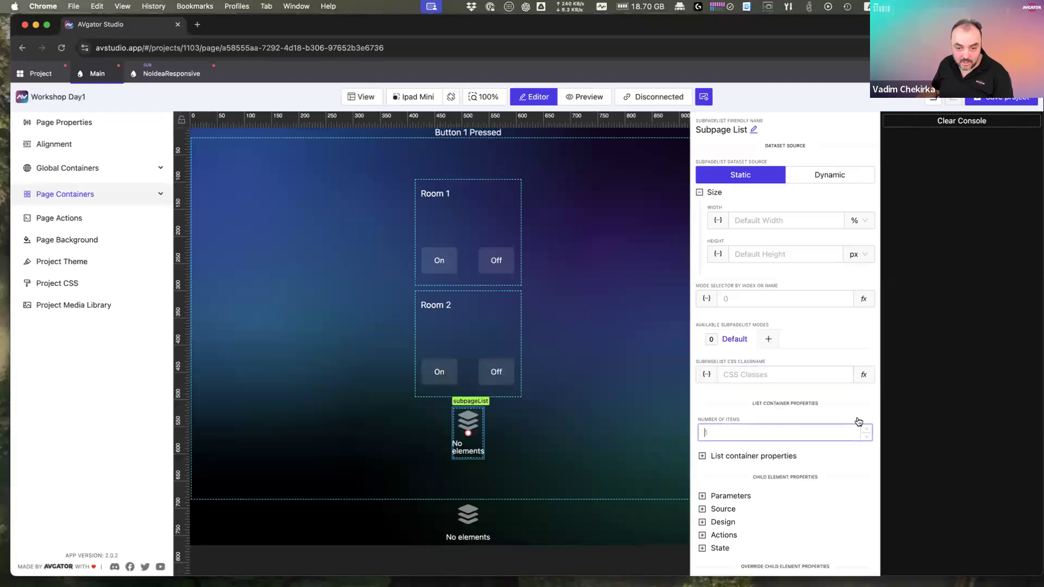
pyautogui.click(867, 429)
# Step: Make the Main container flow horizontally, placing both lists side by side, then open Project
pyautogui.click(519, 435)
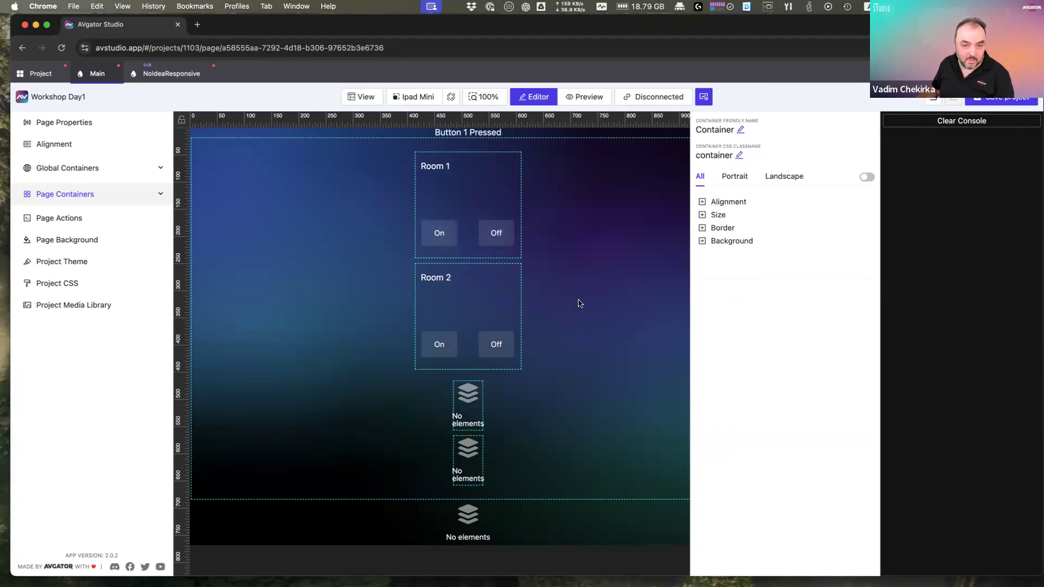
pyautogui.click(702, 202)
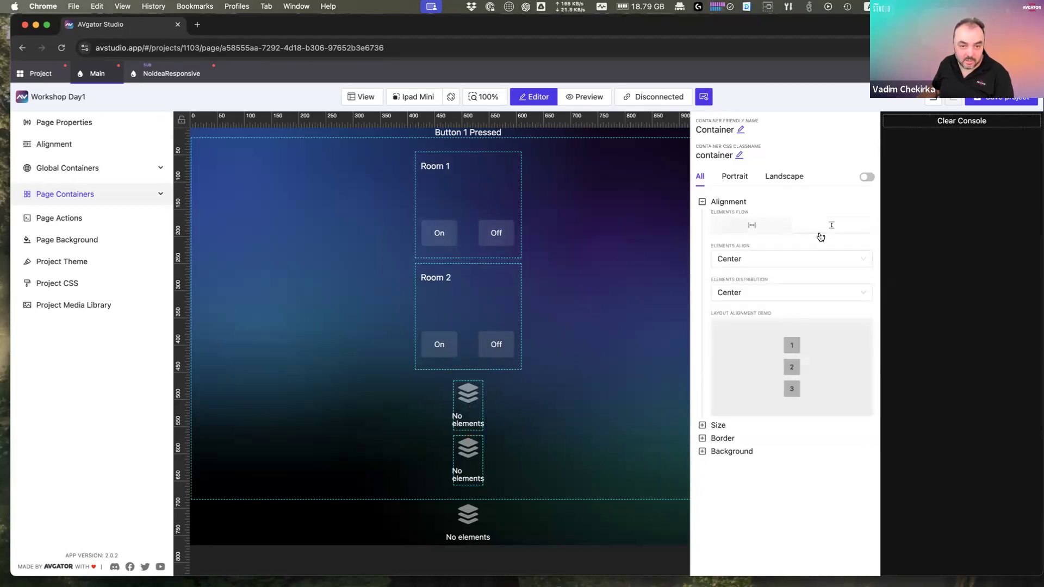
pyautogui.click(751, 224)
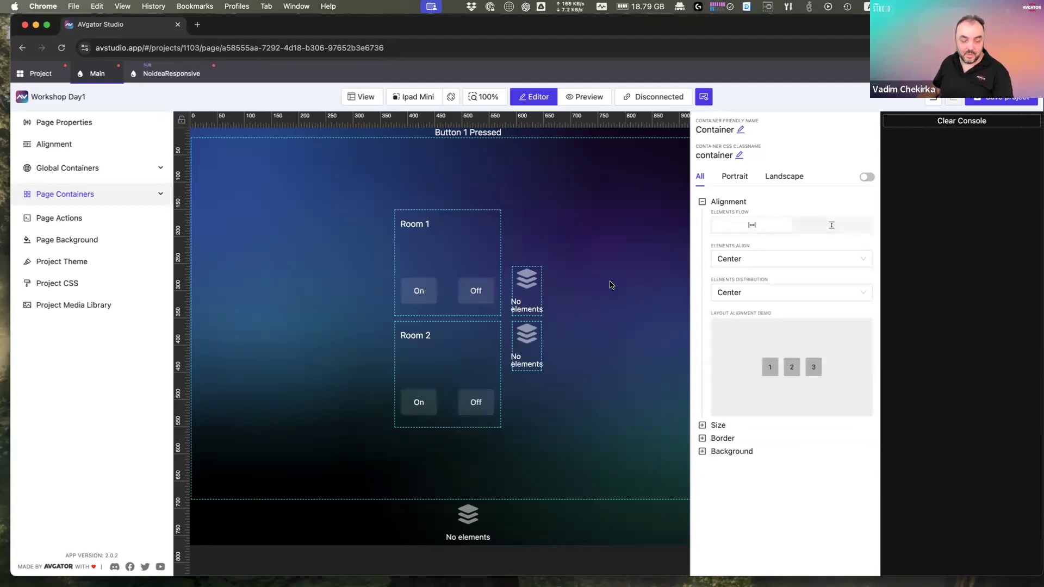
pyautogui.click(528, 302)
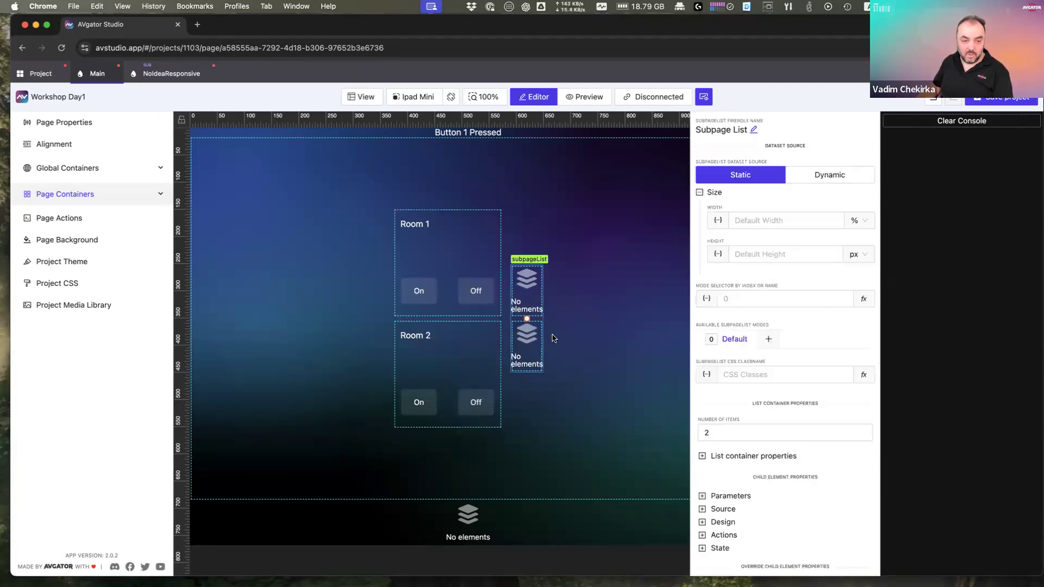
pyautogui.click(443, 256)
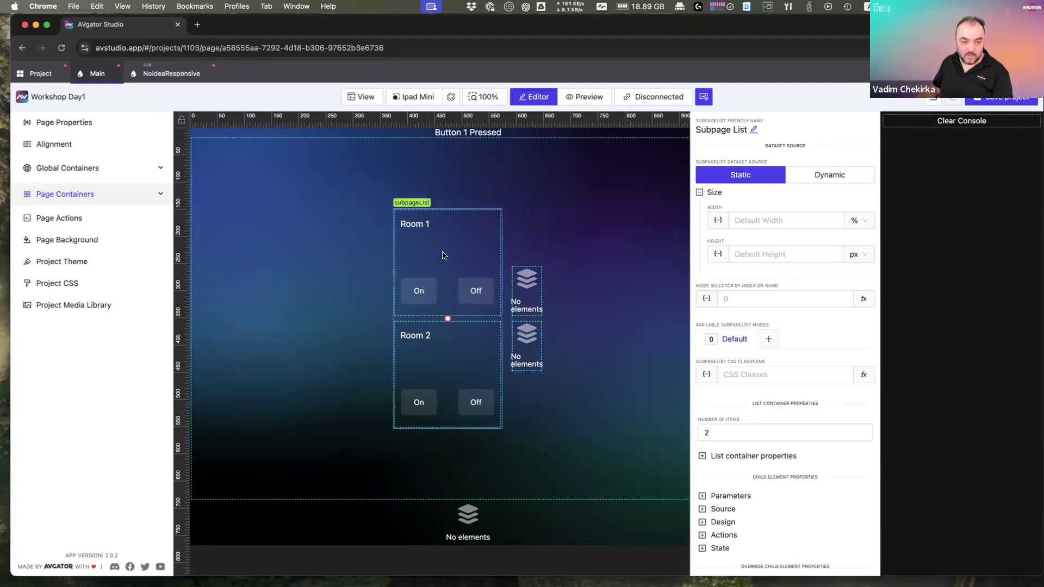
pyautogui.click(526, 285)
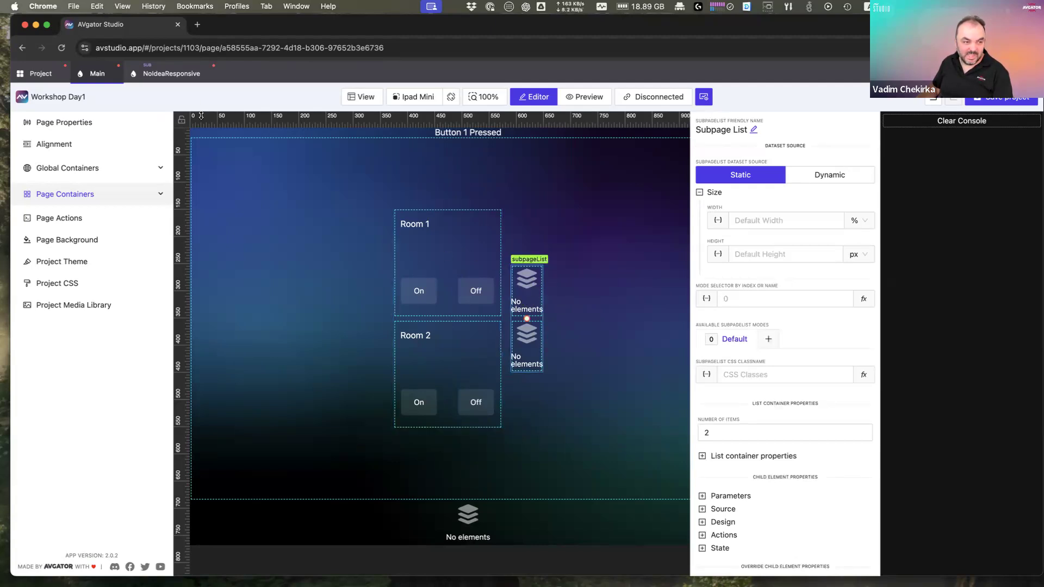
pyautogui.click(41, 75)
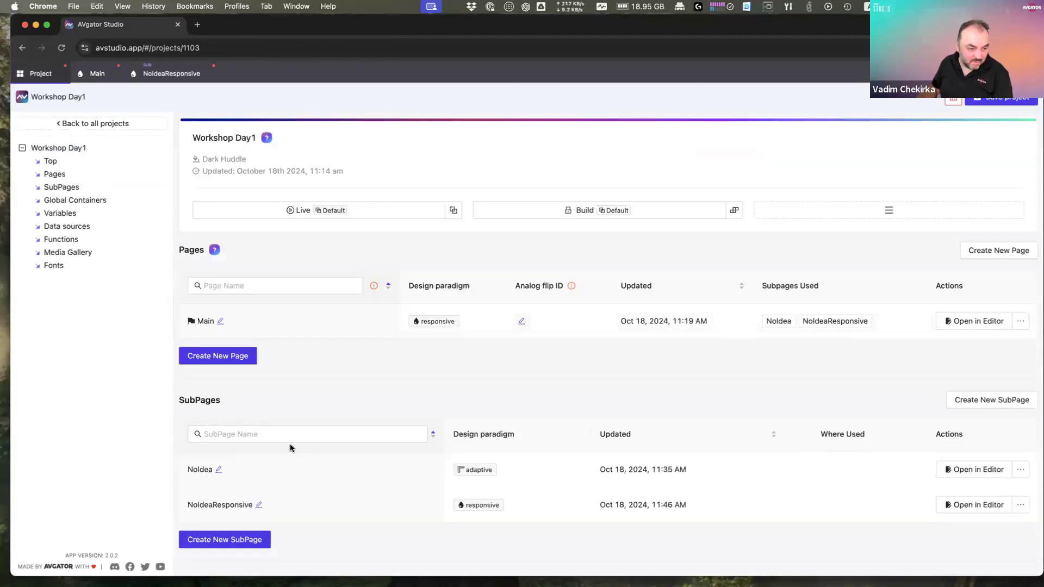
# Step: Rename the NoIdea subpage to NoIdeaAdaptive, then reopen the Main page in the editor
pyautogui.scroll(-1, 290, 443)
pyautogui.click(219, 465)
pyautogui.write('Adaptive')
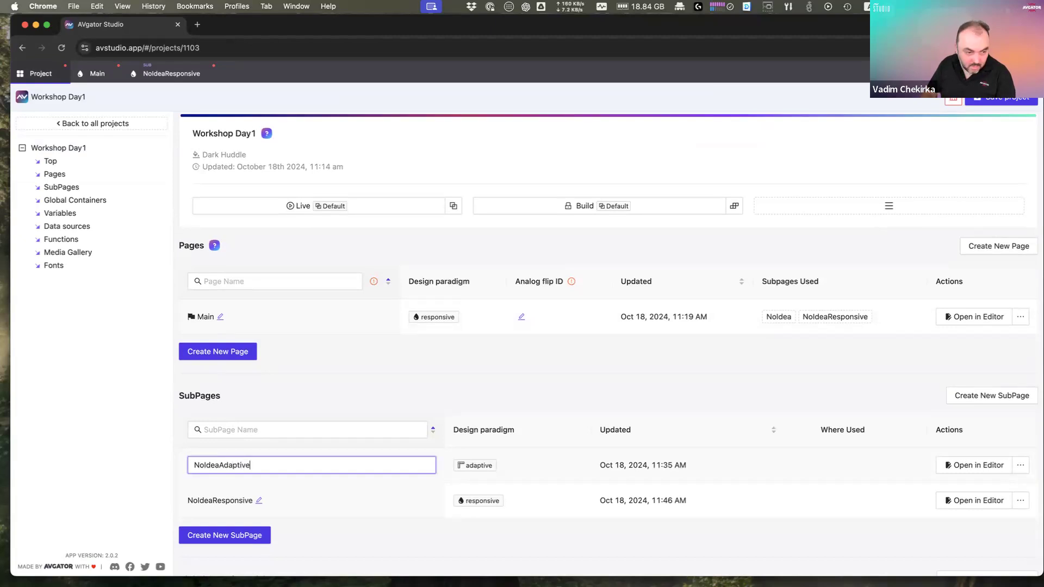
pyautogui.press('Return')
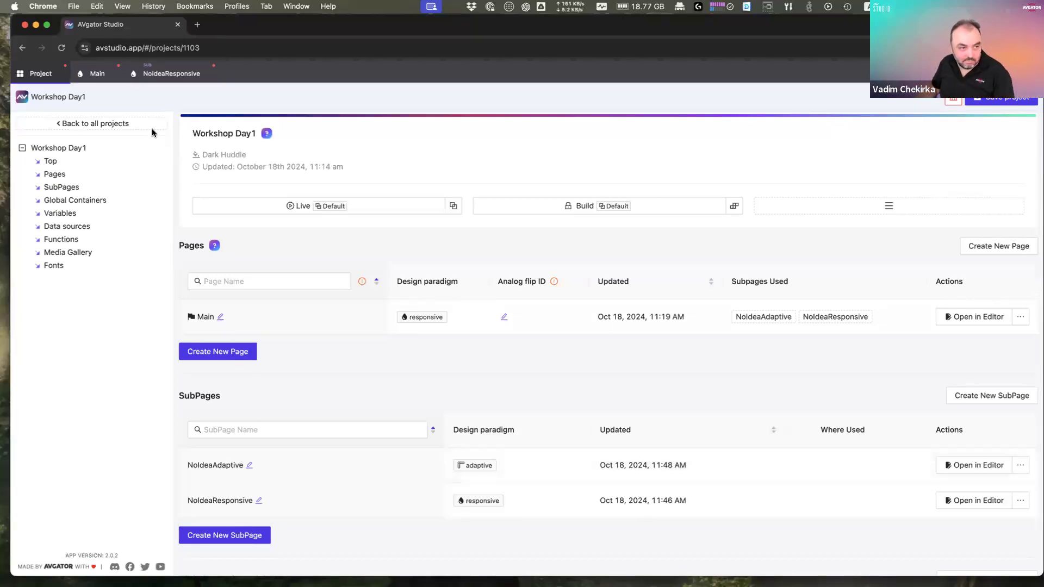
pyautogui.click(166, 73)
pyautogui.click(98, 72)
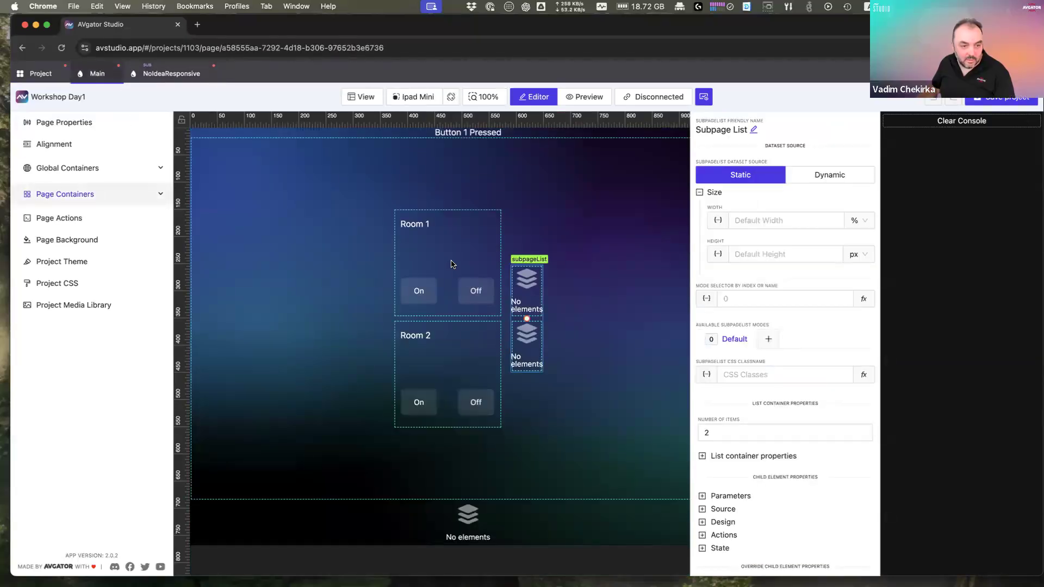
# Step: Open Room 1's NoIdeaAdaptive subpage for editing and copy its Default label
pyautogui.click(450, 259)
pyautogui.rightClick(451, 257)
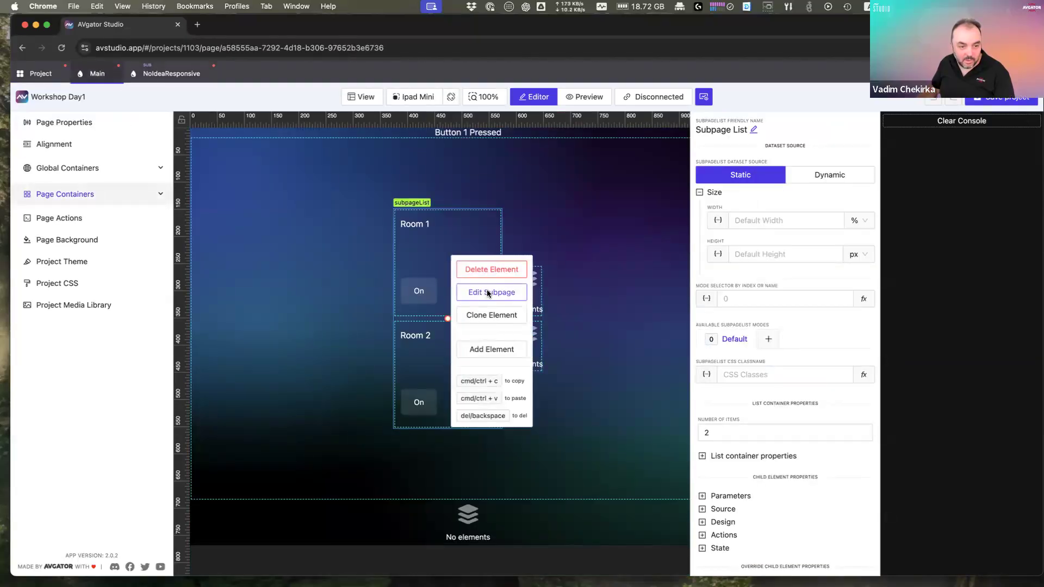
pyautogui.click(488, 289)
pyautogui.click(211, 144)
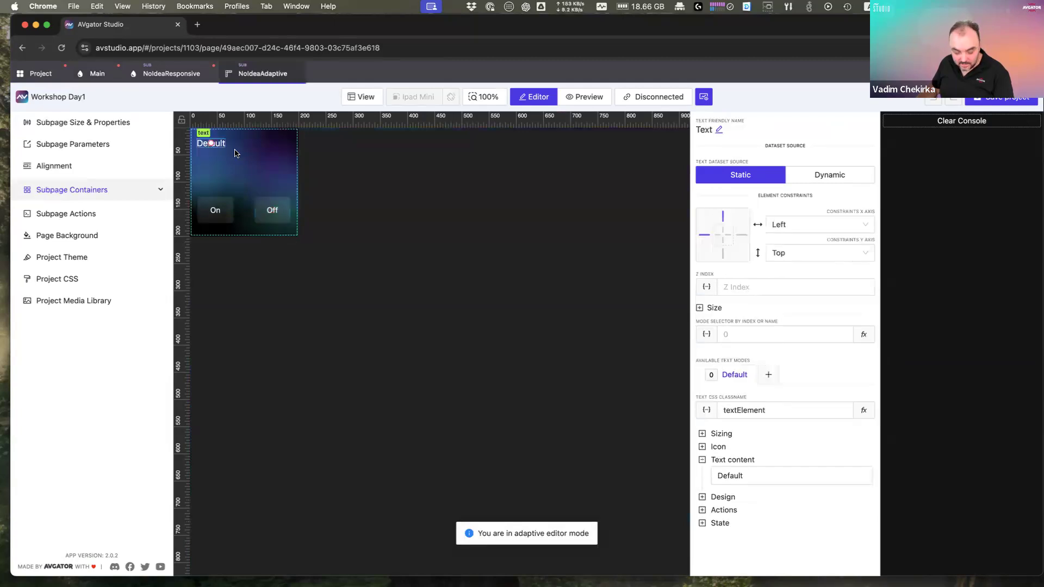
pyautogui.press('super+c')
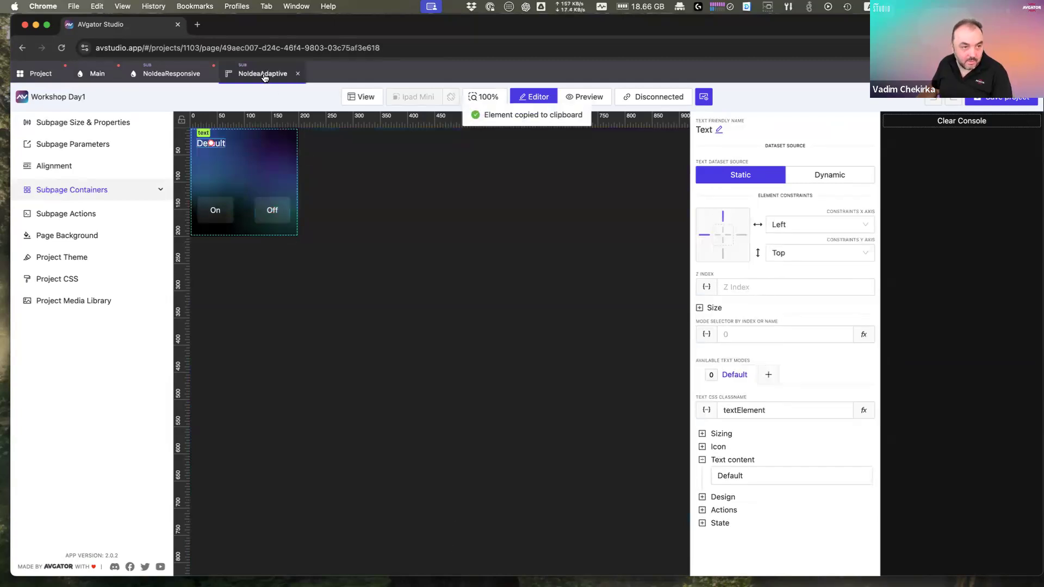
# Step: Copy the On and Off buttons from NoIdeaAdaptive into the NoIdeaResponsive subpage
pyautogui.click(179, 81)
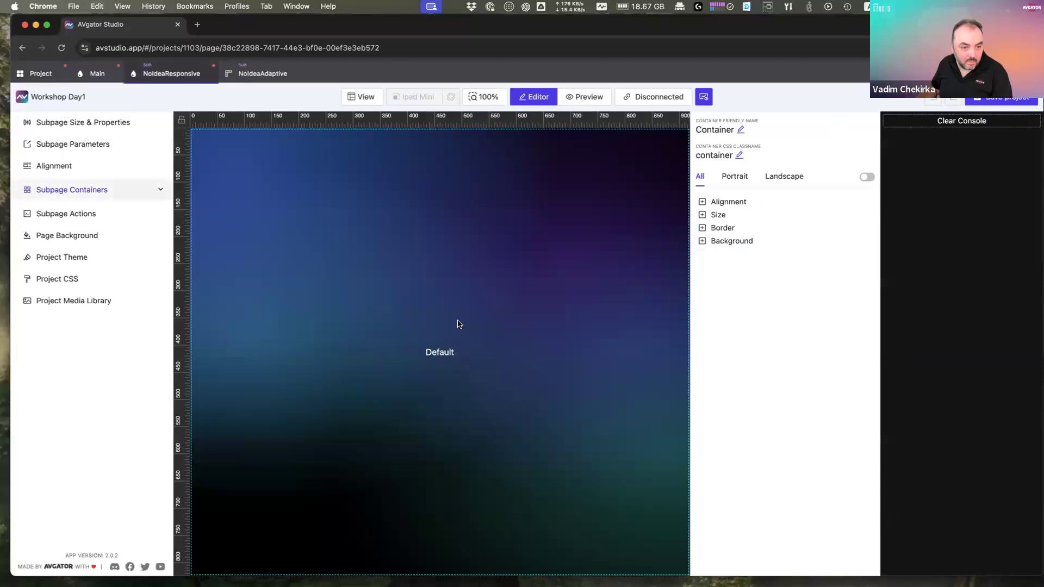
pyautogui.click(260, 75)
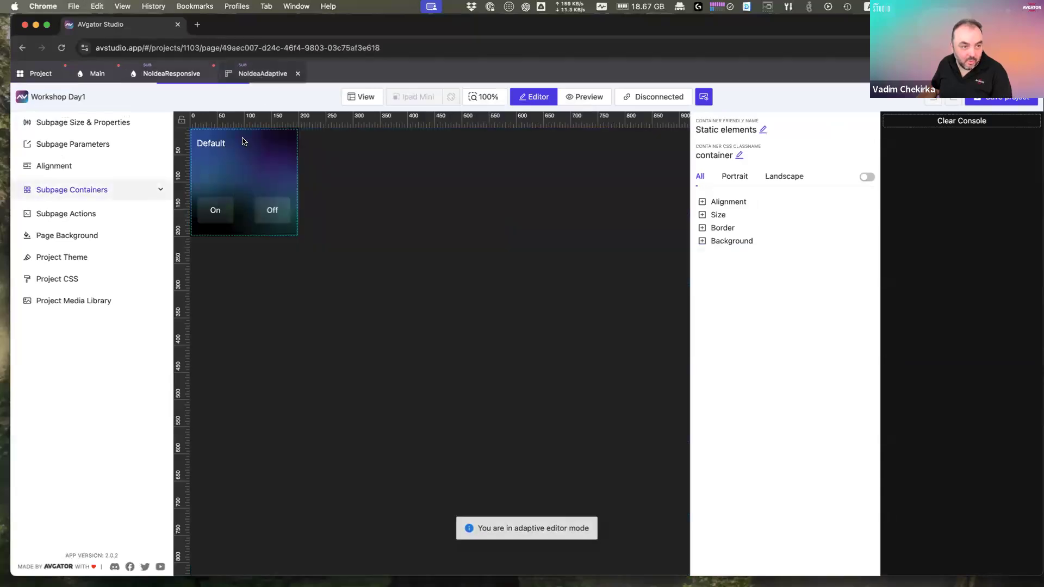
pyautogui.click(224, 217)
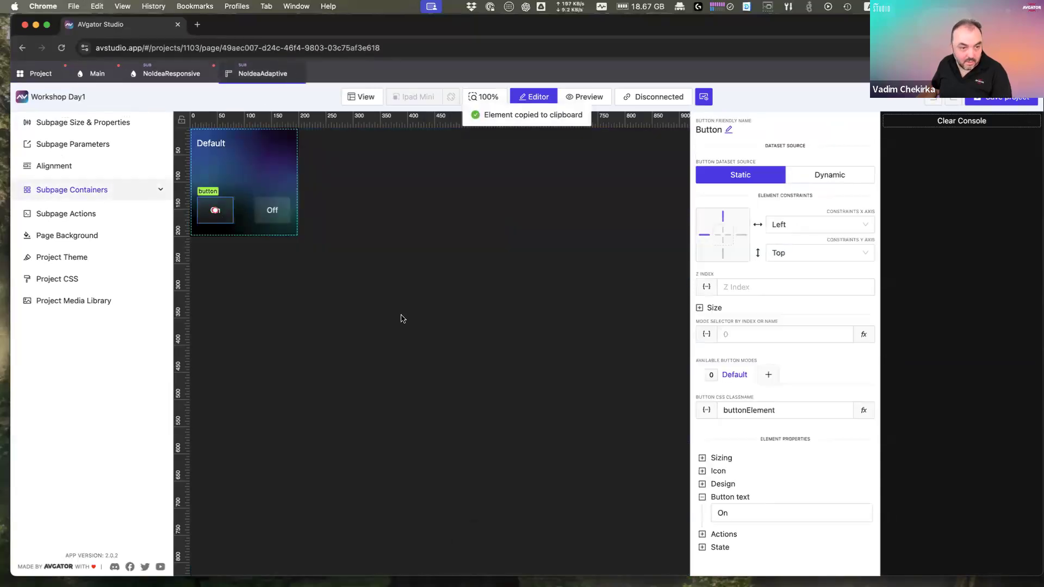
pyautogui.click(173, 74)
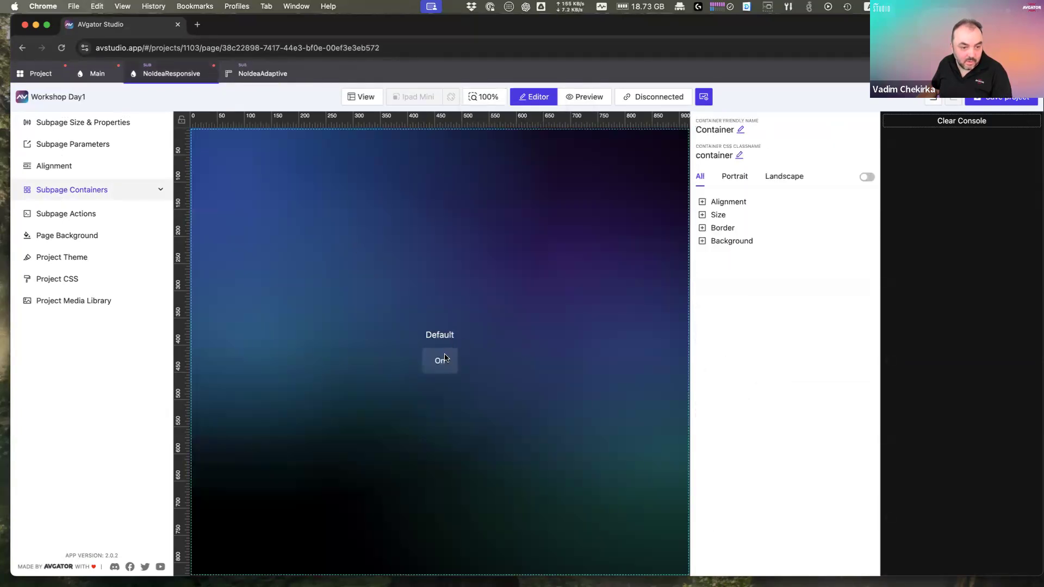
pyautogui.click(262, 74)
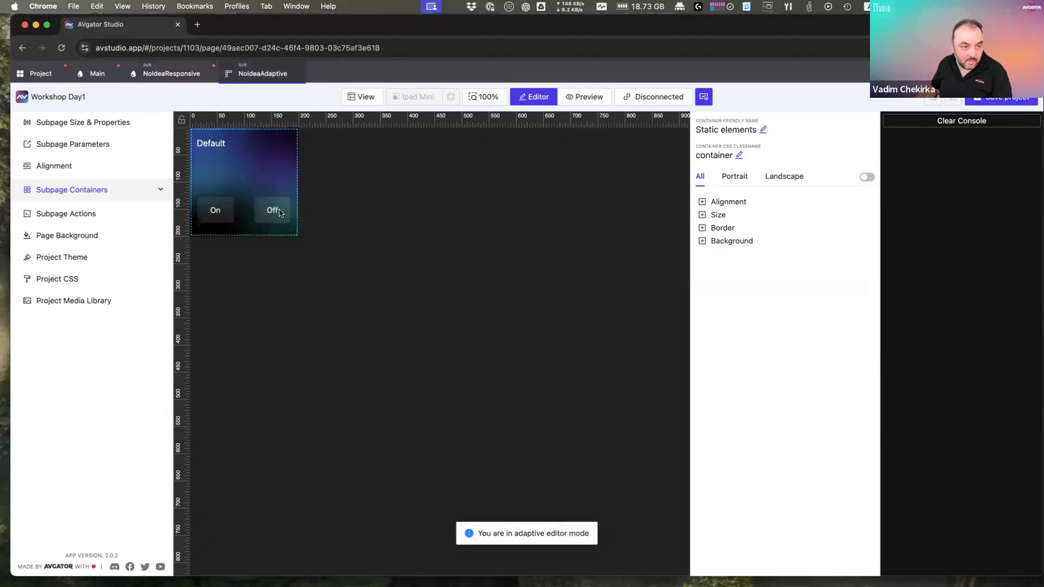
pyautogui.click(278, 213)
pyautogui.press('super+c')
pyautogui.click(171, 74)
pyautogui.press('super+v')
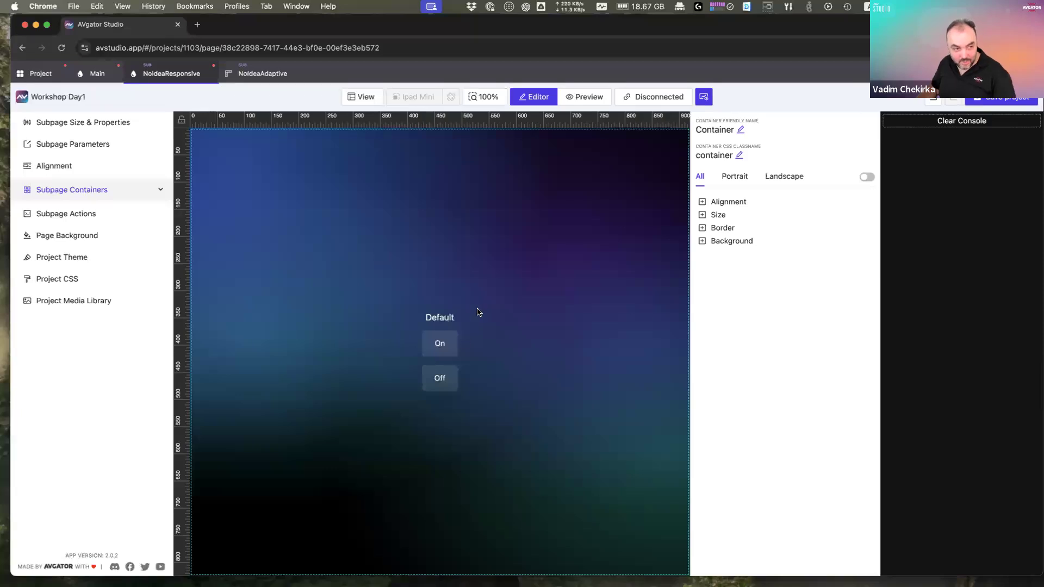
# Step: Close the NoIdeaAdaptive subpage and show NoIdeaResponsive's container list
pyautogui.click(93, 76)
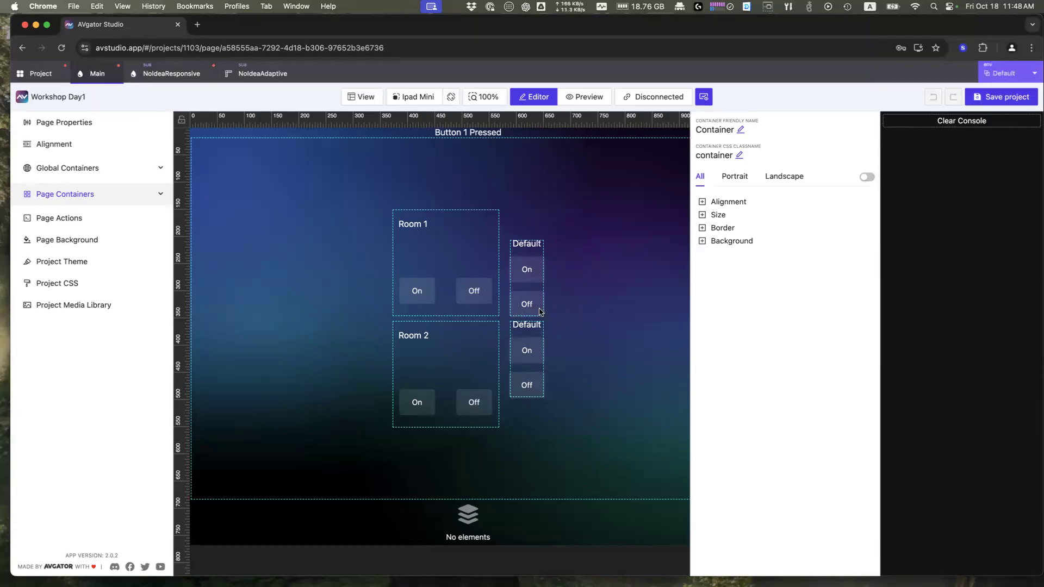
pyautogui.click(263, 79)
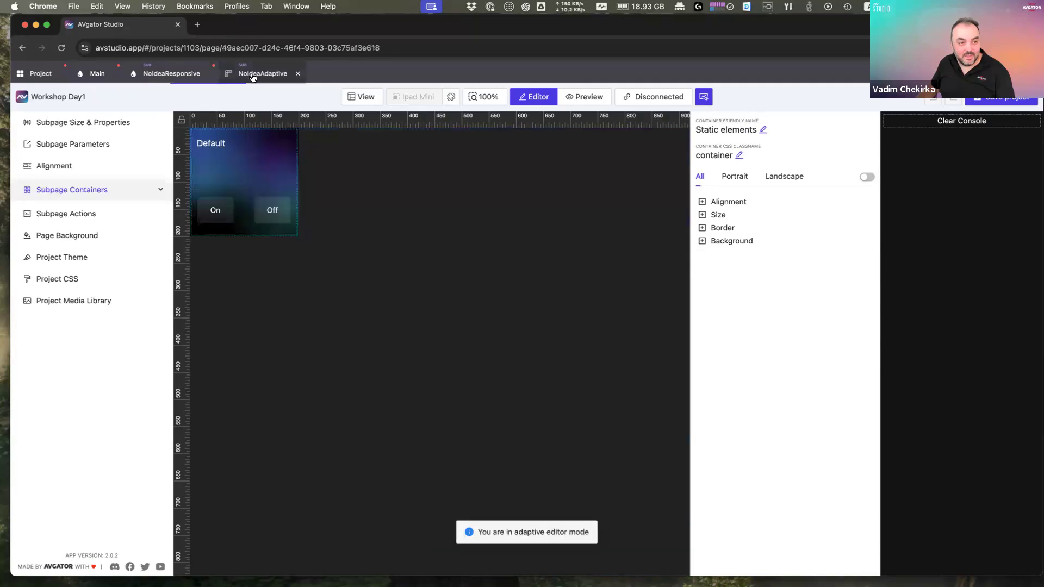
pyautogui.click(298, 77)
pyautogui.click(169, 75)
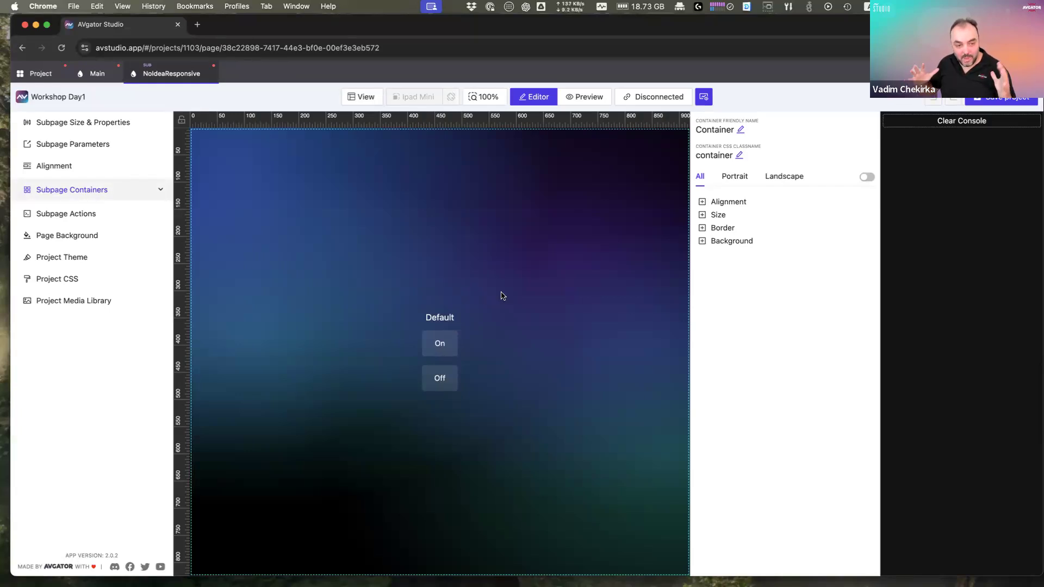
pyautogui.click(158, 192)
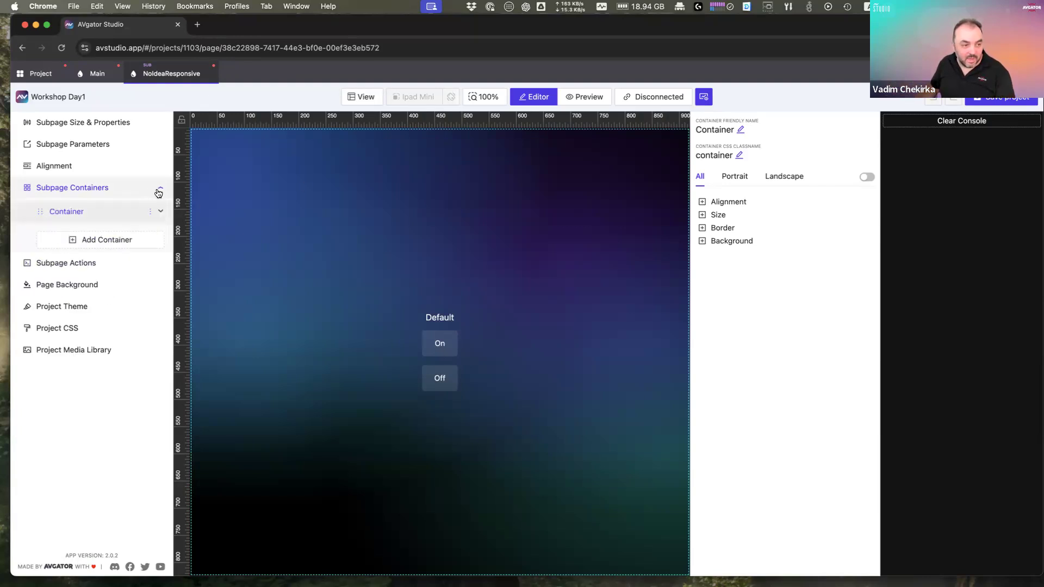
# Step: Add a second container to NoIdeaResponsive and stack the containers vertically
pyautogui.click(105, 242)
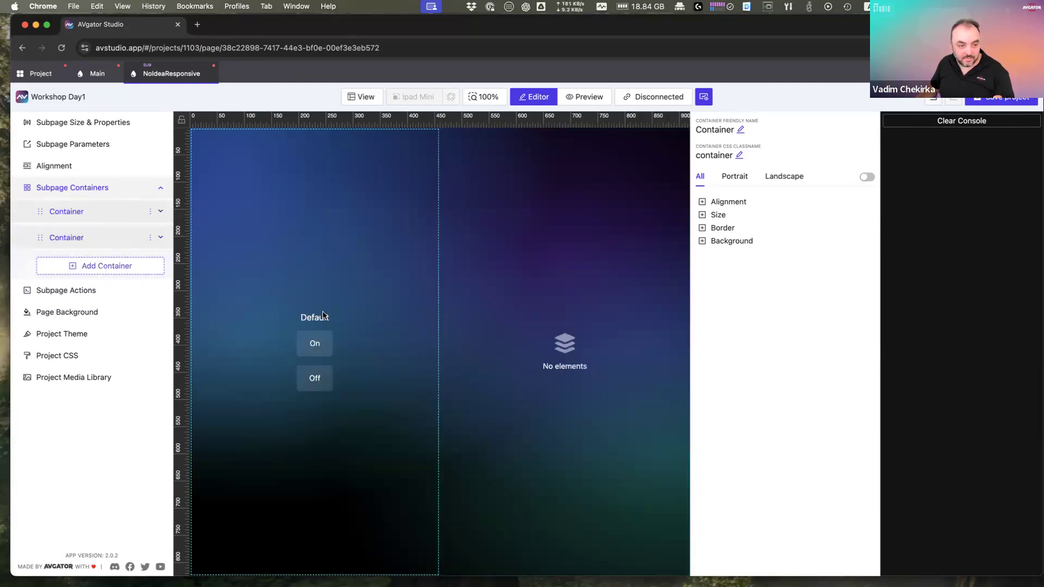
pyautogui.click(55, 166)
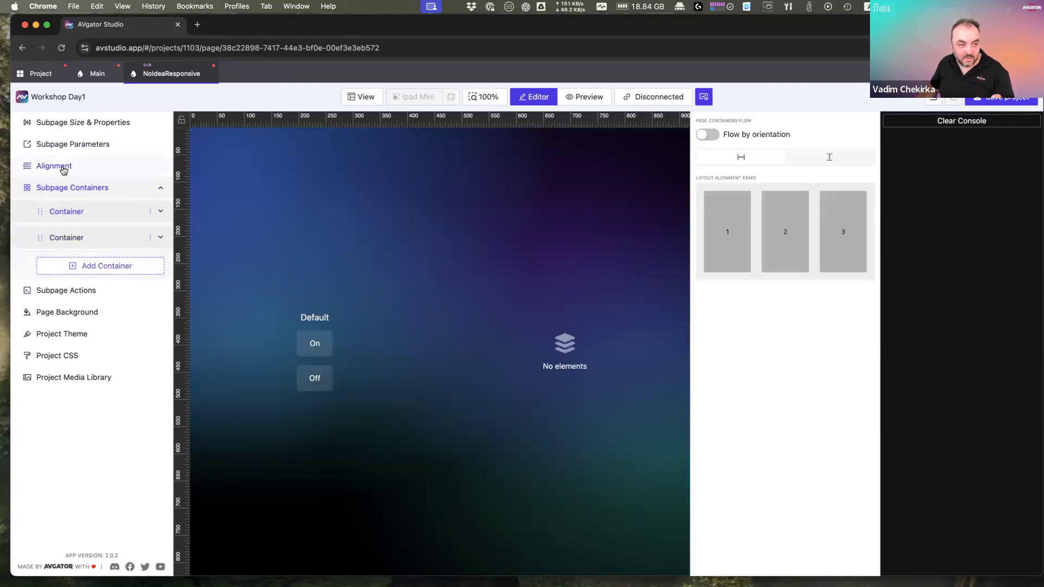
pyautogui.click(825, 159)
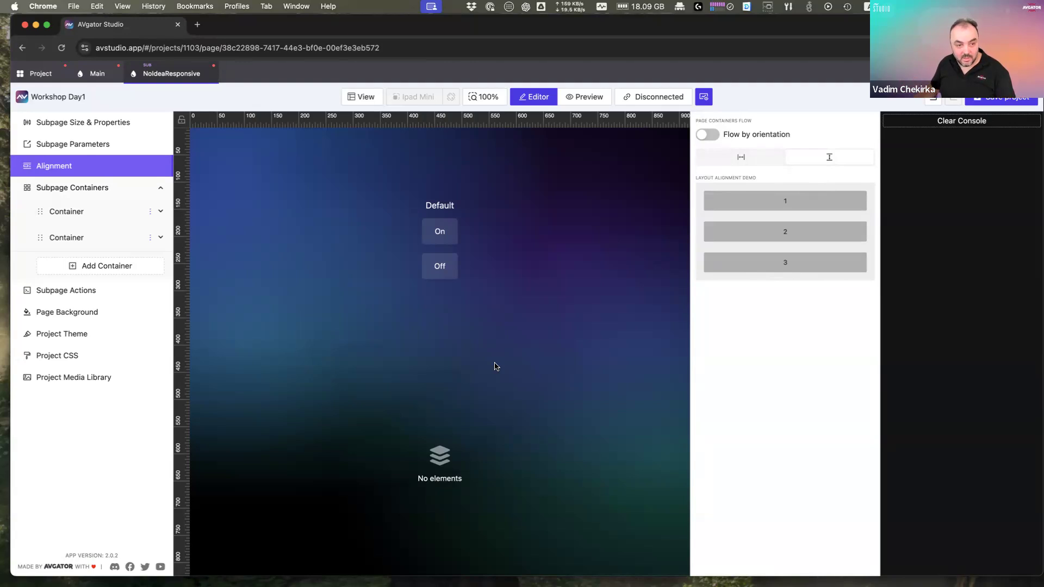
# Step: Move the Off and On buttons into the lower container, then return to Main
pyautogui.click(444, 267)
pyautogui.moveTo(445, 266); pyautogui.dragTo(463, 435)
pyautogui.moveTo(444, 250); pyautogui.dragTo(461, 380)
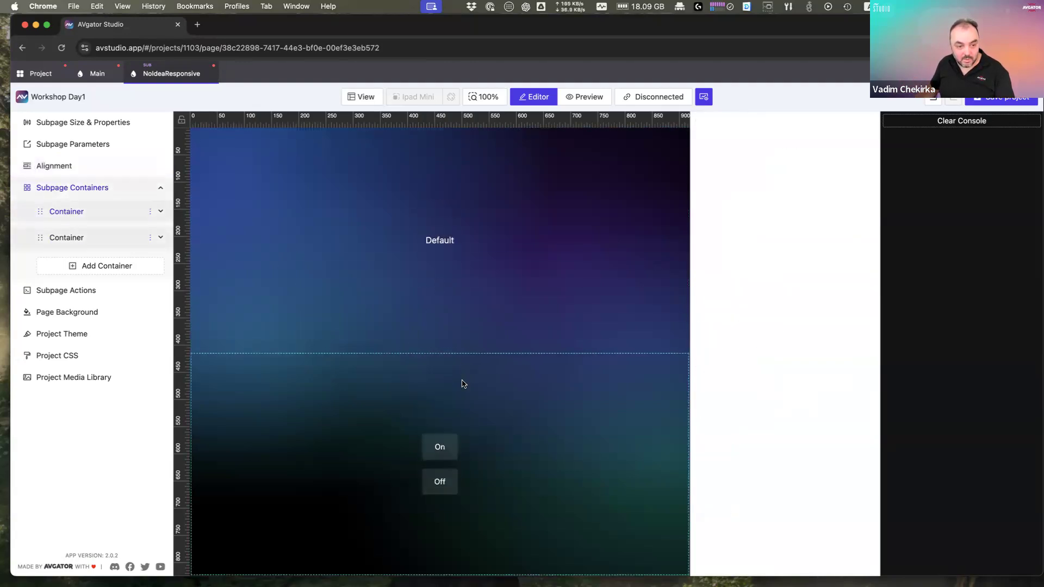
pyautogui.click(93, 79)
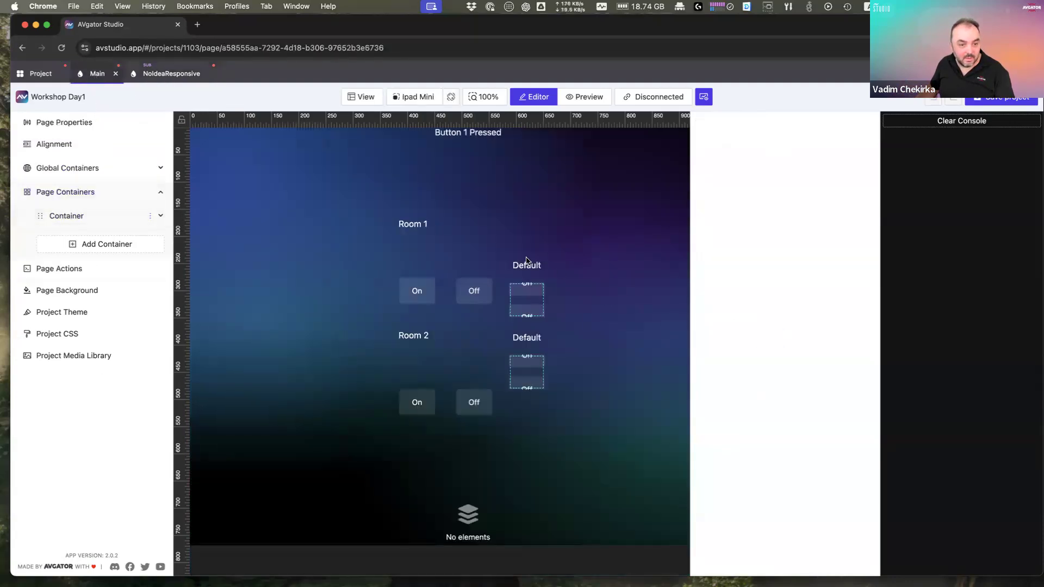
# Step: Try width 20 and height 200 on the subpage list, then clear both values
pyautogui.click(537, 303)
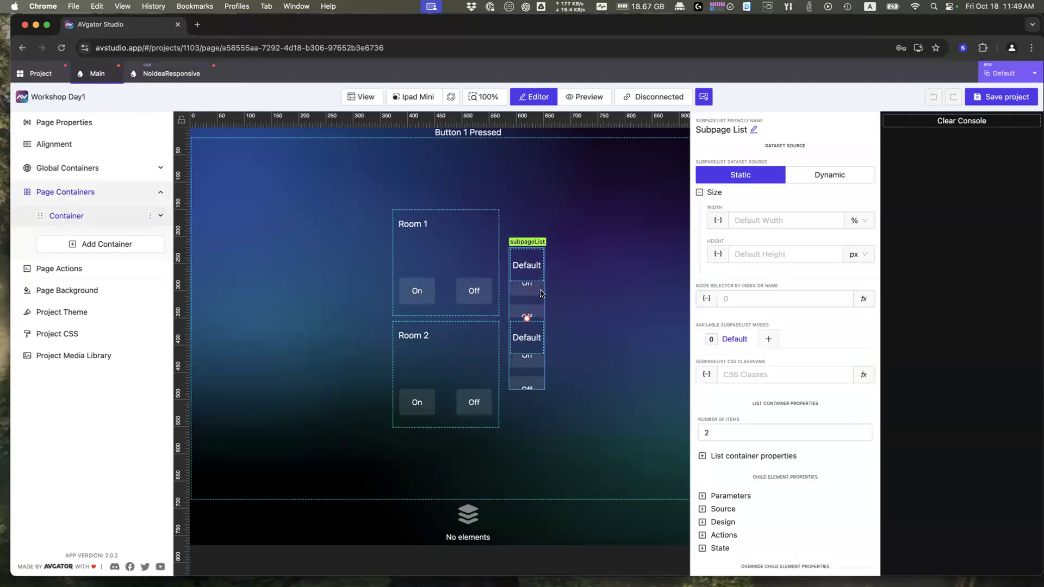
pyautogui.click(757, 224)
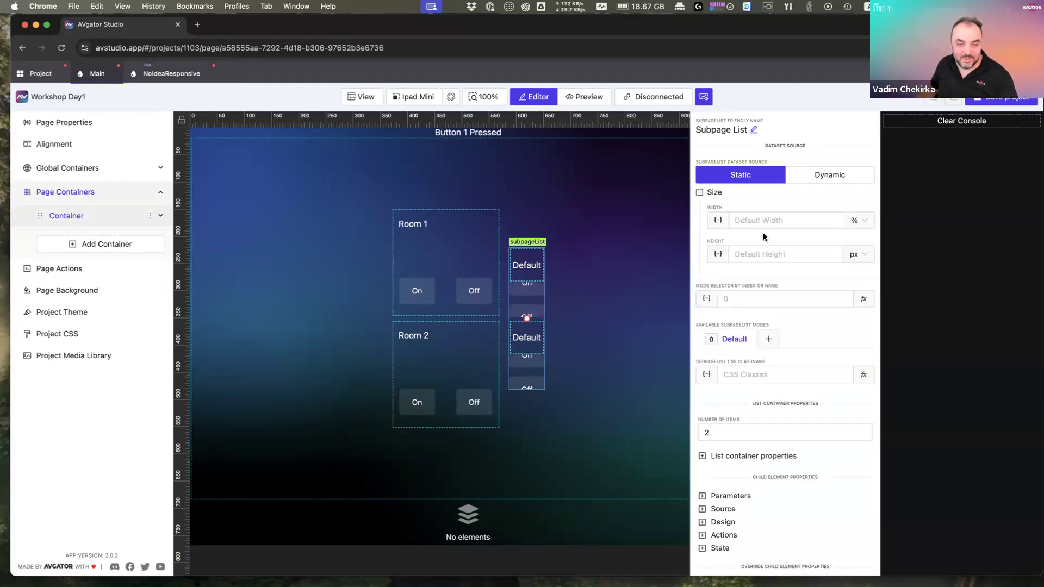
pyautogui.click(831, 219)
pyautogui.click(863, 221)
pyautogui.click(800, 217)
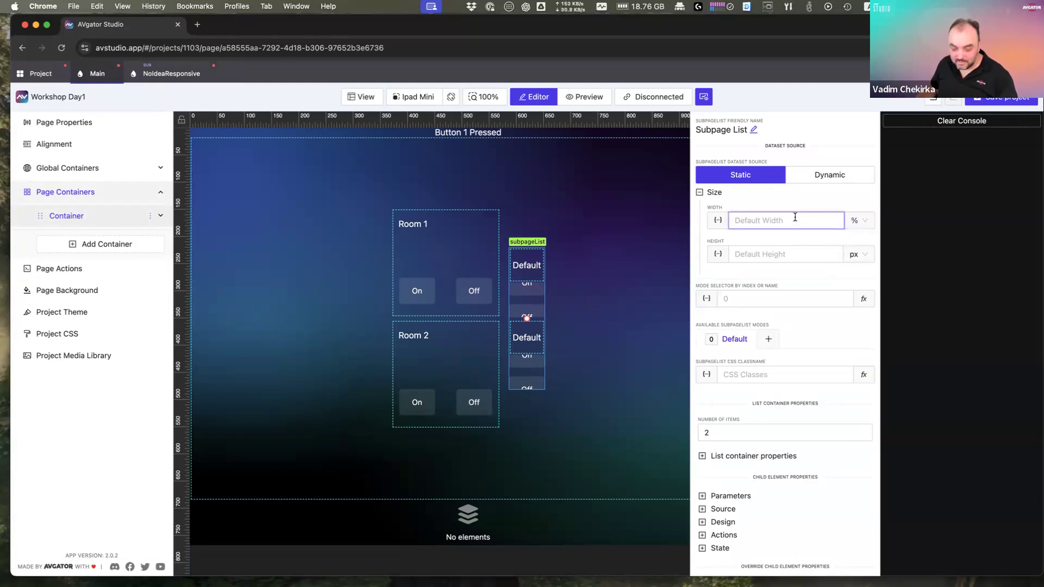
pyautogui.write('20')
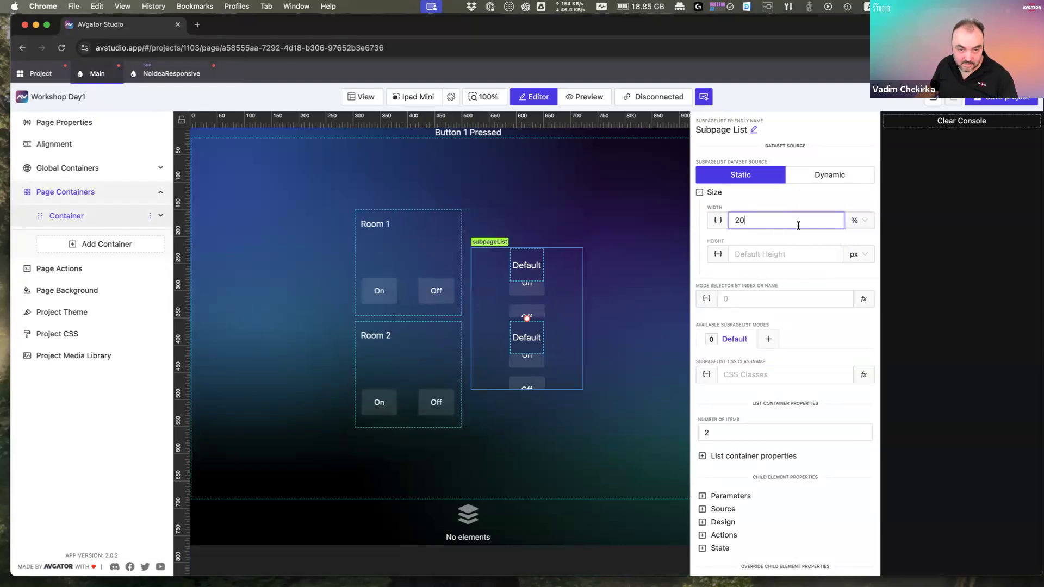
pyautogui.click(788, 250)
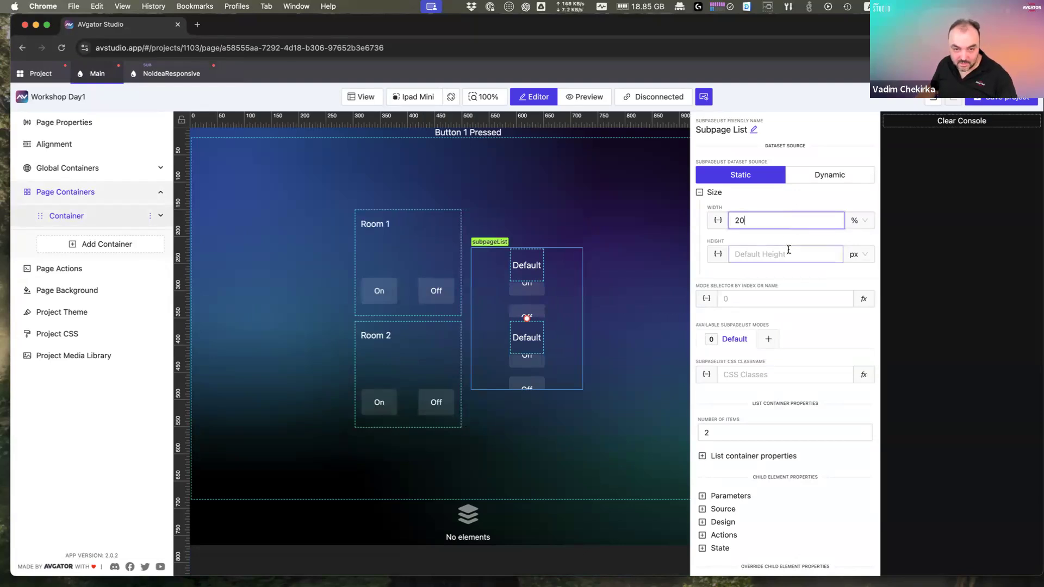
pyautogui.write('200')
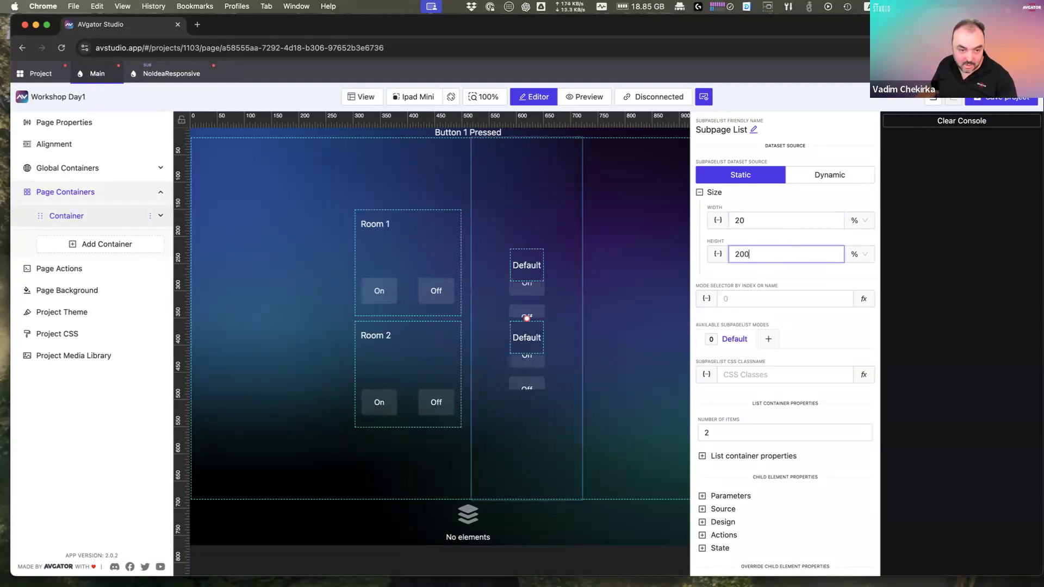
pyautogui.click(790, 222)
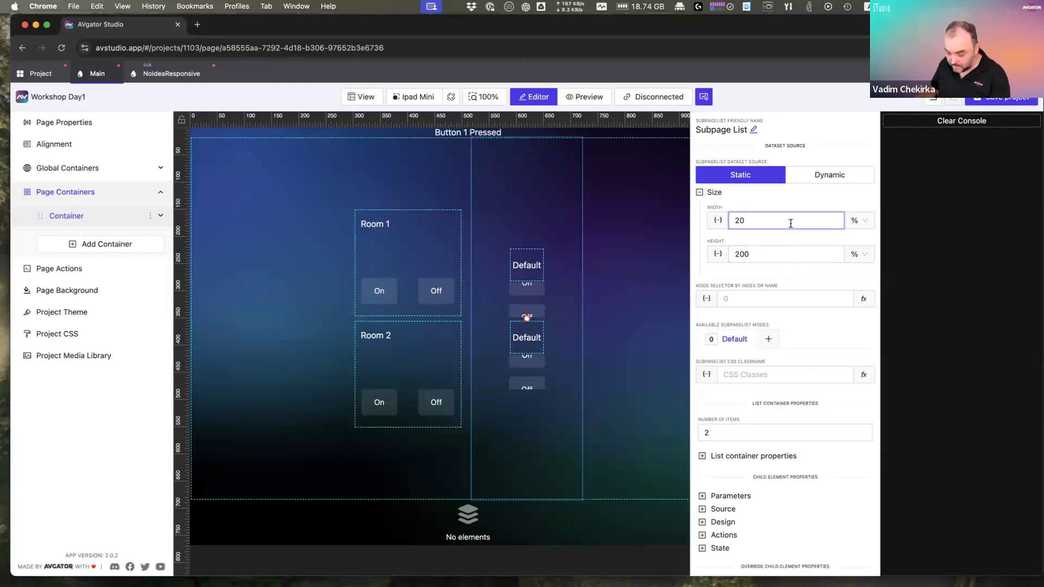
pyautogui.press('BackSpace')
pyautogui.doubleClick(774, 252)
pyautogui.press('BackSpace')
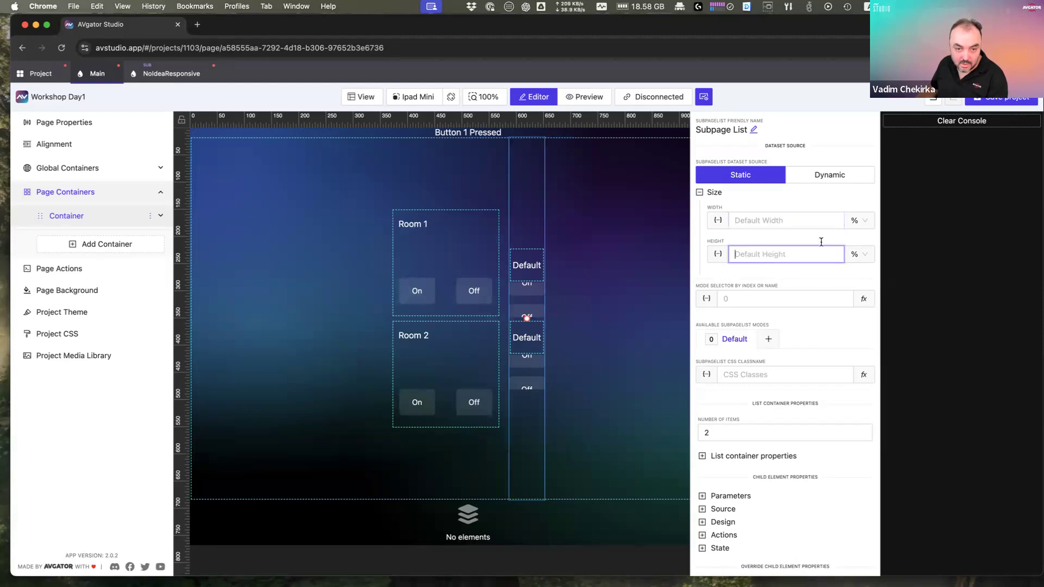
# Step: Drag the subpage list's handles to resize it to 267 × 388 px
pyautogui.click(595, 273)
pyautogui.click(538, 266)
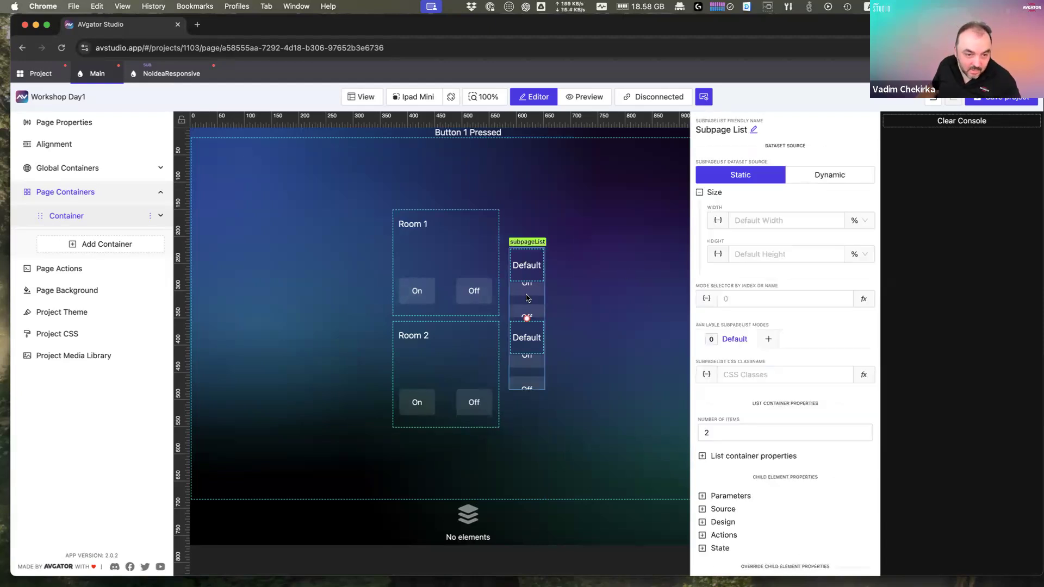
pyautogui.moveTo(550, 319); pyautogui.dragTo(614, 301)
pyautogui.moveTo(527, 248); pyautogui.dragTo(531, 211)
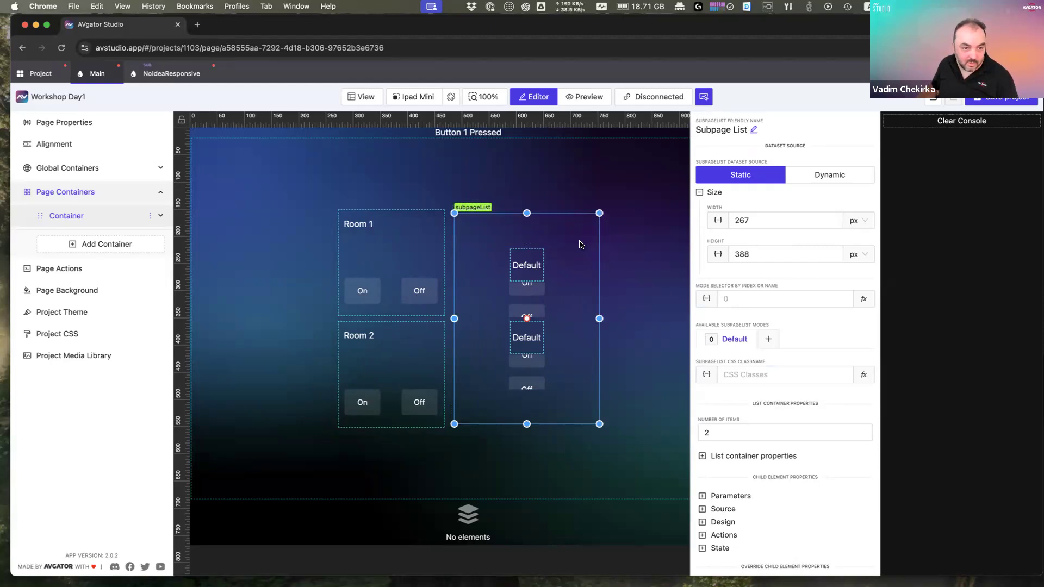
pyautogui.click(774, 223)
pyautogui.click(171, 74)
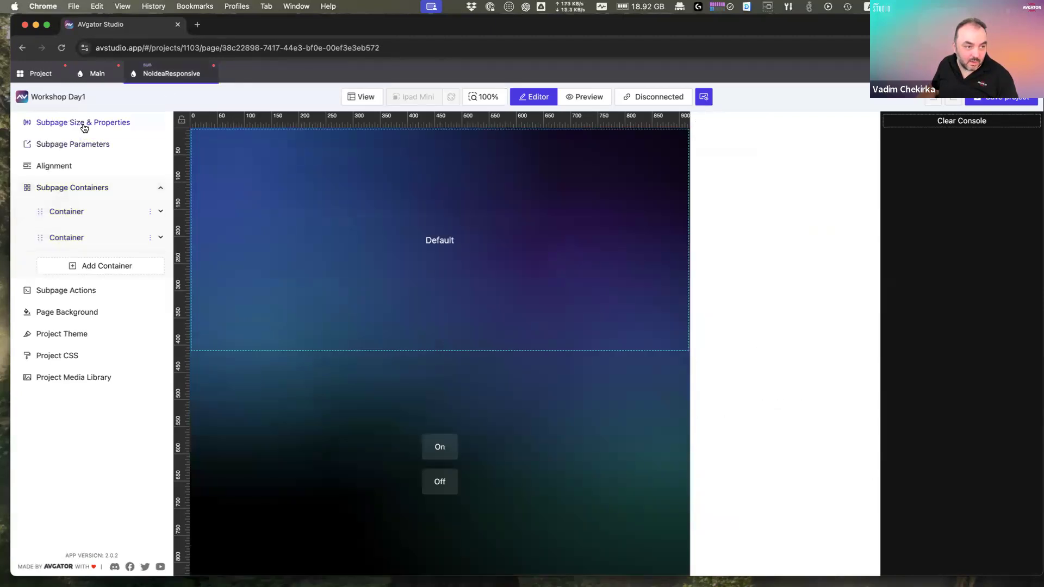
# Step: Check NoIdeaResponsive's subpage Width and Height, then reselect the subpage list on Main
pyautogui.click(84, 125)
pyautogui.click(744, 199)
pyautogui.click(746, 230)
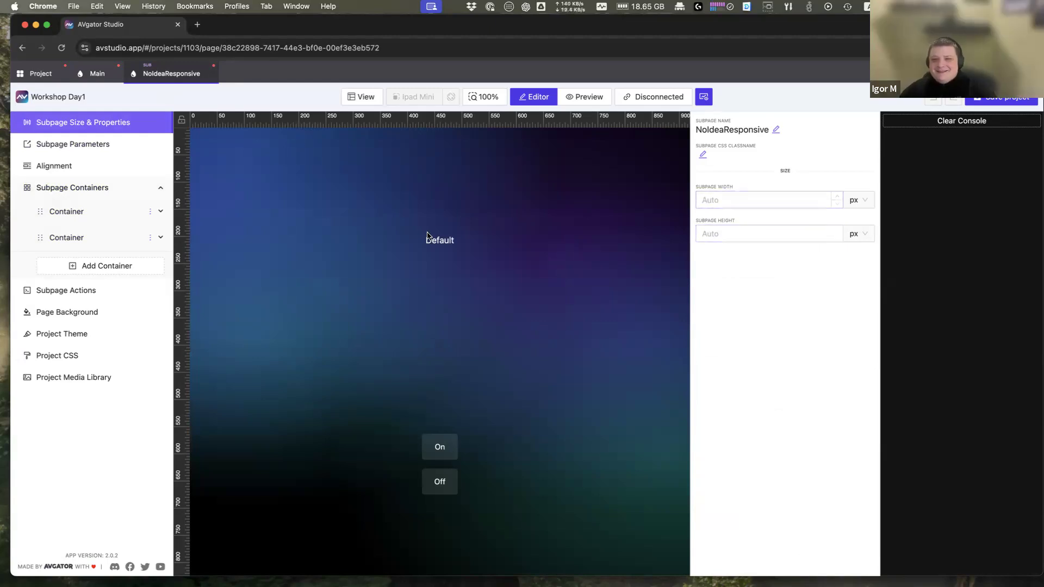
pyautogui.click(98, 74)
pyautogui.click(537, 283)
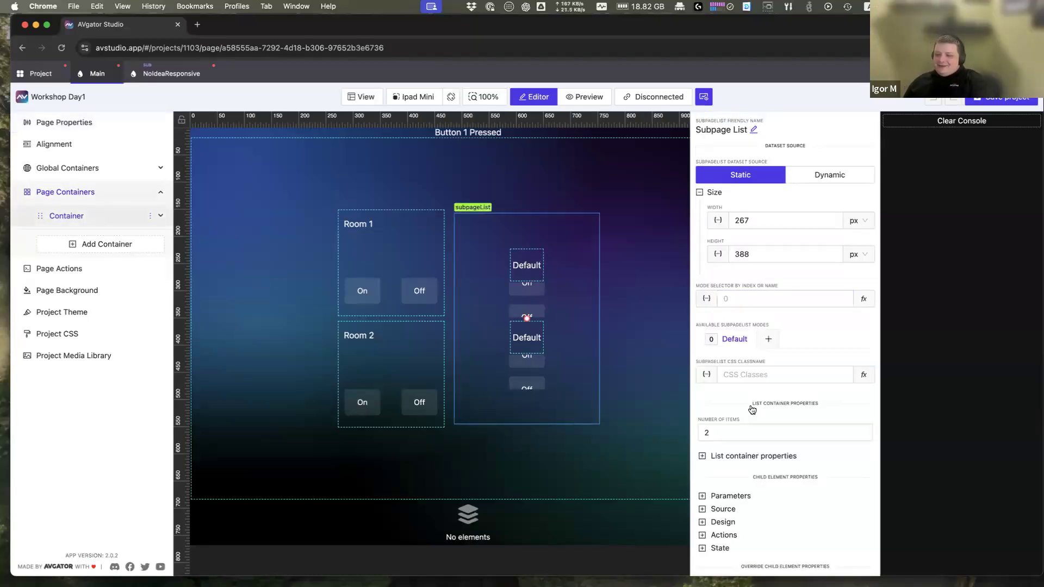
# Step: Turn on Force children fill list width and height for the subpage list
pyautogui.scroll(-1, 750, 410)
pyautogui.click(735, 423)
pyautogui.scroll(-7, 739, 422)
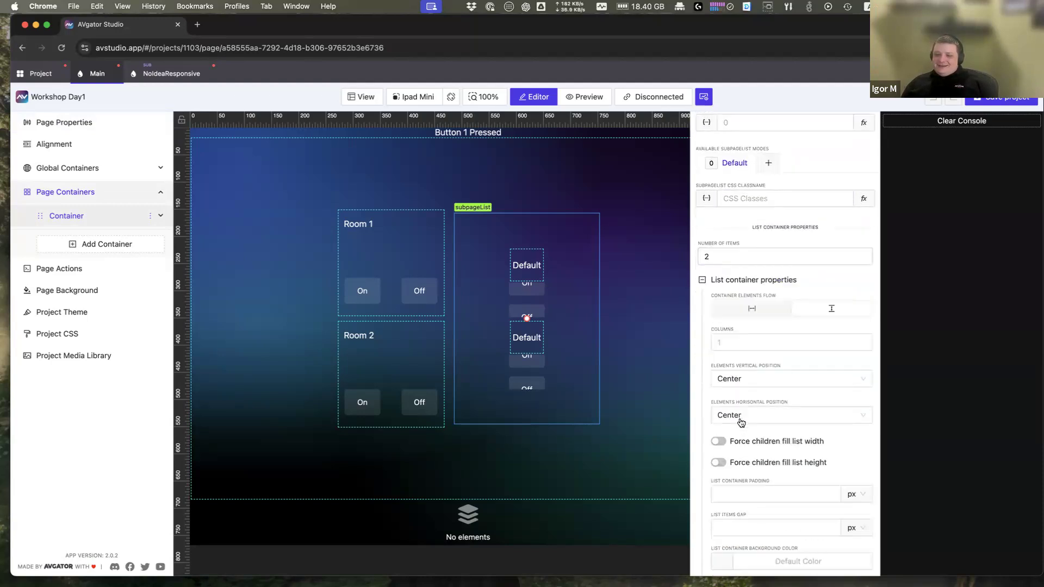
pyautogui.scroll(-1, 757, 394)
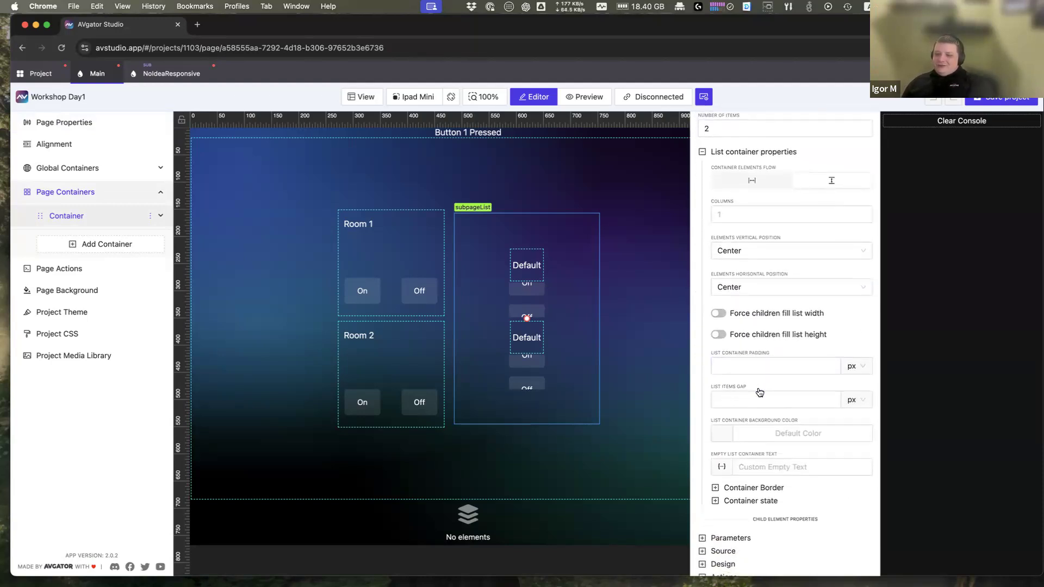
pyautogui.click(720, 315)
pyautogui.click(719, 336)
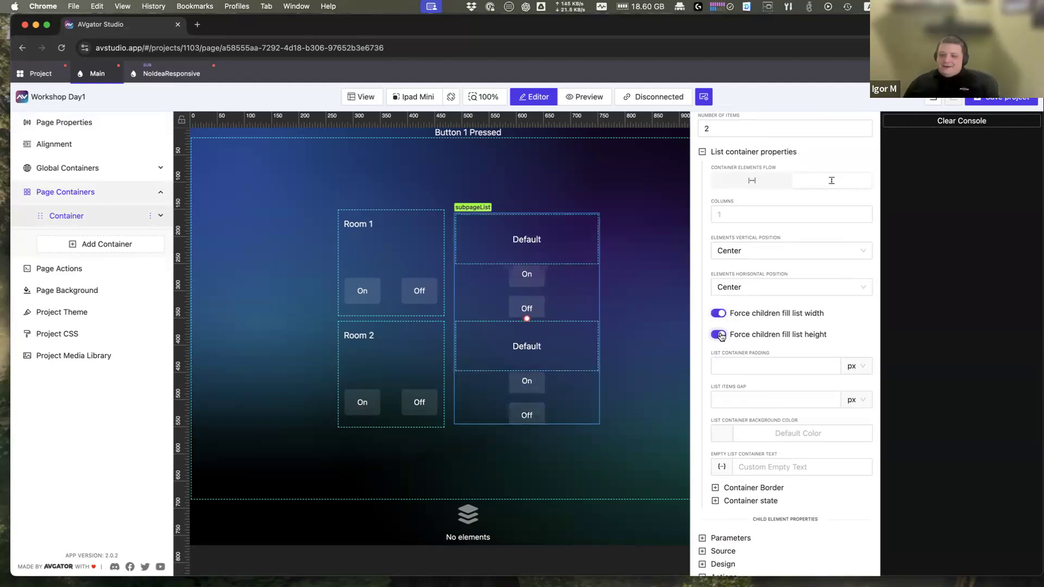
pyautogui.scroll(9, 721, 342)
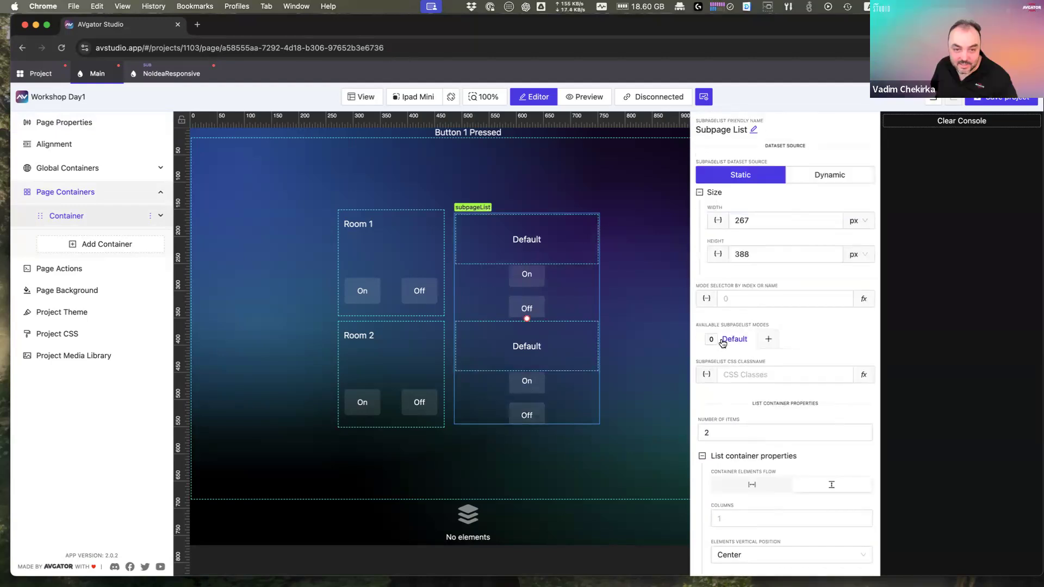
# Step: Clear the list's Width and Height and switch both units to percent
pyautogui.click(784, 227)
pyautogui.press('super+a')
pyautogui.press('BackSpace')
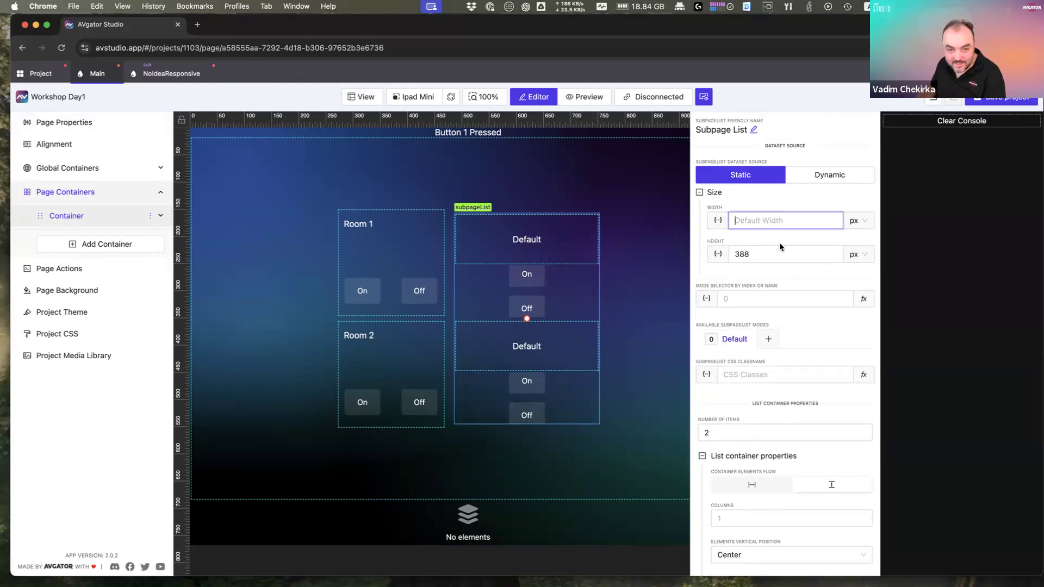
pyautogui.click(750, 254)
pyautogui.press('super+a')
pyautogui.press('BackSpace')
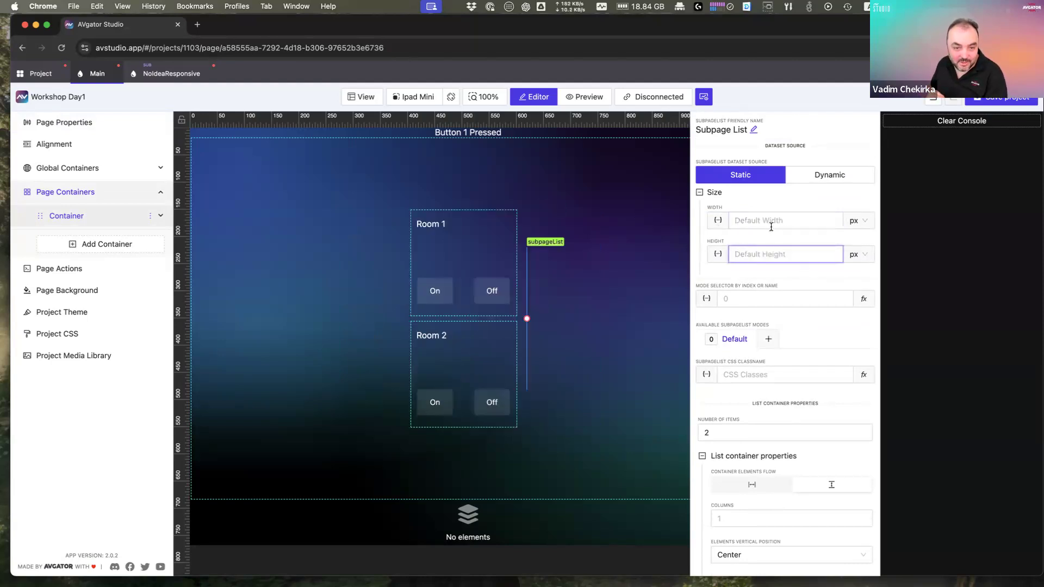
pyautogui.click(857, 220)
pyautogui.click(855, 241)
pyautogui.click(857, 254)
pyautogui.click(851, 274)
# Step: Enter 20% width and 60% height for the subpage list
pyautogui.click(765, 220)
pyautogui.write('100')
pyautogui.click(768, 254)
pyautogui.write('100')
pyautogui.click(771, 221)
pyautogui.doubleClick(748, 227)
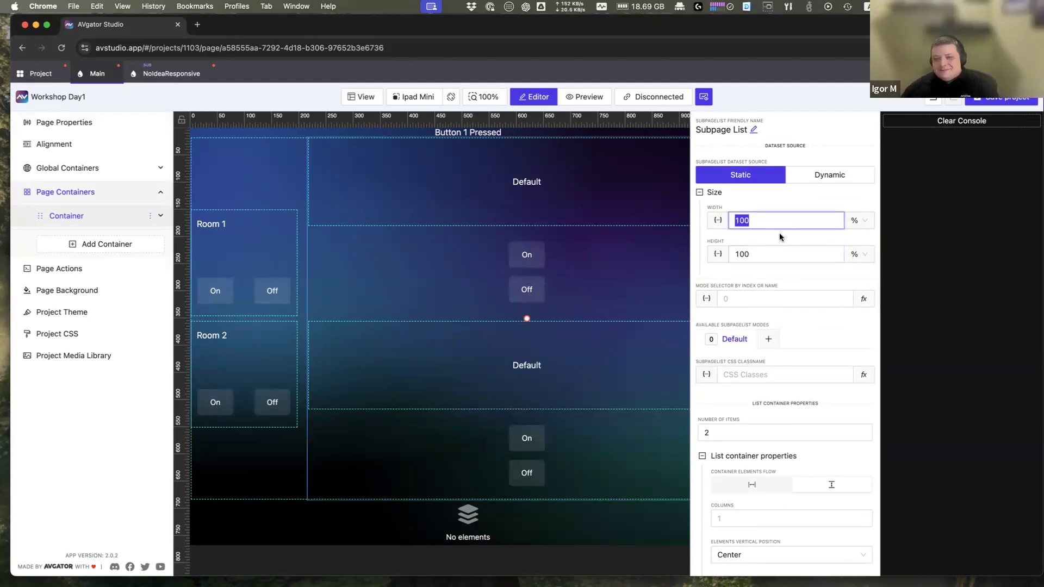
pyautogui.write('20')
pyautogui.press('Tab')
pyautogui.write('20')
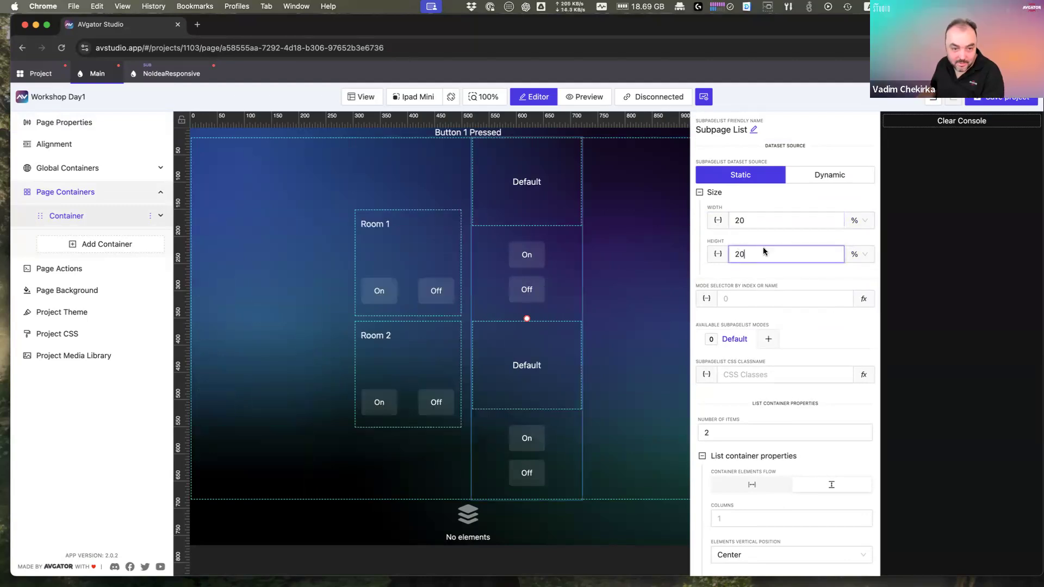
pyautogui.write('60')
pyautogui.click(613, 285)
pyautogui.click(574, 288)
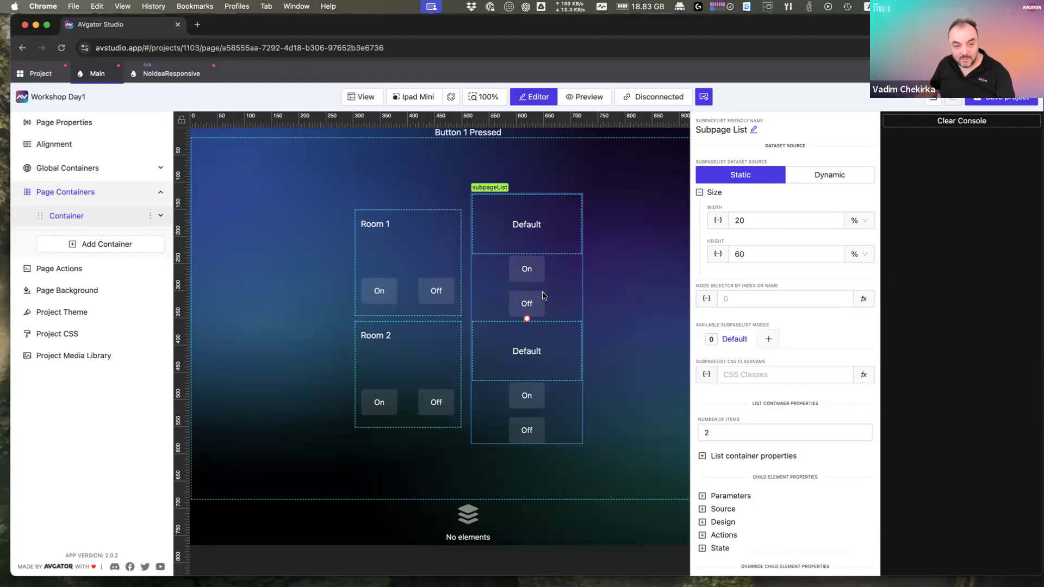
# Step: Set the button container's Elements Flow to horizontal so On and Off sit side by side
pyautogui.click(165, 80)
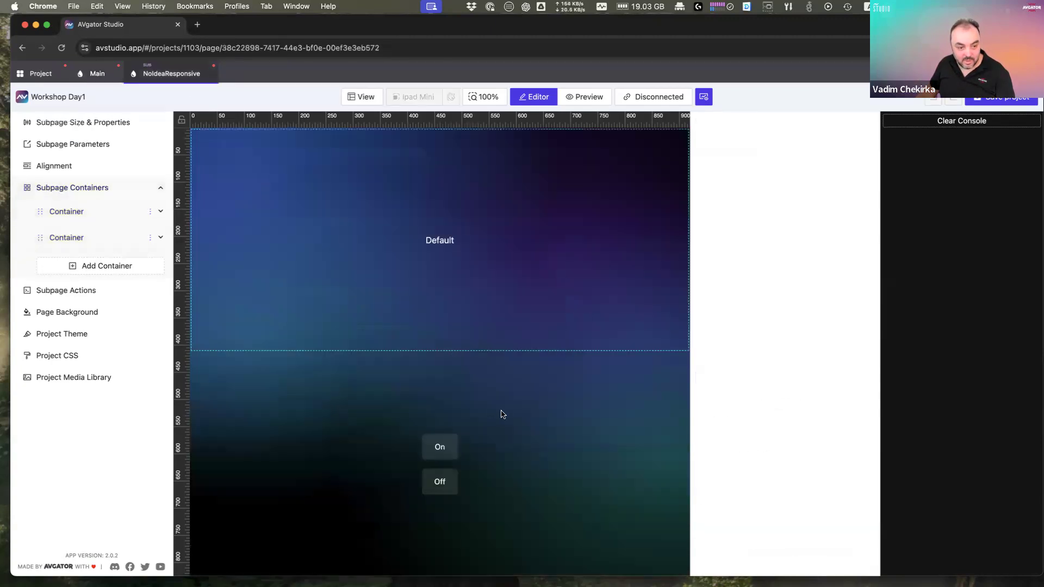
pyautogui.click(413, 273)
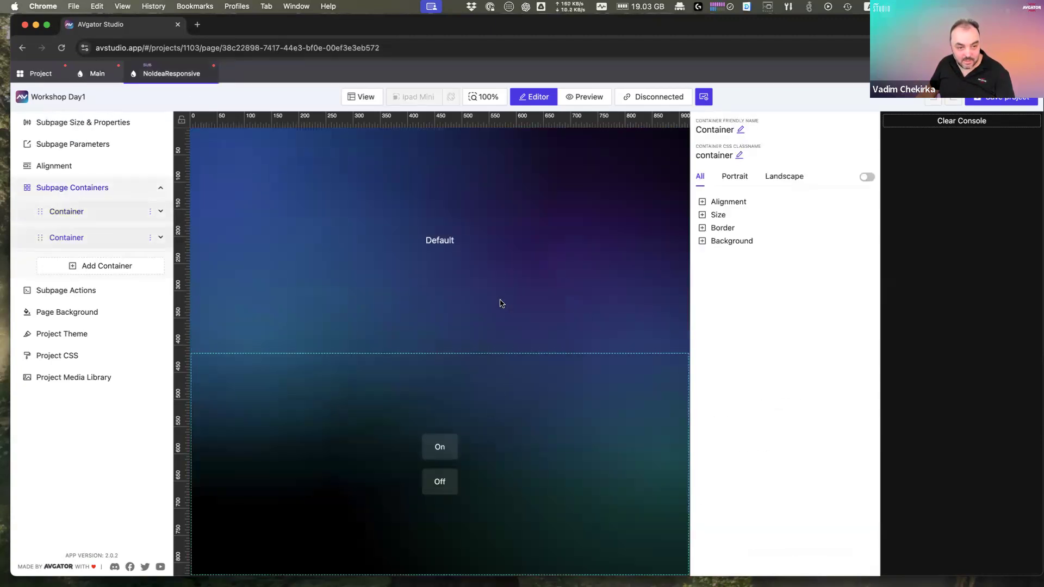
pyautogui.click(728, 204)
pyautogui.click(752, 225)
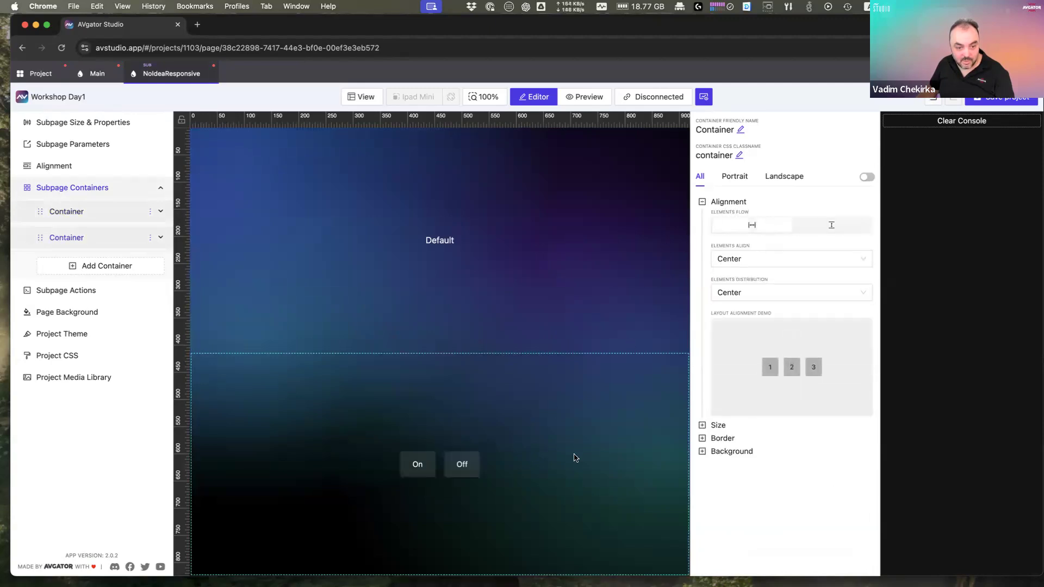
pyautogui.click(97, 73)
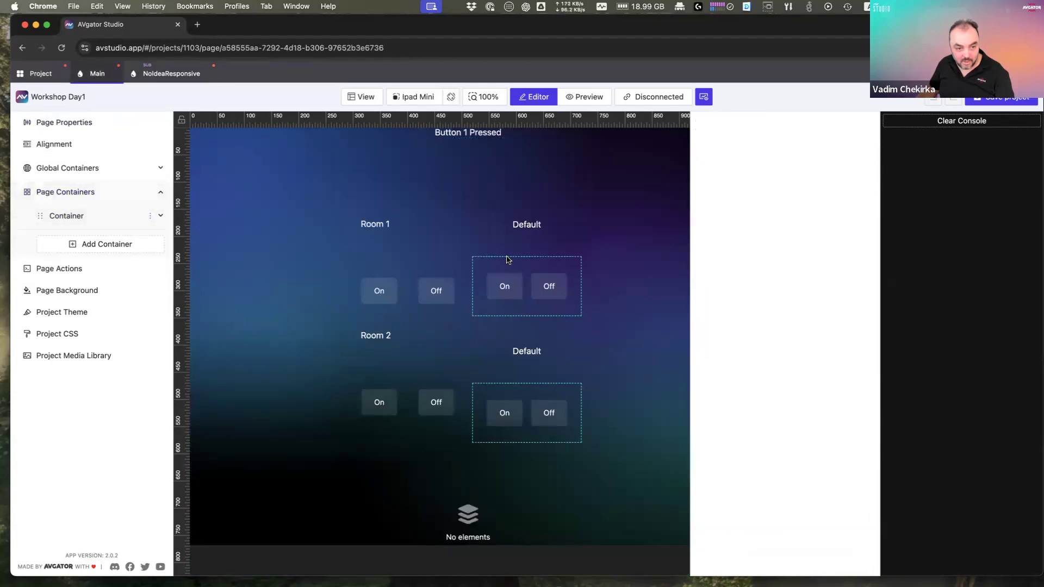
# Step: Review the subpage list's item 1 parameter overrides and save the project
pyautogui.click(543, 233)
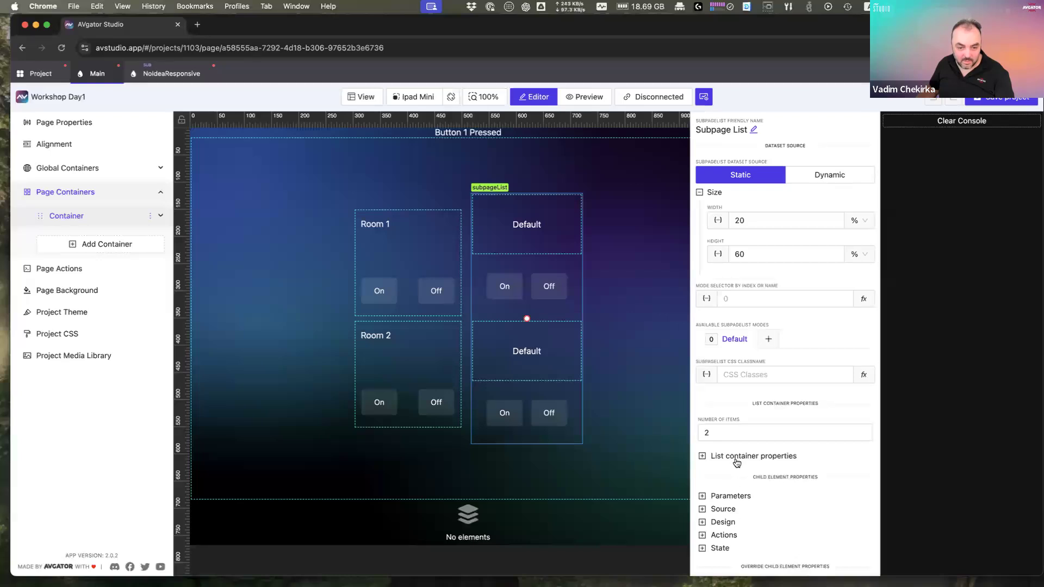
pyautogui.scroll(-2, 726, 541)
pyautogui.click(716, 552)
pyautogui.click(748, 497)
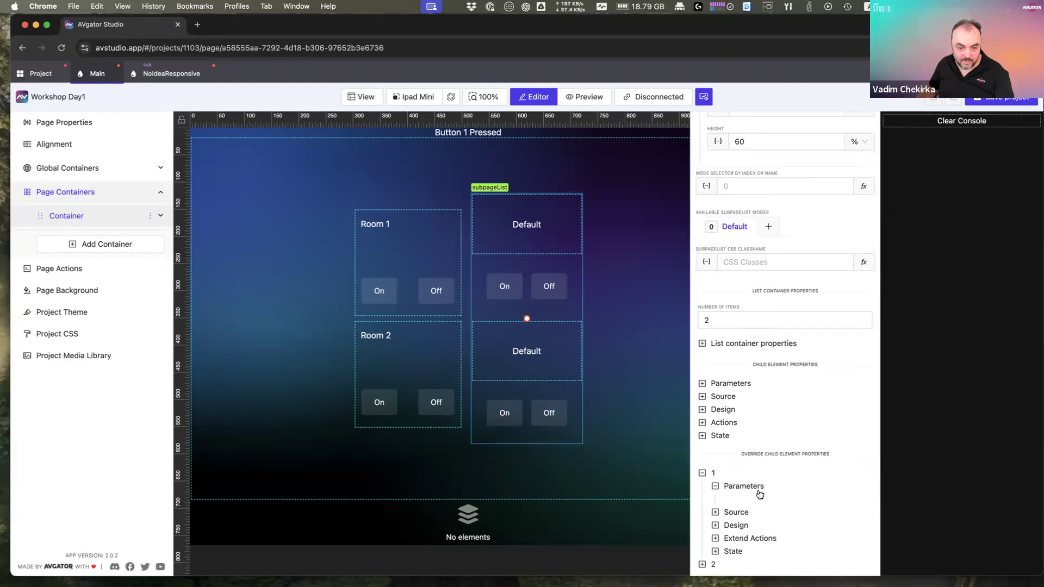
pyautogui.click(754, 490)
pyautogui.click(754, 498)
pyautogui.click(754, 499)
pyautogui.click(989, 101)
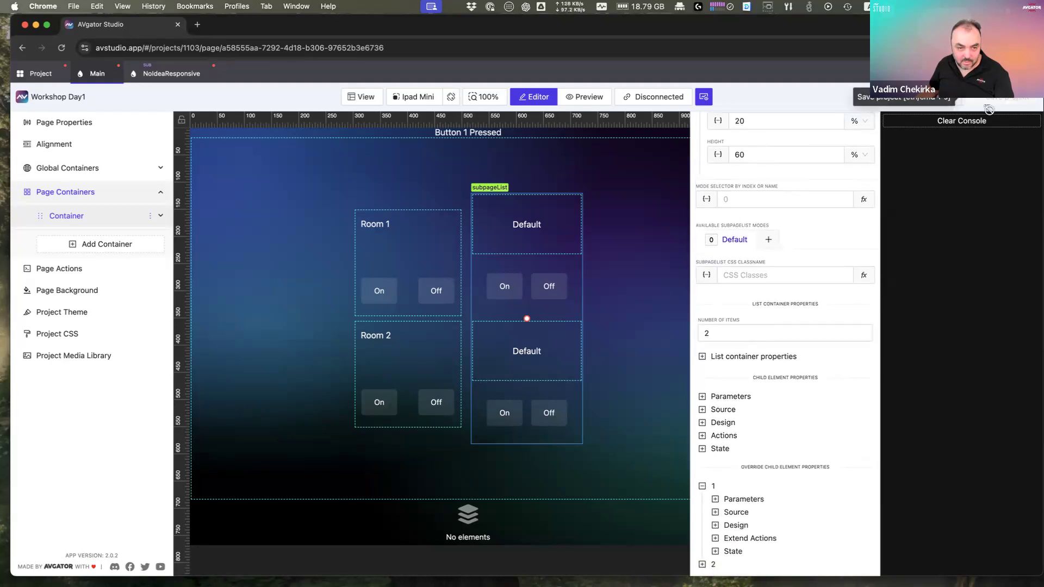
# Step: Recheck the list's shared parameters and item 1 overrides, then open NoIdeaResponsive
pyautogui.click(587, 353)
pyautogui.click(527, 319)
pyautogui.click(737, 495)
pyautogui.click(739, 496)
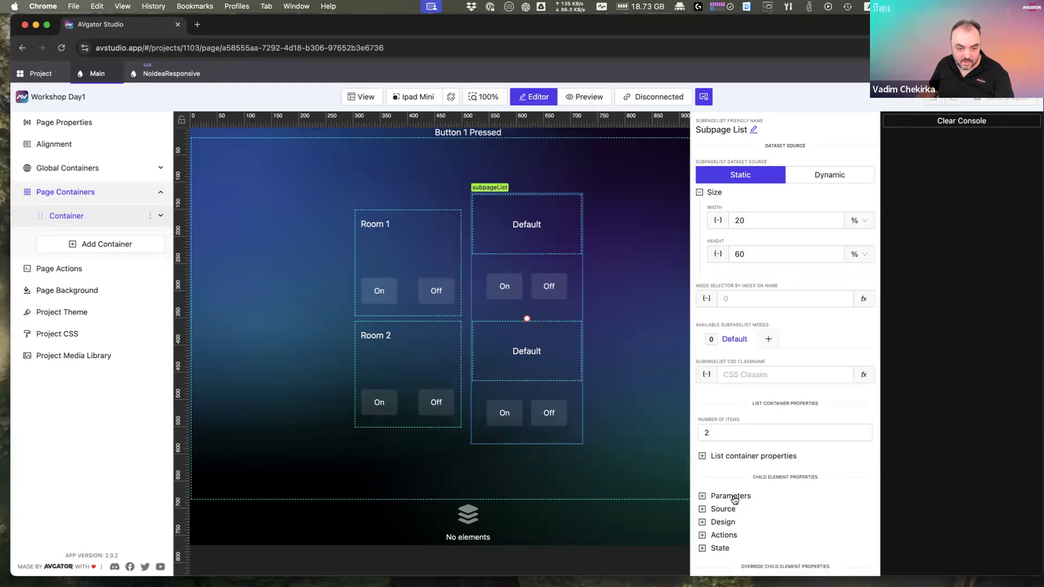
pyautogui.scroll(-1, 713, 546)
pyautogui.click(747, 551)
pyautogui.scroll(-1, 744, 525)
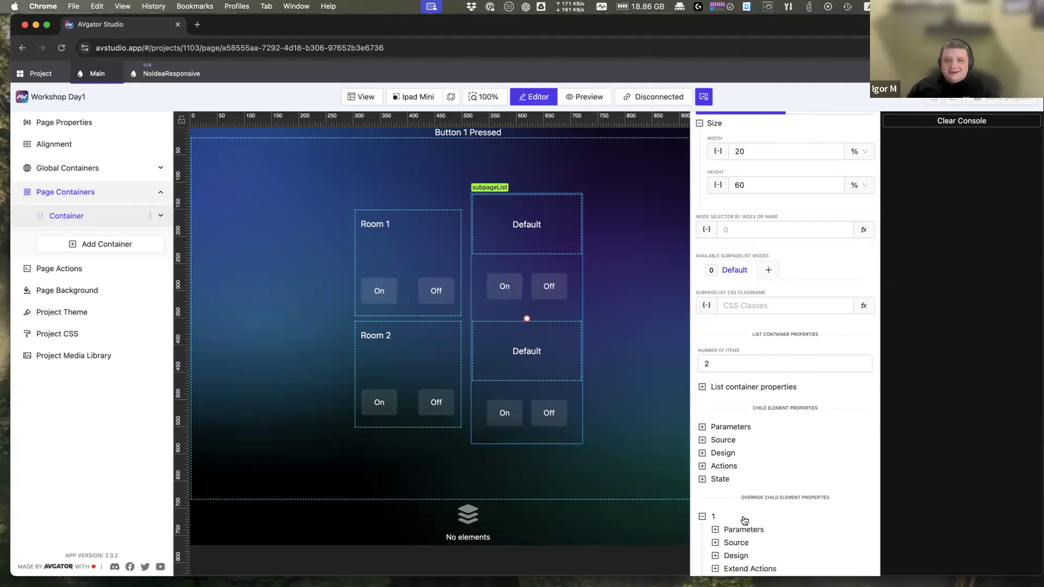
pyautogui.click(740, 488)
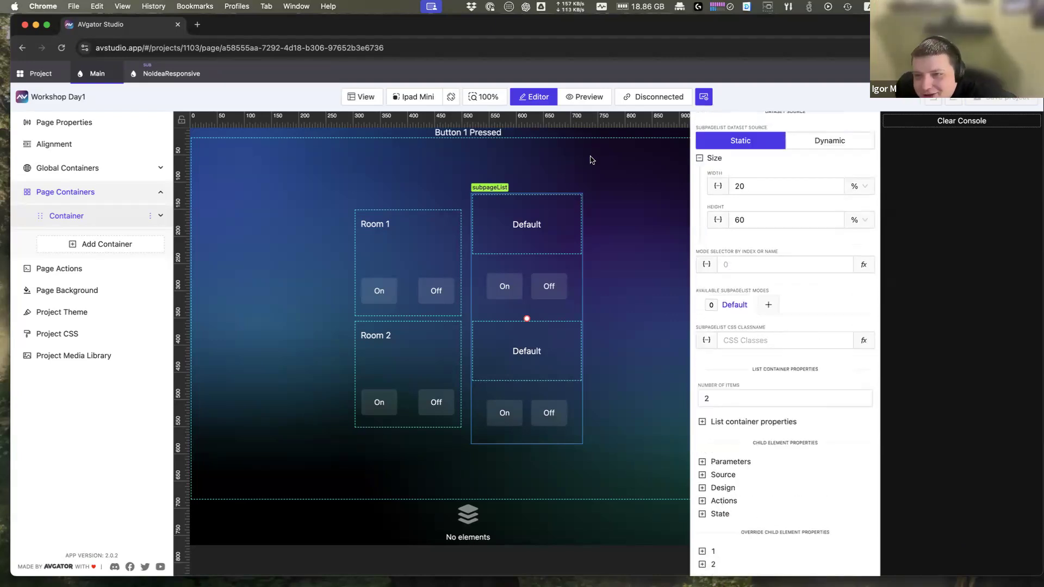
pyautogui.click(158, 75)
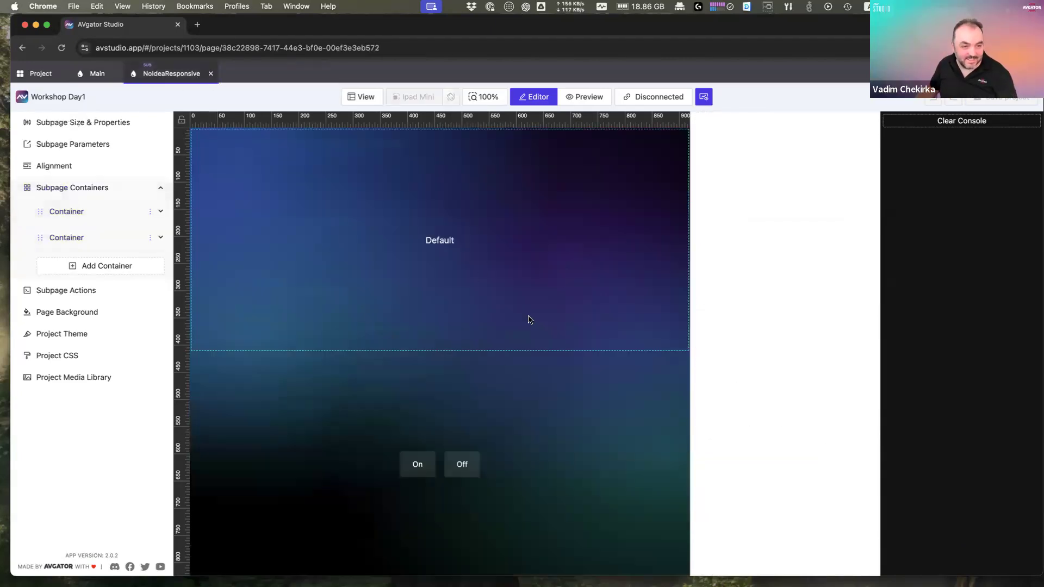
# Step: Replace the Default label text with a new parameter, renaming part of it to 'Text'
pyautogui.click(446, 241)
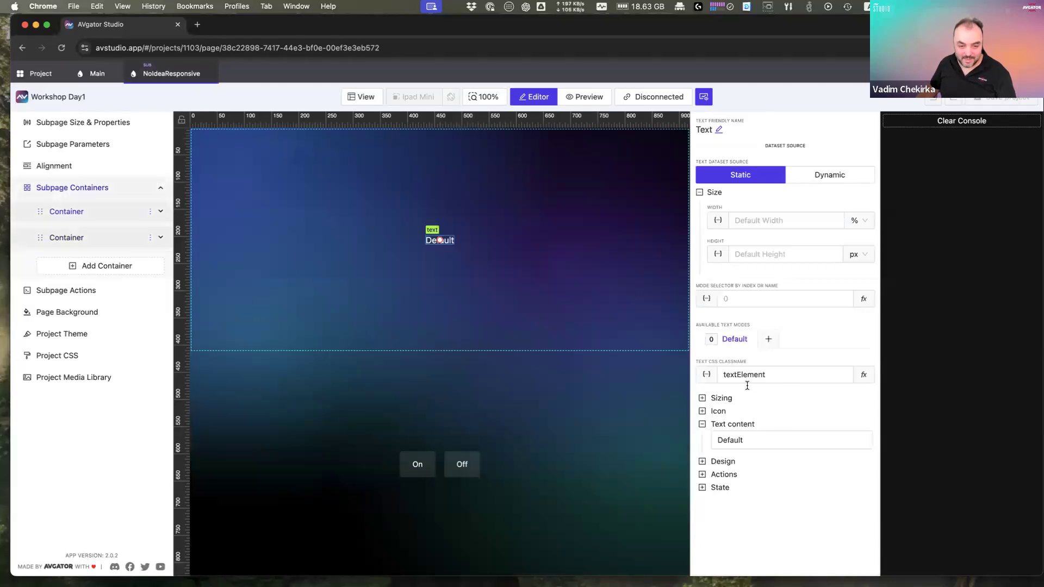
pyautogui.click(836, 441)
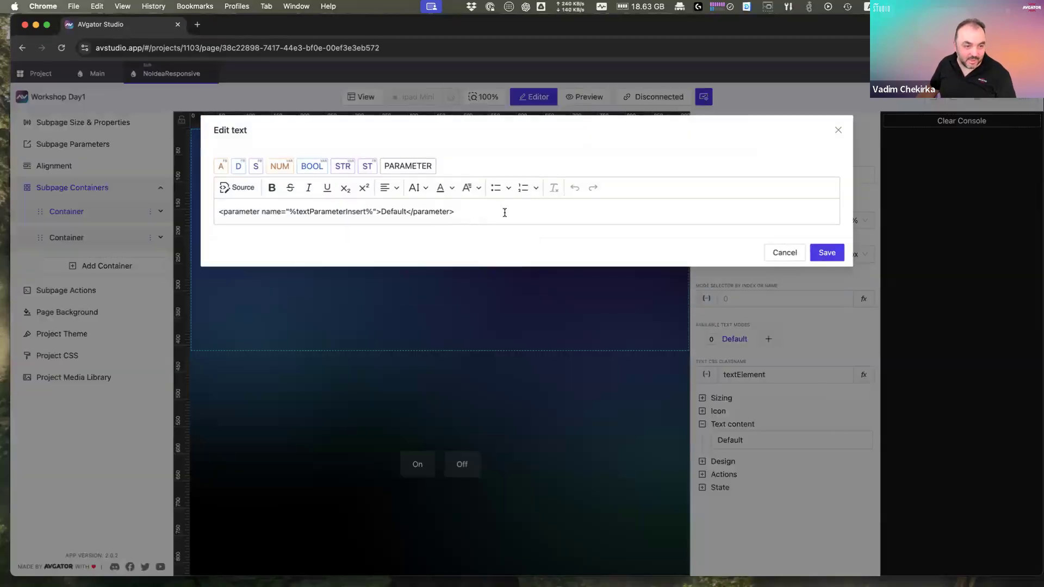
pyautogui.doubleClick(315, 211)
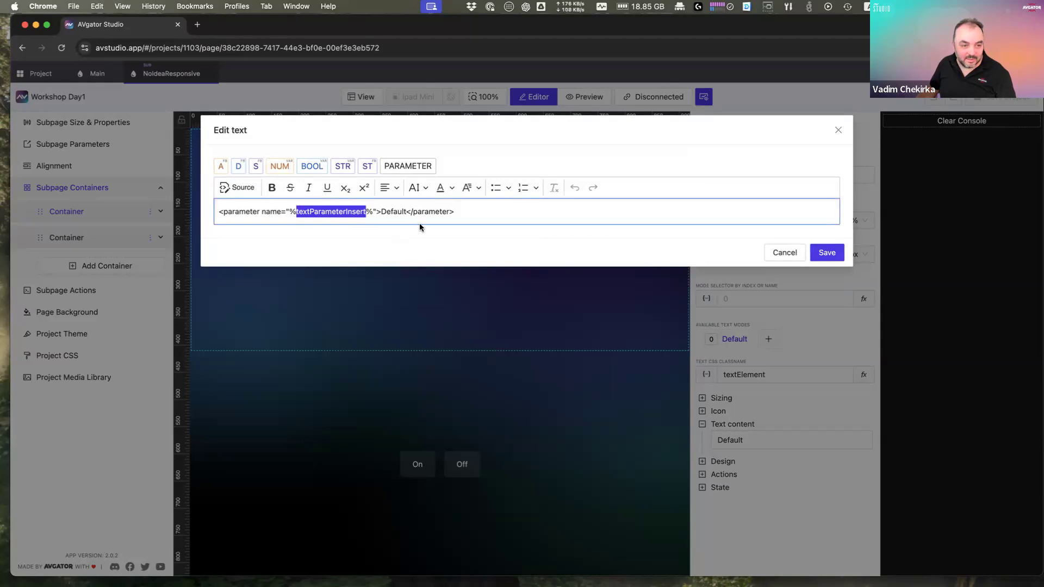
pyautogui.press('super+a')
pyautogui.press('BackSpace')
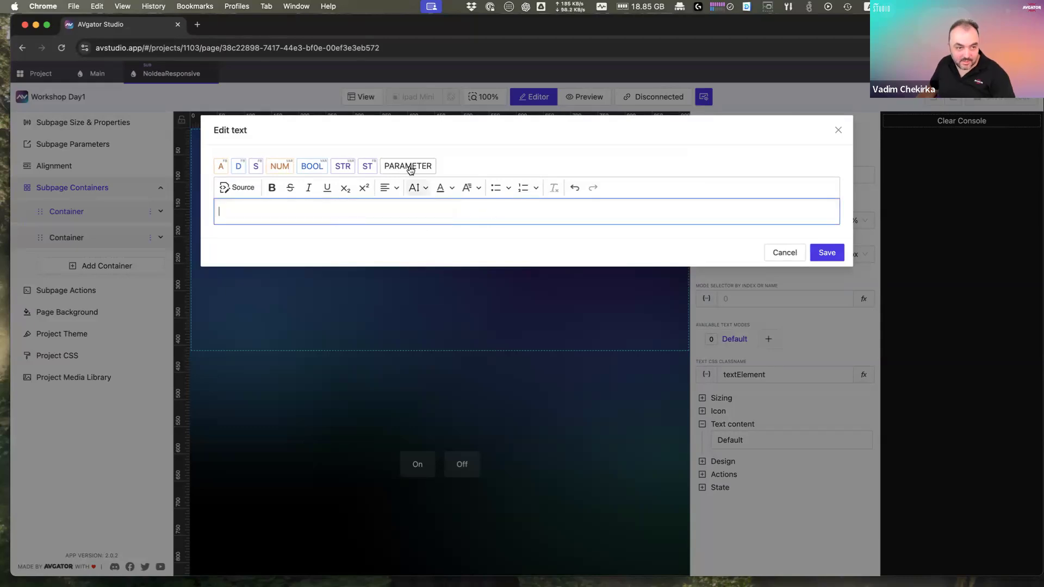
pyautogui.click(409, 166)
pyautogui.click(187, 237)
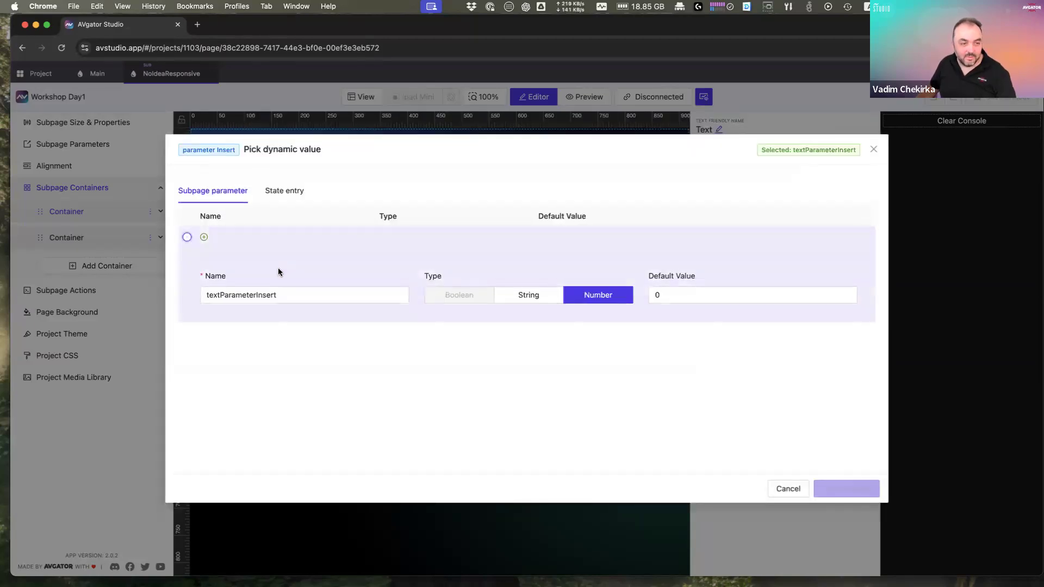
pyautogui.moveTo(254, 294); pyautogui.dragTo(353, 300)
pyautogui.write('Text')
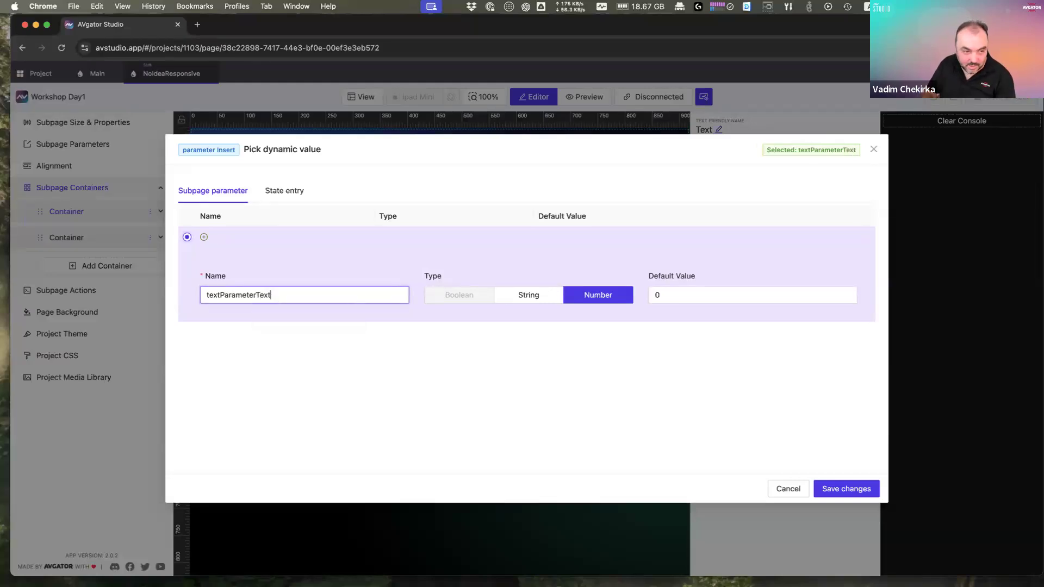
pyautogui.click(846, 489)
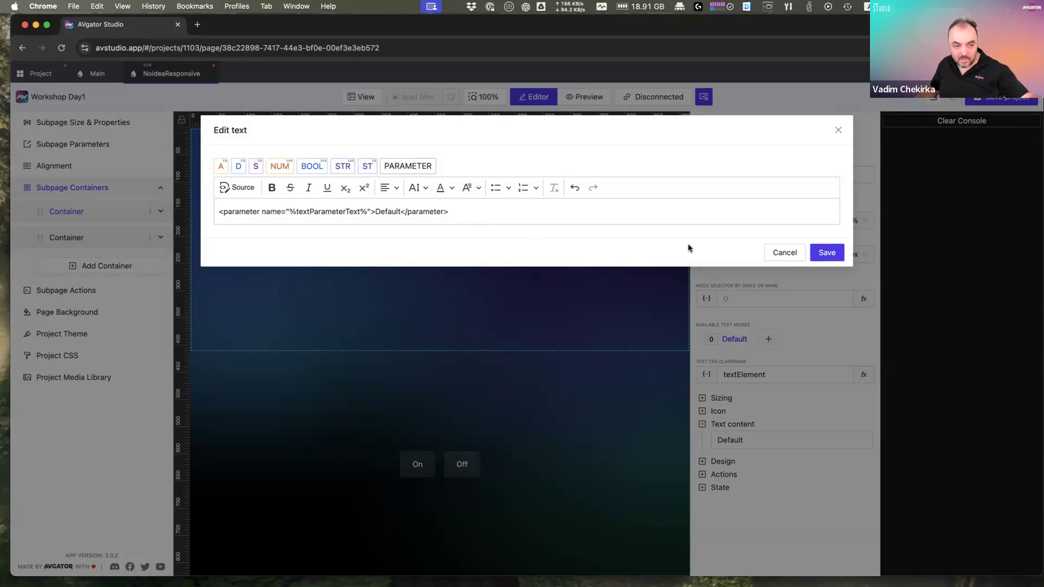
pyautogui.click(824, 252)
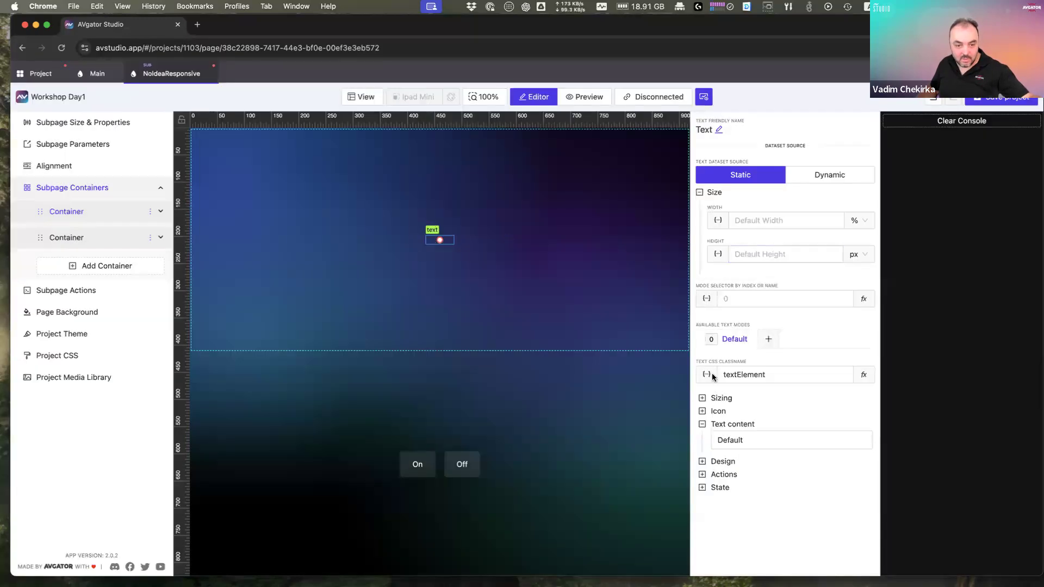
# Step: Redo the label text as a new String parameter named 'text' and save
pyautogui.click(740, 442)
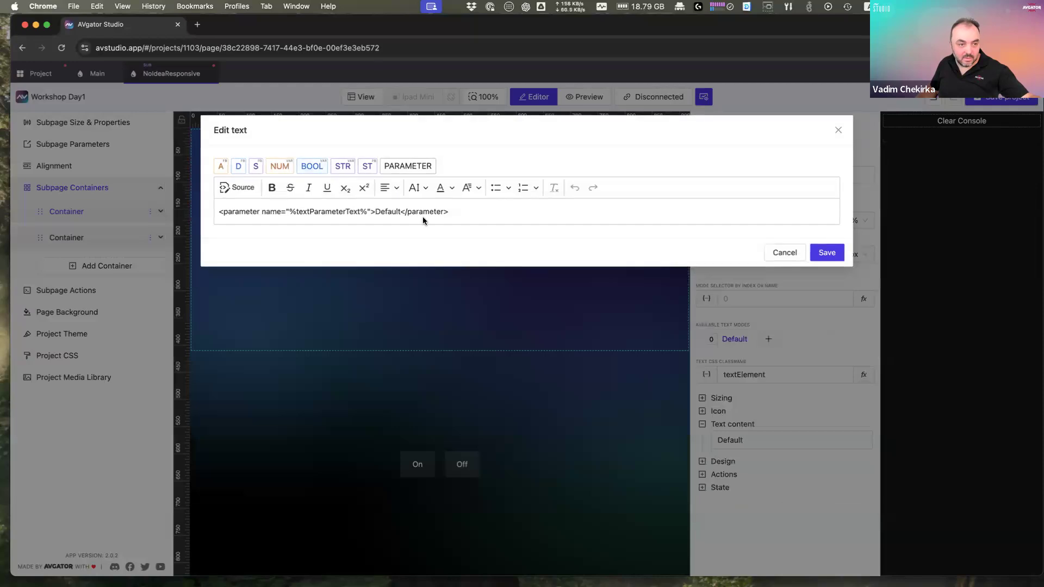
pyautogui.hotkey('ctrl', 'a')
pyautogui.press('BackSpace')
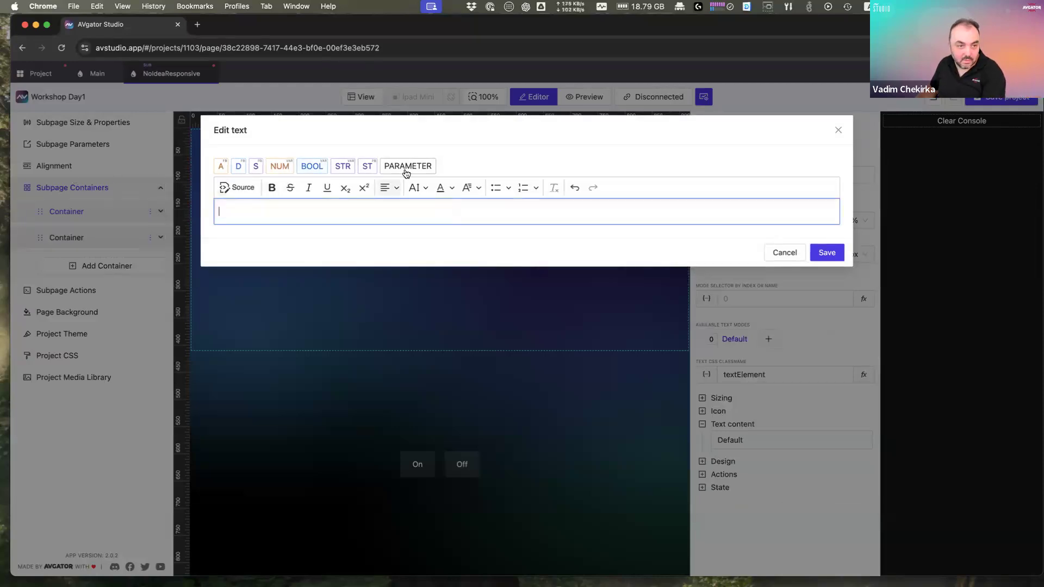
pyautogui.click(407, 167)
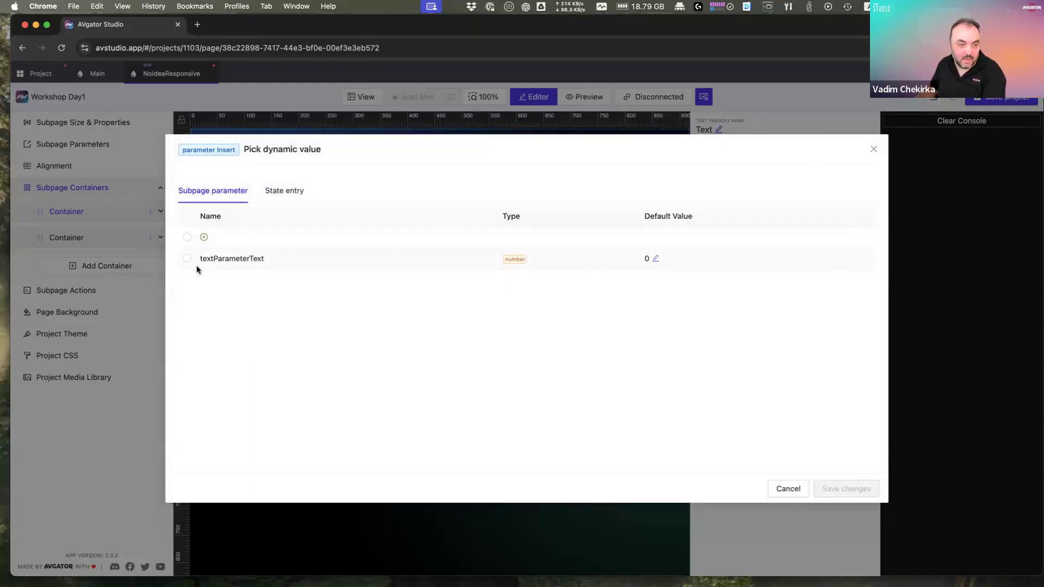
pyautogui.click(187, 237)
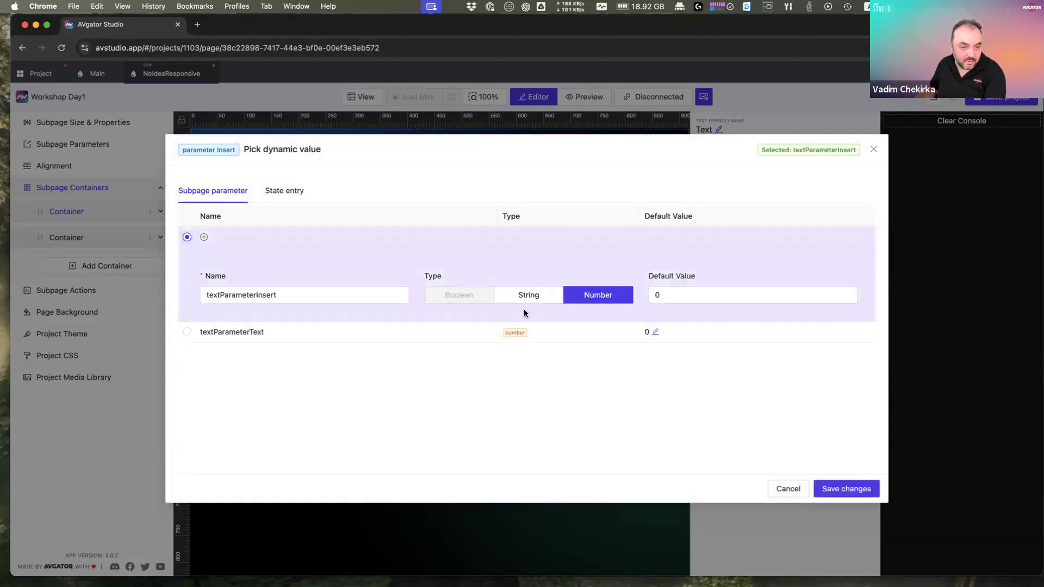
pyautogui.click(522, 295)
pyautogui.click(333, 295)
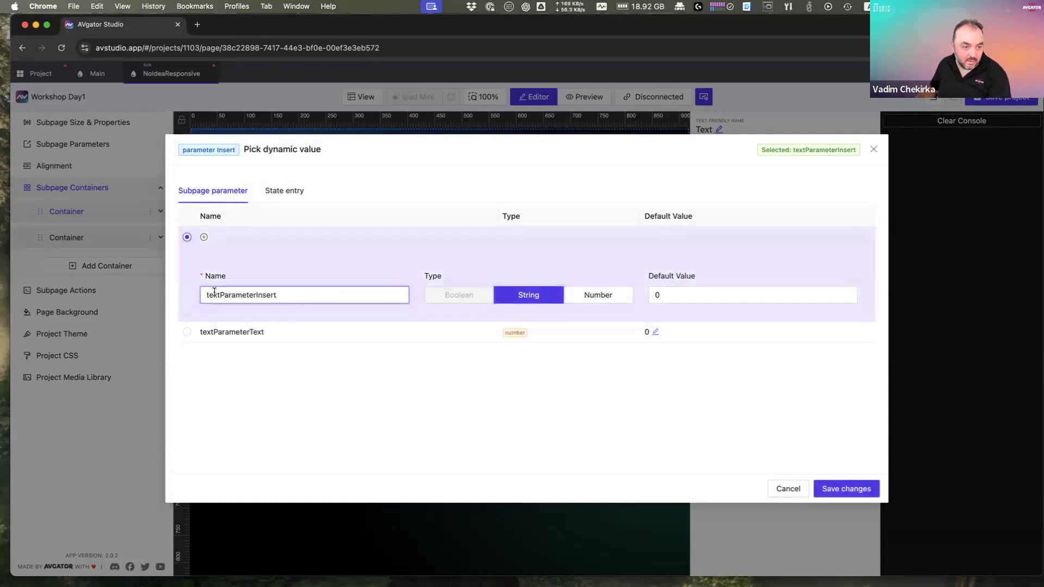
pyautogui.doubleClick(355, 296)
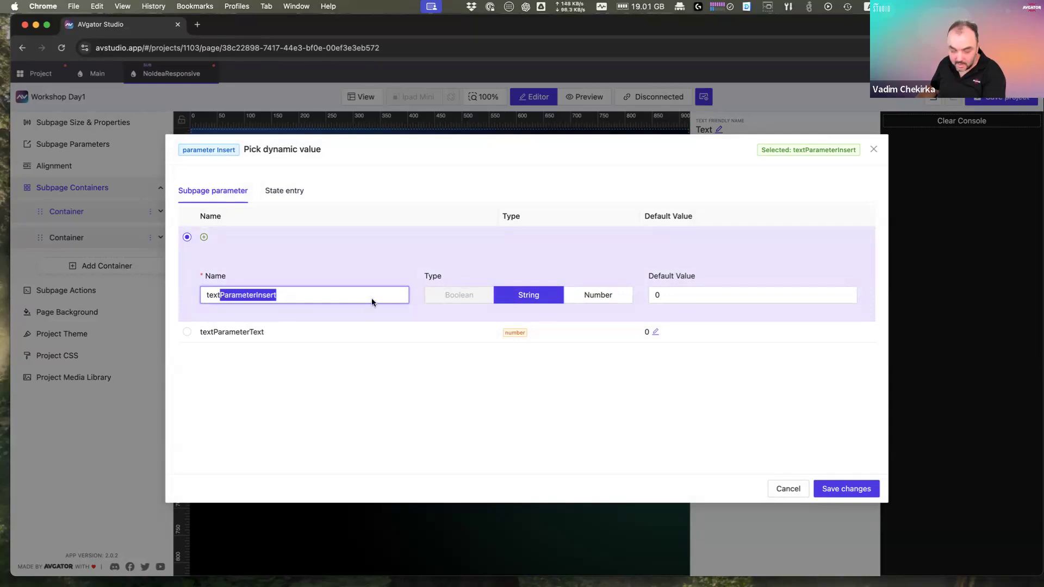
pyautogui.write('text')
pyautogui.click(846, 489)
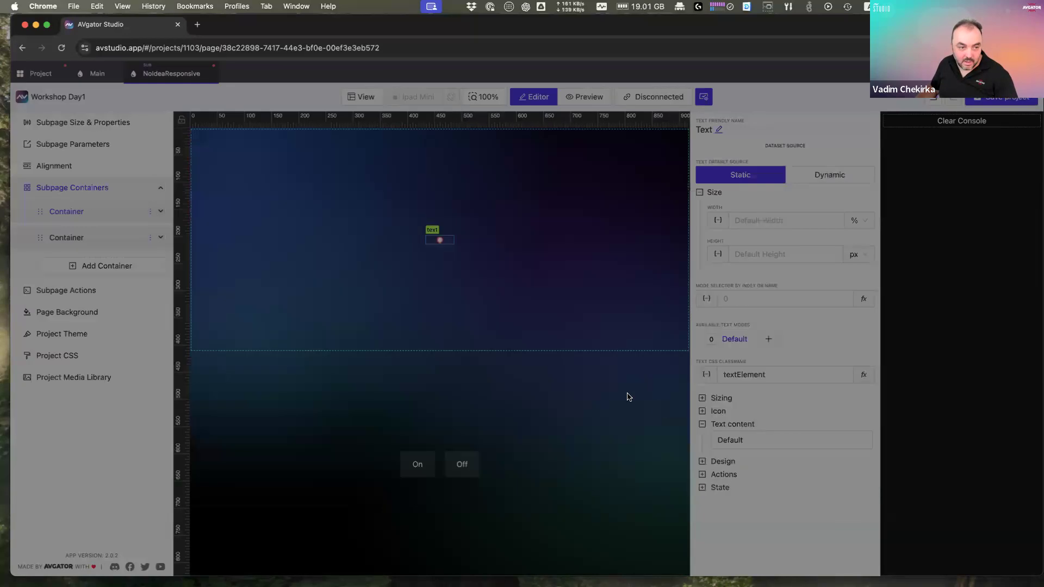
pyautogui.click(825, 254)
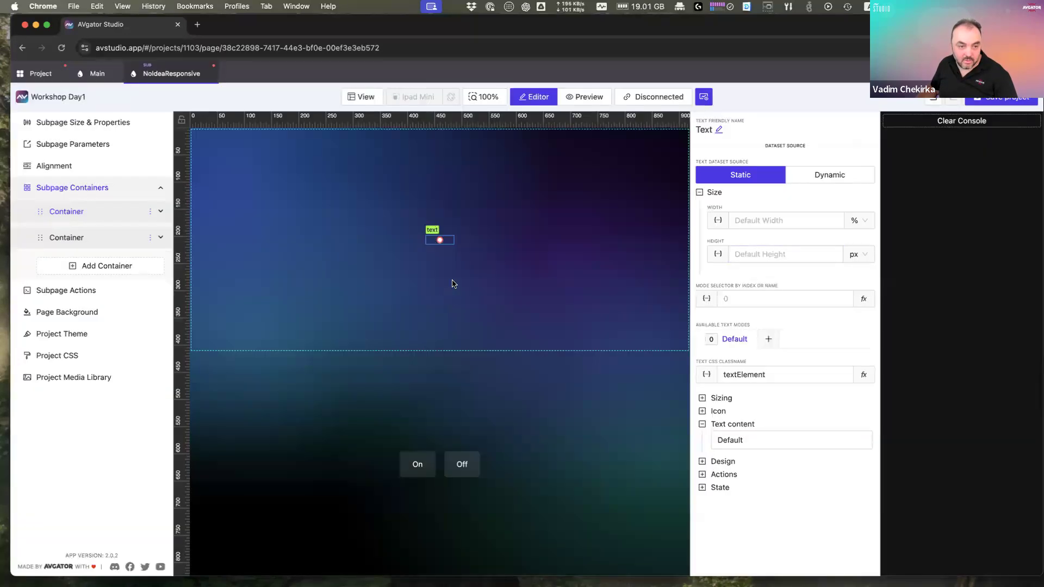
# Step: Delete the leftover textParameterText parameter from the subpage parameter list
pyautogui.click(443, 245)
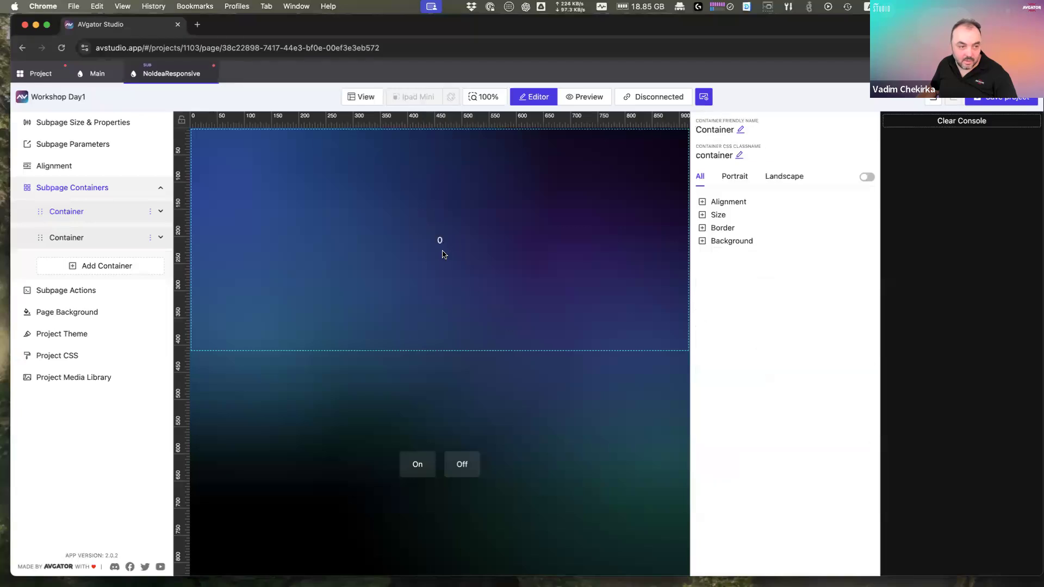
pyautogui.click(92, 147)
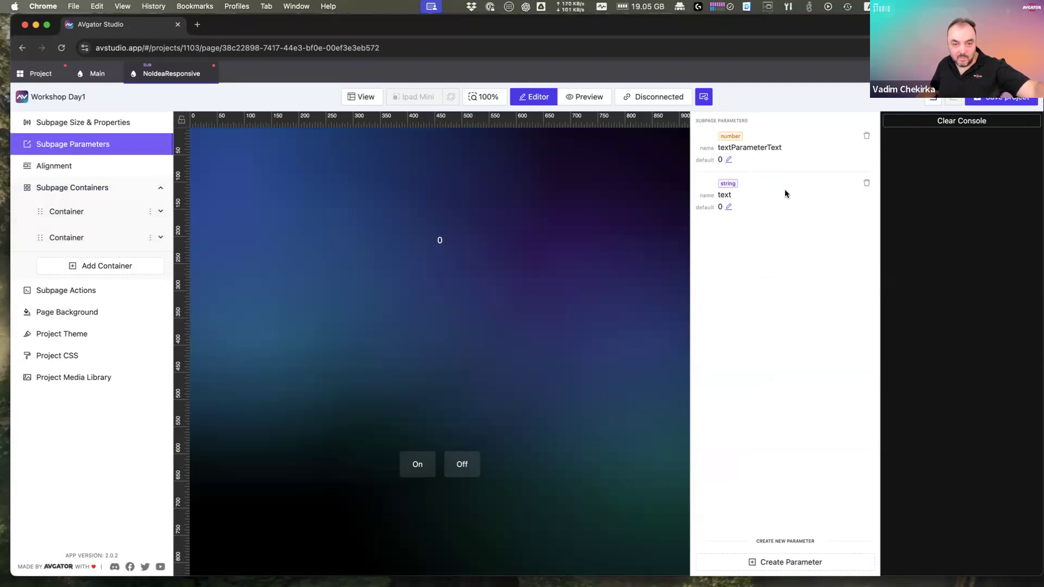
pyautogui.moveTo(724, 136); pyautogui.dragTo(851, 136)
pyautogui.click(866, 137)
pyautogui.click(603, 195)
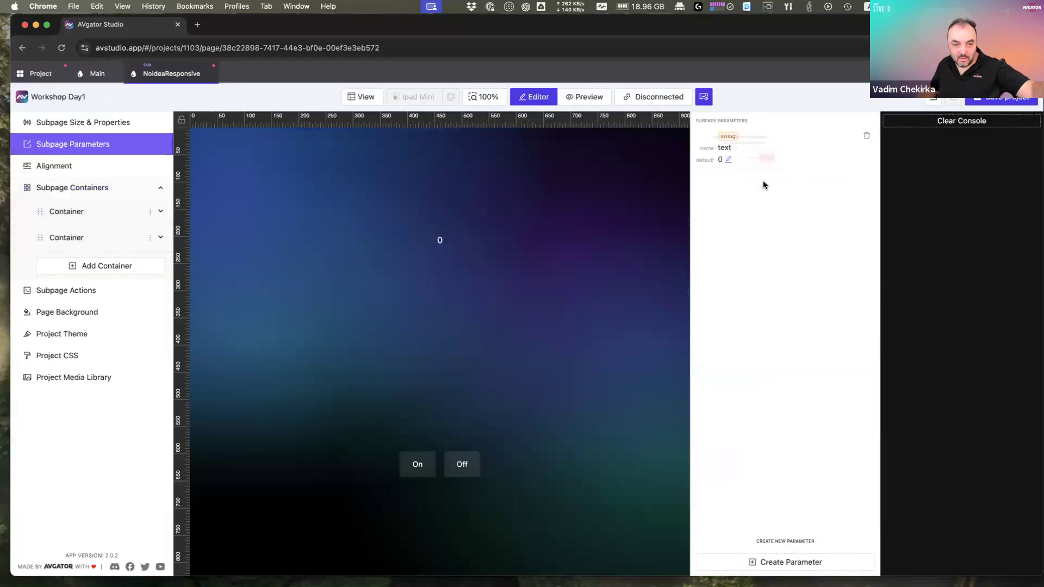
# Step: Set the text parameter's default value to 6 and confirm the label shows 6
pyautogui.click(729, 161)
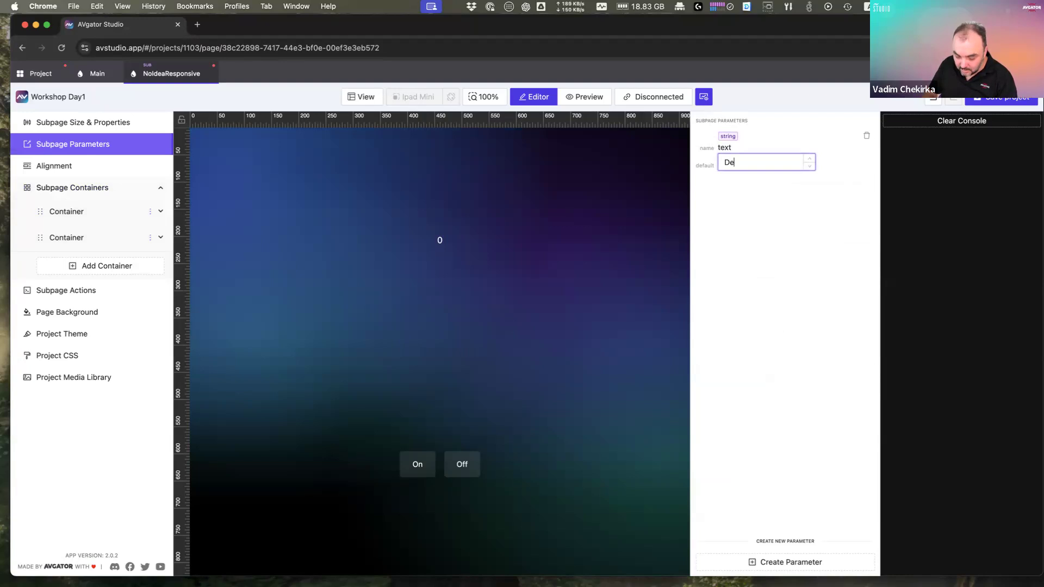
pyautogui.write('DefaultForRe')
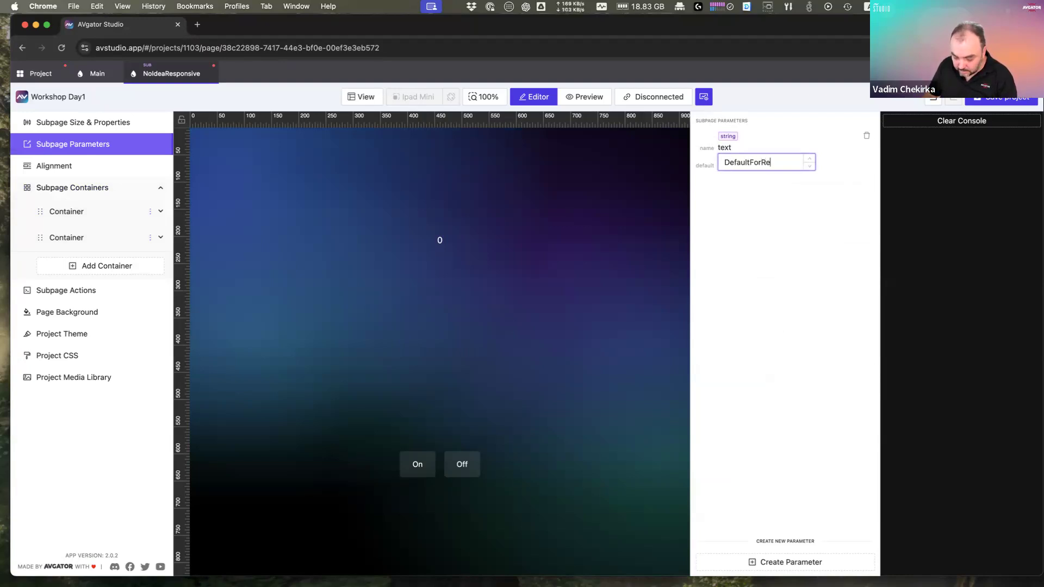
pyautogui.write('ive')
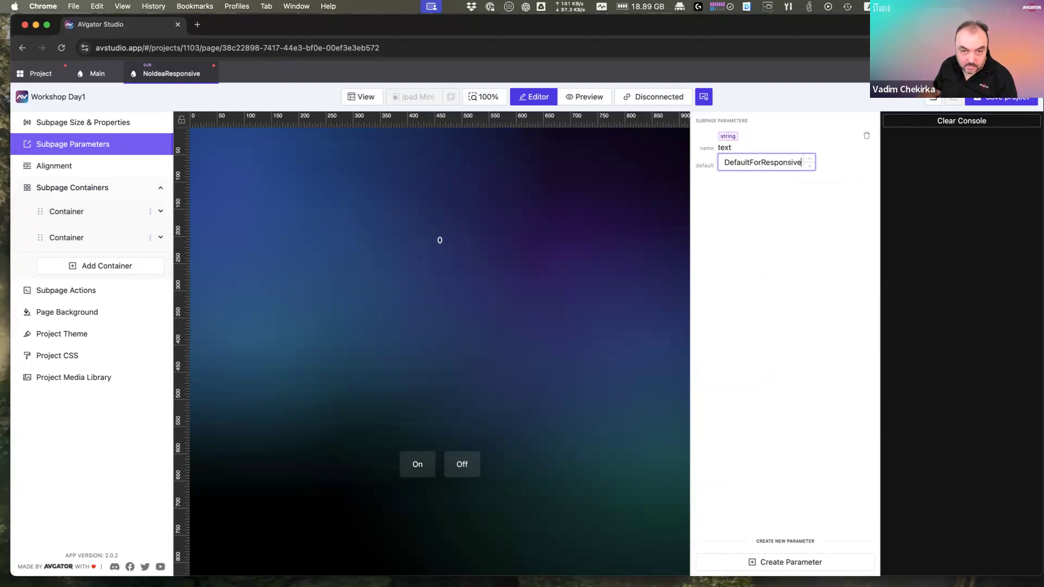
pyautogui.click(784, 236)
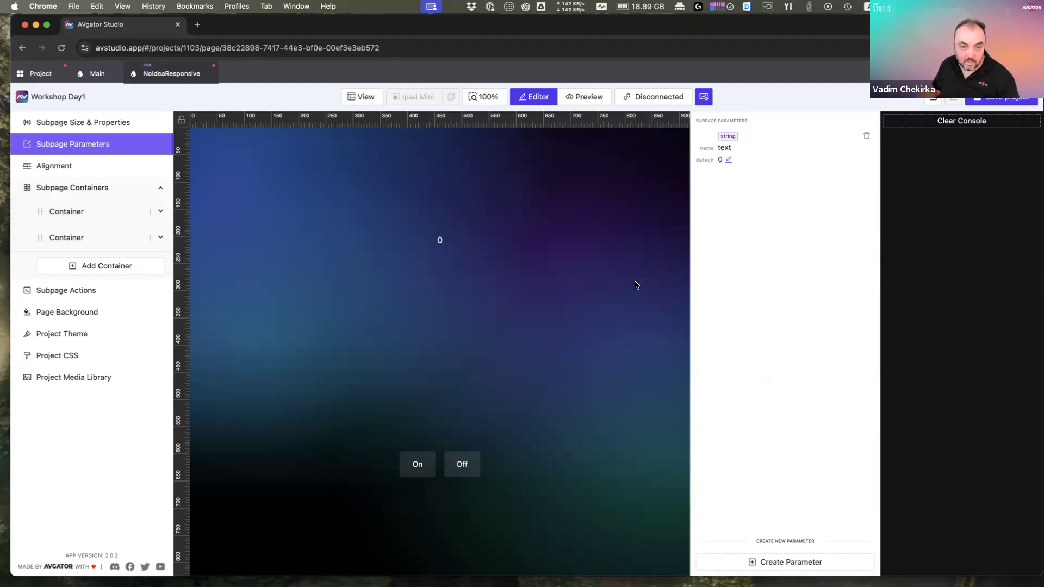
pyautogui.click(728, 160)
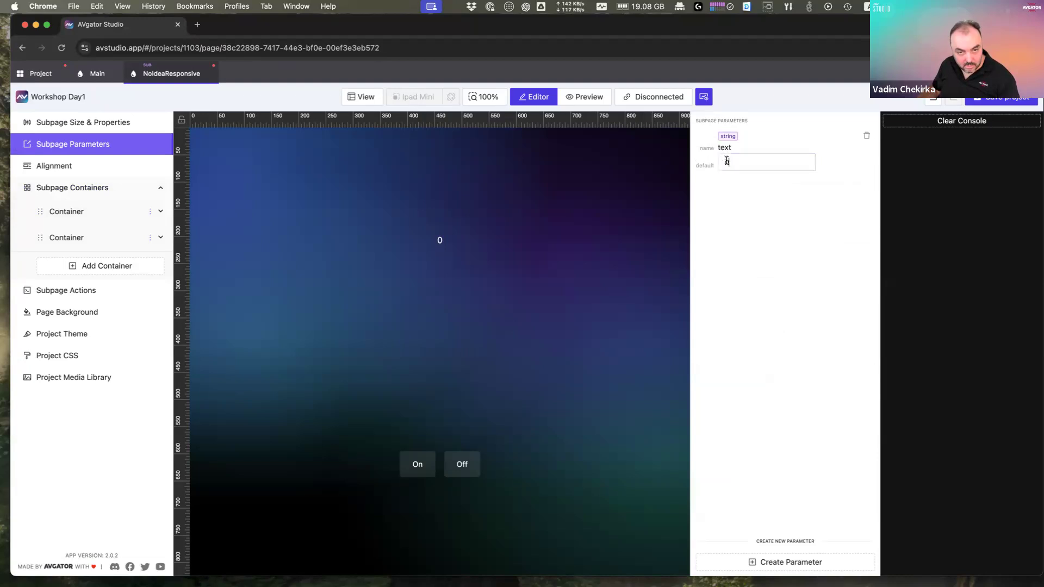
pyautogui.doubleClick(810, 161)
pyautogui.click(767, 221)
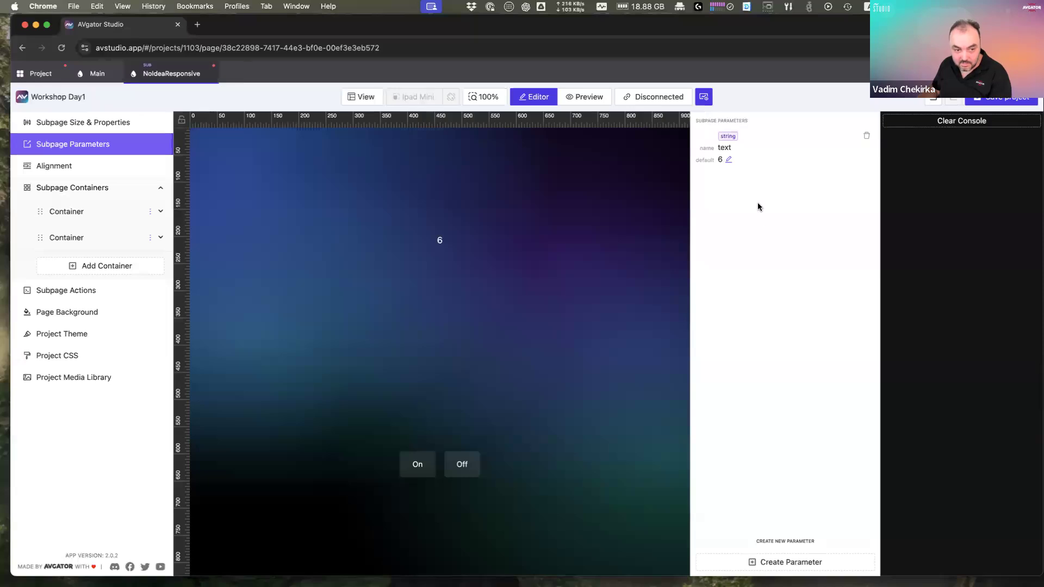
pyautogui.click(481, 250)
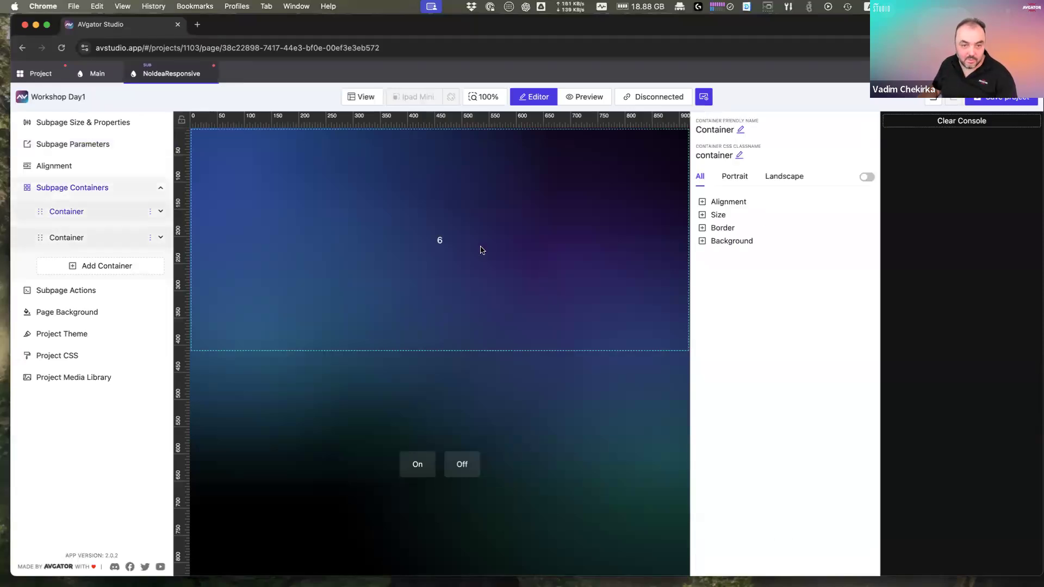
pyautogui.click(441, 243)
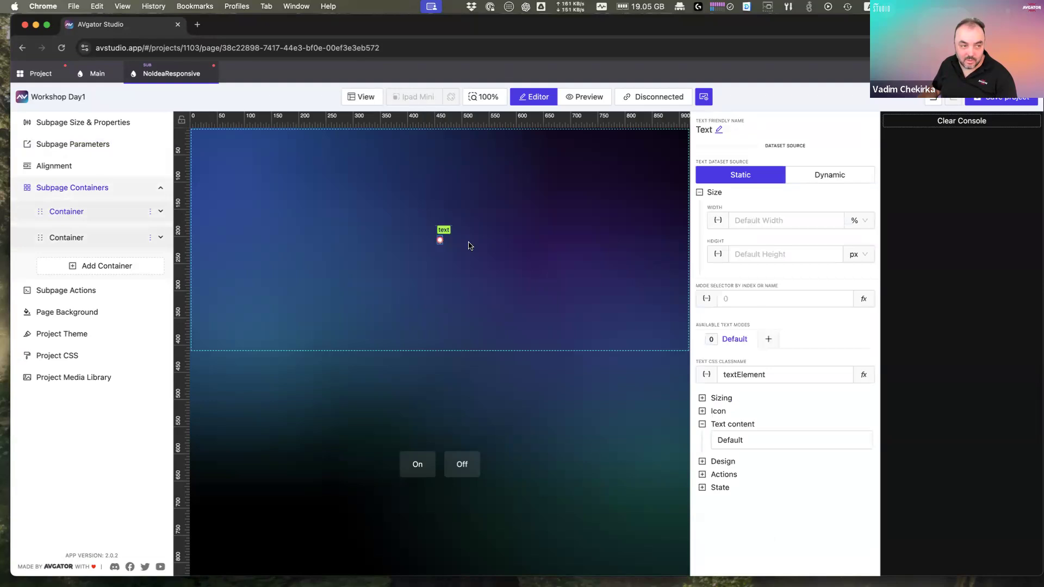
pyautogui.click(69, 146)
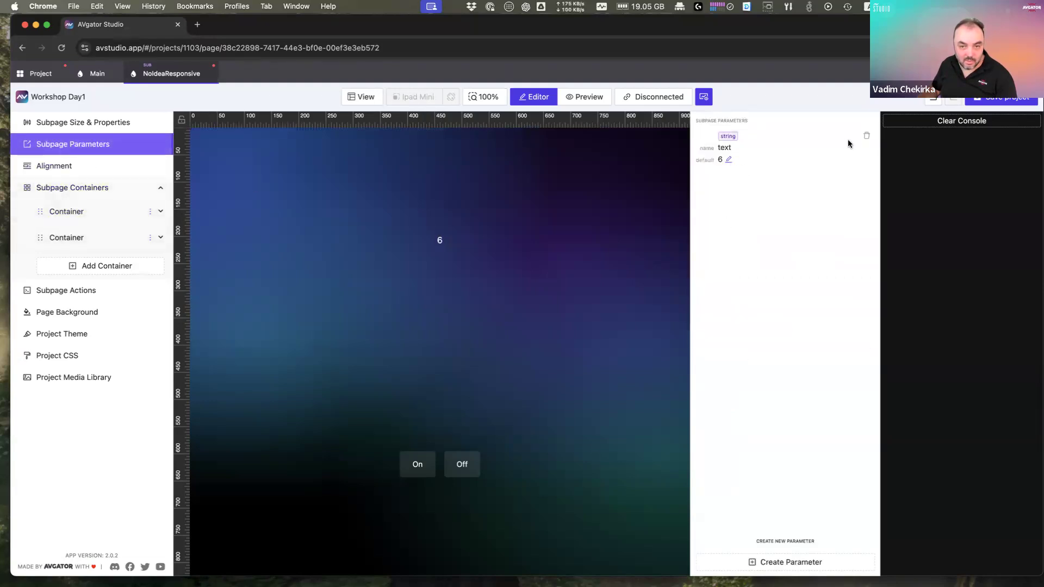
# Step: Delete the old text parameter and start a new String parameter named text
pyautogui.click(867, 136)
pyautogui.click(602, 182)
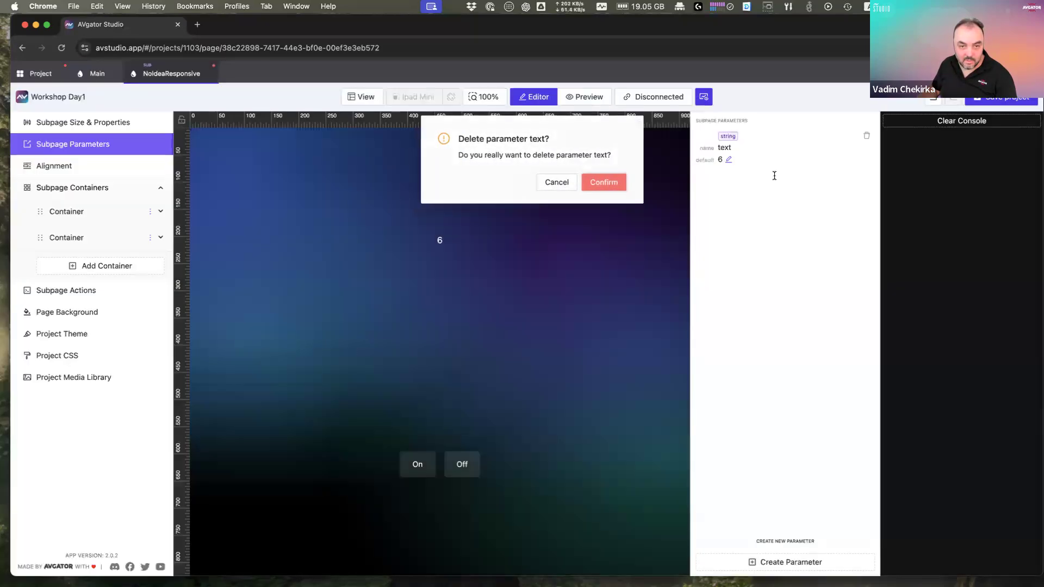
pyautogui.click(804, 561)
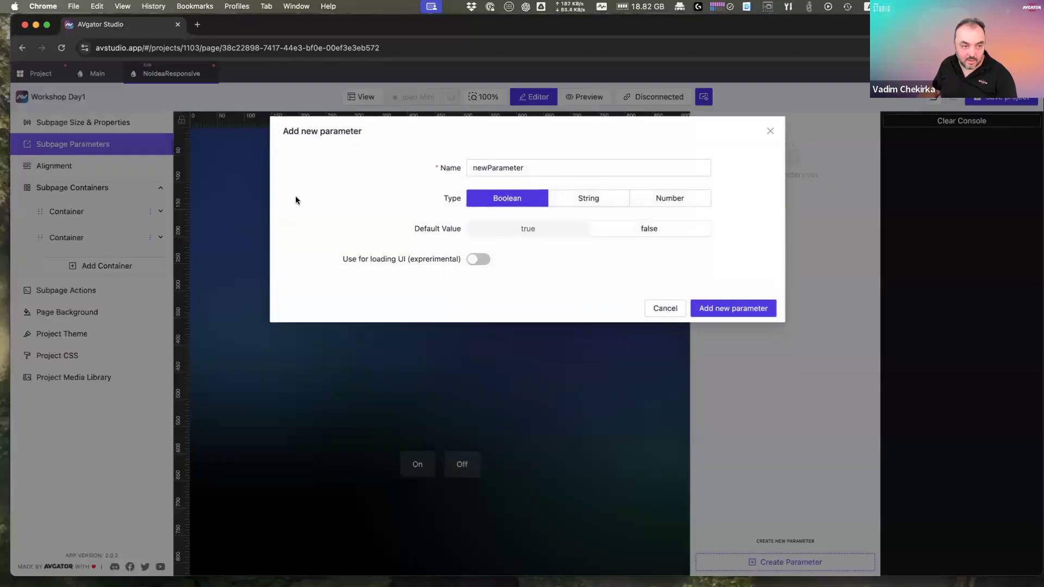
pyautogui.click(562, 198)
pyautogui.press('super+a')
pyautogui.write('text')
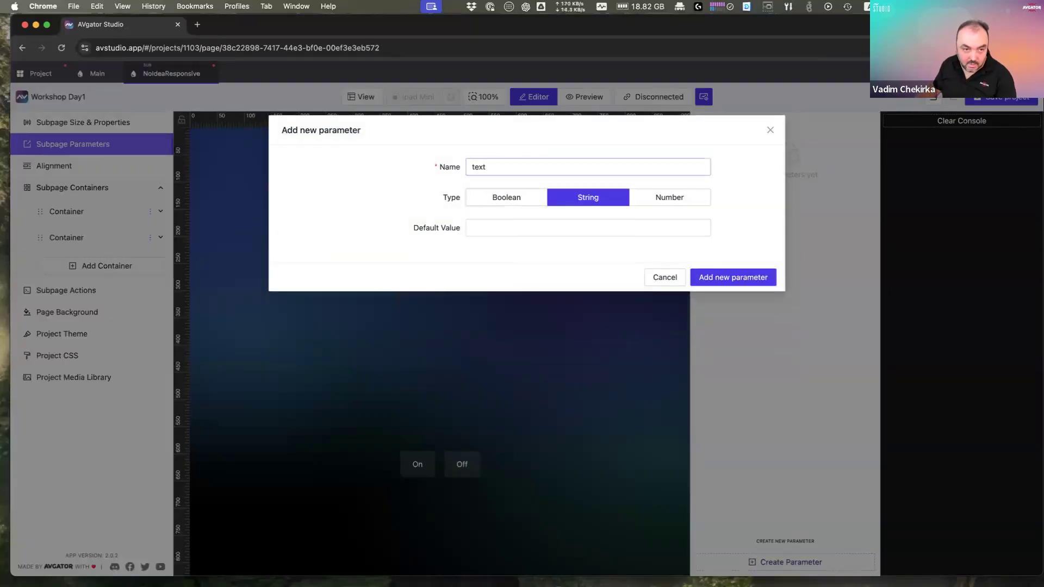
# Step: Give the text parameter the default value DefaForResponsive and add it
pyautogui.press('Tab')
pyautogui.write('Default')
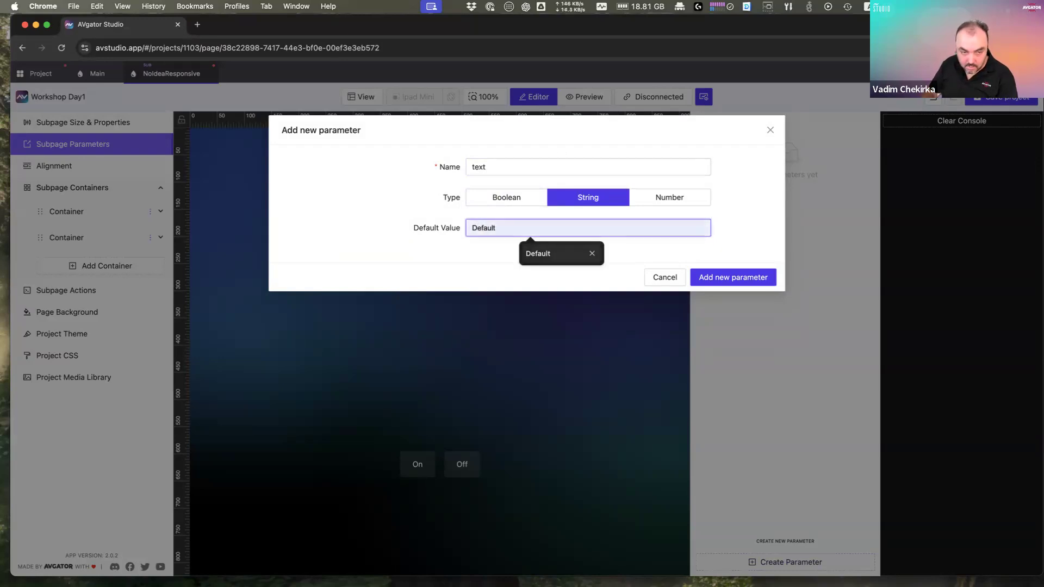
pyautogui.press('BackSpace')
pyautogui.press('BackSpace')
pyautogui.press('BackSpace')
pyautogui.write('ForRespi')
pyautogui.press('BackSpace')
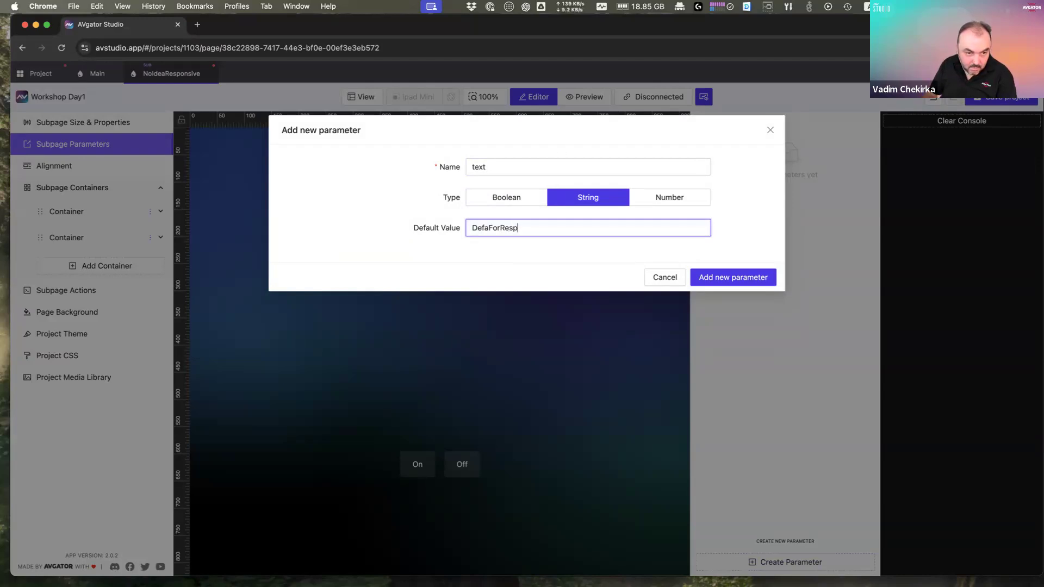
pyautogui.write('onsicv')
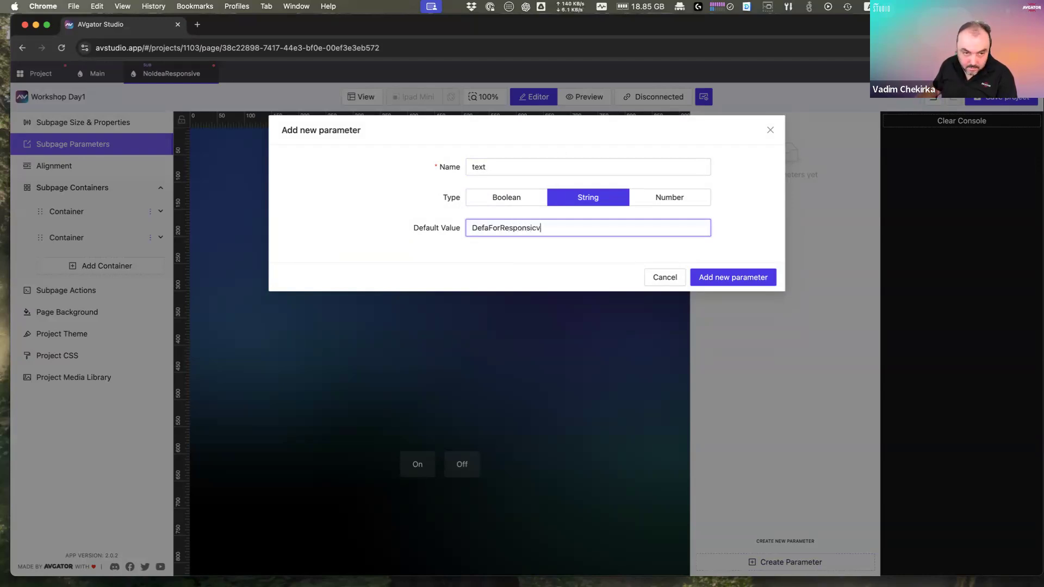
pyautogui.press('BackSpace')
pyautogui.press('BackSpace')
pyautogui.write('ve')
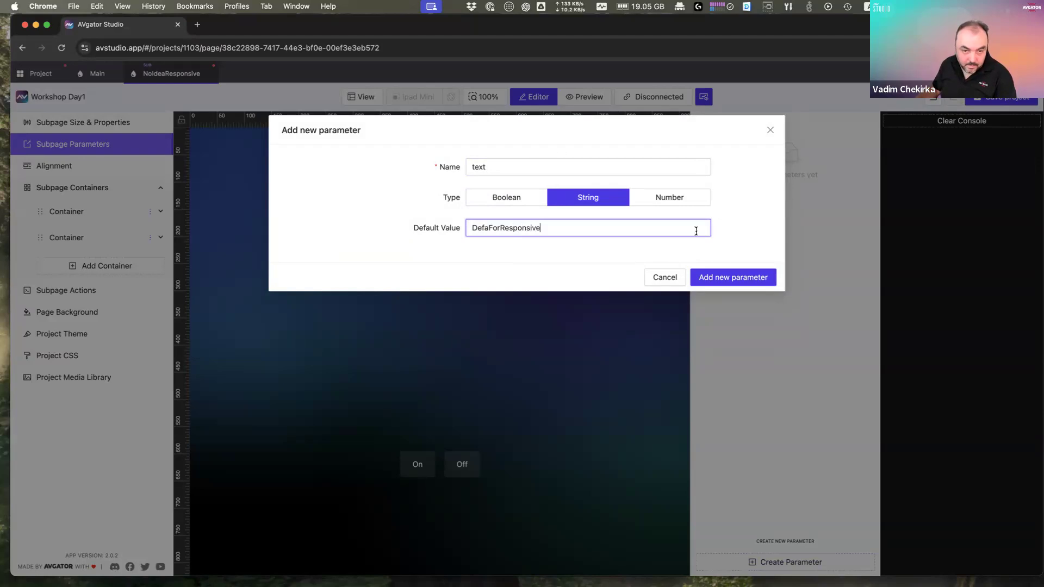
pyautogui.click(729, 278)
pyautogui.click(460, 246)
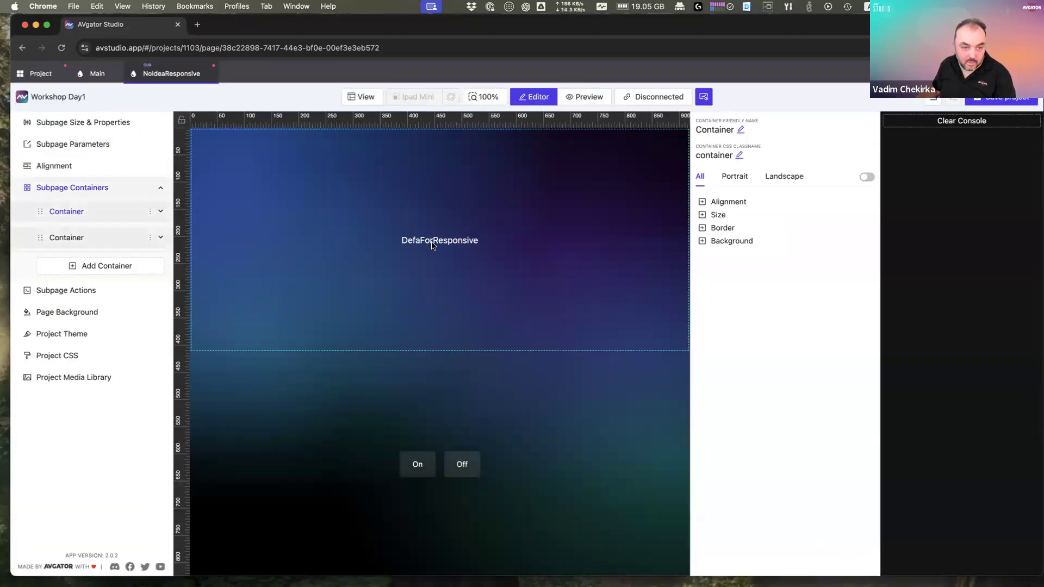
# Step: Inspect how the DefaForResponsive label's text is bound, without changing it
pyautogui.click(433, 244)
pyautogui.click(748, 441)
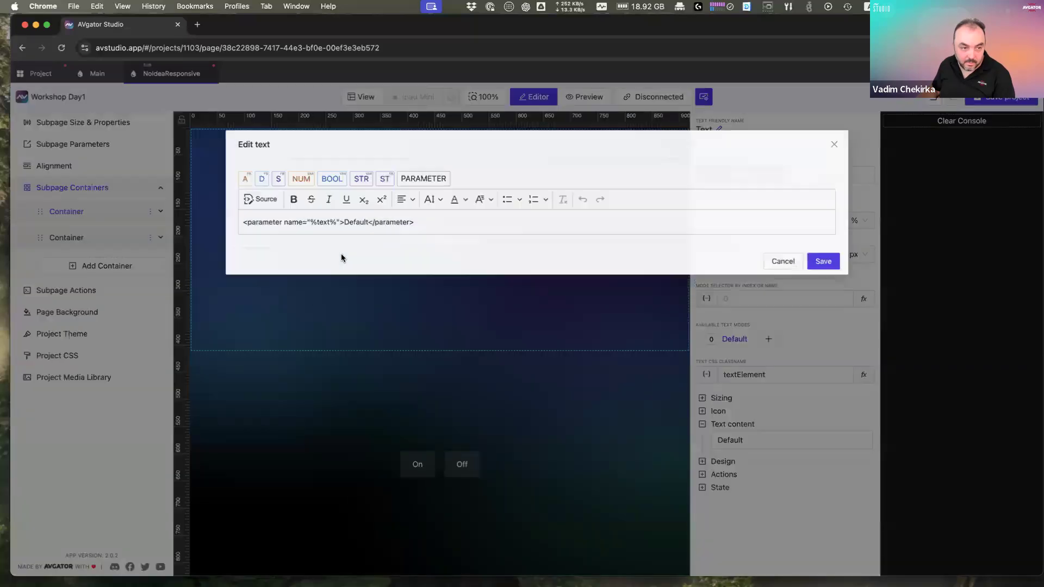
pyautogui.click(786, 253)
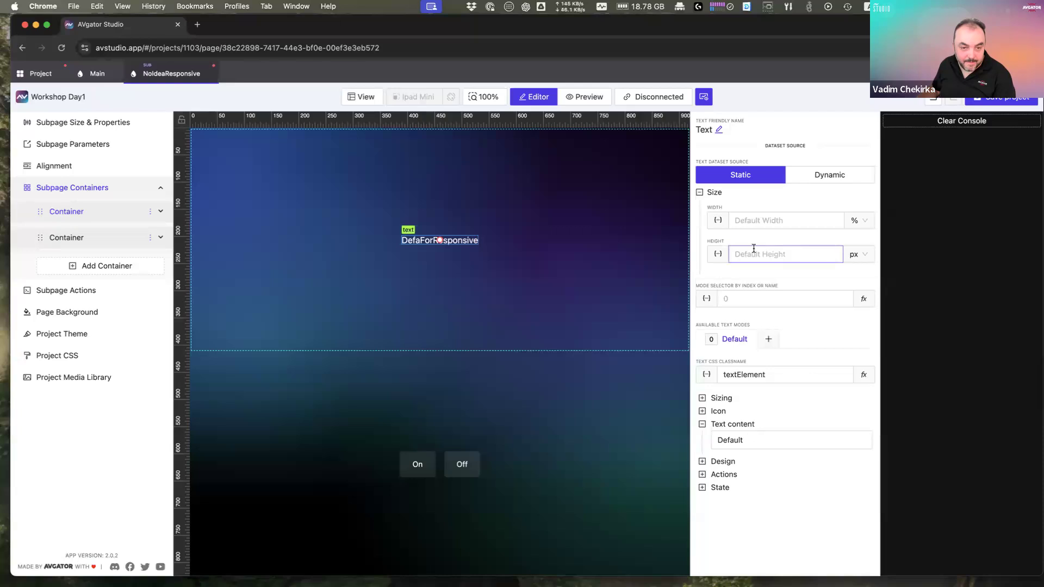
# Step: Set the lower container's Elements Distribution to Around, spacing the On and Off buttons
pyautogui.click(451, 407)
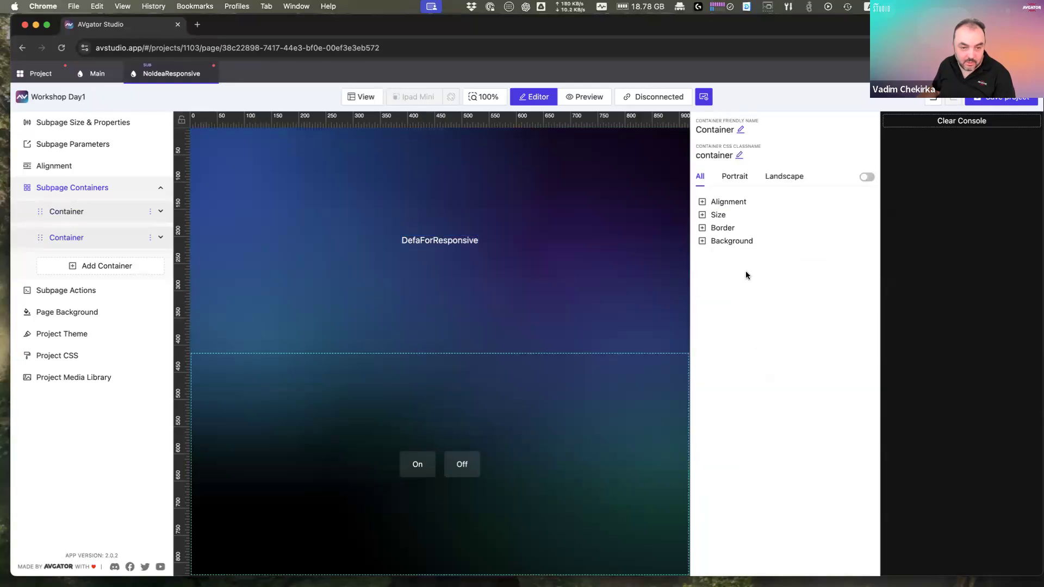
pyautogui.click(735, 204)
pyautogui.click(772, 298)
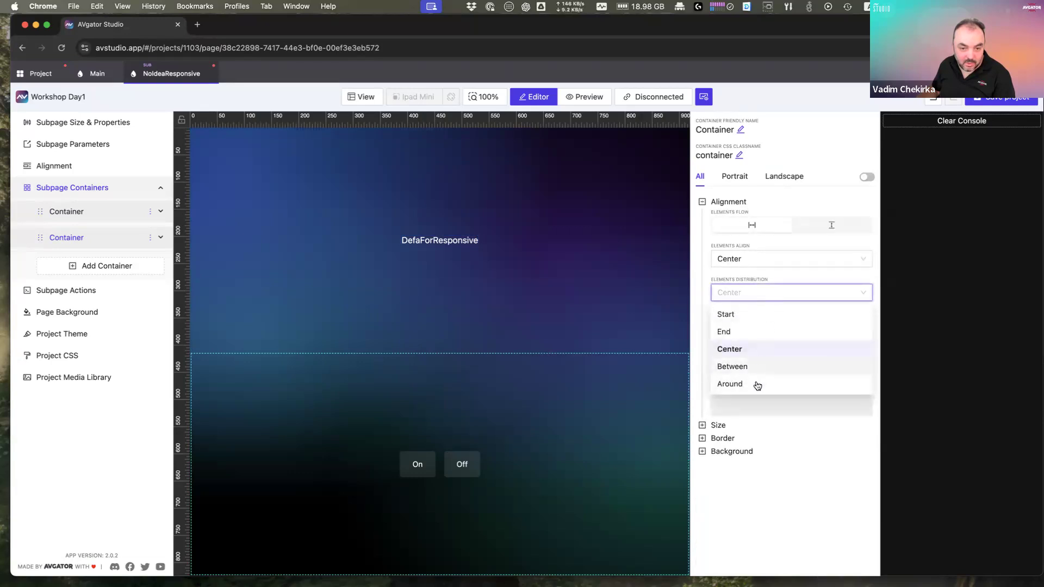
pyautogui.click(758, 366)
pyautogui.click(762, 293)
pyautogui.click(757, 385)
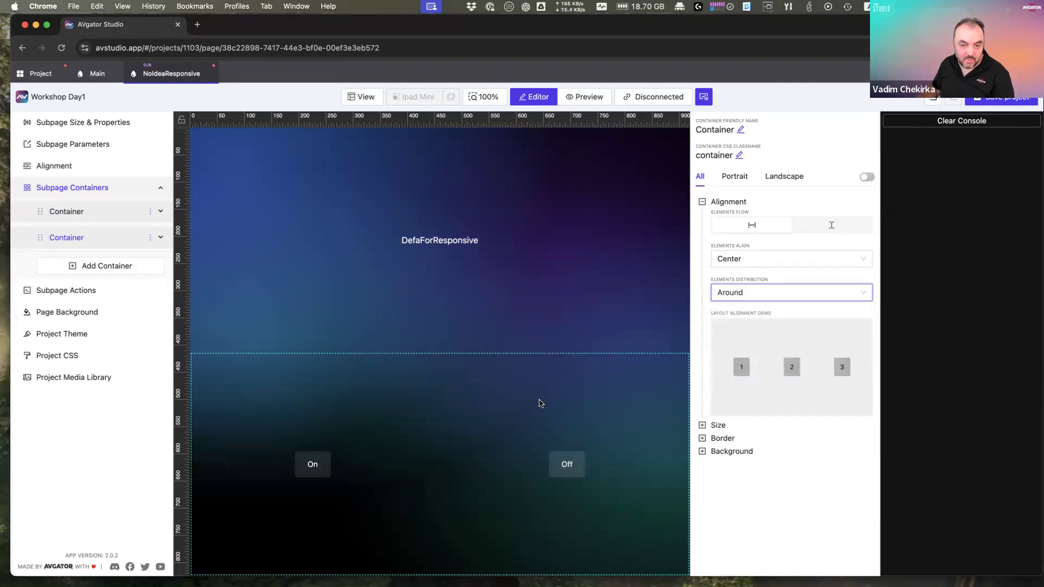
# Step: On the Main page, set subpage list item 1's text override to 'Room 1 in Responsive'
pyautogui.click(93, 76)
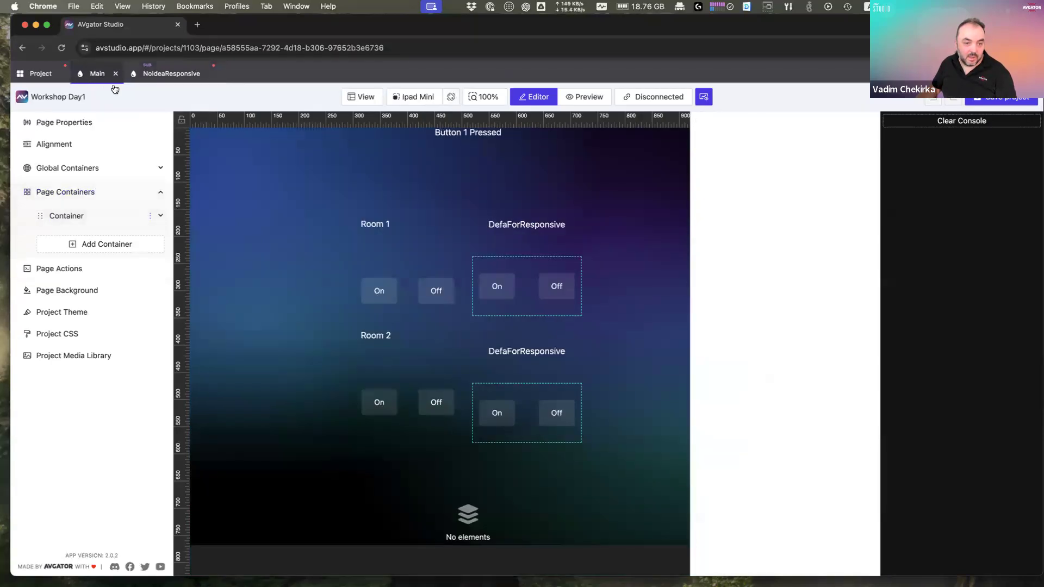
pyautogui.click(545, 229)
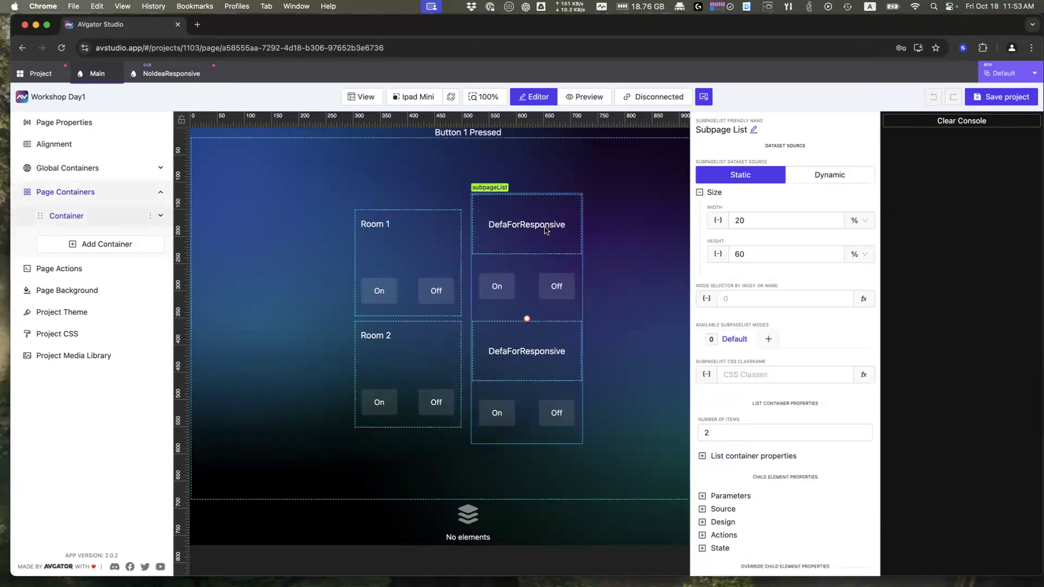
pyautogui.scroll(-1, 739, 528)
pyautogui.click(718, 553)
pyautogui.scroll(-2, 757, 553)
pyautogui.click(744, 499)
pyautogui.click(769, 527)
pyautogui.write('Room')
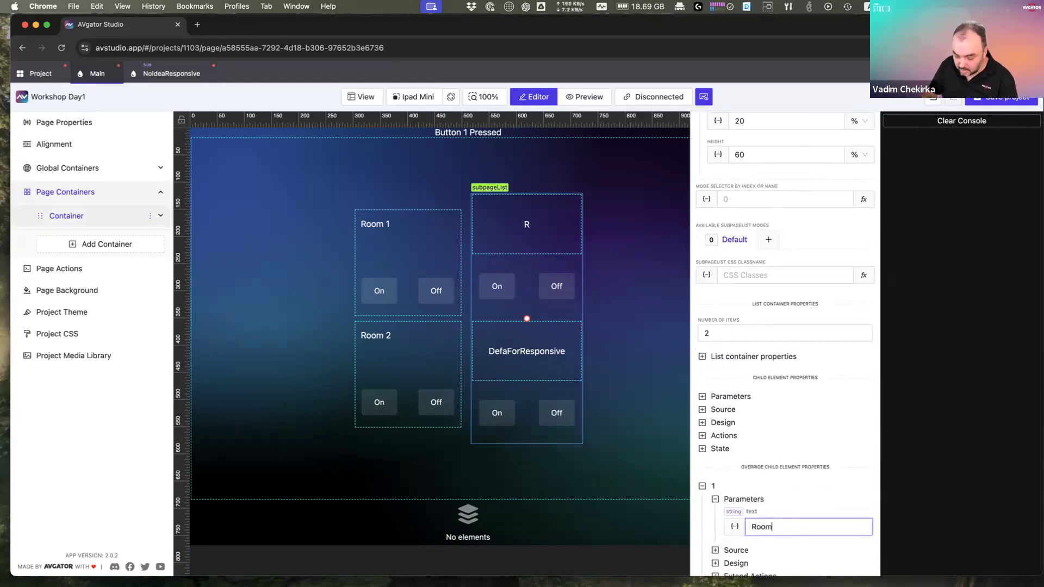
pyautogui.write(' 1')
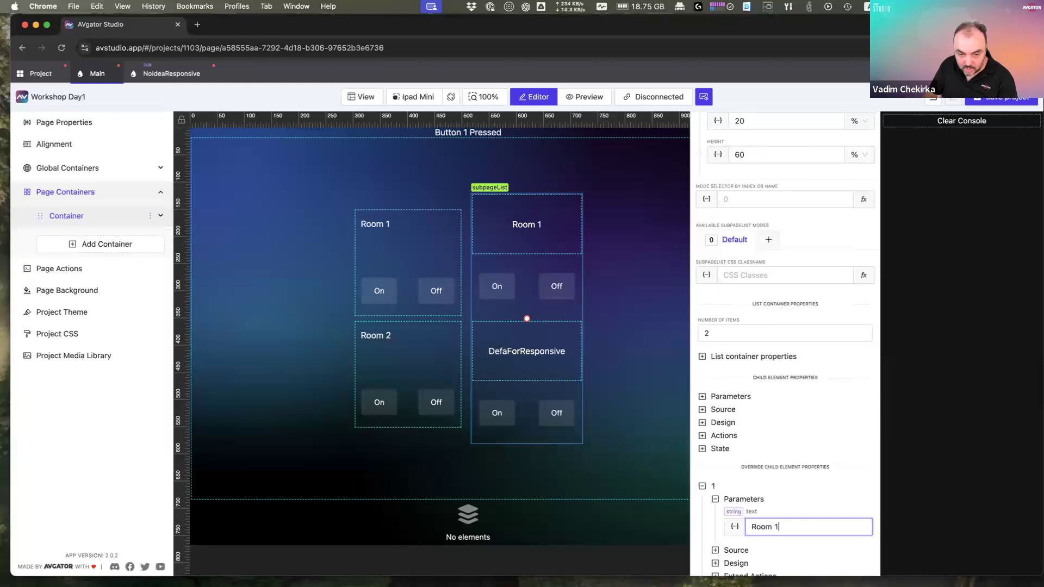
pyautogui.write(' in Responsive')
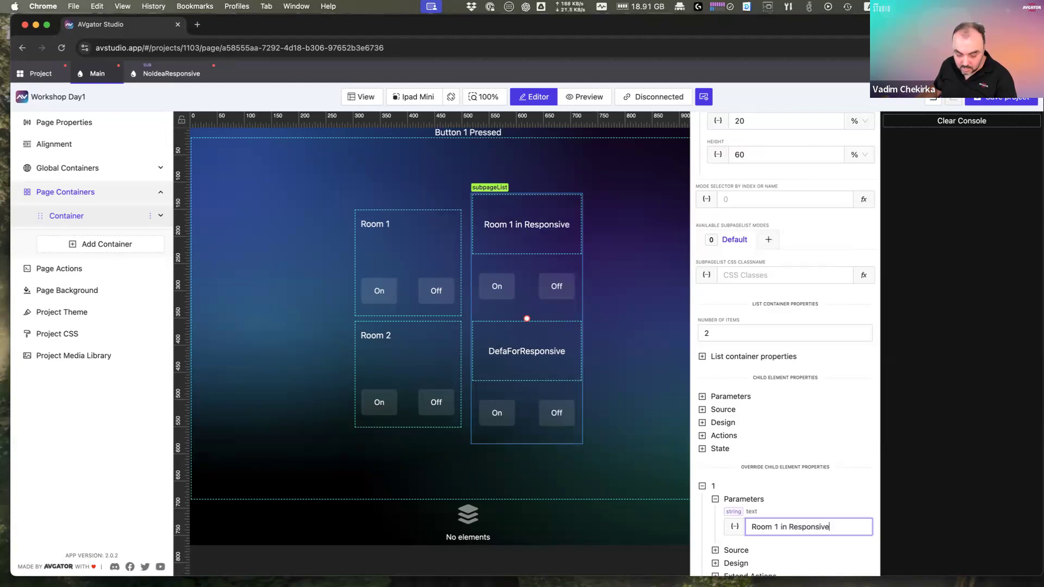
pyautogui.press('super+a')
pyautogui.press('super+c')
# Step: Set item 2's text override to 'Room 2 in Responsive'
pyautogui.scroll(-2, 799, 538)
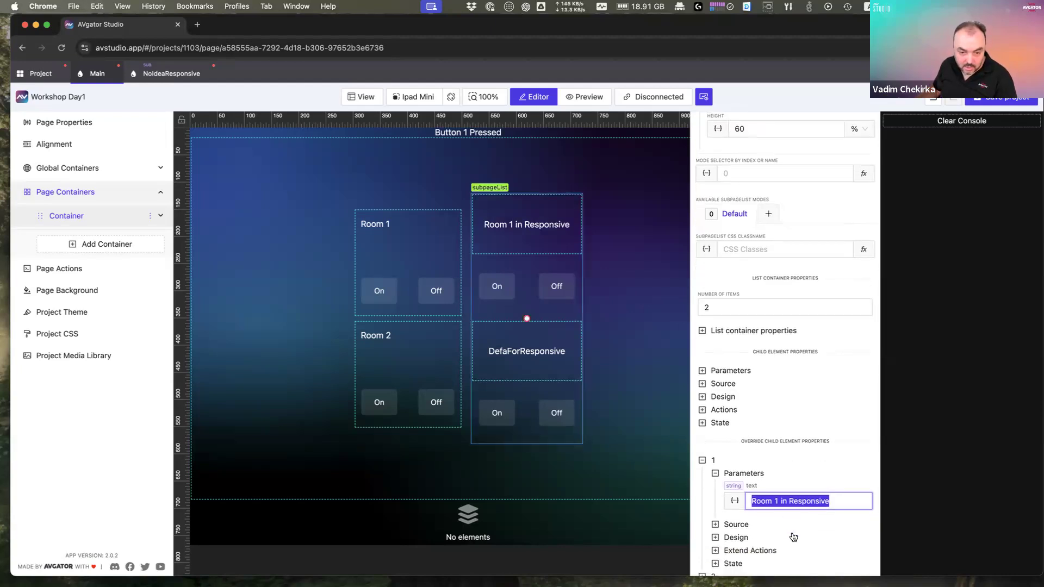
pyautogui.click(702, 564)
pyautogui.scroll(-3, 717, 538)
pyautogui.click(715, 512)
pyautogui.click(776, 540)
pyautogui.press('super+v')
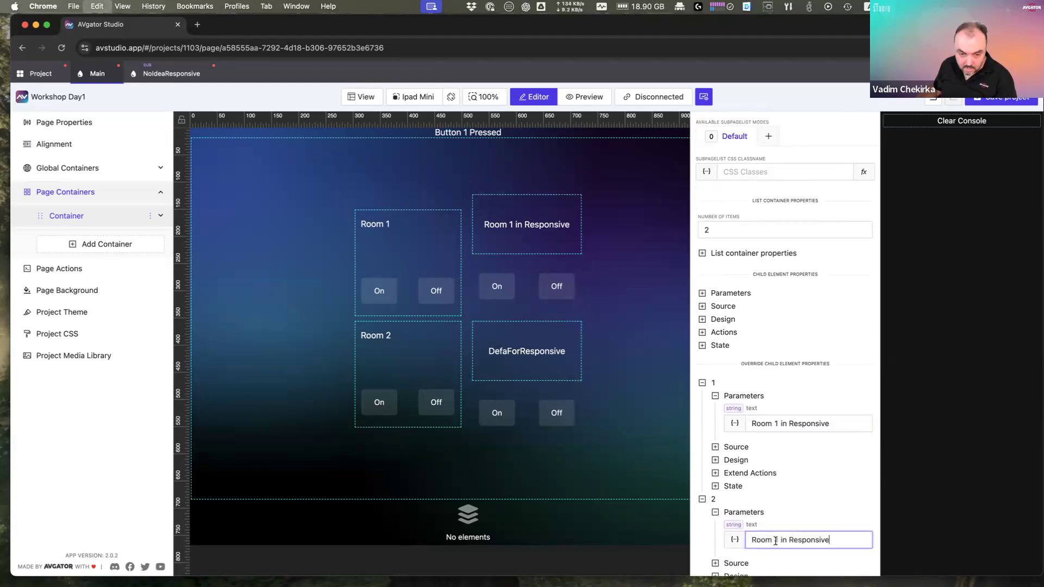
pyautogui.press('BackSpace')
pyautogui.write('2')
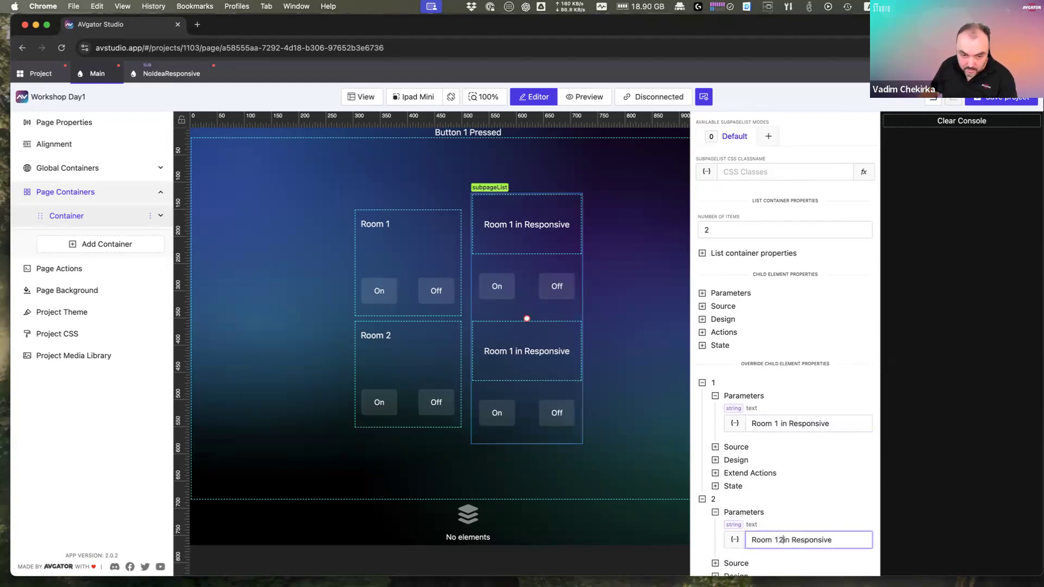
pyautogui.press('BackSpace')
pyautogui.press('BackSpace')
pyautogui.write('2')
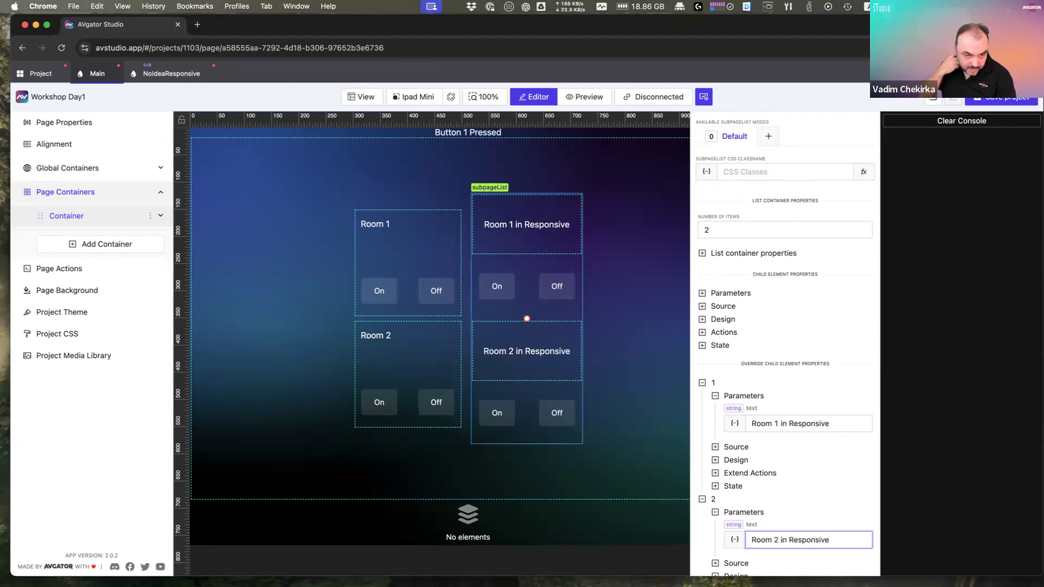
# Step: Reselect the subpage list to review its item overrides
pyautogui.click(602, 278)
pyautogui.click(537, 287)
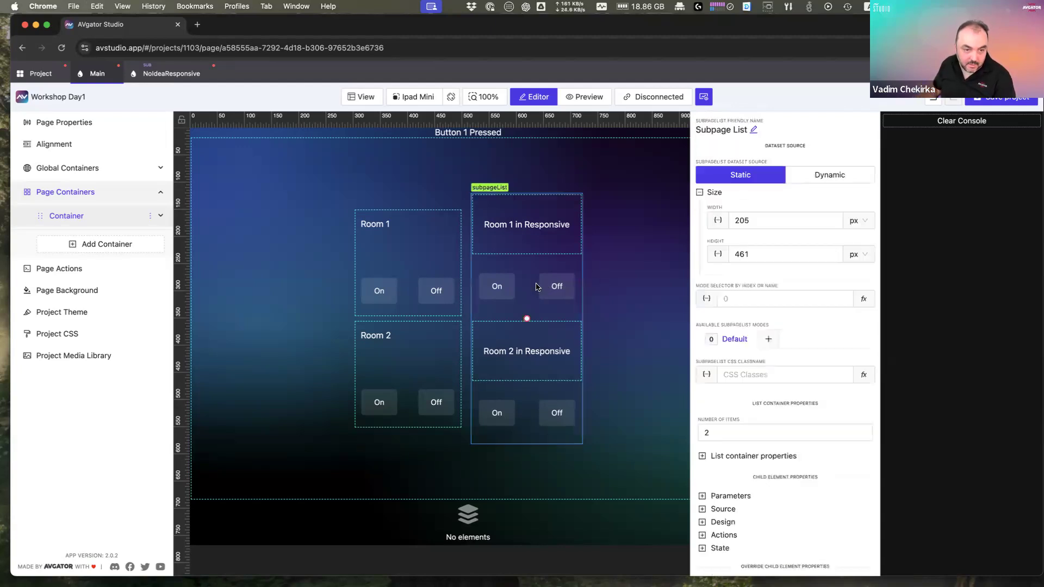
pyautogui.scroll(-10, 642, 430)
pyautogui.scroll(10, 645, 429)
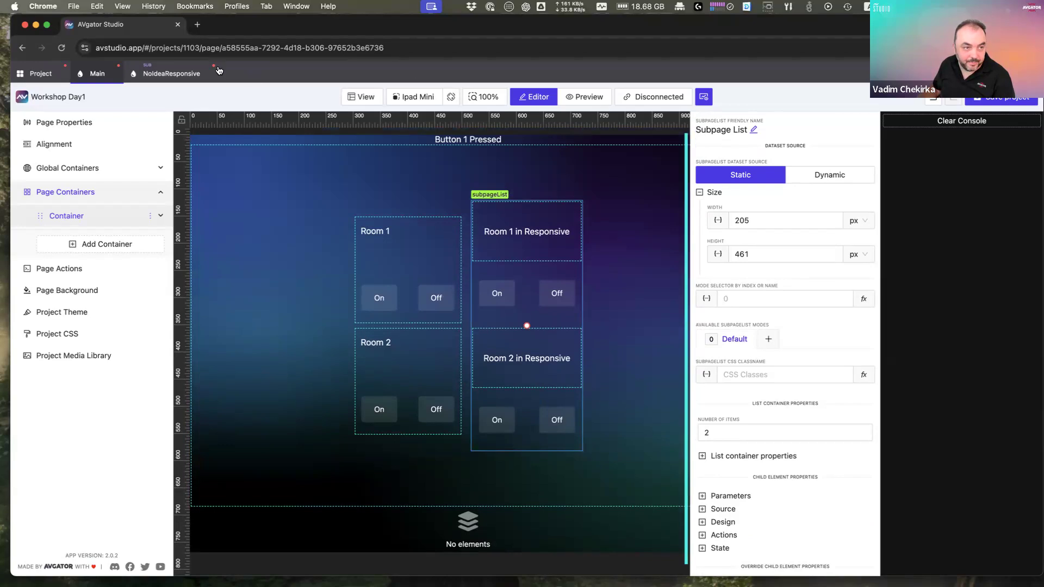
# Step: Check that the On button's Tap digital action uses the %button1Join% signal
pyautogui.click(175, 75)
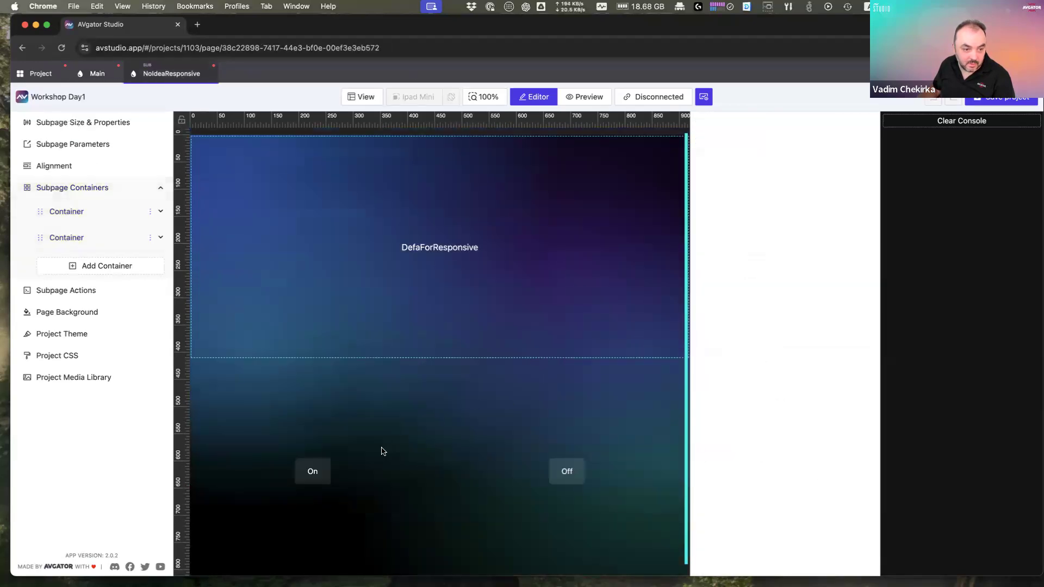
pyautogui.click(319, 472)
pyautogui.click(734, 506)
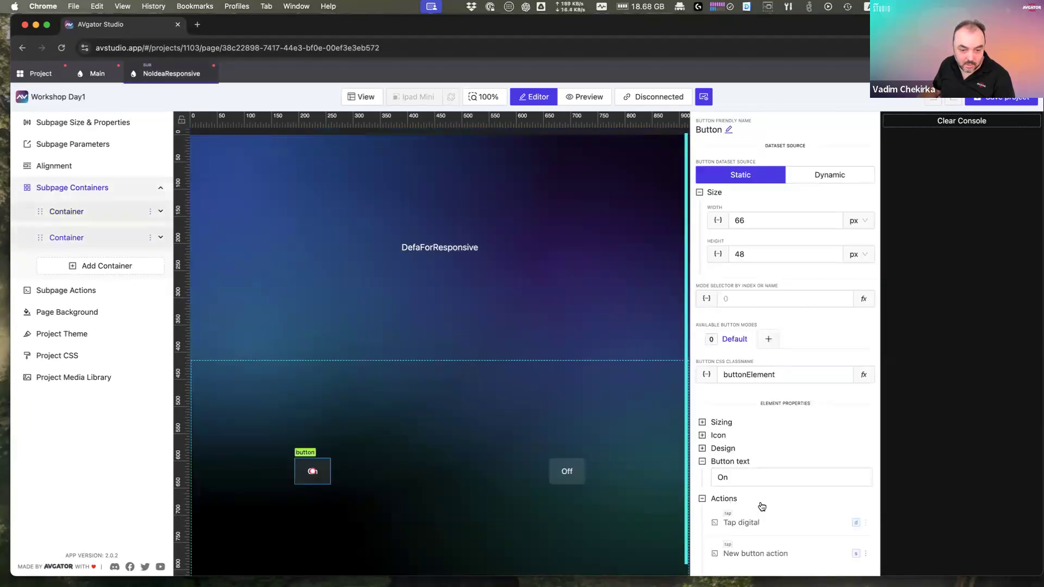
pyautogui.scroll(-2, 768, 510)
pyautogui.click(867, 474)
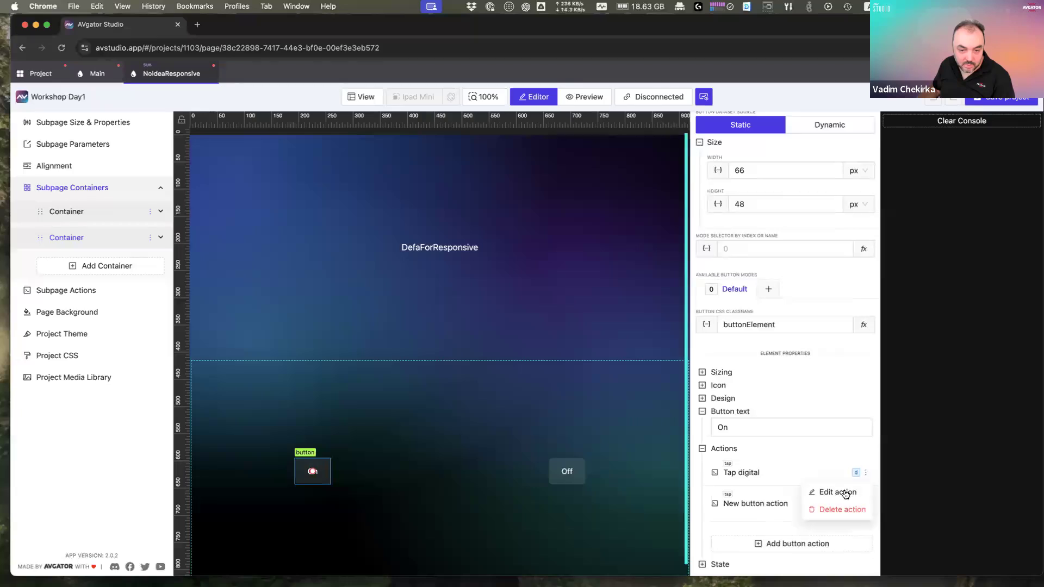
pyautogui.click(834, 491)
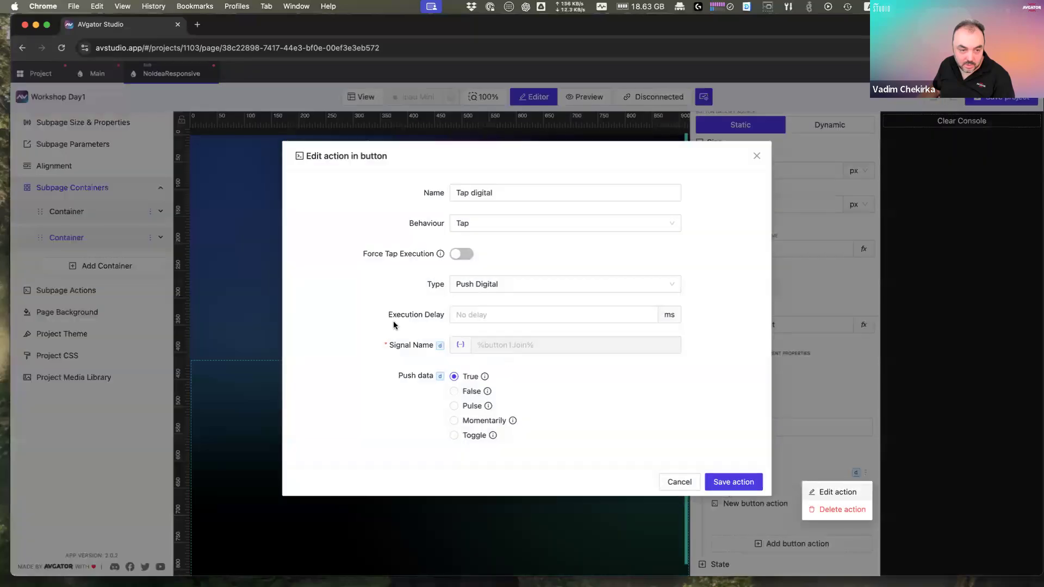
pyautogui.doubleClick(504, 347)
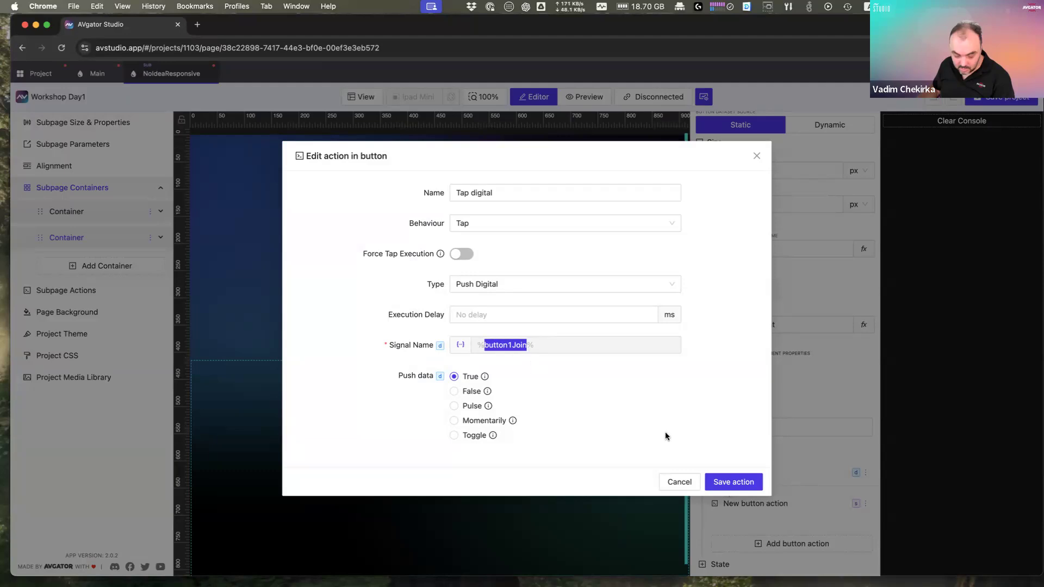
pyautogui.click(679, 482)
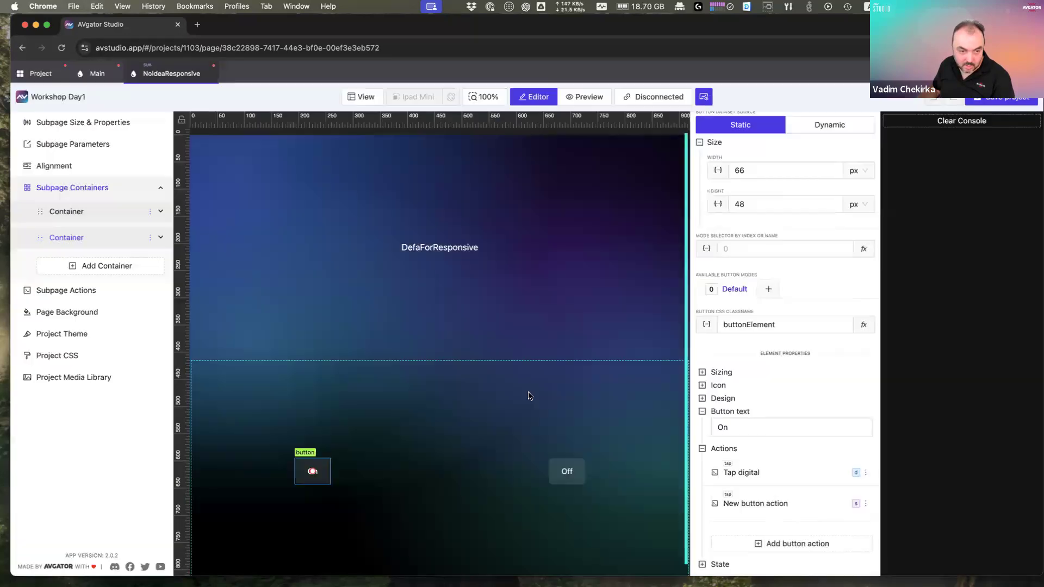
# Step: Create the String subpage parameter button1Join with default value 0
pyautogui.click(90, 146)
pyautogui.click(796, 563)
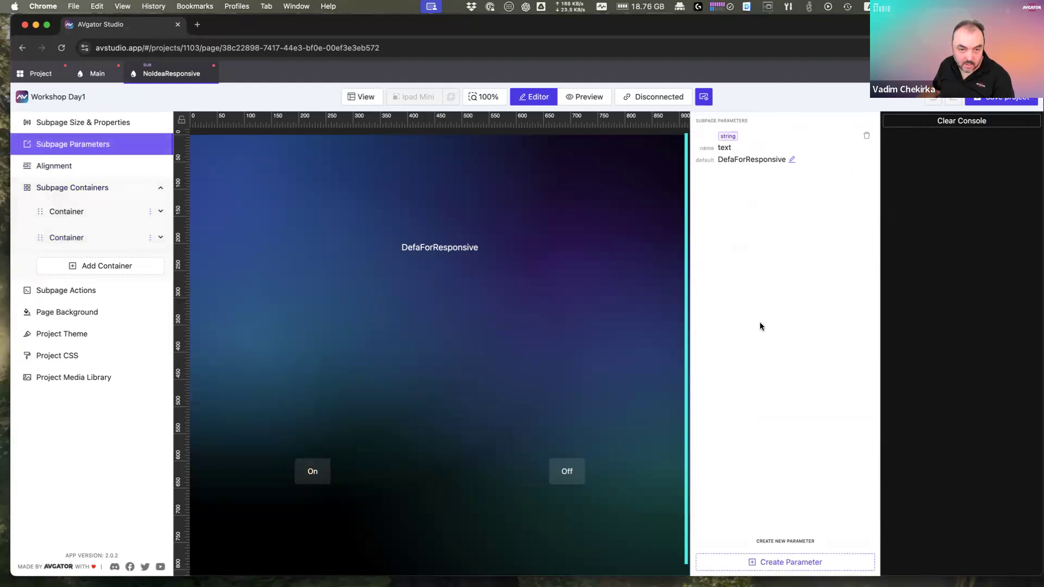
pyautogui.click(562, 194)
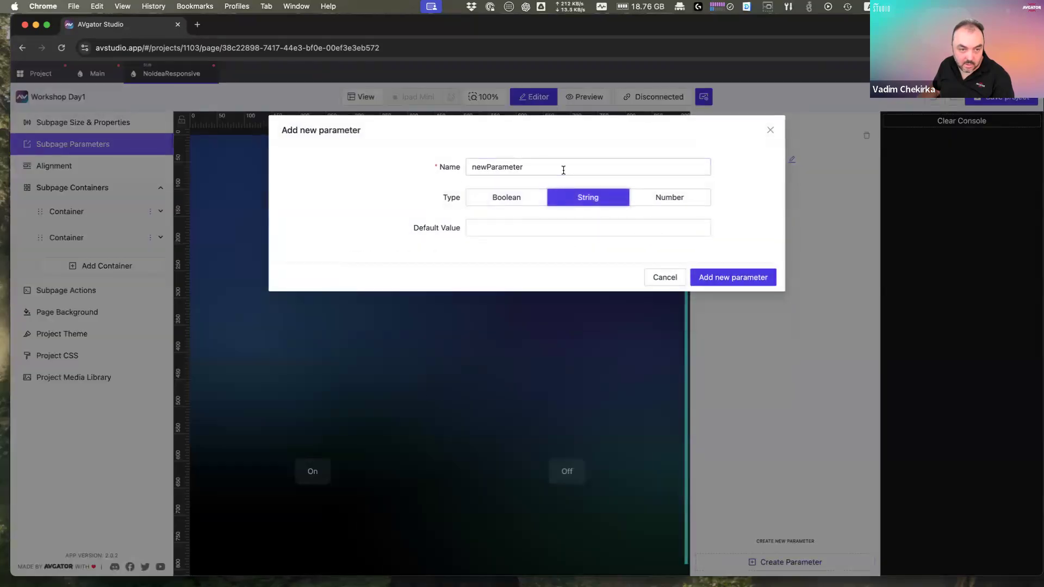
pyautogui.tripleClick(565, 170)
pyautogui.write('button1Join')
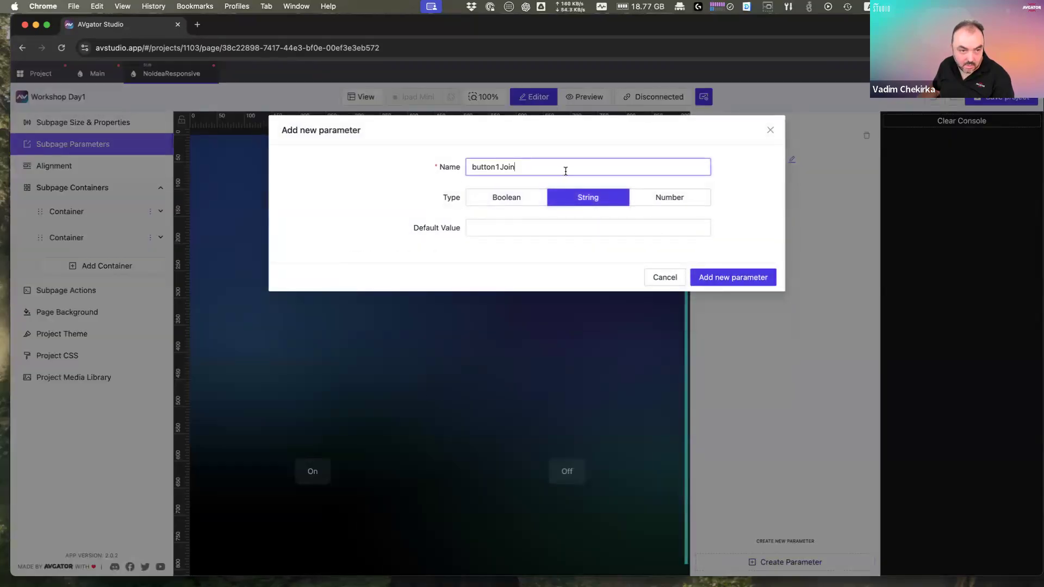
pyautogui.click(518, 227)
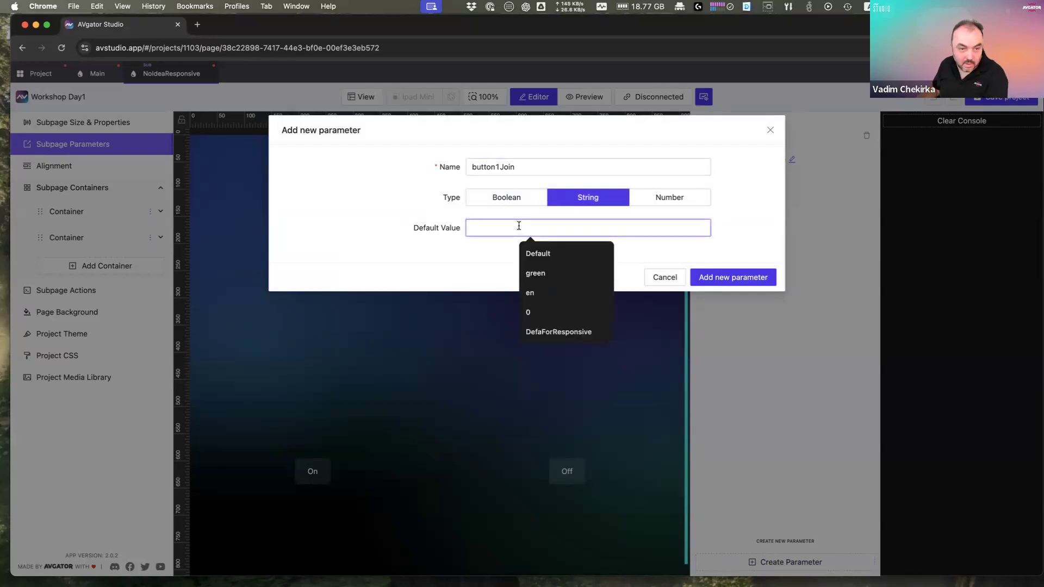
pyautogui.write('0')
pyautogui.click(723, 278)
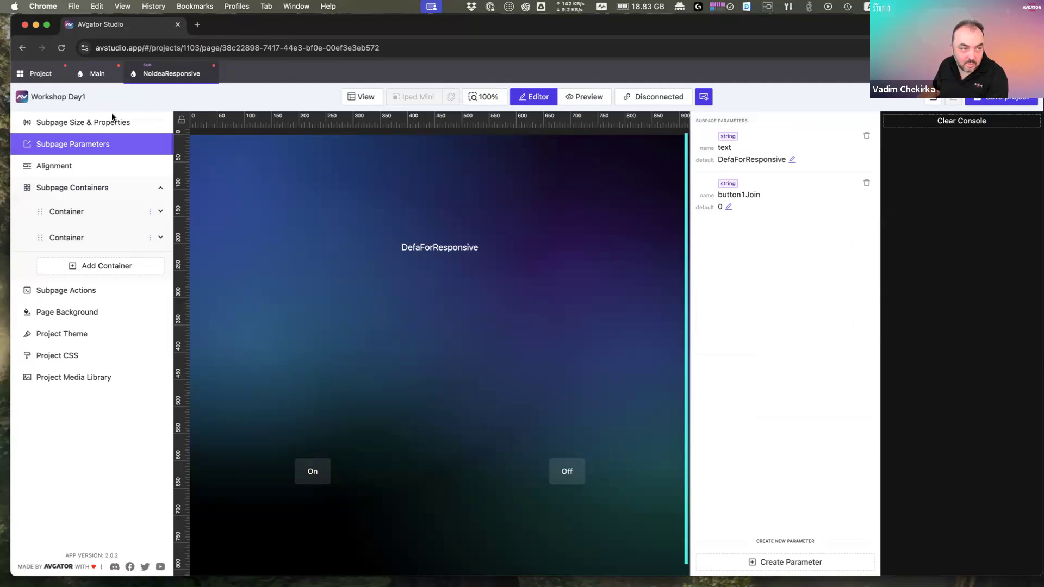
# Step: On the Main page, set subpage list item 1's button1Join override to 1
pyautogui.click(98, 79)
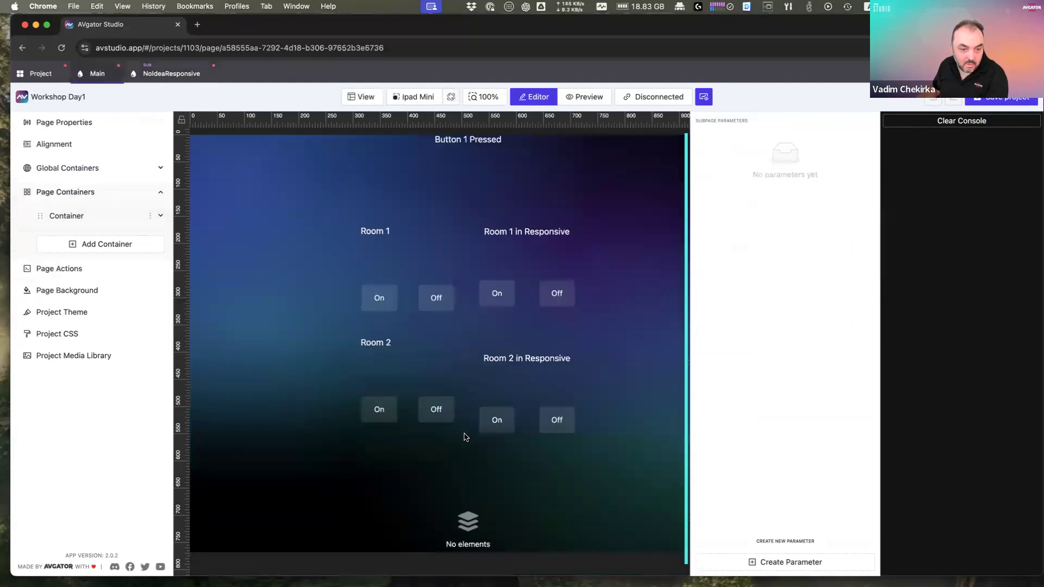
pyautogui.click(505, 303)
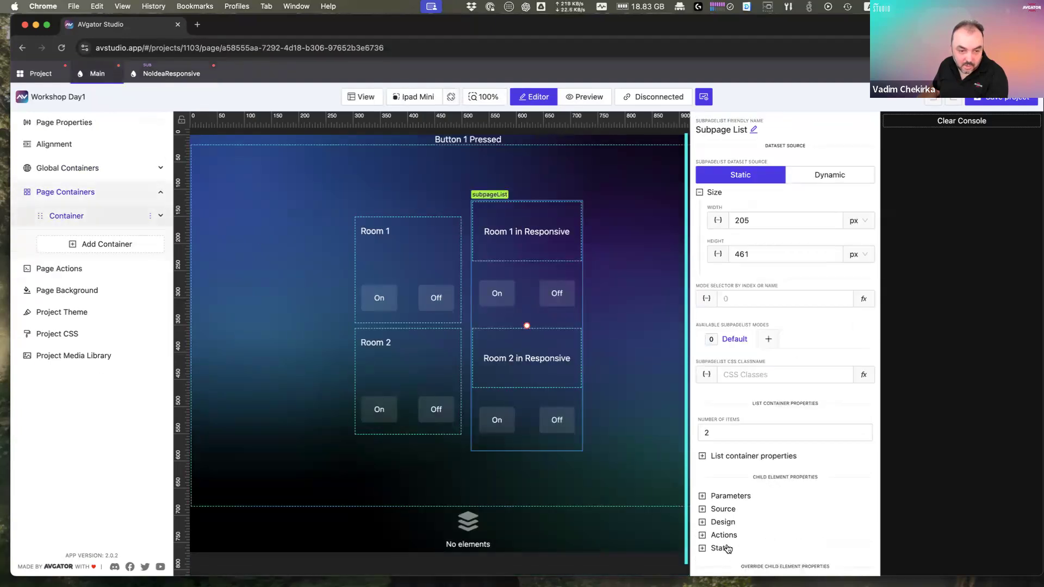
pyautogui.scroll(-2, 734, 500)
pyautogui.click(737, 552)
pyautogui.scroll(-2, 740, 543)
pyautogui.click(744, 499)
pyautogui.scroll(-2, 745, 498)
pyautogui.click(785, 489)
pyautogui.write('1')
# Step: Set item 2's button1Join override to 2
pyautogui.click(719, 565)
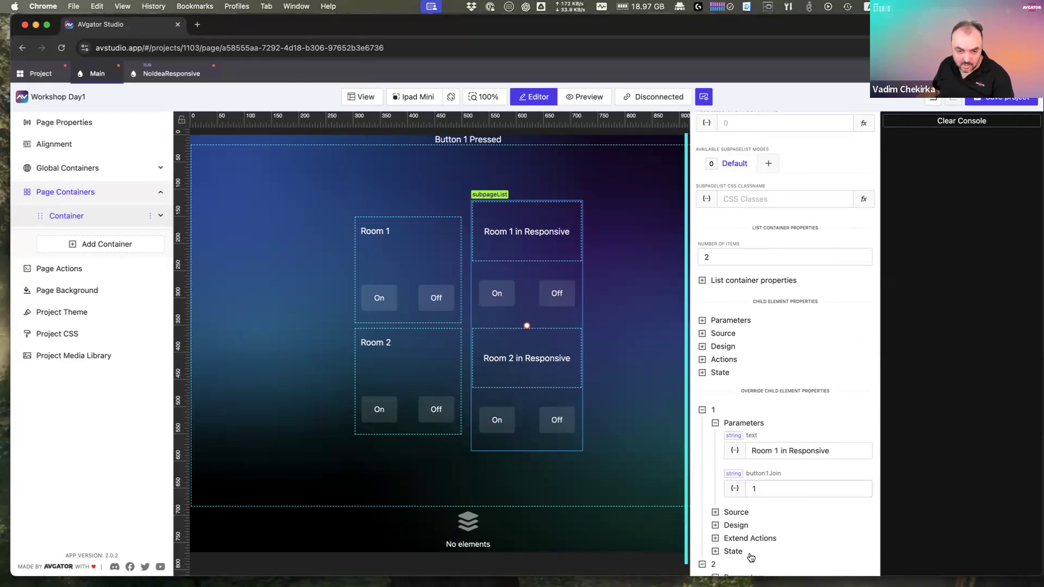
pyautogui.scroll(-2, 749, 555)
pyautogui.click(744, 512)
pyautogui.scroll(-2, 766, 552)
pyautogui.click(776, 501)
pyautogui.write('2')
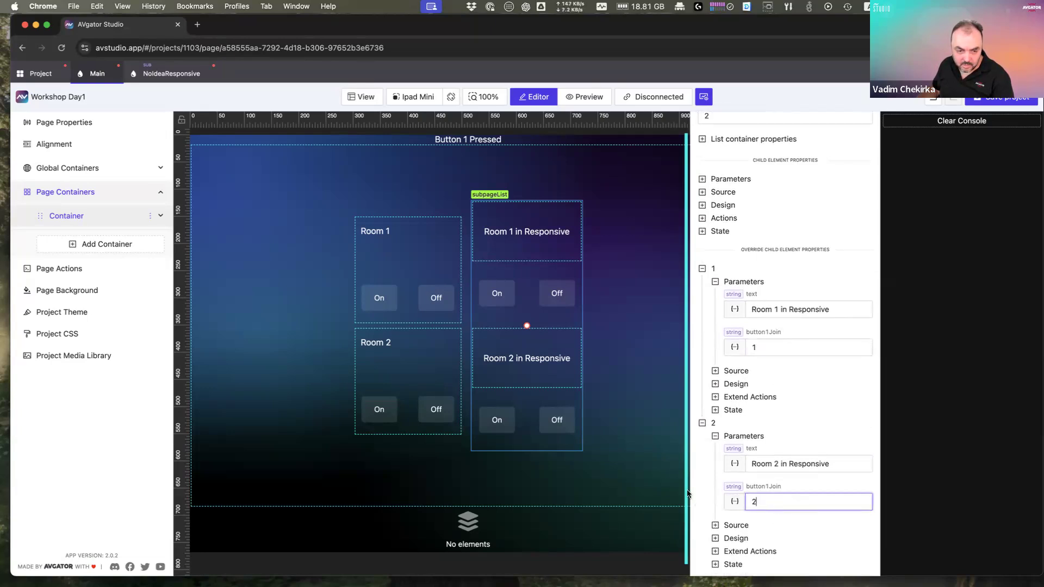
pyautogui.click(581, 98)
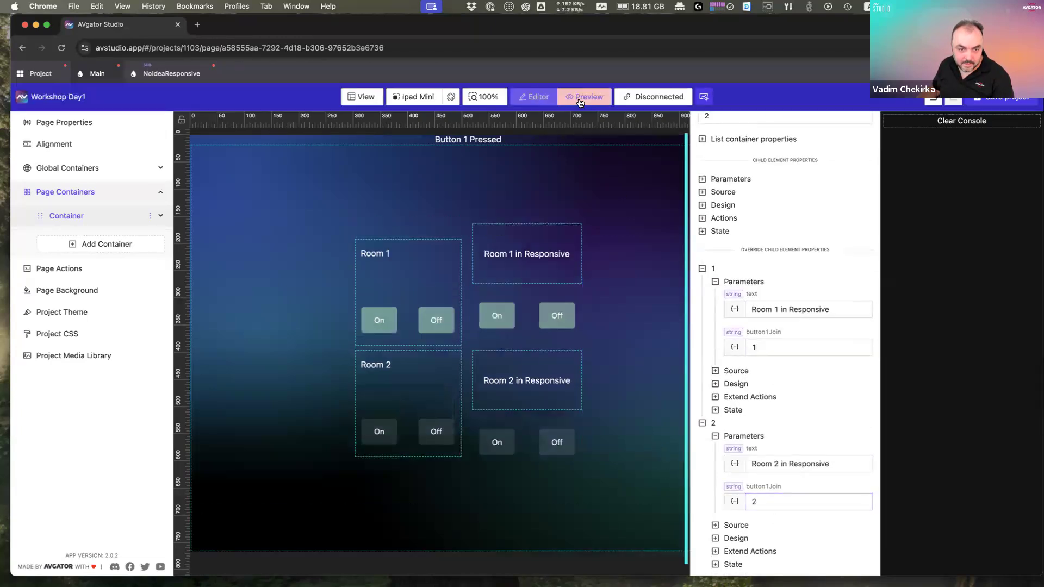
# Step: Toggle On and Off for both Responsive rooms in preview, then save the project
pyautogui.click(499, 319)
pyautogui.click(558, 319)
pyautogui.click(511, 321)
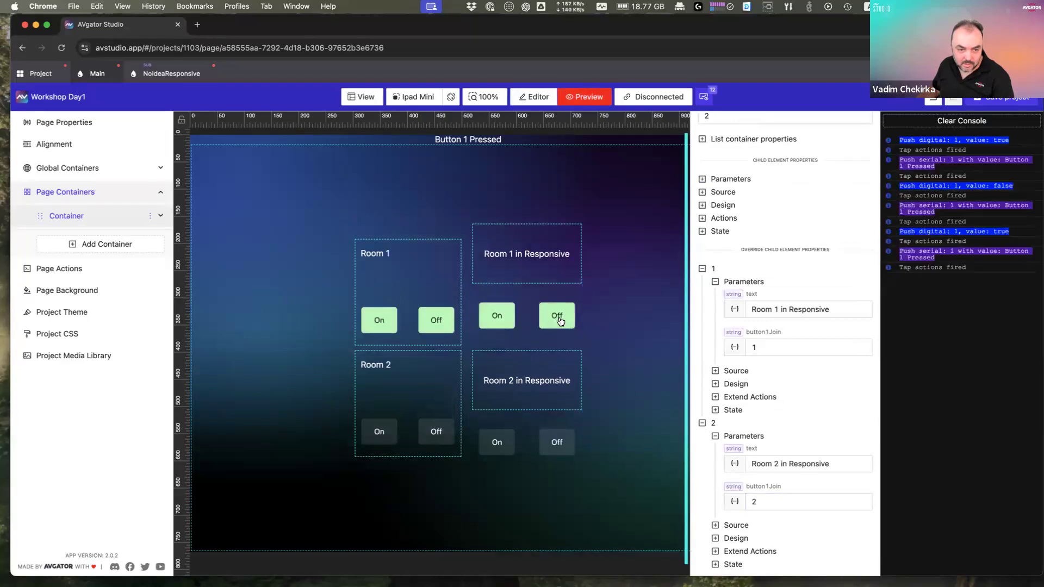
pyautogui.click(560, 322)
pyautogui.click(496, 442)
pyautogui.click(495, 445)
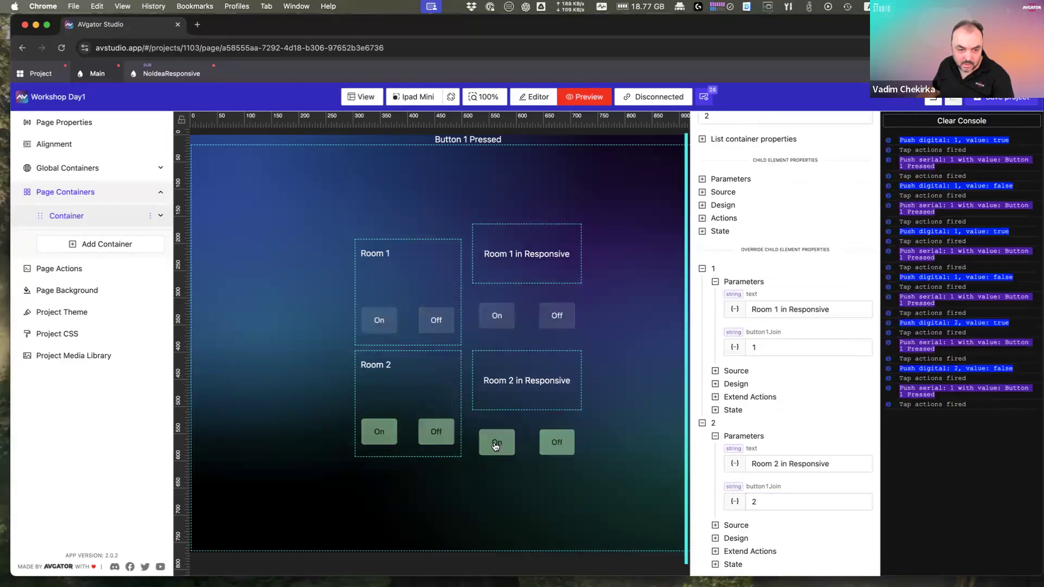
pyautogui.click(496, 444)
pyautogui.click(555, 440)
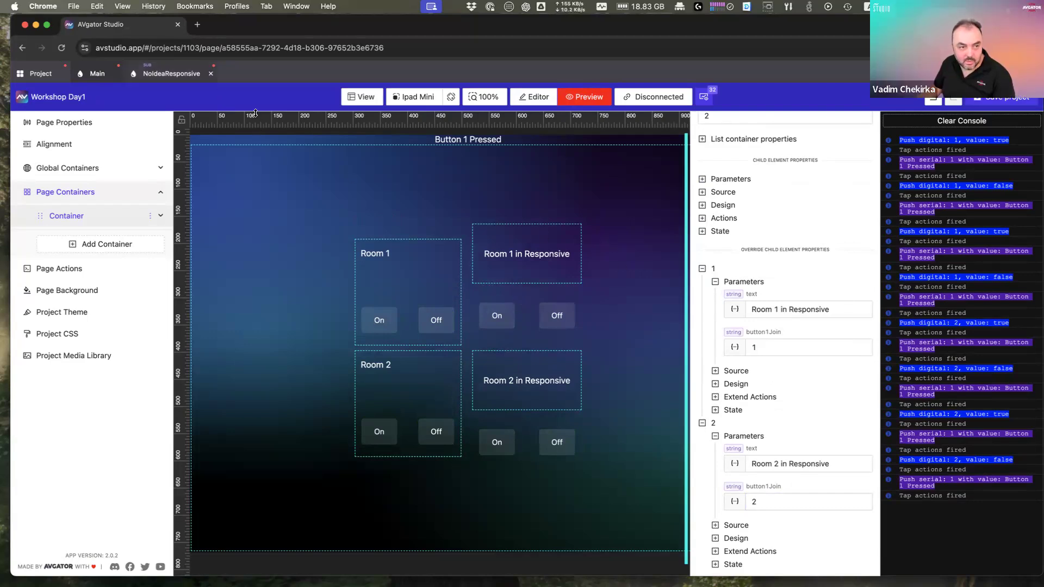
pyautogui.click(999, 104)
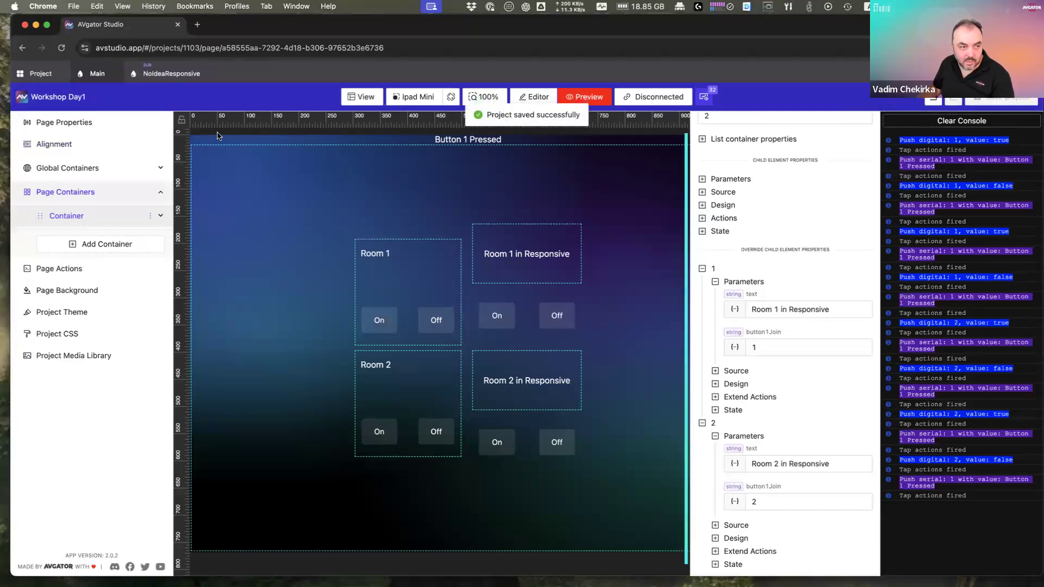
pyautogui.click(43, 76)
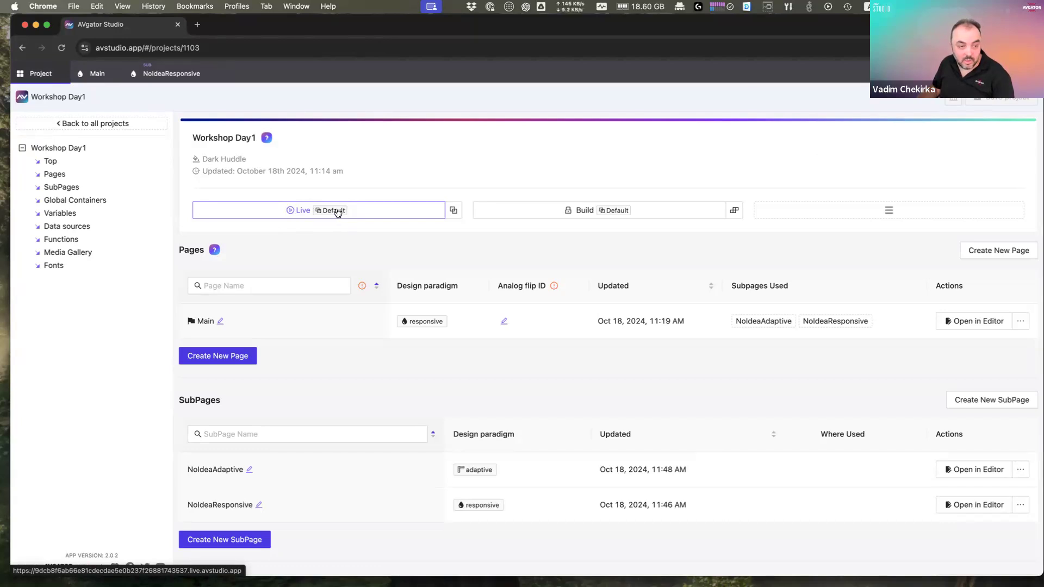
# Step: Launch the live xPanel in a new tab and press the Room 1 and Room 2 buttons
pyautogui.click(453, 211)
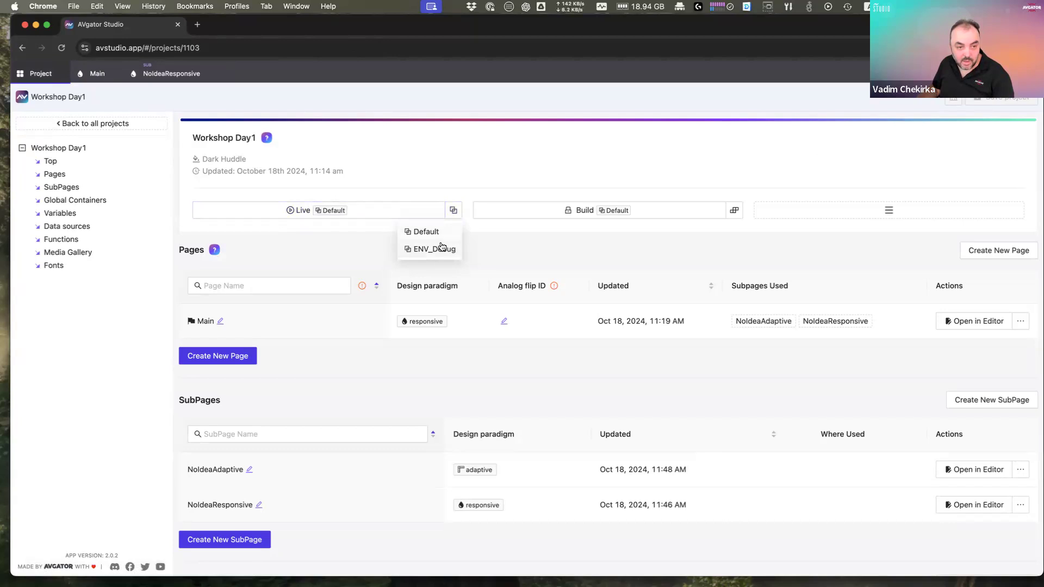
pyautogui.click(302, 212)
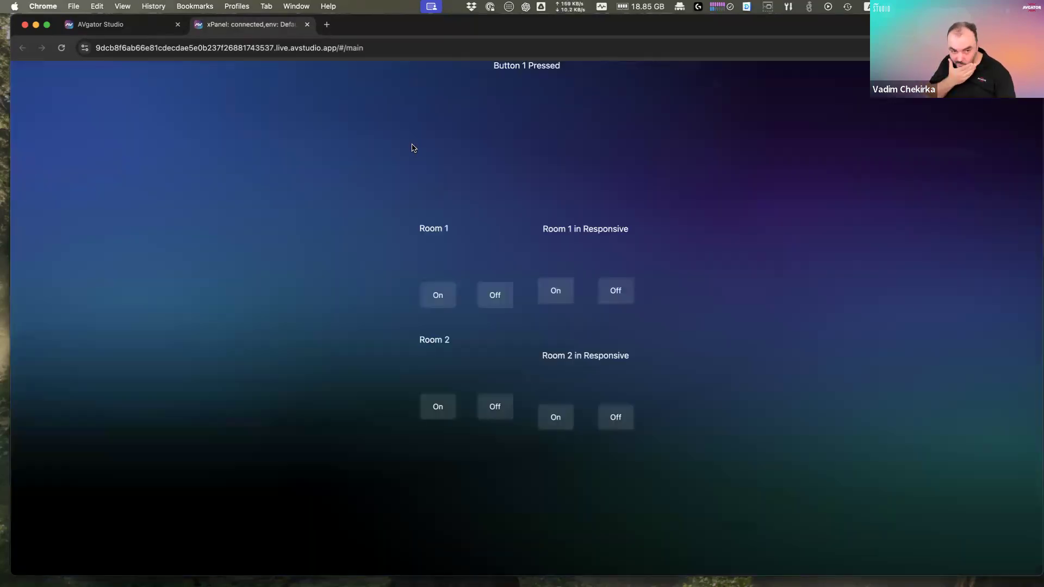
pyautogui.click(434, 299)
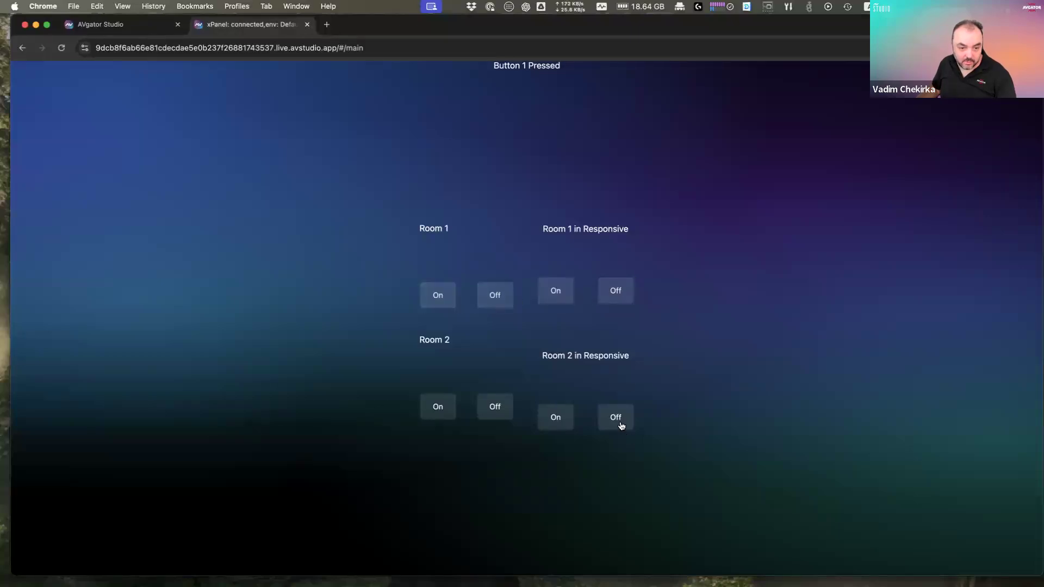
pyautogui.click(449, 412)
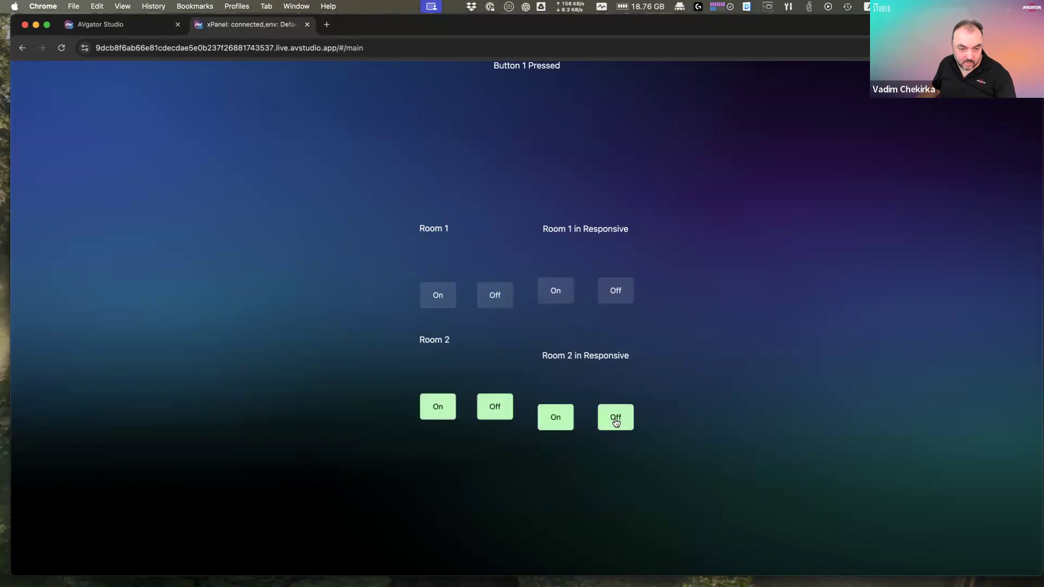
pyautogui.click(437, 407)
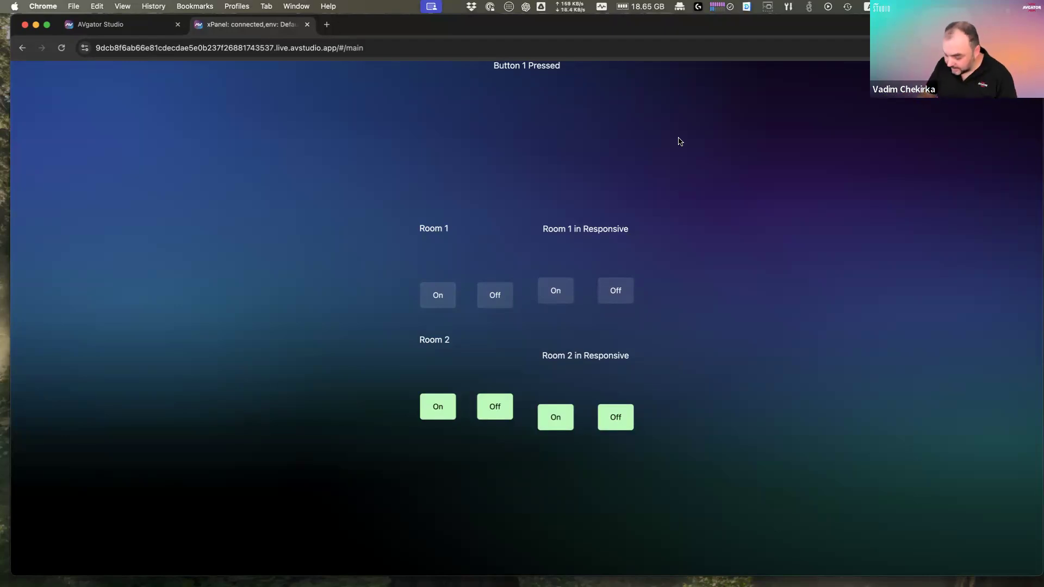
# Step: Open Chrome DevTools and enlarge the Console to view the logged joins
pyautogui.press('super+alt+i')
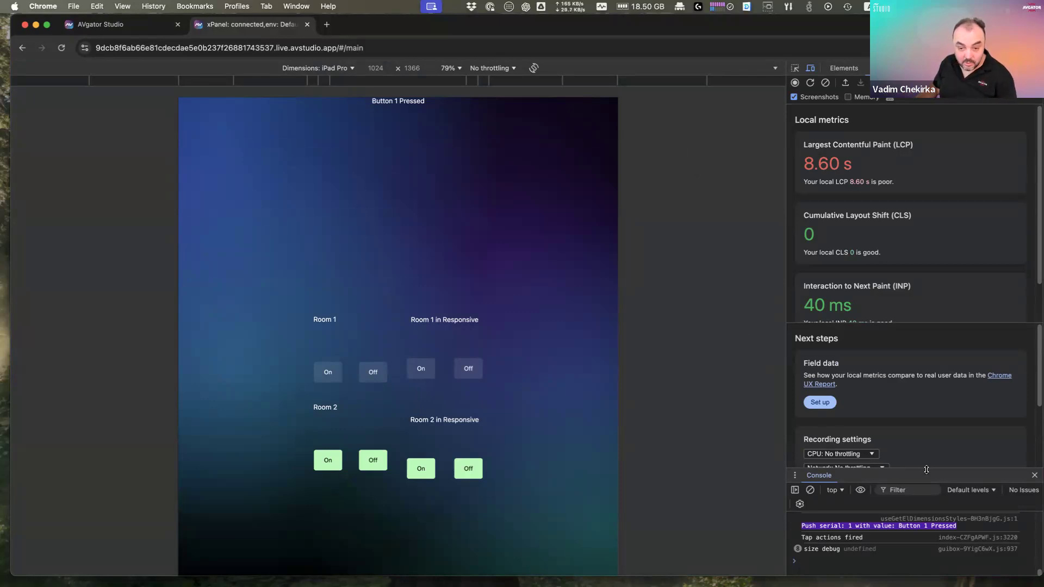
pyautogui.moveTo(926, 470); pyautogui.dragTo(897, 447)
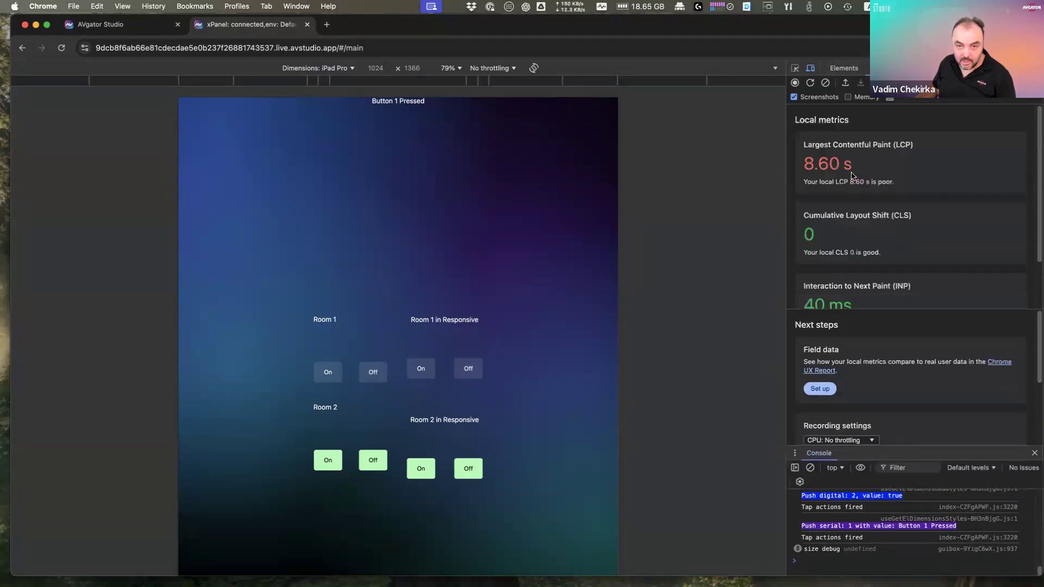
pyautogui.scroll(-2, 870, 229)
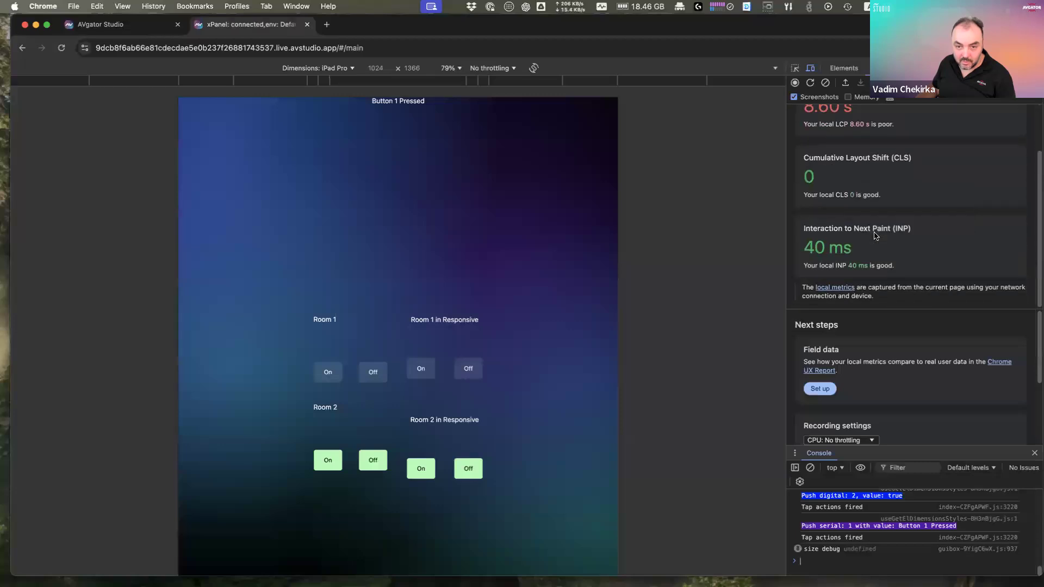
pyautogui.scroll(2, 918, 251)
pyautogui.moveTo(917, 295); pyautogui.dragTo(918, 151)
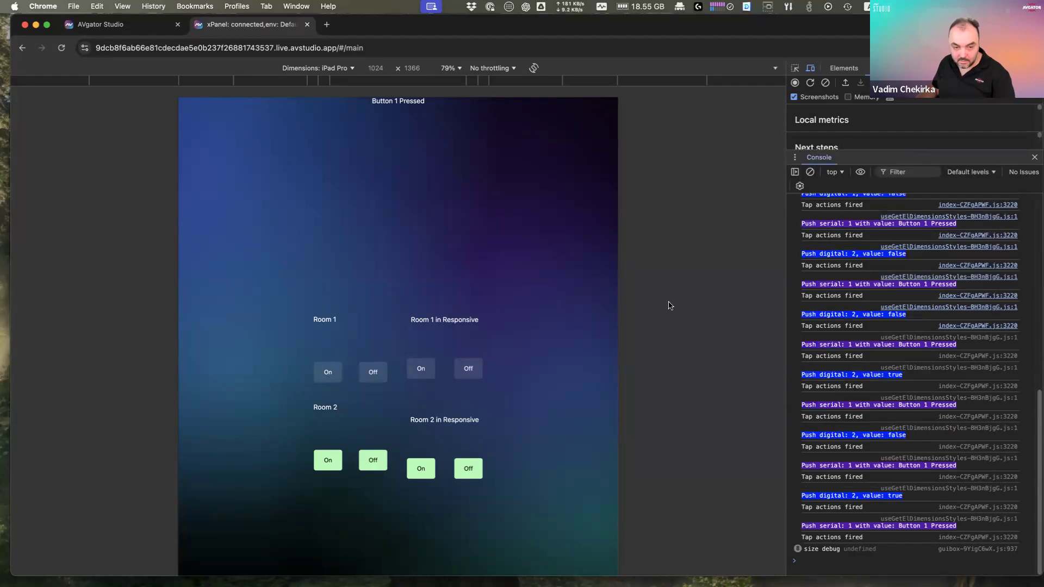
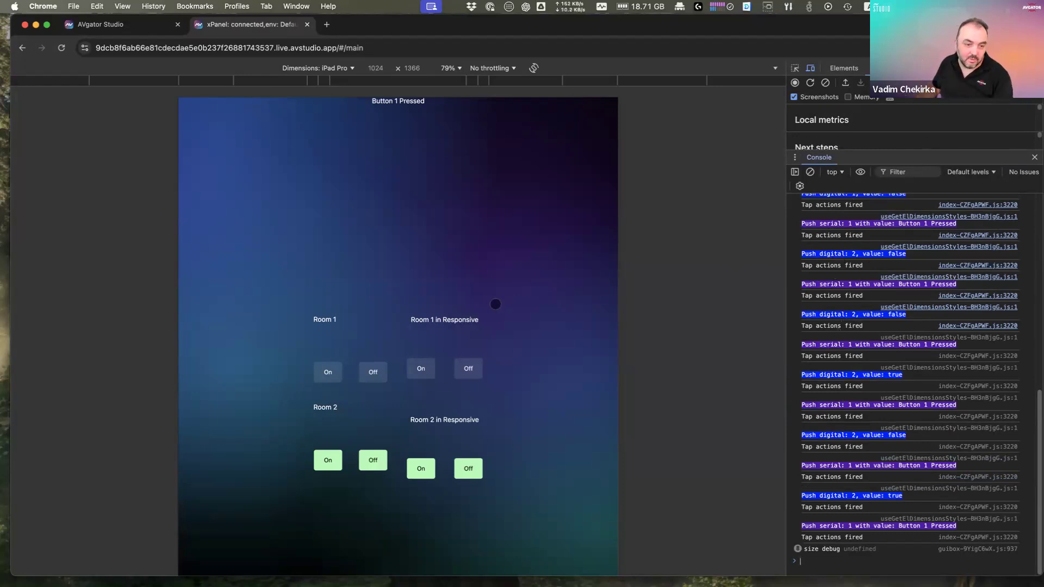
# Step: Emulate an iPhone 14 Pro Max and rotate it between landscape and portrait twice
pyautogui.click(346, 70)
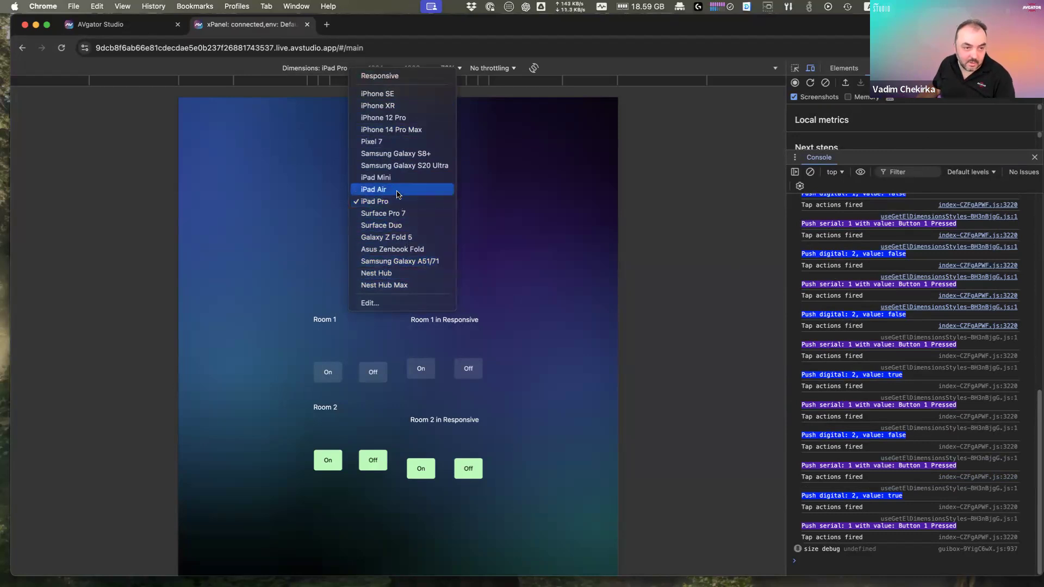
pyautogui.click(409, 130)
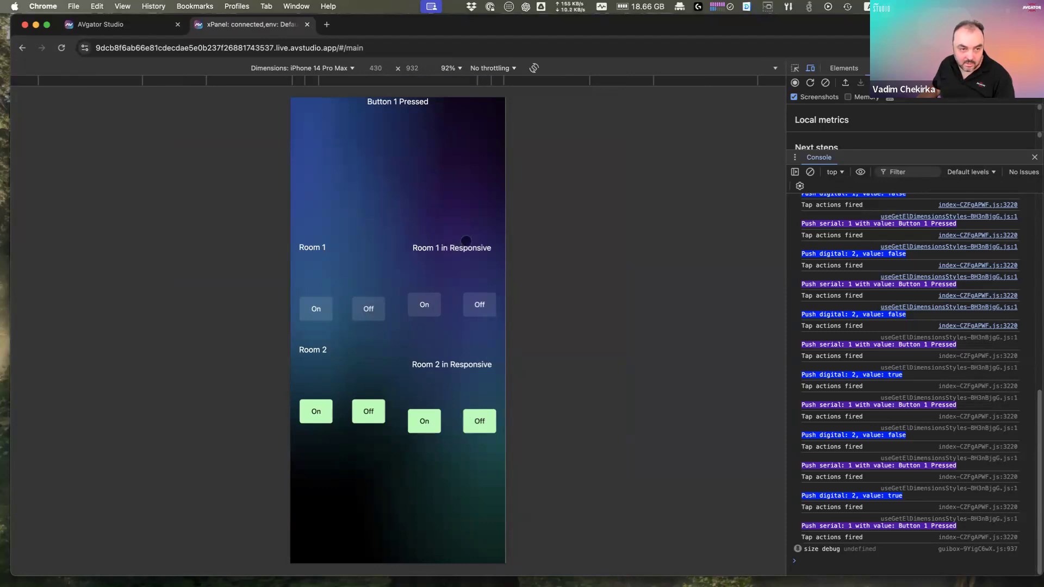
pyautogui.click(534, 69)
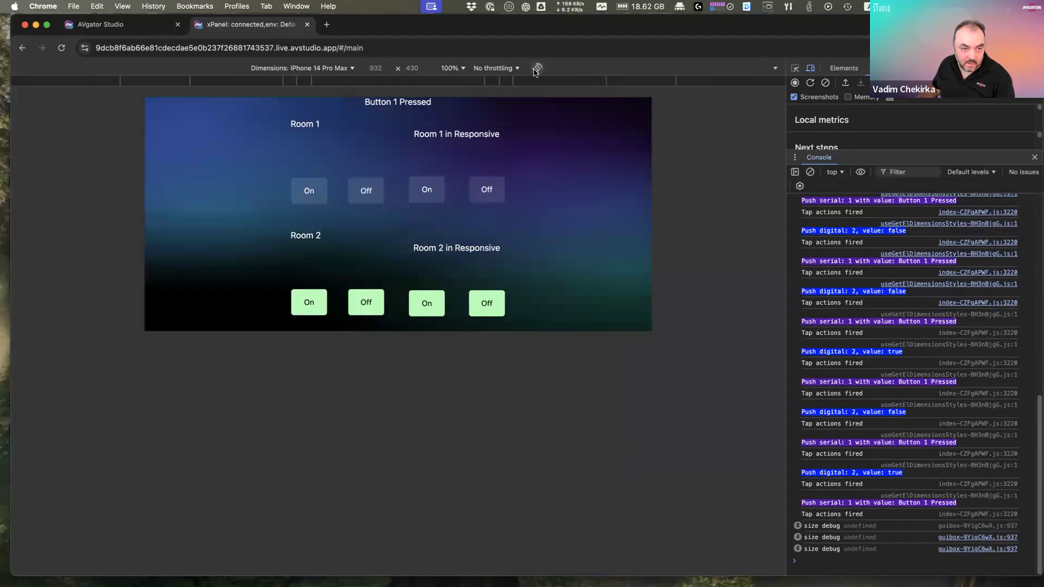
pyautogui.click(535, 69)
pyautogui.click(535, 70)
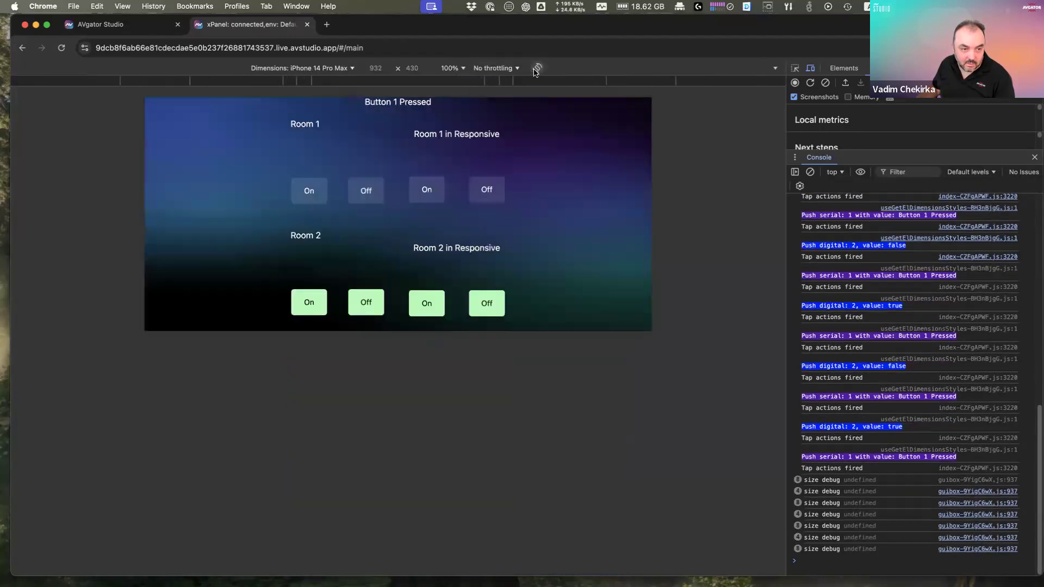
pyautogui.click(535, 70)
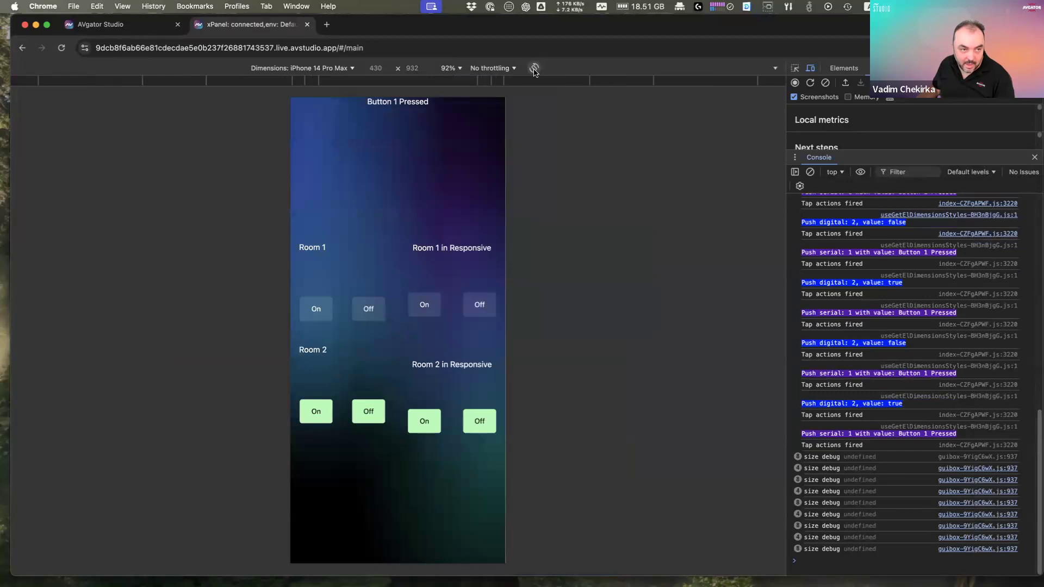
pyautogui.click(351, 69)
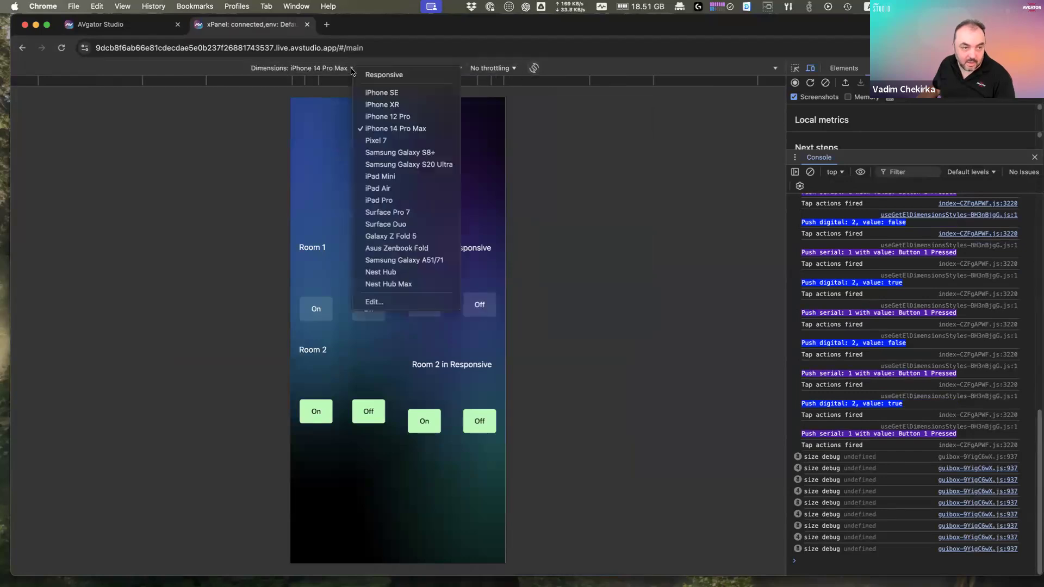
# Step: Switch to Responsive, shrink the viewport to about 606x618 and smaller, then return to Workshop Day1
pyautogui.click(383, 75)
pyautogui.moveTo(633, 477); pyautogui.dragTo(542, 408)
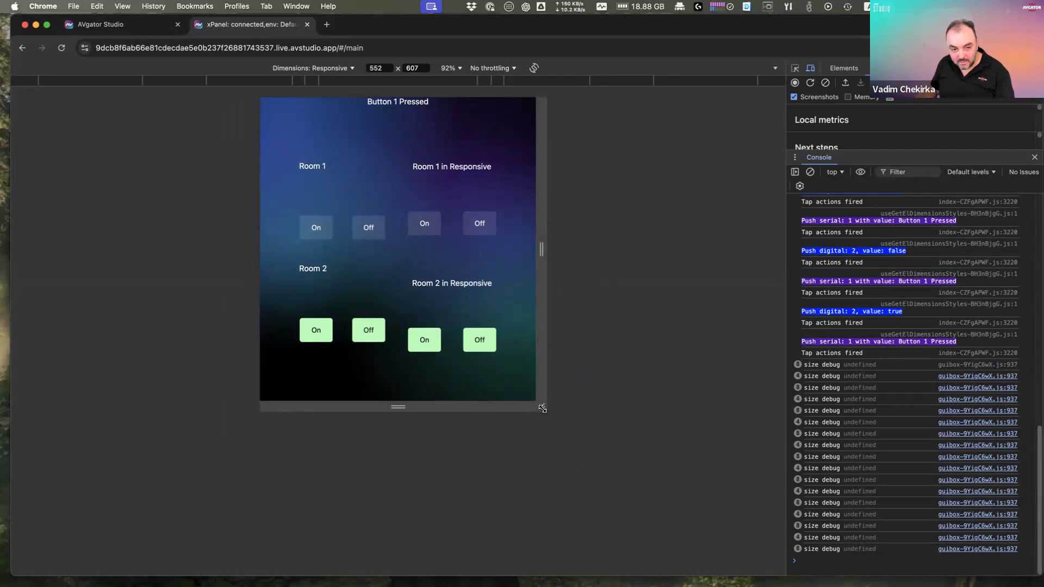
pyautogui.moveTo(542, 407); pyautogui.dragTo(489, 248)
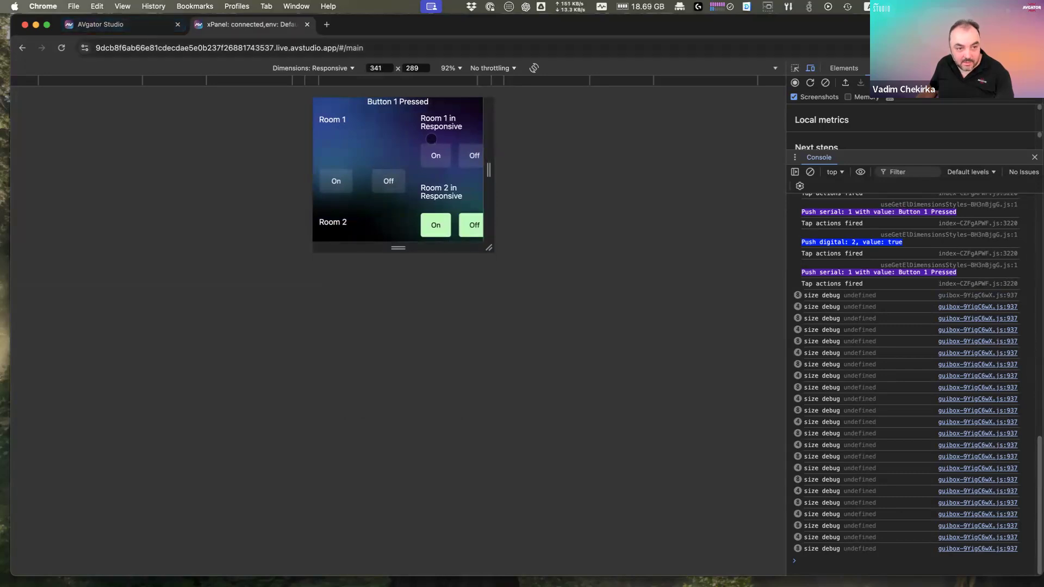
pyautogui.click(136, 25)
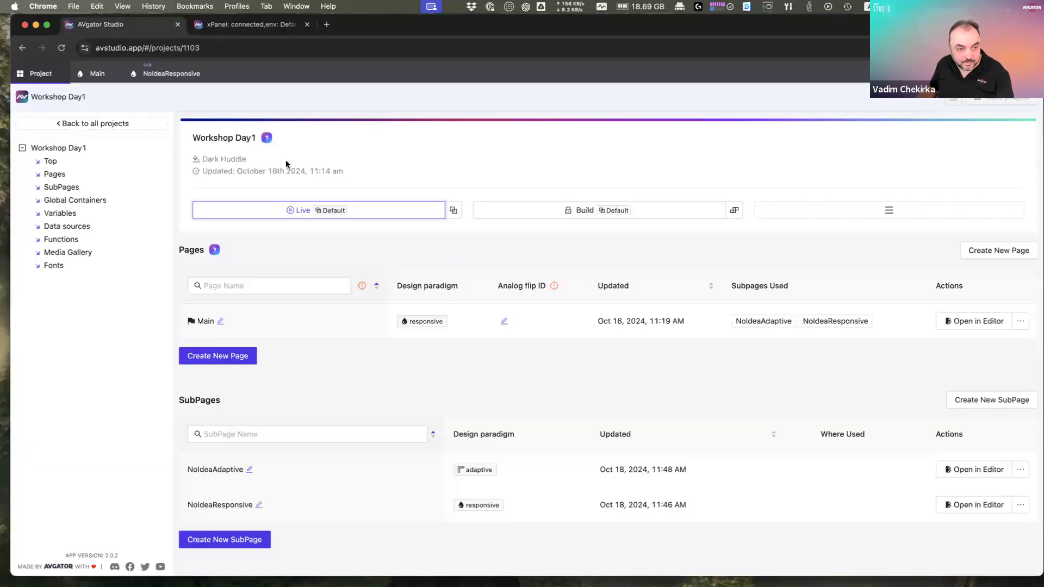
# Step: Open the Main page, select its responsive subpage list, and resize the live preview
pyautogui.click(97, 73)
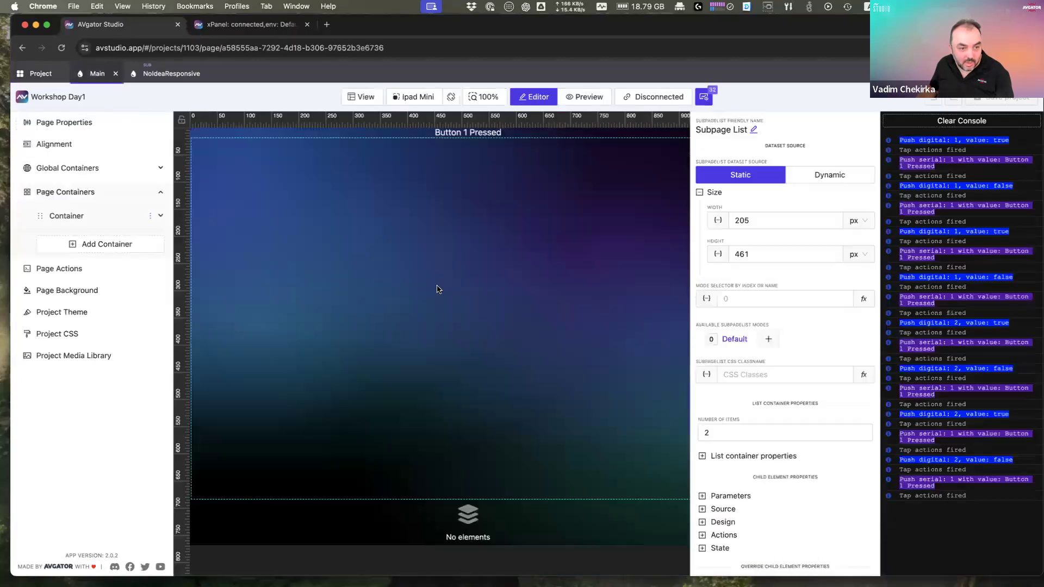
pyautogui.moveTo(522, 243); pyautogui.dragTo(383, 248)
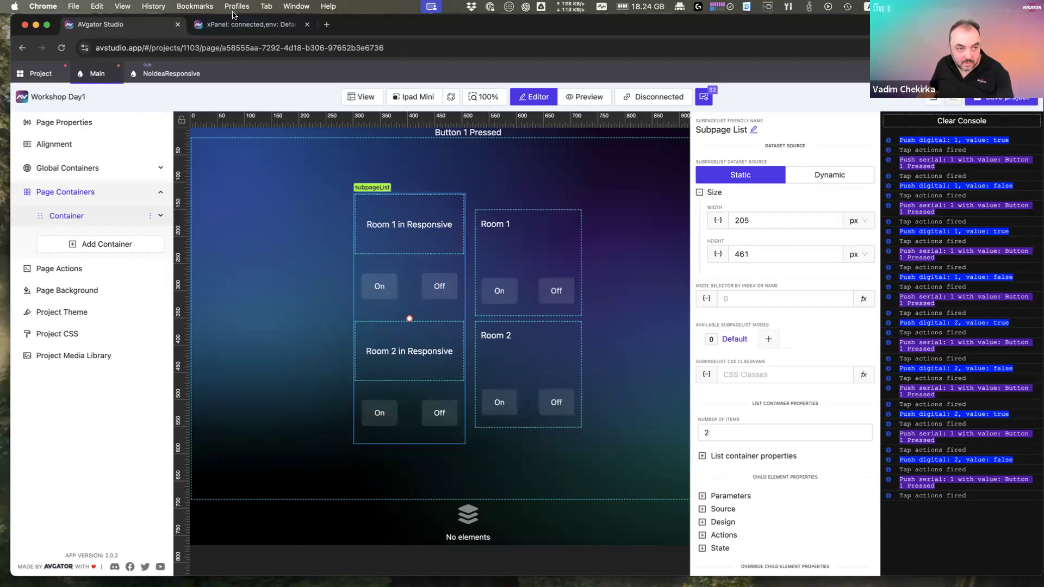
pyautogui.click(240, 26)
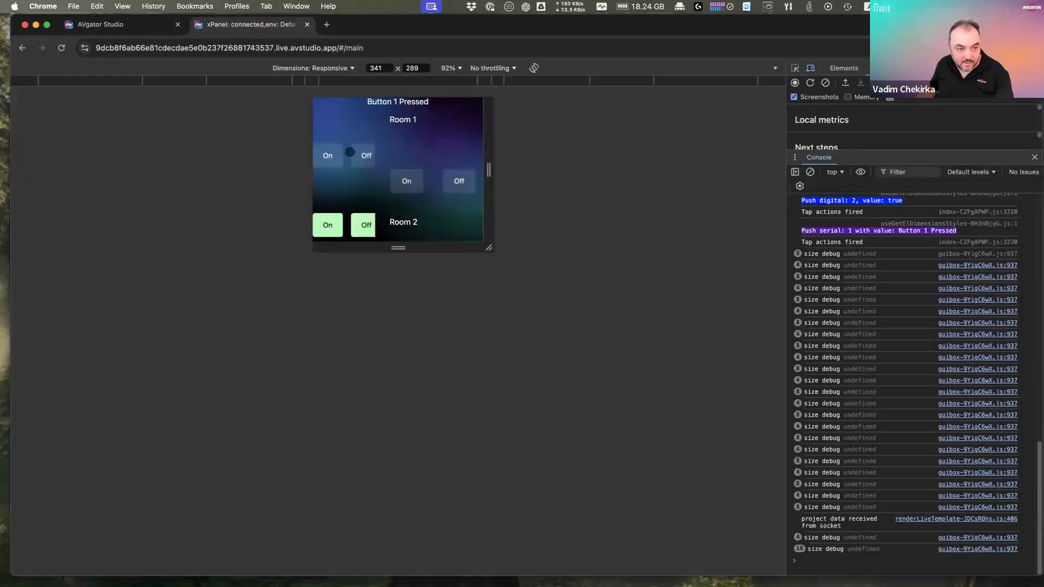
pyautogui.moveTo(488, 249); pyautogui.dragTo(615, 415)
# Step: Tear the live xPanel preview out into its own window and reposition and enlarge it
pyautogui.moveTo(251, 26); pyautogui.dragTo(239, 72)
pyautogui.moveTo(423, 100); pyautogui.dragTo(423, 53)
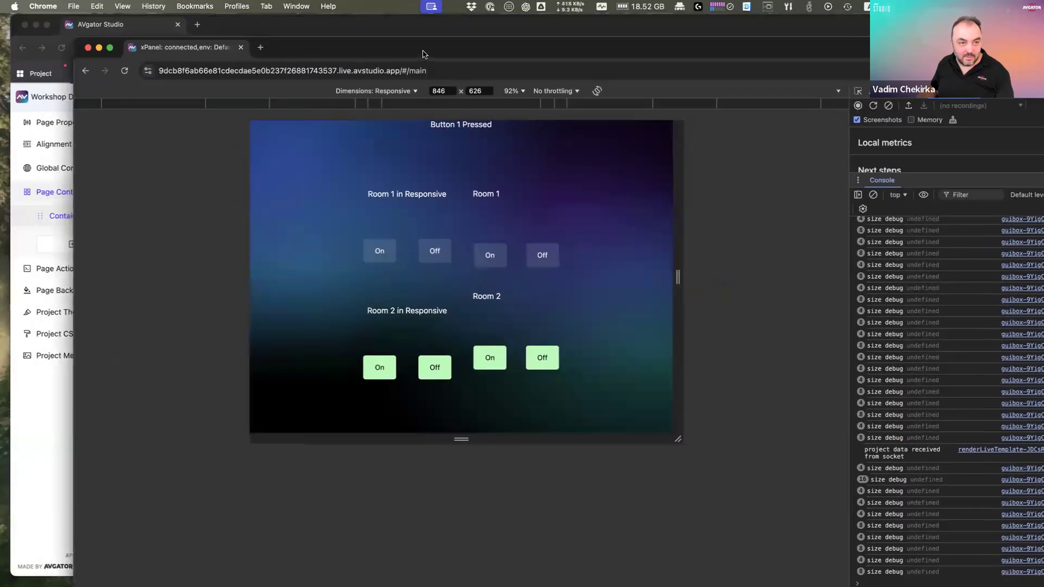
pyautogui.doubleClick(424, 51)
pyautogui.doubleClick(420, 29)
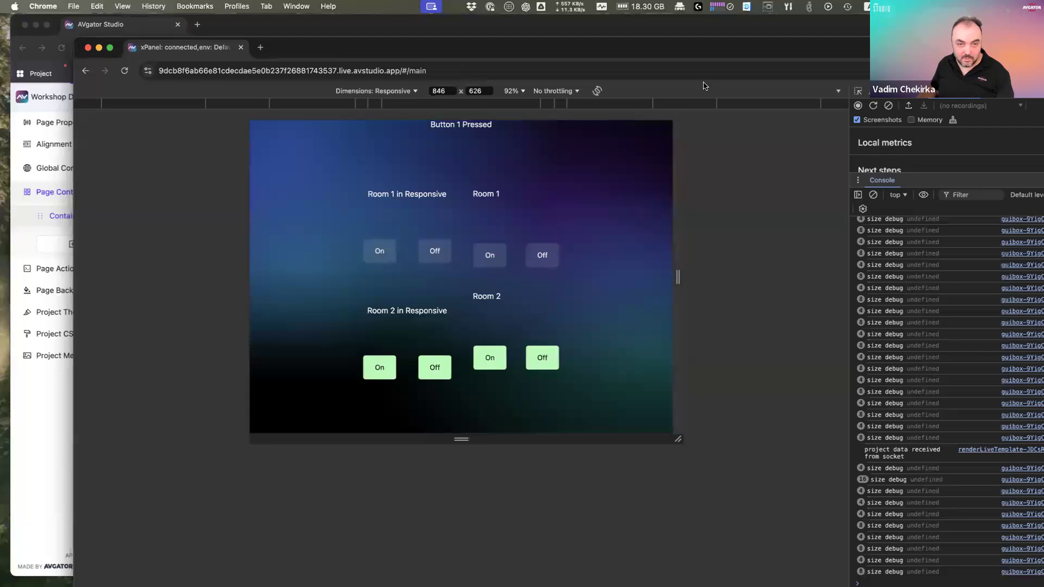
pyautogui.moveTo(604, 45); pyautogui.dragTo(514, 22)
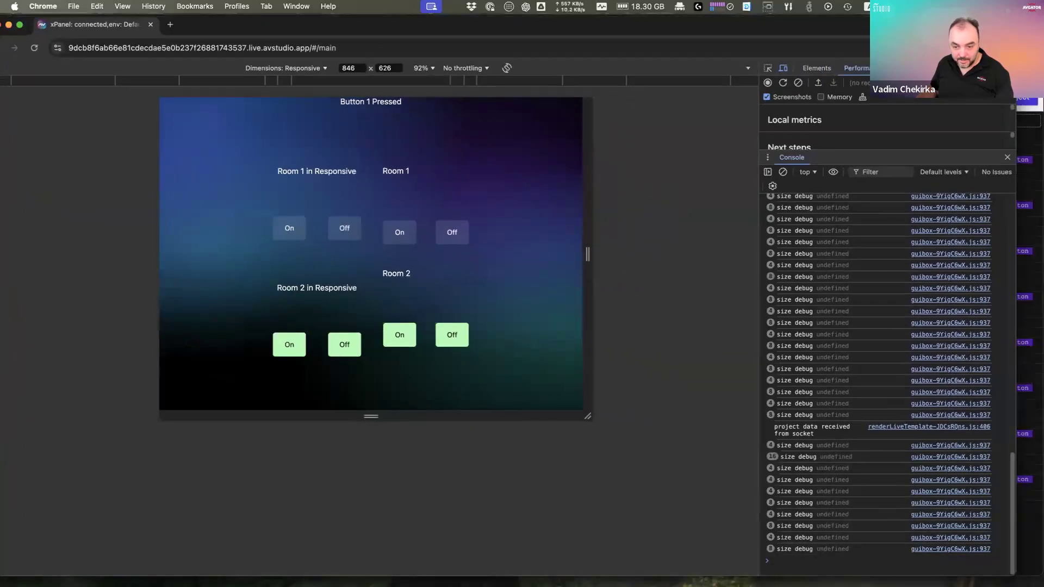
pyautogui.moveTo(1013, 575); pyautogui.dragTo(679, 492)
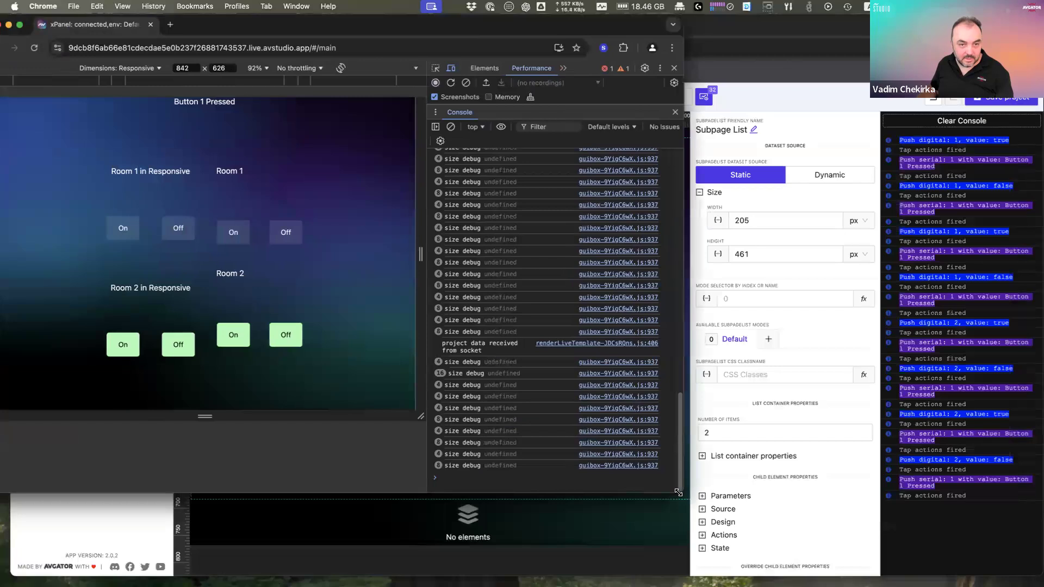
# Step: Close DevTools, shrink the preview to the upper right, and narrow the editor beside it
pyautogui.press('super+alt+i')
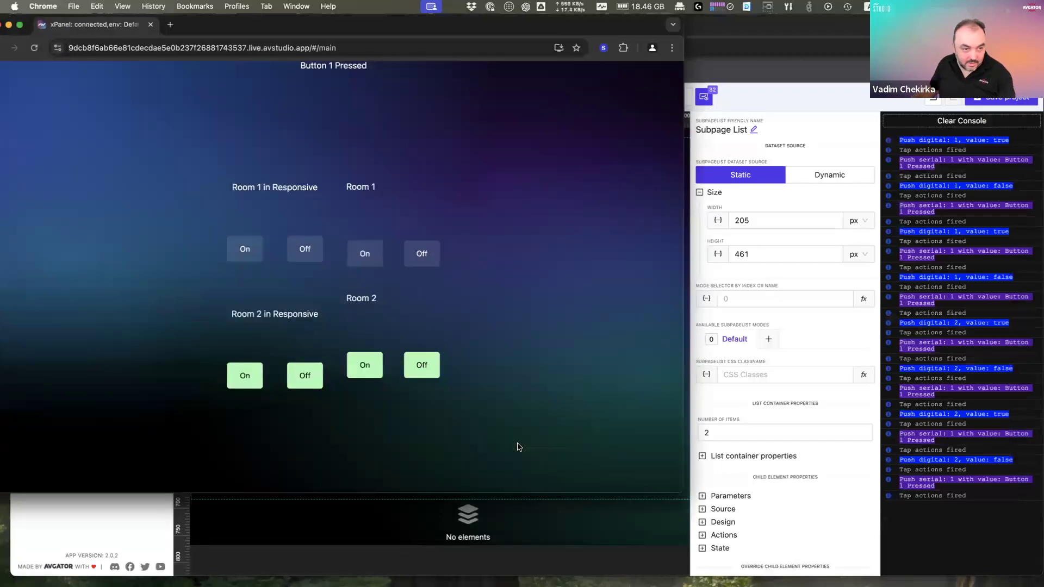
pyautogui.moveTo(683, 492); pyautogui.dragTo(394, 354)
pyautogui.moveTo(256, 27); pyautogui.dragTo(897, 63)
pyautogui.click(772, 26)
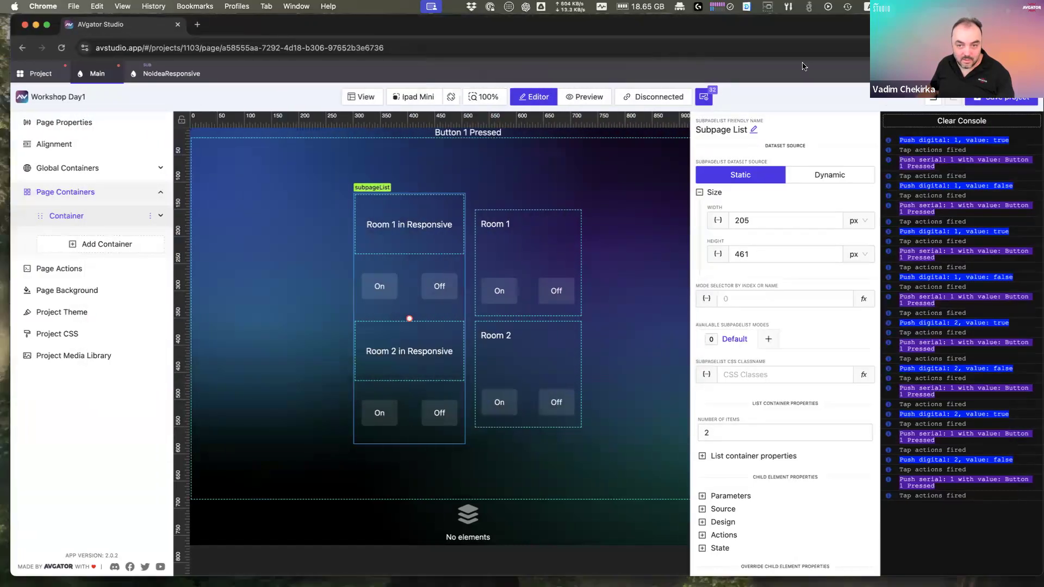
pyautogui.moveTo(1026, 574); pyautogui.dragTo(706, 562)
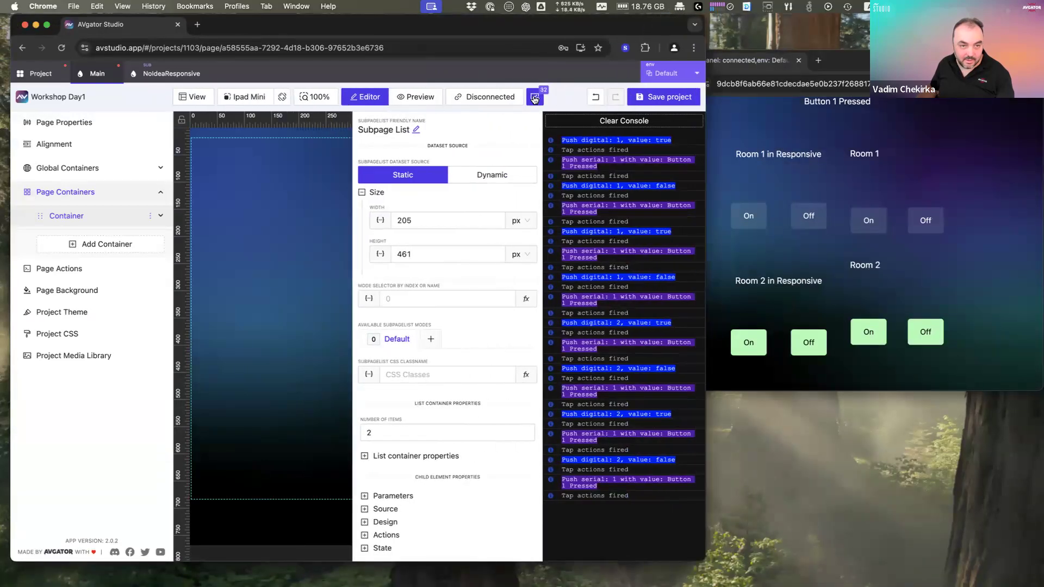
# Step: Hide the editor's console output and narrow the preview window to reveal more editor
pyautogui.click(534, 98)
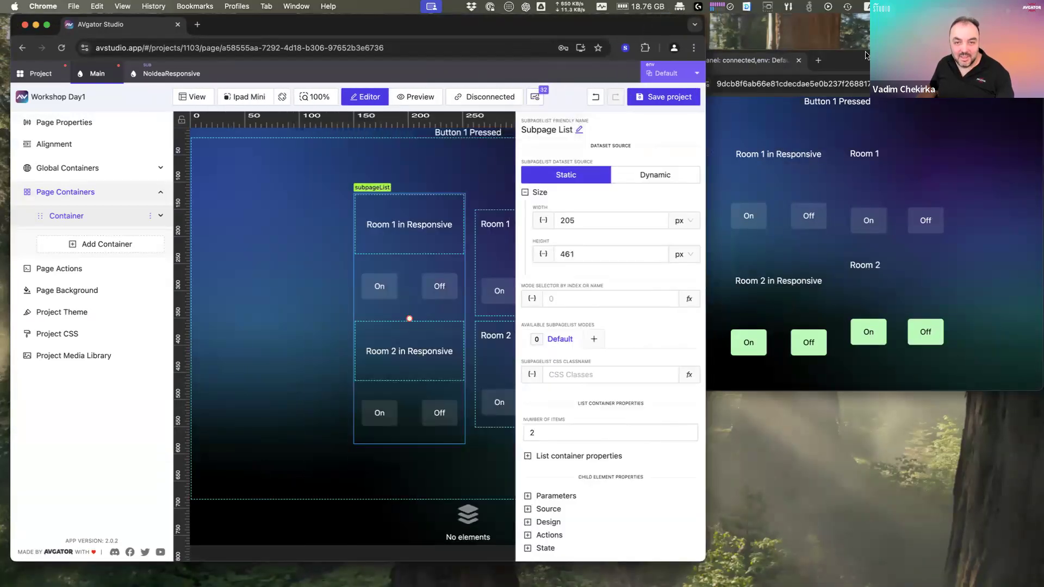
pyautogui.moveTo(865, 58); pyautogui.dragTo(884, 48)
pyautogui.moveTo(650, 379); pyautogui.dragTo(777, 408)
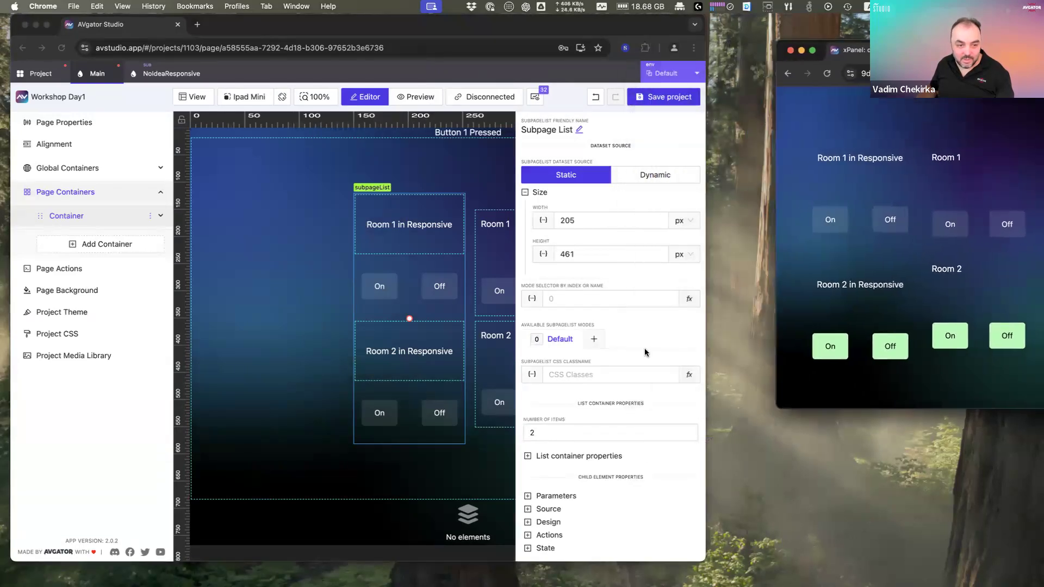
pyautogui.click(427, 259)
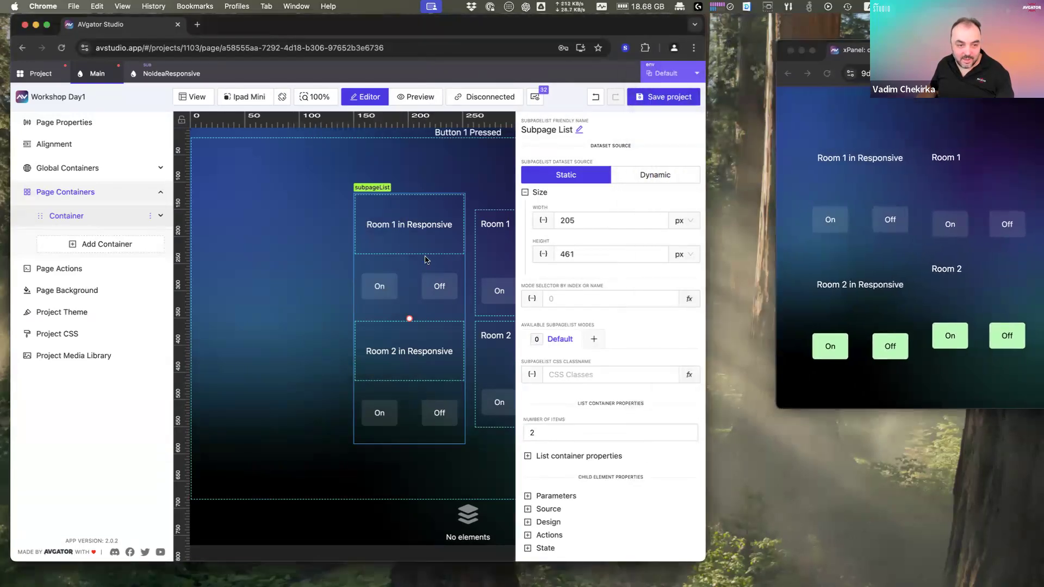
# Step: In NoIdeaResponsive, put the On button back beside Off and move DefaForResponsive text between them
pyautogui.click(165, 76)
pyautogui.click(352, 309)
pyautogui.moveTo(276, 456); pyautogui.dragTo(362, 341)
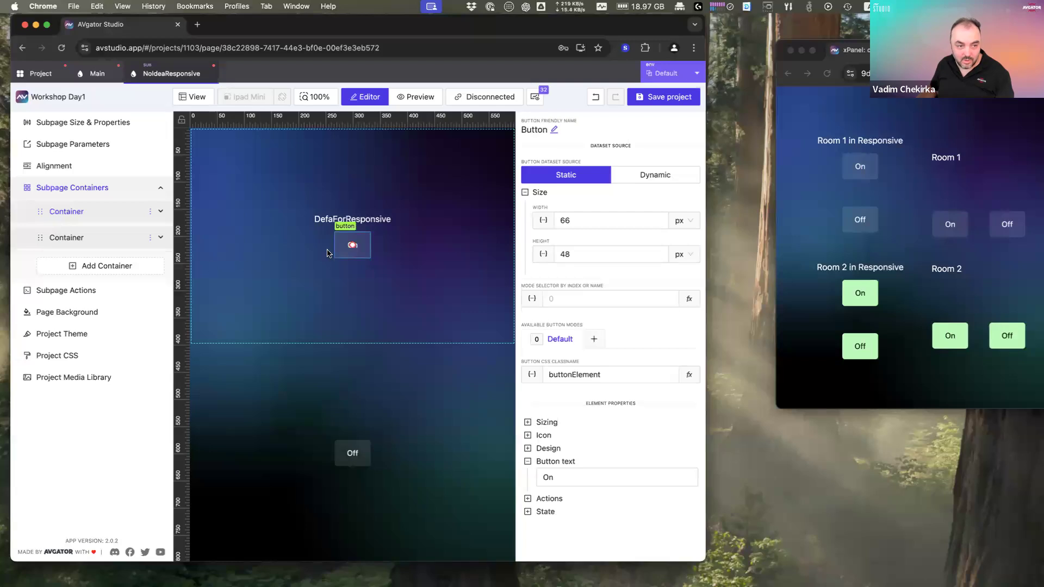
pyautogui.moveTo(357, 259); pyautogui.dragTo(337, 419)
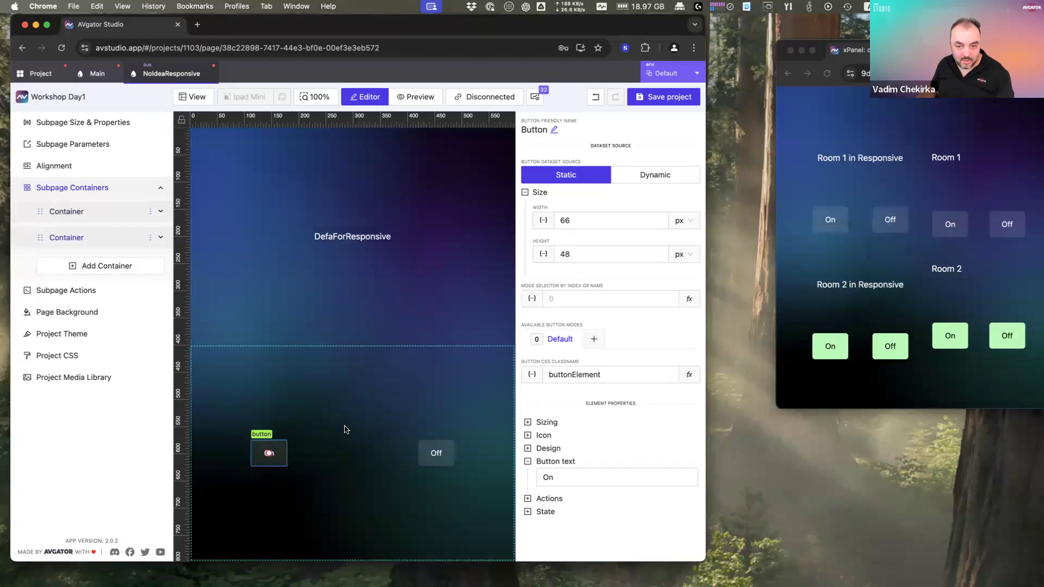
pyautogui.click(367, 240)
pyautogui.moveTo(367, 239); pyautogui.dragTo(386, 258)
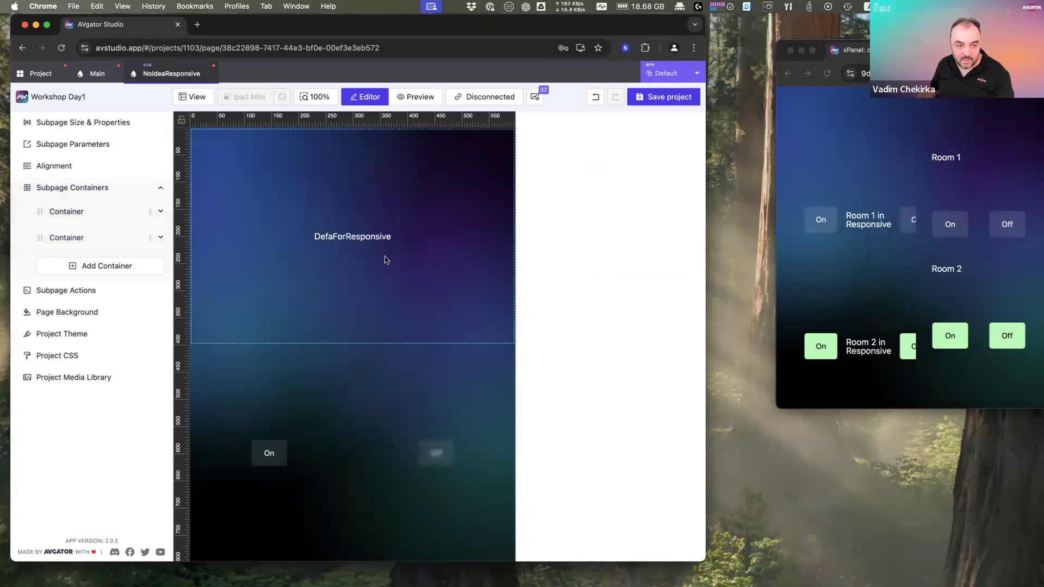
# Step: Widen the live preview window, close NoIdeaResponsive, and return to the Main page
pyautogui.click(777, 199)
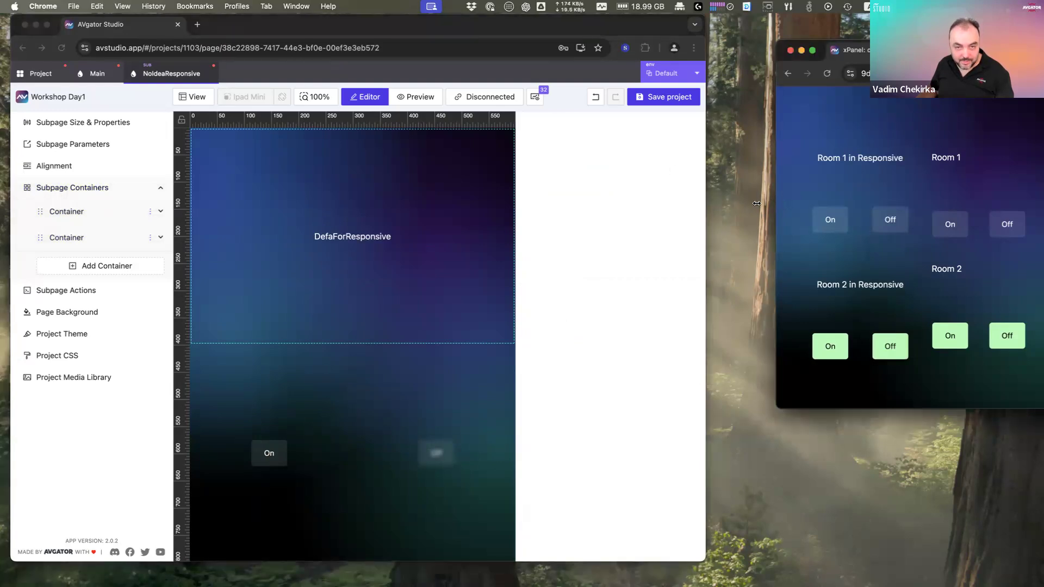
pyautogui.moveTo(756, 203); pyautogui.dragTo(719, 203)
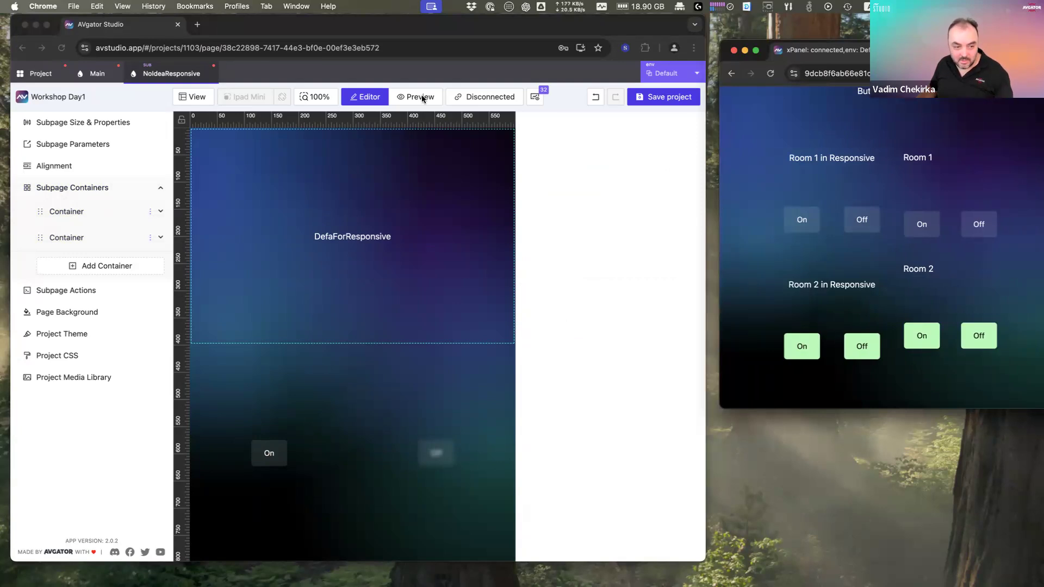
pyautogui.click(211, 78)
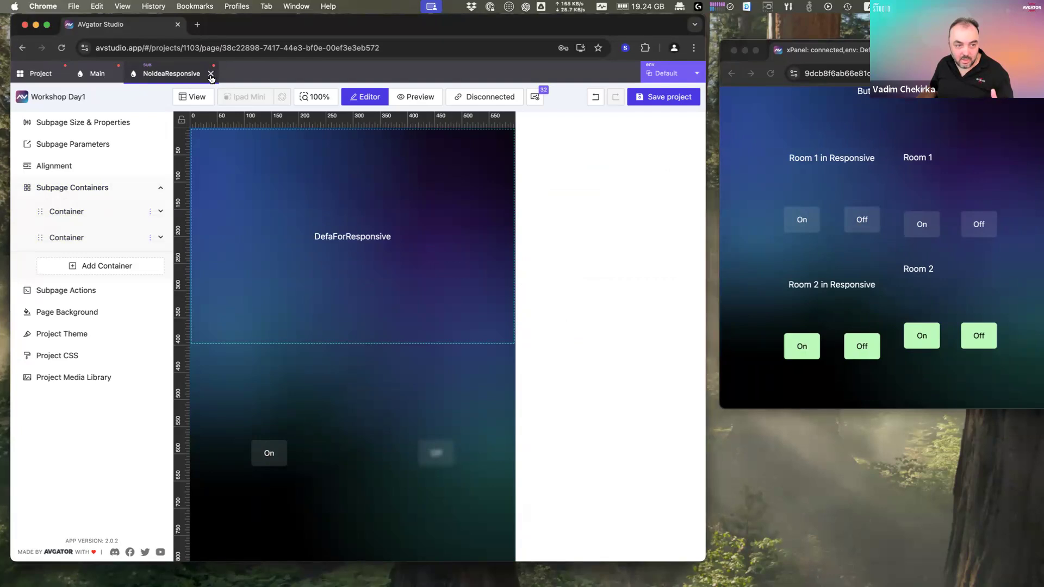
pyautogui.click(211, 76)
pyautogui.click(97, 73)
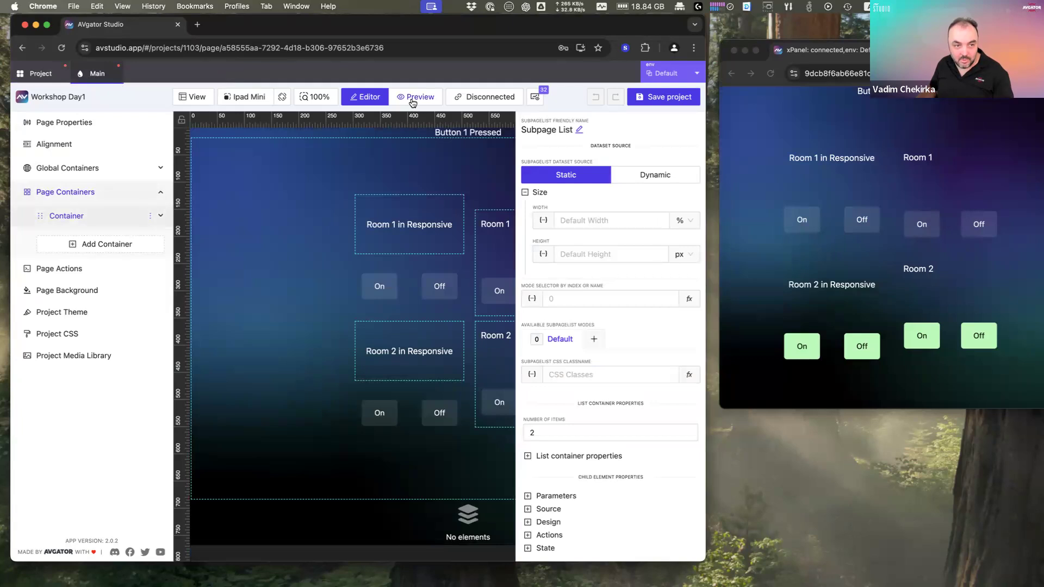
# Step: Preview Main, then open the room subpage via Edit Subpage and test its On button in preview
pyautogui.click(413, 103)
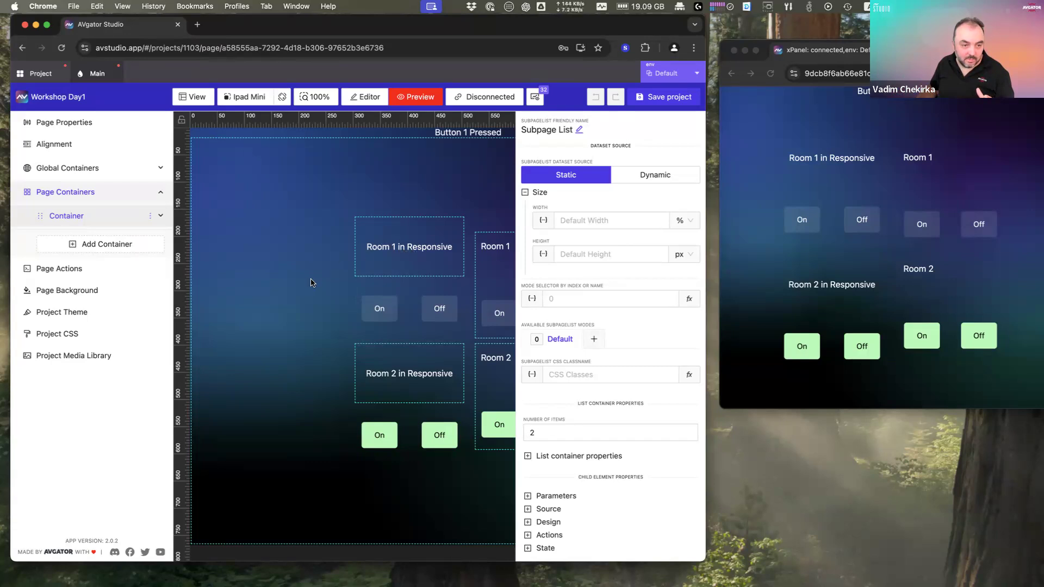
pyautogui.click(369, 104)
pyautogui.rightClick(419, 260)
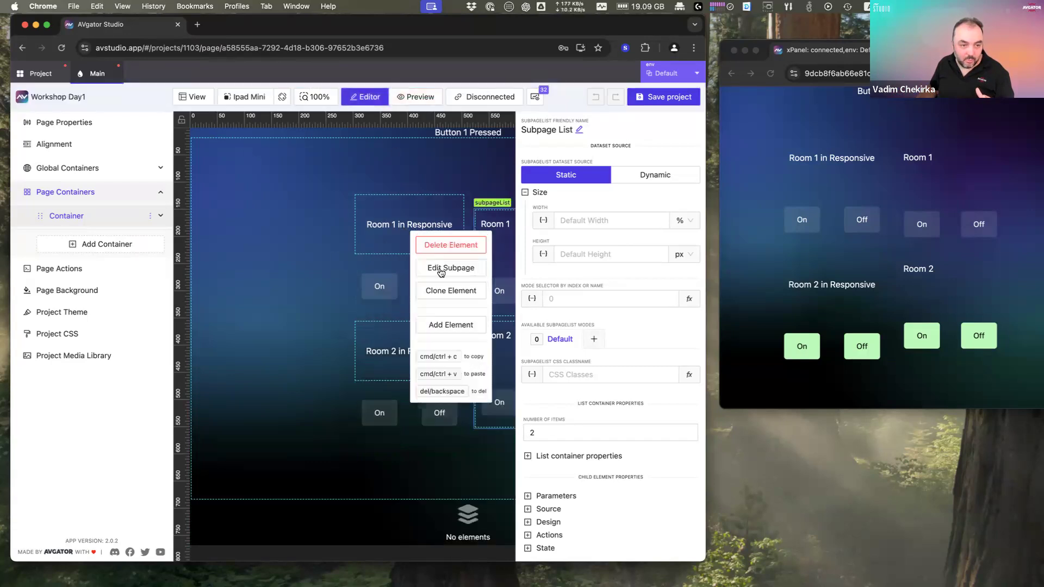
pyautogui.click(438, 271)
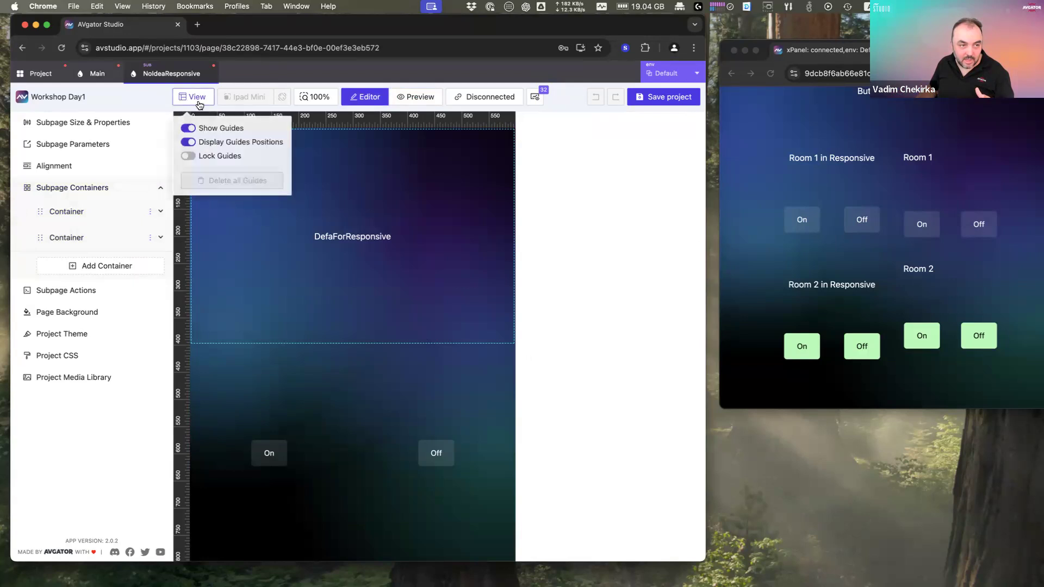
pyautogui.click(420, 98)
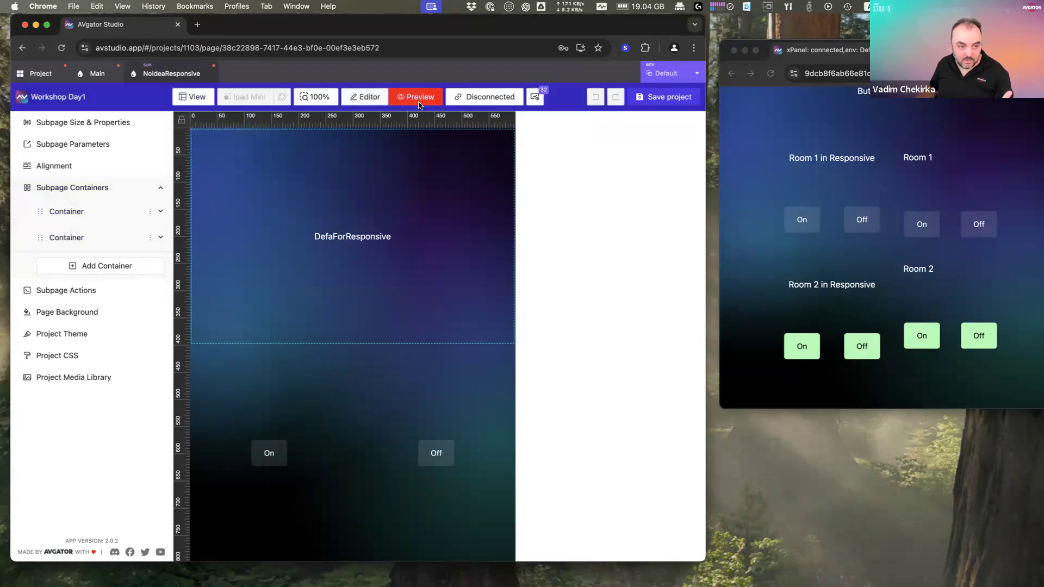
pyautogui.click(266, 457)
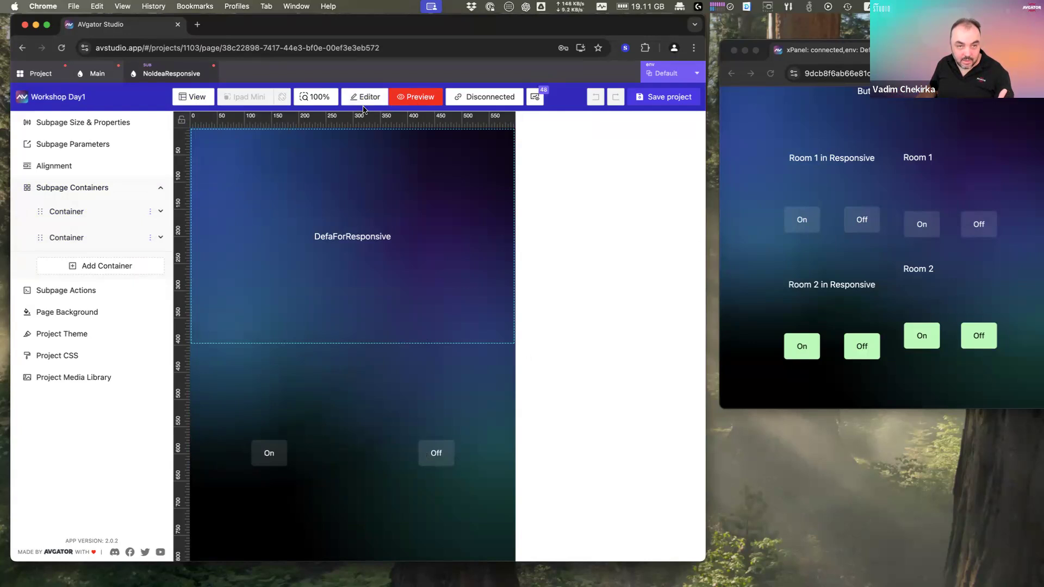
# Step: Test Room 2's On button in xPanel, then maximize the AVgator Studio window
pyautogui.click(864, 324)
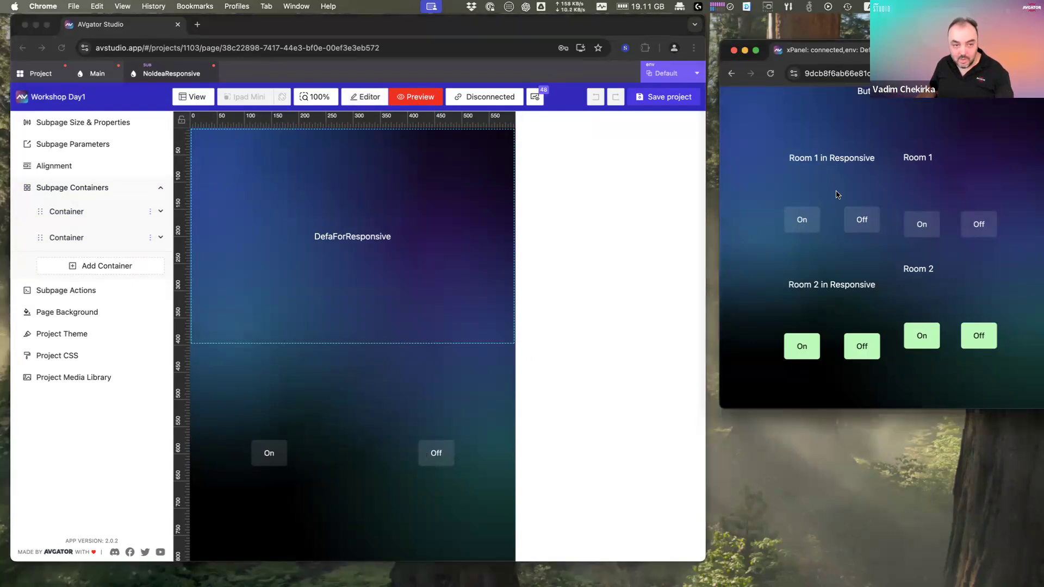
pyautogui.click(920, 333)
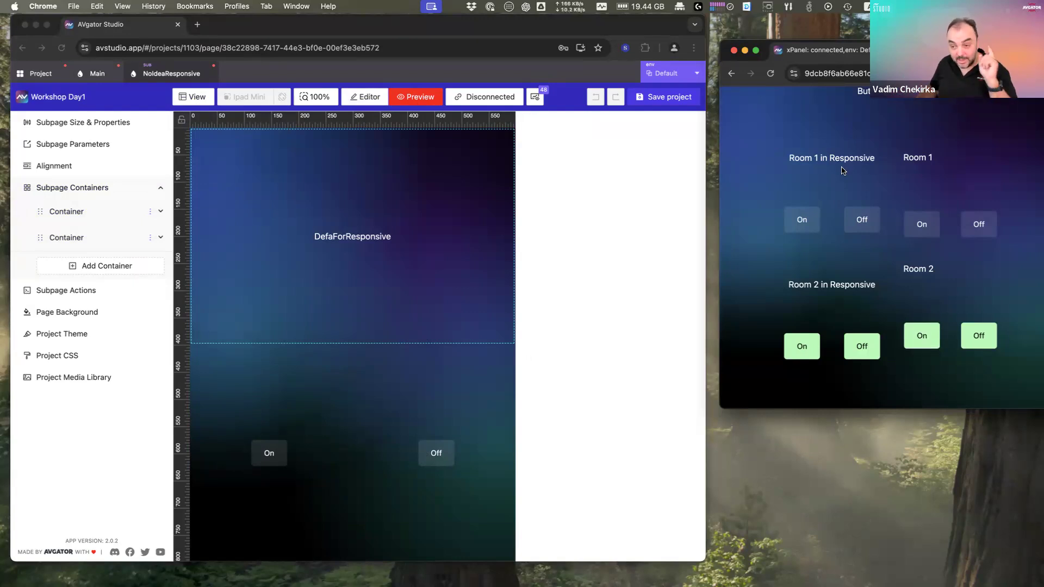
pyautogui.click(419, 282)
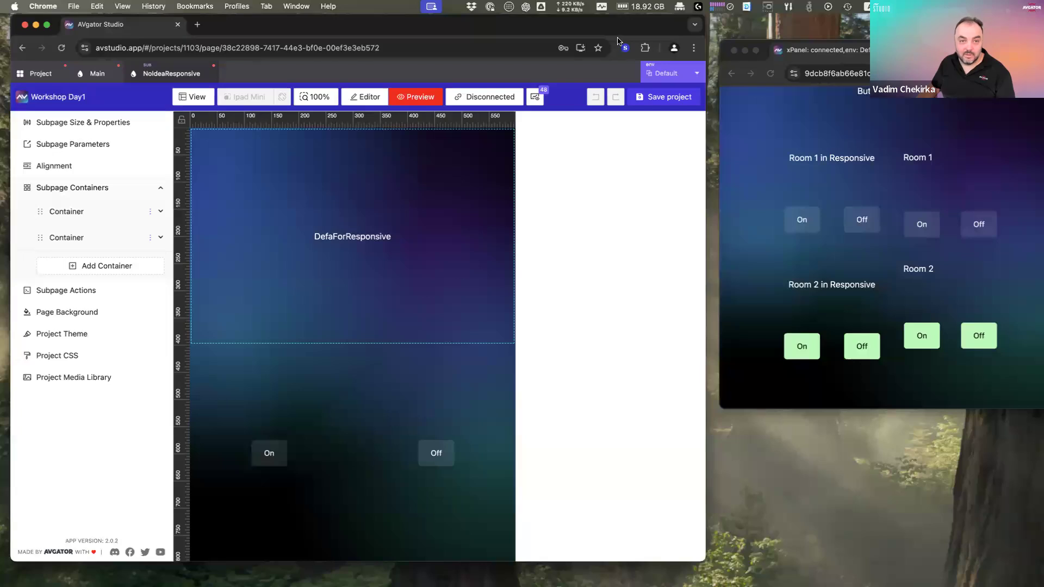
pyautogui.doubleClick(600, 28)
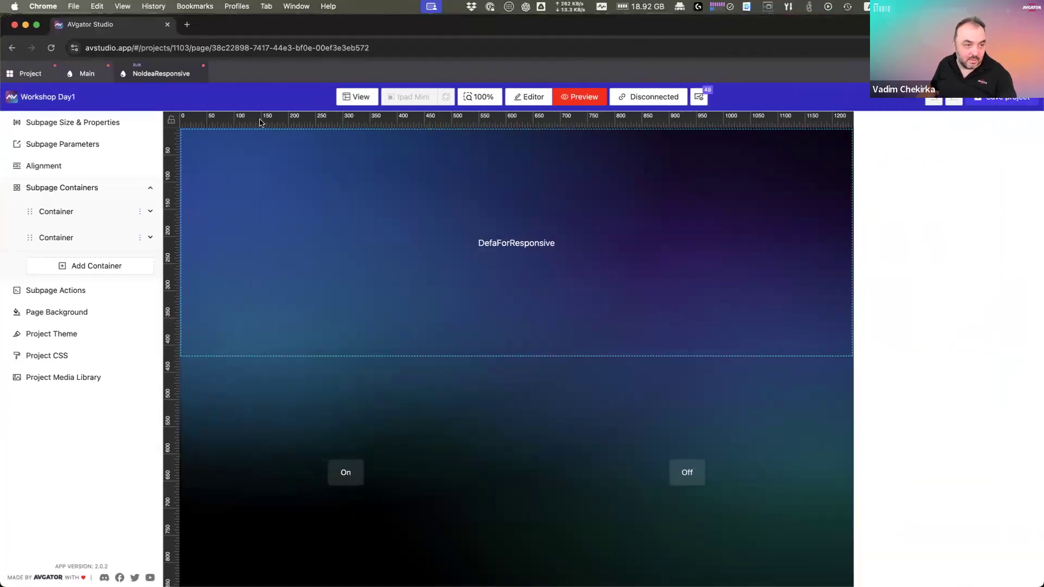
# Step: Close the subpage and add a button element named 'Home' to Main's Footer container
pyautogui.click(201, 75)
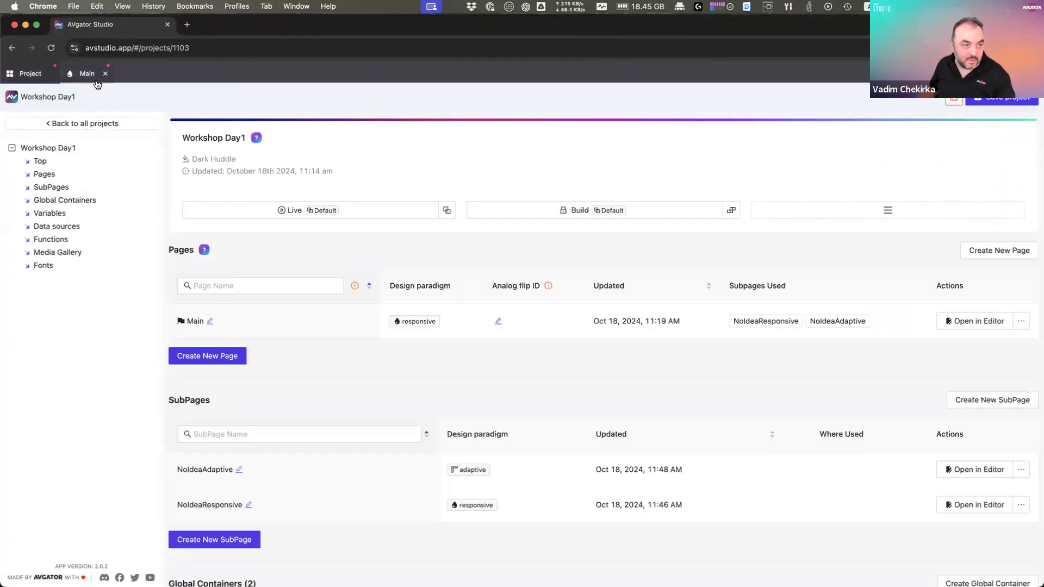
pyautogui.click(106, 81)
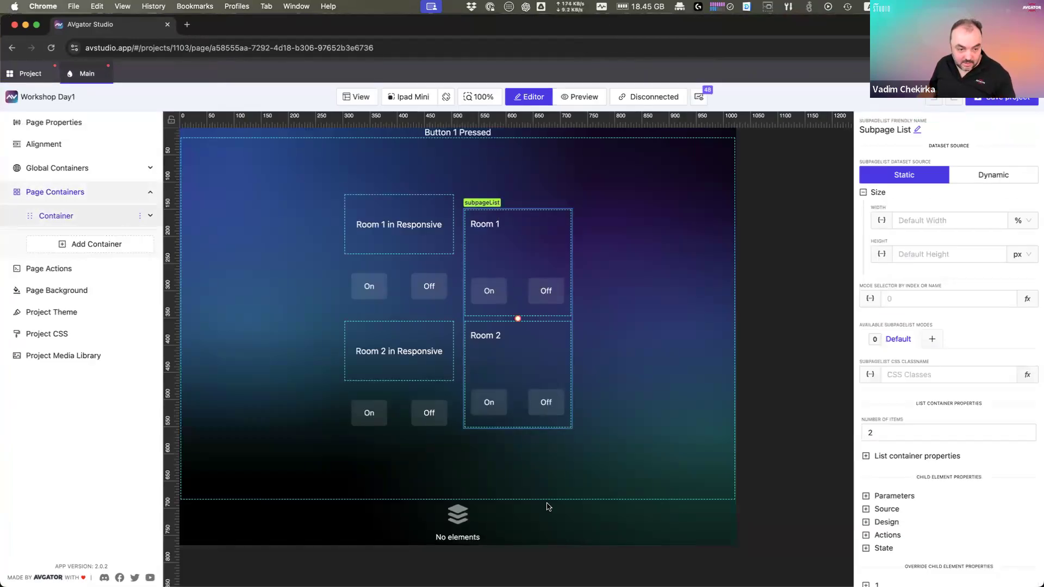
pyautogui.click(541, 526)
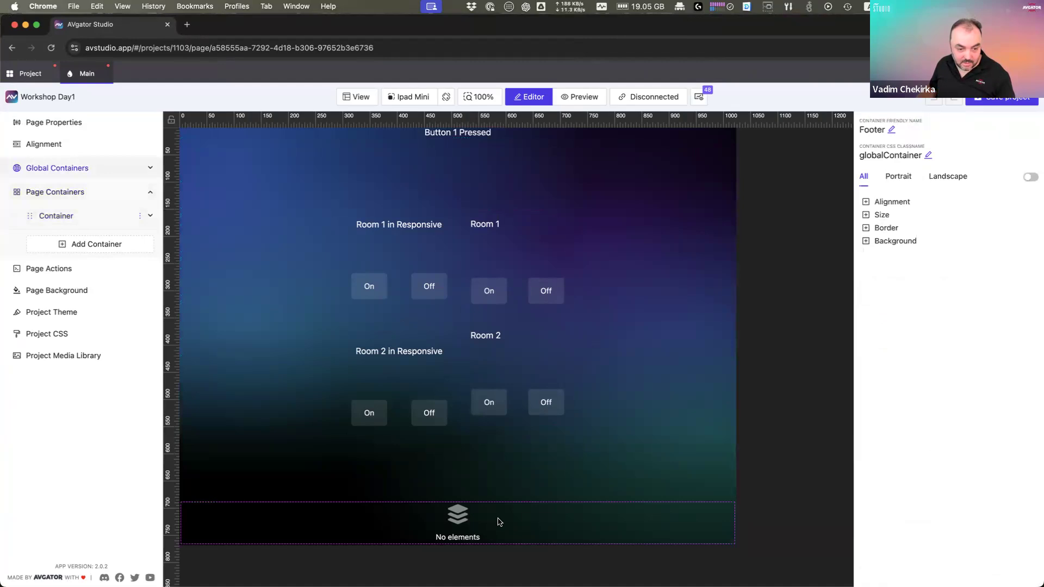
pyautogui.rightClick(500, 522)
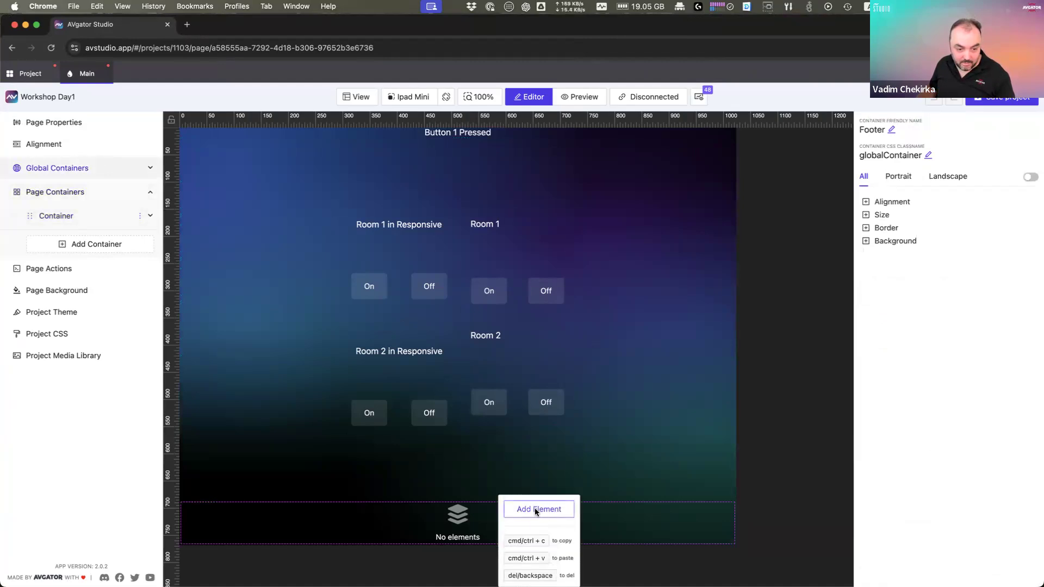
pyautogui.click(535, 510)
pyautogui.click(532, 174)
pyautogui.press('super+a')
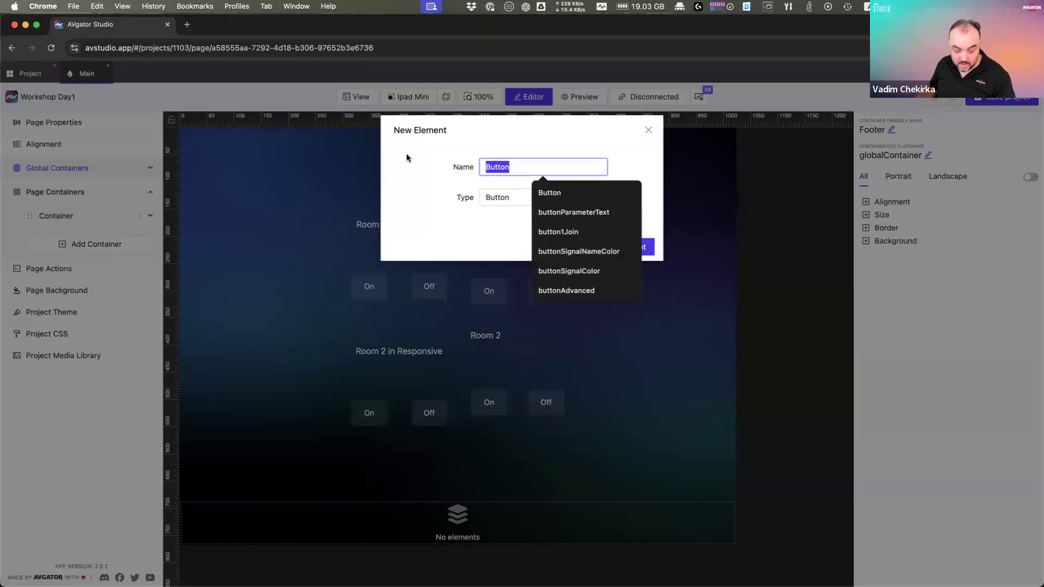
pyautogui.write('Home')
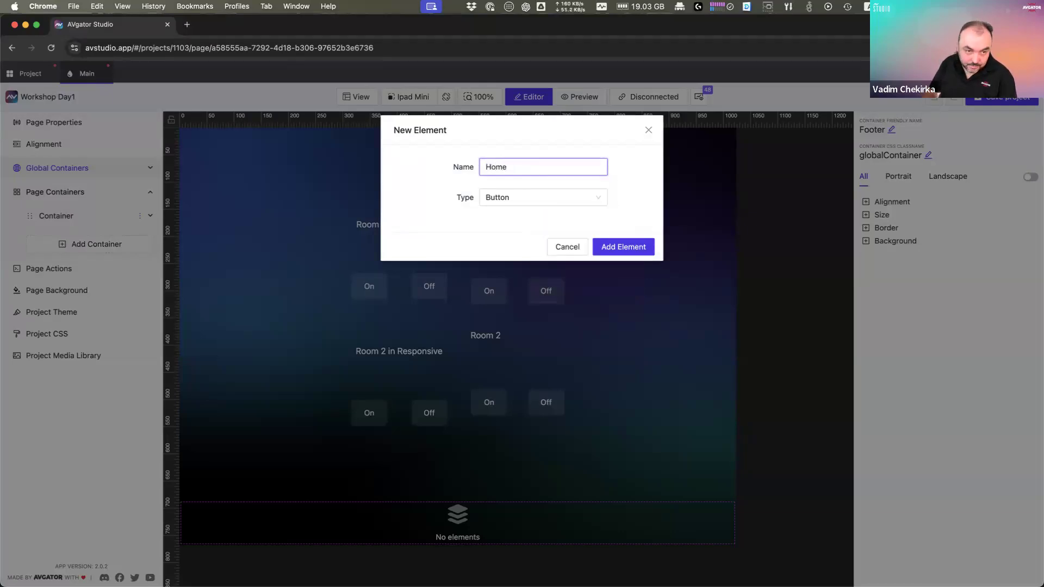
pyautogui.press('Return')
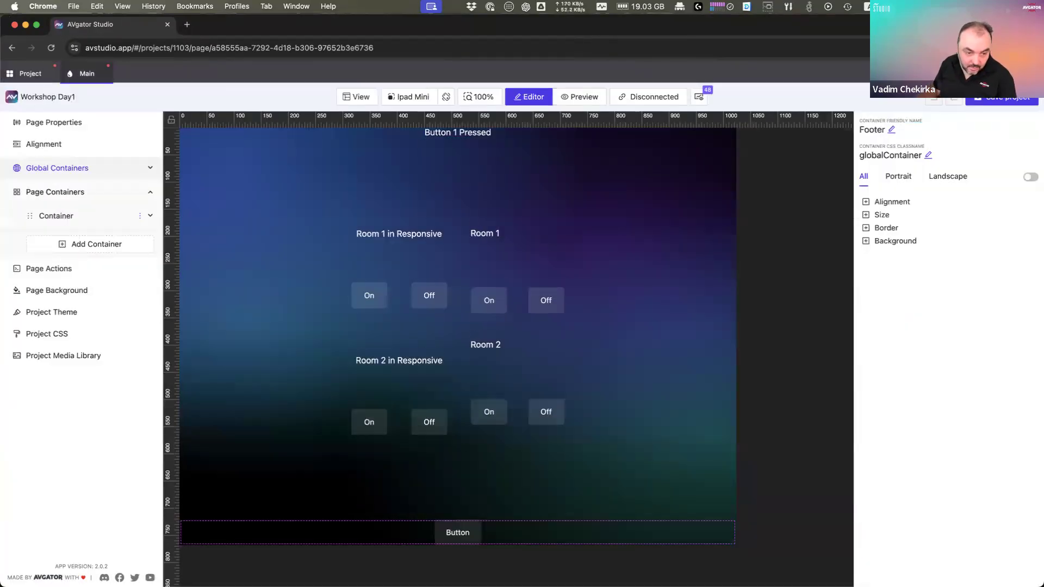
# Step: Select the new Home button and start creating an action for it
pyautogui.click(469, 534)
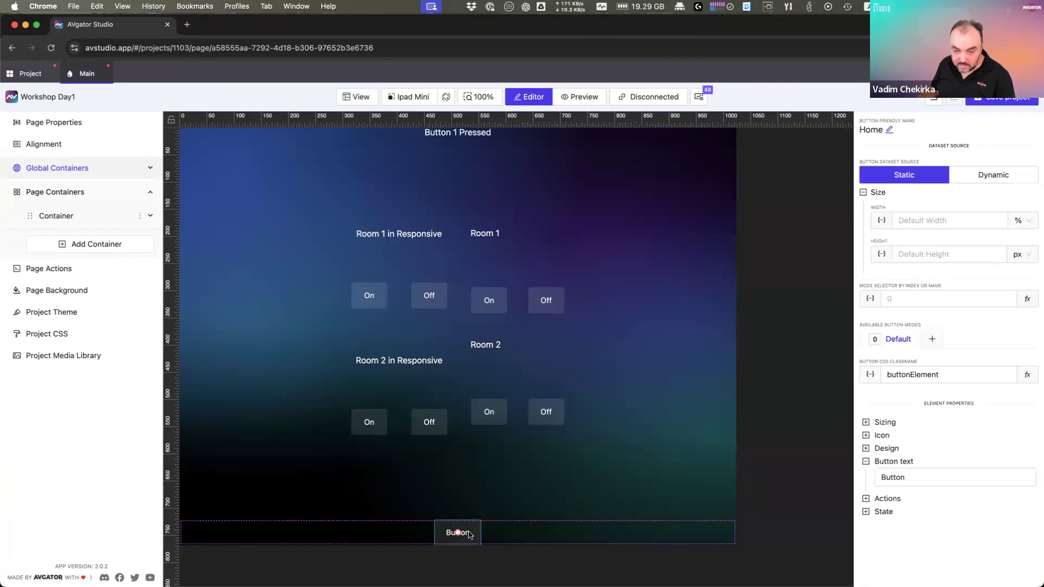
pyautogui.click(903, 498)
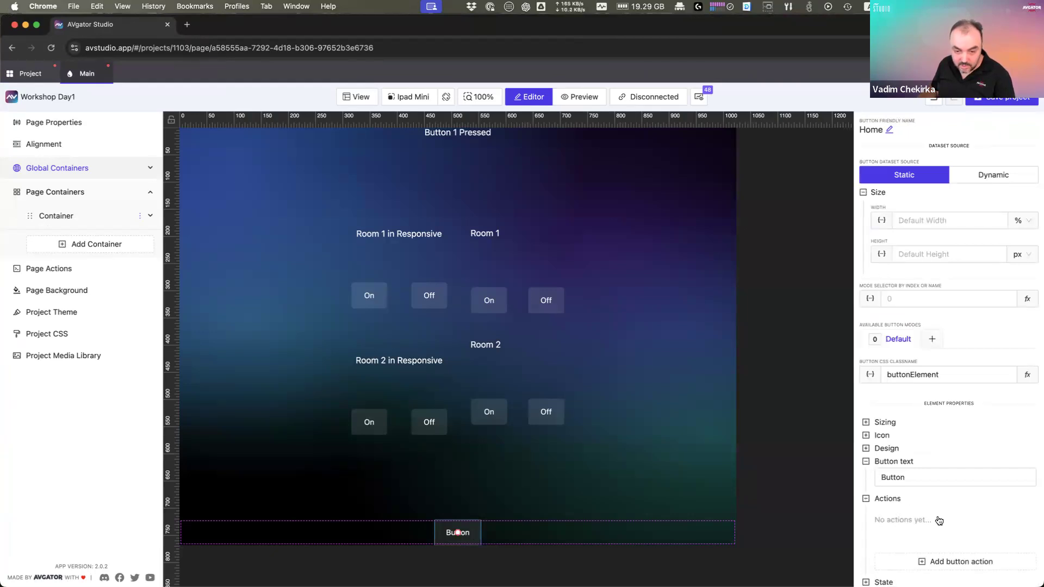
pyautogui.click(955, 561)
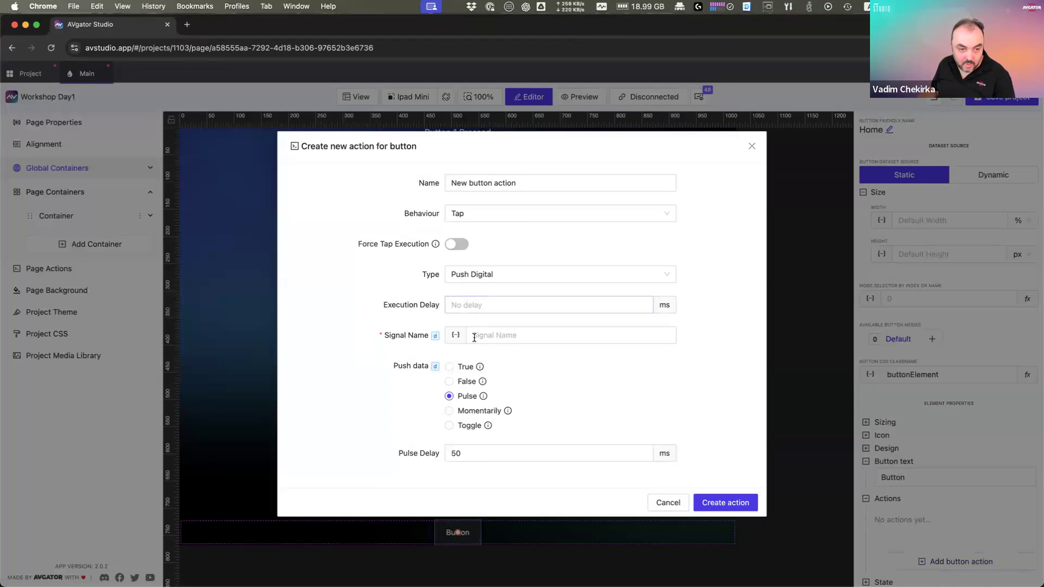
# Step: Configure the Home button's Tap action as Routing (Page flip) with Start Page as target
pyautogui.click(482, 275)
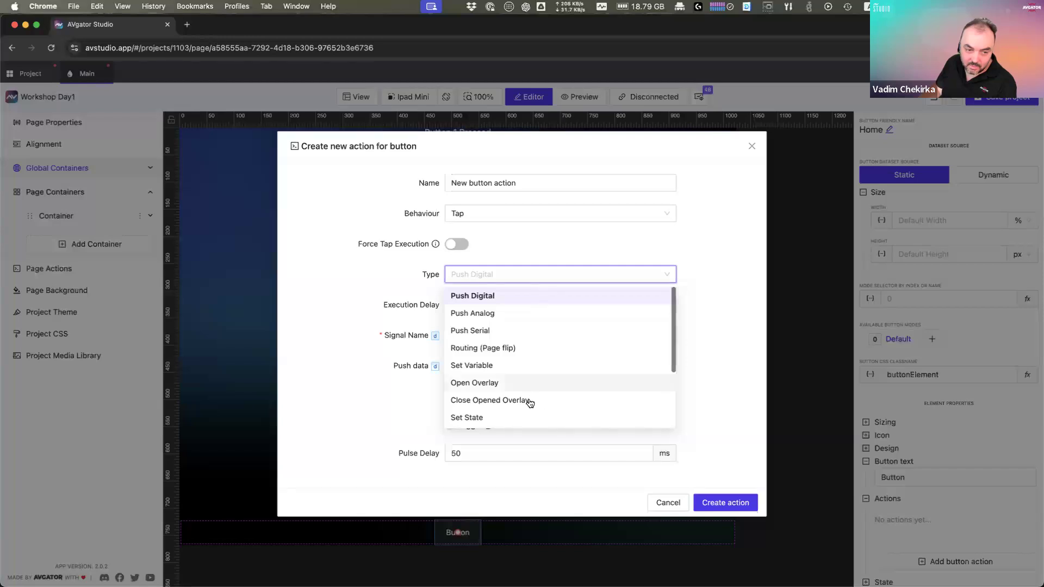
pyautogui.scroll(-1, 522, 418)
pyautogui.scroll(-3, 522, 418)
pyautogui.scroll(4, 542, 397)
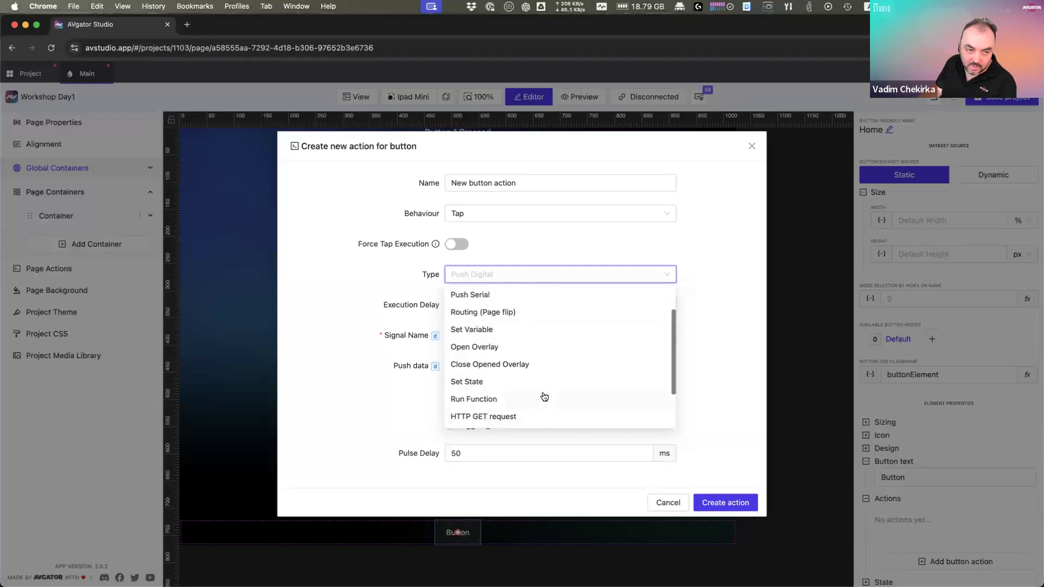
pyautogui.click(524, 220)
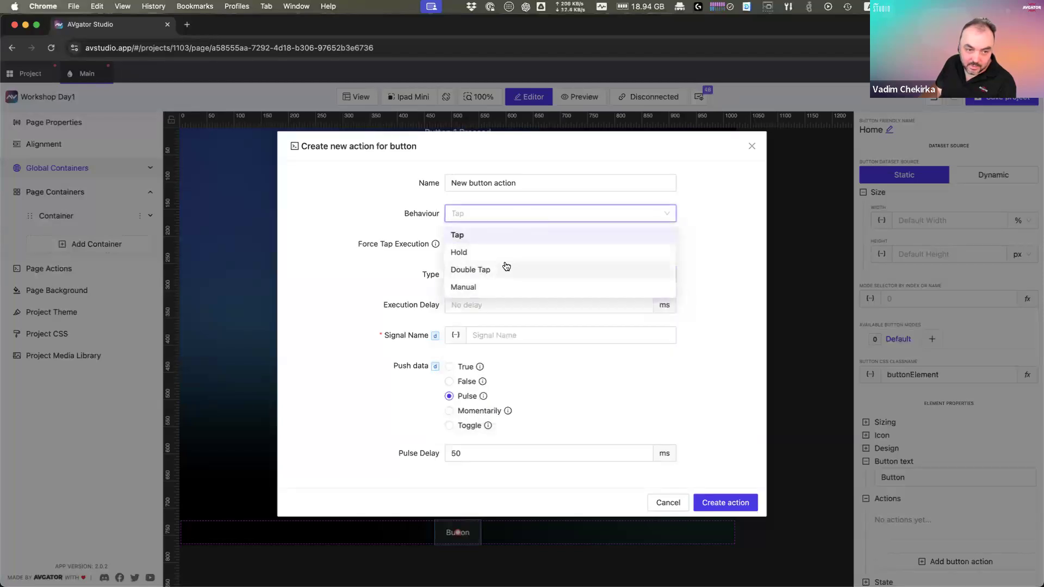
pyautogui.click(745, 258)
pyautogui.click(517, 278)
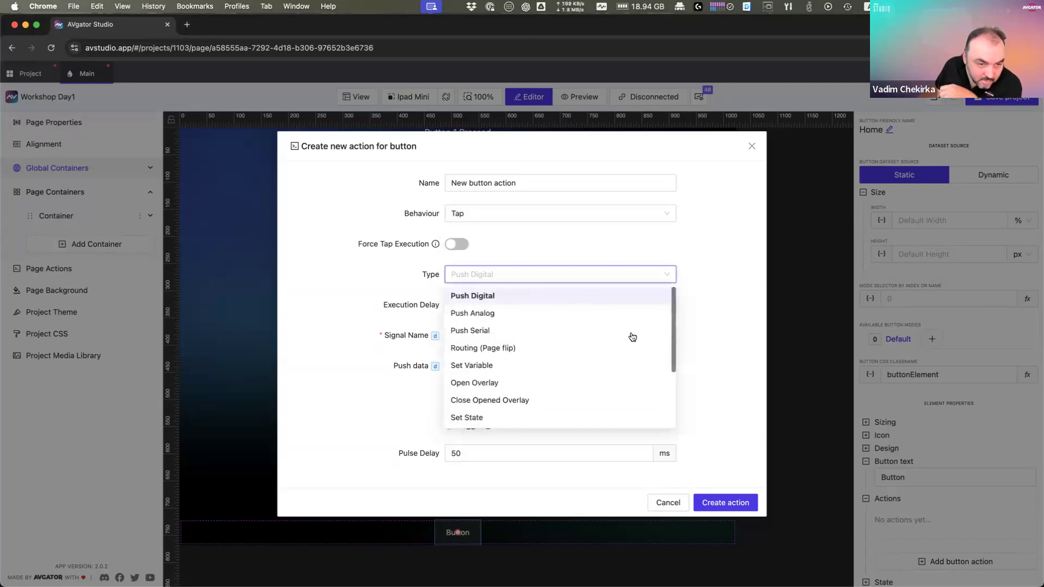
pyautogui.click(511, 348)
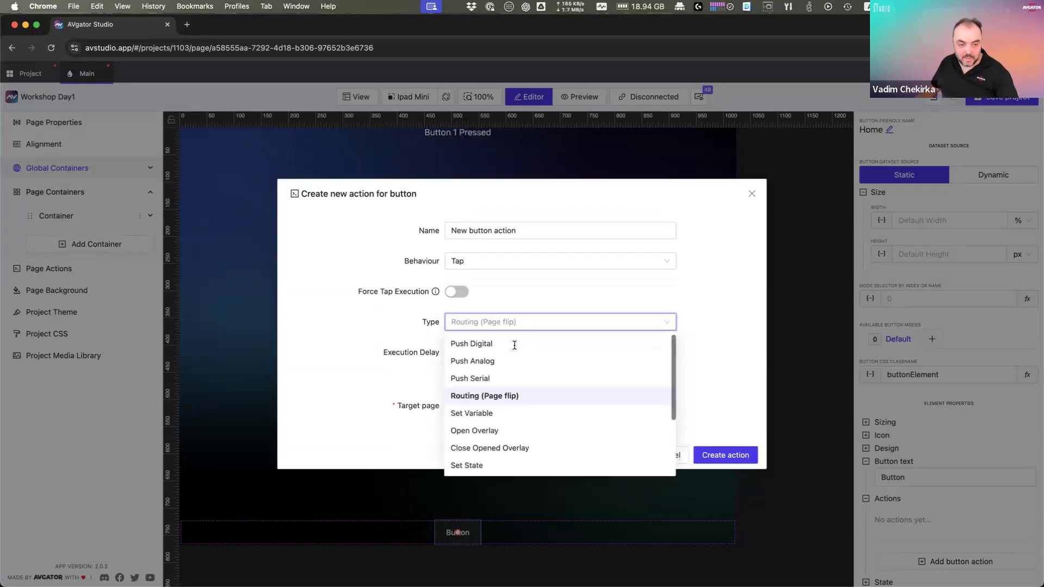
pyautogui.click(471, 406)
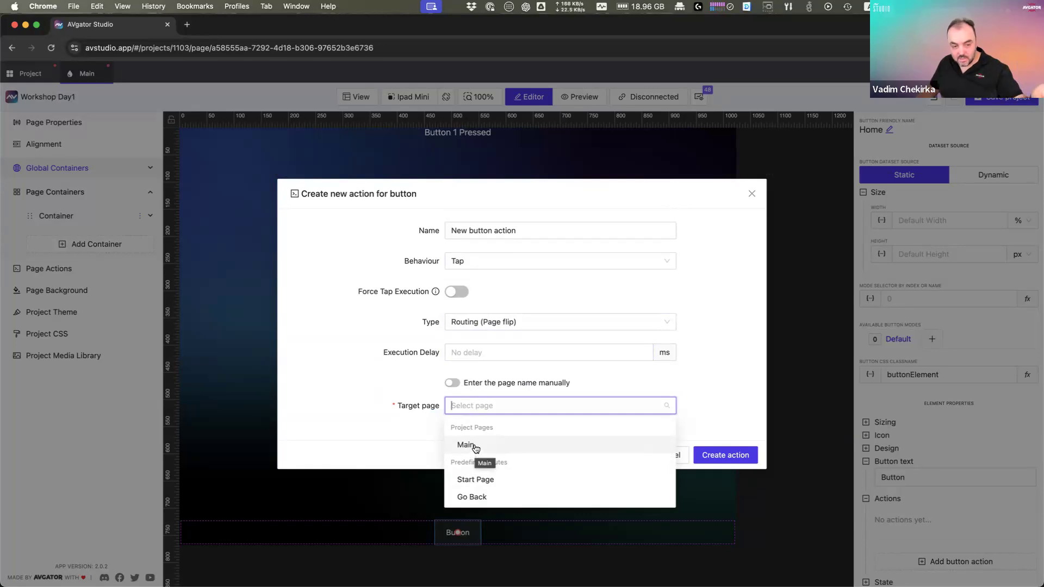
pyautogui.click(498, 480)
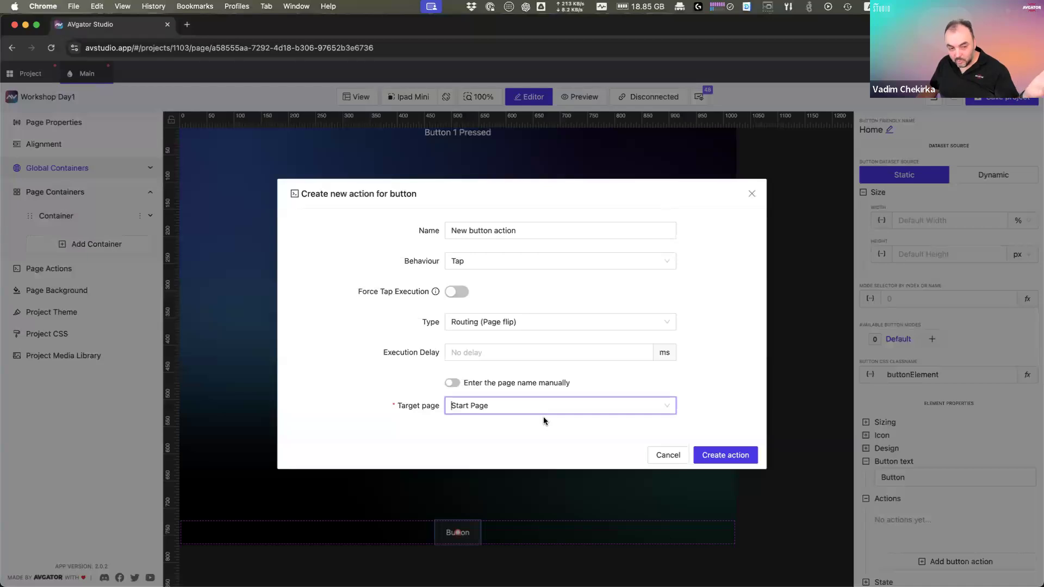
# Step: Create the Home button's routing action
pyautogui.click(725, 456)
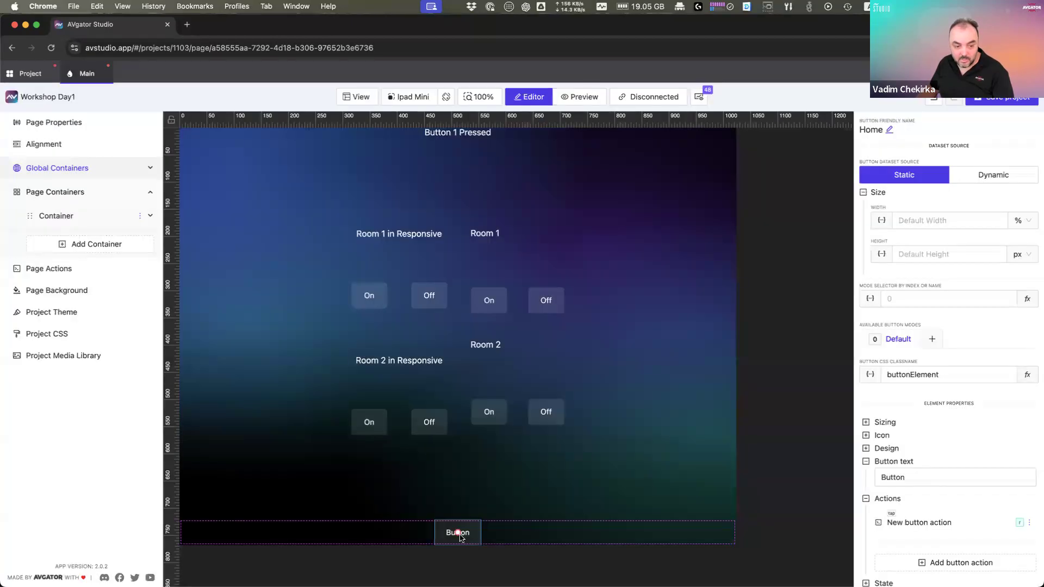
pyautogui.click(908, 478)
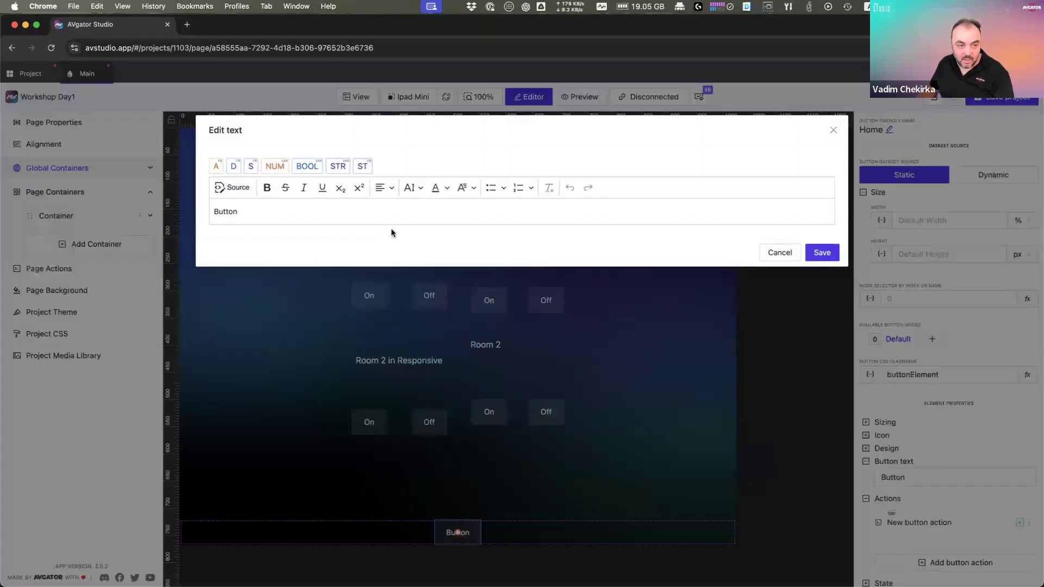
pyautogui.click(777, 253)
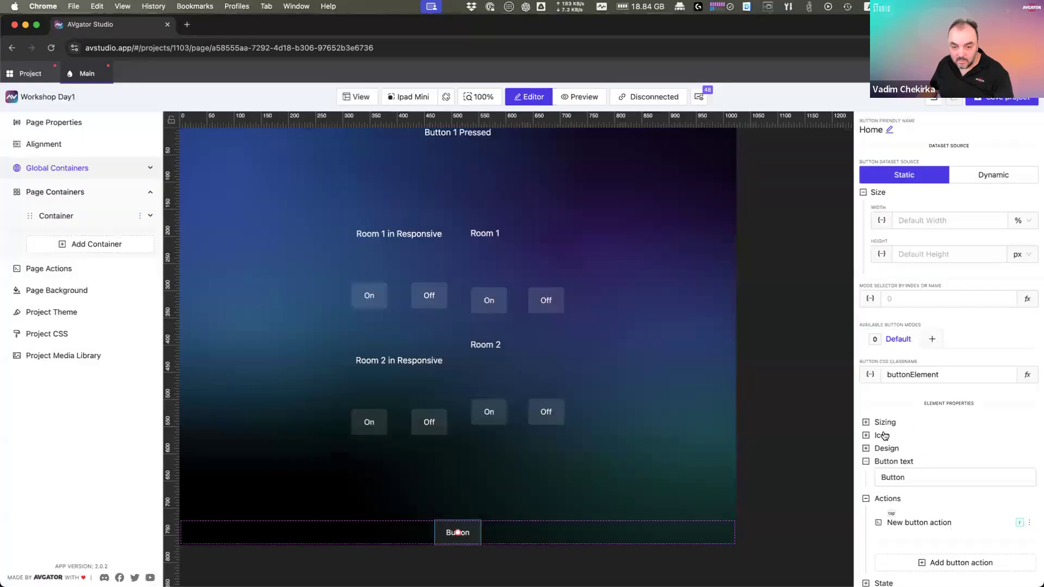
# Step: Search icons for 'hom' and give the footer button the RiHome3Line icon
pyautogui.click(909, 439)
pyautogui.scroll(-3, 922, 457)
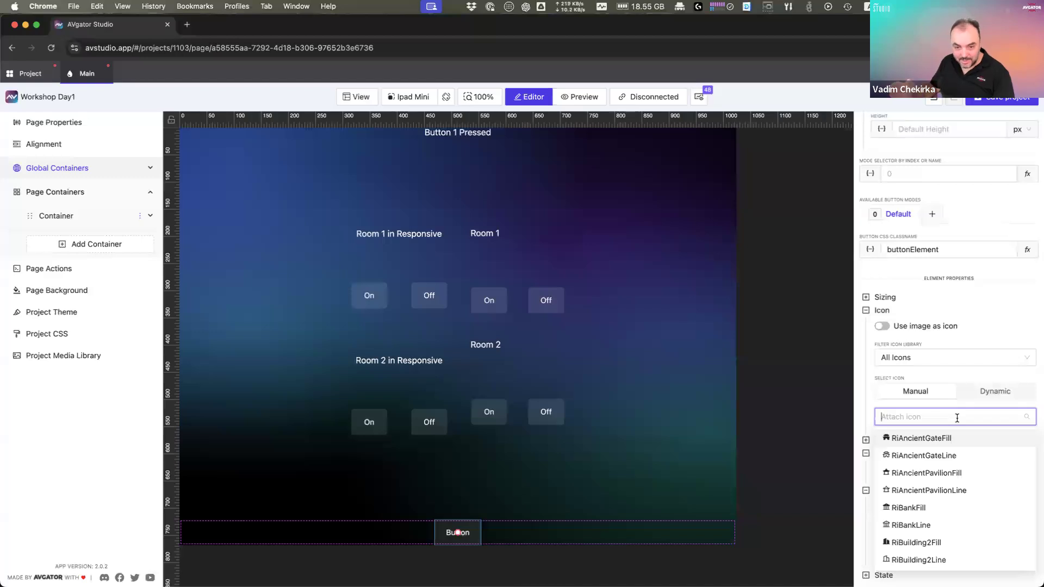
pyautogui.write('hom')
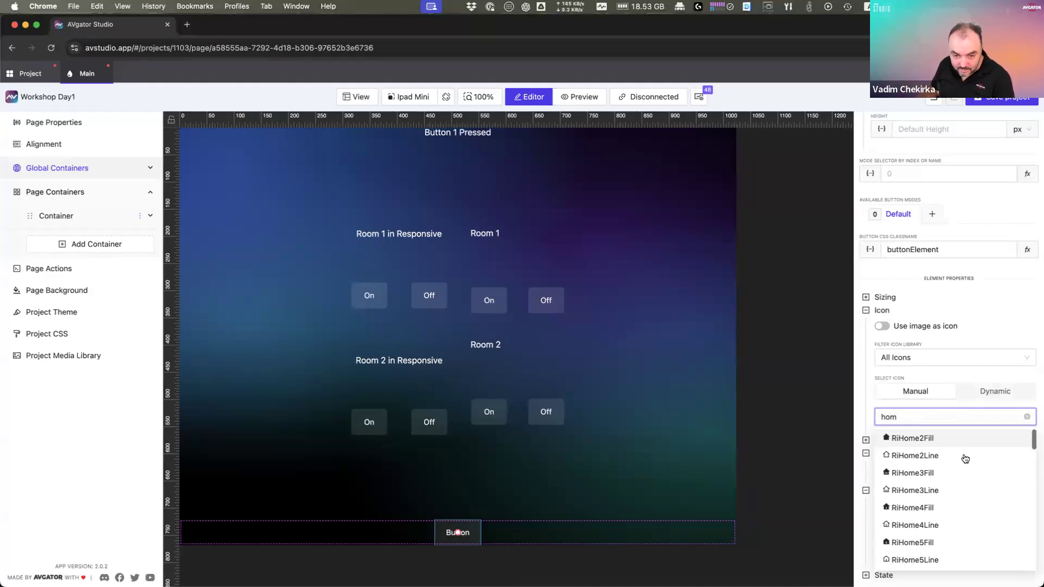
pyautogui.click(912, 491)
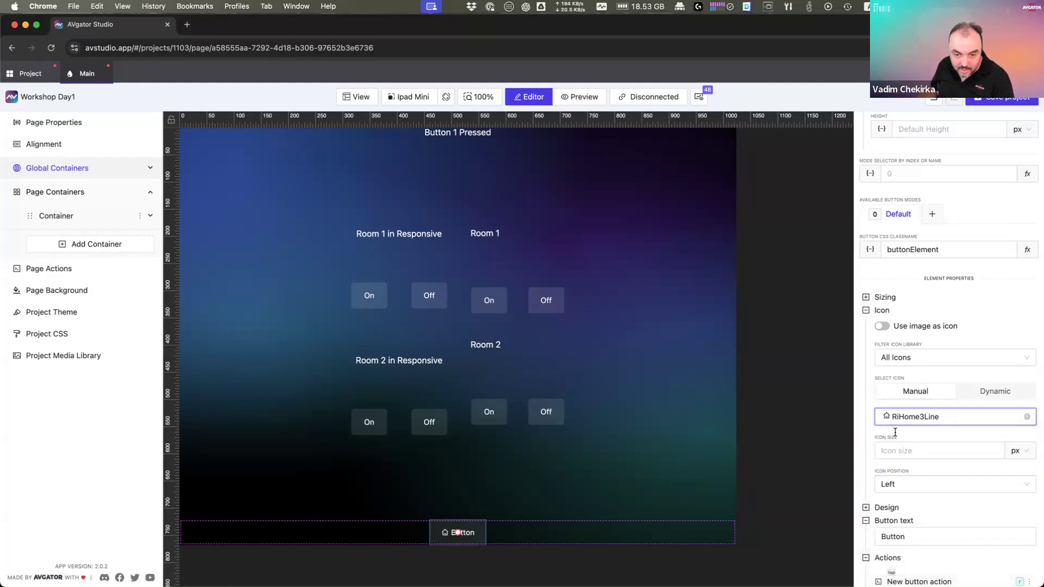
# Step: Delete the 'Button' label text and save, leaving only the icon
pyautogui.scroll(-1, 897, 487)
pyautogui.scroll(-1, 898, 488)
pyautogui.click(931, 472)
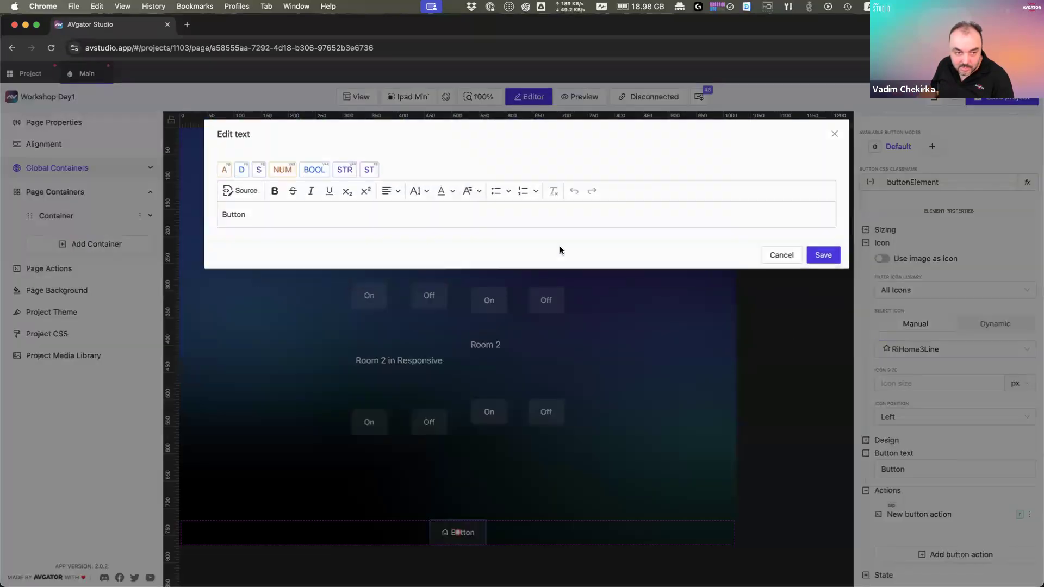
pyautogui.moveTo(263, 210); pyautogui.dragTo(106, 210)
pyautogui.press('BackSpace')
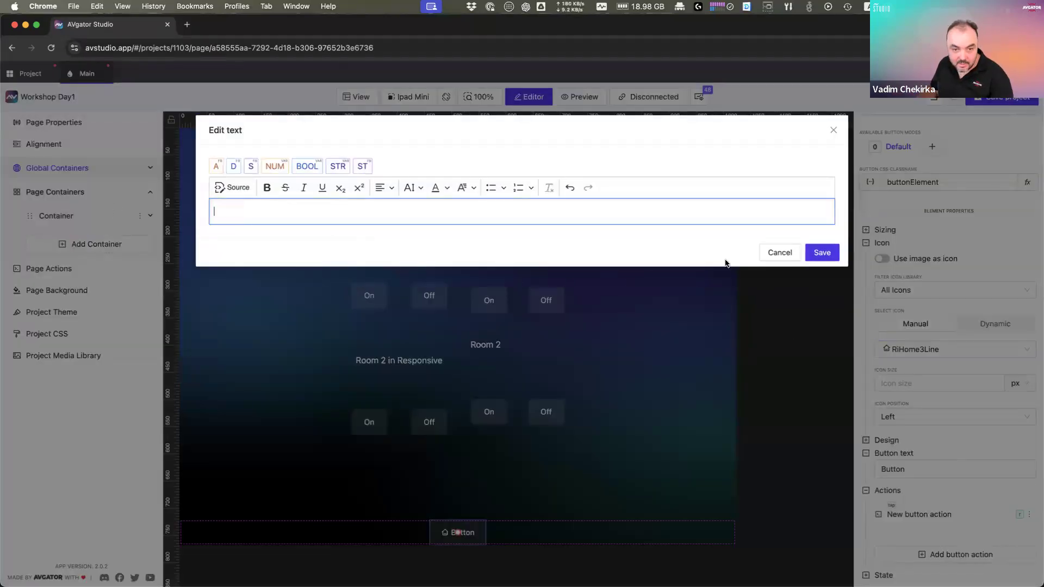
pyautogui.click(822, 252)
pyautogui.click(481, 536)
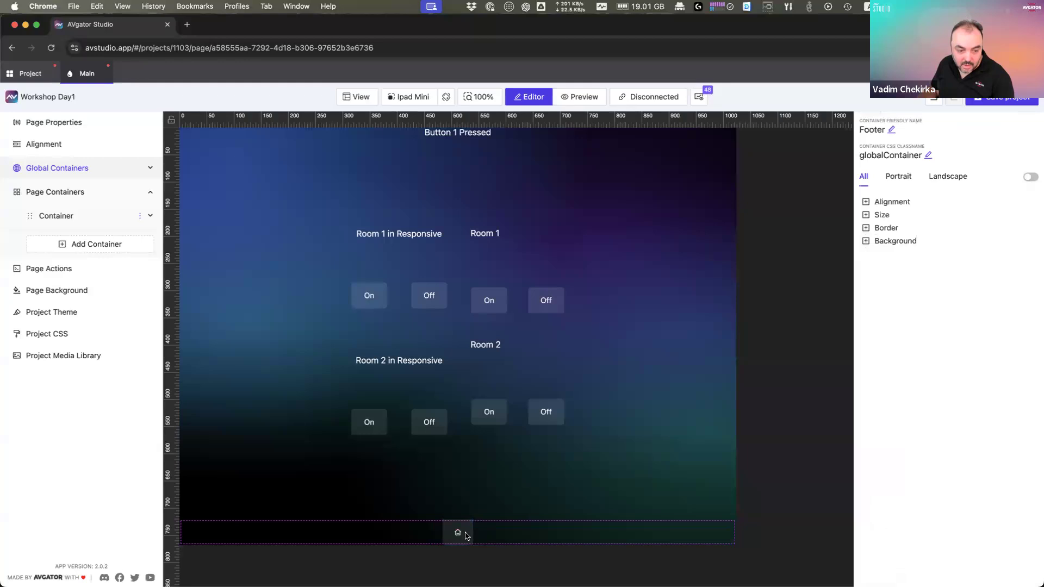
# Step: Select the footer Home button and expand its Sizing and Icon settings
pyautogui.click(460, 536)
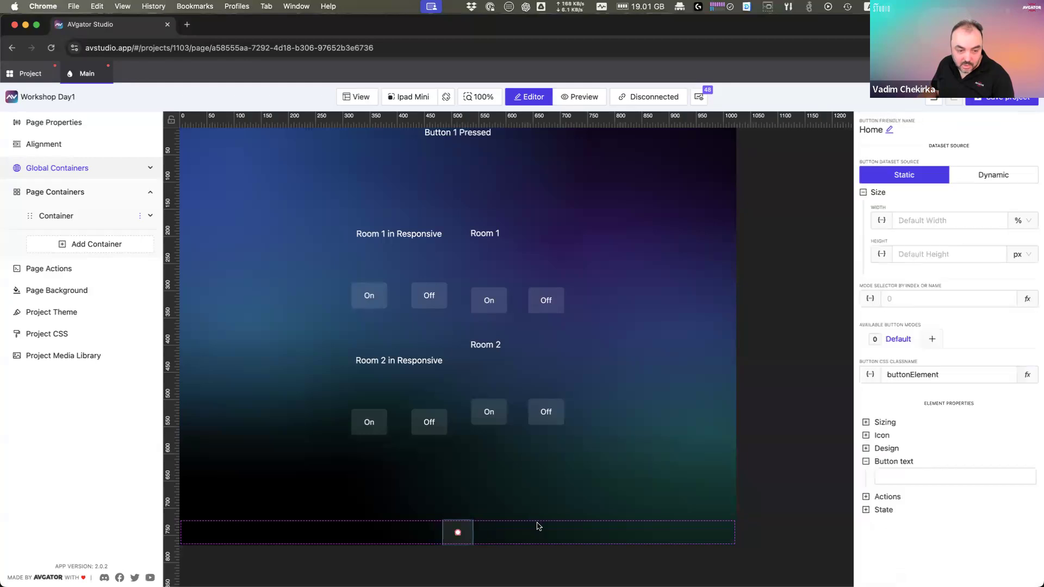
pyautogui.click(890, 425)
pyautogui.scroll(-2, 903, 426)
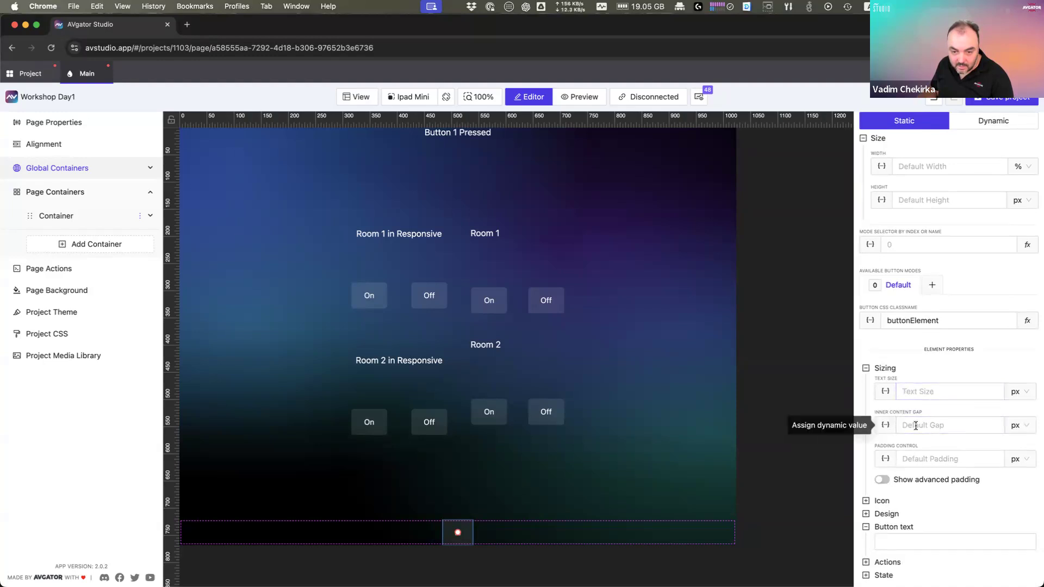
pyautogui.click(883, 501)
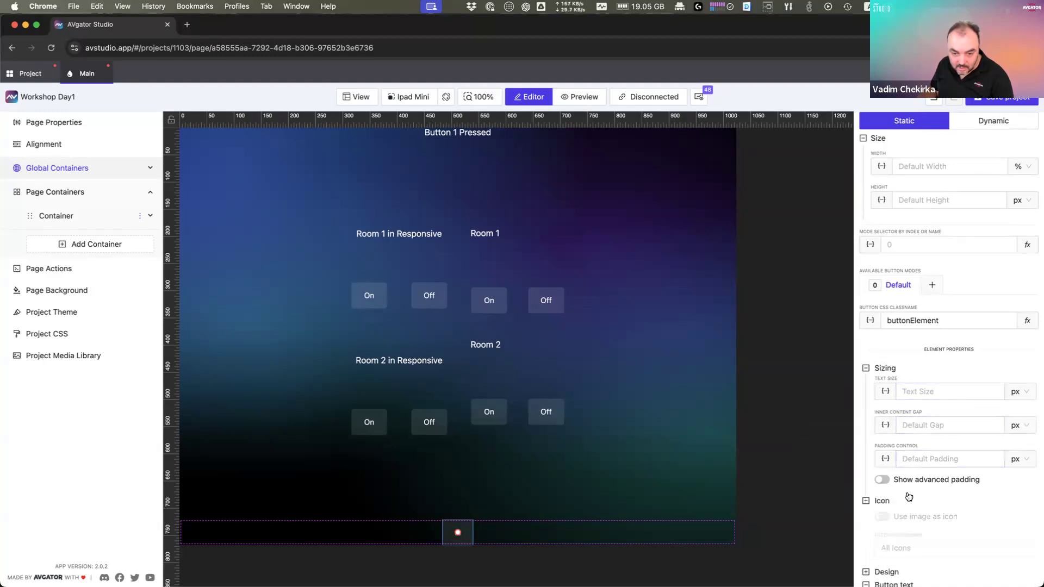
pyautogui.scroll(-4, 910, 493)
pyautogui.scroll(-2, 910, 493)
# Step: Enlarge the house icon by entering a bigger Icon Size value
pyautogui.click(918, 455)
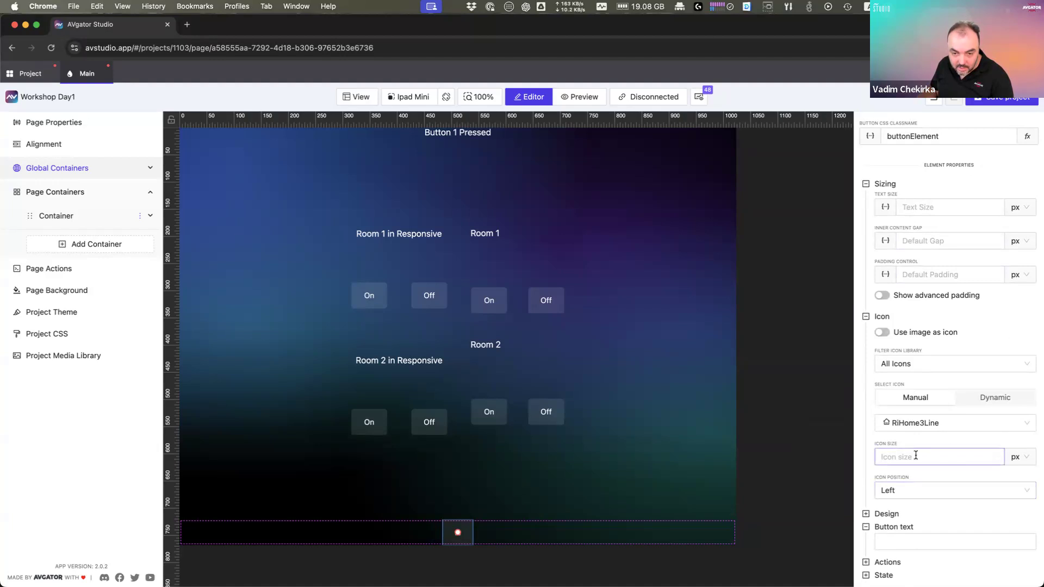
pyautogui.write('200')
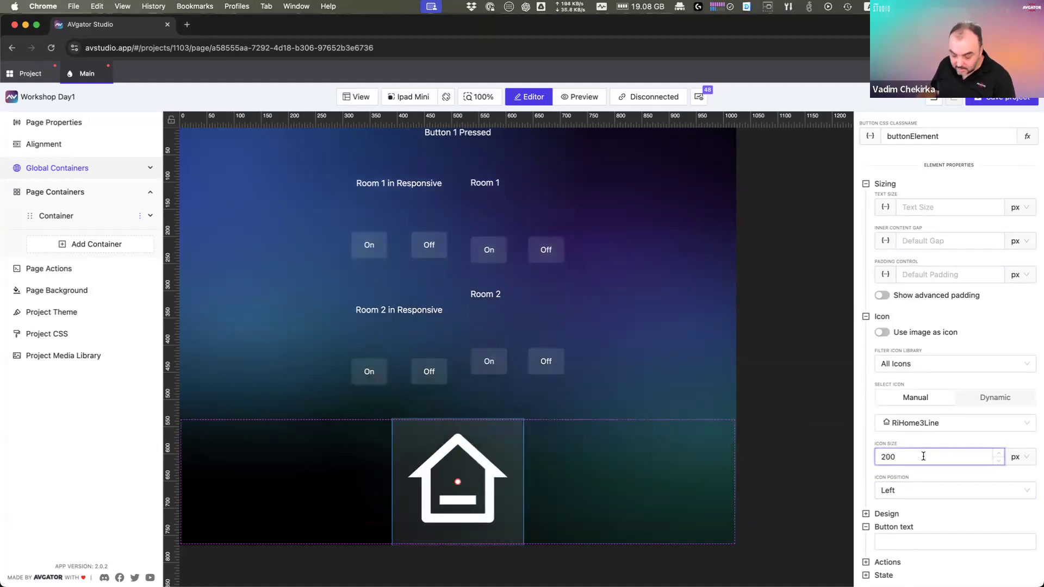
pyautogui.press('BackSpace')
pyautogui.press('BackSpace')
pyautogui.write('1050')
pyautogui.press('BackSpace')
pyautogui.press('BackSpace')
pyautogui.press('BackSpace')
pyautogui.press('BackSpace')
pyautogui.press('BackSpace')
pyautogui.write('60')
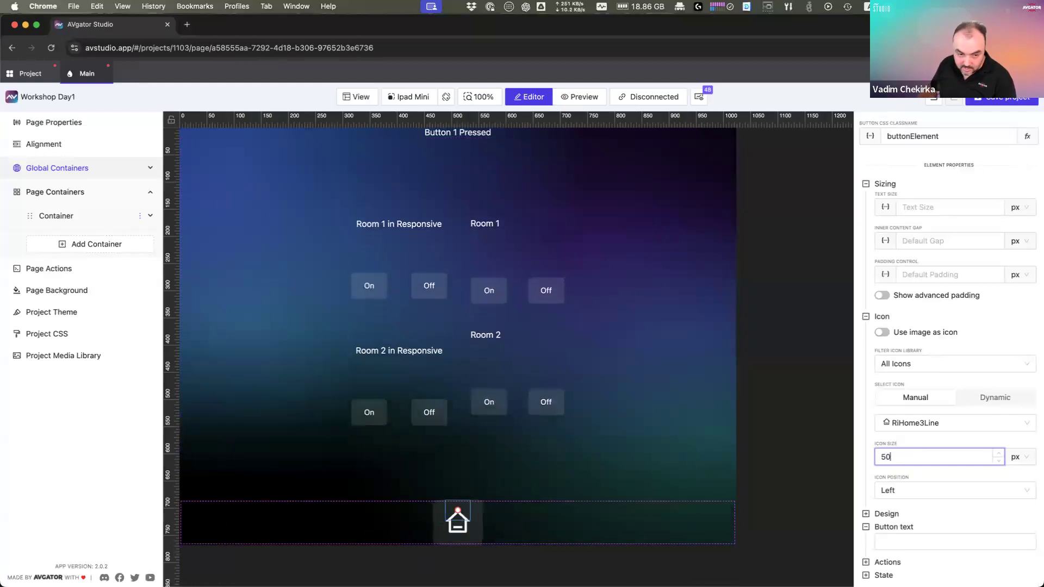
pyautogui.click(605, 463)
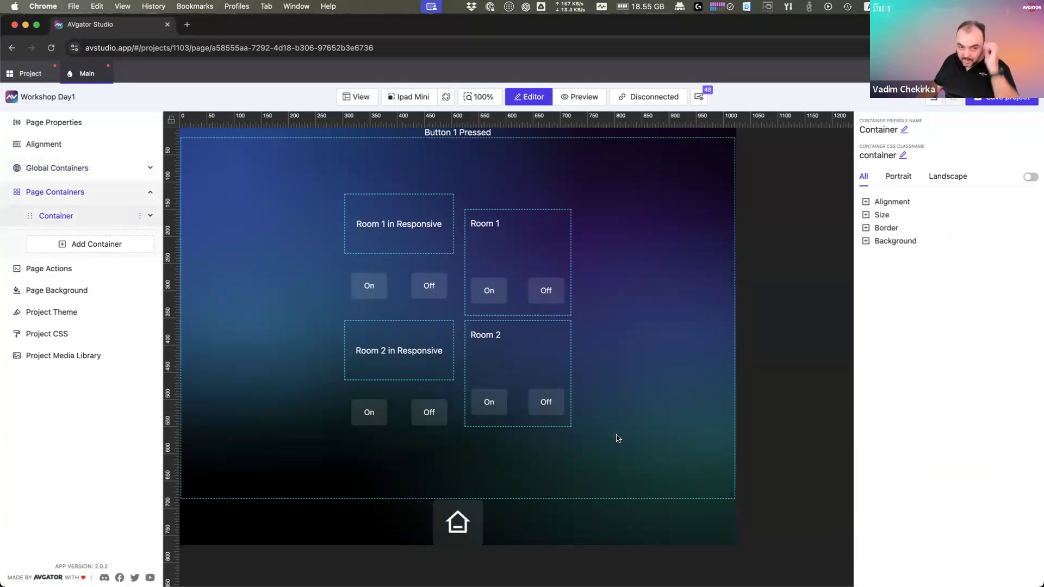
pyautogui.click(538, 257)
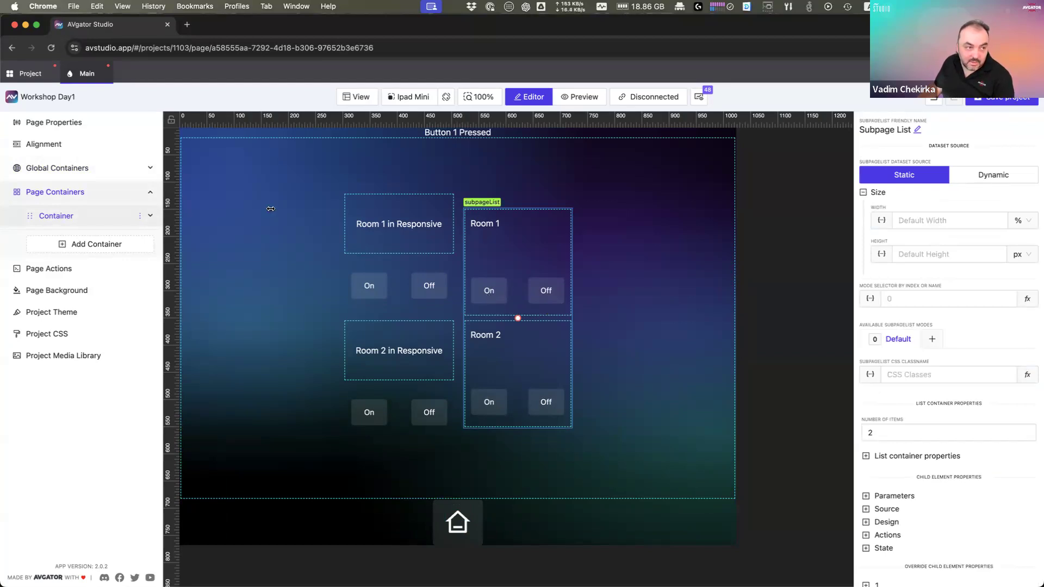
# Step: From the project overview, add a Responsive page called 'Second Page' and open it in the editor
pyautogui.click(30, 73)
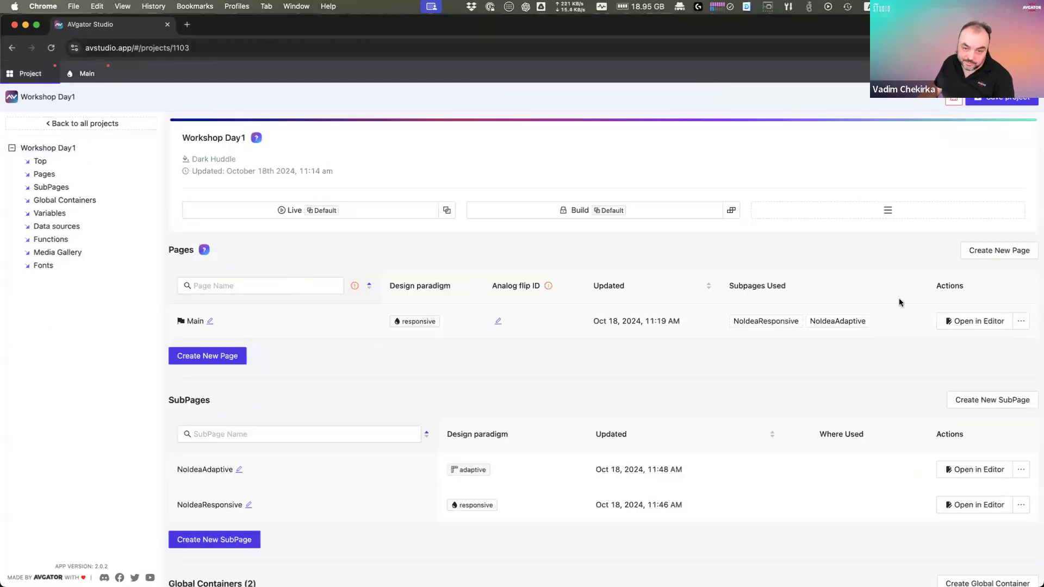
pyautogui.click(223, 360)
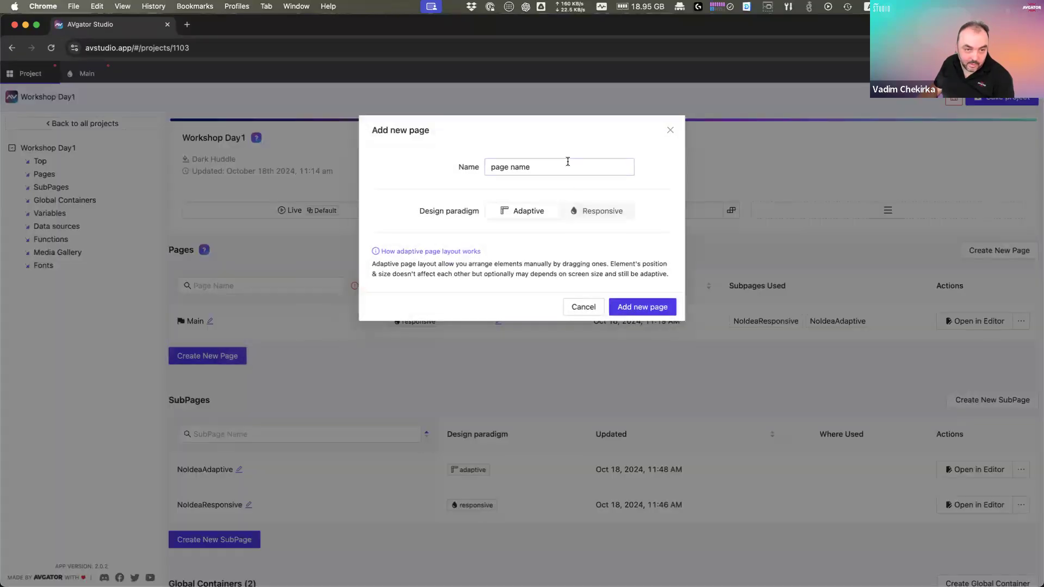
pyautogui.click(593, 212)
pyautogui.click(549, 166)
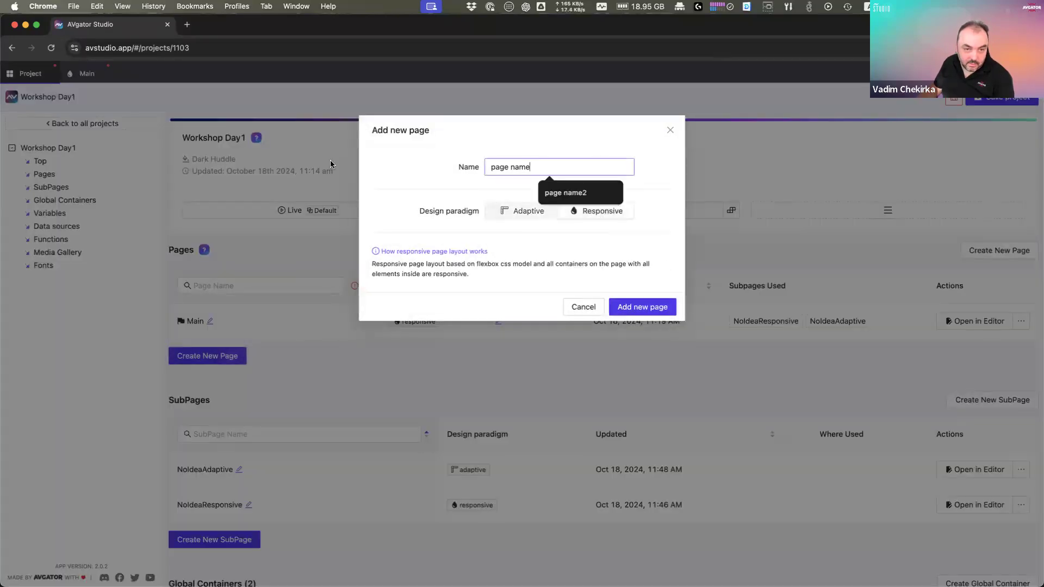
pyautogui.press('super+a')
pyautogui.write('Second')
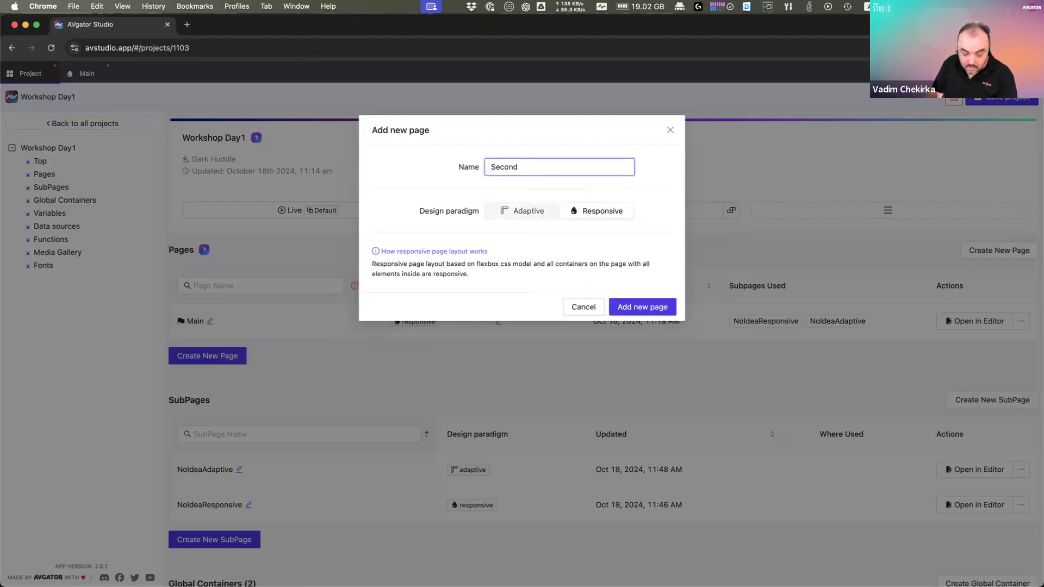
pyautogui.write(' Page')
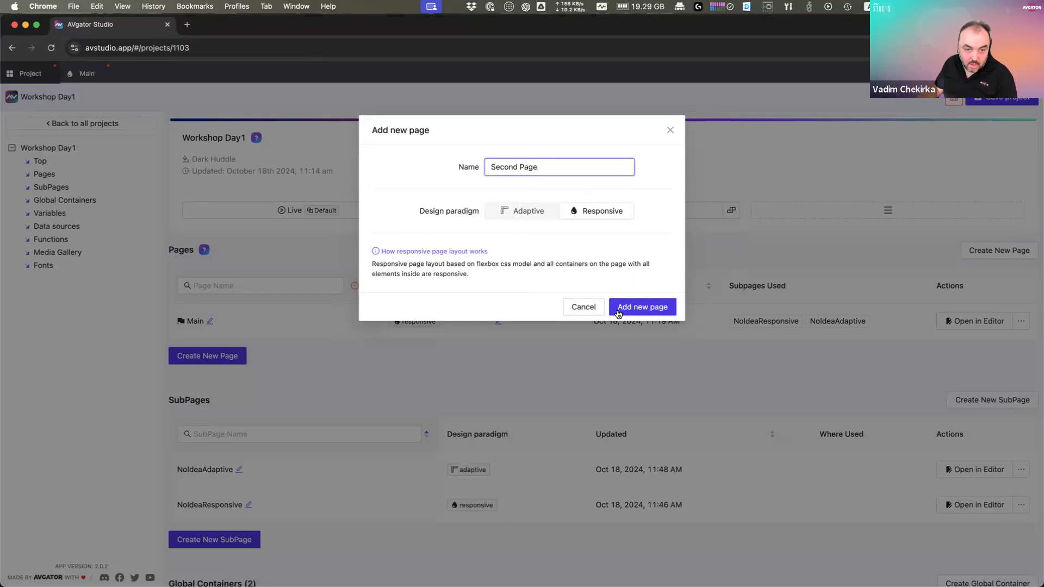
pyautogui.click(643, 308)
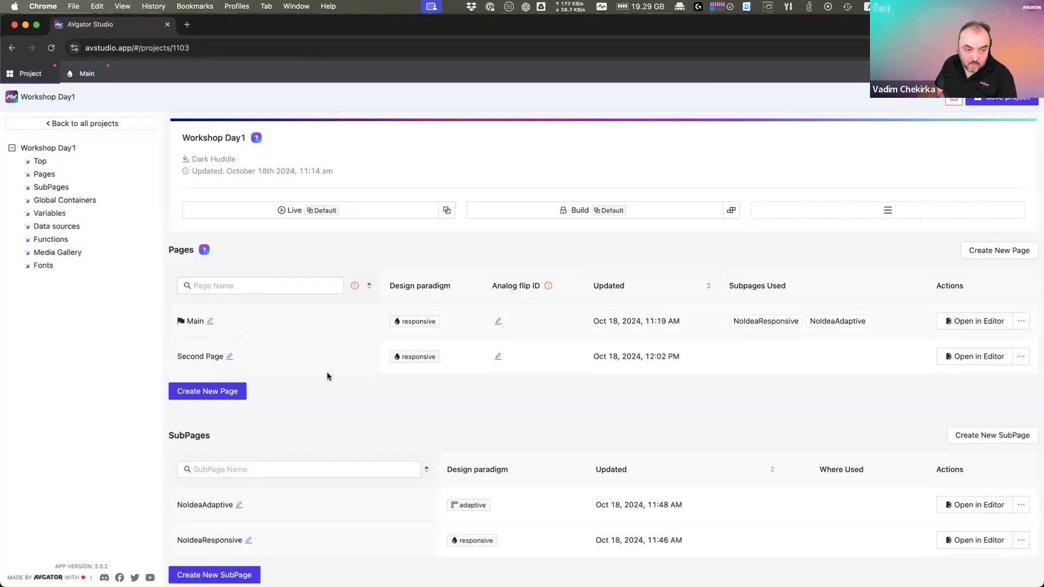
pyautogui.click(982, 356)
# Step: Add a Text element to the empty Second Page
pyautogui.rightClick(490, 313)
pyautogui.click(527, 328)
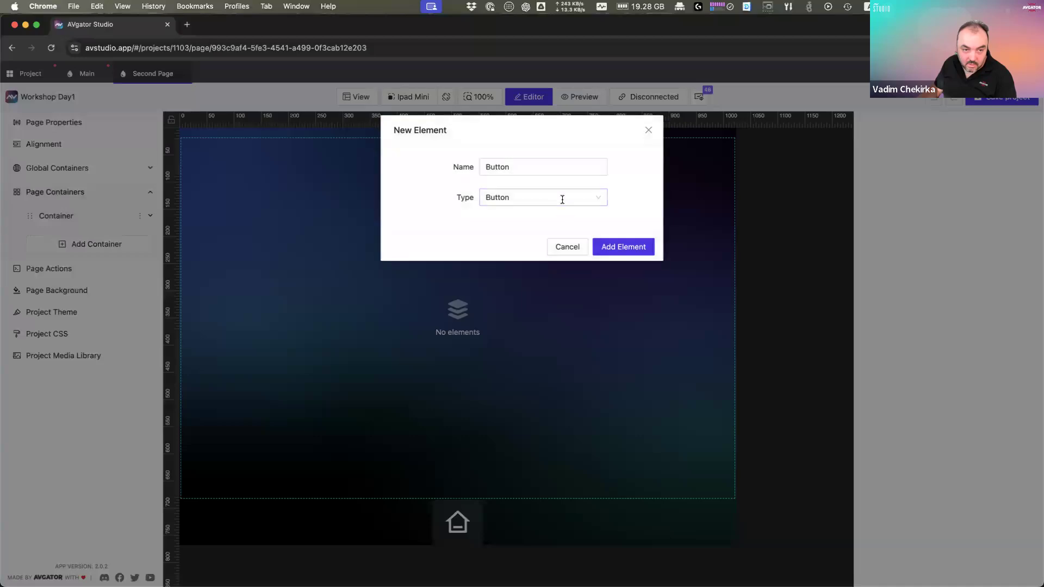
pyautogui.click(563, 199)
pyautogui.write('te')
pyautogui.click(521, 238)
pyautogui.click(621, 248)
# Step: Change the new text element's content to 'Second Page' and save it
pyautogui.click(466, 326)
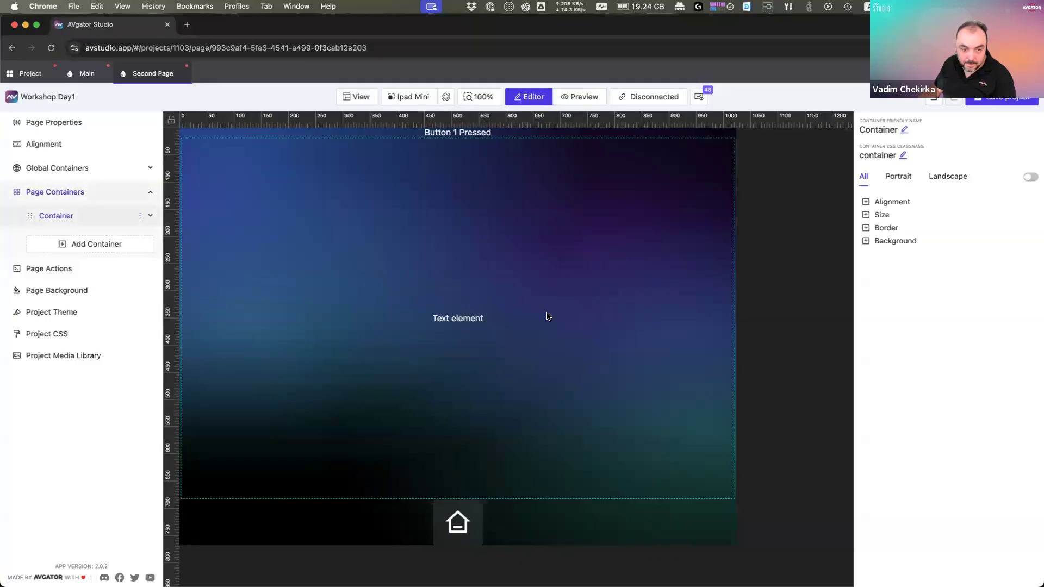
pyautogui.click(461, 319)
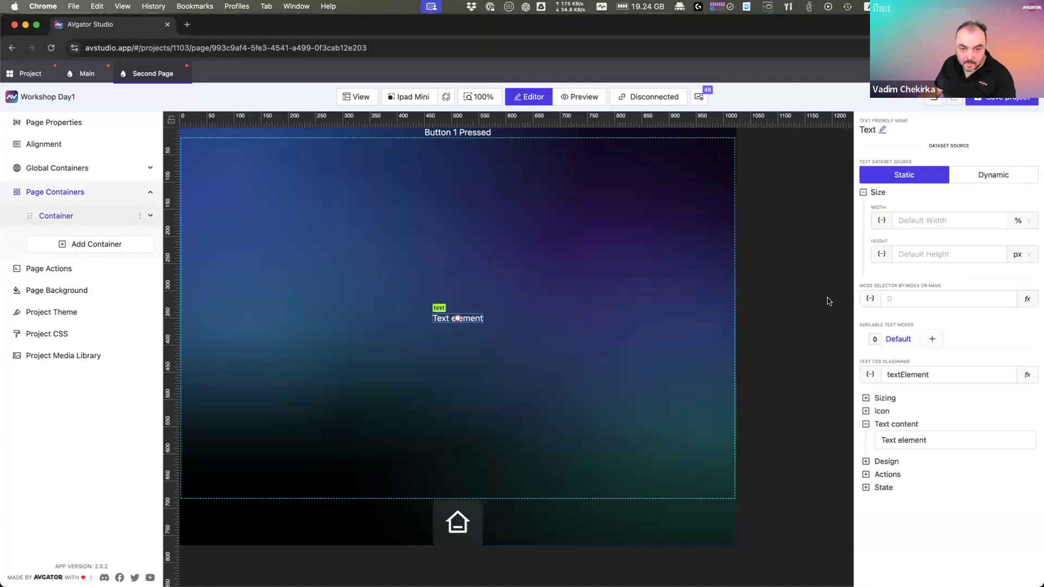
pyautogui.click(925, 443)
pyautogui.press('super+a')
pyautogui.write('Second Page')
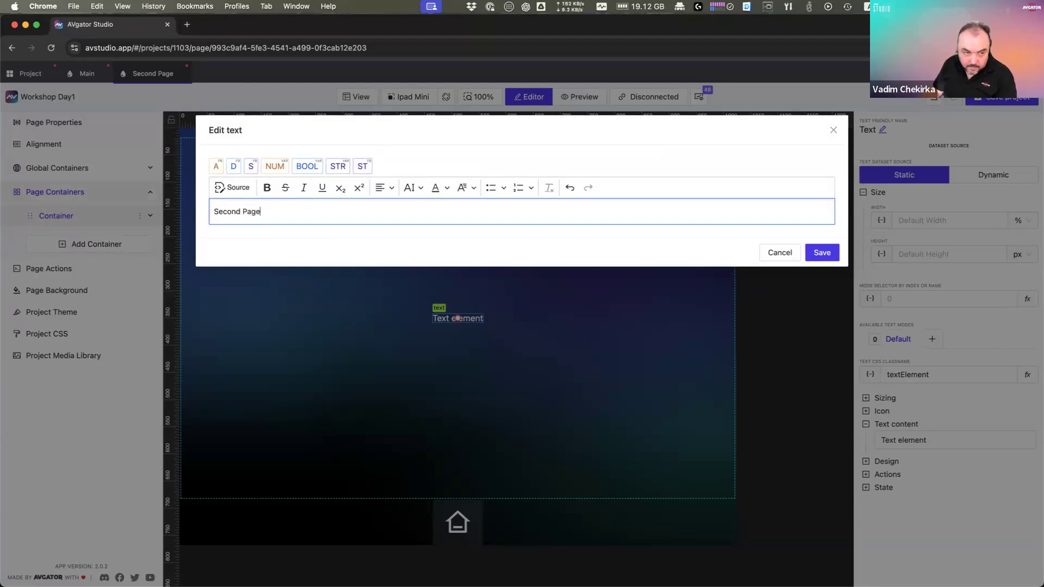
pyautogui.click(820, 252)
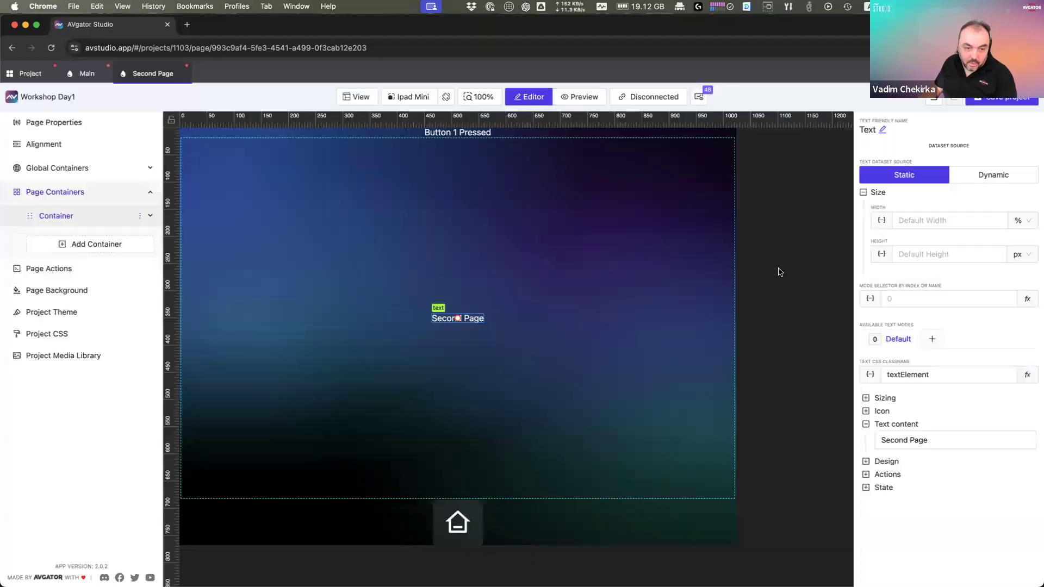
pyautogui.click(591, 322)
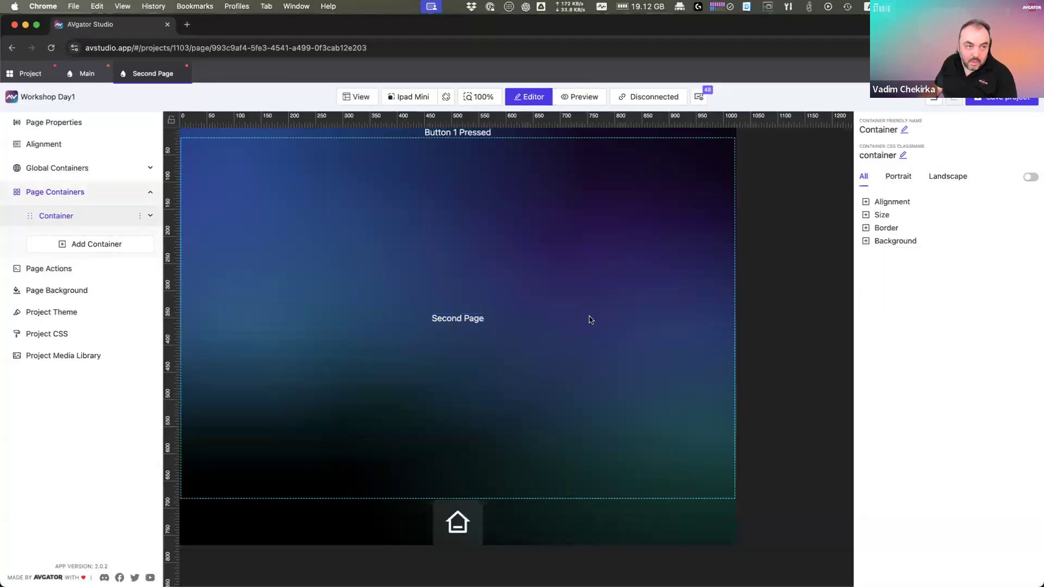
# Step: Go to the Main page, select the Room subpage list, and flip between the two pages
pyautogui.click(87, 73)
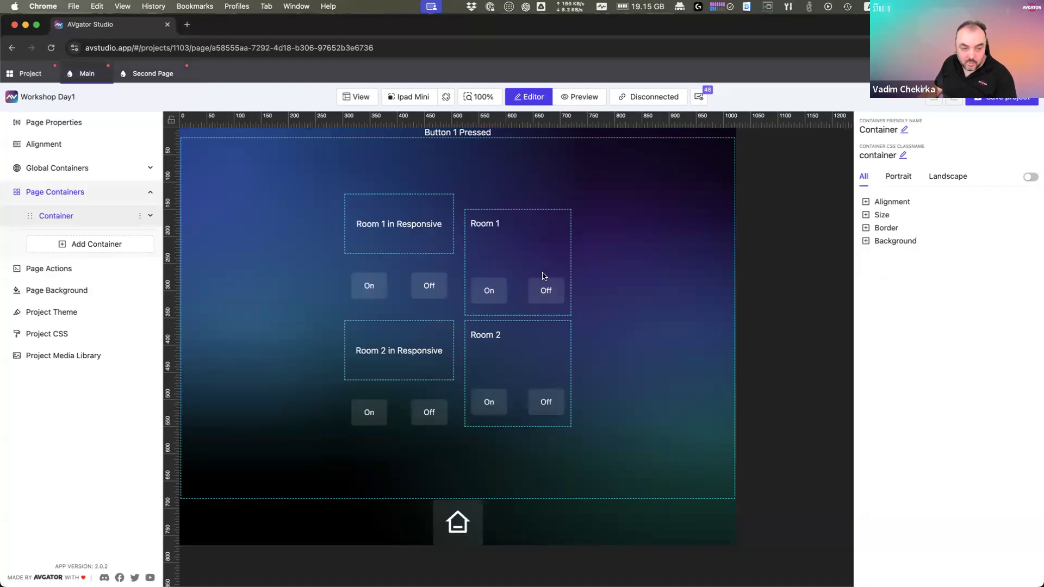
pyautogui.click(501, 292)
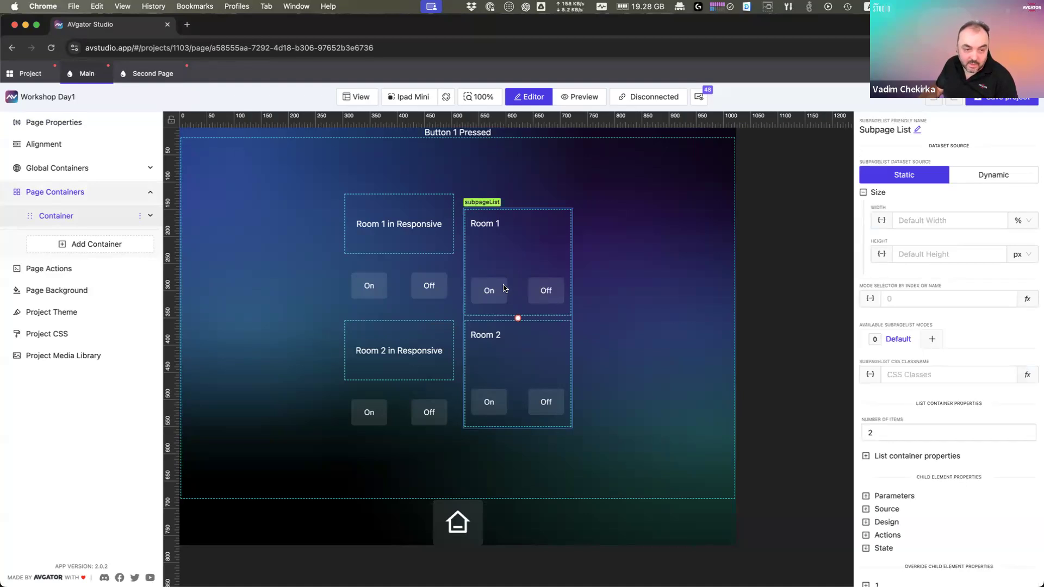
pyautogui.click(502, 288)
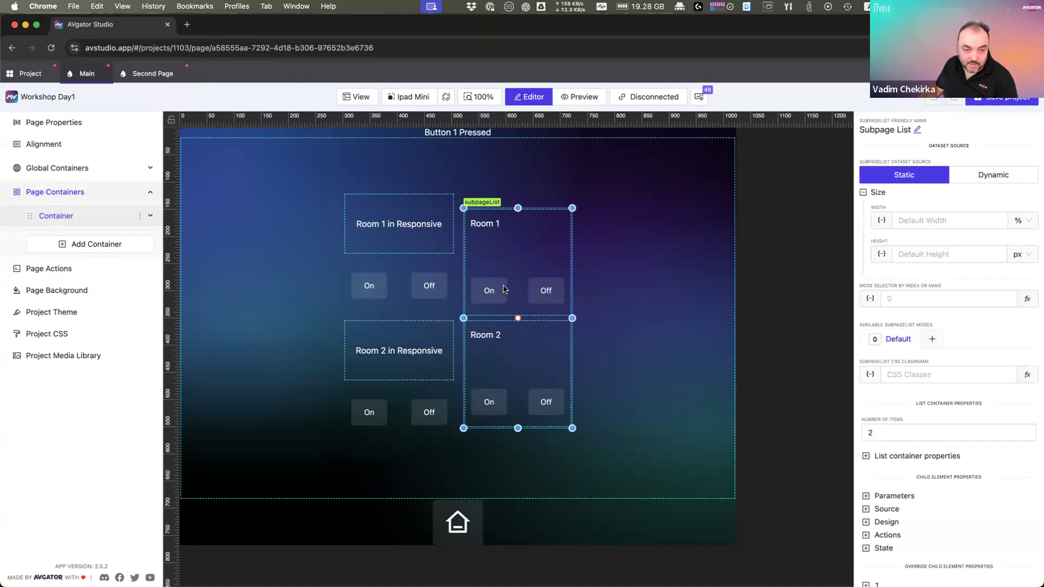
pyautogui.click(141, 74)
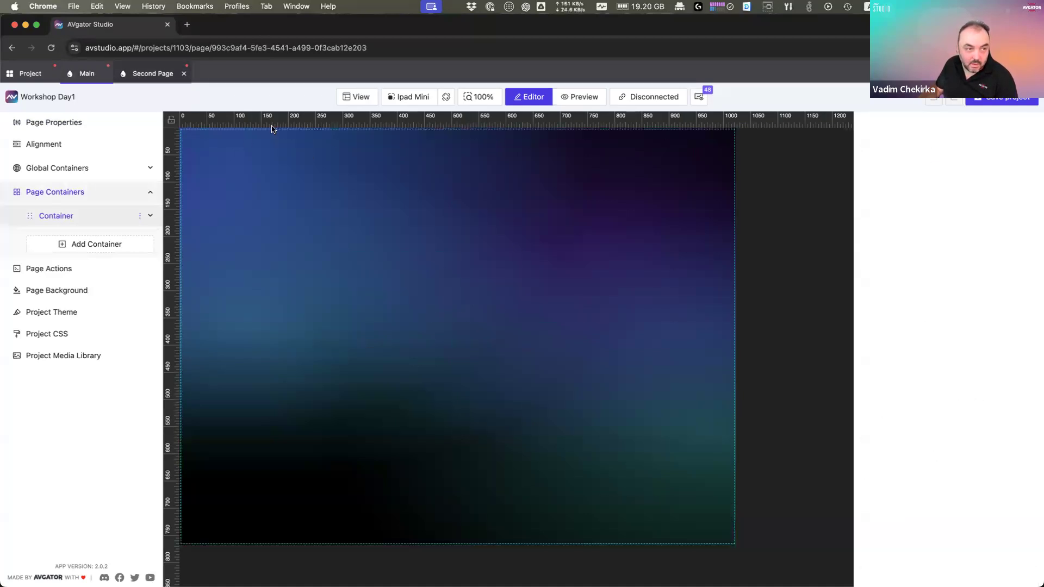
pyautogui.click(86, 74)
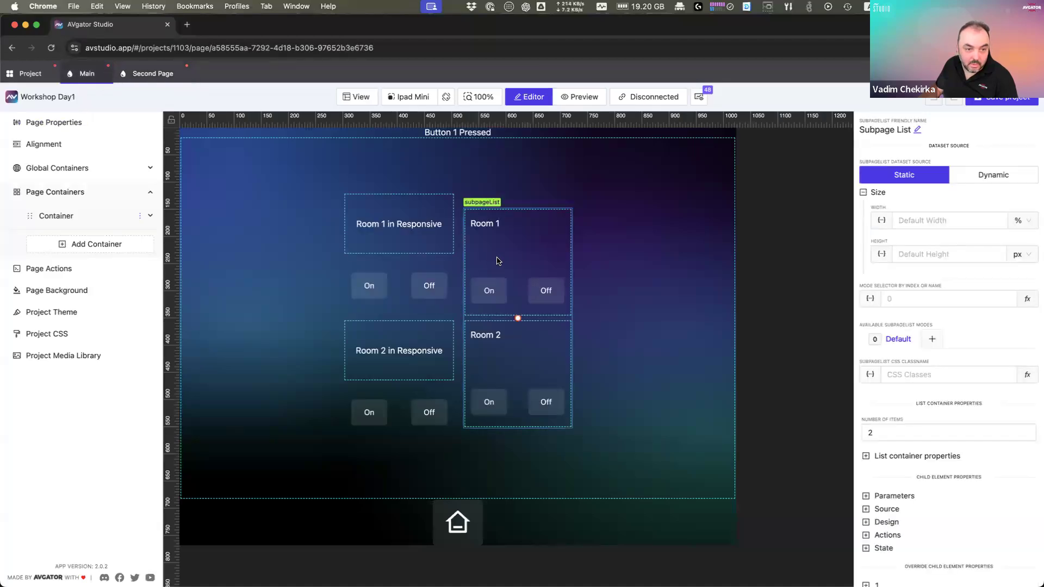
# Step: Give the NoIdeaAdaptive subpage's On button a Routing (Page flip) action targeting Second Page
pyautogui.rightClick(498, 260)
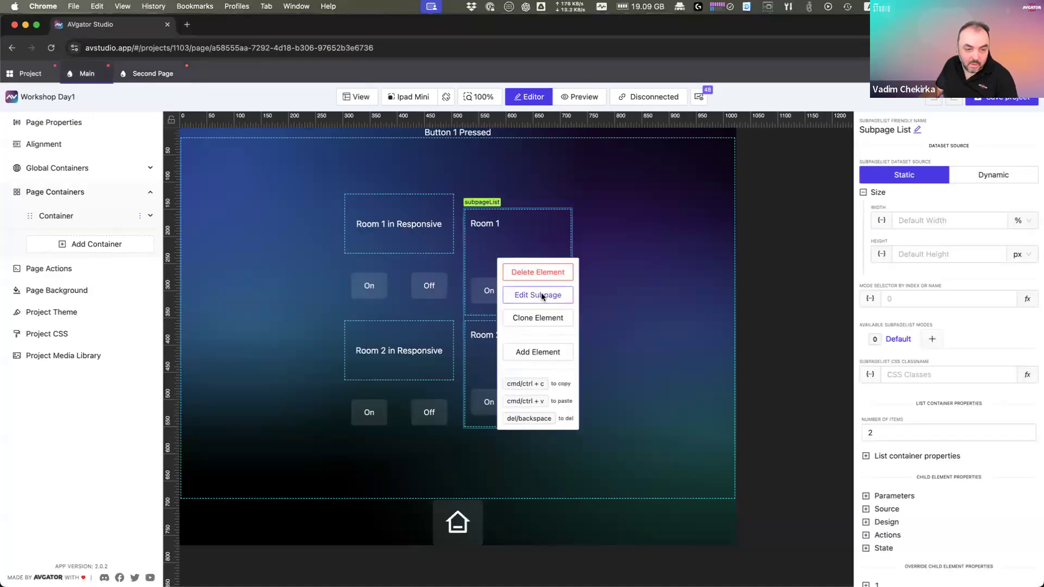
pyautogui.click(541, 295)
pyautogui.click(204, 210)
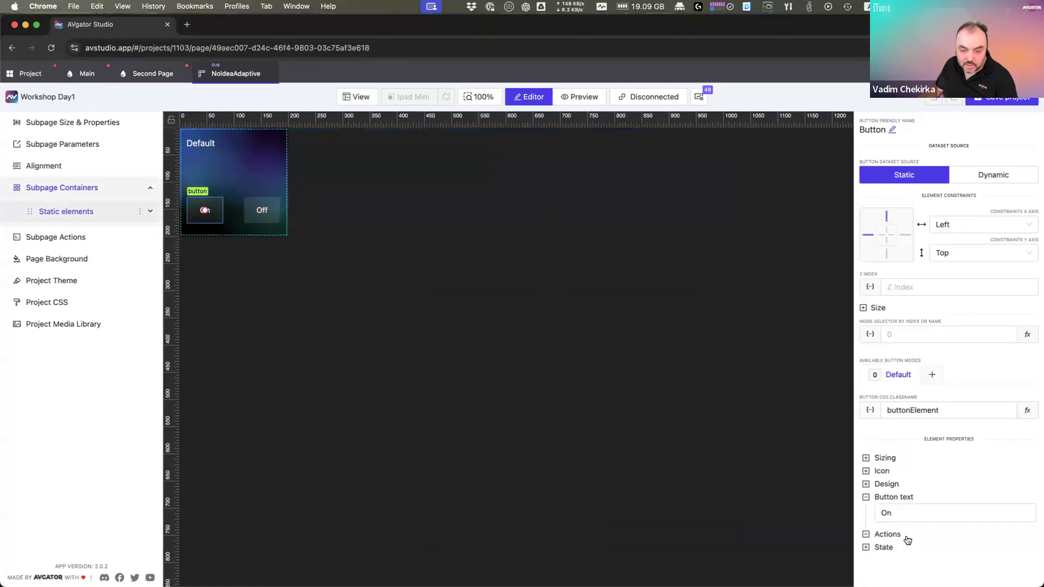
pyautogui.click(887, 534)
pyautogui.scroll(-2, 907, 540)
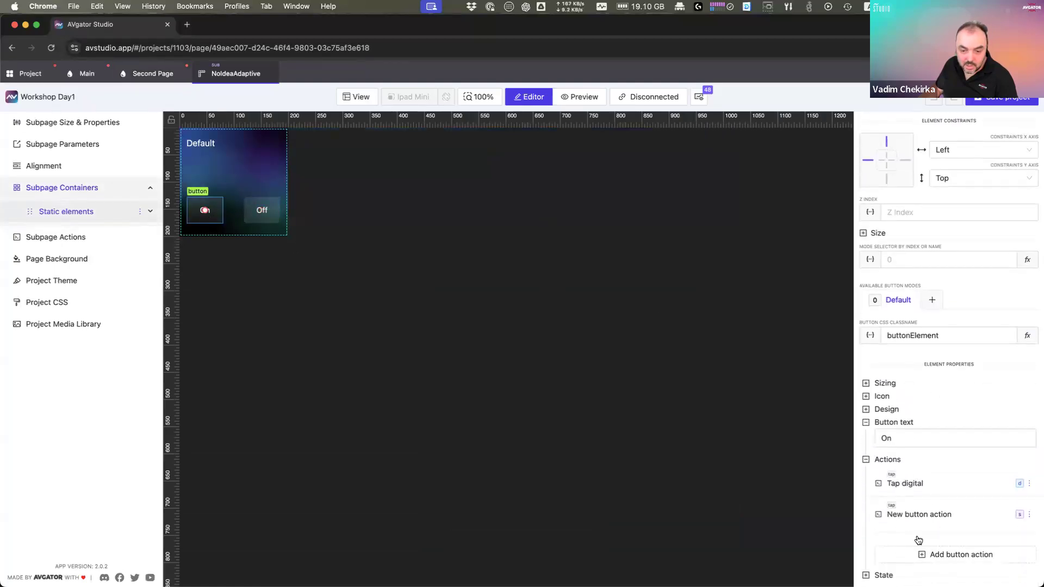
pyautogui.click(946, 555)
pyautogui.click(484, 279)
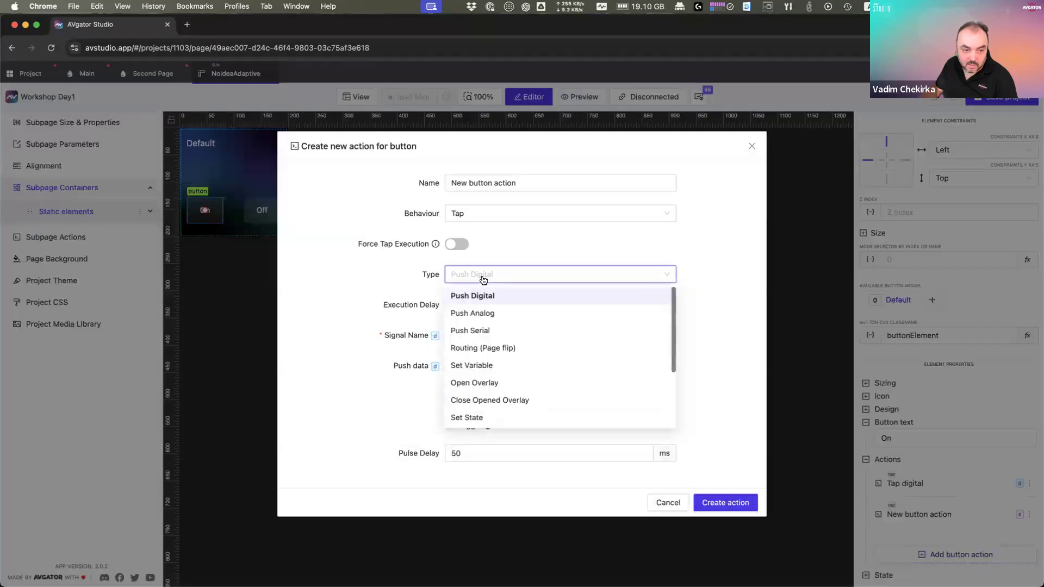
pyautogui.click(497, 348)
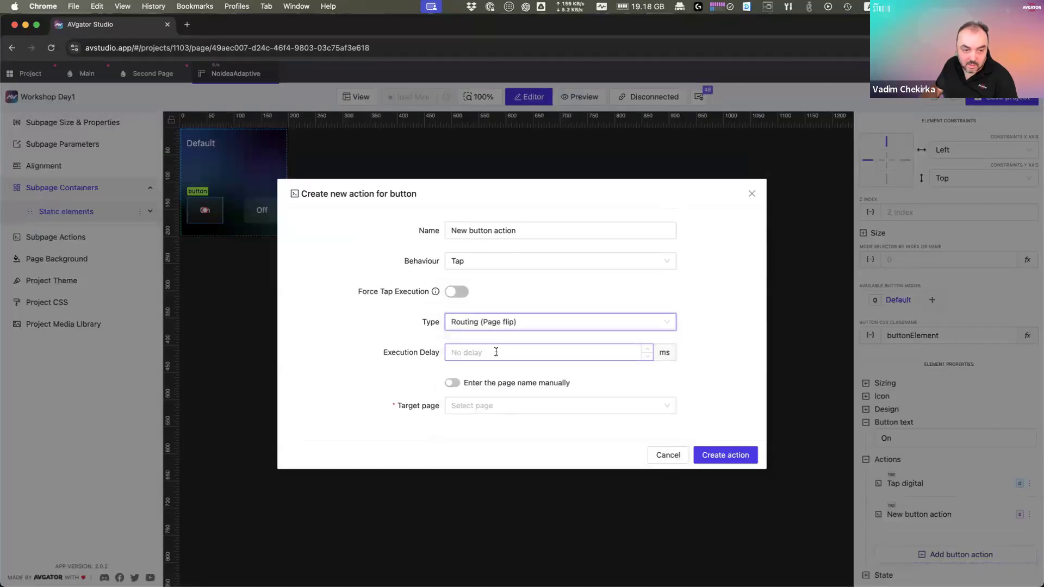
pyautogui.click(476, 405)
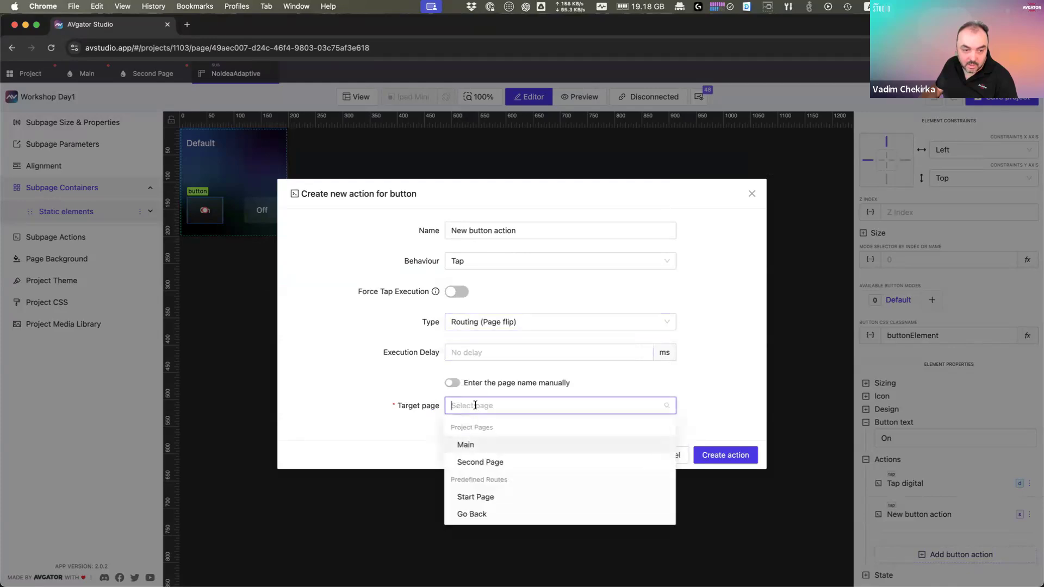
pyautogui.click(504, 462)
pyautogui.click(734, 455)
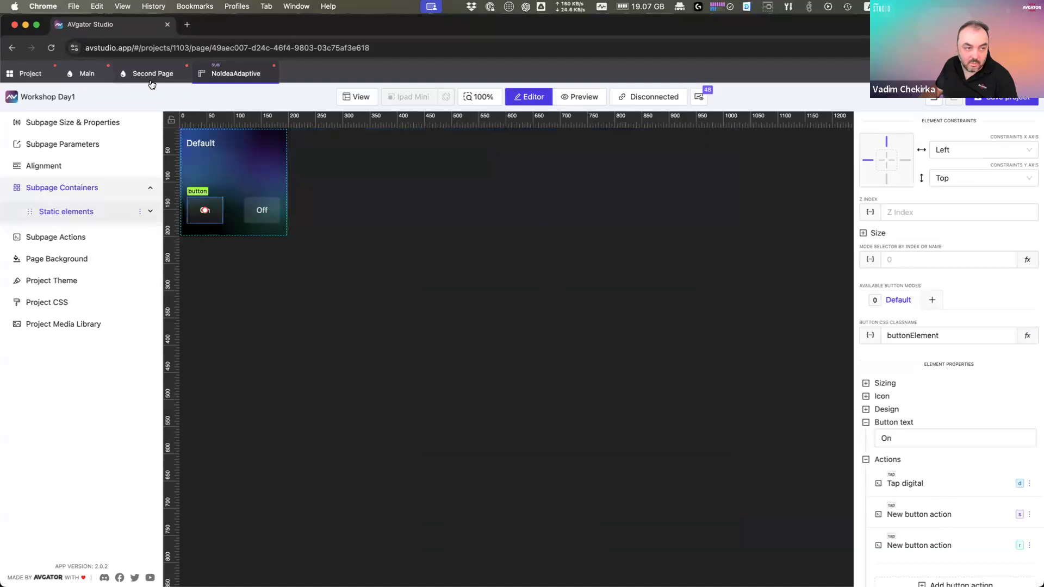
pyautogui.click(86, 73)
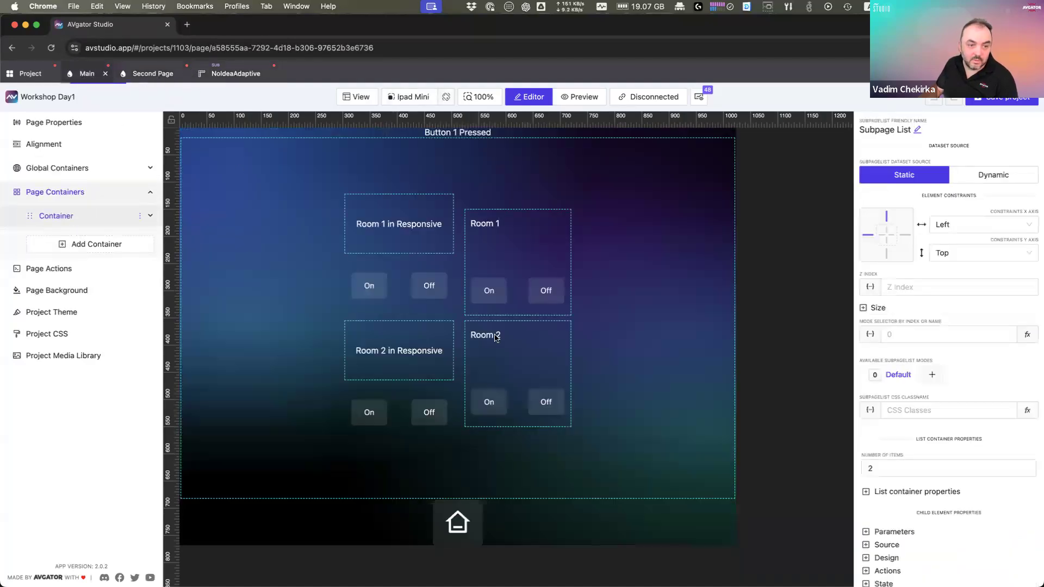
pyautogui.click(544, 271)
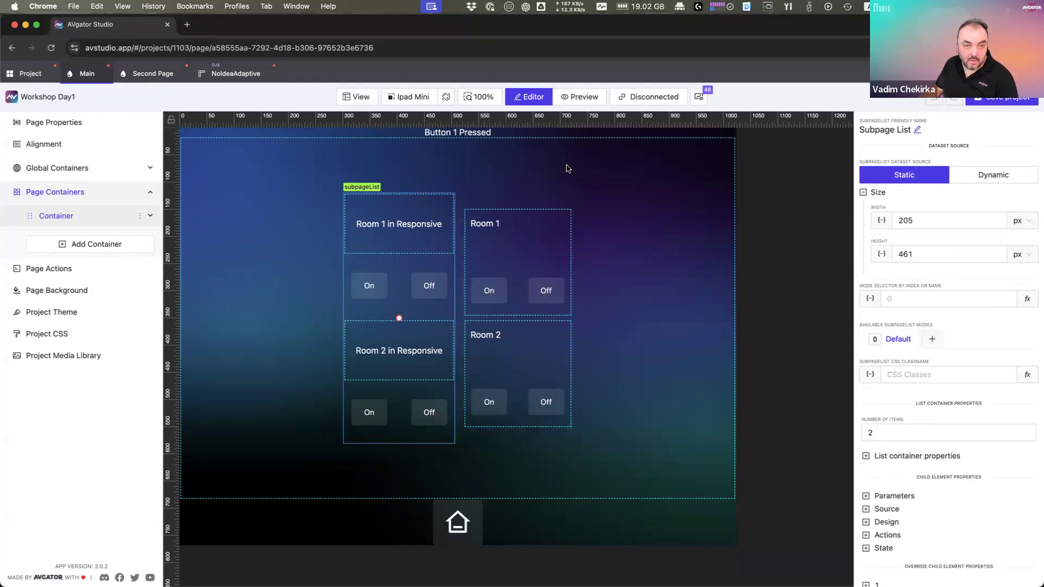
pyautogui.doubleClick(574, 27)
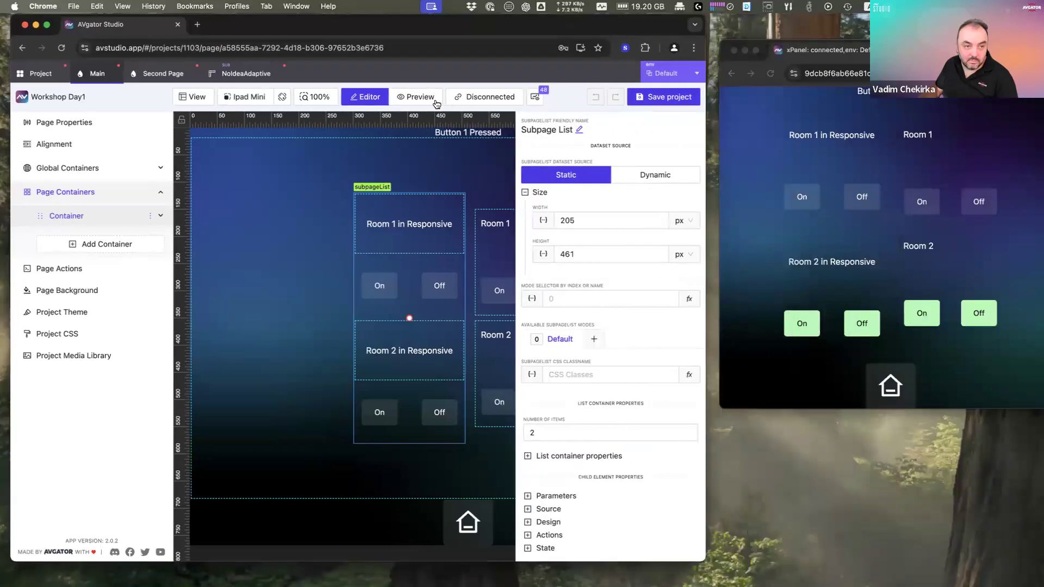
pyautogui.doubleClick(510, 27)
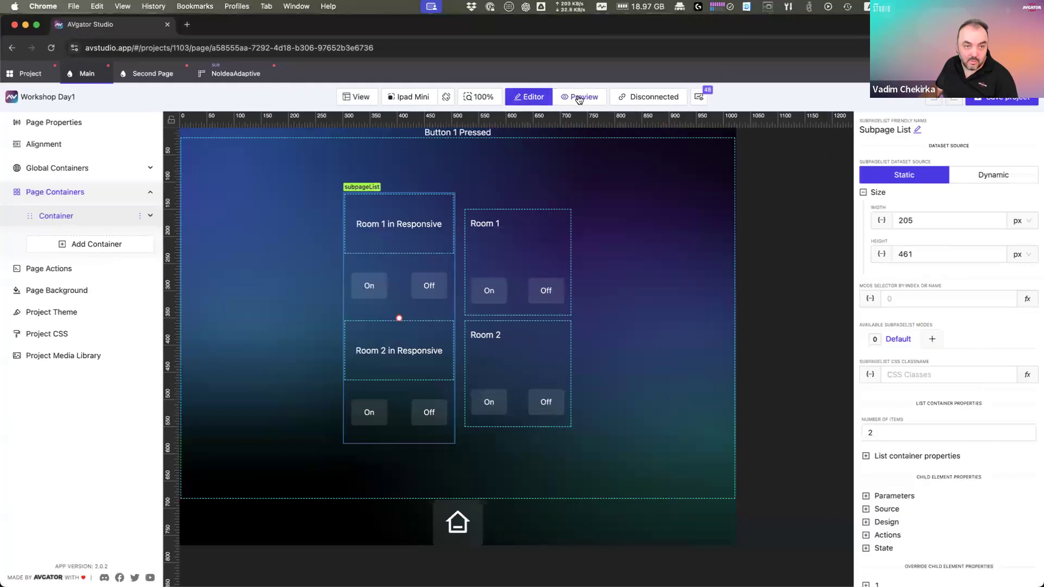
pyautogui.click(579, 97)
pyautogui.click(492, 293)
pyautogui.click(494, 295)
pyautogui.click(494, 296)
pyautogui.click(494, 295)
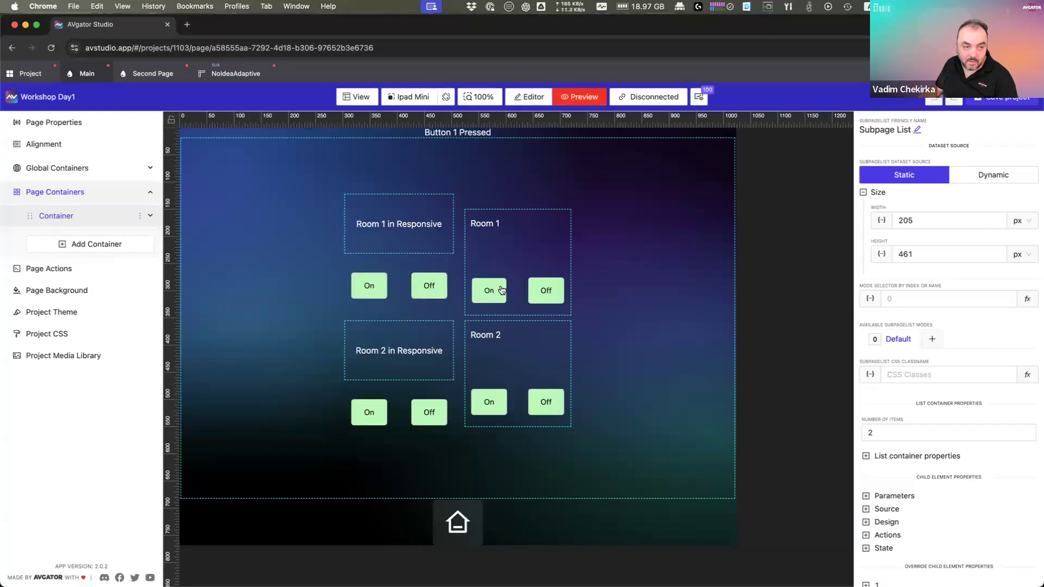
pyautogui.doubleClick(357, 30)
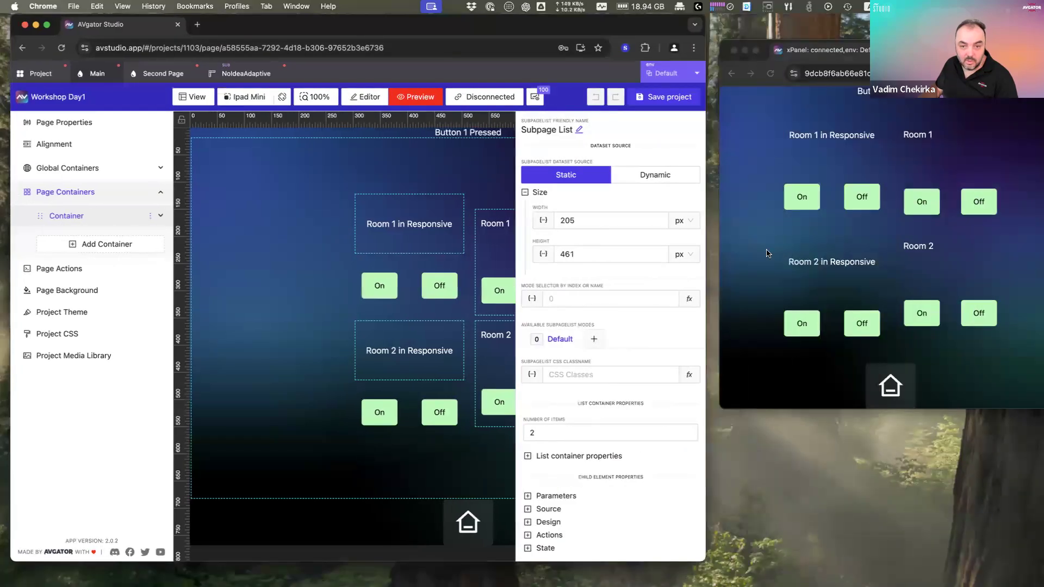
pyautogui.click(779, 242)
pyautogui.click(927, 207)
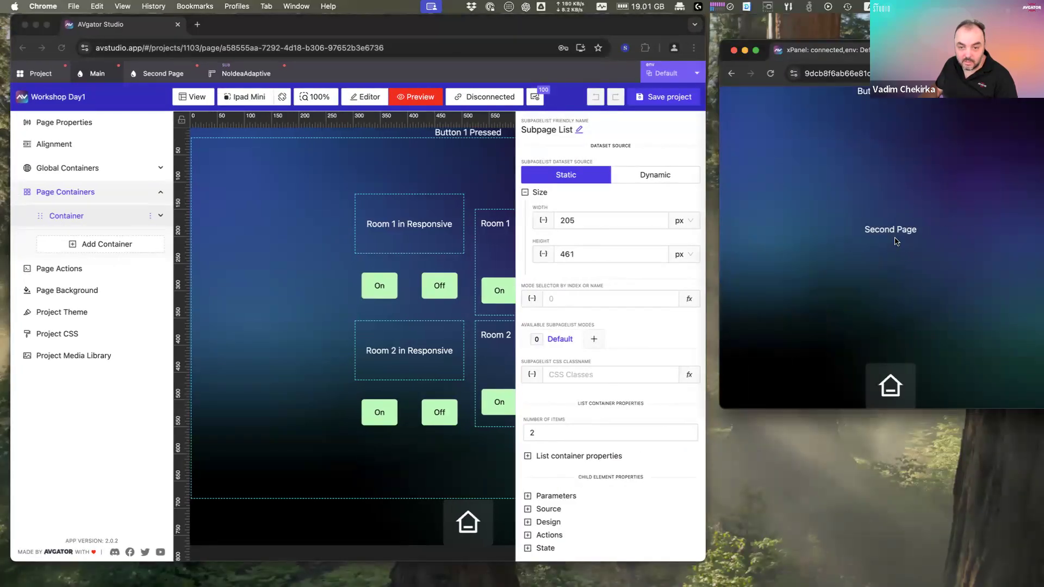
pyautogui.click(896, 390)
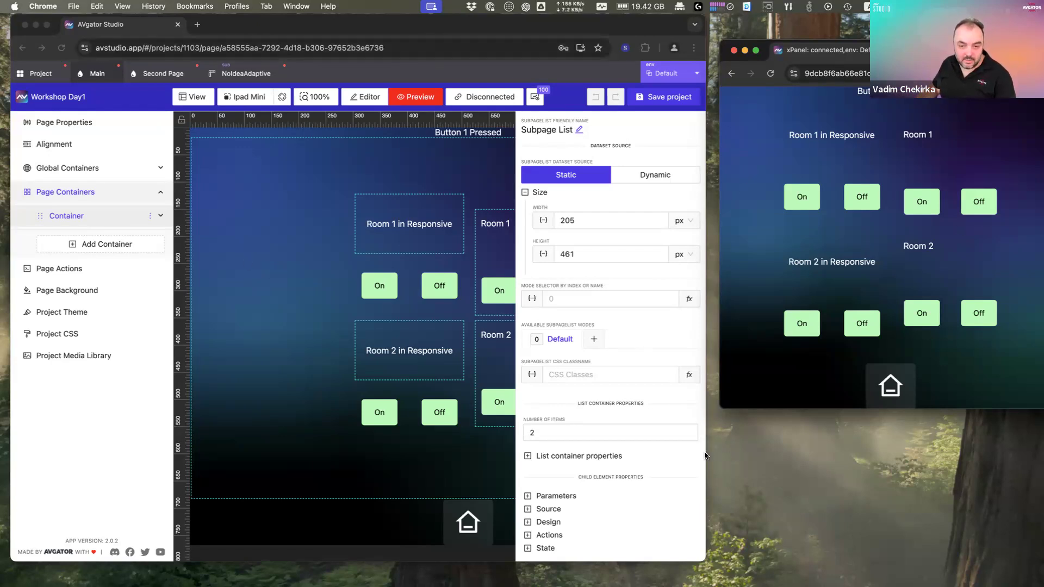
pyautogui.click(305, 314)
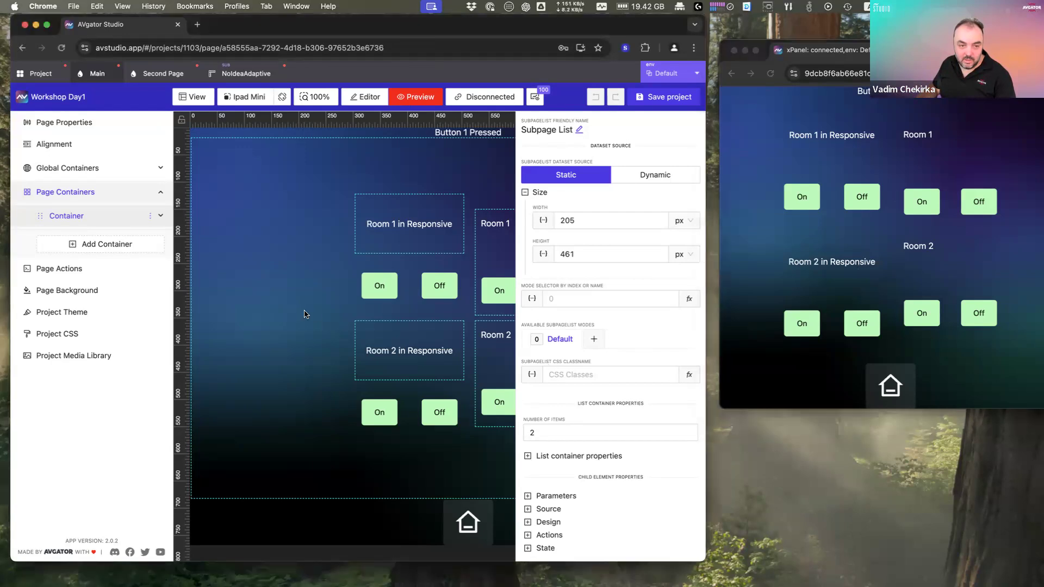
pyautogui.doubleClick(506, 26)
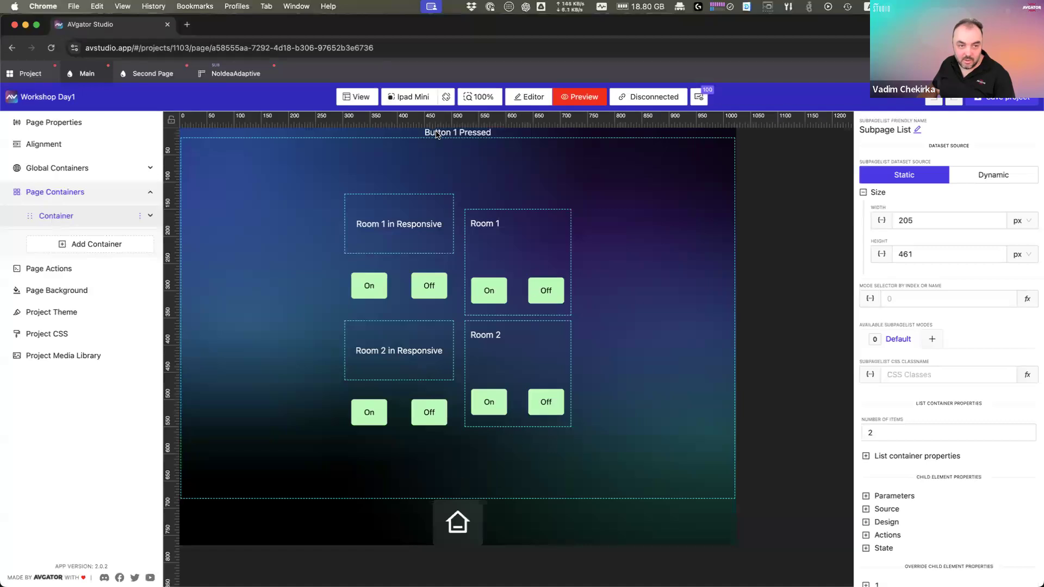
pyautogui.click(527, 100)
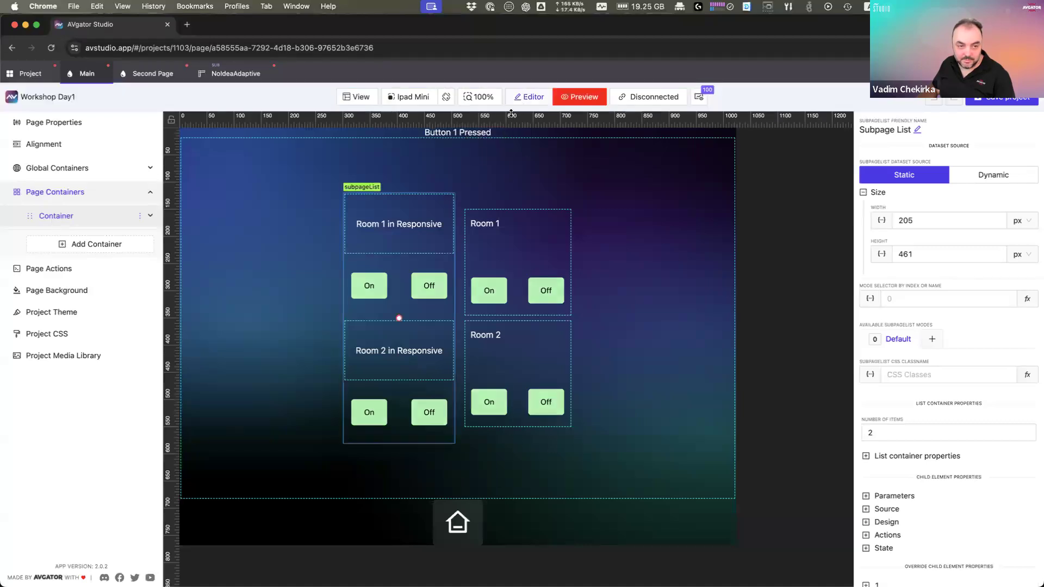
pyautogui.click(455, 134)
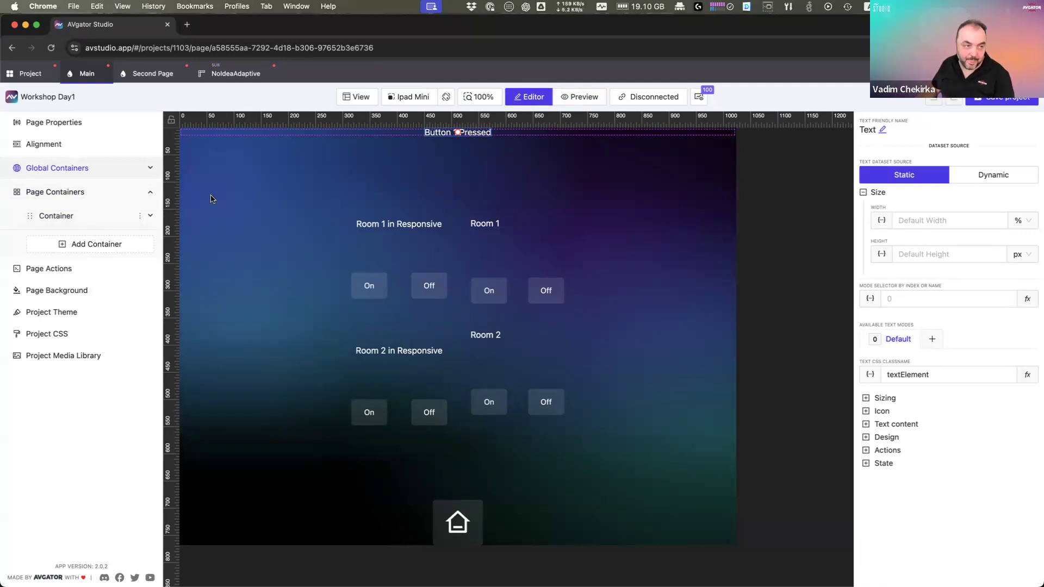
# Step: Switch to the Project overview and jump to its Variables section
pyautogui.click(34, 77)
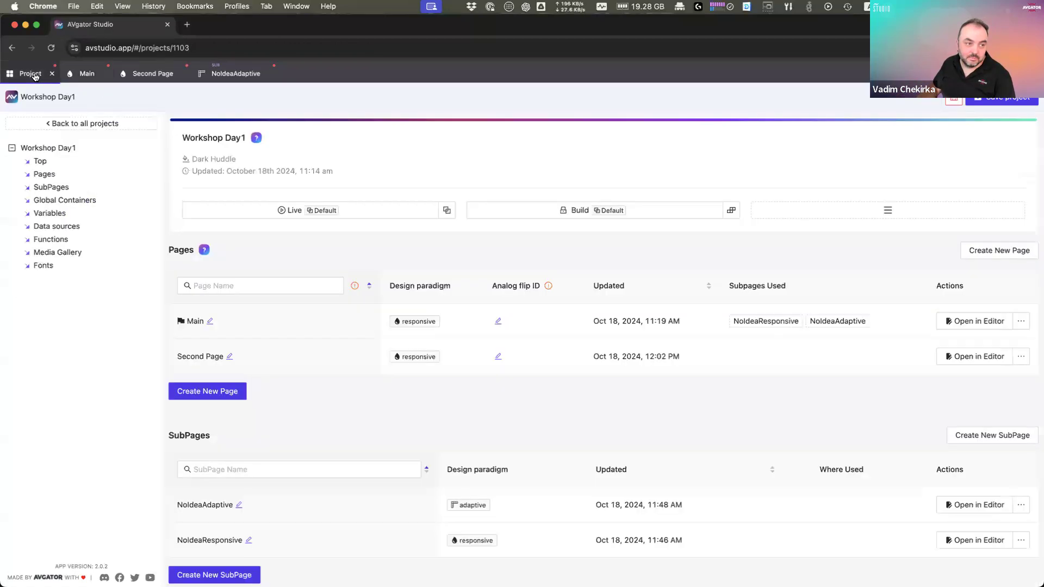
pyautogui.click(64, 216)
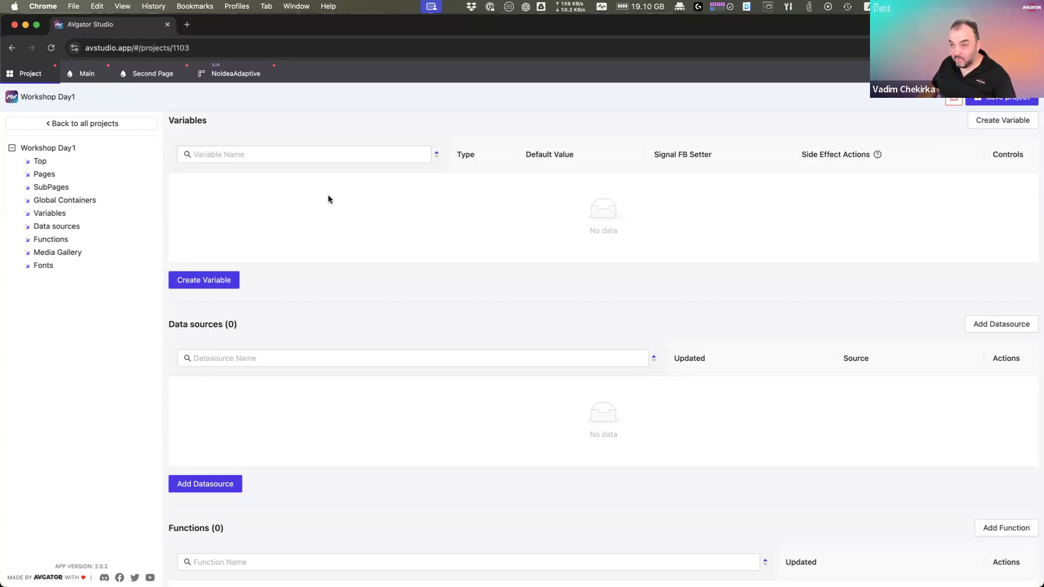
# Step: Start a new String variable named currentPage
pyautogui.click(215, 285)
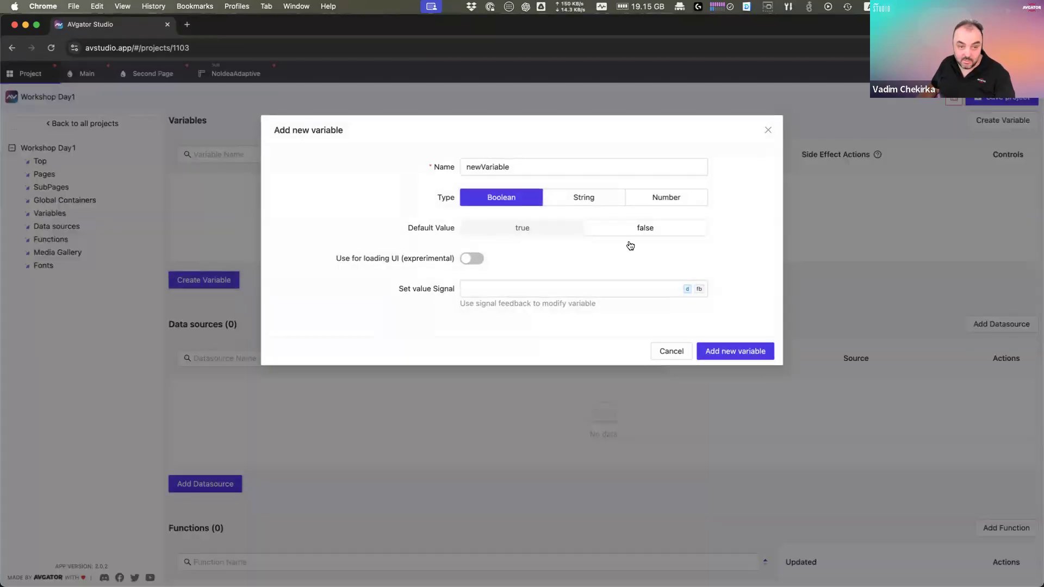
pyautogui.click(599, 194)
pyautogui.click(545, 164)
pyautogui.doubleClick(486, 160)
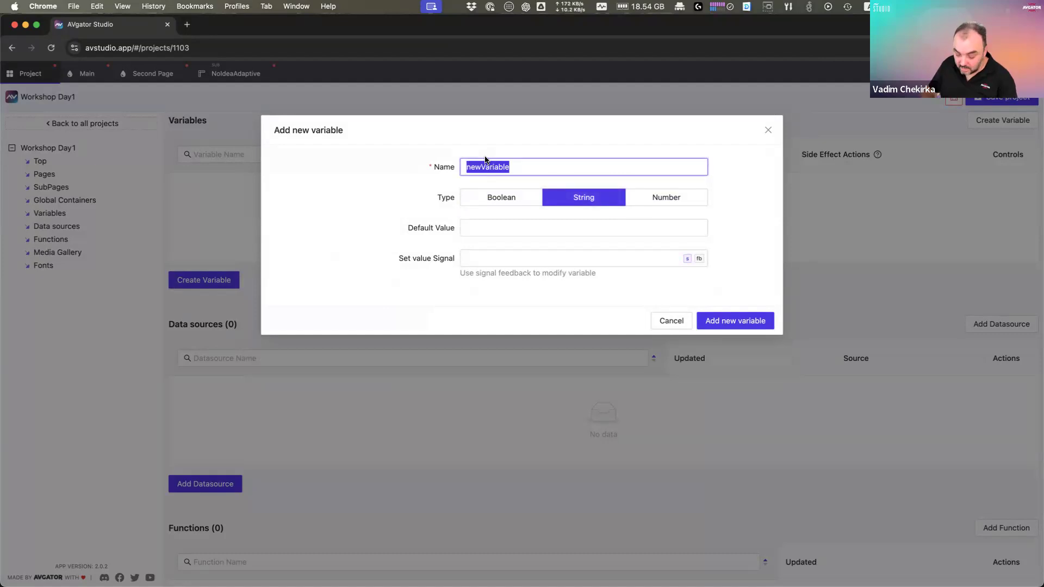
pyautogui.write('curre')
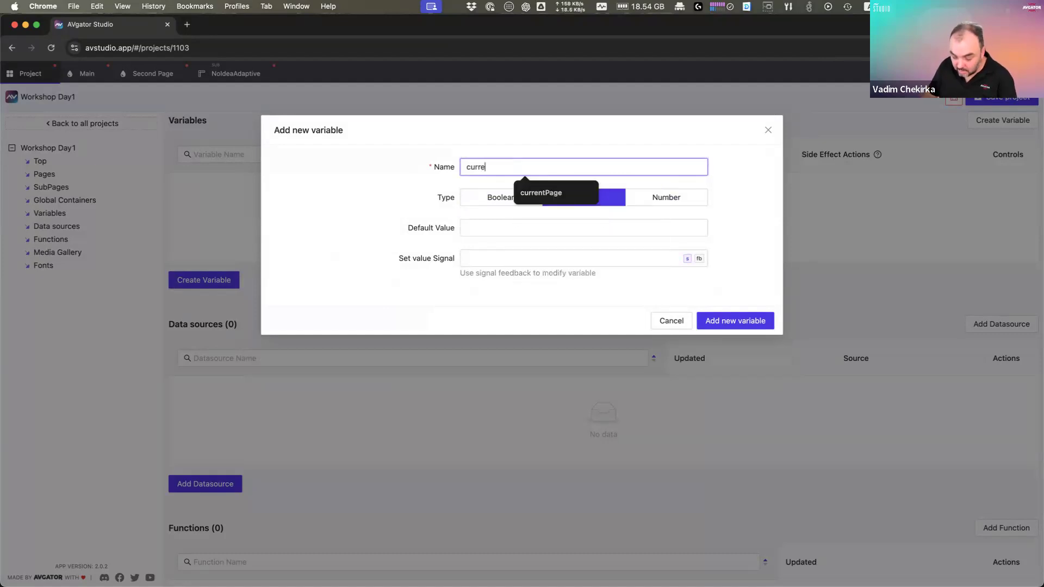
pyautogui.write('nt')
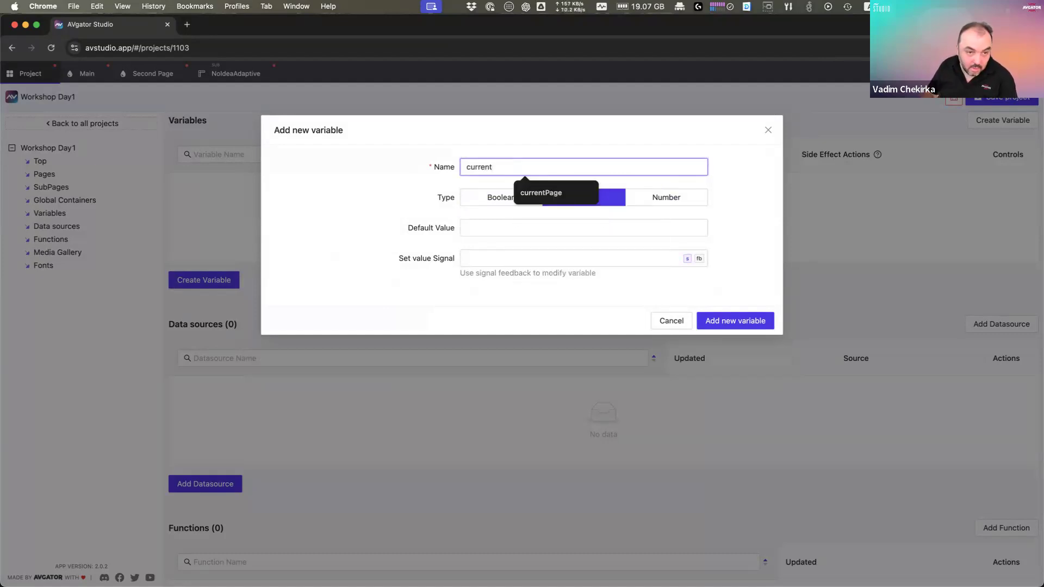
pyautogui.write('Page')
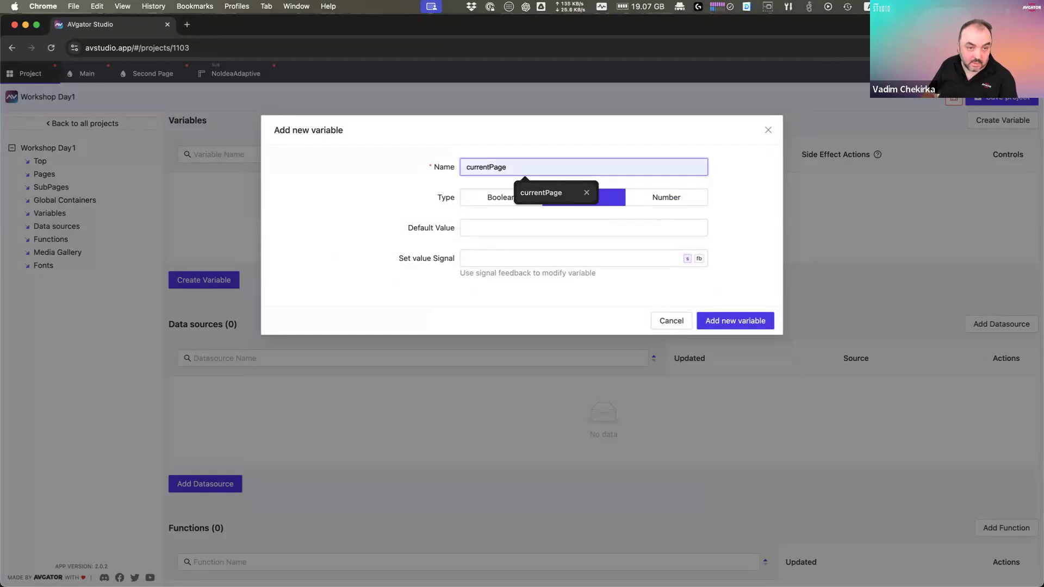
# Step: Keep default value Default, leave the set-value signal empty, and create the variable
pyautogui.click(491, 228)
pyautogui.click(529, 252)
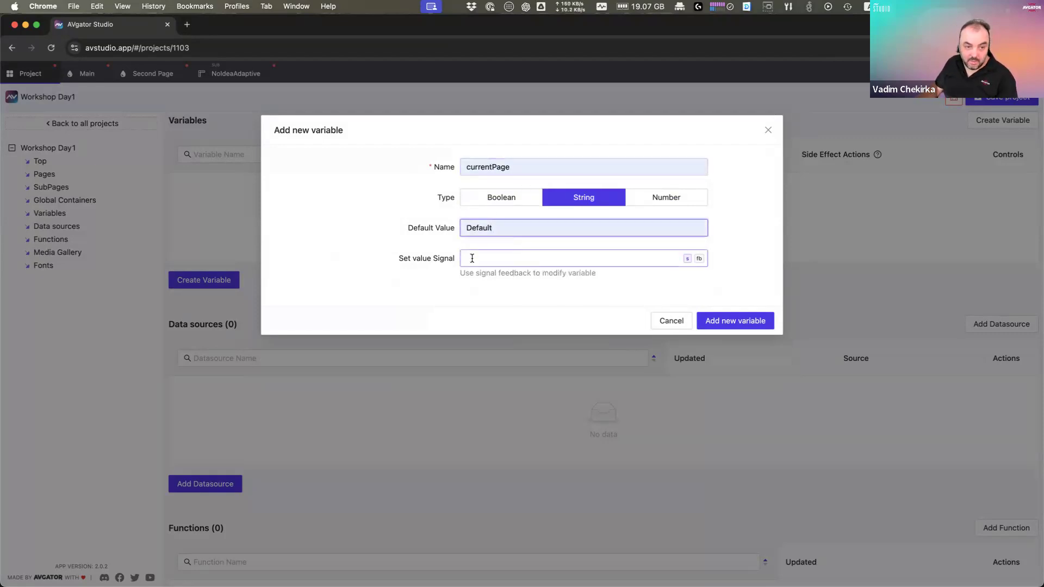
pyautogui.moveTo(399, 258); pyautogui.dragTo(454, 261)
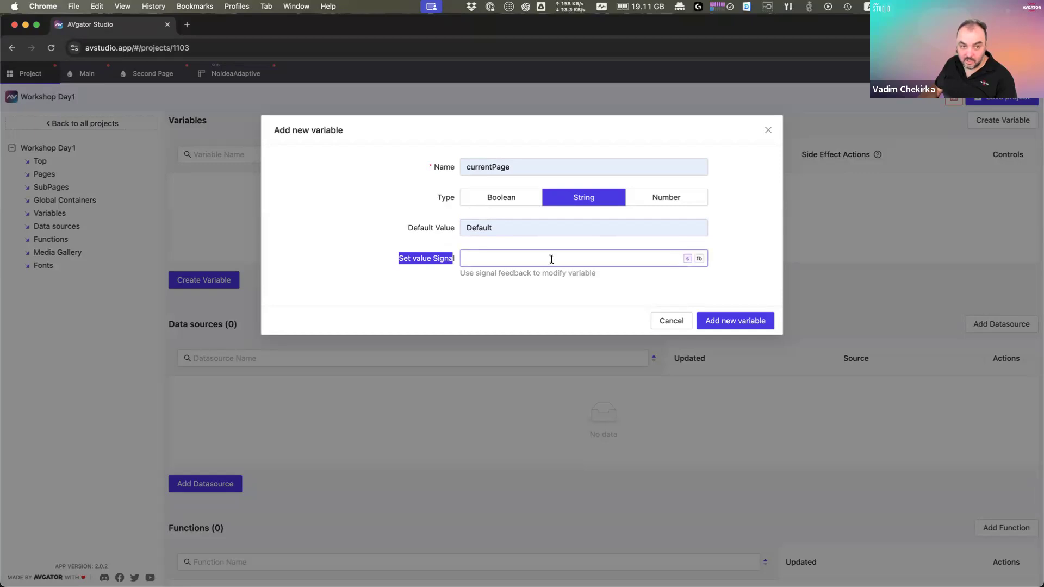
pyautogui.click(533, 259)
pyautogui.write('1')
pyautogui.click(542, 289)
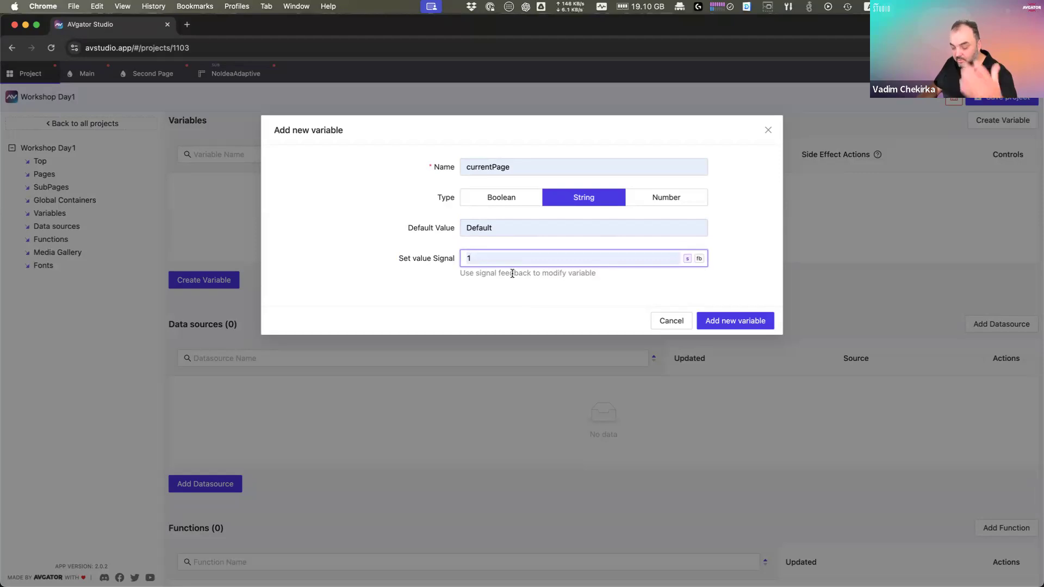
pyautogui.press('BackSpace')
pyautogui.click(513, 286)
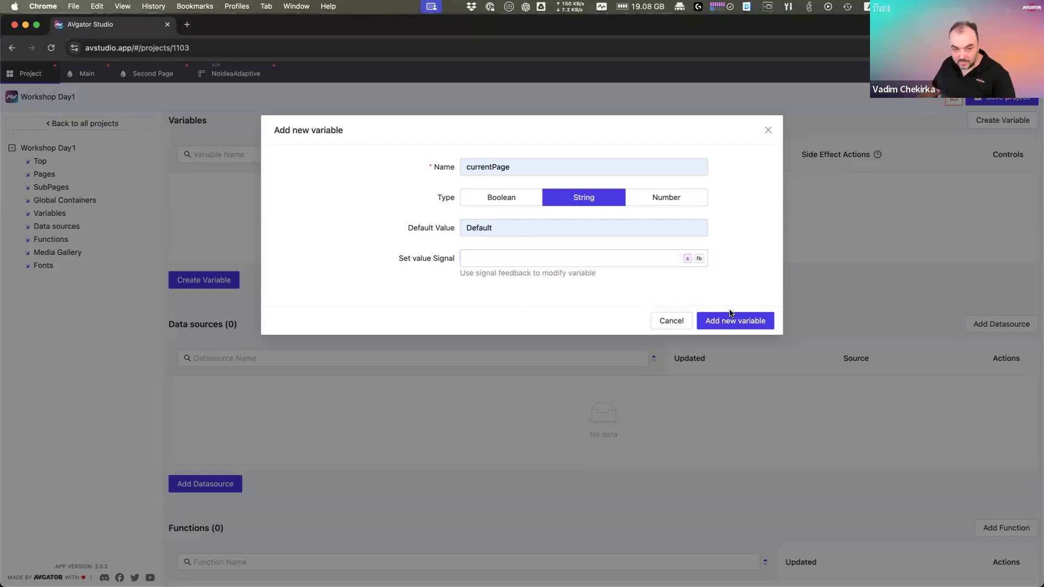
pyautogui.click(505, 166)
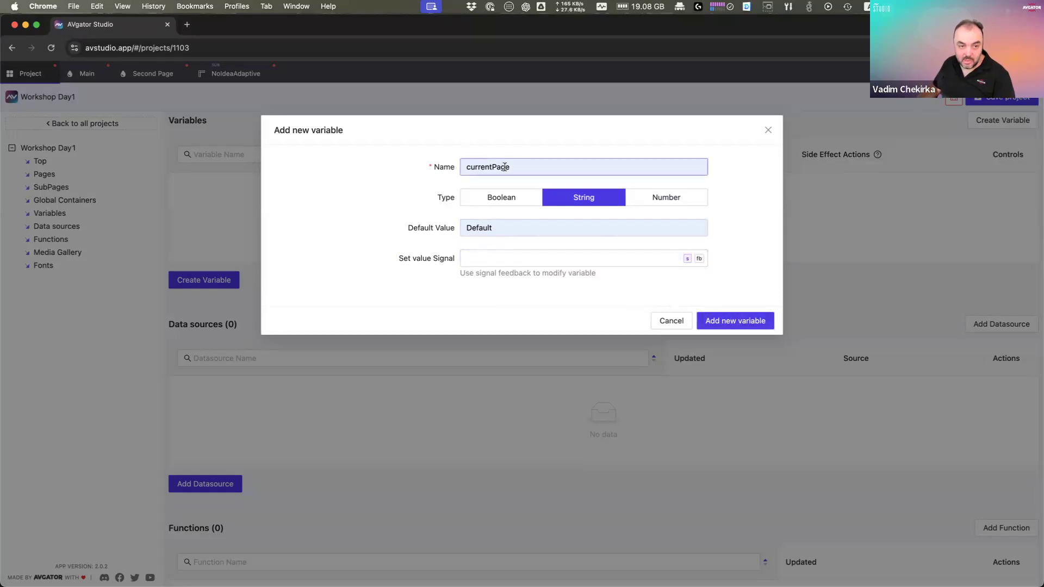
pyautogui.click(764, 321)
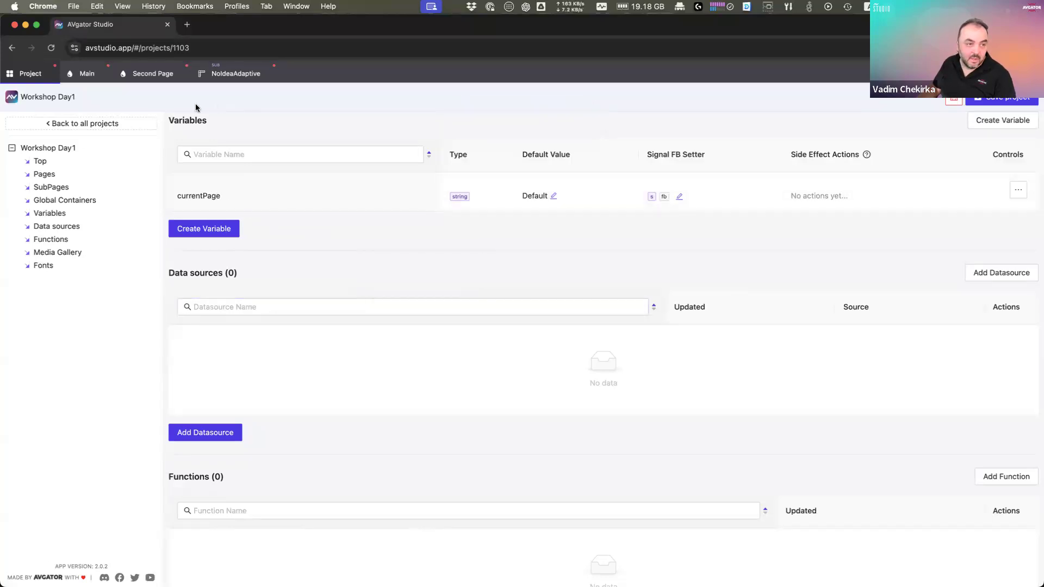
# Step: Replace the Button 1 Pressed label's serial feedback tag with the currentPage string variable and save
pyautogui.click(86, 73)
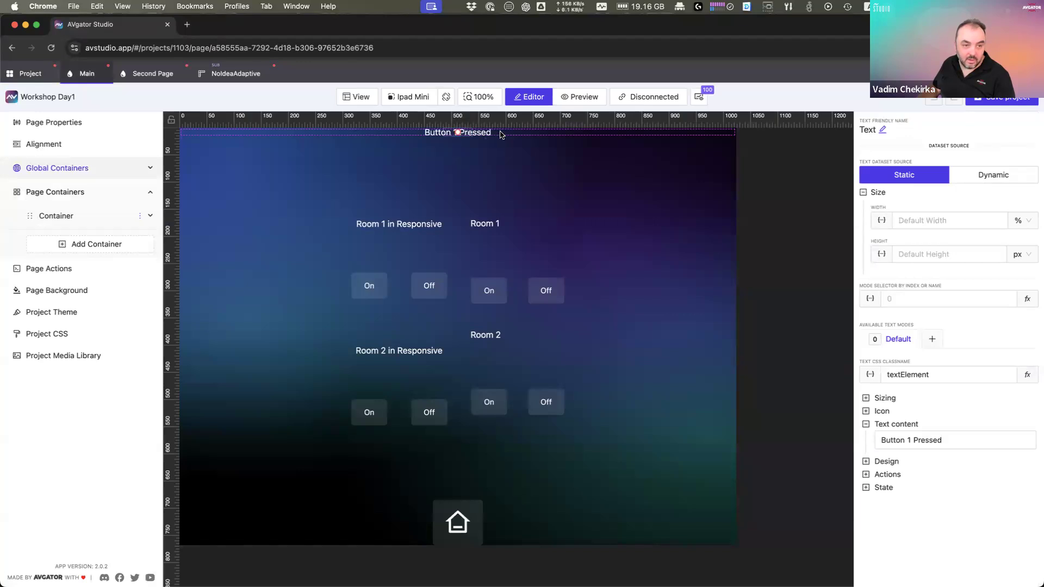
pyautogui.click(460, 133)
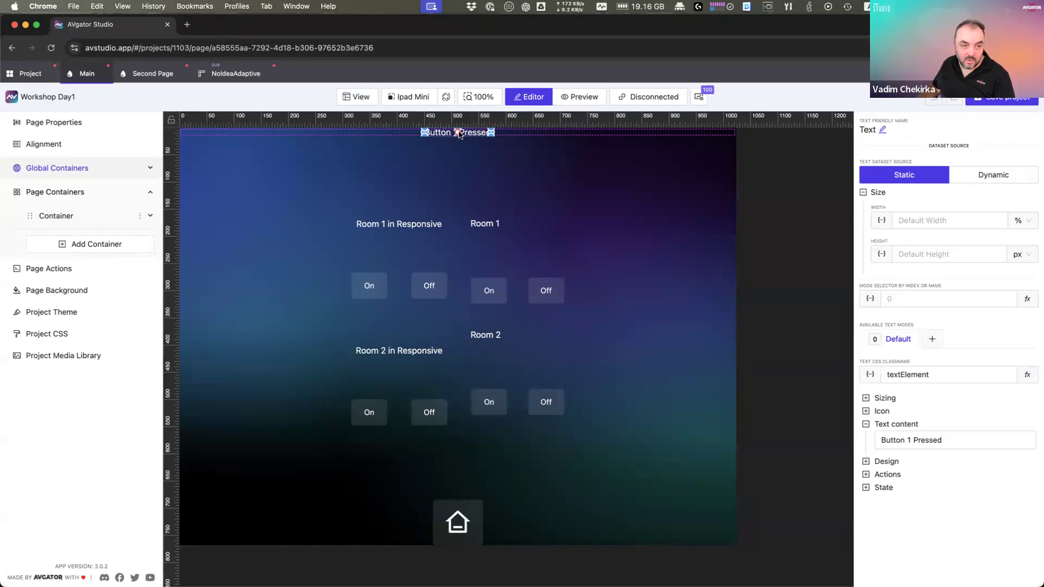
pyautogui.click(909, 442)
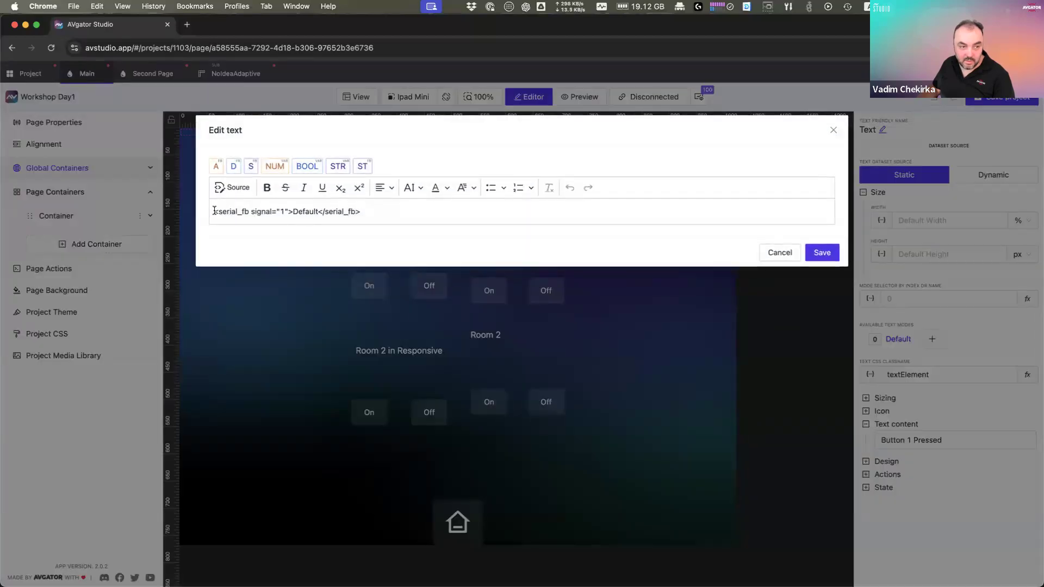
pyautogui.moveTo(215, 210); pyautogui.dragTo(401, 209)
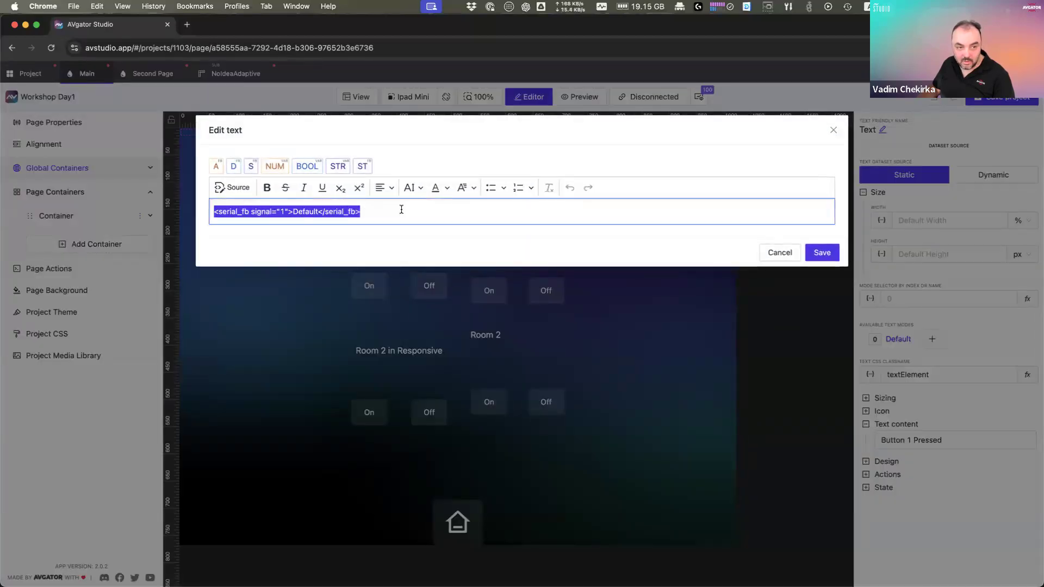
pyautogui.press('BackSpace')
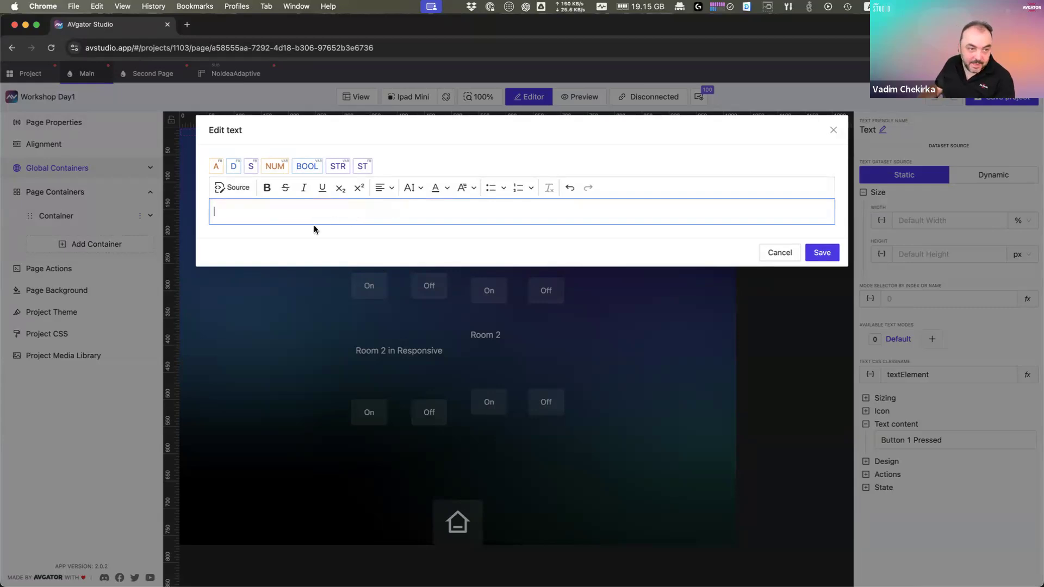
pyautogui.click(307, 168)
pyautogui.click(336, 168)
pyautogui.click(338, 132)
pyautogui.click(332, 155)
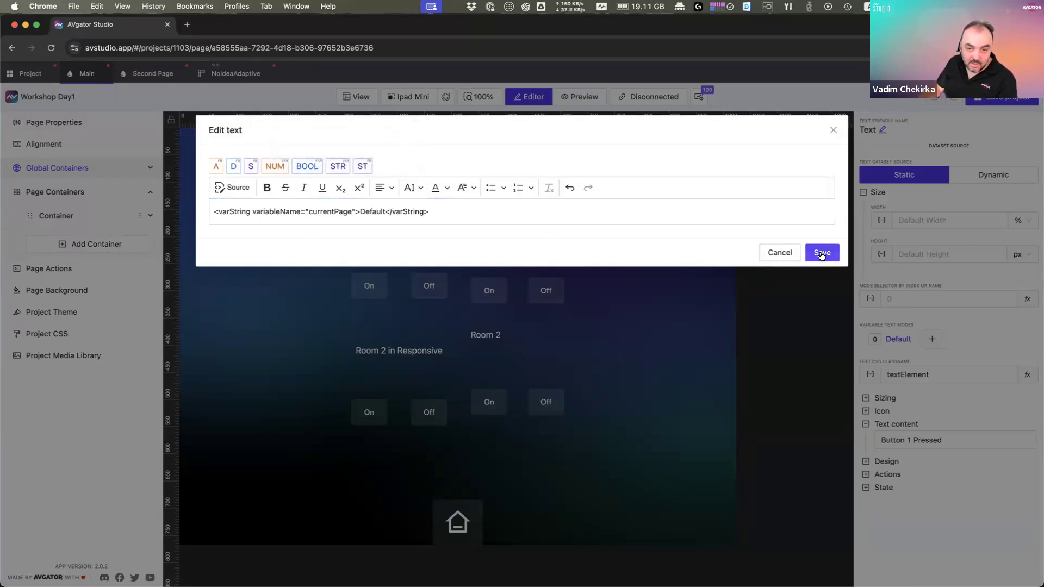
pyautogui.click(821, 255)
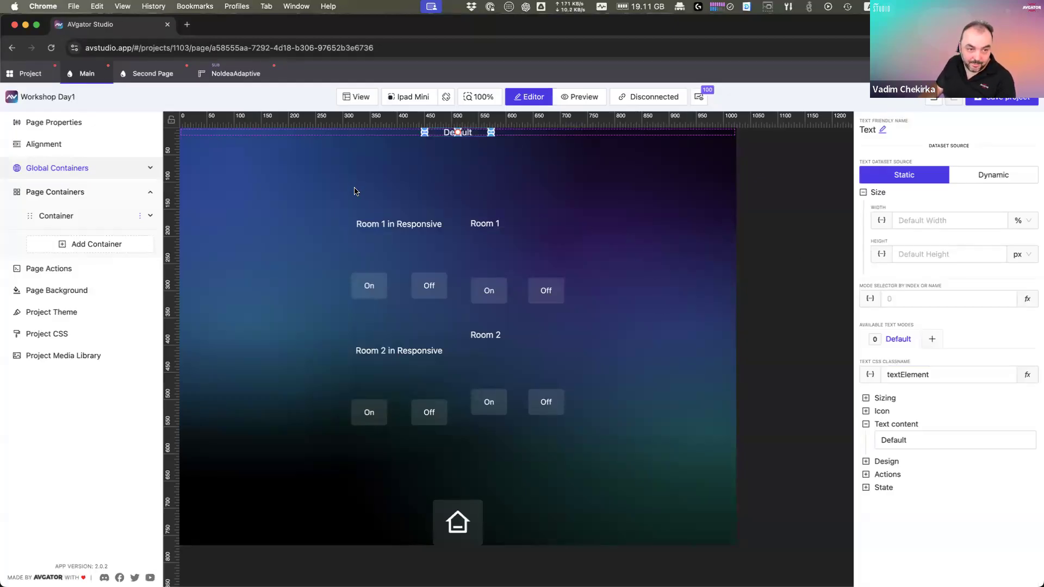
pyautogui.doubleClick(450, 34)
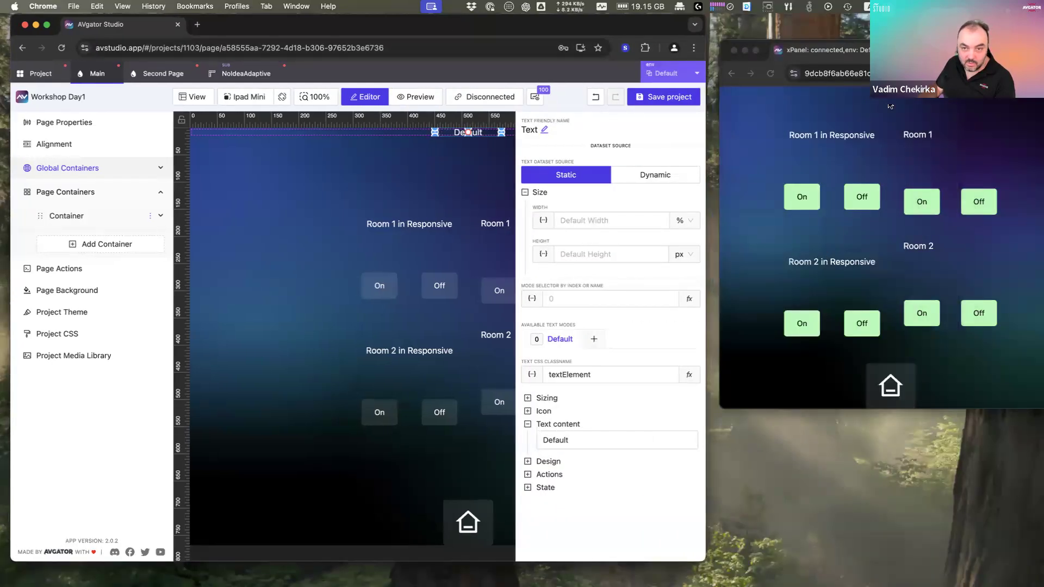
pyautogui.click(932, 203)
pyautogui.click(931, 318)
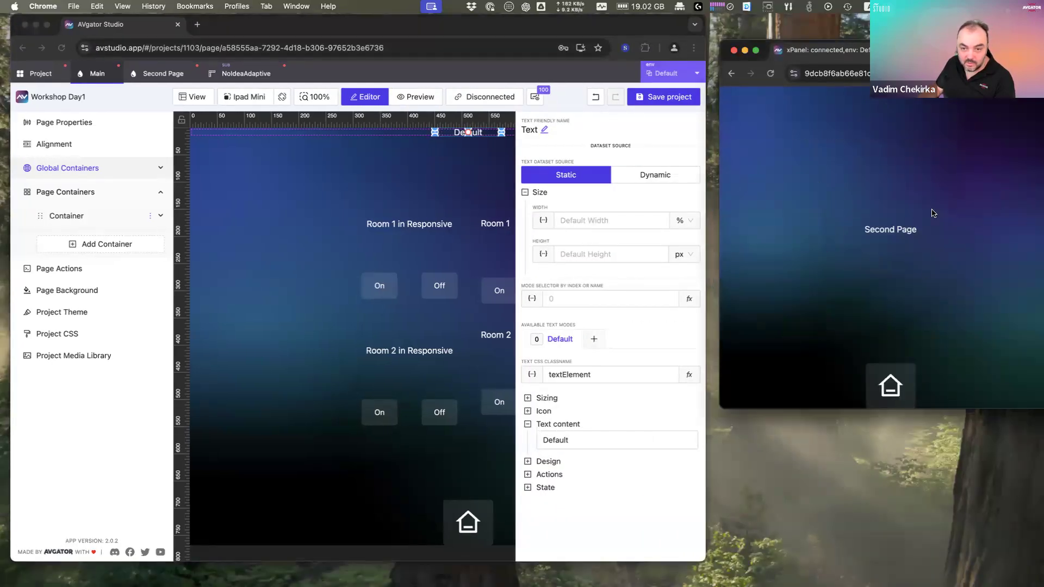
pyautogui.click(891, 386)
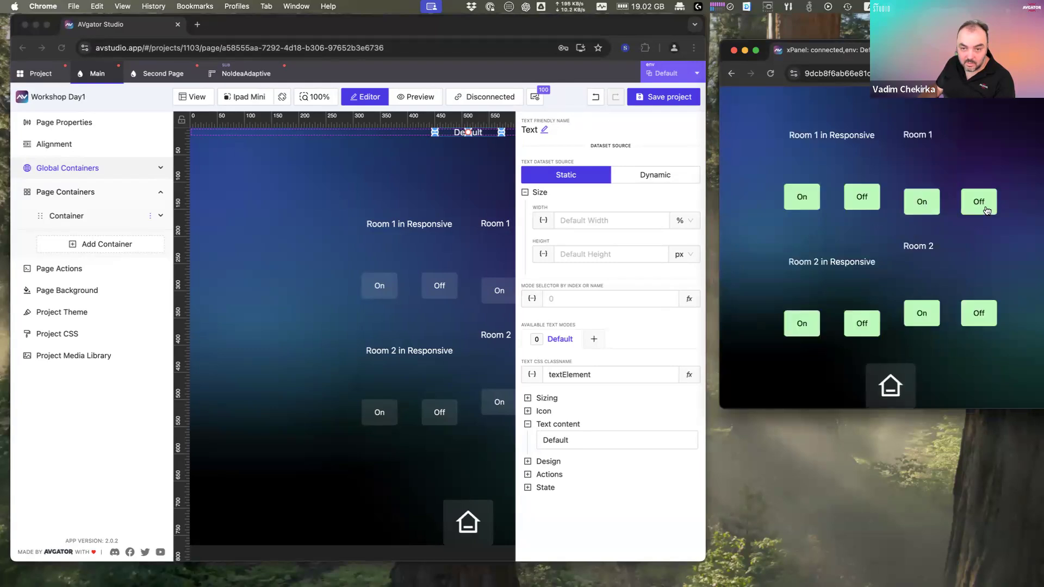
pyautogui.click(986, 210)
pyautogui.click(979, 314)
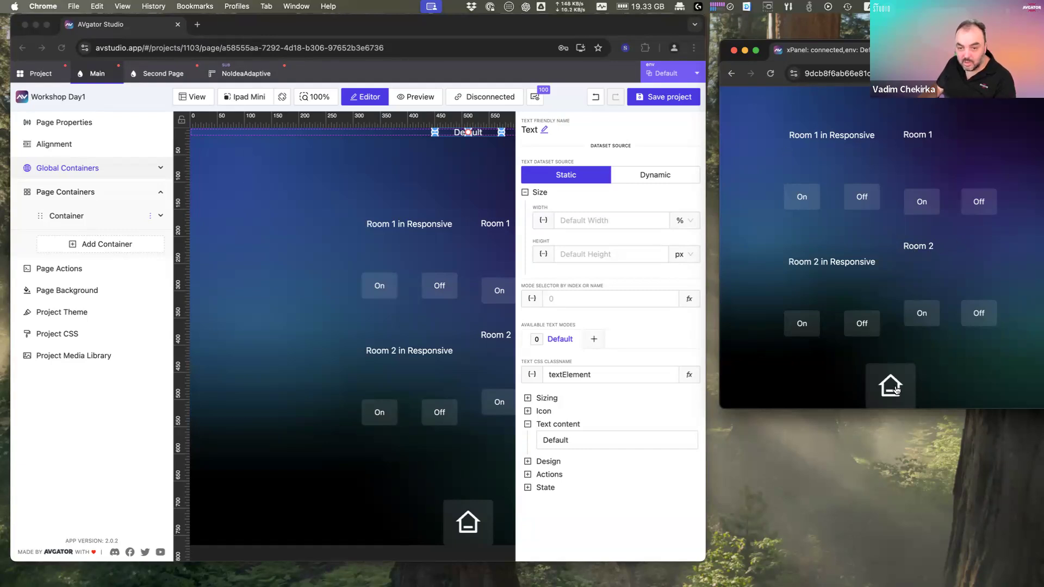
pyautogui.click(934, 316)
pyautogui.click(265, 248)
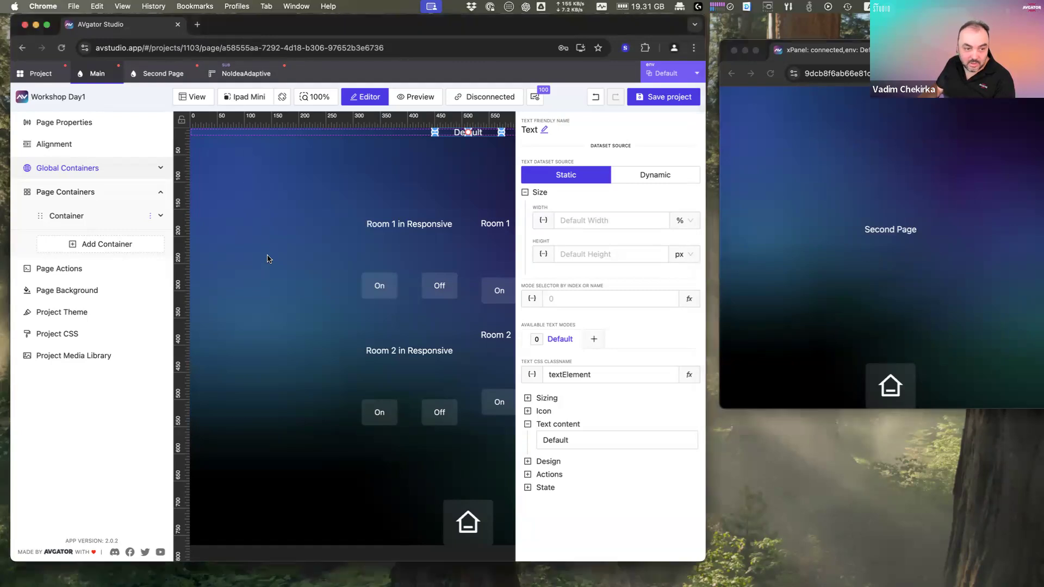
pyautogui.doubleClick(459, 34)
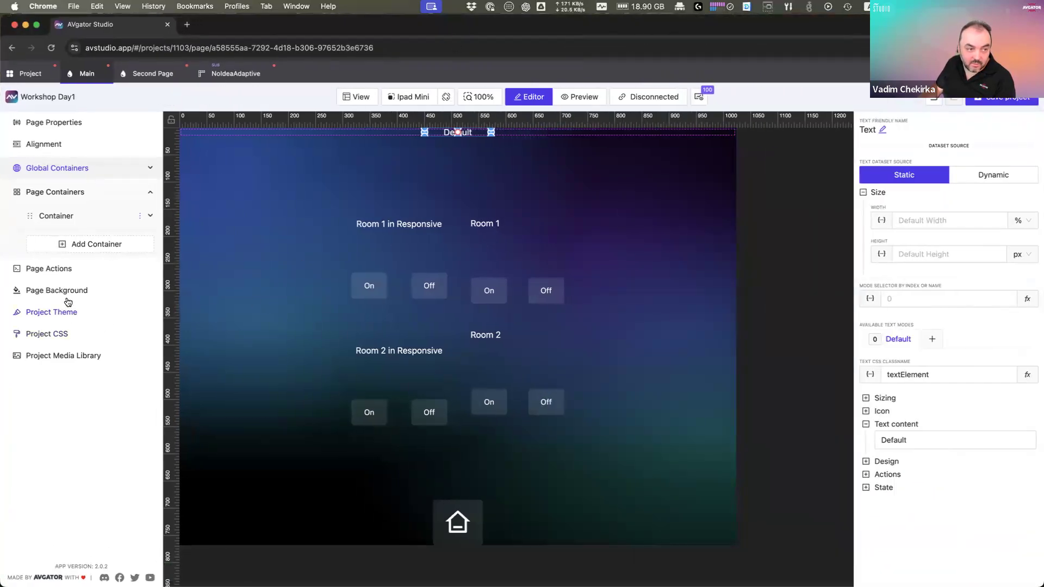
# Step: Add an On Load Set Variable page action assigning currentPage the value 'Main Page'
pyautogui.click(66, 275)
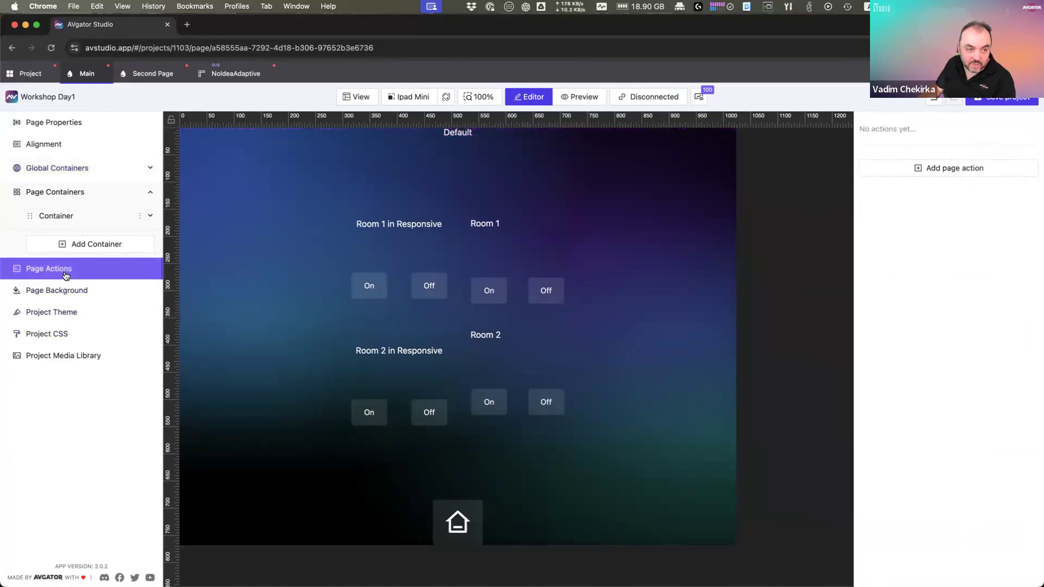
pyautogui.click(953, 171)
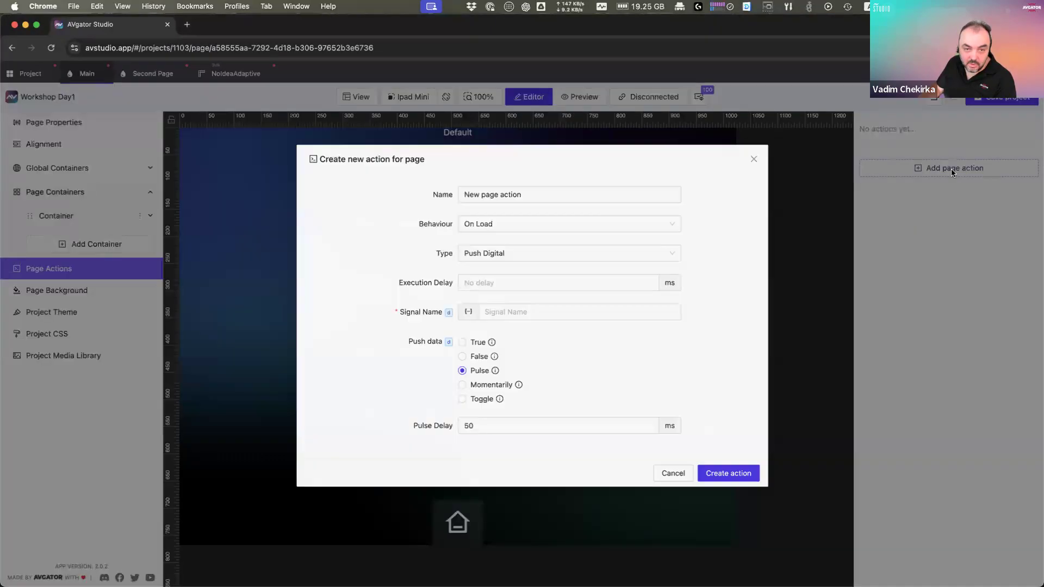
pyautogui.click(488, 231)
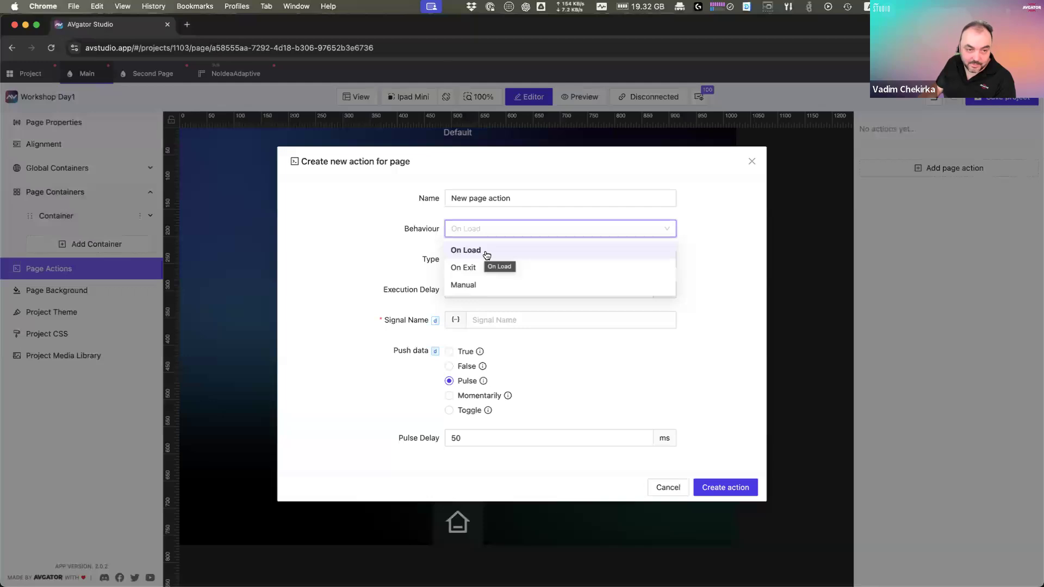
pyautogui.click(486, 256)
pyautogui.click(540, 264)
pyautogui.click(501, 330)
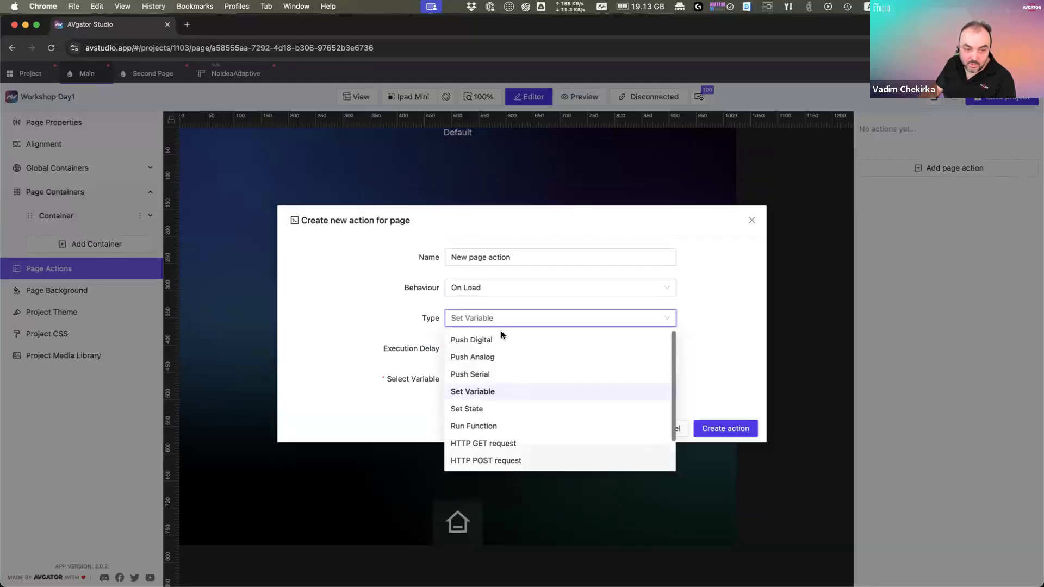
pyautogui.click(479, 377)
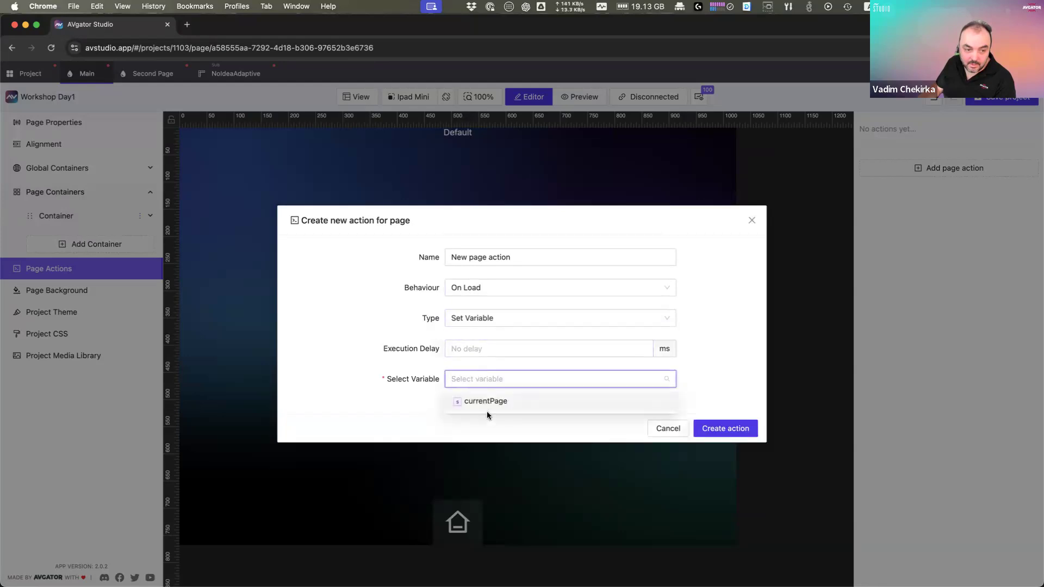
pyautogui.click(494, 402)
pyautogui.click(496, 395)
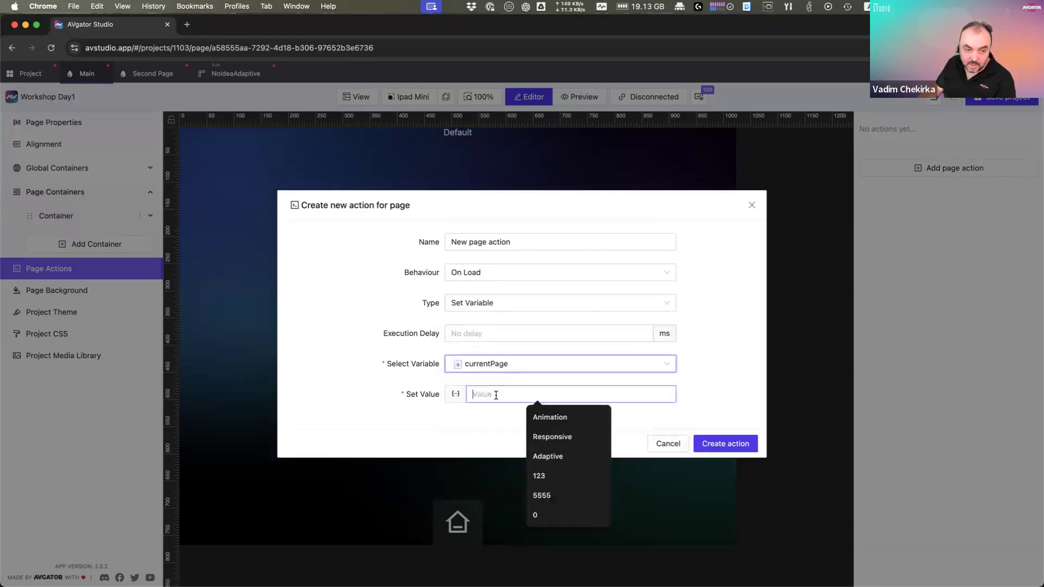
pyautogui.write('Main Page')
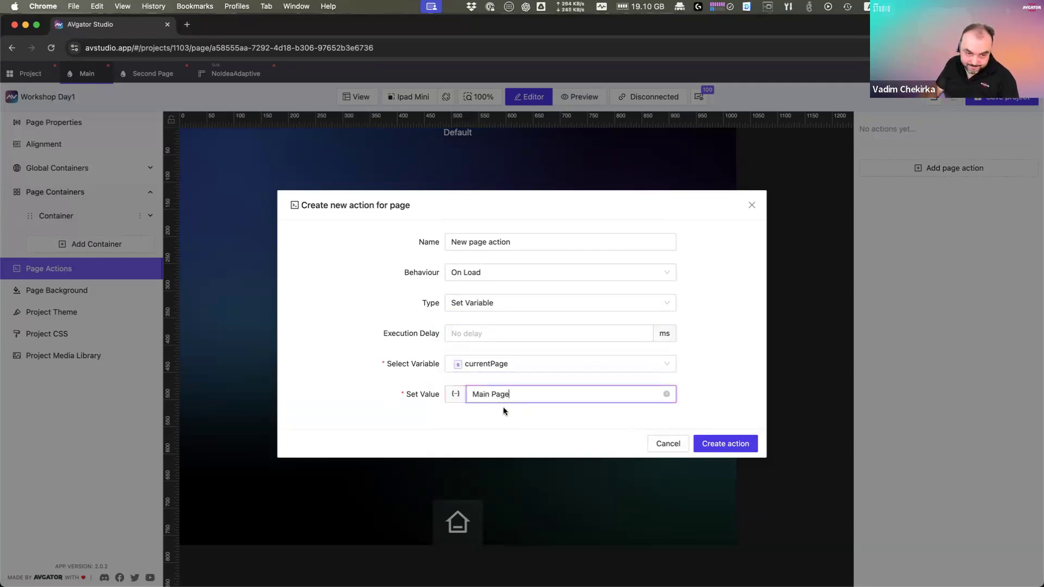
pyautogui.click(737, 445)
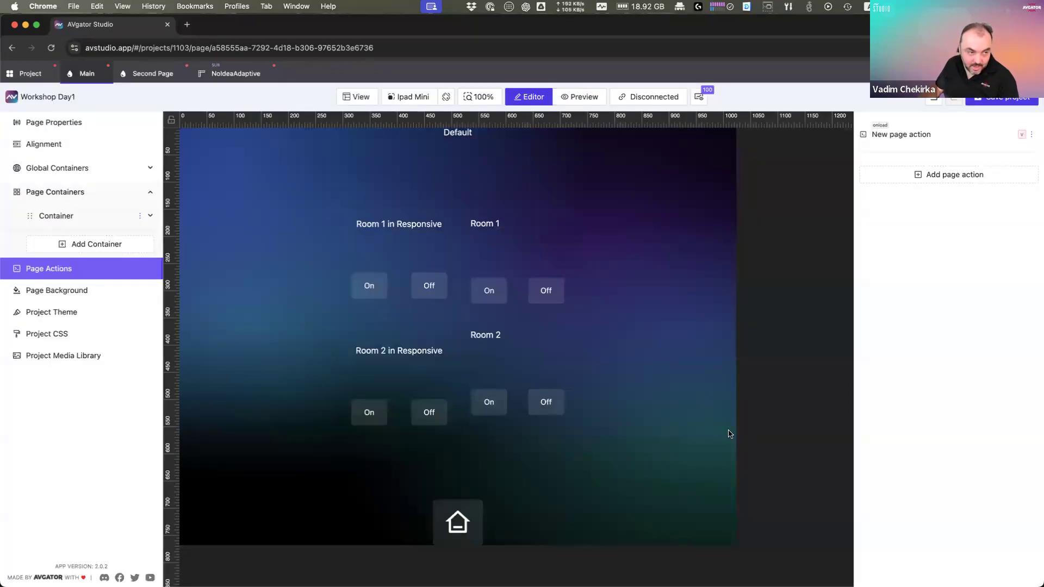
# Step: On Second Page, add an On Load Set Variable action assigning currentPage 'Second Page'
pyautogui.click(149, 77)
pyautogui.click(946, 169)
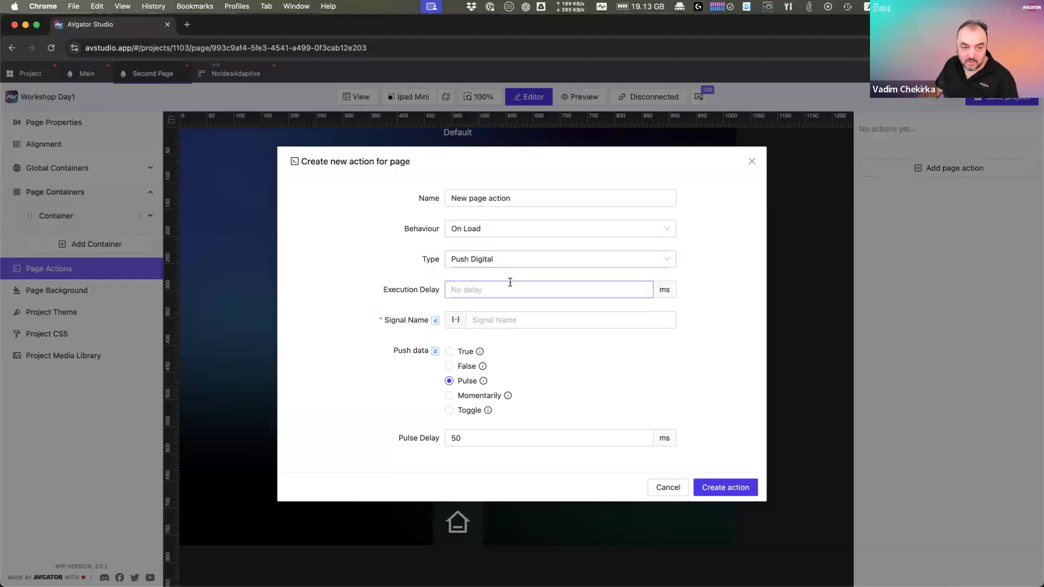
pyautogui.click(508, 260)
pyautogui.click(503, 334)
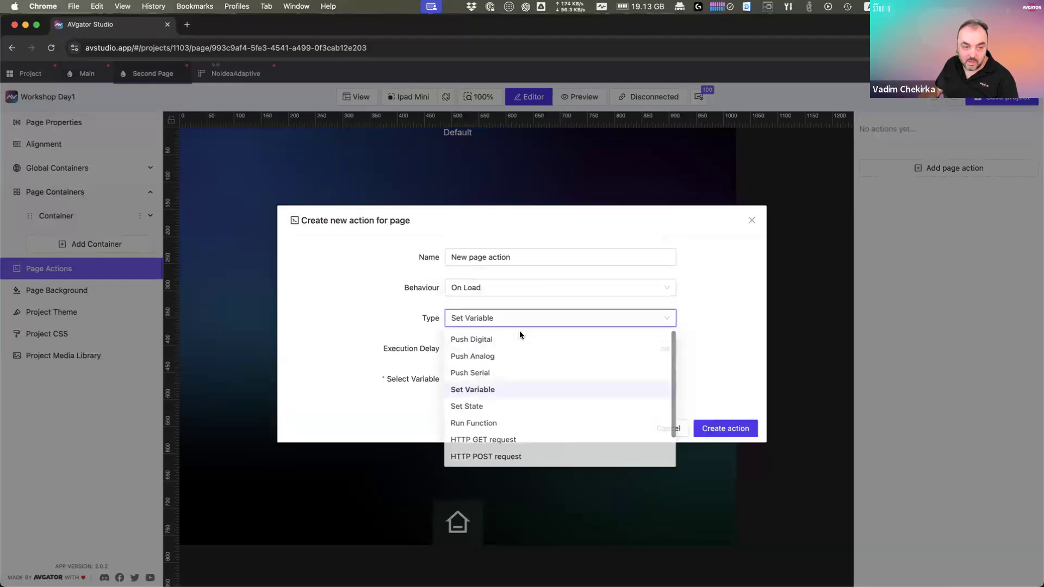
pyautogui.click(466, 379)
pyautogui.click(471, 406)
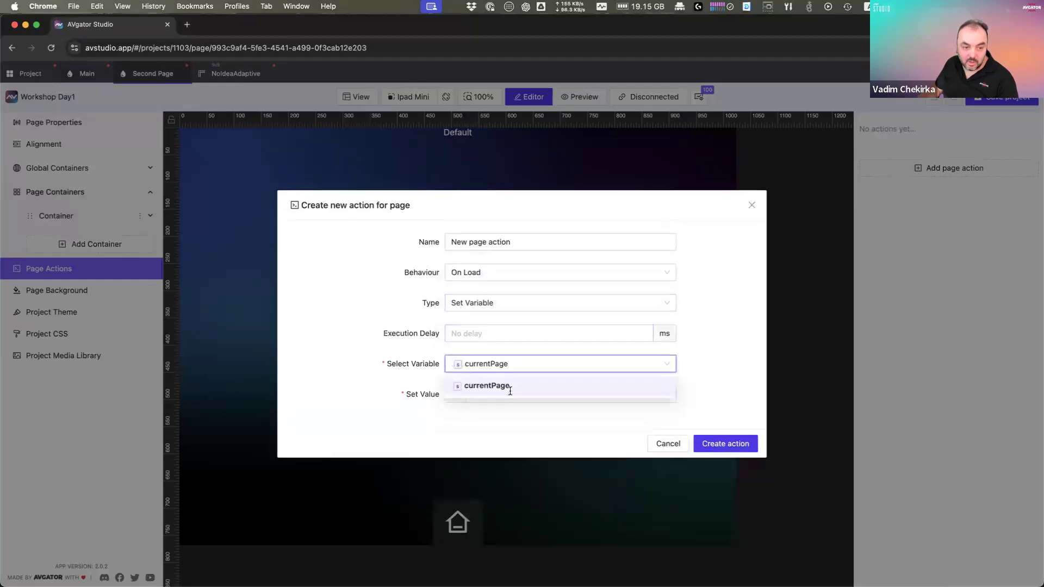
pyautogui.click(511, 393)
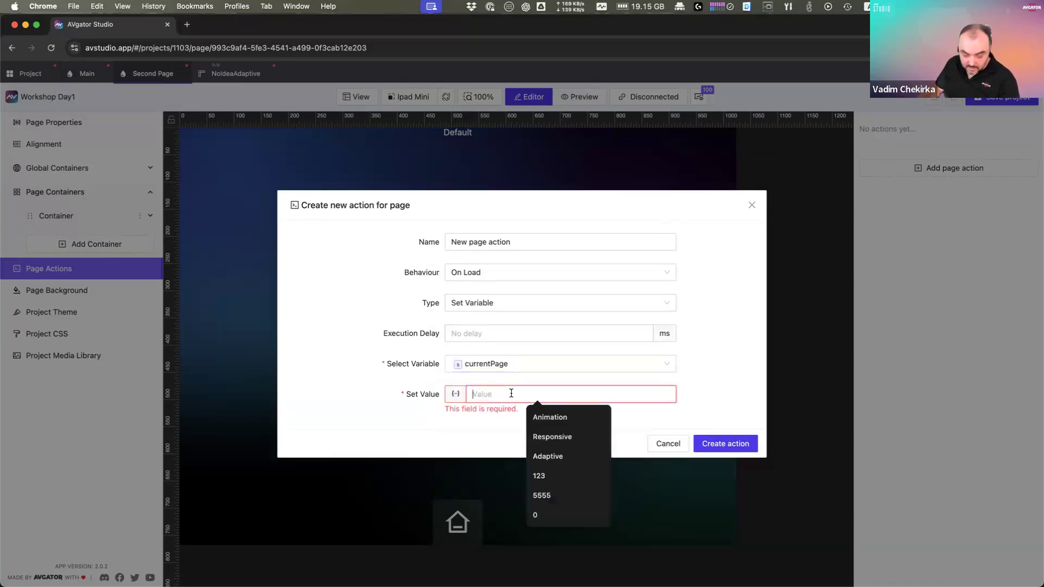
pyautogui.write('Second')
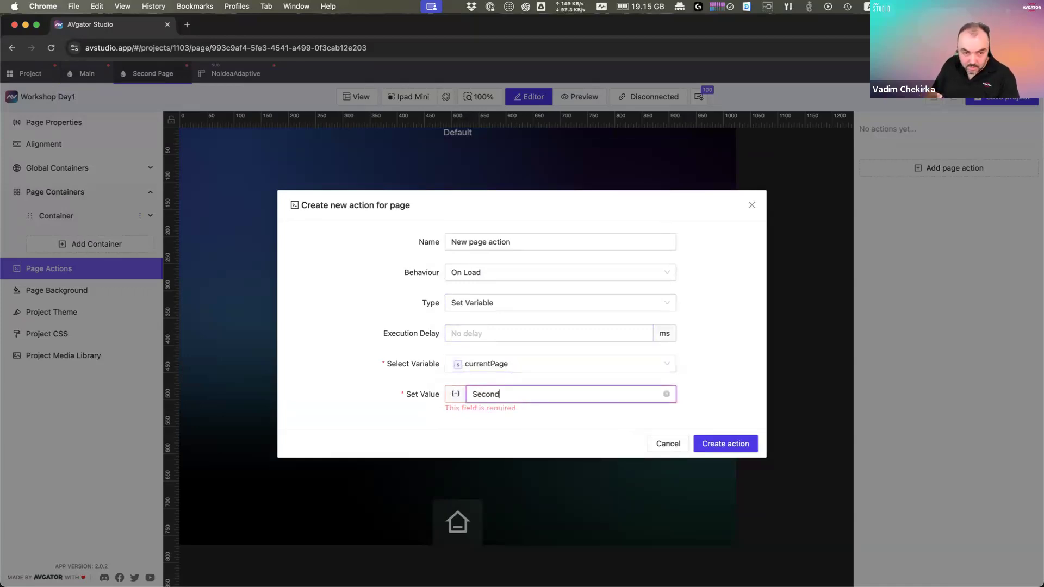
pyautogui.write(' Page')
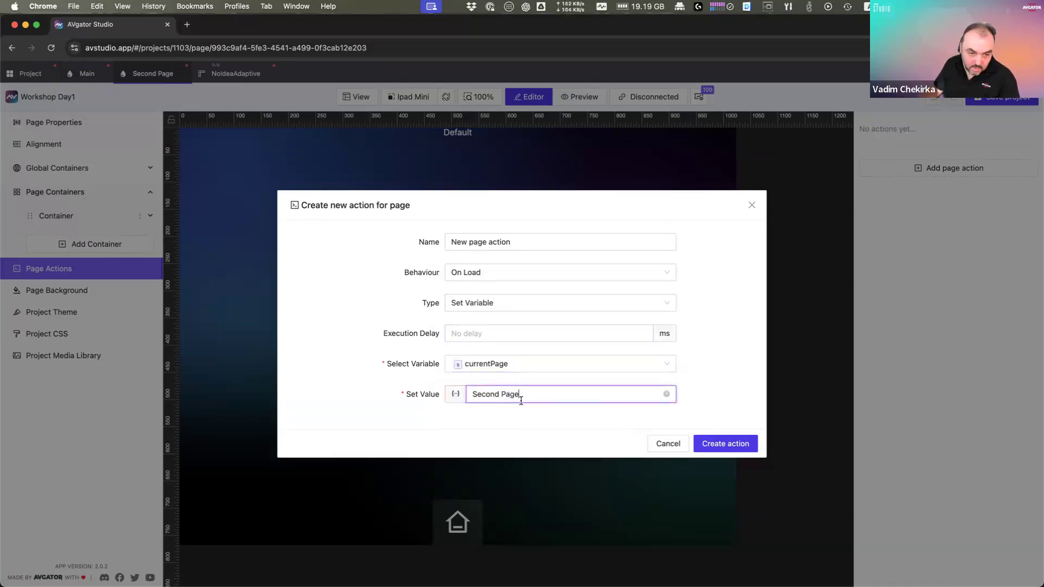
pyautogui.click(737, 444)
pyautogui.doubleClick(532, 26)
# Step: Return the xPanel to its rooms page, then maximize the browser window over it
pyautogui.click(789, 269)
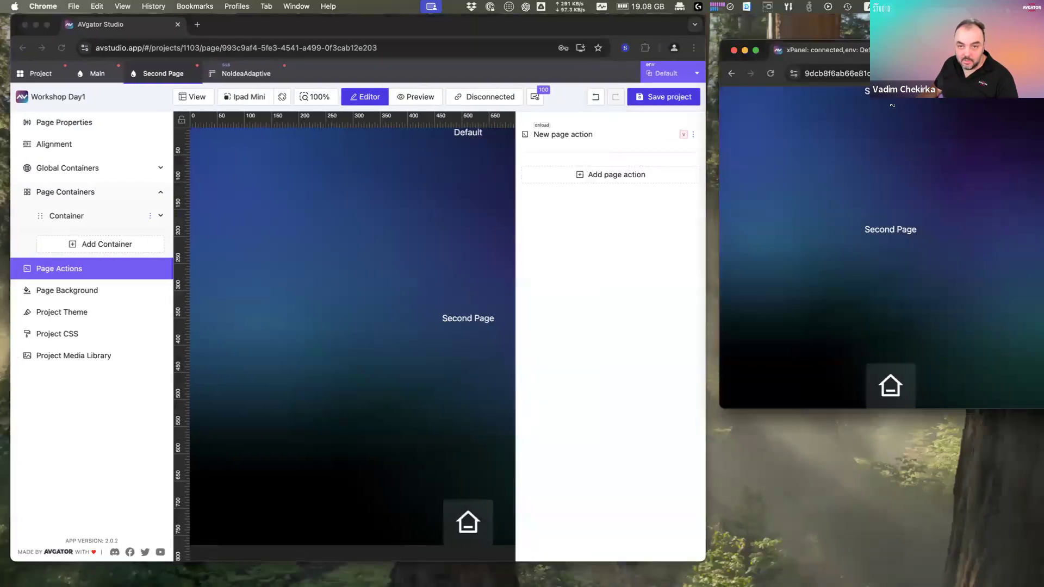
pyautogui.click(897, 393)
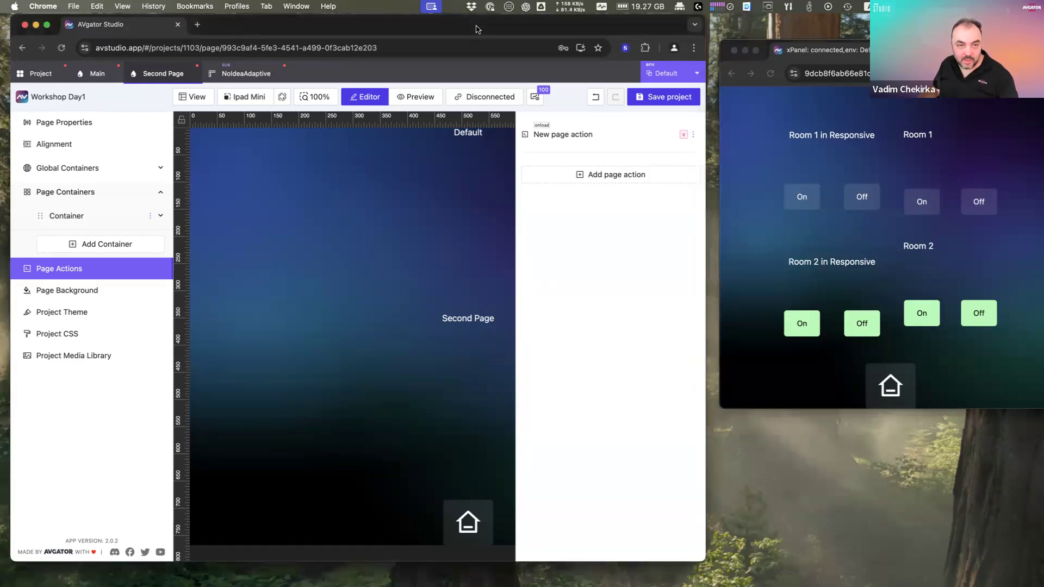
pyautogui.doubleClick(476, 29)
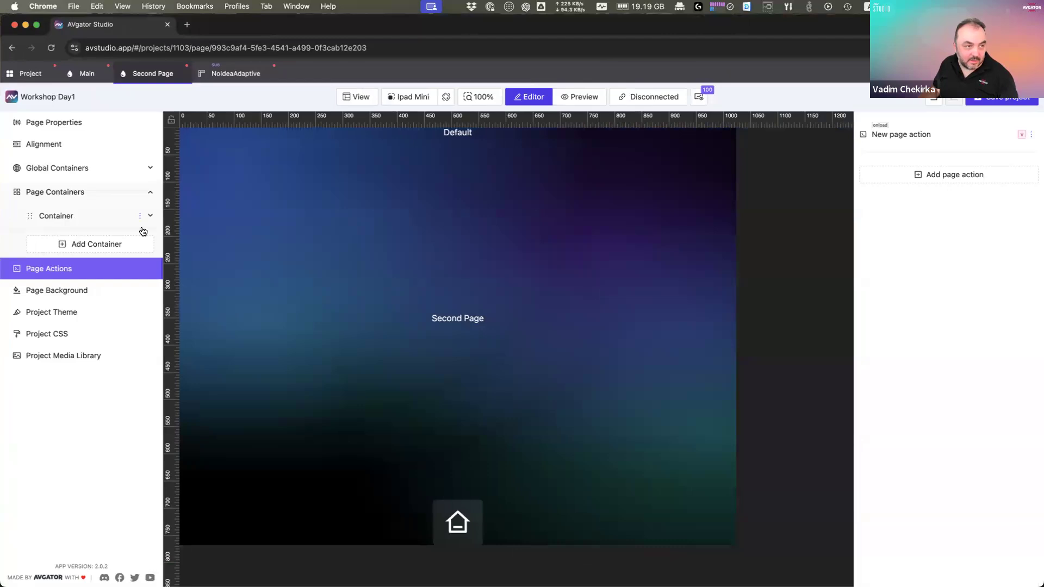
# Step: Browse the project's Data sources, Functions and Media Gallery, cancel a font upload, then reopen Main
pyautogui.click(28, 75)
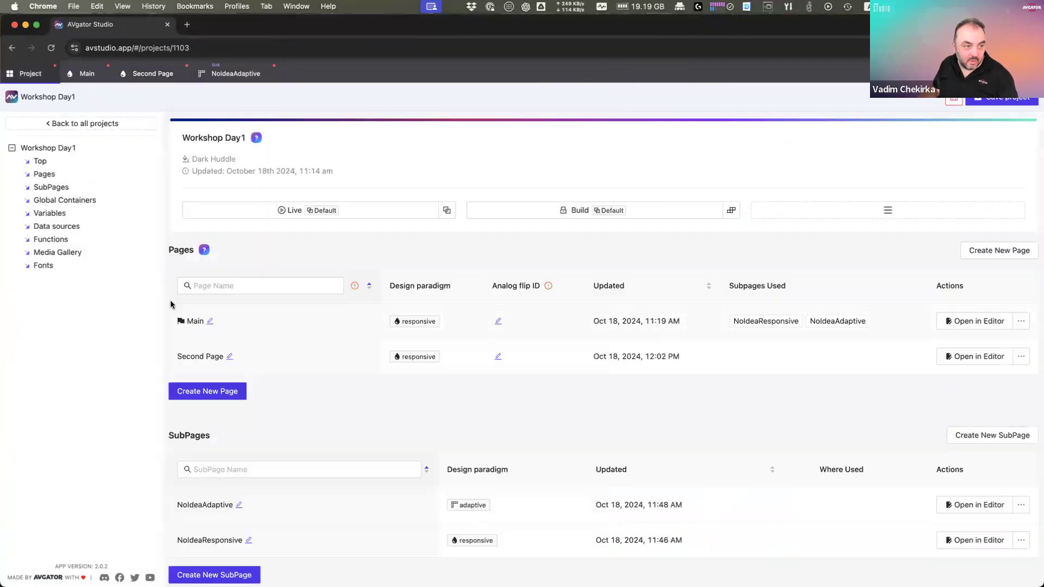
pyautogui.click(78, 229)
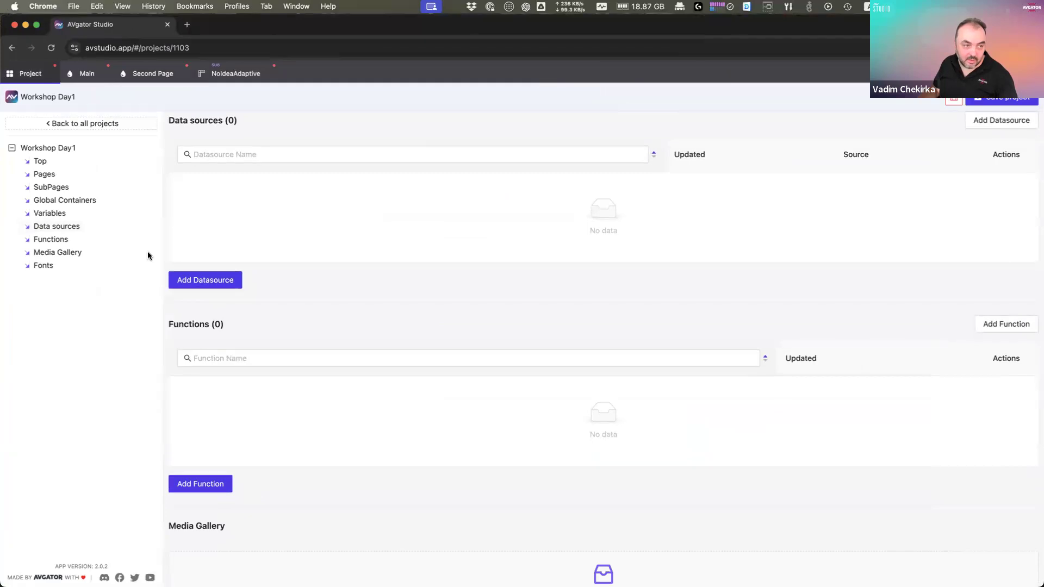
pyautogui.click(57, 240)
pyautogui.click(79, 254)
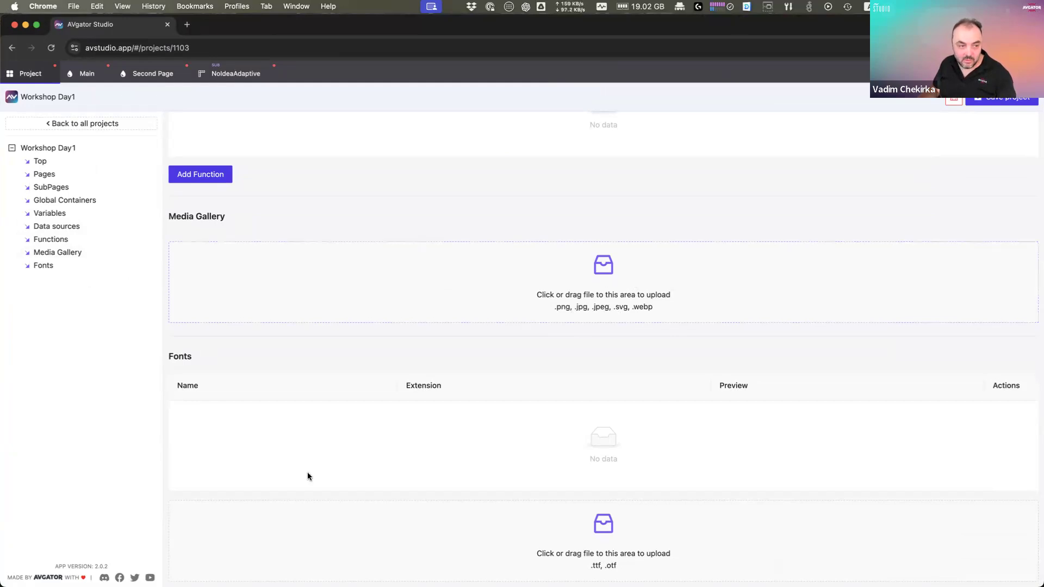
pyautogui.click(614, 526)
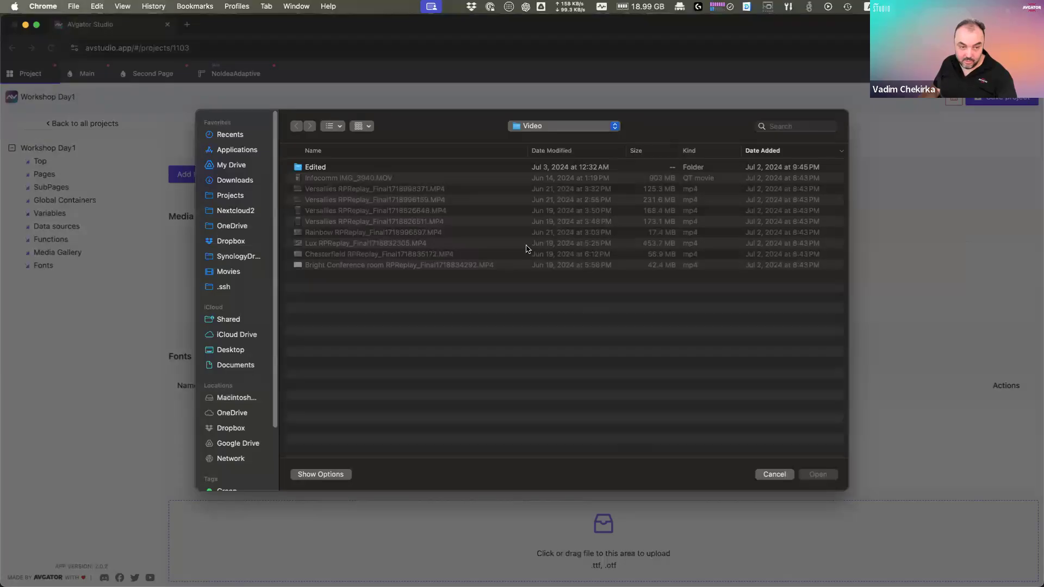
pyautogui.click(775, 475)
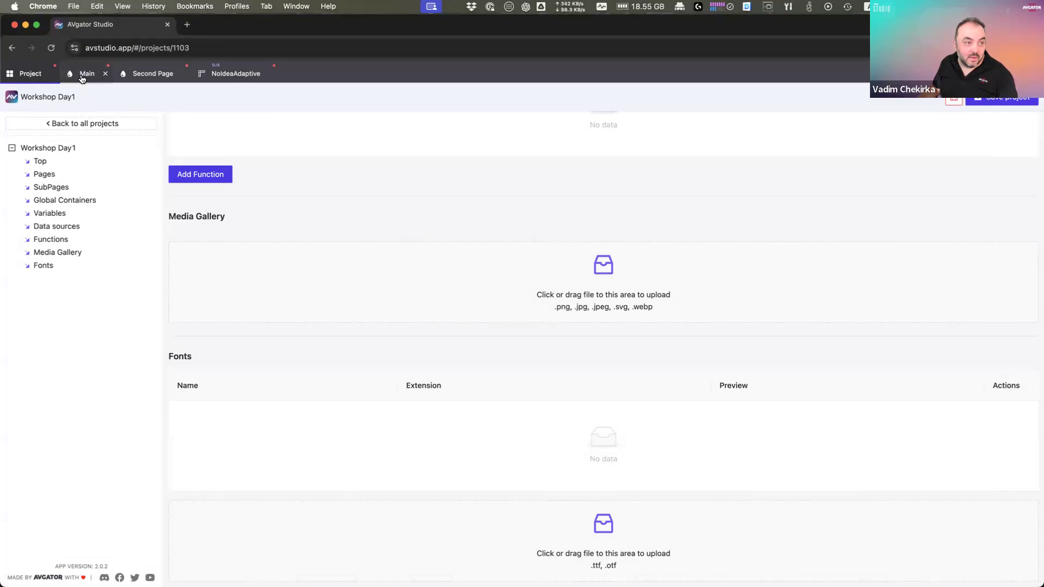
pyautogui.click(85, 79)
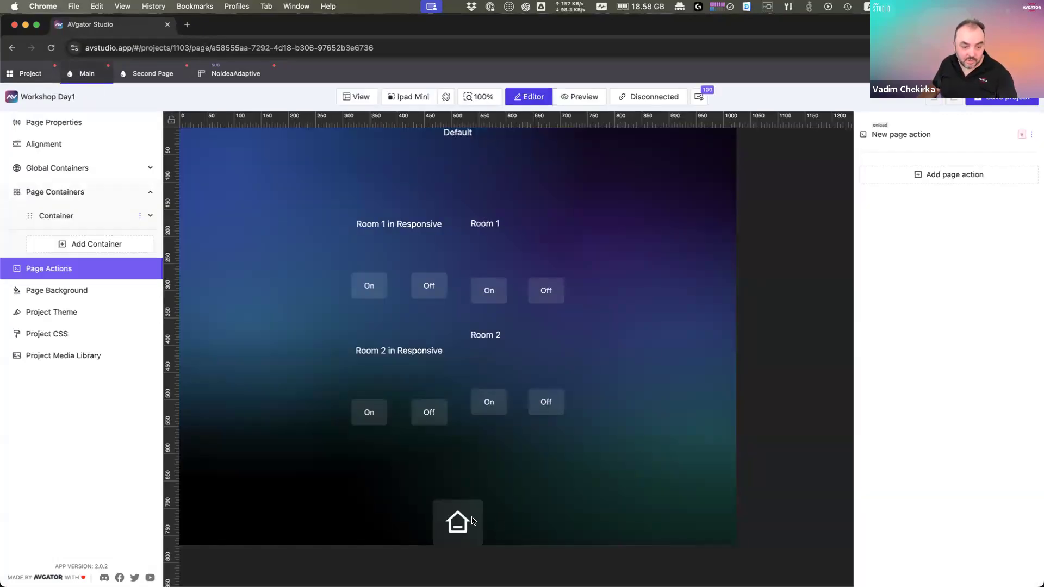
# Step: Clone the footer Home button with 3 copies, giving four home buttons
pyautogui.click(472, 521)
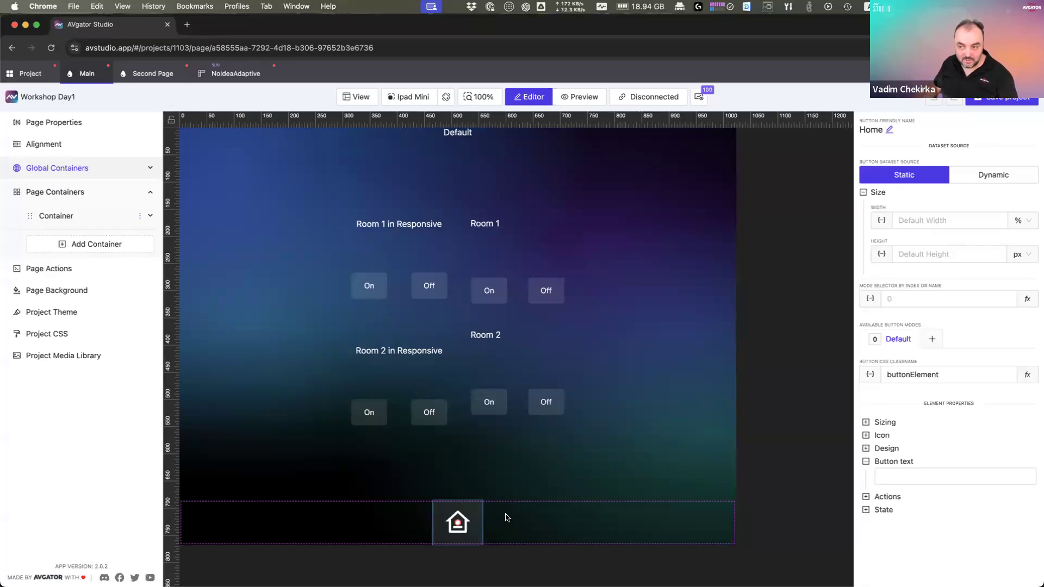
pyautogui.rightClick(468, 526)
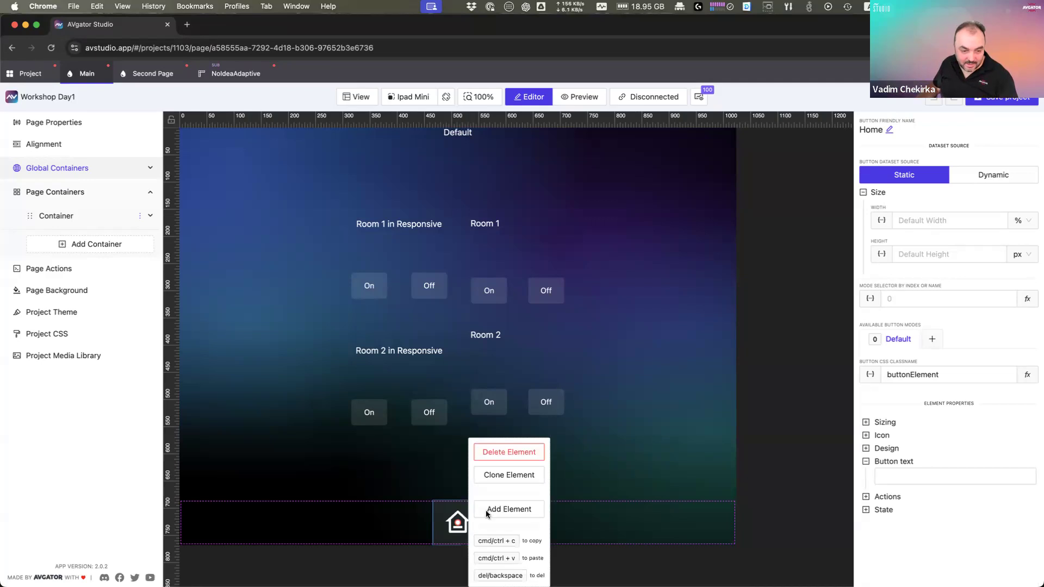
pyautogui.click(508, 475)
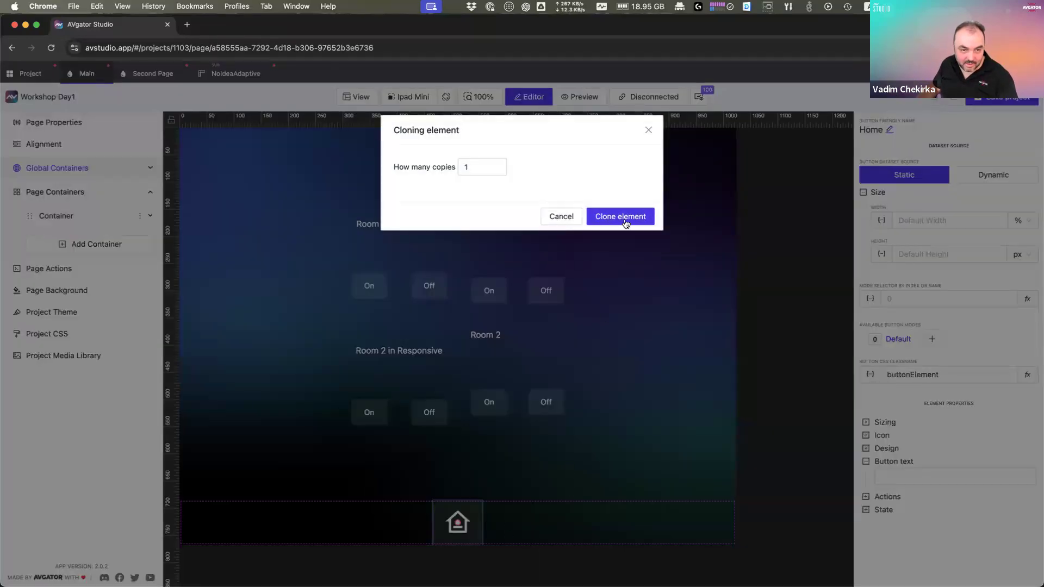
pyautogui.click(501, 167)
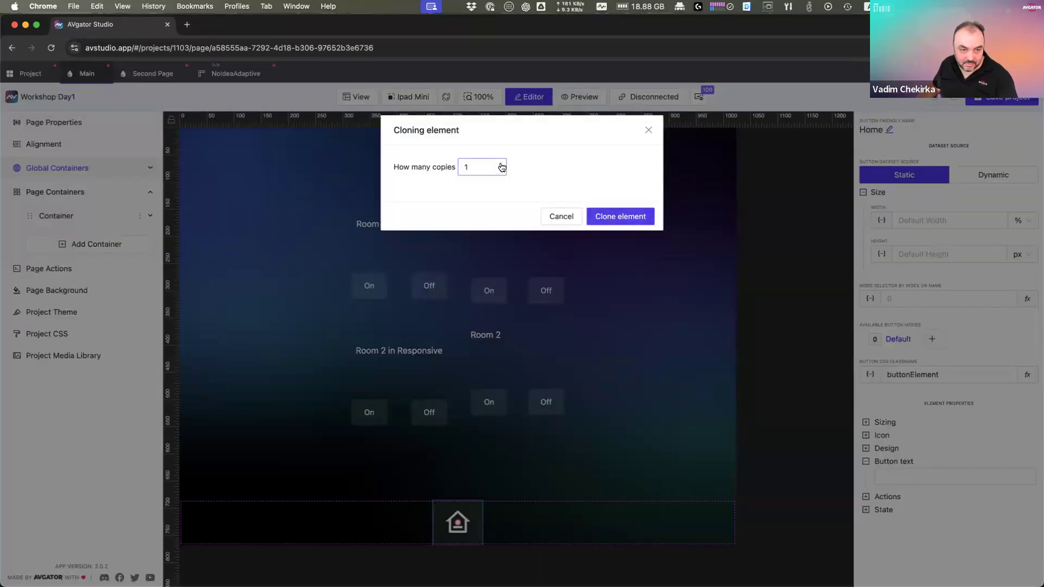
pyautogui.click(502, 165)
pyautogui.click(501, 164)
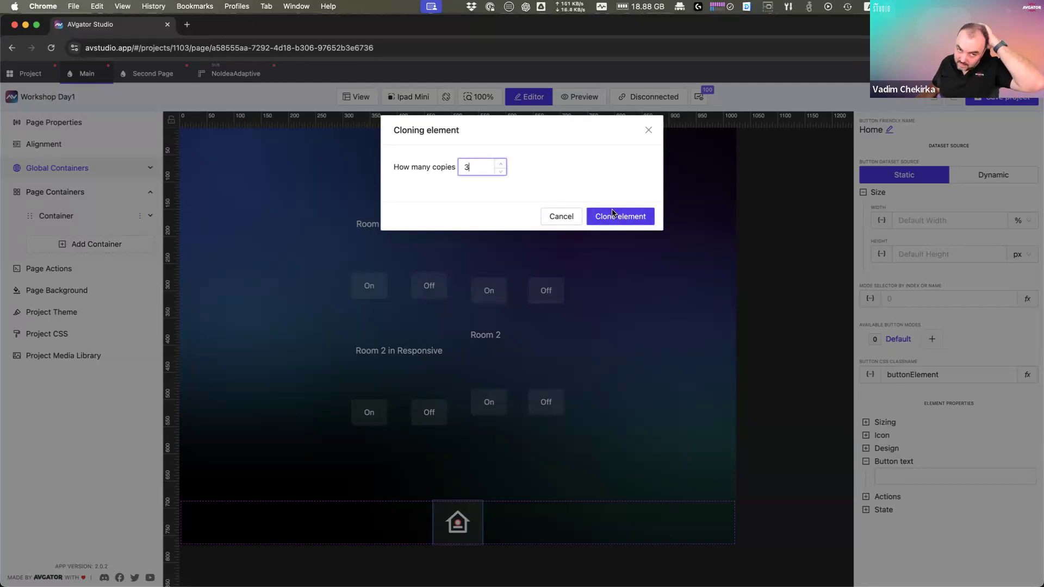
pyautogui.click(616, 218)
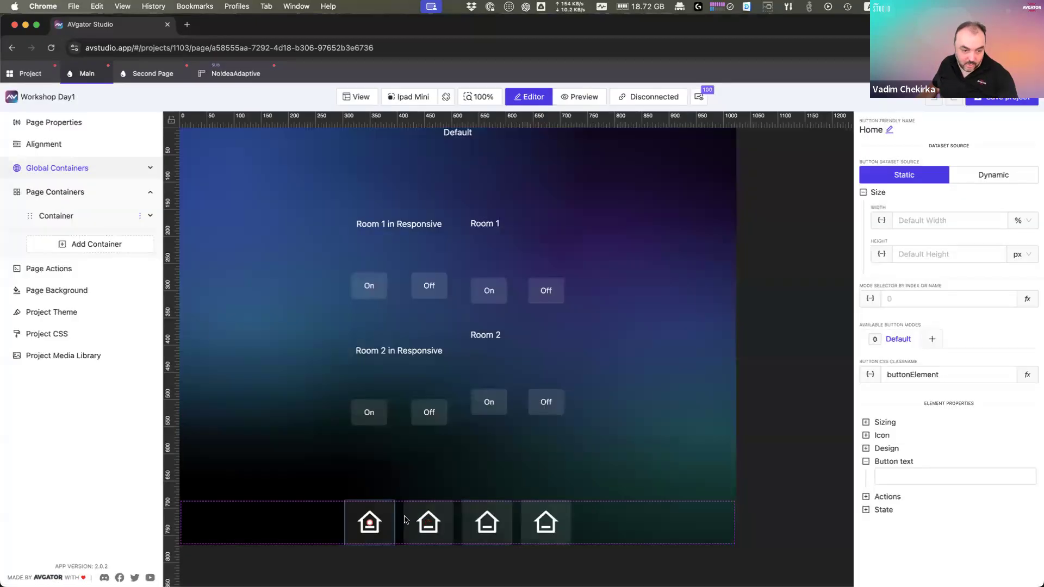
# Step: Give the fourth home-button copy the IoVolumeMediumOutline speaker icon
pyautogui.click(374, 525)
pyautogui.click(432, 527)
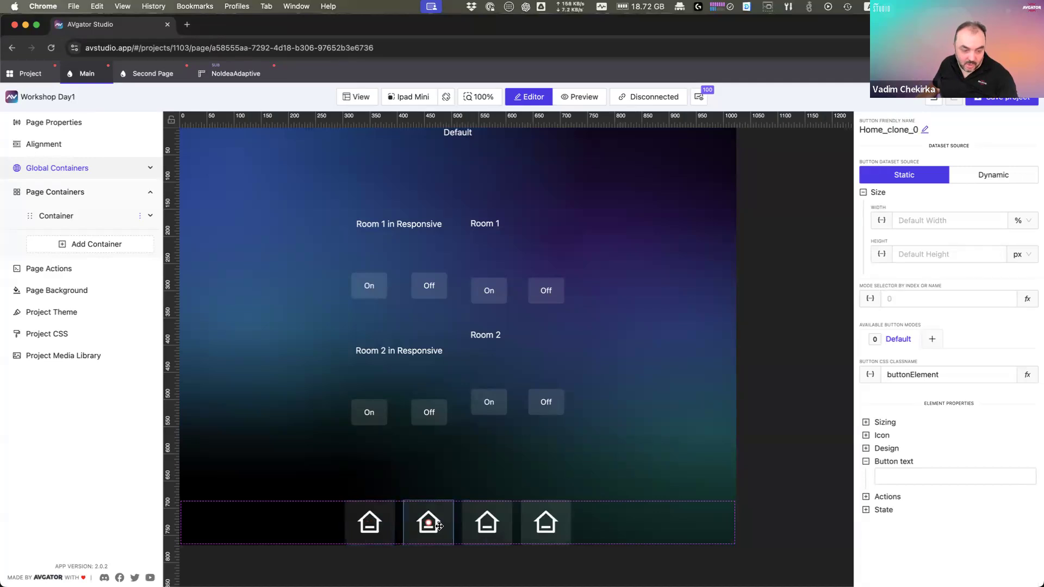
pyautogui.click(558, 528)
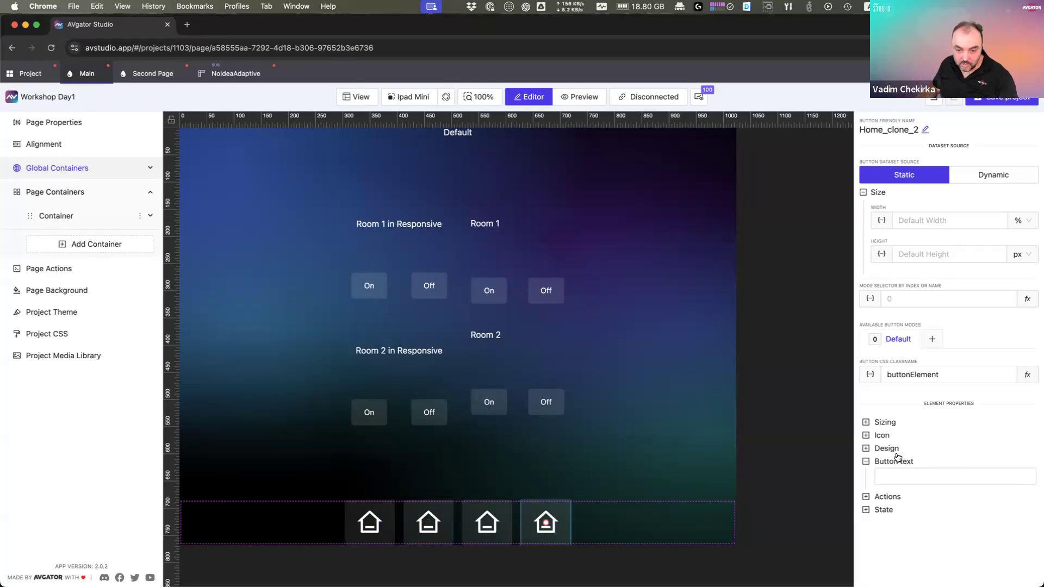
pyautogui.click(884, 438)
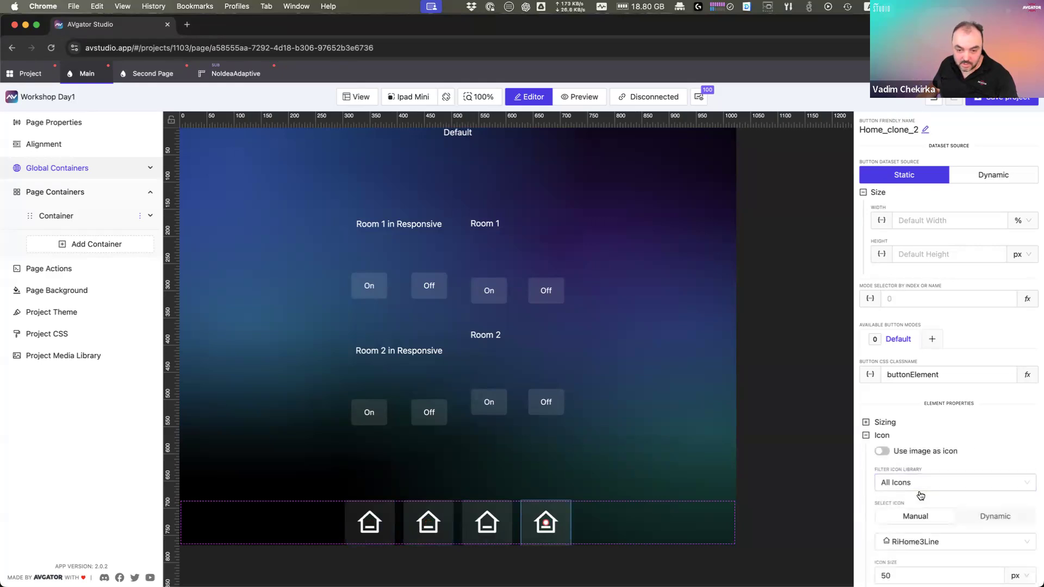
pyautogui.scroll(-2, 921, 496)
pyautogui.click(972, 424)
pyautogui.write('Vol')
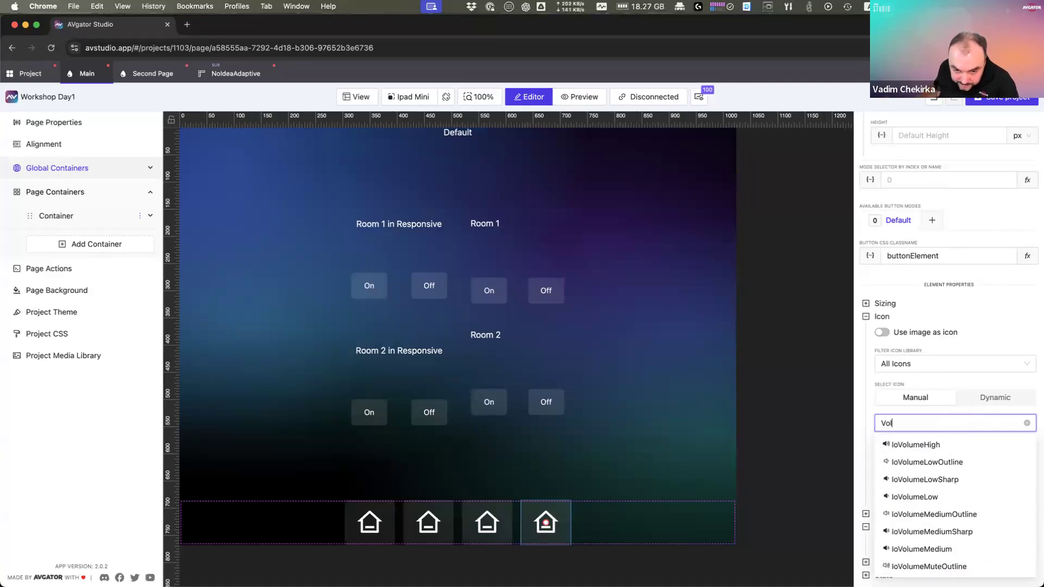
pyautogui.click(944, 516)
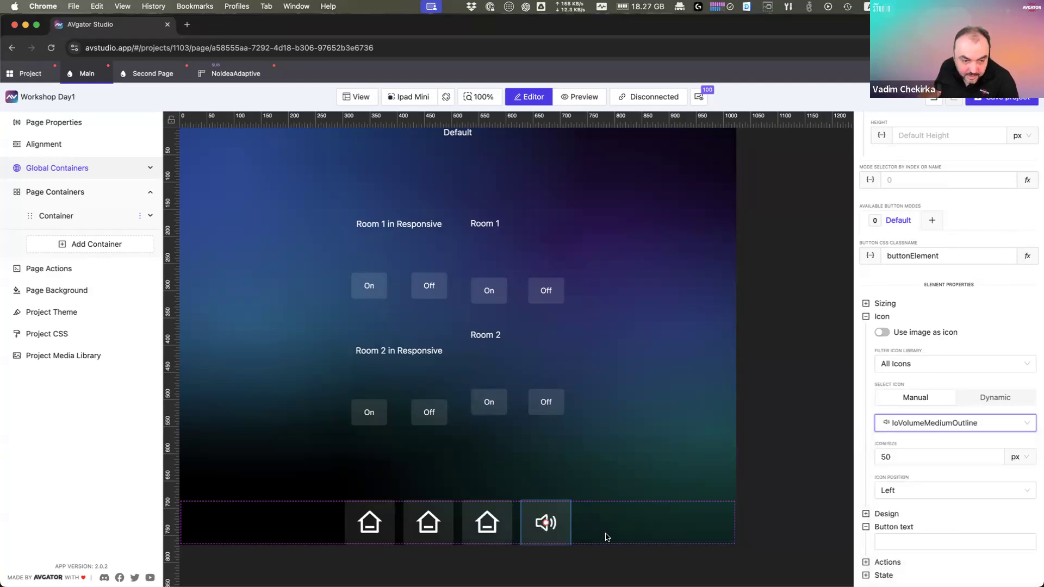
# Step: Give the second button the IoVideocam video camera icon
pyautogui.click(497, 531)
pyautogui.click(441, 525)
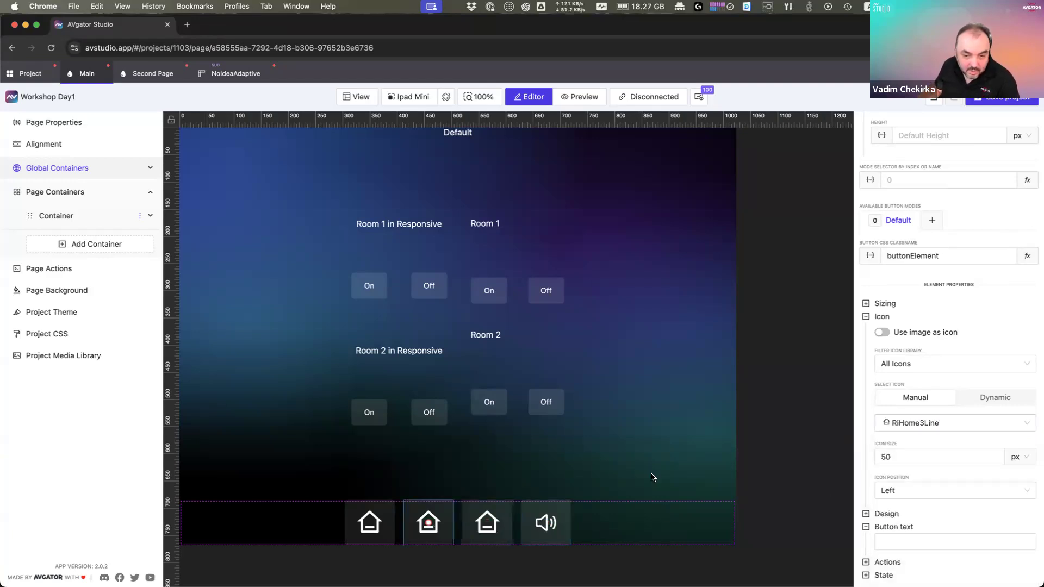
pyautogui.click(941, 423)
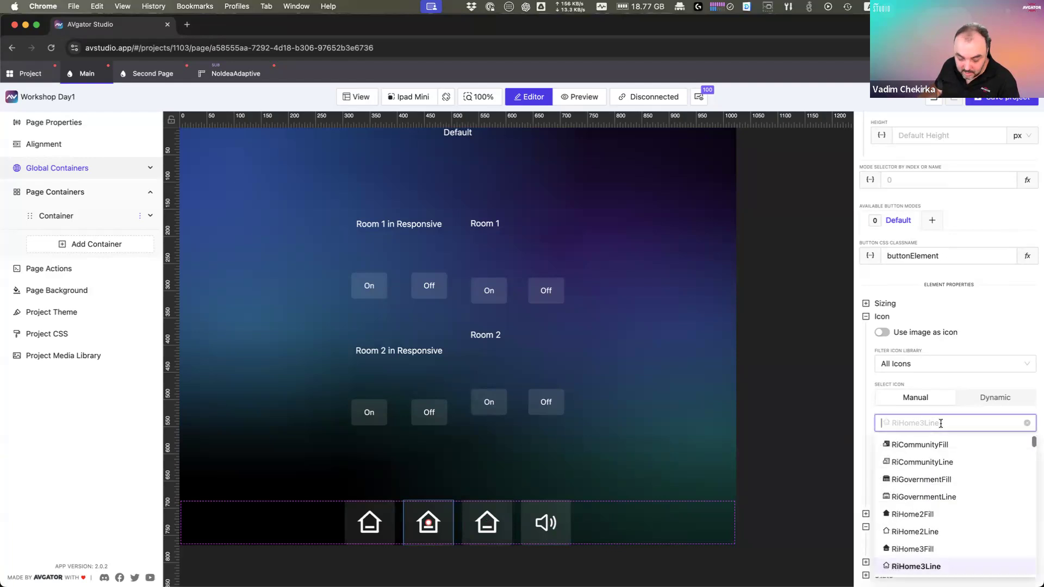
pyautogui.write('Video')
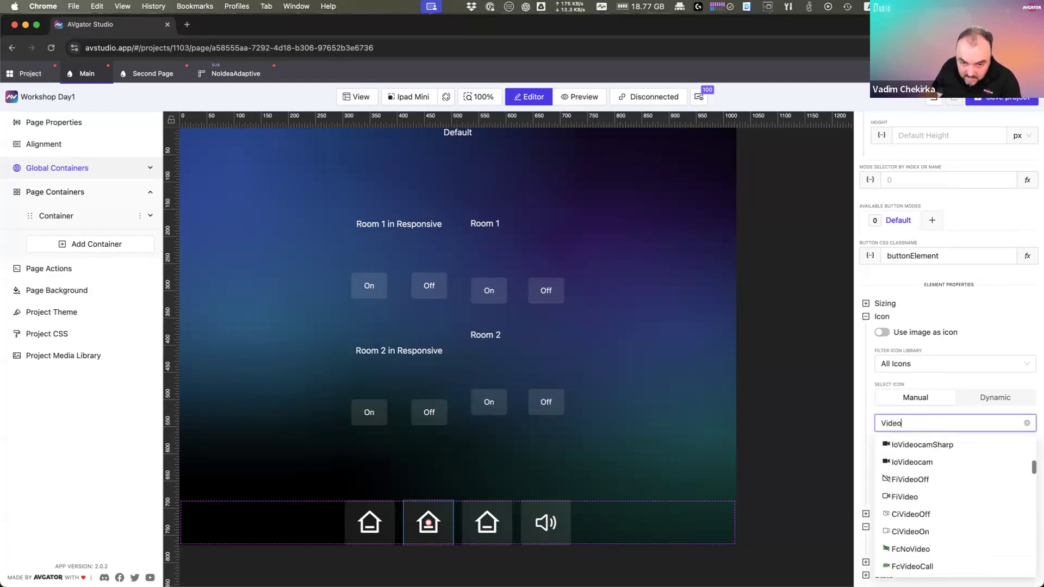
pyautogui.click(926, 461)
# Step: Give the third button the FaRegLightbulb light bulb icon
pyautogui.click(492, 531)
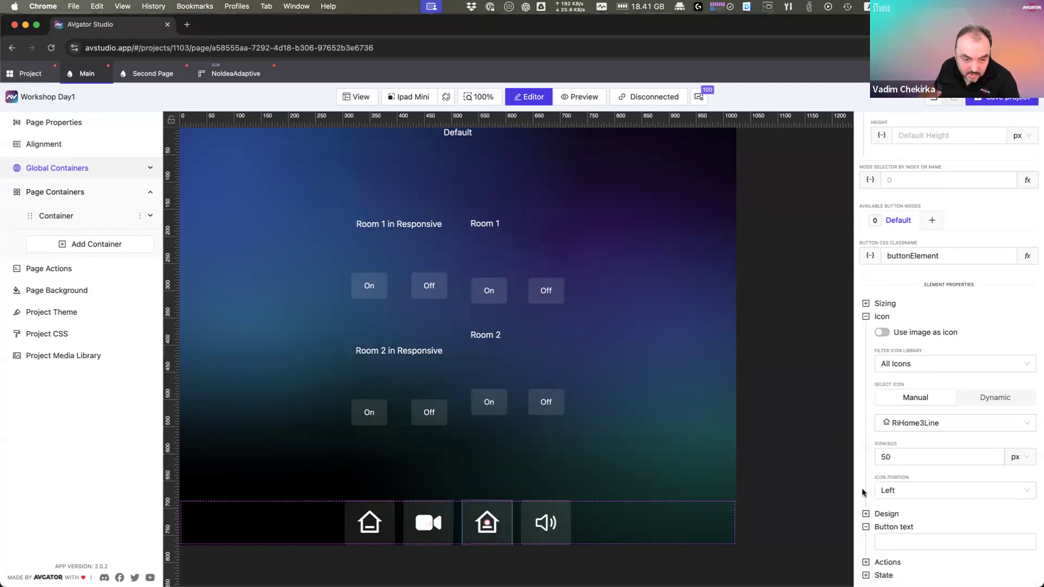
pyautogui.click(946, 424)
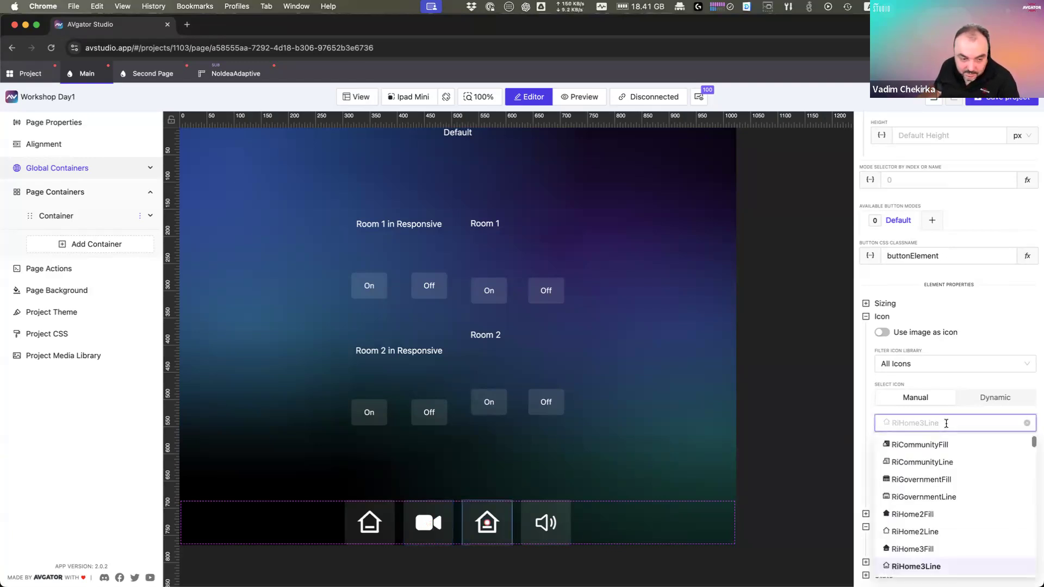
pyautogui.write('Ligh')
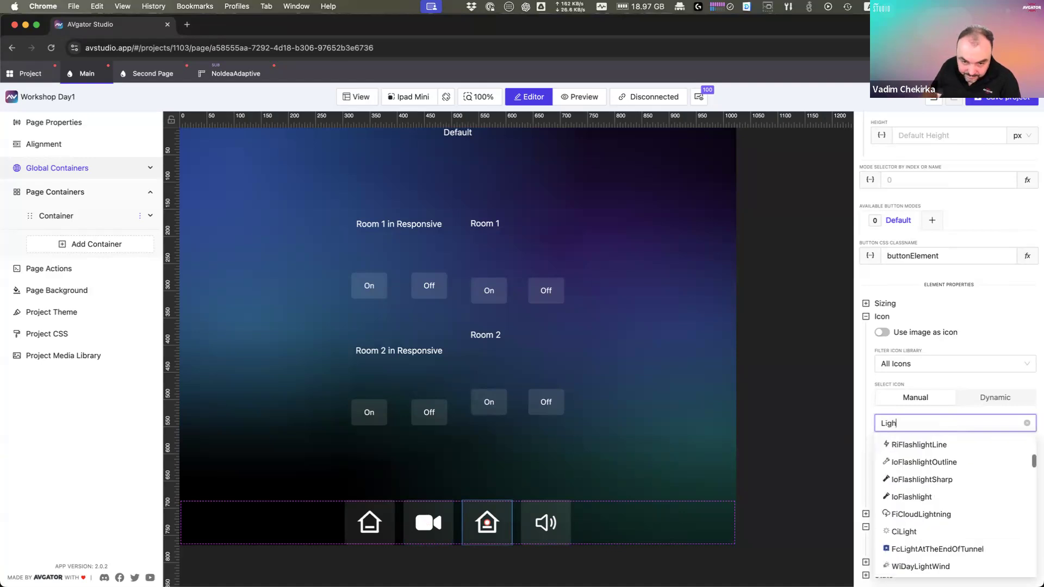
pyautogui.scroll(-3, 946, 487)
pyautogui.scroll(-2, 946, 488)
pyautogui.moveTo(923, 424); pyautogui.dragTo(837, 422)
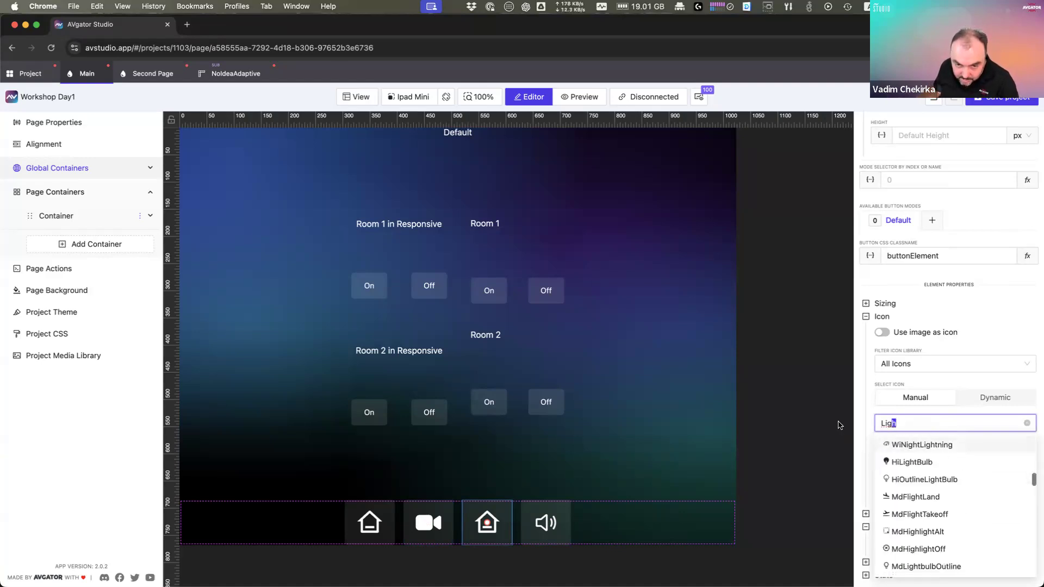
pyautogui.write('Bul')
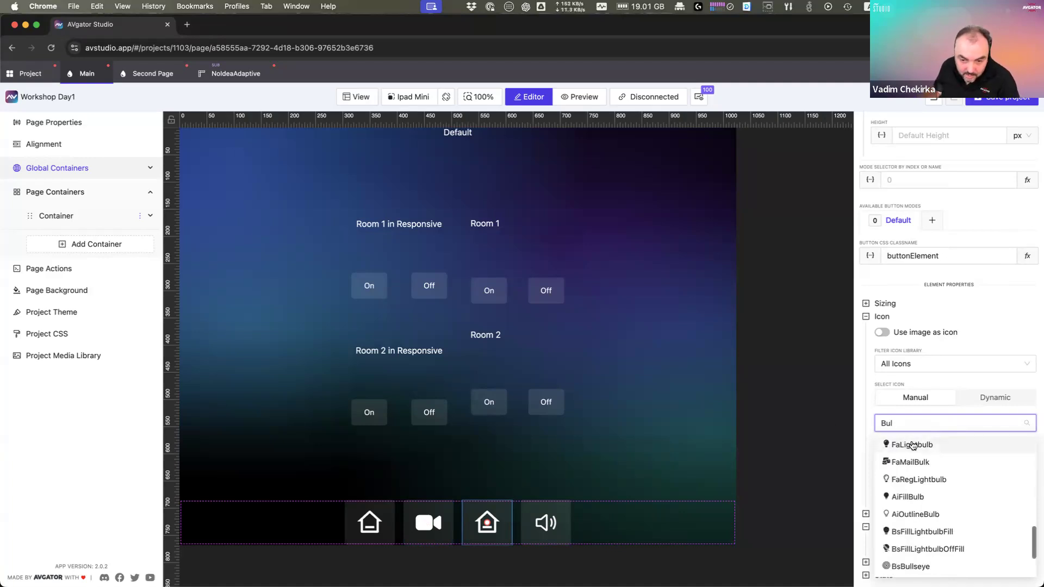
pyautogui.click(930, 481)
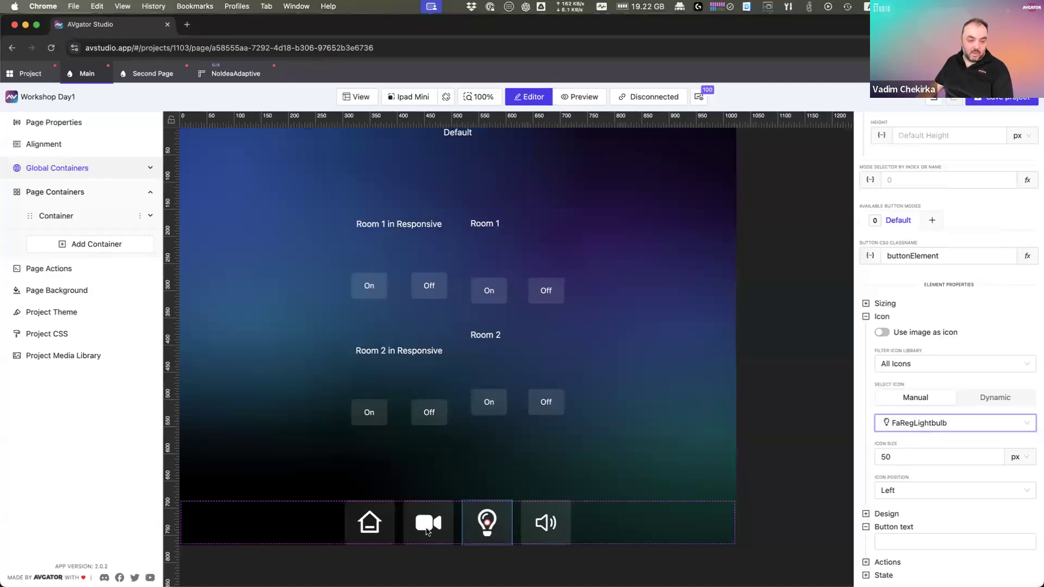
# Step: Check the camera, light bulb and speaker icons, then return to the project overview
pyautogui.click(430, 526)
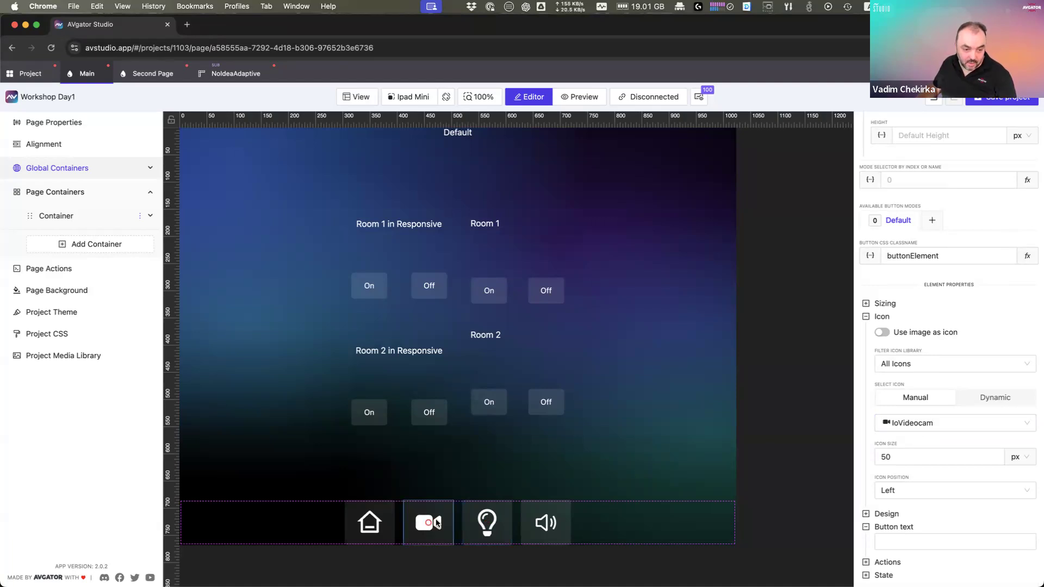
pyautogui.click(504, 527)
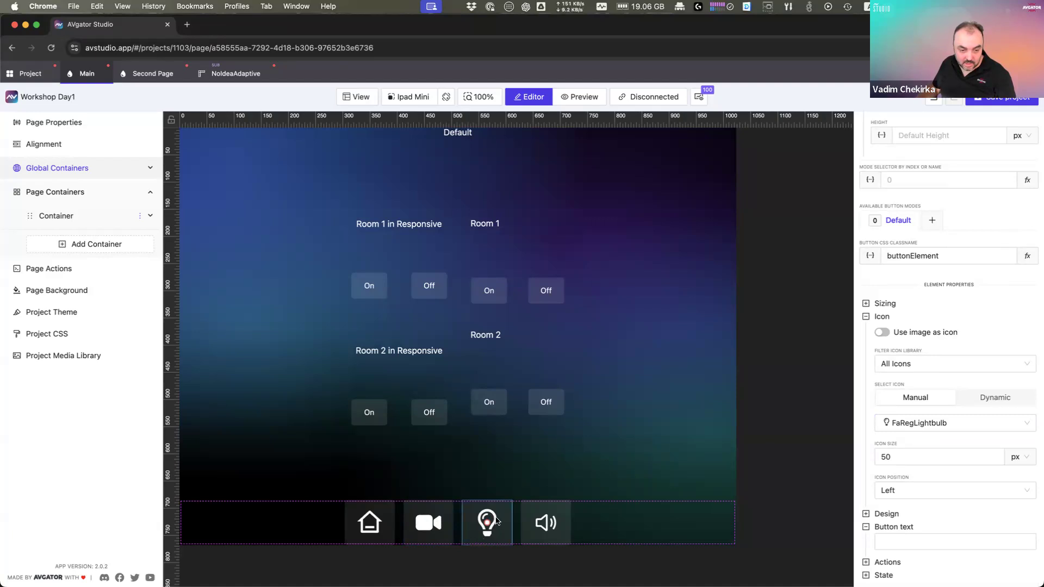
pyautogui.click(555, 525)
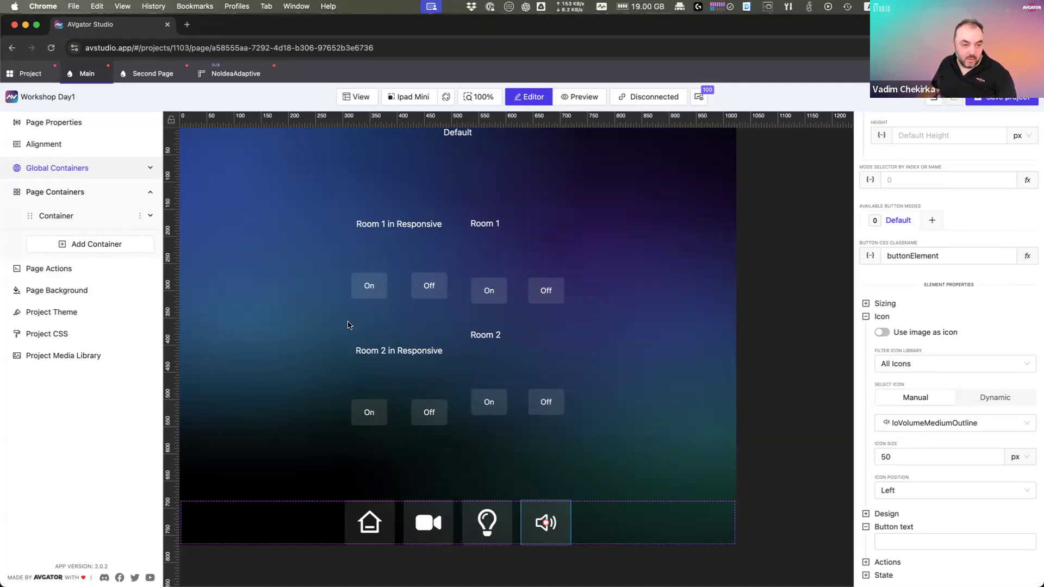
pyautogui.click(30, 73)
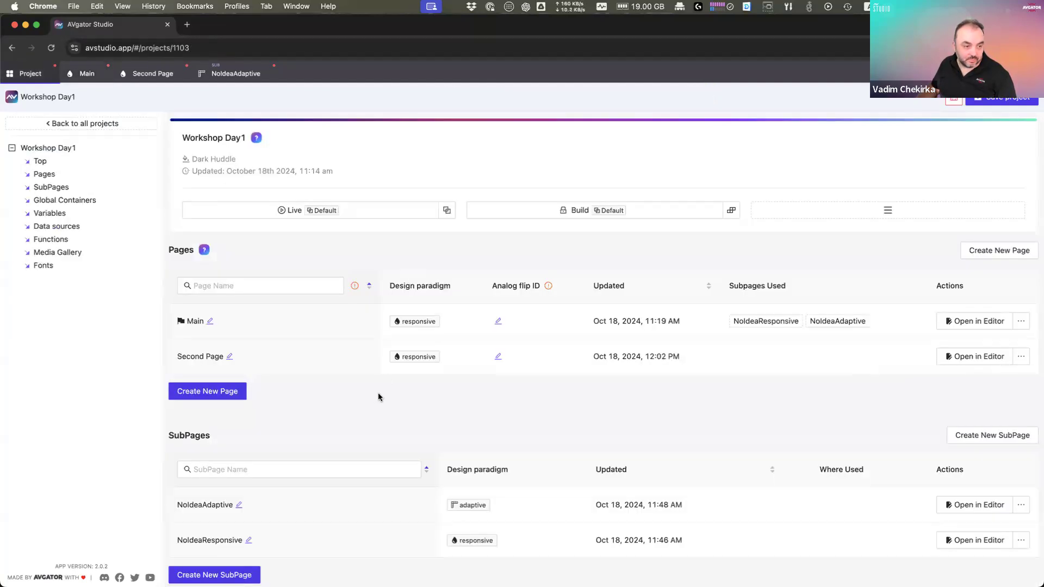
# Step: Rename Second Page to 'Video'
pyautogui.click(230, 357)
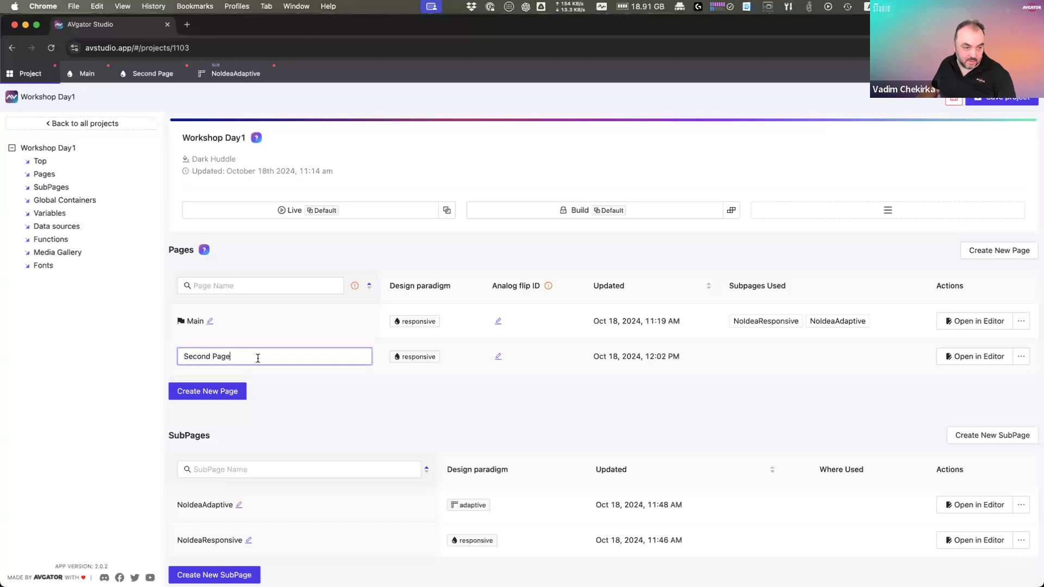
pyautogui.press('super+a')
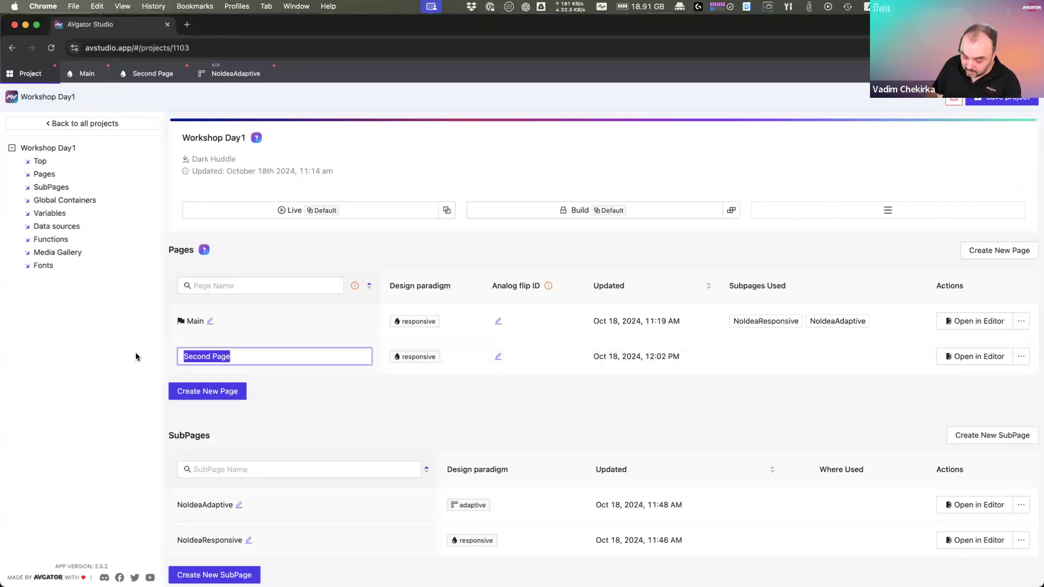
pyautogui.write('Video')
pyautogui.press('Return')
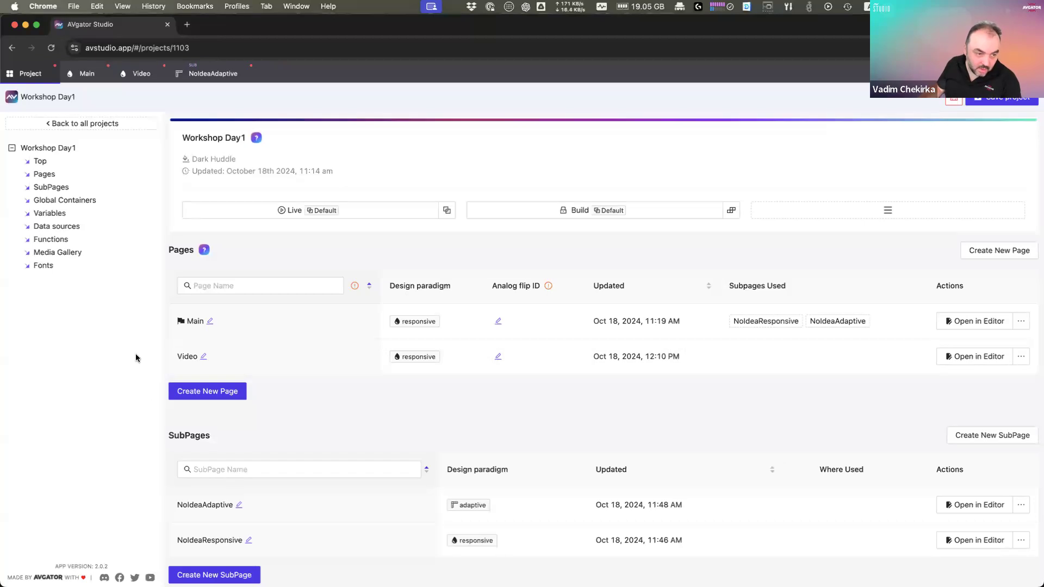
# Step: Create a new responsive page and name it 'Light'
pyautogui.click(233, 390)
pyautogui.click(602, 212)
pyautogui.click(642, 307)
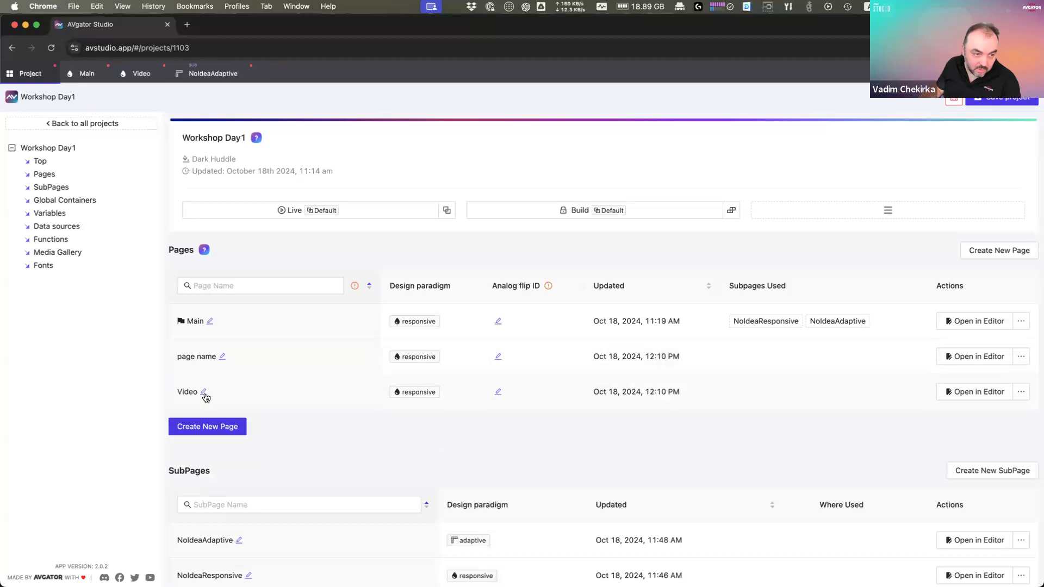
pyautogui.click(222, 357)
pyautogui.moveTo(217, 356); pyautogui.dragTo(148, 353)
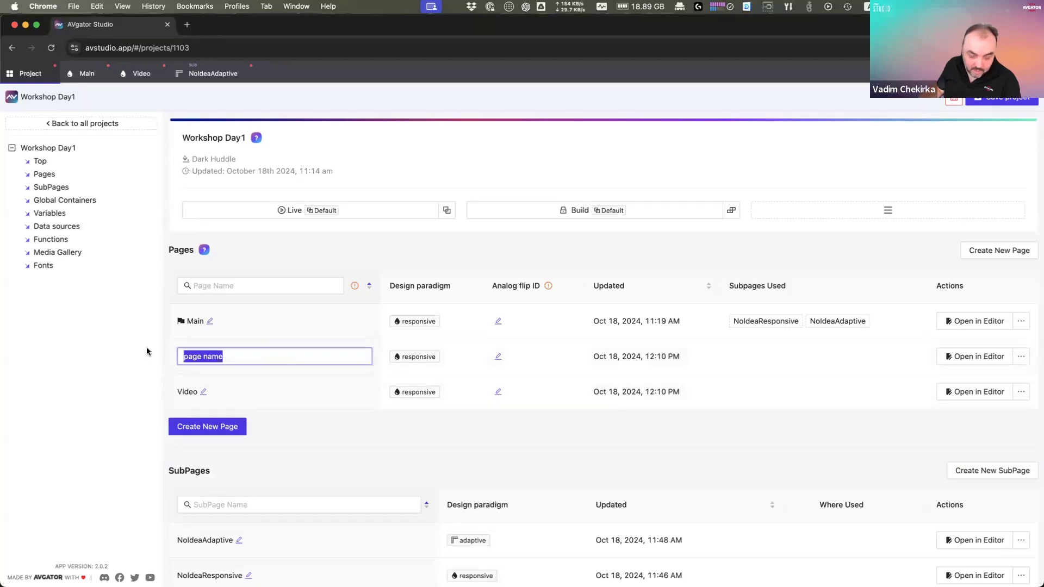
pyautogui.write('Light')
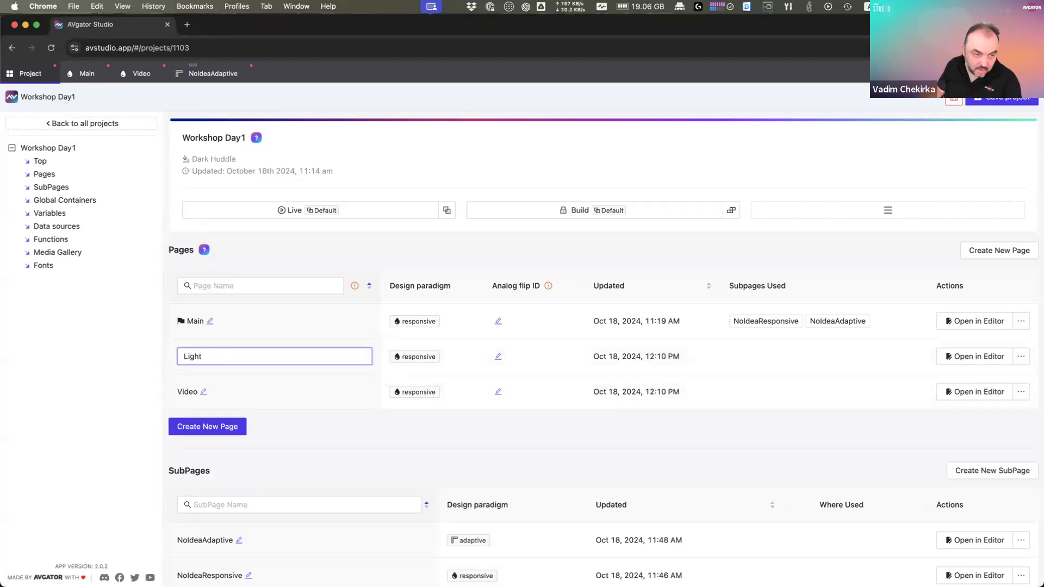
pyautogui.press('Return')
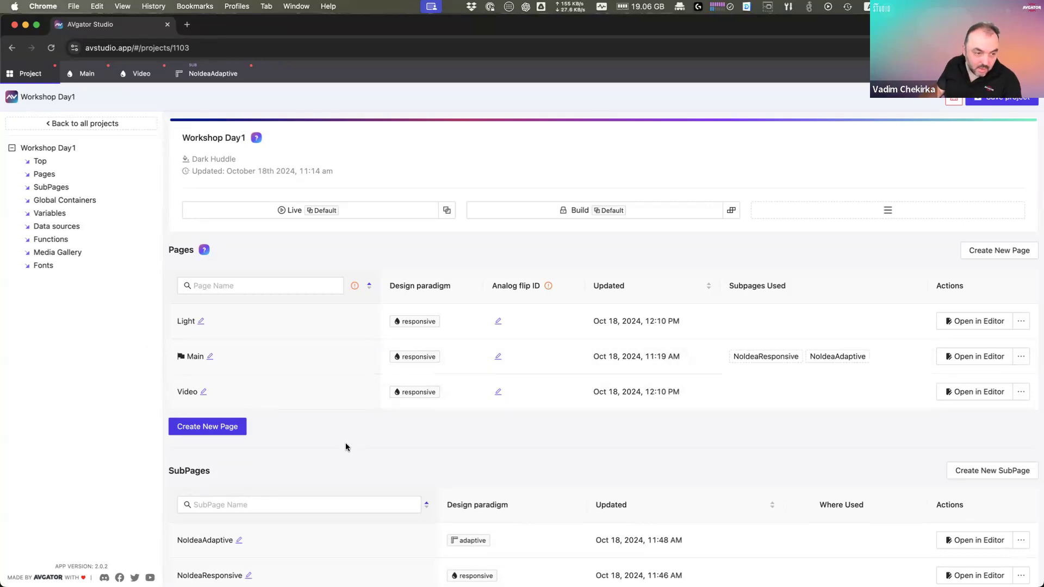
# Step: On the Main page, route the footer camera button's action to the Video page
pyautogui.click(86, 77)
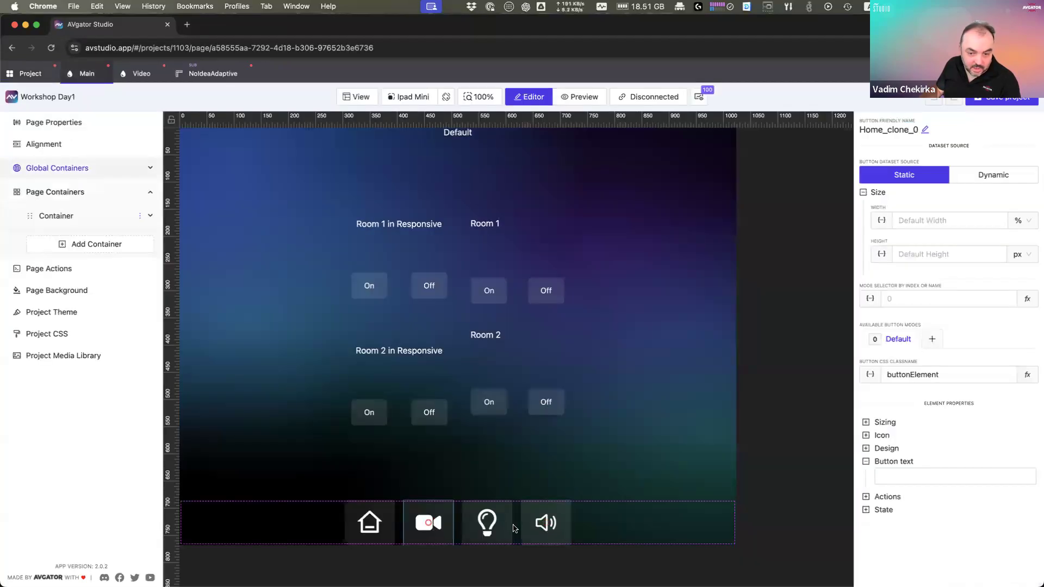
pyautogui.click(884, 497)
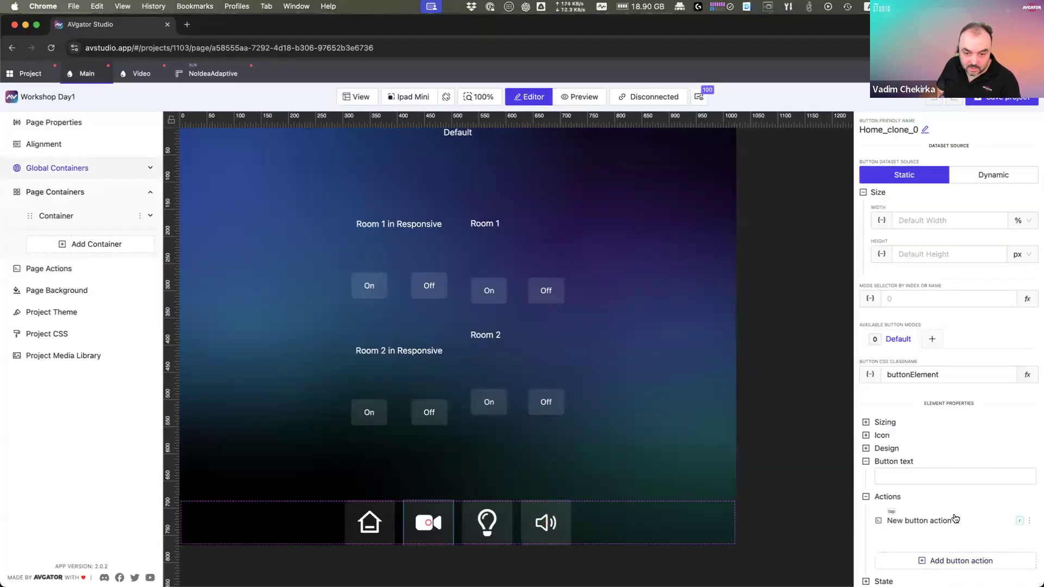
pyautogui.click(955, 519)
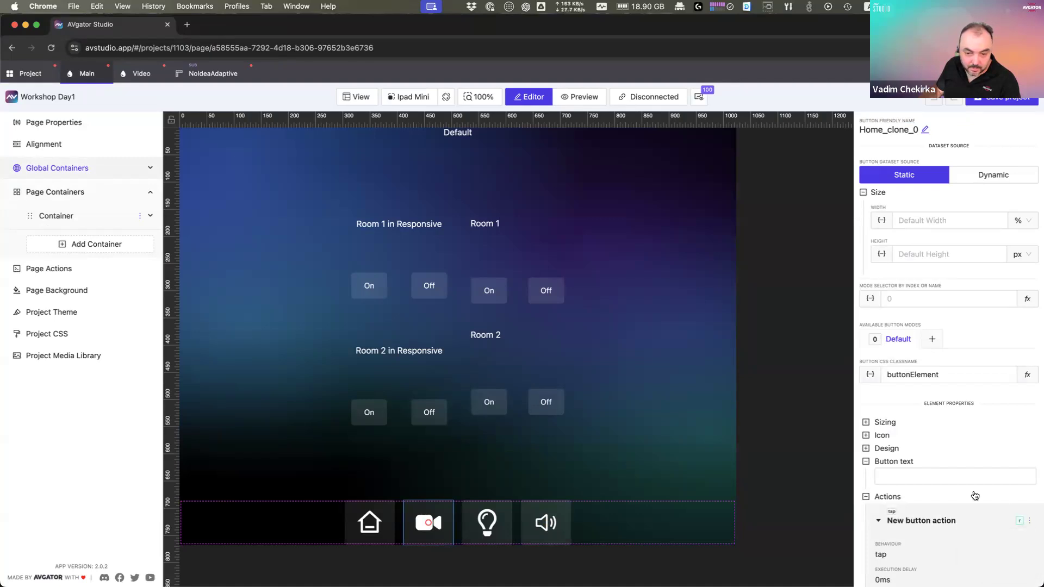
pyautogui.click(1030, 521)
pyautogui.click(1003, 539)
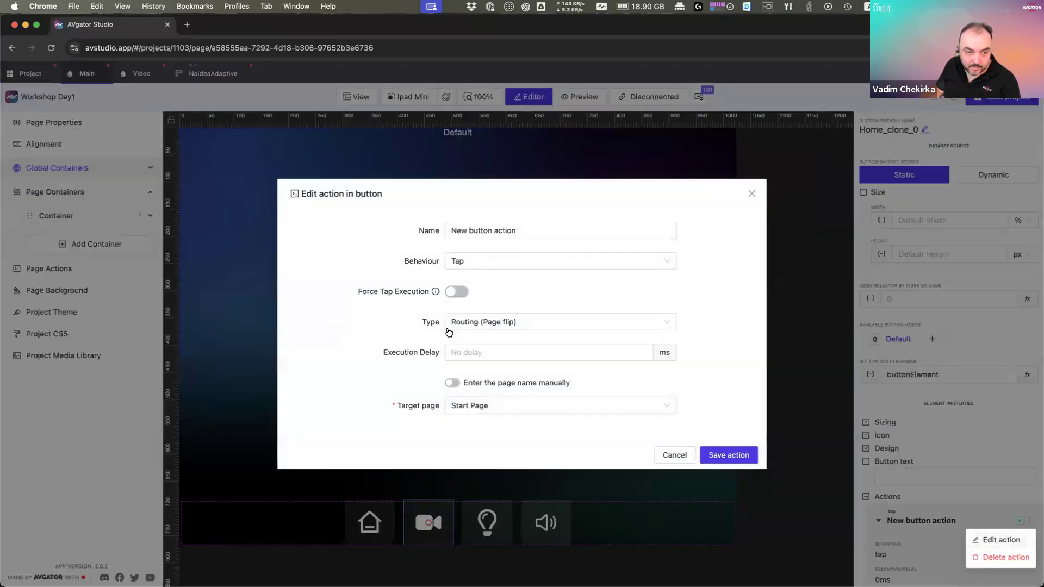
pyautogui.click(489, 405)
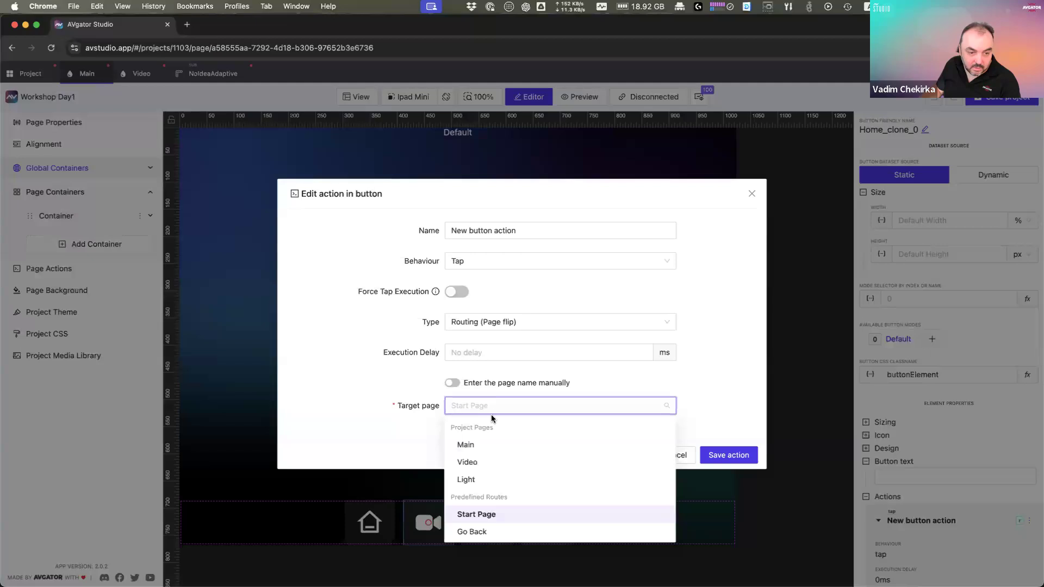
pyautogui.click(480, 462)
pyautogui.click(703, 455)
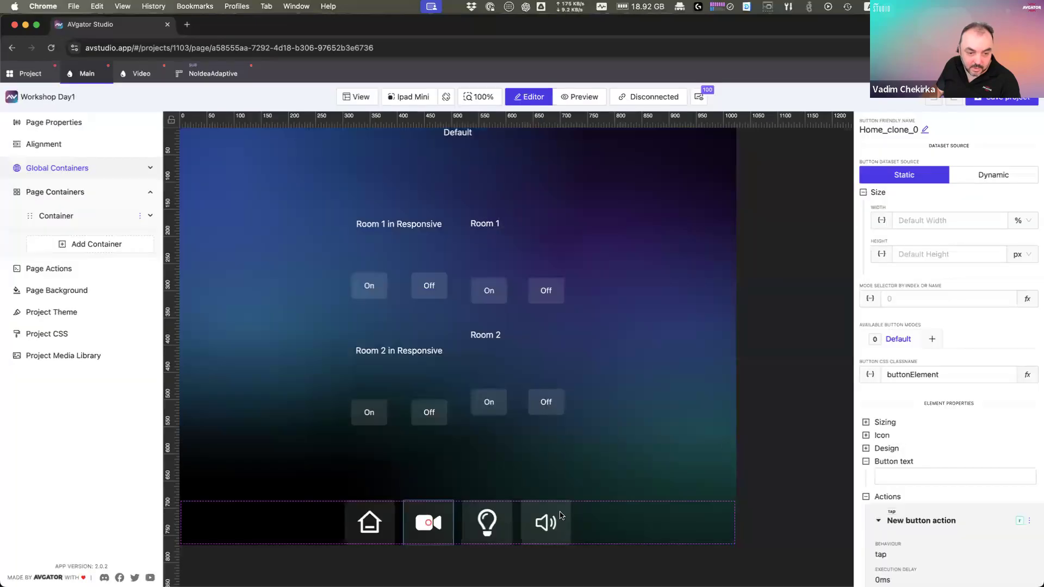
# Step: Route the lightbulb button's action to the Light page
pyautogui.click(501, 530)
pyautogui.click(1031, 524)
pyautogui.click(998, 539)
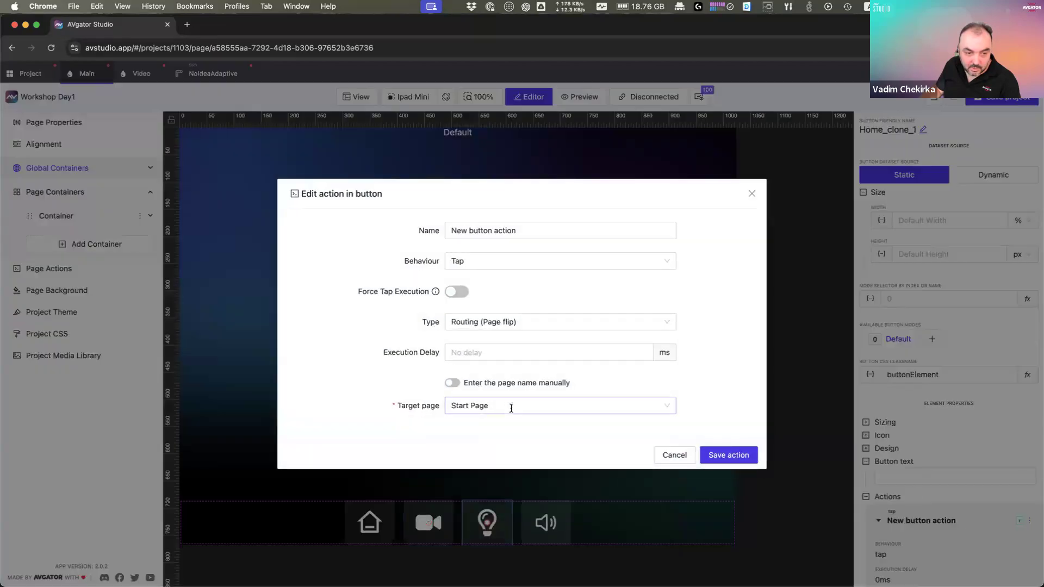
pyautogui.click(511, 408)
pyautogui.click(490, 479)
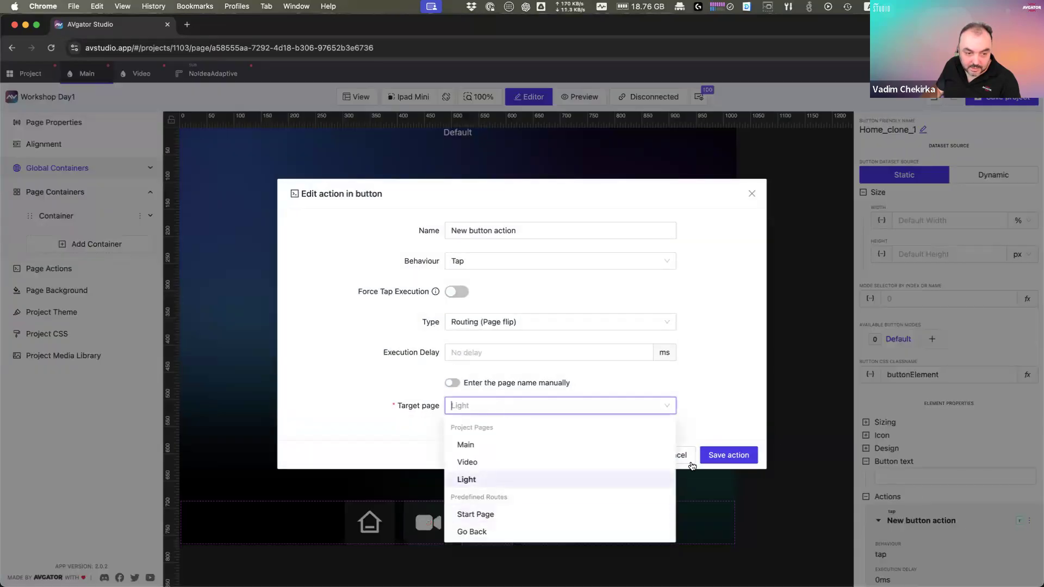
pyautogui.click(723, 455)
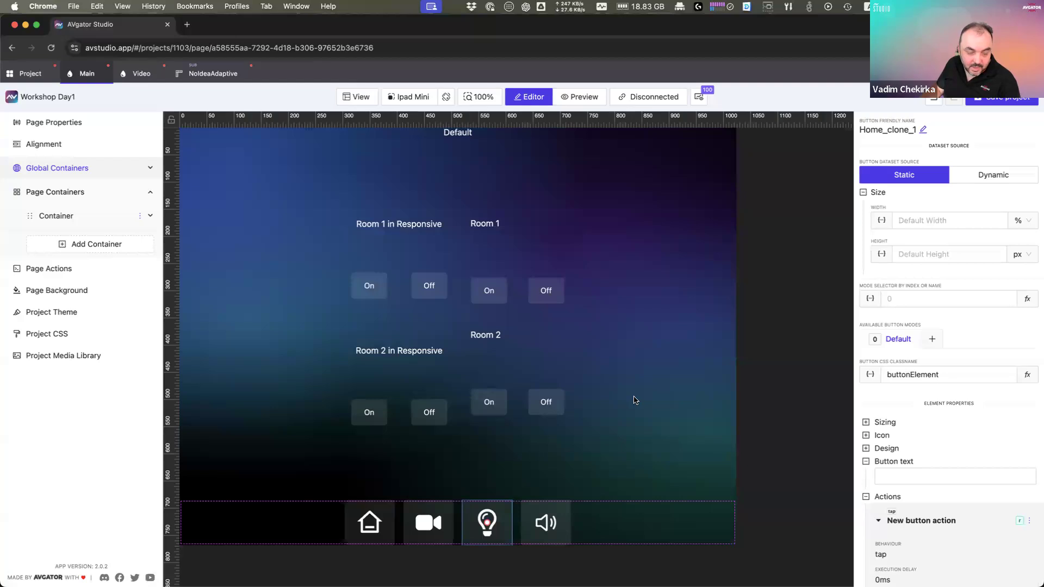
pyautogui.click(620, 524)
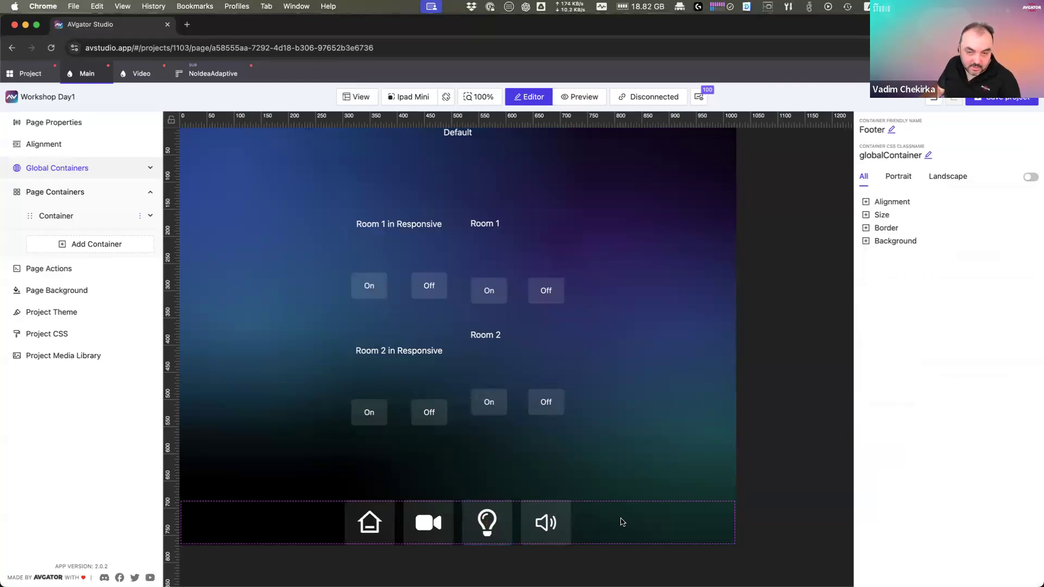
pyautogui.click(901, 203)
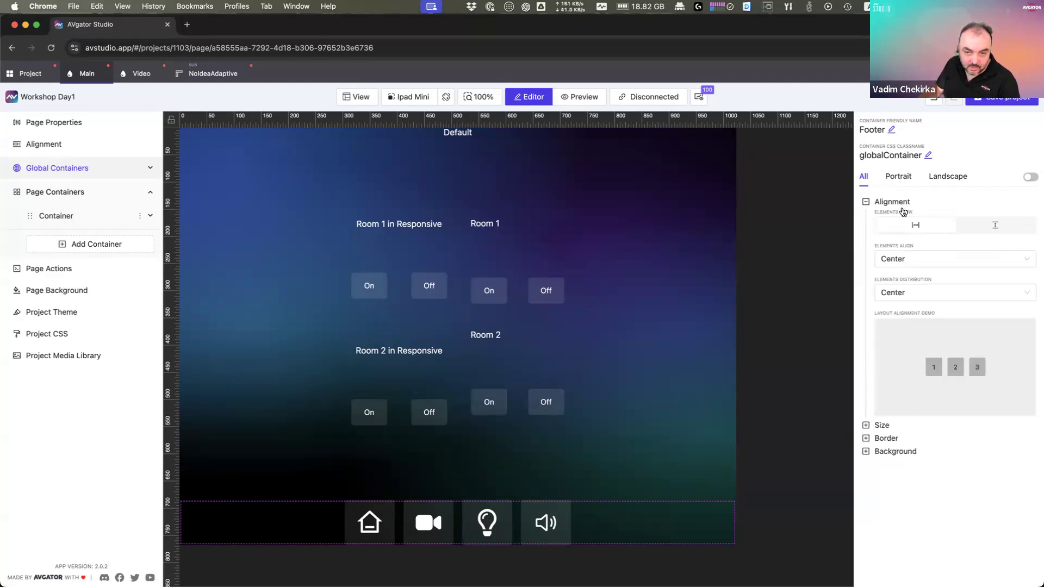
pyautogui.click(960, 294)
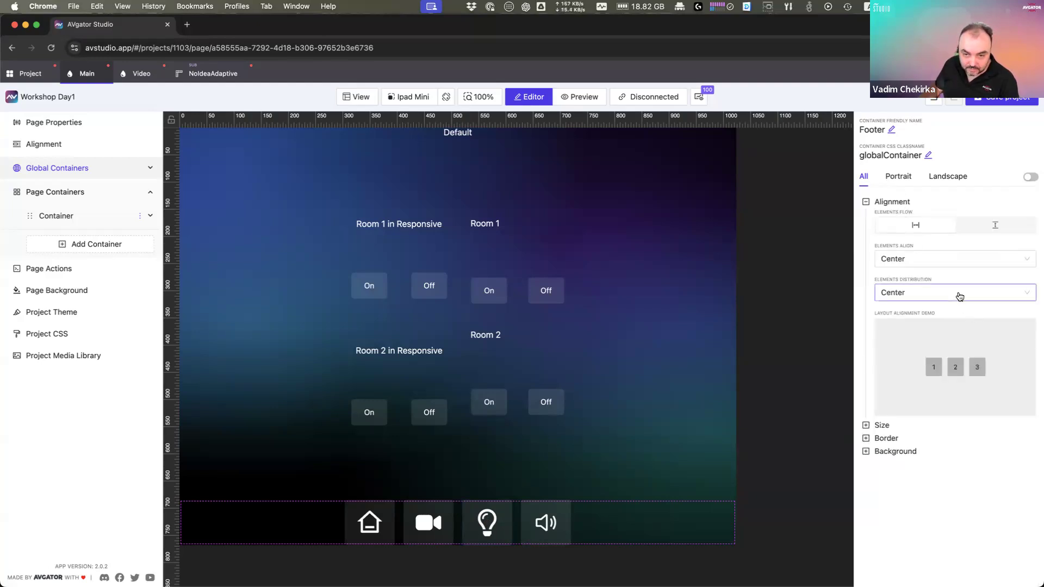
pyautogui.click(932, 382)
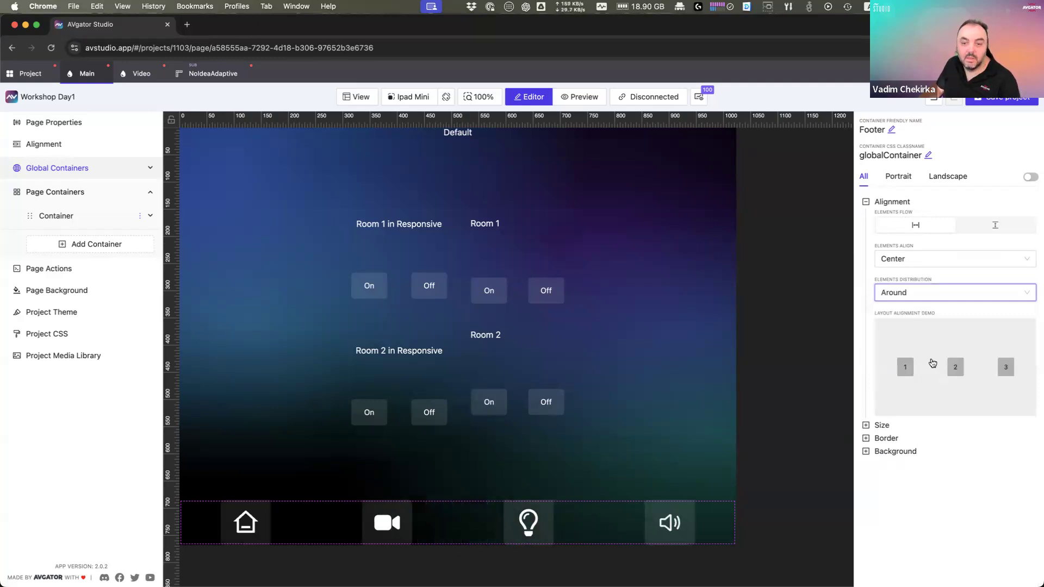
pyautogui.click(945, 297)
pyautogui.click(912, 369)
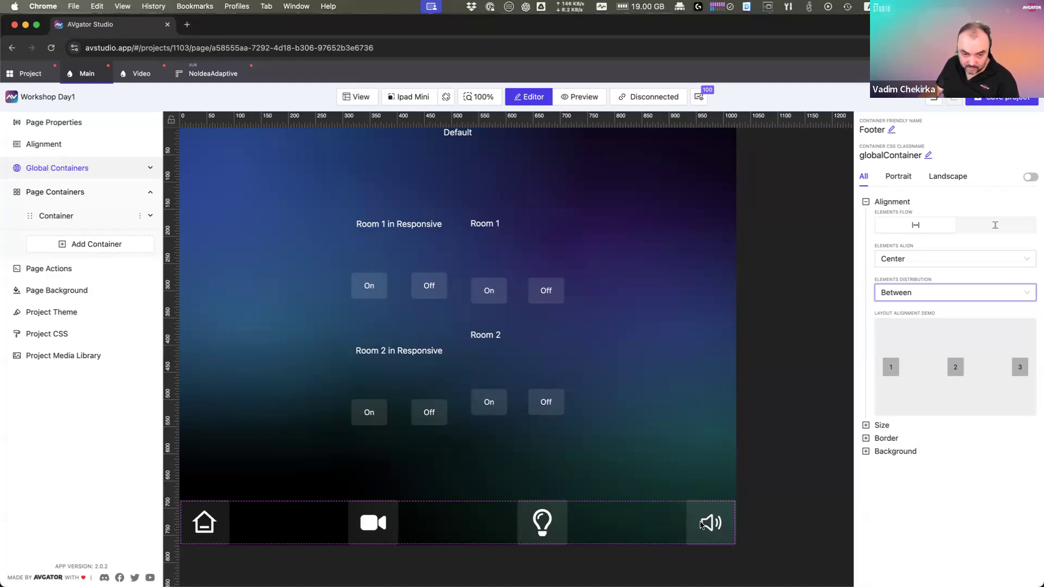
pyautogui.click(906, 297)
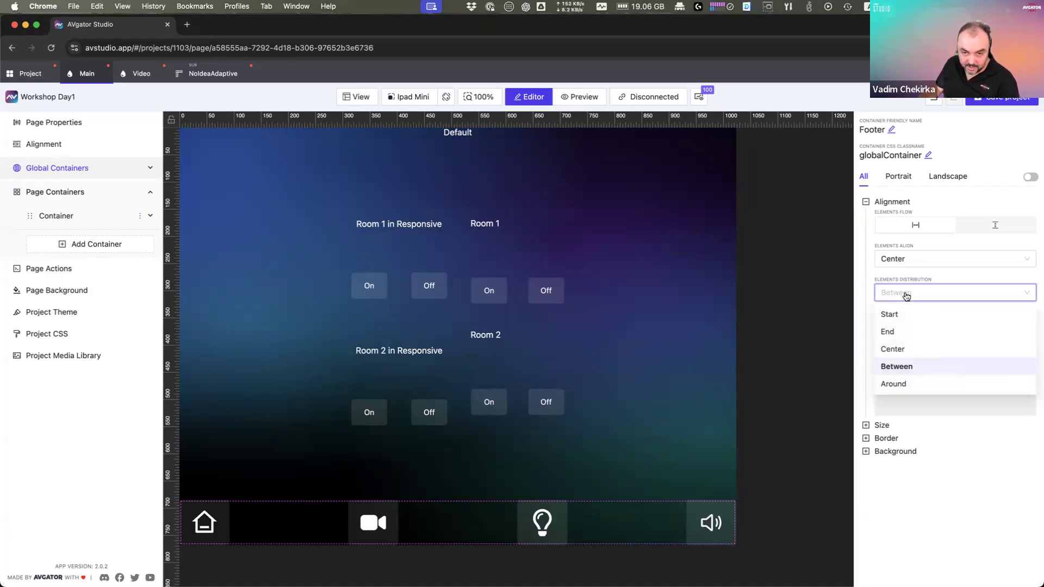
pyautogui.click(902, 354)
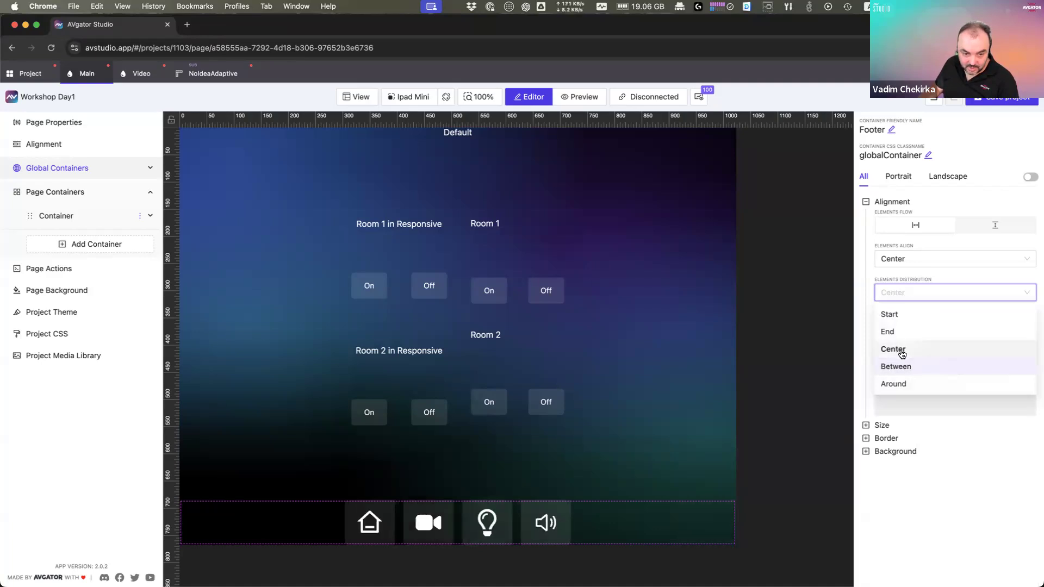
pyautogui.rightClick(592, 518)
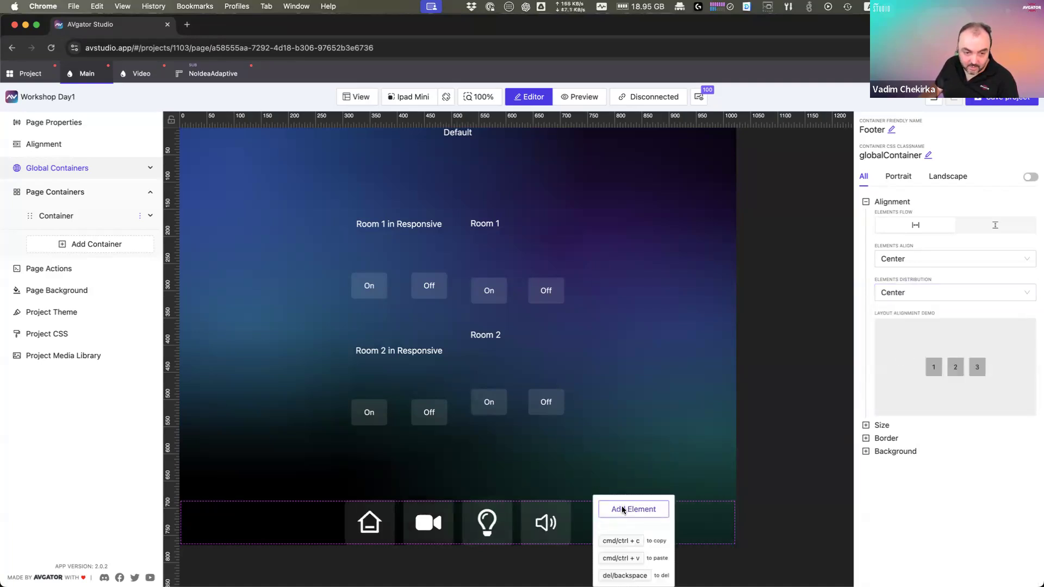
# Step: Add a Spacer element to the footer, placed just before the volume button
pyautogui.click(622, 509)
pyautogui.click(511, 195)
pyautogui.write('sp')
pyautogui.click(504, 244)
pyautogui.click(623, 247)
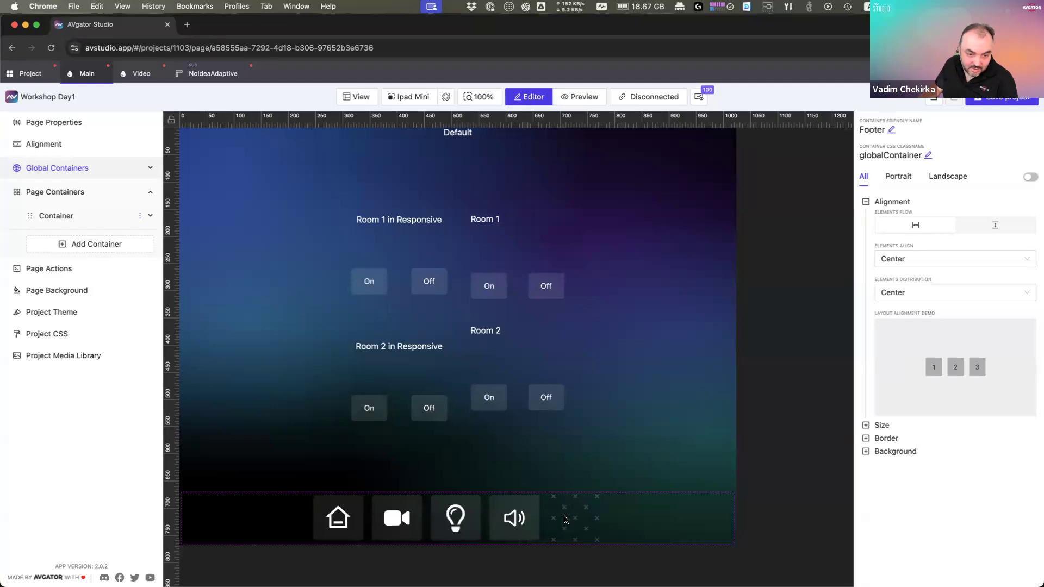
pyautogui.click(586, 514)
pyautogui.moveTo(587, 513); pyautogui.dragTo(538, 512)
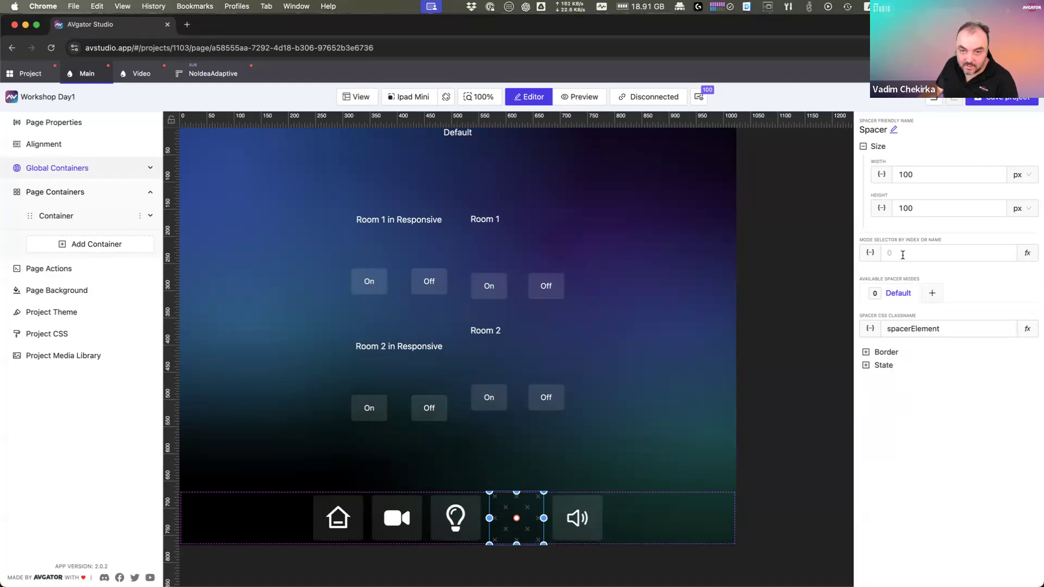
# Step: Set the spacer's width to 100% and its height to 20 px
pyautogui.click(1003, 175)
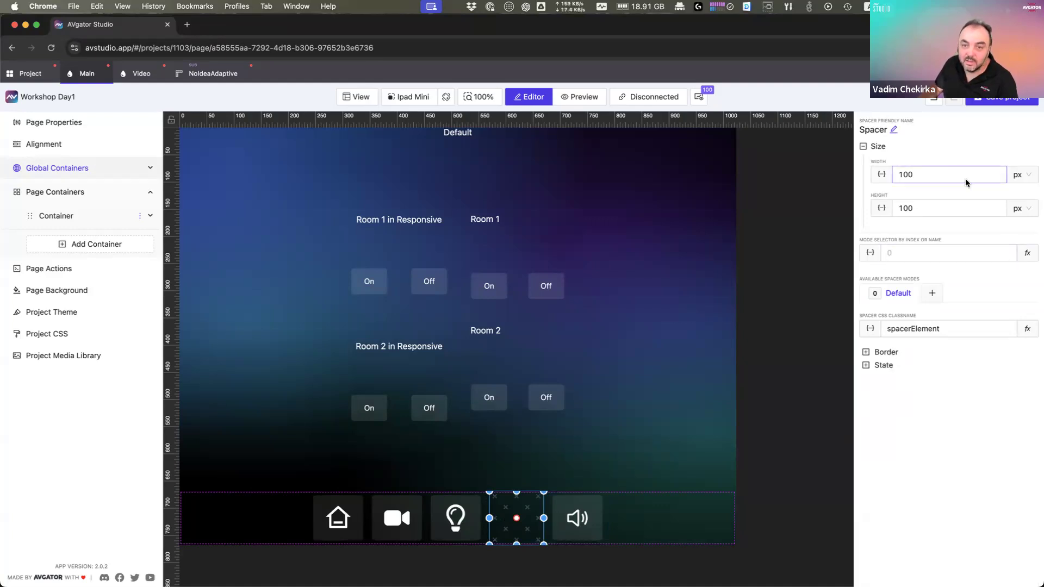
pyautogui.click(1021, 175)
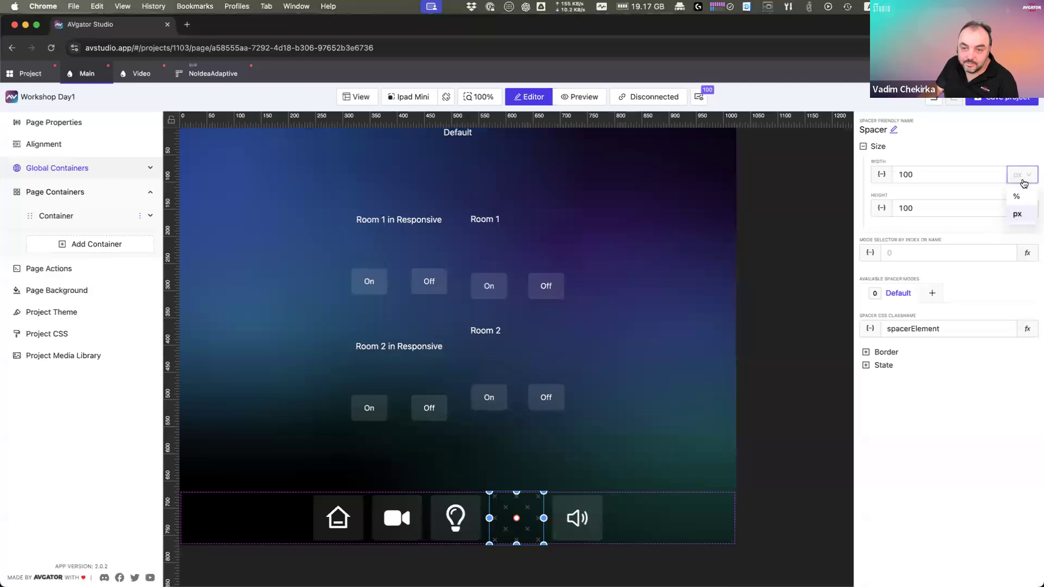
pyautogui.click(1022, 199)
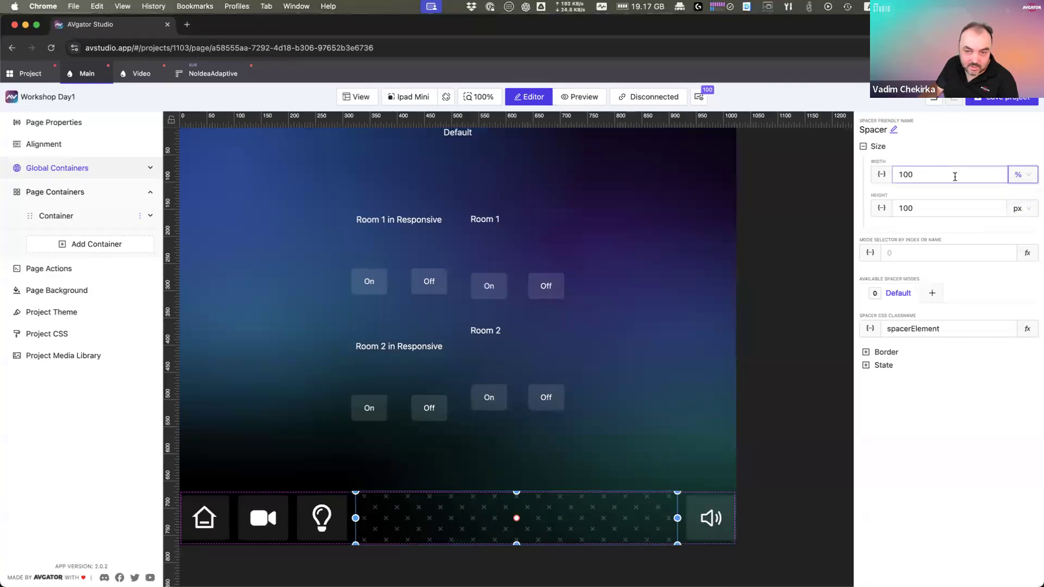
pyautogui.doubleClick(955, 177)
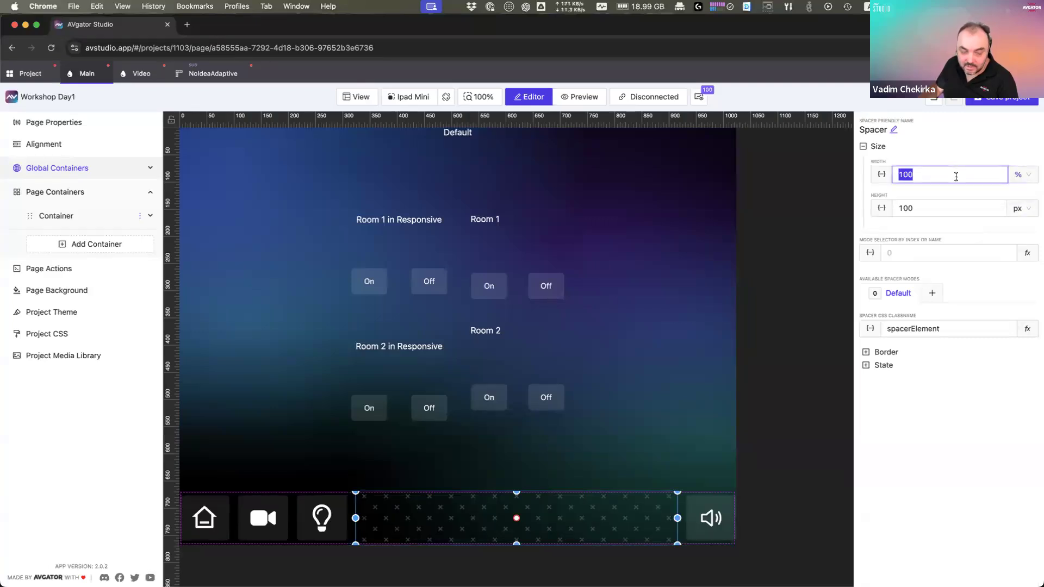
pyautogui.click(687, 405)
pyautogui.click(602, 515)
pyautogui.moveTo(940, 212); pyautogui.dragTo(848, 212)
pyautogui.write('2')
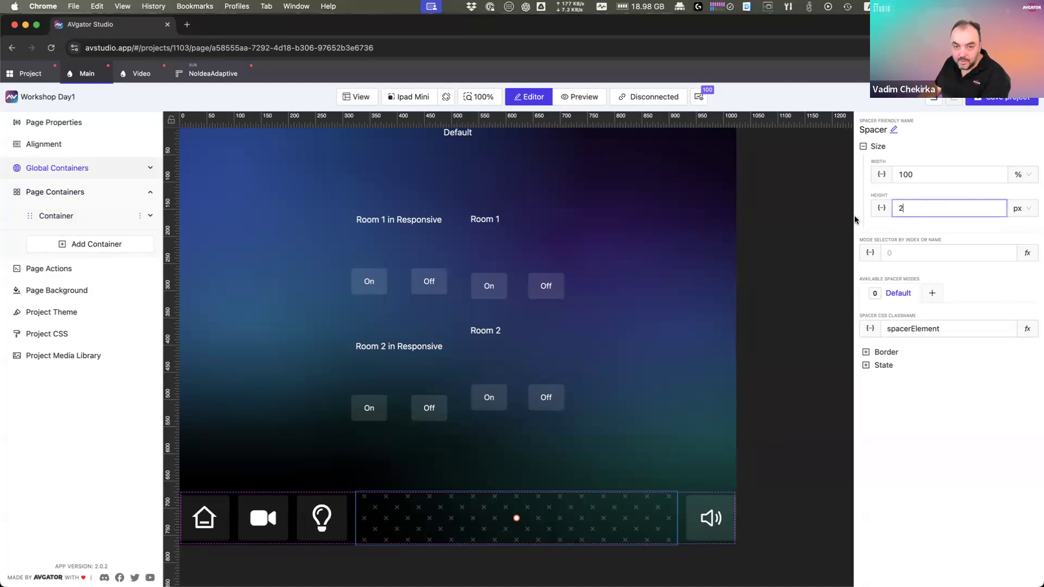
pyautogui.write('0')
pyautogui.click(522, 523)
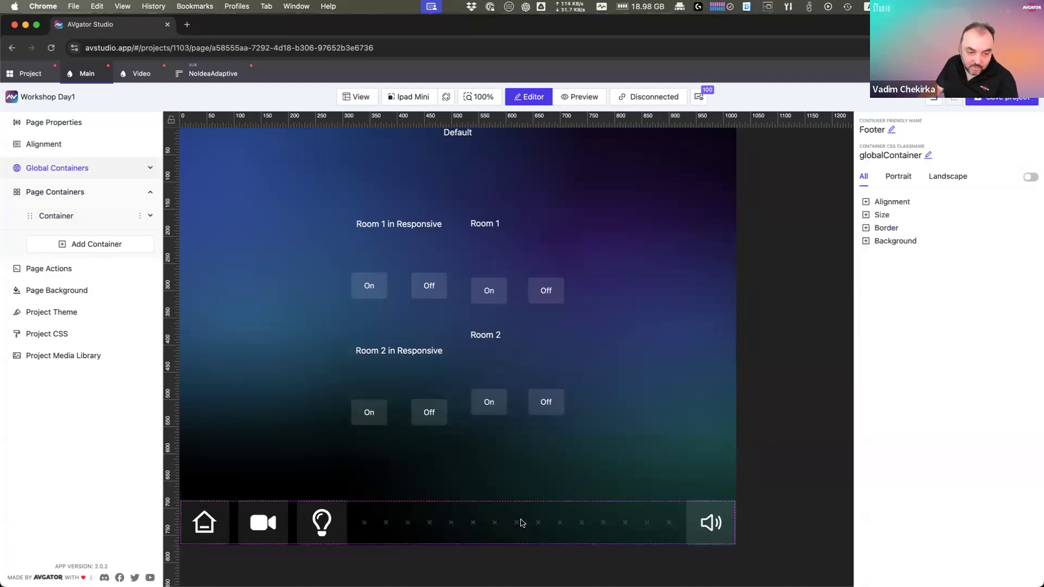
pyautogui.click(569, 524)
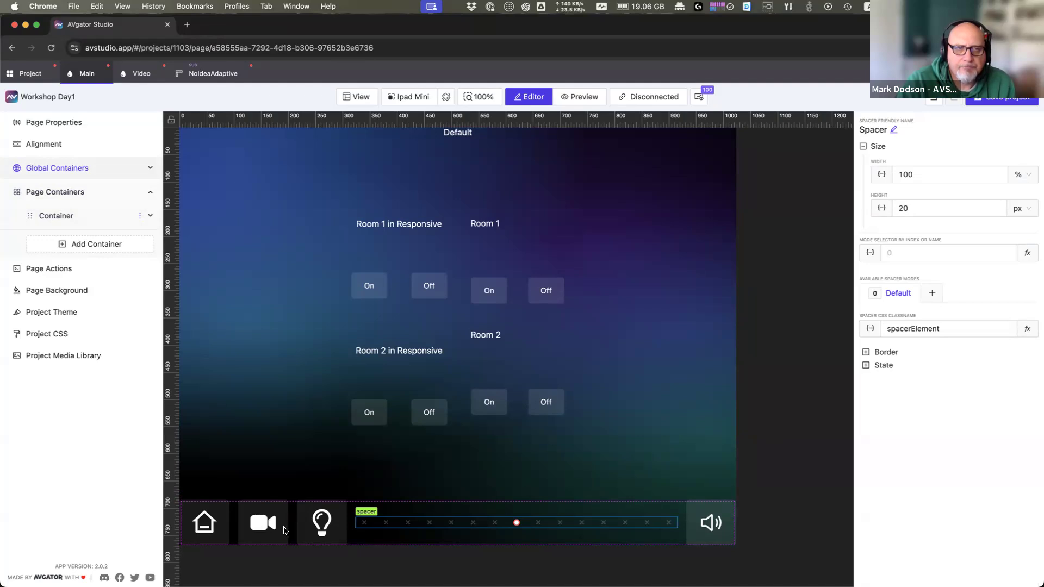
# Step: Add a percent-width Spacer between the home and video icons in the footer
pyautogui.rightClick(385, 523)
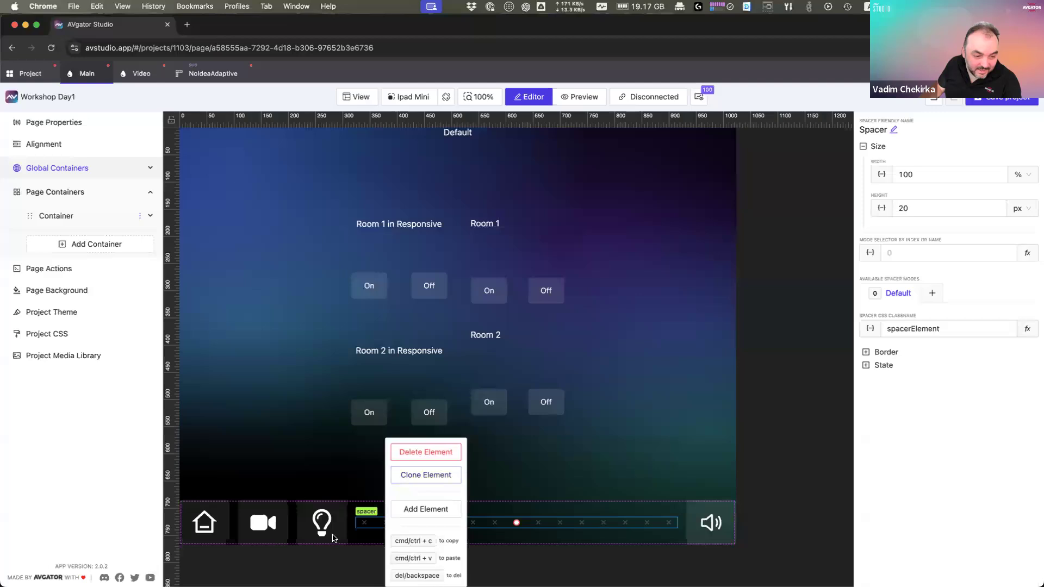
pyautogui.click(350, 538)
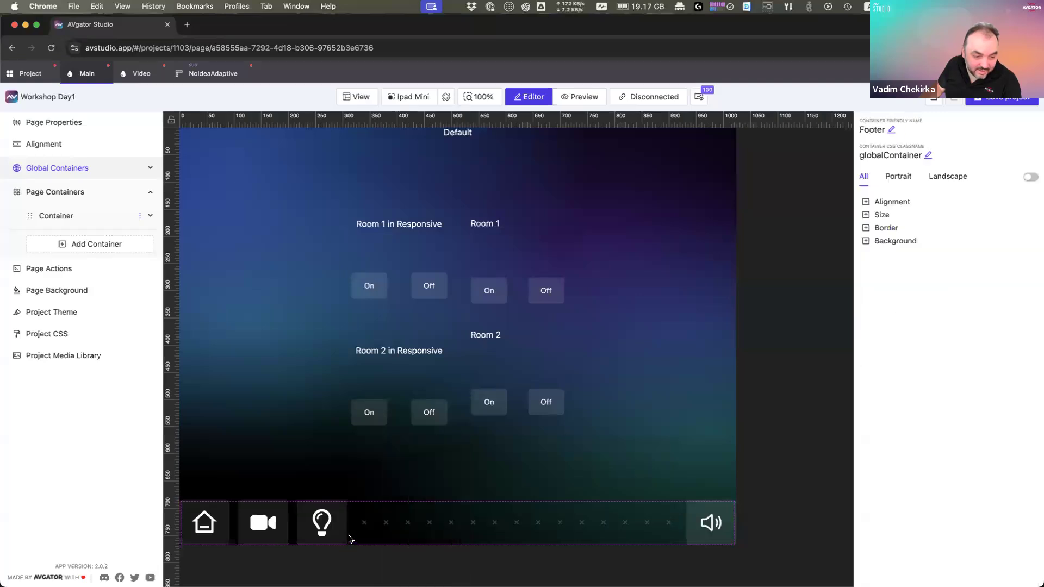
pyautogui.rightClick(350, 539)
pyautogui.click(373, 508)
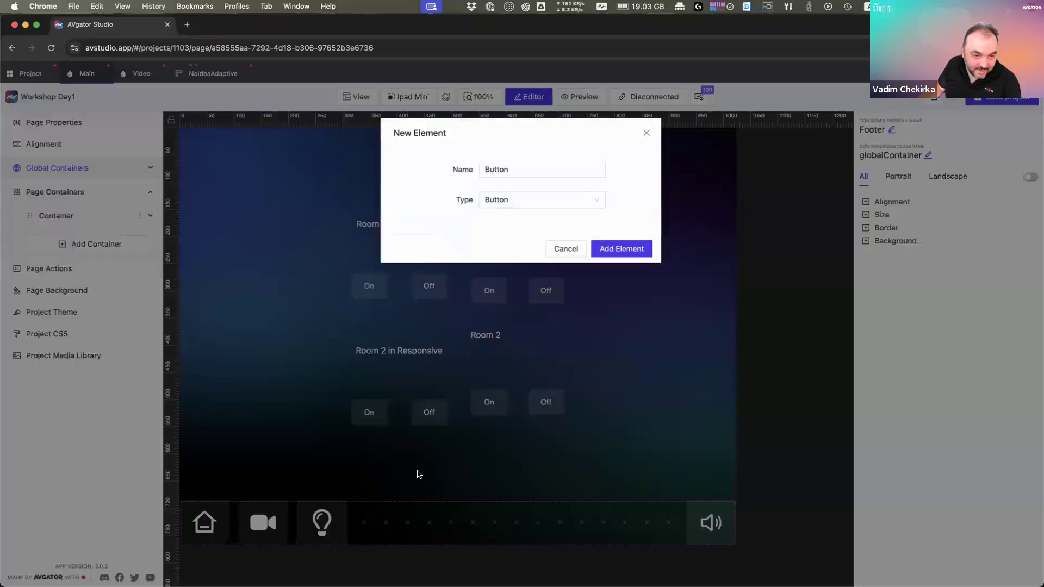
pyautogui.click(508, 198)
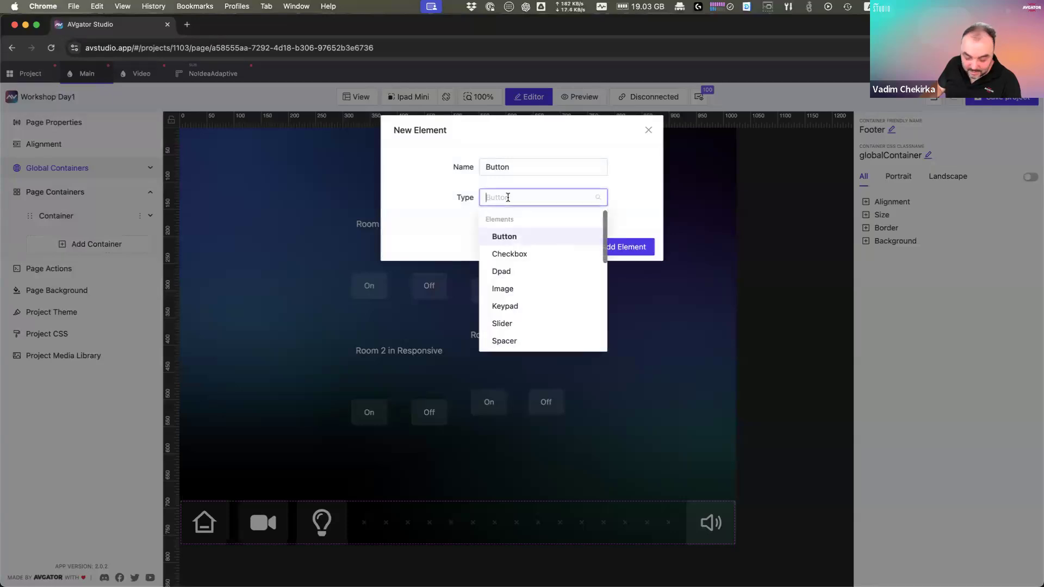
pyautogui.write('spa')
pyautogui.press('Return')
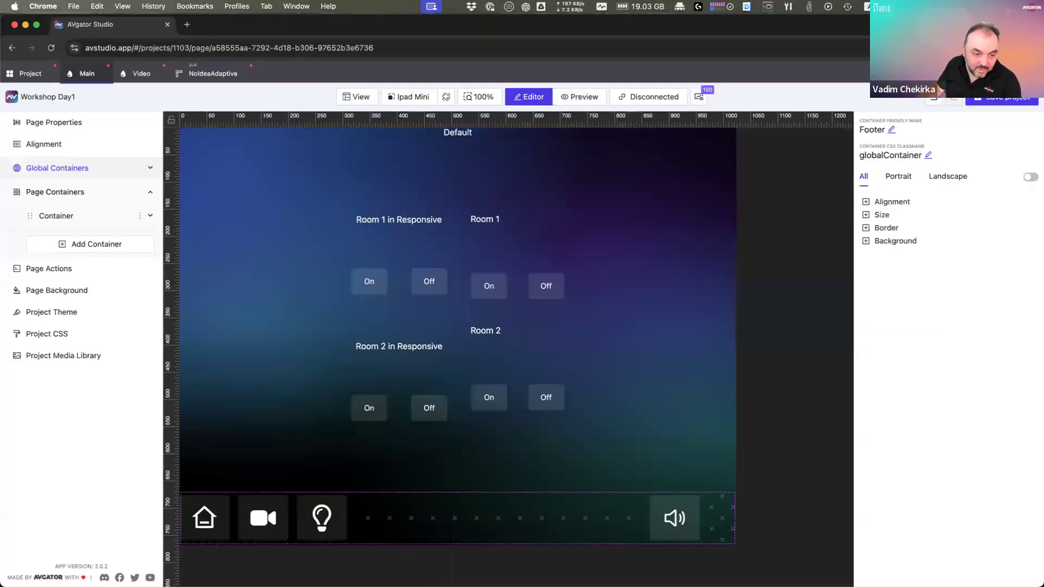
pyautogui.click(720, 518)
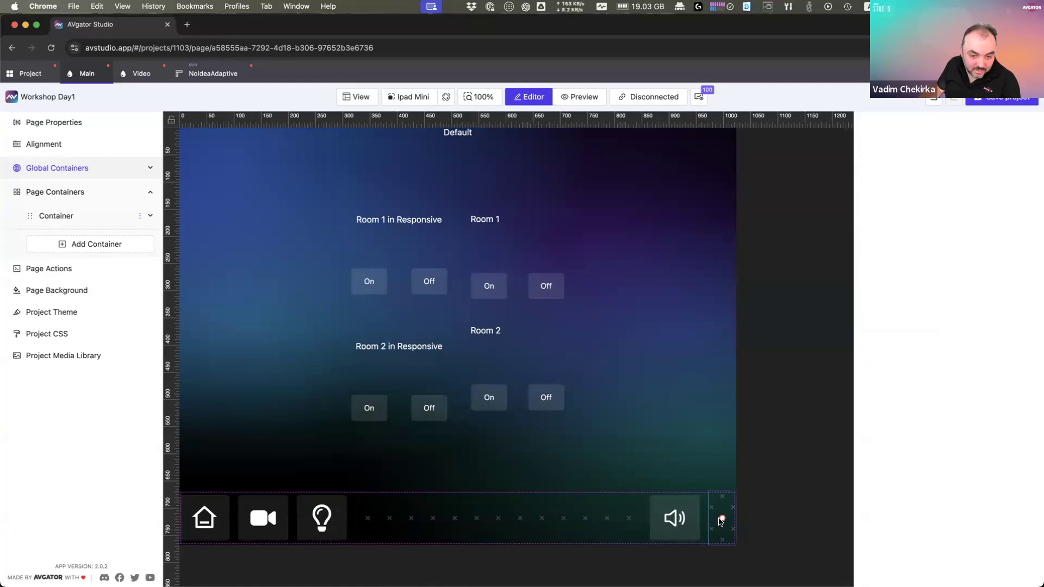
pyautogui.moveTo(720, 514); pyautogui.dragTo(239, 511)
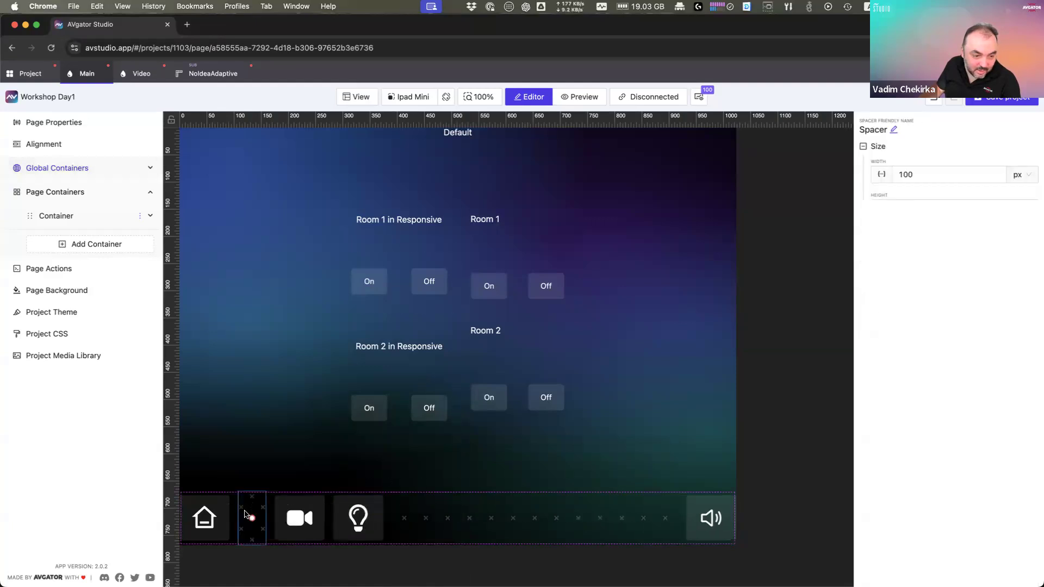
pyautogui.click(1021, 175)
pyautogui.click(932, 174)
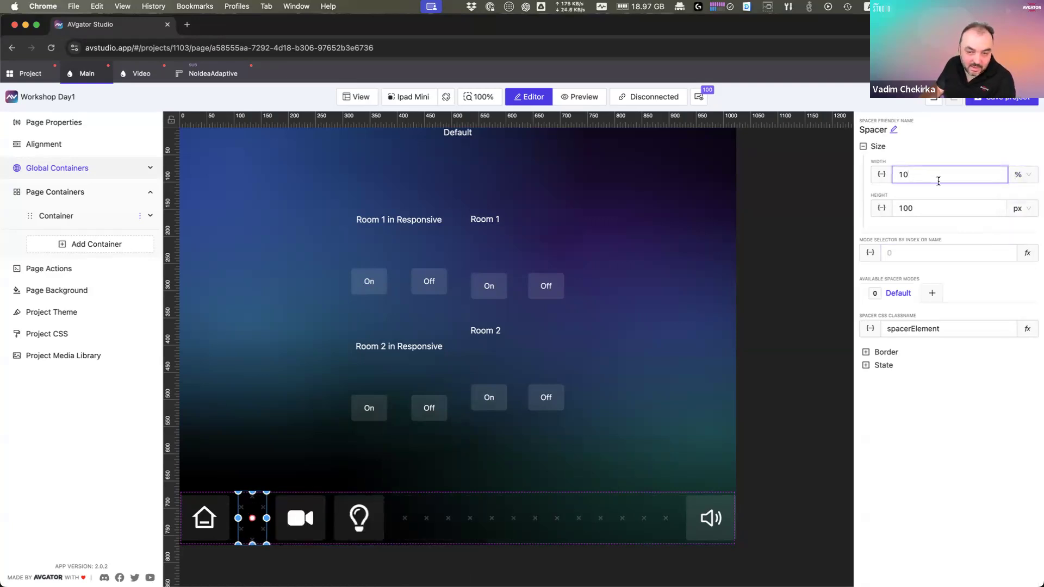
# Step: Set the long footer spacer's width to 90%
pyautogui.click(604, 514)
pyautogui.moveTo(943, 174); pyautogui.dragTo(875, 178)
pyautogui.write('90')
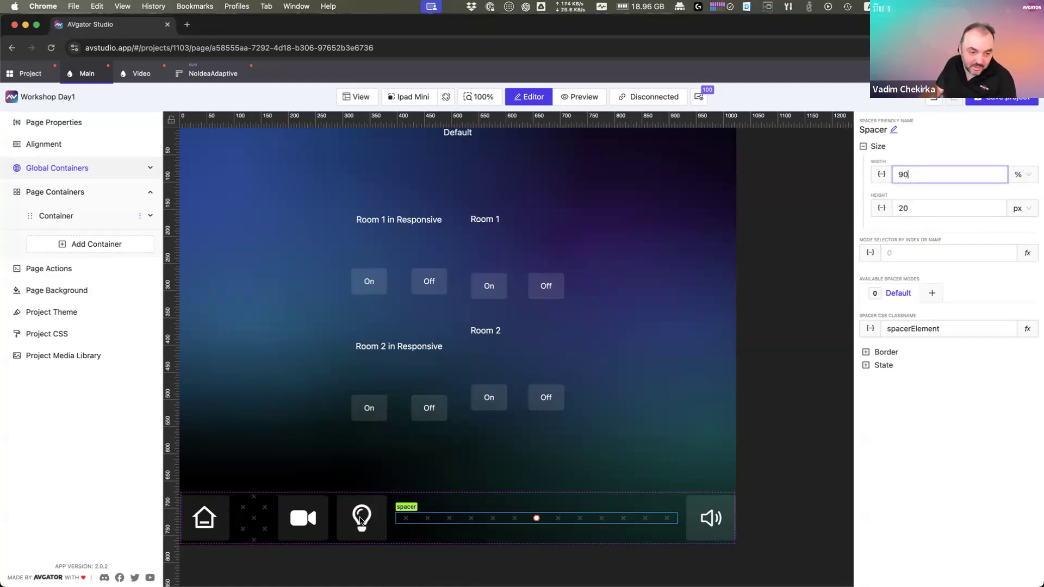
pyautogui.doubleClick(510, 30)
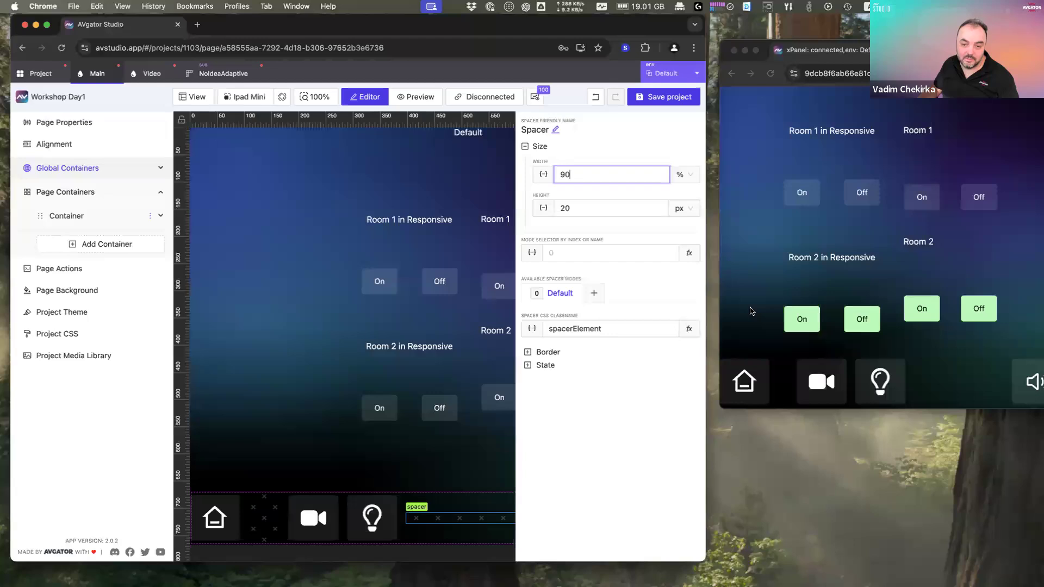
# Step: Maximize xPanel in device mode and preview it as iPad Pro, landscape and portrait
pyautogui.click(750, 311)
pyautogui.doubleClick(935, 50)
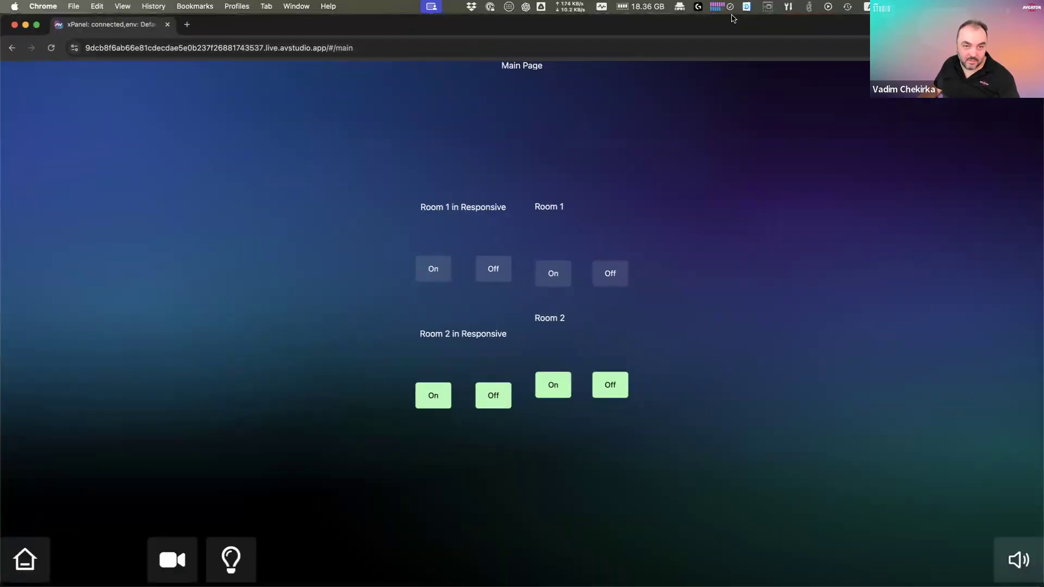
pyautogui.press('super+alt+i')
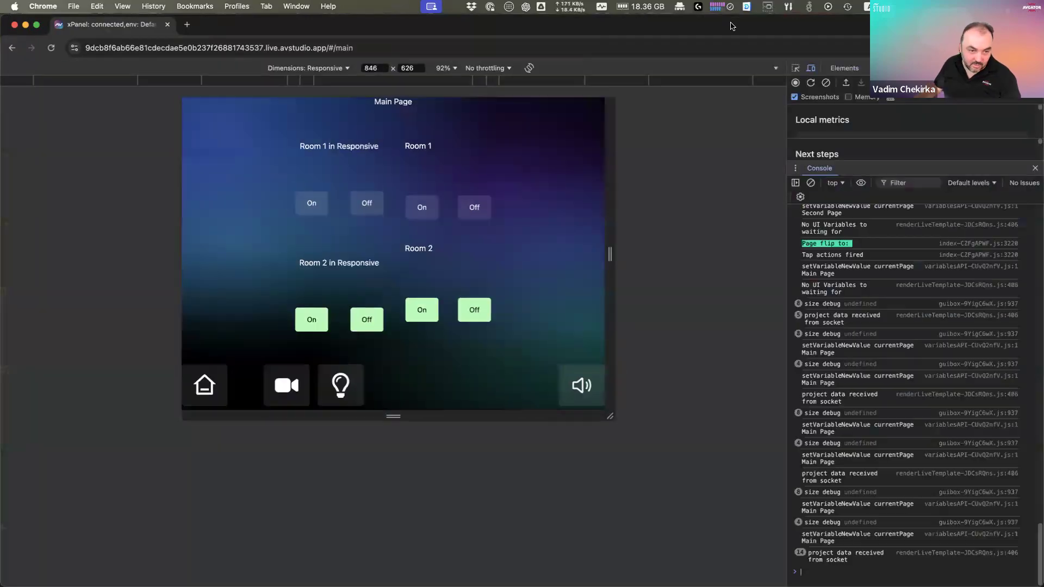
pyautogui.click(327, 68)
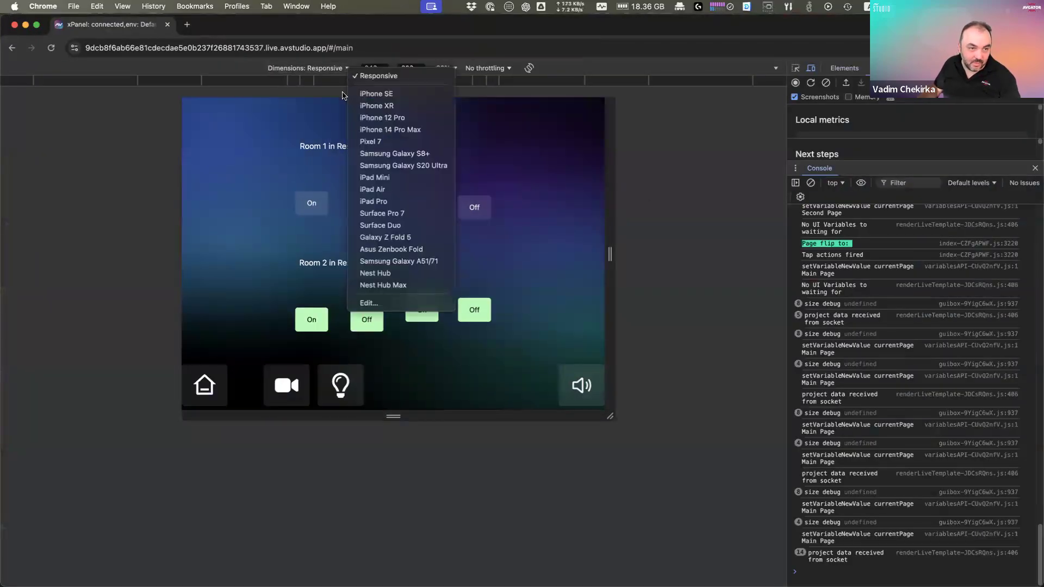
pyautogui.click(381, 201)
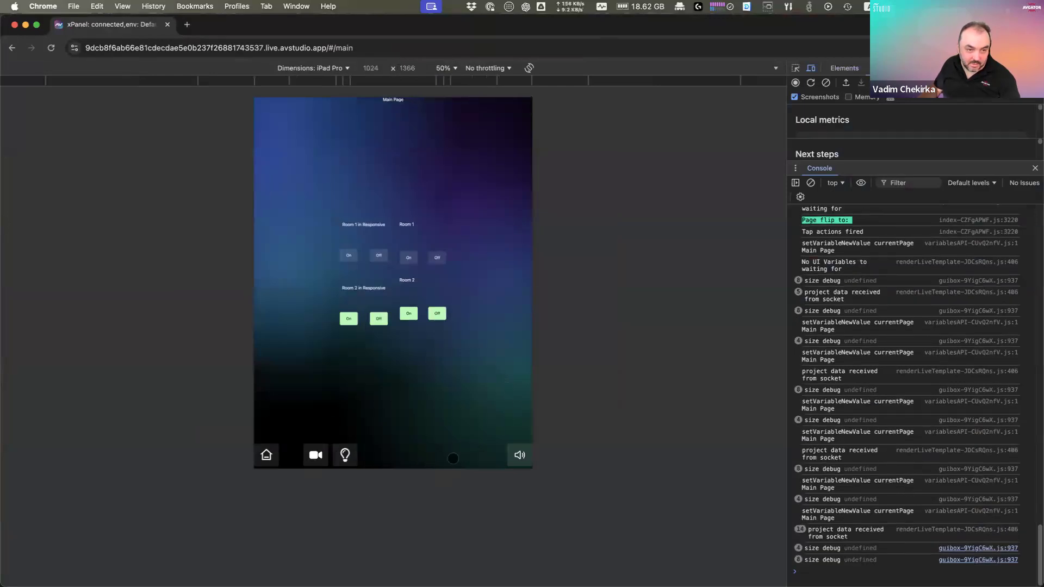
pyautogui.click(529, 68)
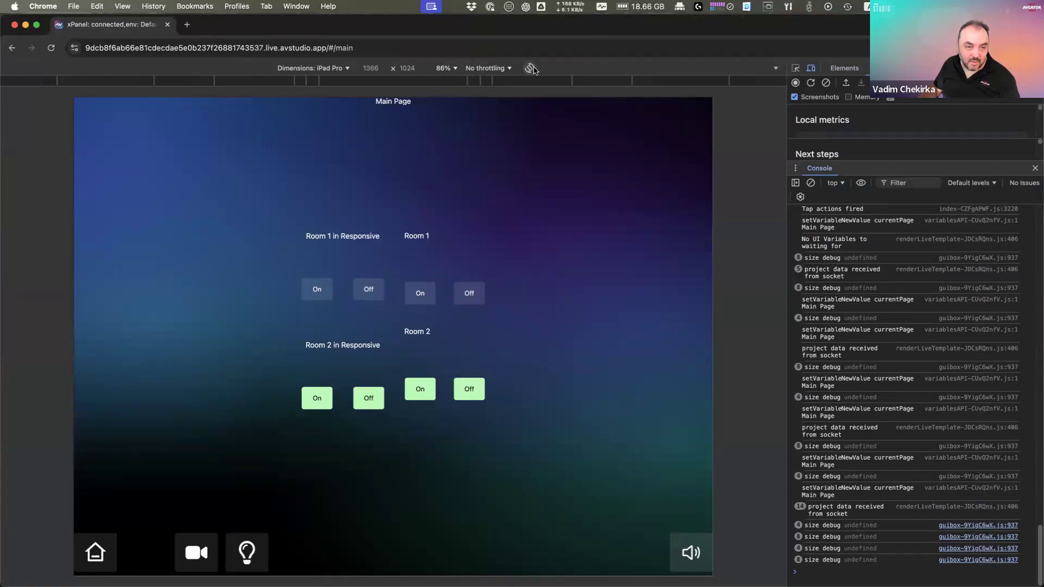
pyautogui.click(530, 68)
# Step: Preview as iPhone 14 Pro Max in landscape, then switch to the Responsive viewport
pyautogui.click(337, 70)
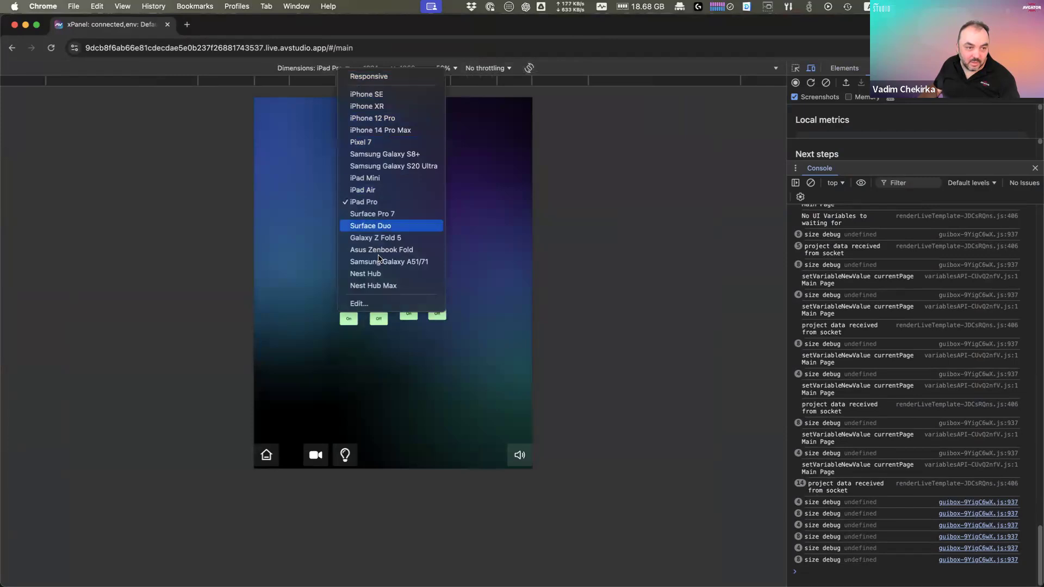
pyautogui.click(395, 130)
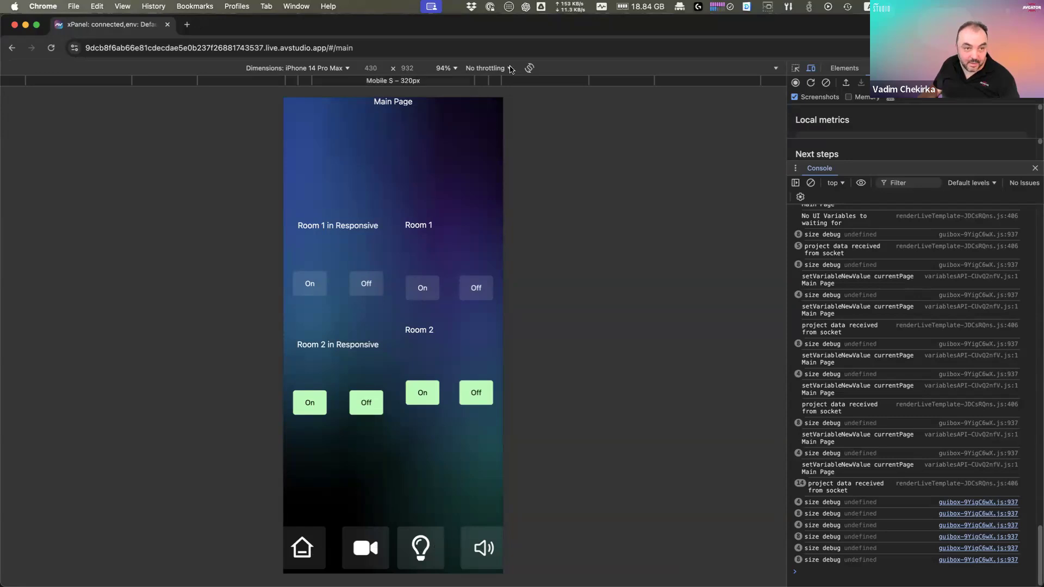
pyautogui.click(529, 68)
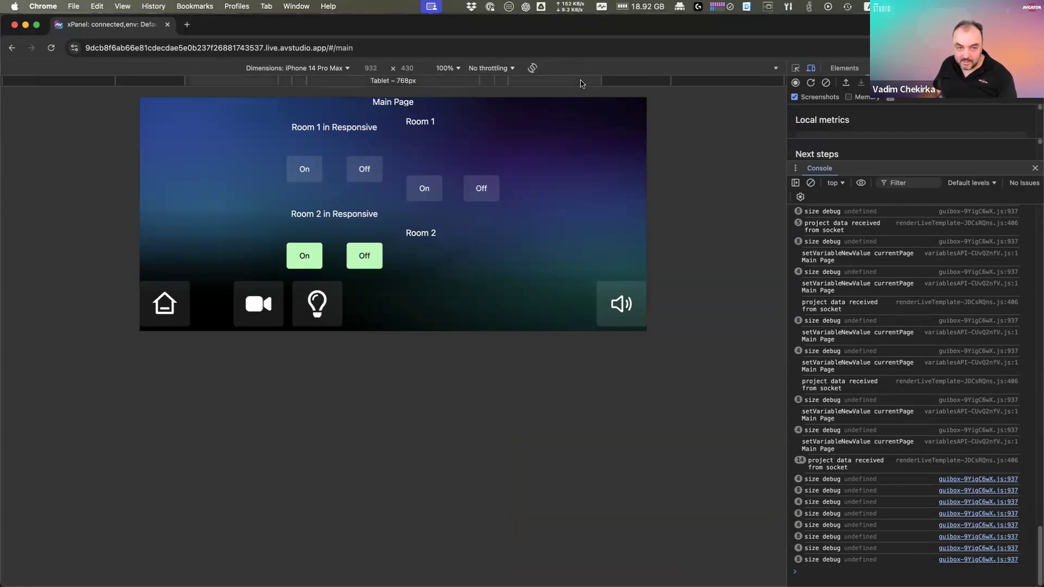
pyautogui.click(335, 68)
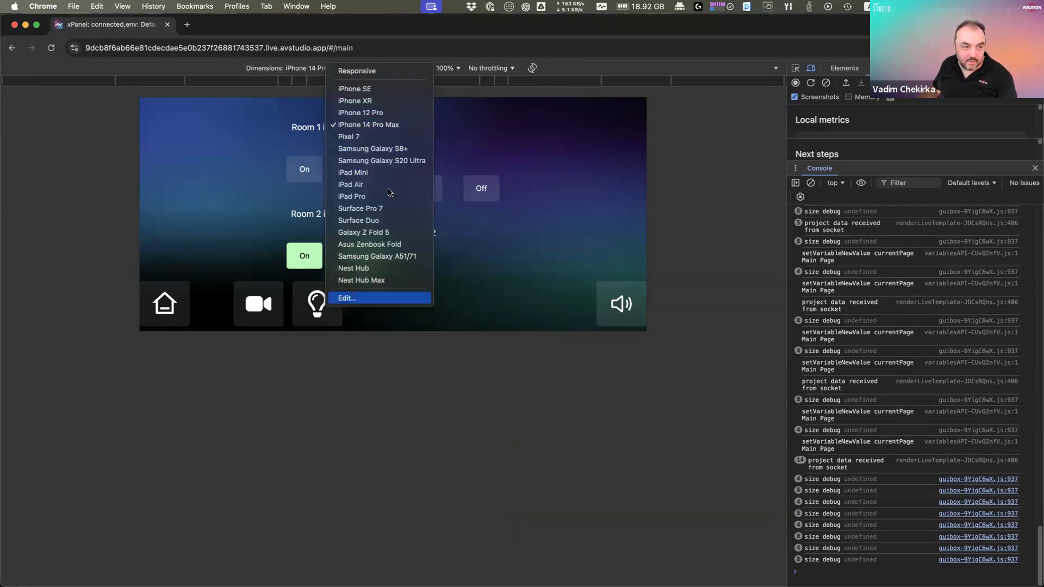
pyautogui.click(379, 73)
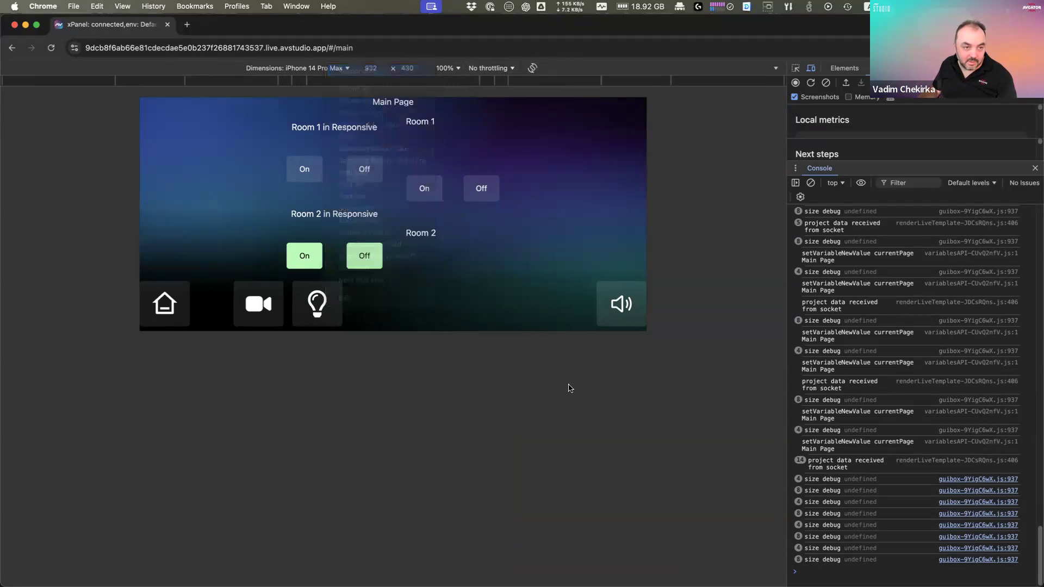
# Step: Resize the responsive viewport to narrow, tall shapes, then close DevTools to view full-window
pyautogui.moveTo(631, 447); pyautogui.dragTo(584, 472)
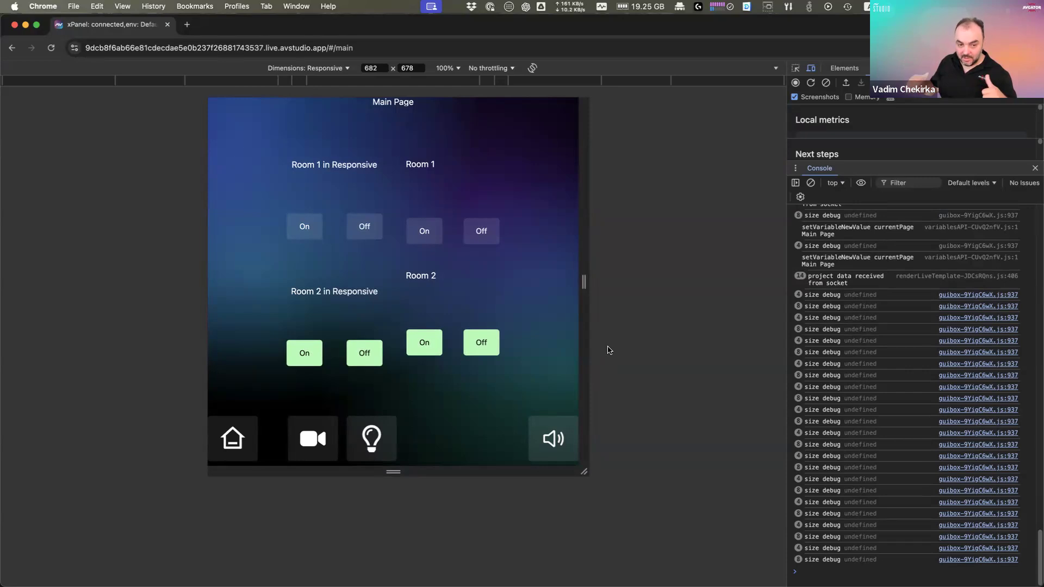
pyautogui.moveTo(579, 475); pyautogui.dragTo(627, 469)
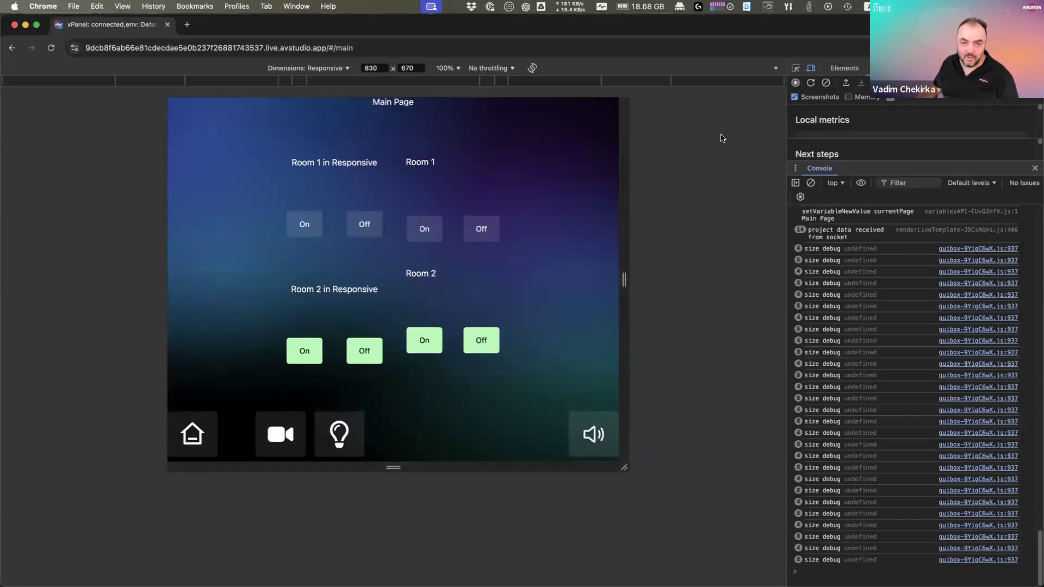
pyautogui.press('super+alt+i')
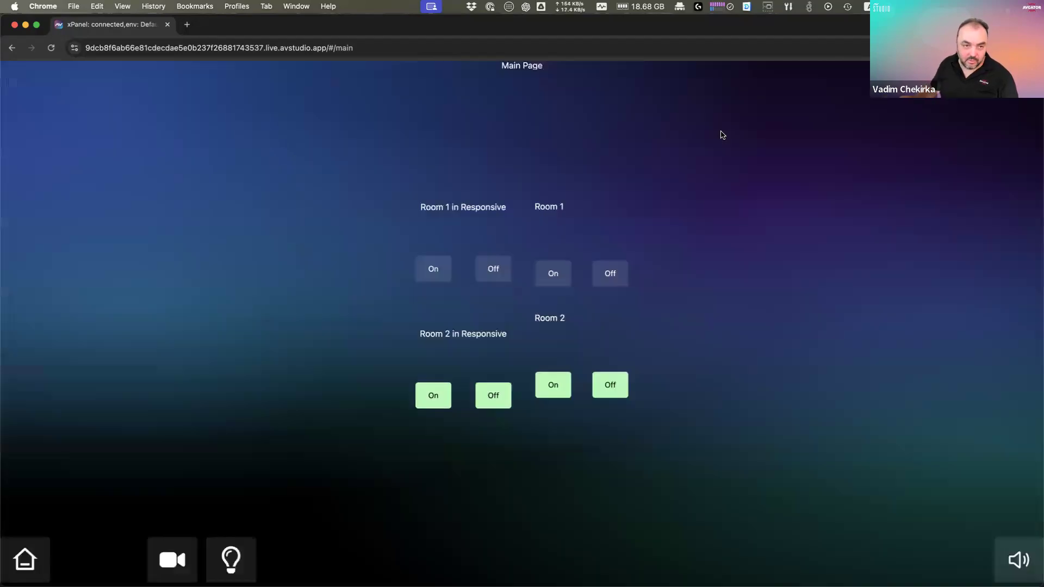
# Step: Restore xPanel to a smaller window and place the Studio editor beside it
pyautogui.doubleClick(659, 26)
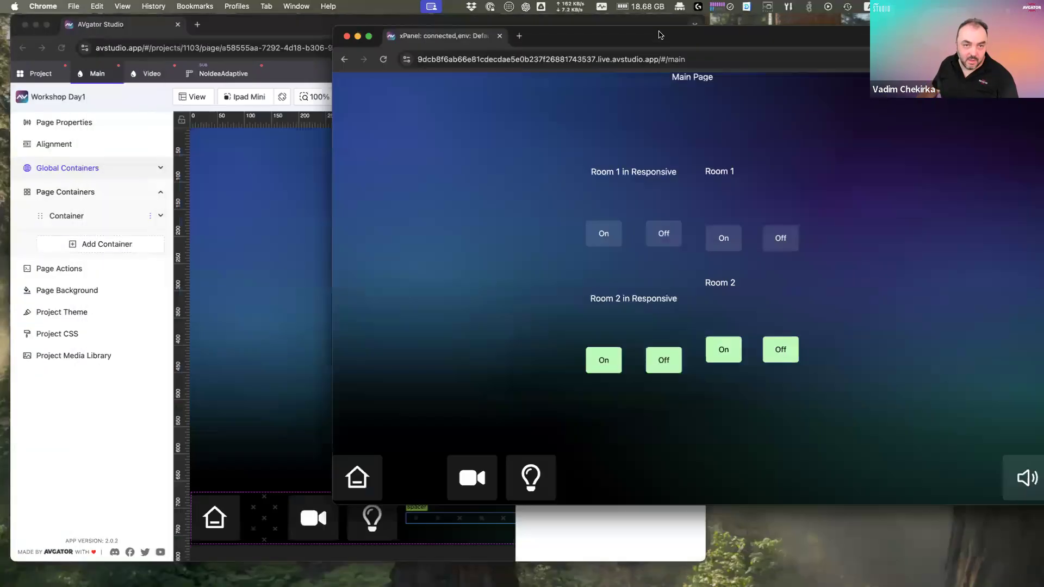
pyautogui.doubleClick(517, 28)
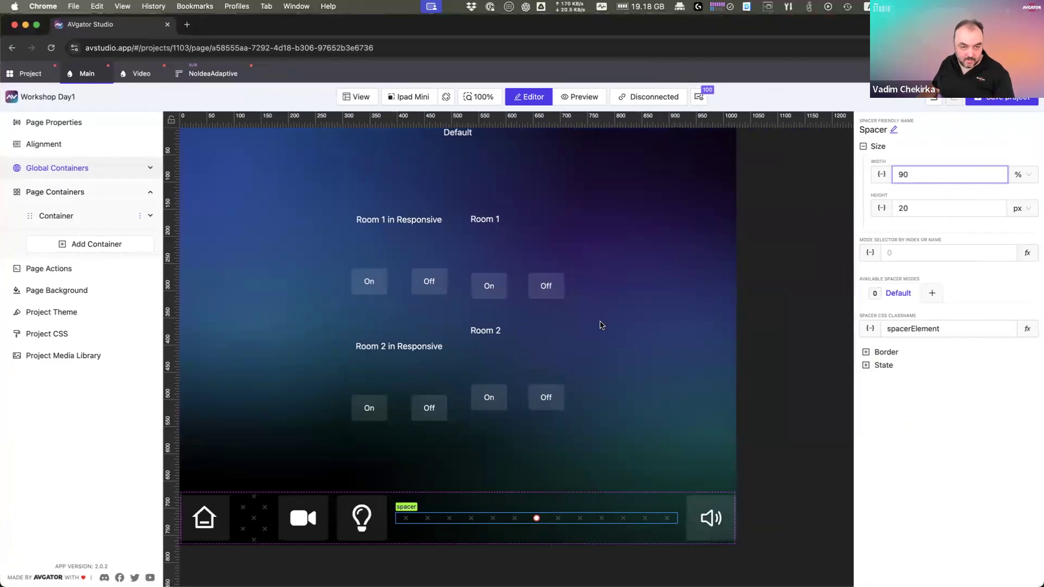
pyautogui.doubleClick(709, 36)
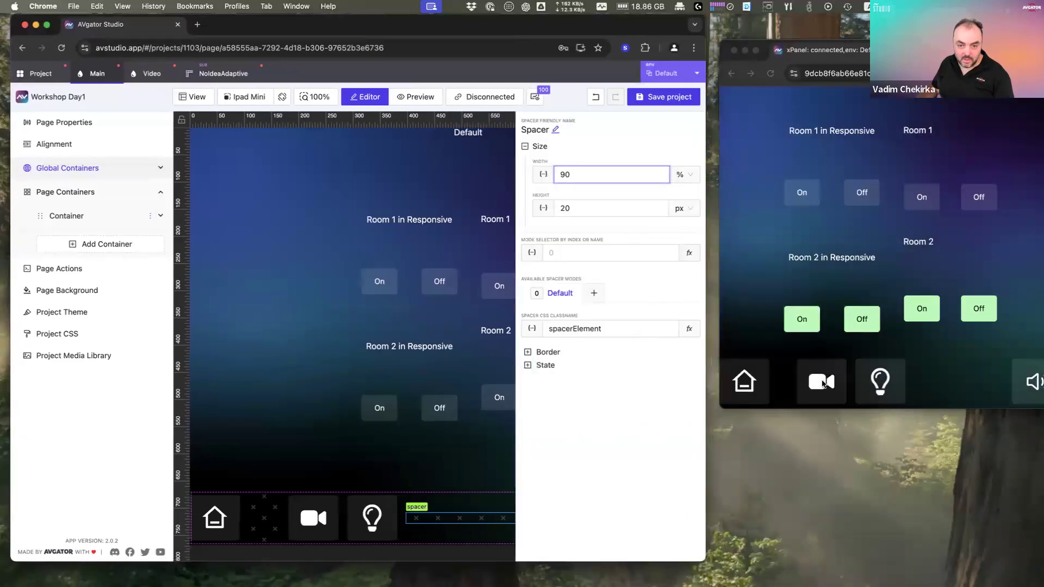
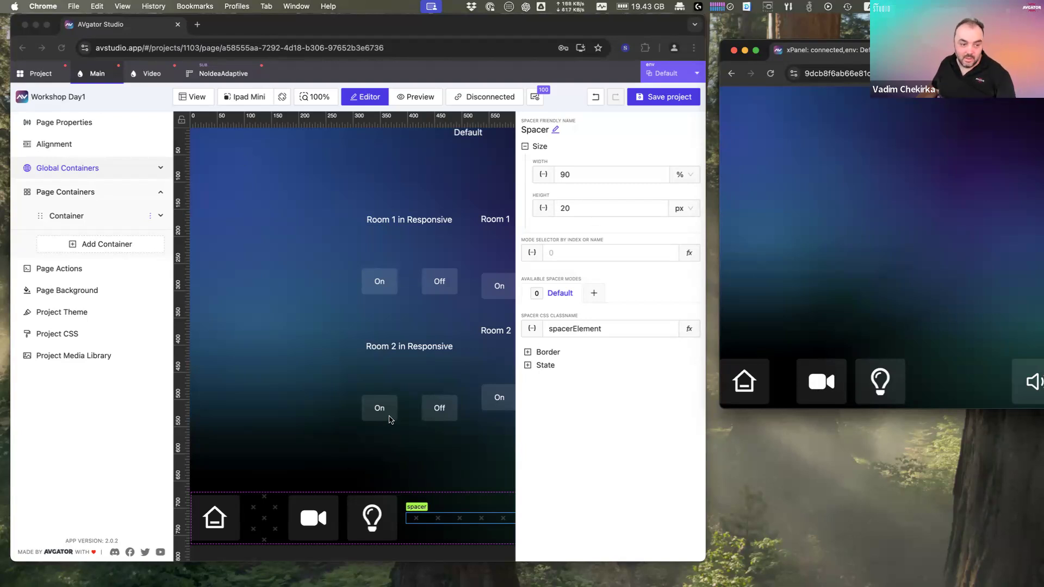
# Step: Give the bottom-bar camera button an action setting currentPage to Video
pyautogui.click(333, 511)
pyautogui.click(327, 519)
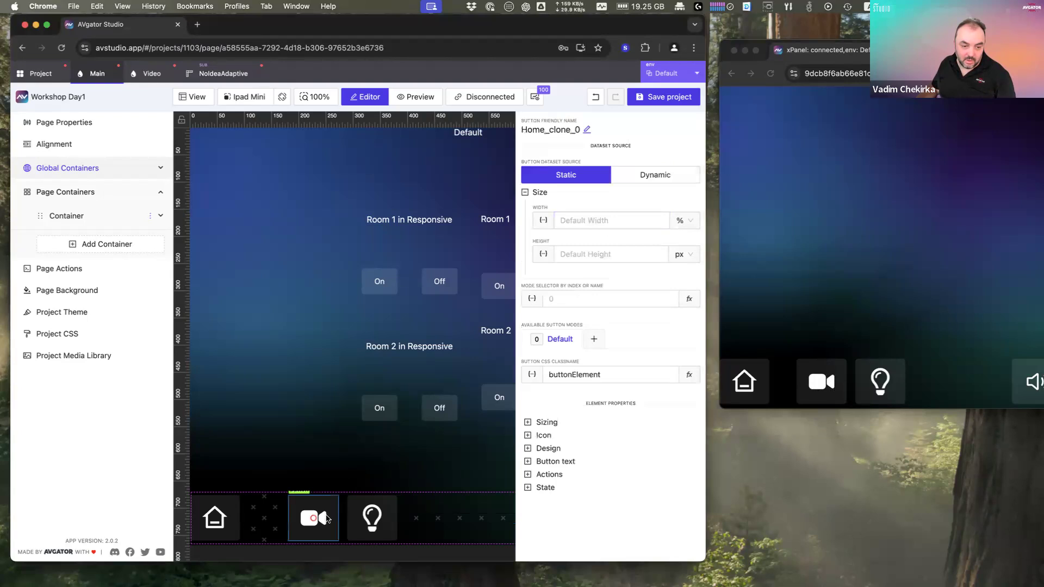
pyautogui.click(563, 480)
pyautogui.scroll(-1, 624, 506)
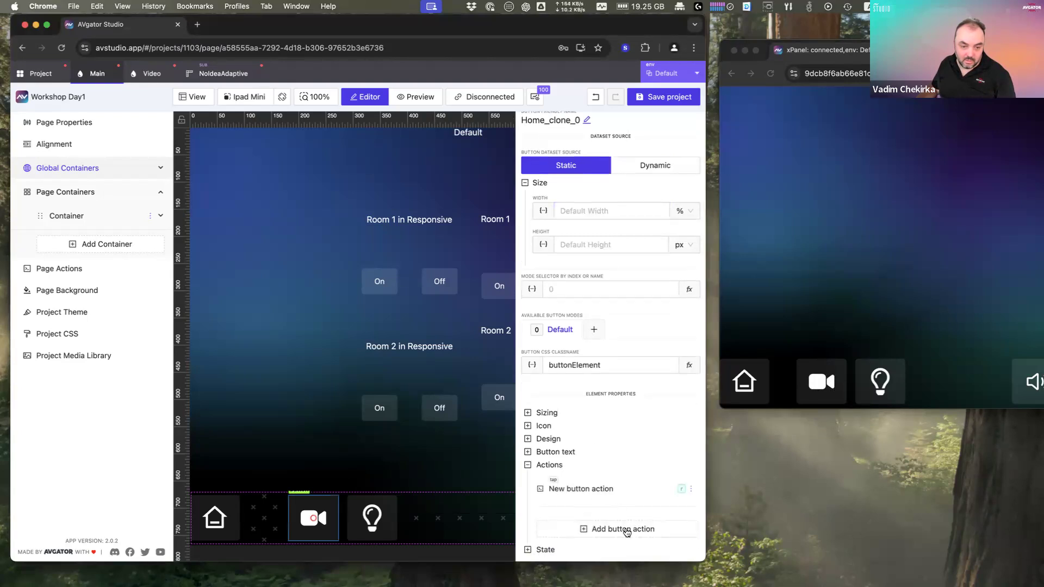
pyautogui.click(624, 530)
pyautogui.click(315, 263)
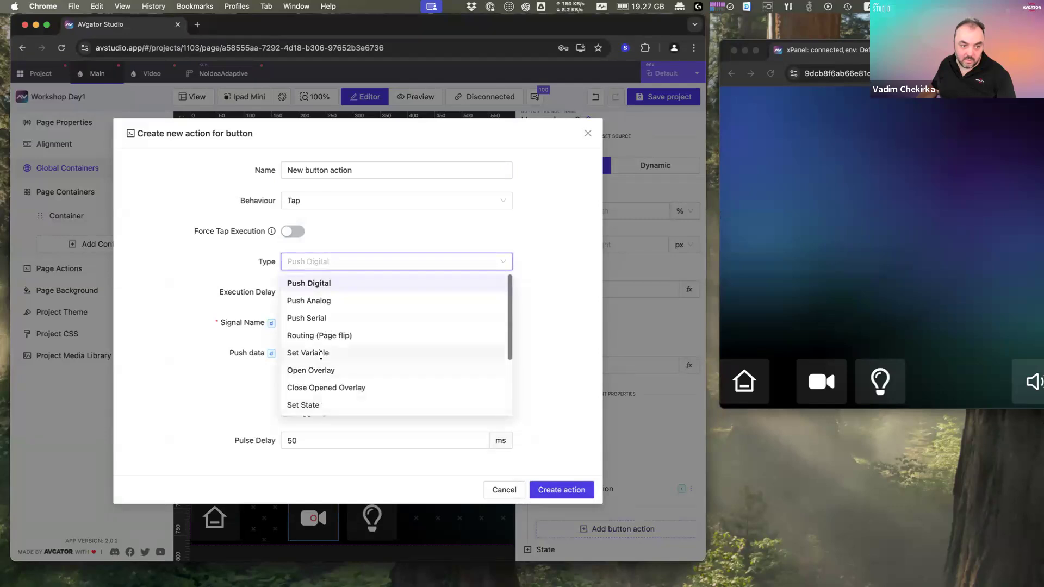
pyautogui.click(321, 353)
pyautogui.click(315, 381)
pyautogui.click(325, 403)
pyautogui.click(341, 397)
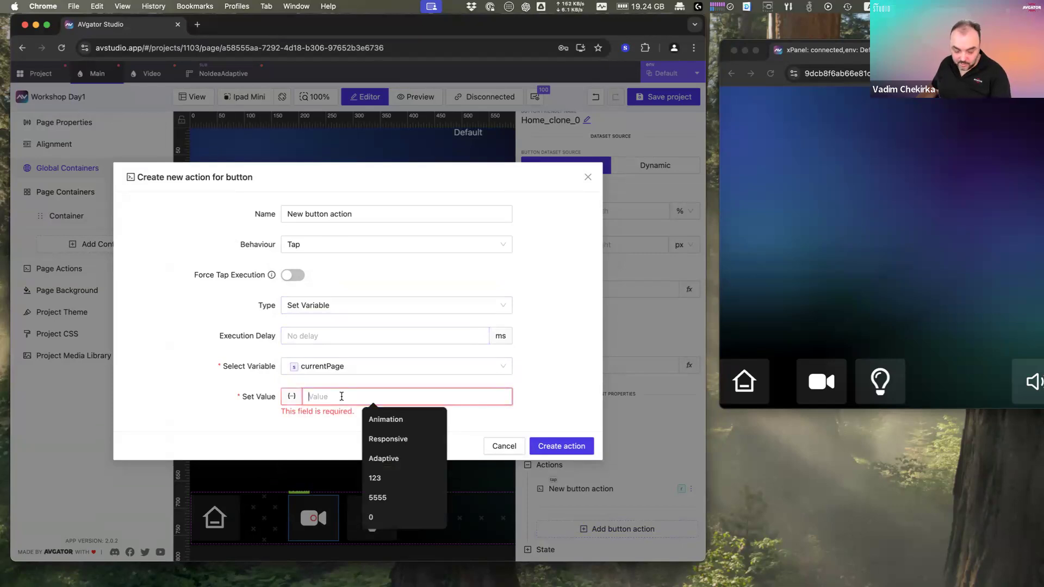
pyautogui.write('Video')
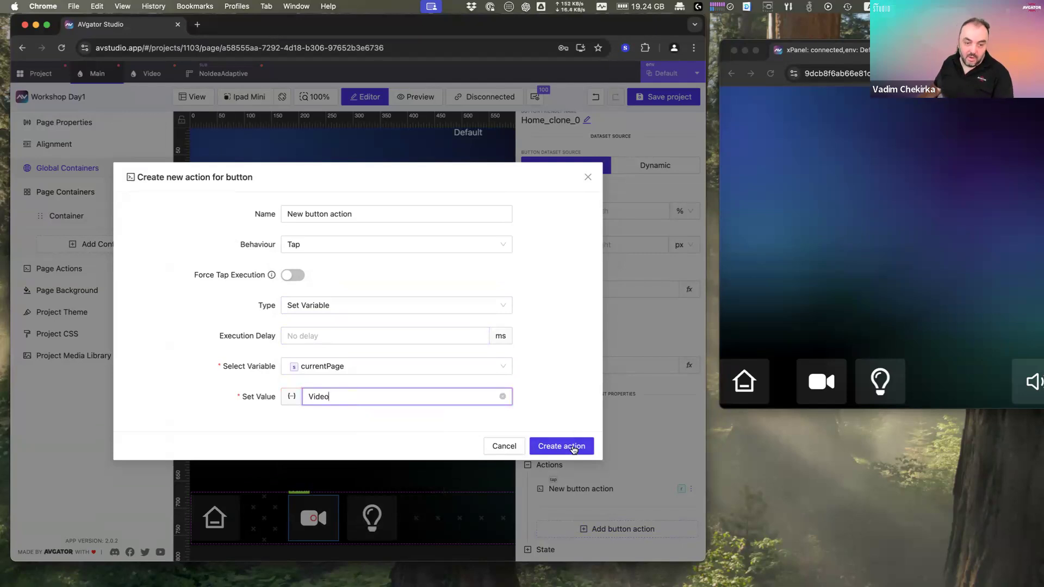
pyautogui.click(573, 449)
# Step: Test the home and page buttons on the live panel, then delete the camera button's new action
pyautogui.click(895, 336)
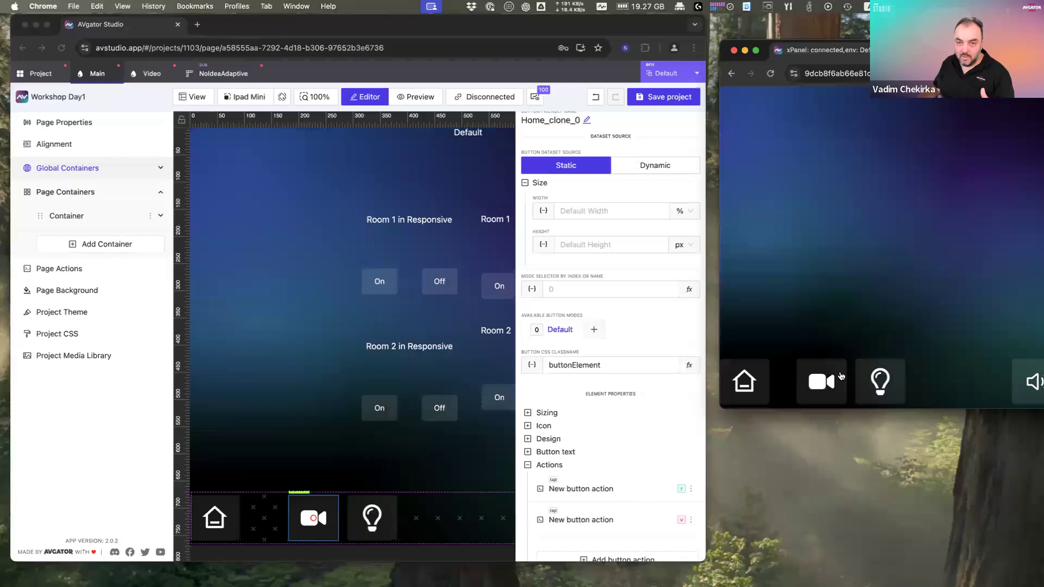
pyautogui.click(765, 394)
pyautogui.click(889, 386)
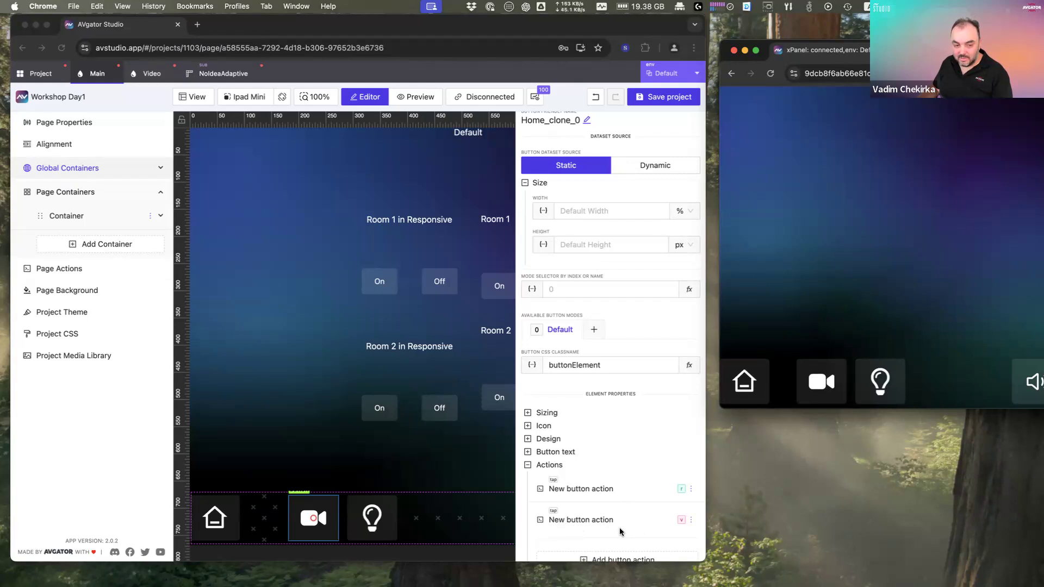
pyautogui.click(690, 520)
pyautogui.click(690, 519)
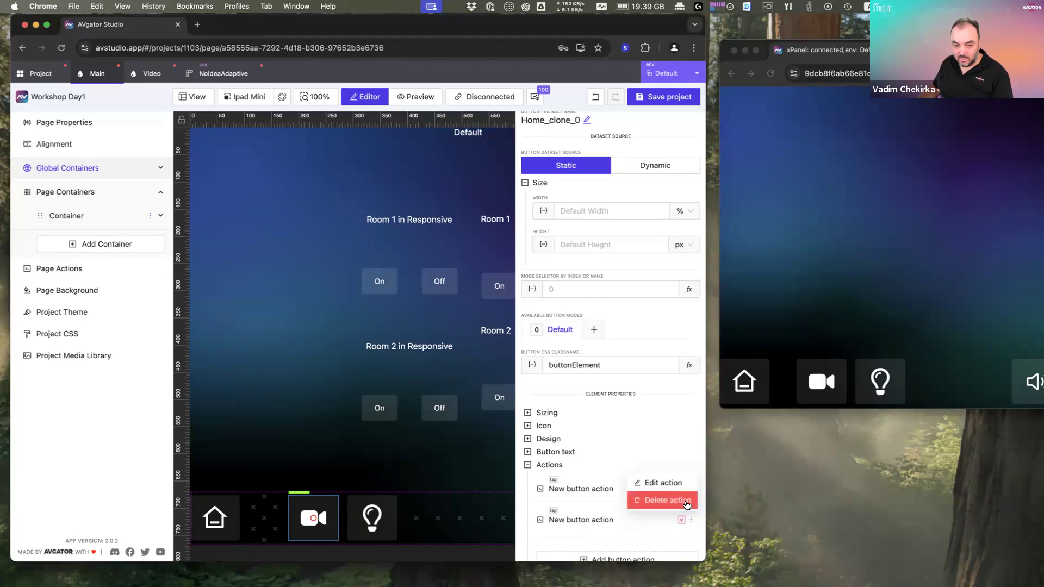
pyautogui.click(686, 502)
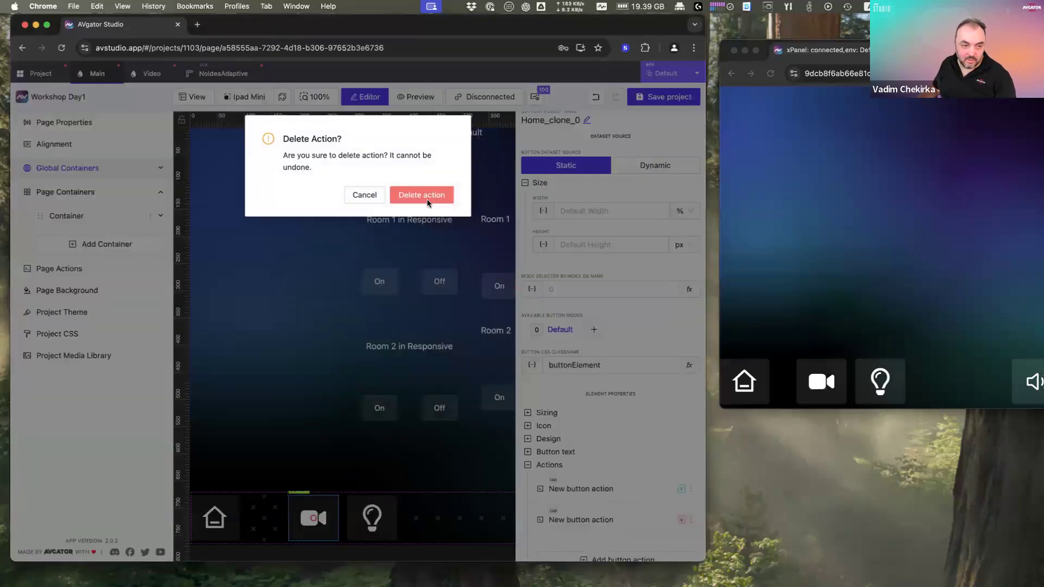
pyautogui.click(422, 198)
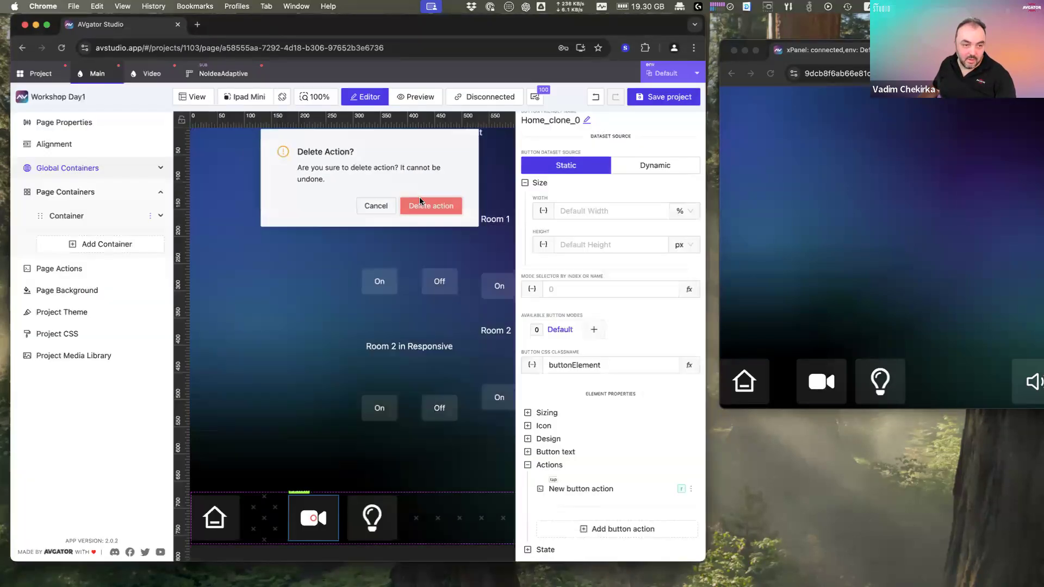
# Step: Add a Video page On Load action setting currentPage to Video
pyautogui.click(157, 76)
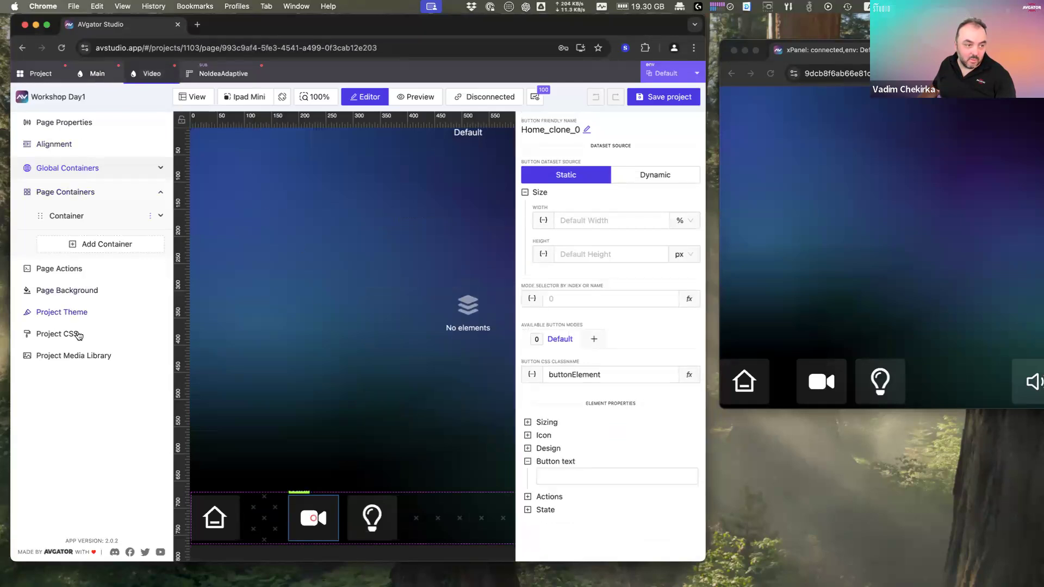
pyautogui.click(76, 273)
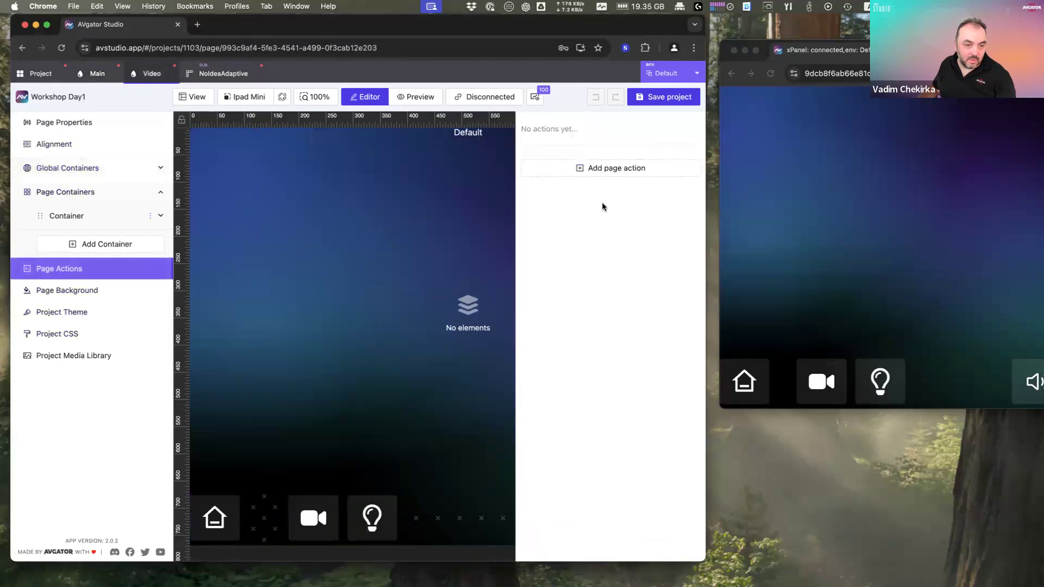
pyautogui.click(608, 170)
pyautogui.click(314, 251)
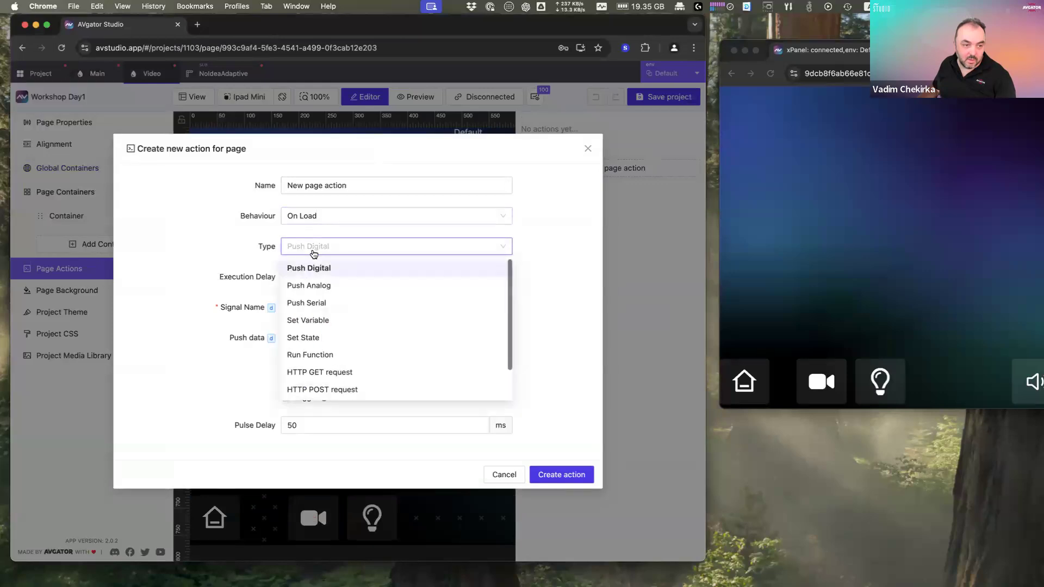
pyautogui.click(327, 321)
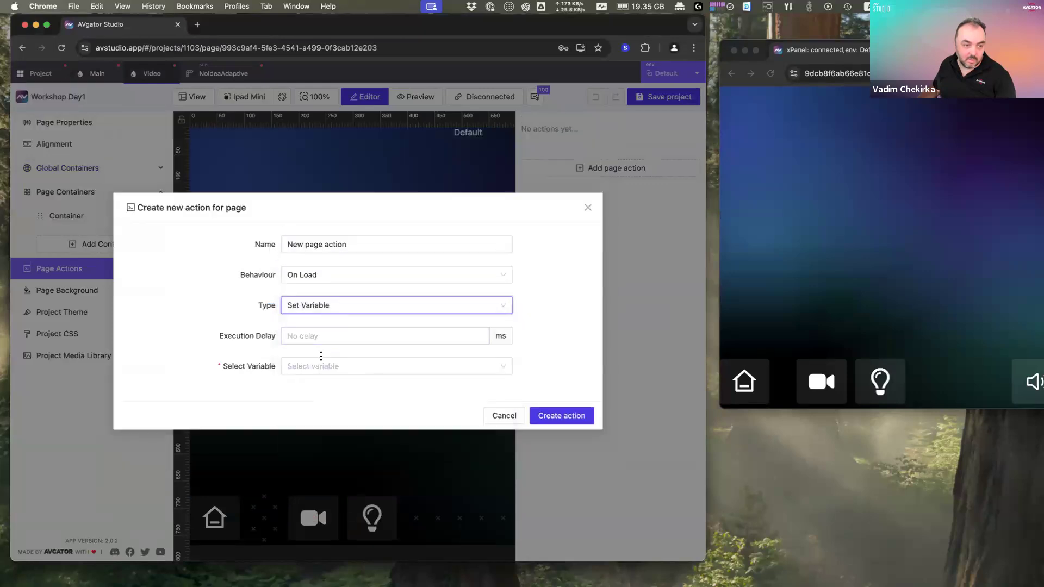
pyautogui.click(318, 365)
pyautogui.click(327, 389)
pyautogui.click(336, 382)
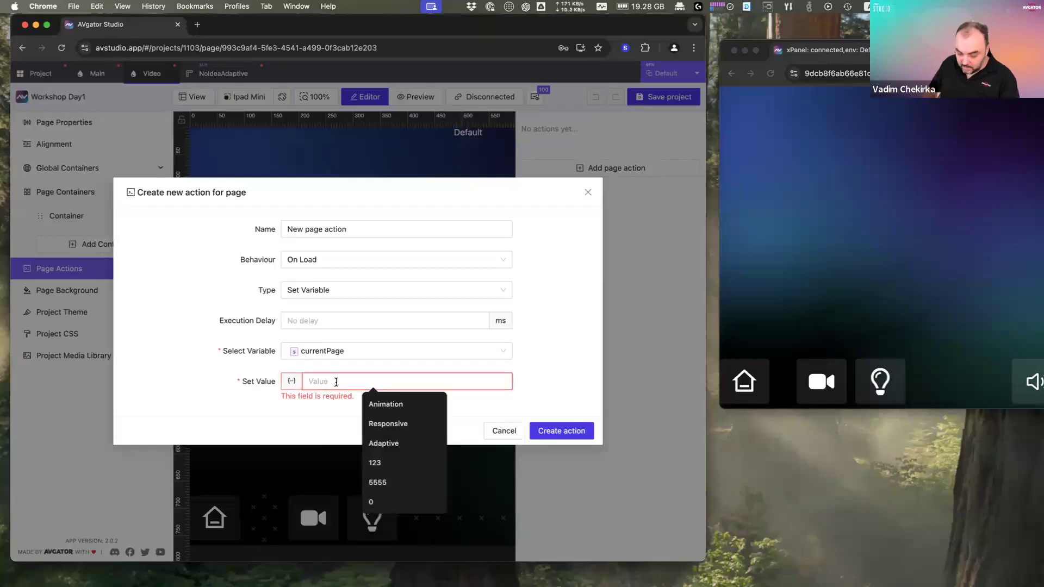
pyautogui.write('Video')
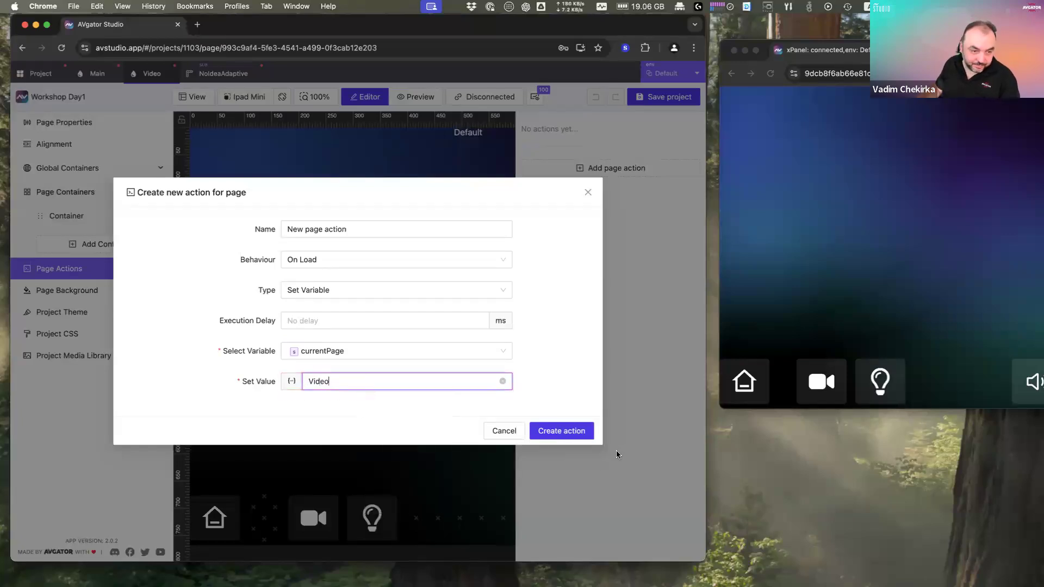
pyautogui.click(562, 431)
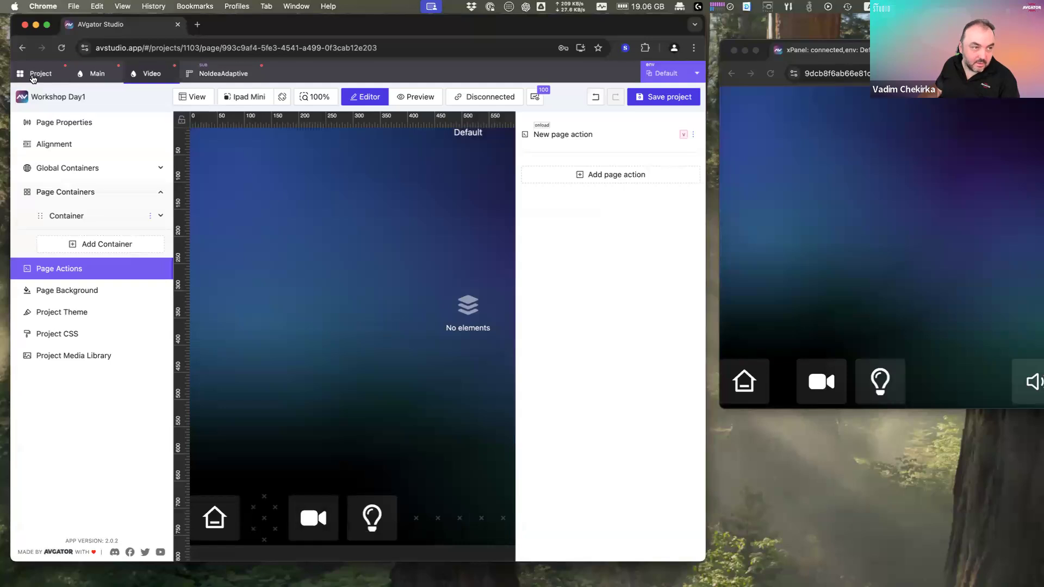
# Step: Add a Light page On Load action setting currentPage to Lights
pyautogui.click(33, 77)
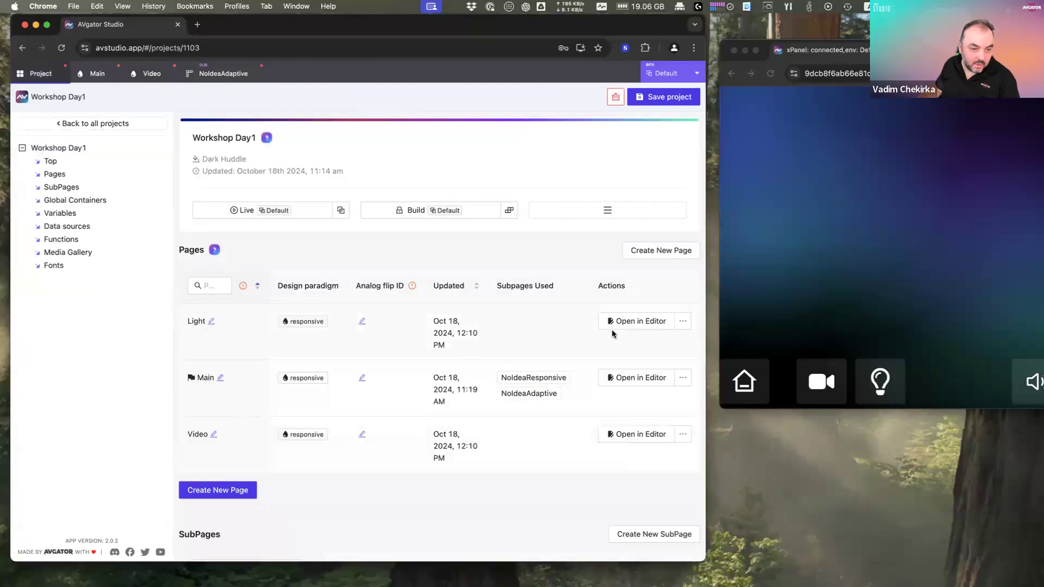
pyautogui.click(630, 322)
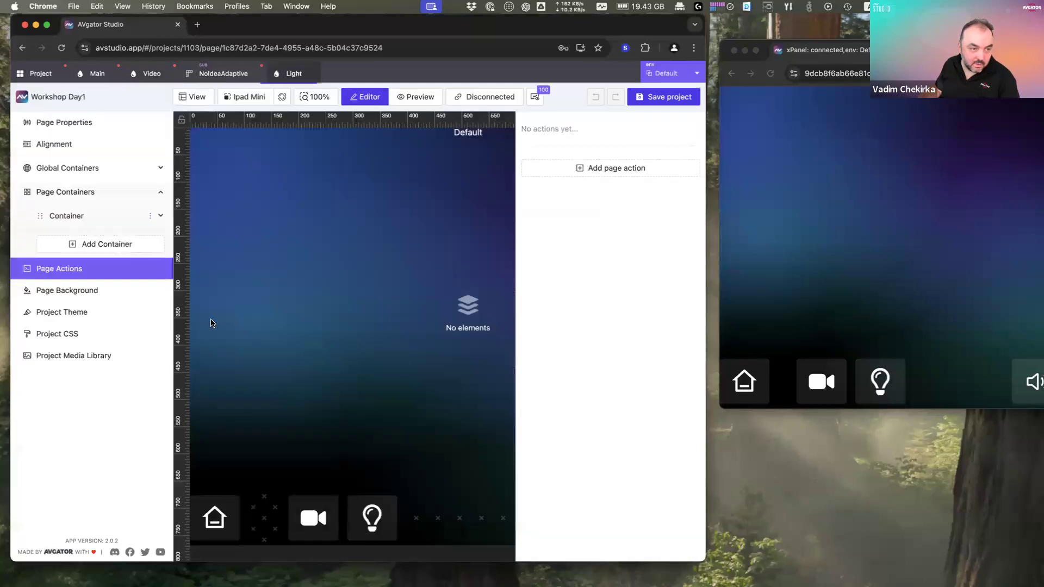
pyautogui.click(625, 172)
pyautogui.click(344, 249)
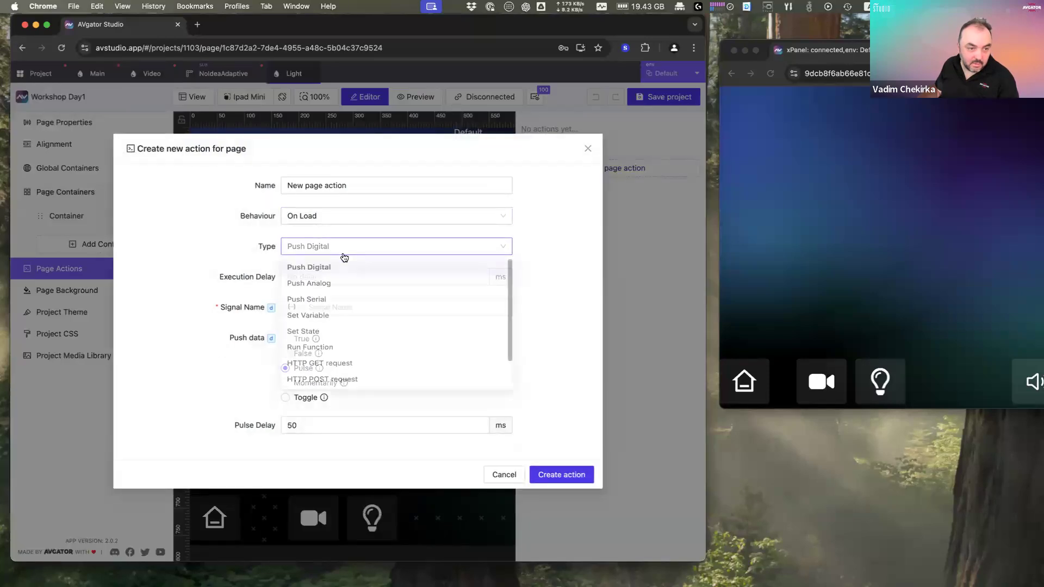
pyautogui.click(329, 317)
pyautogui.click(332, 371)
pyautogui.click(329, 389)
pyautogui.click(358, 390)
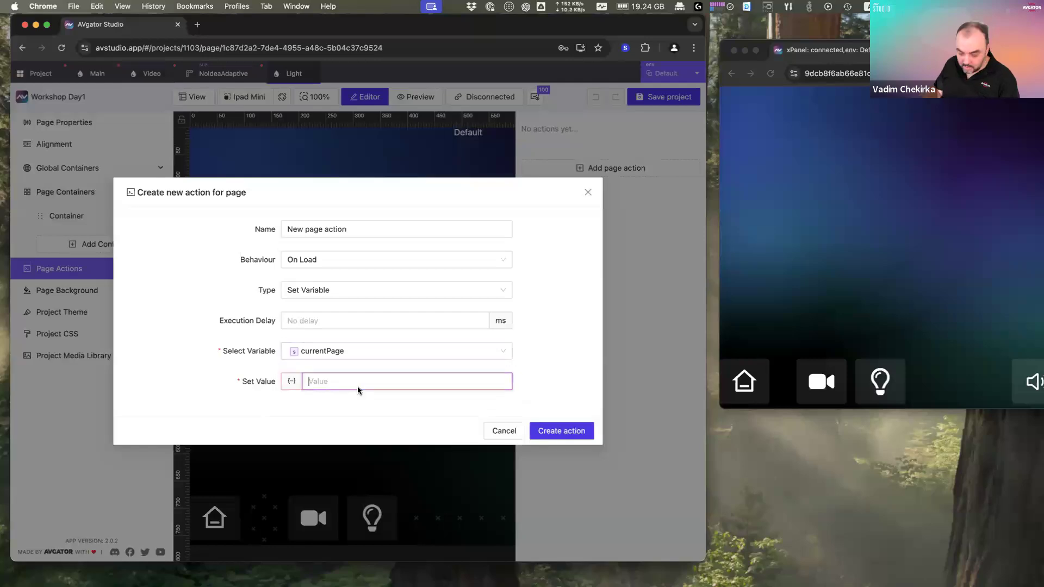
pyautogui.write('Light')
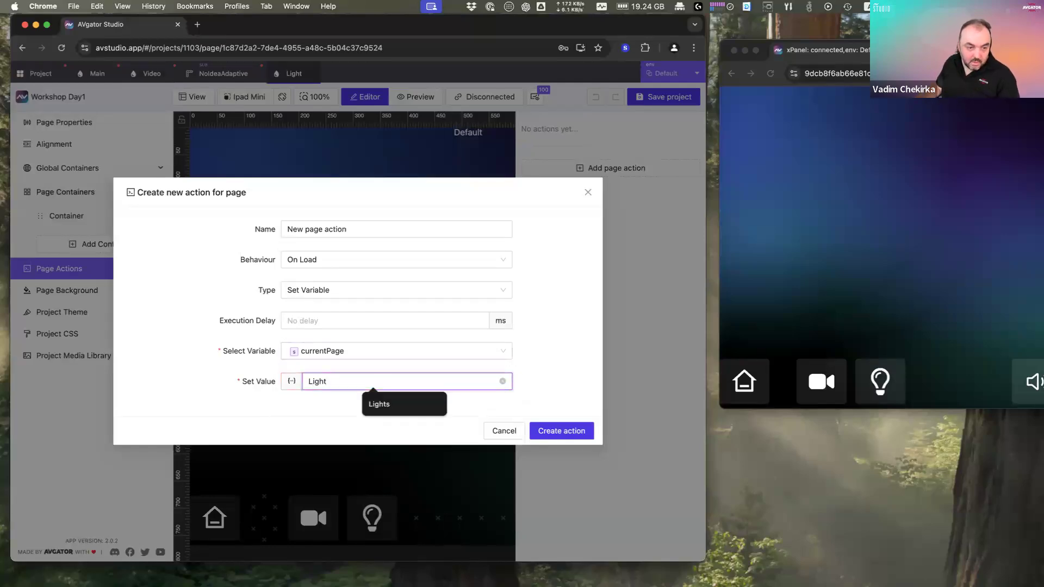
pyautogui.click(403, 405)
pyautogui.click(566, 429)
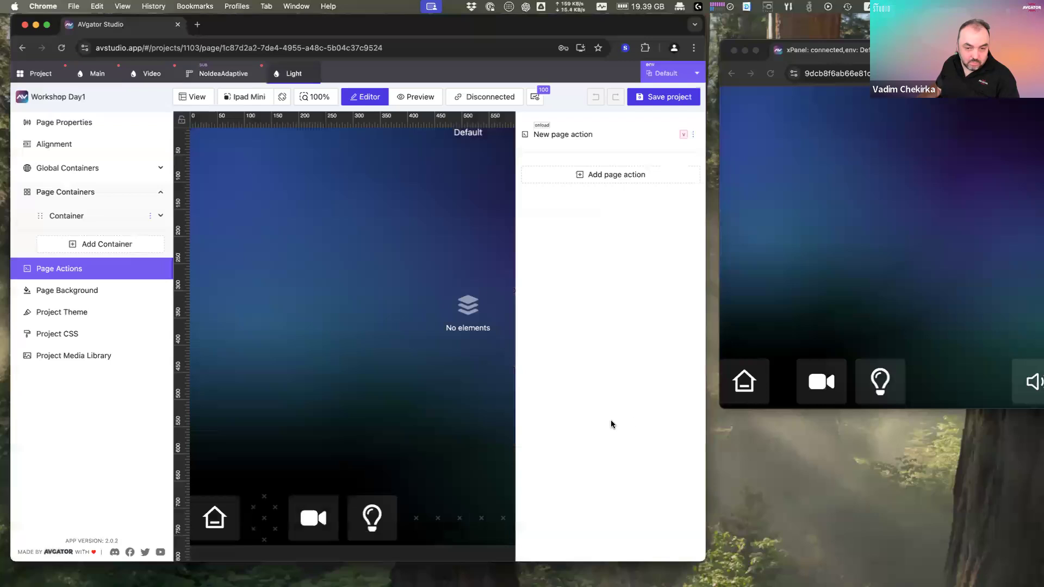
# Step: Test the video and lightbulb buttons on the live panel preview
pyautogui.click(852, 310)
pyautogui.click(826, 386)
pyautogui.click(882, 385)
pyautogui.click(835, 384)
# Step: Test the lightbulb and speaker buttons on the live panel, moving the preview up and left
pyautogui.click(842, 386)
pyautogui.click(898, 384)
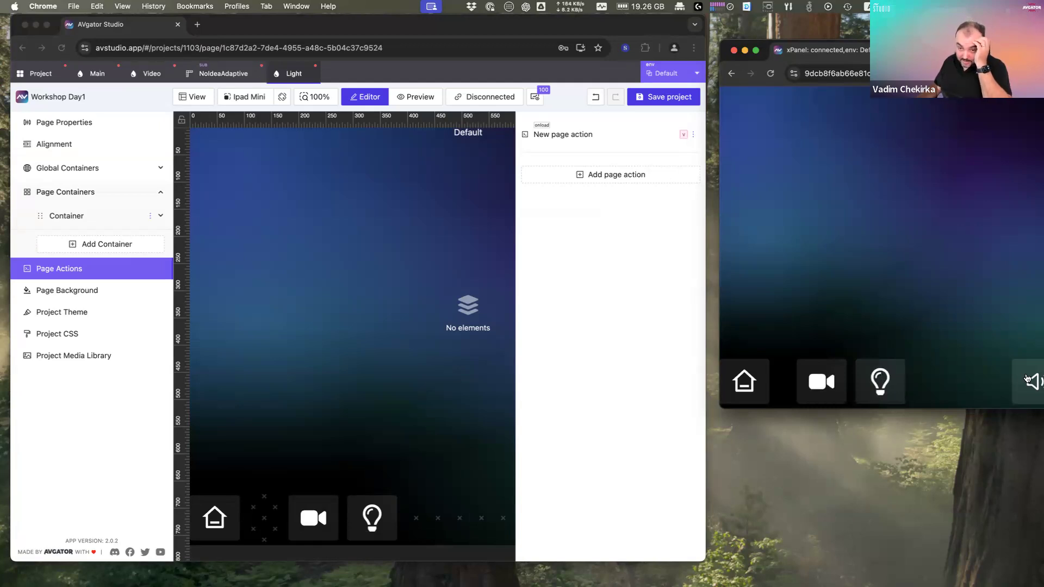
pyautogui.moveTo(956, 51); pyautogui.dragTo(935, 31)
pyautogui.click(1009, 363)
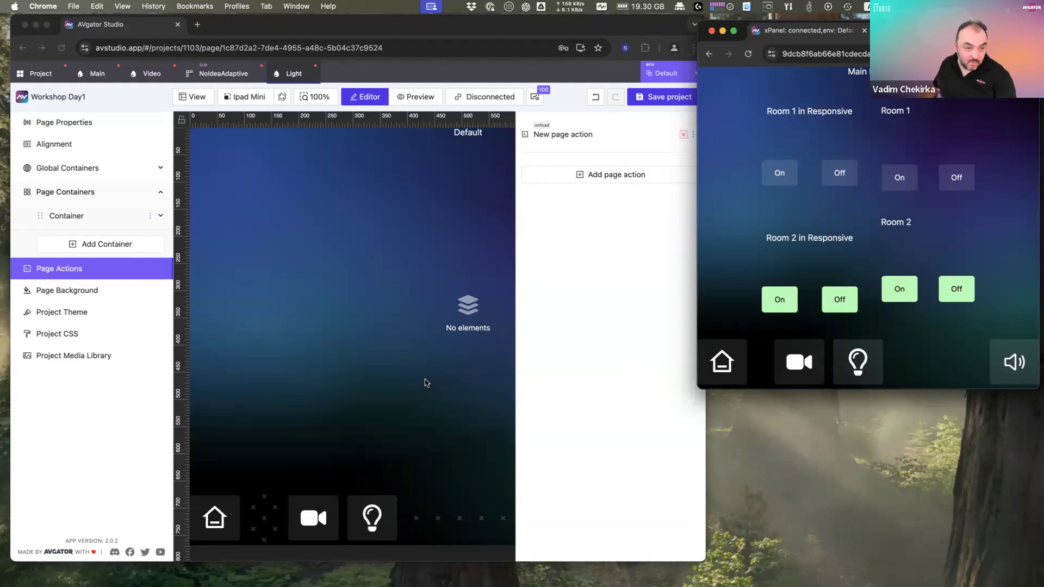
# Step: Delete the speaker button's tap action in the maximized Studio editor, then restore the window
pyautogui.click(426, 383)
pyautogui.doubleClick(512, 36)
pyautogui.click(695, 525)
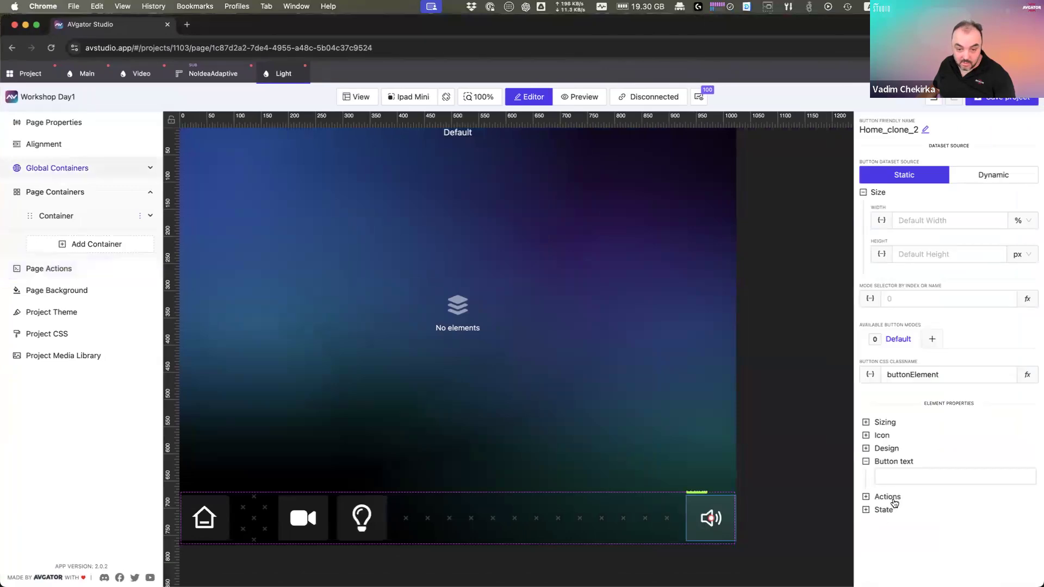
pyautogui.click(887, 497)
pyautogui.click(720, 526)
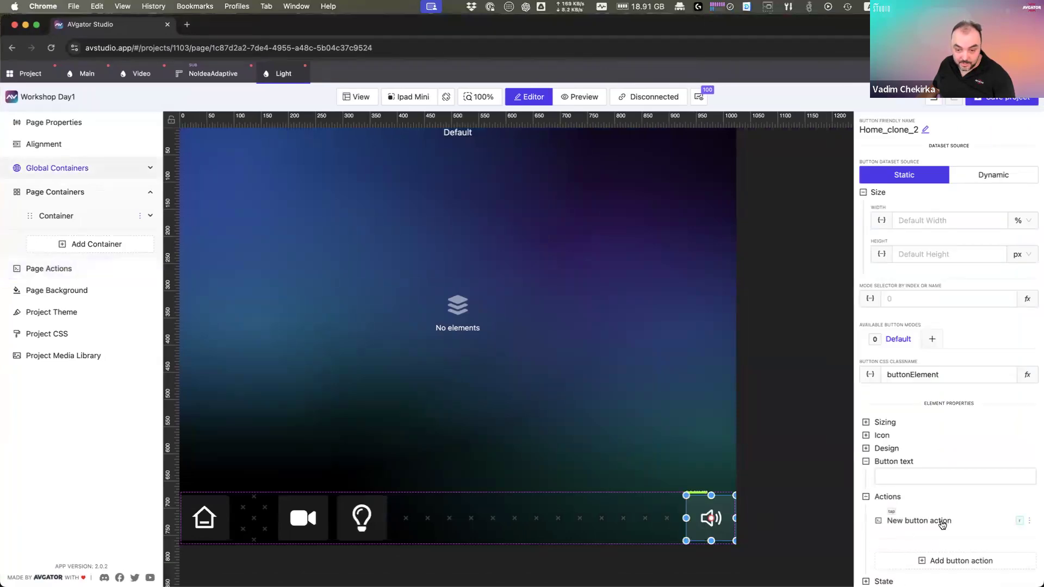
pyautogui.click(1029, 521)
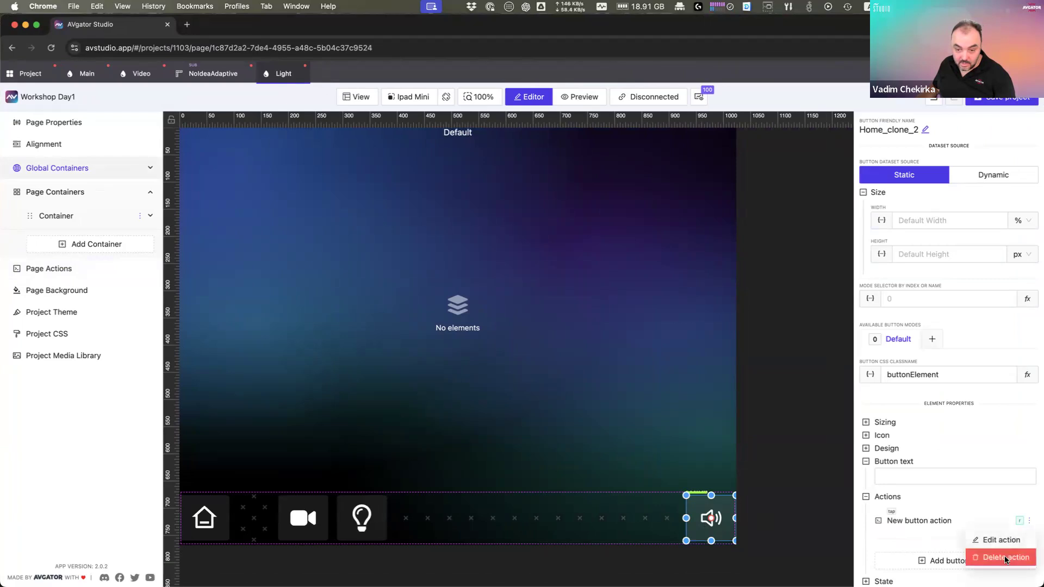
pyautogui.click(1004, 557)
pyautogui.click(578, 196)
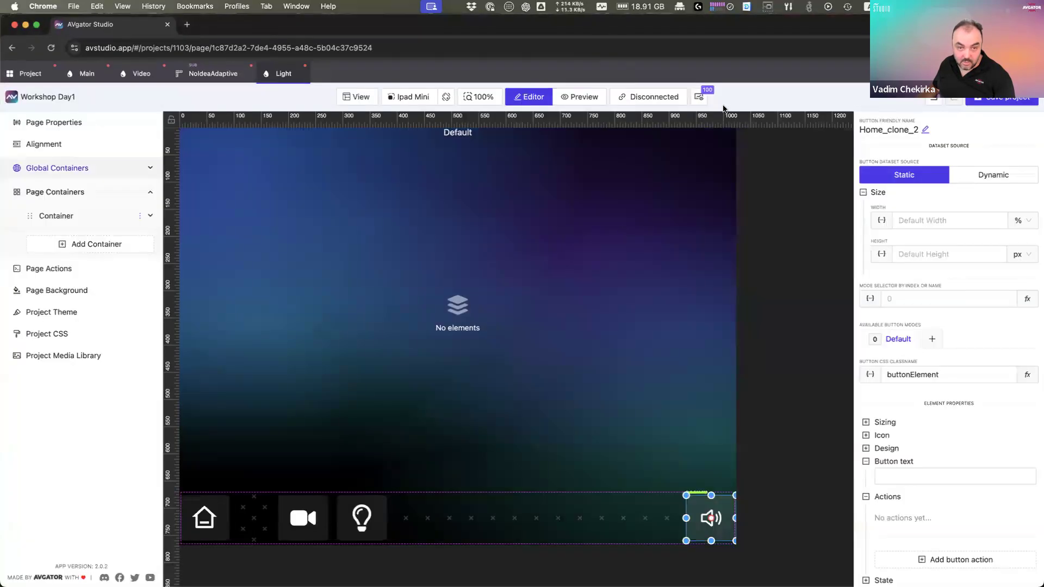
pyautogui.doubleClick(728, 34)
# Step: Retest the speaker button on the live panel preview
pyautogui.click(916, 350)
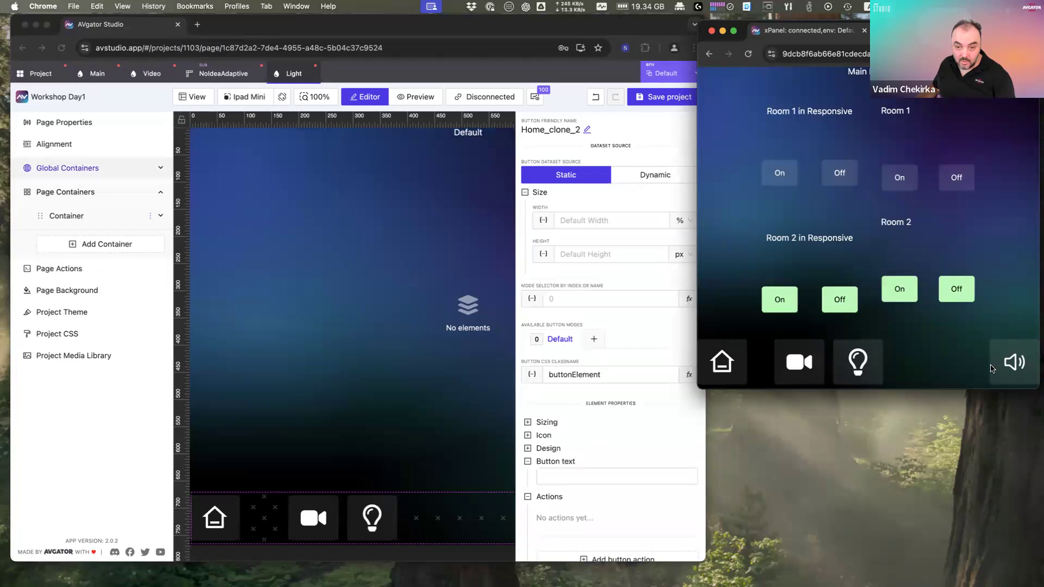
pyautogui.click(866, 368)
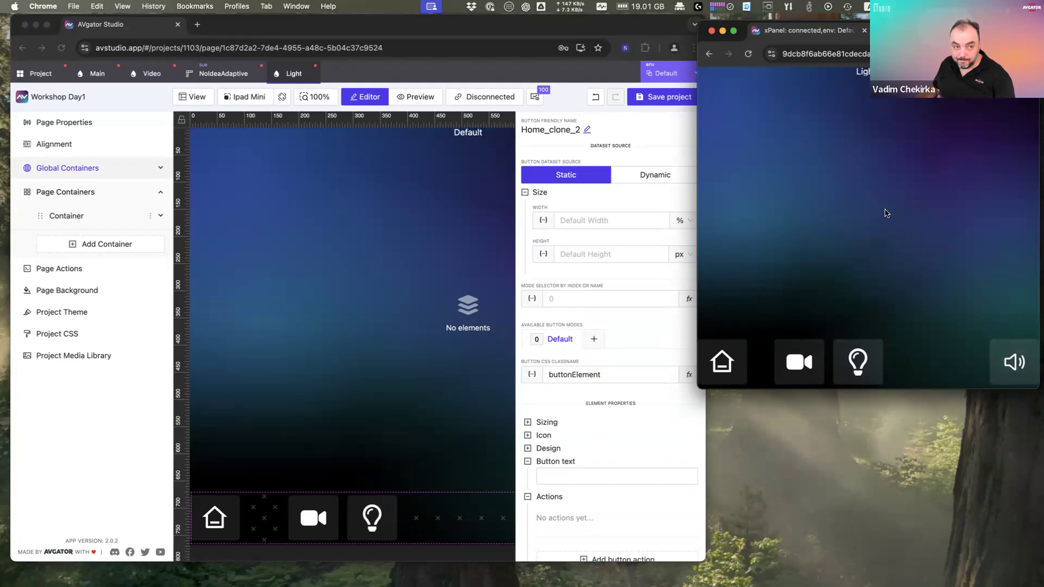
pyautogui.click(37, 76)
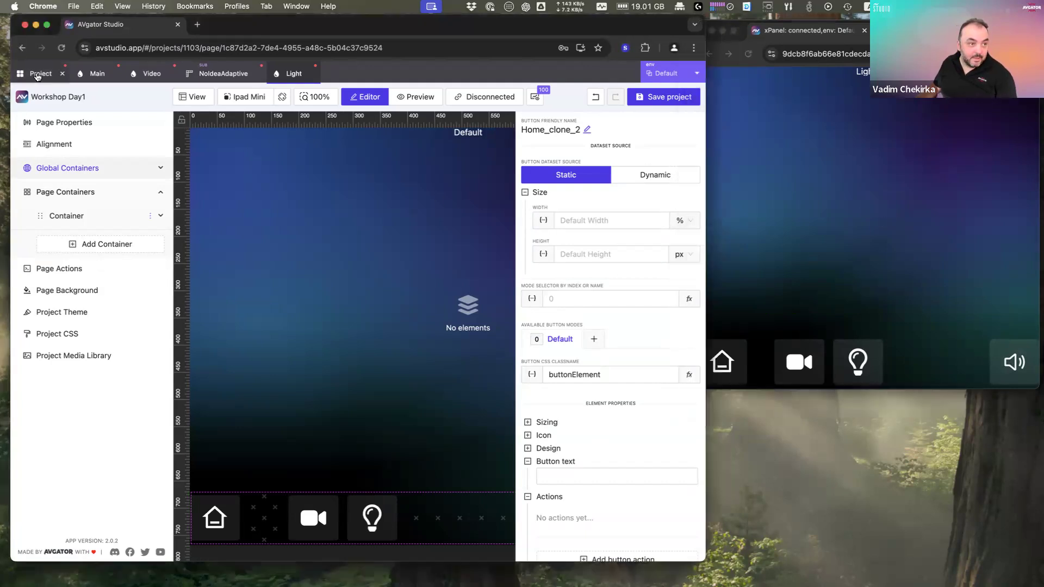
# Step: Create an Adaptive subpage named popupVolume from the project's SubPages section
pyautogui.click(37, 75)
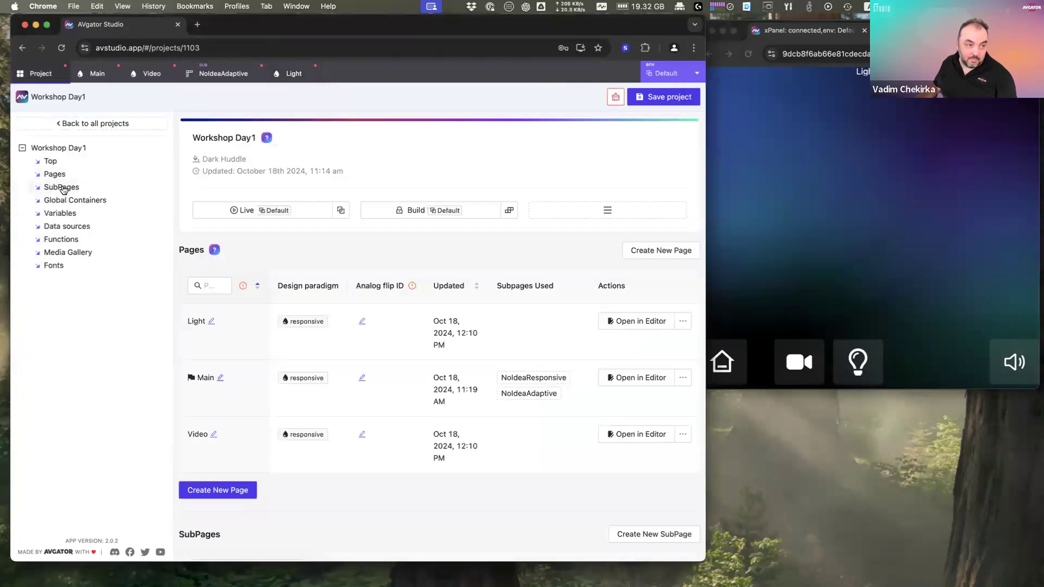
pyautogui.click(63, 188)
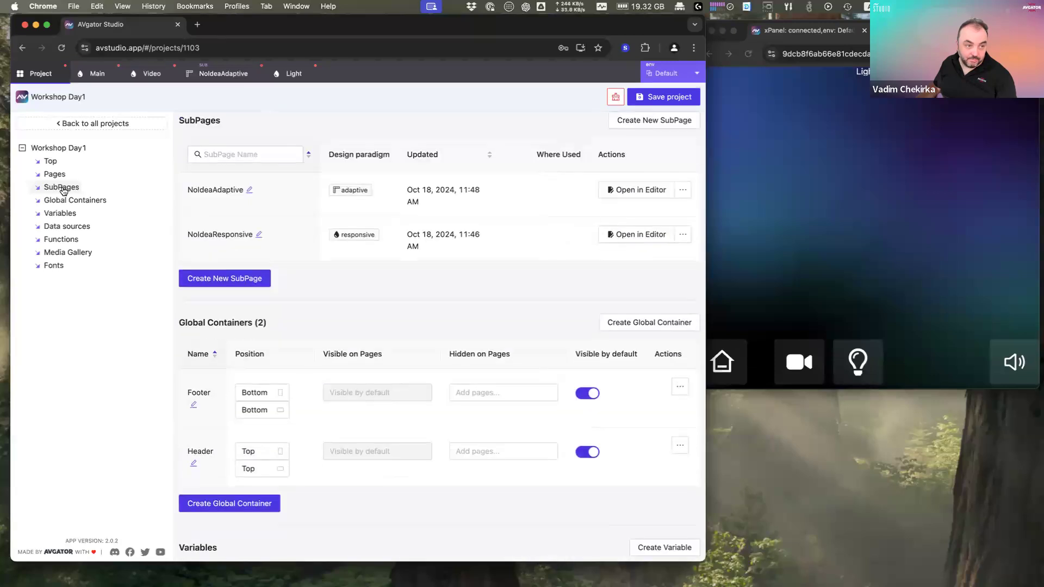
pyautogui.click(262, 278)
pyautogui.click(435, 211)
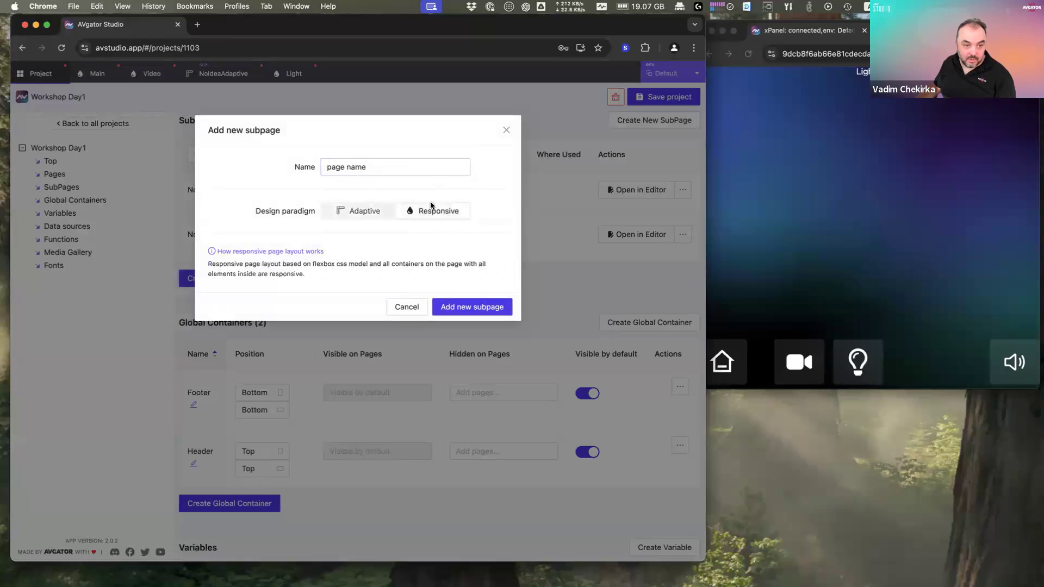
pyautogui.click(367, 216)
pyautogui.click(393, 166)
pyautogui.moveTo(396, 167); pyautogui.dragTo(324, 168)
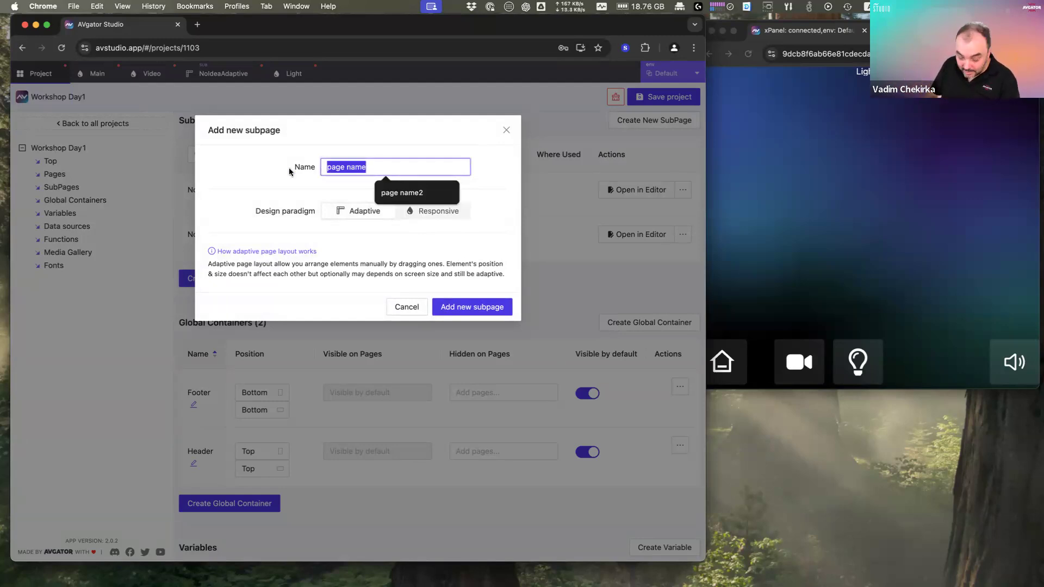
pyautogui.write('popupVolume')
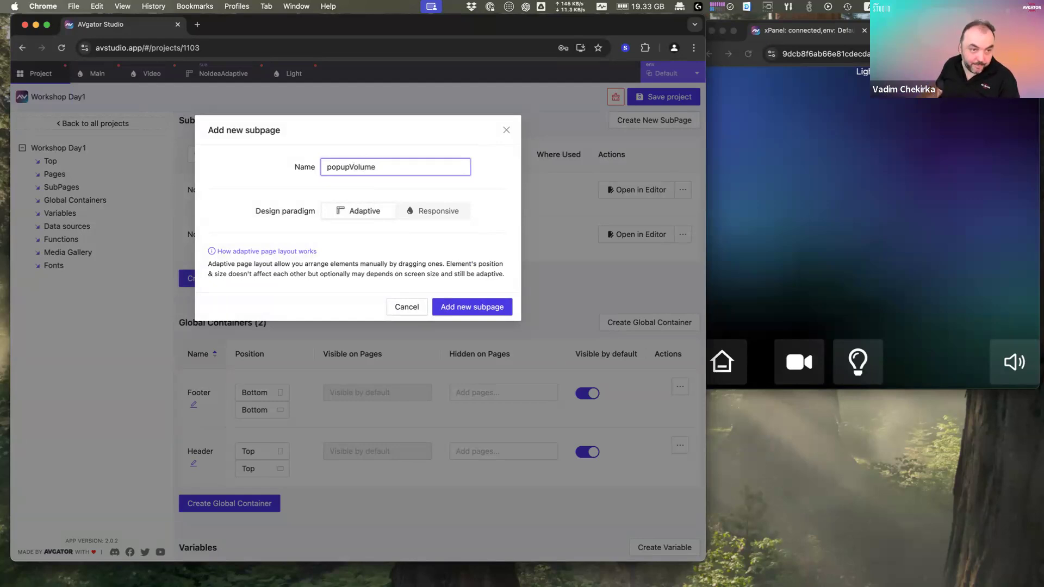
pyautogui.click(465, 308)
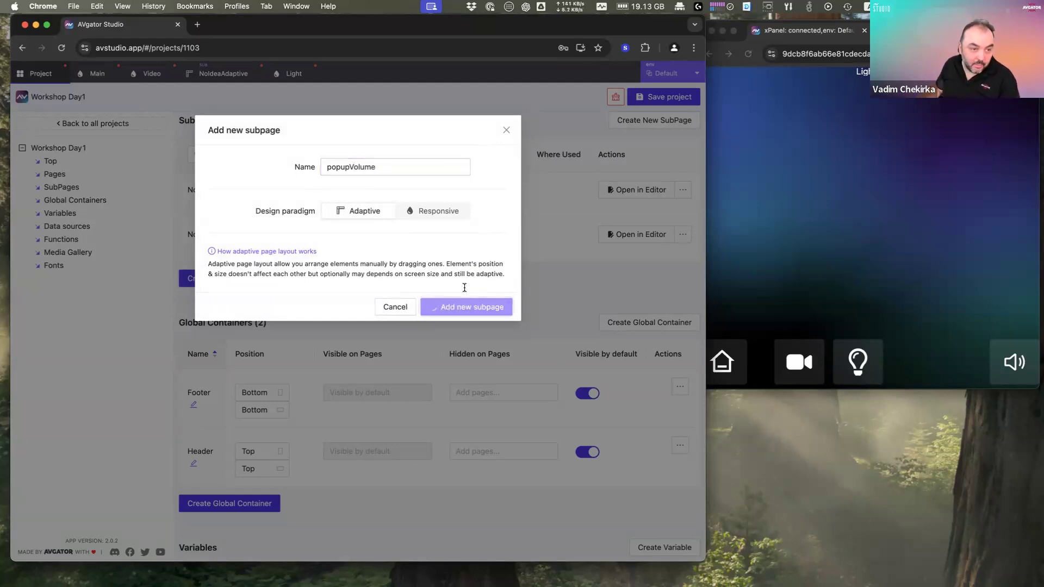
# Step: Resize the popupVolume subpage from 200×200 to 150 wide and 300 tall
pyautogui.click(619, 282)
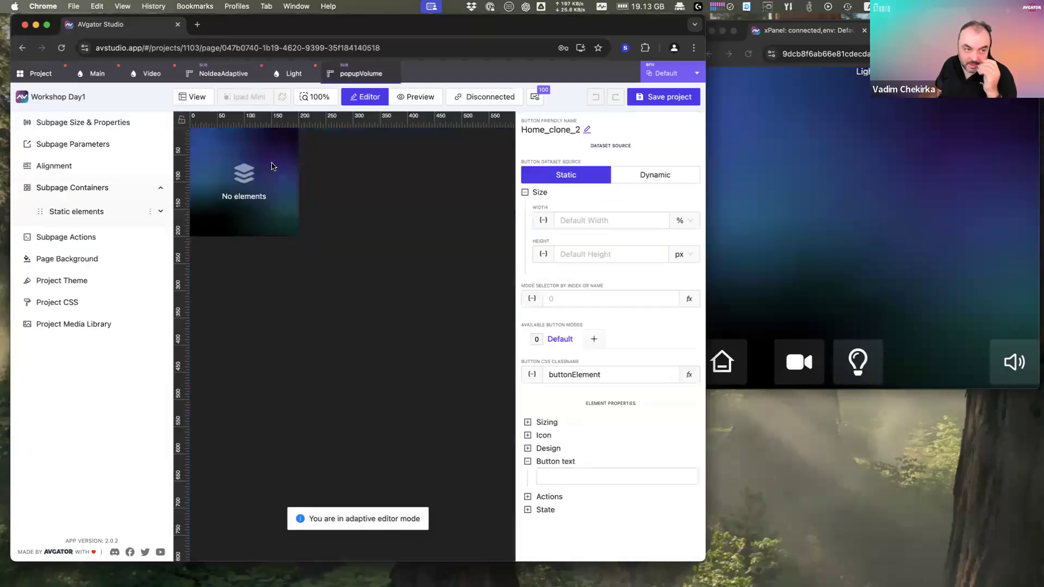
pyautogui.click(258, 179)
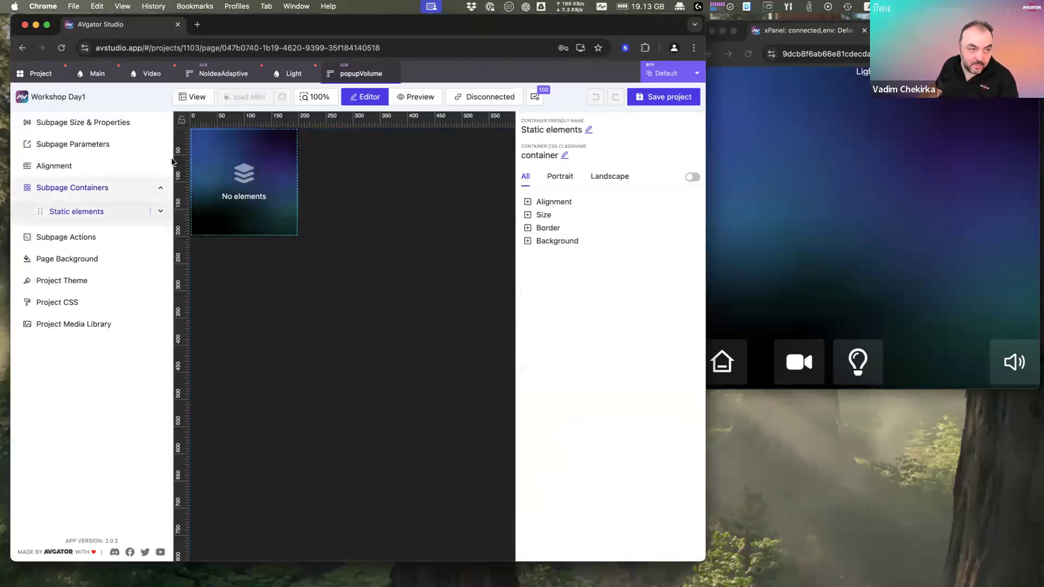
pyautogui.click(85, 146)
pyautogui.click(60, 130)
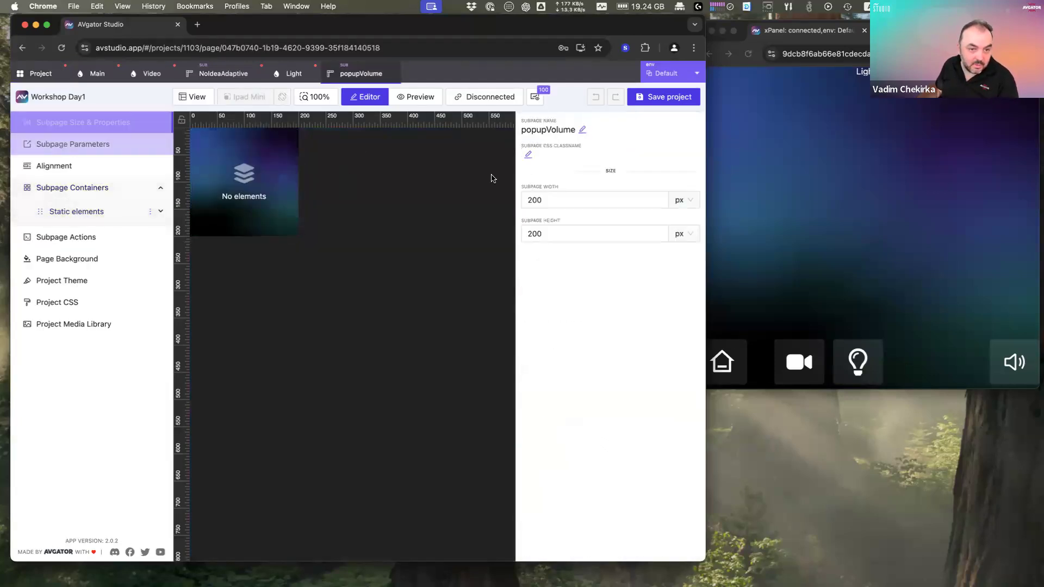
pyautogui.click(574, 200)
pyautogui.doubleClick(576, 199)
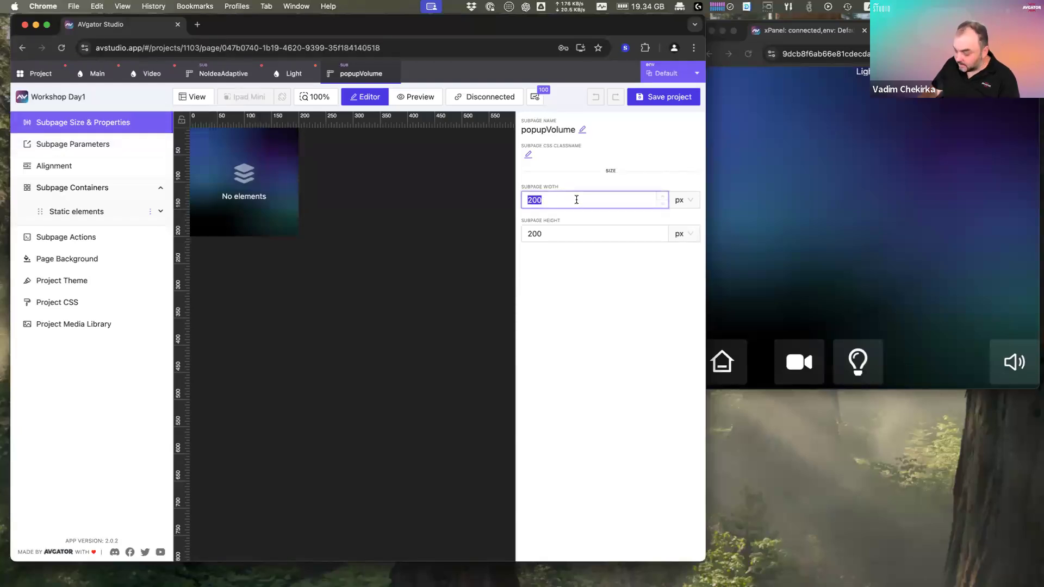
pyautogui.write('150')
pyautogui.press('Tab')
pyautogui.doubleClick(583, 234)
pyautogui.write('300')
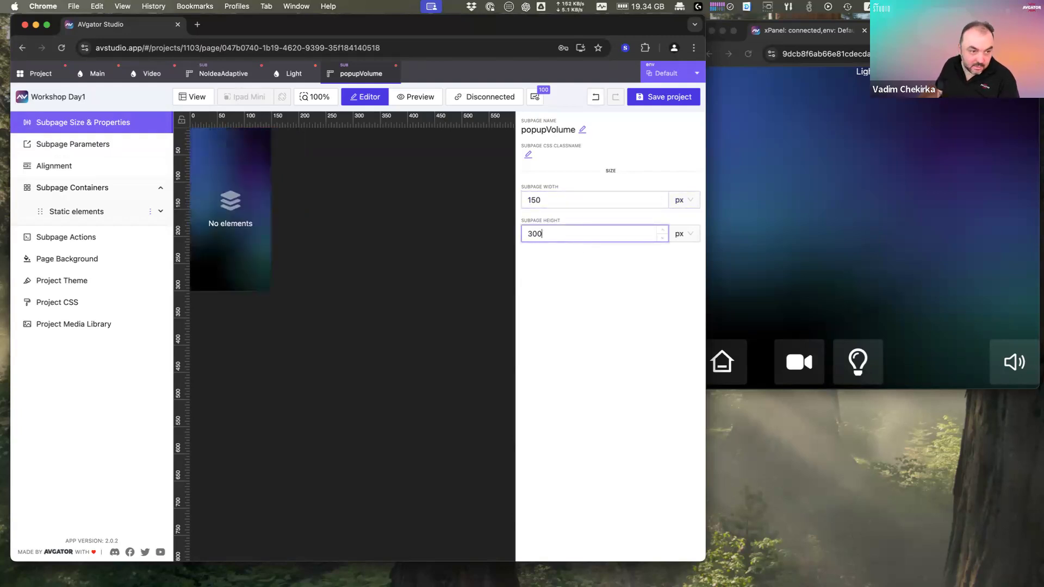
# Step: Add a Slider element to the popupVolume canvas
pyautogui.rightClick(226, 185)
pyautogui.click(247, 196)
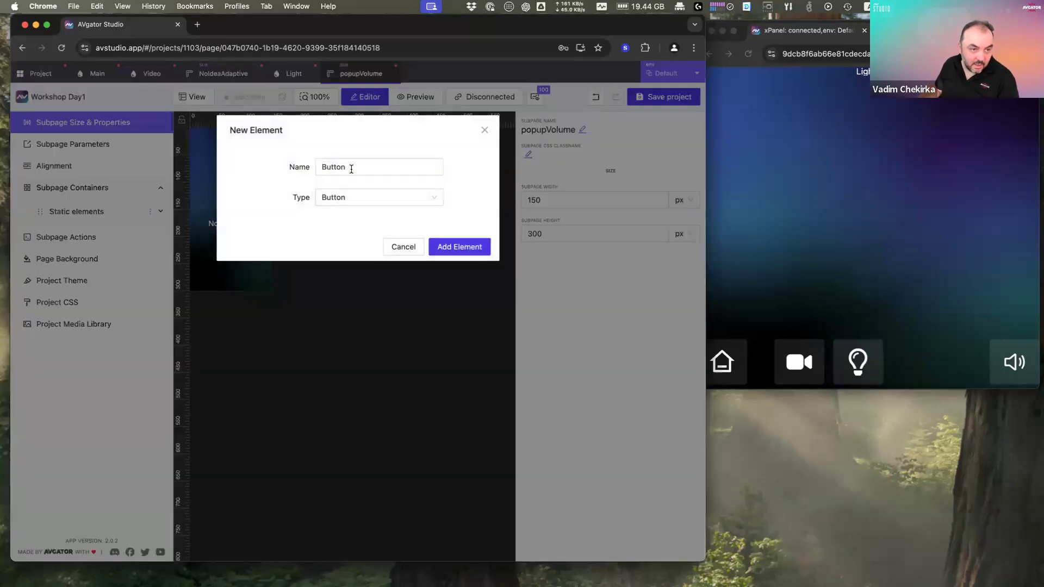
pyautogui.click(379, 196)
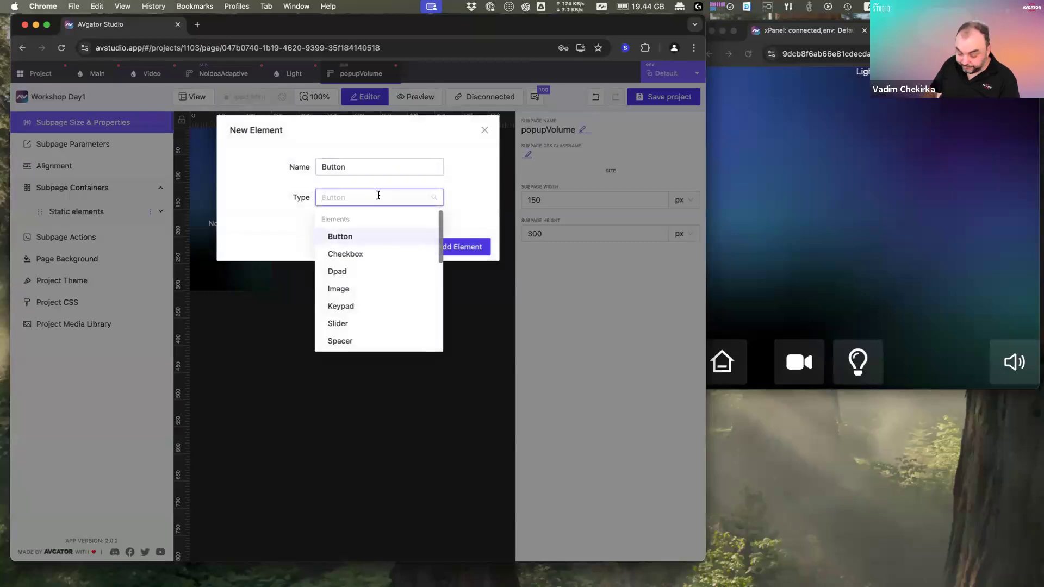
pyautogui.write('sli')
pyautogui.press('Return')
pyautogui.press('Return')
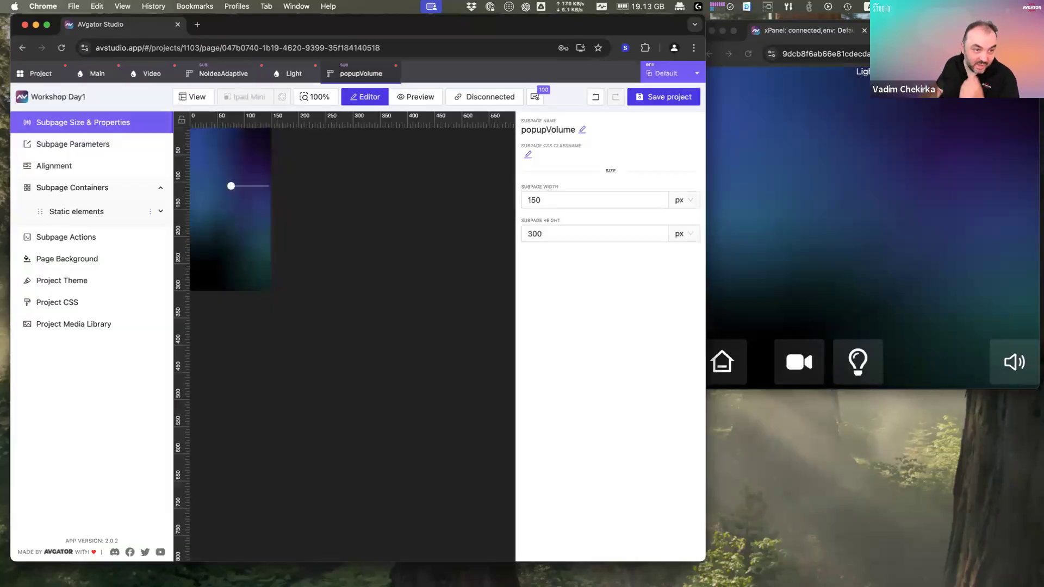
pyautogui.click(249, 189)
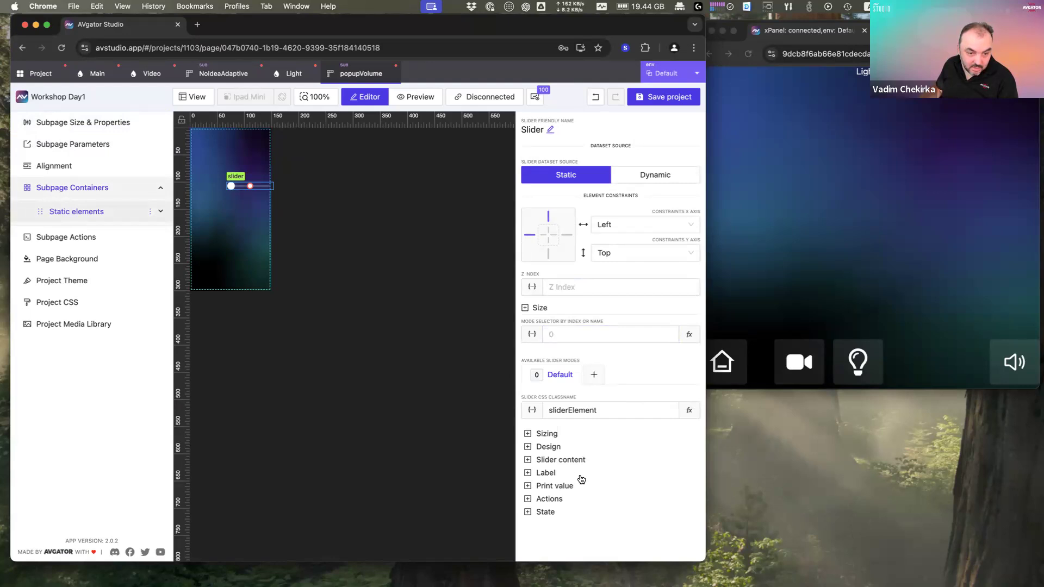
# Step: Turn on Vertical Slider in the slider's Design settings, leaving Bar Slider off
pyautogui.click(562, 447)
pyautogui.scroll(-5, 620, 458)
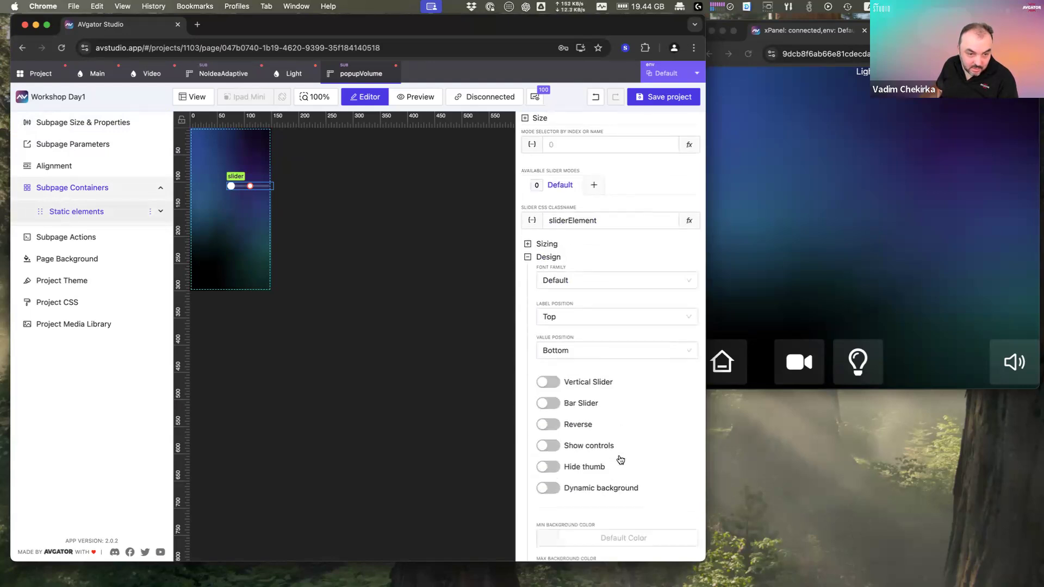
pyautogui.scroll(-2, 619, 459)
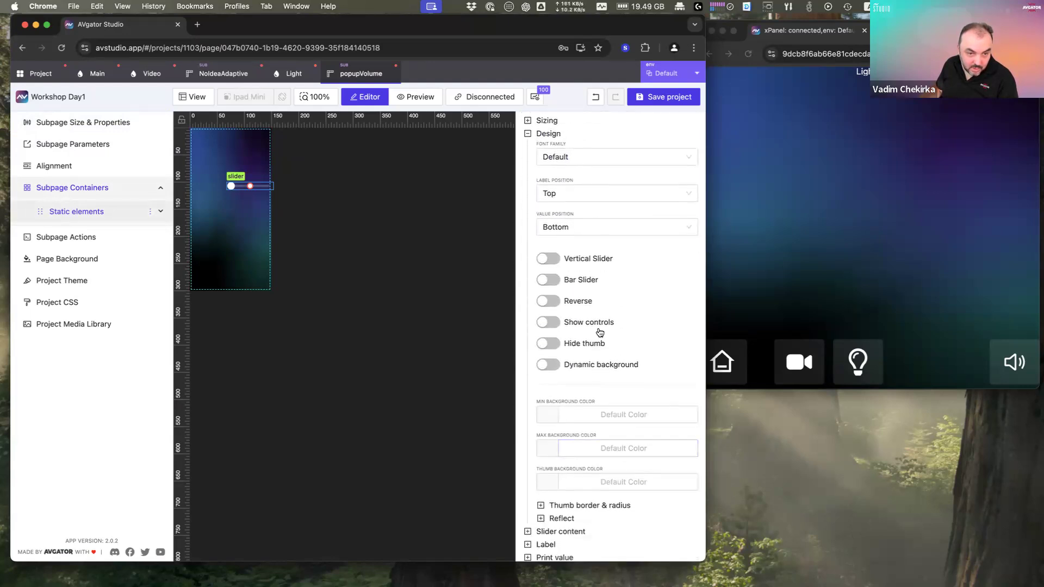
pyautogui.click(548, 259)
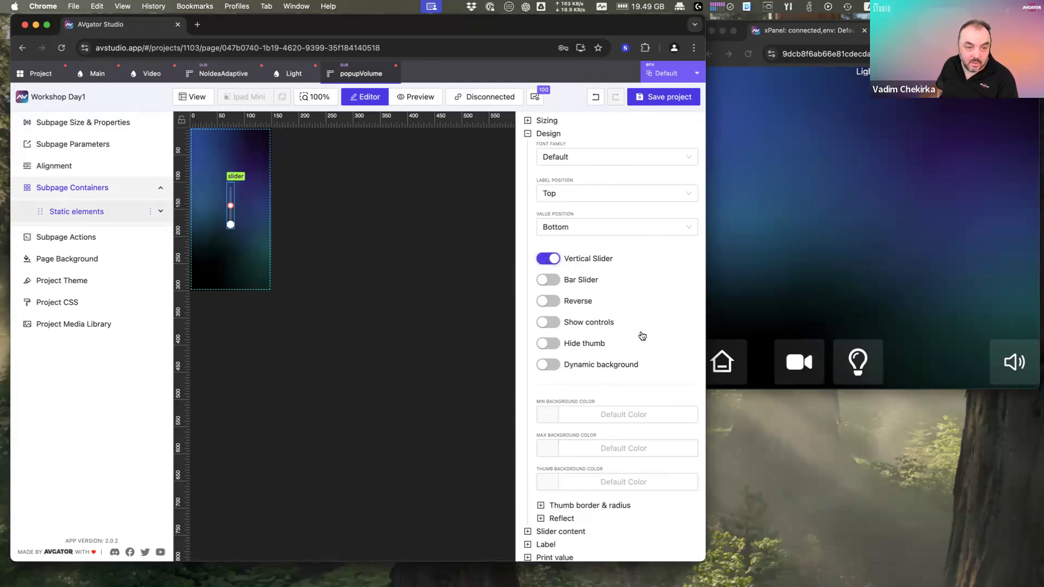
pyautogui.click(548, 280)
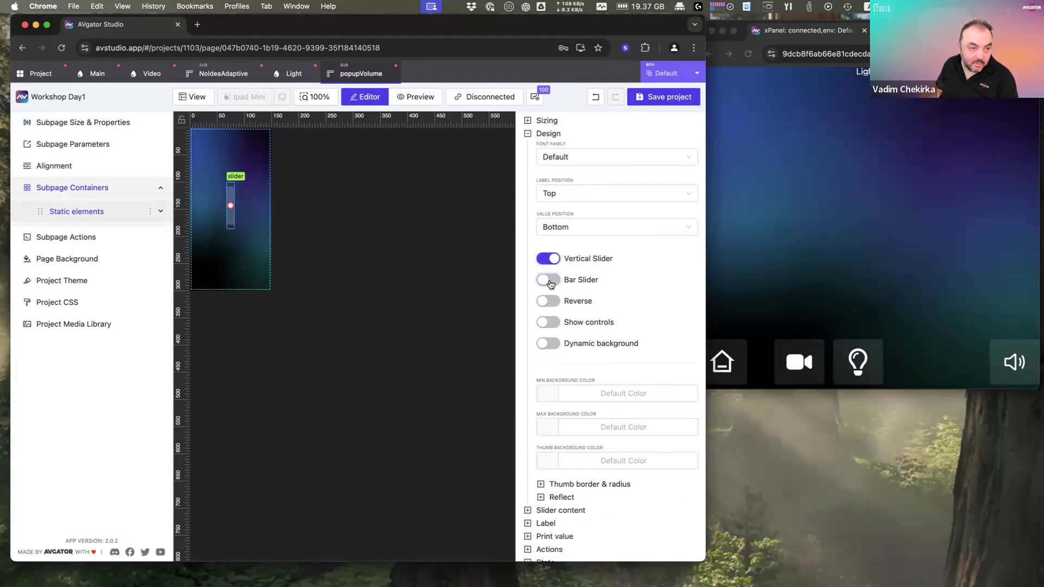
pyautogui.click(548, 280)
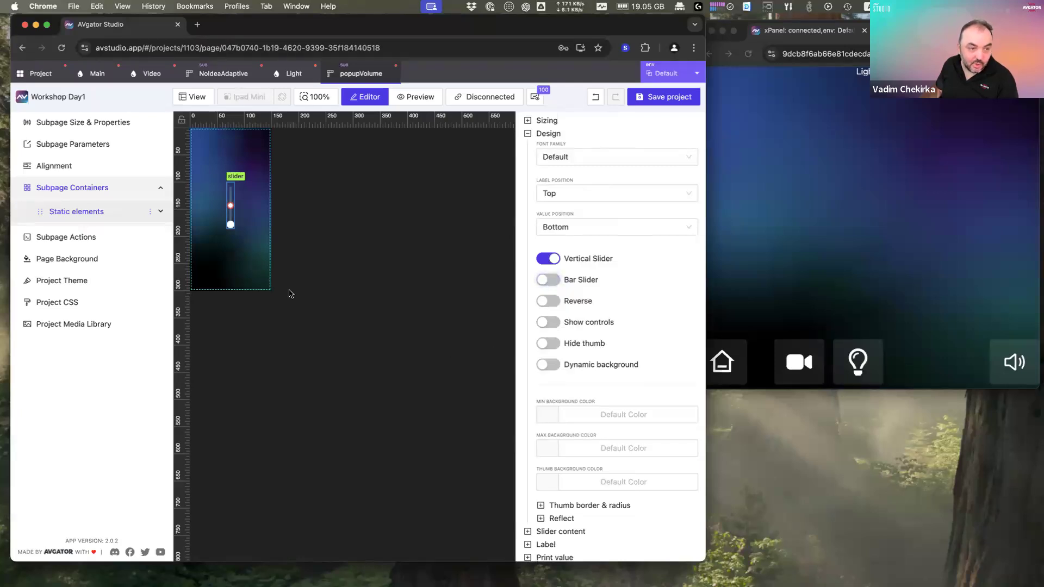
pyautogui.click(242, 261)
# Step: Add a button element named Mute and place it below the slider
pyautogui.rightClick(243, 261)
pyautogui.click(269, 273)
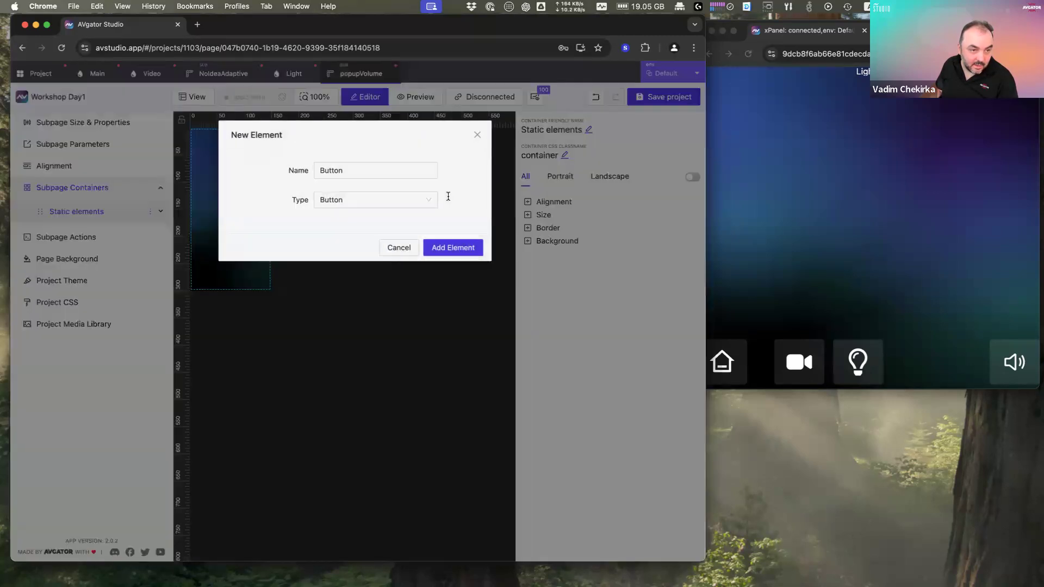
pyautogui.doubleClick(377, 166)
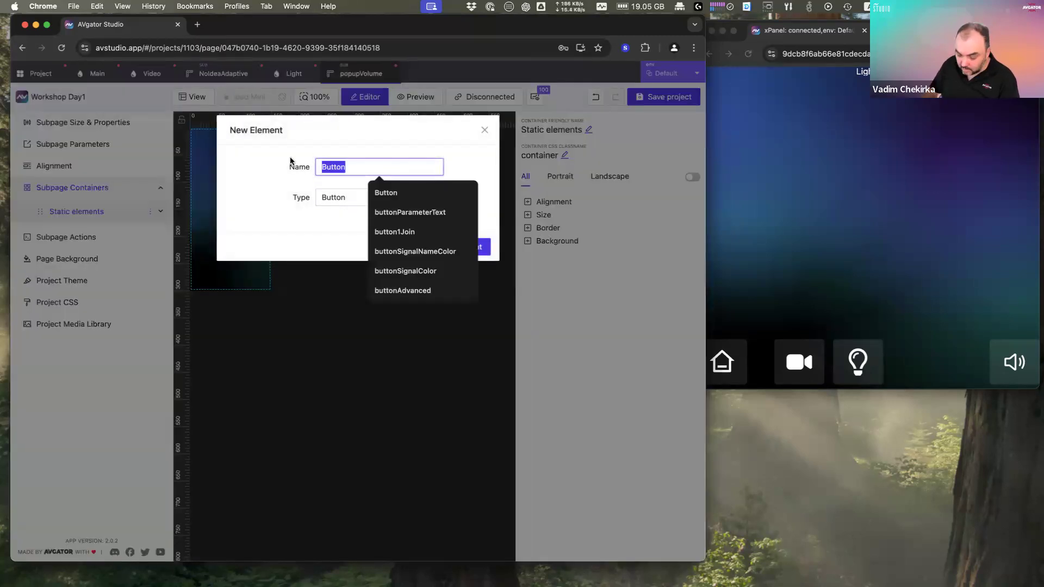
pyautogui.write('Mute')
pyautogui.press('Return')
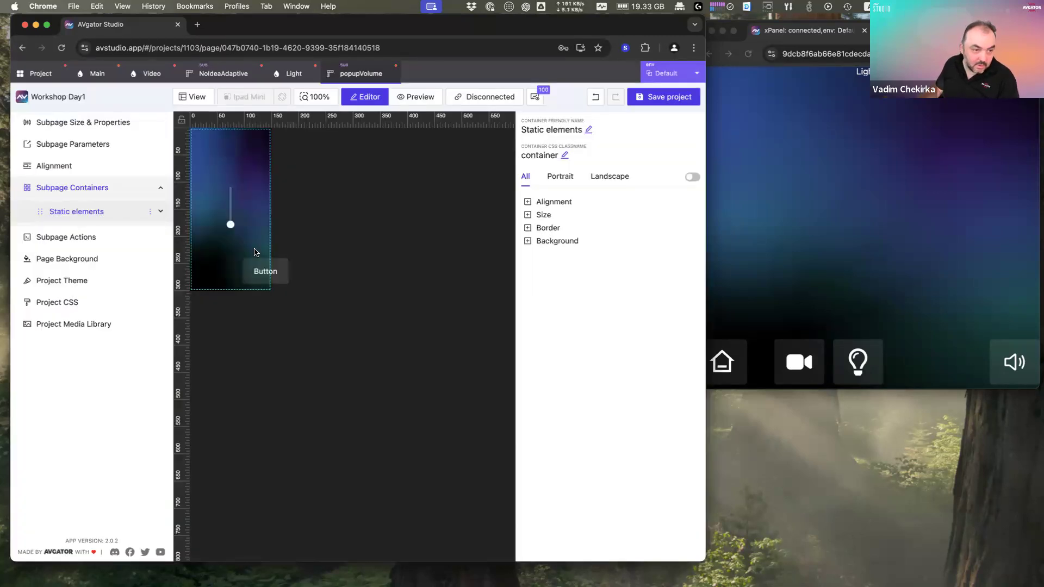
pyautogui.click(256, 274)
pyautogui.moveTo(256, 274); pyautogui.dragTo(226, 268)
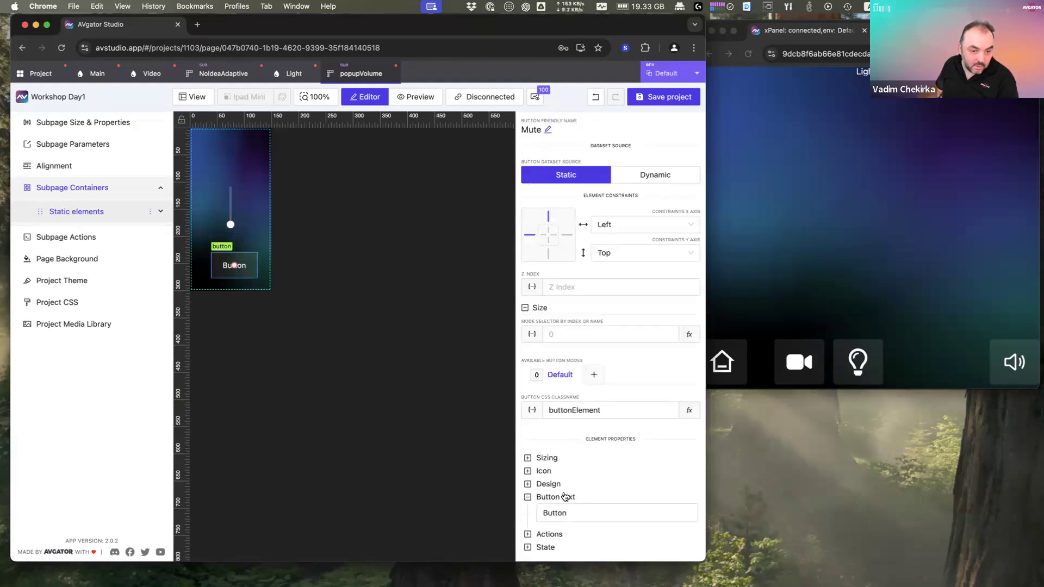
# Step: Change the button's displayed text from Button to Mute
pyautogui.click(583, 511)
pyautogui.moveTo(268, 205); pyautogui.dragTo(2, 170)
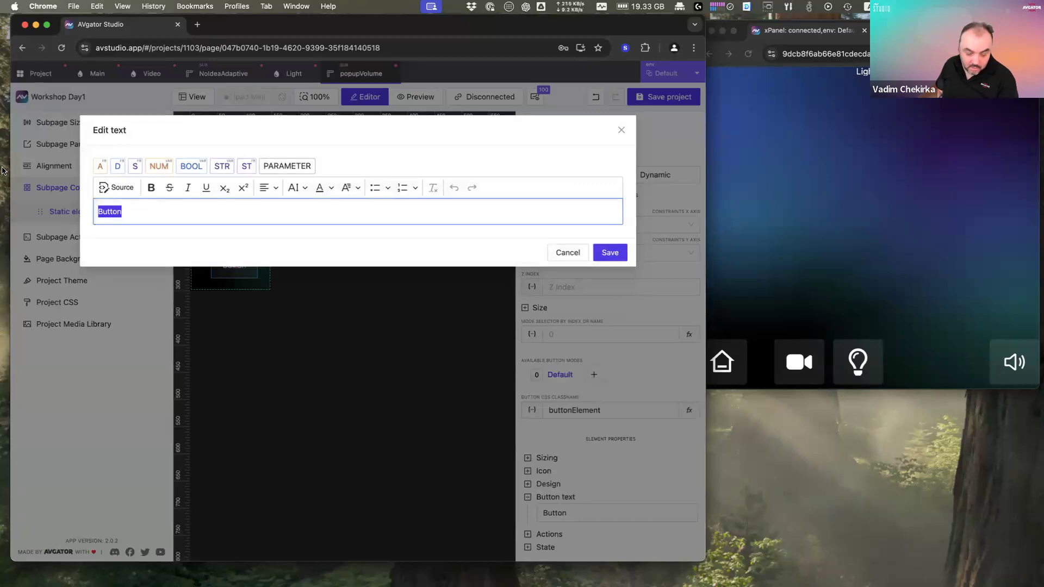
pyautogui.write('Mute')
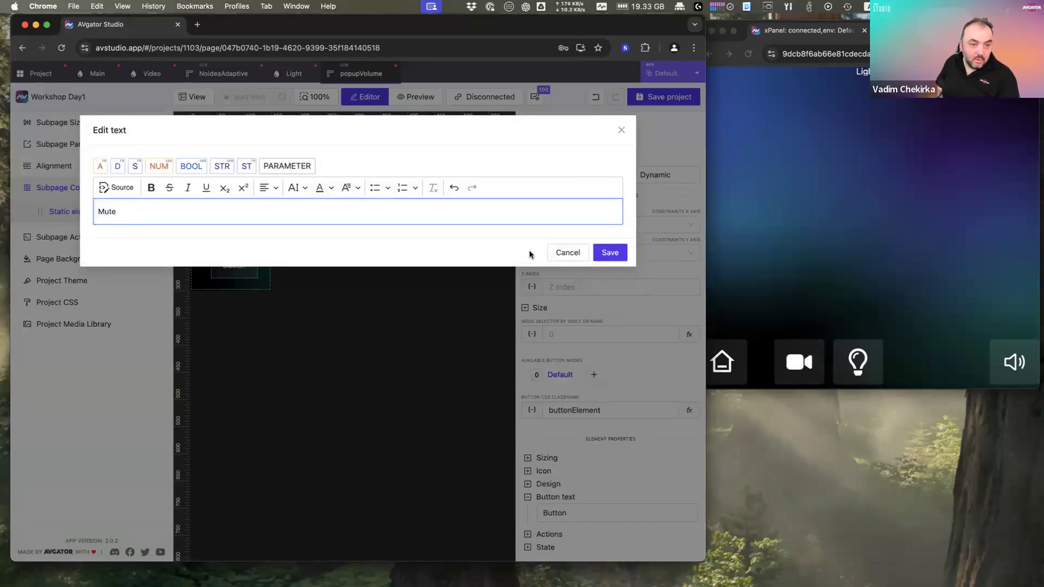
pyautogui.click(610, 253)
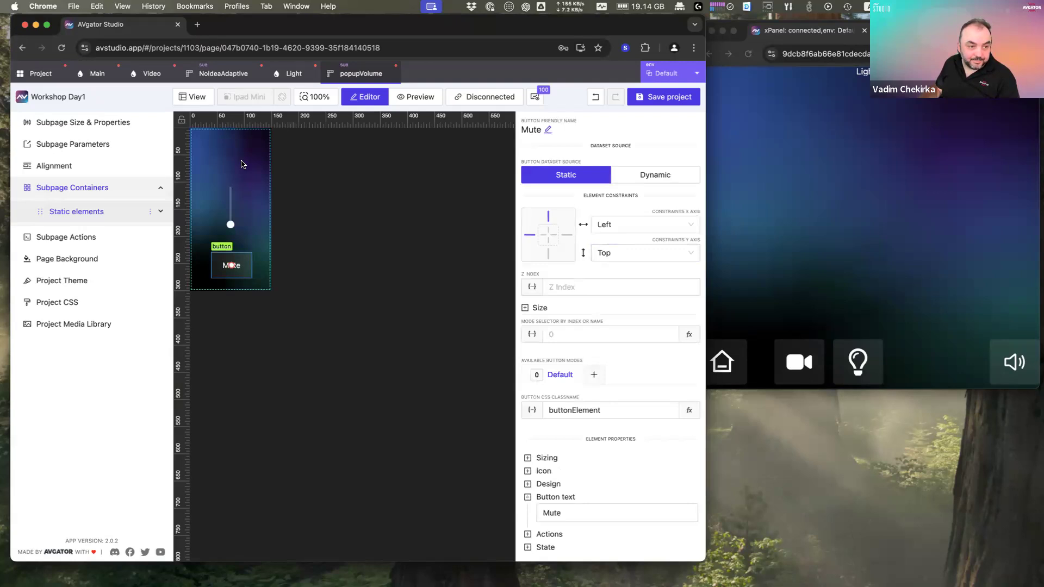
pyautogui.click(245, 165)
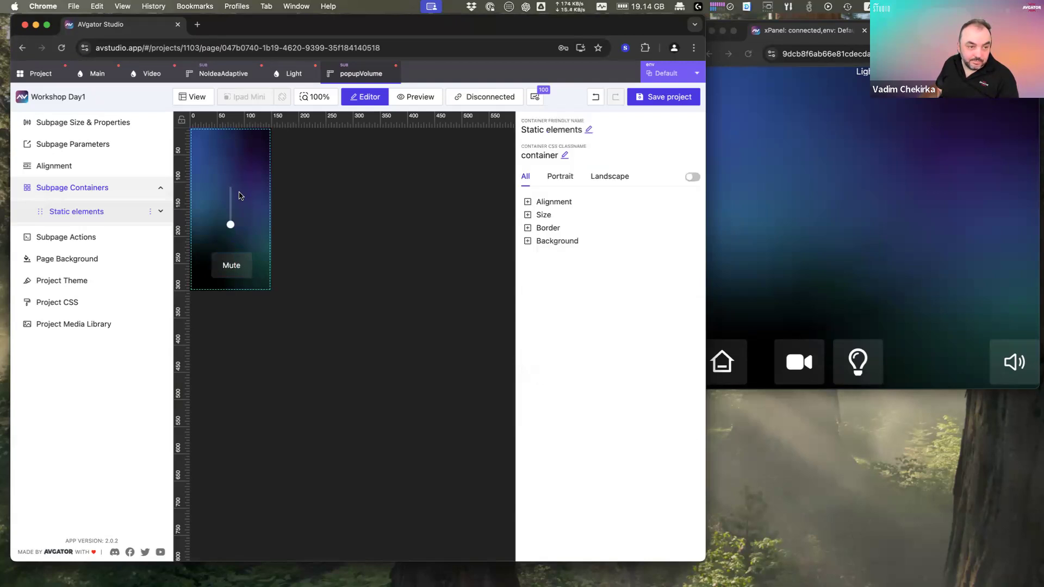
pyautogui.click(231, 198)
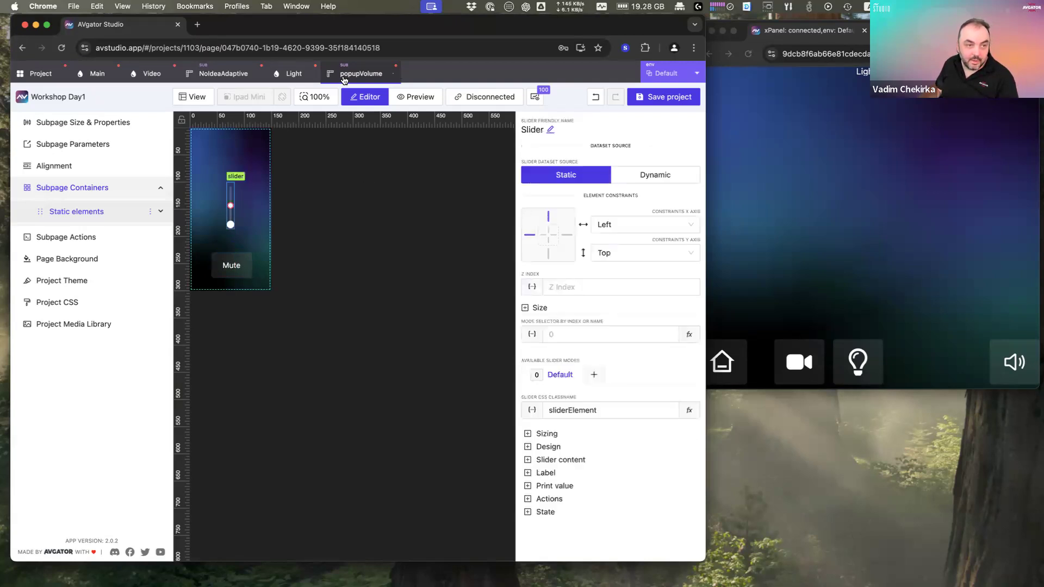
# Step: Close popupVolume and select the speaker button on the Video page
pyautogui.click(392, 74)
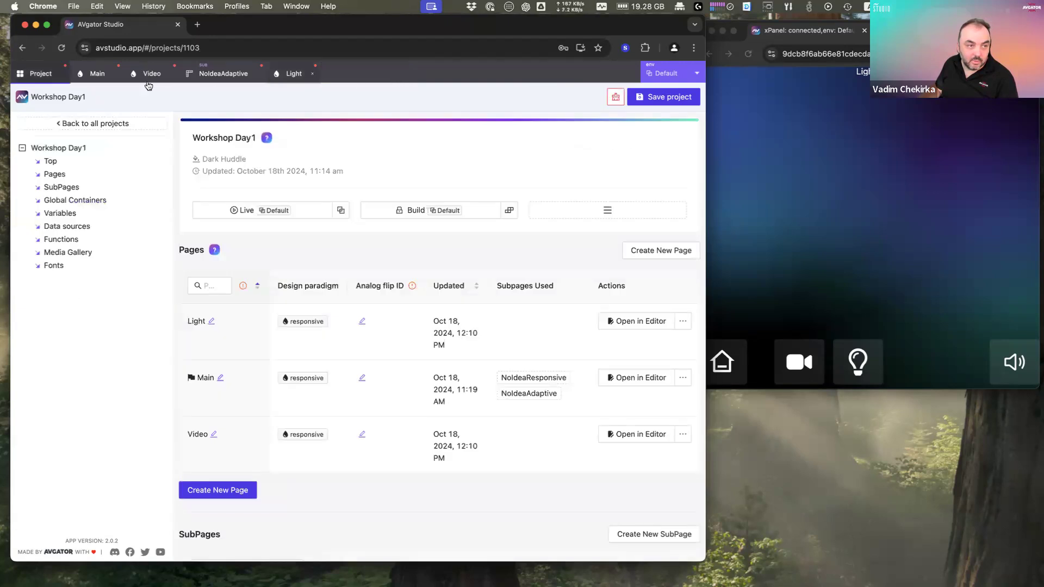
pyautogui.click(147, 75)
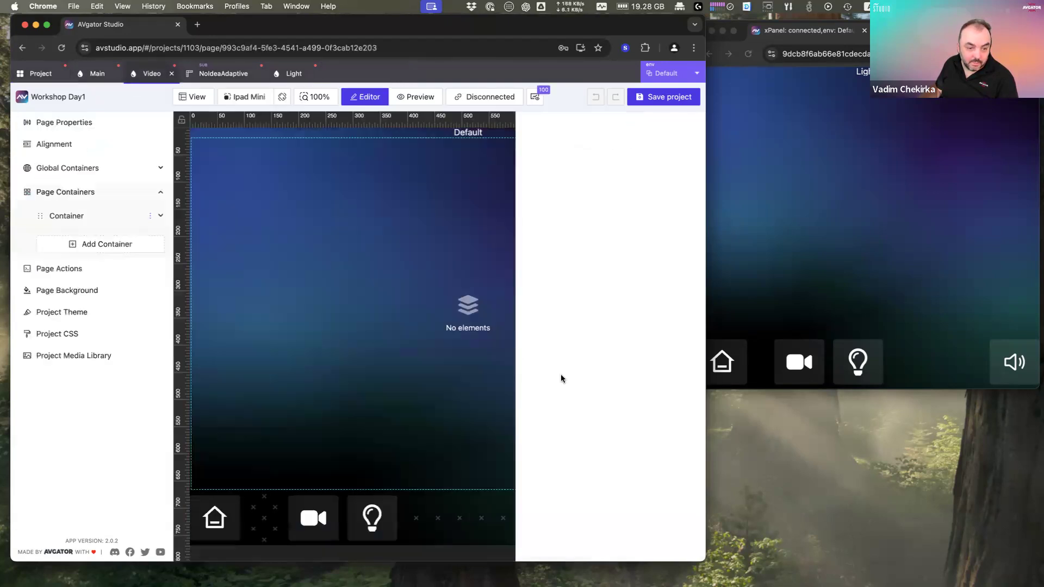
pyautogui.doubleClick(518, 29)
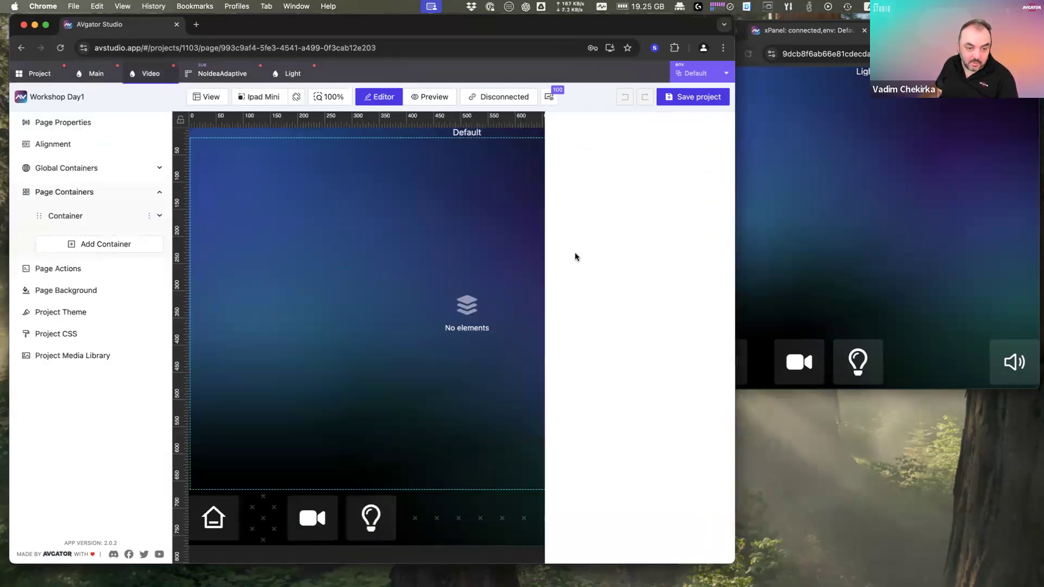
pyautogui.click(714, 517)
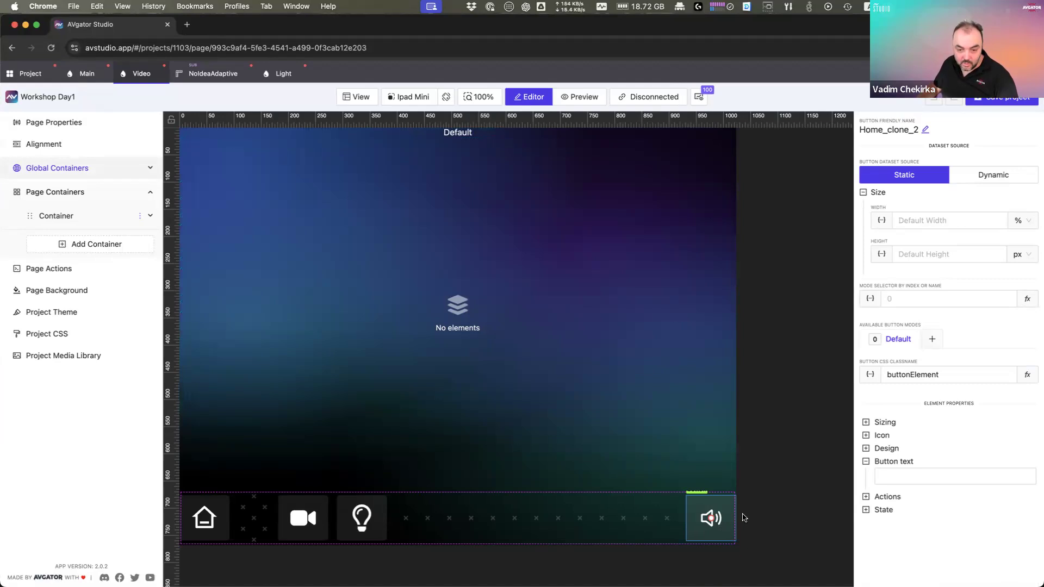
pyautogui.click(887, 497)
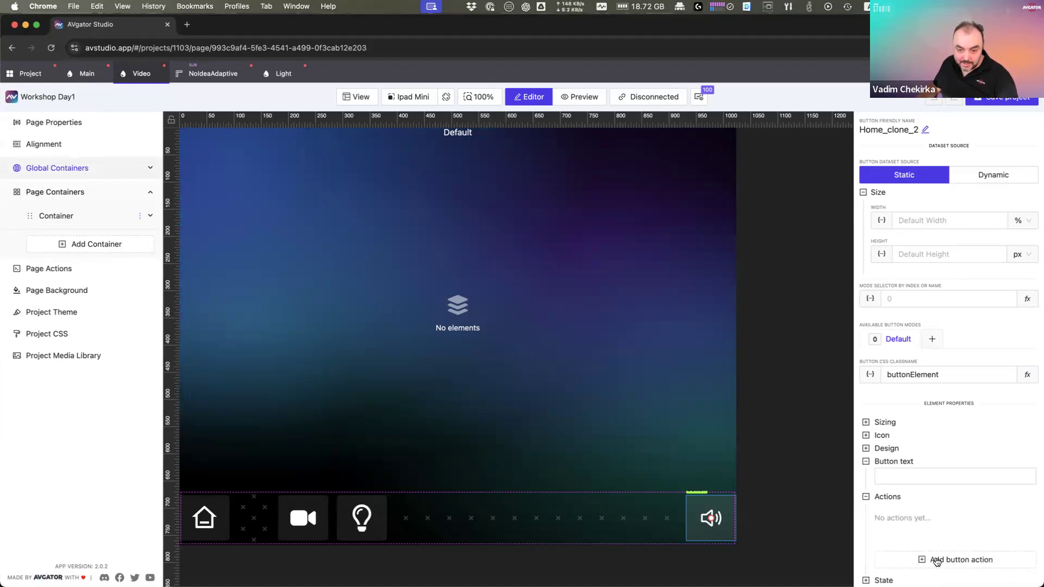
# Step: Add an Open Overlay action to the speaker button attaching the popupVolume subpage
pyautogui.click(951, 565)
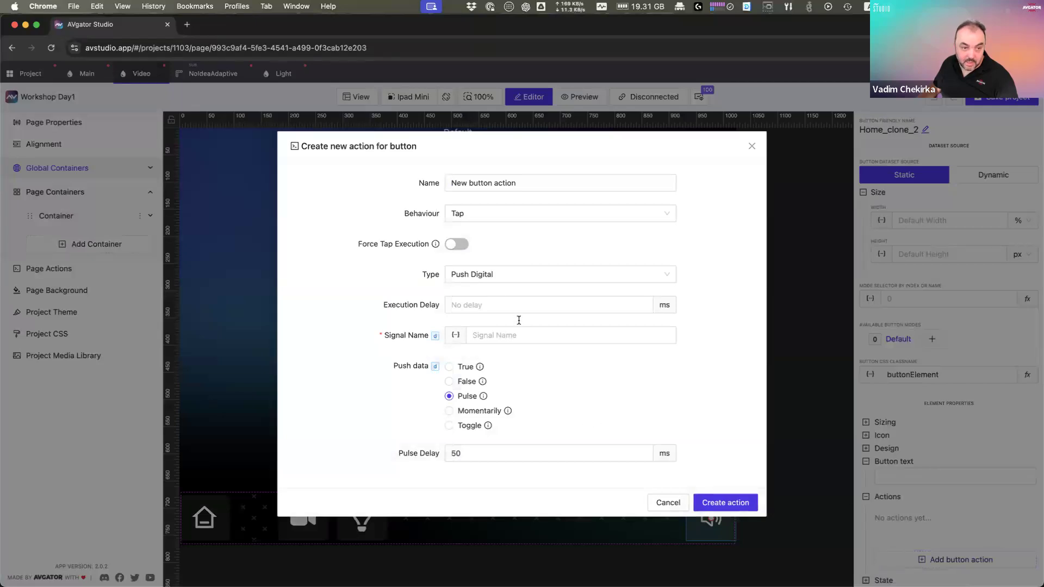
pyautogui.click(478, 277)
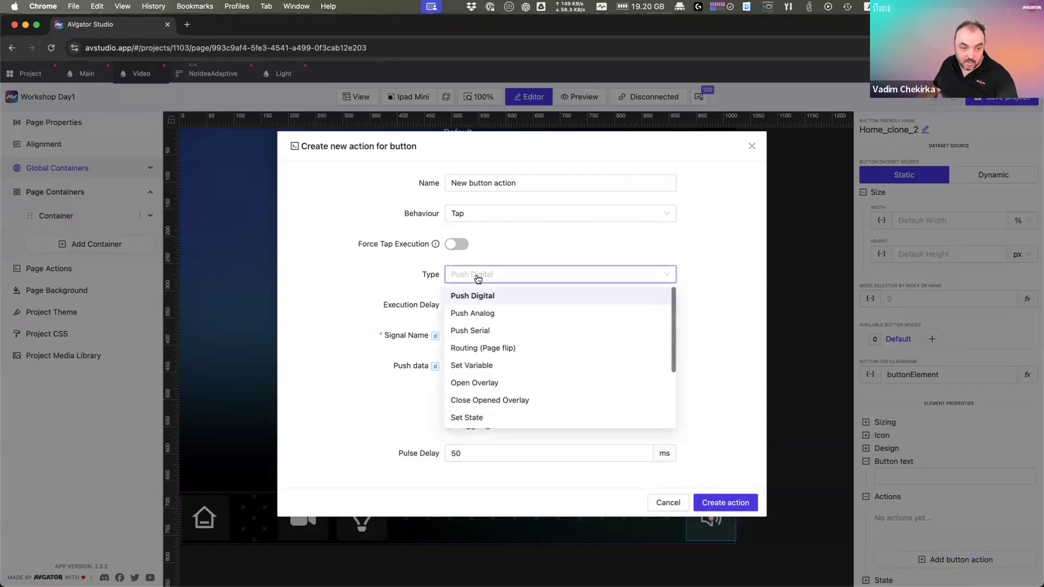
pyautogui.click(540, 386)
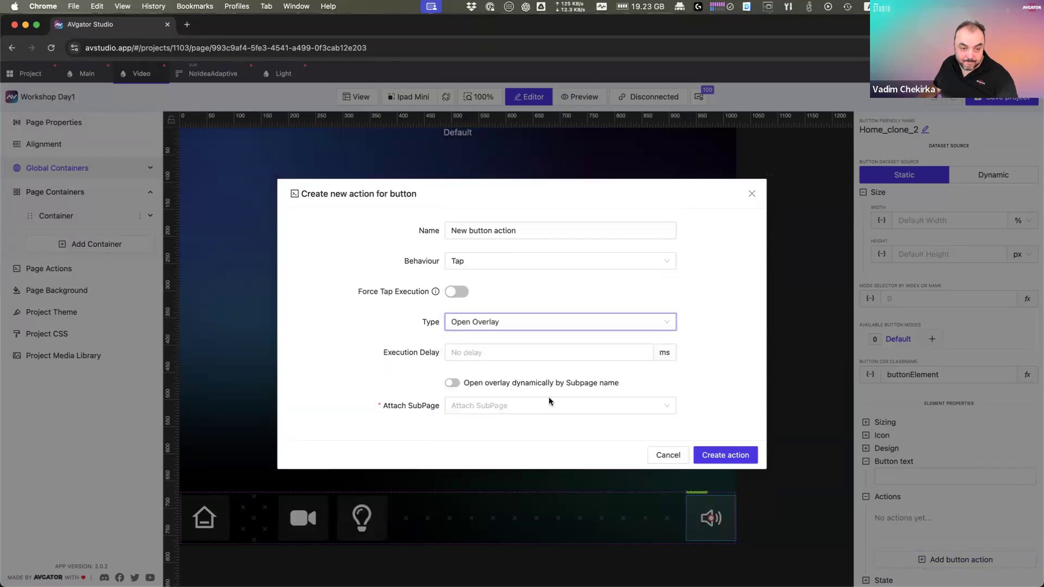
pyautogui.click(570, 405)
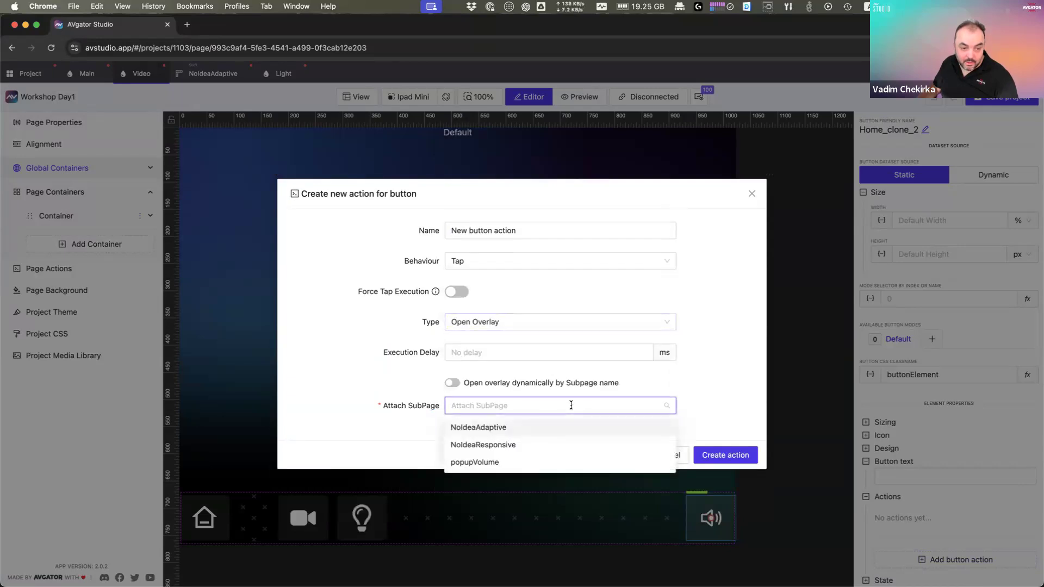
pyautogui.moveTo(388, 407); pyautogui.dragTo(438, 408)
pyautogui.click(477, 408)
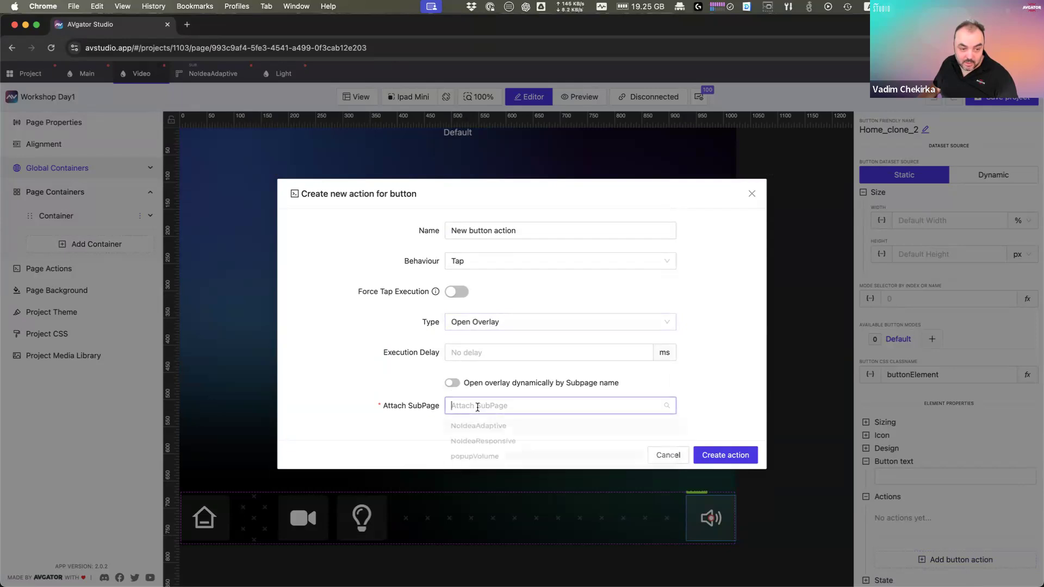
pyautogui.click(472, 463)
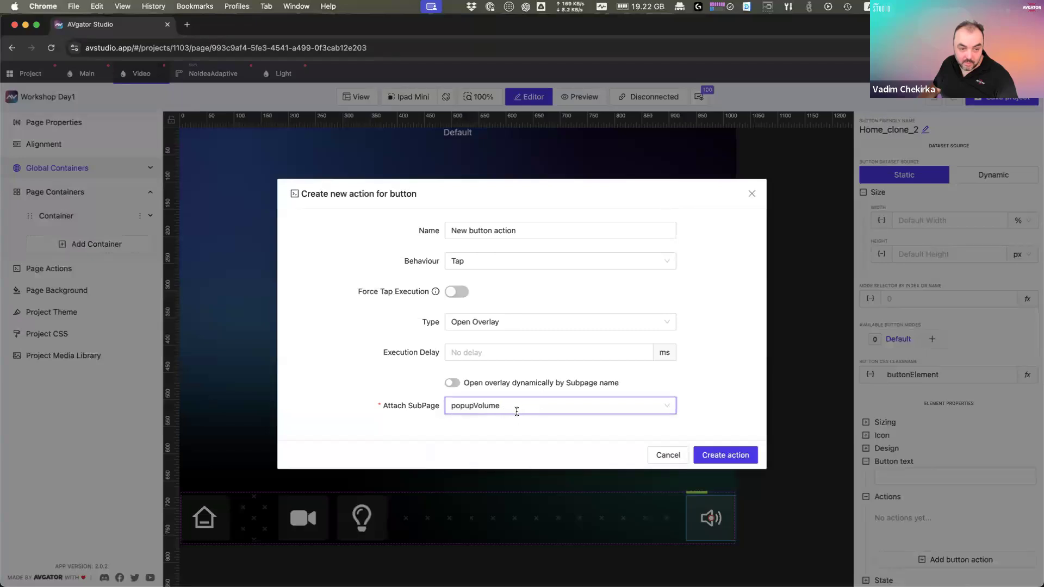
pyautogui.click(739, 456)
pyautogui.doubleClick(497, 25)
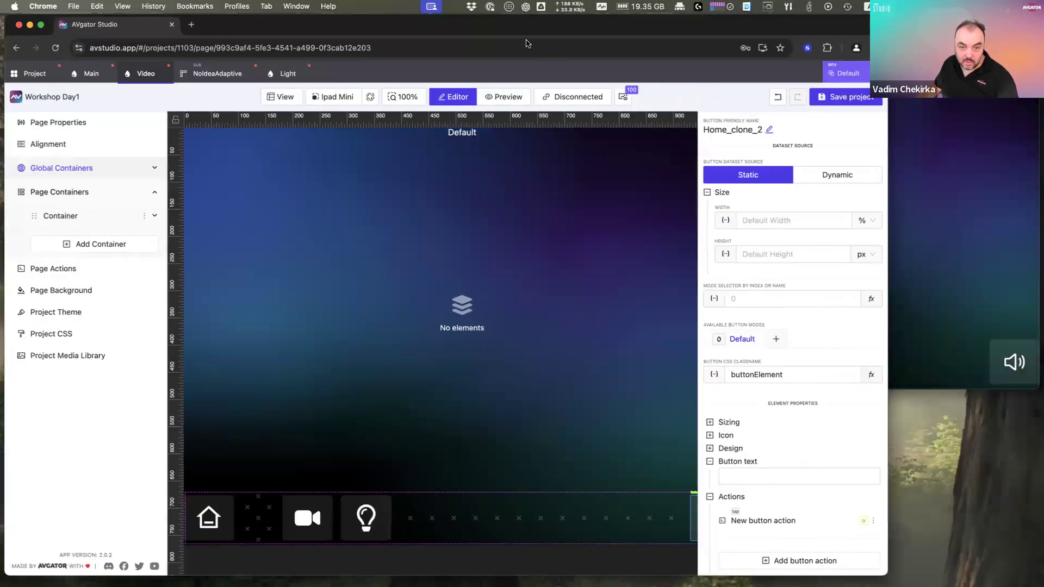
pyautogui.click(1012, 365)
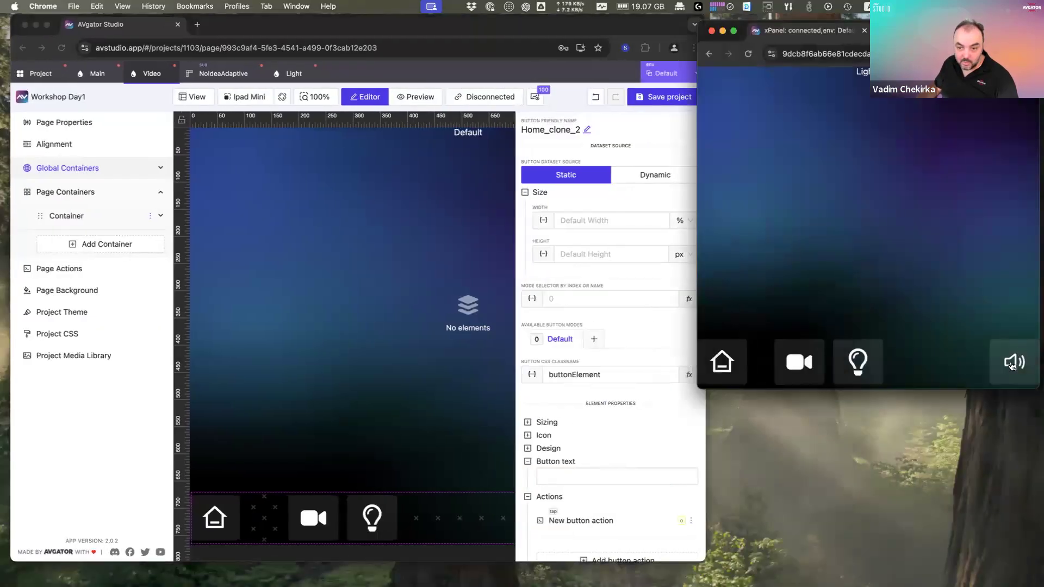
pyautogui.click(1013, 364)
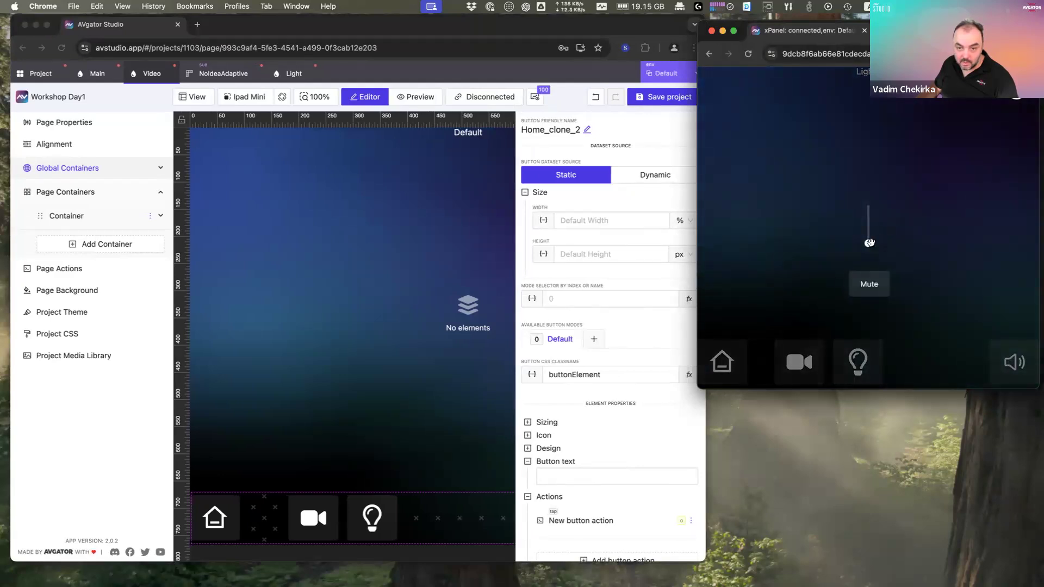
pyautogui.click(869, 218)
pyautogui.click(952, 273)
pyautogui.click(1004, 363)
pyautogui.click(939, 287)
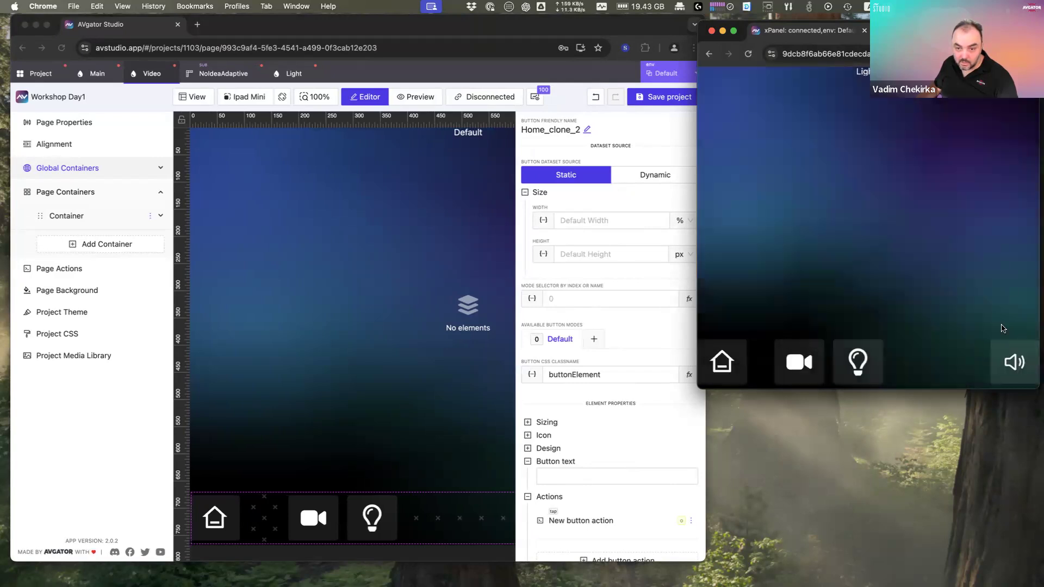
pyautogui.click(1006, 360)
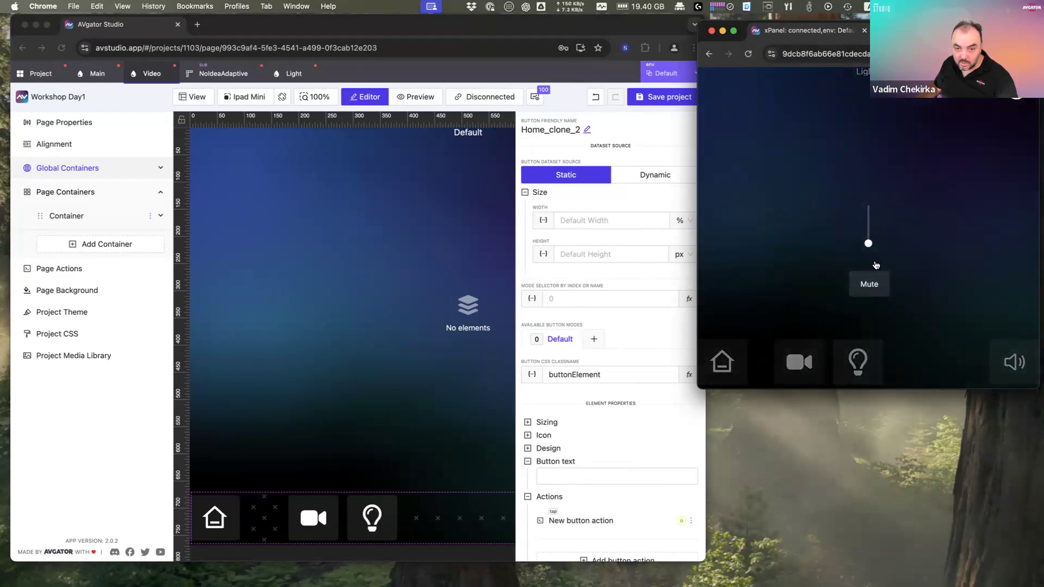
pyautogui.click(935, 286)
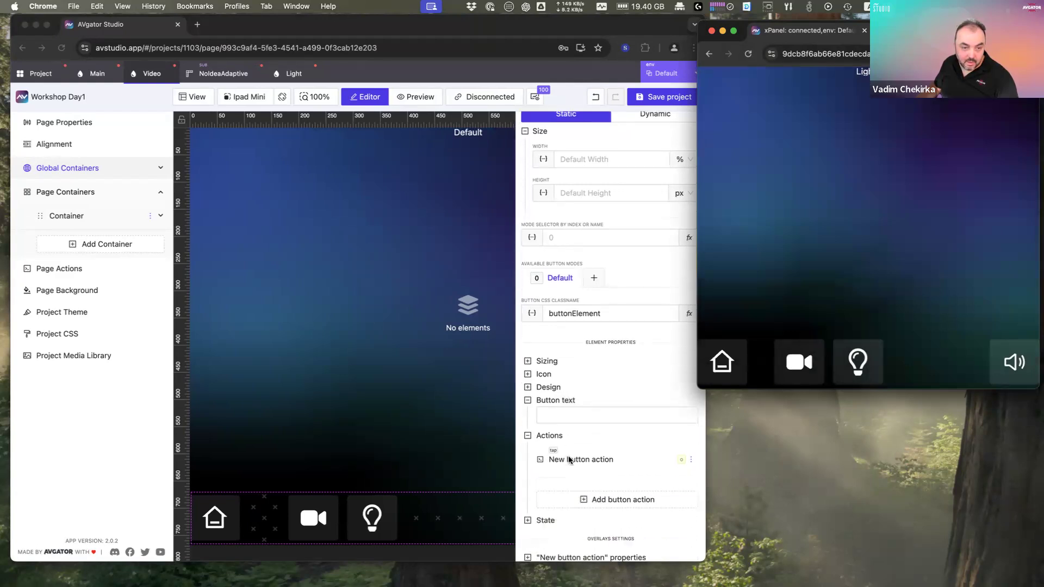
pyautogui.scroll(-3, 570, 459)
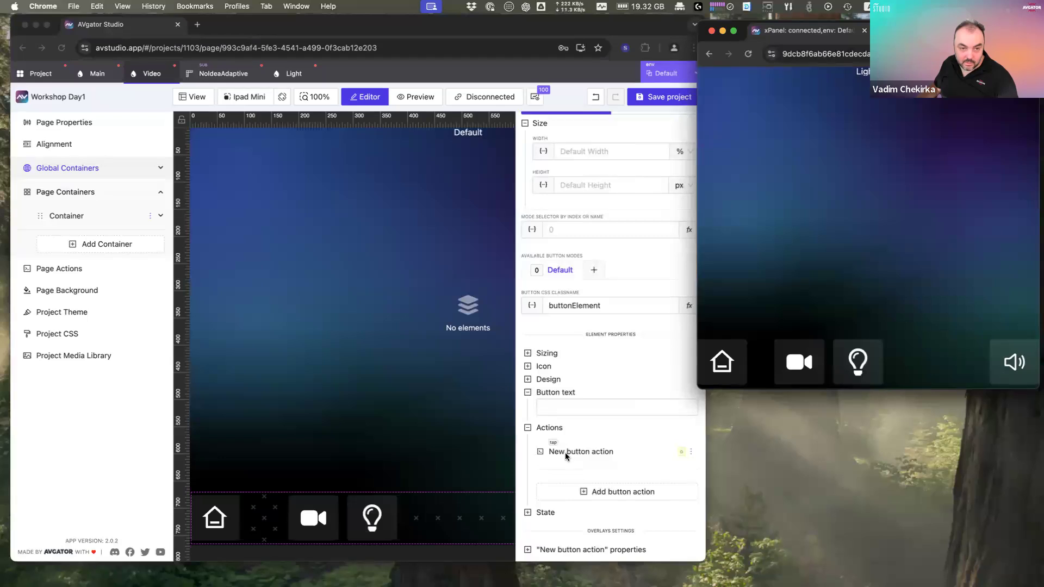
pyautogui.click(455, 452)
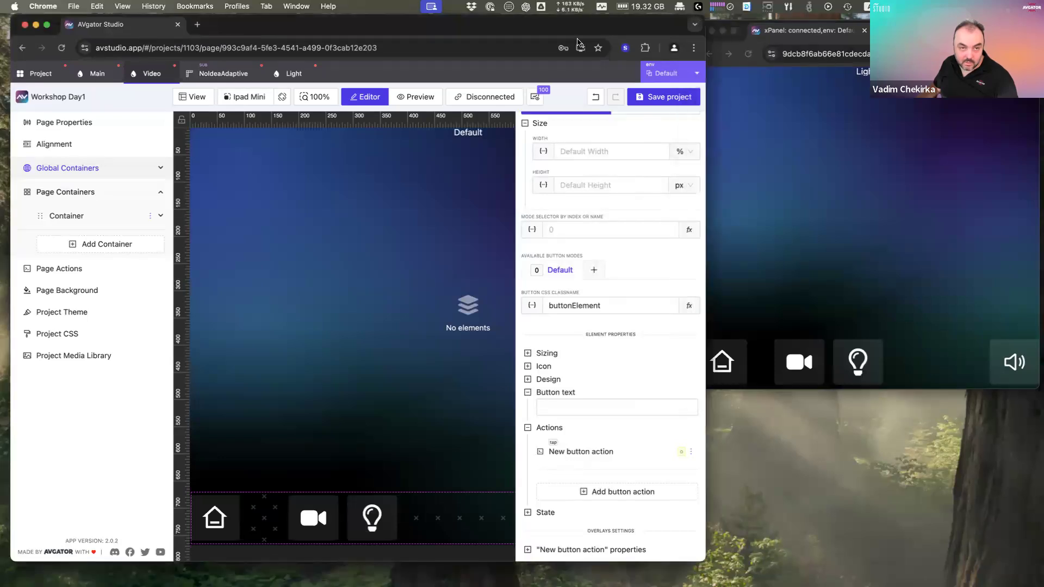
pyautogui.doubleClick(573, 29)
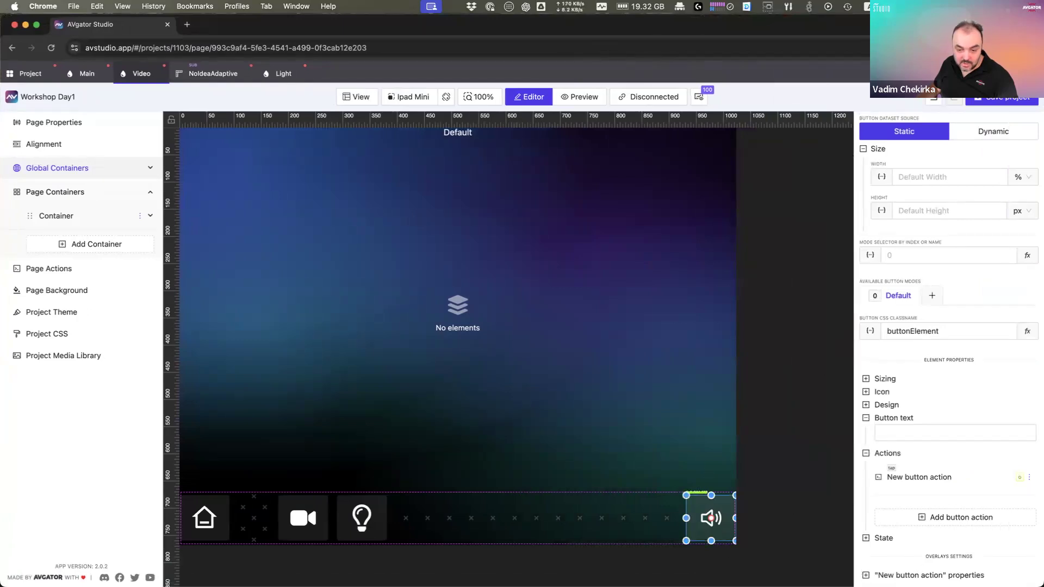
# Step: Set the overlay's background blur to 22.5 and check it in the xPanel preview
pyautogui.click(913, 575)
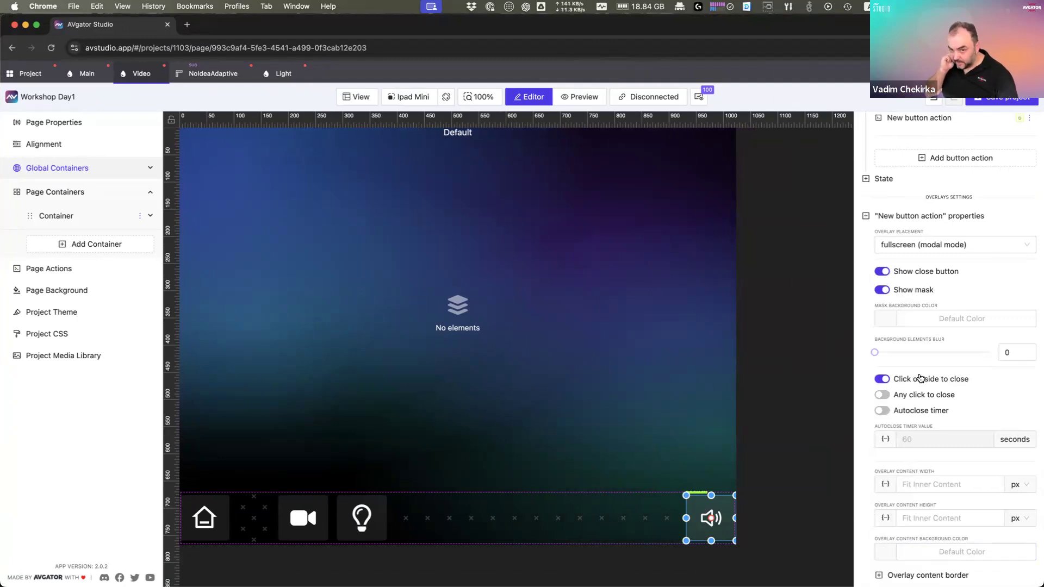
pyautogui.moveTo(874, 352); pyautogui.dragTo(902, 353)
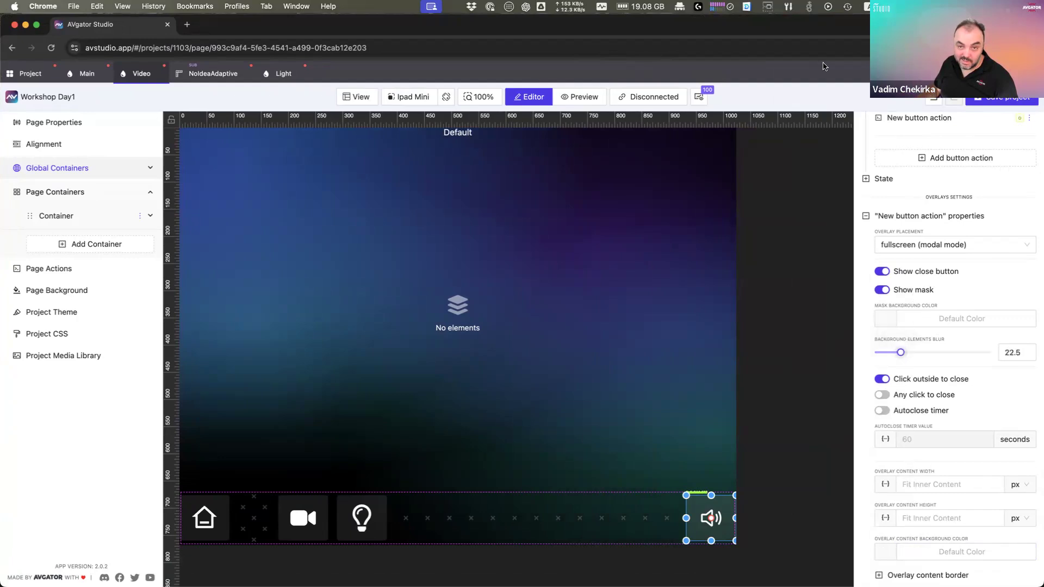
pyautogui.doubleClick(780, 25)
pyautogui.click(970, 323)
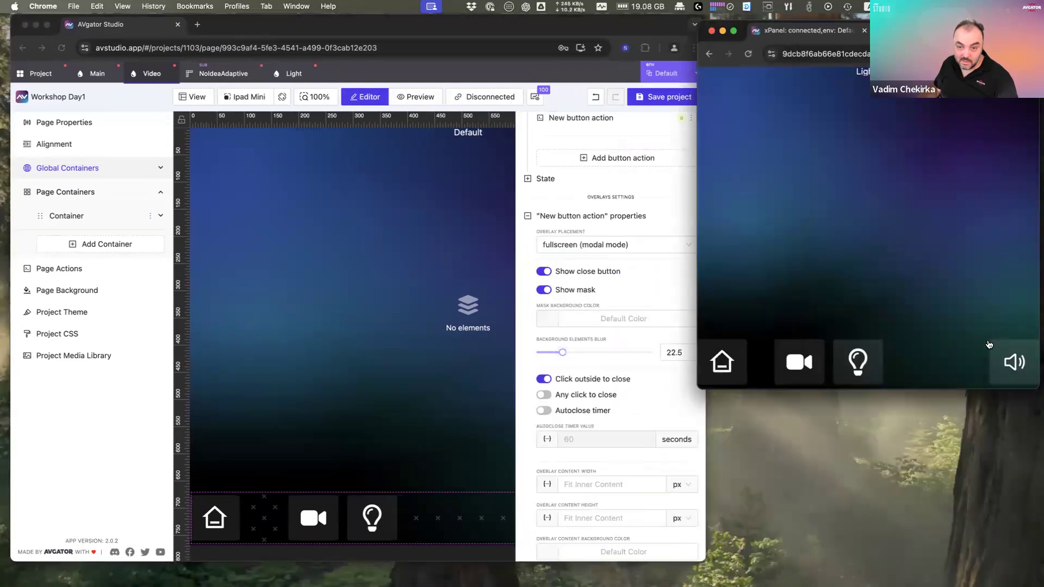
pyautogui.click(1009, 363)
pyautogui.click(1016, 91)
pyautogui.click(744, 368)
pyautogui.click(1013, 369)
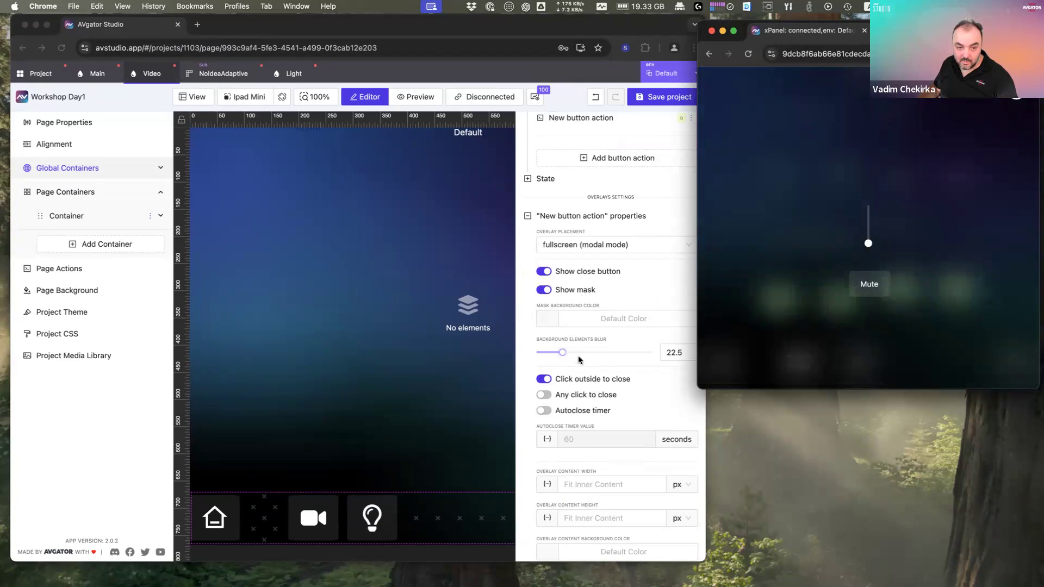
# Step: Try a background blur around 16, then the high end, reopening the overlay to compare
pyautogui.moveTo(562, 352); pyautogui.dragTo(545, 354)
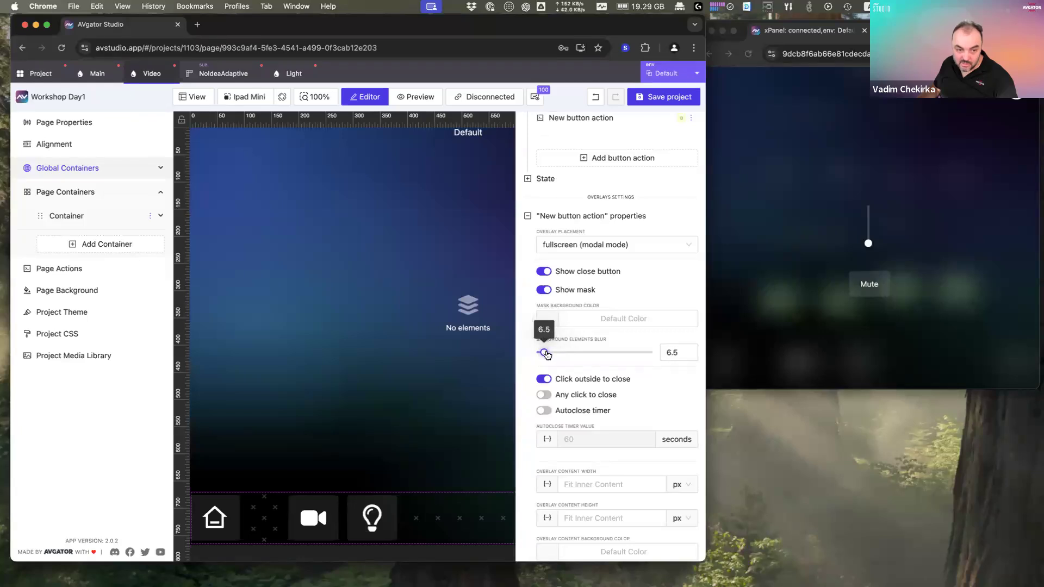
pyautogui.moveTo(548, 355); pyautogui.dragTo(638, 353)
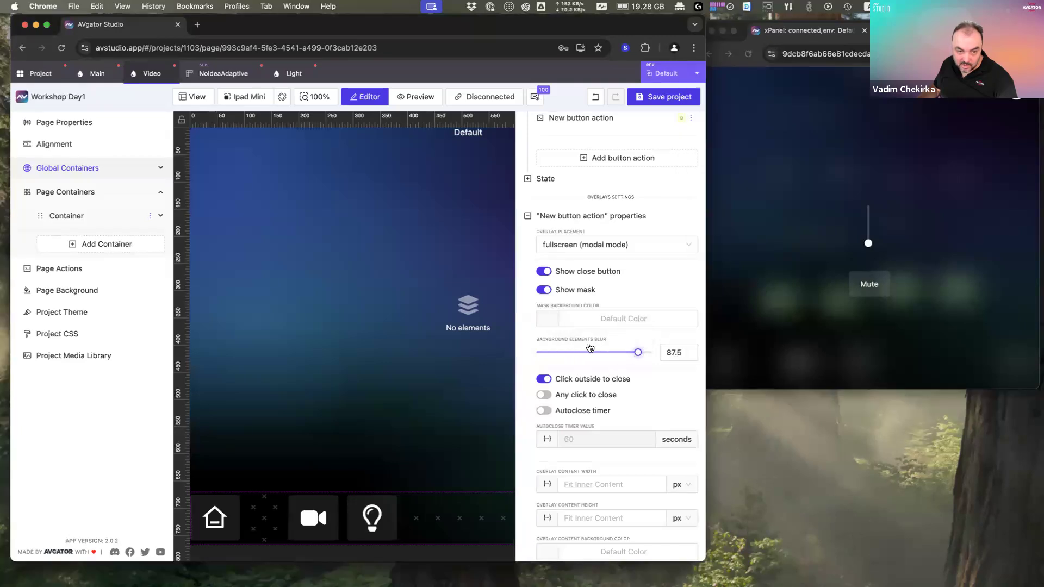
pyautogui.click(1009, 136)
pyautogui.click(1002, 243)
pyautogui.click(1006, 358)
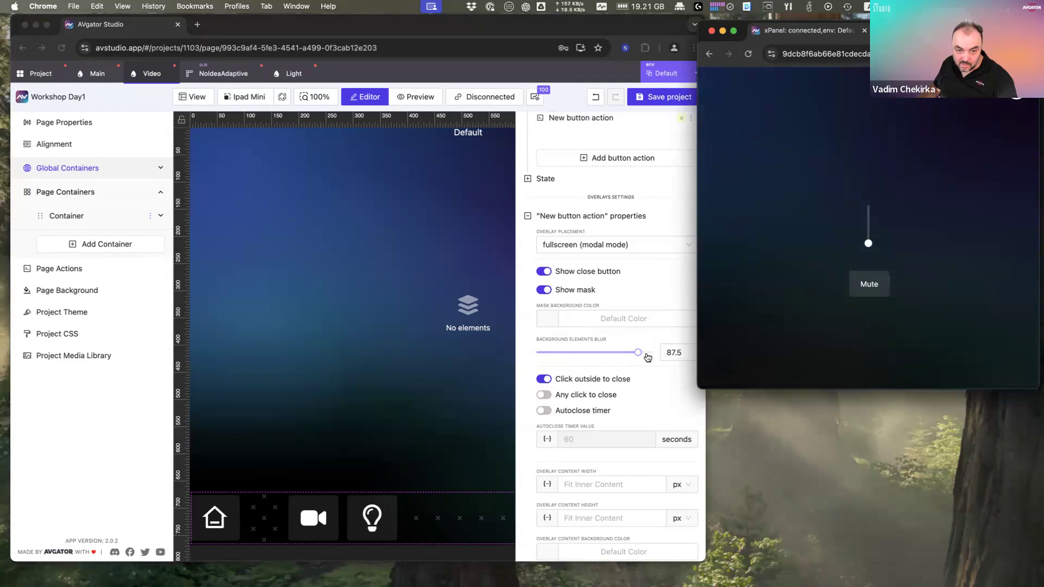
pyautogui.click(647, 357)
# Step: Lower the background blur to 13.5, then settle on 6.5 after comparing in the preview
pyautogui.moveTo(638, 352); pyautogui.dragTo(551, 353)
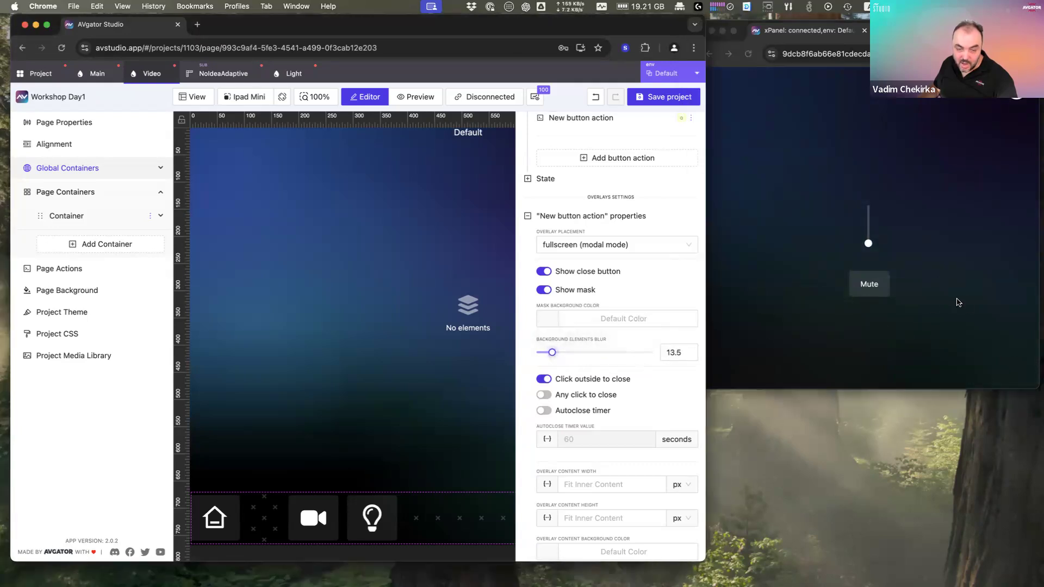
pyautogui.click(941, 305)
pyautogui.click(1009, 353)
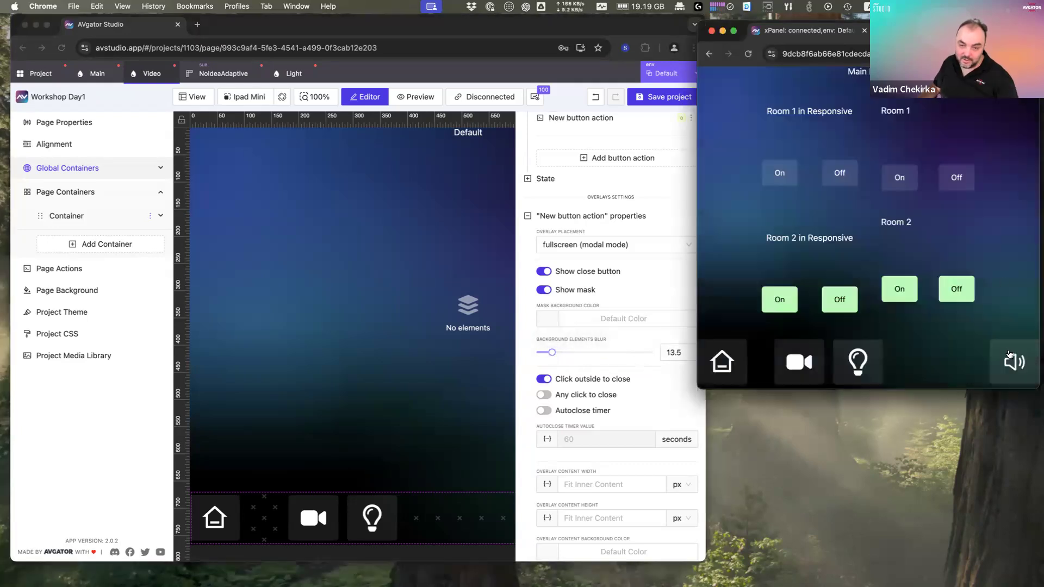
pyautogui.click(1008, 354)
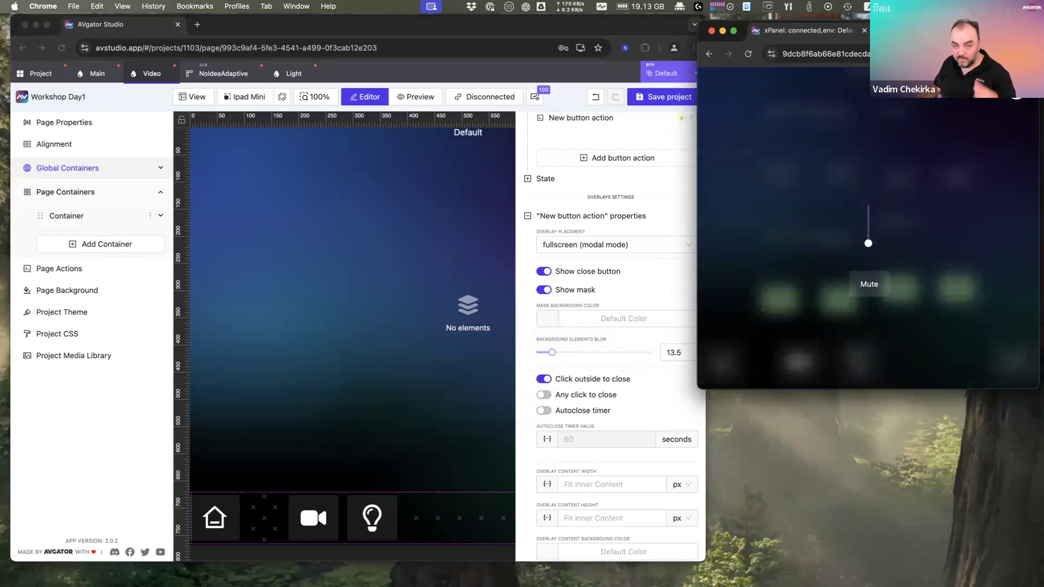
pyautogui.moveTo(548, 353); pyautogui.dragTo(544, 353)
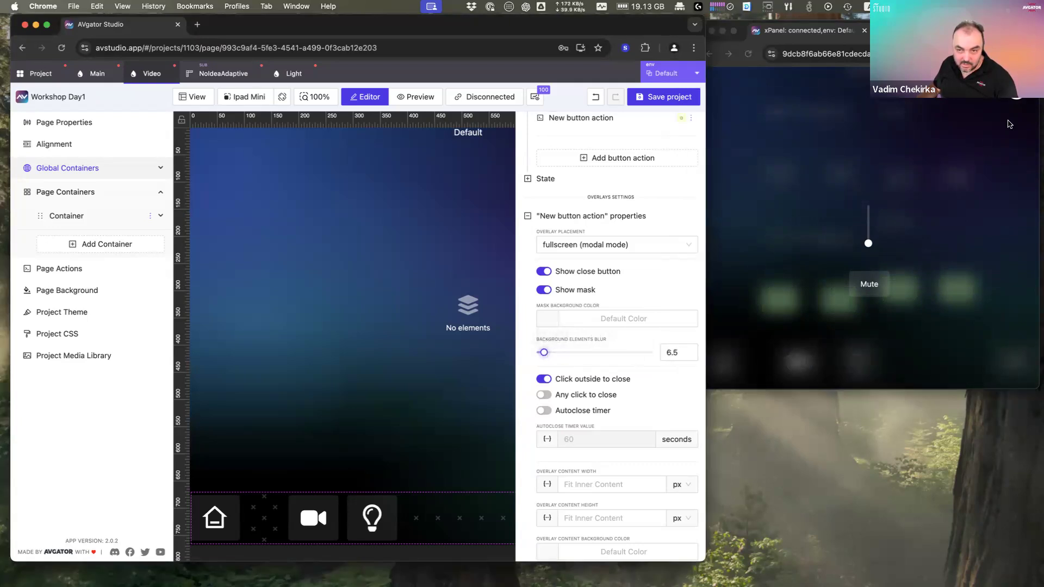
pyautogui.click(1014, 365)
pyautogui.click(1014, 364)
# Step: Reopen the volume overlay in the panel preview to check the 6.5 background blur
pyautogui.click(1015, 365)
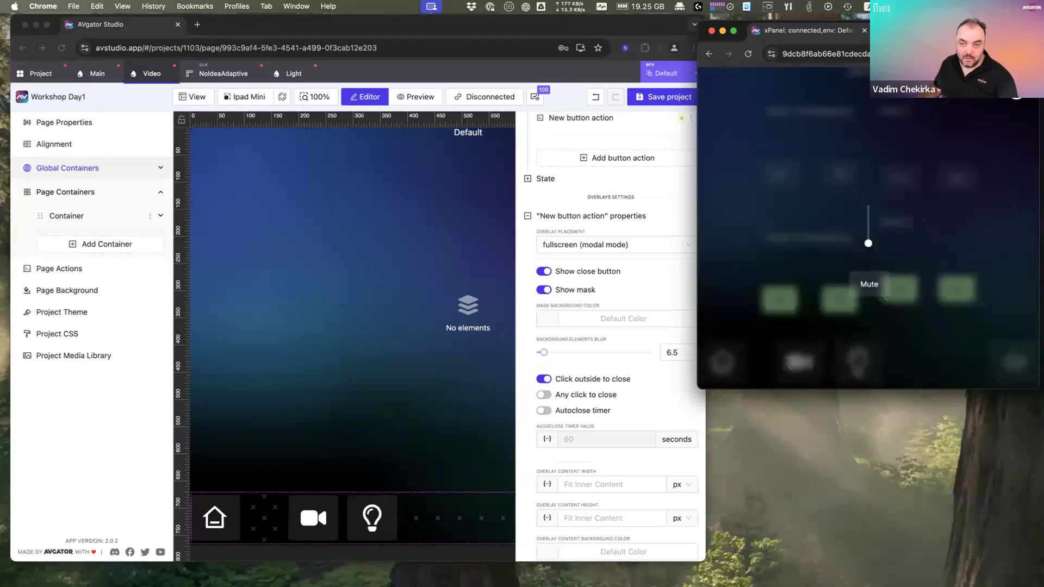
# Step: Close, reopen and dismiss the volume overlay in the panel preview
pyautogui.click(994, 332)
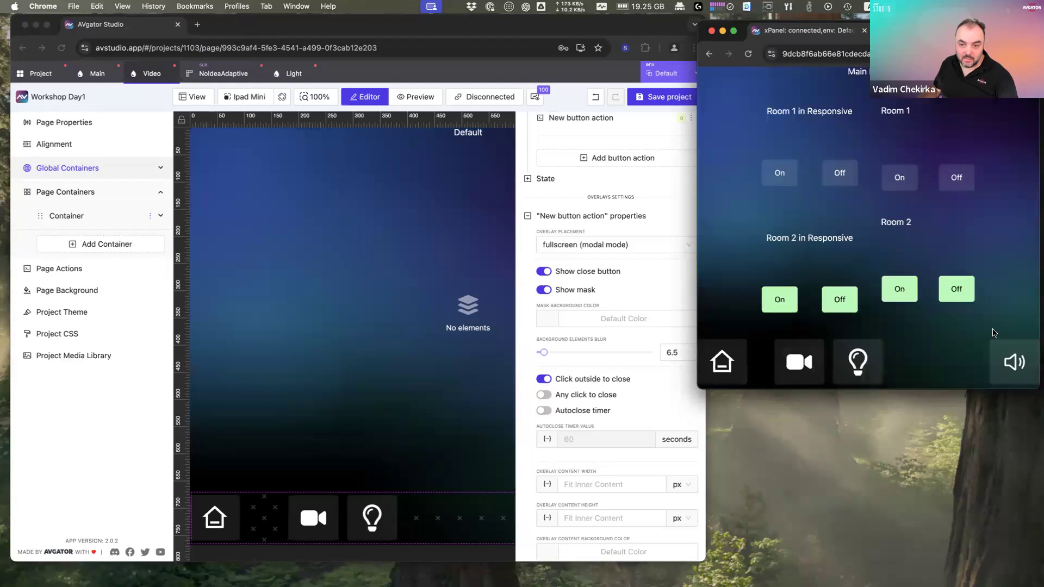
pyautogui.click(1013, 363)
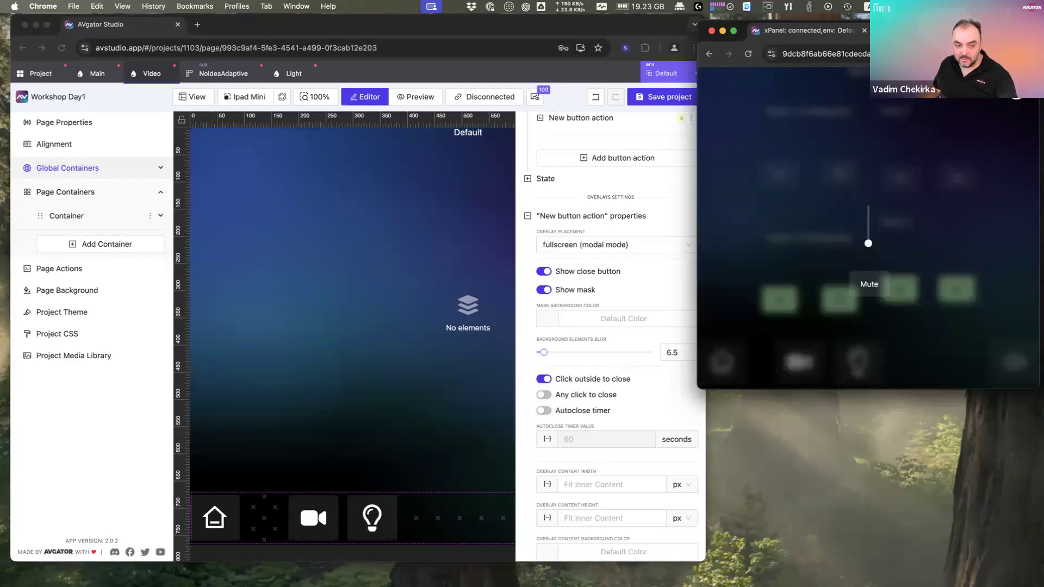
pyautogui.click(1016, 93)
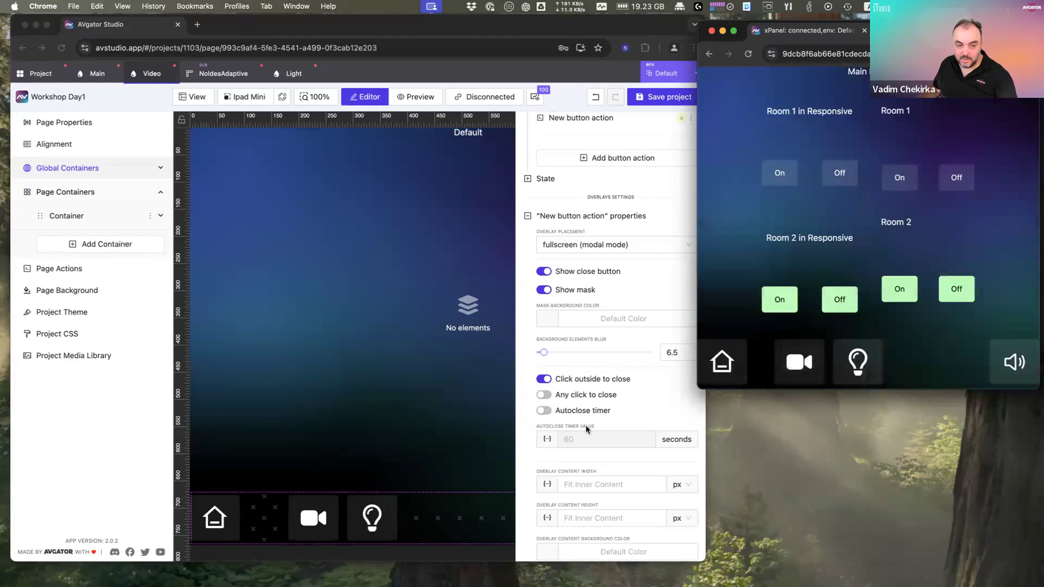
pyautogui.click(563, 394)
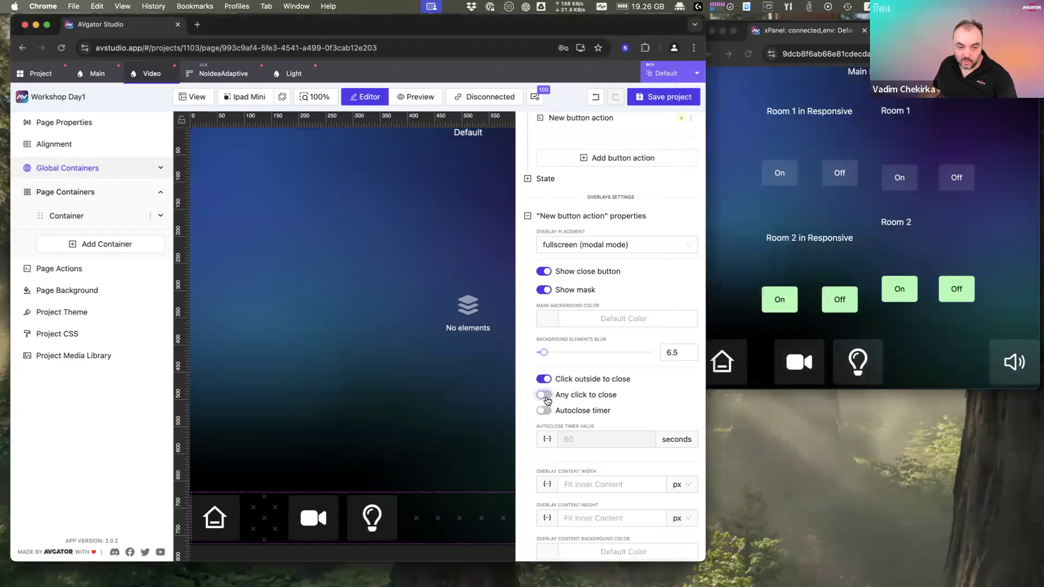
pyautogui.scroll(-2, 567, 415)
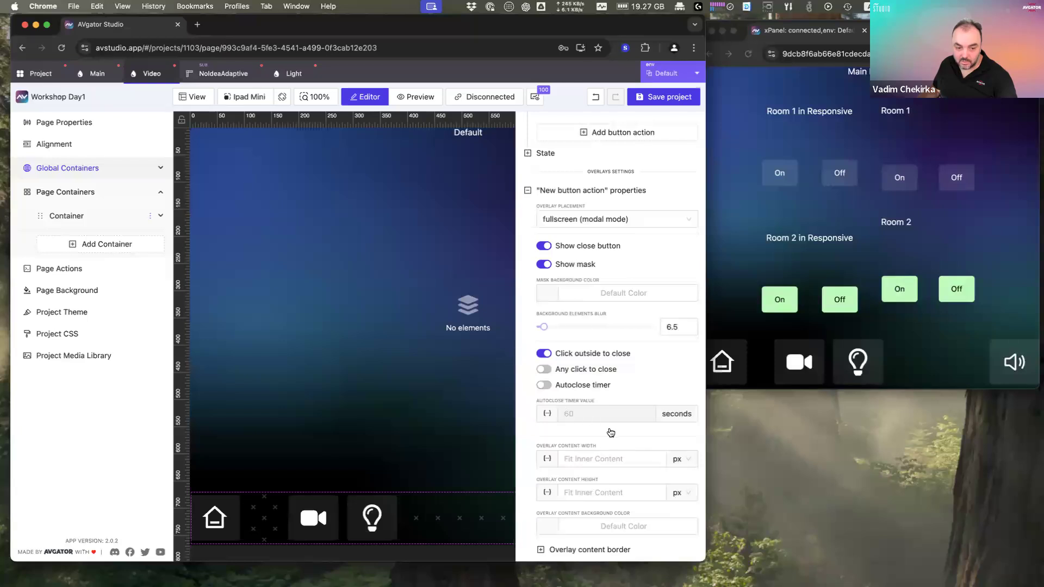
# Step: Override the overlay content border and set all four corner radii to 2
pyautogui.click(578, 550)
pyautogui.scroll(-1, 621, 508)
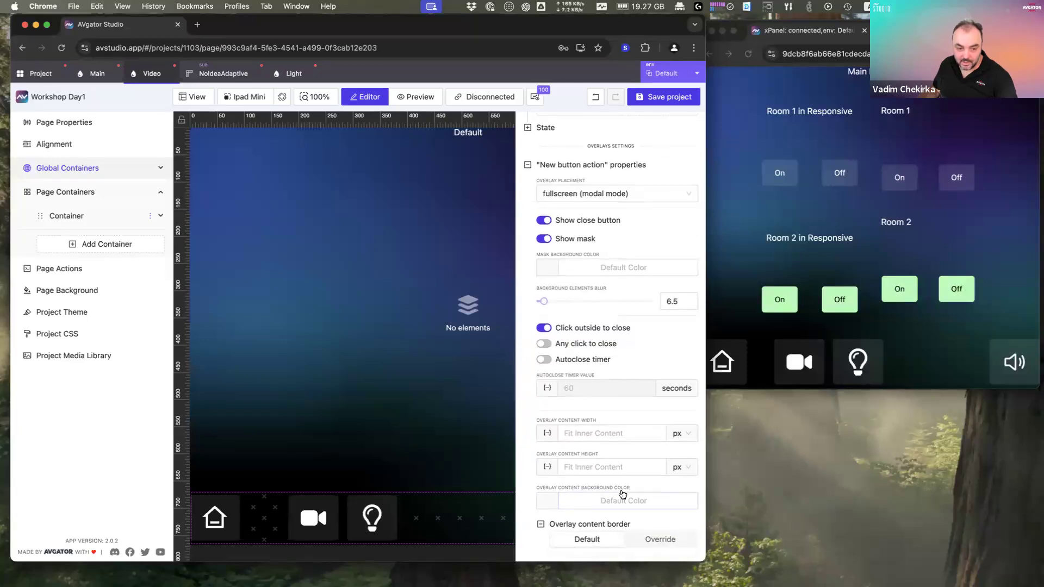
pyautogui.click(660, 539)
pyautogui.scroll(-5, 663, 538)
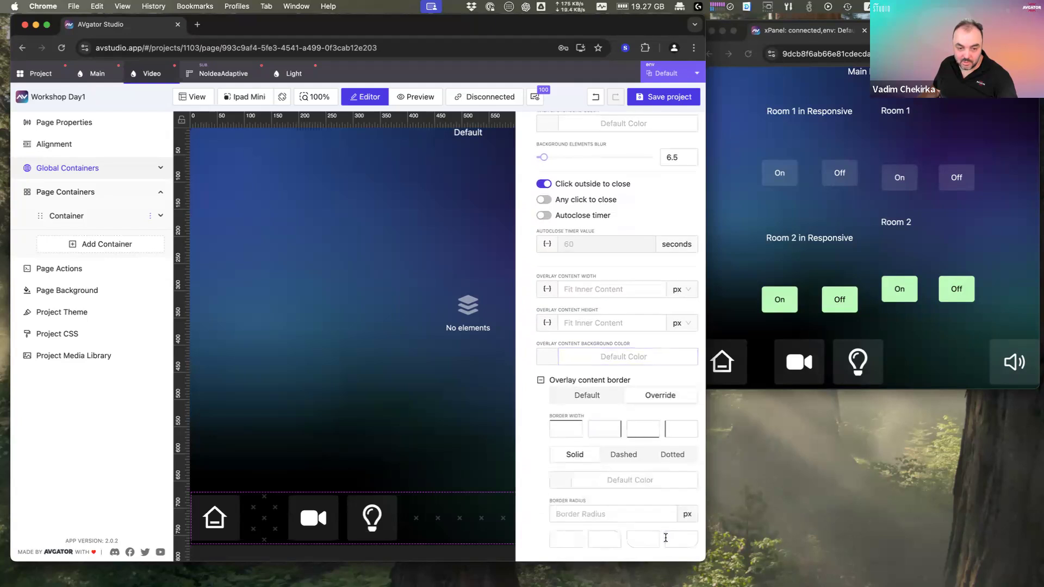
pyautogui.click(677, 539)
pyautogui.write('2')
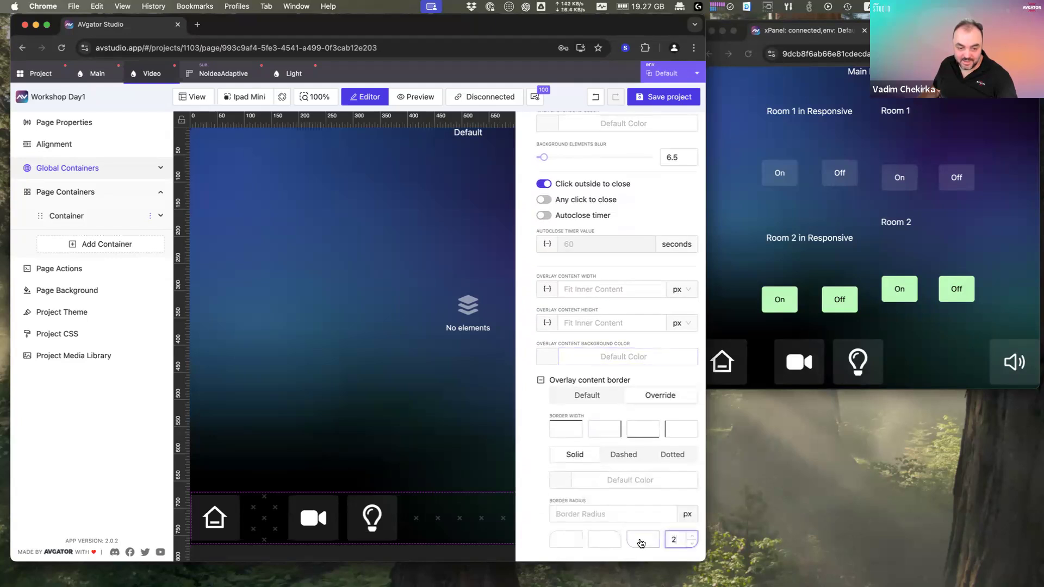
pyautogui.click(642, 543)
pyautogui.write('2')
pyautogui.click(614, 541)
pyautogui.write('1')
pyautogui.click(615, 538)
pyautogui.doubleClick(578, 537)
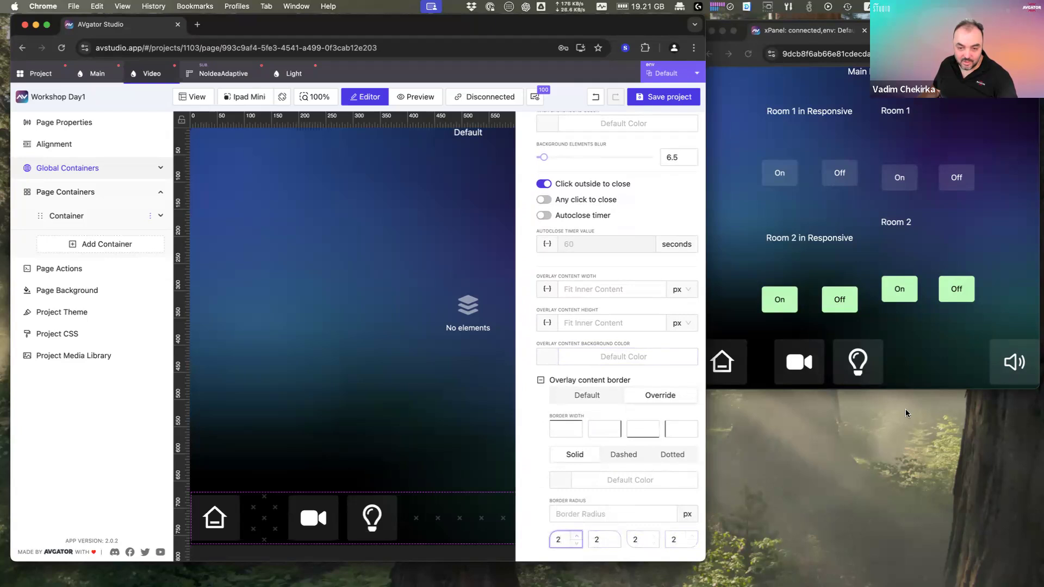
# Step: Open and close the volume overlay in the preview to check the rounded corners
pyautogui.click(1028, 368)
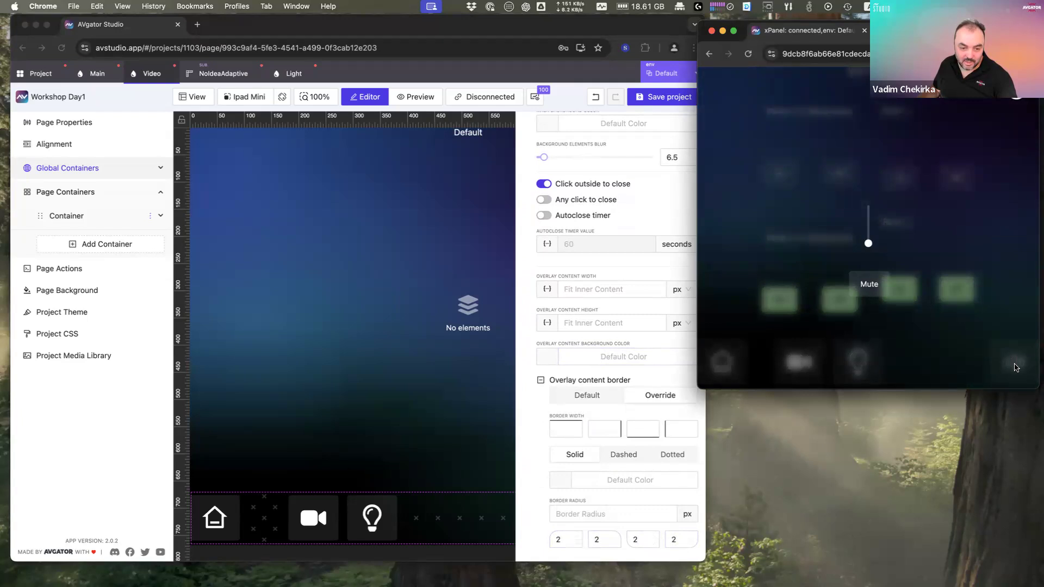
pyautogui.click(1016, 93)
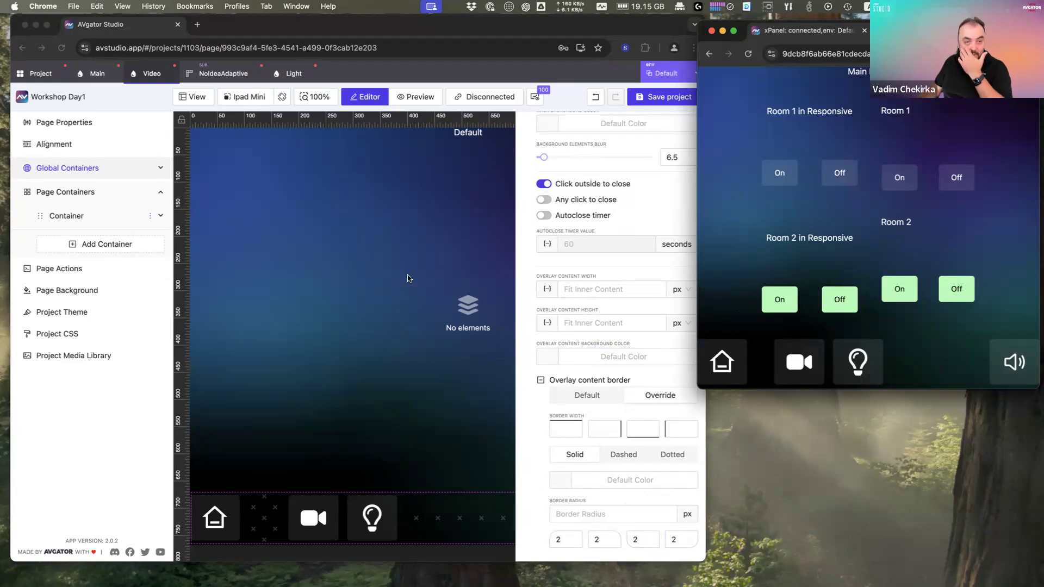
pyautogui.click(412, 277)
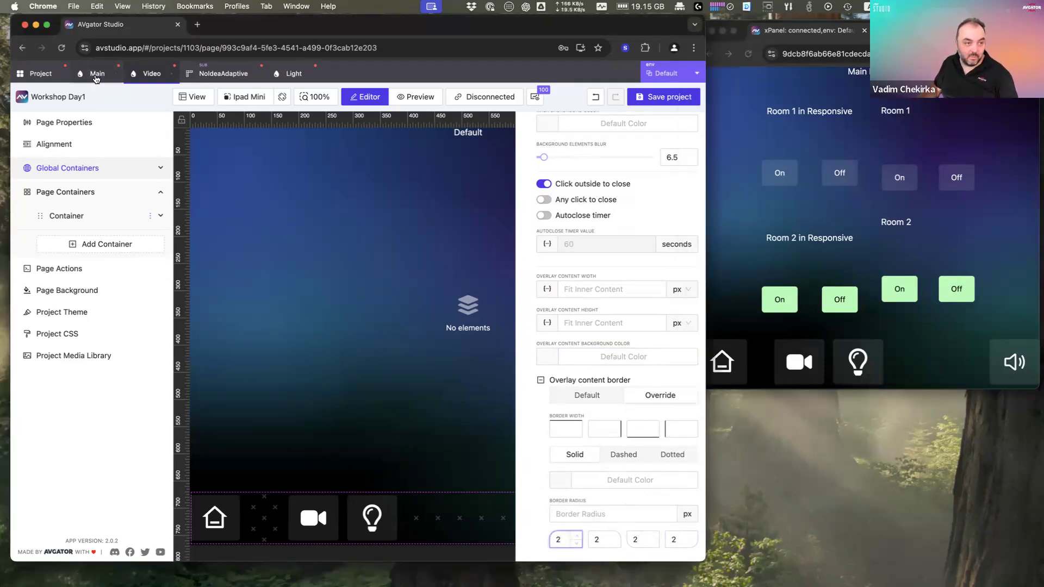
# Step: On the NoIdeaAdaptive subpage, override the Off button's border and raise one corner radius to 11
pyautogui.click(224, 77)
pyautogui.click(283, 206)
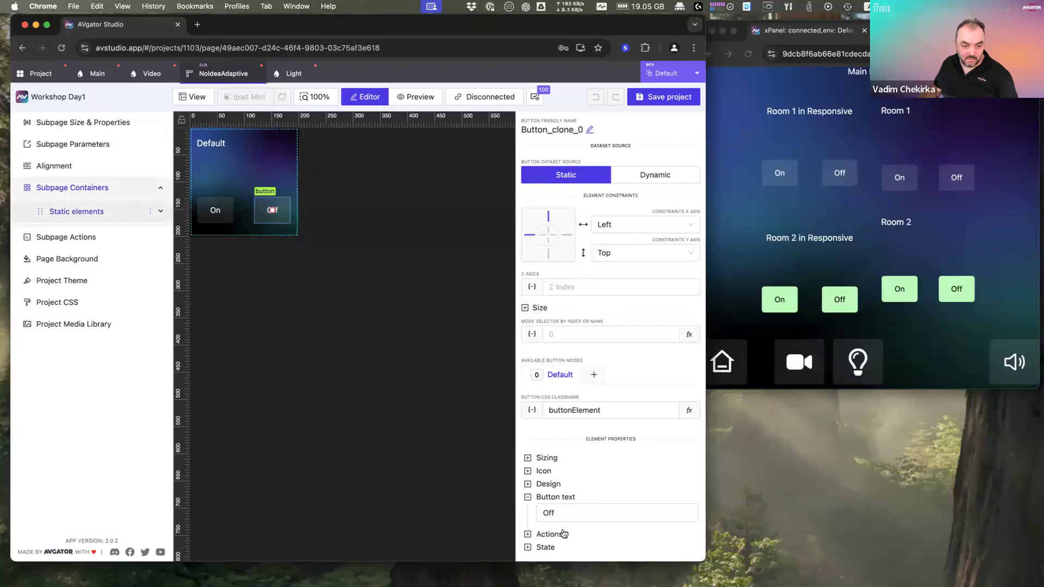
pyautogui.click(549, 485)
pyautogui.scroll(-5, 596, 502)
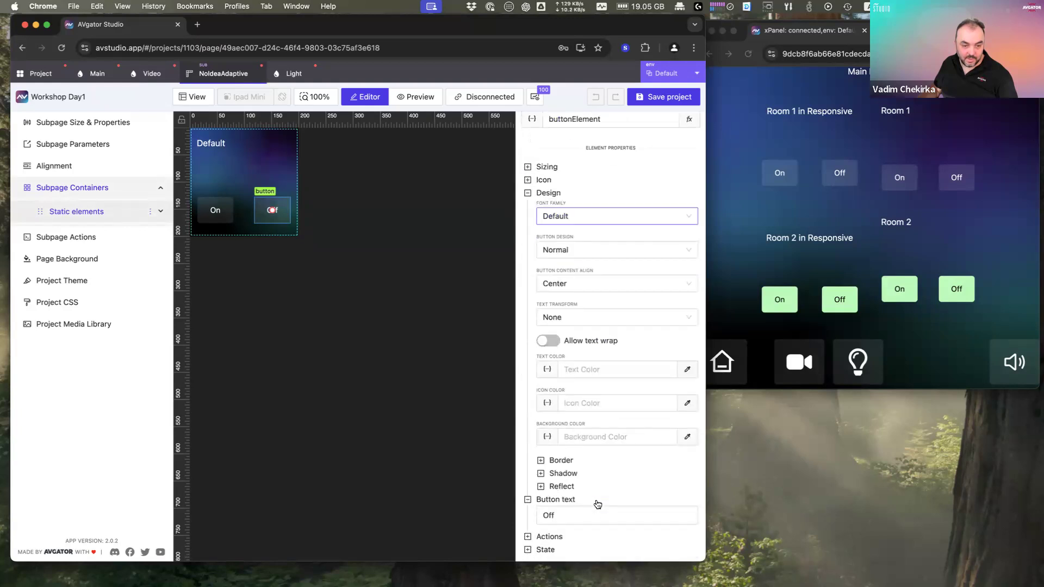
pyautogui.click(565, 461)
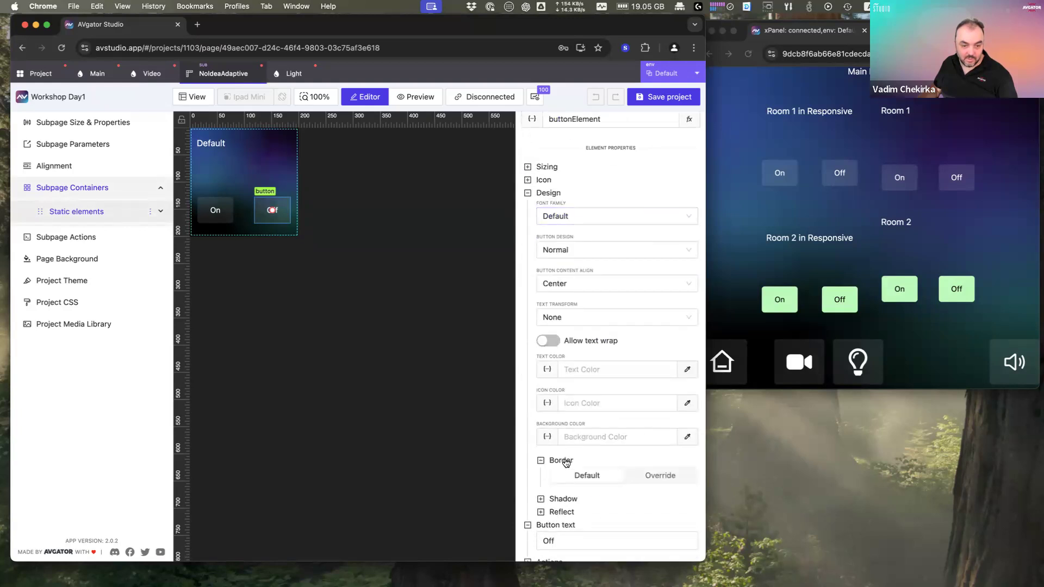
pyautogui.click(657, 476)
pyautogui.scroll(-3, 656, 483)
pyautogui.click(676, 449)
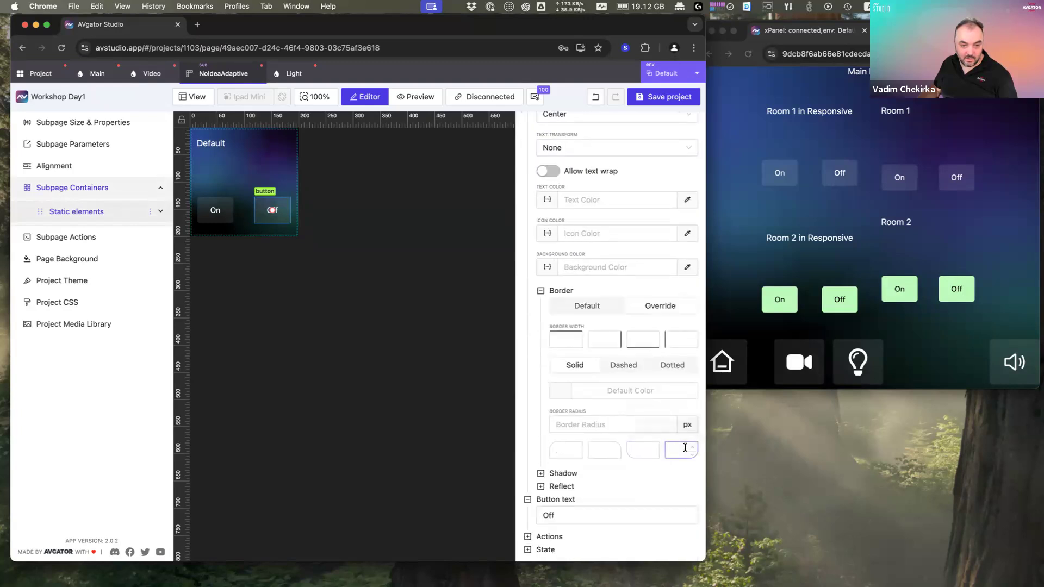
pyautogui.click(694, 448)
pyautogui.click(695, 448)
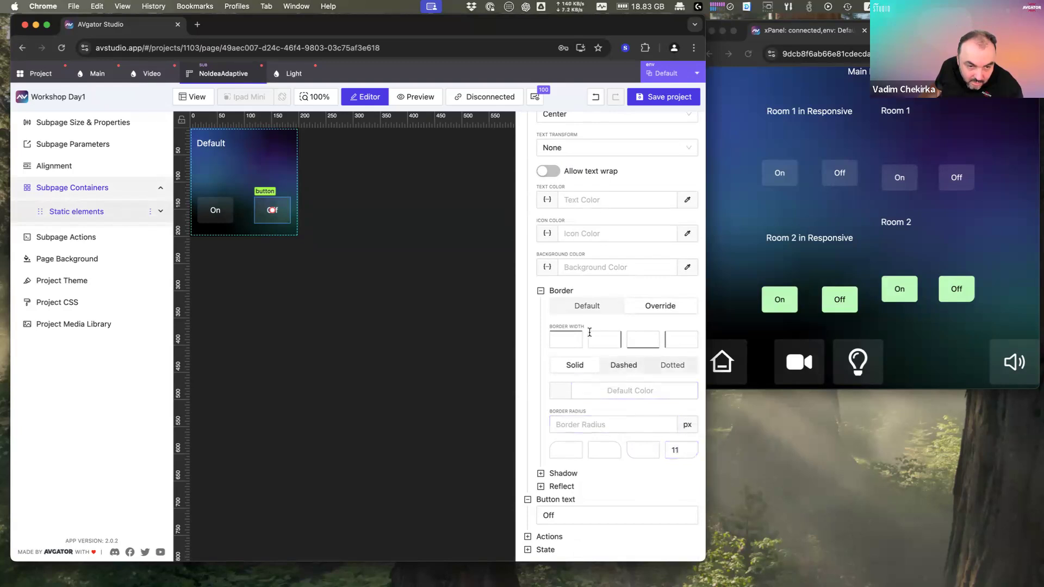
# Step: Set the Off button's border widths to top 0, right 3 and bottom 3
pyautogui.click(578, 338)
pyautogui.write('3')
pyautogui.click(577, 336)
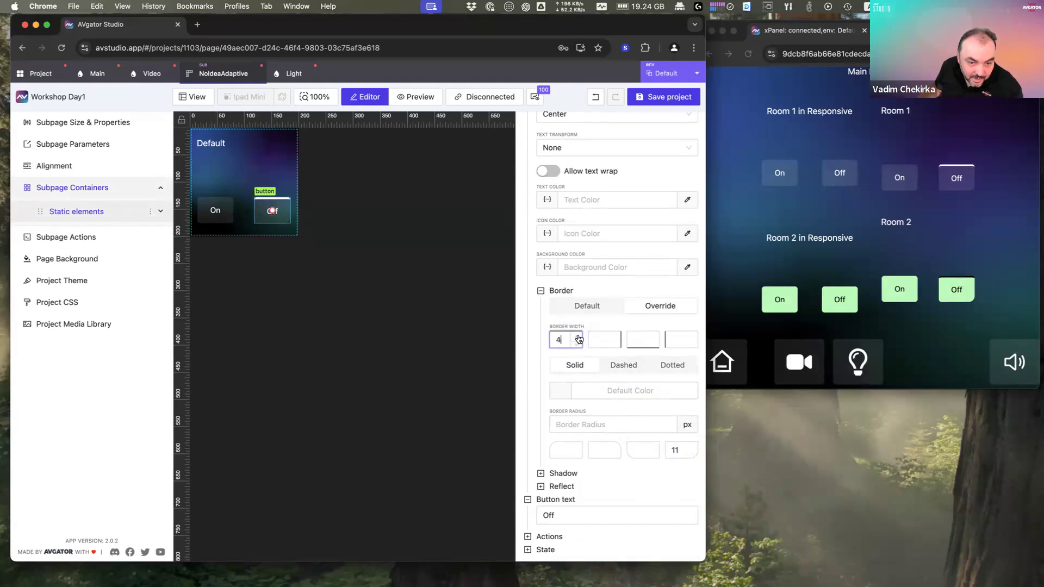
pyautogui.click(578, 345)
pyautogui.click(577, 345)
pyautogui.click(578, 345)
pyautogui.click(577, 344)
pyautogui.click(656, 338)
pyautogui.click(655, 336)
pyautogui.click(654, 336)
pyautogui.click(618, 338)
pyautogui.click(618, 338)
pyautogui.click(618, 338)
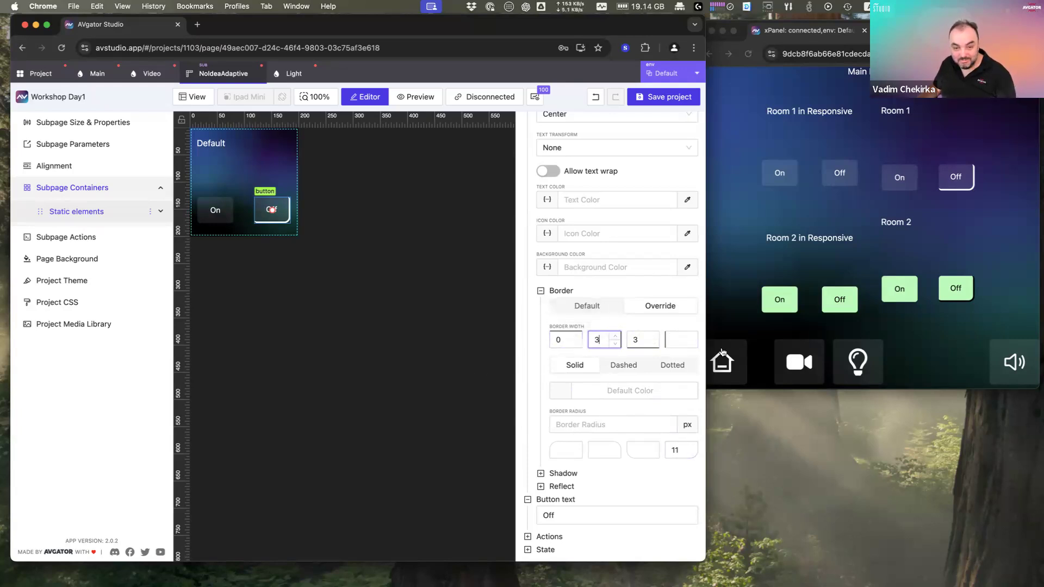
# Step: Flip the panel preview to the Video page and back to Main, then select the On button
pyautogui.click(906, 183)
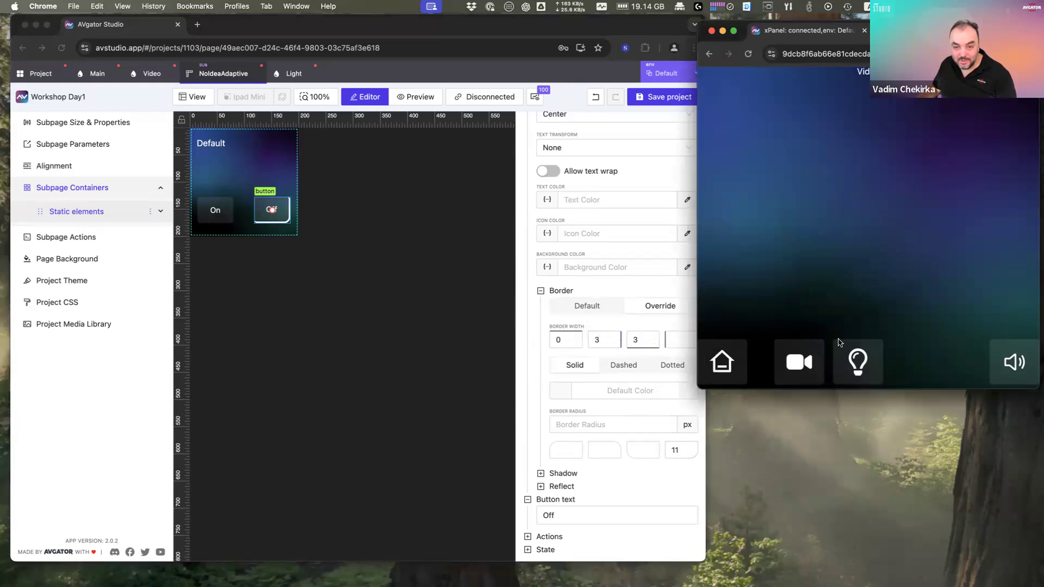
pyautogui.click(733, 373)
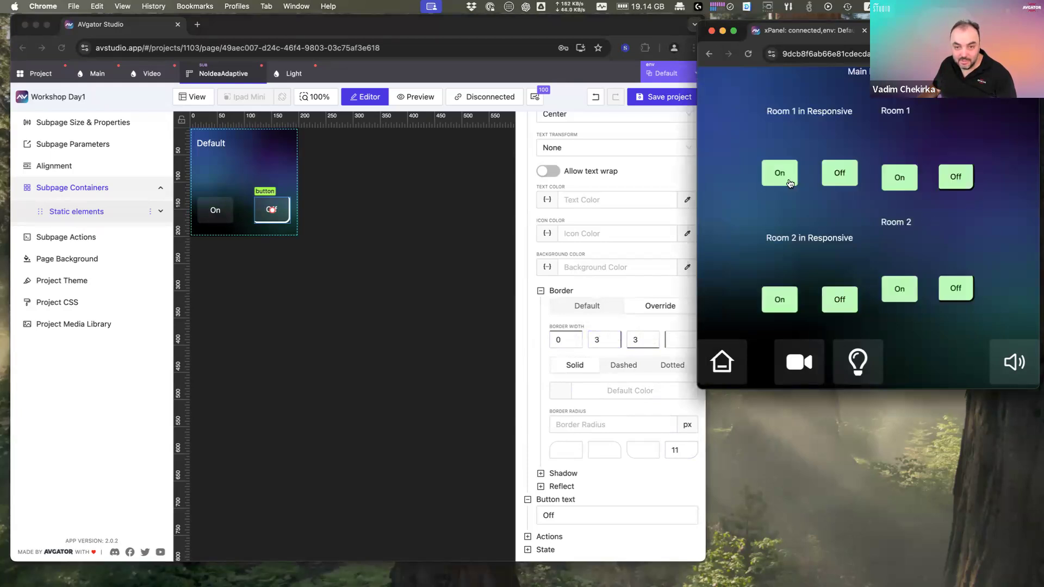
pyautogui.click(216, 210)
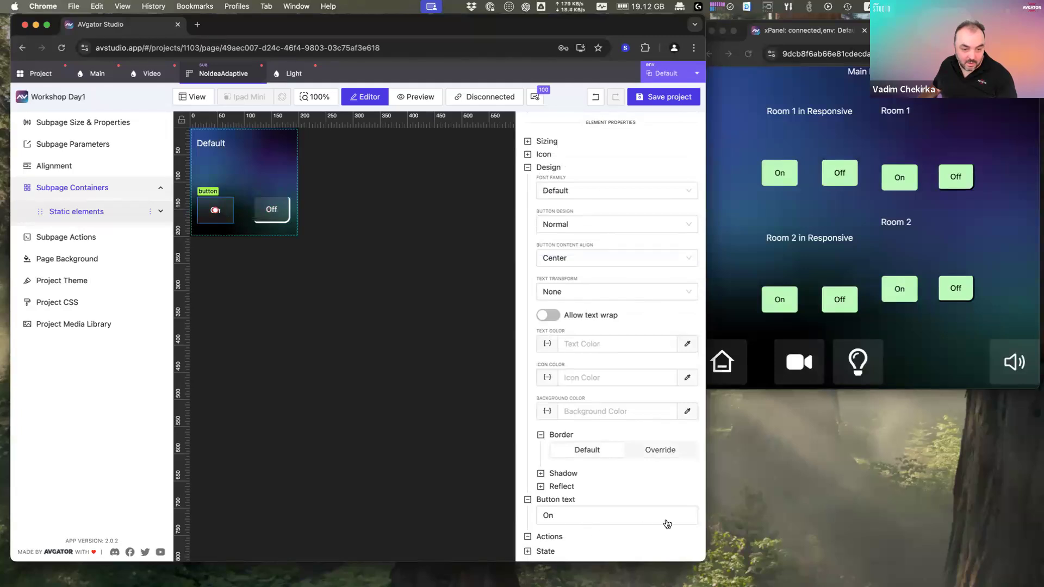
# Step: Delete the On button's third action, keeping Tap digital and one New button action
pyautogui.scroll(-3, 667, 524)
pyautogui.click(691, 489)
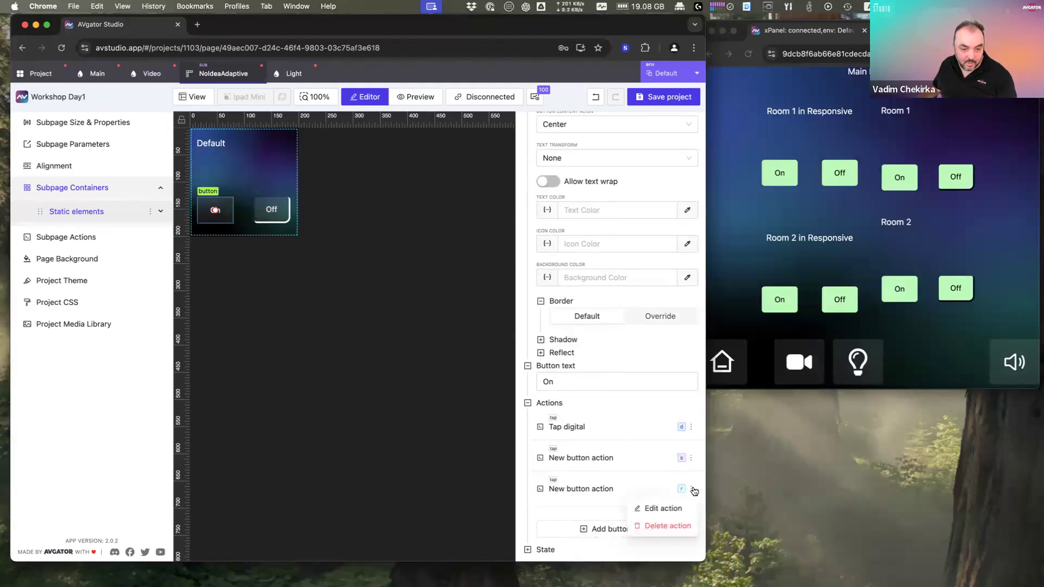
pyautogui.click(675, 527)
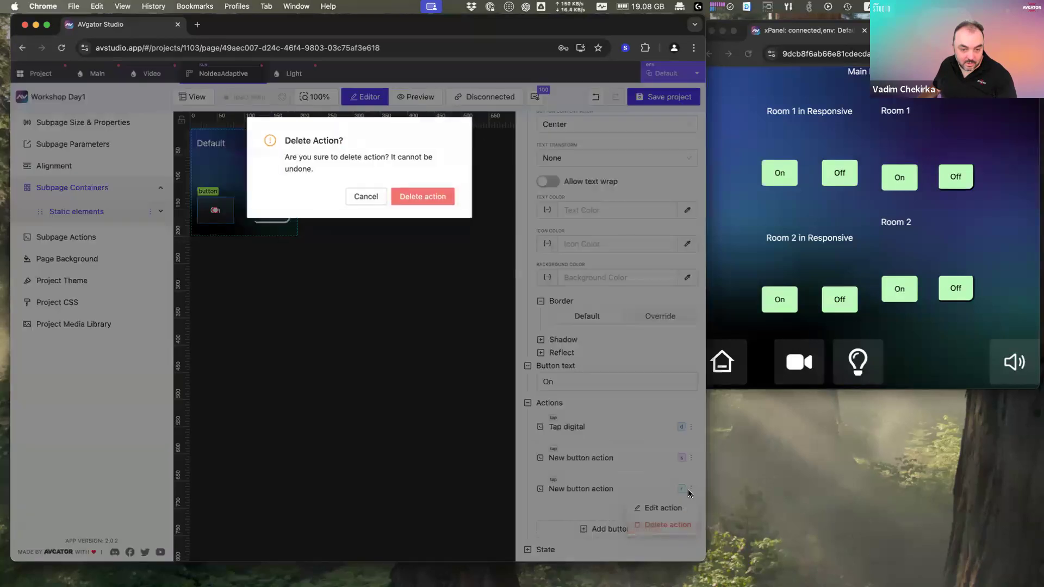
pyautogui.click(428, 199)
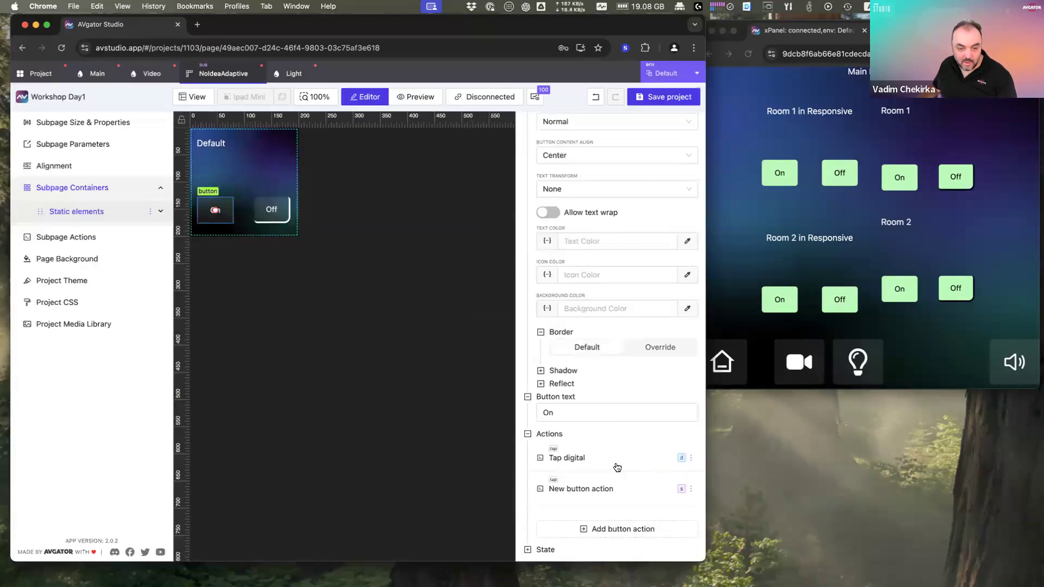
pyautogui.click(691, 459)
pyautogui.click(681, 460)
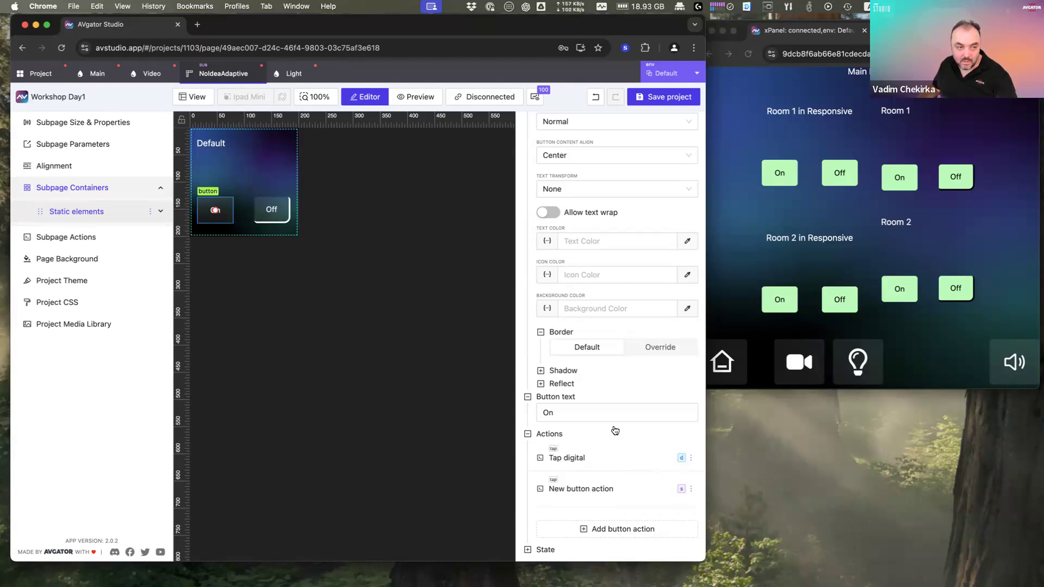
# Step: Turn Room 1 off in the live panel preview, then open the Main page
pyautogui.click(904, 189)
pyautogui.click(964, 190)
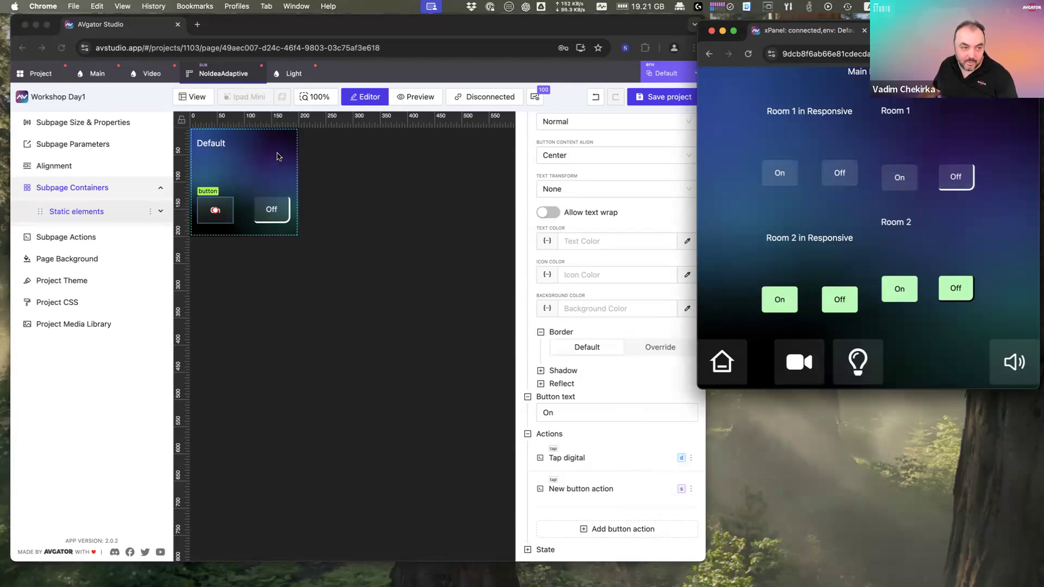
pyautogui.click(277, 157)
pyautogui.click(97, 75)
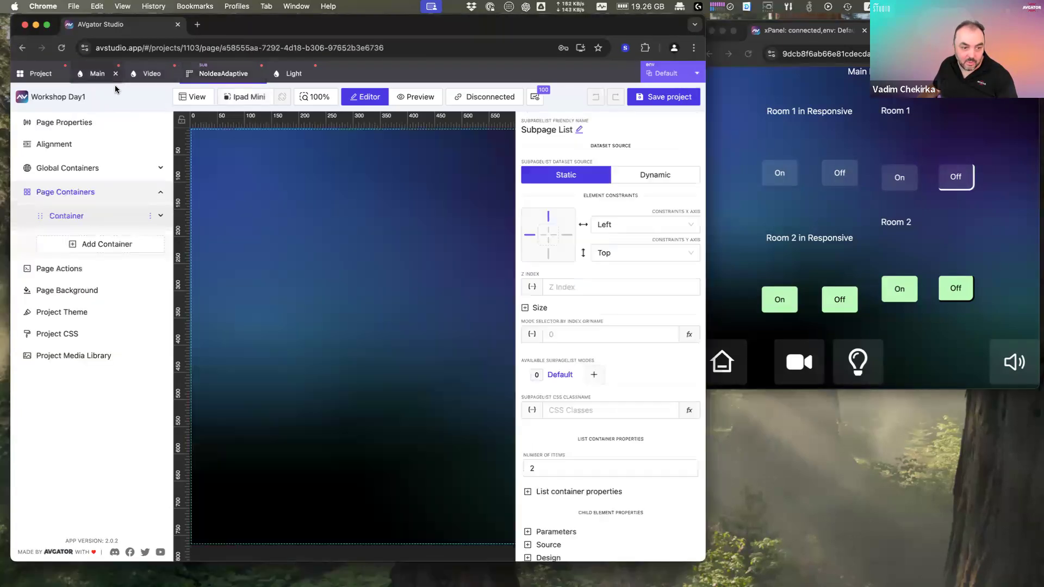
# Step: Select the subpage list and show its items' design settings
pyautogui.click(304, 232)
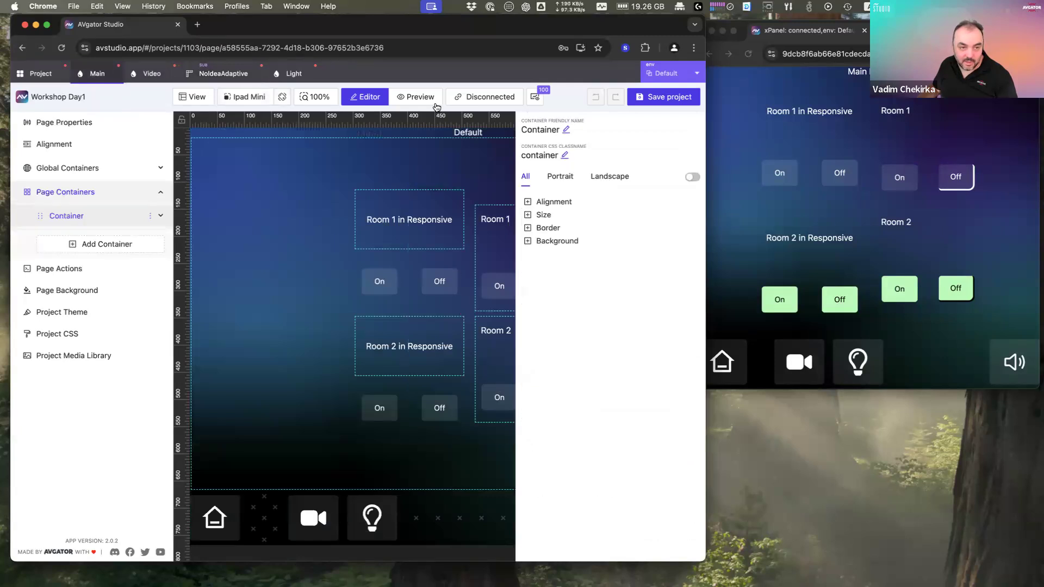
pyautogui.click(455, 272)
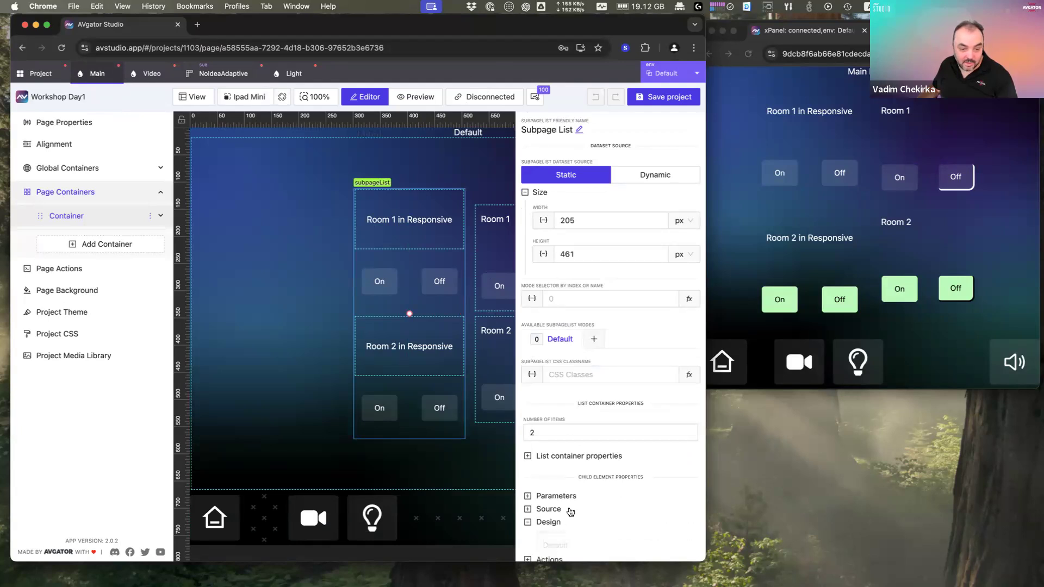
pyautogui.click(548, 522)
pyautogui.scroll(-3, 566, 505)
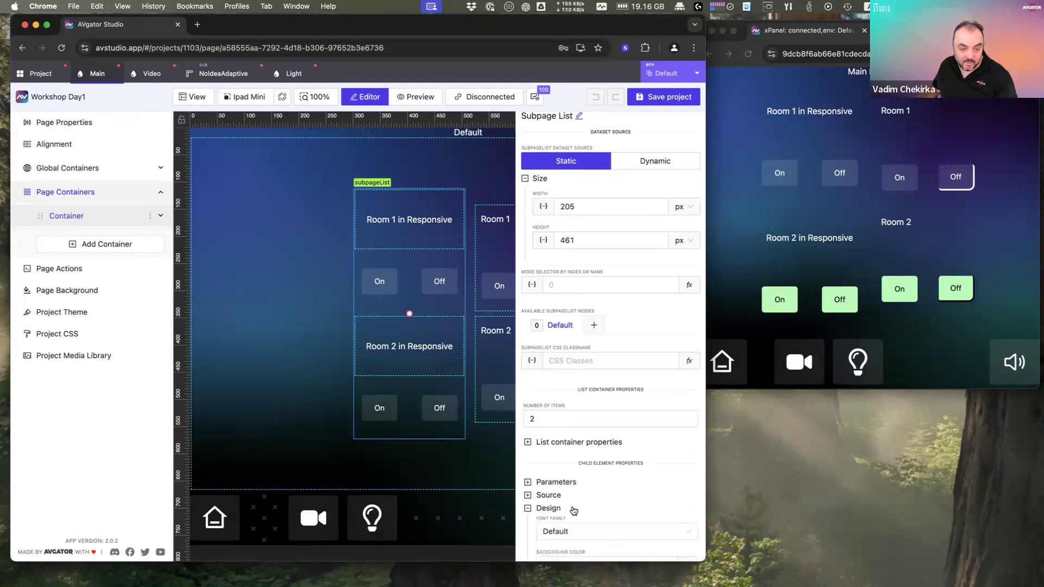
# Step: Turn a reflection on for the Home navigation button, then switch it back off
pyautogui.click(268, 463)
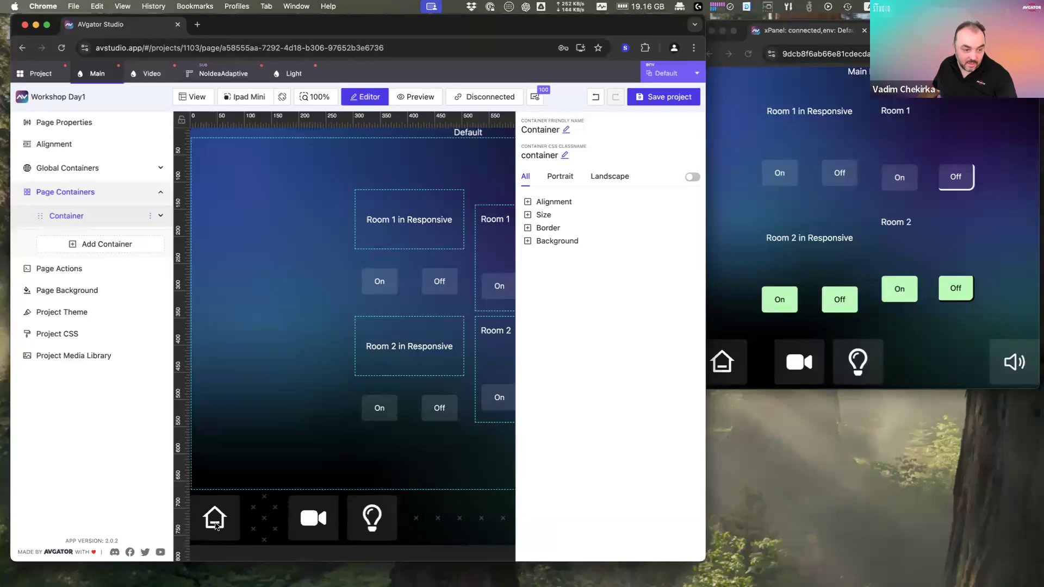
pyautogui.click(215, 525)
pyautogui.click(552, 449)
pyautogui.scroll(-5, 562, 473)
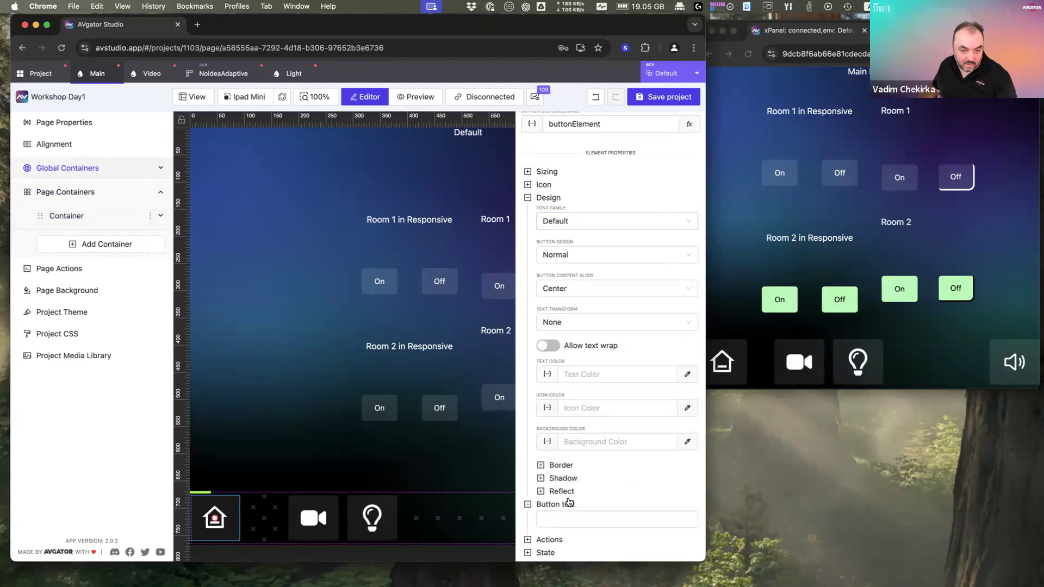
pyautogui.click(561, 492)
pyautogui.scroll(-1, 626, 486)
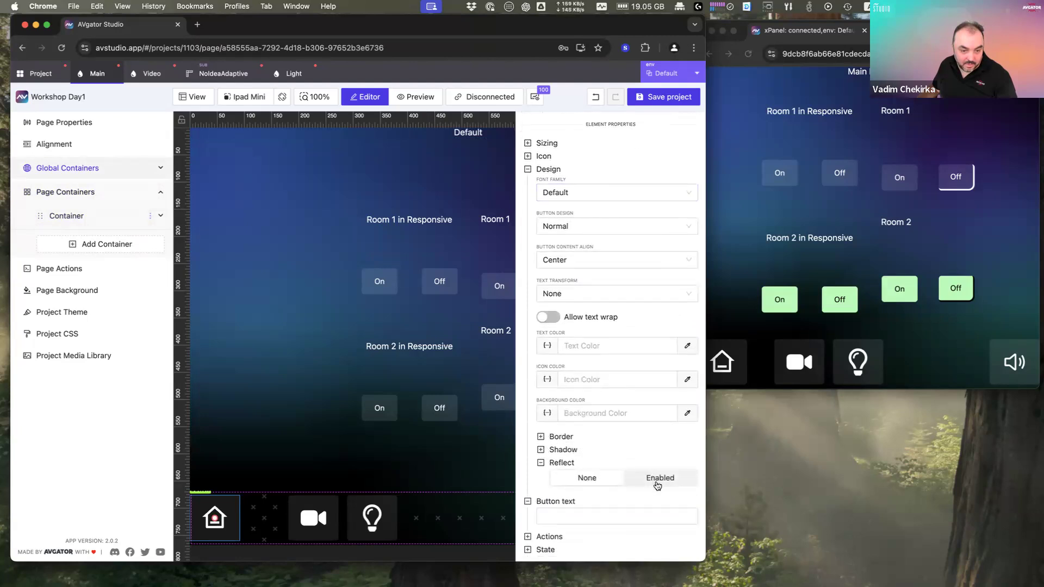
pyautogui.click(656, 483)
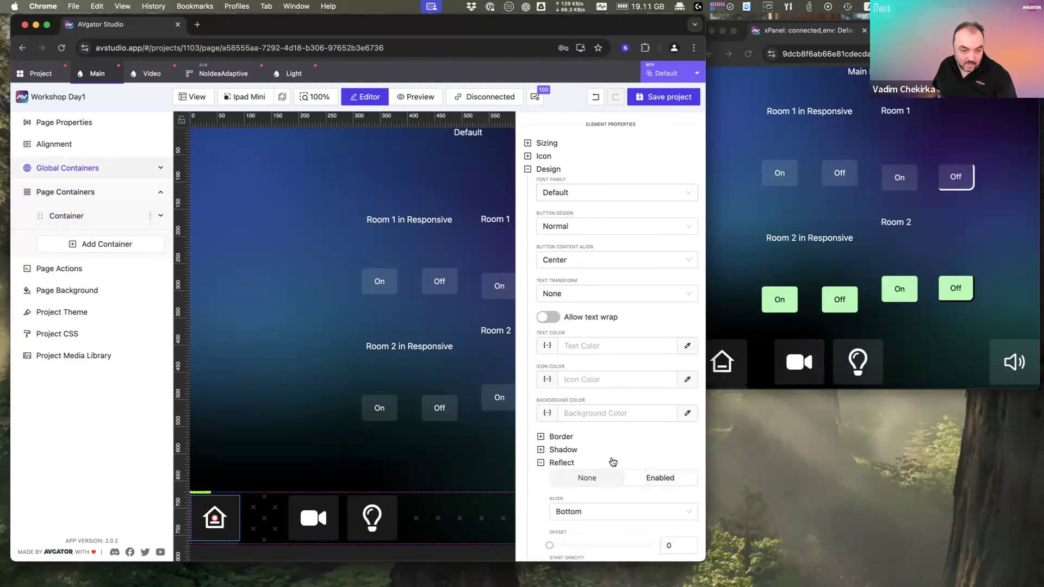
pyautogui.scroll(-2, 603, 483)
pyautogui.click(601, 369)
# Step: Preview a reflection under the room list's items, remove it, then select NoIdeaAdaptive's On button
pyautogui.click(390, 423)
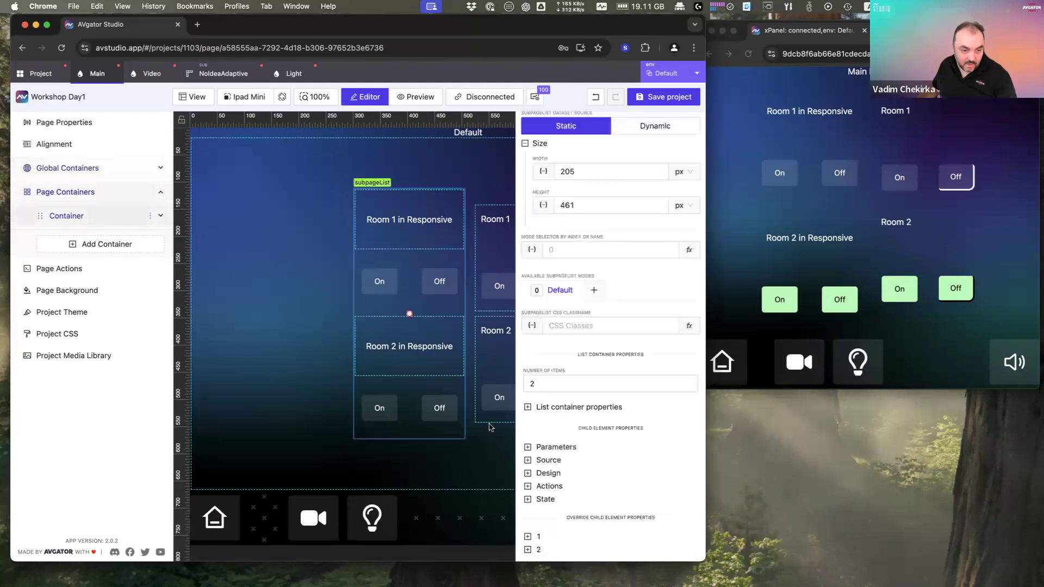
pyautogui.click(549, 473)
pyautogui.scroll(-1, 639, 487)
pyautogui.click(659, 463)
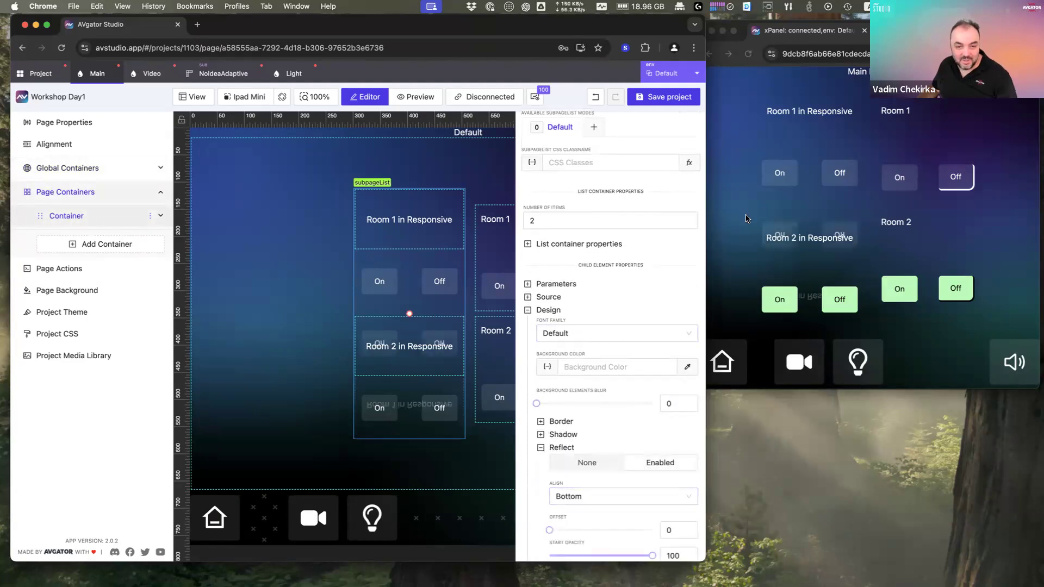
pyautogui.click(840, 304)
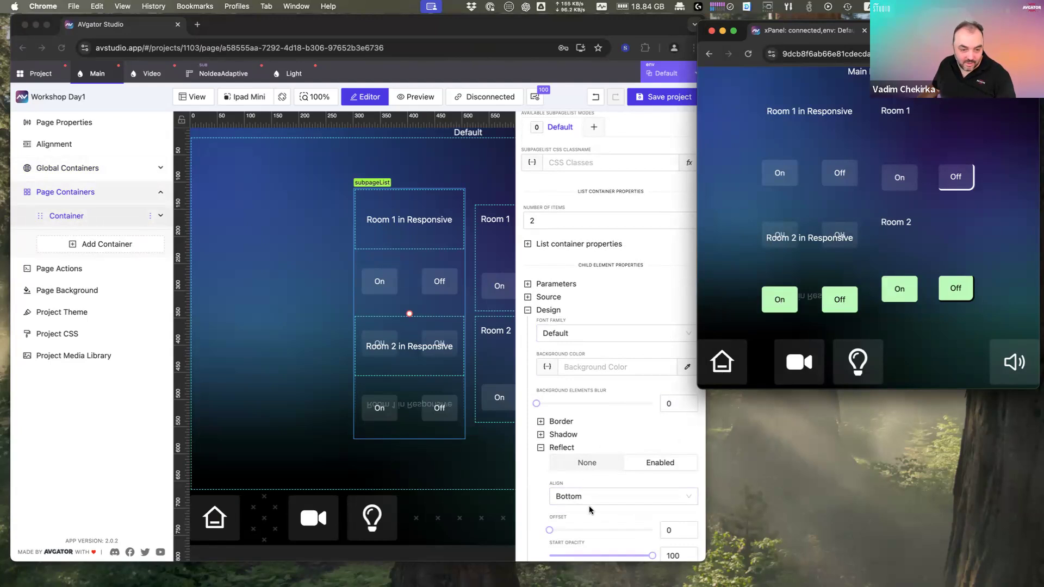
pyautogui.scroll(-5, 568, 451)
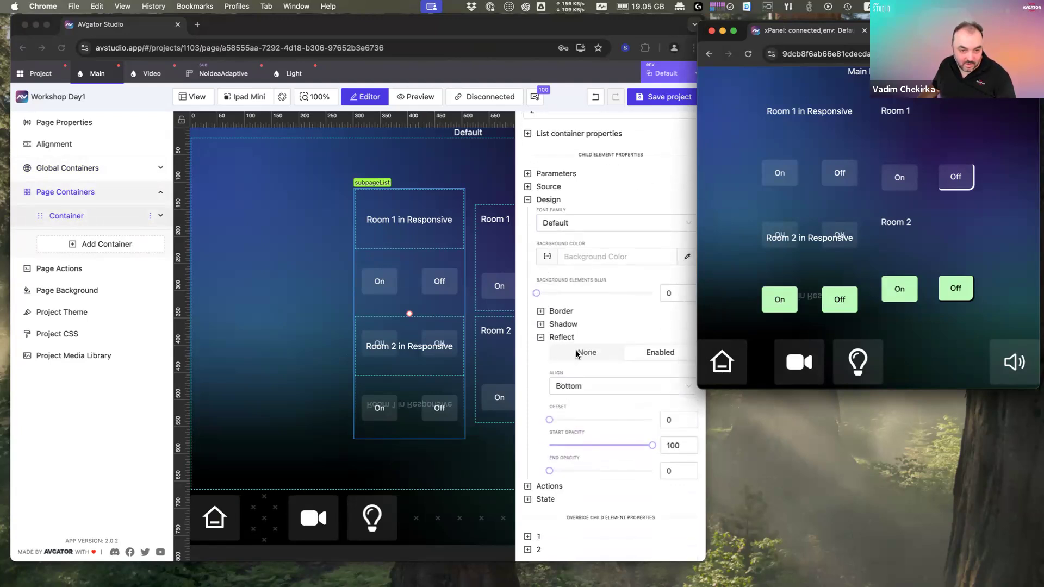
pyautogui.click(577, 354)
pyautogui.click(582, 353)
pyautogui.click(243, 77)
pyautogui.click(227, 220)
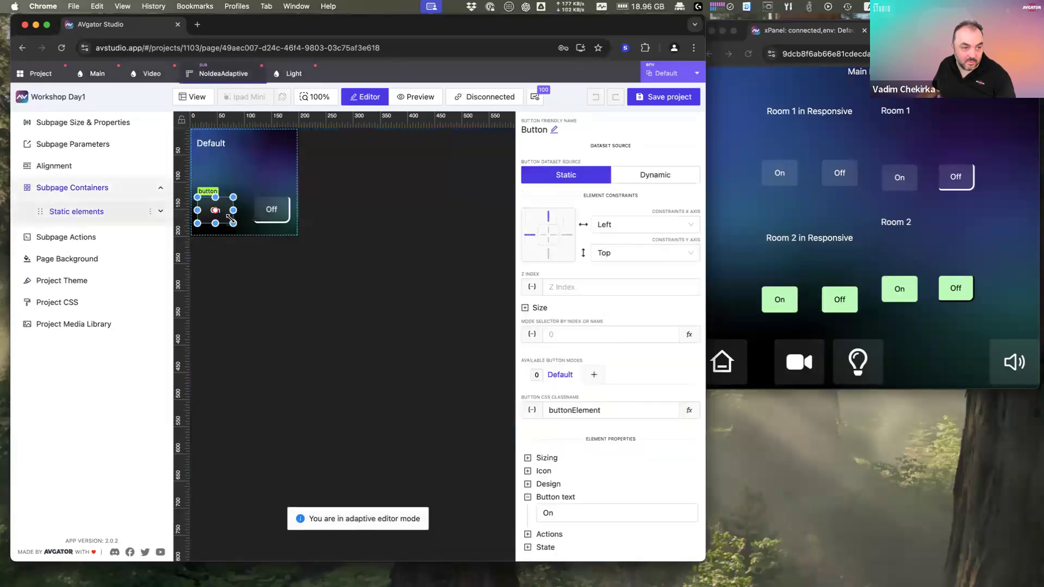
# Step: Enable a reflection under the On button with an offset of 4
pyautogui.click(559, 484)
pyautogui.scroll(-5, 566, 486)
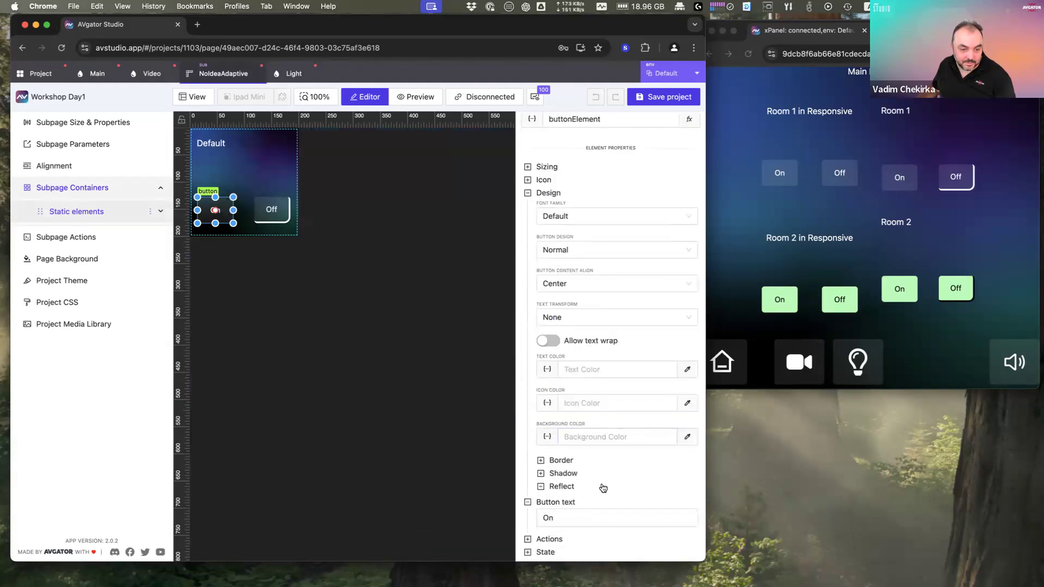
pyautogui.click(650, 475)
pyautogui.scroll(-2, 660, 475)
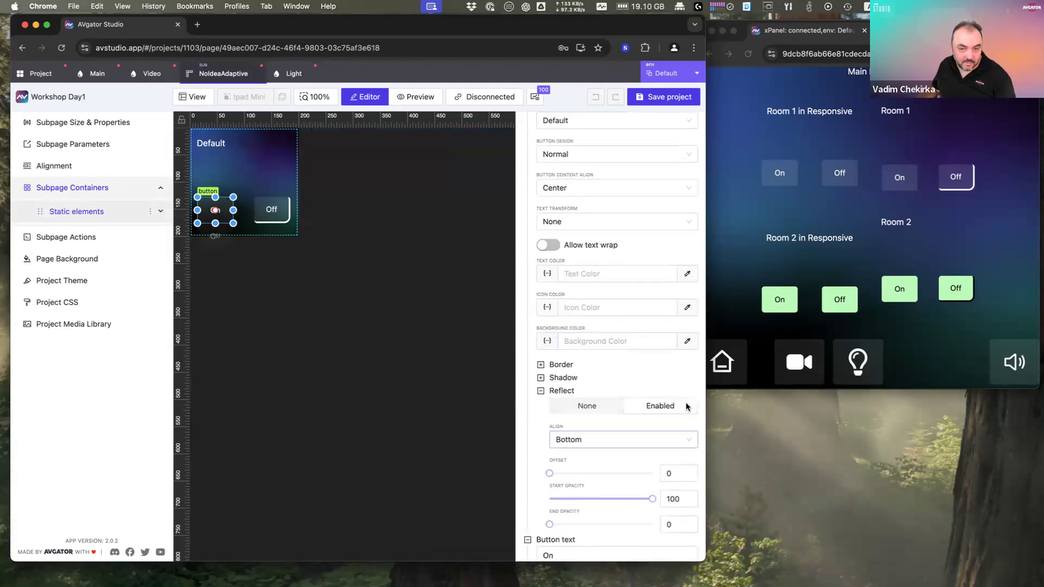
pyautogui.click(910, 194)
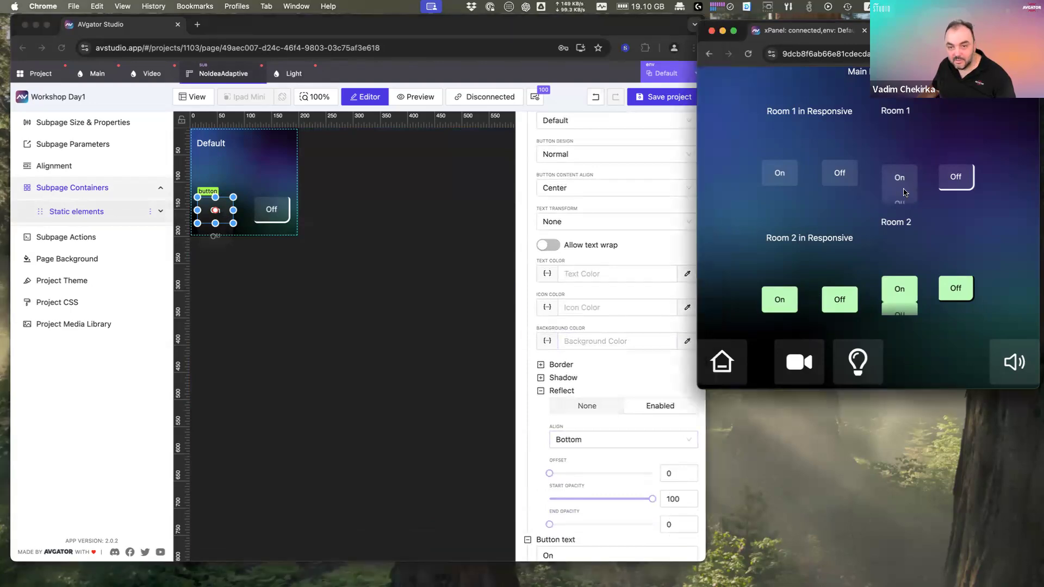
pyautogui.click(581, 476)
pyautogui.moveTo(552, 477); pyautogui.dragTo(553, 477)
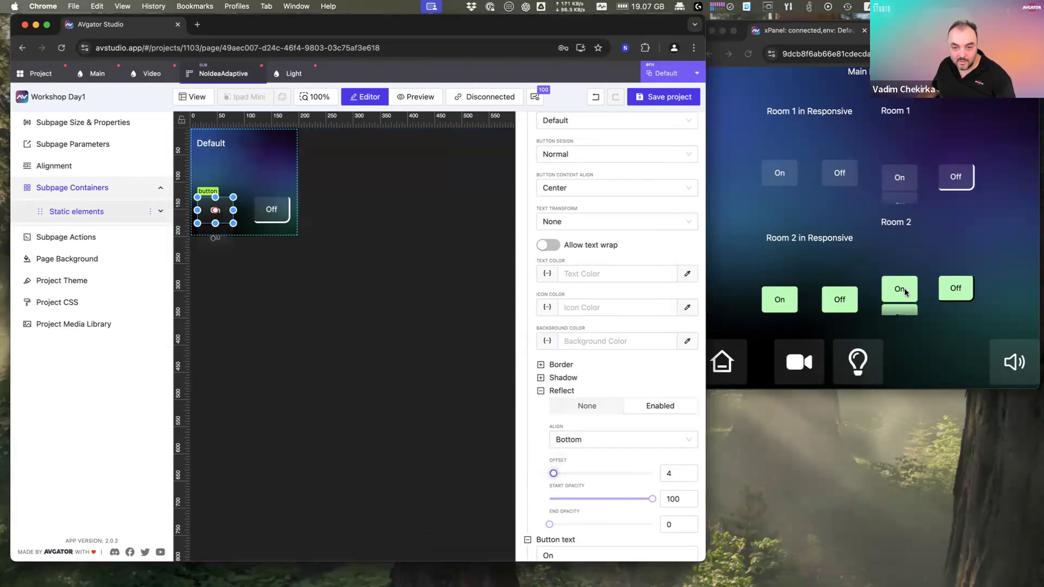
# Step: Test the Room 1 On button on the live panel, then open the Light page
pyautogui.click(955, 177)
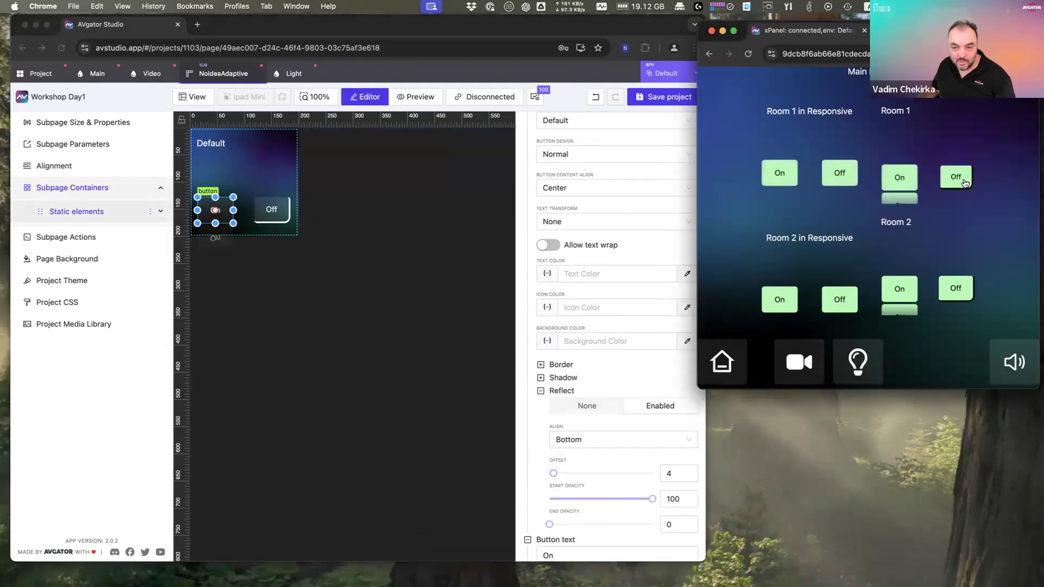
pyautogui.click(911, 182)
pyautogui.click(356, 288)
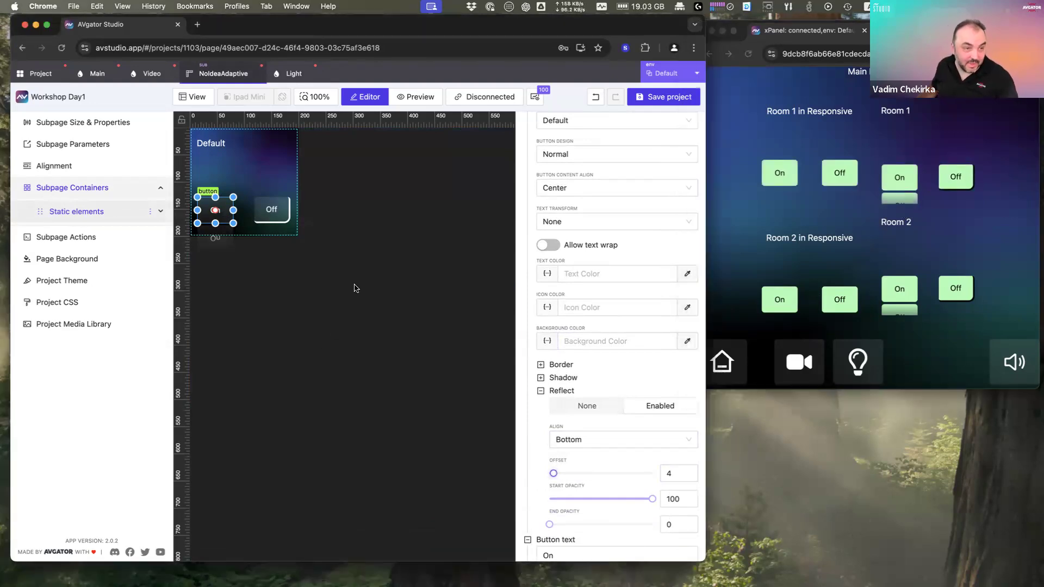
pyautogui.click(294, 79)
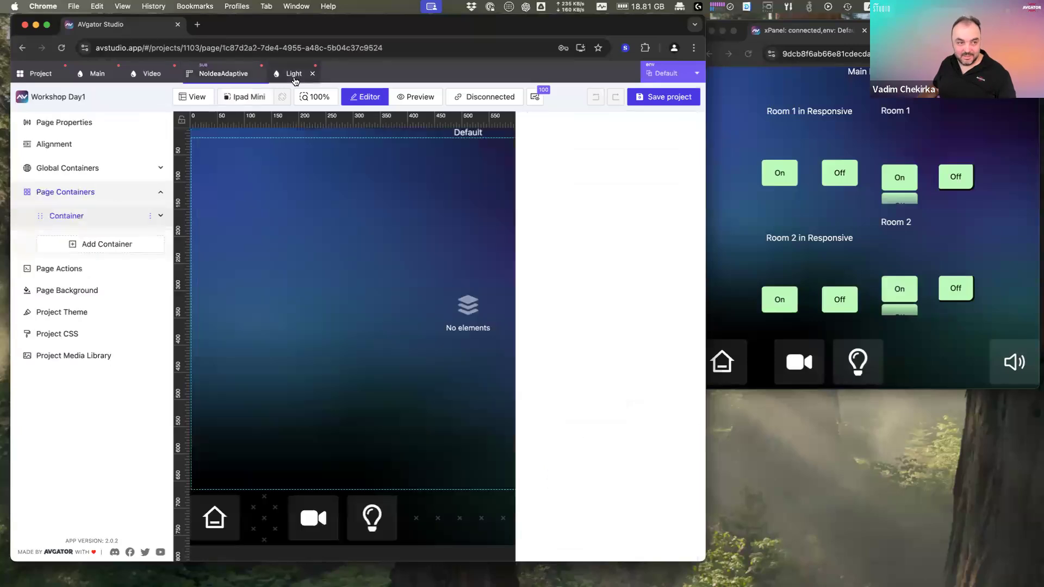
# Step: Maximise the editor, go to the project overview via the Video page, and start a new subpage
pyautogui.doubleClick(488, 30)
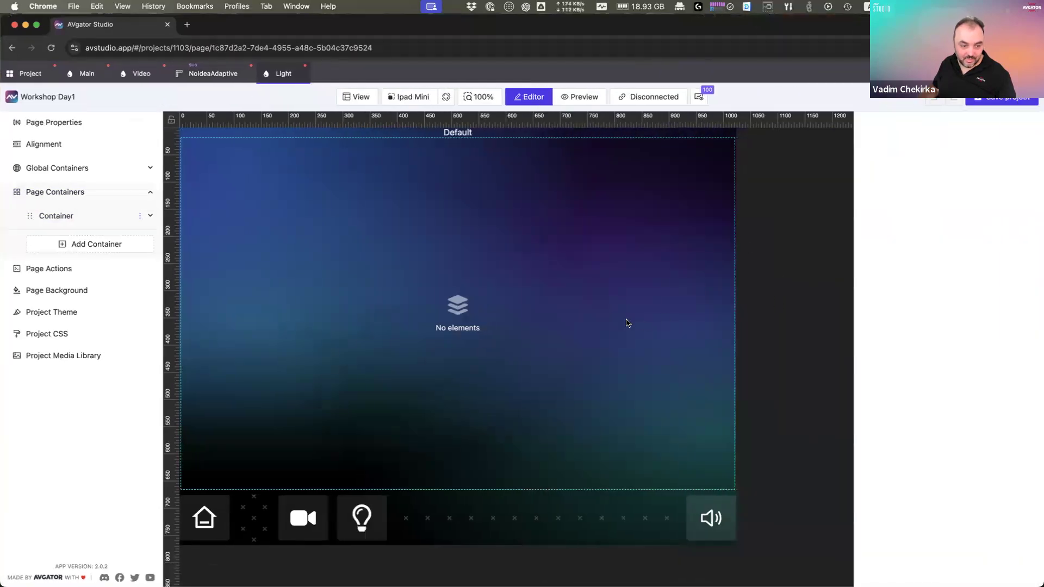
pyautogui.click(142, 75)
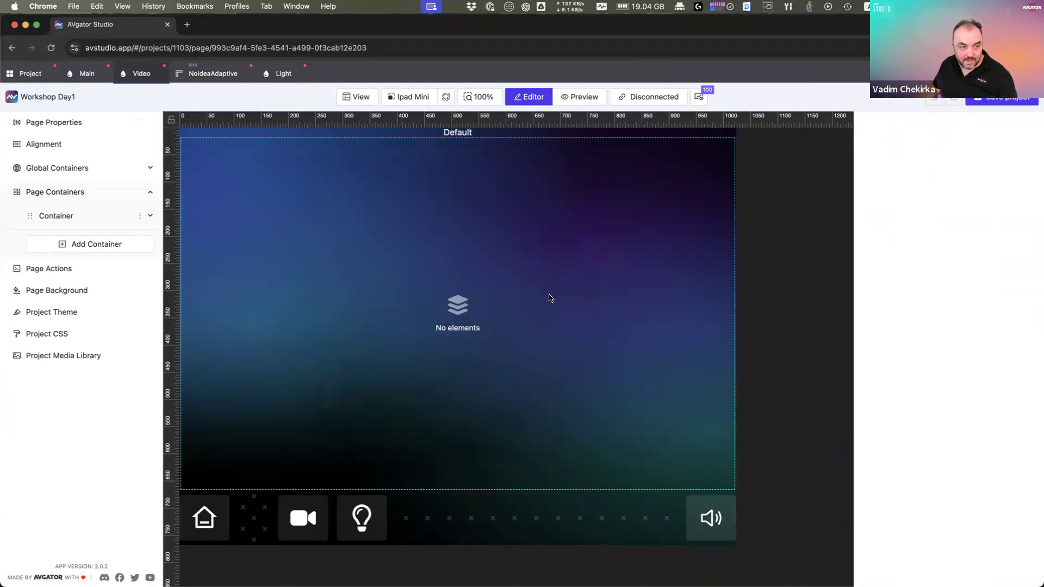
pyautogui.click(26, 76)
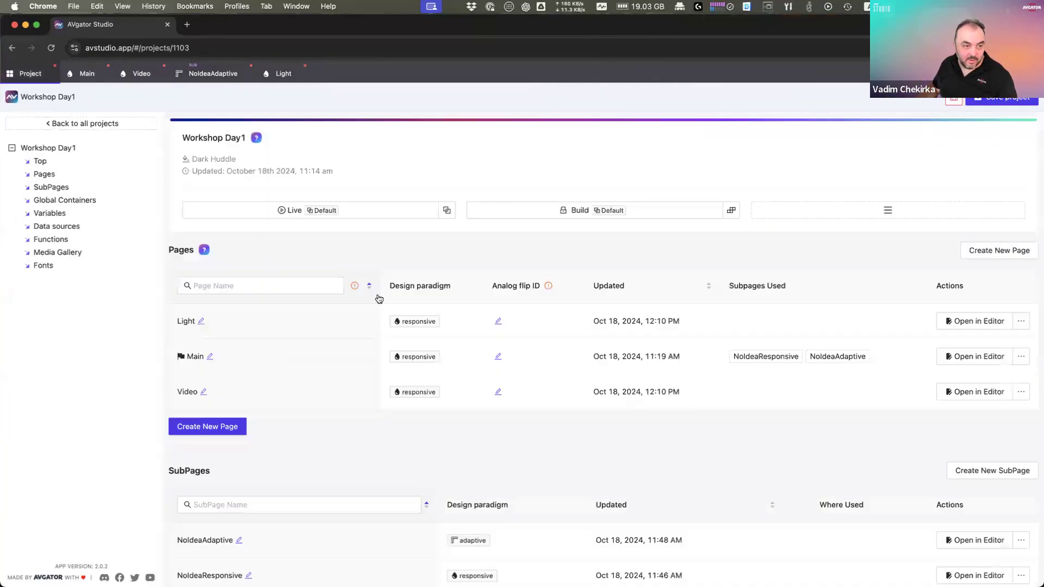
pyautogui.scroll(-5, 224, 471)
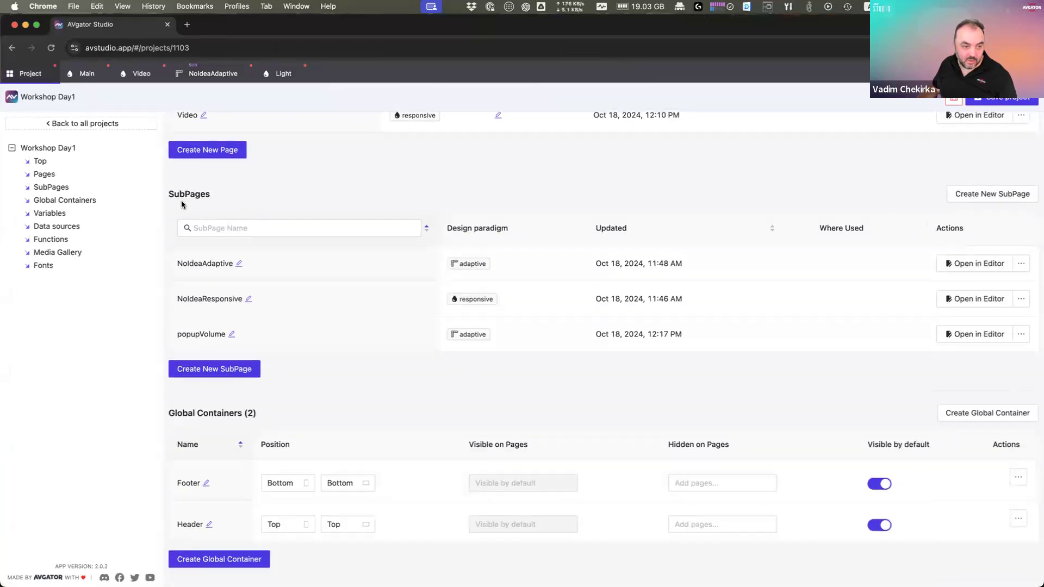
pyautogui.click(214, 369)
# Step: Create a responsive subpage named 'subSource' and open it in the editor
pyautogui.click(624, 211)
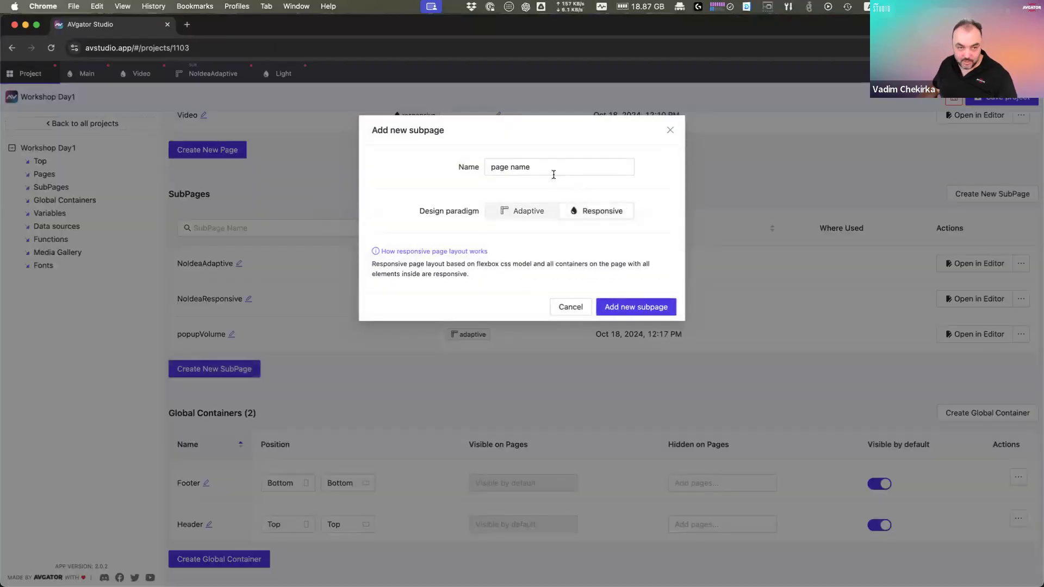
pyautogui.moveTo(554, 172); pyautogui.dragTo(379, 149)
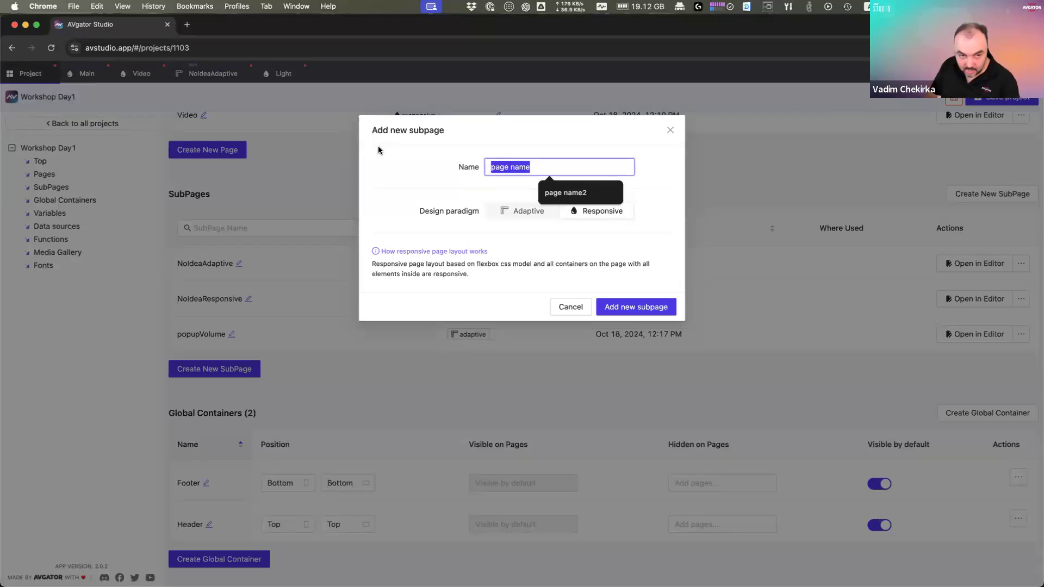
pyautogui.write('su')
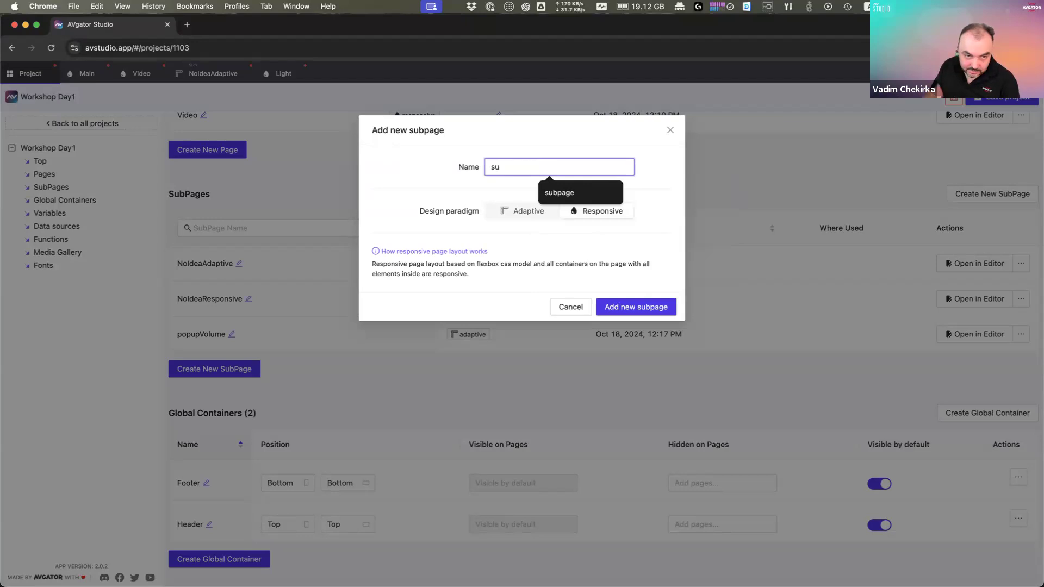
pyautogui.write('b')
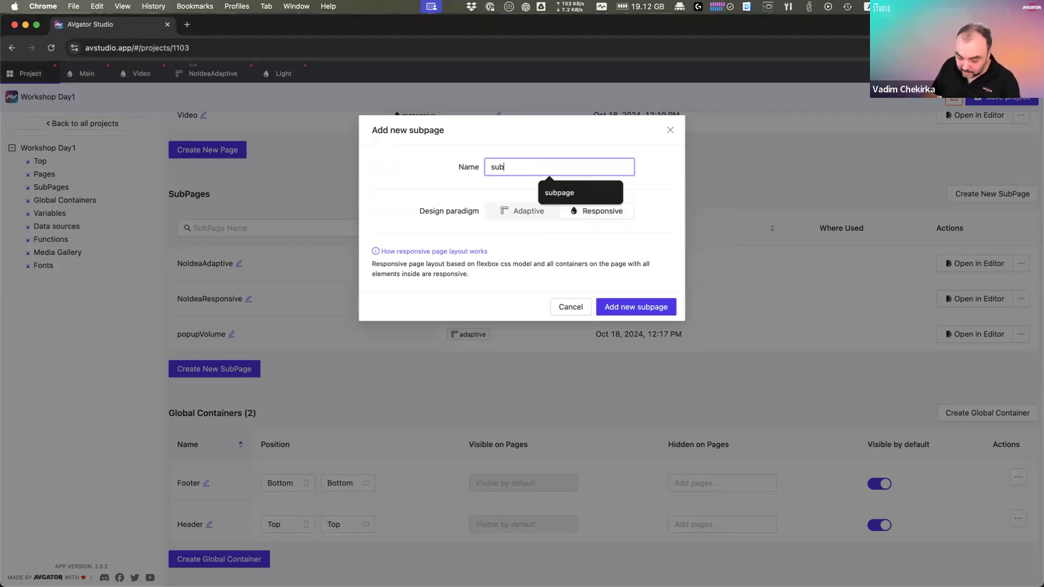
pyautogui.write('Source')
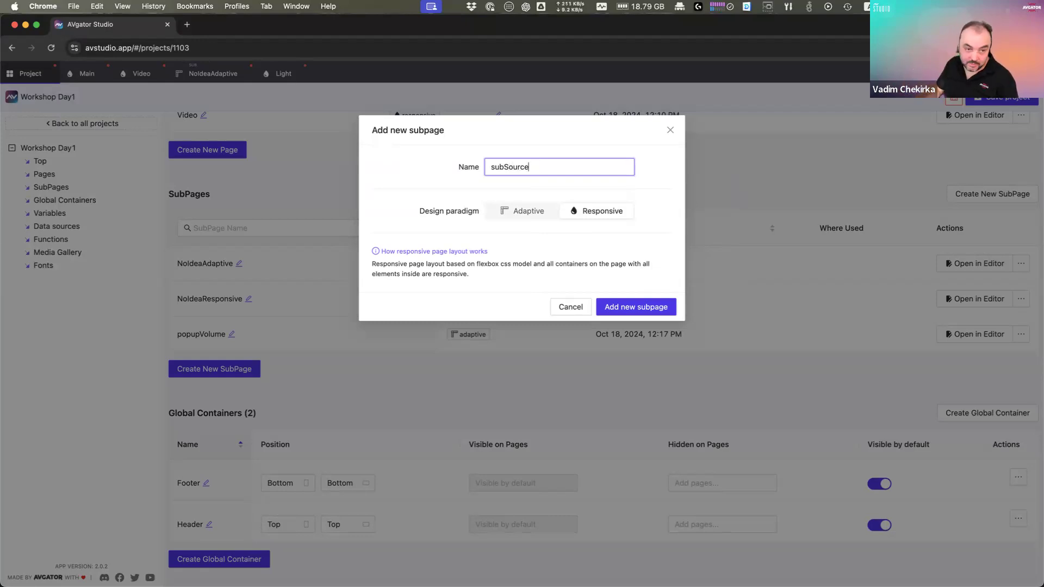
pyautogui.click(626, 306)
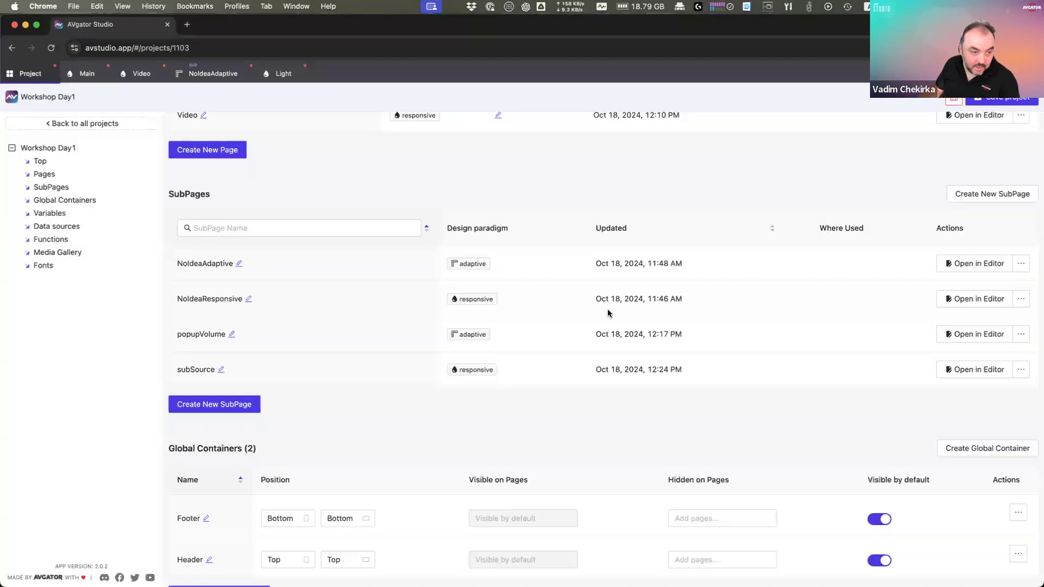
pyautogui.click(996, 374)
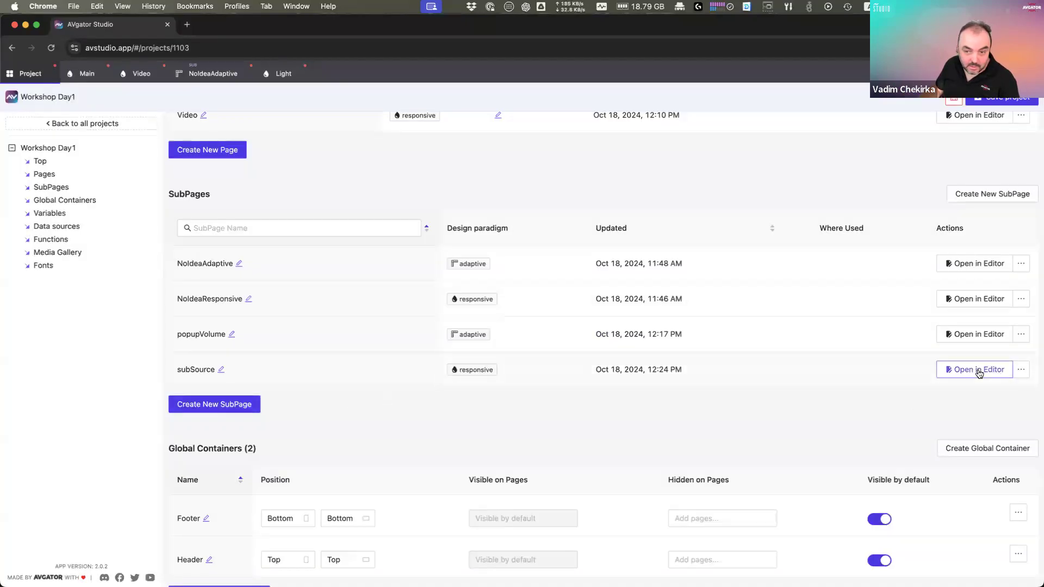
# Step: Add a Button to subSource and clear its placeholder label text
pyautogui.rightClick(503, 346)
pyautogui.click(560, 358)
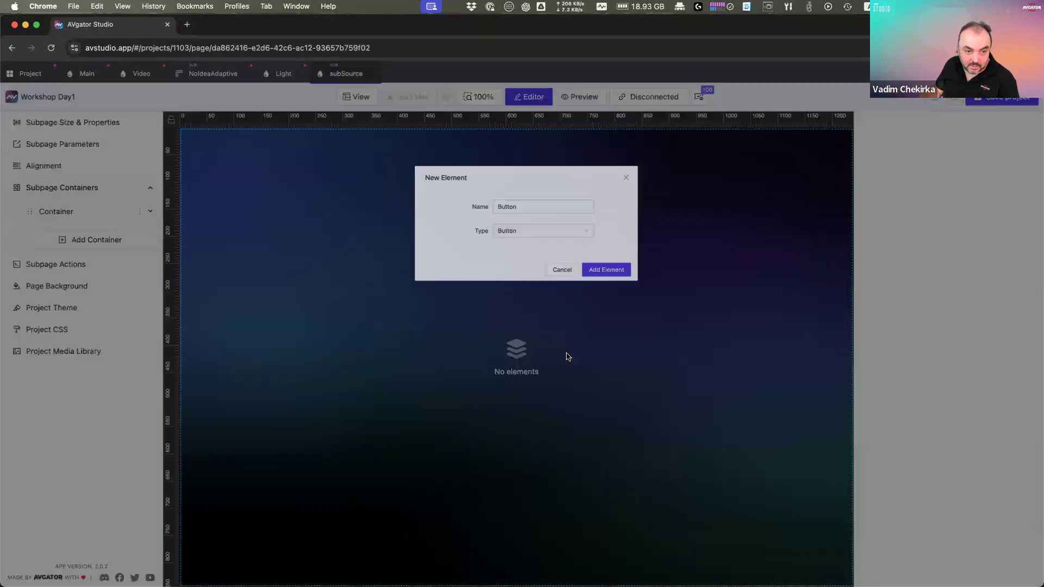
pyautogui.click(607, 249)
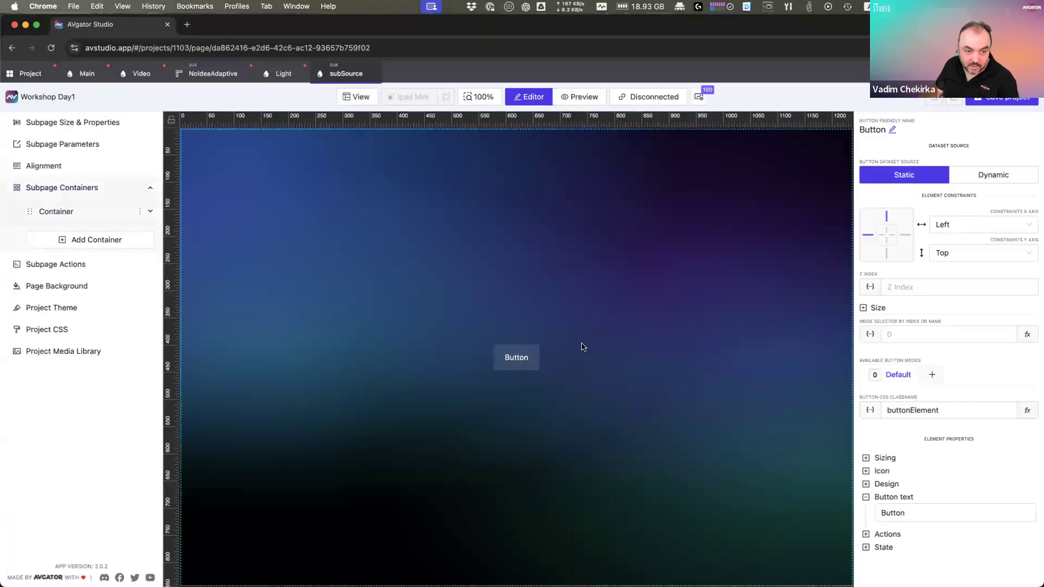
pyautogui.click(903, 515)
pyautogui.tripleClick(340, 211)
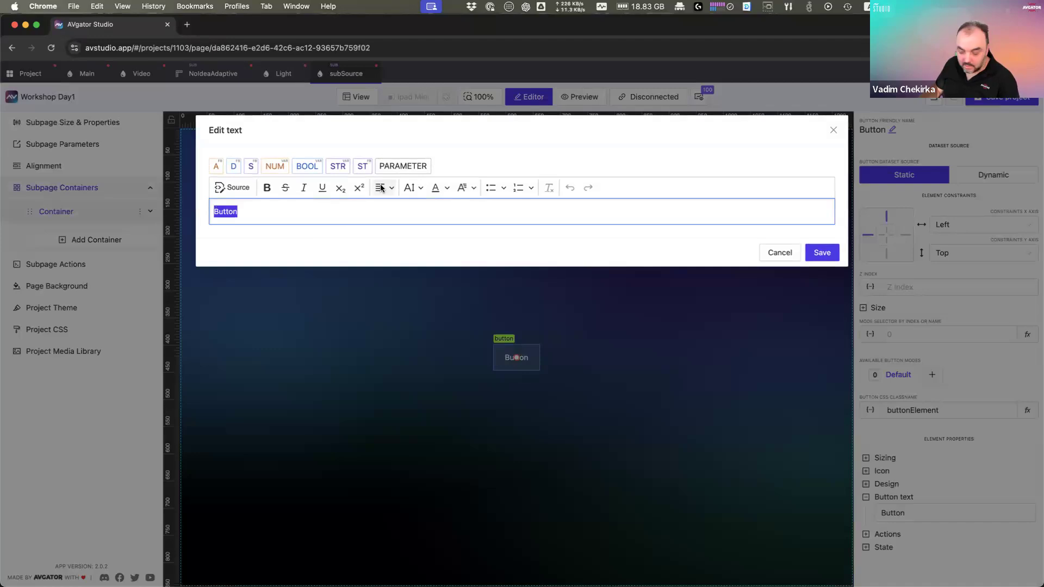
pyautogui.press('BackSpace')
# Step: Bind the button text to a new String parameter named 'sourceName'
pyautogui.click(405, 167)
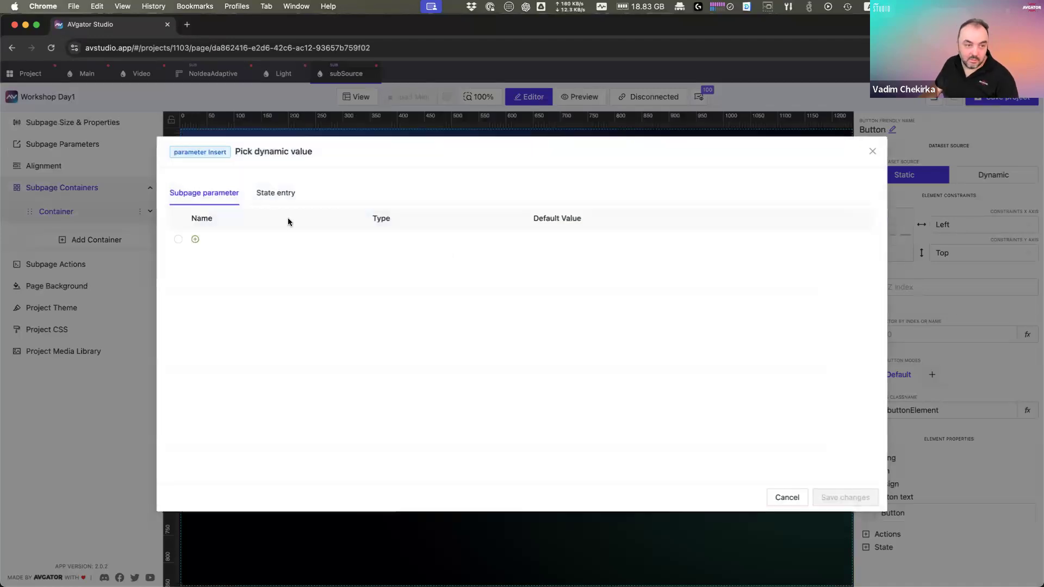
pyautogui.click(179, 240)
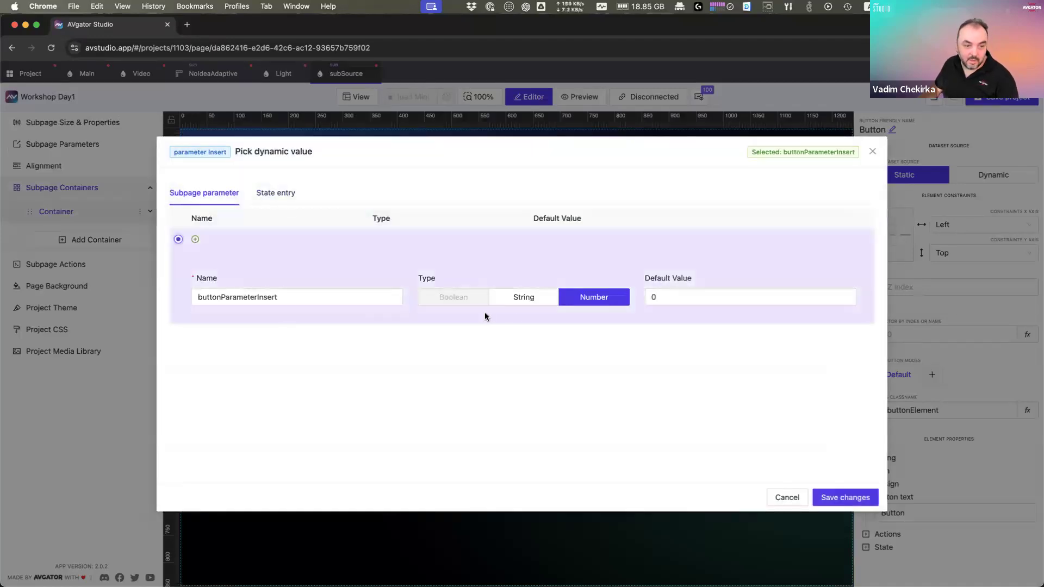
pyautogui.click(515, 301)
pyautogui.moveTo(278, 297); pyautogui.dragTo(178, 292)
pyautogui.write('sourceName')
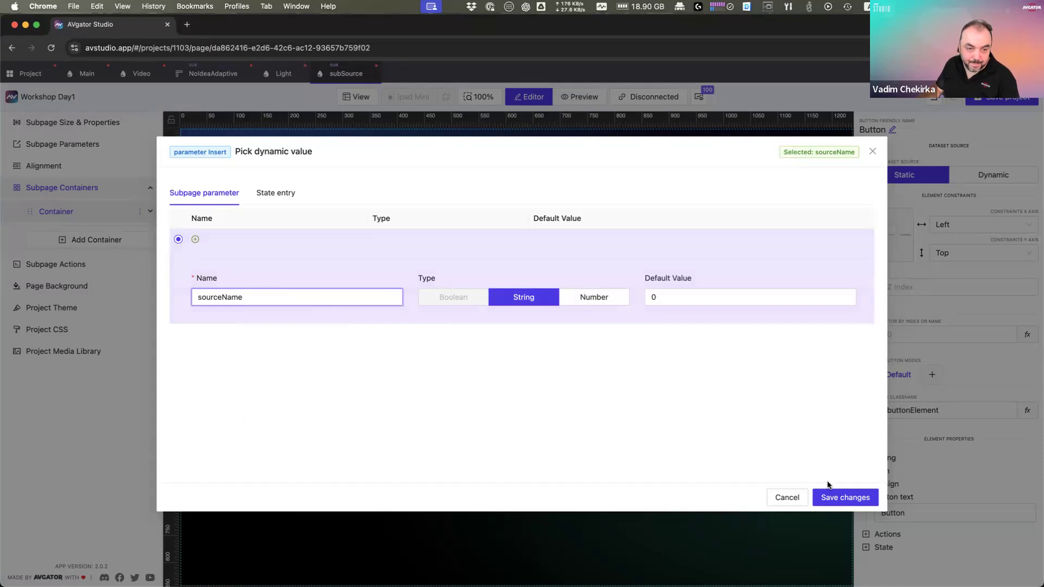
pyautogui.click(851, 503)
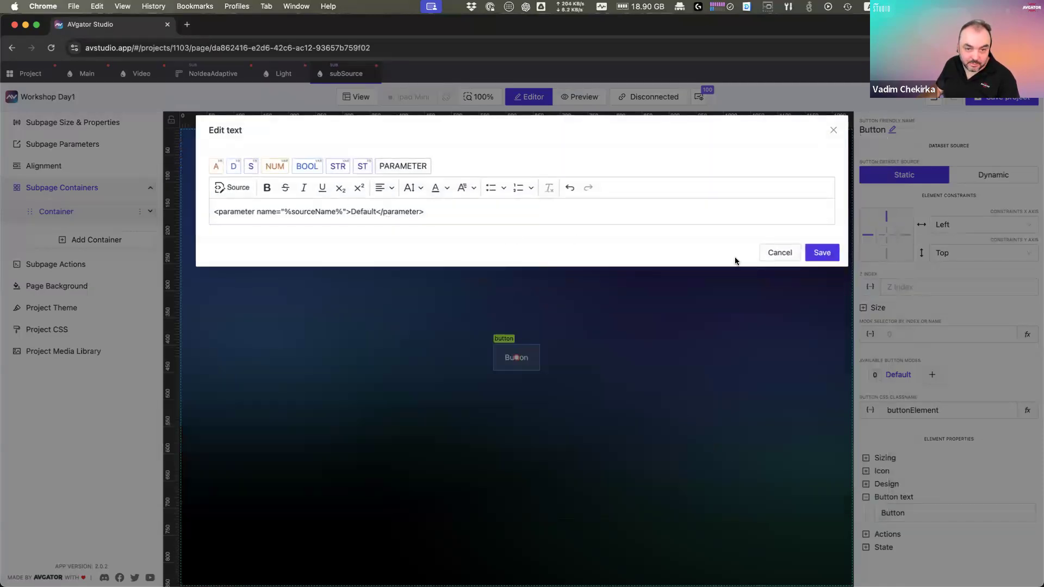
pyautogui.click(821, 252)
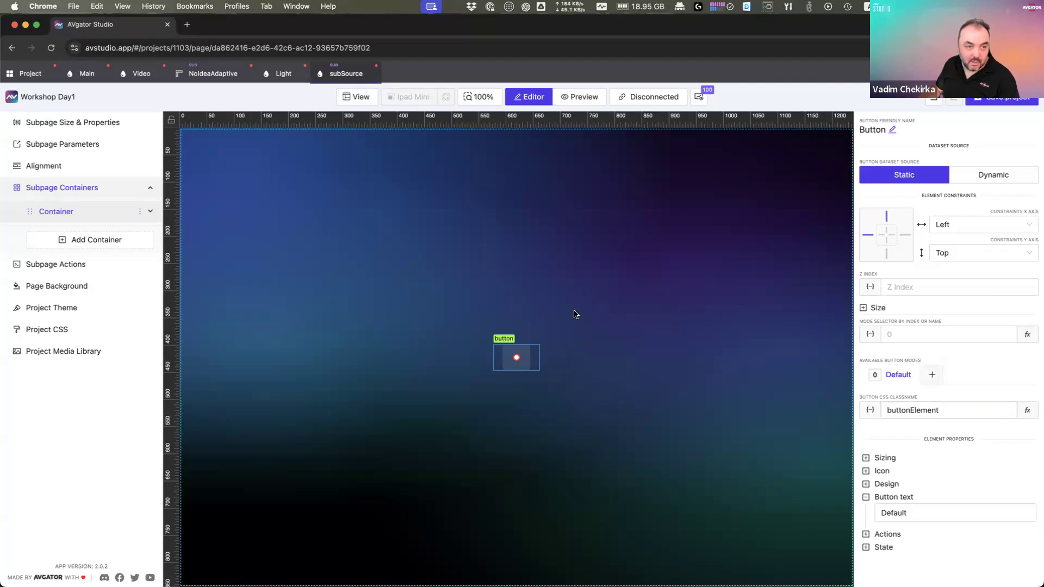
# Step: Add a SubPage element showing subSource as a list to the Video page's container
pyautogui.click(373, 73)
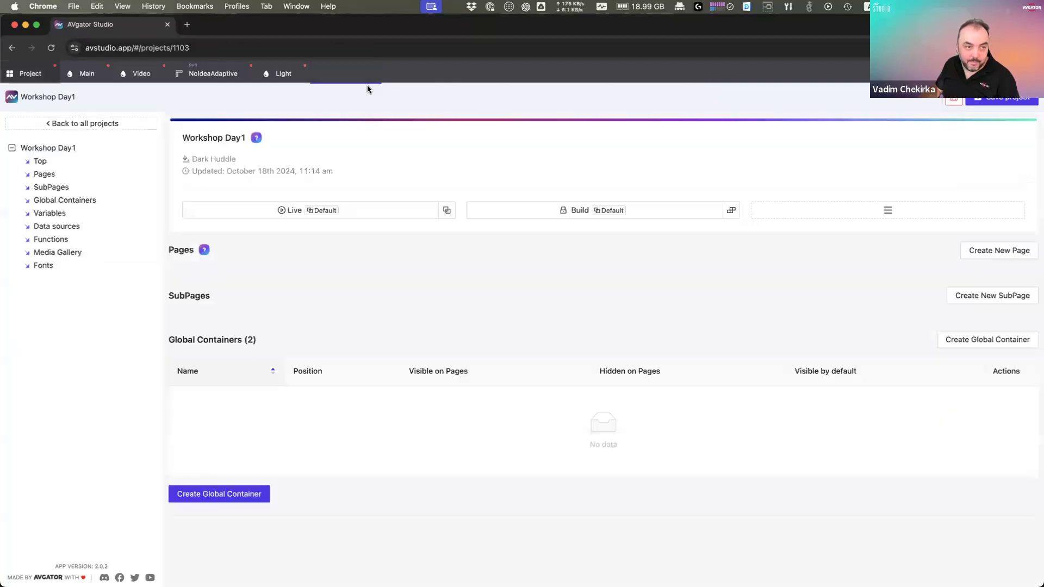
pyautogui.click(137, 76)
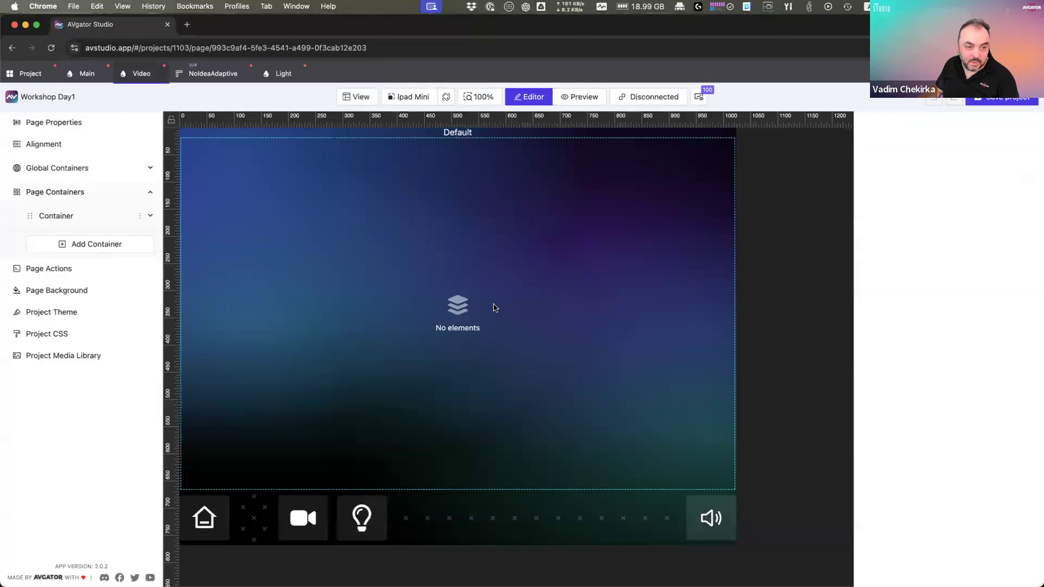
pyautogui.click(487, 296)
pyautogui.rightClick(489, 295)
pyautogui.click(546, 307)
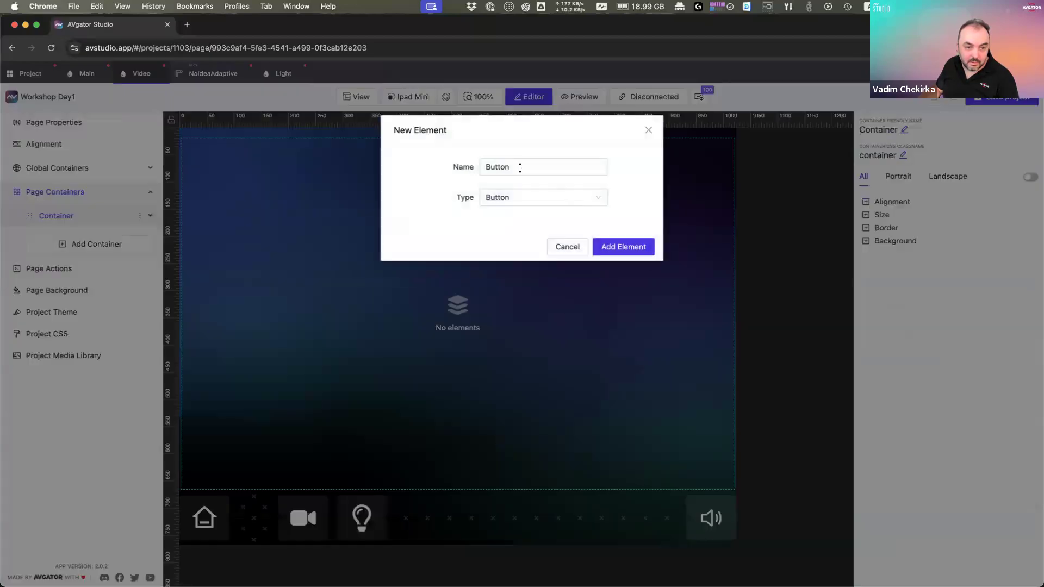
pyautogui.click(524, 198)
pyautogui.write('sub')
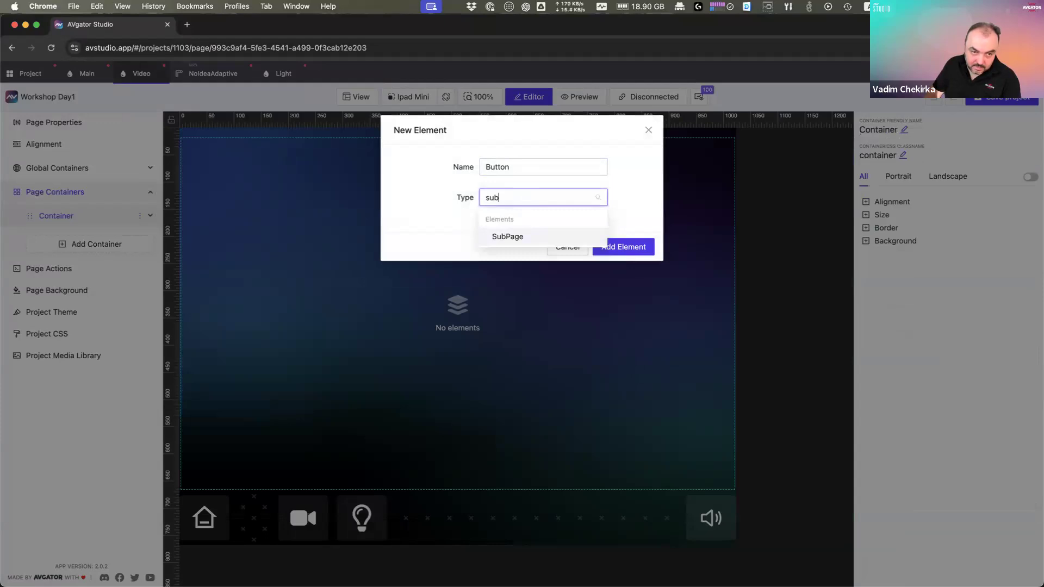
pyautogui.press('Return')
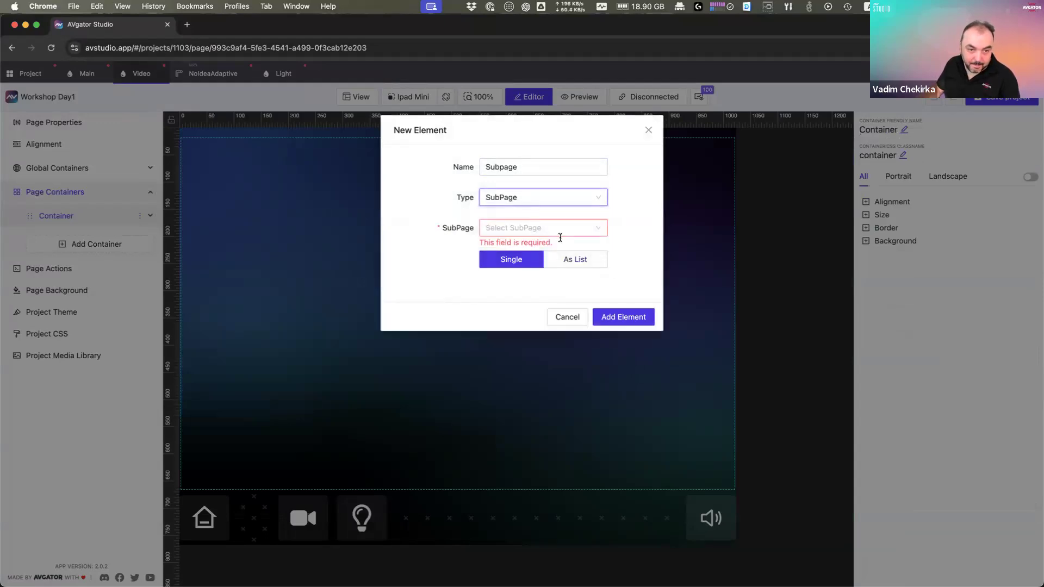
pyautogui.click(528, 229)
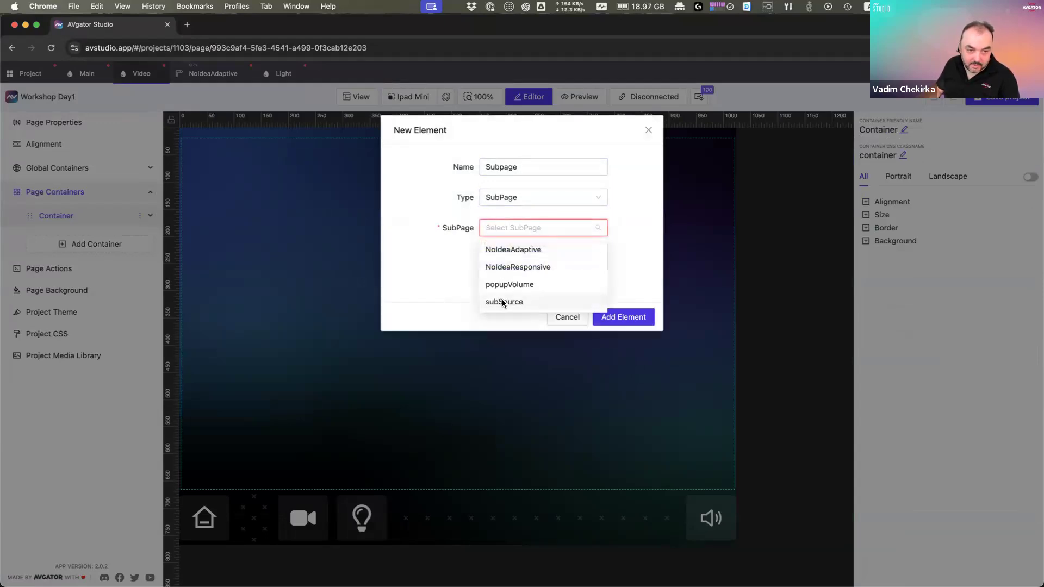
pyautogui.click(502, 302)
pyautogui.click(577, 260)
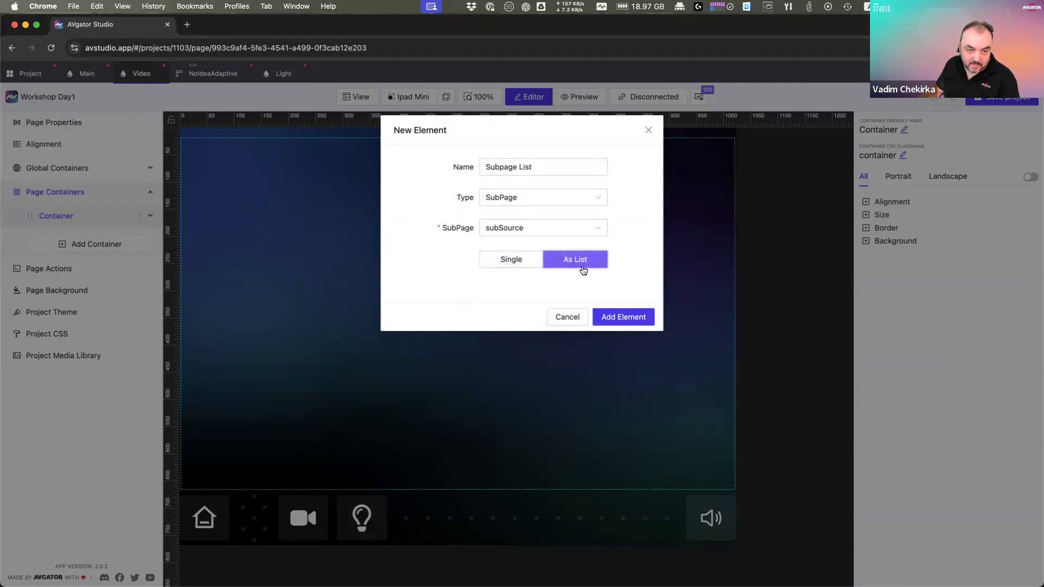
pyautogui.click(617, 316)
# Step: Set the subpage list's Number of Items to 3
pyautogui.click(471, 315)
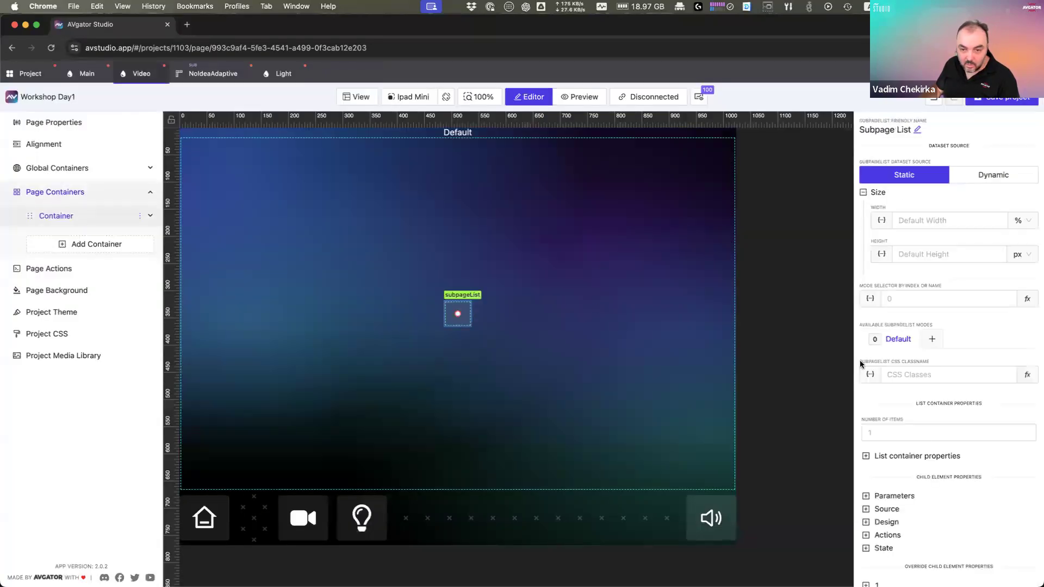
pyautogui.click(957, 431)
pyautogui.click(1029, 431)
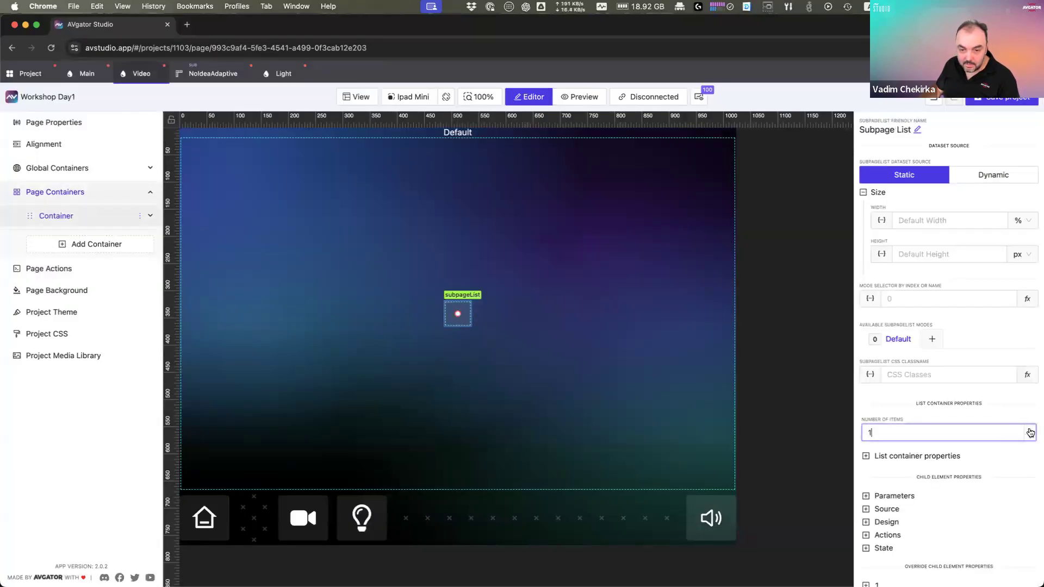
pyautogui.click(1029, 431)
pyautogui.click(1029, 430)
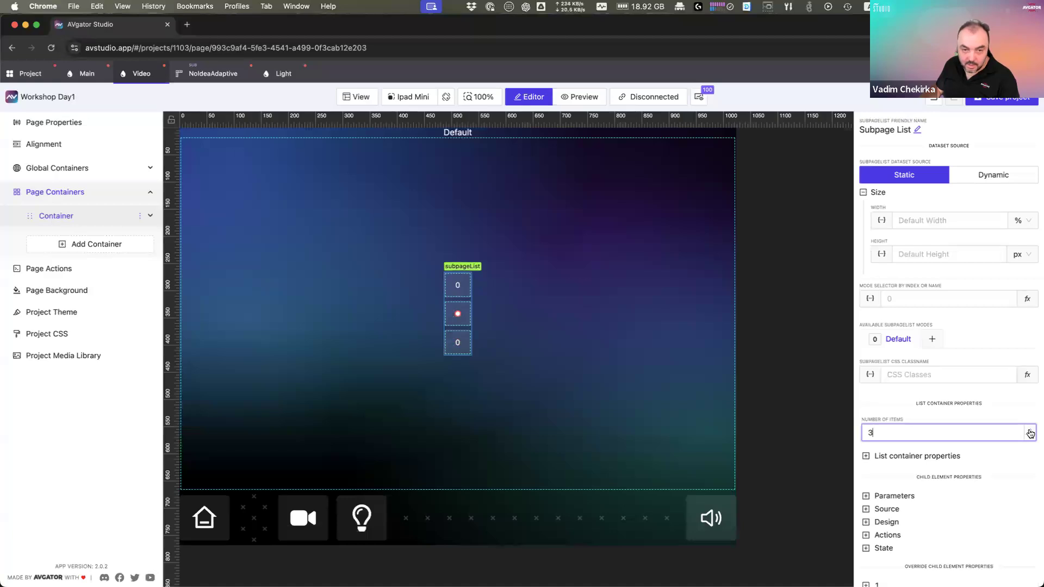
# Step: Set the container's alignment so its elements flow vertically
pyautogui.click(650, 332)
pyautogui.click(892, 202)
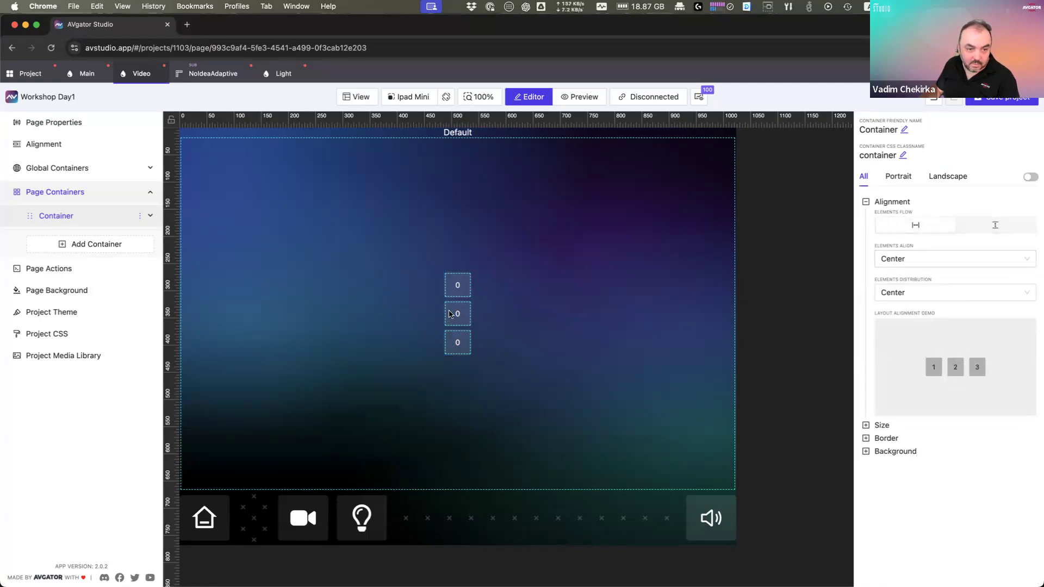
pyautogui.click(457, 314)
pyautogui.click(549, 314)
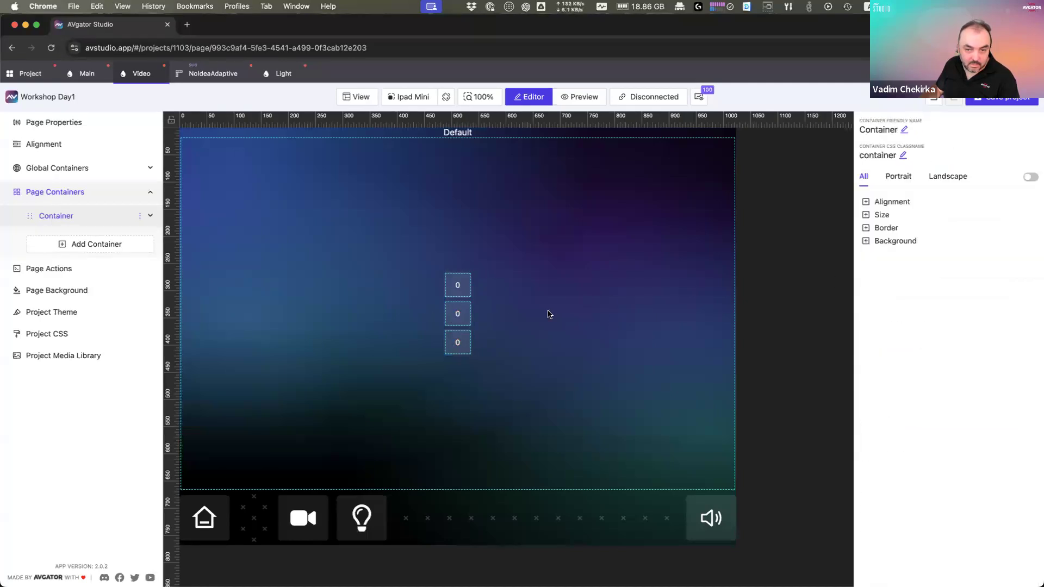
pyautogui.click(459, 313)
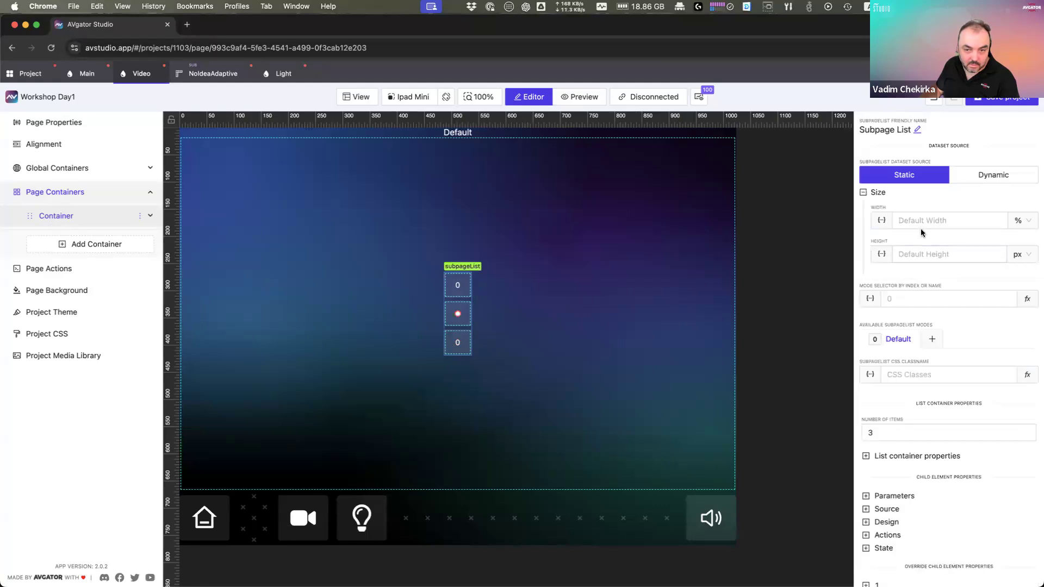
pyautogui.click(824, 216)
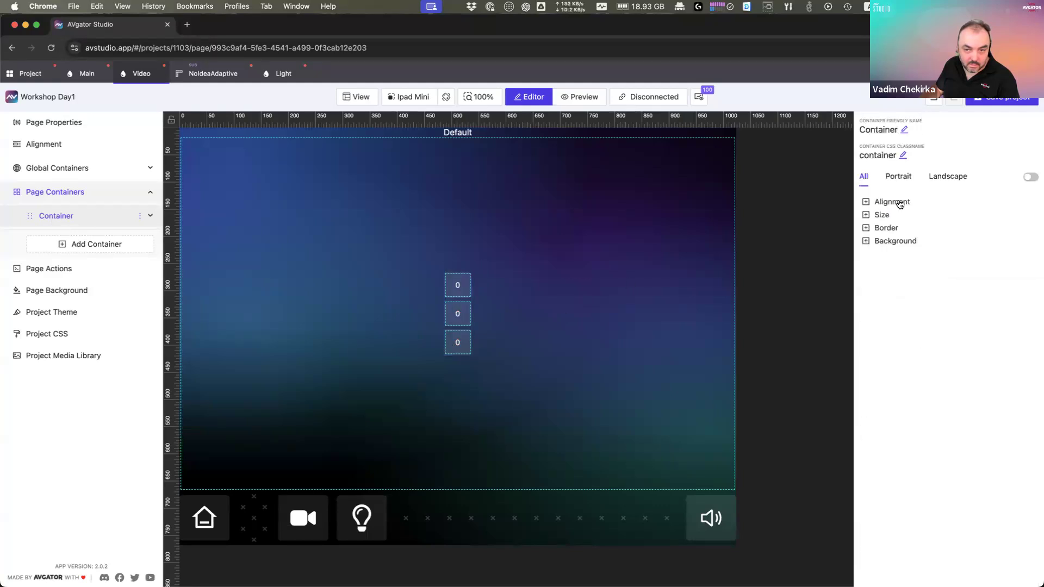
pyautogui.click(900, 204)
pyautogui.click(971, 226)
pyautogui.click(929, 228)
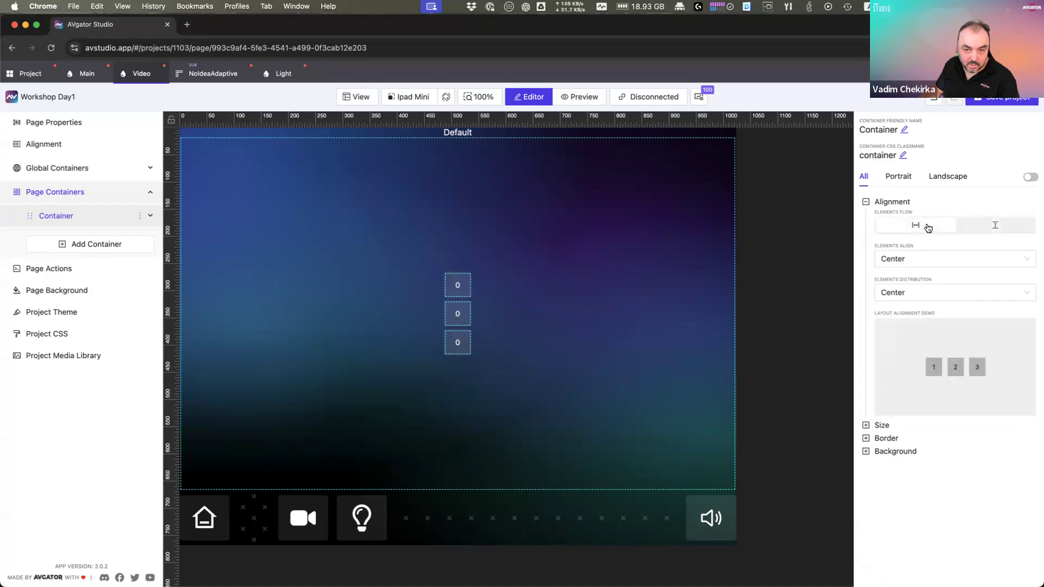
pyautogui.click(958, 225)
# Step: Set the subpage list's flow so its three items sit in a horizontal row
pyautogui.click(467, 337)
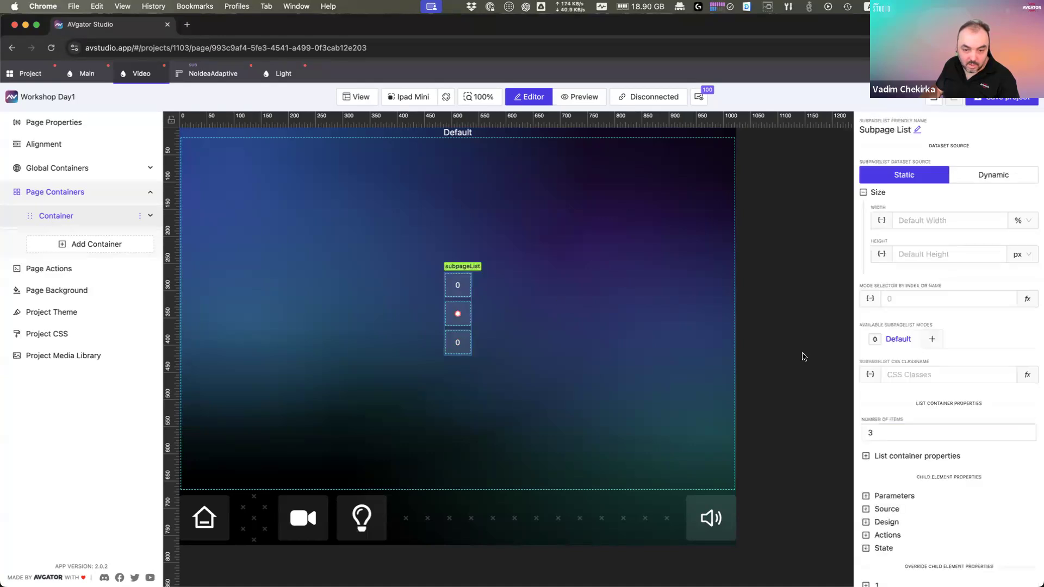
pyautogui.click(913, 460)
pyautogui.scroll(-3, 925, 410)
pyautogui.click(918, 393)
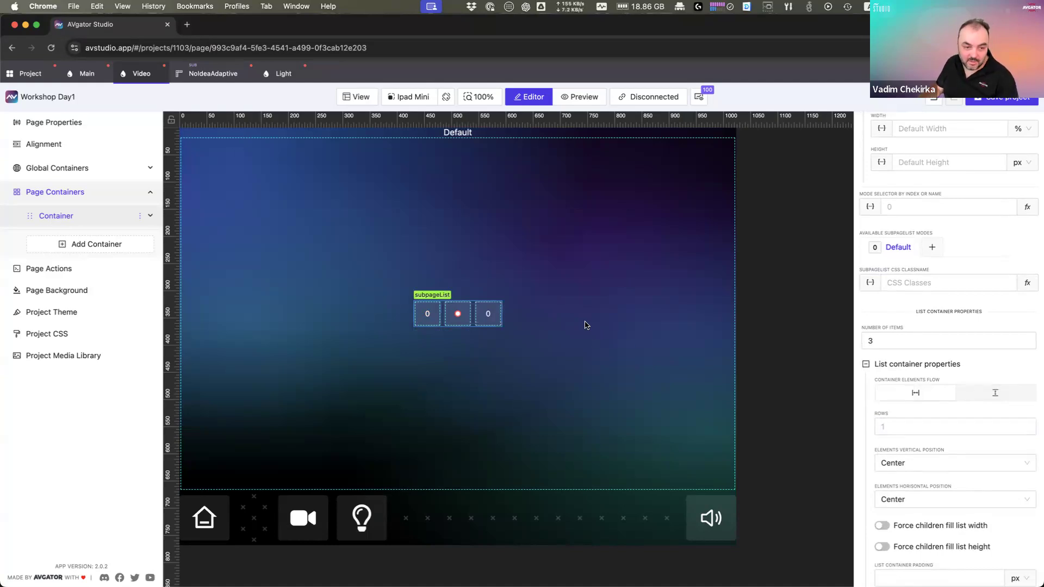
pyautogui.click(227, 77)
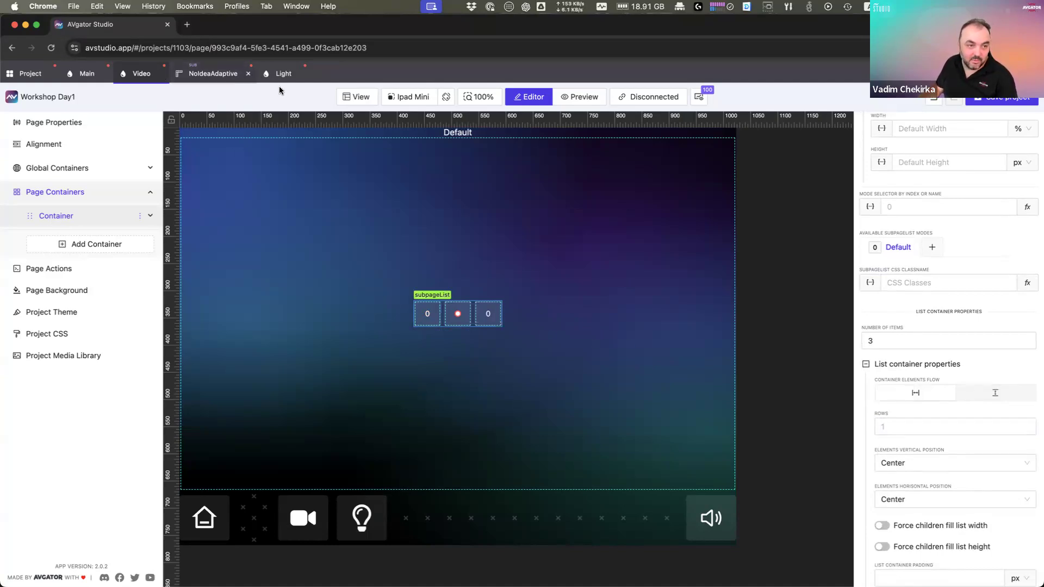
# Step: In the subSource subpage, make the button's icon name a dynamic value
pyautogui.click(26, 77)
pyautogui.scroll(-5, 403, 457)
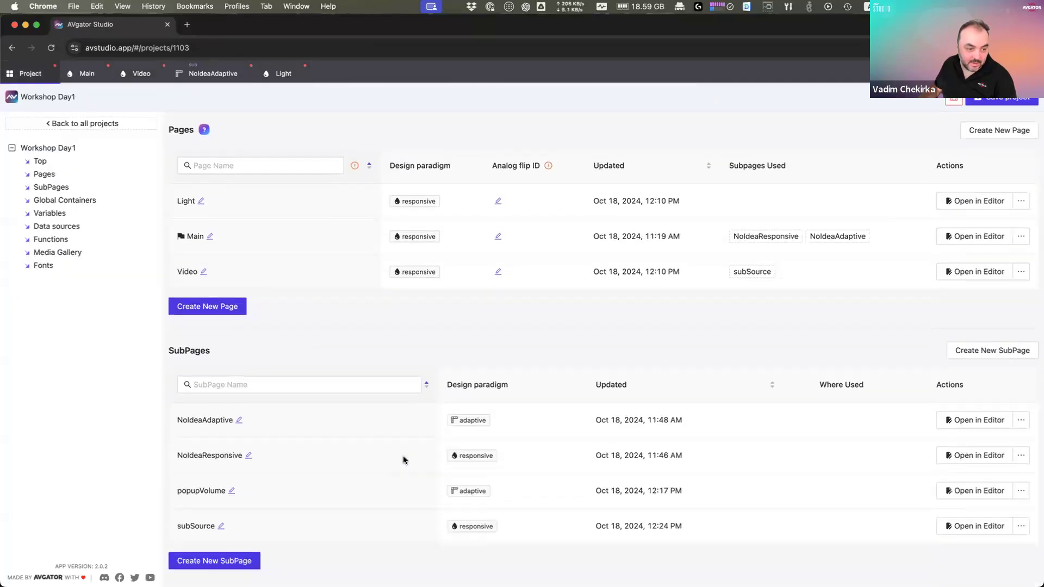
pyautogui.click(968, 435)
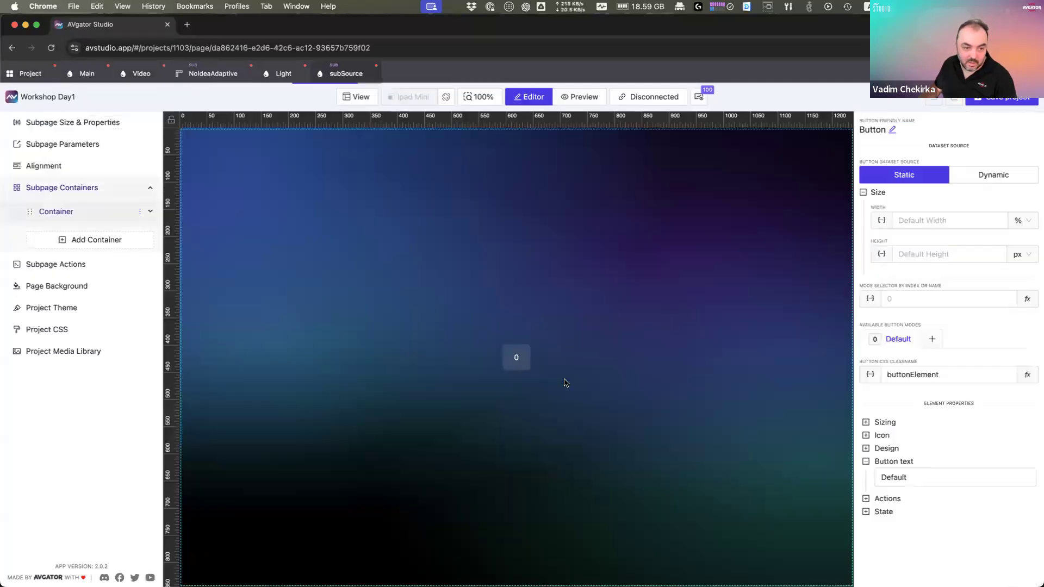
pyautogui.click(521, 366)
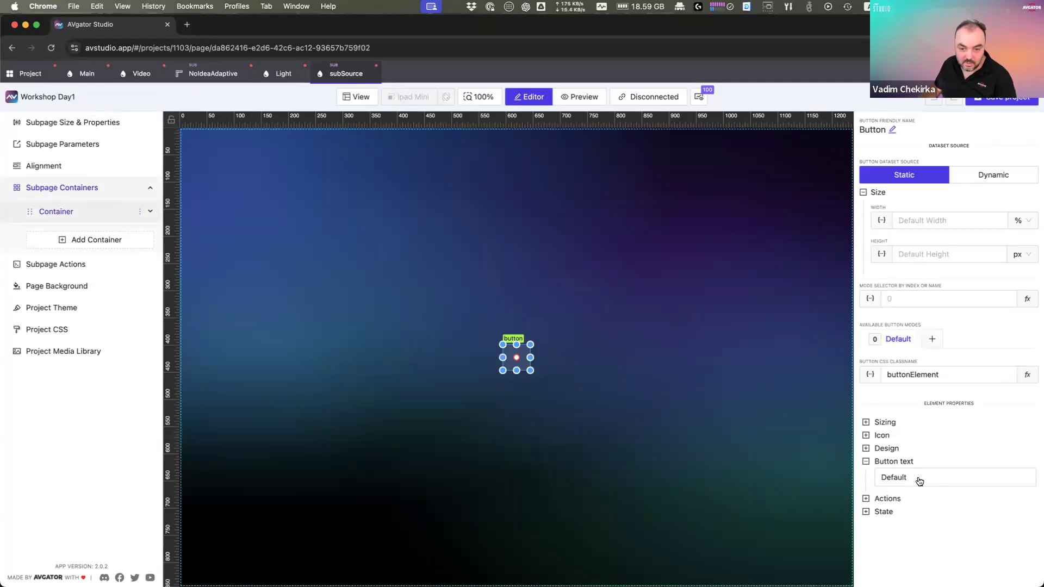
pyautogui.click(884, 436)
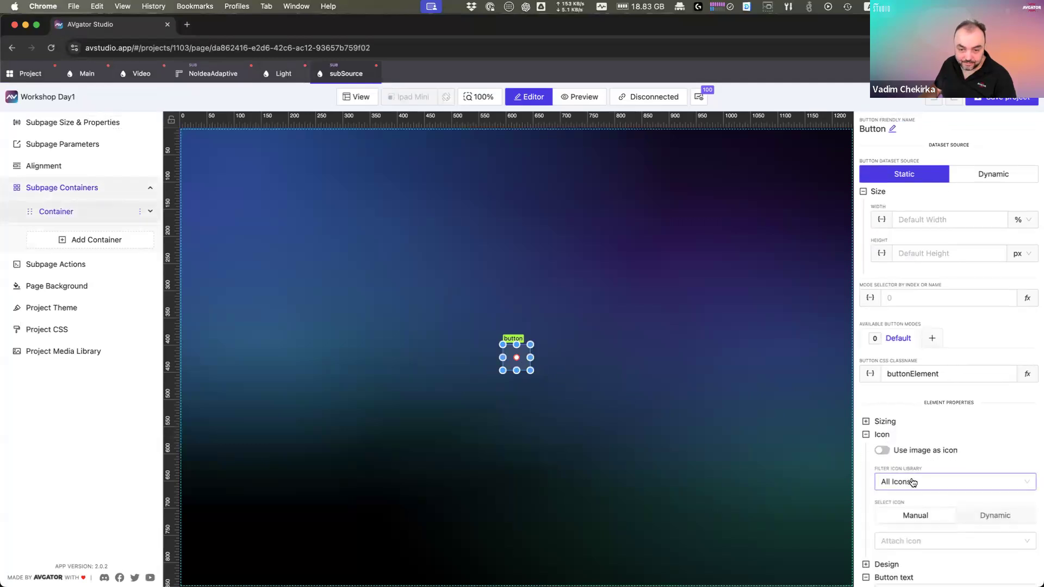
pyautogui.scroll(-1, 909, 481)
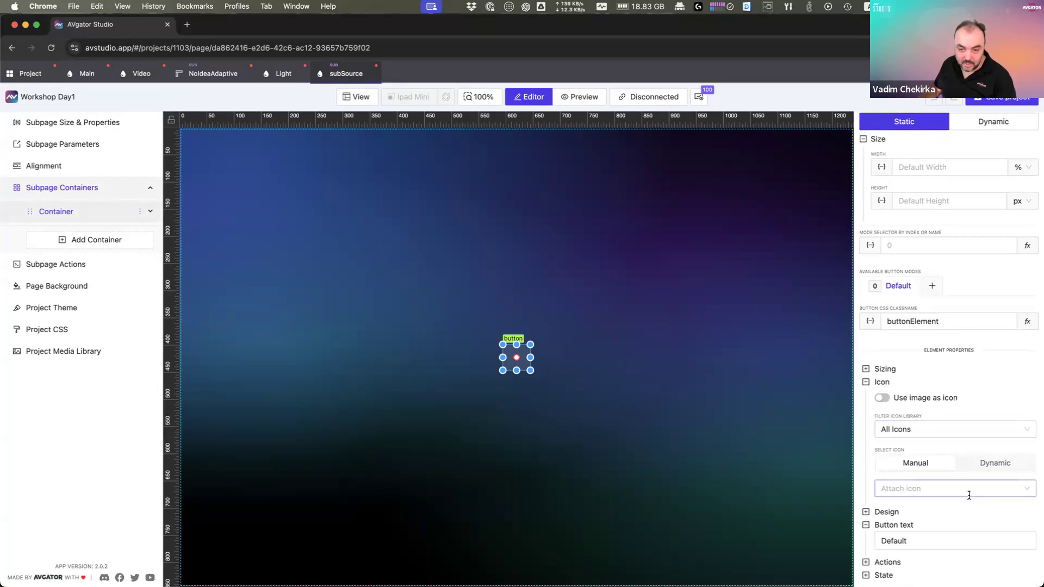
pyautogui.click(987, 464)
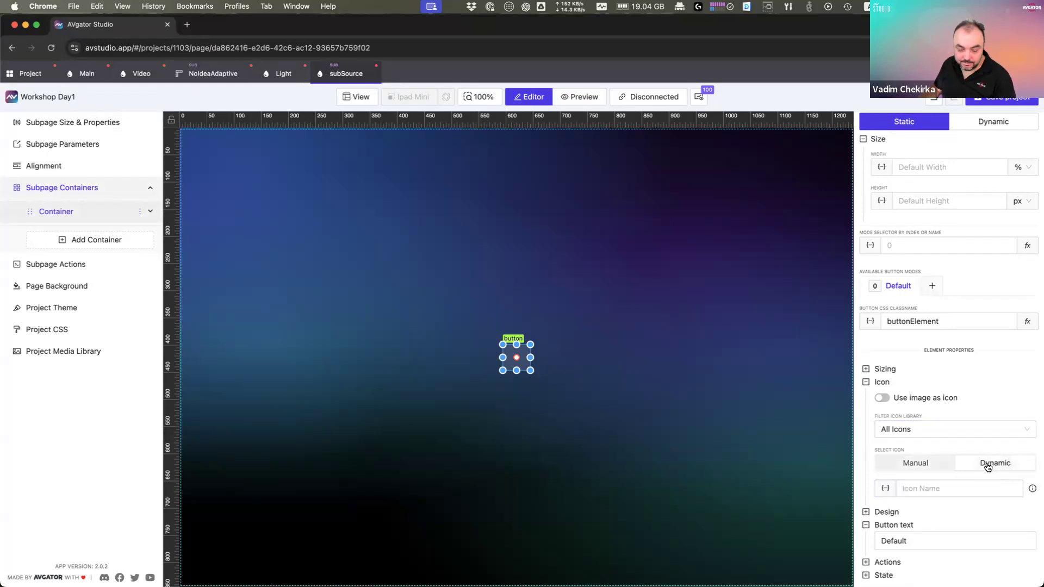
pyautogui.click(900, 489)
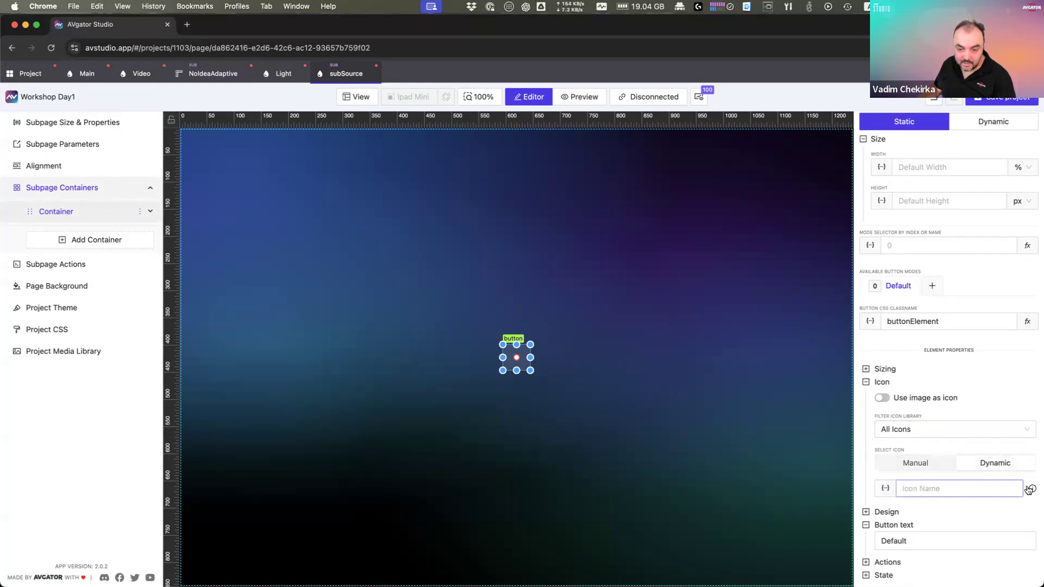
pyautogui.click(886, 489)
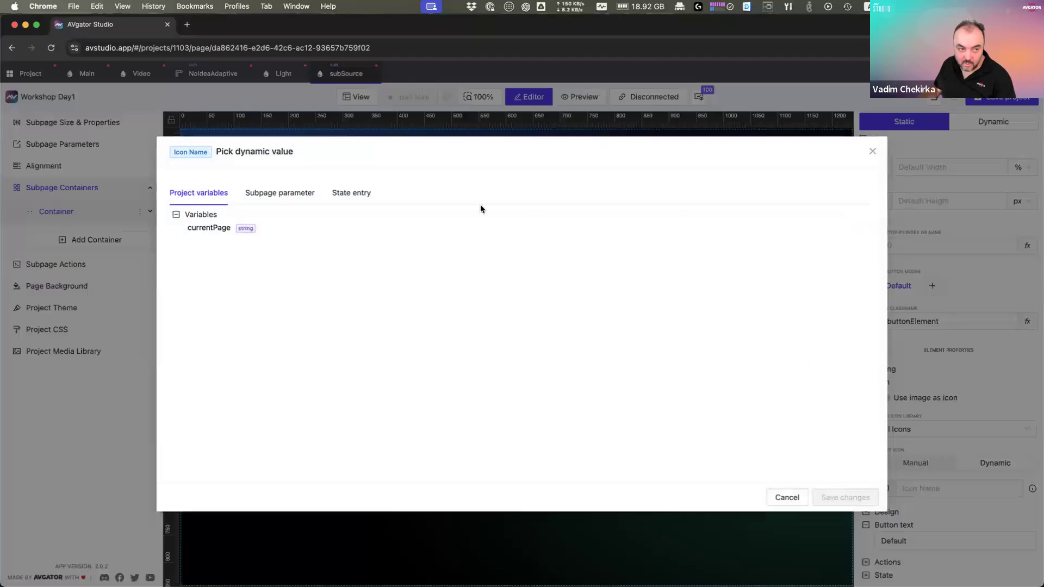
# Step: Create String subpage parameter buttonIconName with default 'Source' and bind the icon to it
pyautogui.click(283, 200)
pyautogui.click(178, 240)
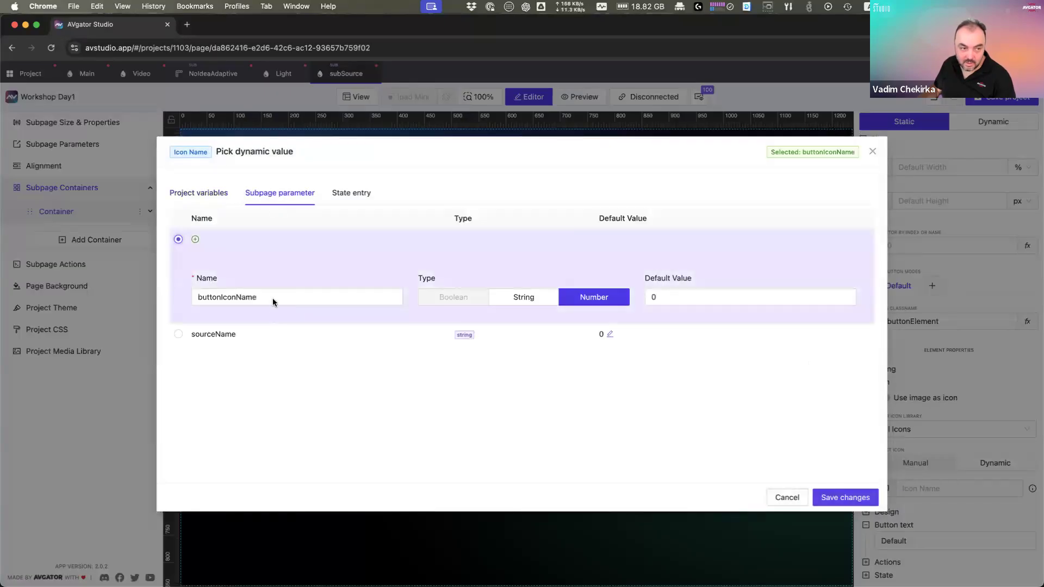
pyautogui.doubleClick(206, 297)
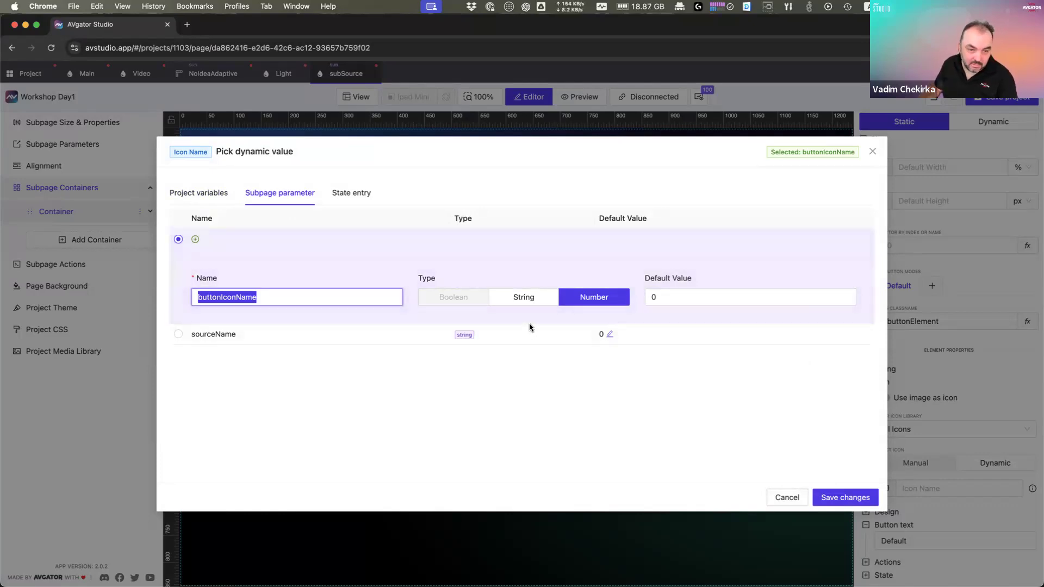
pyautogui.click(532, 302)
pyautogui.click(531, 302)
pyautogui.click(679, 298)
pyautogui.doubleClick(681, 300)
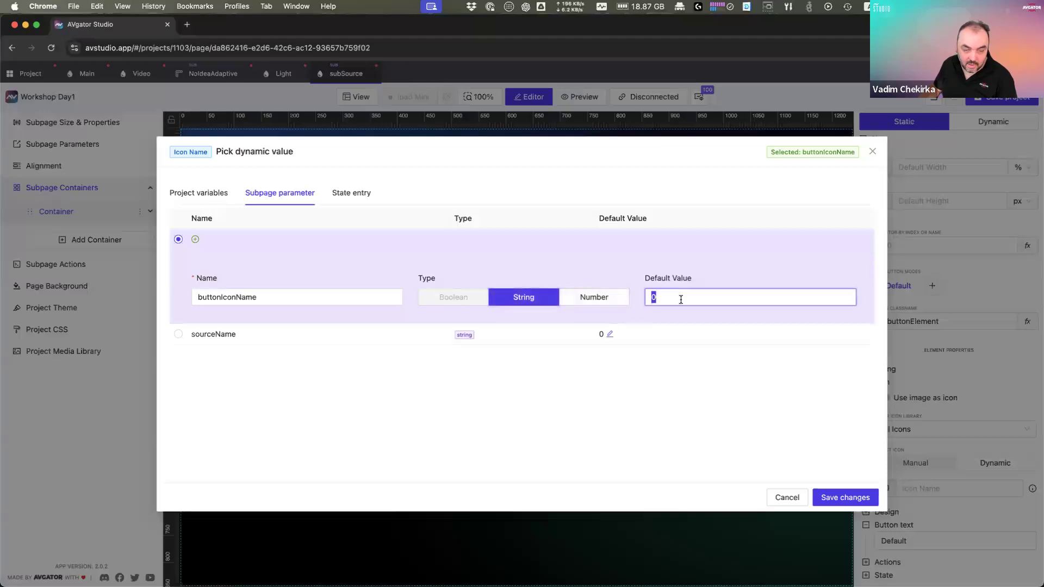
pyautogui.write('Source')
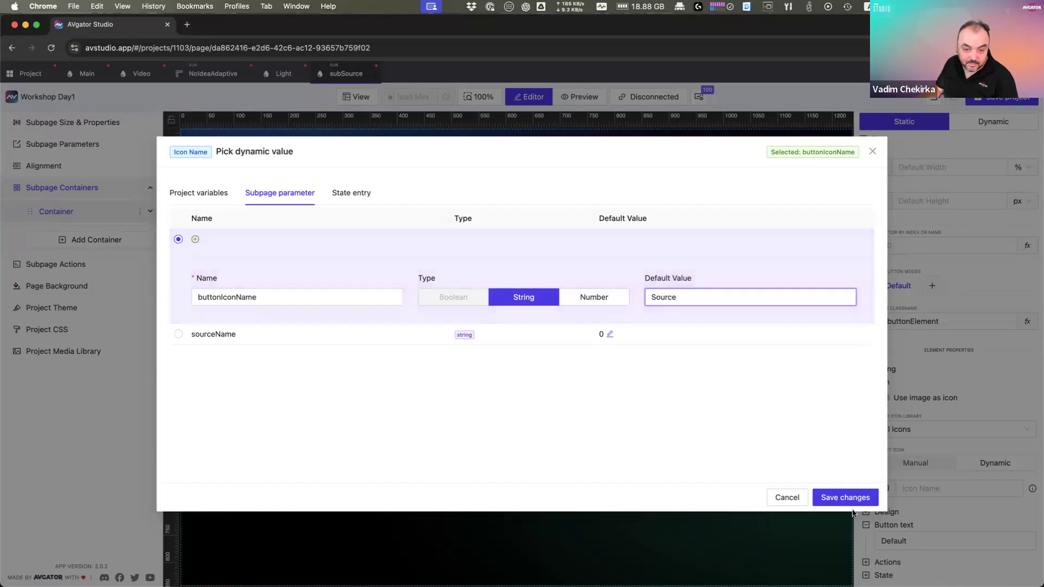
pyautogui.click(846, 504)
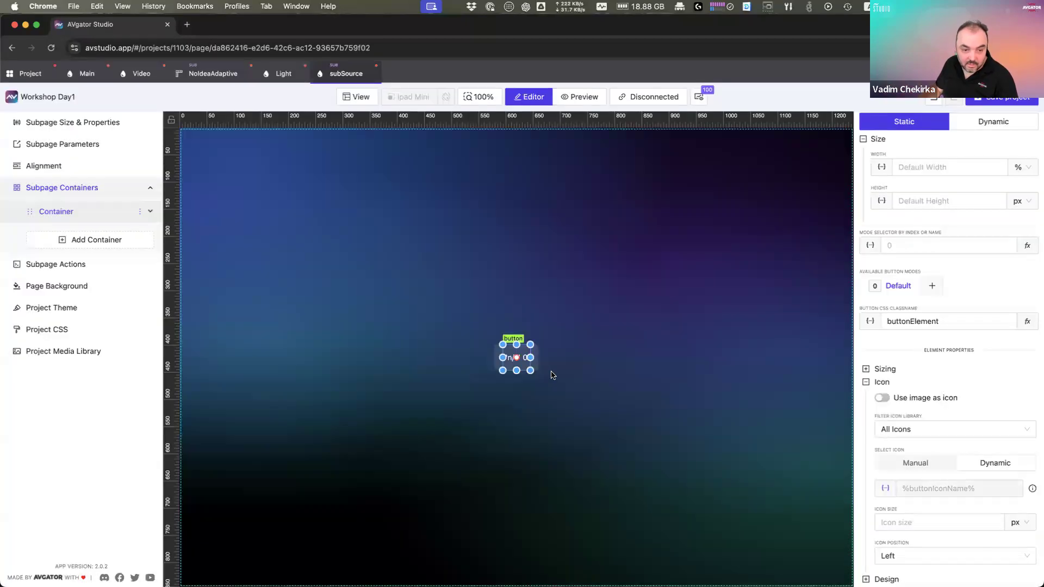
pyautogui.click(622, 368)
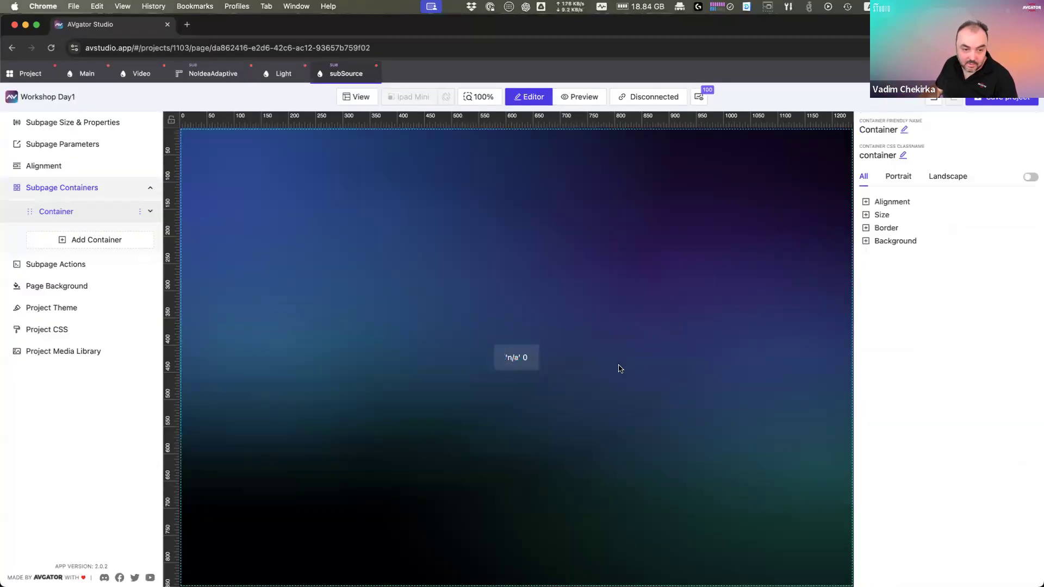
pyautogui.click(525, 360)
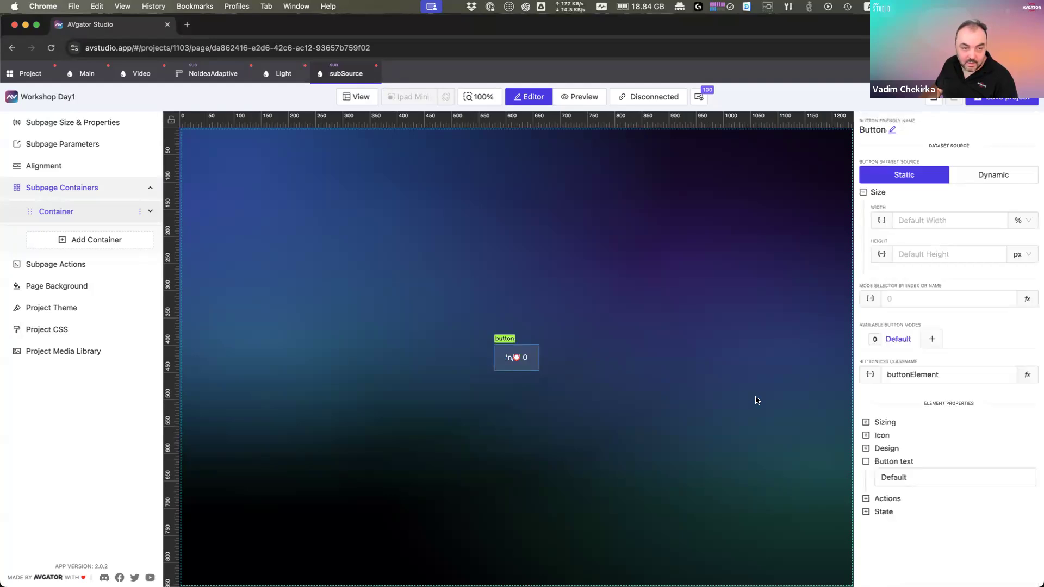
# Step: Override the Video list's item 1 parameters sourceName and buttonIconName to 'PC'
pyautogui.click(141, 74)
pyautogui.click(447, 319)
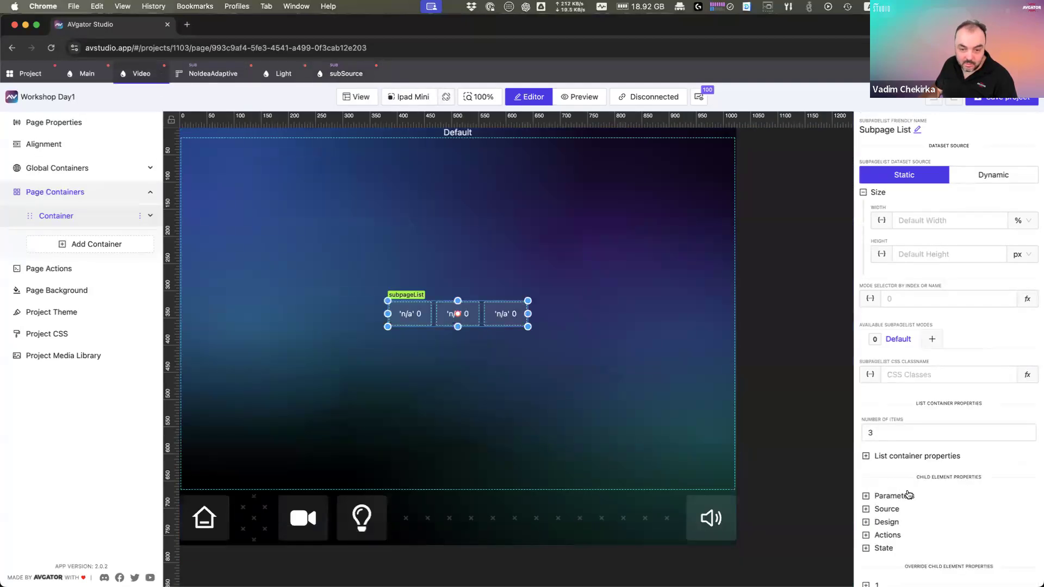
pyautogui.click(904, 496)
pyautogui.scroll(-2, 918, 529)
pyautogui.click(882, 551)
pyautogui.scroll(-2, 911, 536)
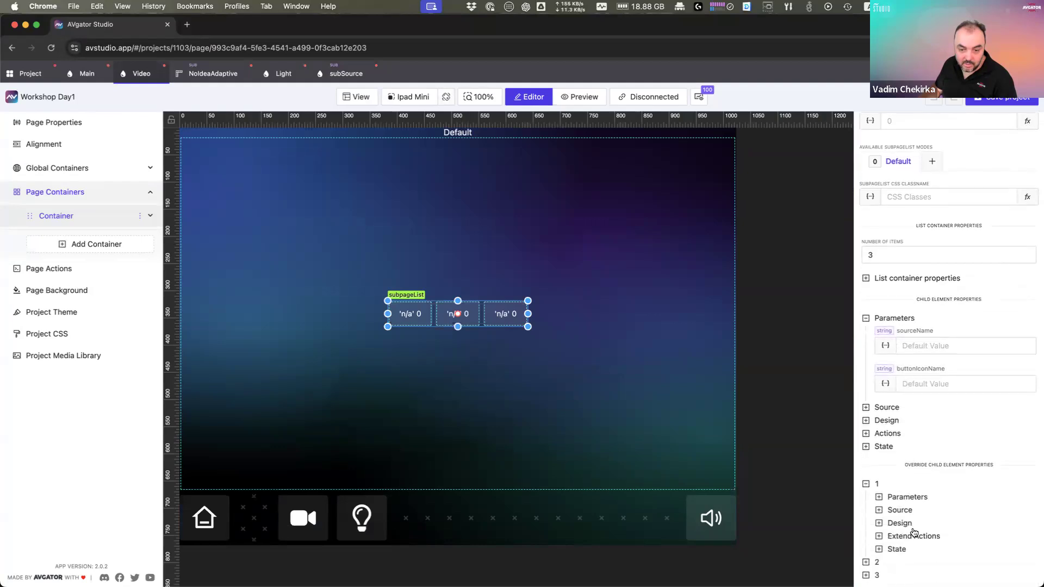
pyautogui.click(930, 498)
pyautogui.scroll(-2, 932, 511)
pyautogui.click(935, 448)
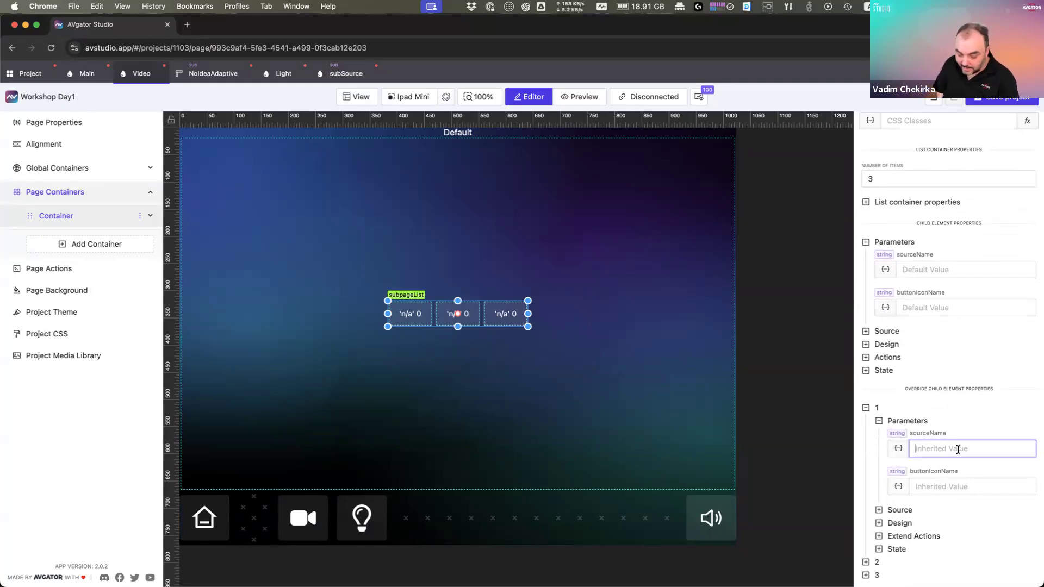
pyautogui.write('PC')
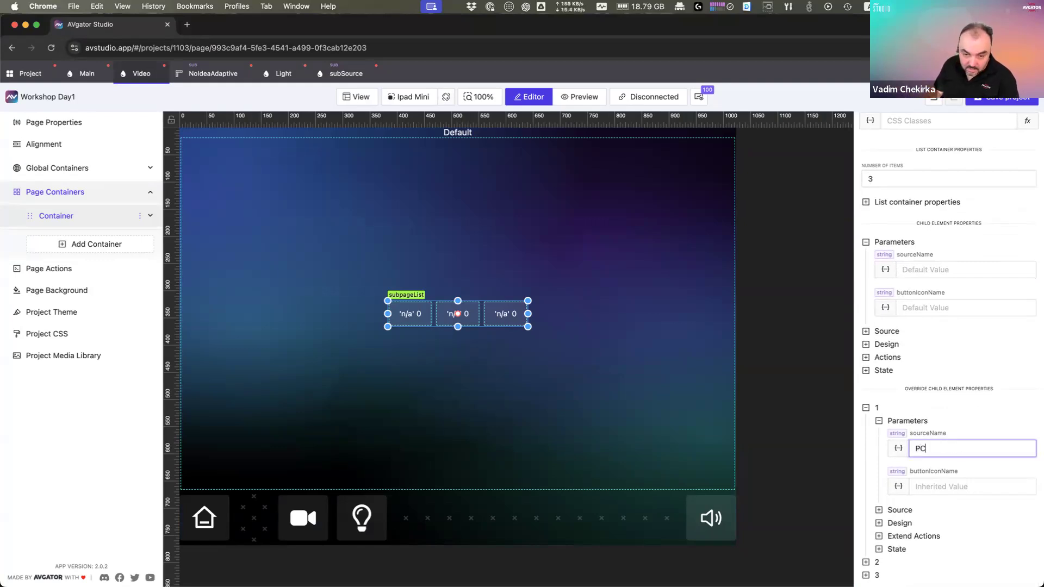
pyautogui.press('Tab')
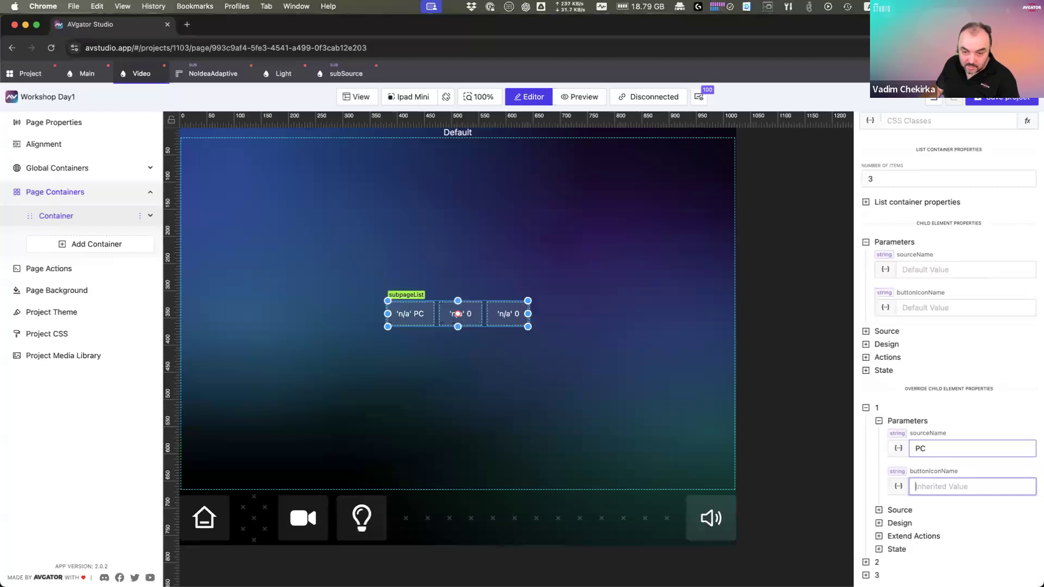
pyautogui.write('PC')
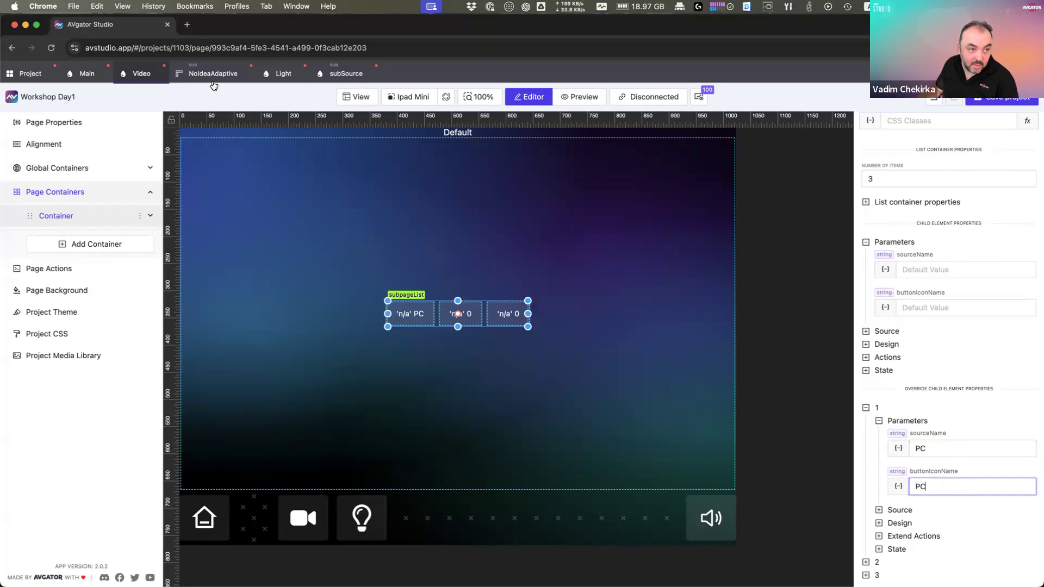
pyautogui.click(343, 74)
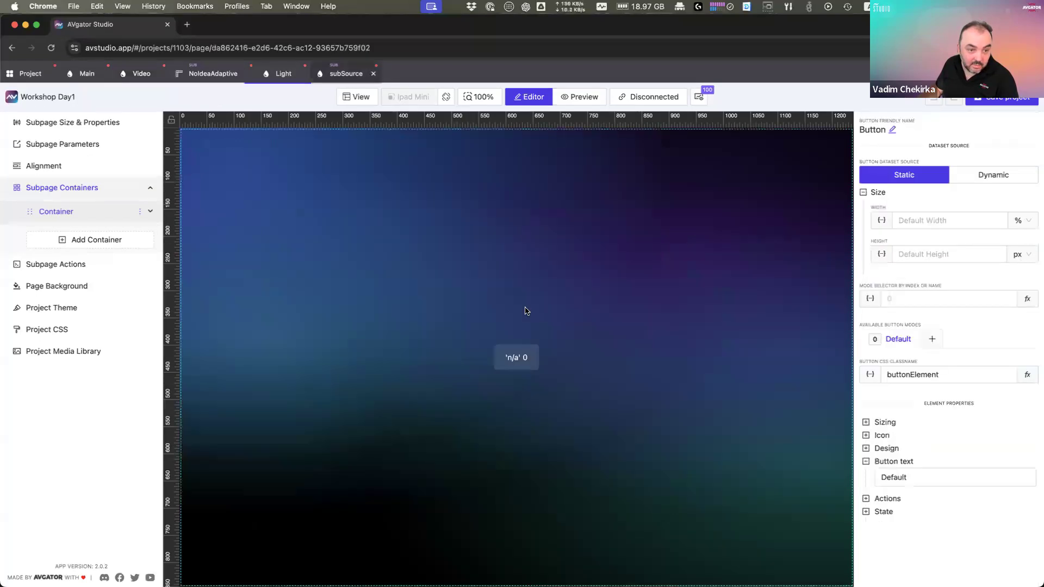
# Step: Clone the subSource button and switch the clone's icon to Manual
pyautogui.rightClick(527, 355)
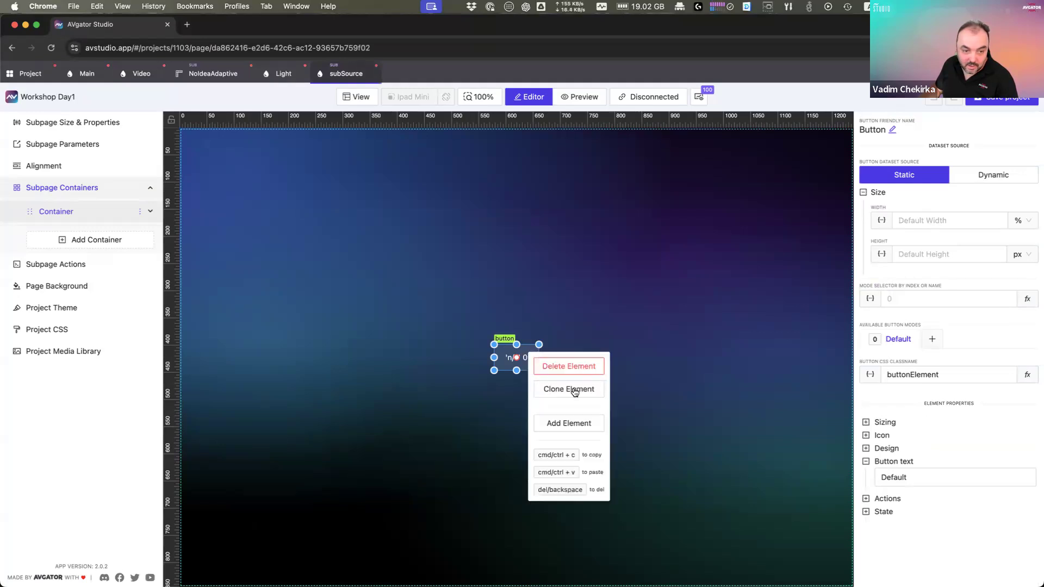
pyautogui.click(575, 389)
pyautogui.click(620, 216)
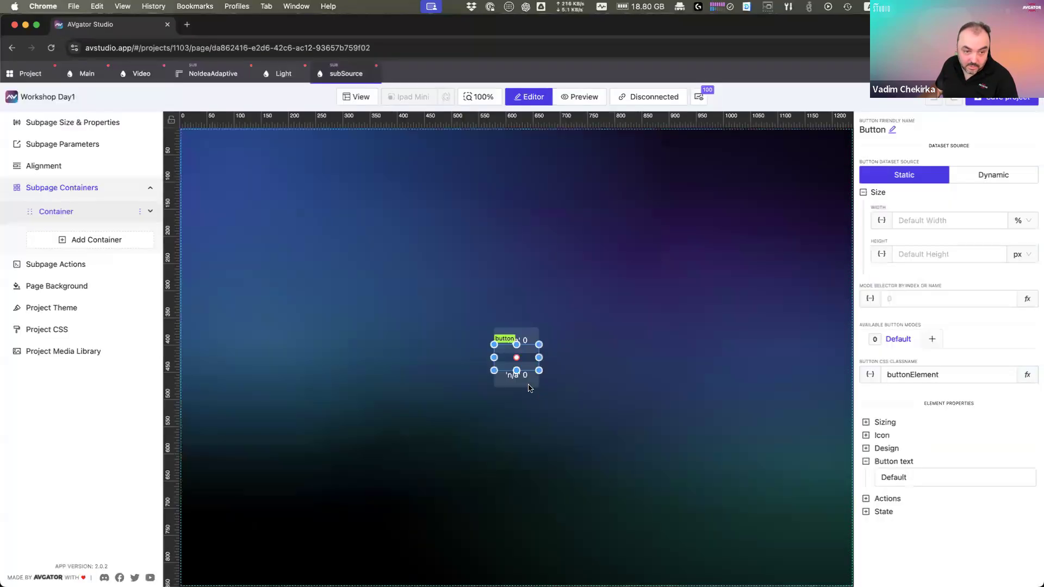
pyautogui.click(882, 435)
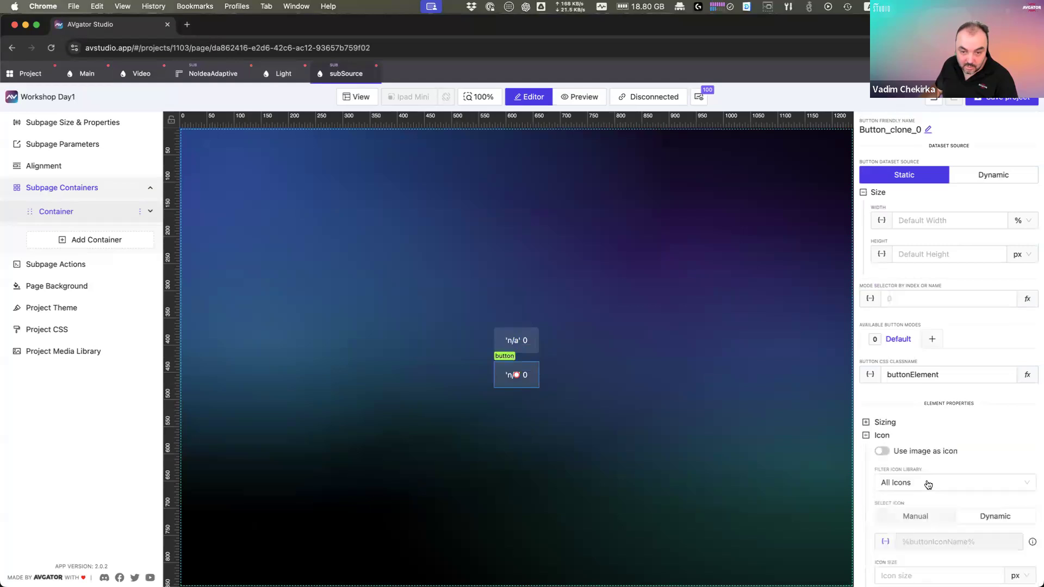
pyautogui.click(919, 513)
# Step: Search icons for 'Compu' and set the cloned button's icon to RiComputerLine
pyautogui.scroll(-2, 960, 478)
pyautogui.click(946, 423)
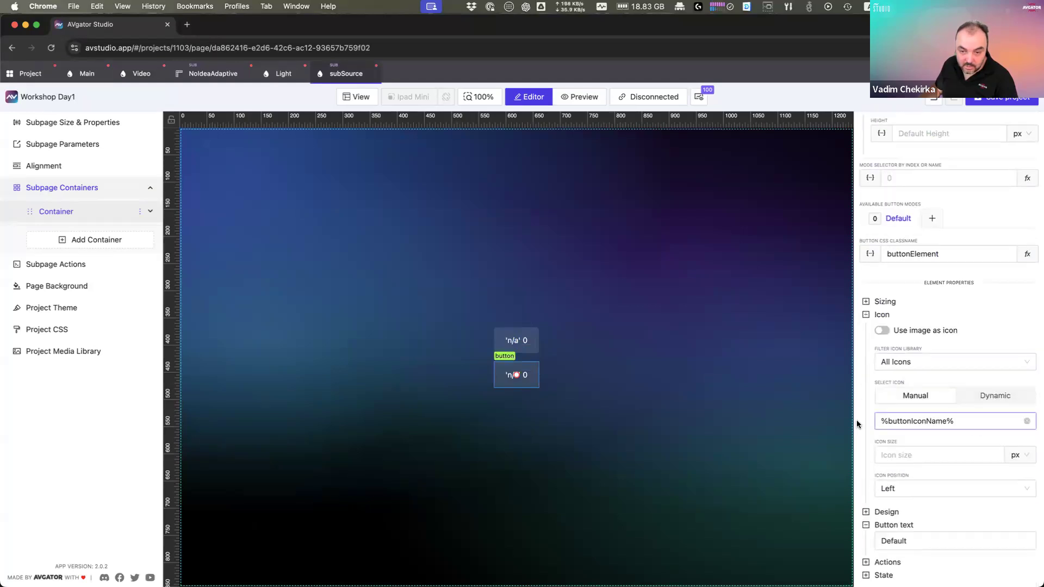
pyautogui.click(903, 424)
pyautogui.click(1024, 424)
pyautogui.click(886, 488)
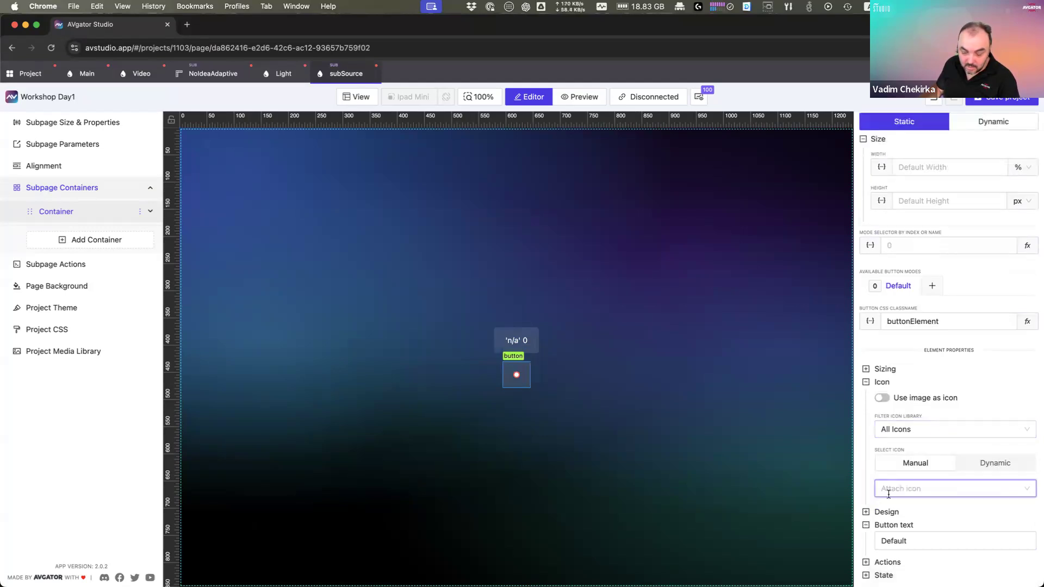
pyautogui.write('PC')
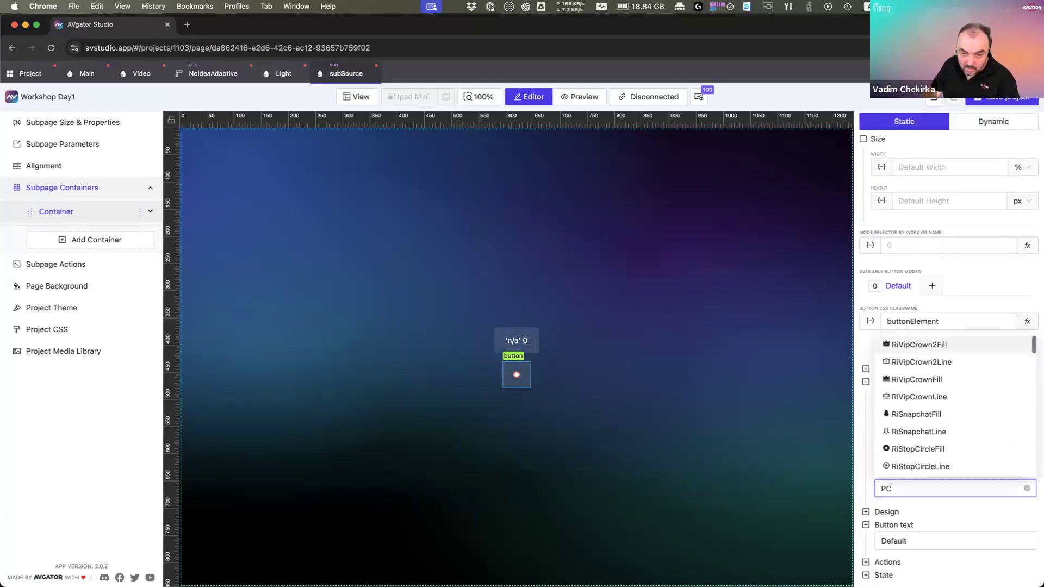
pyautogui.scroll(-3, 954, 405)
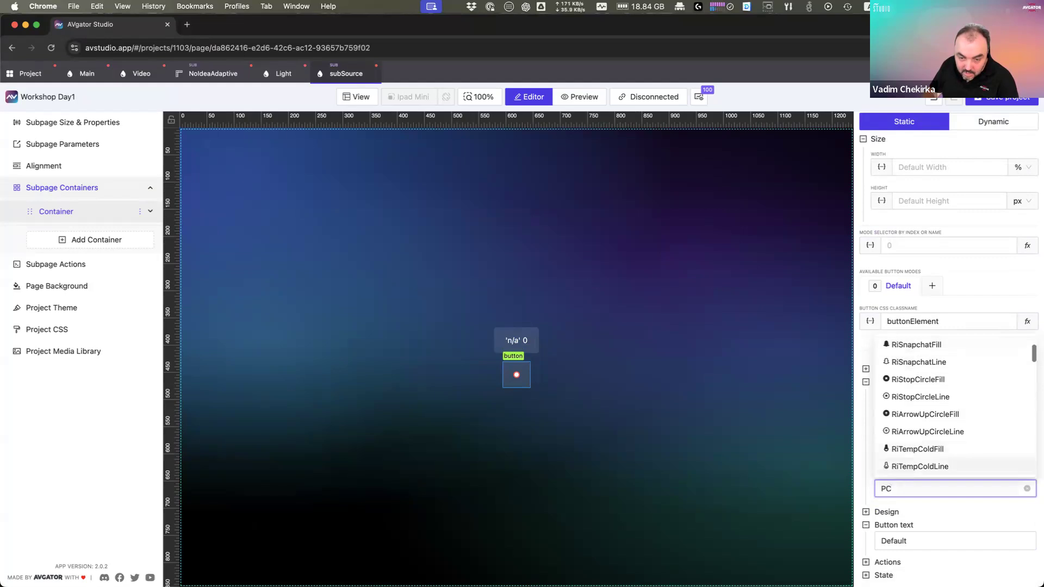
pyautogui.press('BackSpace')
pyautogui.press('BackSpace')
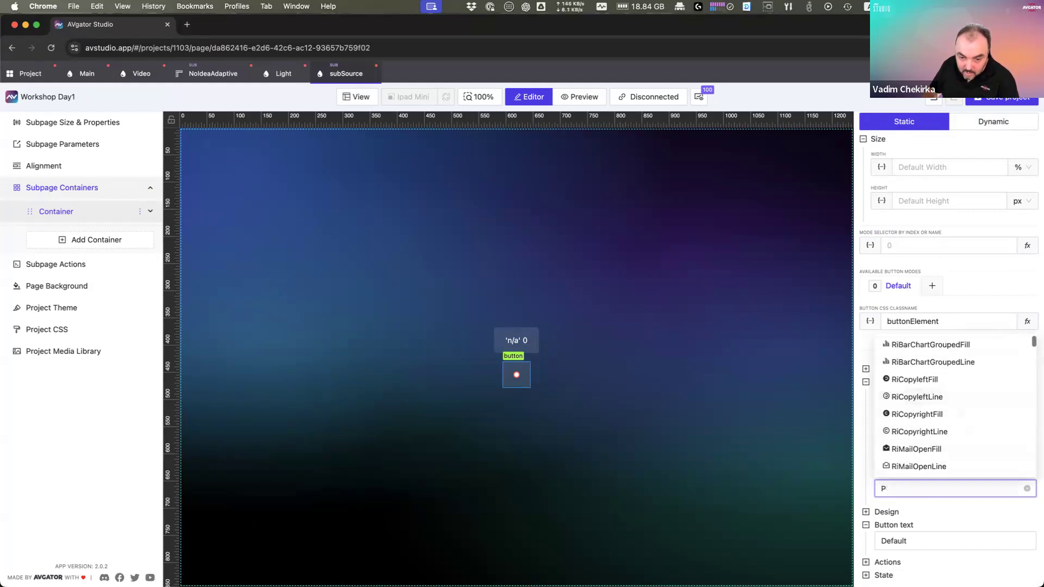
pyautogui.write('Compu')
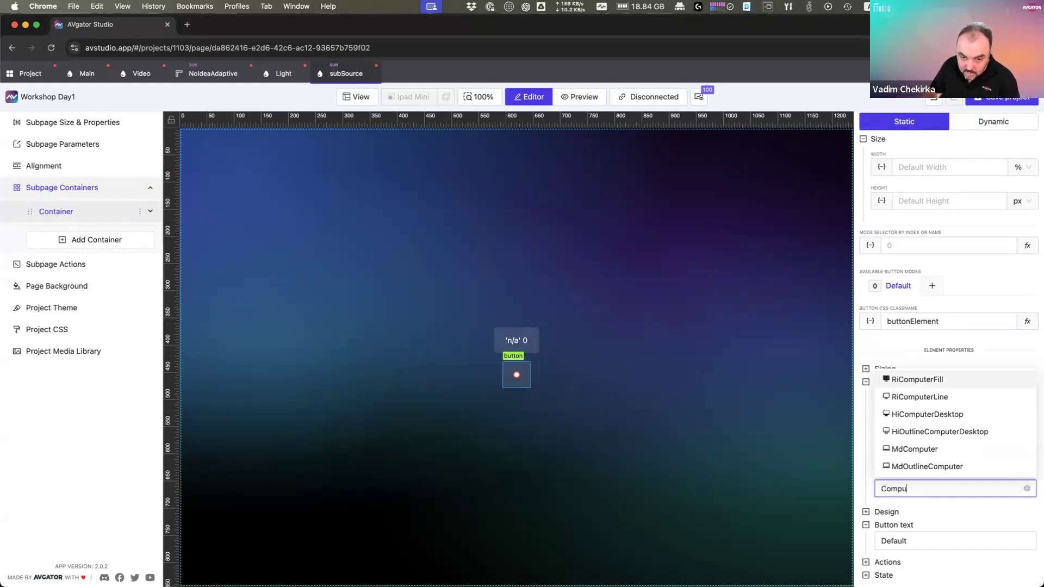
pyautogui.click(909, 400)
pyautogui.click(900, 488)
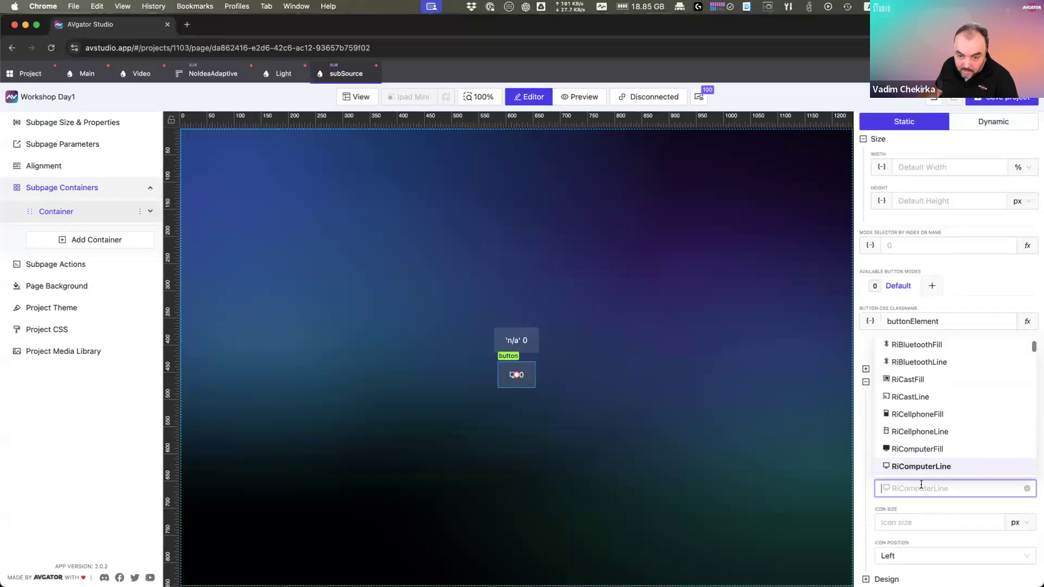
pyautogui.click(921, 488)
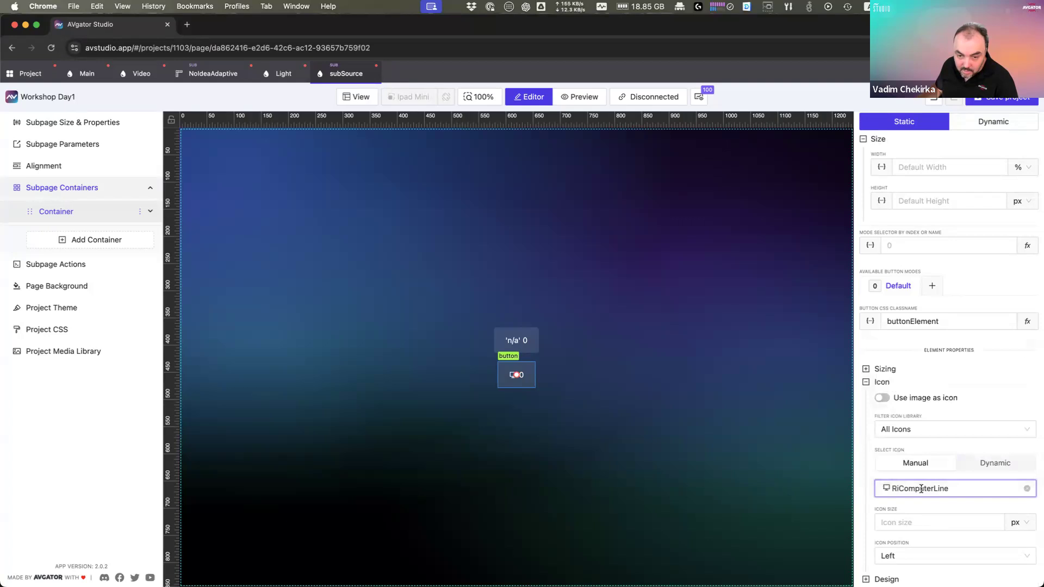
pyautogui.click(923, 489)
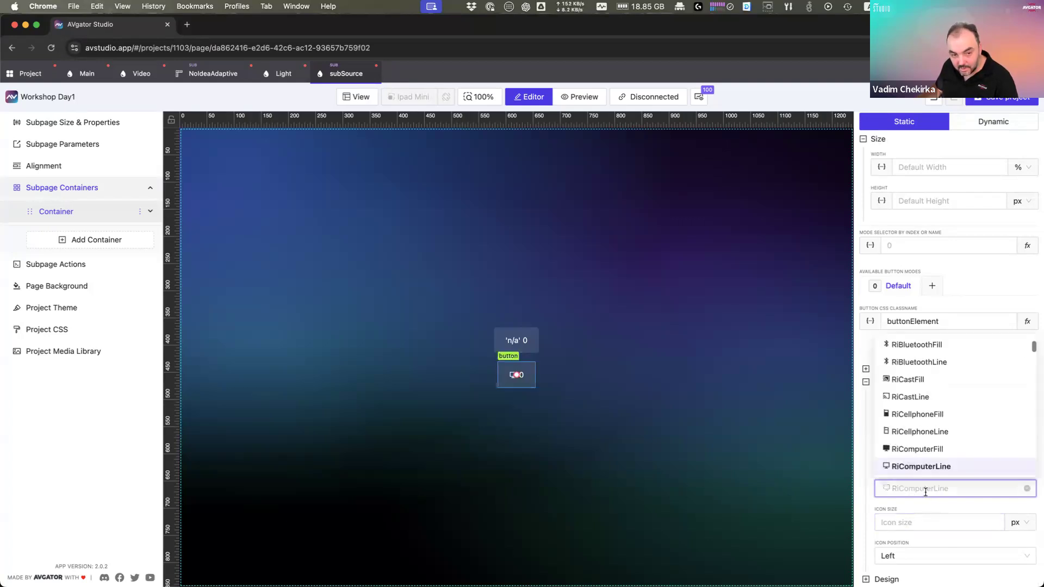
pyautogui.click(925, 490)
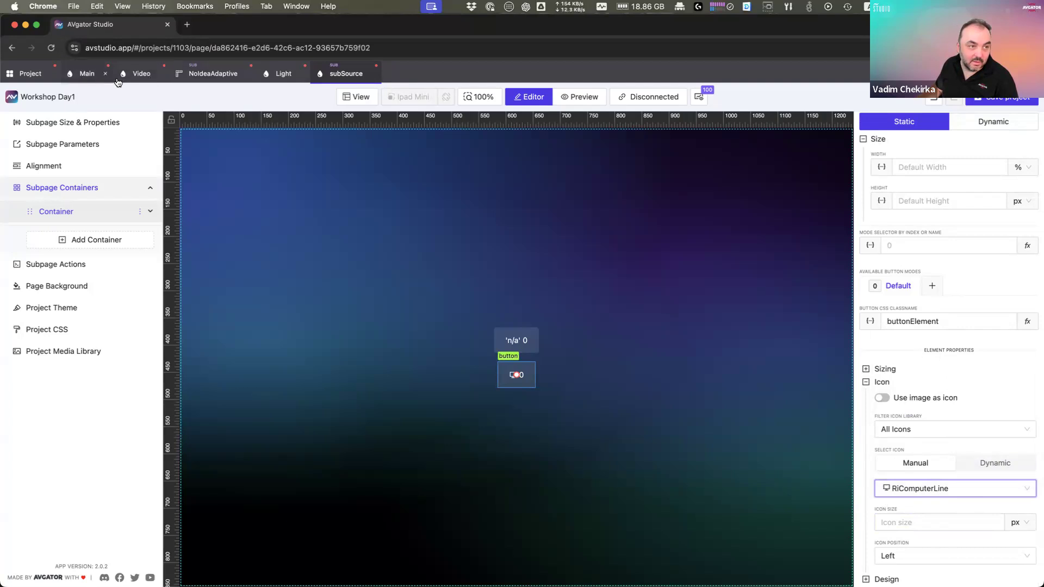
pyautogui.click(143, 76)
# Step: Change list item 1's buttonIconName override from 'PC' to 'RiComputerLine'
pyautogui.click(458, 314)
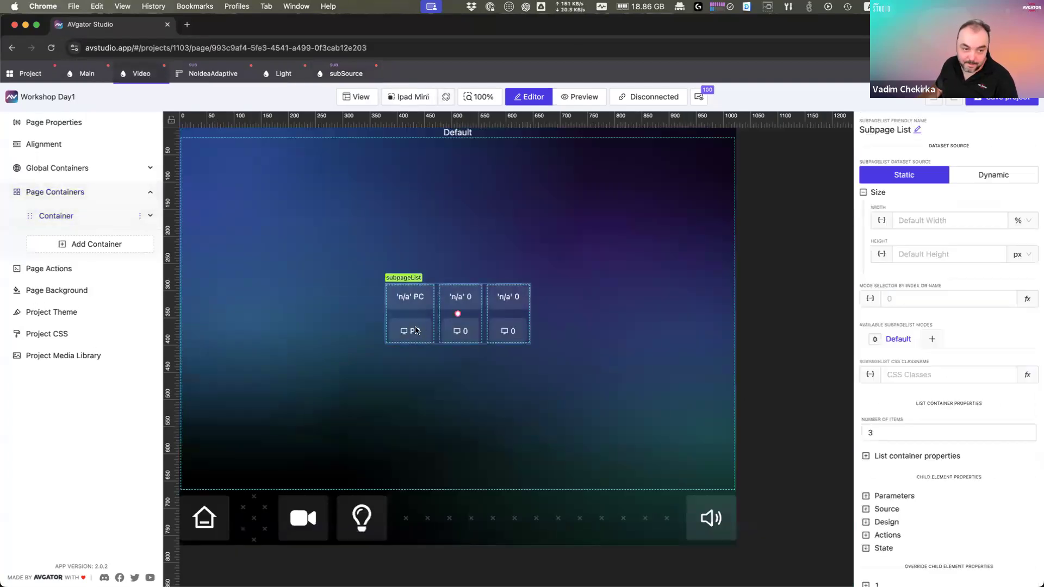
pyautogui.scroll(-2, 884, 554)
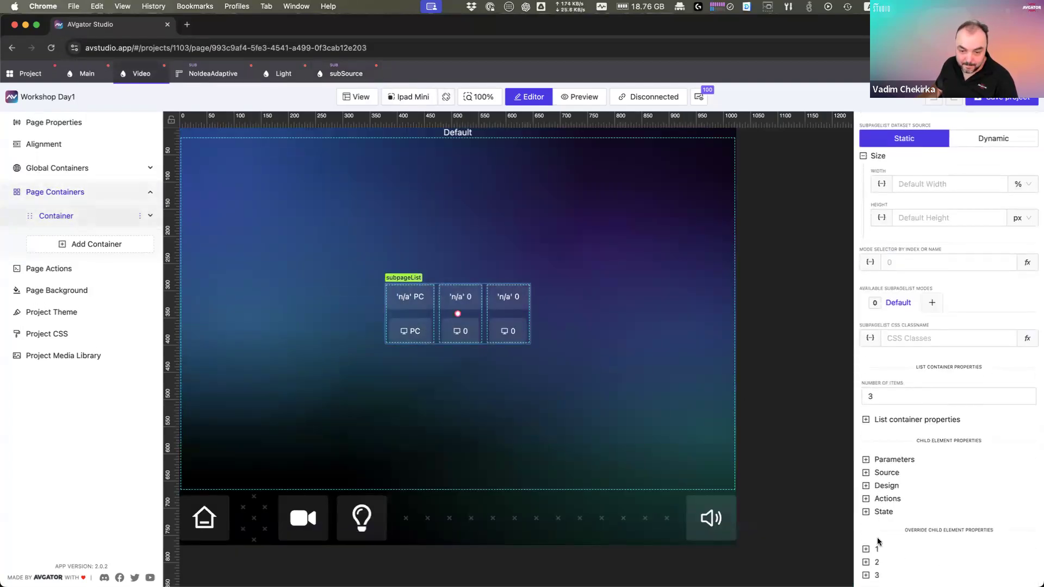
pyautogui.click(906, 552)
pyautogui.scroll(-2, 924, 521)
pyautogui.click(907, 496)
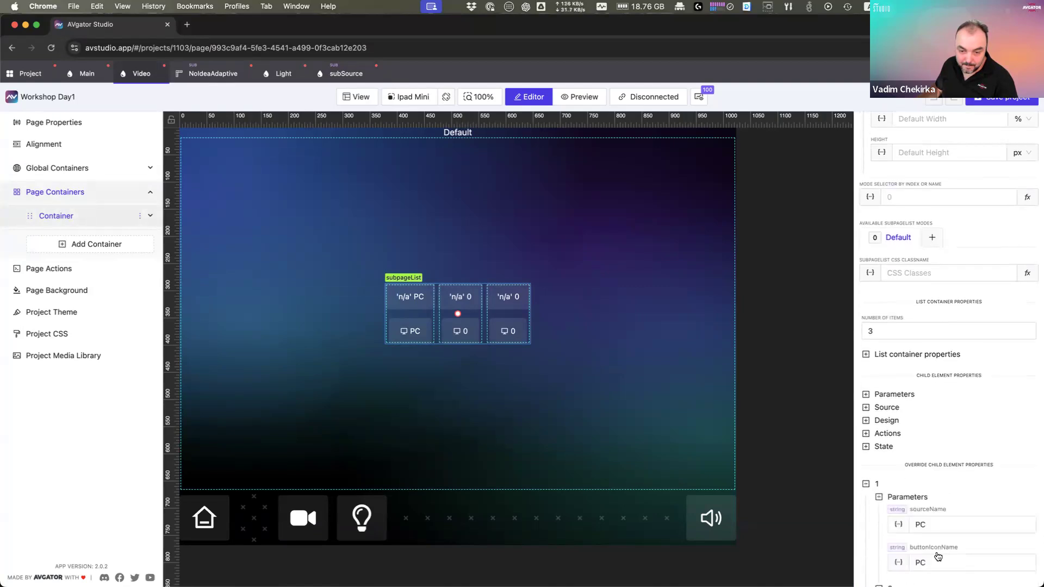
pyautogui.scroll(-2, 953, 500)
pyautogui.click(953, 487)
pyautogui.press('super+a')
pyautogui.write('RiCom')
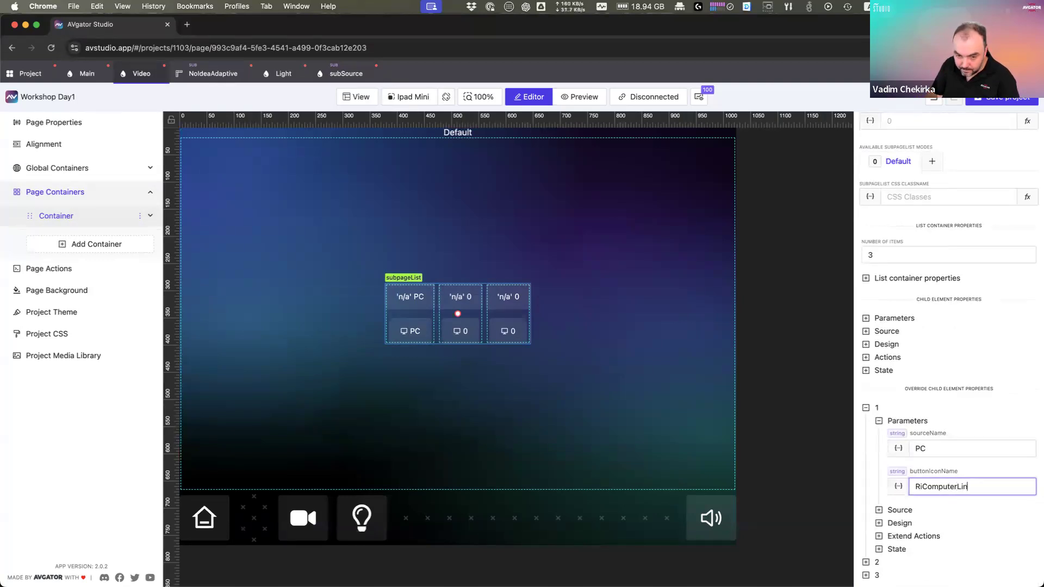
pyautogui.write('puterLin')
pyautogui.press('BackSpace')
pyautogui.press('BackSpace')
pyautogui.press('BackSpace')
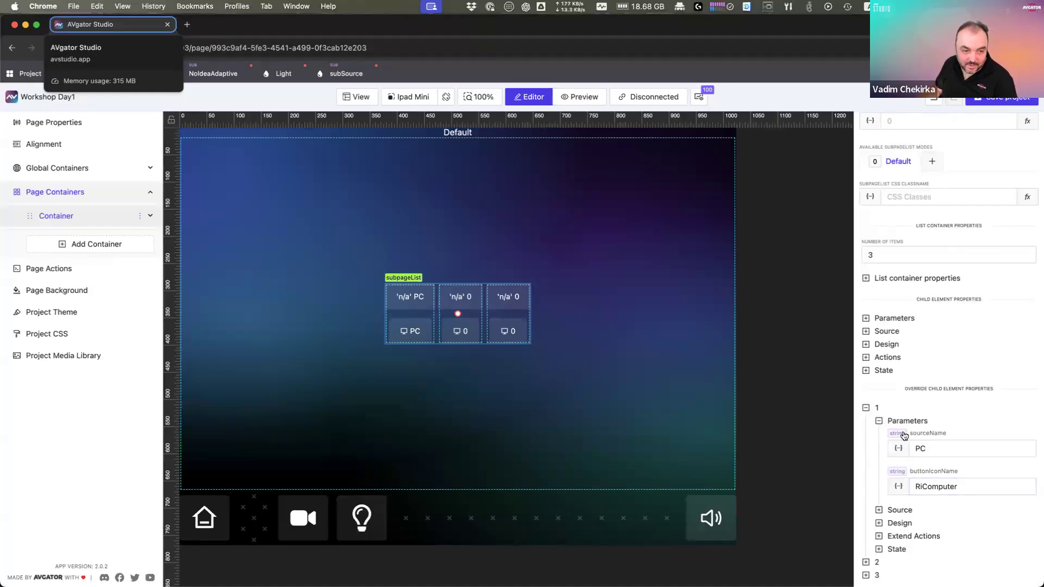
pyautogui.click(973, 486)
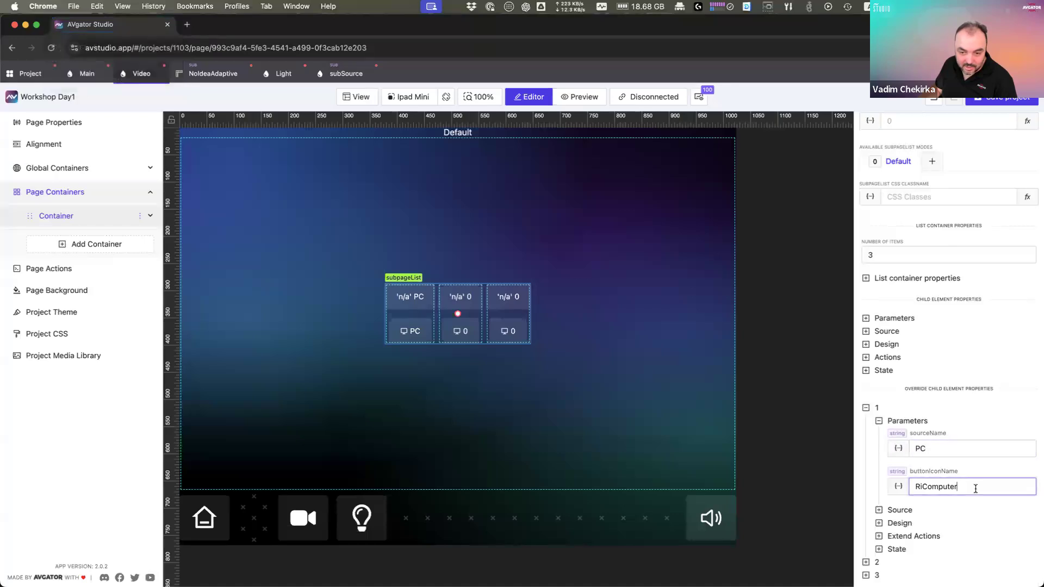
pyautogui.write('Line')
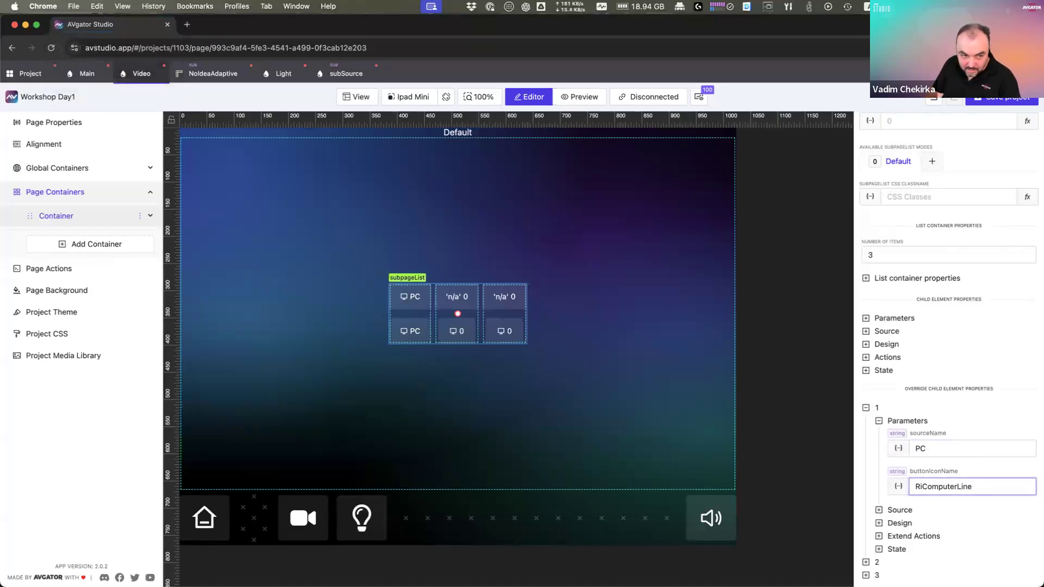
pyautogui.click(876, 564)
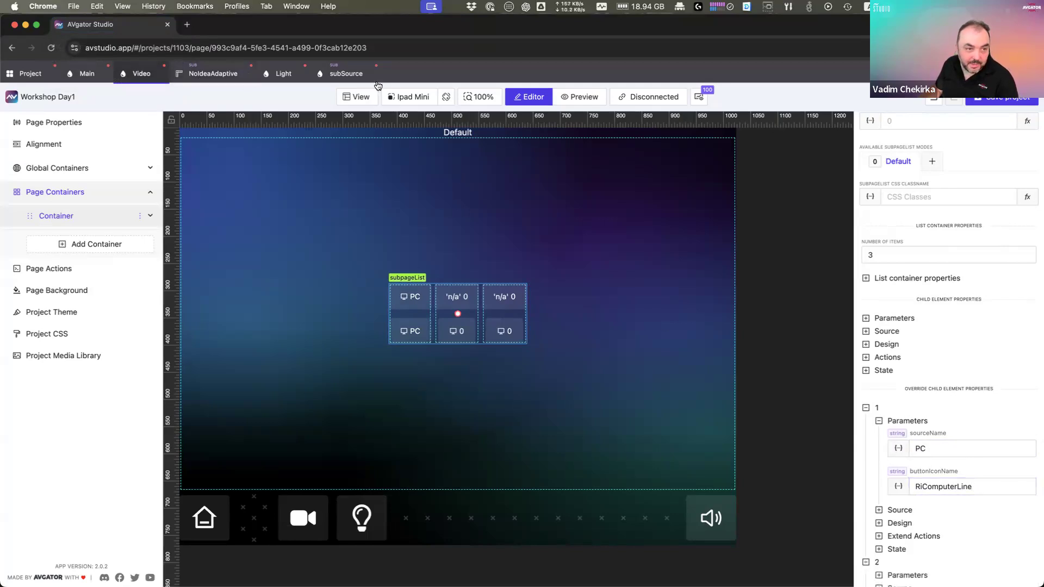
pyautogui.click(345, 81)
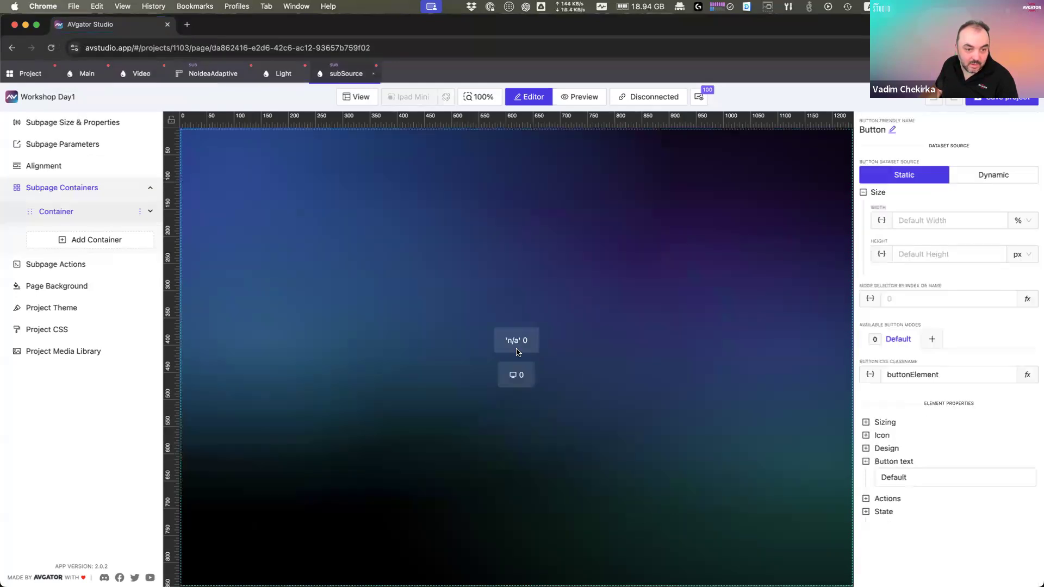
# Step: Set the lower subSource button's icon to FaApple by searching 'Appl'
pyautogui.click(517, 376)
pyautogui.click(890, 437)
pyautogui.scroll(-3, 946, 516)
pyautogui.click(969, 424)
pyautogui.click(948, 423)
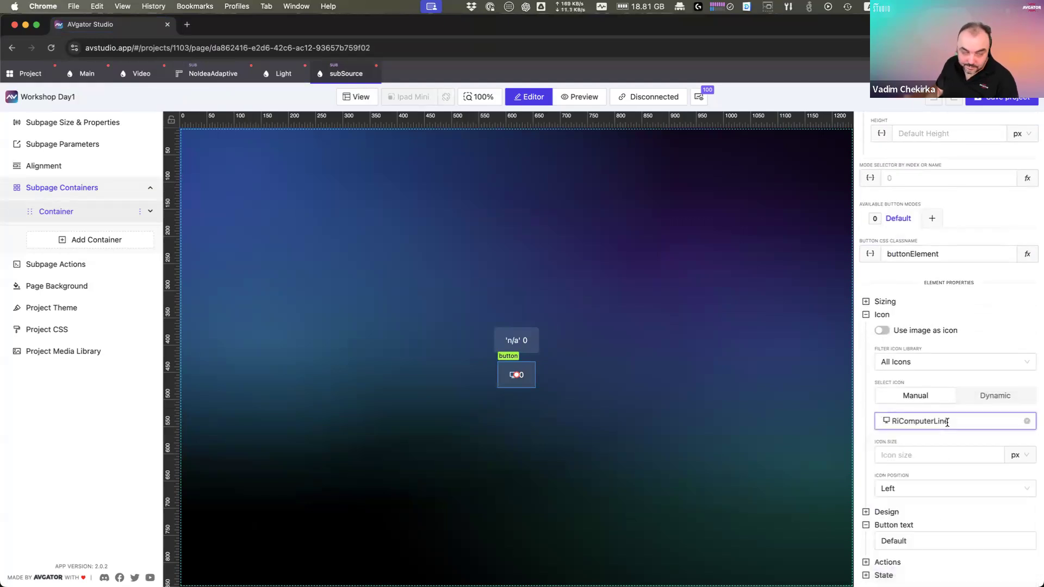
pyautogui.write('Appl')
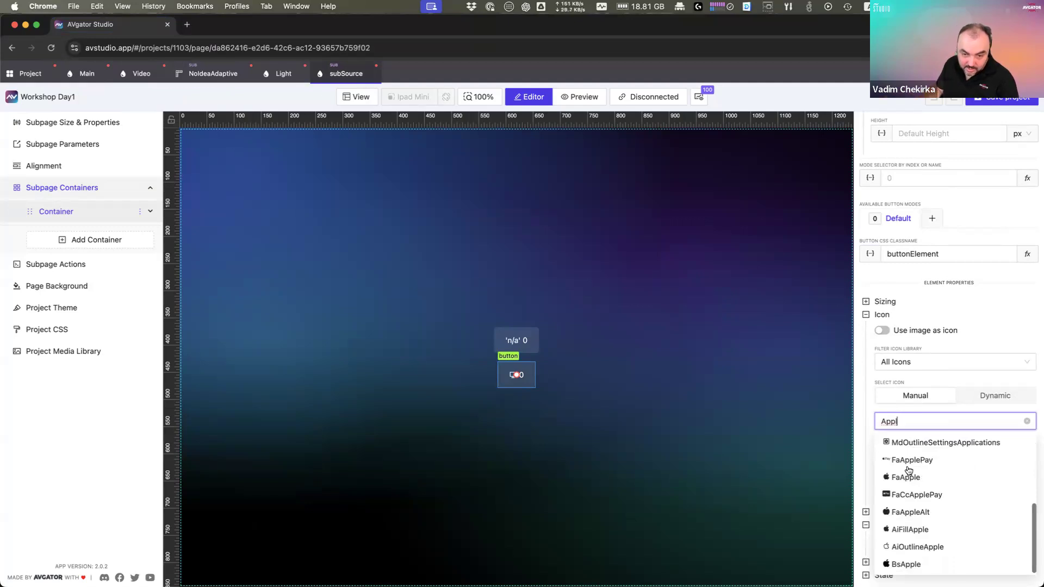
pyautogui.click(934, 479)
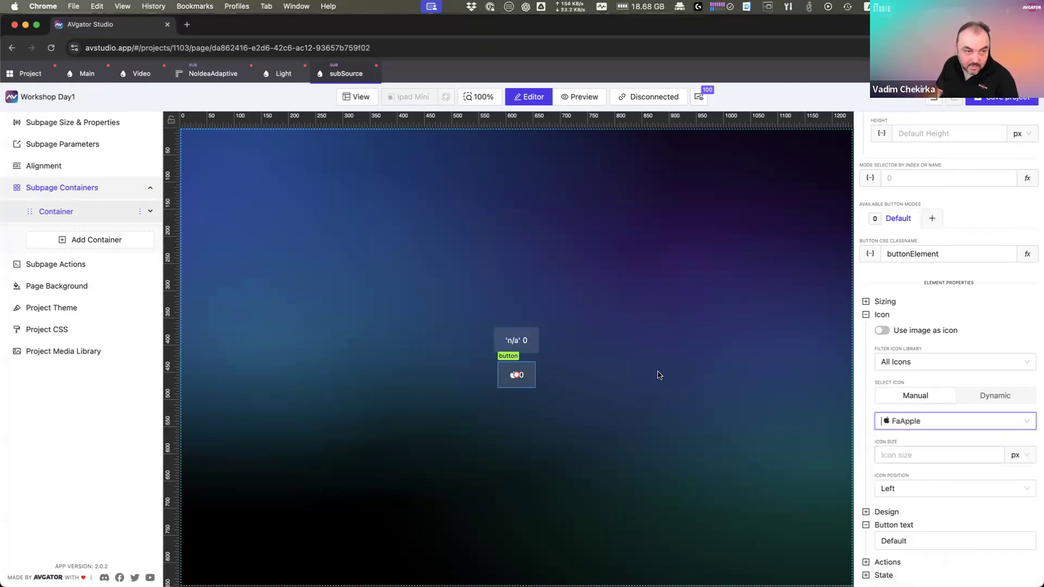
pyautogui.click(140, 74)
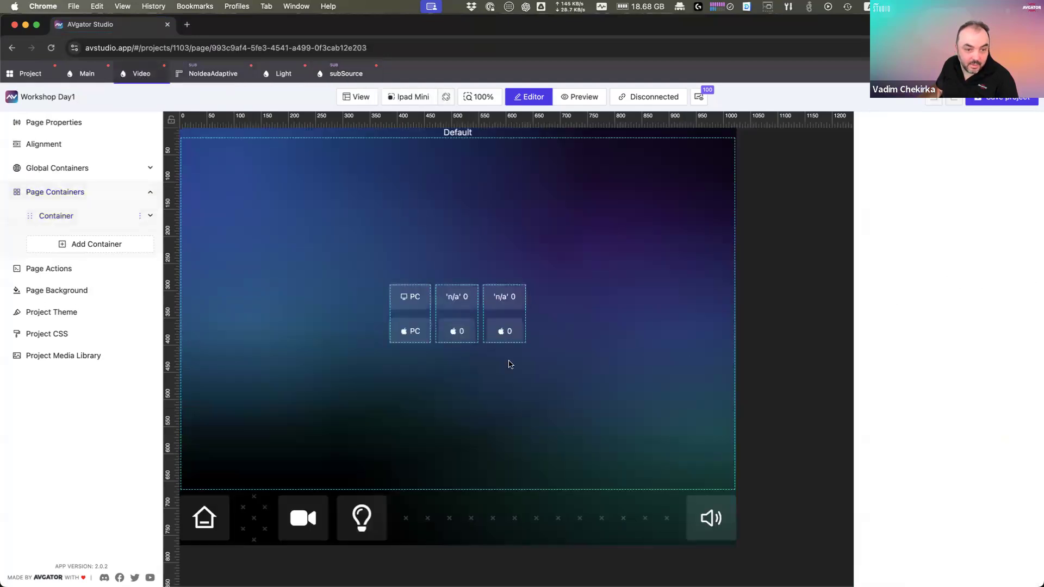
# Step: Override list item 2's buttonIconName with 'FaApple'
pyautogui.click(457, 314)
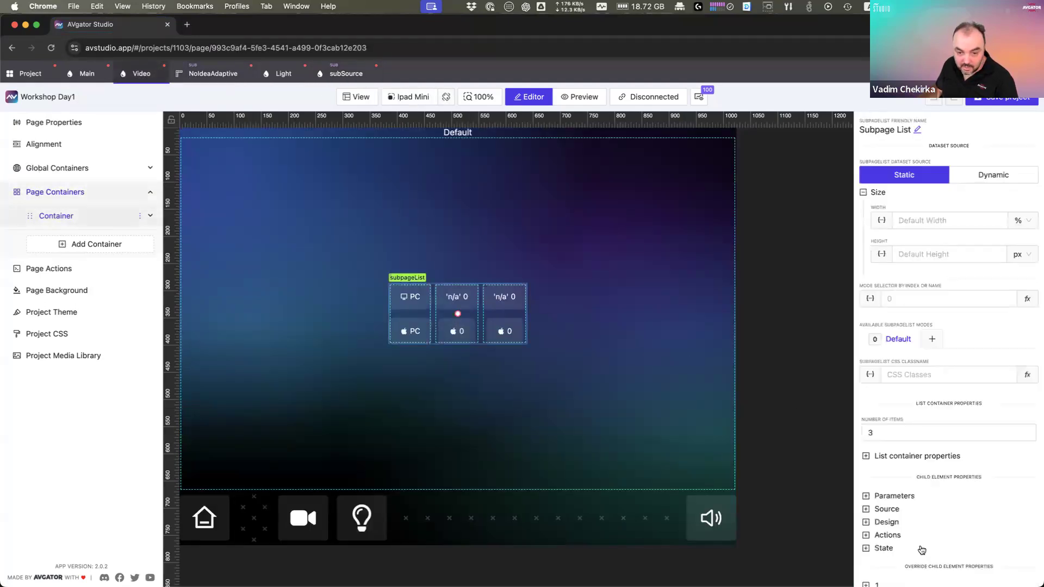
pyautogui.scroll(-2, 923, 557)
pyautogui.click(893, 562)
pyautogui.scroll(-3, 924, 555)
pyautogui.click(912, 514)
pyautogui.scroll(-2, 925, 508)
pyautogui.click(947, 499)
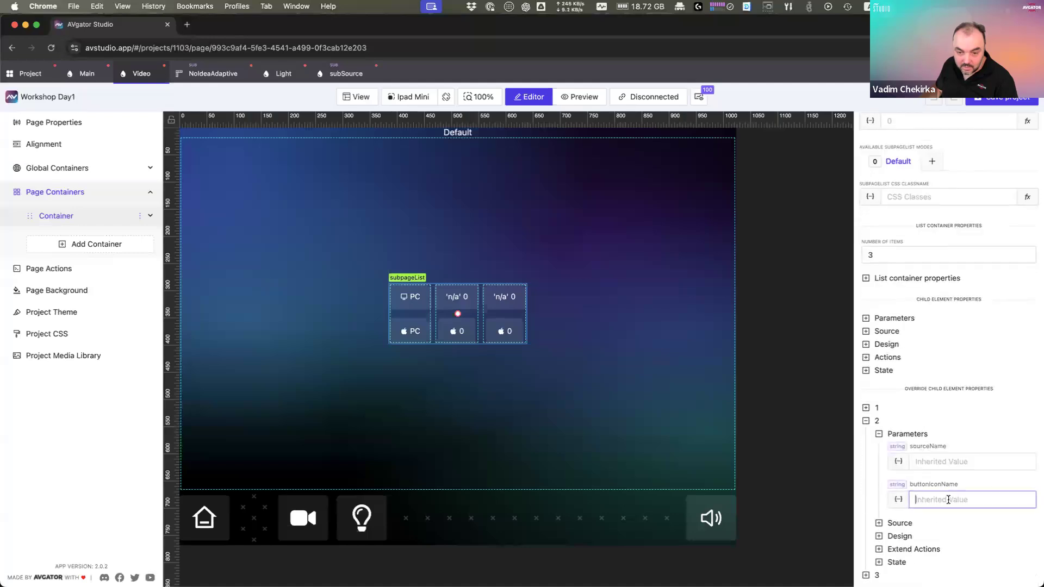
pyautogui.write('Fa')
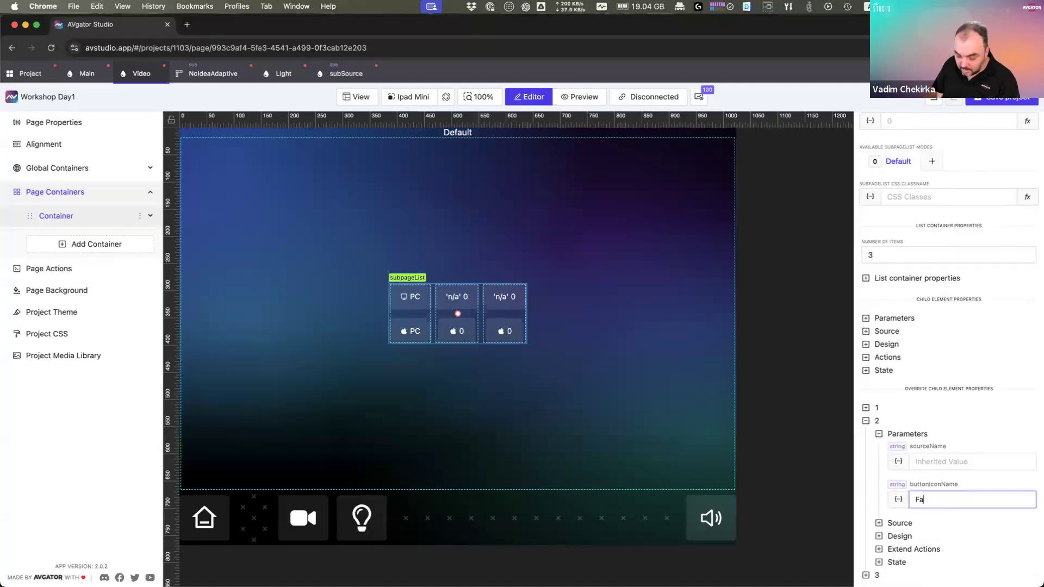
pyautogui.write('Apple')
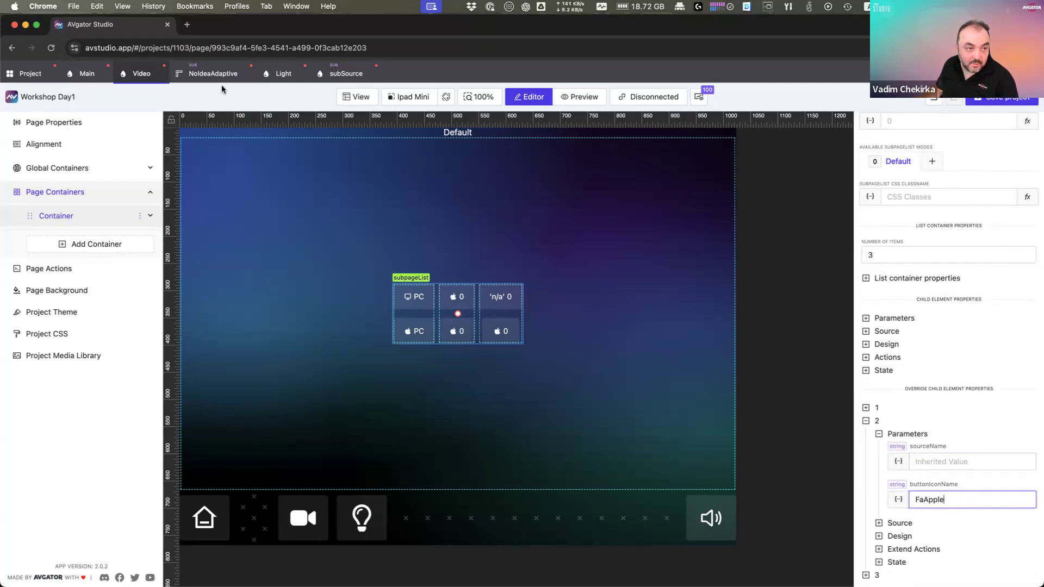
# Step: On the subSource subpage, select the lower button and browse its icon choices
pyautogui.click(348, 77)
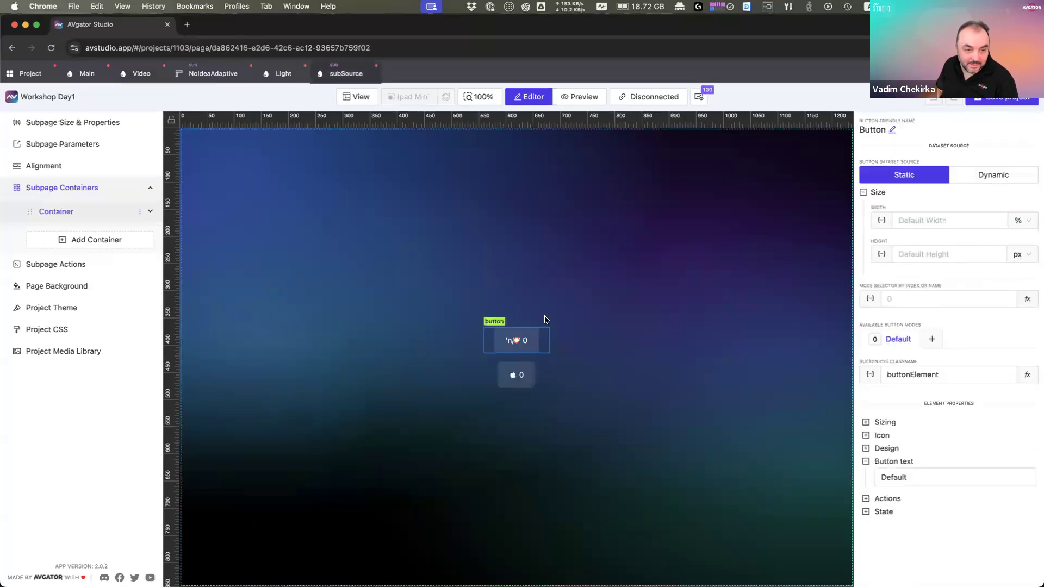
pyautogui.click(520, 378)
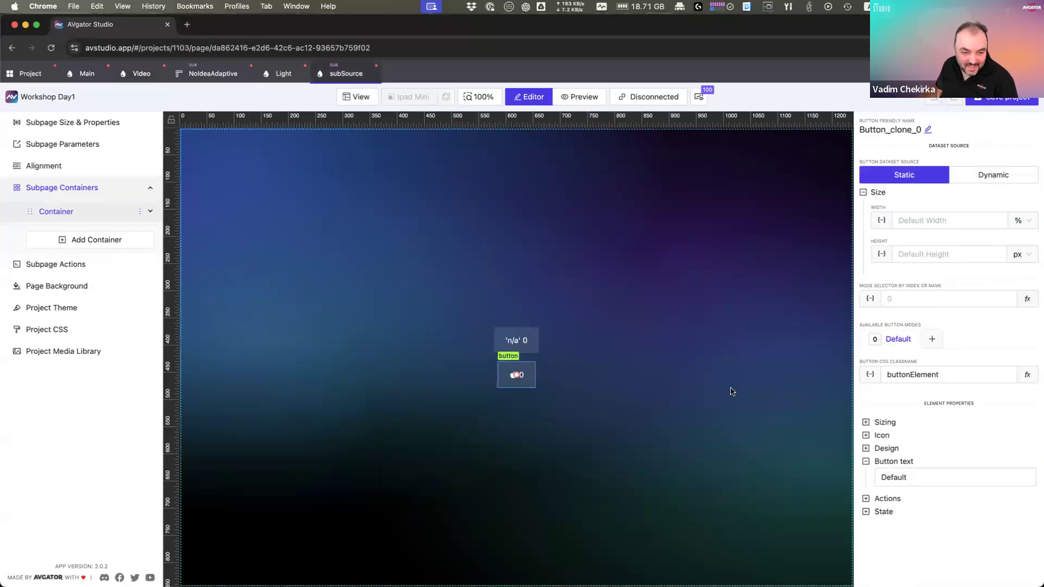
pyautogui.click(882, 436)
pyautogui.click(930, 547)
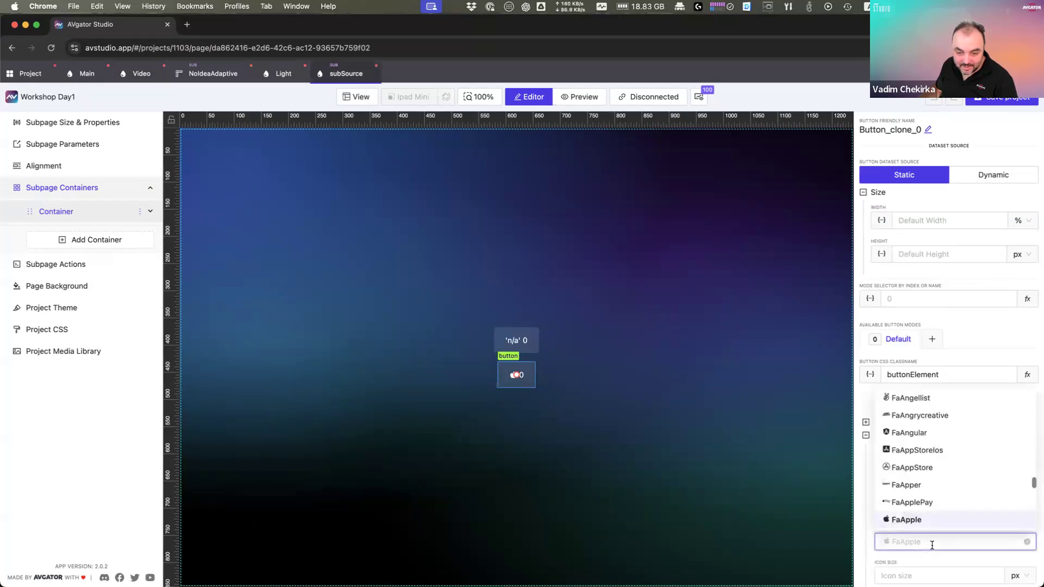
pyautogui.scroll(-2, 932, 545)
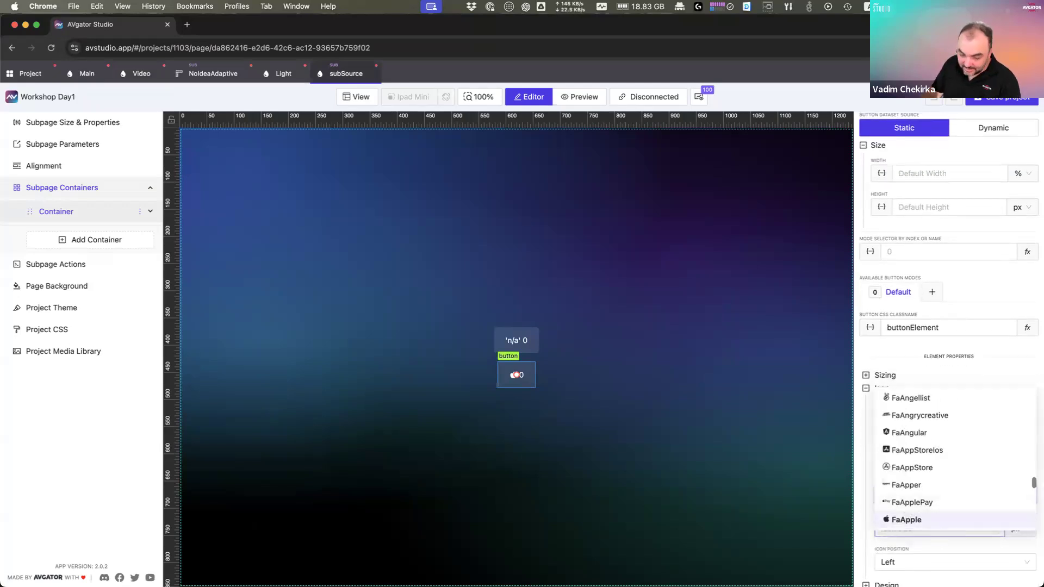
pyautogui.scroll(-3, 934, 486)
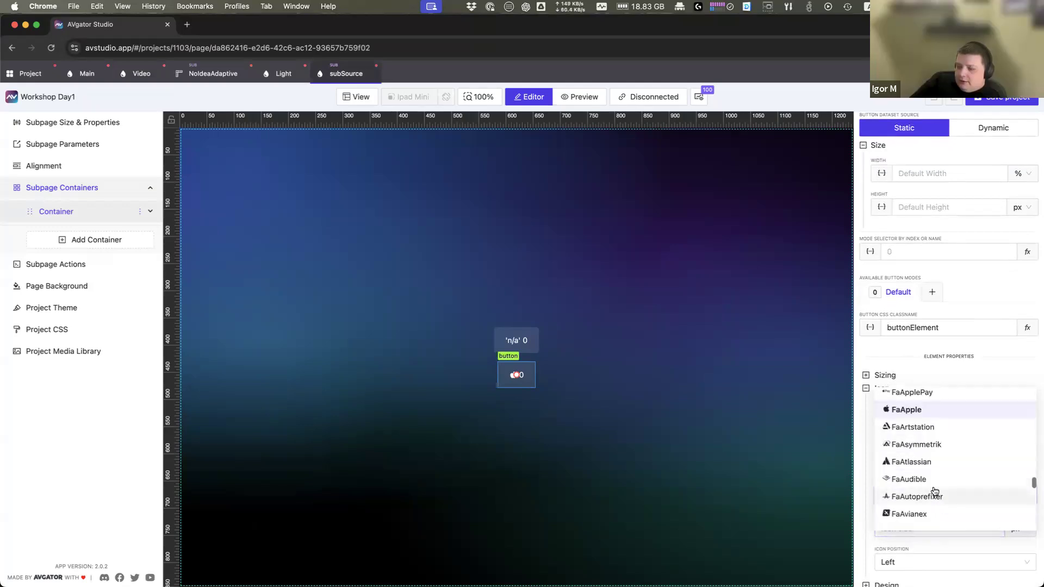
pyautogui.scroll(1, 943, 521)
# Step: After trying 'Disk' and 'Movi', search 'Amaz' and set the lower button's icon to FaAmazon
pyautogui.click(865, 526)
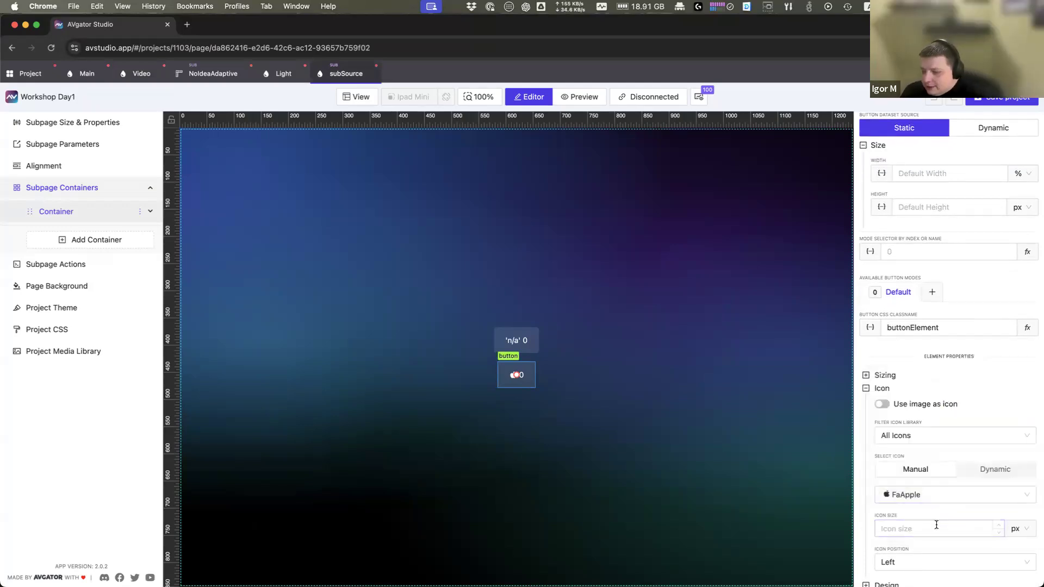
pyautogui.click(934, 494)
pyautogui.write('Disk')
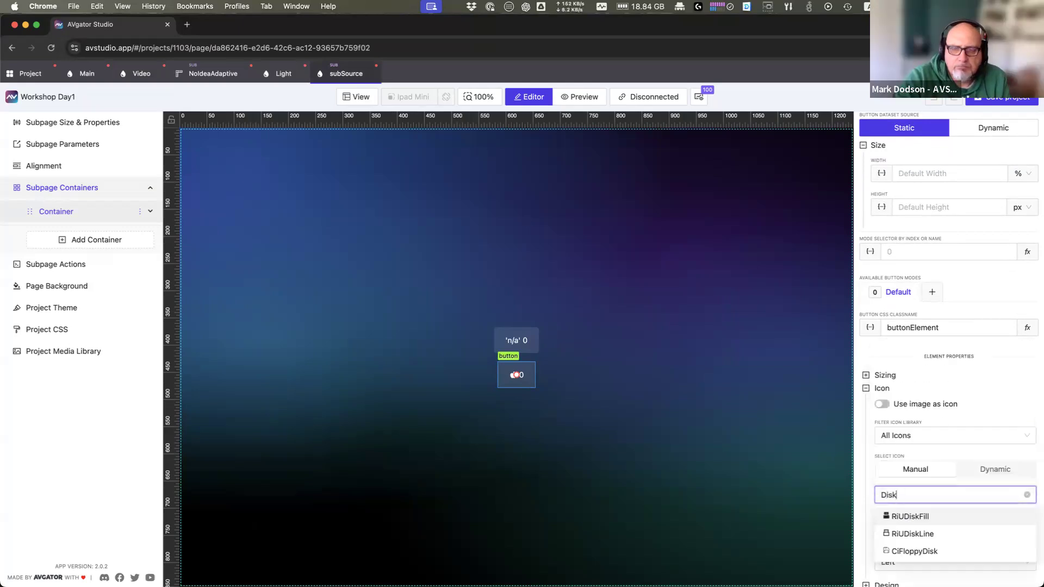
pyautogui.press('BackSpace')
pyautogui.press('BackSpace')
pyautogui.press('BackSpace')
pyautogui.press('BackSpace')
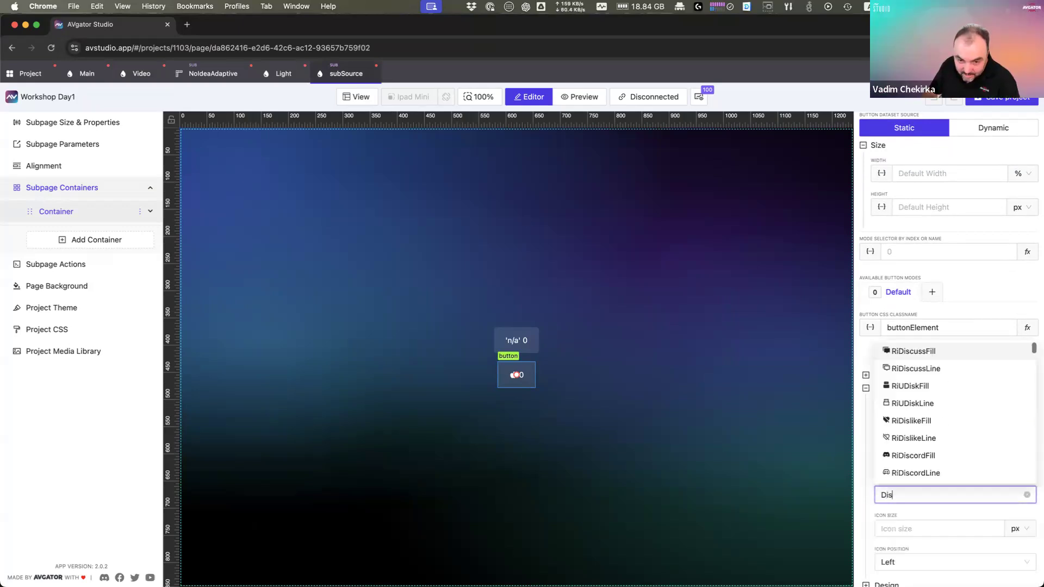
pyautogui.write('Movi')
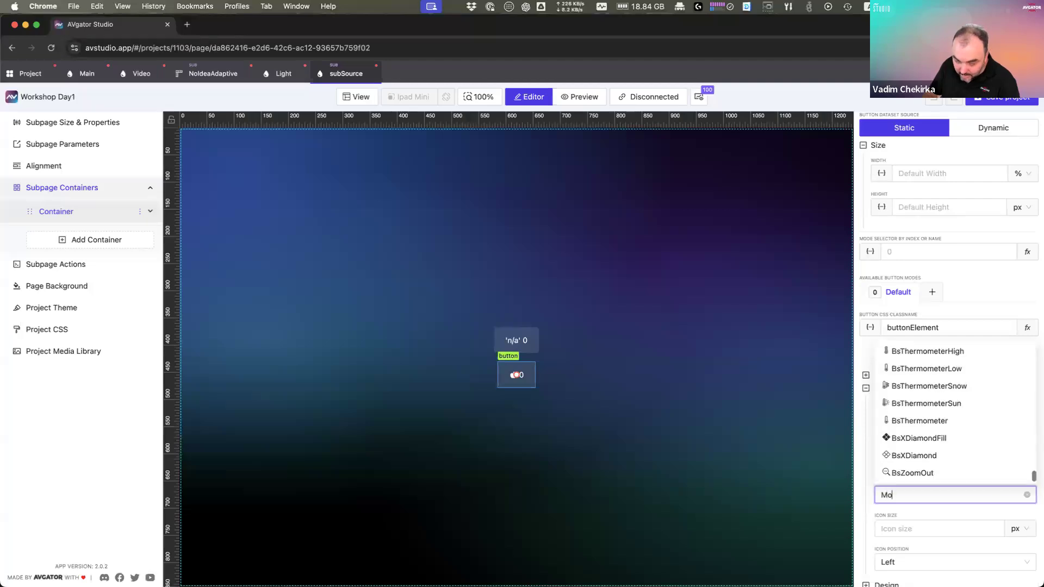
pyautogui.press('BackSpace')
pyautogui.press('BackSpace')
pyautogui.press('BackSpace')
pyautogui.press('BackSpace')
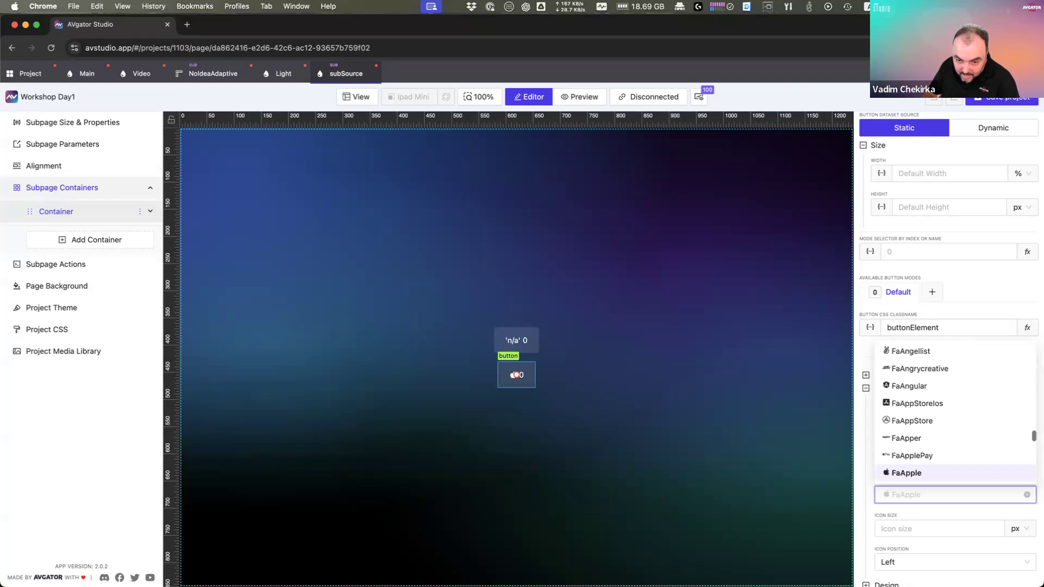
pyautogui.write('Amazon')
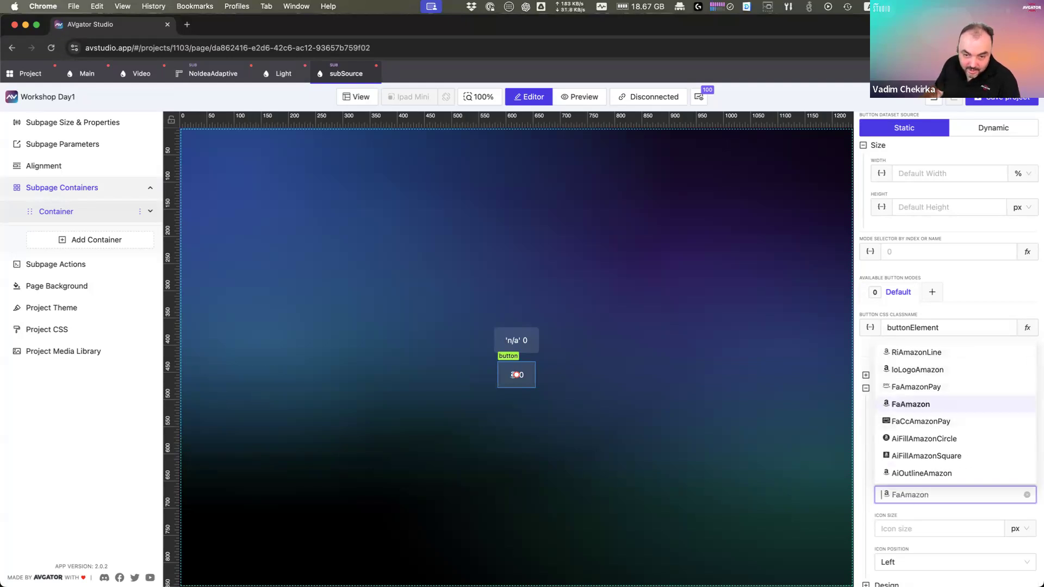
pyautogui.click(909, 403)
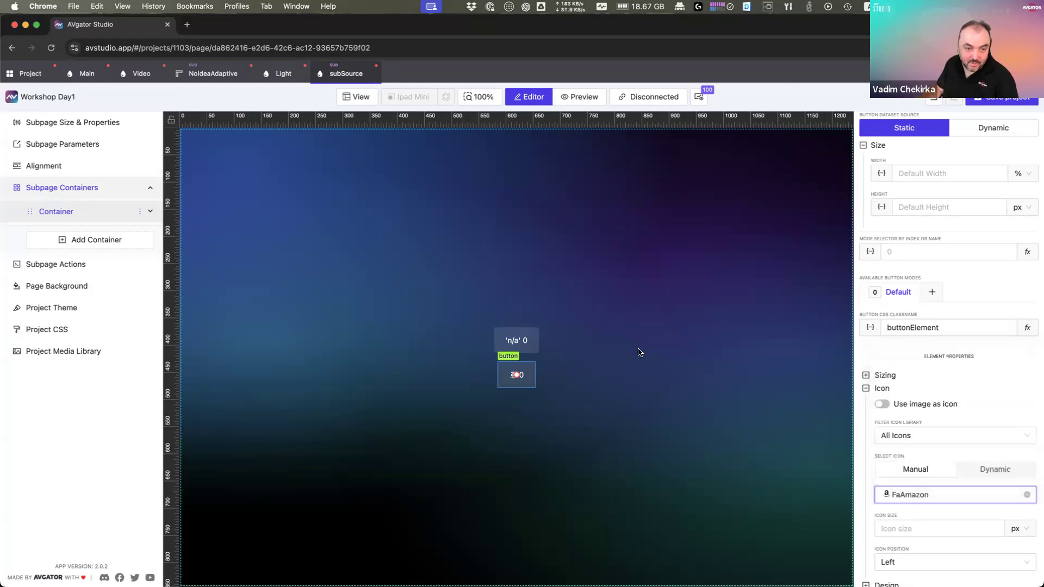
# Step: On the Video page, set the third subpage list item's icon name to FaAmazon
pyautogui.click(139, 73)
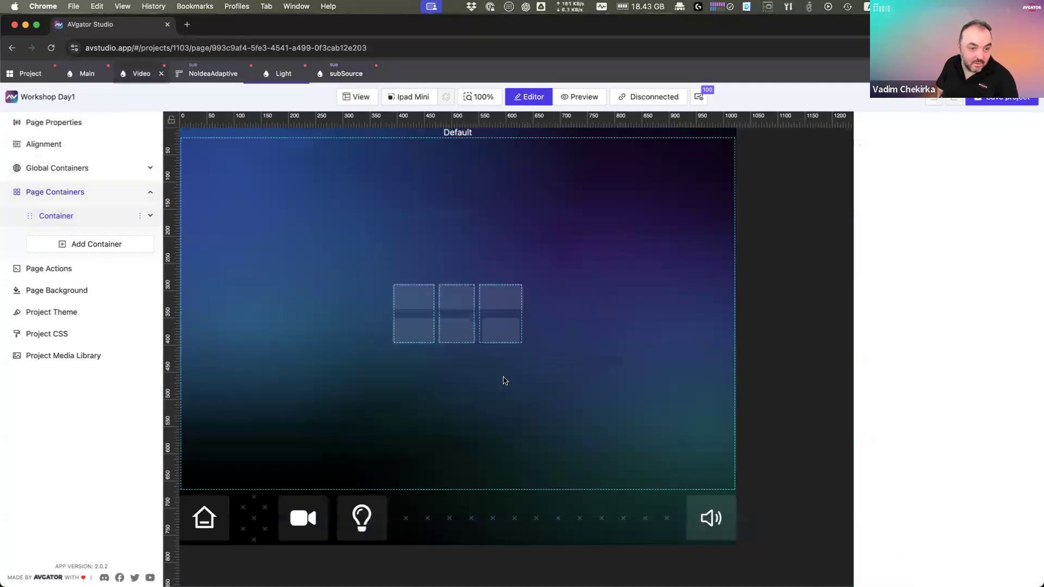
pyautogui.click(511, 329)
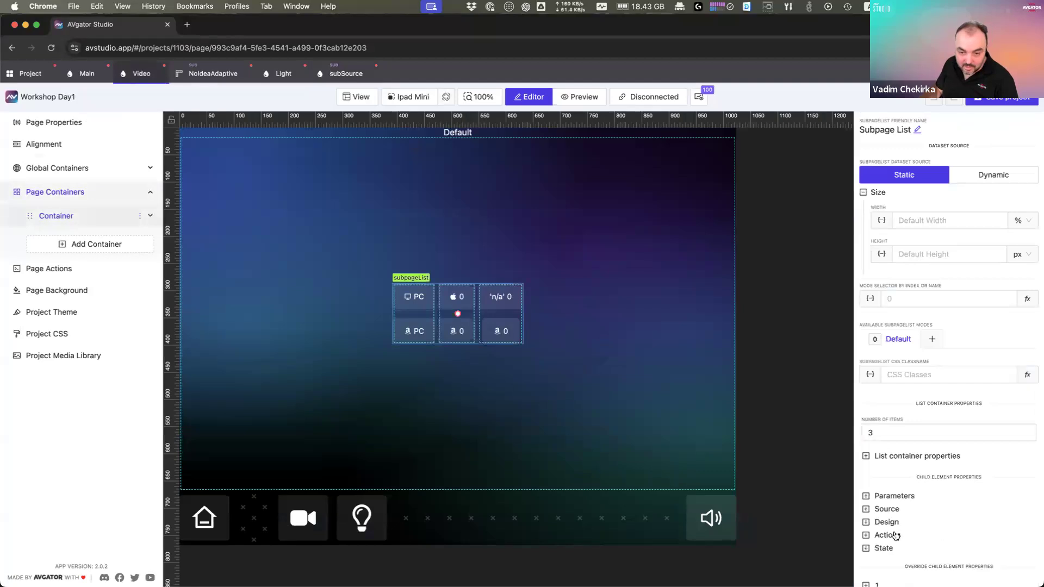
pyautogui.scroll(-1, 894, 538)
pyautogui.scroll(-2, 903, 564)
pyautogui.click(913, 524)
pyautogui.scroll(-2, 913, 524)
pyautogui.click(957, 513)
pyautogui.write('FaAmazon')
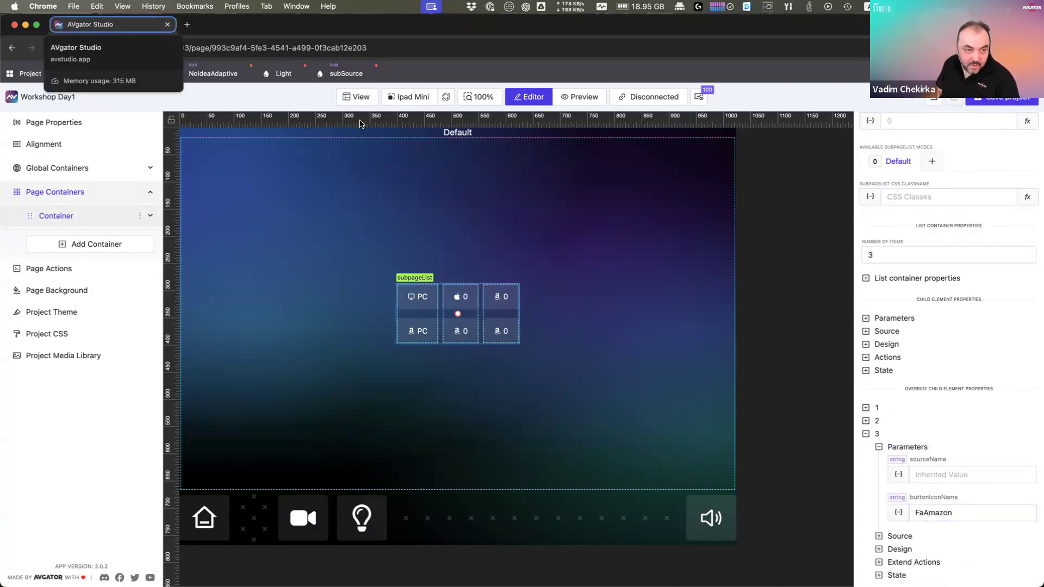
# Step: Delete the cloned Amazon button from the subSource subpage and return to the Video page
pyautogui.click(345, 73)
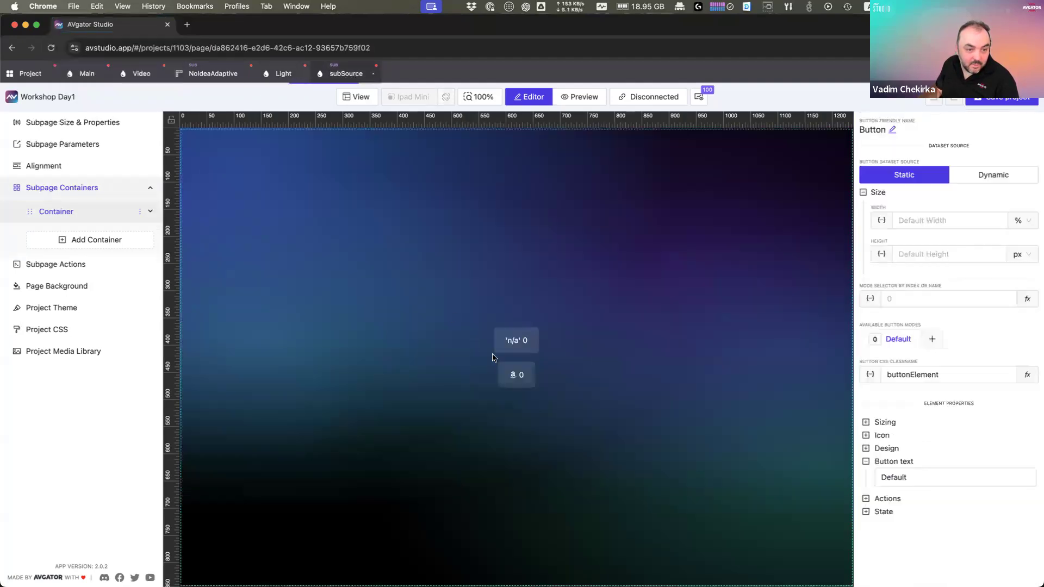
pyautogui.click(517, 374)
pyautogui.rightClick(517, 375)
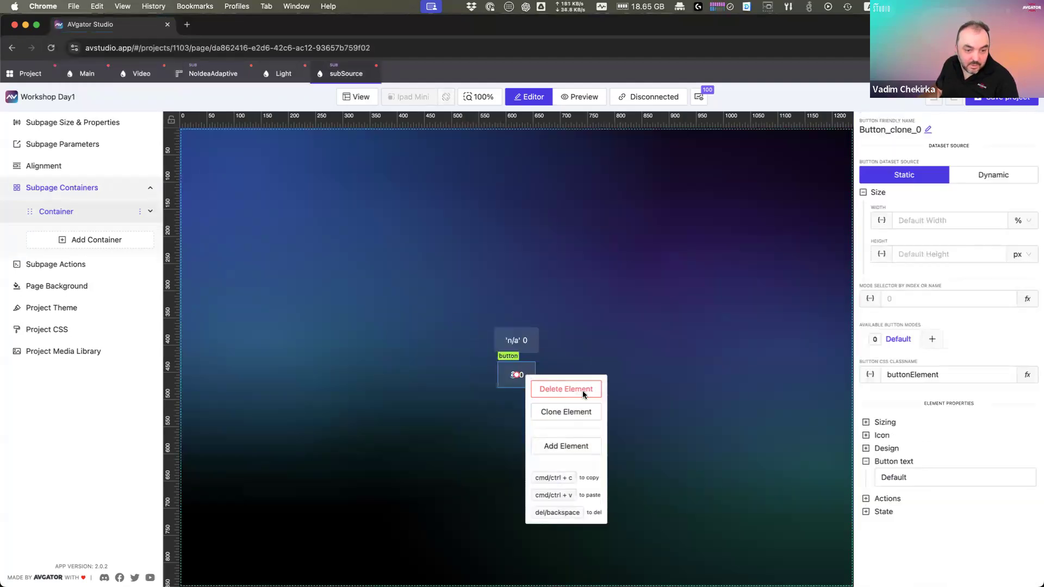
pyautogui.click(572, 392)
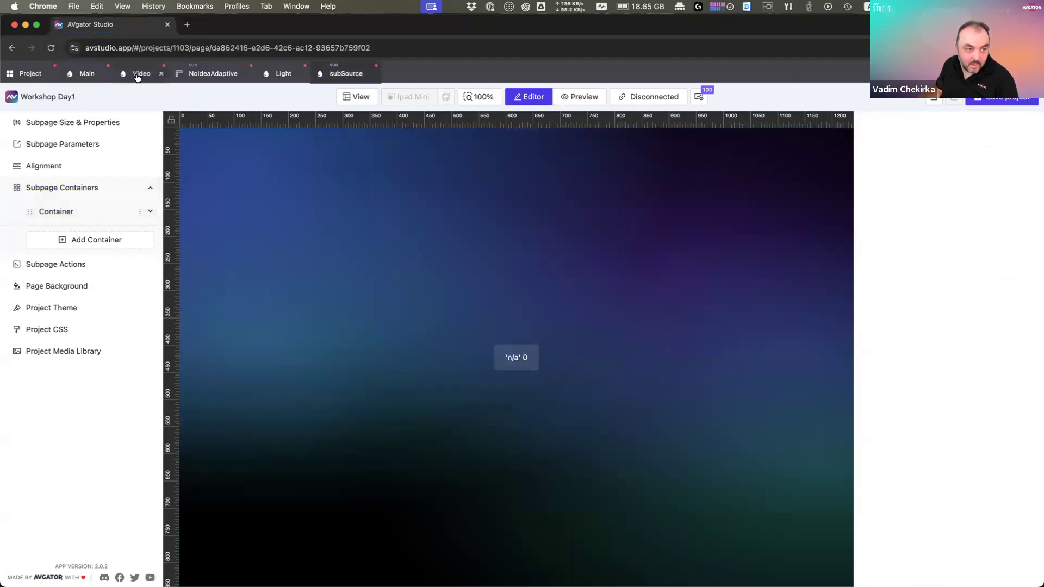
pyautogui.click(140, 73)
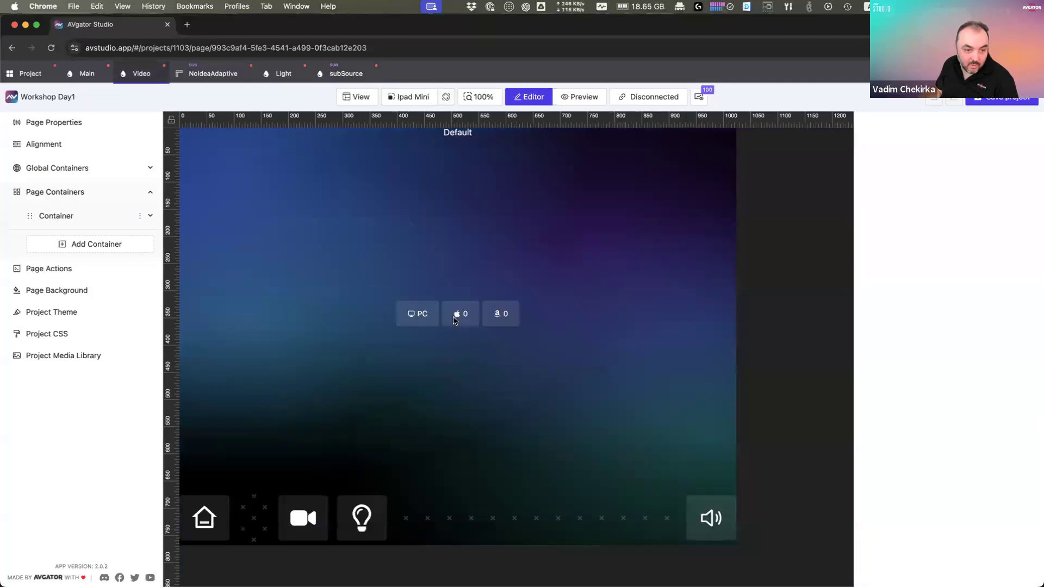
# Step: Set the second subpage list item's sourceName override to 'Mac Book'
pyautogui.click(424, 321)
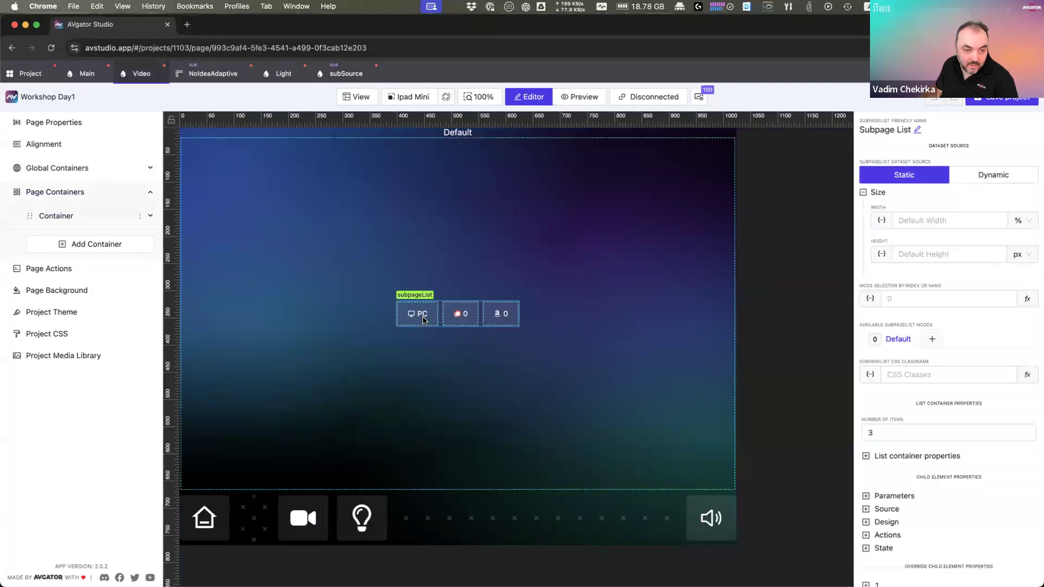
pyautogui.scroll(-1, 895, 527)
pyautogui.click(880, 551)
pyautogui.scroll(-1, 909, 535)
pyautogui.click(914, 501)
pyautogui.scroll(-1, 974, 475)
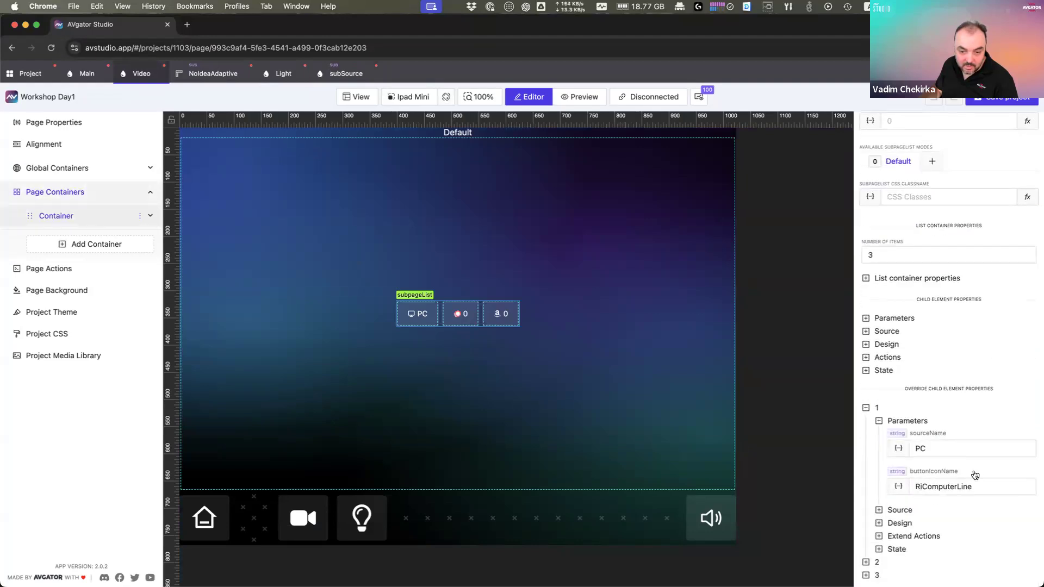
pyautogui.click(911, 562)
pyautogui.scroll(-2, 910, 544)
pyautogui.click(918, 508)
pyautogui.scroll(-1, 920, 489)
pyautogui.click(921, 464)
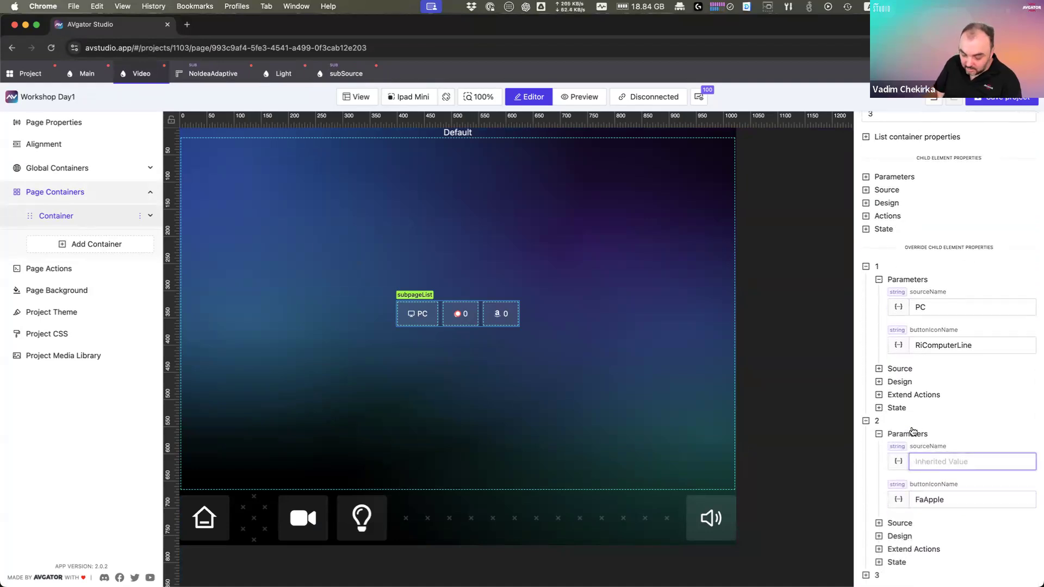
pyautogui.write('Mac Book')
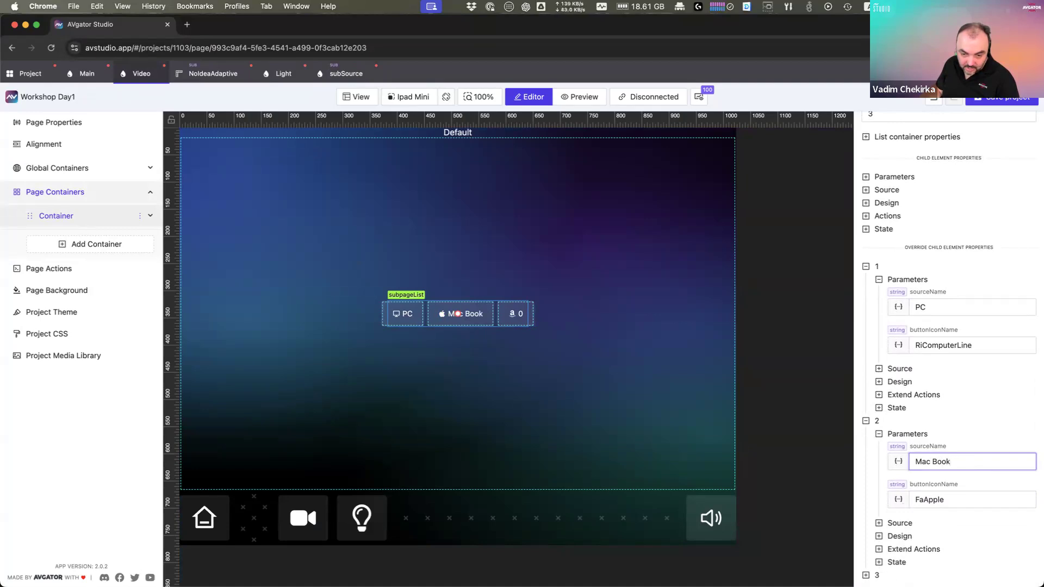
# Step: Set the third item's sourceName override to 'Fire Stick'
pyautogui.click(921, 572)
pyautogui.click(937, 549)
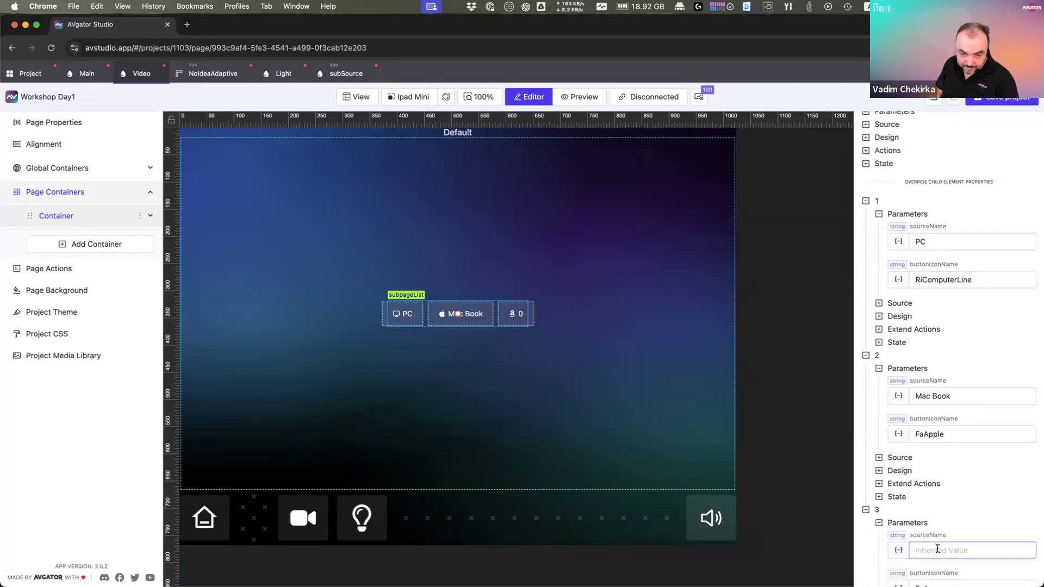
pyautogui.scroll(-2, 938, 549)
pyautogui.write('Fire Stick')
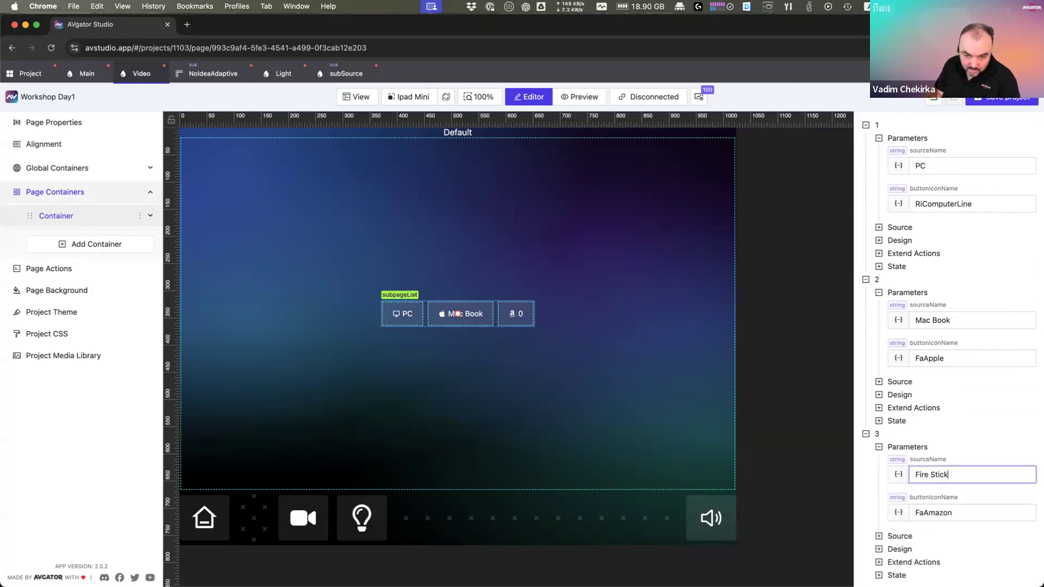
pyautogui.press('Tab')
pyautogui.click(495, 326)
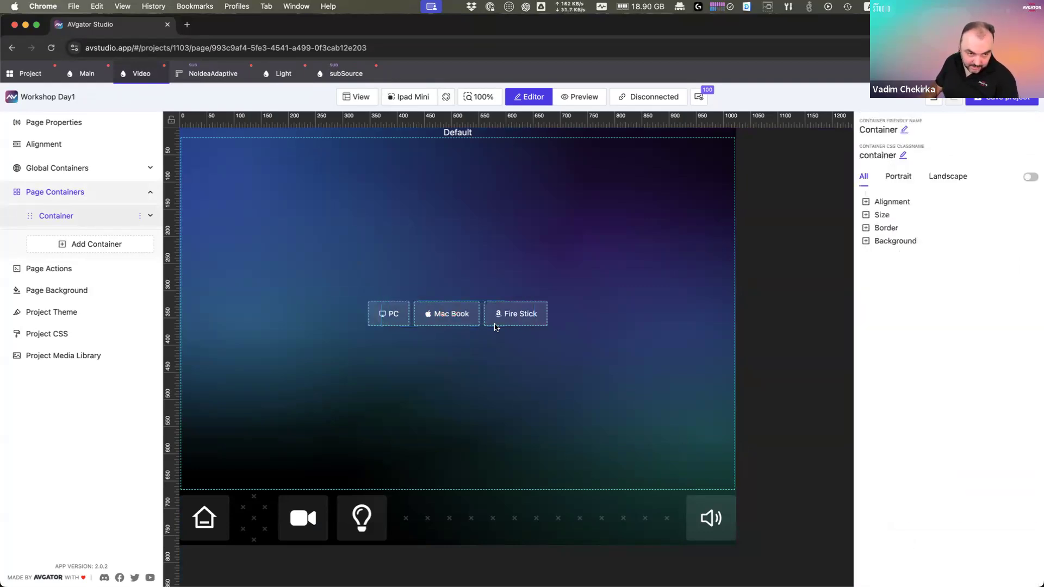
# Step: Select the subpage list and browse its width and List container properties
pyautogui.click(496, 327)
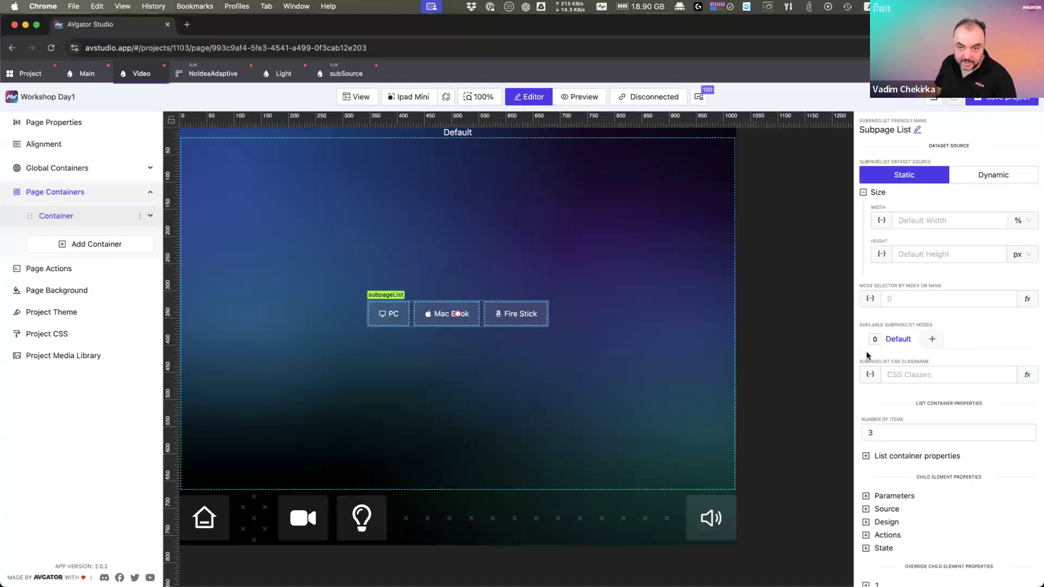
pyautogui.click(952, 222)
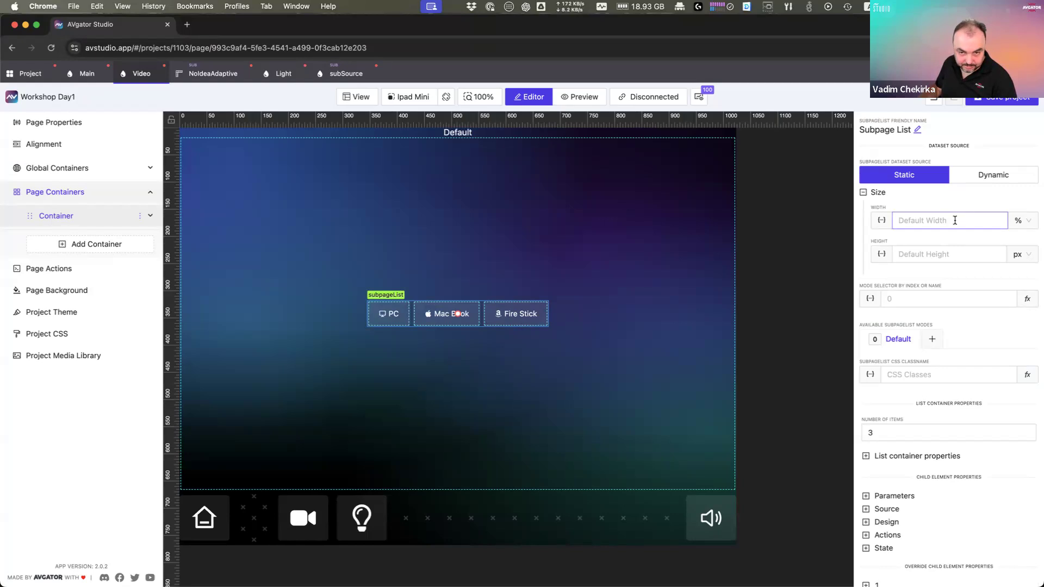
pyautogui.click(924, 456)
pyautogui.scroll(-5, 935, 458)
pyautogui.scroll(-1, 935, 458)
pyautogui.click(936, 454)
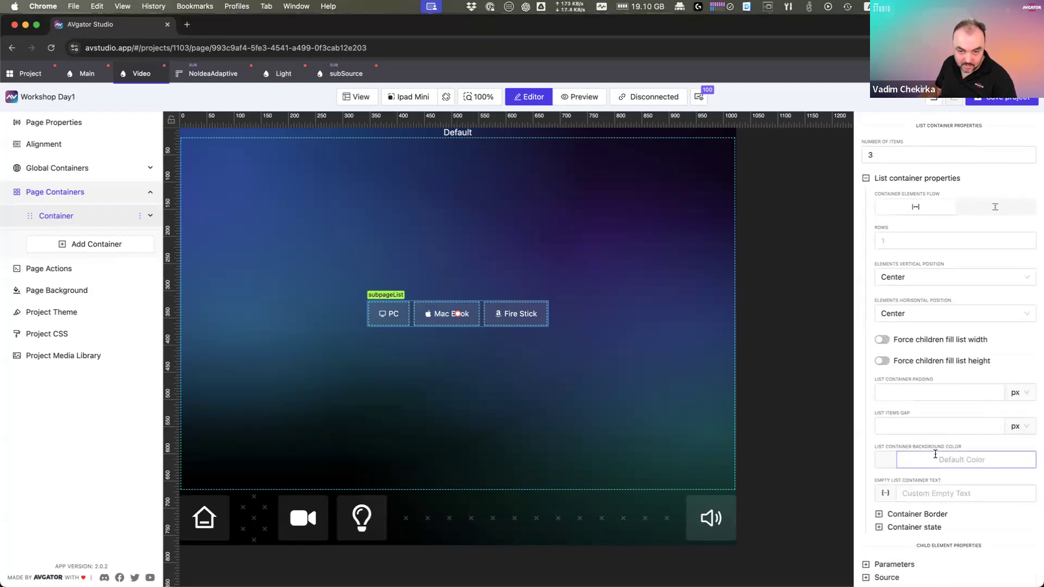
pyautogui.scroll(-2, 935, 454)
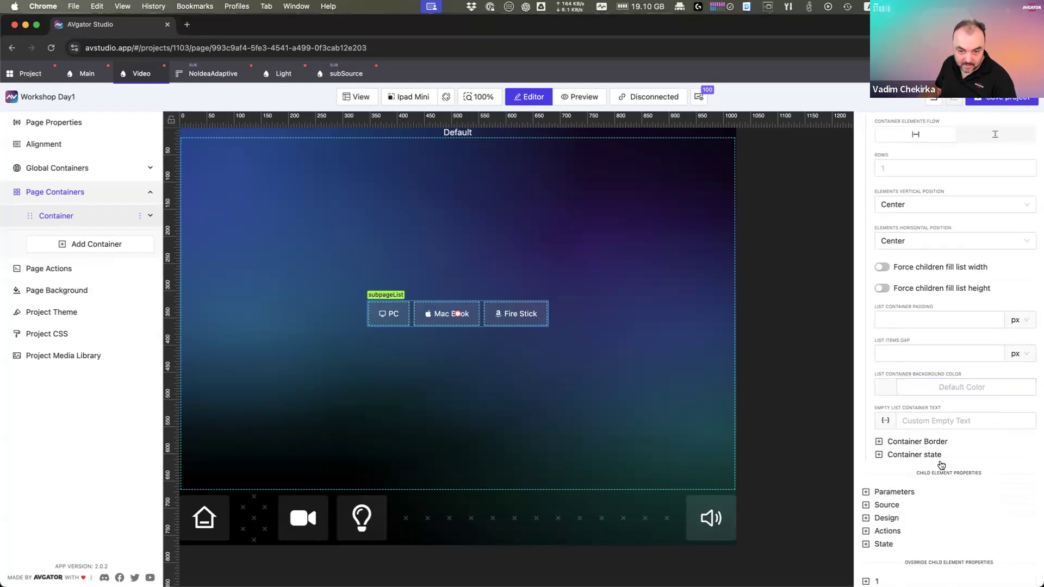
pyautogui.scroll(8, 940, 460)
# Step: Switch the list's width unit to px, enter 200, then clear it
pyautogui.click(927, 220)
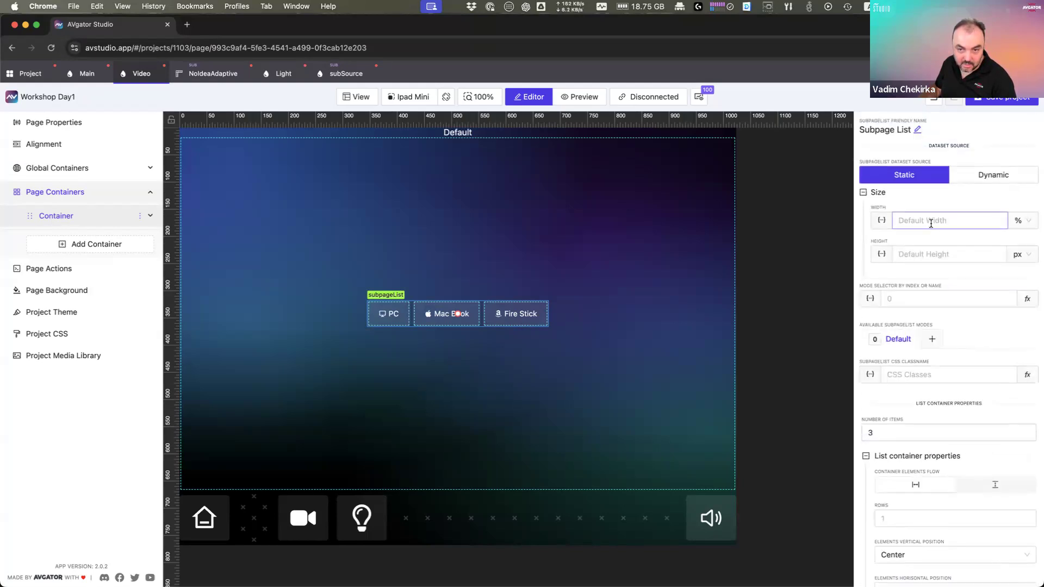
pyautogui.click(1028, 228)
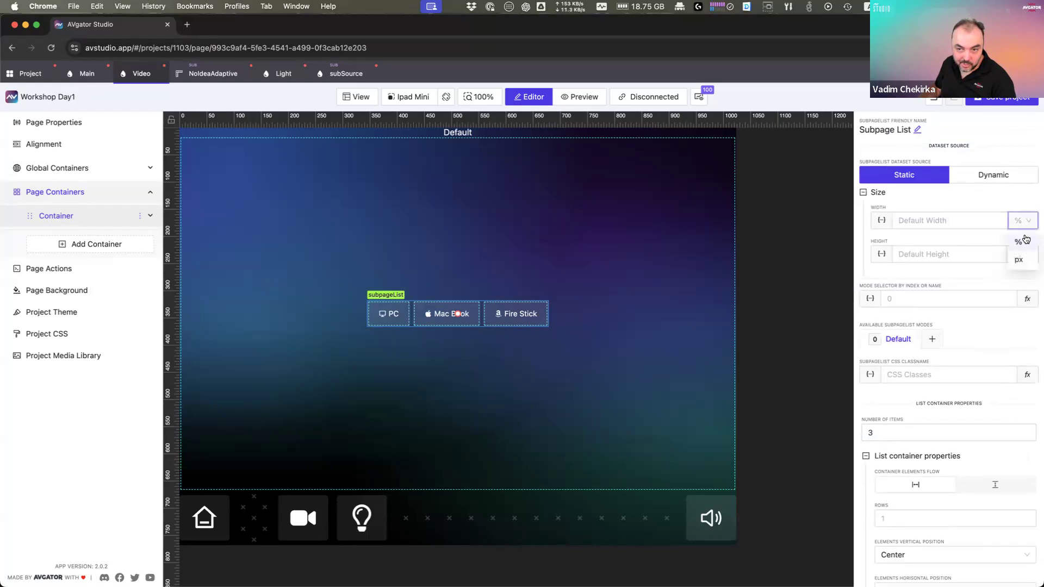
pyautogui.click(1022, 261)
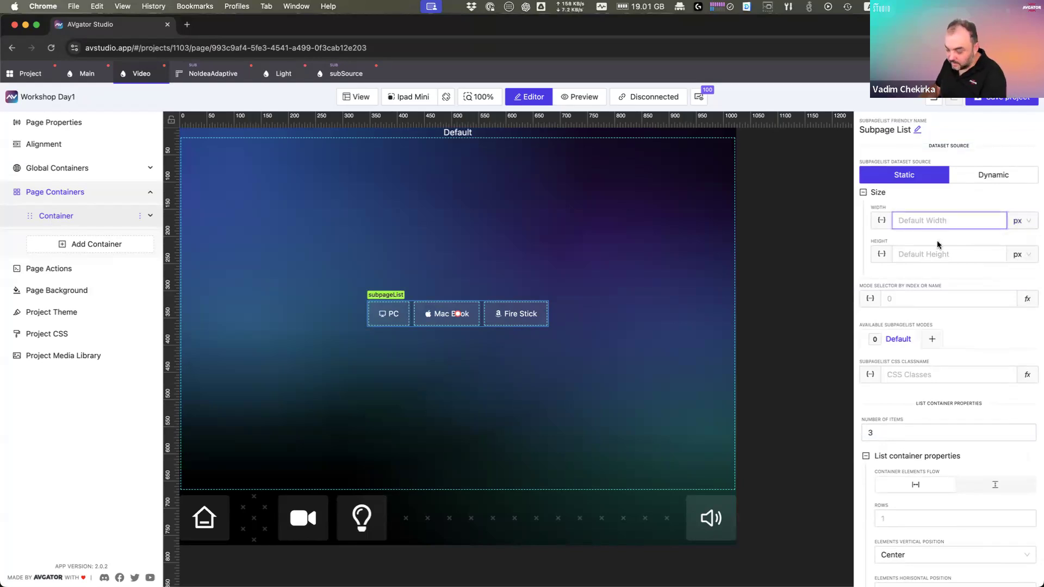
pyautogui.write('200')
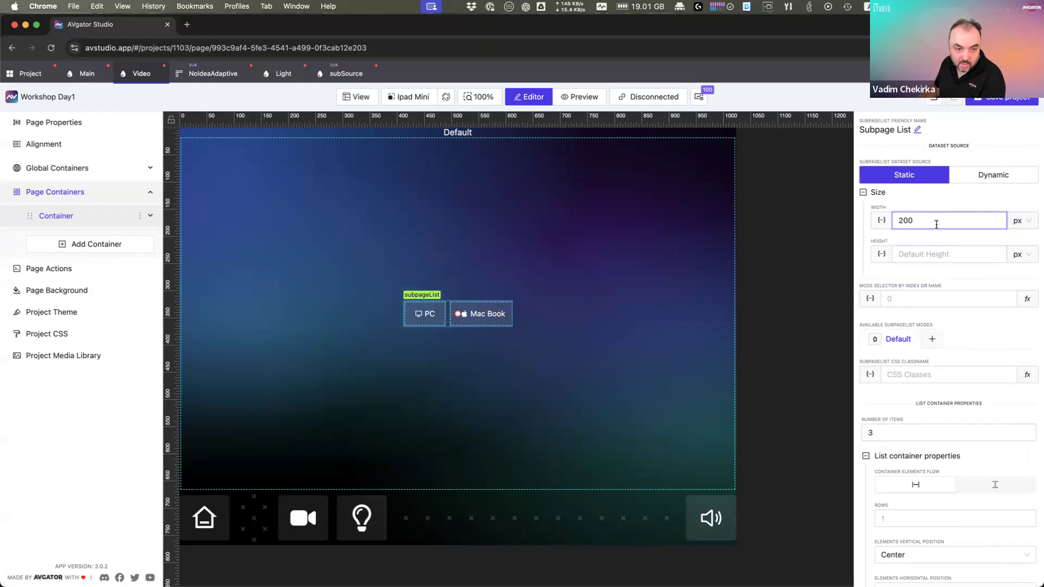
pyautogui.press('BackSpace')
pyautogui.press('BackSpace')
pyautogui.press('BackSpace')
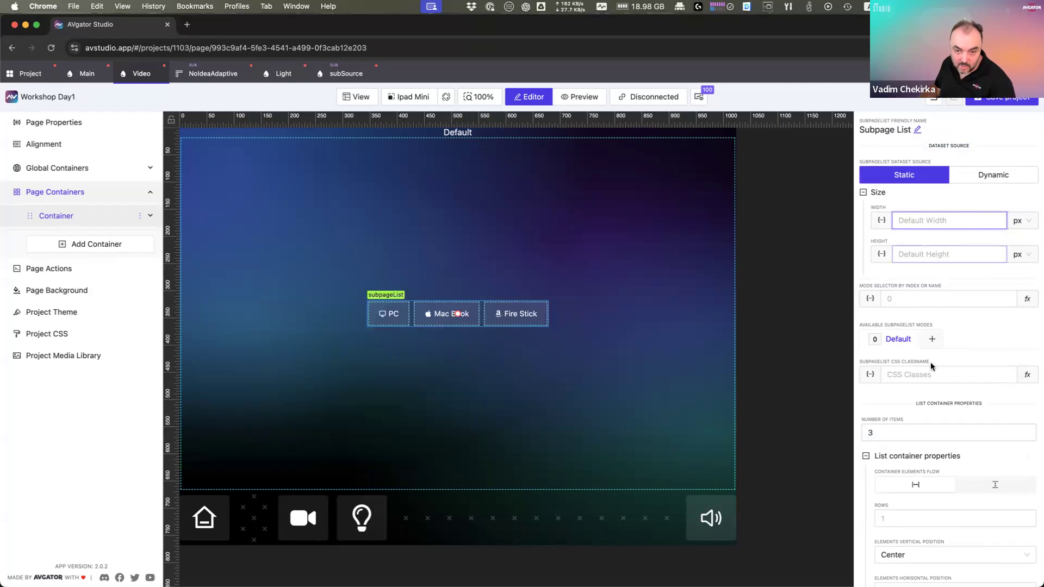
# Step: Inspect the shared item parameters, then reselect the subpage list
pyautogui.scroll(-3, 946, 387)
pyautogui.scroll(-5, 945, 387)
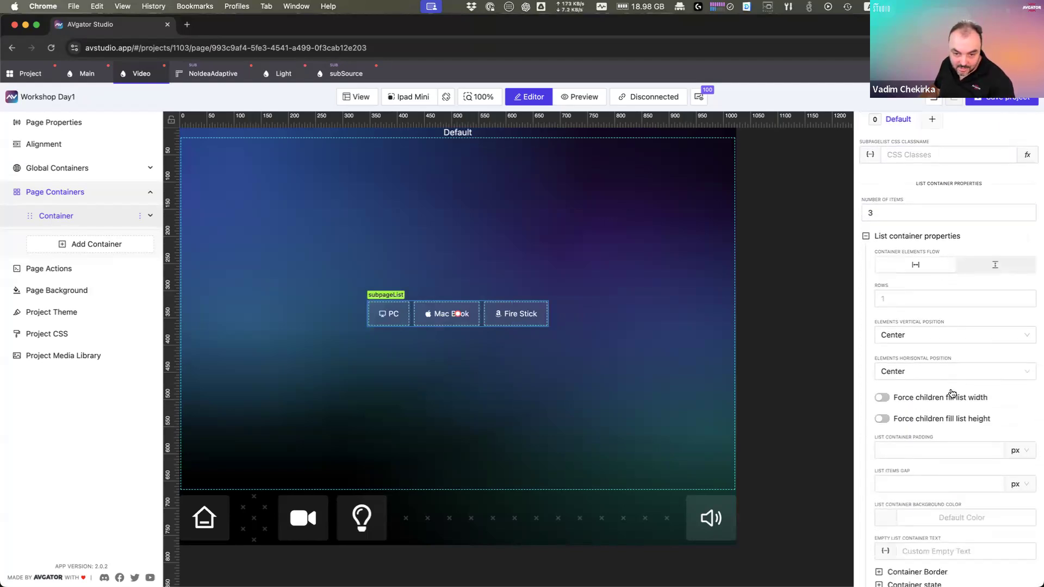
pyautogui.scroll(-4, 928, 425)
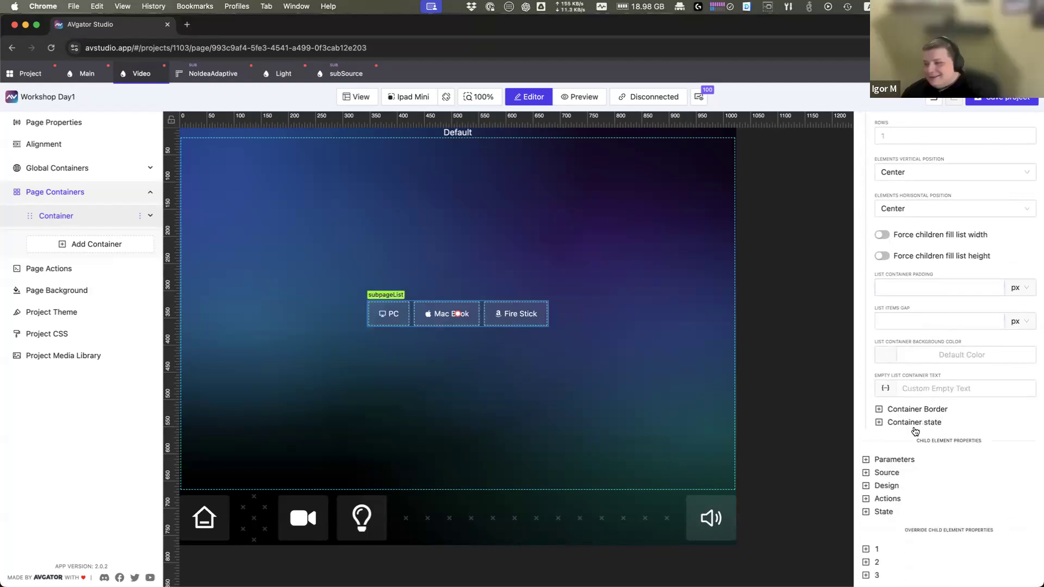
pyautogui.click(911, 460)
pyautogui.click(912, 460)
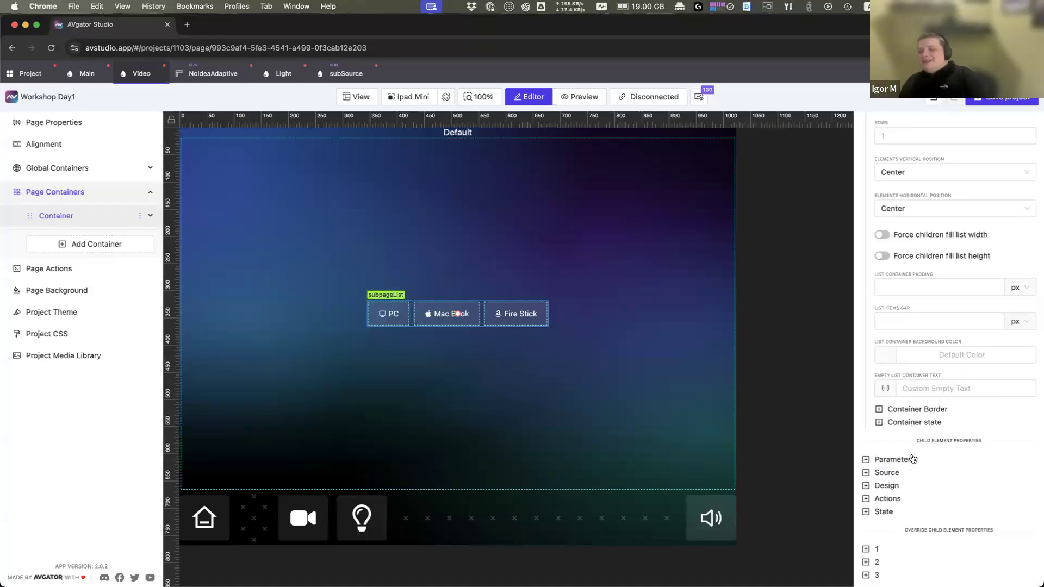
pyautogui.scroll(12, 894, 478)
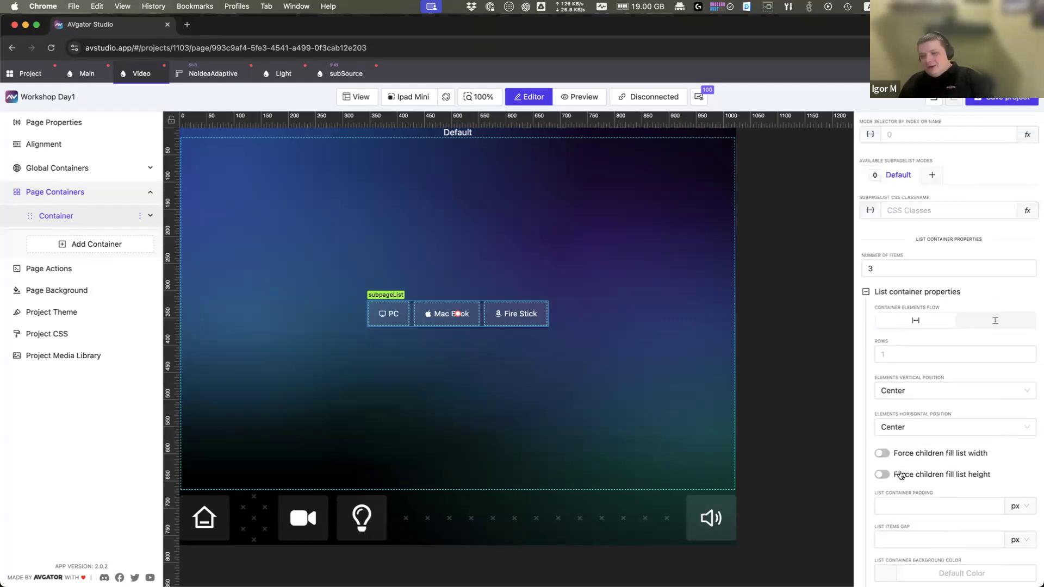
pyautogui.click(628, 292)
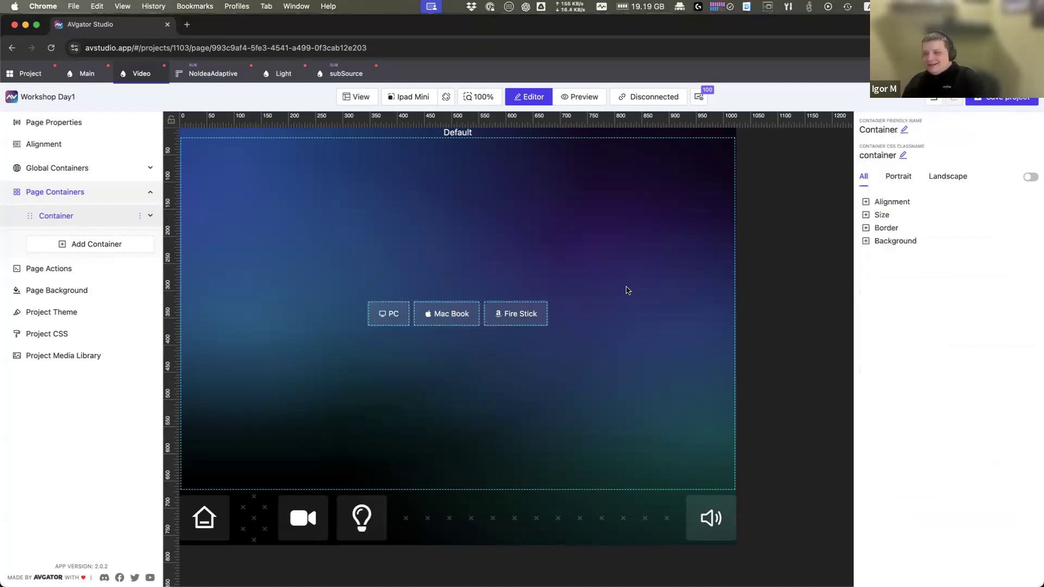
pyautogui.click(527, 326)
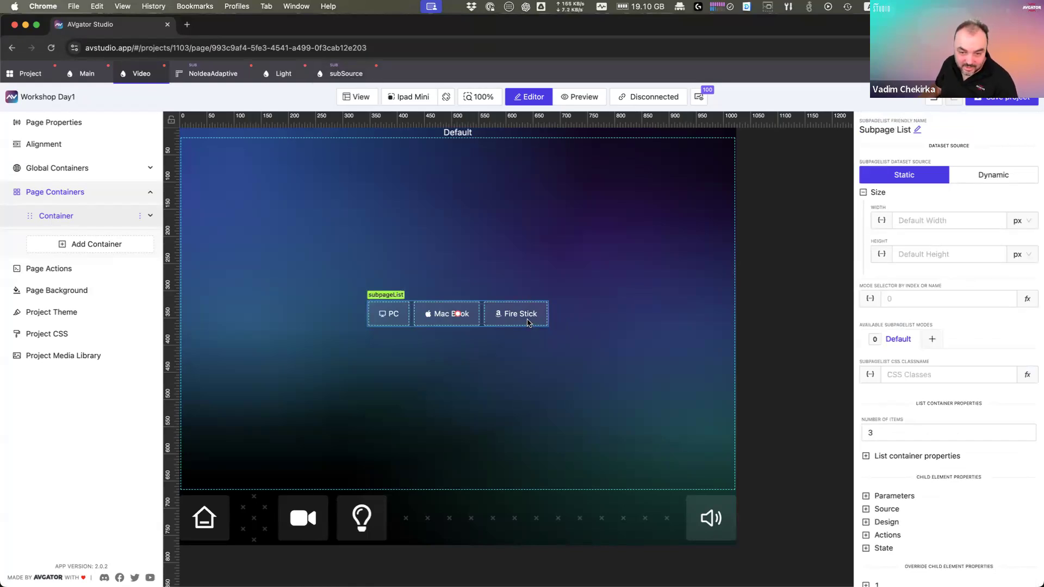
pyautogui.click(553, 306)
pyautogui.click(542, 310)
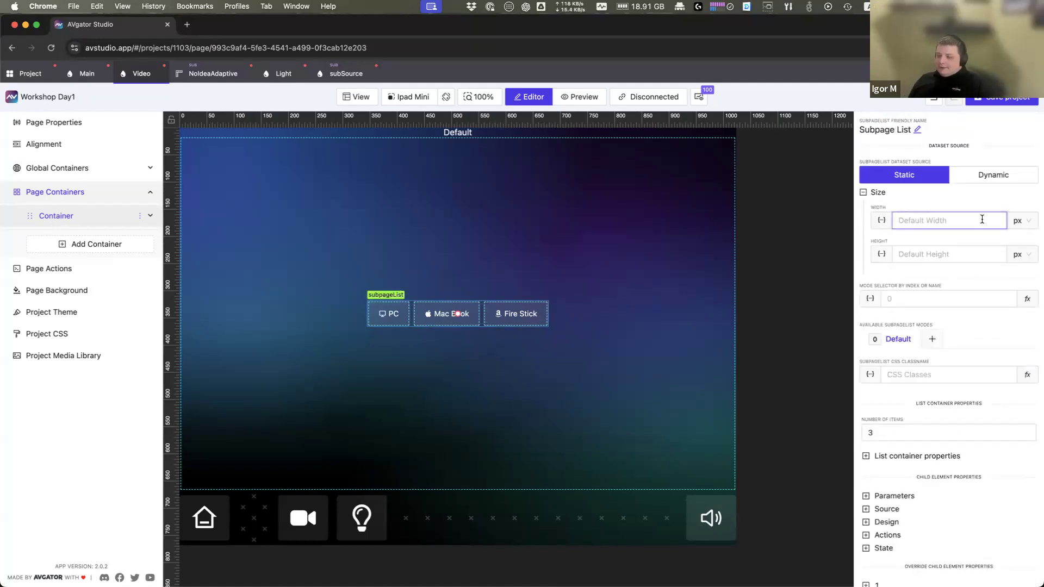
# Step: Size the subpage list to 80% width and 40% height
pyautogui.click(1021, 220)
pyautogui.click(1018, 241)
pyautogui.click(949, 222)
pyautogui.write('80')
pyautogui.click(943, 255)
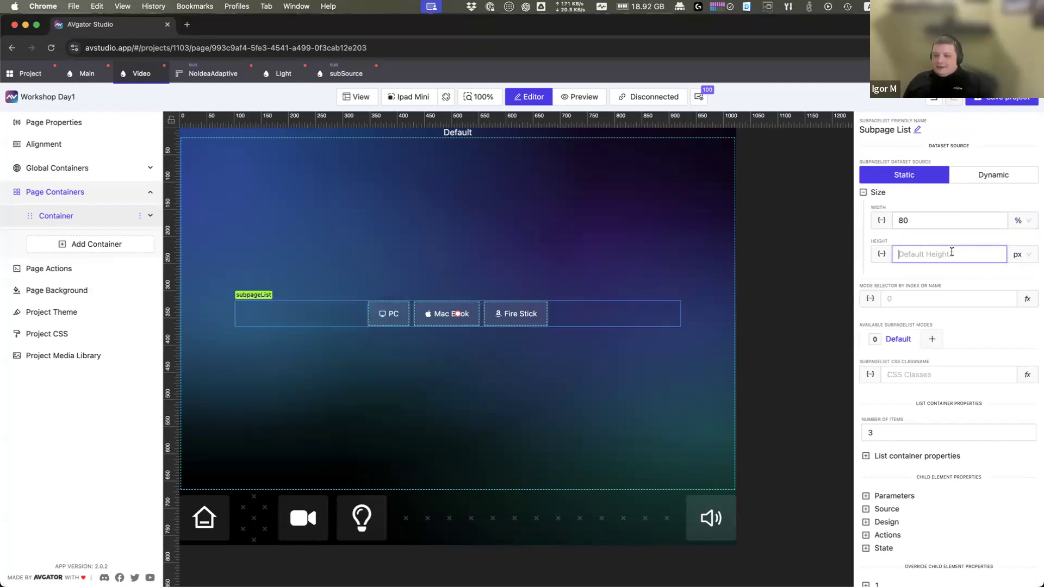
pyautogui.write('40')
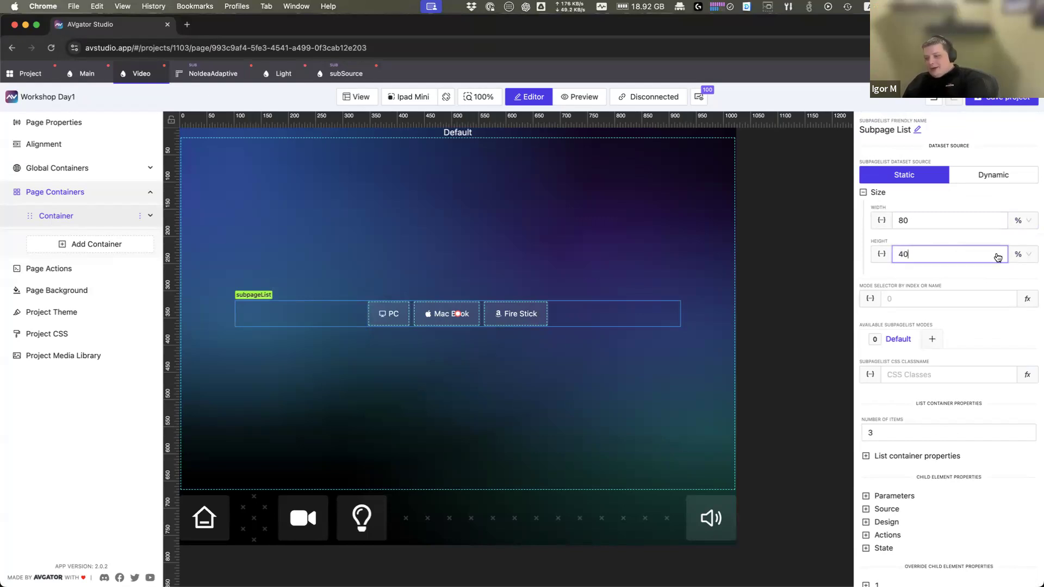
# Step: Turn on Force children fill list width and height in List container properties
pyautogui.scroll(-1, 944, 430)
pyautogui.click(944, 438)
pyautogui.scroll(-4, 955, 424)
pyautogui.scroll(-1, 958, 416)
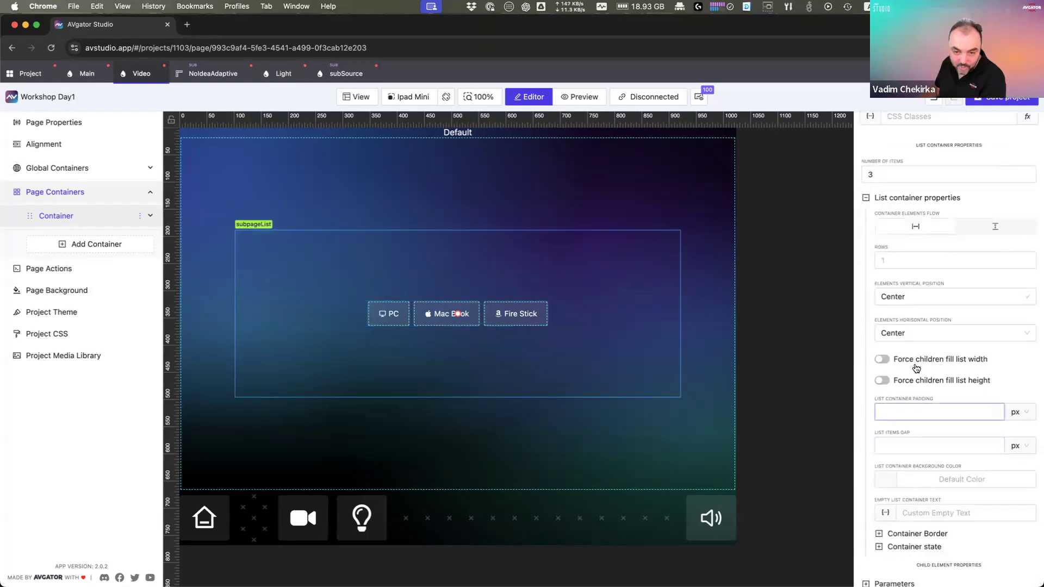
pyautogui.click(884, 360)
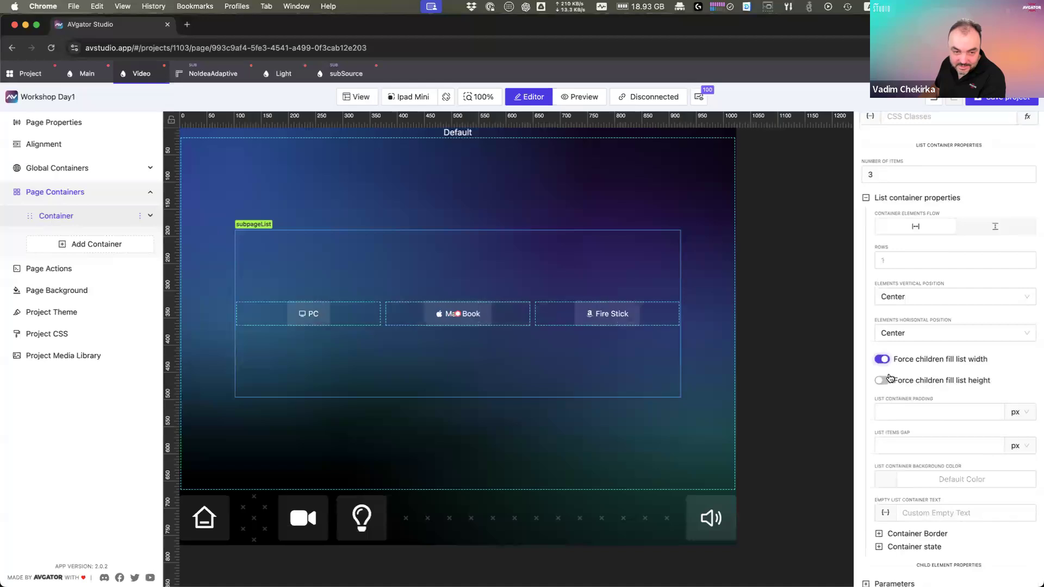
pyautogui.click(886, 380)
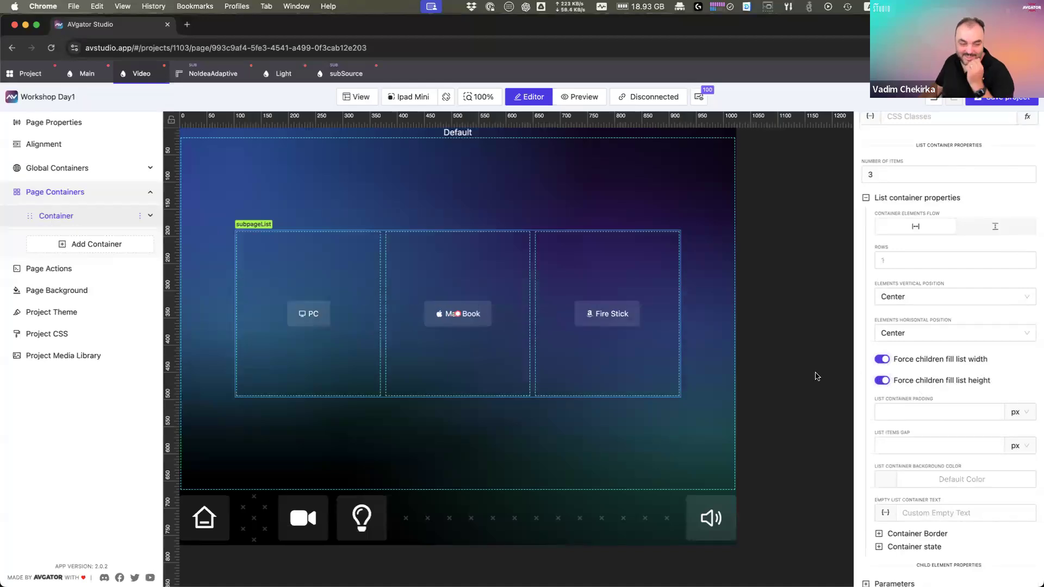
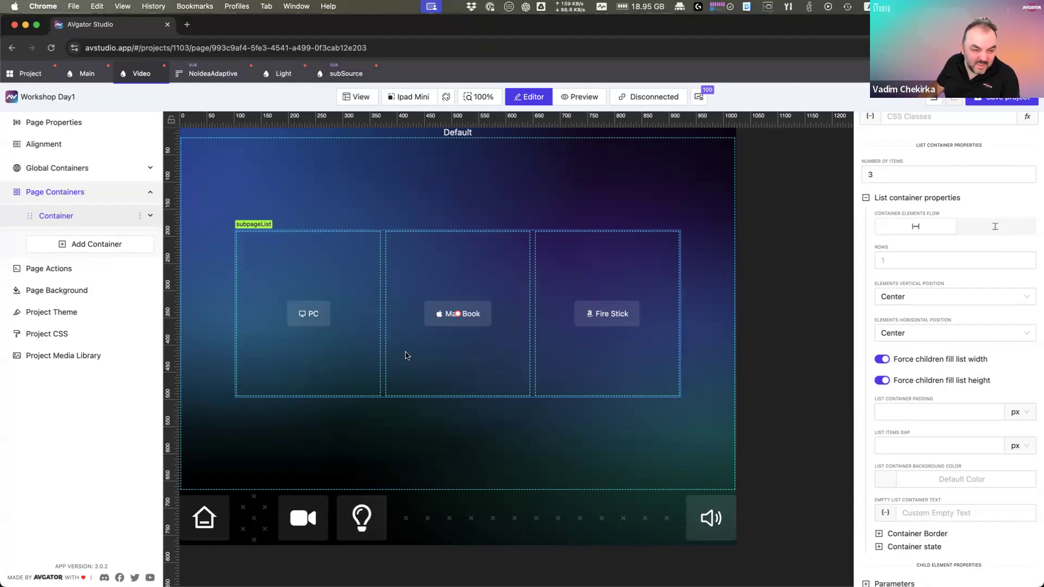
# Step: Switch to the subSource subpage to edit its single 'n/a' source button
pyautogui.click(350, 75)
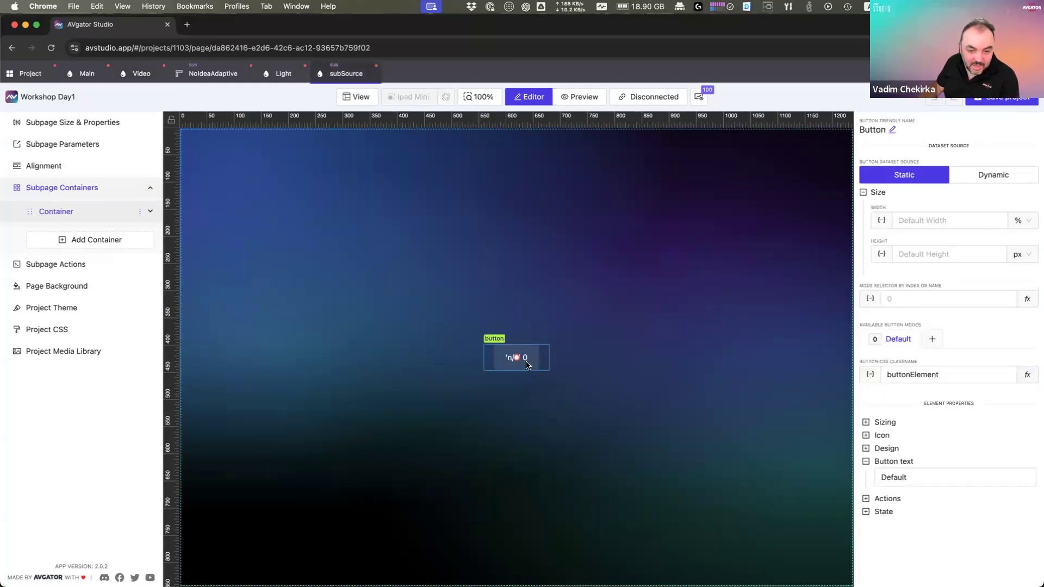
# Step: Add a new Text element to the subSource canvas below the source button
pyautogui.click(534, 409)
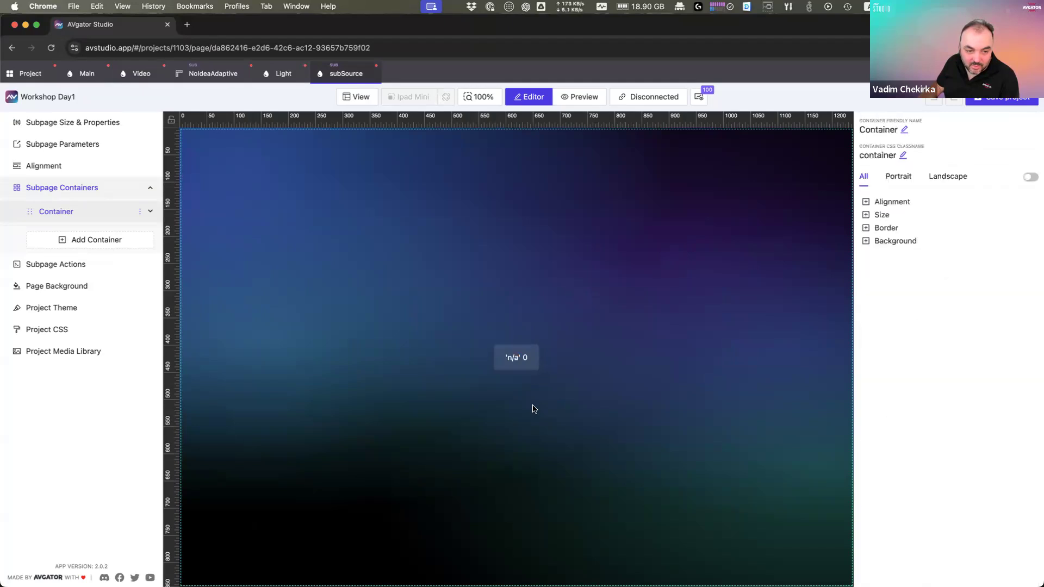
pyautogui.rightClick(531, 407)
pyautogui.click(555, 421)
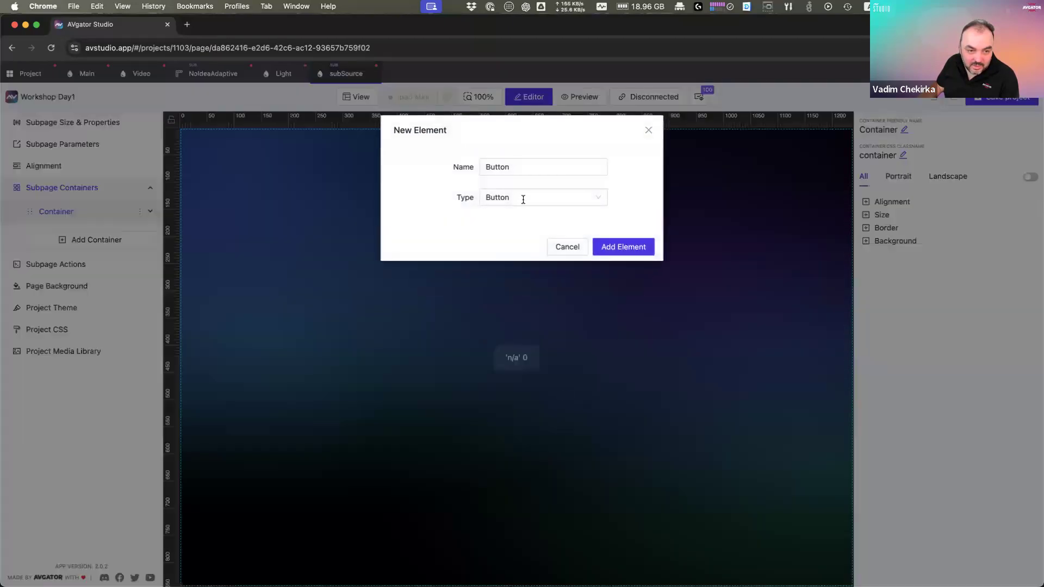
pyautogui.click(524, 198)
pyautogui.write('Text')
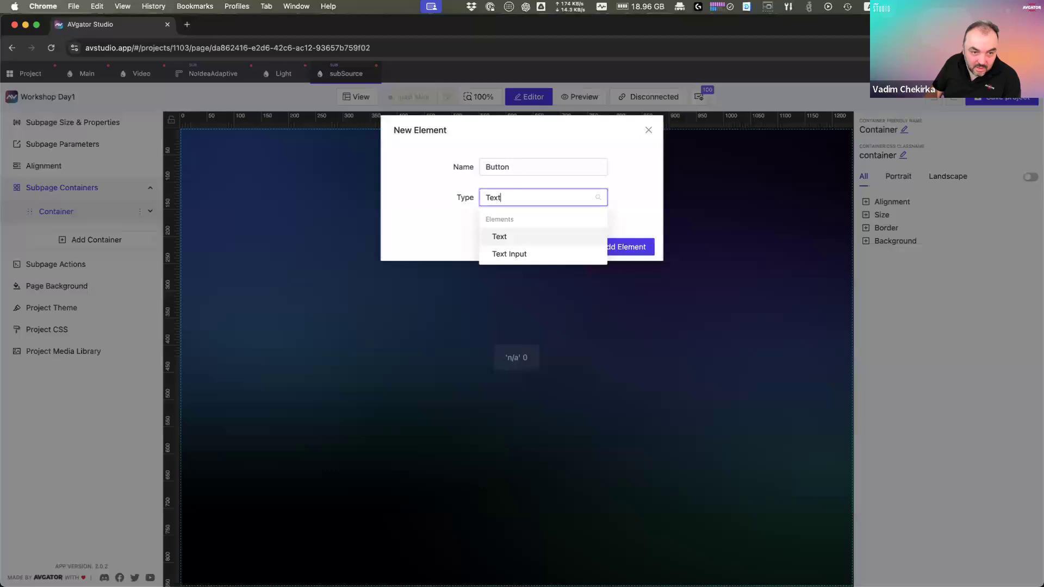
pyautogui.press('Return')
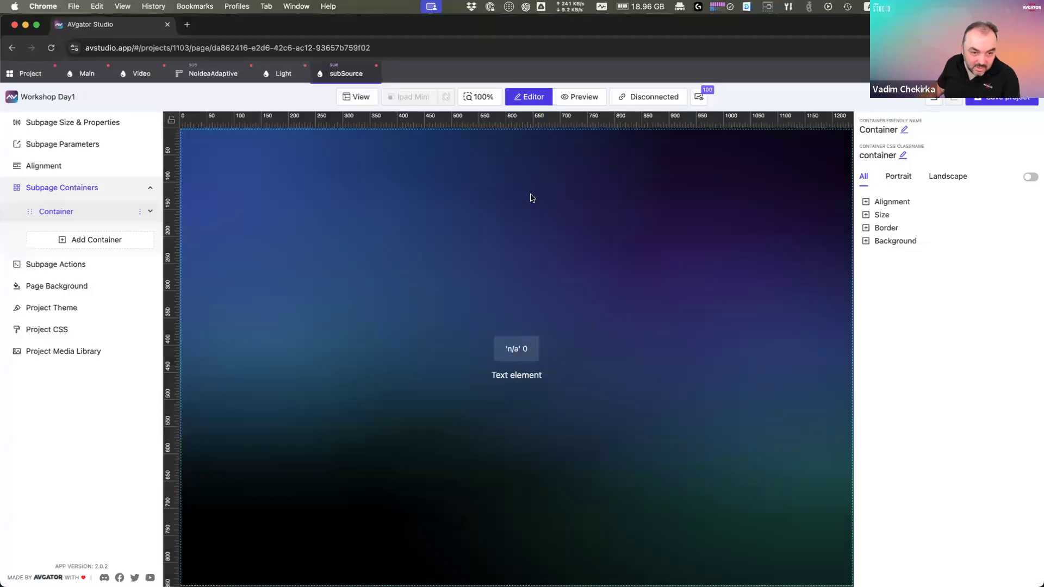
pyautogui.click(519, 376)
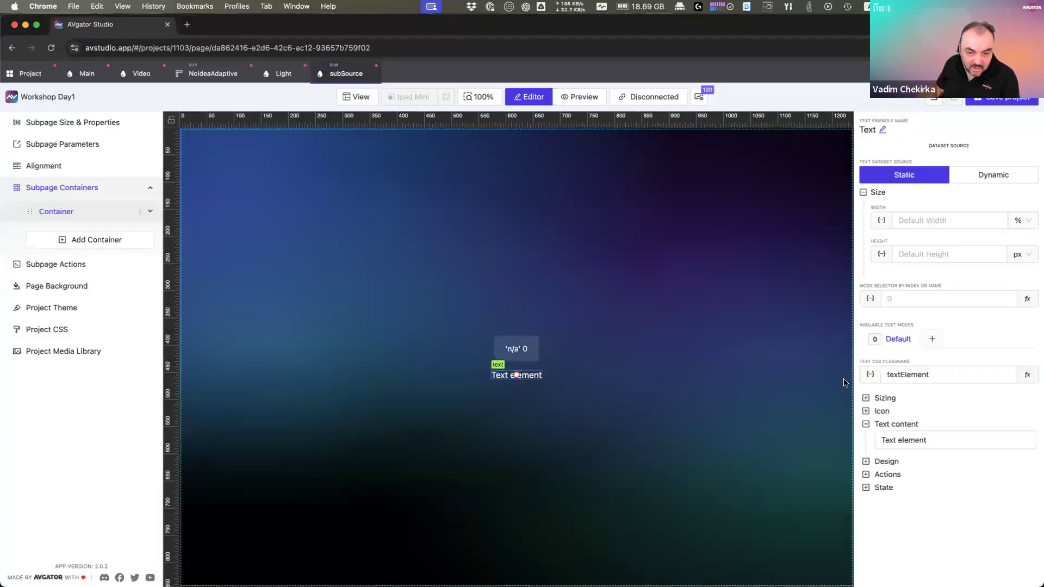
# Step: Replace the text's placeholder content with the sourceName subpage parameter and save it
pyautogui.click(927, 442)
pyautogui.tripleClick(300, 219)
pyautogui.press('BackSpace')
pyautogui.click(403, 166)
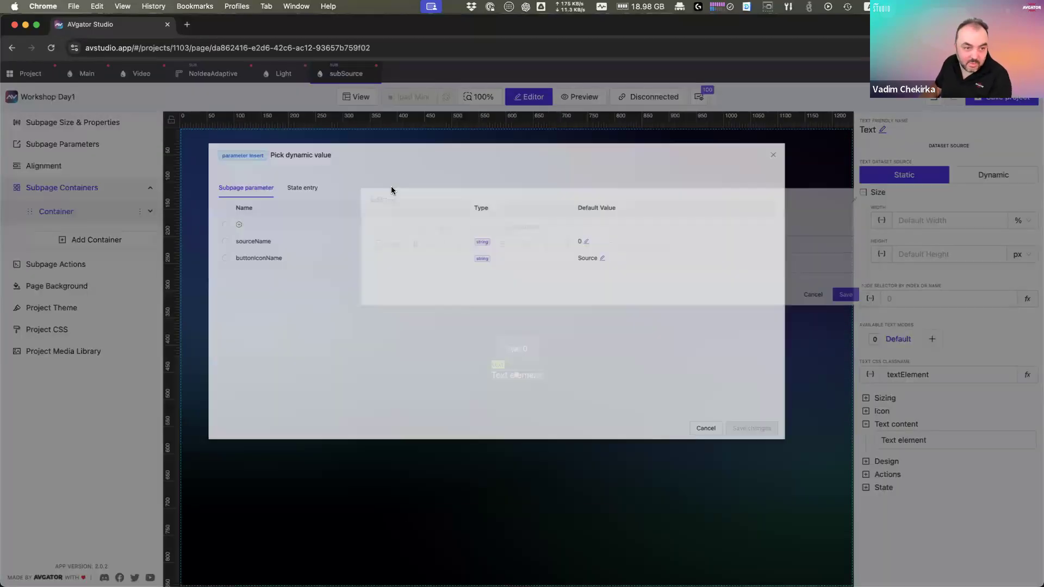
pyautogui.click(178, 261)
pyautogui.click(833, 499)
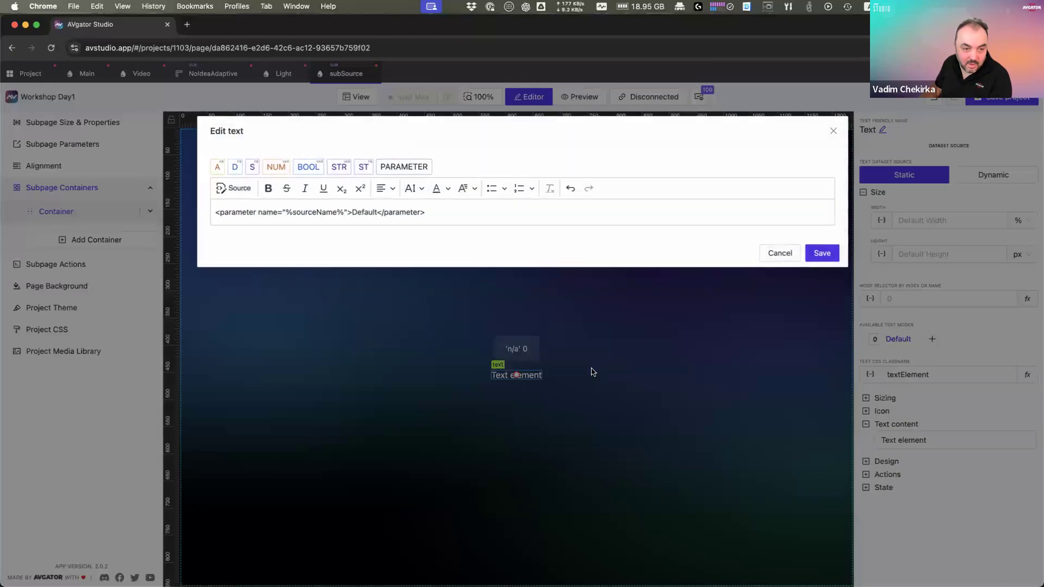
pyautogui.click(820, 252)
pyautogui.click(525, 346)
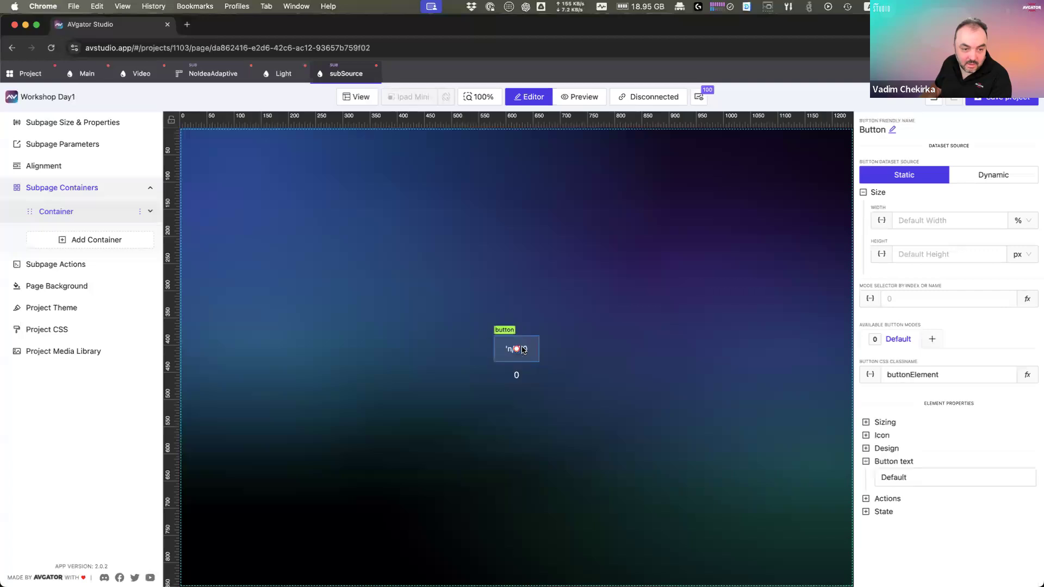
# Step: Delete the parameter from the source button's label text, leaving only its icon
pyautogui.click(517, 375)
pyautogui.click(530, 351)
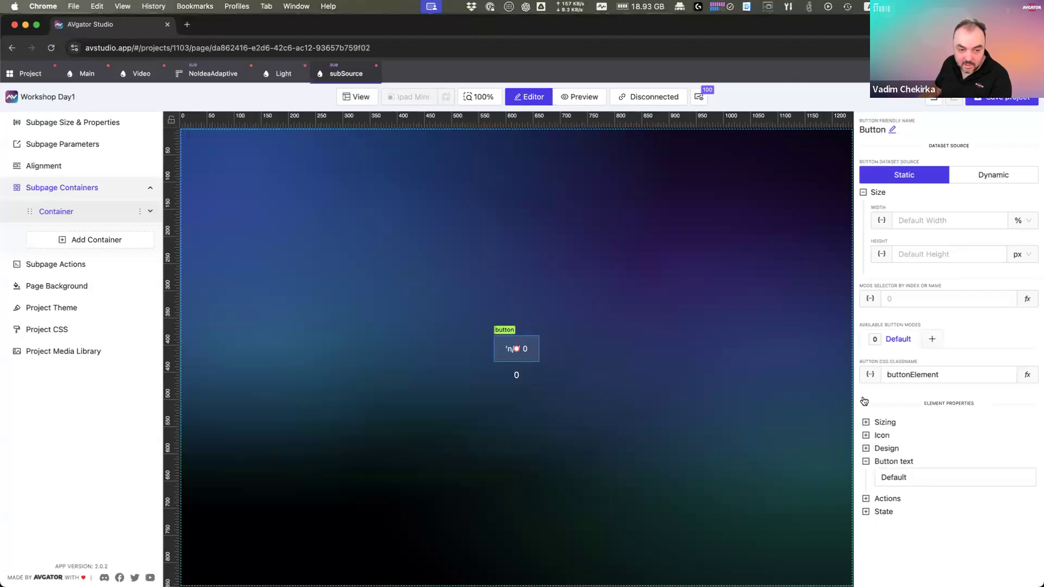
pyautogui.click(925, 478)
pyautogui.moveTo(461, 210); pyautogui.dragTo(199, 203)
pyautogui.press('BackSpace')
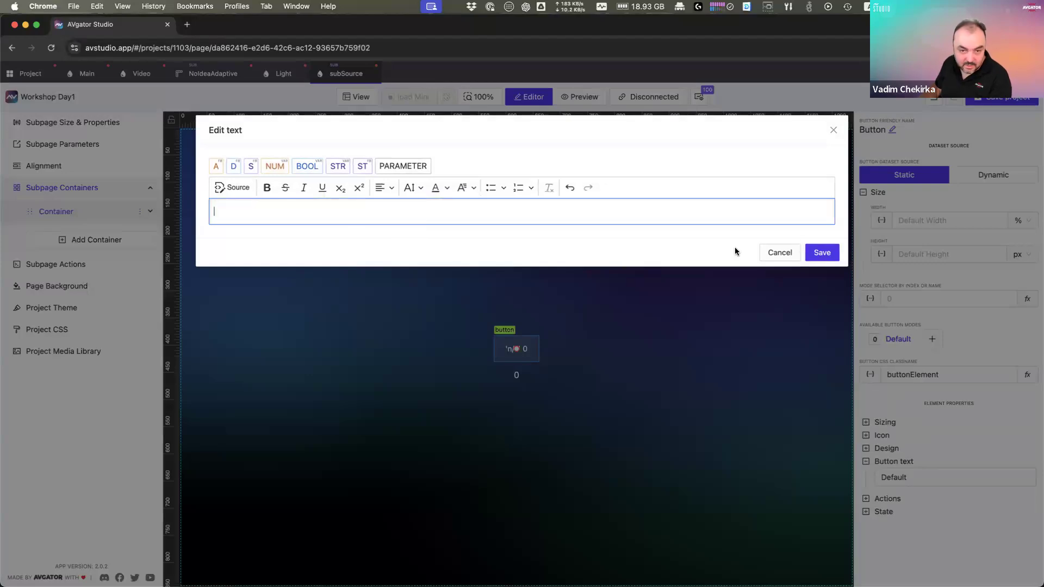
pyautogui.click(822, 253)
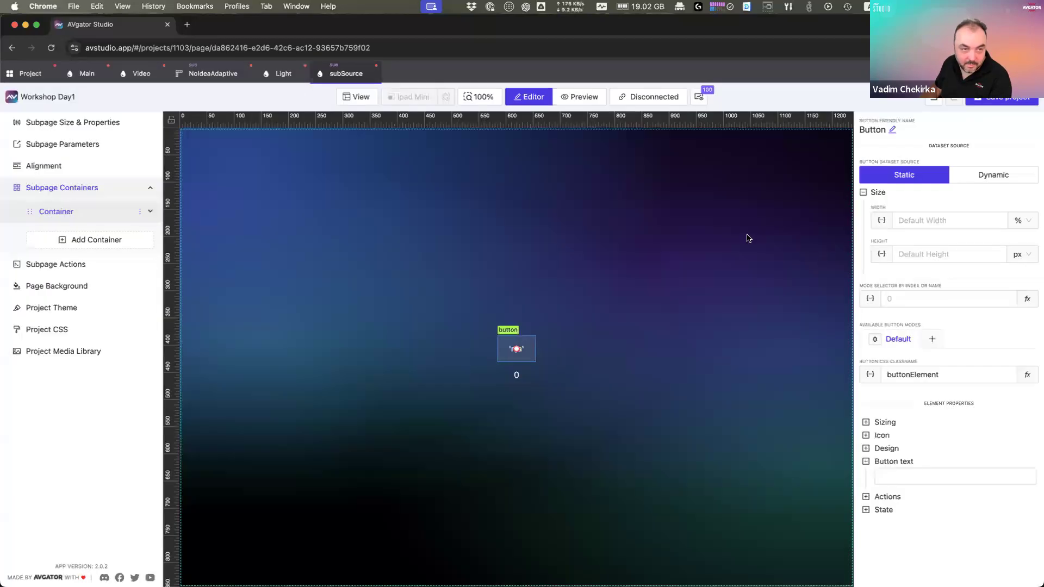
# Step: Check the result on the Video page, then return to subSource and reselect the button
pyautogui.click(141, 74)
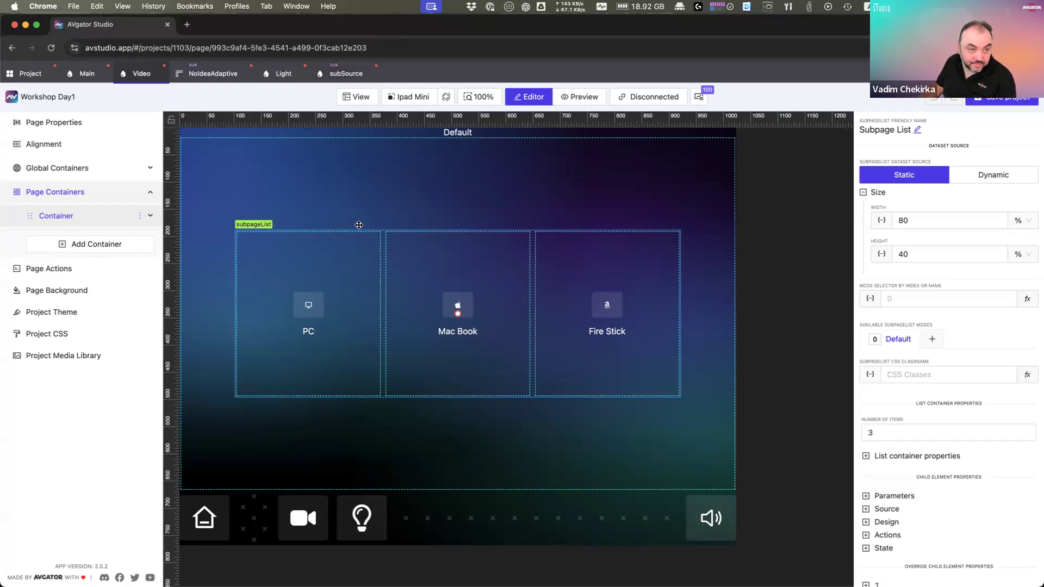
pyautogui.click(343, 74)
pyautogui.click(517, 349)
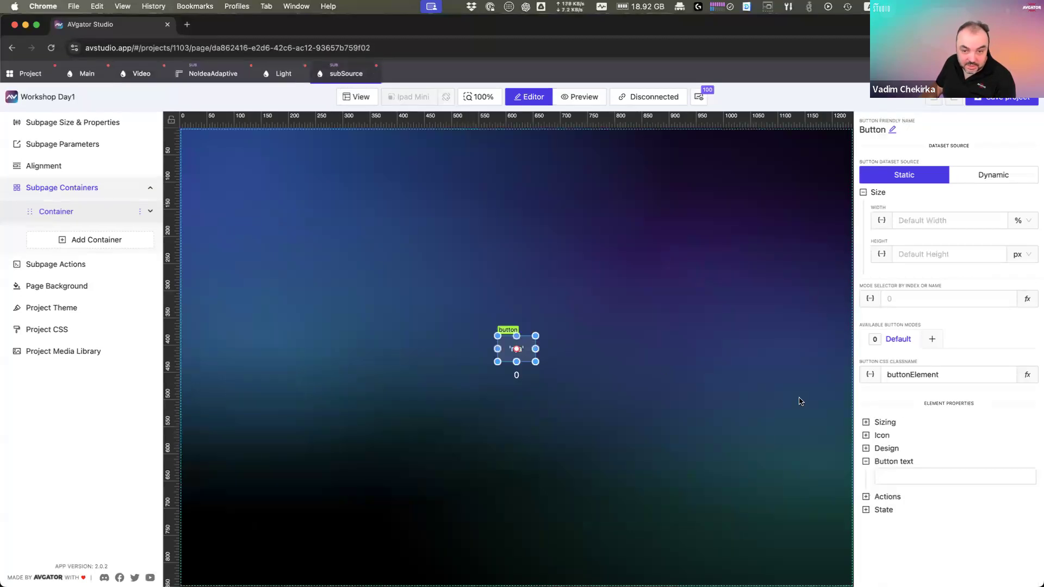
# Step: Change the source button's design to Ghost style and preview it on the Video page
pyautogui.click(886, 449)
pyautogui.scroll(-3, 903, 446)
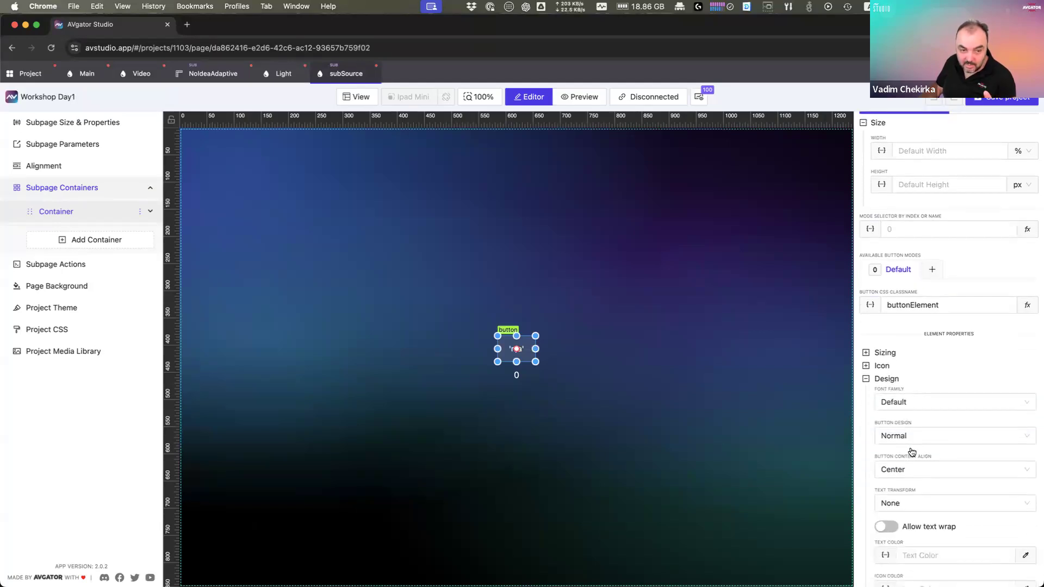
pyautogui.scroll(-2, 912, 451)
pyautogui.click(920, 359)
pyautogui.click(901, 385)
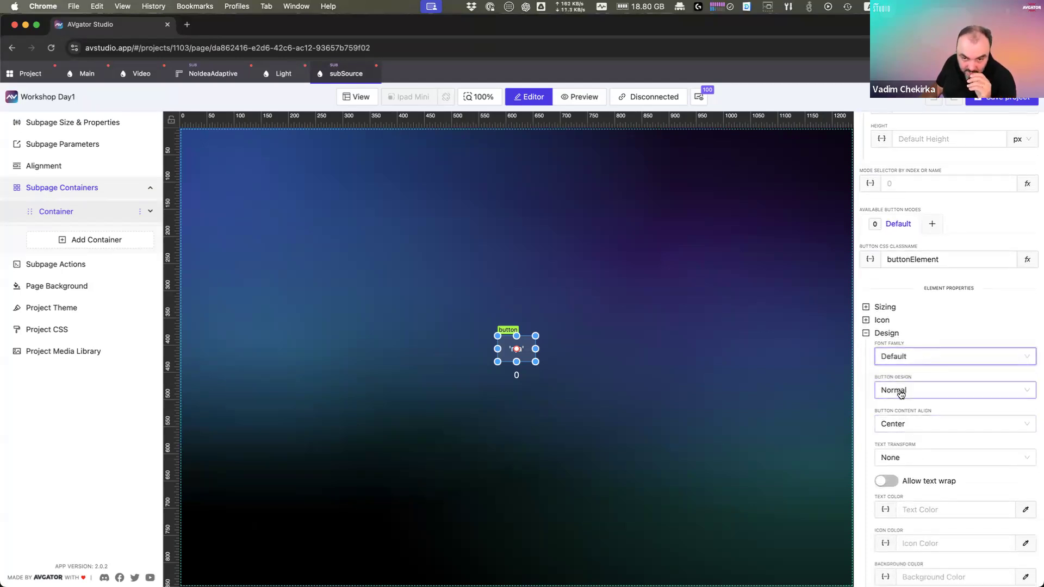
pyautogui.click(900, 392)
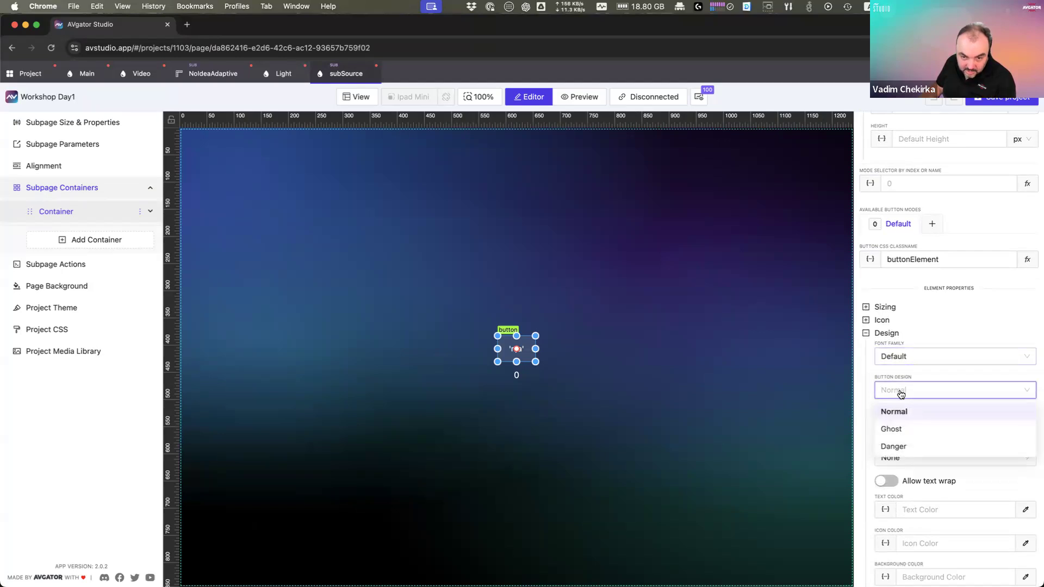
pyautogui.click(909, 434)
pyautogui.click(626, 352)
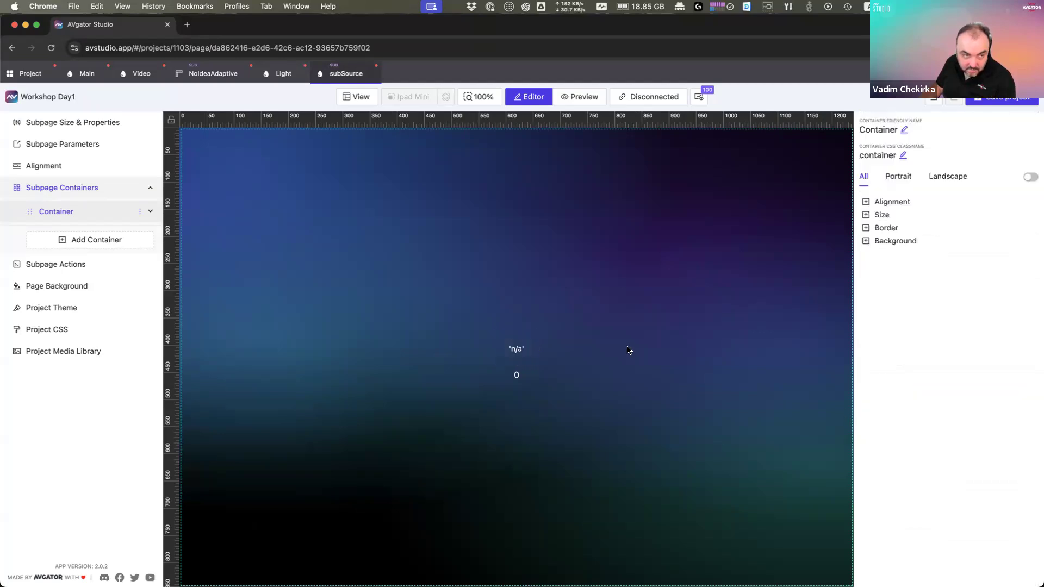
pyautogui.click(131, 76)
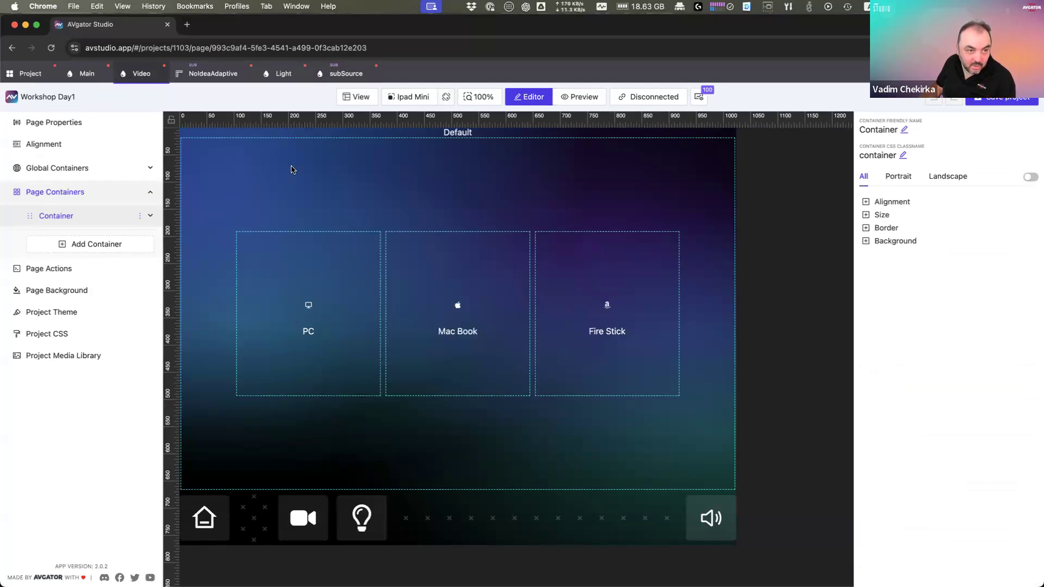
pyautogui.click(345, 75)
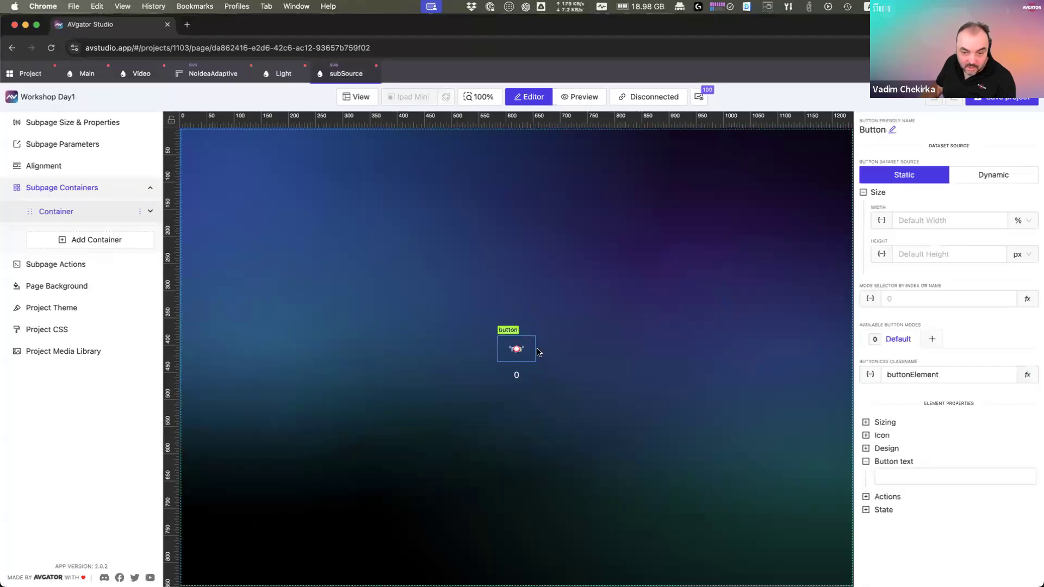
# Step: Set the source button's icon size to 50 px and view the larger icons on Video
pyautogui.click(883, 435)
pyautogui.scroll(-2, 916, 515)
pyautogui.scroll(-1, 916, 515)
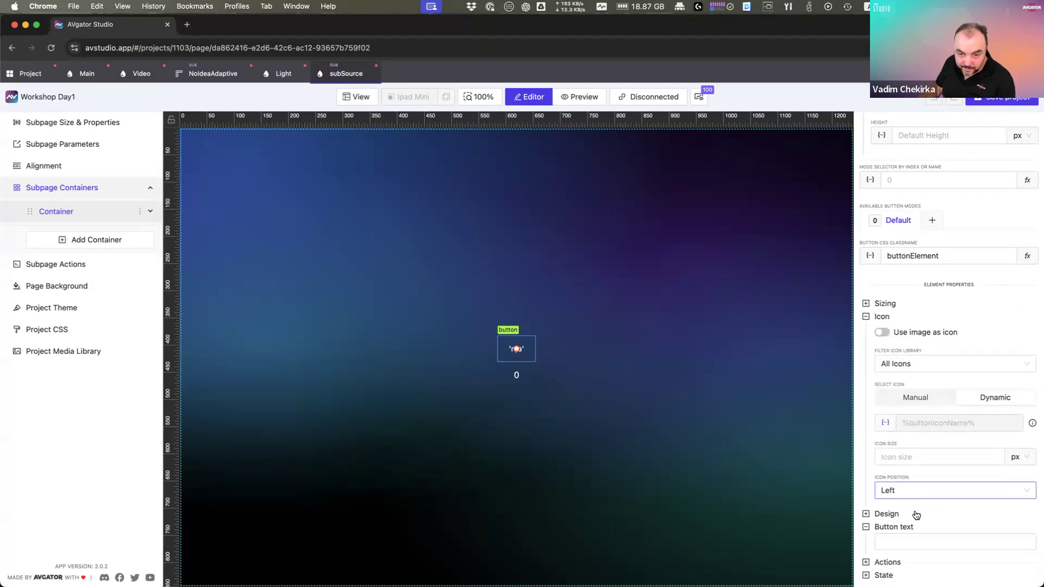
pyautogui.click(915, 457)
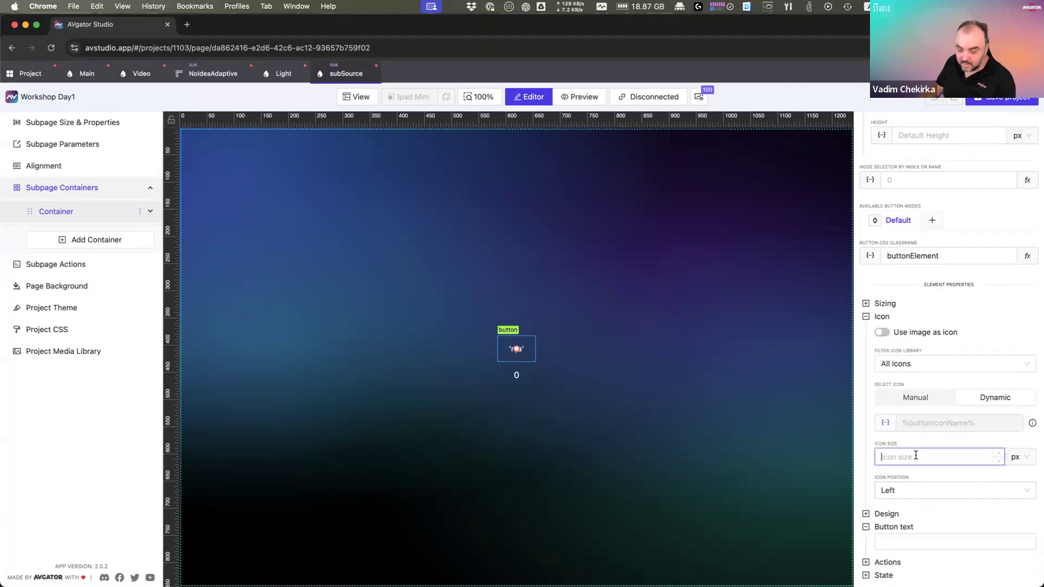
pyautogui.write('50')
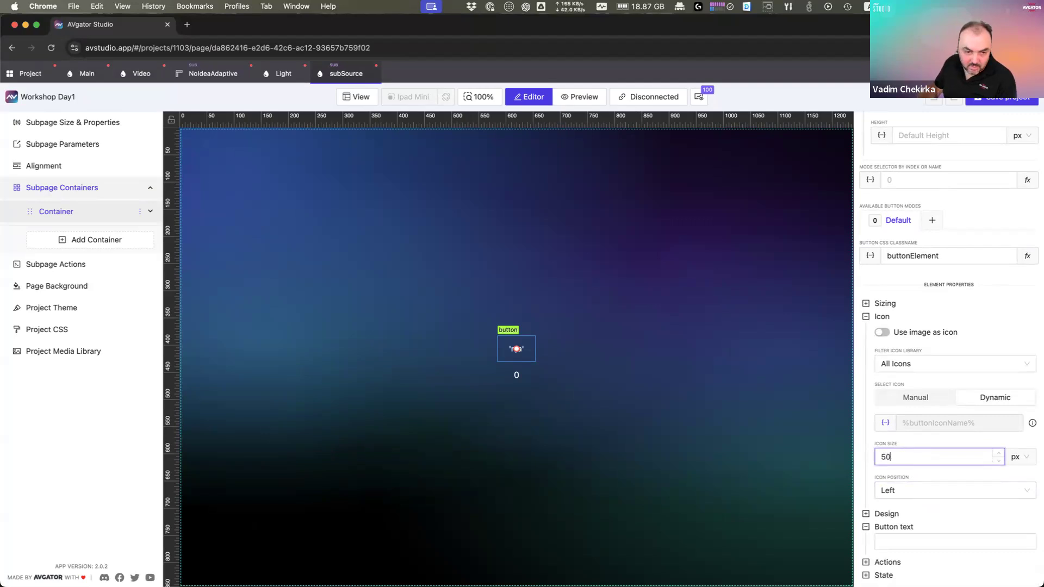
pyautogui.click(937, 475)
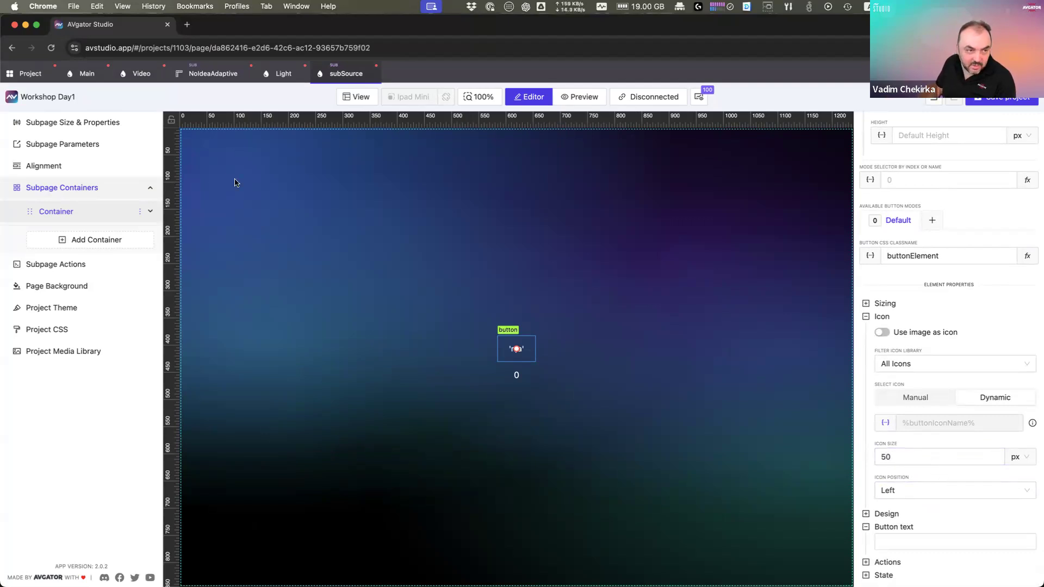
pyautogui.click(140, 76)
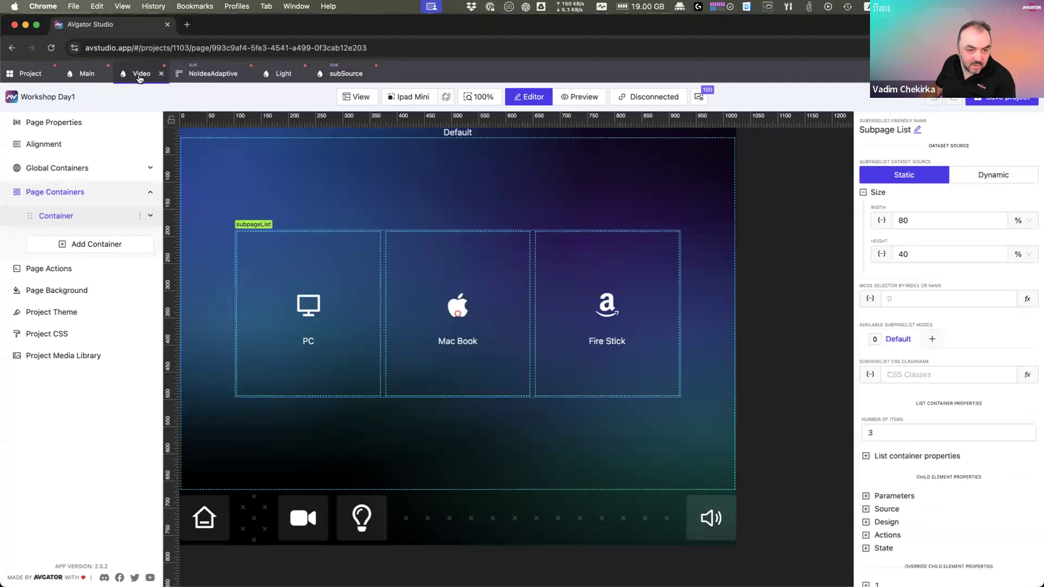
# Step: Bring up the xPanel live preview on the Video page and maximize it
pyautogui.doubleClick(455, 27)
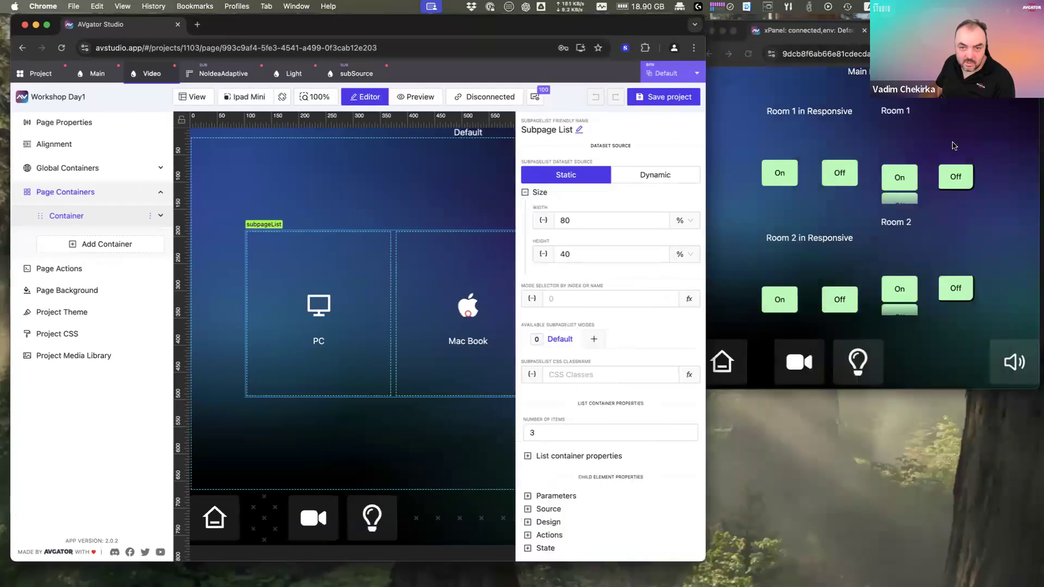
pyautogui.click(801, 377)
pyautogui.click(800, 377)
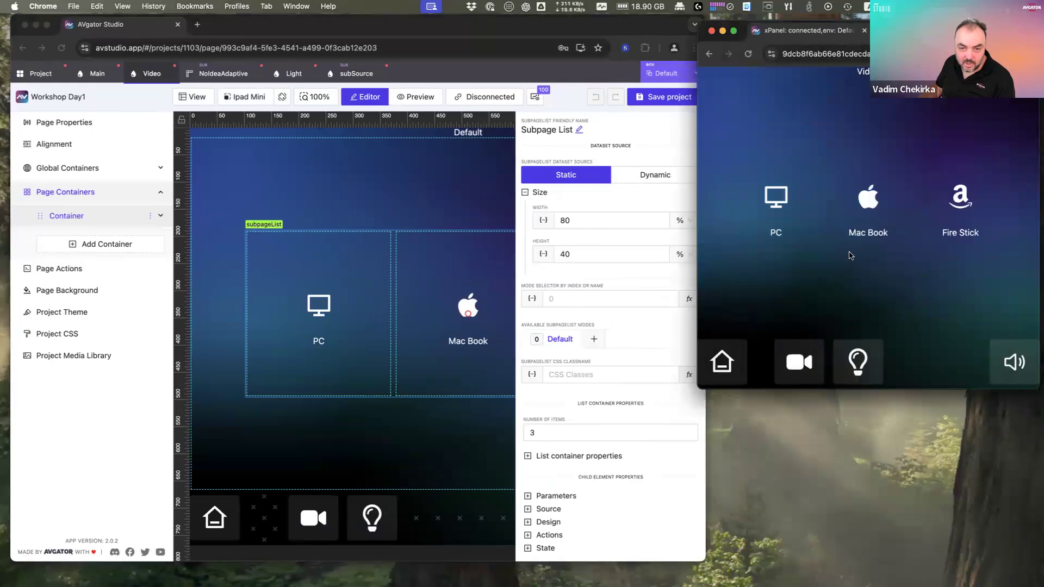
pyautogui.doubleClick(931, 30)
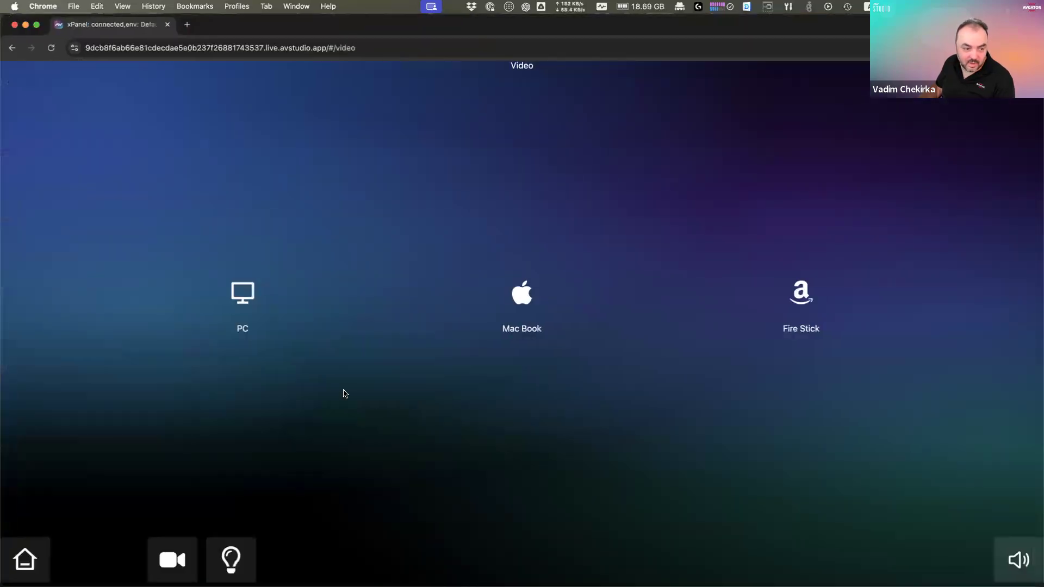
pyautogui.doubleClick(639, 26)
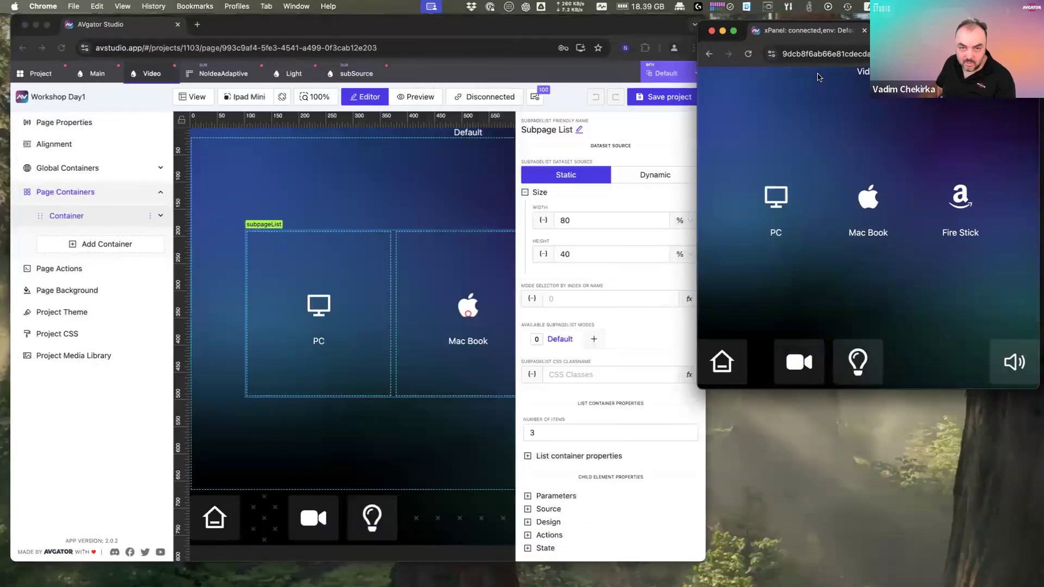
pyautogui.doubleClick(931, 30)
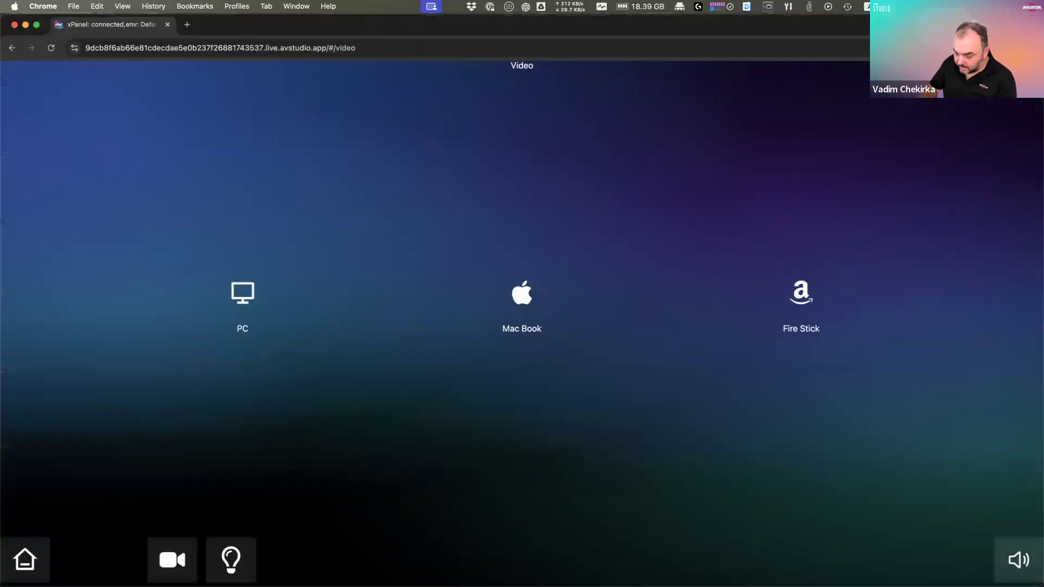
# Step: Emulate a landscape iPad Mini in DevTools and tap the PC, Mac Book and Fire Stick sources
pyautogui.press('super+alt+i')
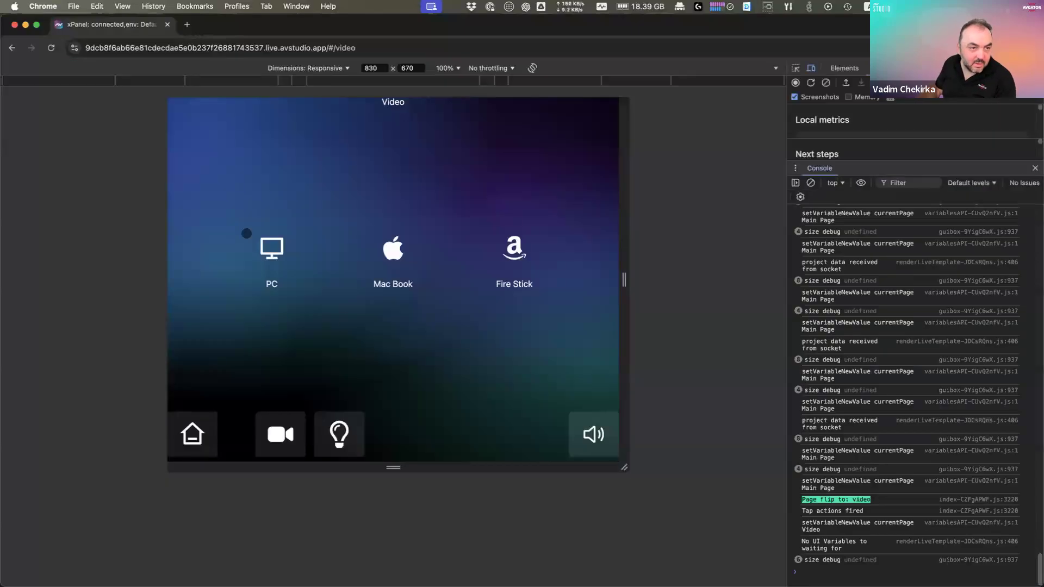
pyautogui.click(332, 69)
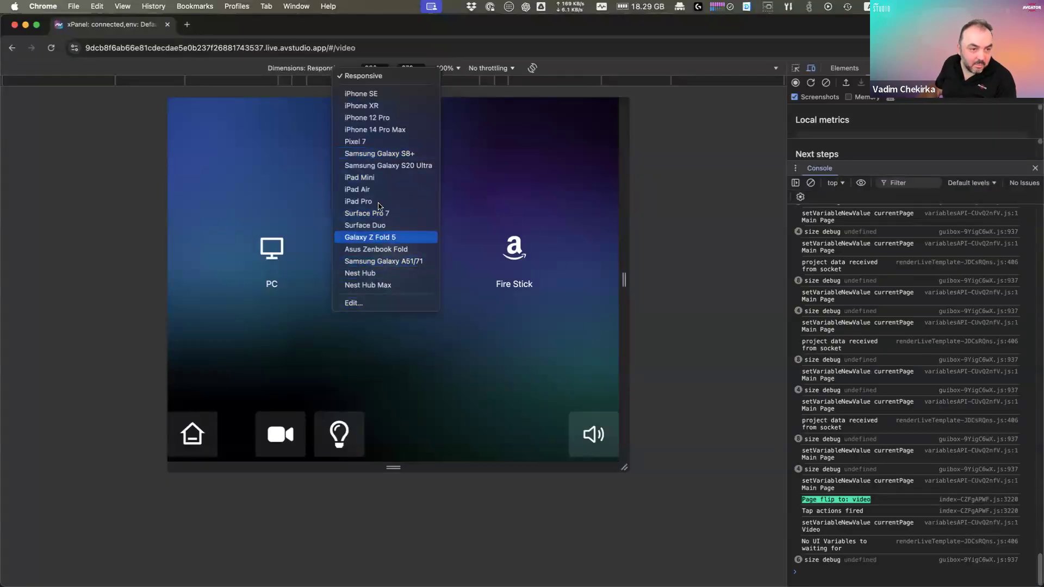
pyautogui.click(384, 178)
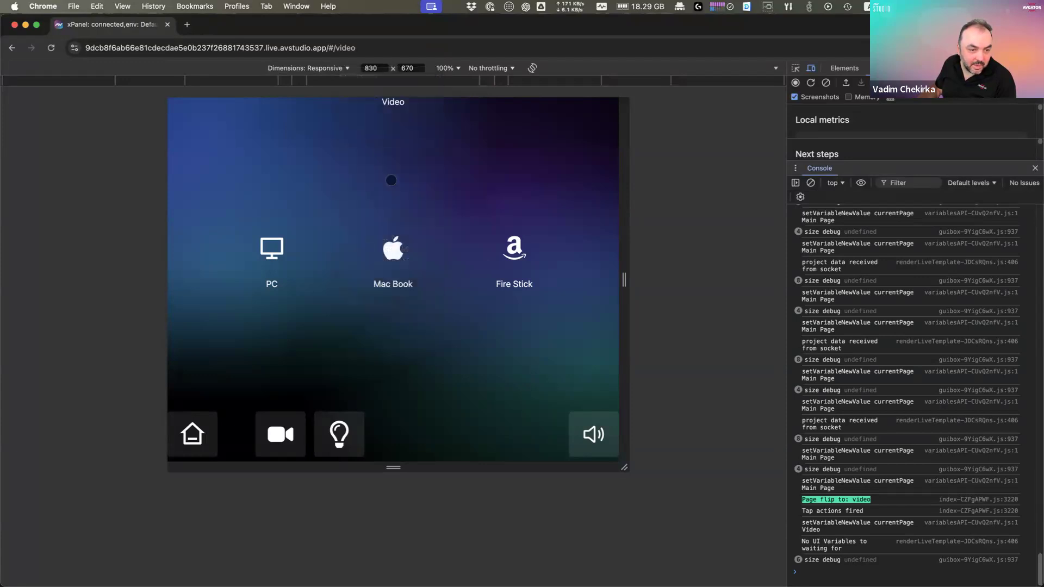
pyautogui.click(528, 71)
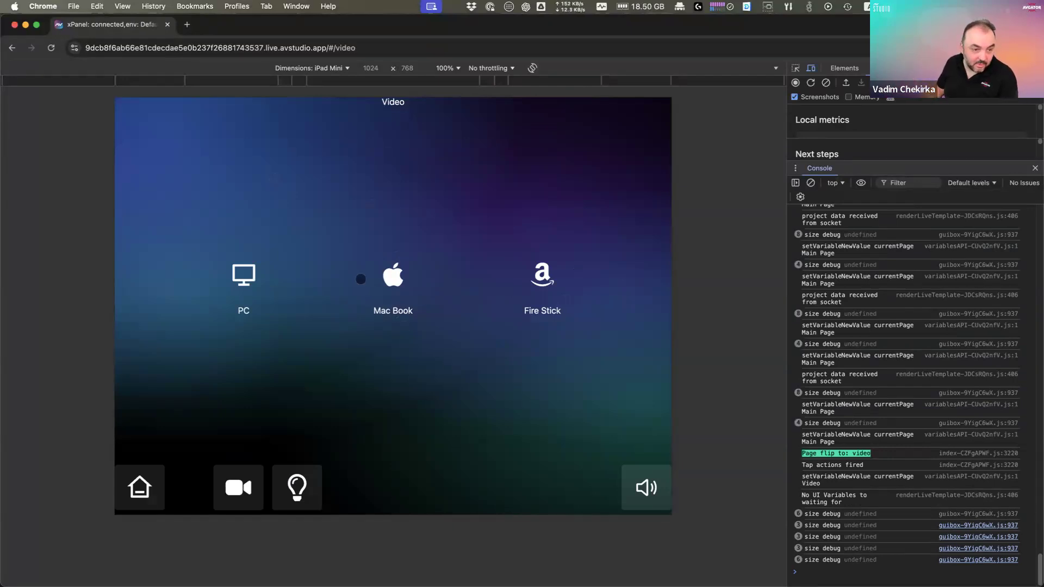
pyautogui.click(256, 290)
pyautogui.click(389, 281)
pyautogui.click(555, 291)
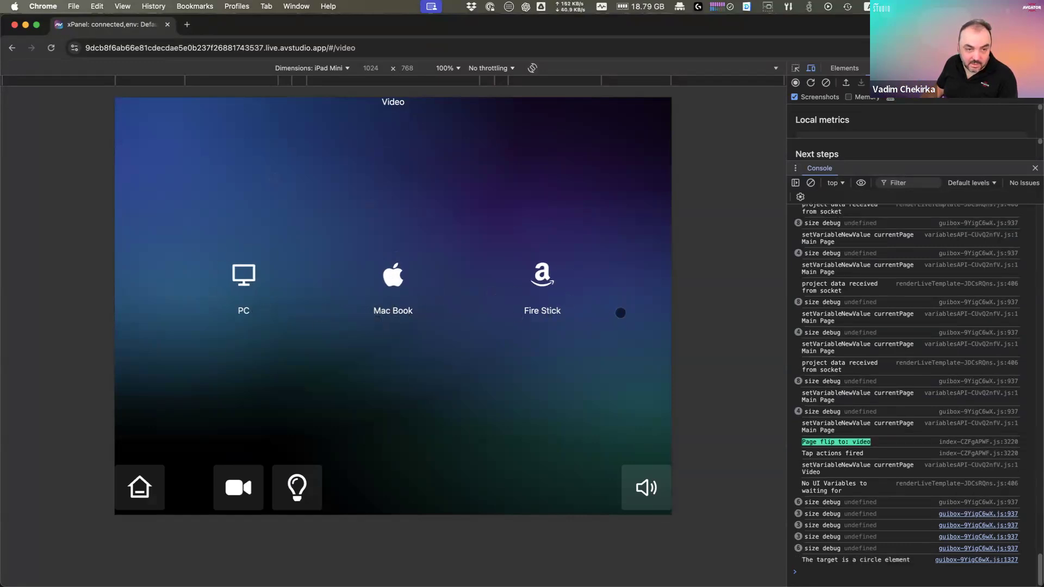
pyautogui.doubleClick(245, 28)
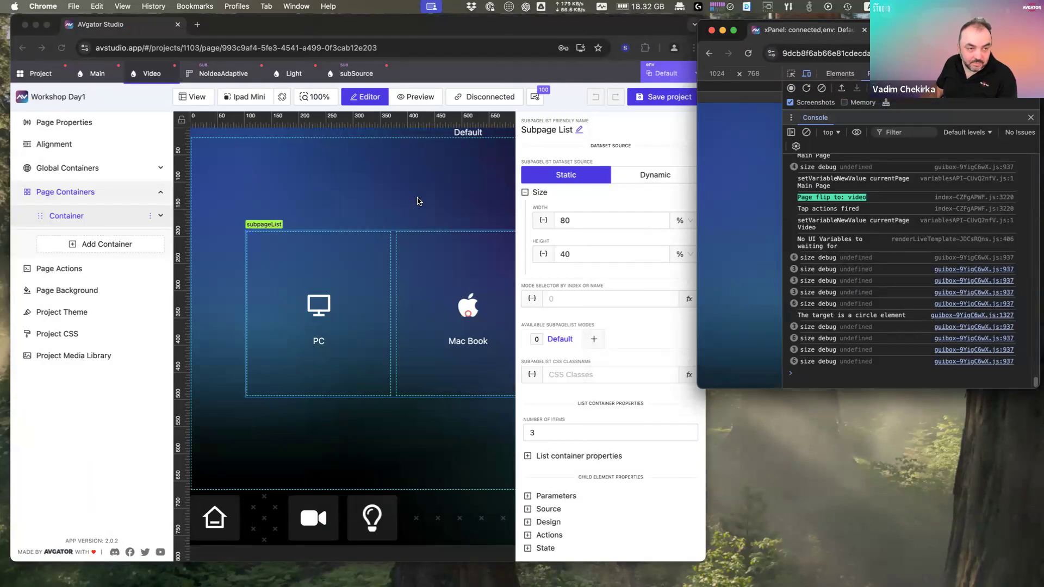
# Step: Expand item 1's overrides and Extend Actions plus item 2's overrides, then begin a new item 1 action
pyautogui.click(349, 291)
pyautogui.scroll(-2, 589, 423)
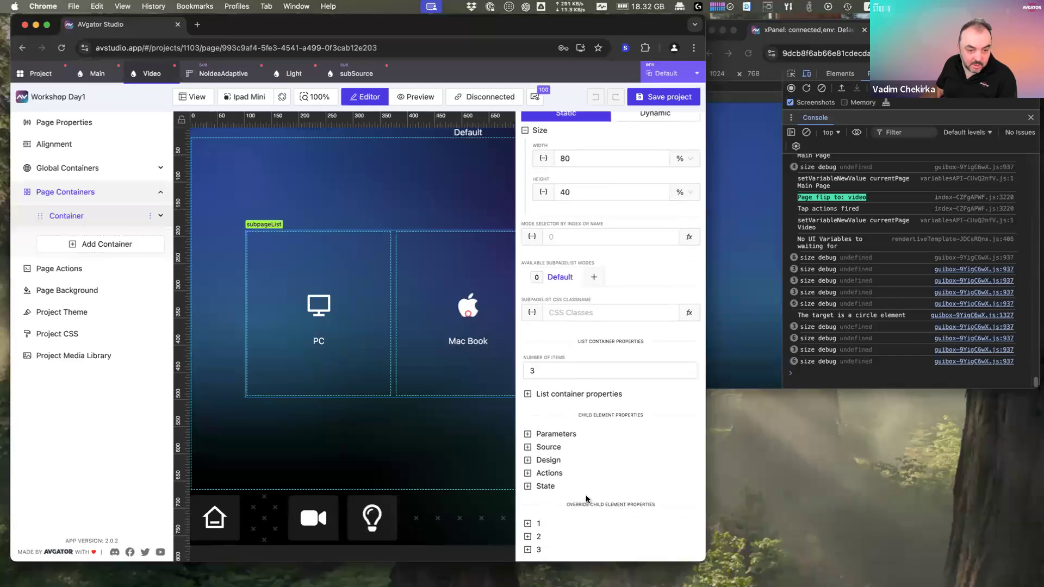
pyautogui.click(539, 523)
pyautogui.scroll(-2, 544, 522)
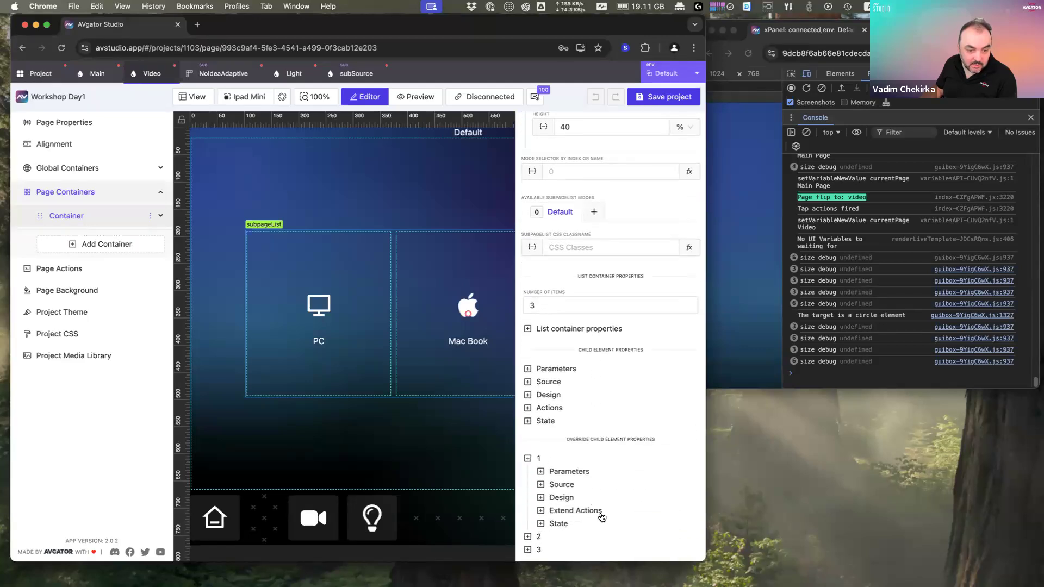
pyautogui.click(600, 514)
pyautogui.scroll(-2, 601, 506)
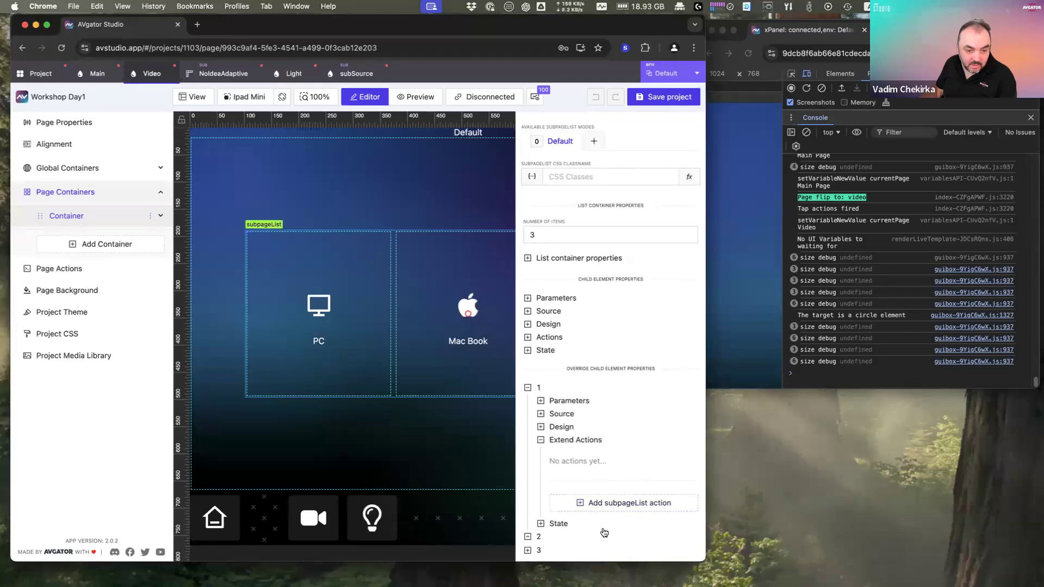
pyautogui.click(577, 538)
pyautogui.scroll(-2, 565, 544)
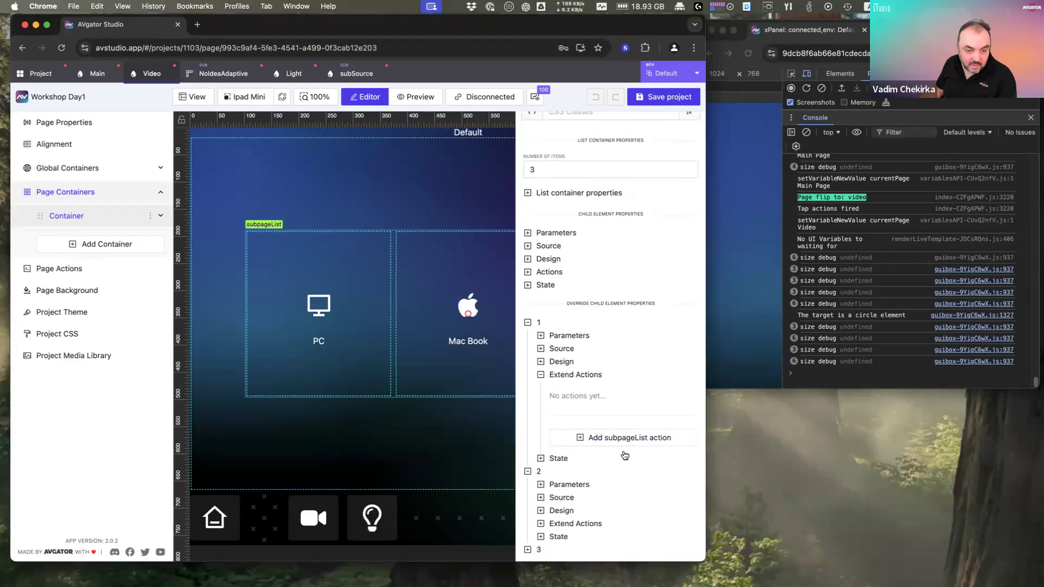
pyautogui.click(630, 439)
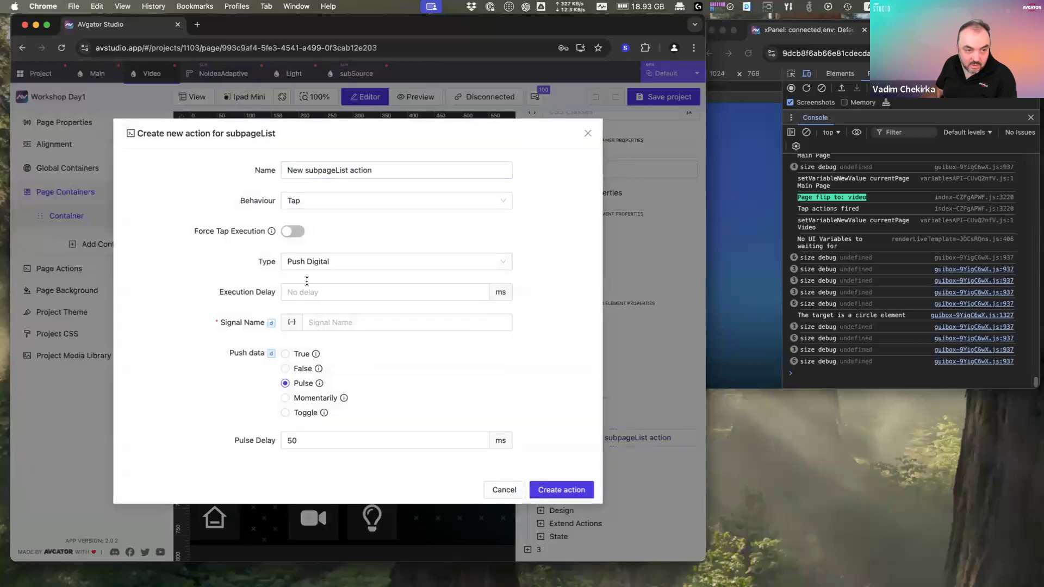
pyautogui.click(328, 271)
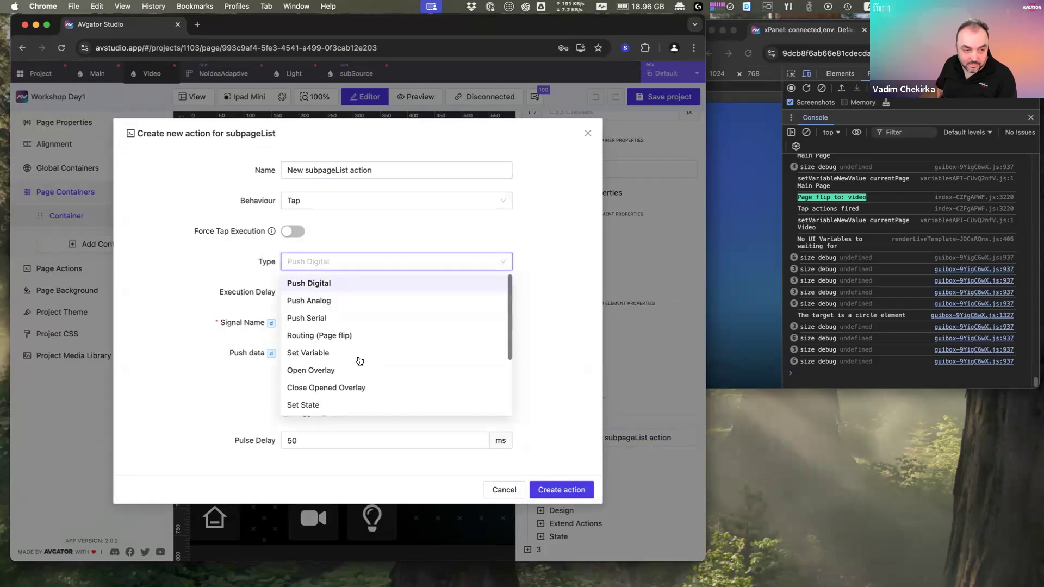
pyautogui.click(341, 304)
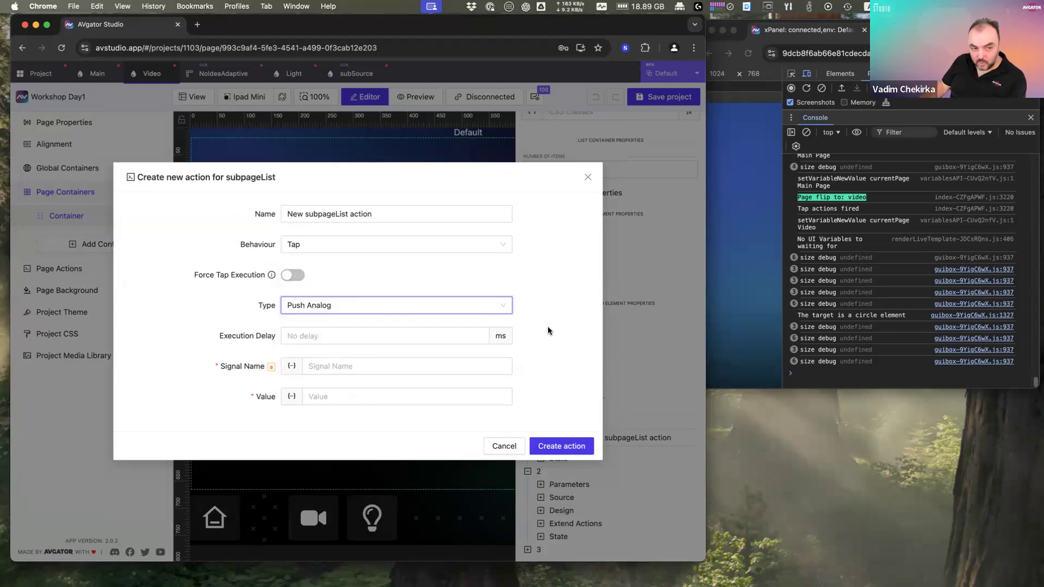
pyautogui.click(362, 366)
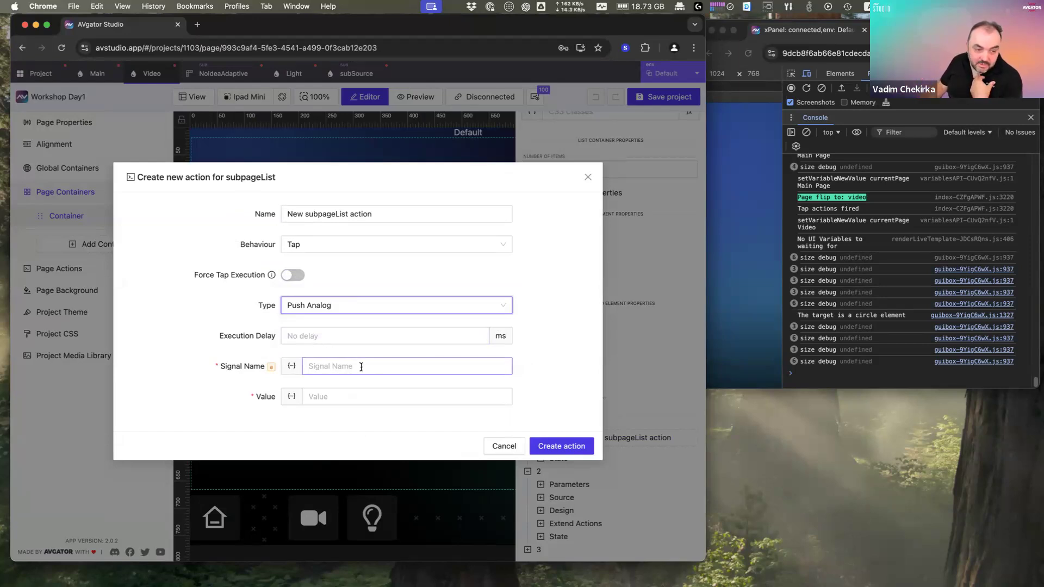
pyautogui.click(361, 366)
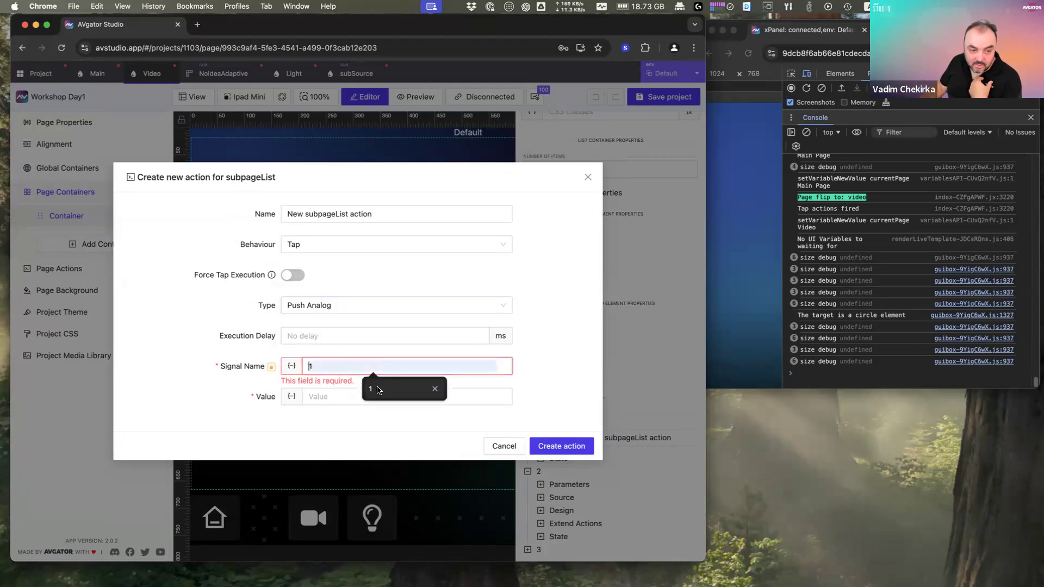
pyautogui.click(377, 389)
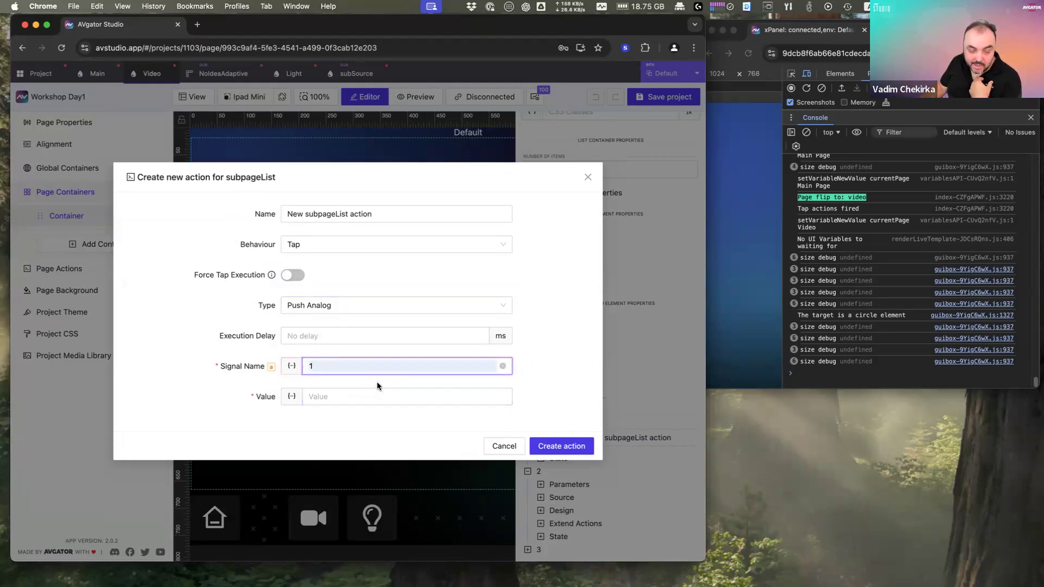
pyautogui.click(370, 394)
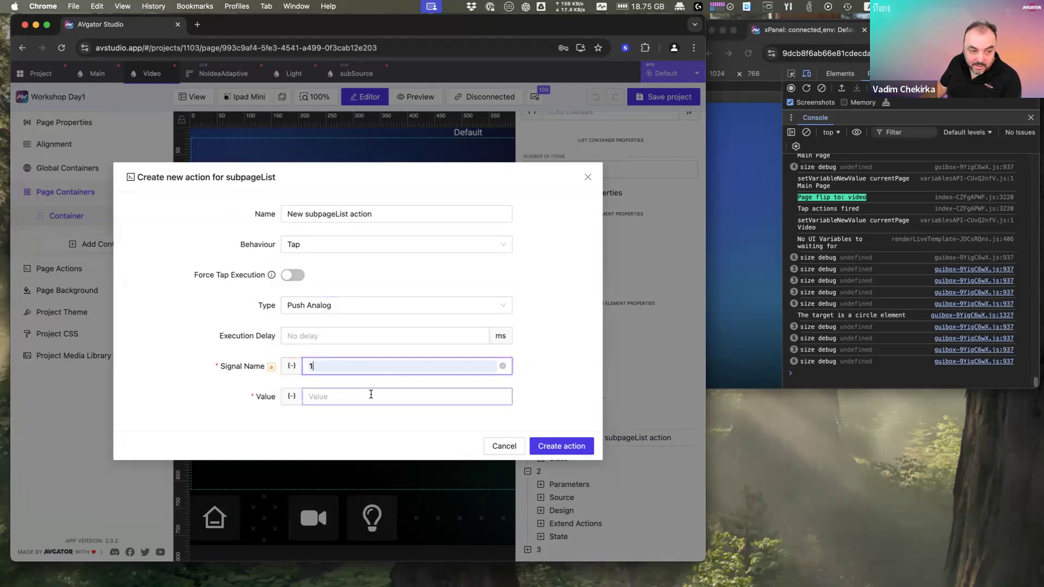
pyautogui.click(327, 364)
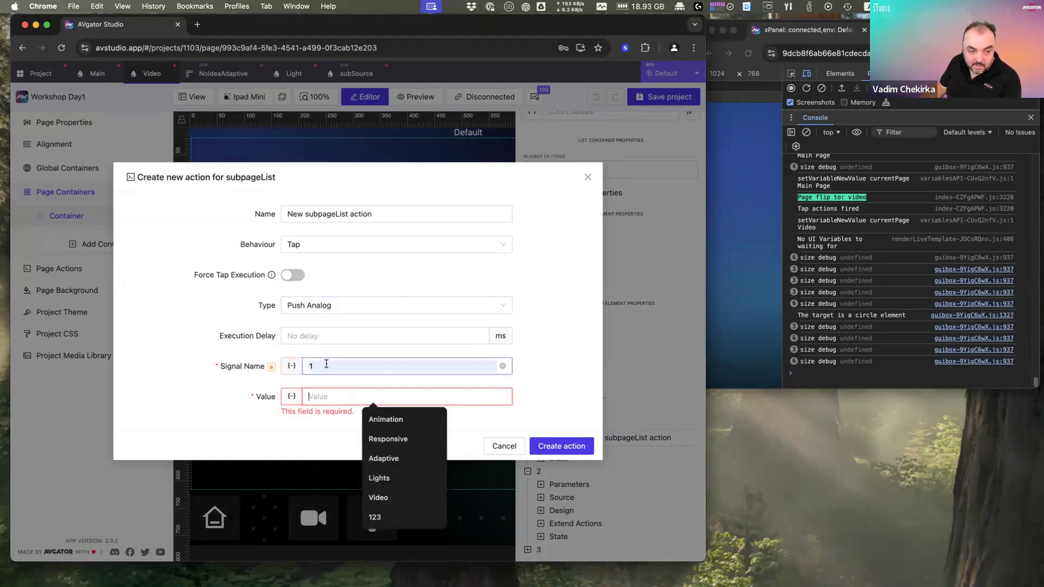
pyautogui.click(327, 395)
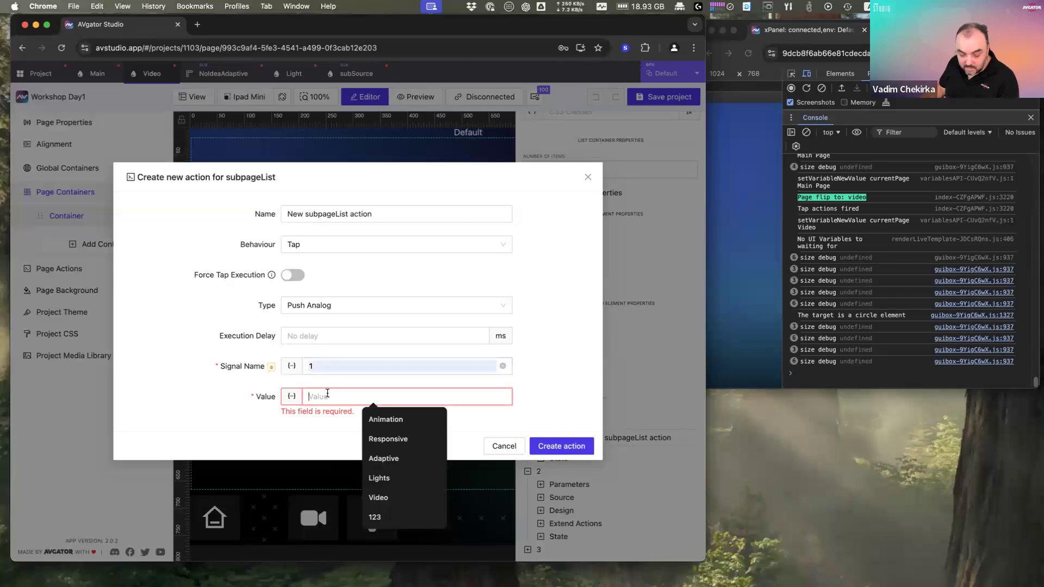
pyautogui.write('1')
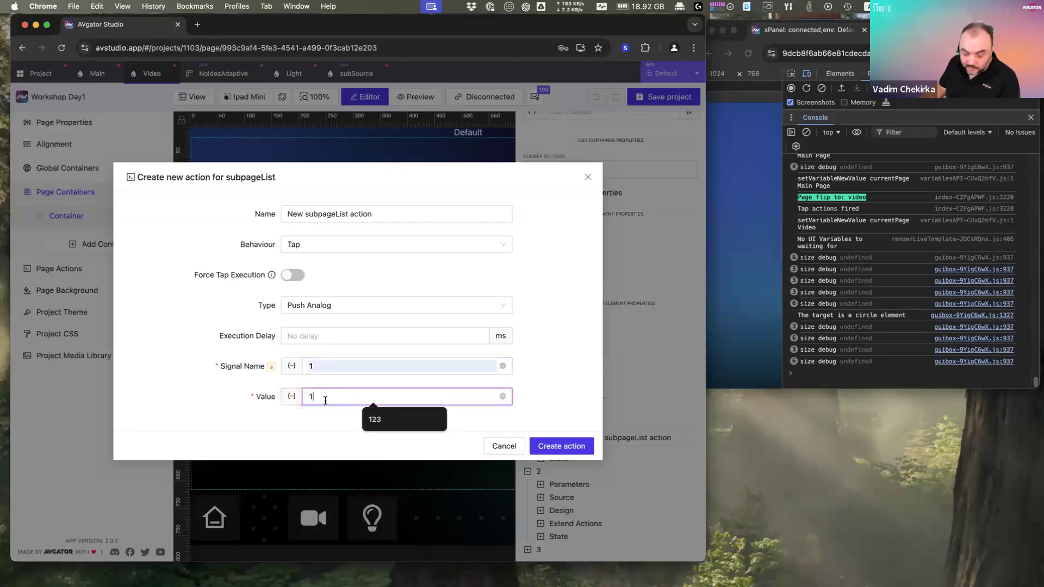
pyautogui.write('00')
pyautogui.click(554, 446)
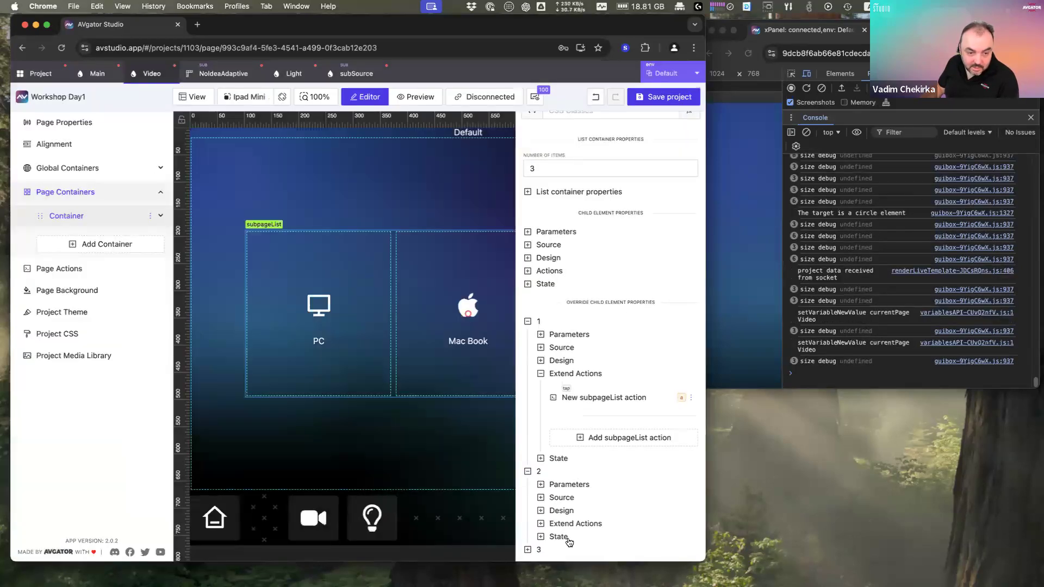
pyautogui.click(691, 398)
pyautogui.click(674, 433)
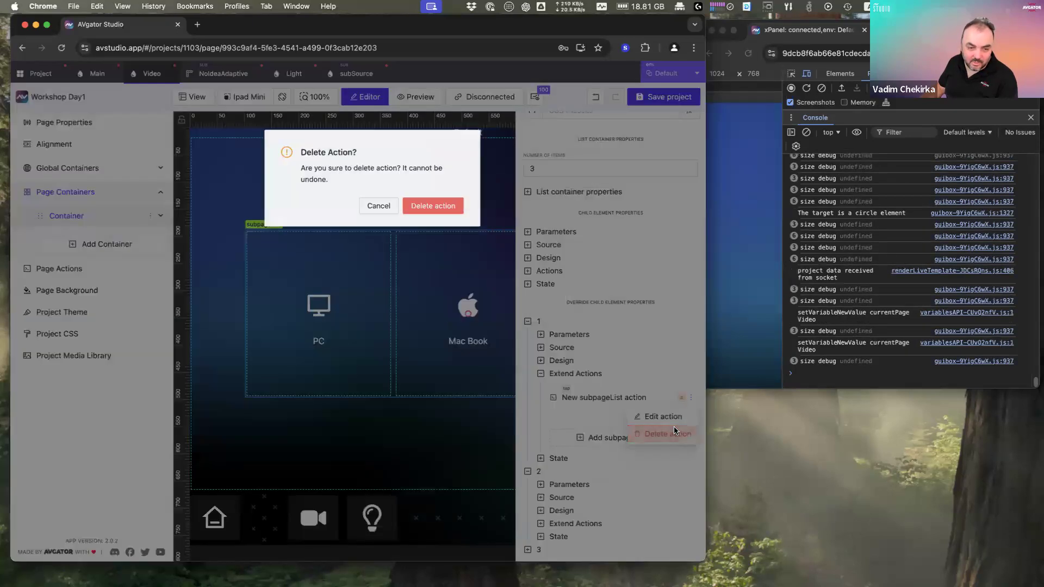
pyautogui.click(429, 219)
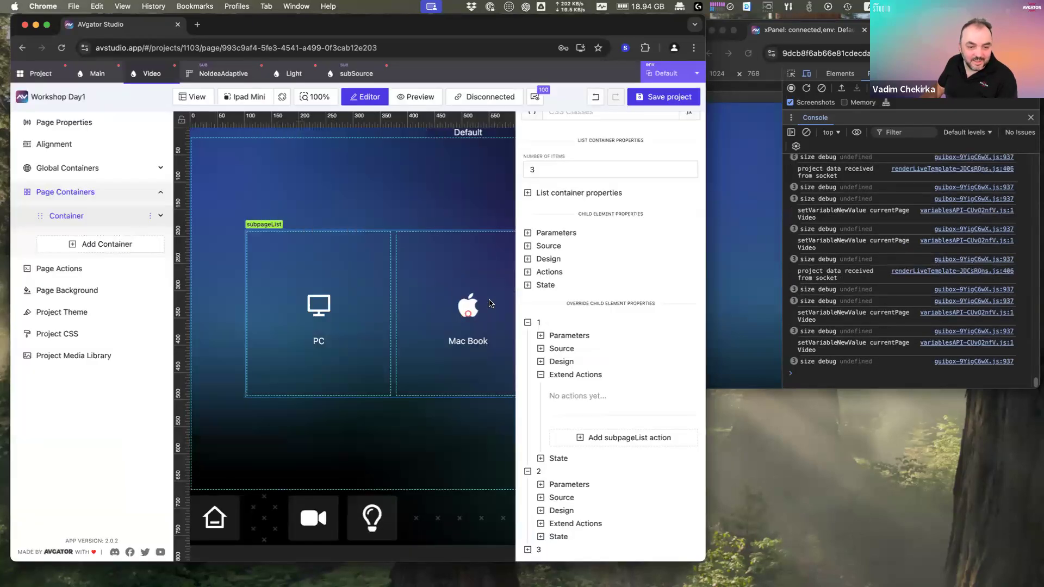
# Step: Start a new subSource button action of type Push Analog on signal 1
pyautogui.click(353, 76)
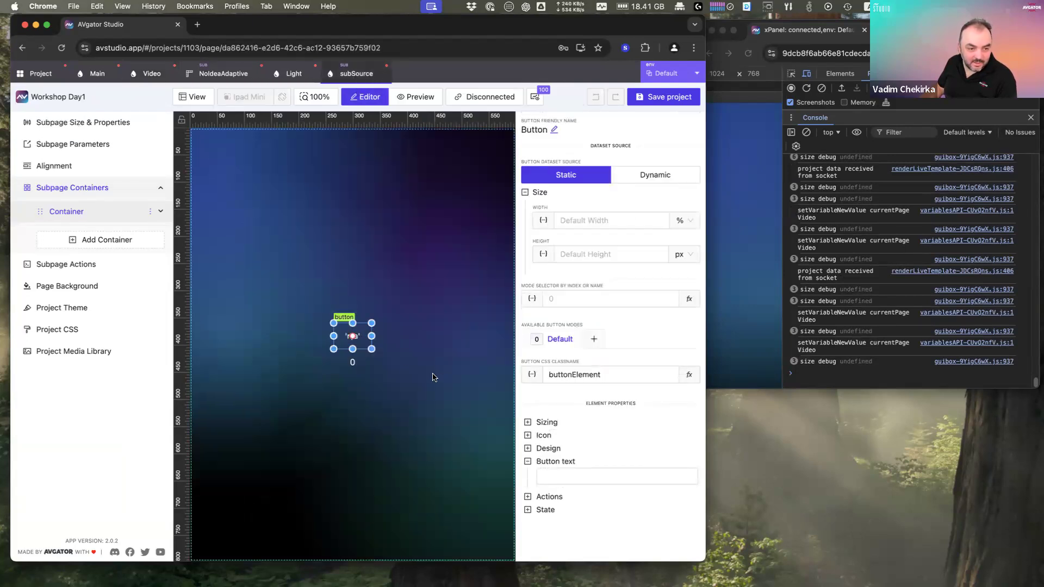
pyautogui.click(560, 499)
pyautogui.click(617, 529)
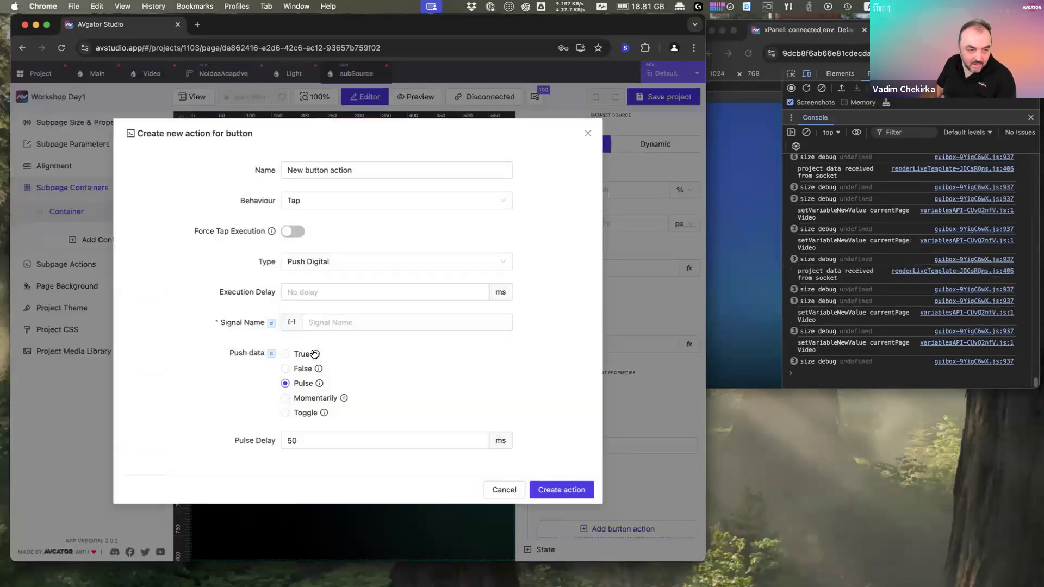
pyautogui.click(333, 264)
pyautogui.click(329, 301)
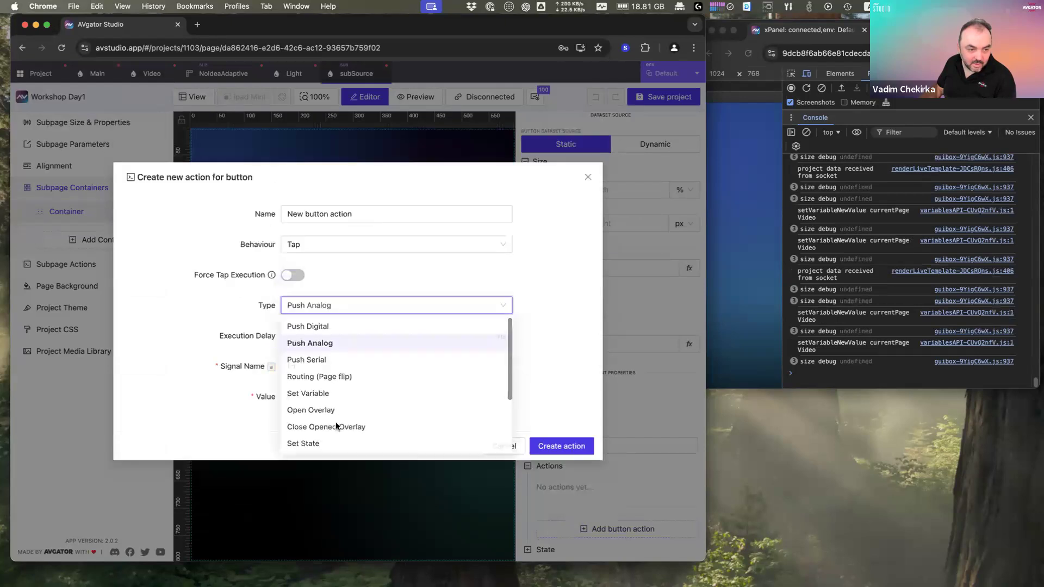
pyautogui.click(330, 364)
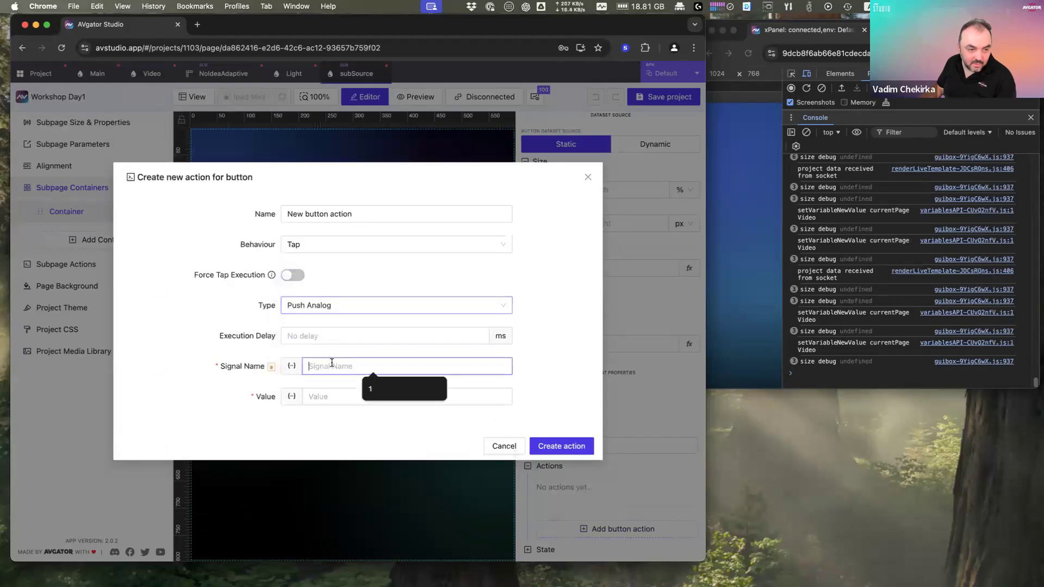
pyautogui.click(384, 392)
# Step: Set the action value to a new number parameter sourceID and create the tap action
pyautogui.click(326, 396)
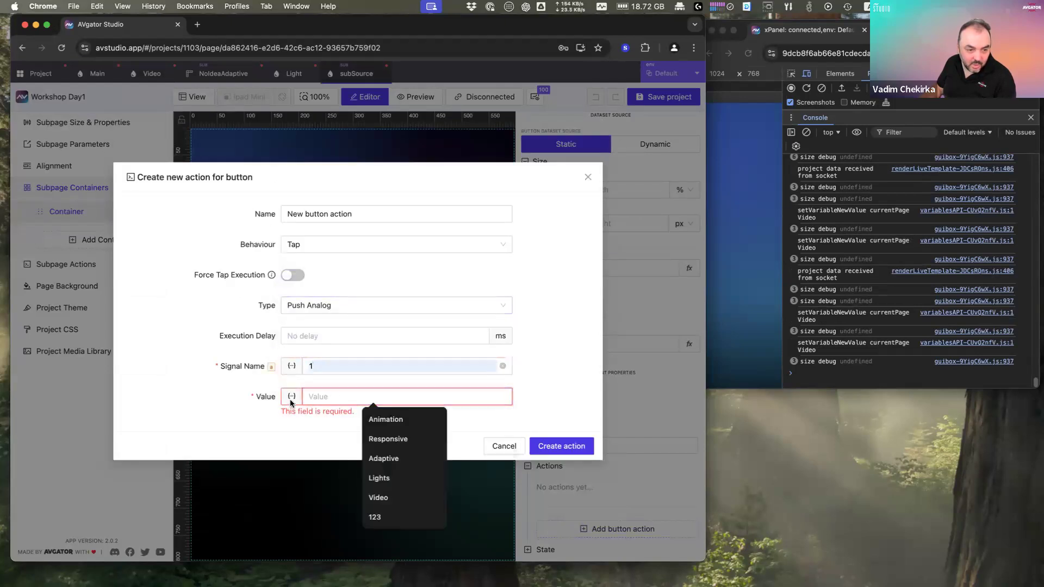
pyautogui.click(290, 401)
pyautogui.click(239, 189)
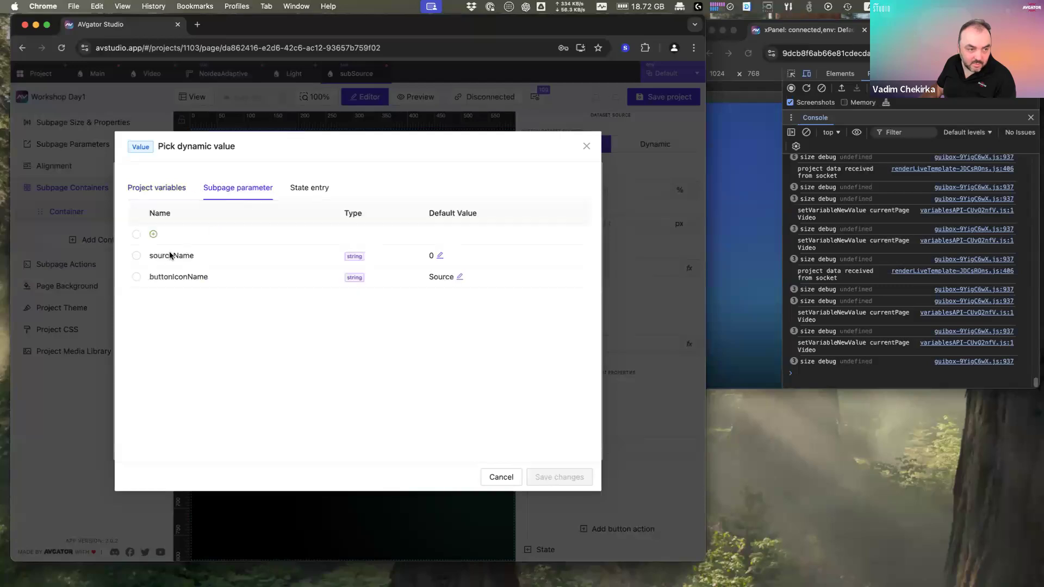
pyautogui.click(205, 240)
pyautogui.click(219, 291)
pyautogui.doubleClick(173, 289)
pyautogui.write('so')
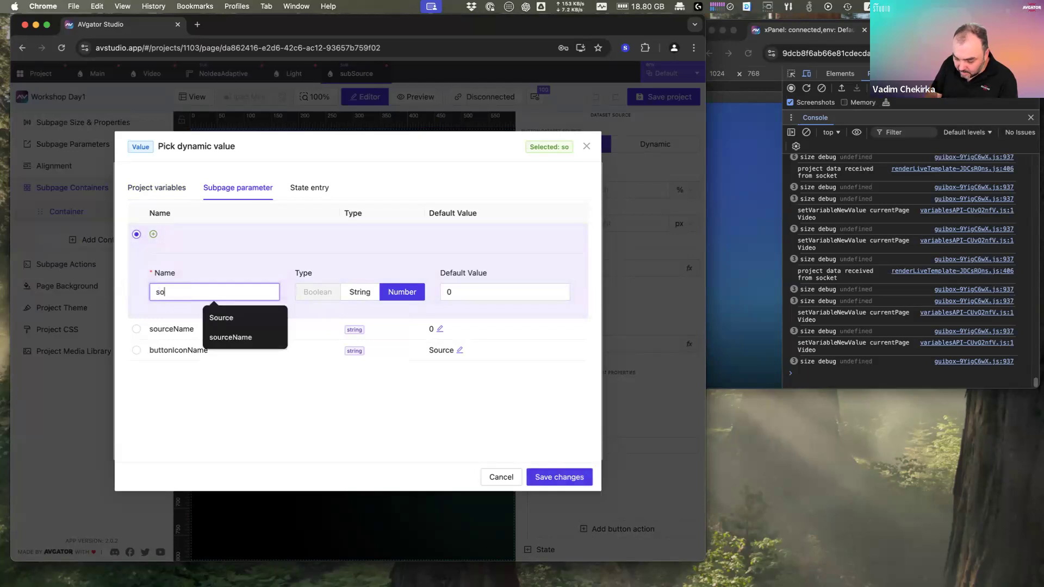
pyautogui.write('urceID%')
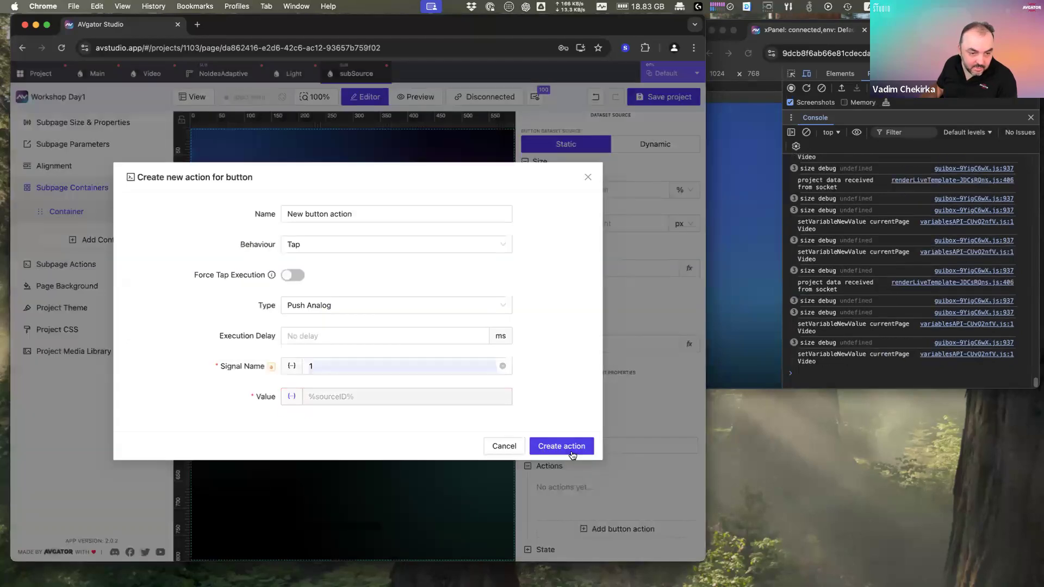
pyautogui.click(571, 445)
# Step: On the Video page, override sourceID to 100 for PC and 200 for Mac Book
pyautogui.click(152, 74)
pyautogui.scroll(-3, 545, 426)
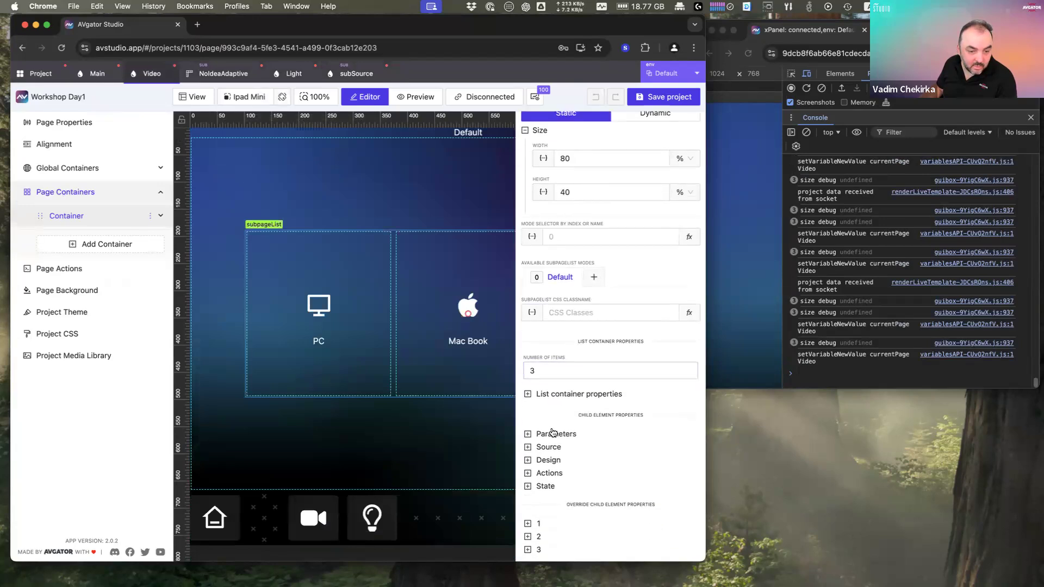
pyautogui.scroll(-2, 598, 500)
pyautogui.click(579, 470)
pyautogui.scroll(-4, 603, 479)
pyautogui.click(620, 459)
pyautogui.write('100')
pyautogui.click(542, 538)
pyautogui.scroll(-3, 613, 521)
pyautogui.click(569, 484)
pyautogui.scroll(-5, 609, 522)
pyautogui.click(600, 474)
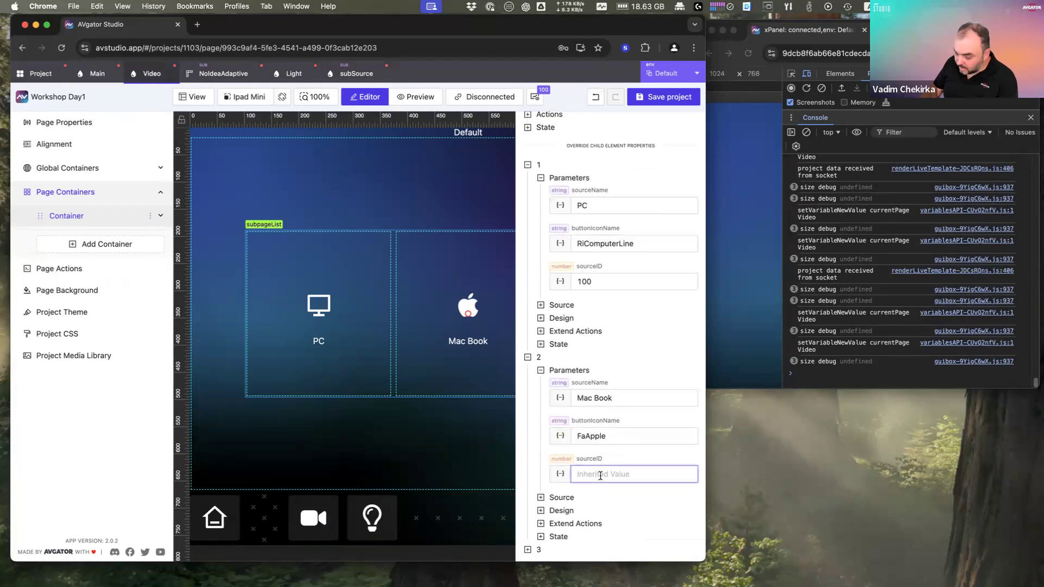
pyautogui.write('200')
# Step: Set Fire Stick's sourceID override to 300 and maximize the live preview
pyautogui.click(539, 548)
pyautogui.scroll(-2, 598, 522)
pyautogui.click(582, 500)
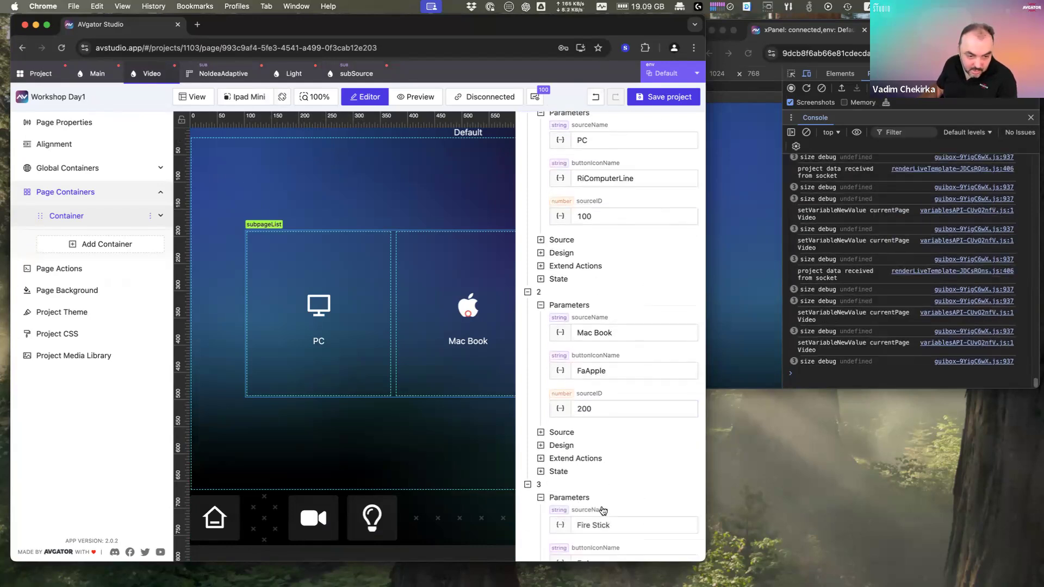
pyautogui.scroll(-4, 601, 500)
pyautogui.click(603, 487)
pyautogui.write('300')
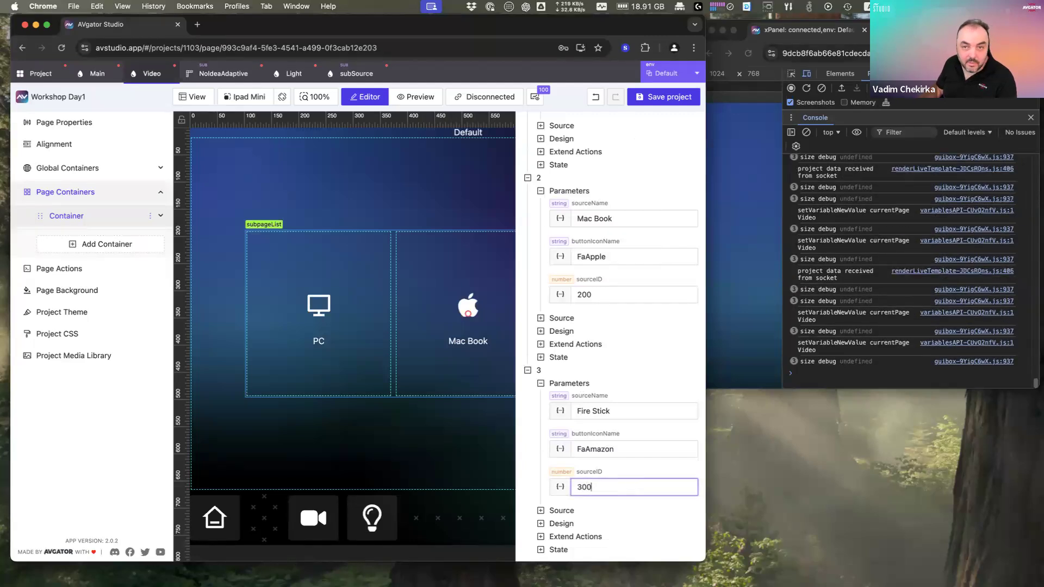
pyautogui.doubleClick(918, 29)
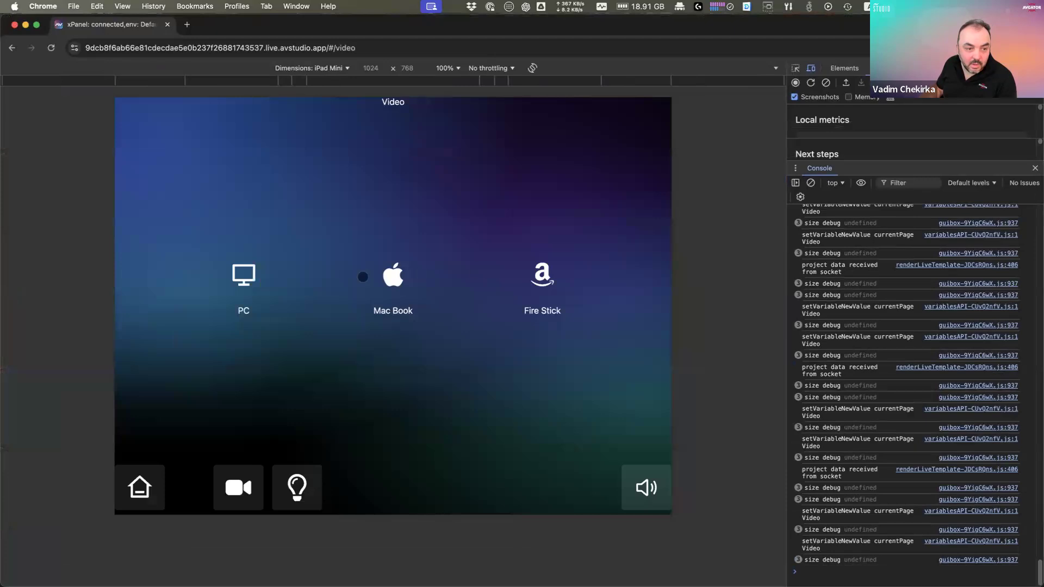
# Step: Tap PC, Mac Book and Fire Stick, confirming analog 1 values 100, 200, 300 in the console
pyautogui.click(253, 275)
pyautogui.click(424, 277)
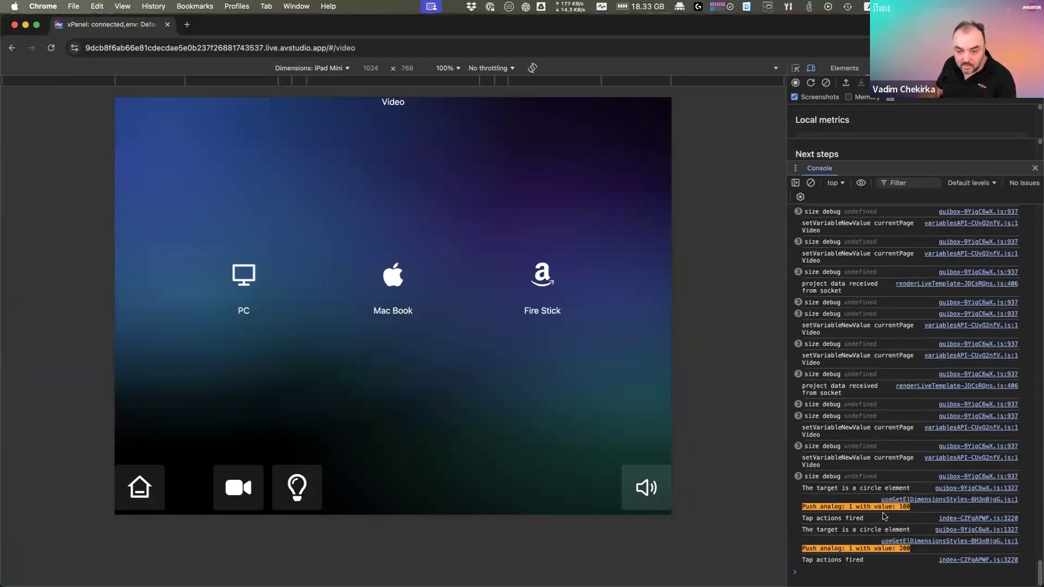
pyautogui.click(538, 272)
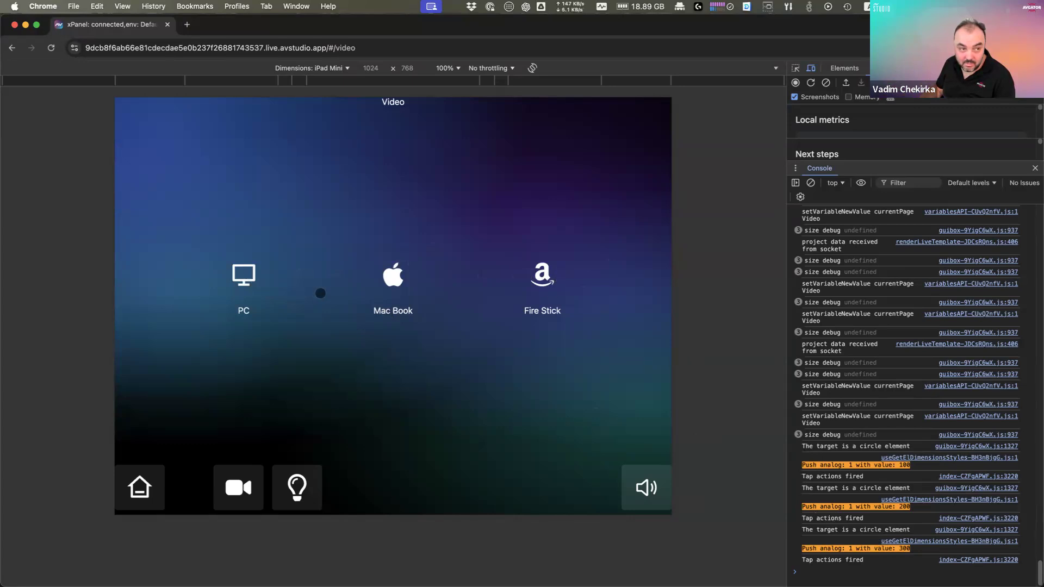
pyautogui.doubleClick(496, 29)
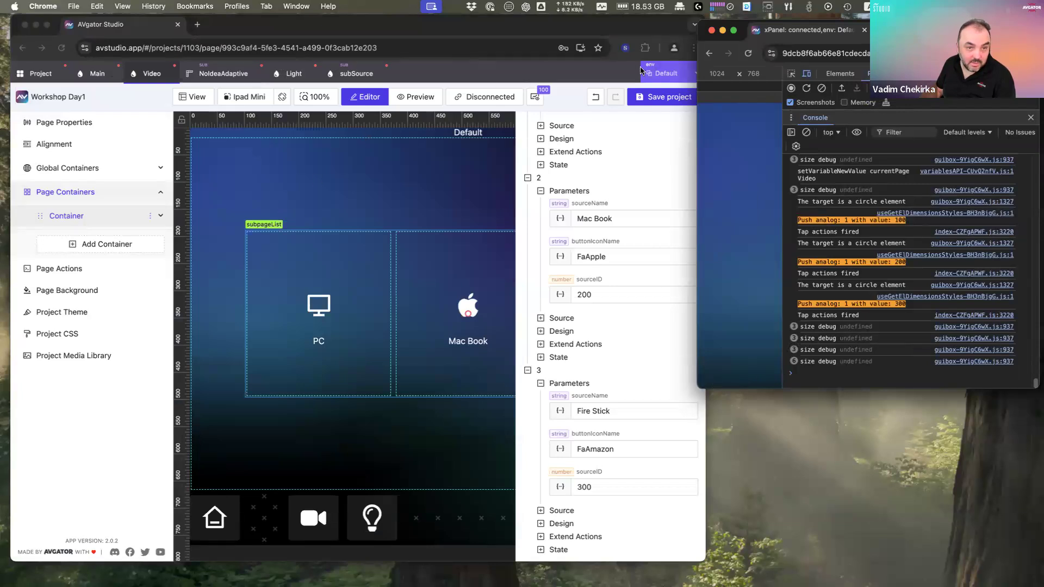
# Step: Save the project with Cmd+S and close the subSource, Light, NoIdeaAdaptive, Video and Main pages
pyautogui.doubleClick(481, 28)
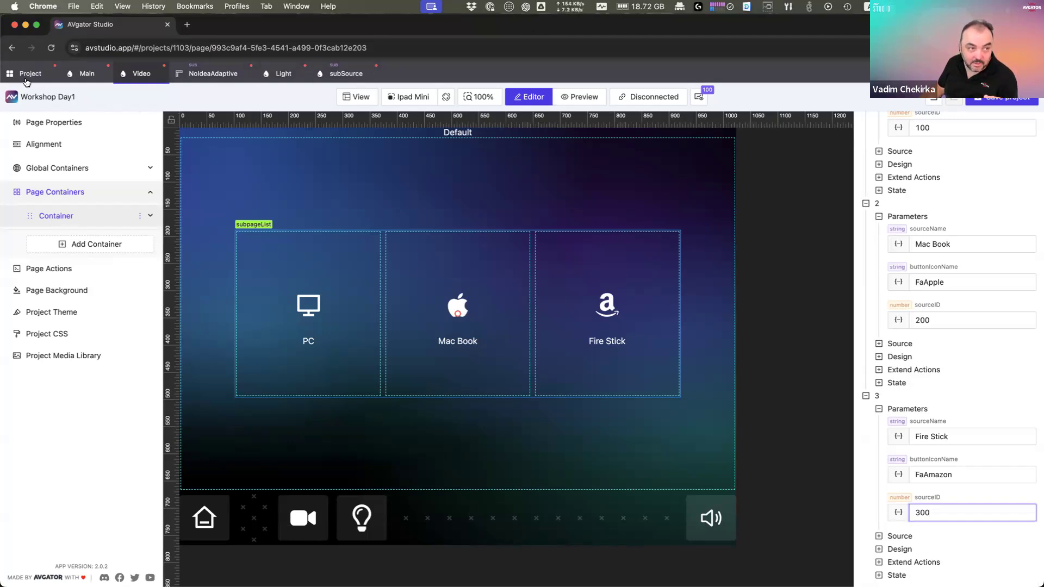
pyautogui.press('super+s')
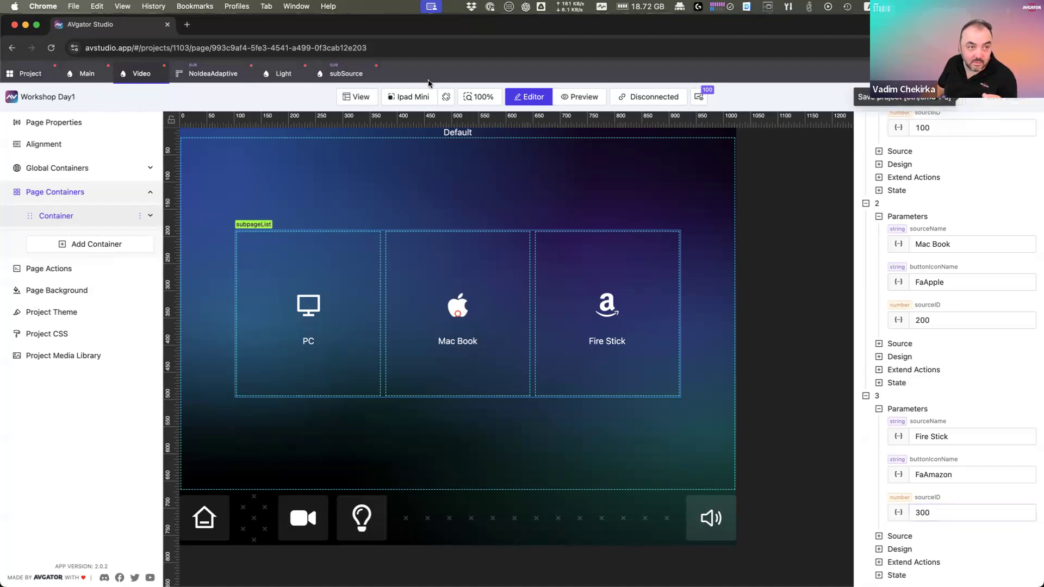
pyautogui.click(375, 76)
pyautogui.click(306, 75)
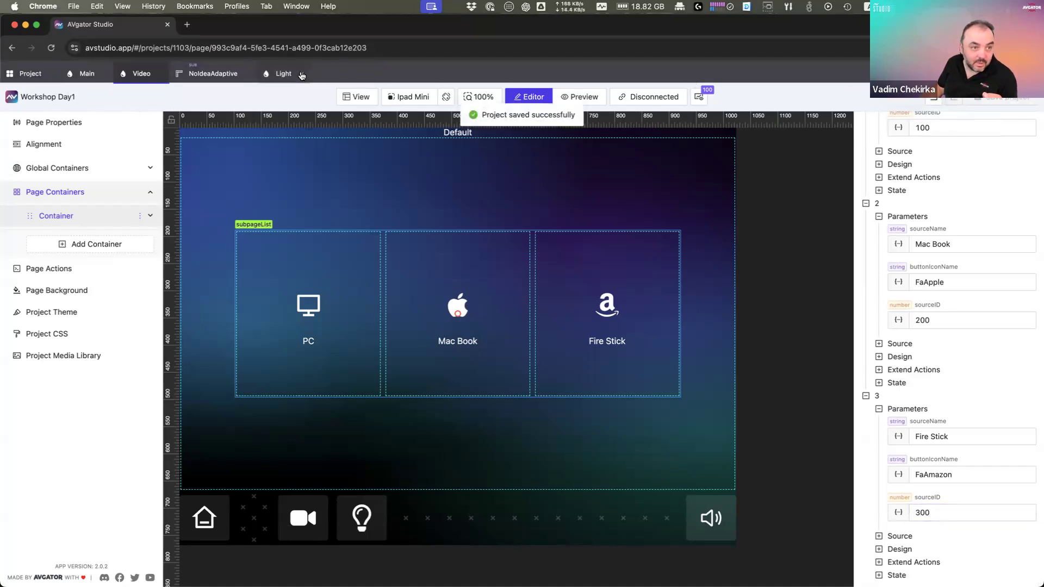
pyautogui.click(248, 74)
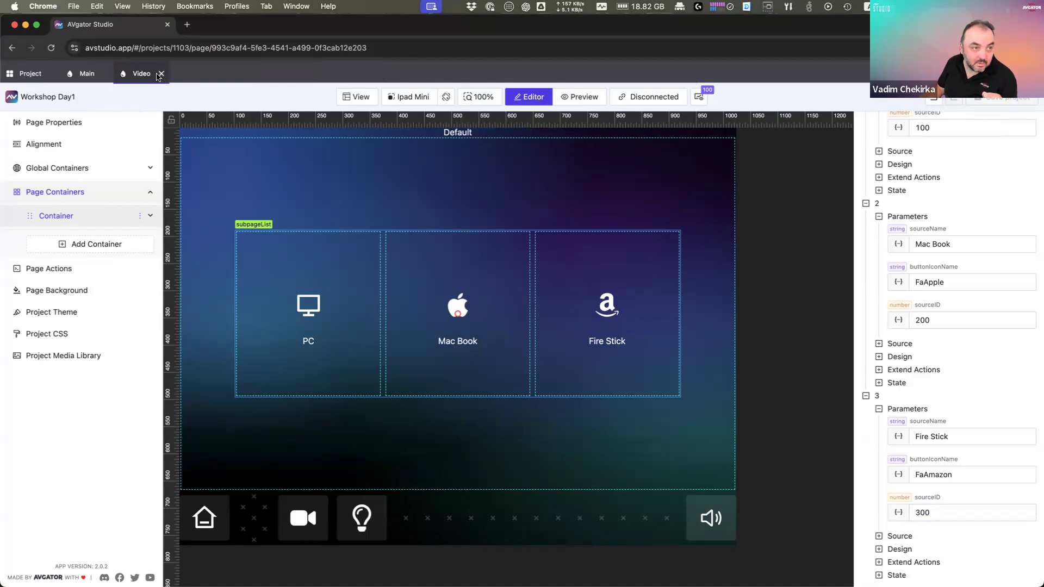
pyautogui.click(161, 73)
pyautogui.click(106, 74)
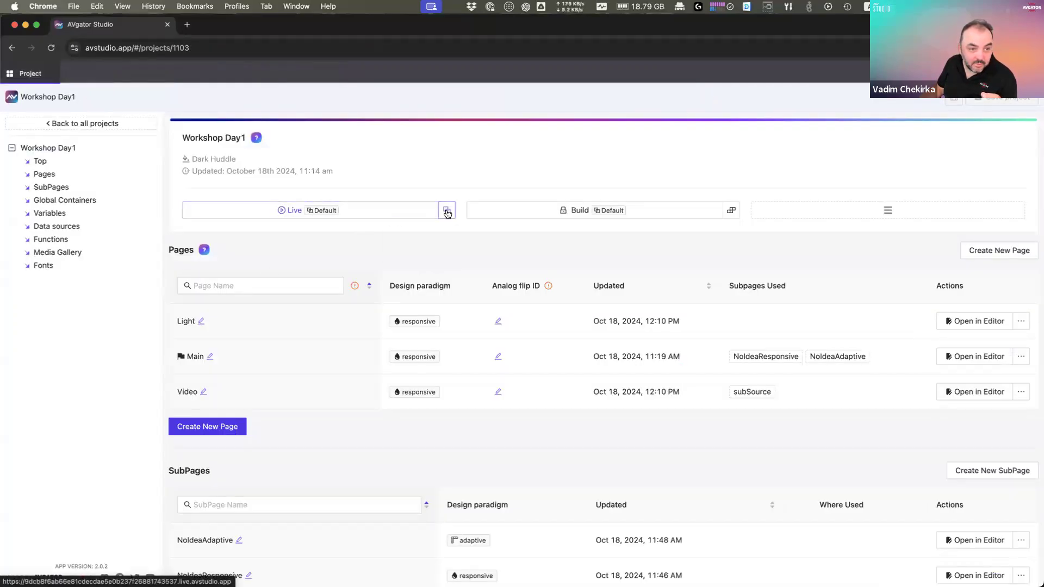
# Step: Launch the live preview in the ENV_Debug environment and enlarge it to full screen
pyautogui.moveTo(447, 213)
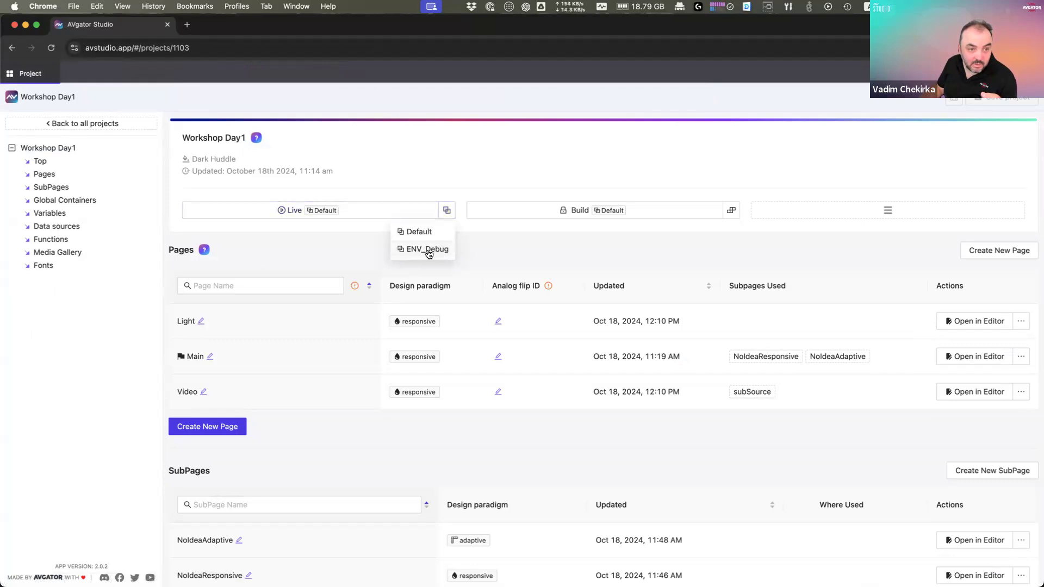
pyautogui.click(428, 251)
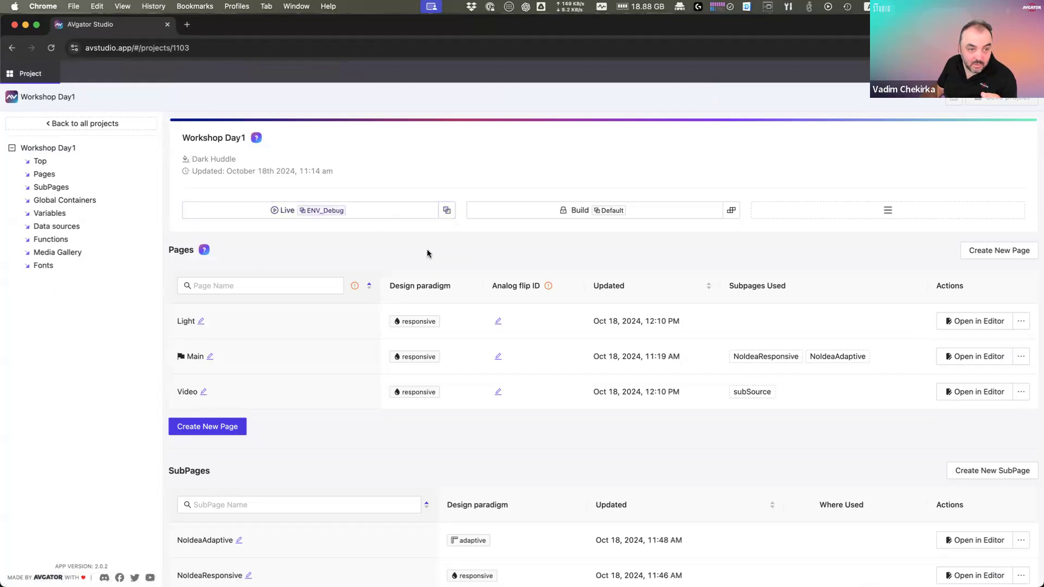
pyautogui.doubleClick(436, 30)
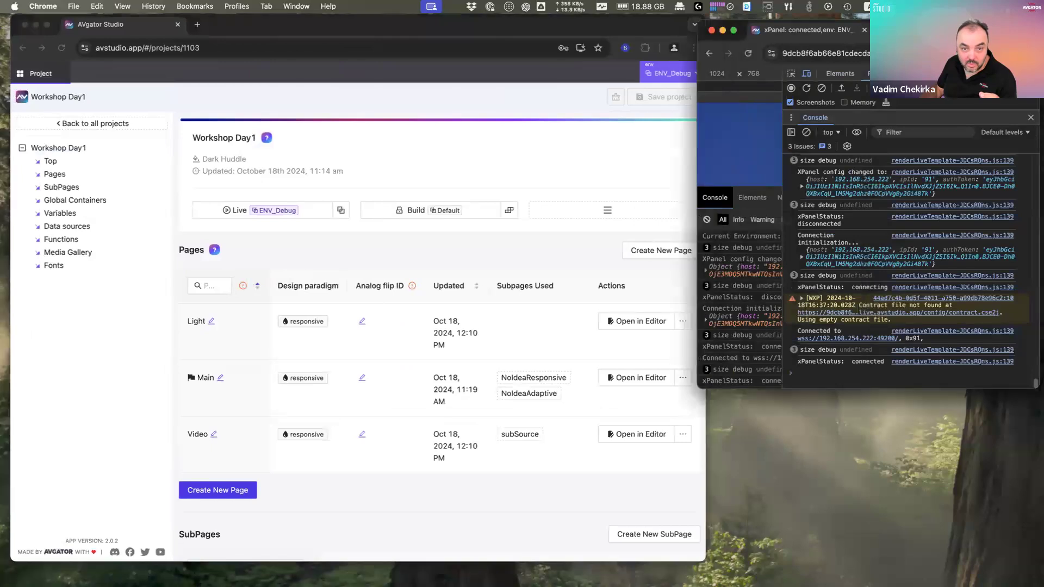
pyautogui.doubleClick(925, 29)
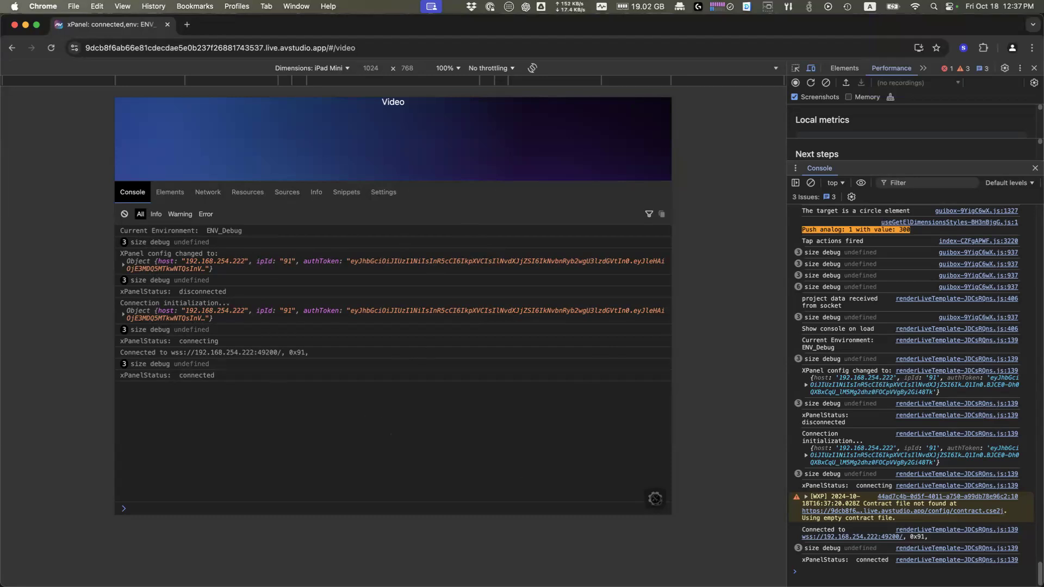
# Step: Hide the debug console and move its gear toggle to the top of the page
pyautogui.moveTo(642, 457); pyautogui.dragTo(647, 492)
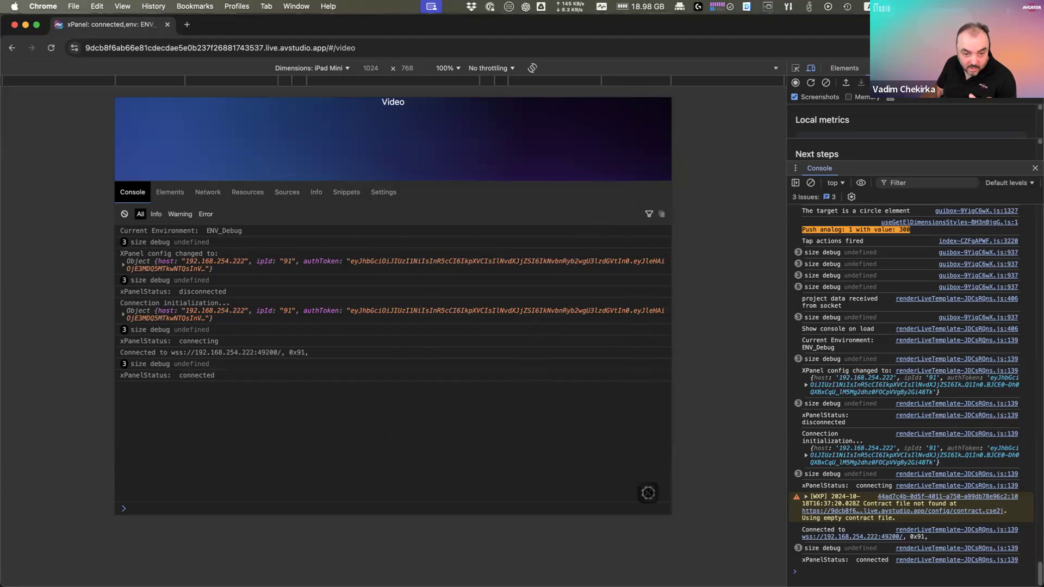
pyautogui.click(647, 493)
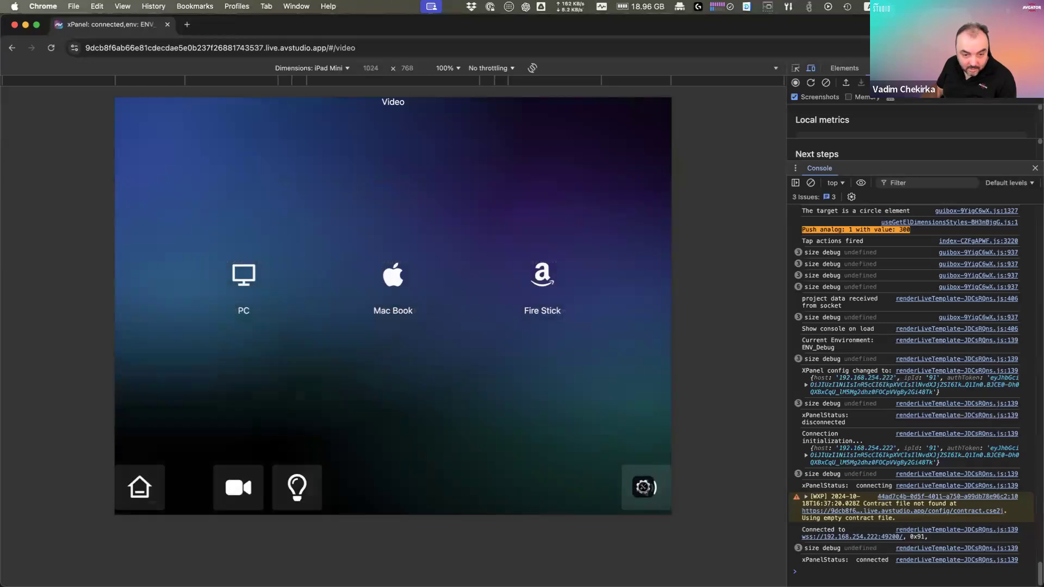
pyautogui.moveTo(644, 485); pyautogui.dragTo(648, 124)
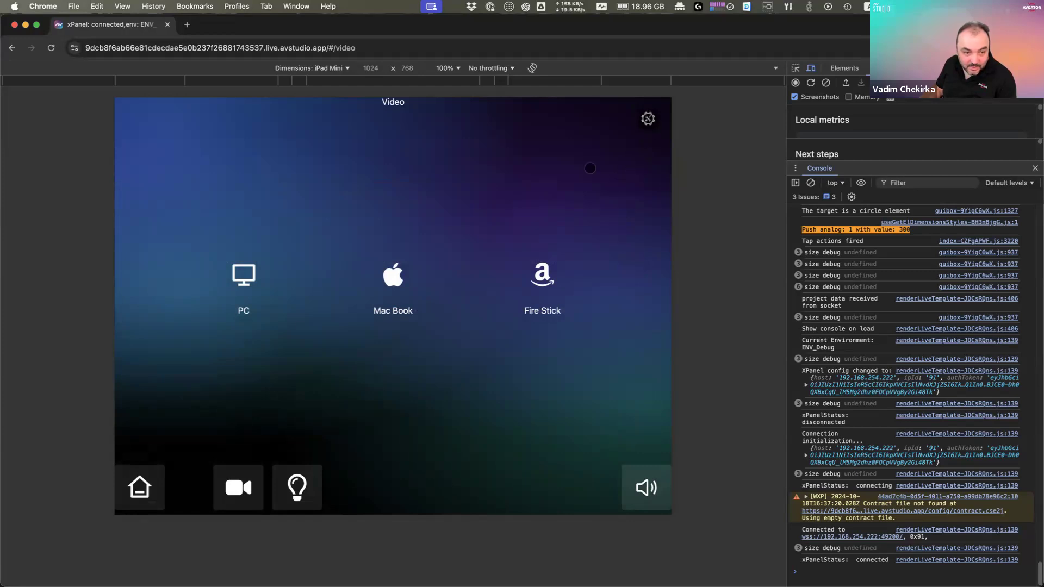
# Step: Tap the PC, Mac Book and Fire Stick sources, then check their entries in the debug console
pyautogui.click(244, 274)
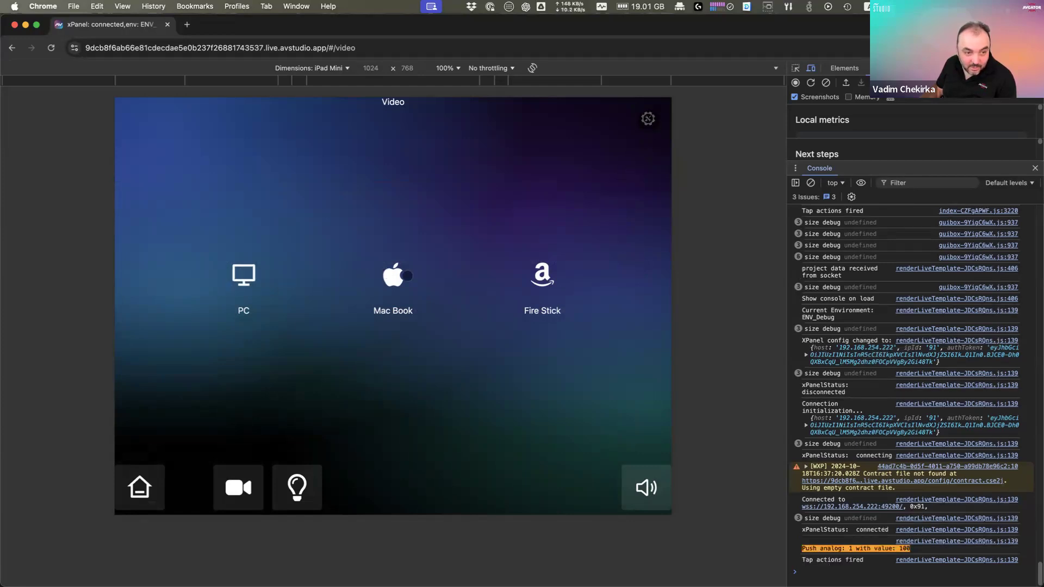
pyautogui.click(393, 274)
pyautogui.click(542, 274)
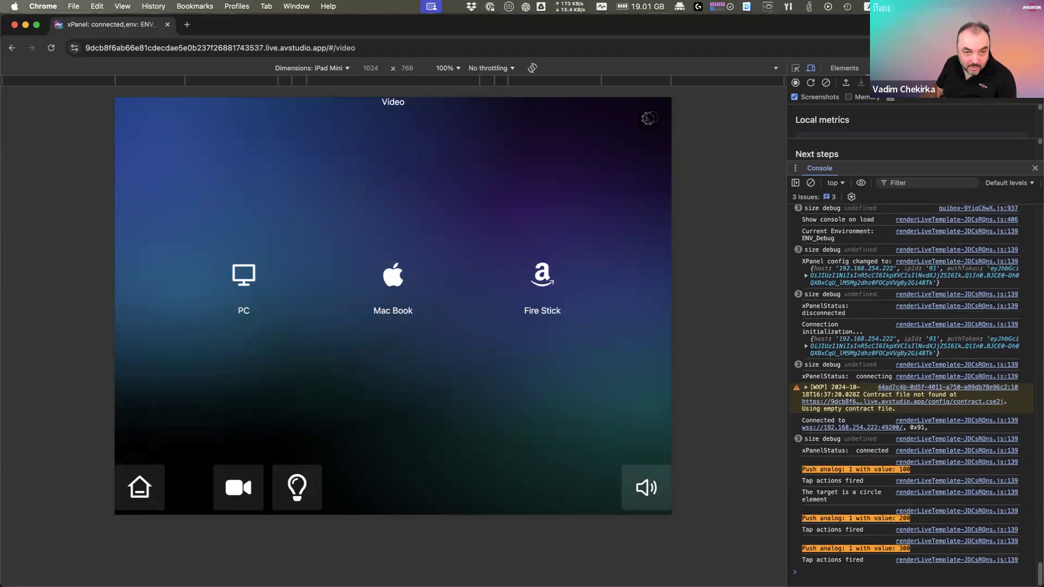
pyautogui.click(648, 118)
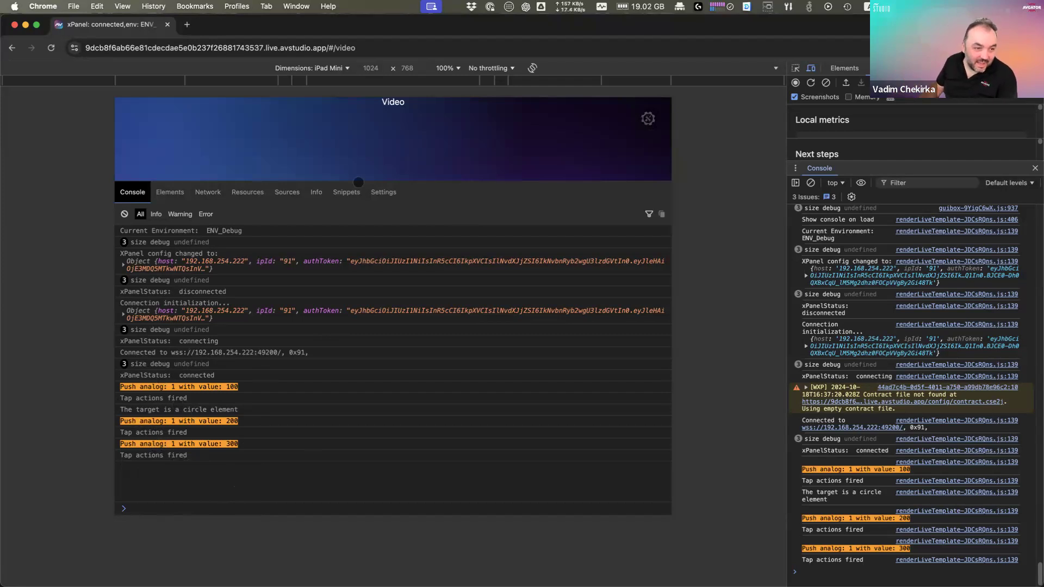
pyautogui.click(647, 118)
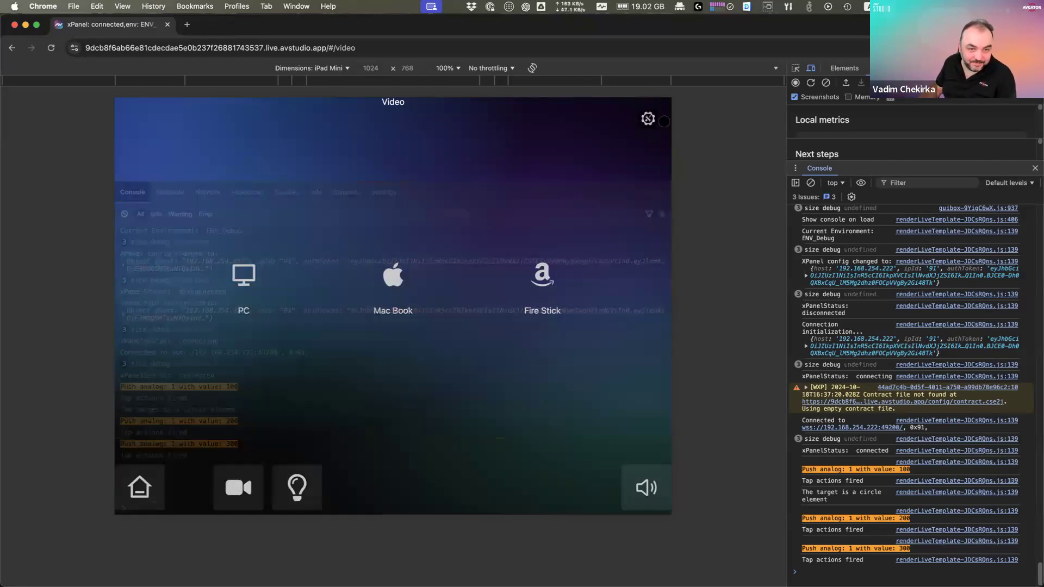
pyautogui.doubleClick(373, 30)
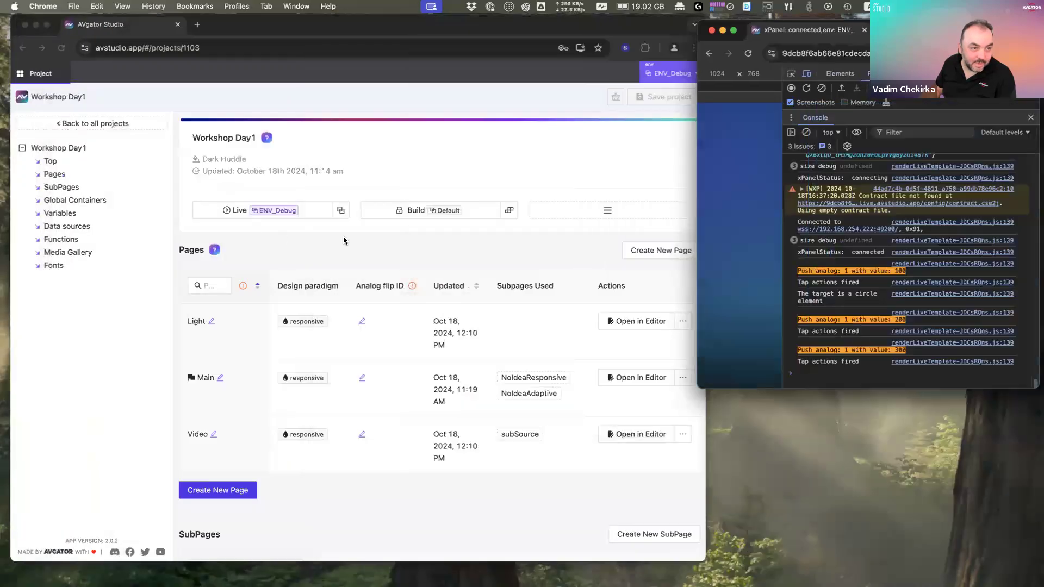
# Step: Switch the live environment to Default and drag SIMPL Windows over from the other display
pyautogui.click(344, 212)
pyautogui.click(308, 232)
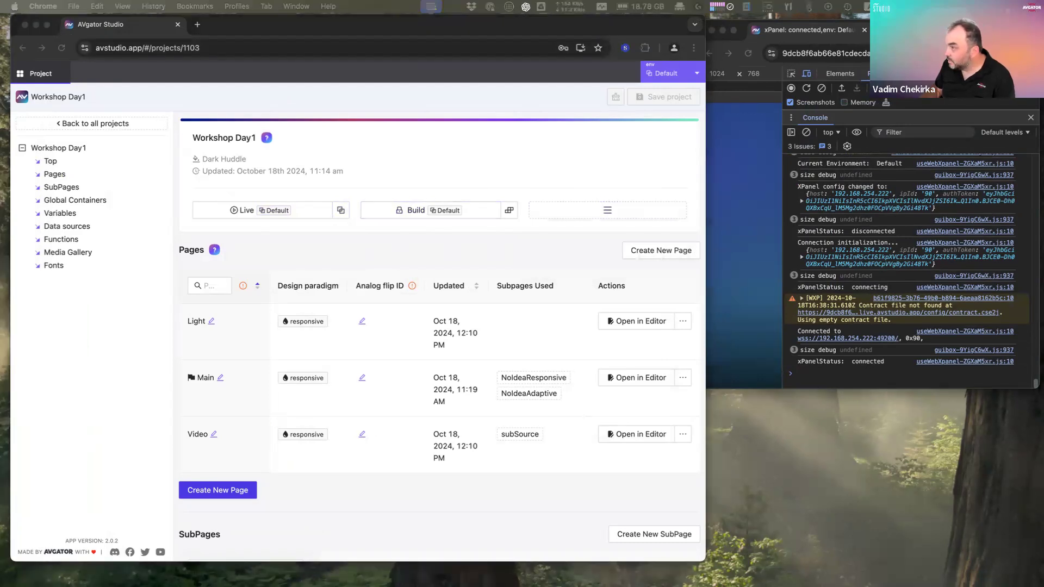
pyautogui.moveTo(1043, 96); pyautogui.dragTo(609, 78)
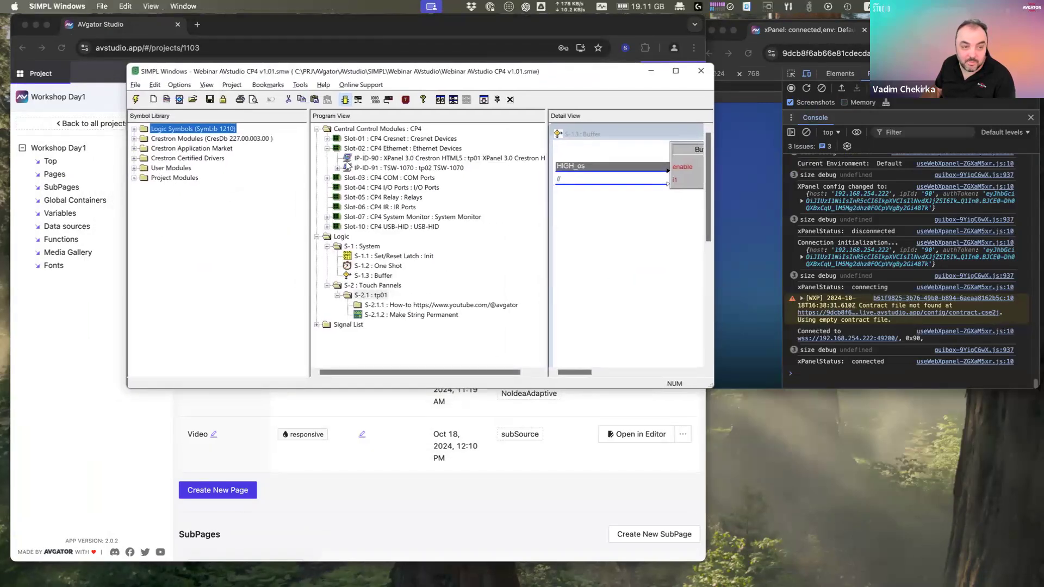
# Step: Inspect the IP-ID 90 XPanel's serial signals and the IP-ID 91 TSW-1070 entry, then move SIMPL Windows off screen
pyautogui.click(384, 159)
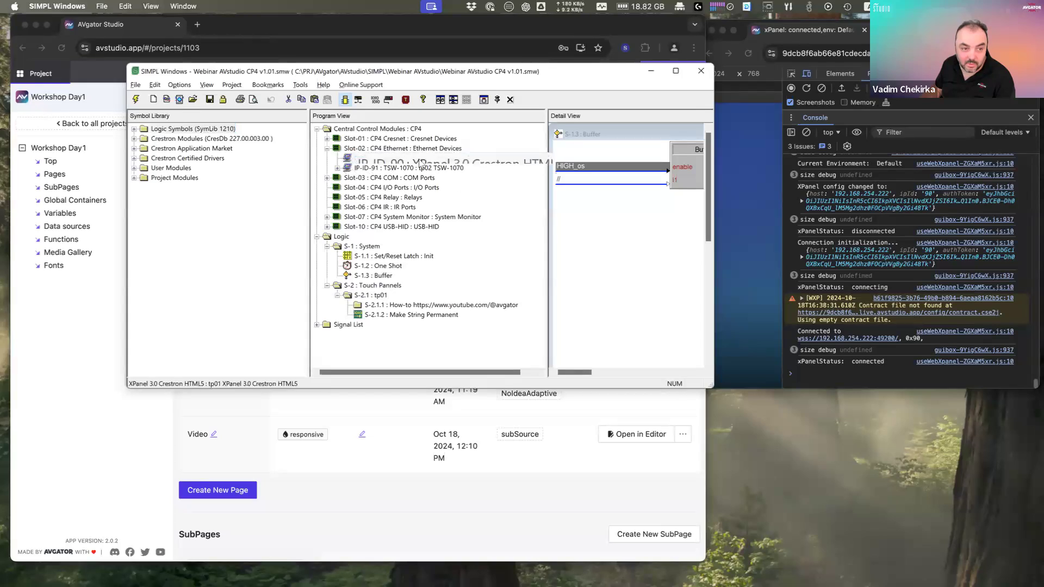
pyautogui.doubleClick(443, 162)
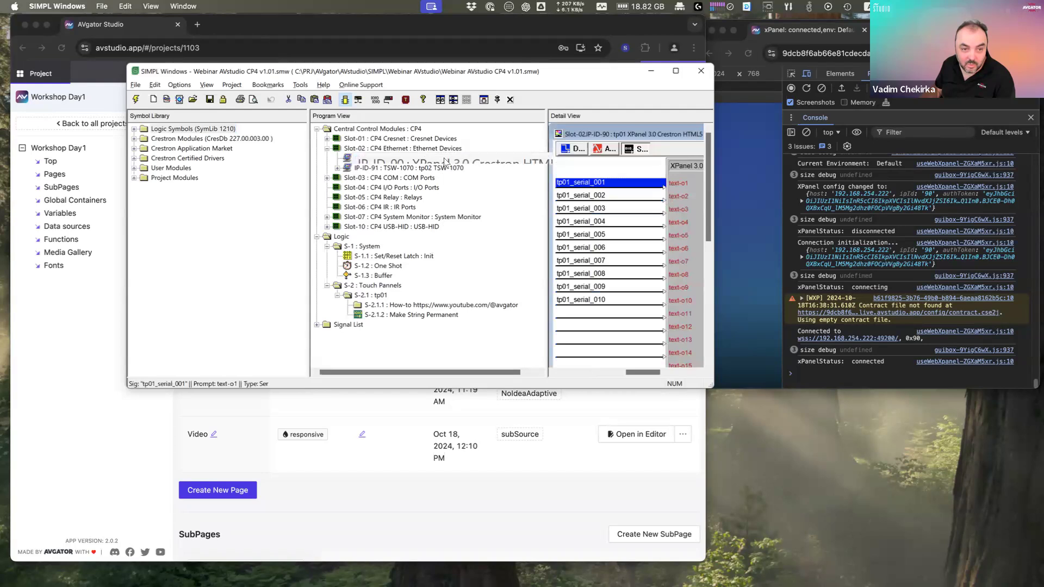
pyautogui.rightClick(444, 160)
pyautogui.click(373, 163)
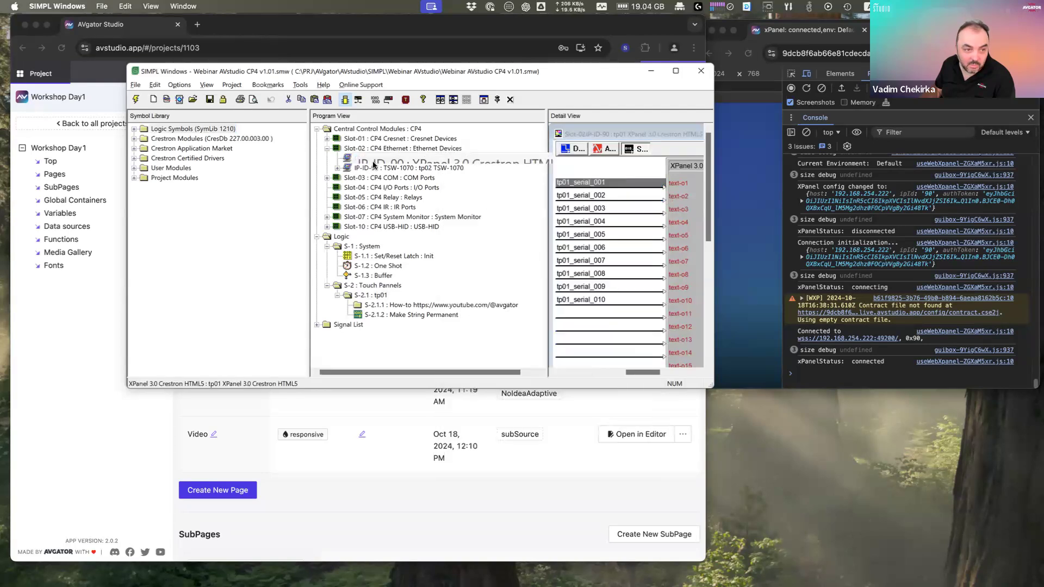
pyautogui.click(338, 168)
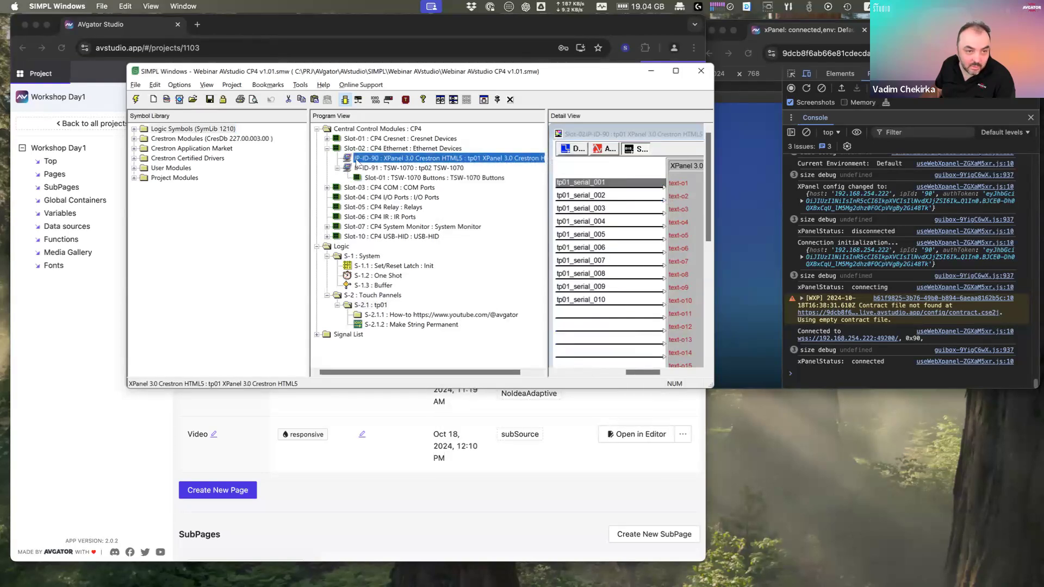
pyautogui.moveTo(384, 72); pyautogui.dragTo(1042, 74)
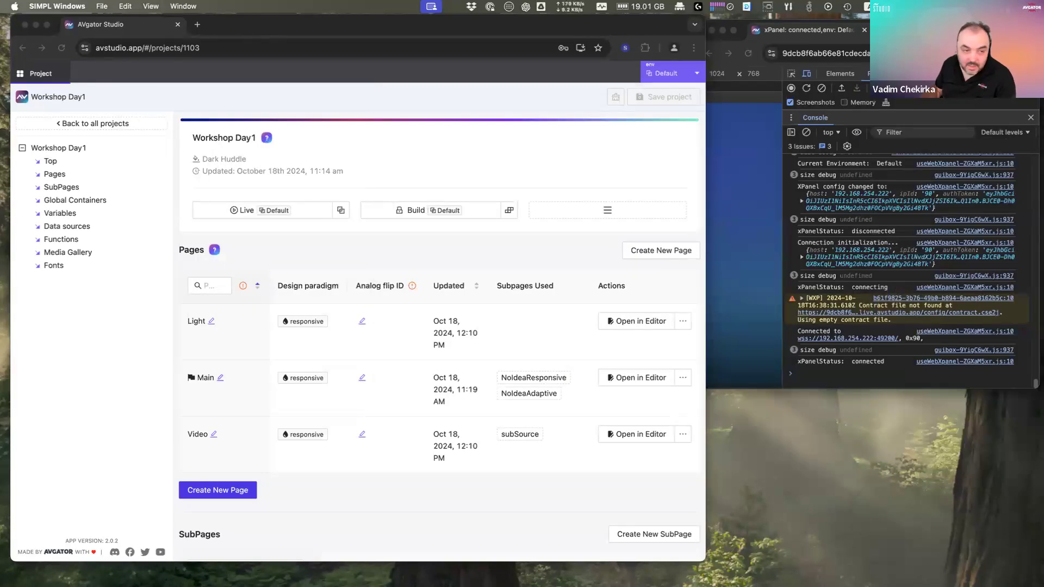
pyautogui.click(599, 213)
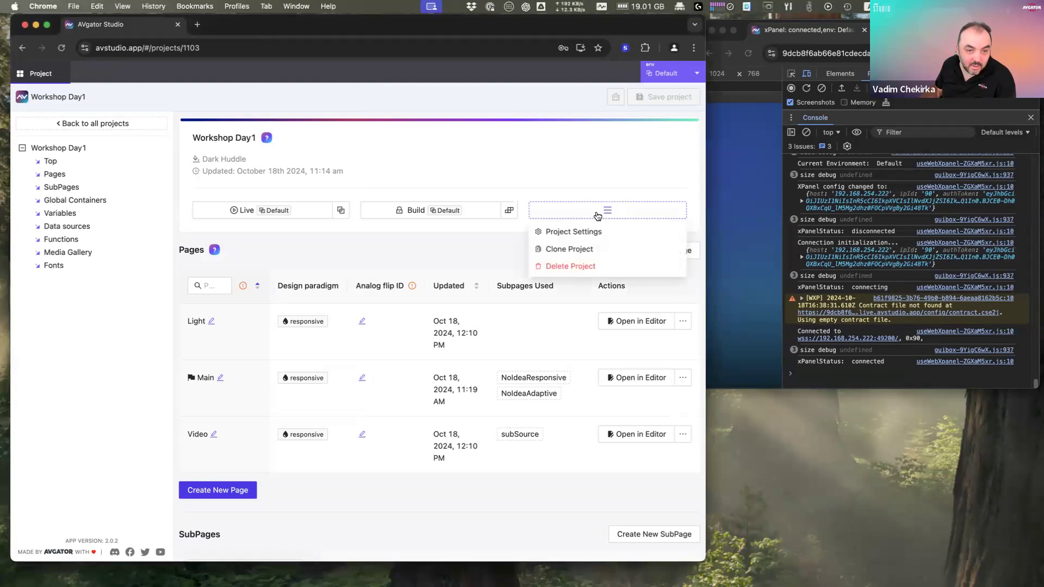
pyautogui.click(429, 213)
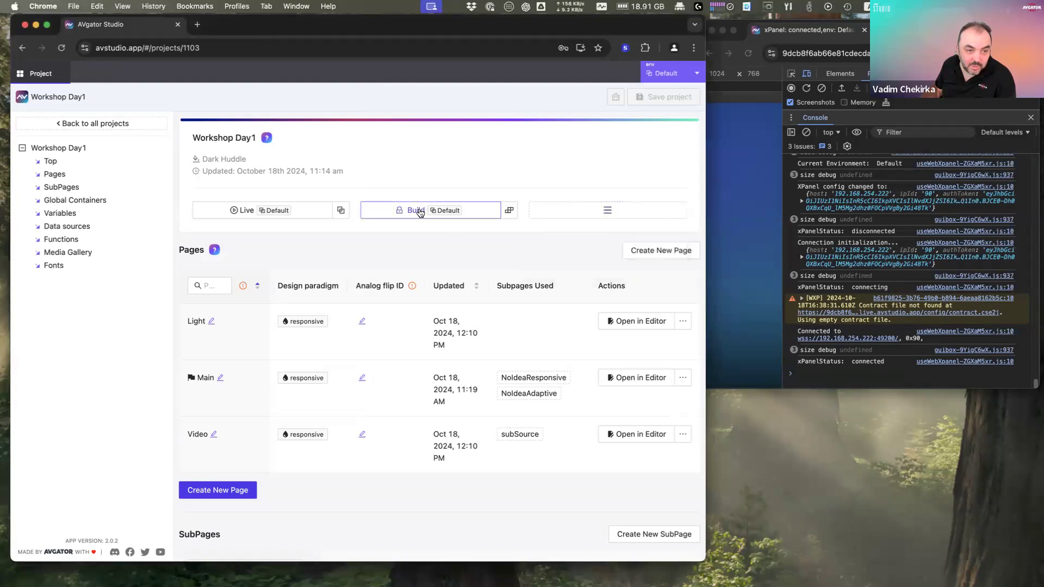
pyautogui.click(420, 213)
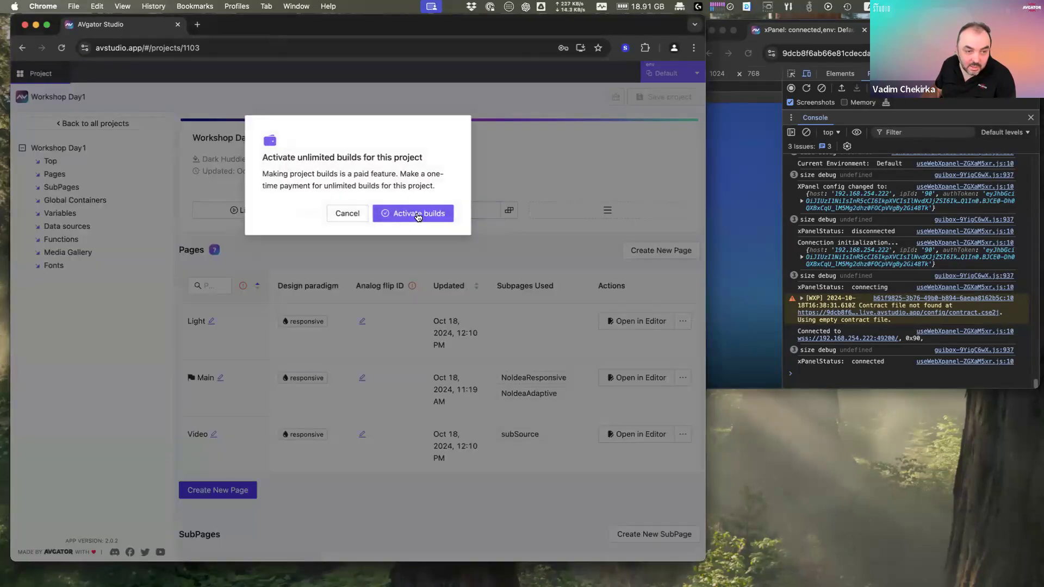
pyautogui.click(411, 216)
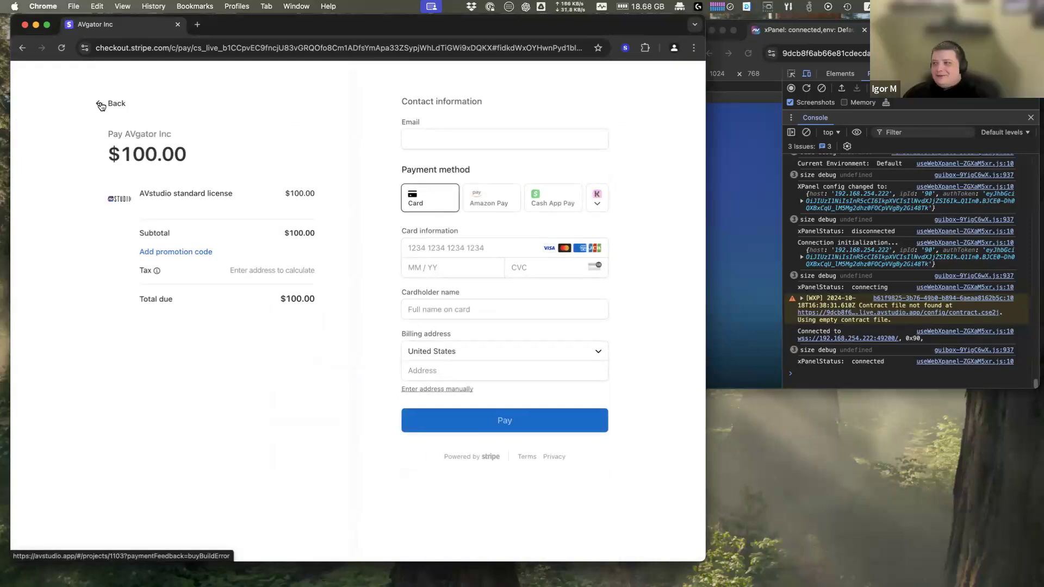
pyautogui.click(100, 106)
pyautogui.click(425, 185)
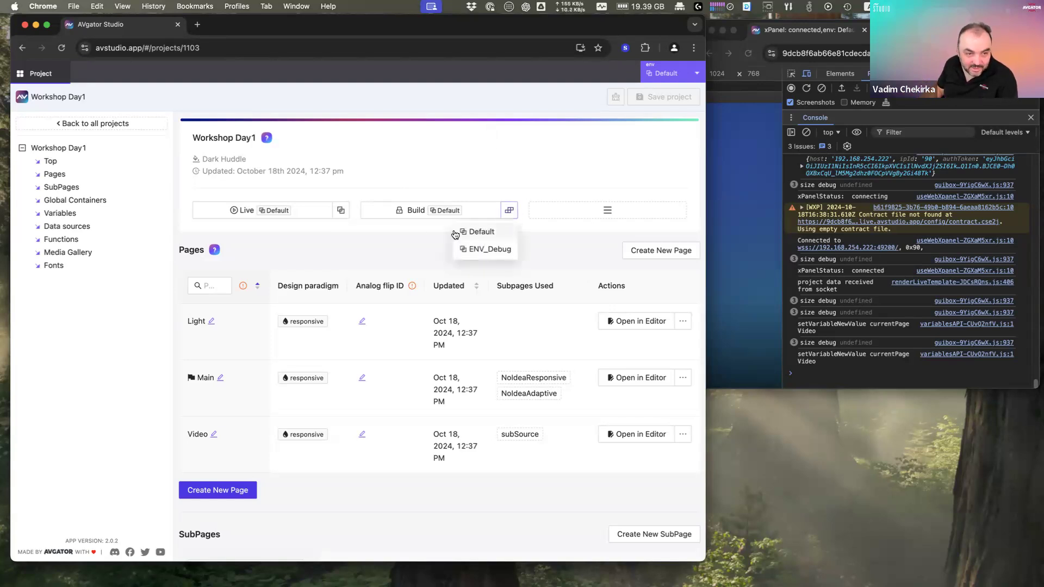
# Step: Activate builds, reload the project page and start a Default-environment build of Workshop Day1
pyautogui.doubleClick(467, 29)
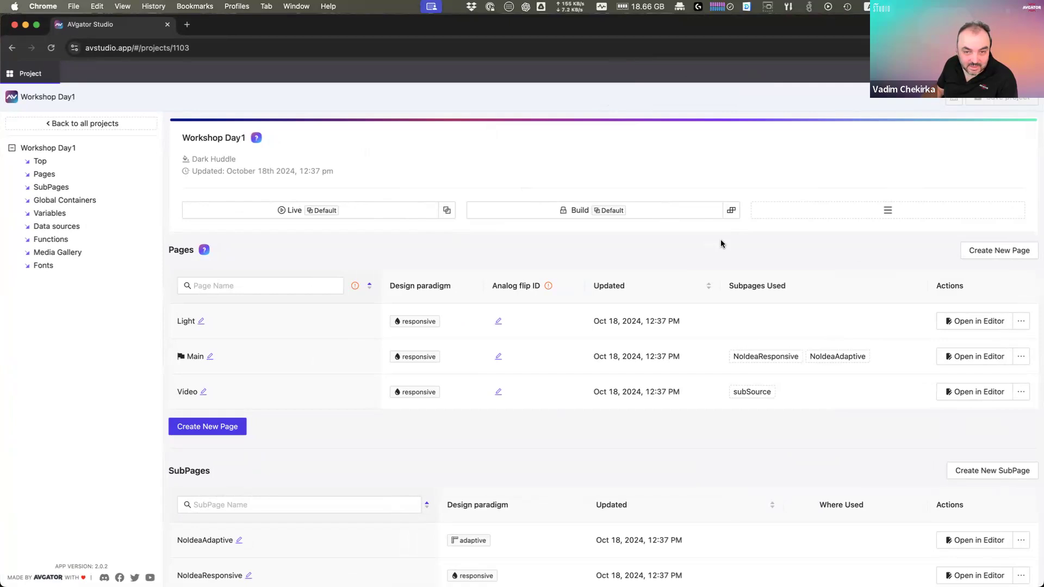
pyautogui.click(581, 213)
pyautogui.click(584, 215)
pyautogui.click(12, 47)
pyautogui.click(51, 51)
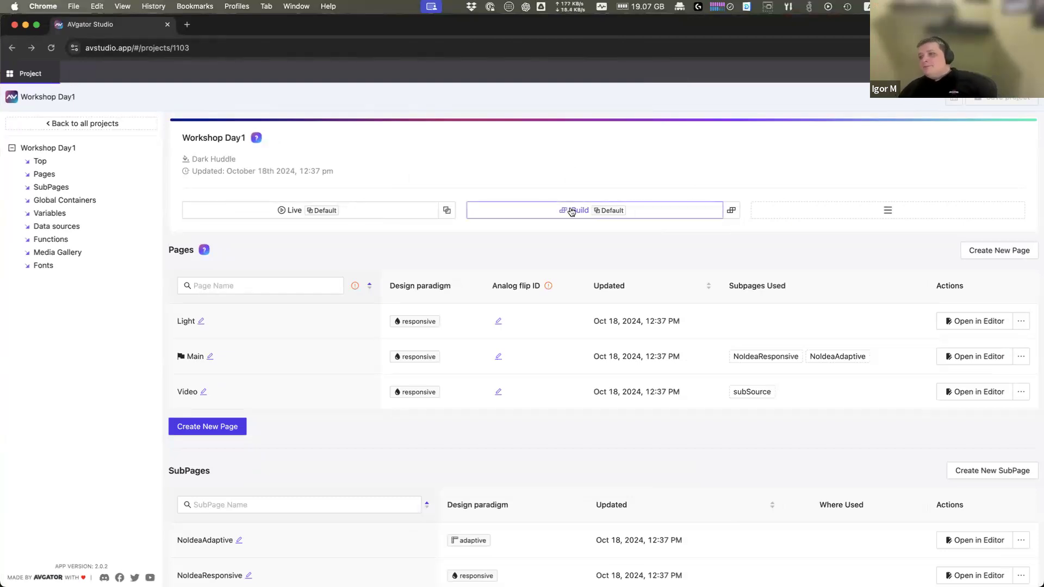
pyautogui.click(732, 211)
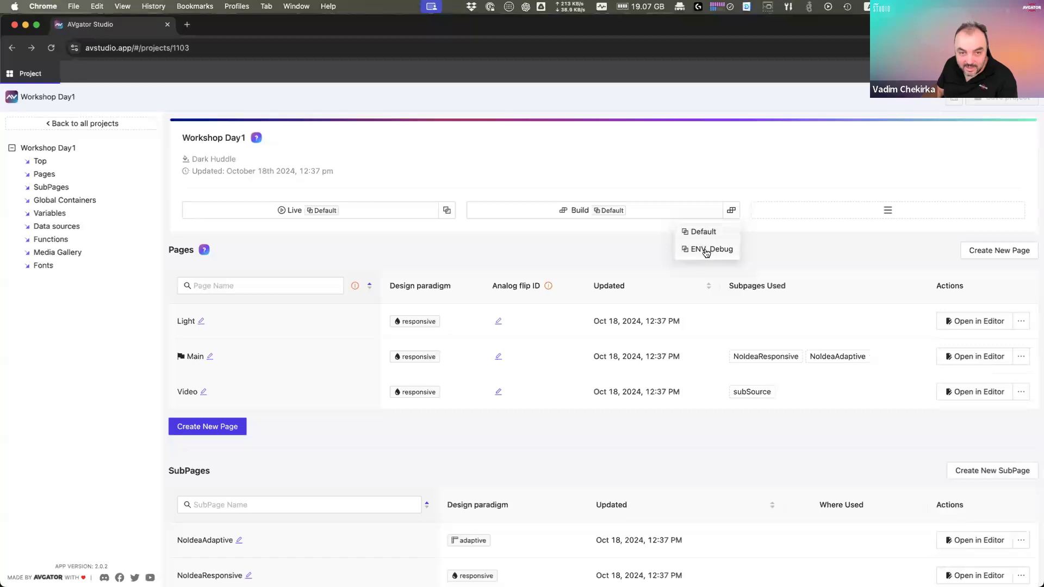
pyautogui.click(565, 211)
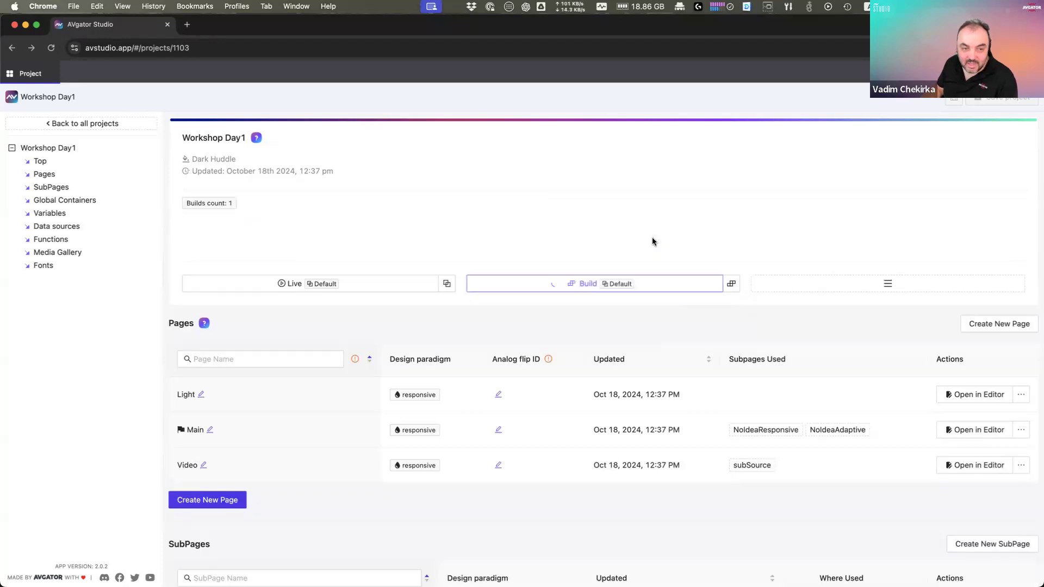
# Step: Download the myProgram.ch5z build file and open a new Chrome tab
pyautogui.moveTo(202, 232); pyautogui.dragTo(263, 235)
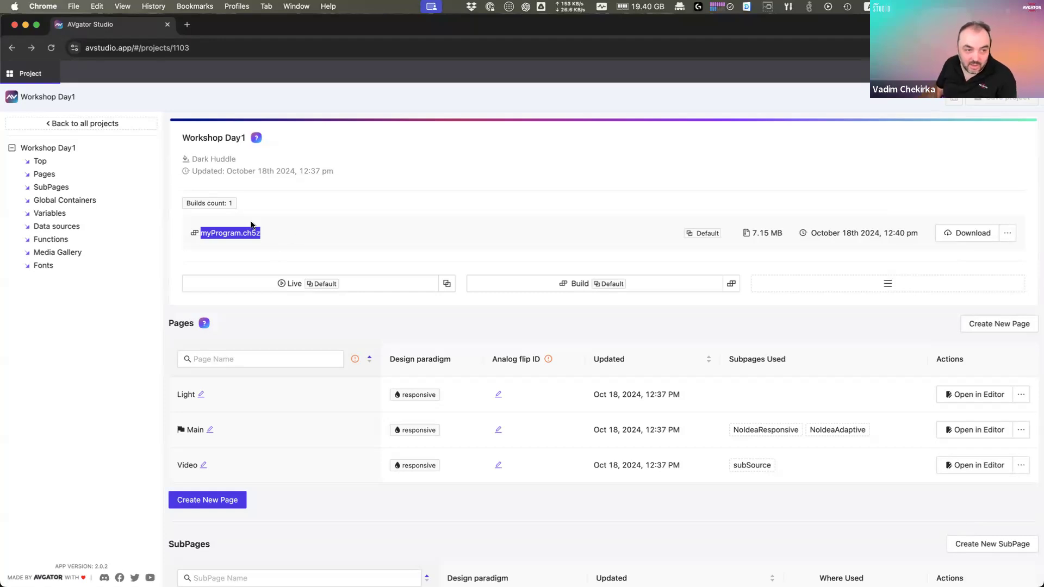
pyautogui.doubleClick(235, 235)
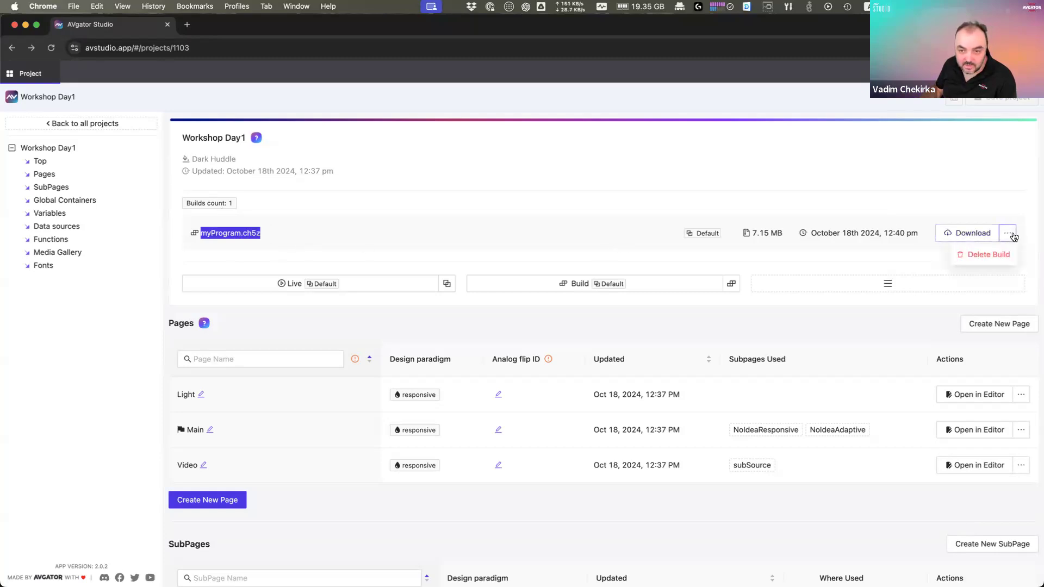
pyautogui.click(963, 238)
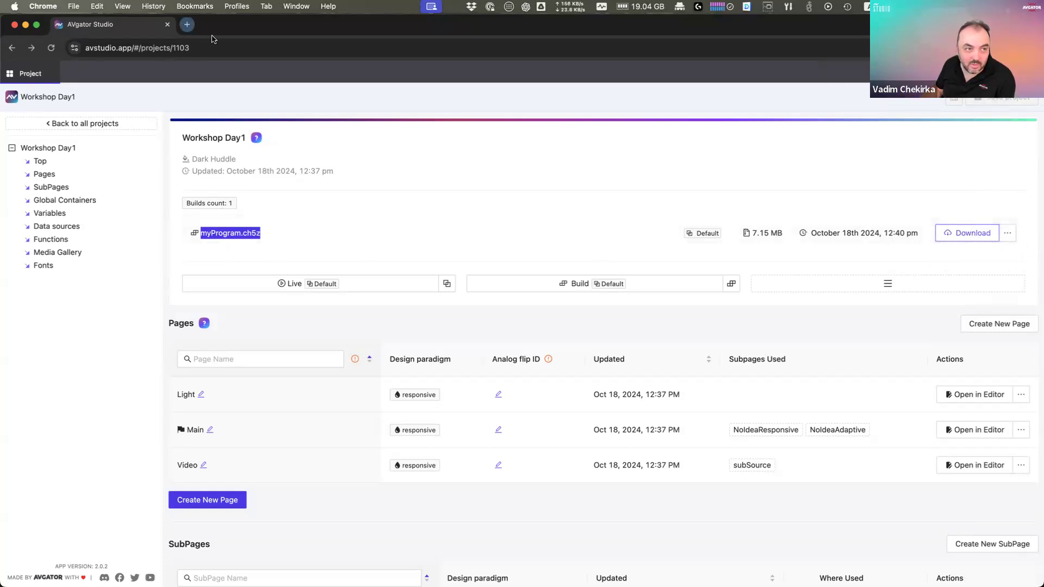
pyautogui.click(187, 24)
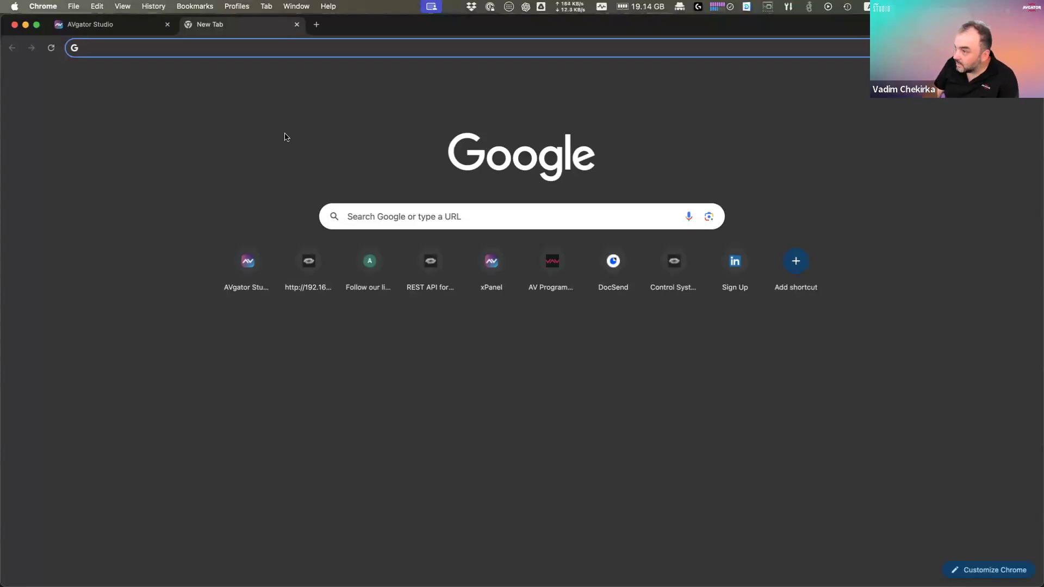
# Step: Load 192.168.254.199 and proceed past the certificate warning
pyautogui.write('19')
pyautogui.press('Right')
pyautogui.press('BackSpace')
pyautogui.press('BackSpace')
pyautogui.press('BackSpace')
pyautogui.write('199')
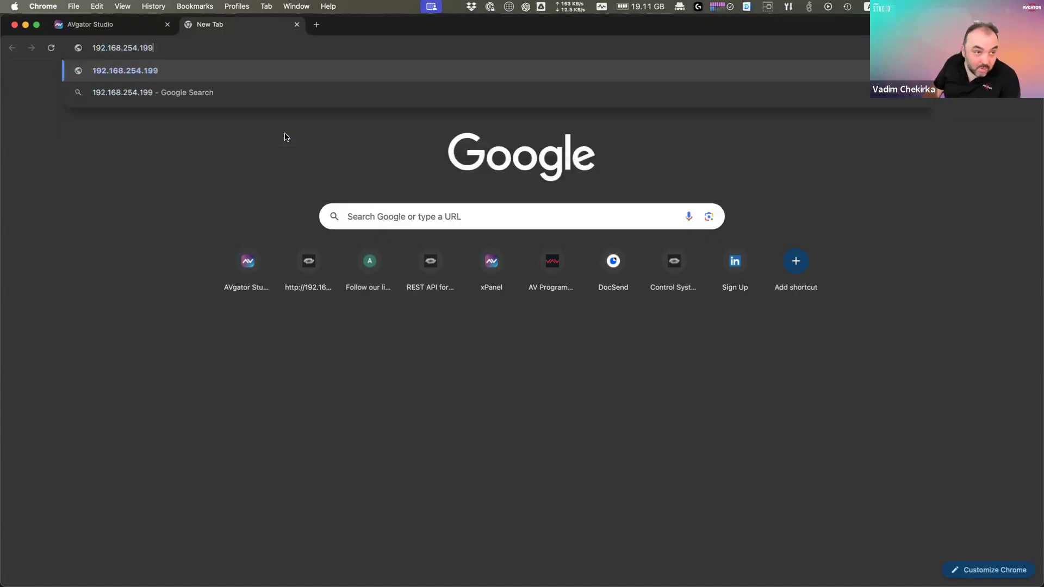
pyautogui.press('Return')
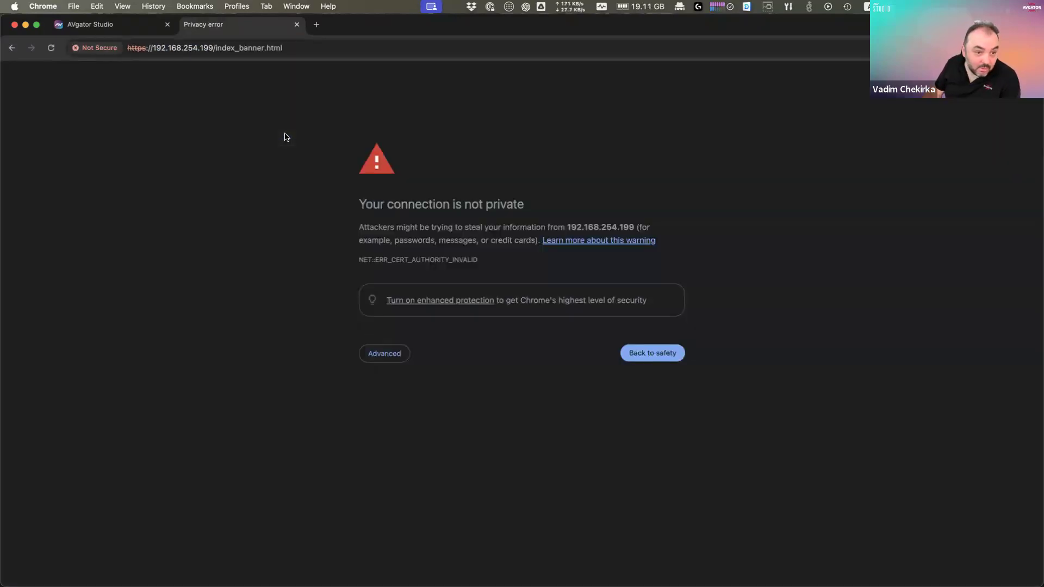
pyautogui.click(391, 356)
pyautogui.click(419, 436)
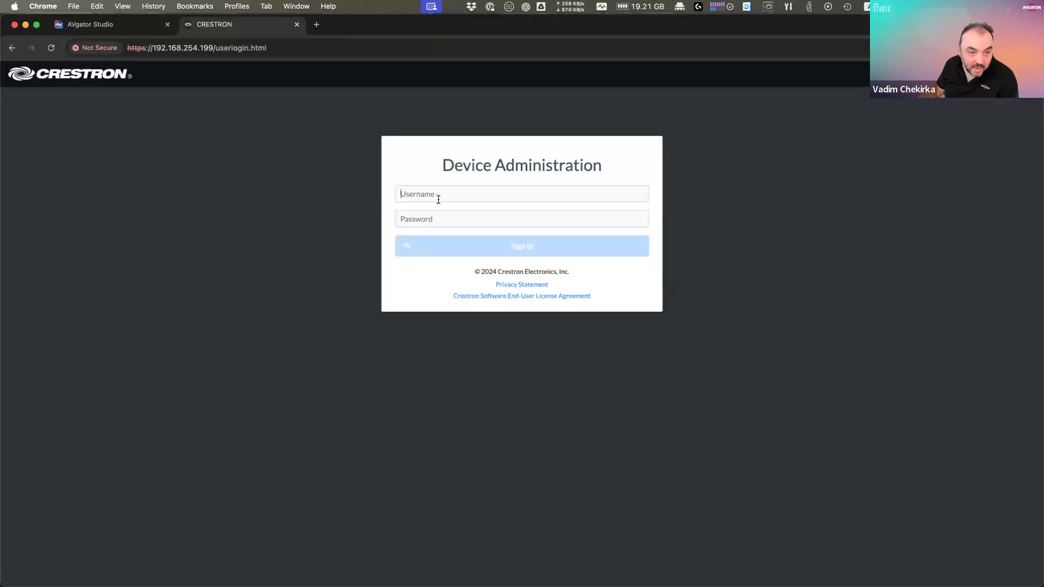
# Step: Sign in to the touch panel's web UI with the admin username and the device password
pyautogui.write('admin')
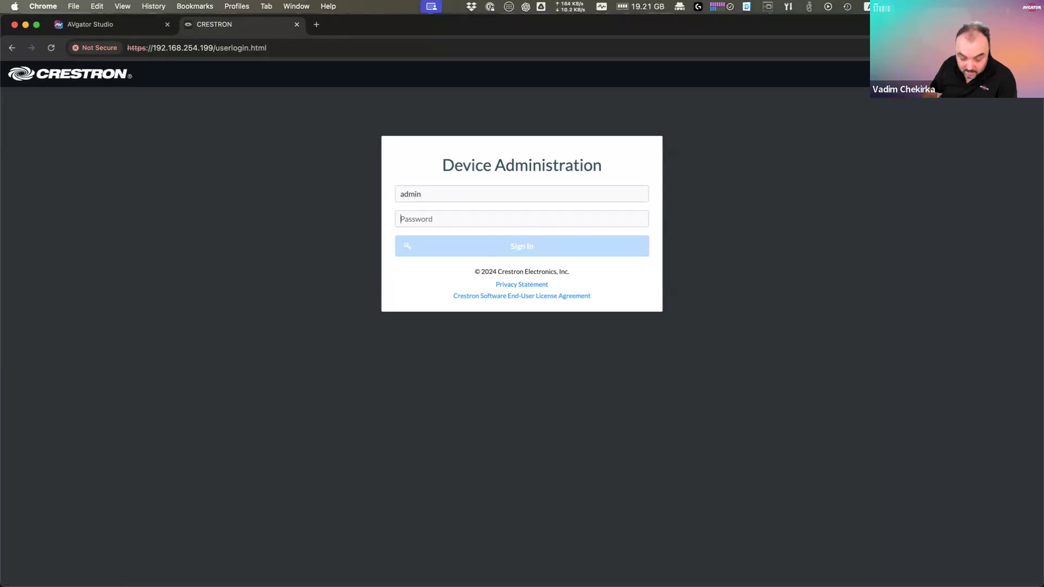
pyautogui.press('Tab')
pyautogui.write('••••••••••••')
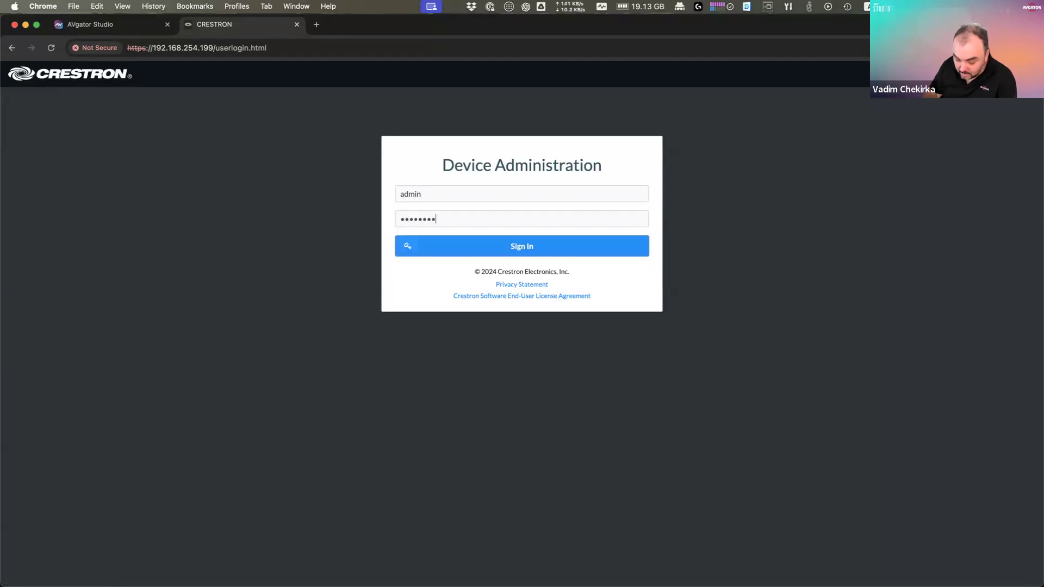
pyautogui.press('Return')
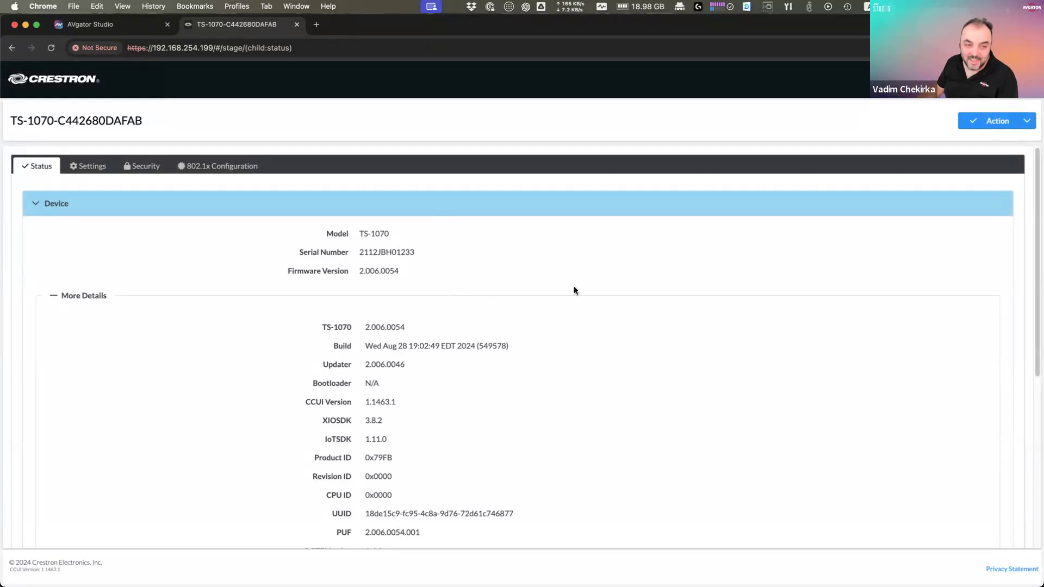
# Step: Go to the device Settings and expand the Applications section to inspect the web app URL
pyautogui.click(1028, 122)
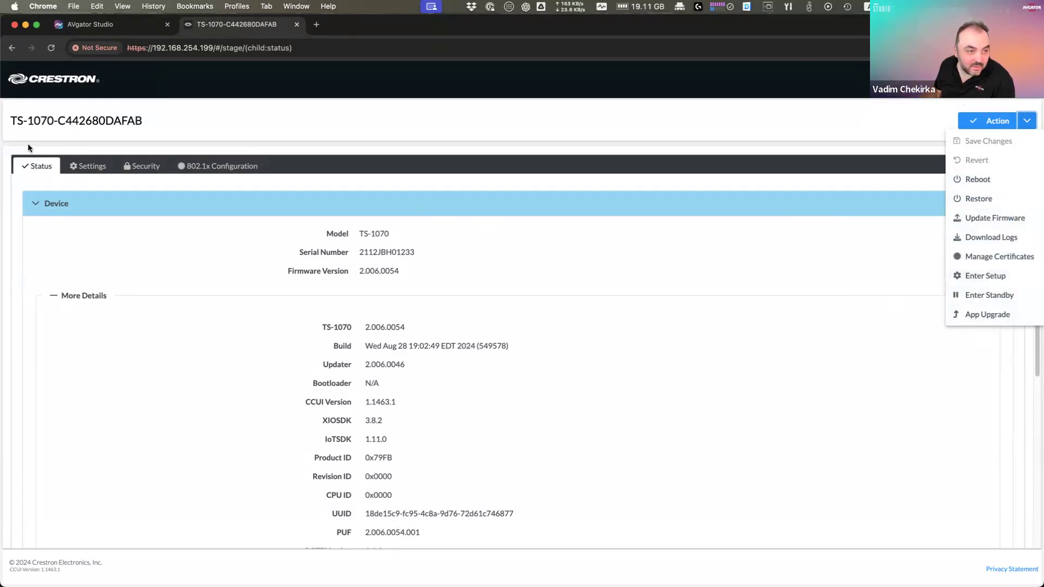
pyautogui.click(101, 168)
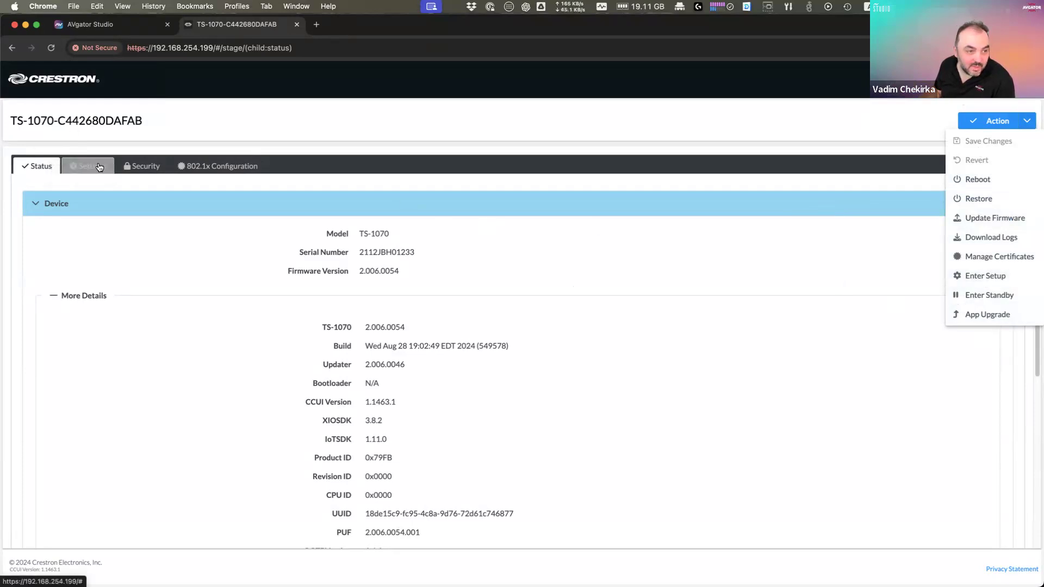
pyautogui.click(38, 204)
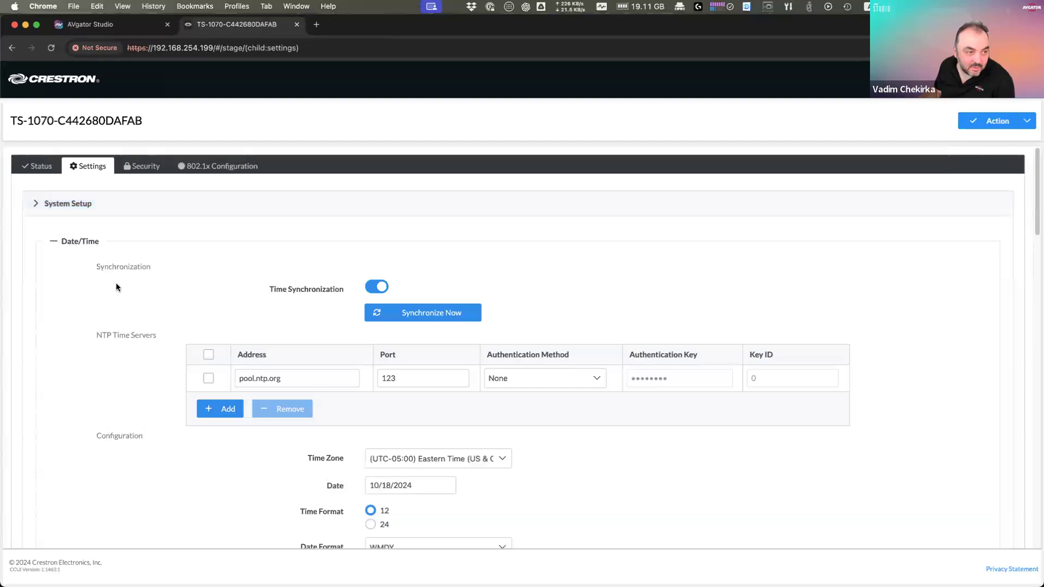
pyautogui.click(105, 405)
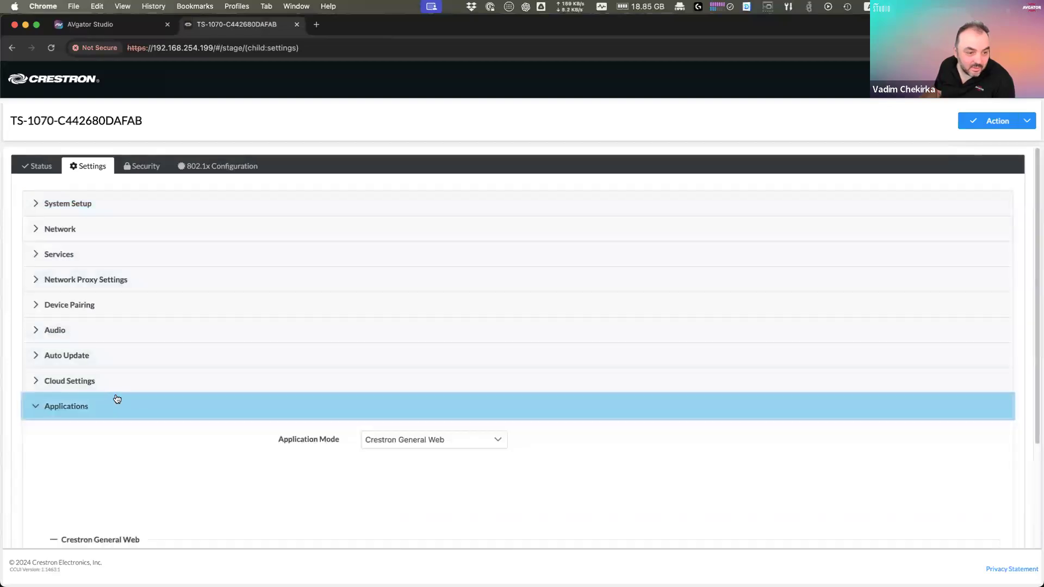
pyautogui.scroll(-3, 139, 394)
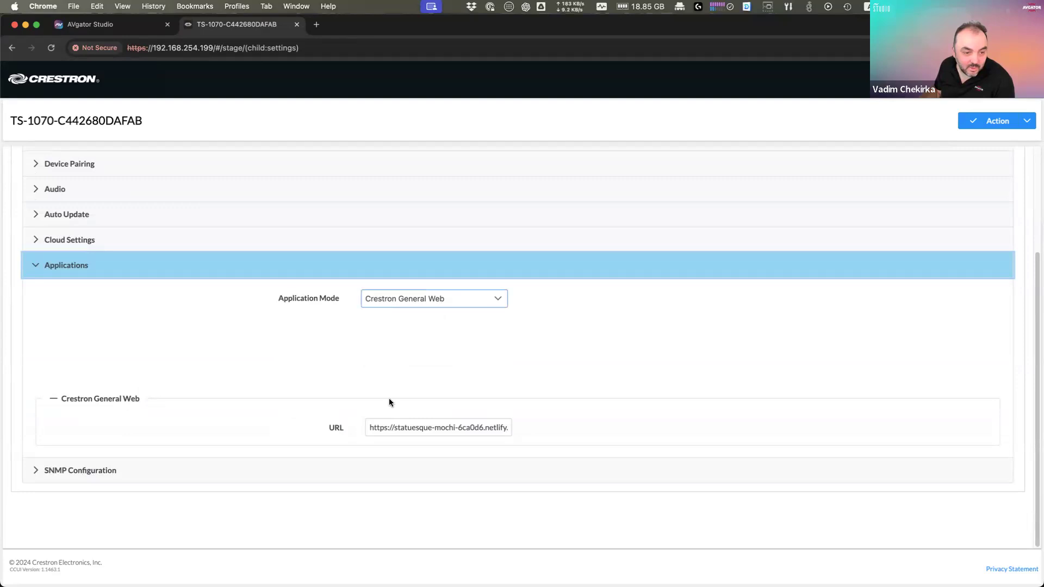
pyautogui.click(371, 429)
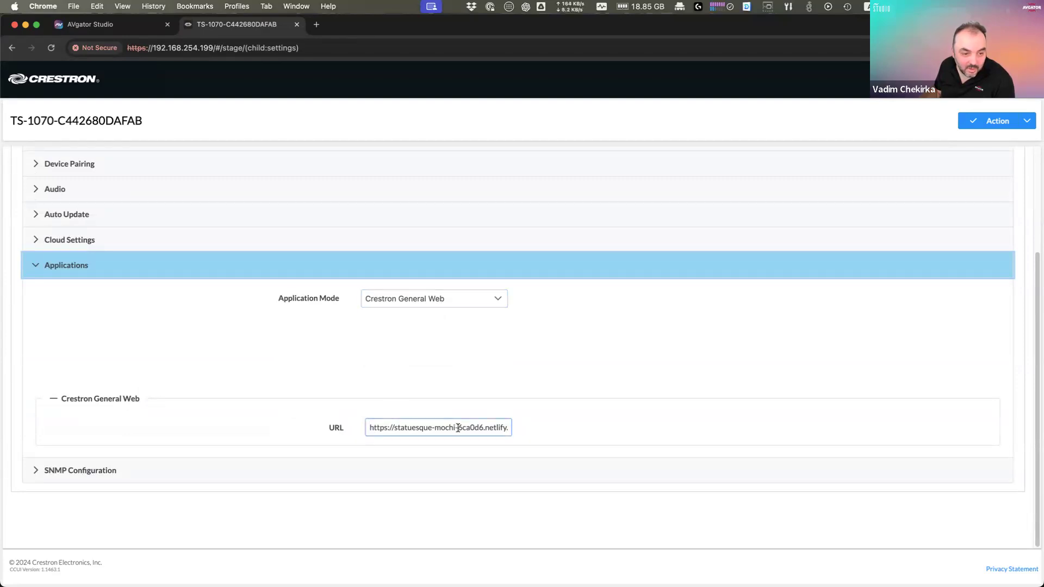
pyautogui.moveTo(375, 429); pyautogui.dragTo(467, 427)
# Step: Set Application Mode to Crestron Default and save, bringing up the reboot confirmation
pyautogui.click(452, 300)
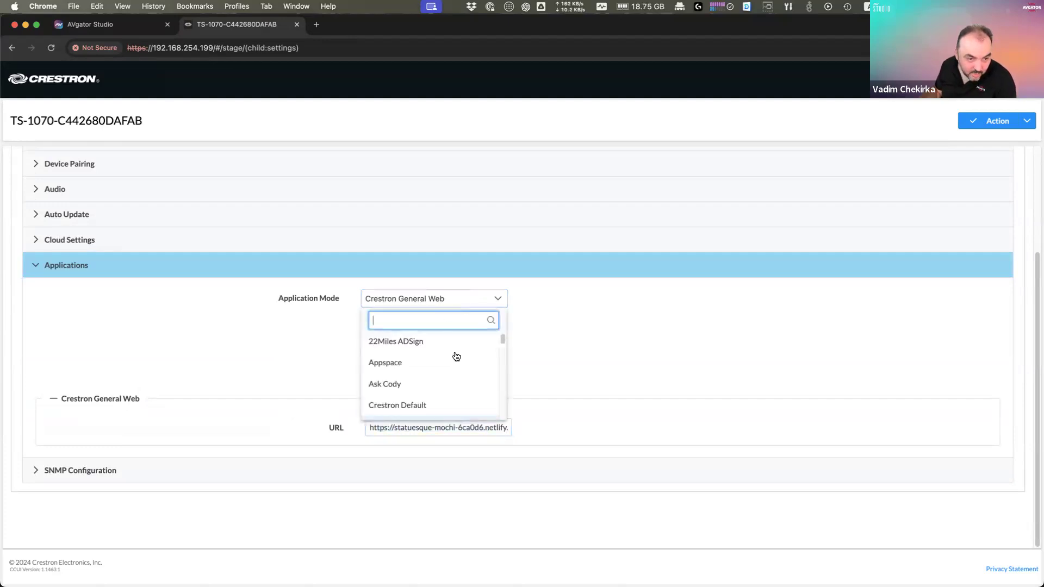
pyautogui.click(422, 407)
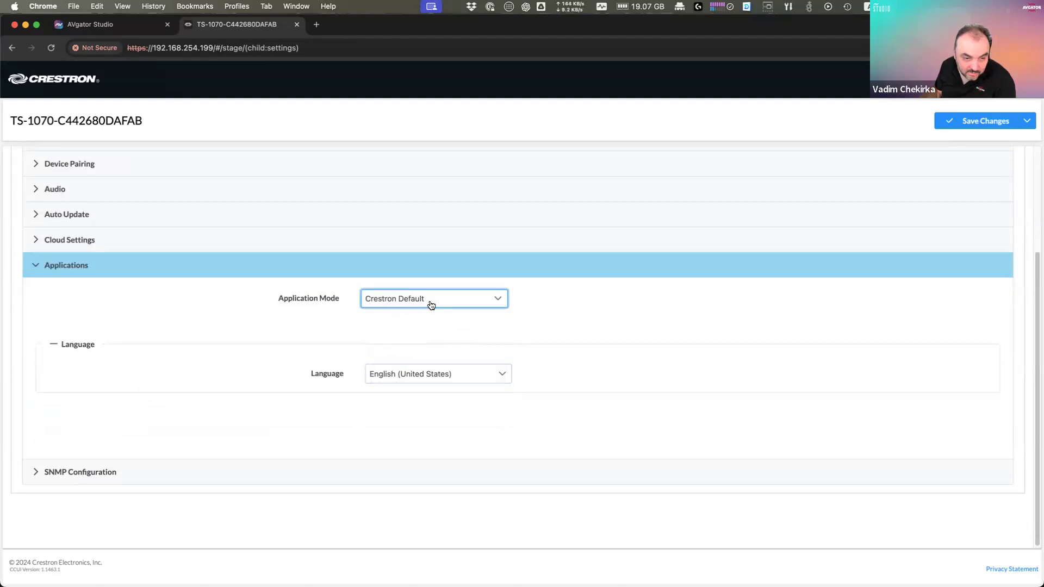
pyautogui.click(968, 124)
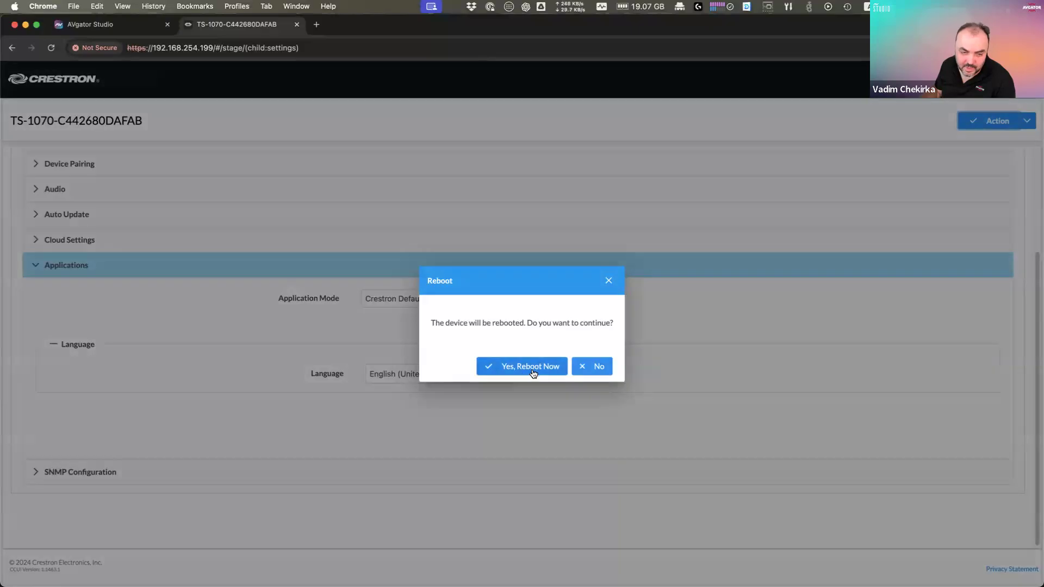
# Step: Confirm 'Yes, Reboot Now' for the TS-1070 and open a new Chrome tab
pyautogui.click(525, 375)
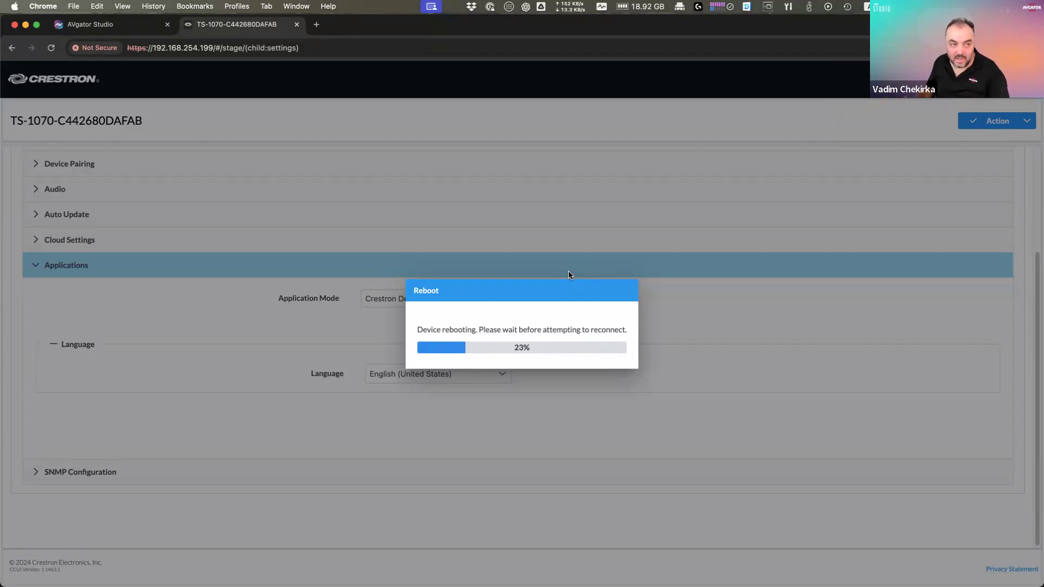
pyautogui.click(316, 24)
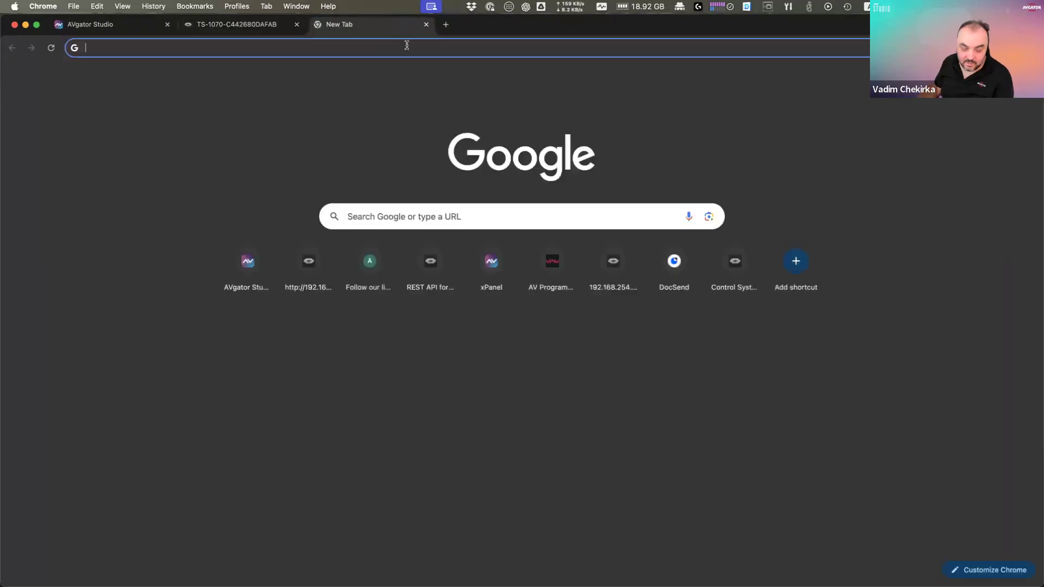
# Step: Try avstudio.cloud, then load avgator.cloud instead after it fails to resolve
pyautogui.write('av')
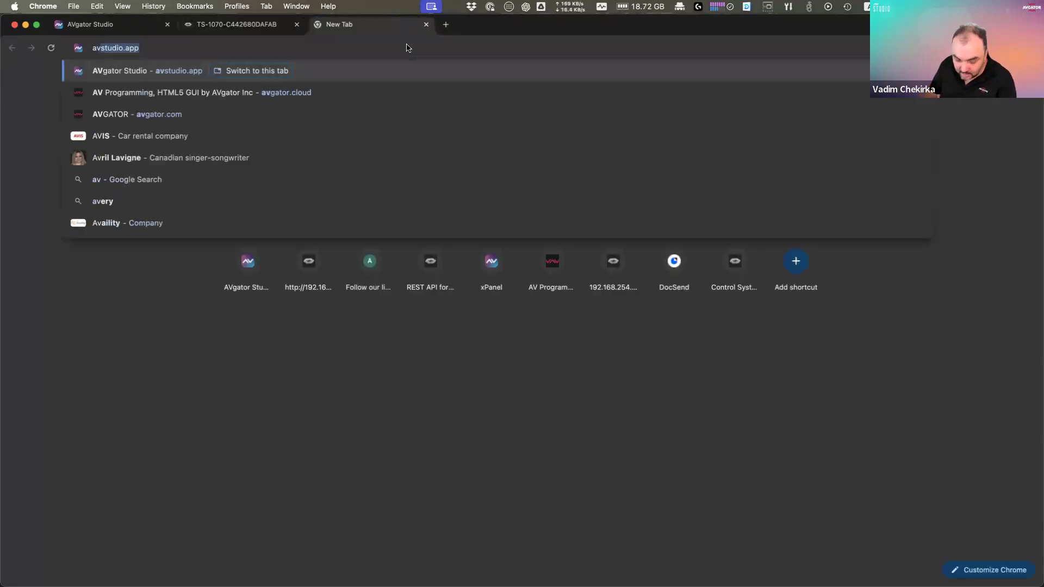
pyautogui.write('studio.')
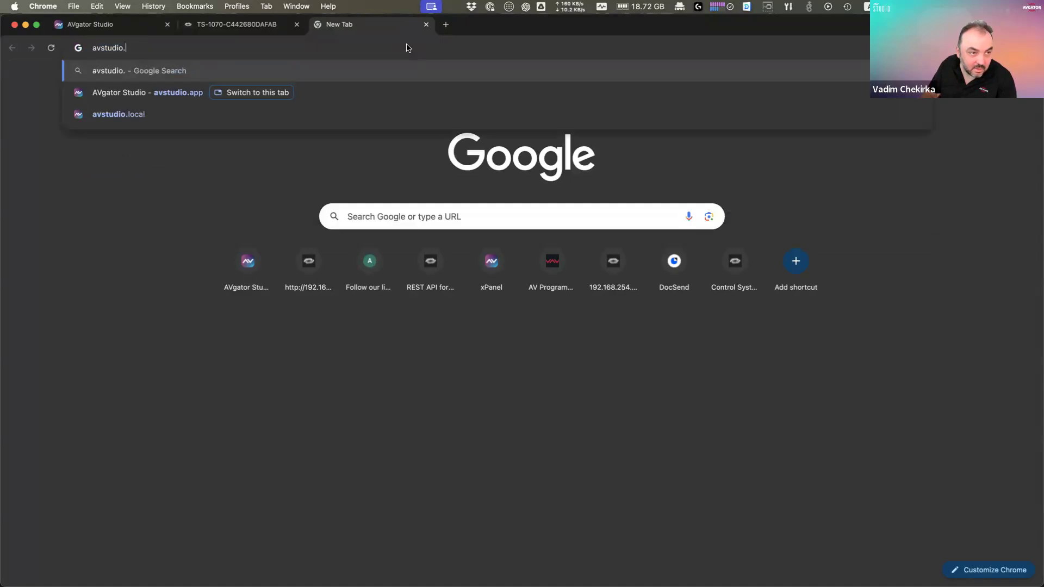
pyautogui.write('clo')
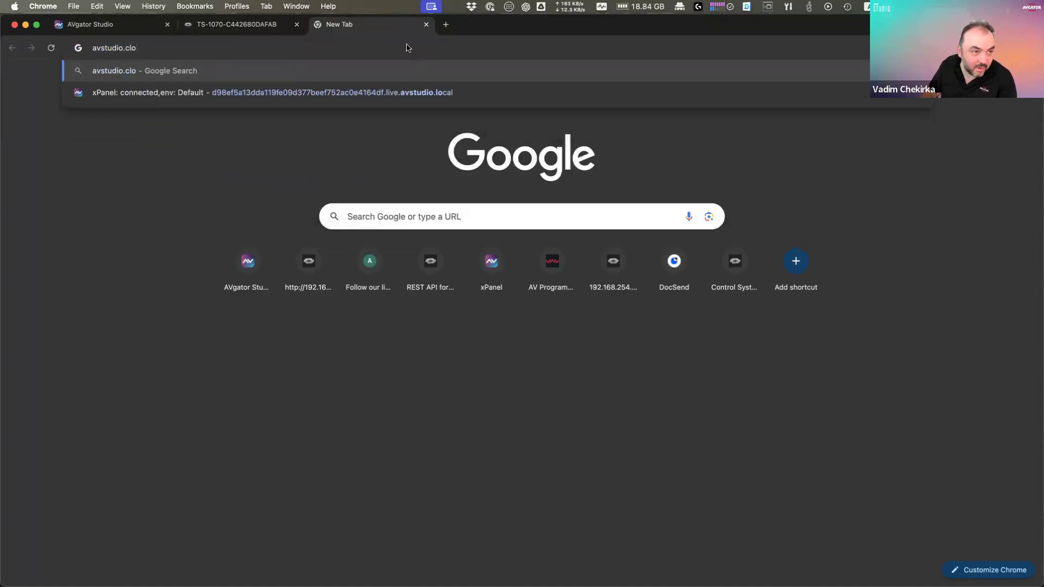
pyautogui.write('ud')
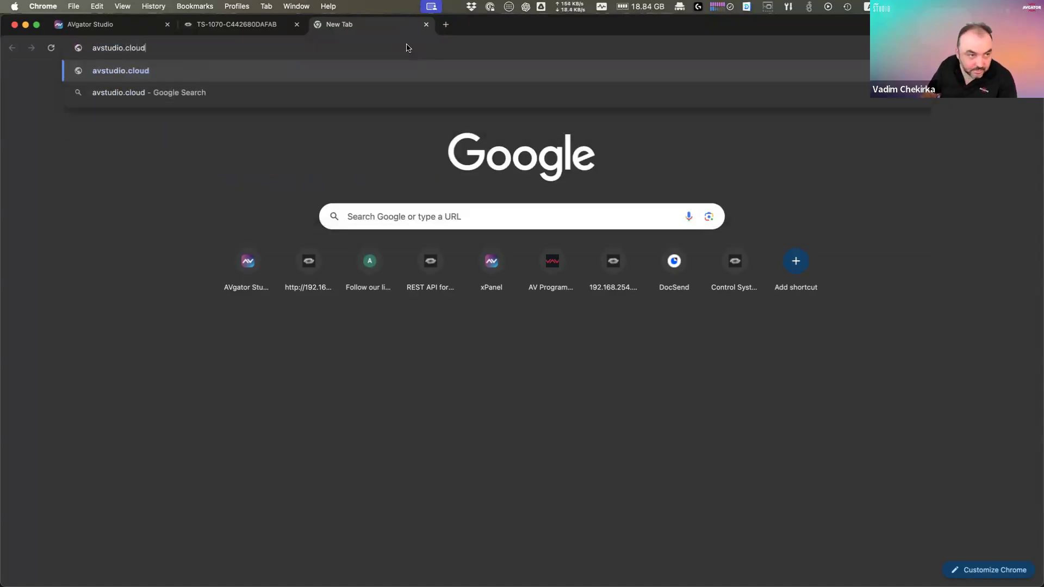
pyautogui.press('Return')
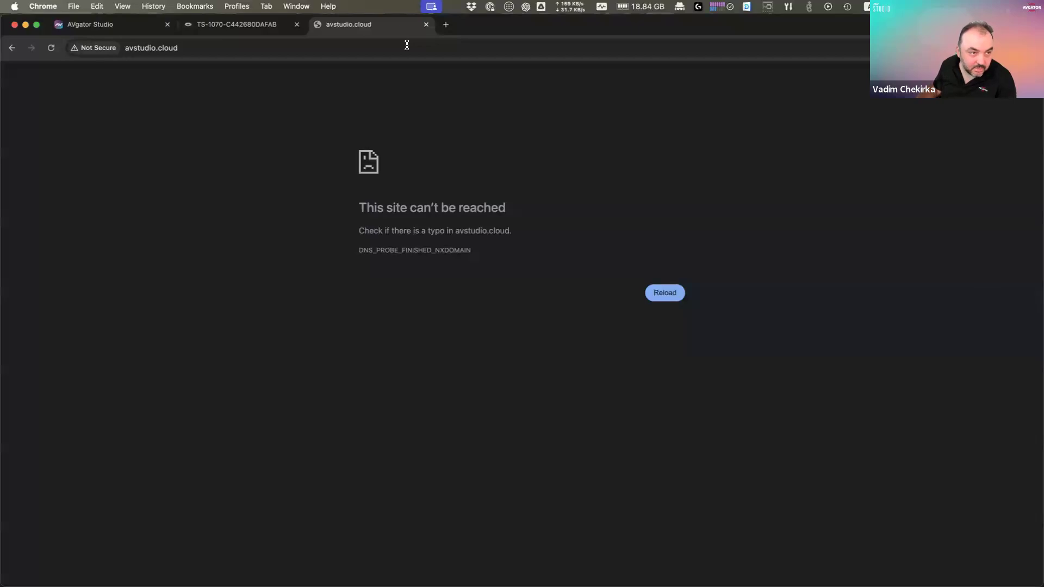
pyautogui.click(406, 45)
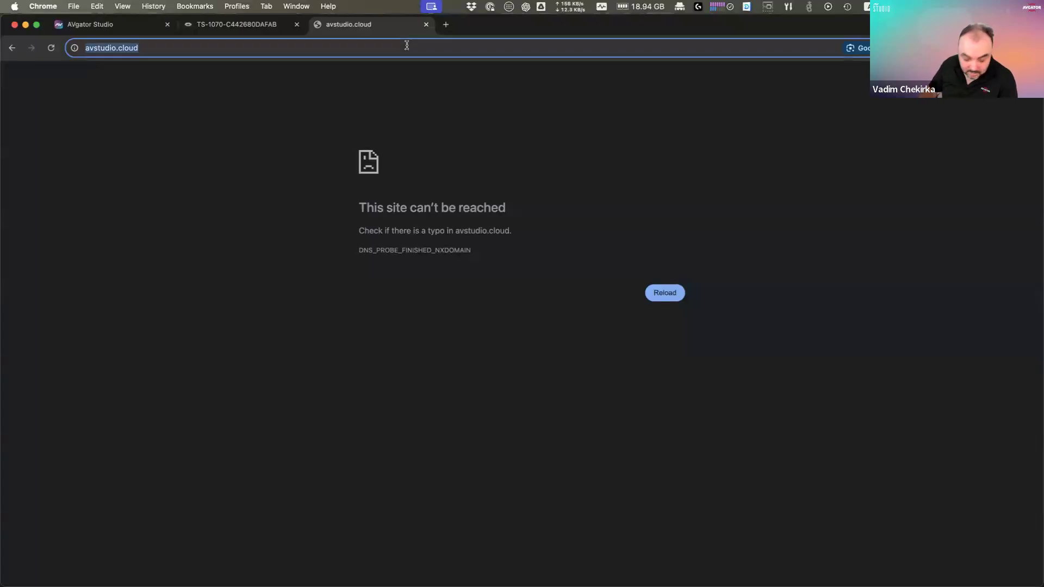
pyautogui.write('avgator.')
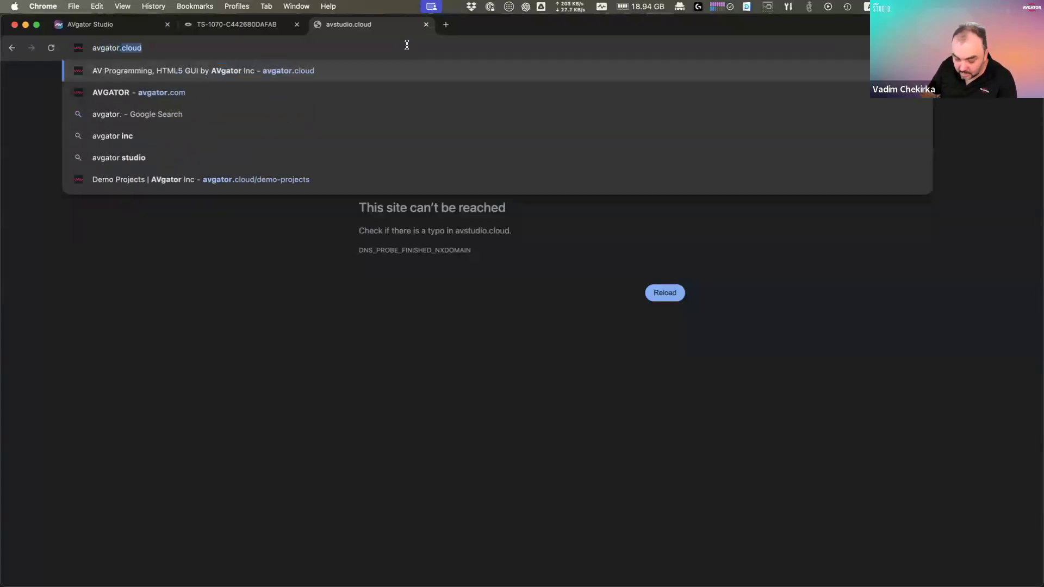
pyautogui.write('cloud')
pyautogui.press('Return')
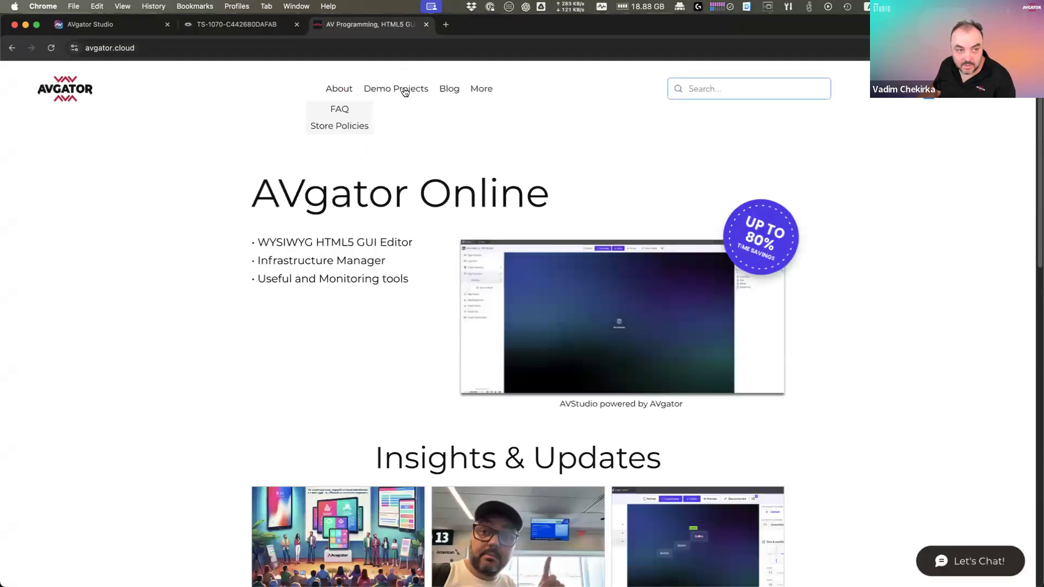
# Step: Go to Demo Projects and open the 07 Chesterfield Residence demo link
pyautogui.moveTo(478, 91)
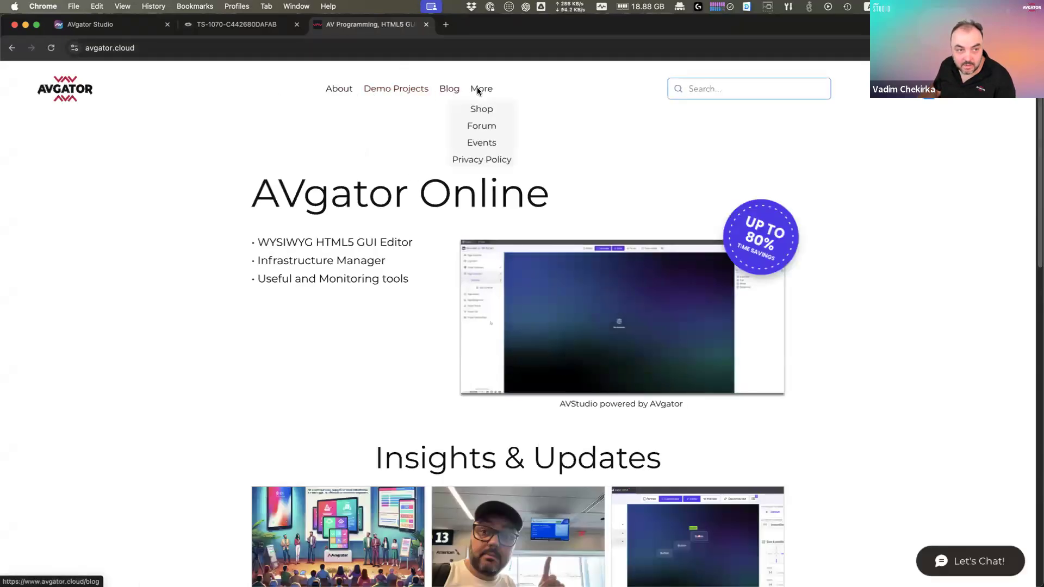
pyautogui.click(400, 88)
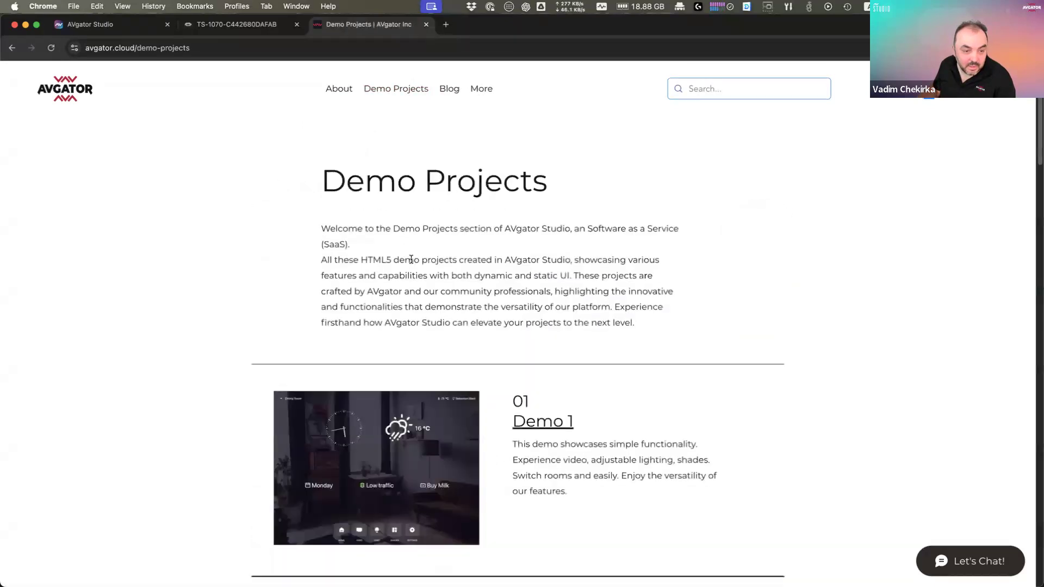
pyautogui.scroll(-10, 505, 322)
pyautogui.scroll(-20, 510, 323)
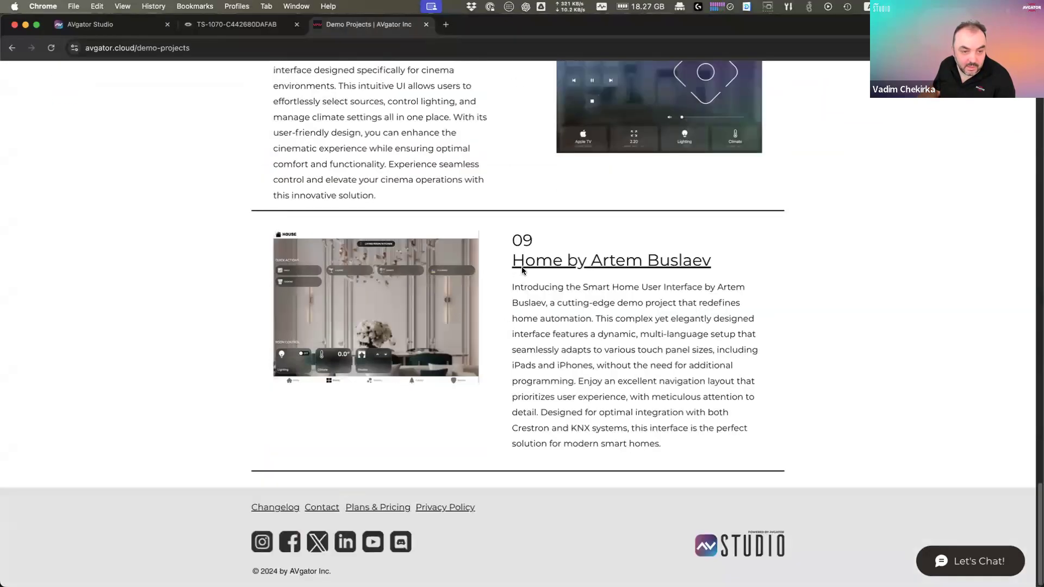
pyautogui.scroll(3, 567, 263)
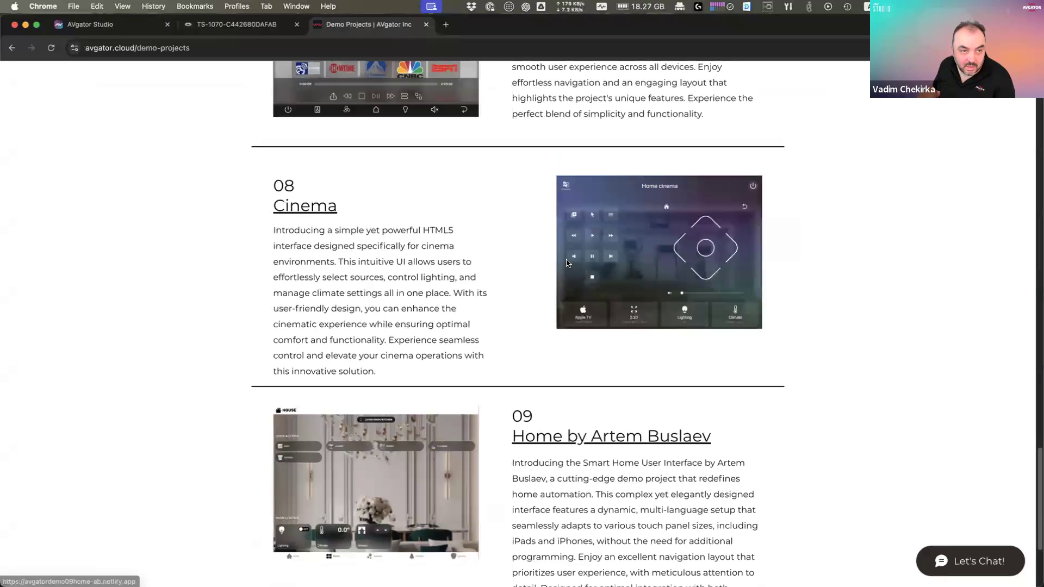
pyautogui.scroll(4, 566, 197)
pyautogui.click(565, 195)
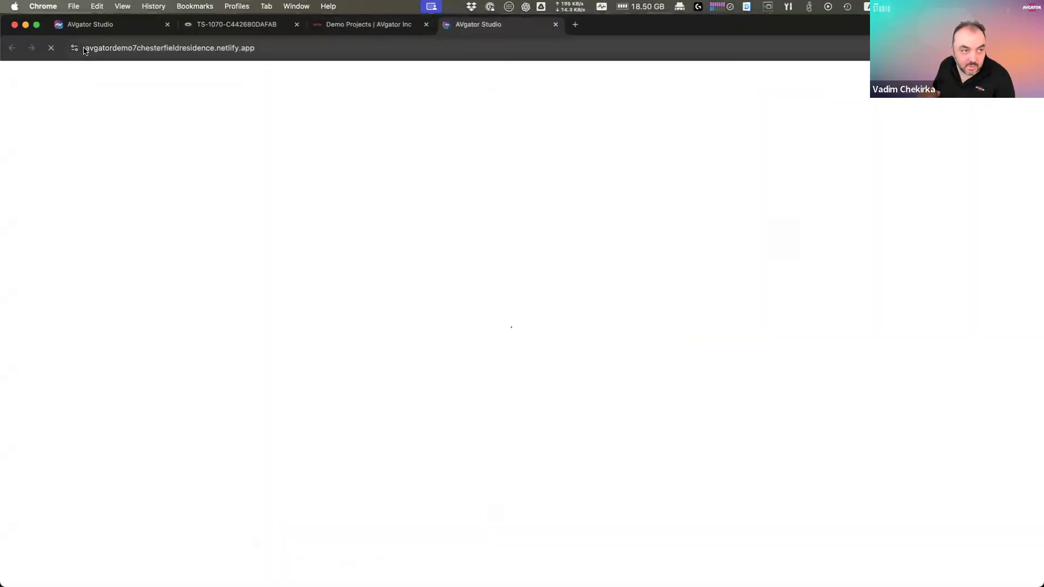
# Step: Let the Chesterfield Residence demo load and dismiss Chrome's Install app prompt
pyautogui.click(163, 50)
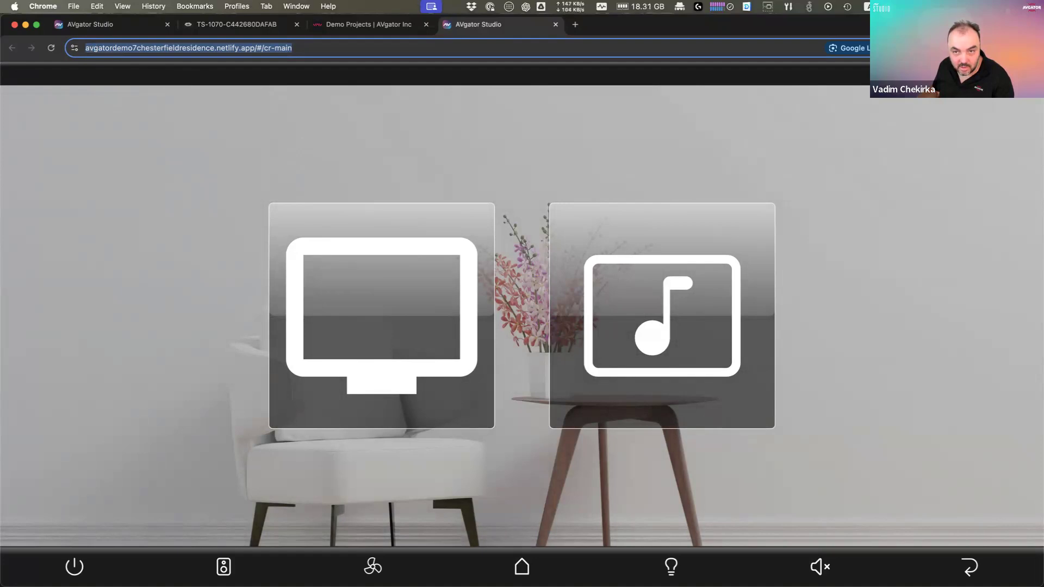
pyautogui.click(903, 48)
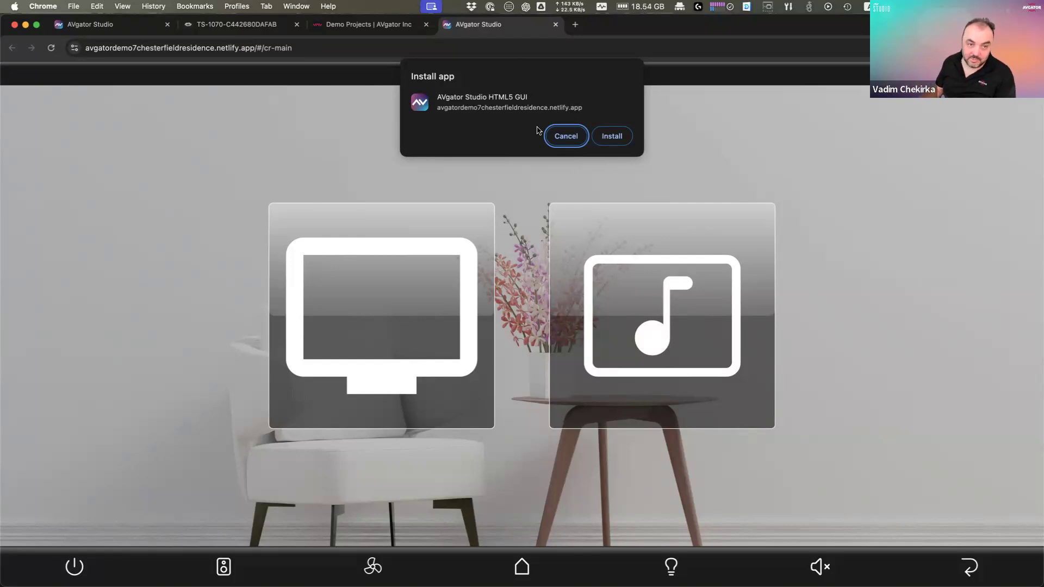
pyautogui.click(568, 140)
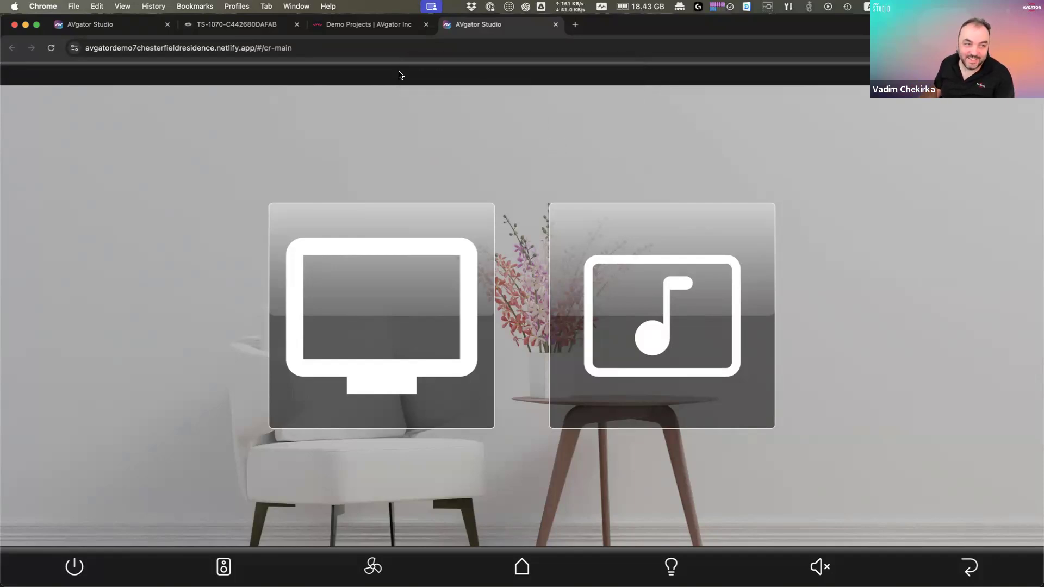
# Step: Close the demo tab and return to the TS-1070 reboot progress
pyautogui.click(256, 48)
pyautogui.click(239, 48)
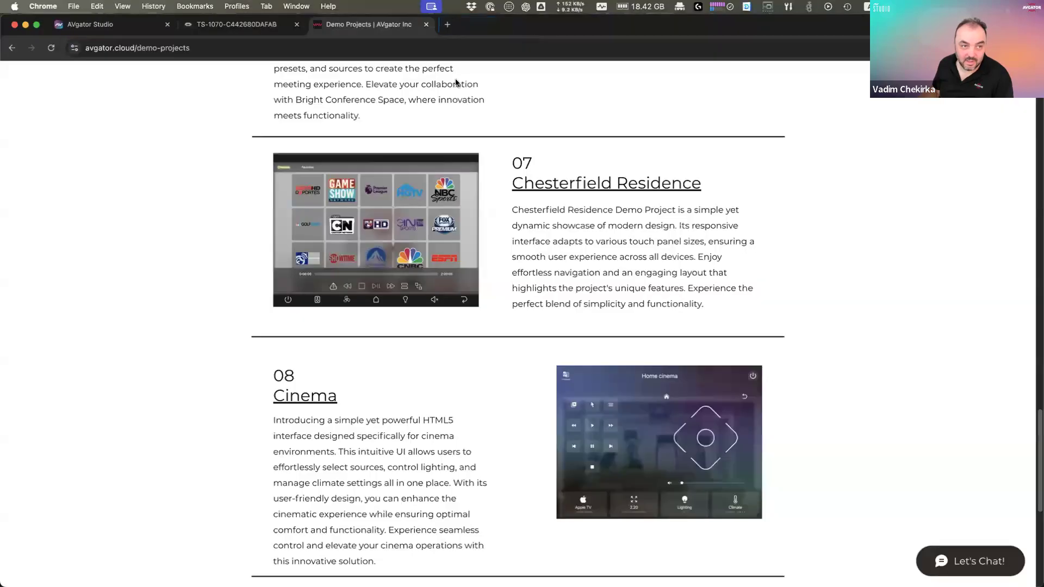
pyautogui.click(555, 24)
pyautogui.click(258, 26)
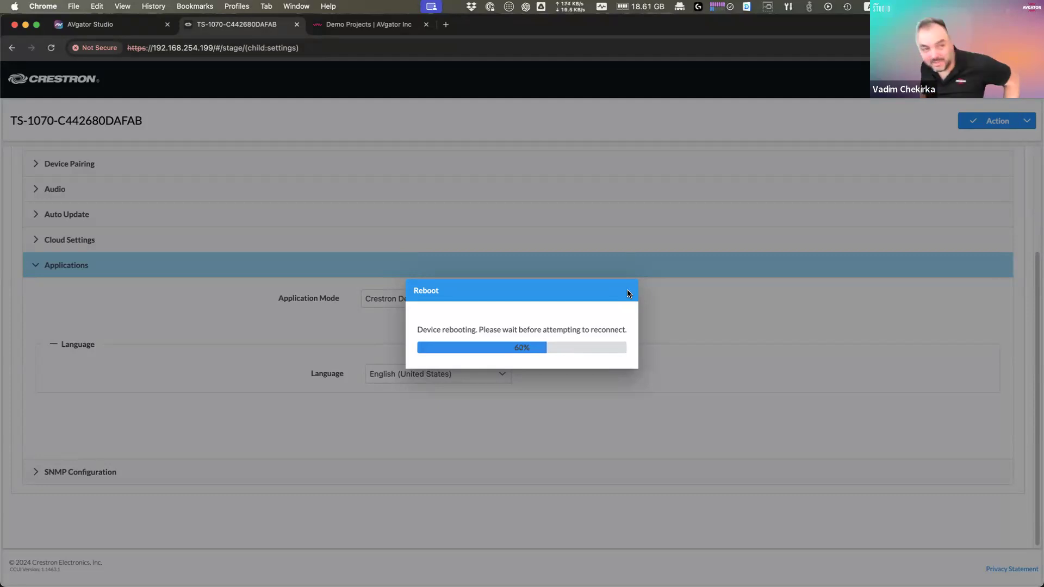
# Step: In a new browser tab, go to the CP4 processor at 192.168.254.222
pyautogui.click(446, 24)
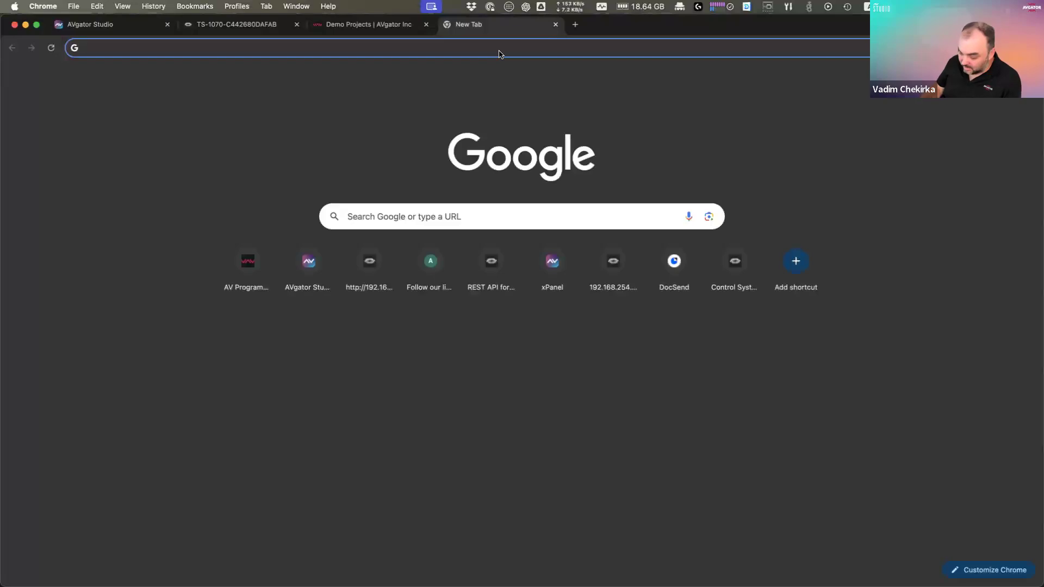
pyautogui.write('192.168.2')
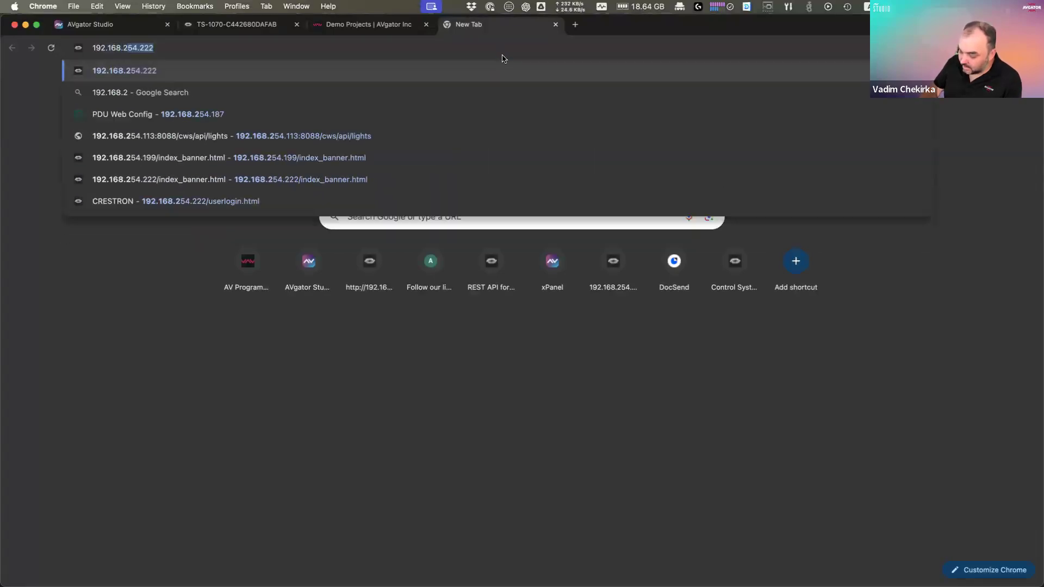
pyautogui.press('Return')
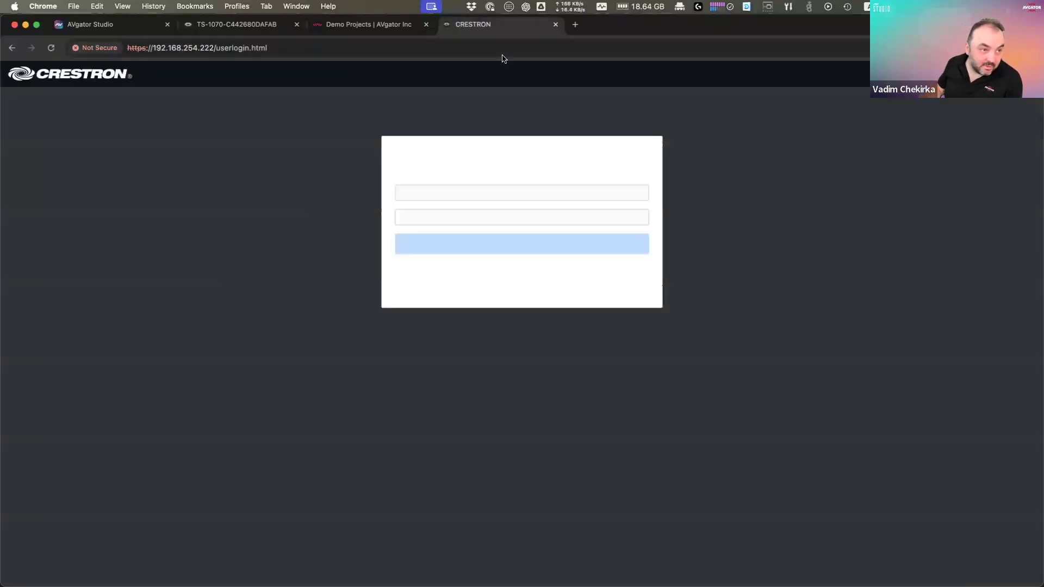
# Step: Sign in with the processor's username and password, retyping the password after the first attempt fails
pyautogui.write('admin')
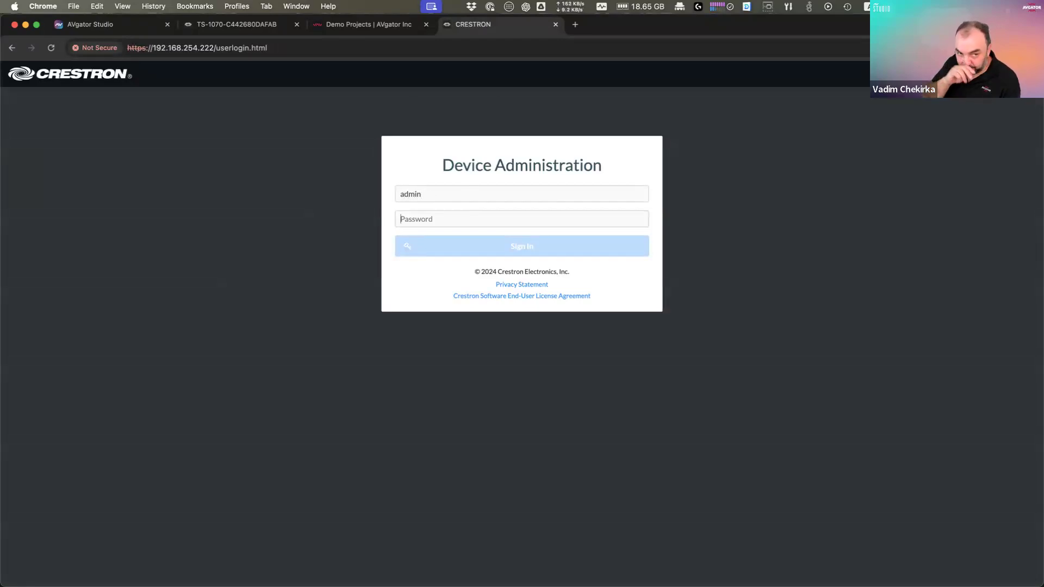
pyautogui.write('••••••••••')
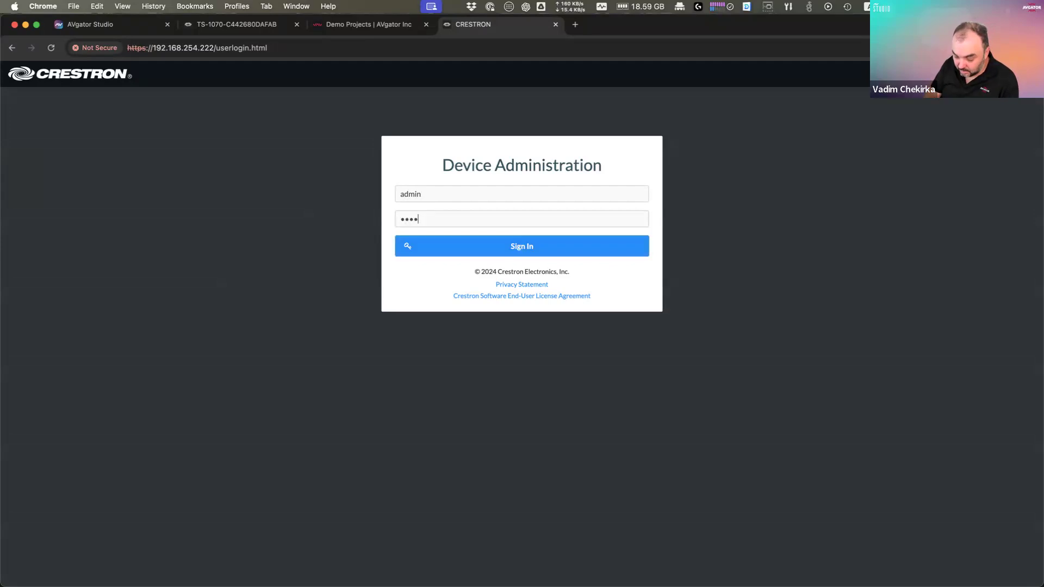
pyautogui.write('••')
pyautogui.press('Return')
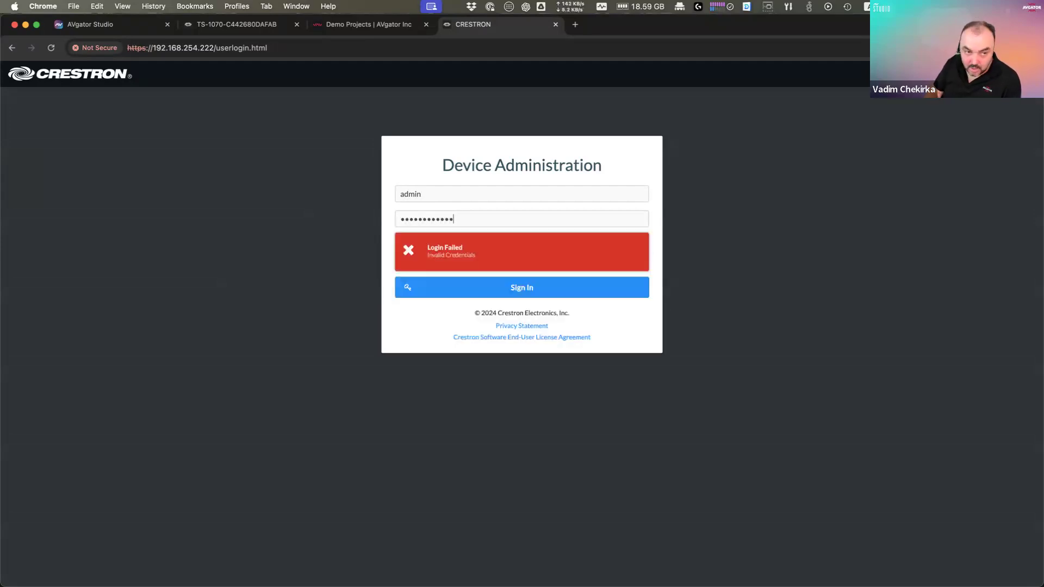
pyautogui.press('BackSpace')
pyautogui.press('BackSpace')
pyautogui.press('BackSpace')
pyautogui.press('BackSpace')
pyautogui.press('BackSpace')
pyautogui.press('BackSpace')
pyautogui.press('BackSpace')
pyautogui.press('BackSpace')
pyautogui.press('BackSpace')
pyautogui.press('BackSpace')
pyautogui.press('BackSpace')
pyautogui.press('BackSpace')
pyautogui.write('••••••••••••')
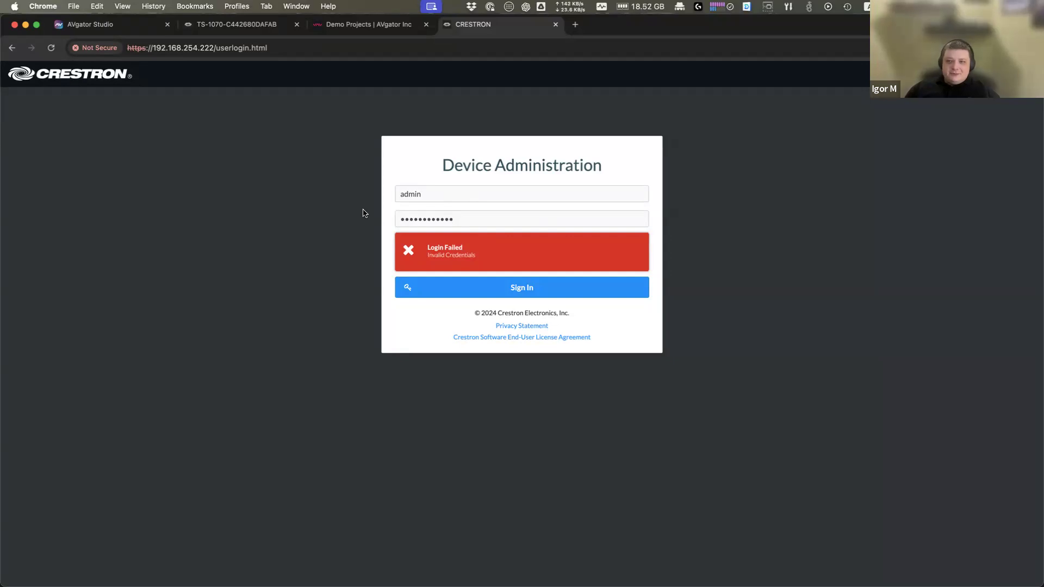
pyautogui.doubleClick(478, 217)
pyautogui.write('••••••••••')
pyautogui.press('Return')
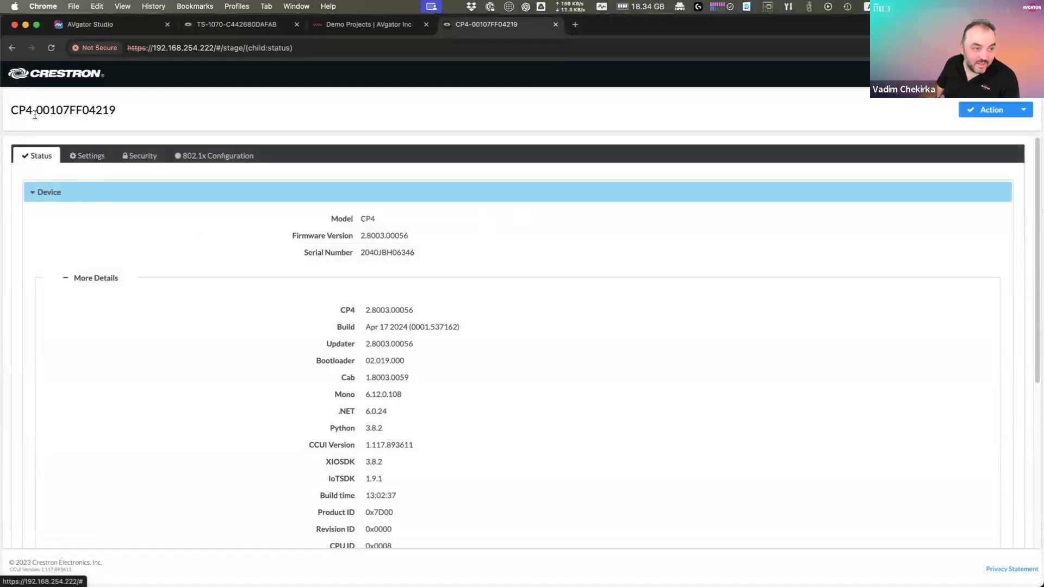
# Step: In the CP4's Settings, collapse System Setup, expand Projects and choose Add Project
pyautogui.moveTo(12, 110); pyautogui.dragTo(32, 110)
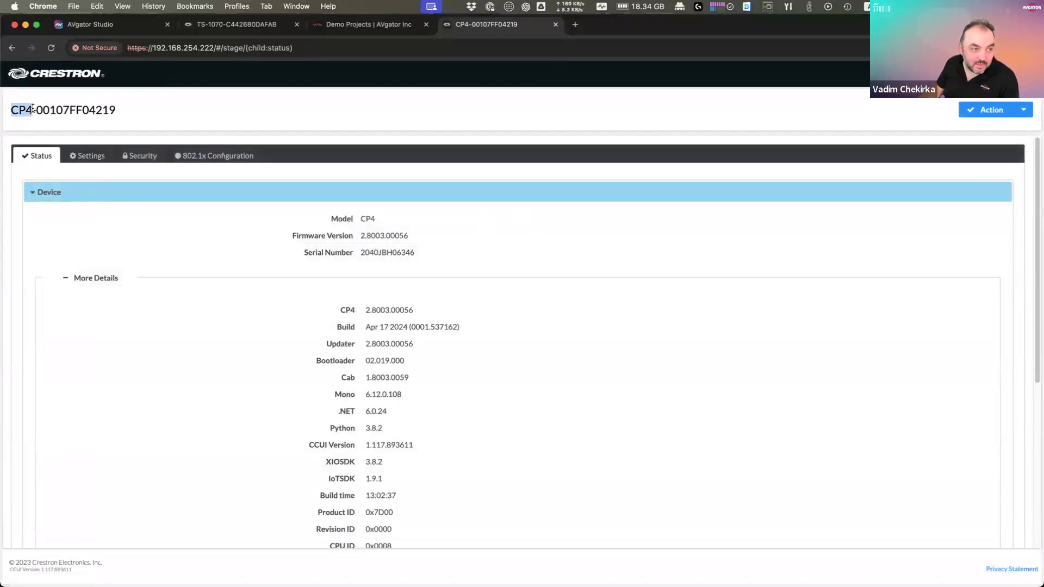
pyautogui.click(90, 157)
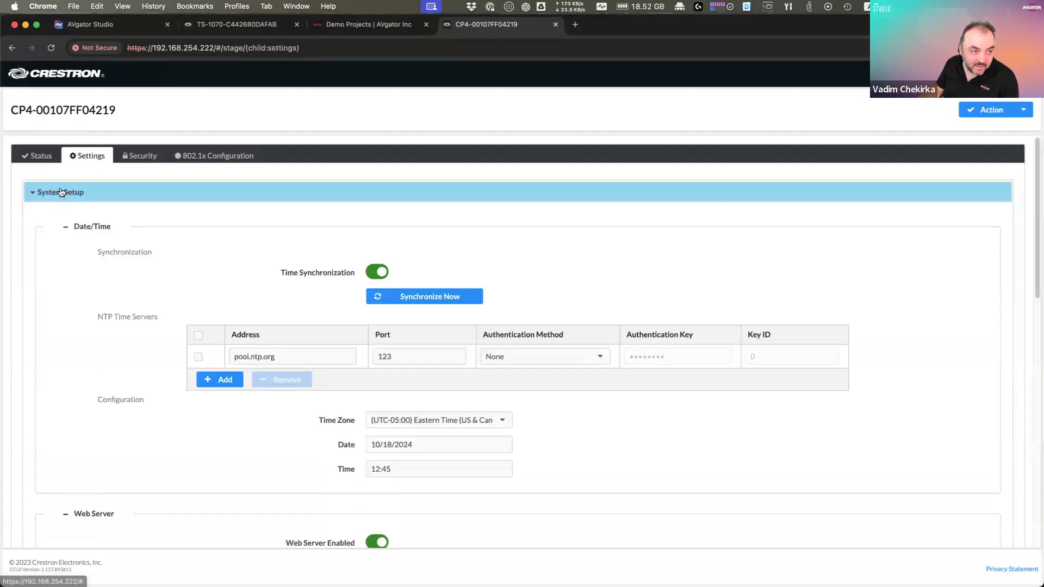
pyautogui.click(67, 192)
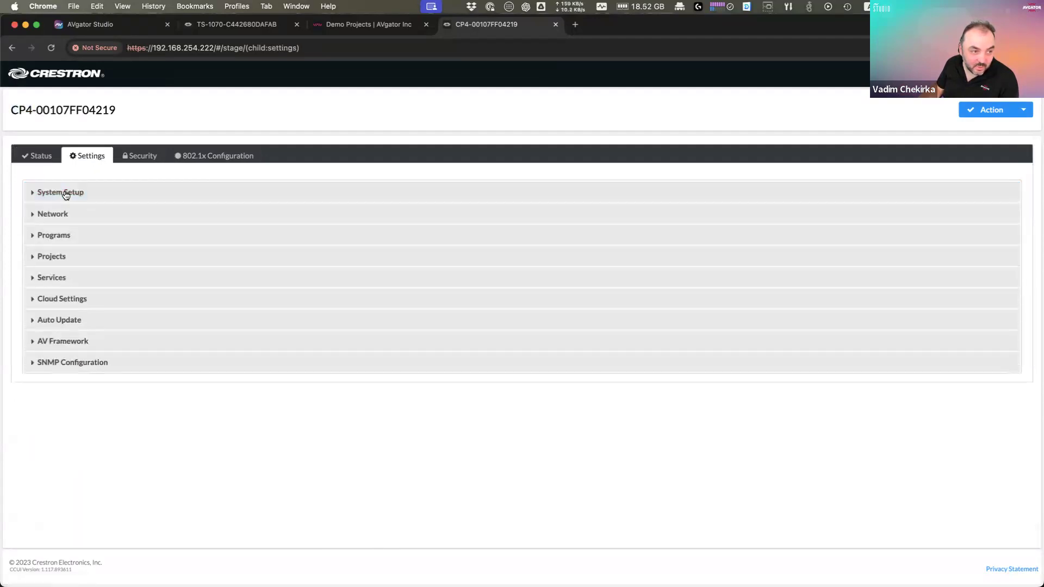
pyautogui.click(71, 260)
pyautogui.scroll(-1, 125, 253)
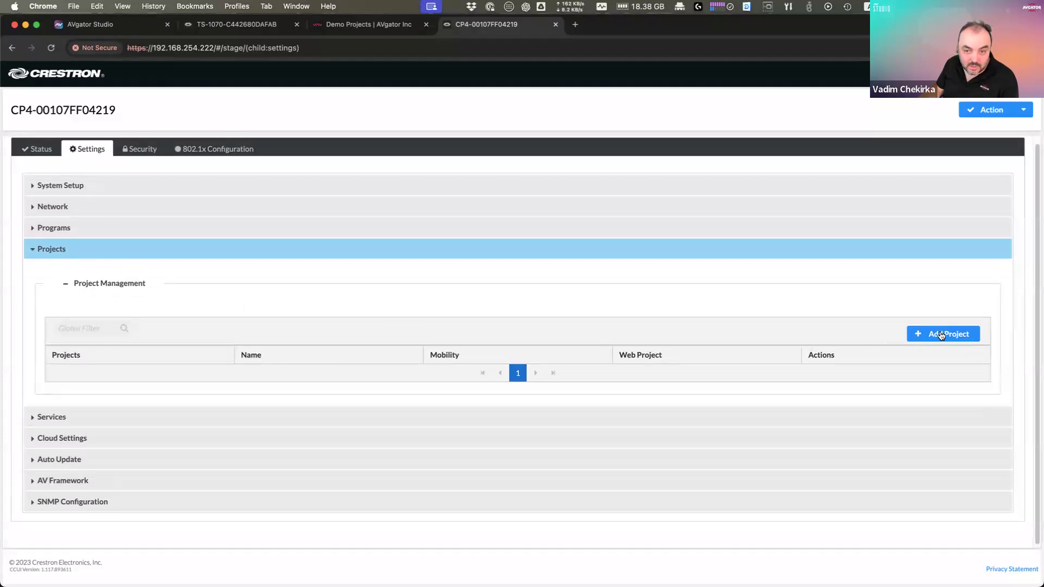
pyautogui.click(940, 333)
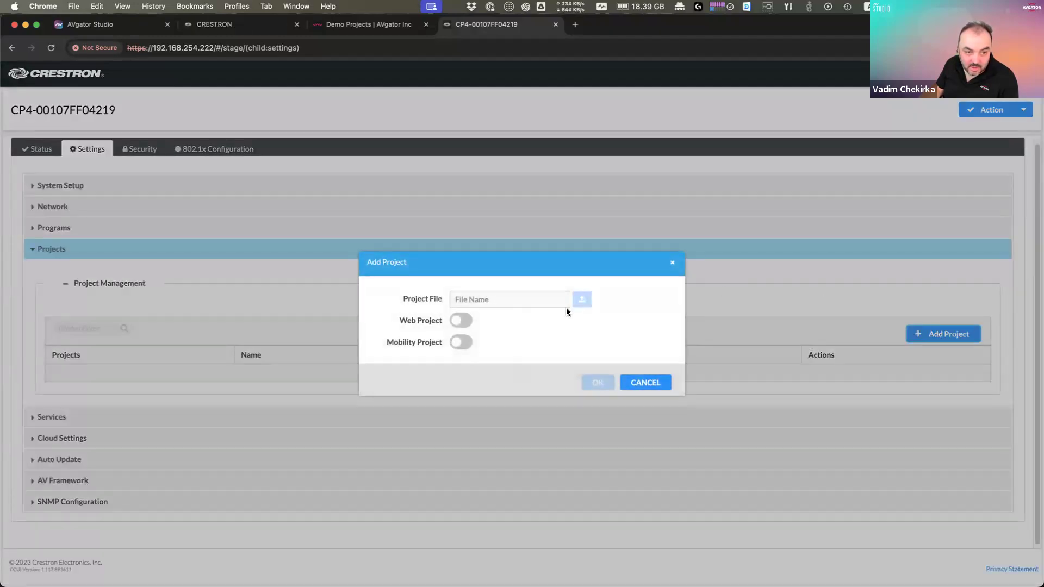
# Step: Enable Web and Mobility Project and upload myProgram (1).ch5z from Downloads
pyautogui.click(464, 345)
pyautogui.click(462, 321)
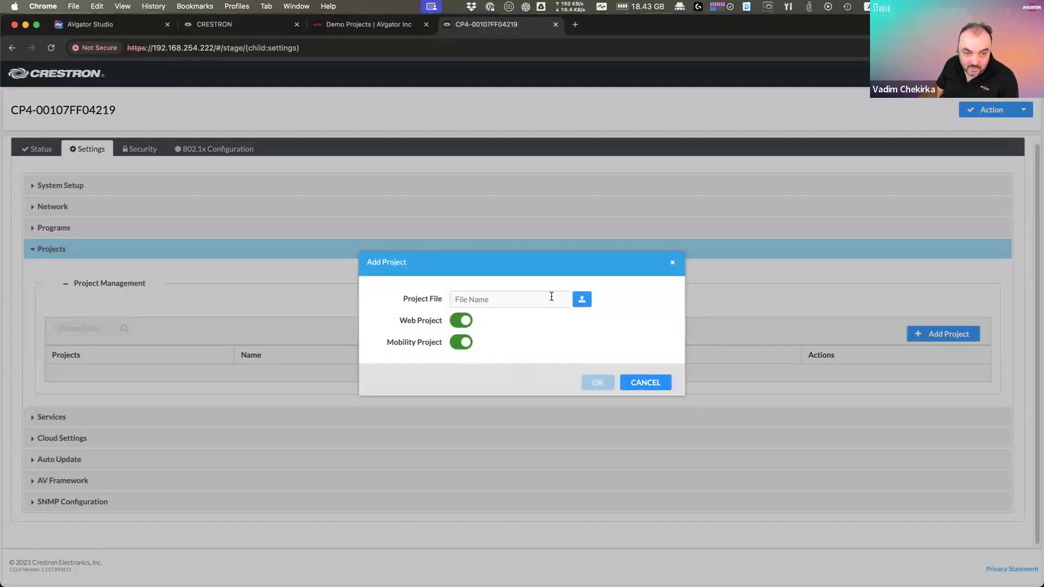
pyautogui.click(588, 299)
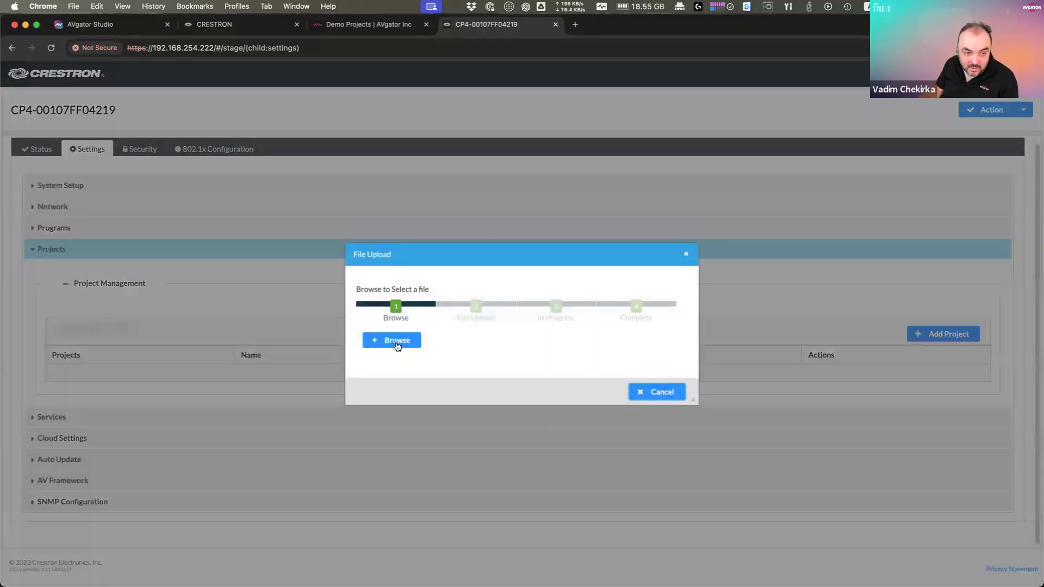
pyautogui.click(407, 344)
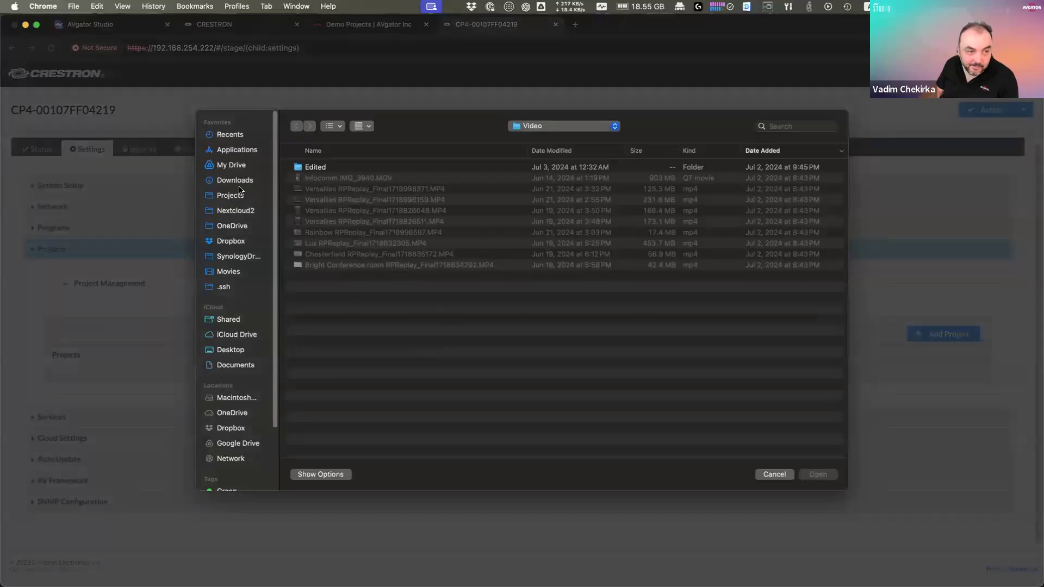
pyautogui.click(338, 169)
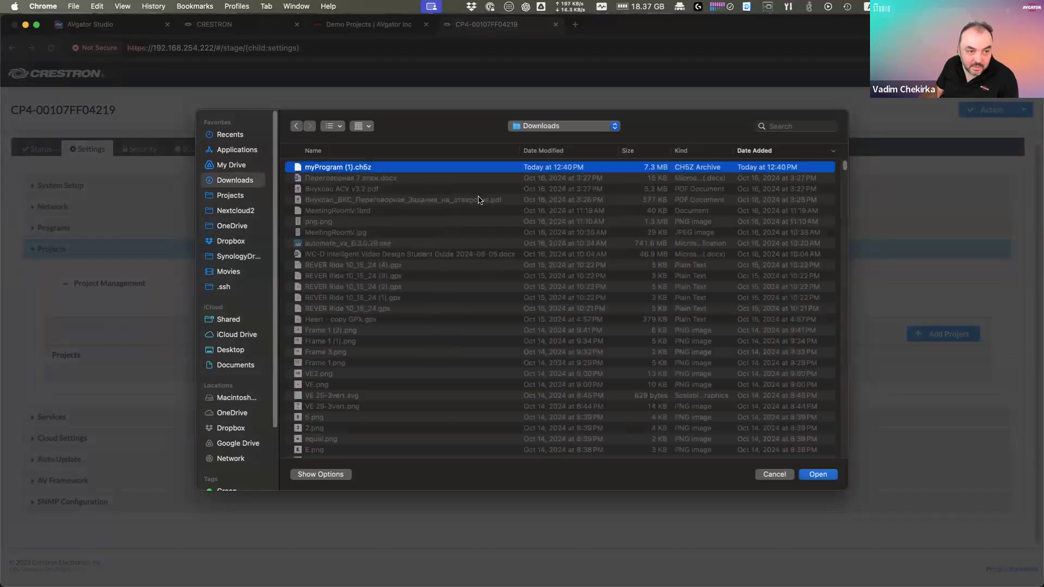
pyautogui.click(820, 474)
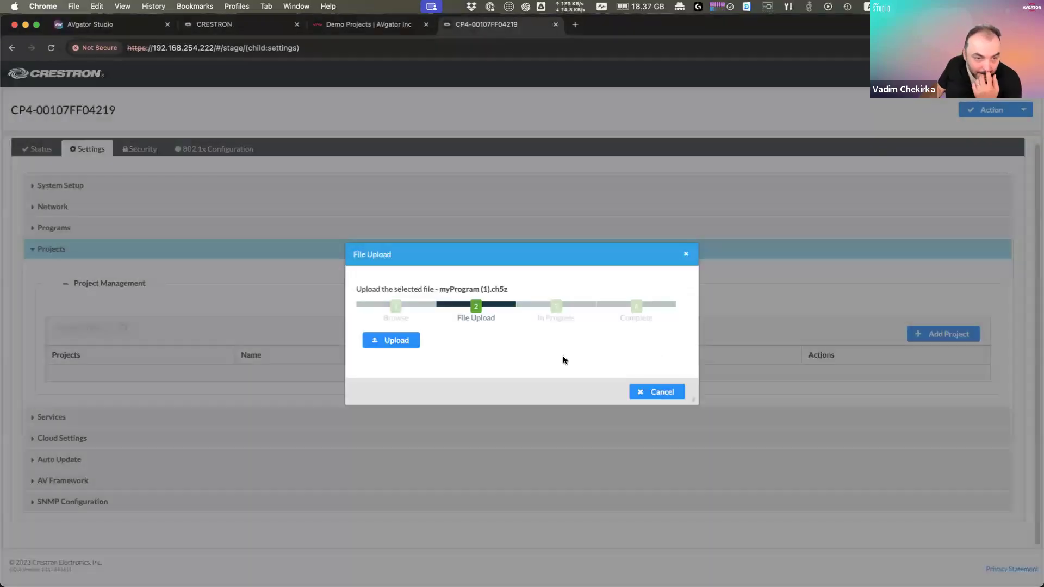
pyautogui.click(403, 343)
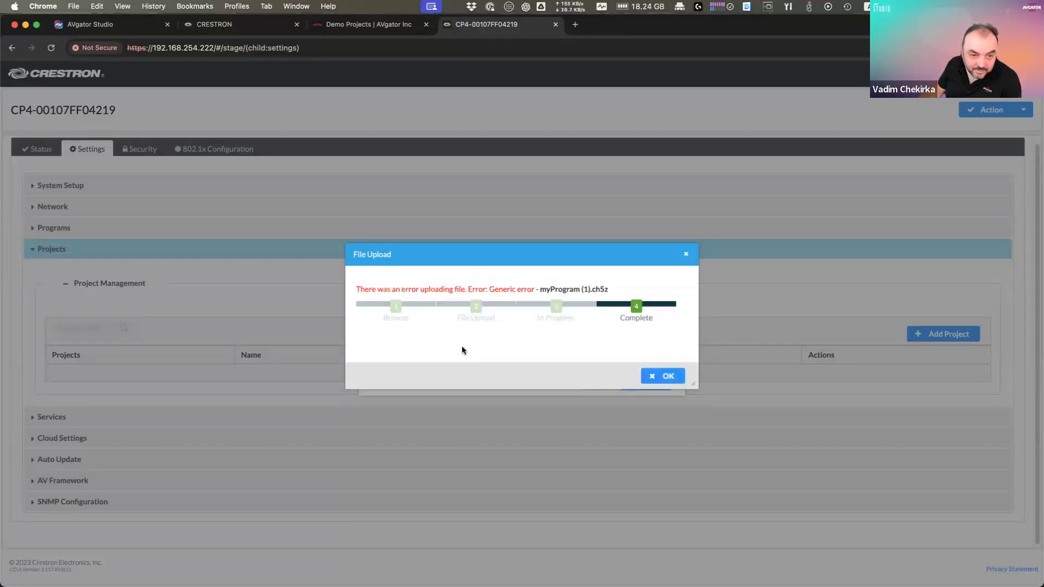
# Step: Dismiss the upload error, cancel the new project, and select myProgram in AVgator Studio's build name
pyautogui.moveTo(443, 288); pyautogui.dragTo(590, 286)
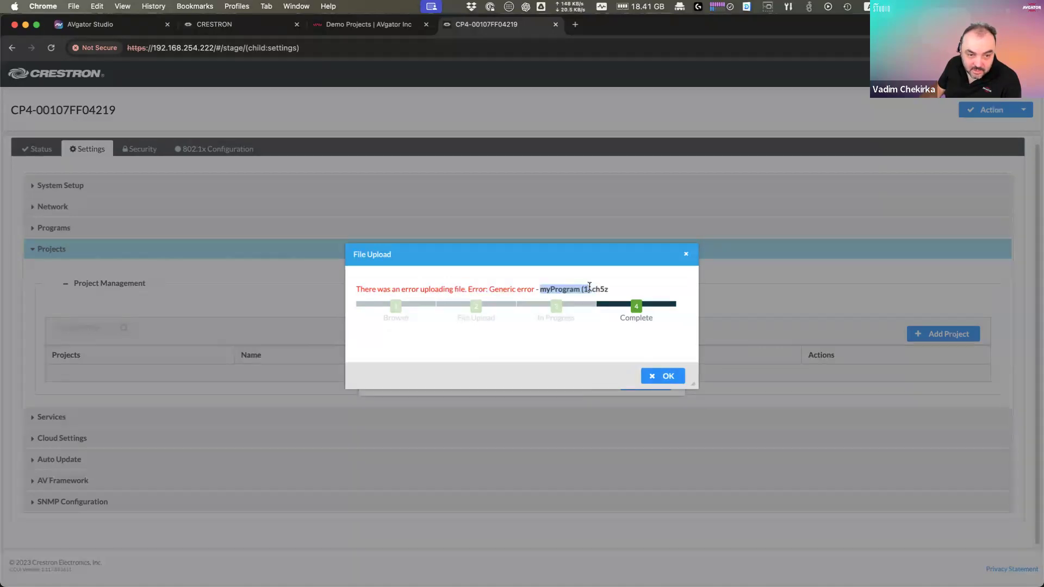
pyautogui.click(669, 376)
pyautogui.click(654, 390)
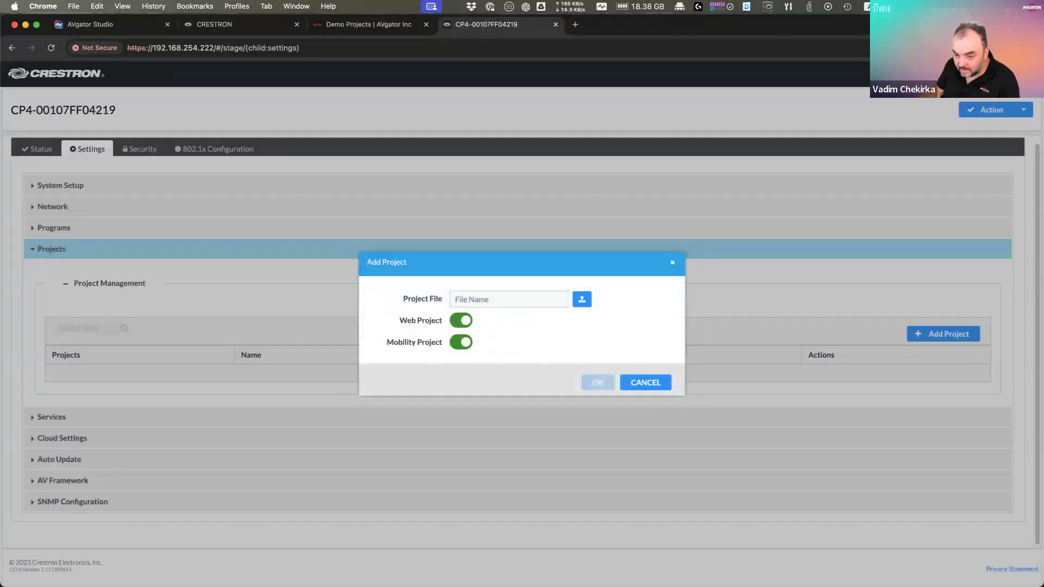
pyautogui.click(646, 384)
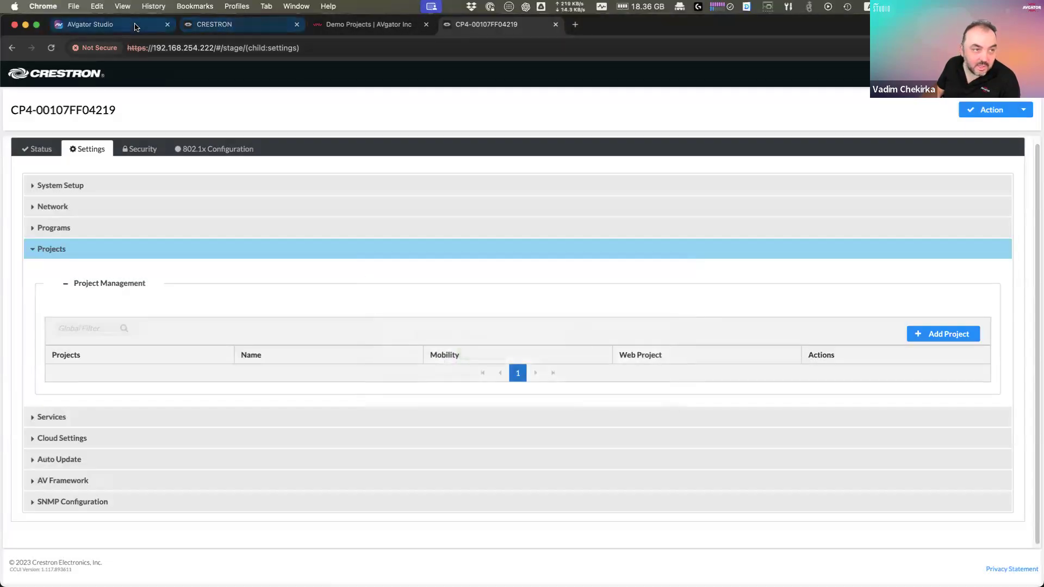
pyautogui.click(109, 24)
pyautogui.click(203, 233)
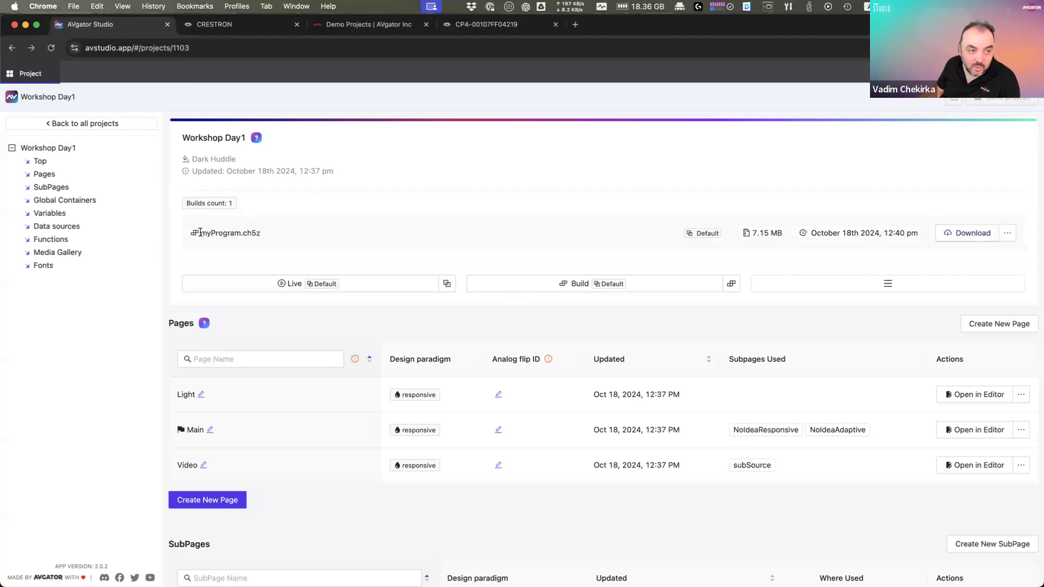
pyautogui.doubleClick(204, 232)
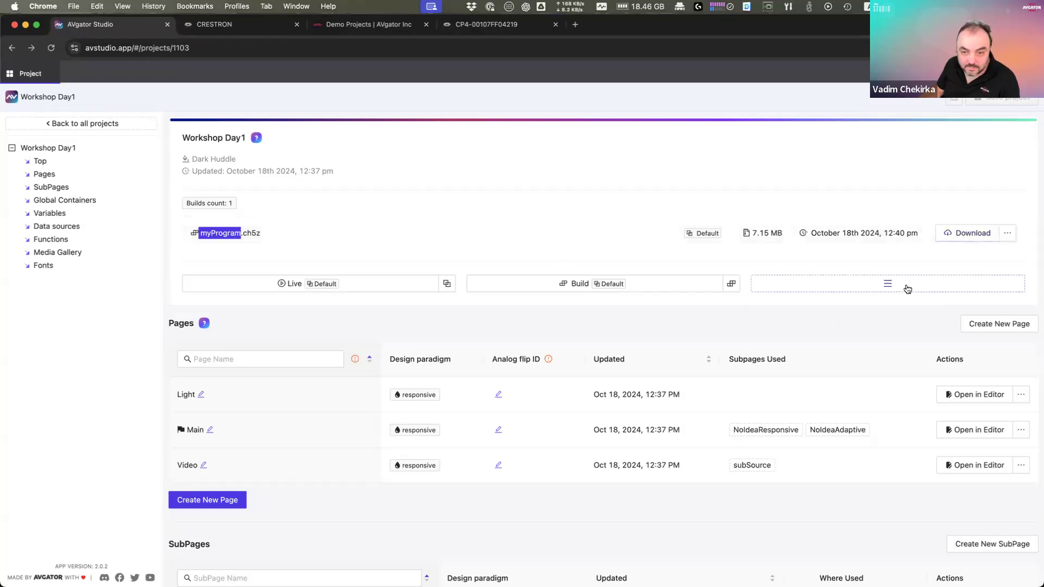
# Step: In Project Settings, replace the Archive Name myProgram with WorkShopDay1 and save
pyautogui.moveTo(908, 289)
pyautogui.click(823, 304)
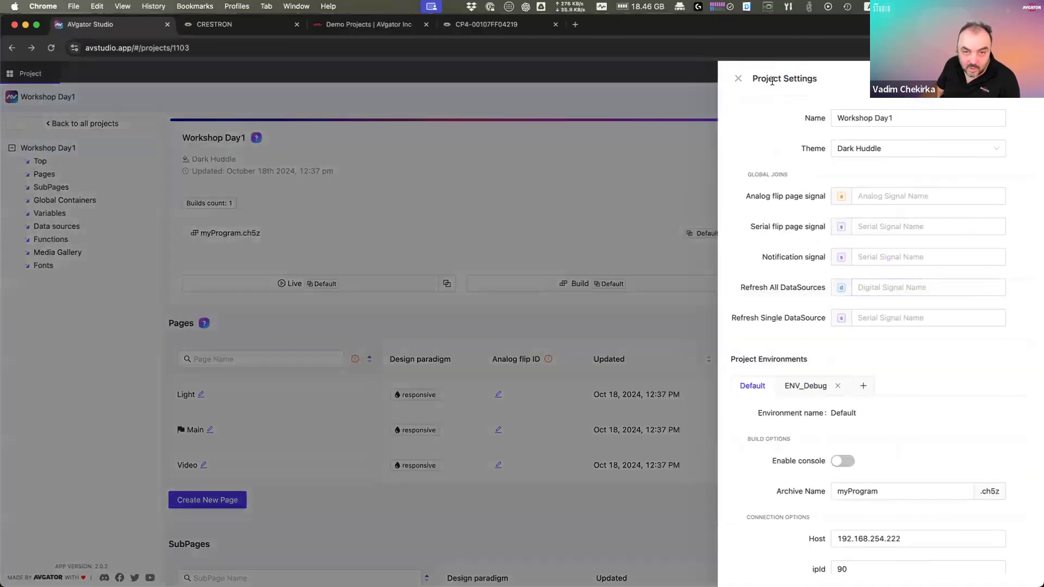
pyautogui.scroll(-3, 842, 467)
pyautogui.moveTo(783, 416); pyautogui.dragTo(812, 414)
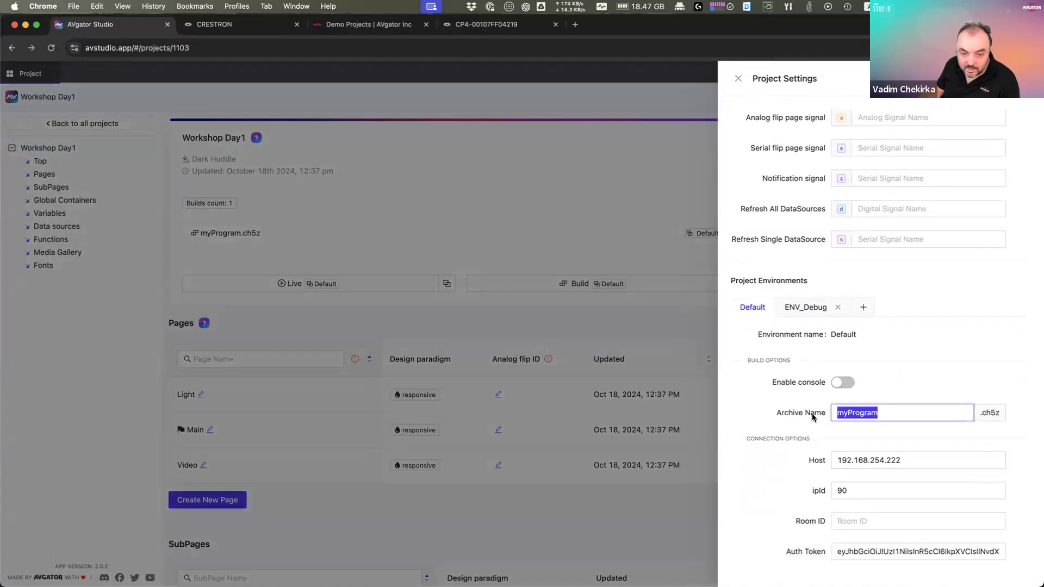
pyautogui.write('W')
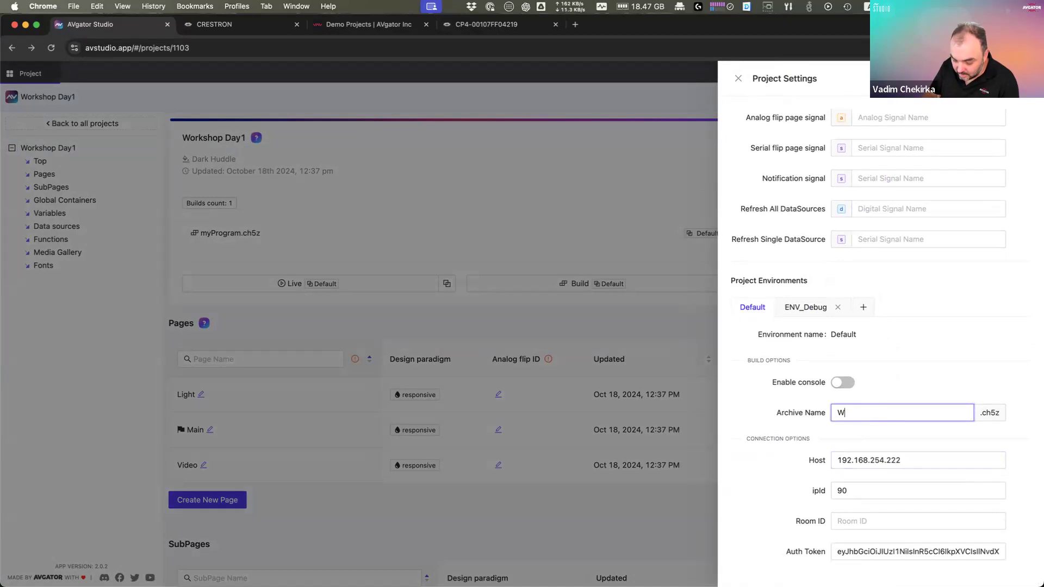
pyautogui.write('orkS')
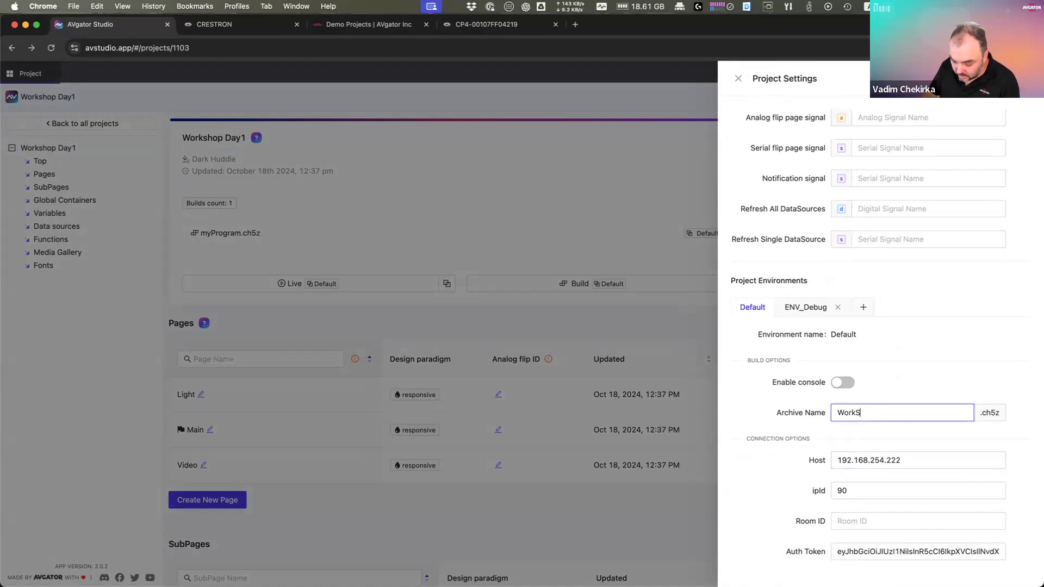
pyautogui.write('hopDay1')
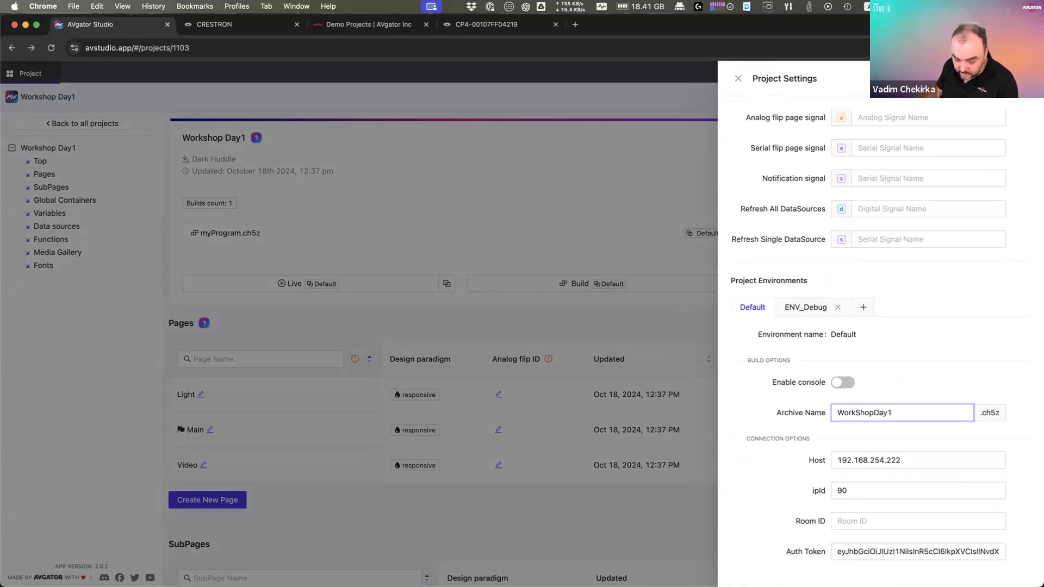
pyautogui.press('super+a')
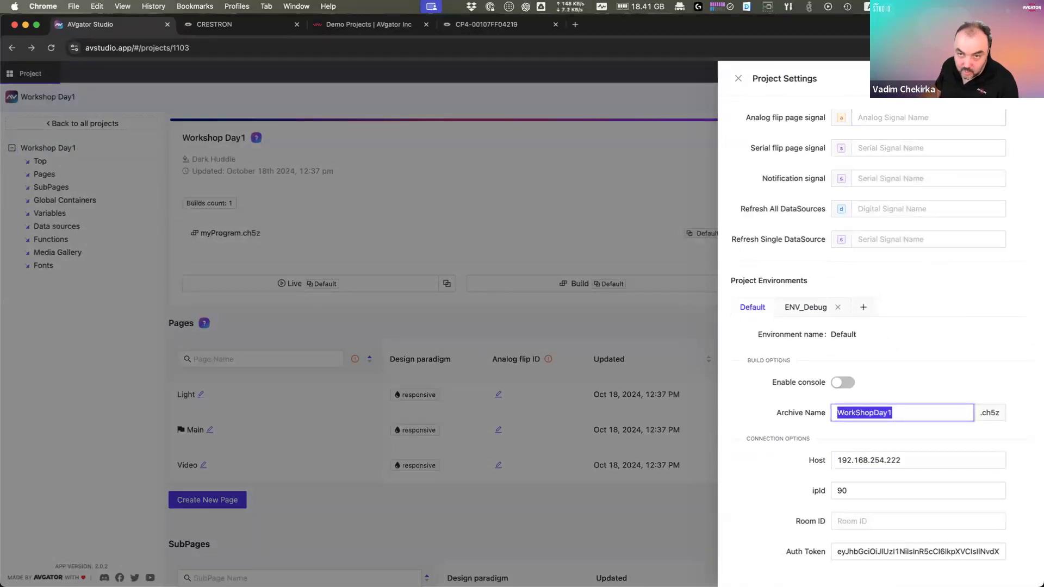
pyautogui.press('Return')
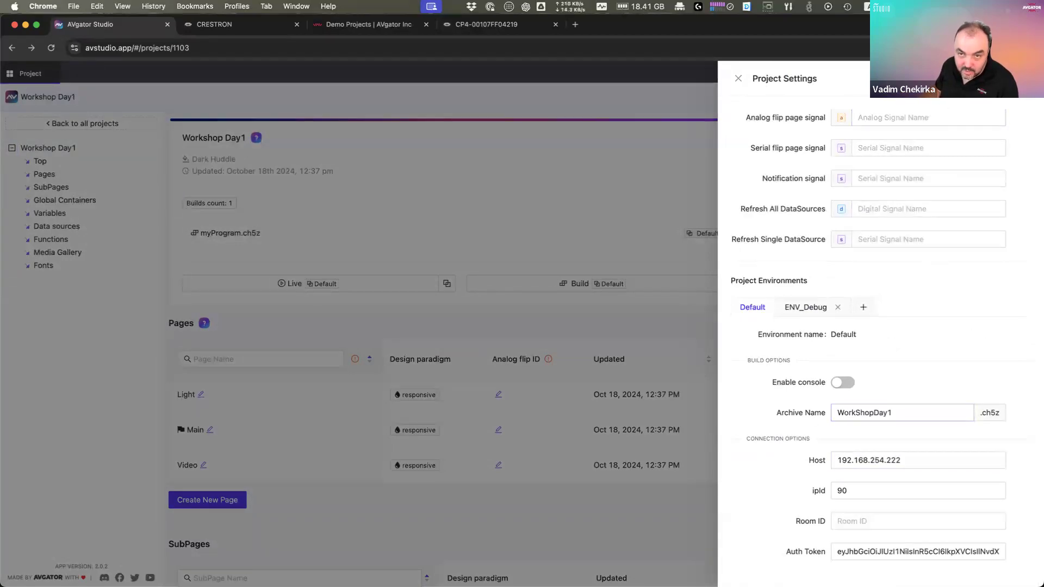
pyautogui.click(477, 264)
# Step: Build the project, download the resulting WorkShopDay1.ch5z, and switch to the CP4 tab
pyautogui.click(572, 283)
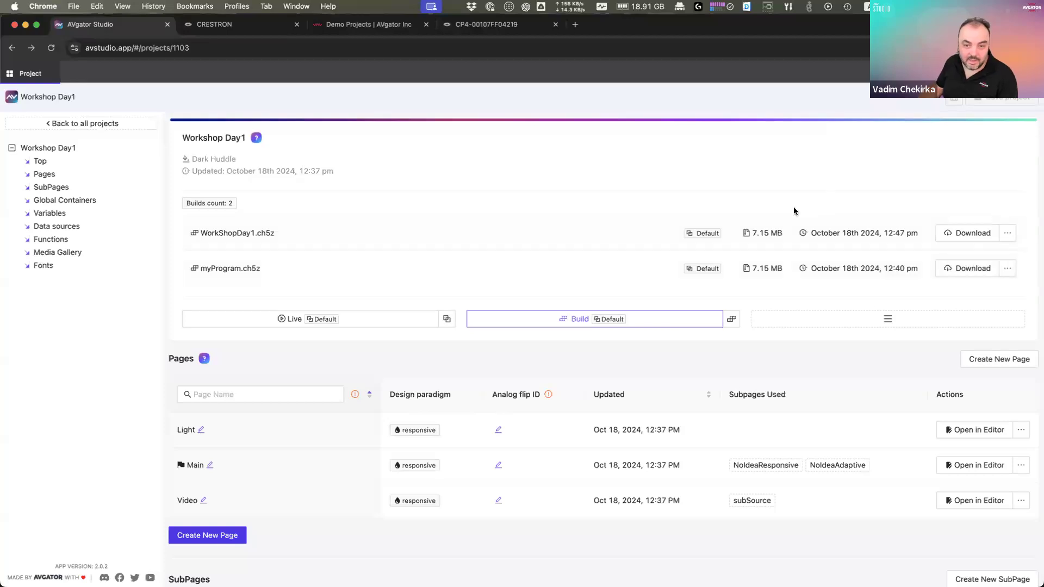
pyautogui.click(986, 234)
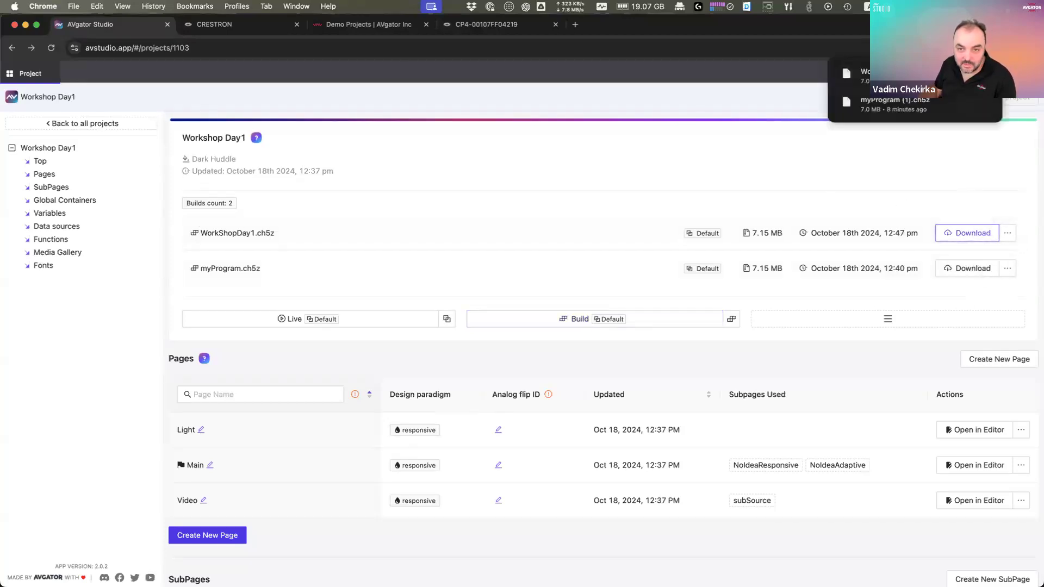
pyautogui.click(481, 24)
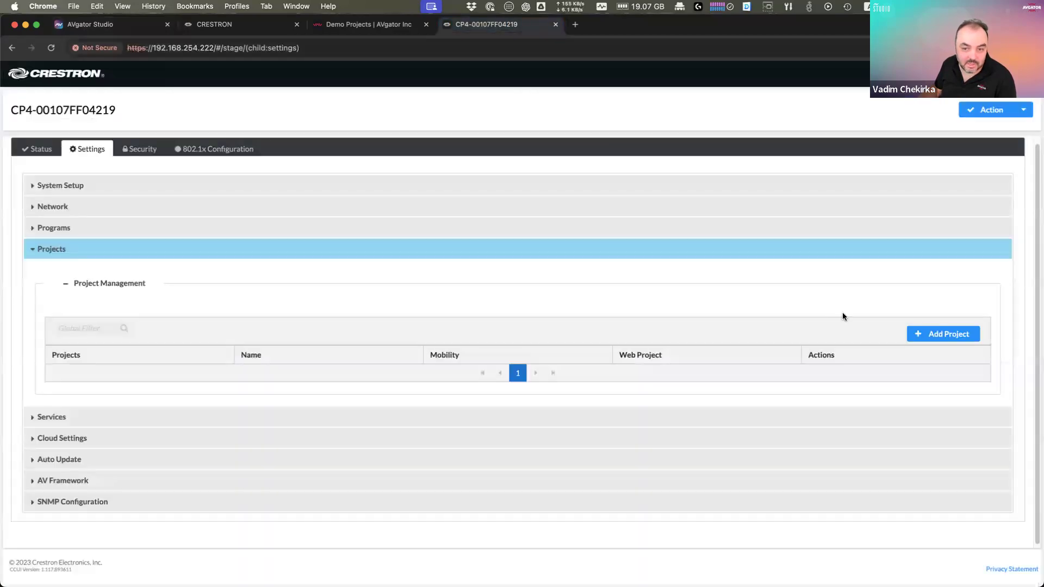
# Step: Start a new mobility project upload, but cancel the file chooser twice and close the upload step
pyautogui.click(941, 333)
pyautogui.click(457, 344)
pyautogui.click(582, 299)
pyautogui.click(396, 341)
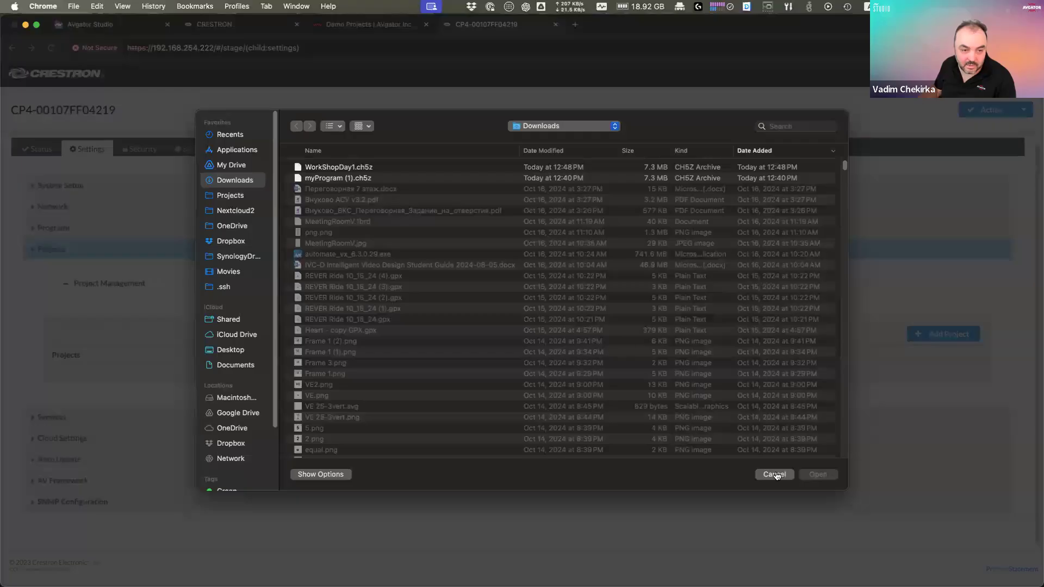
pyautogui.click(774, 474)
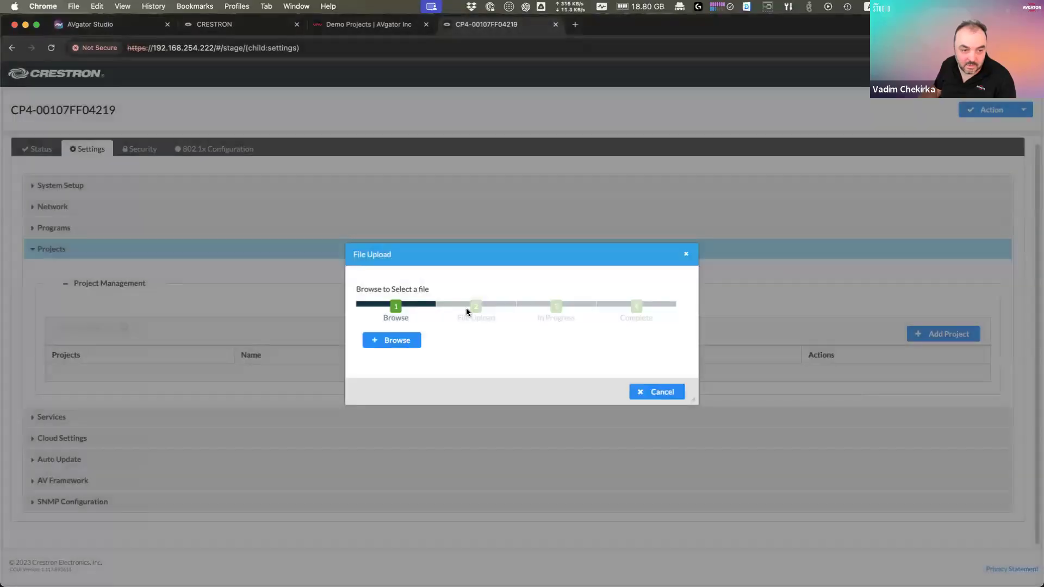
pyautogui.click(391, 340)
pyautogui.click(776, 475)
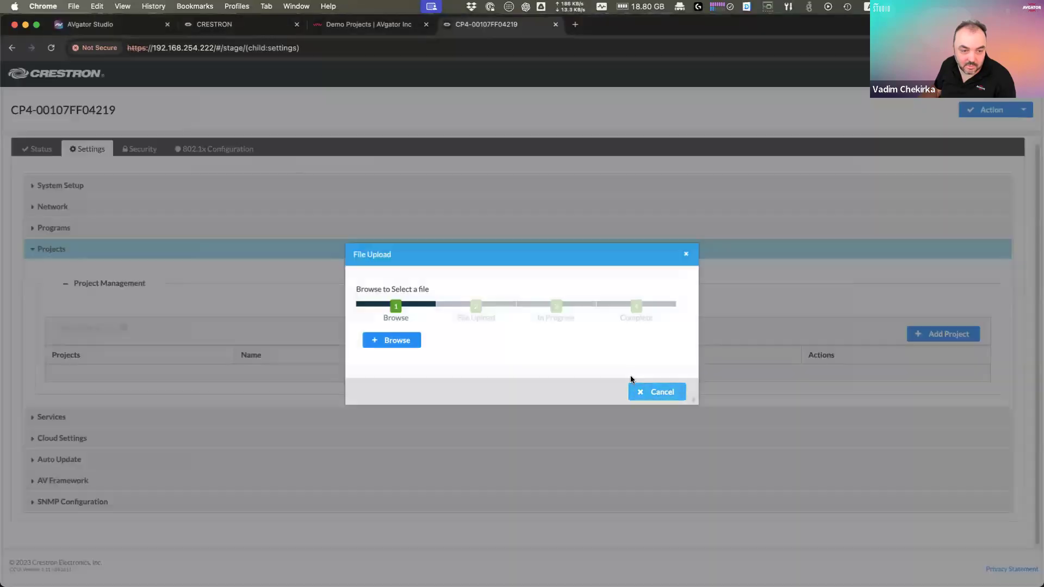
pyautogui.click(659, 392)
# Step: Enable Web Project and upload WorkShopDay1.ch5z to the processor, acknowledging completion
pyautogui.click(461, 320)
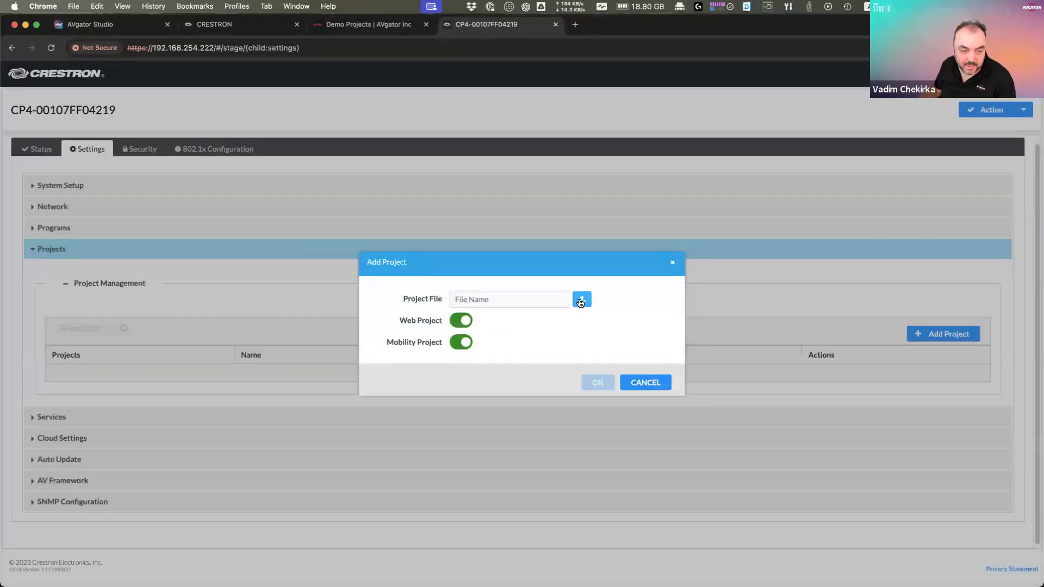
pyautogui.click(581, 301)
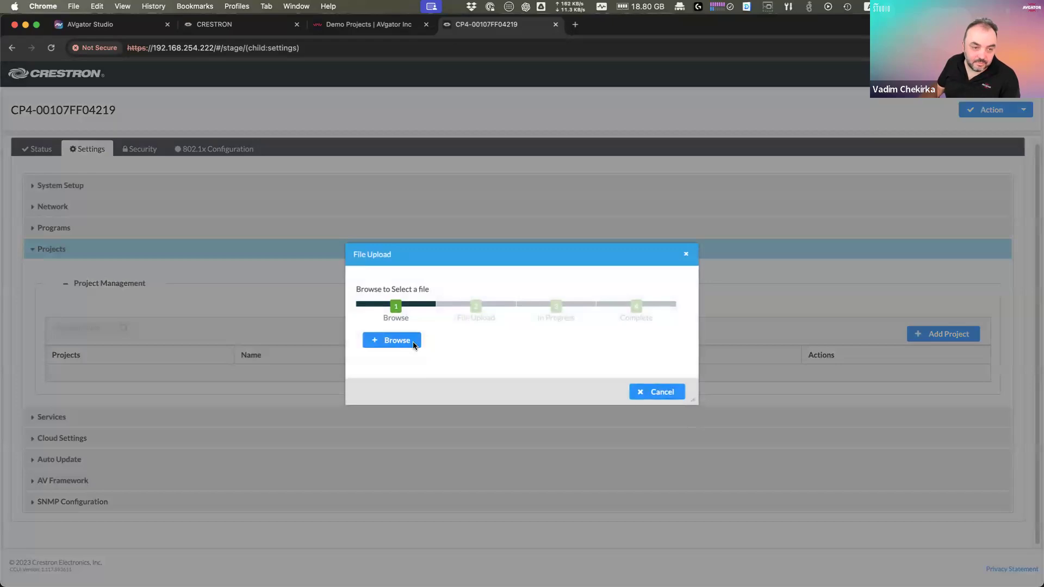
pyautogui.click(413, 343)
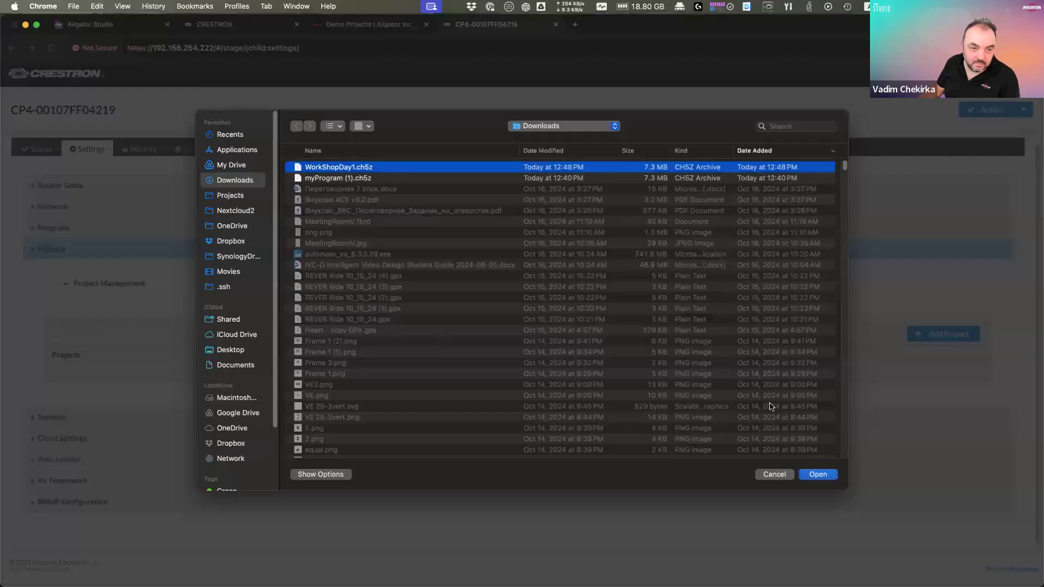
pyautogui.click(817, 474)
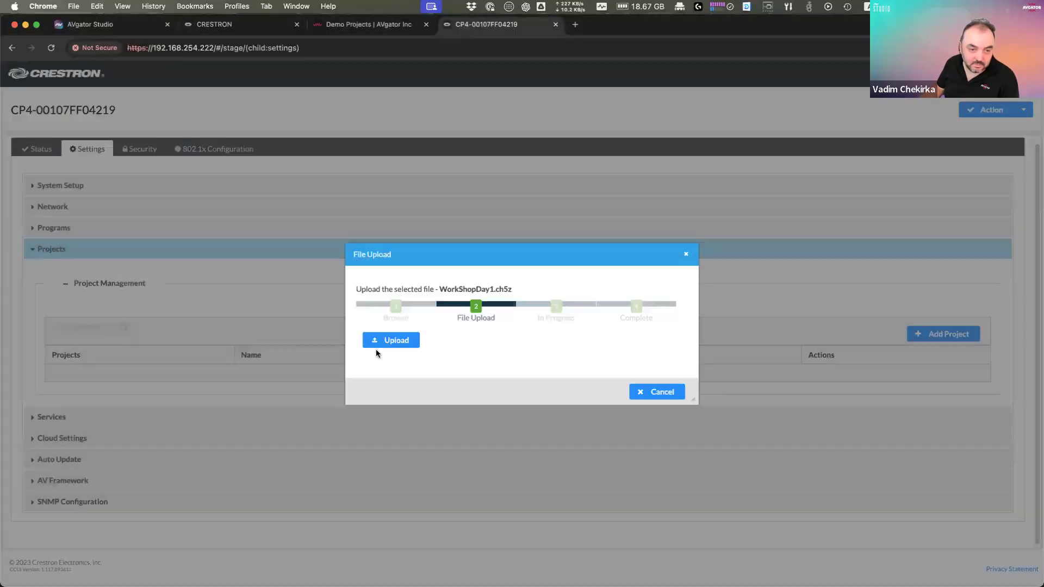
pyautogui.click(384, 341)
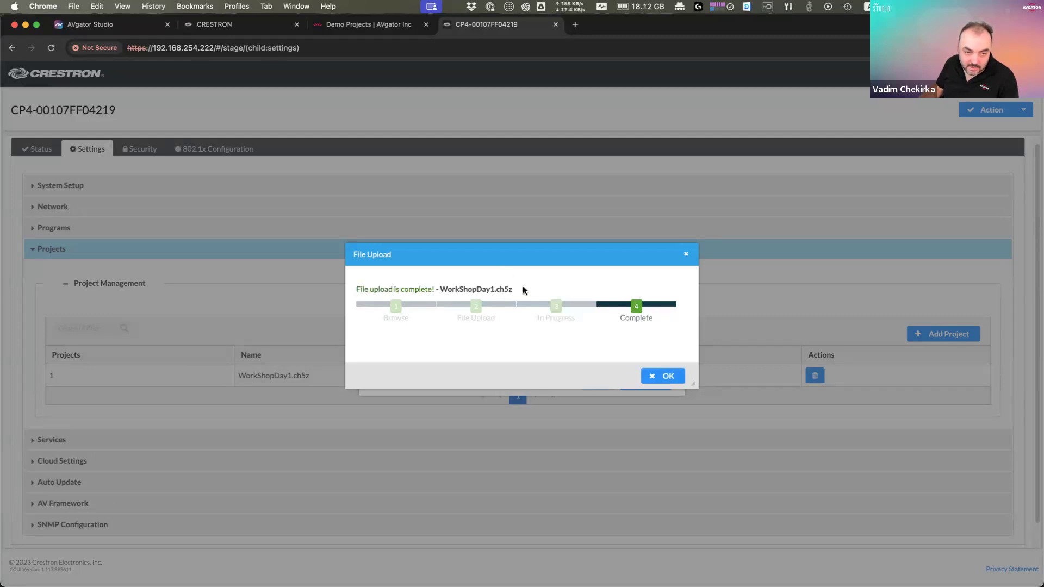
pyautogui.click(666, 377)
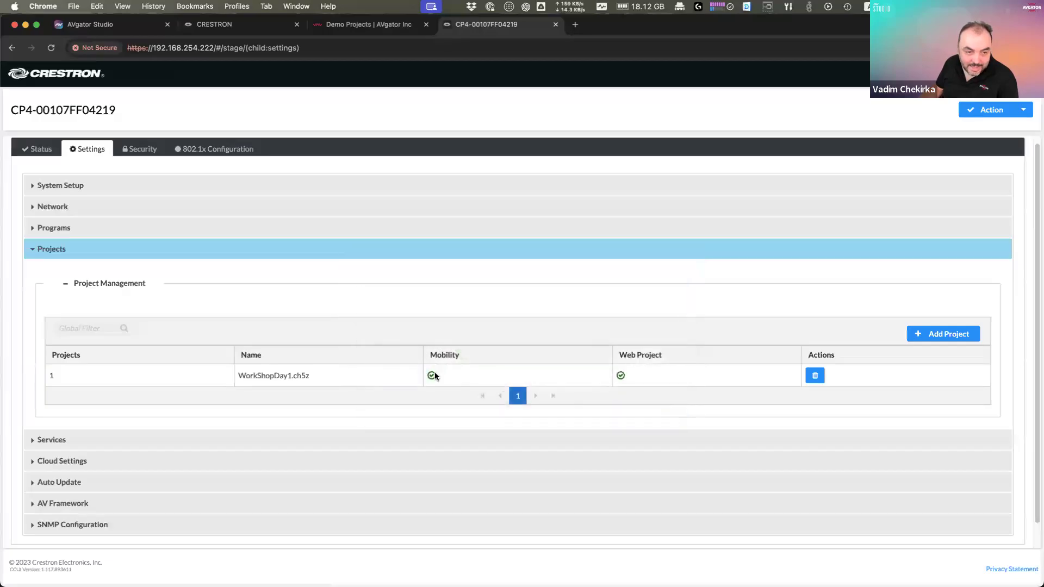
# Step: Copy the processor IP 192.168.254.222 into a new tab and append /html
pyautogui.moveTo(239, 376); pyautogui.dragTo(550, 380)
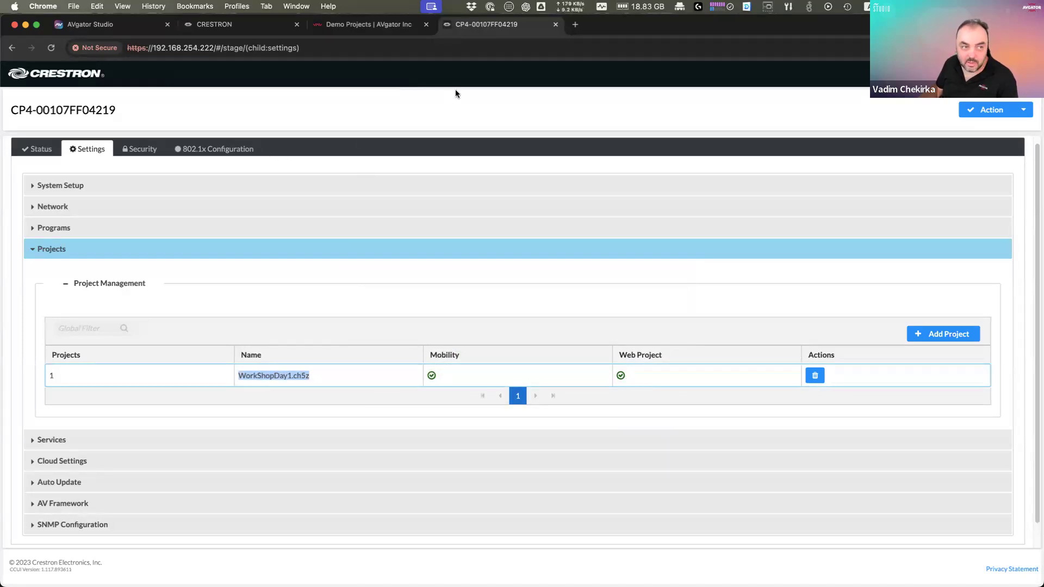
pyautogui.click(231, 49)
pyautogui.click(223, 49)
pyautogui.doubleClick(206, 49)
pyautogui.press('super+c')
pyautogui.press('super+t')
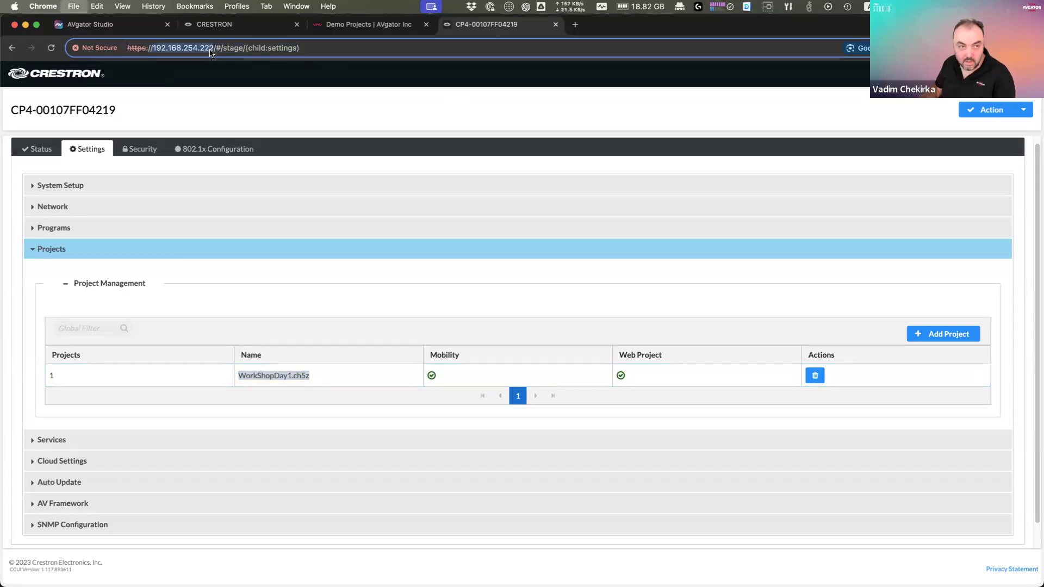
pyautogui.press('super+v')
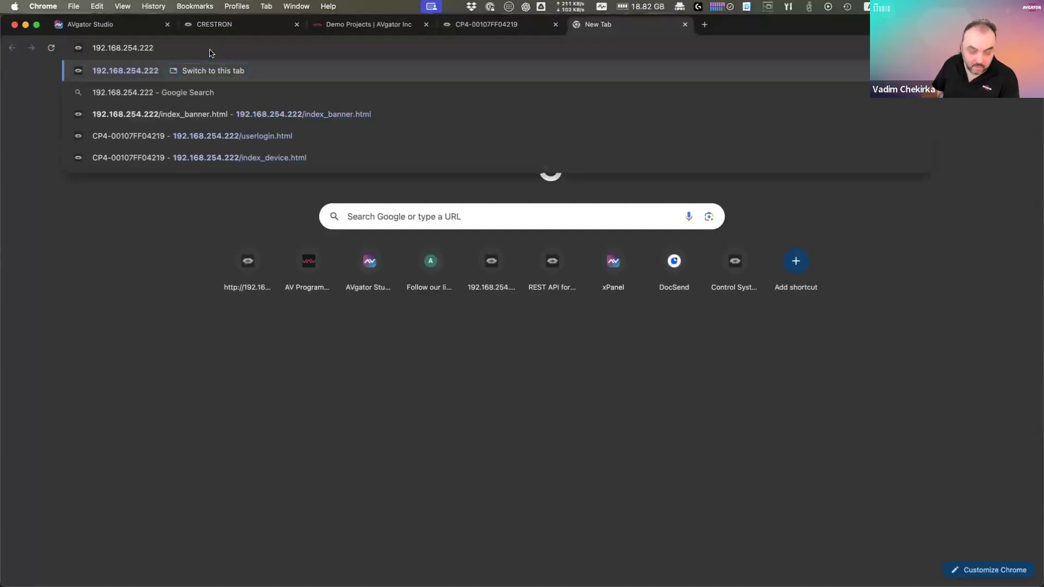
pyautogui.write('/html')
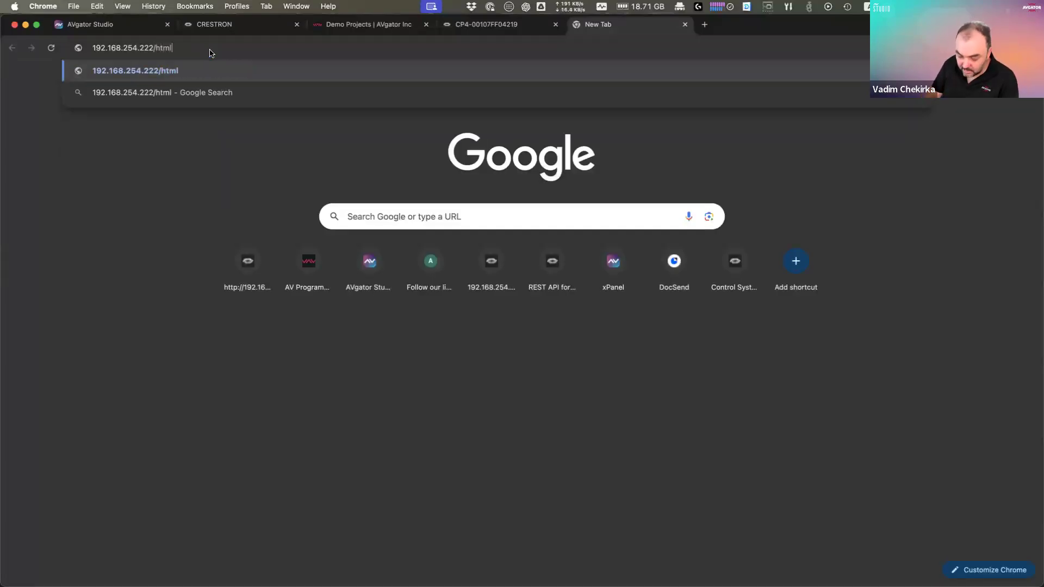
# Step: Load the /html panel, toggle Room 1 and Room 2 On/Off, then preview the Video page at iPad Mini size
pyautogui.press('Return')
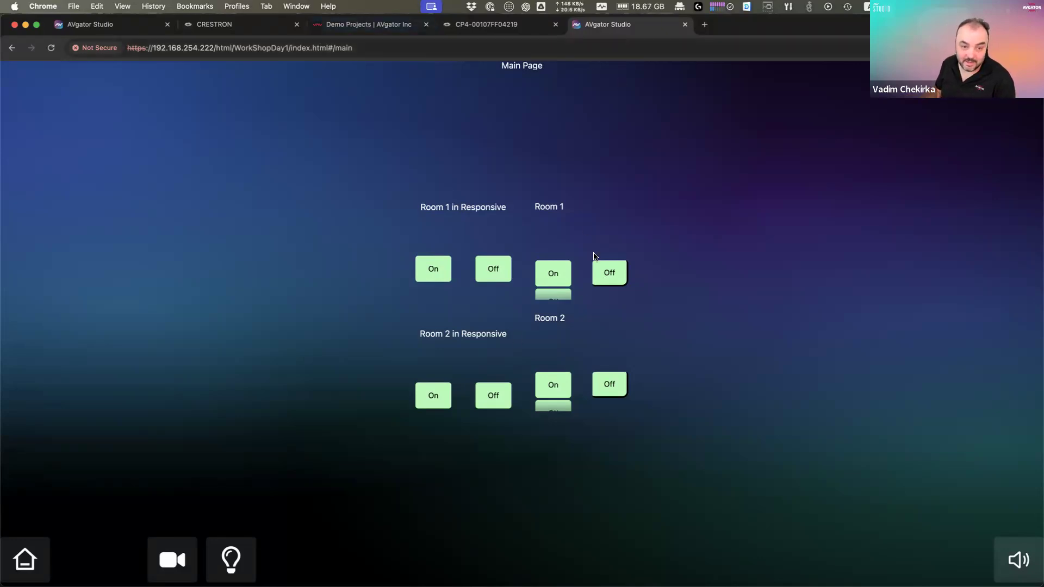
pyautogui.click(608, 271)
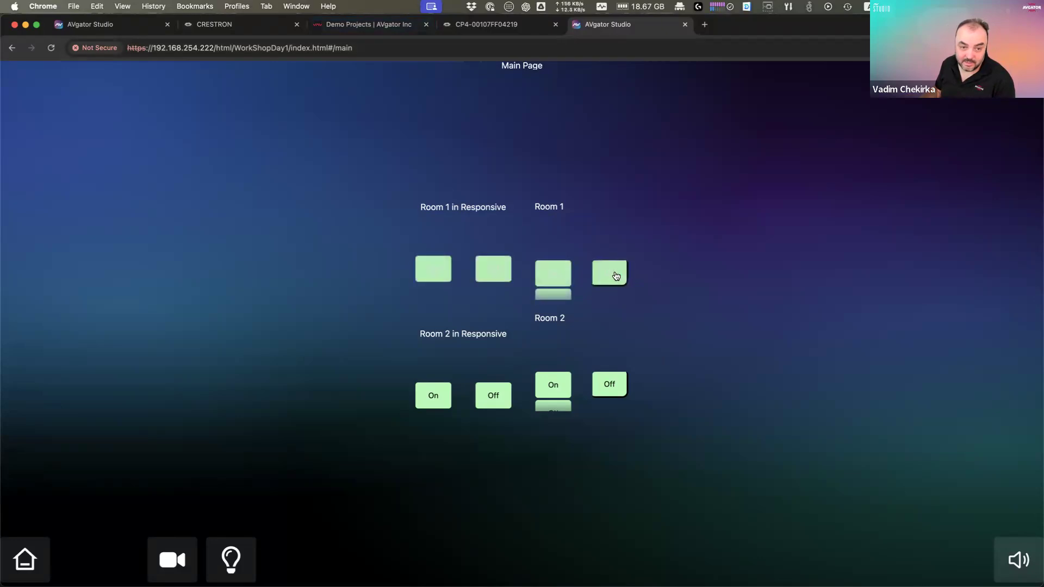
pyautogui.click(608, 388)
pyautogui.click(554, 388)
pyautogui.click(616, 389)
pyautogui.click(174, 565)
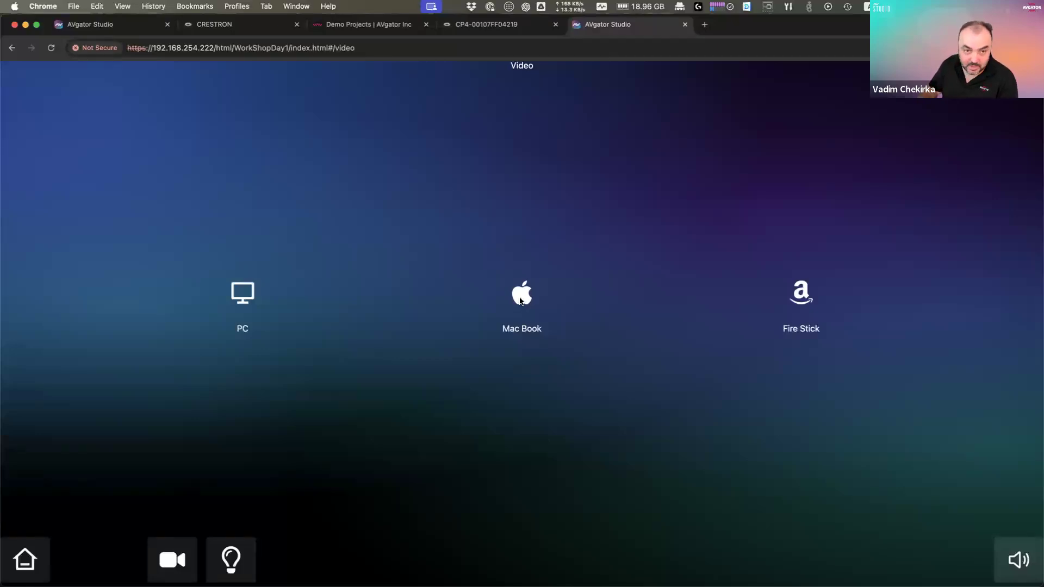
pyautogui.press('super+alt+i')
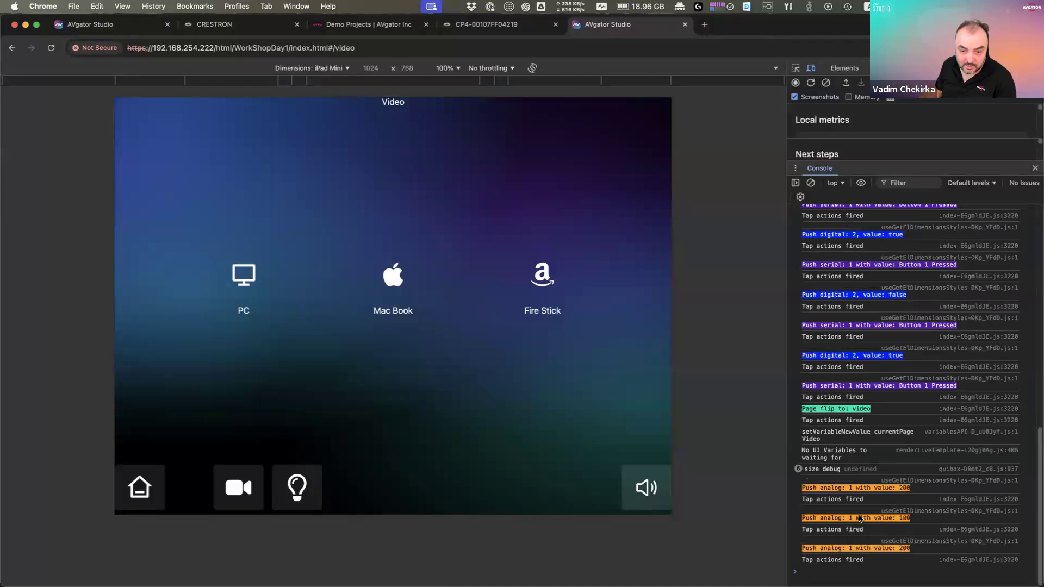
# Step: Tap the Fire Stick, Mac Book and PC sources to check their analog logs, then return to Workshop Day1
pyautogui.click(528, 275)
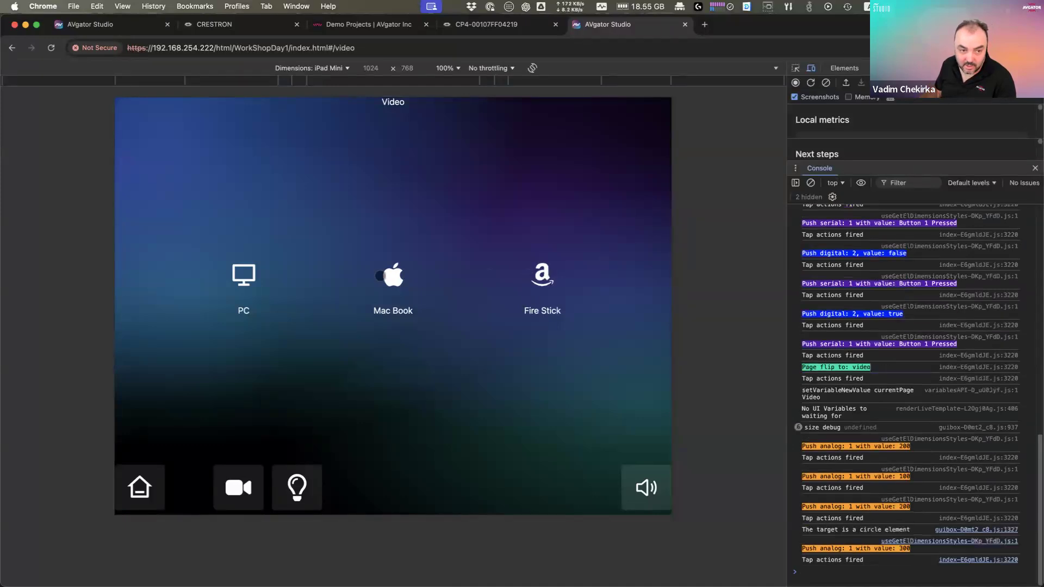
pyautogui.click(390, 275)
pyautogui.click(244, 272)
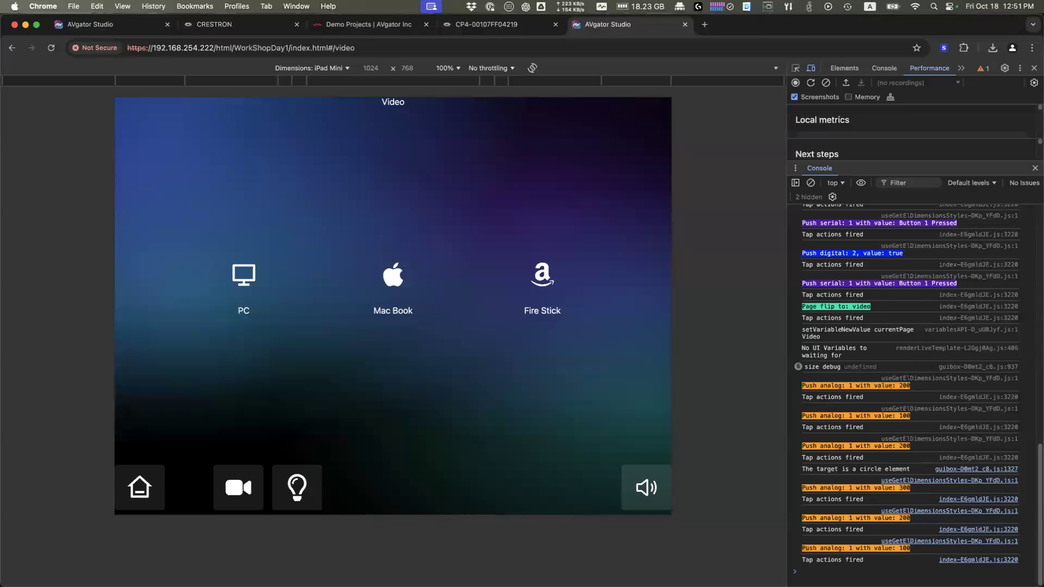
pyautogui.click(126, 31)
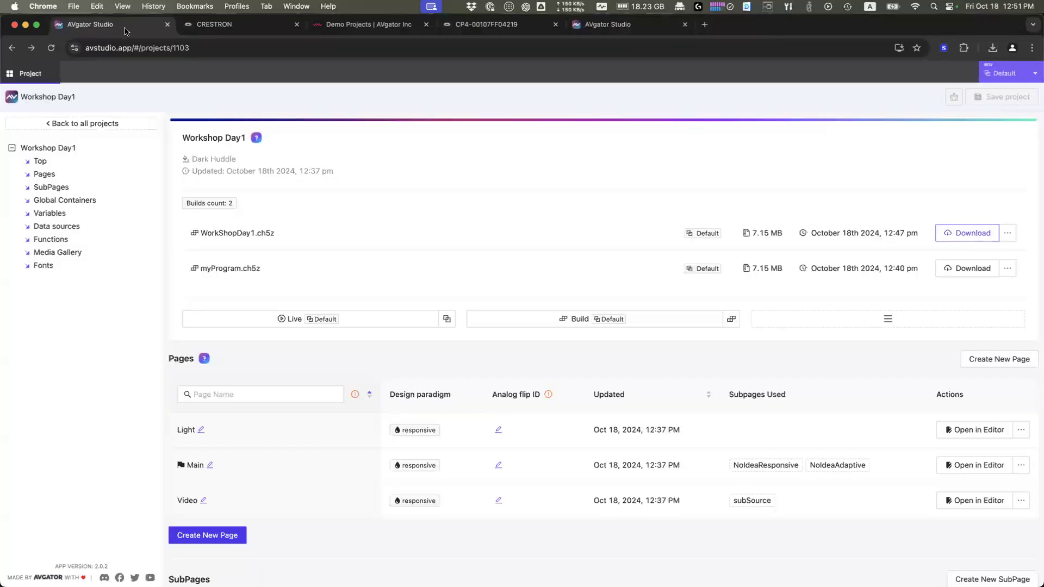
# Step: Return to the My Projects list and expand Community Templates in the sidebar tree
pyautogui.click(98, 125)
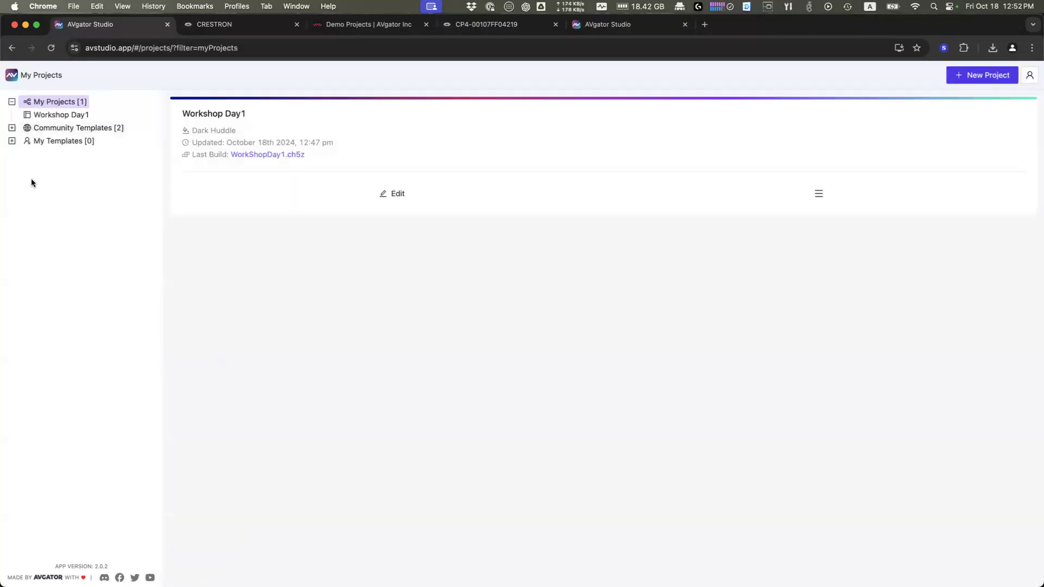
pyautogui.click(11, 128)
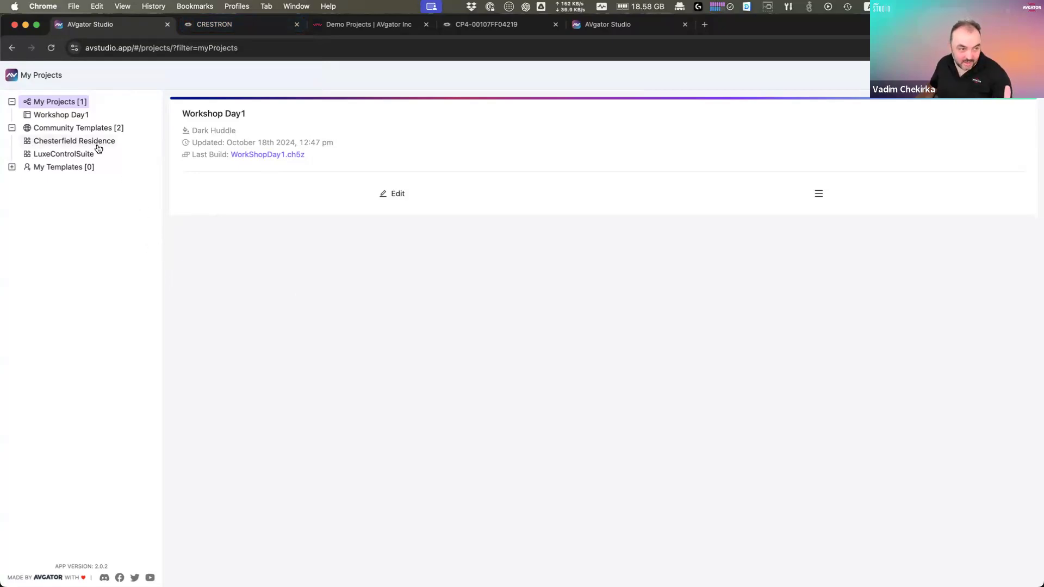
# Step: Clone the Chesterfield Residence template card, opening Chesterfield Residence_clone with its CR pages listed
pyautogui.click(75, 129)
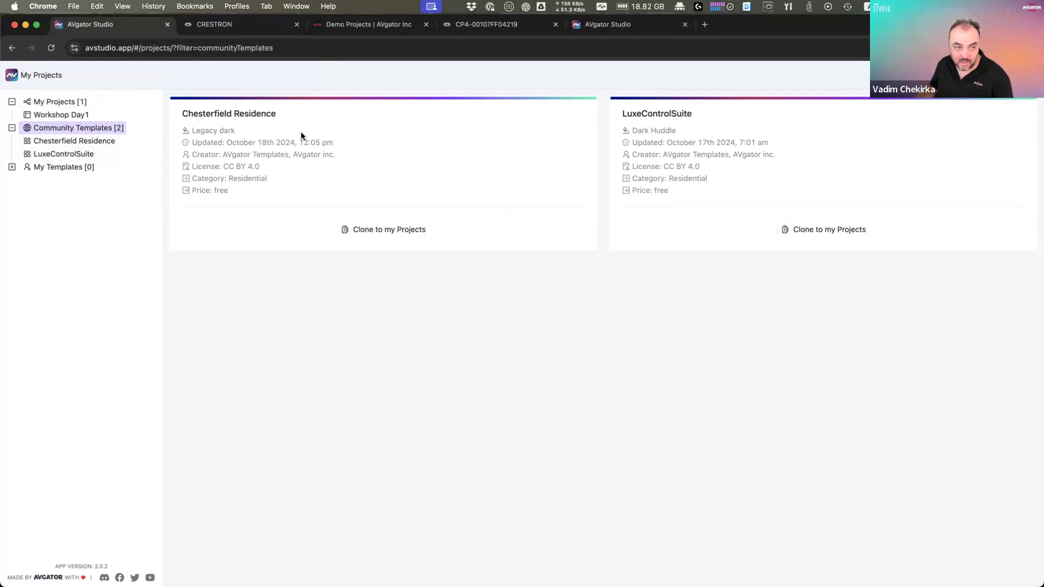
pyautogui.moveTo(184, 113); pyautogui.dragTo(289, 116)
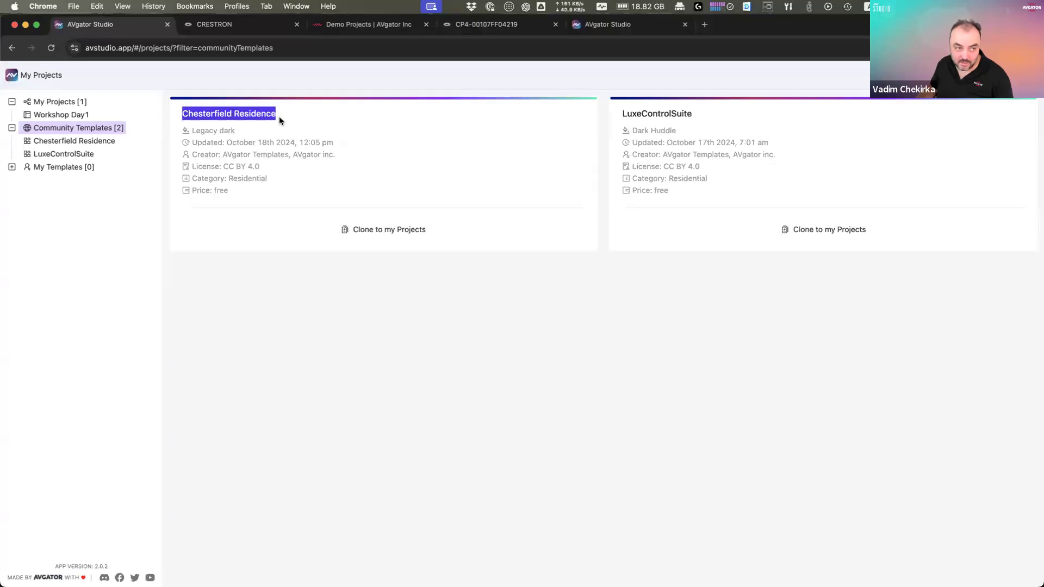
pyautogui.click(388, 235)
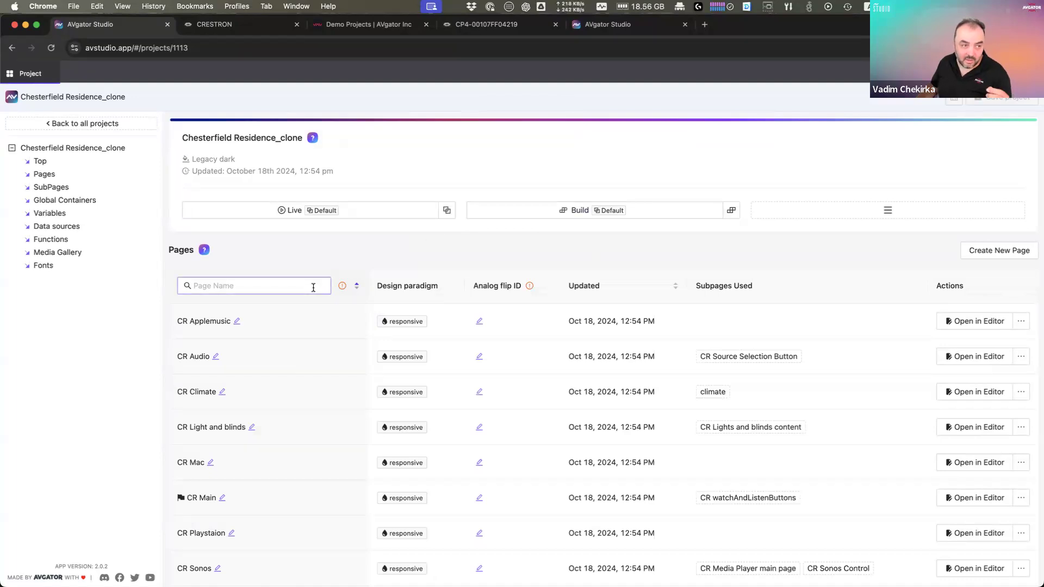
pyautogui.scroll(-3, 313, 287)
pyautogui.scroll(3, 315, 291)
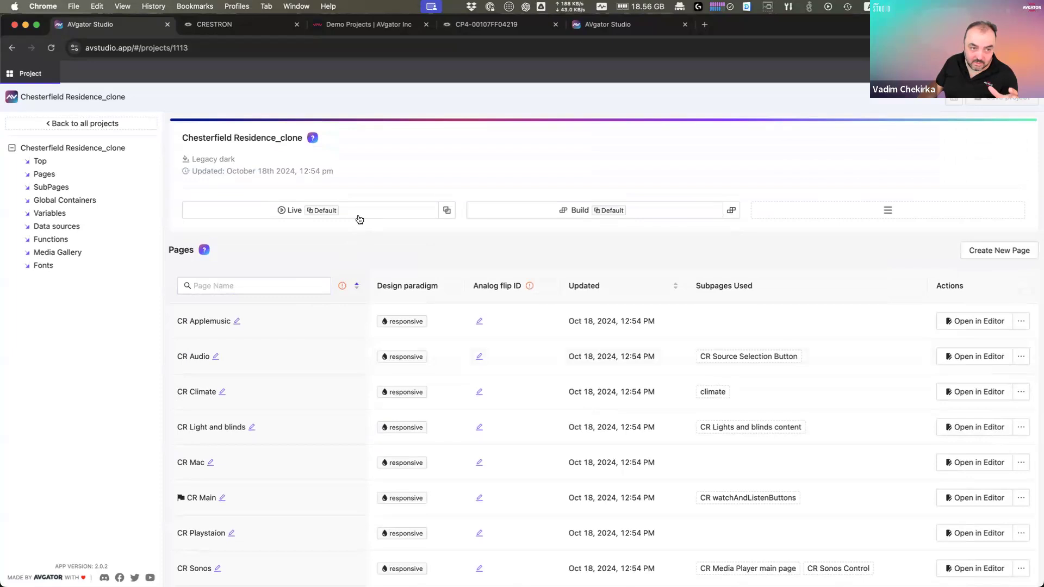
# Step: Launch the clone's live preview, browse the TV and music sources, and open the Bedroom Sonos player
pyautogui.click(282, 210)
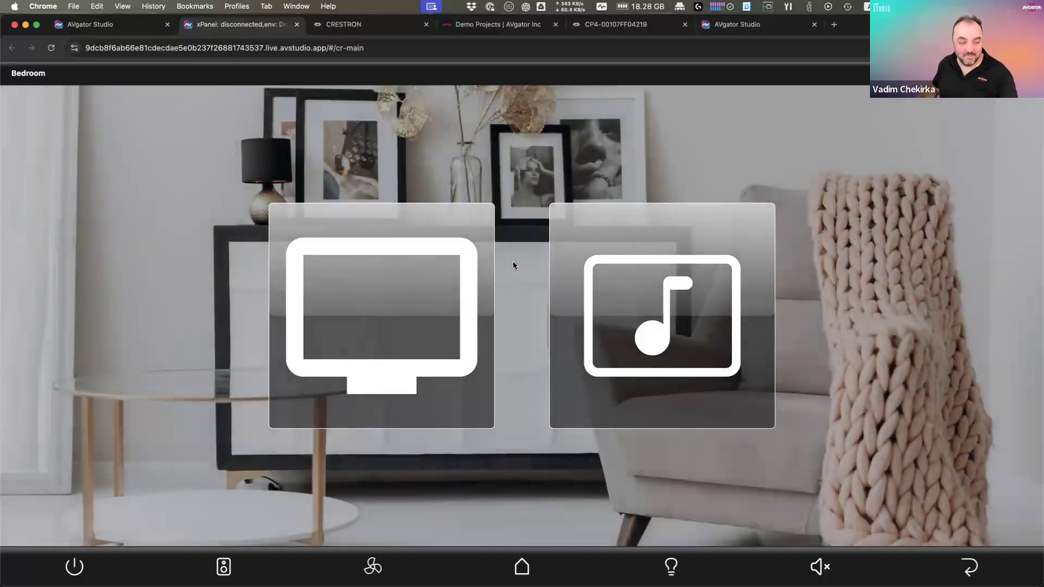
pyautogui.click(421, 314)
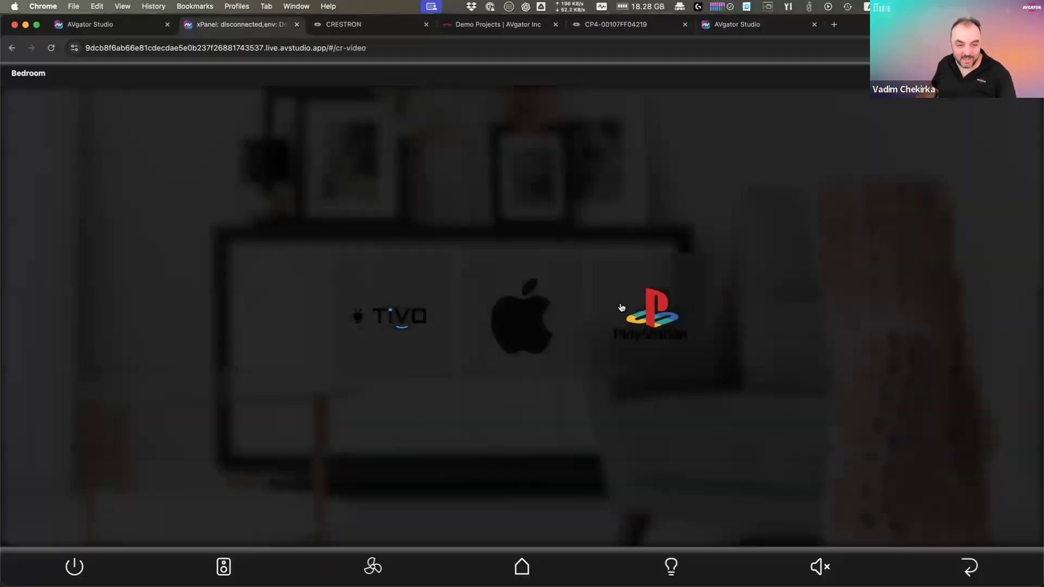
pyautogui.click(522, 567)
pyautogui.click(642, 368)
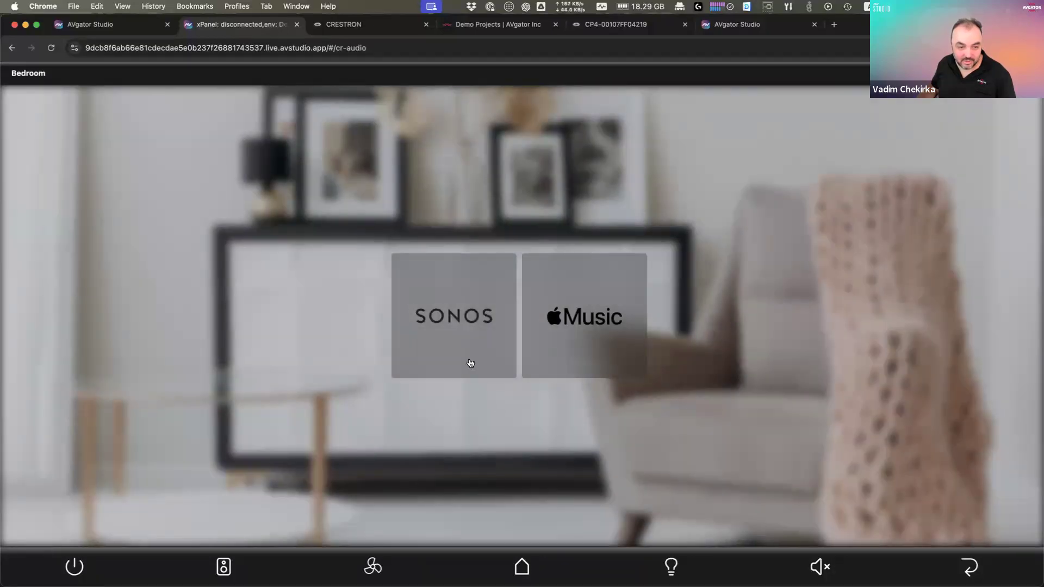
pyautogui.click(476, 323)
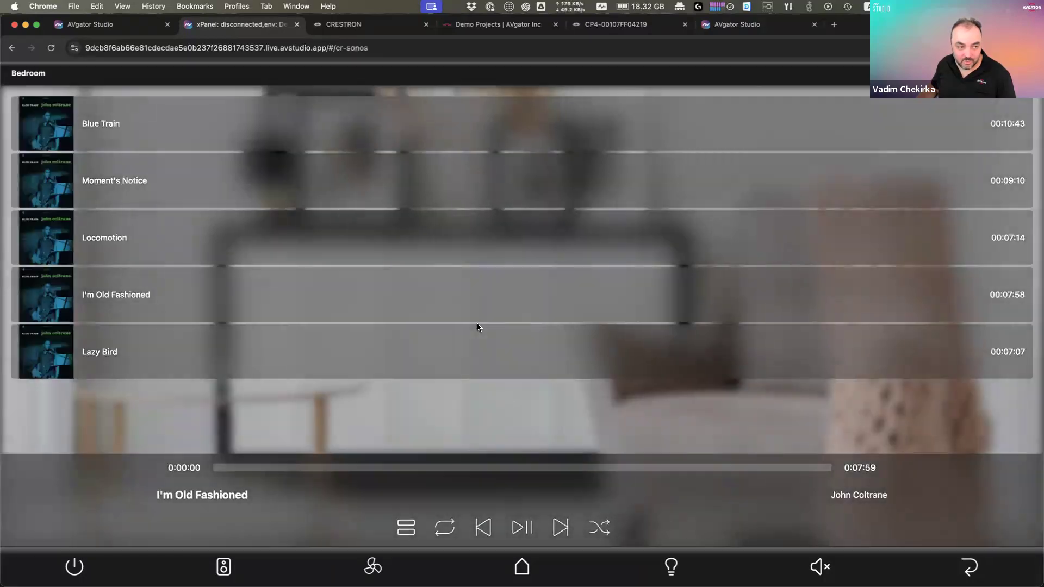
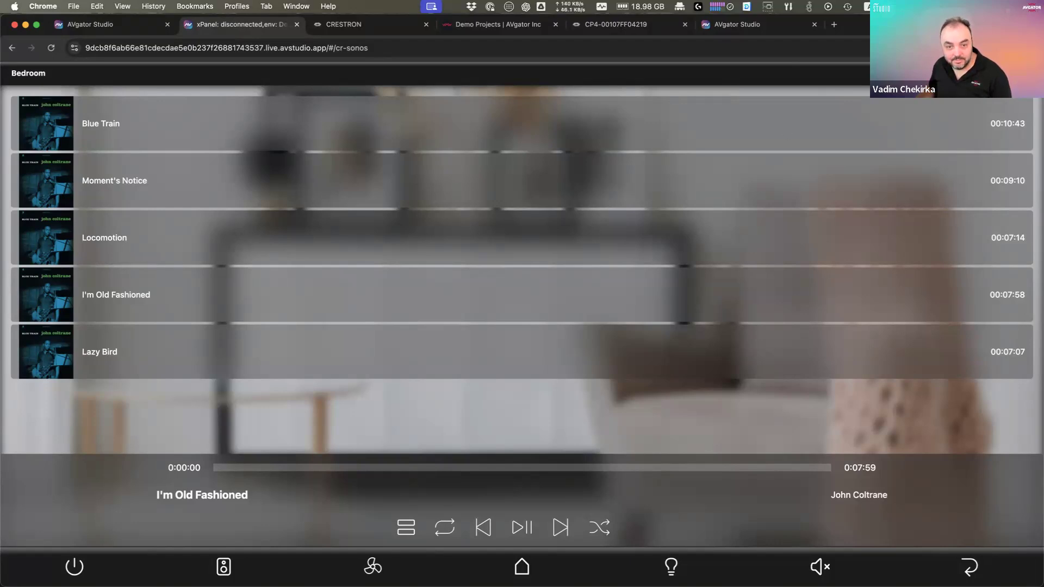
# Step: Restore the browser window and switch to the Chesterfield Residence_clone project tab
pyautogui.doubleClick(908, 24)
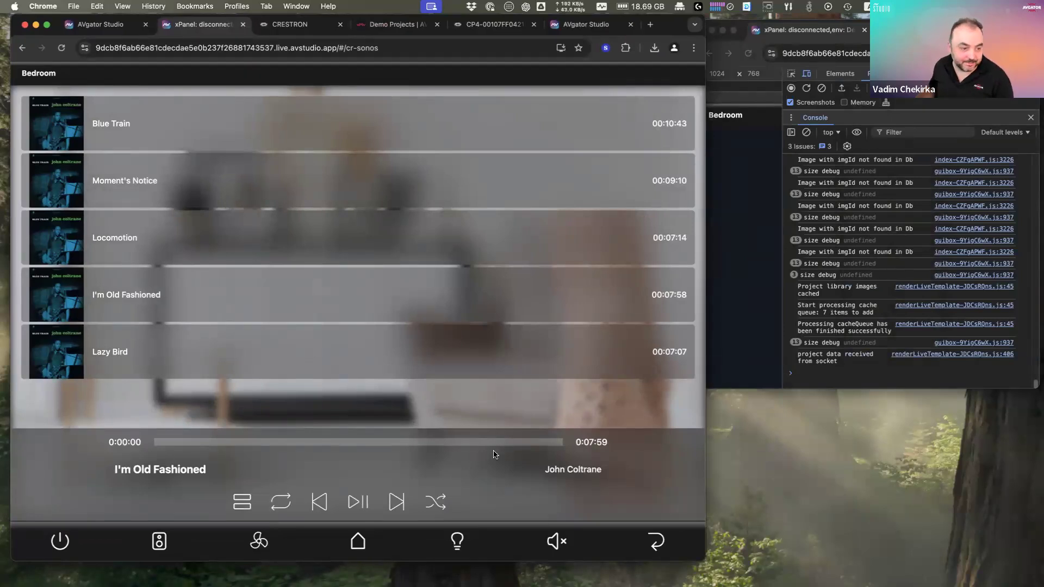
pyautogui.press('super+1')
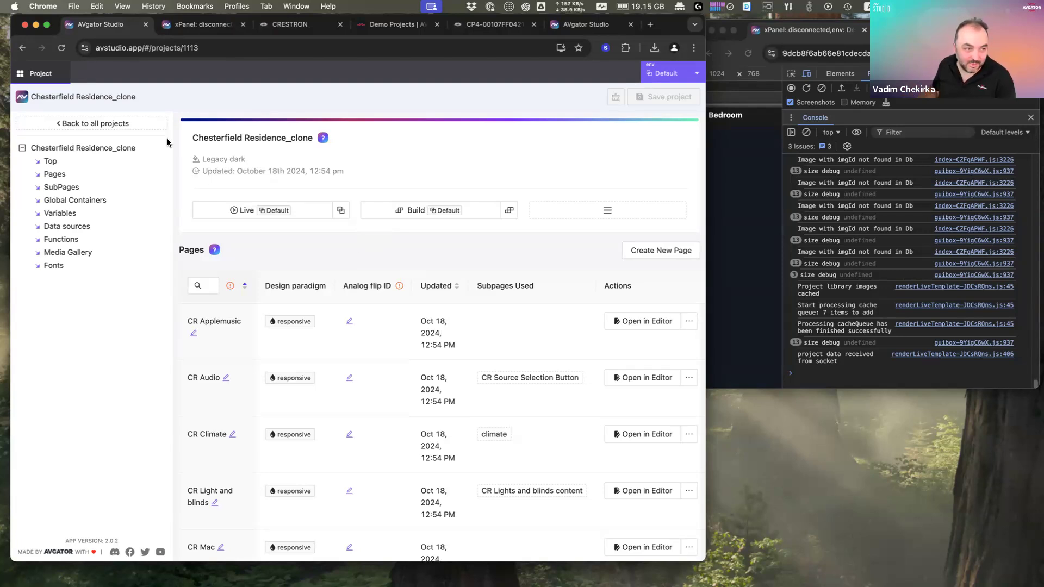
# Step: Reopen Chesterfield Residence_clone from the project list, maximized, showing pages like CR Sonos Single Track and CR Tivo
pyautogui.click(104, 125)
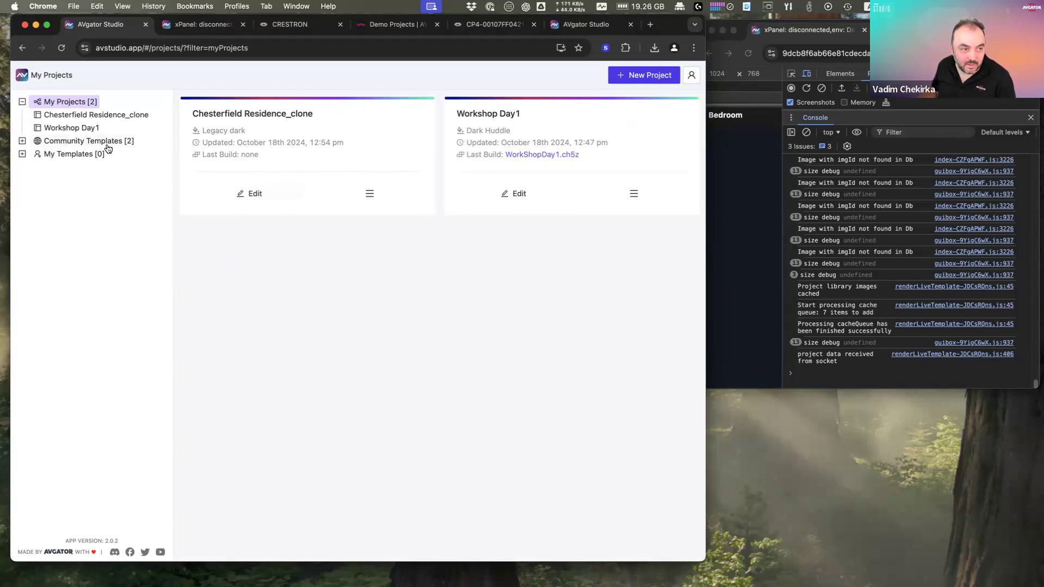
pyautogui.click(252, 195)
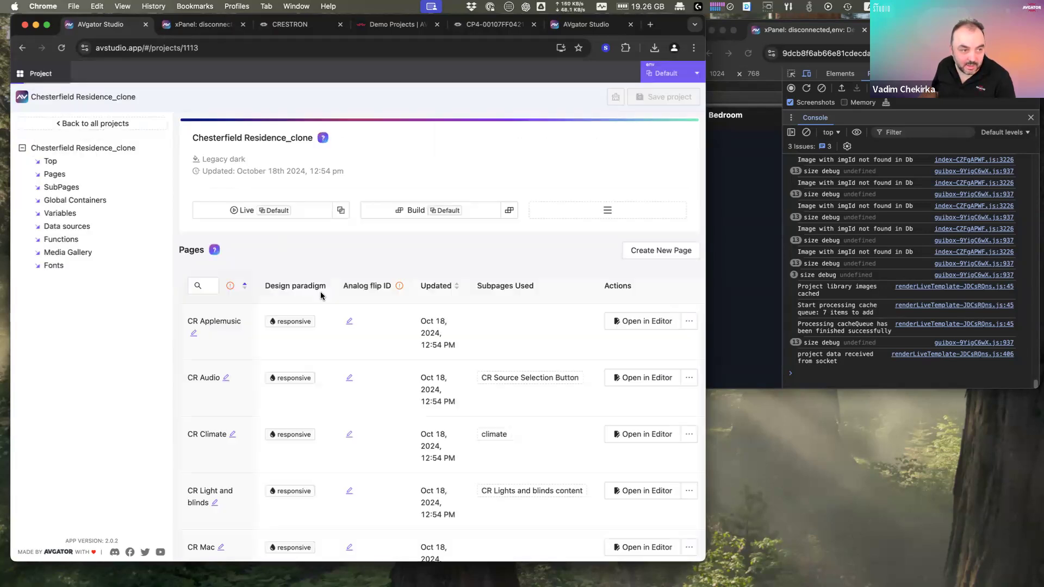
pyautogui.doubleClick(666, 26)
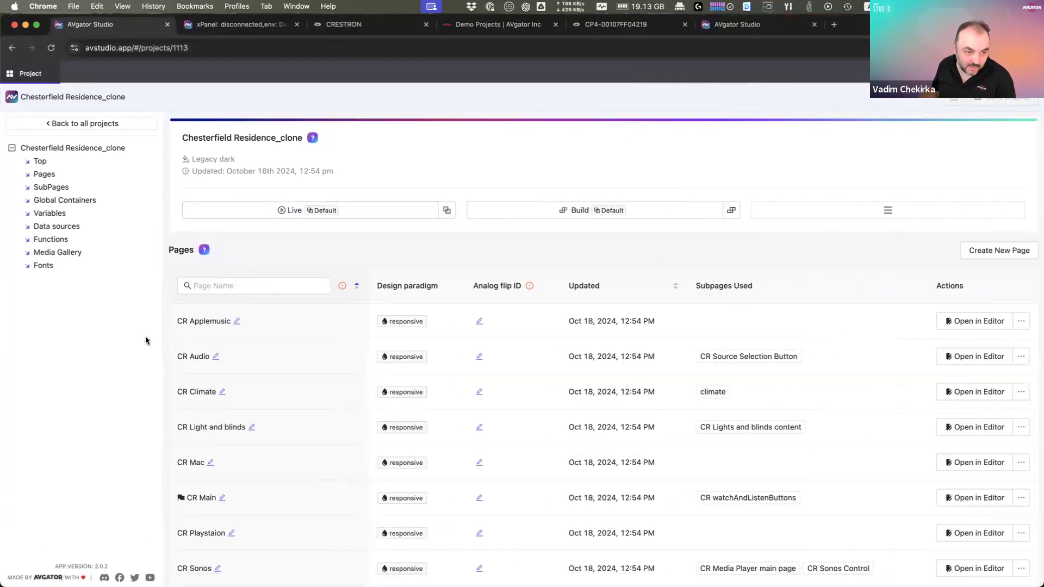
pyautogui.click(53, 175)
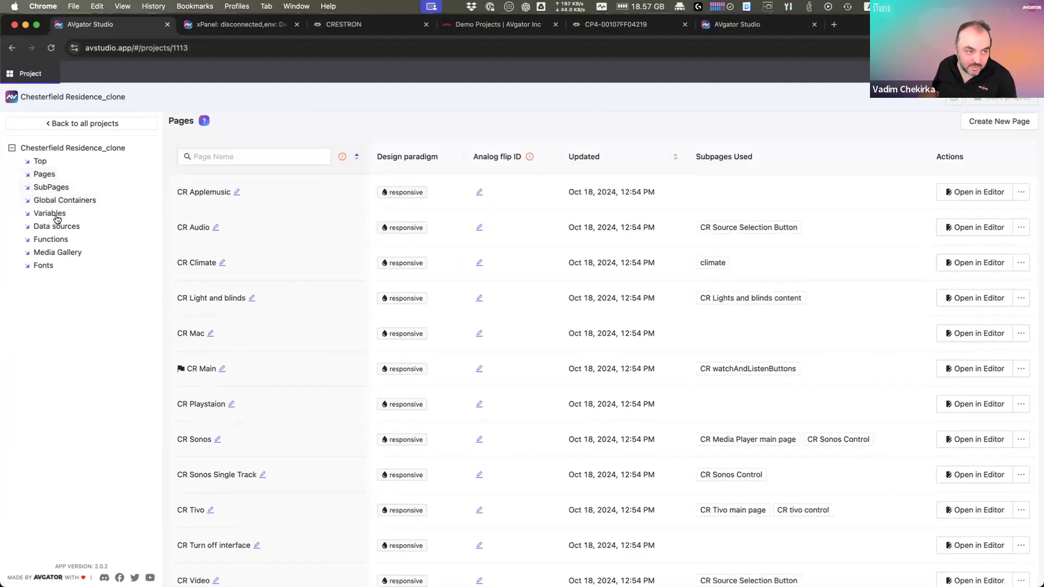
# Step: Browse the project's Variables list up and down
pyautogui.click(58, 215)
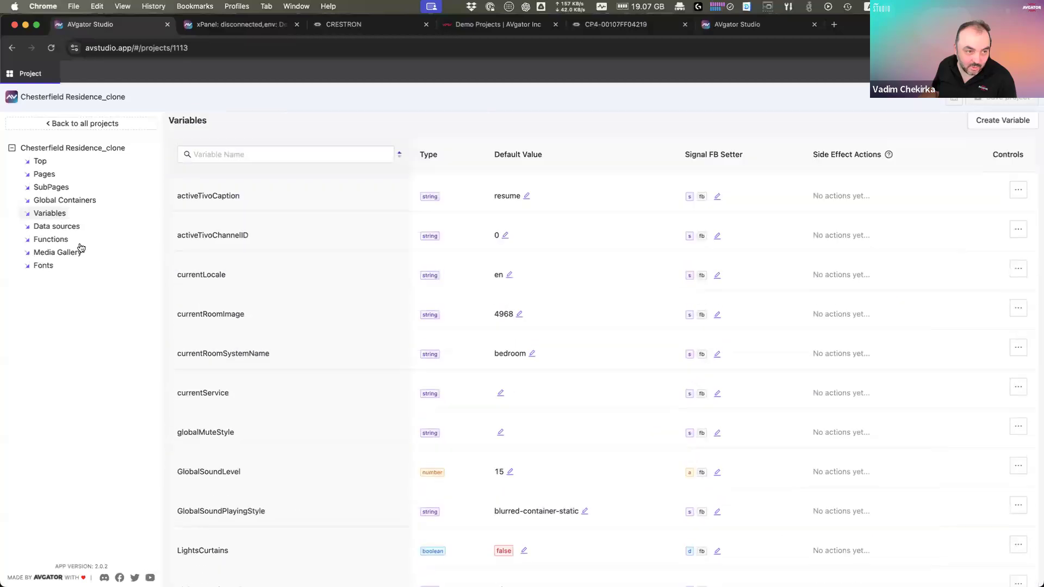
pyautogui.scroll(-1, 305, 383)
pyautogui.scroll(-15, 305, 387)
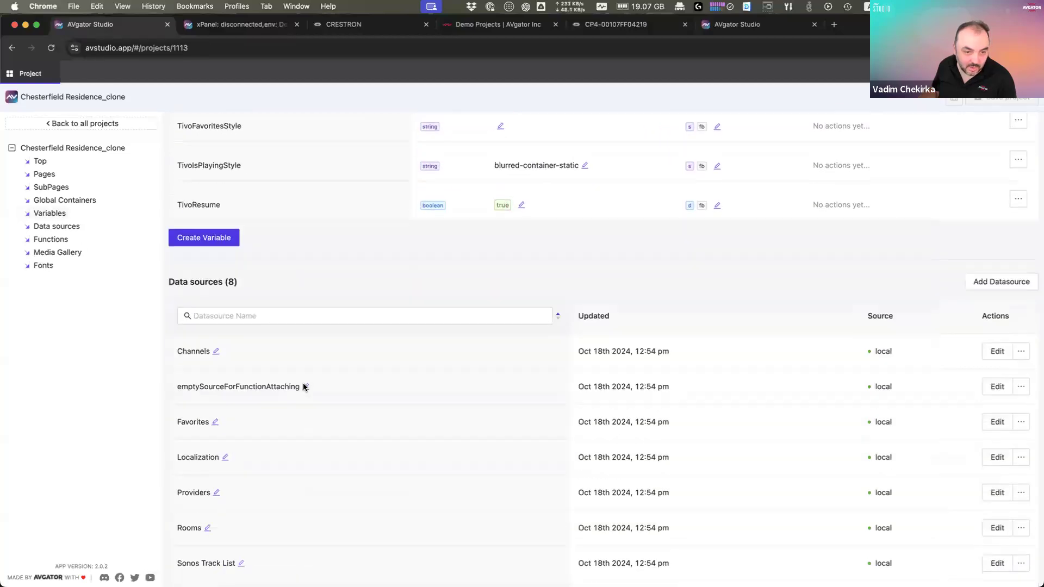
pyautogui.scroll(8, 303, 386)
pyautogui.scroll(6, 303, 385)
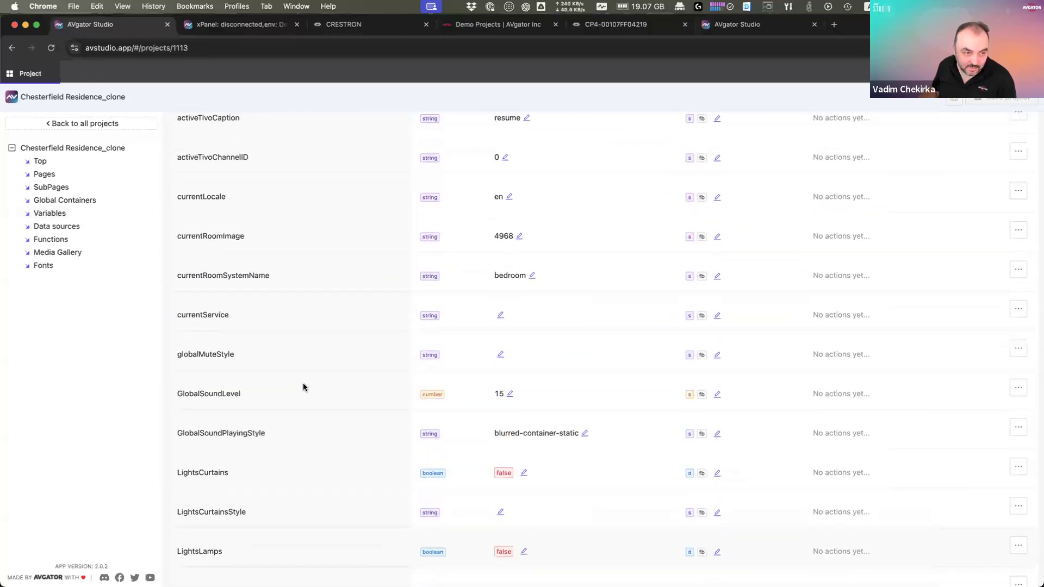
pyautogui.scroll(-6, 290, 373)
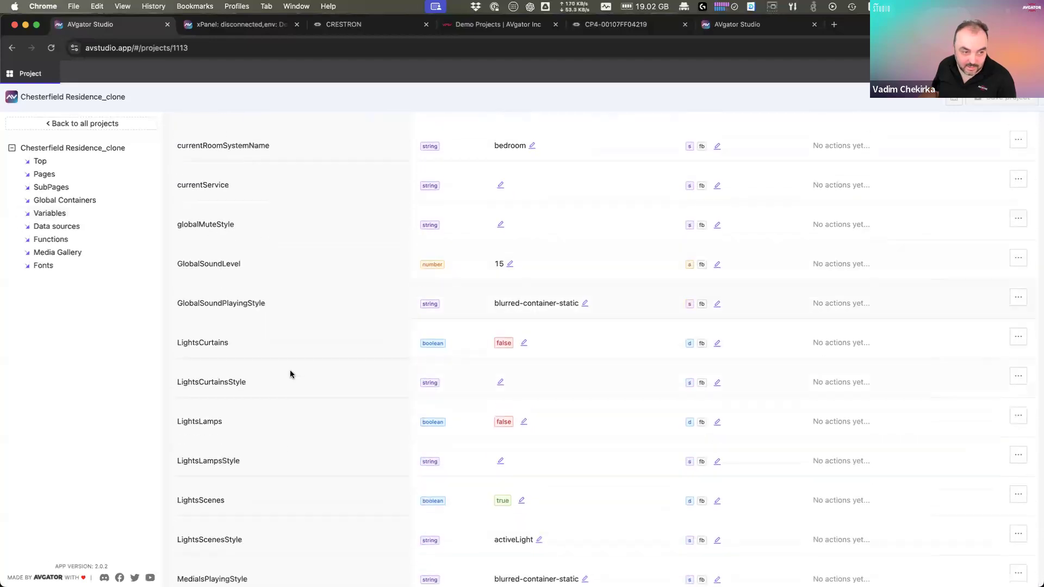
pyautogui.scroll(-6, 290, 374)
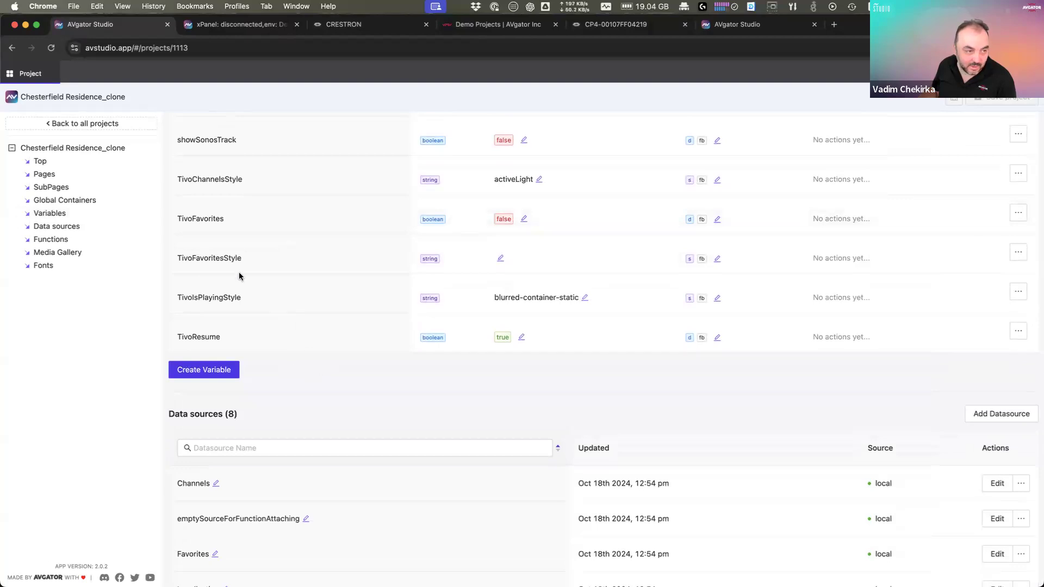
pyautogui.scroll(5, 256, 338)
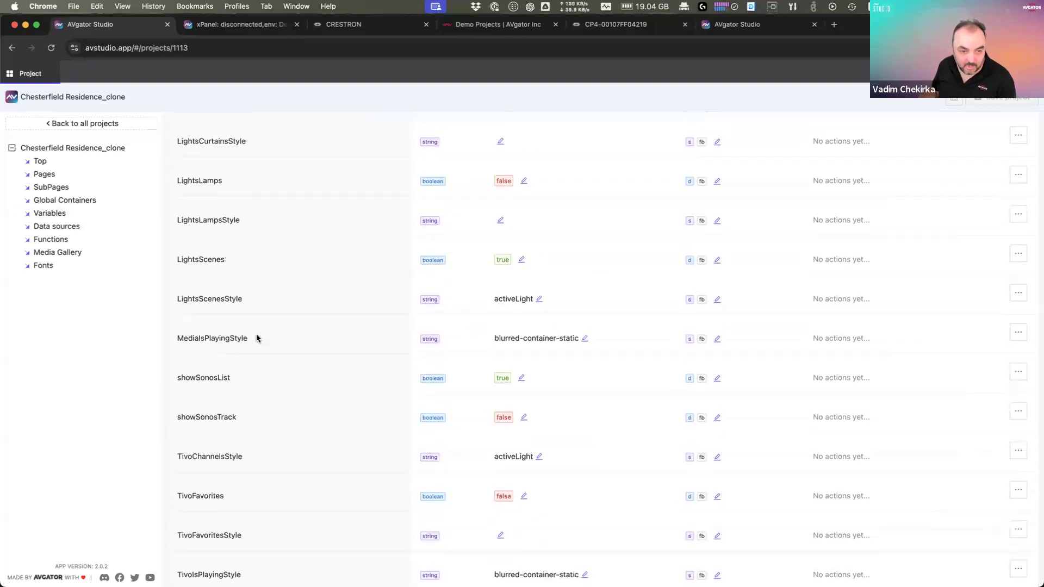
pyautogui.scroll(1, 257, 339)
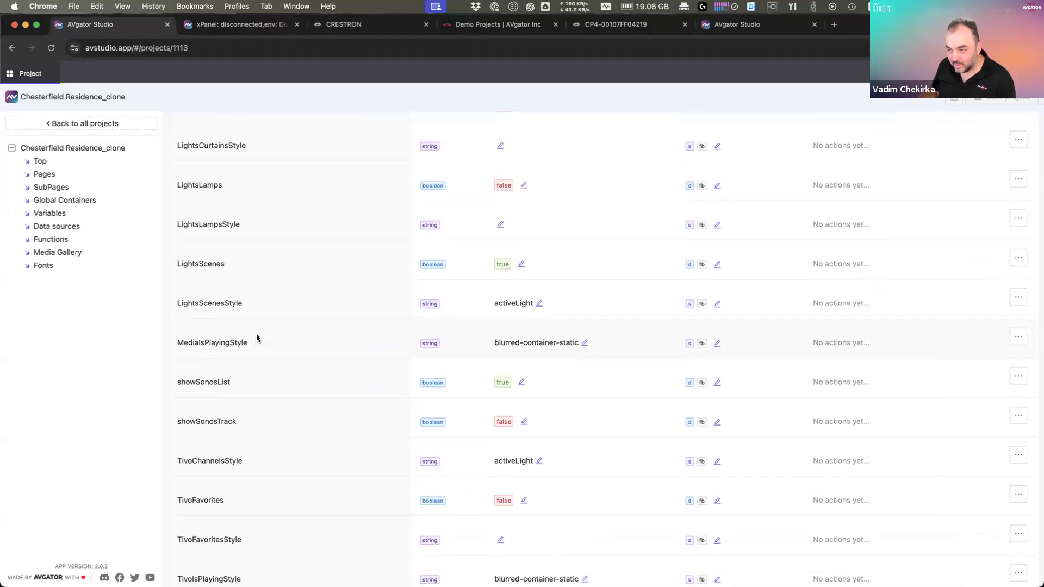
# Step: View the eight data sources, highlighting the Sources row's updated date
pyautogui.click(59, 227)
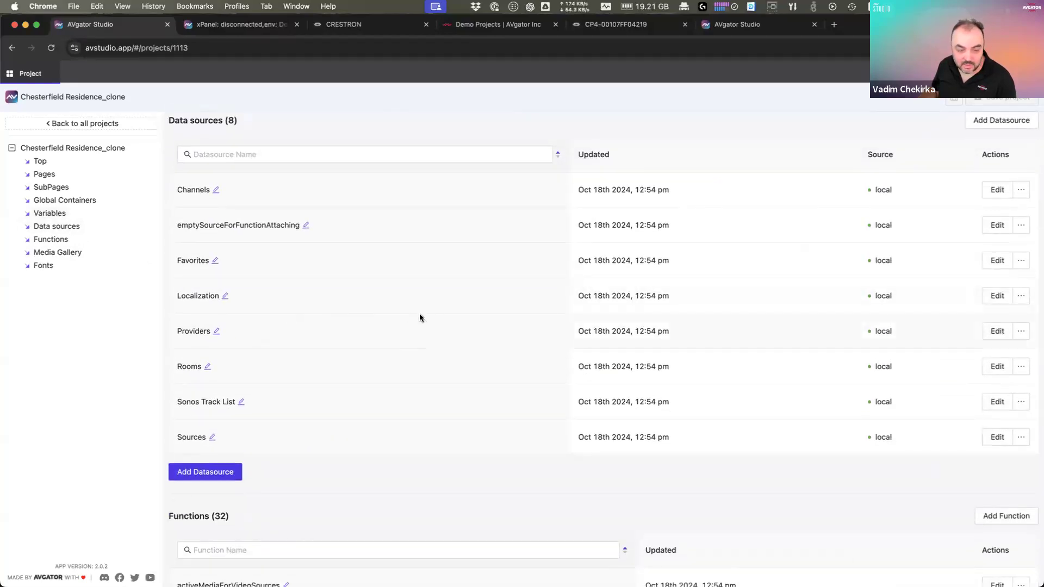
pyautogui.moveTo(578, 438); pyautogui.dragTo(667, 442)
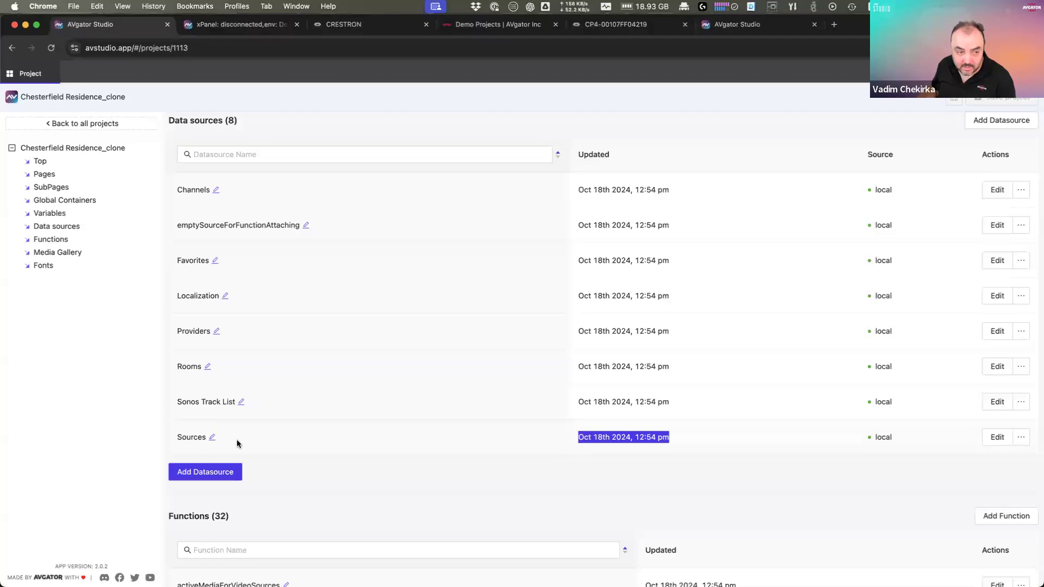
pyautogui.click(189, 367)
pyautogui.moveTo(190, 367); pyautogui.dragTo(183, 367)
pyautogui.moveTo(189, 437); pyautogui.dragTo(188, 437)
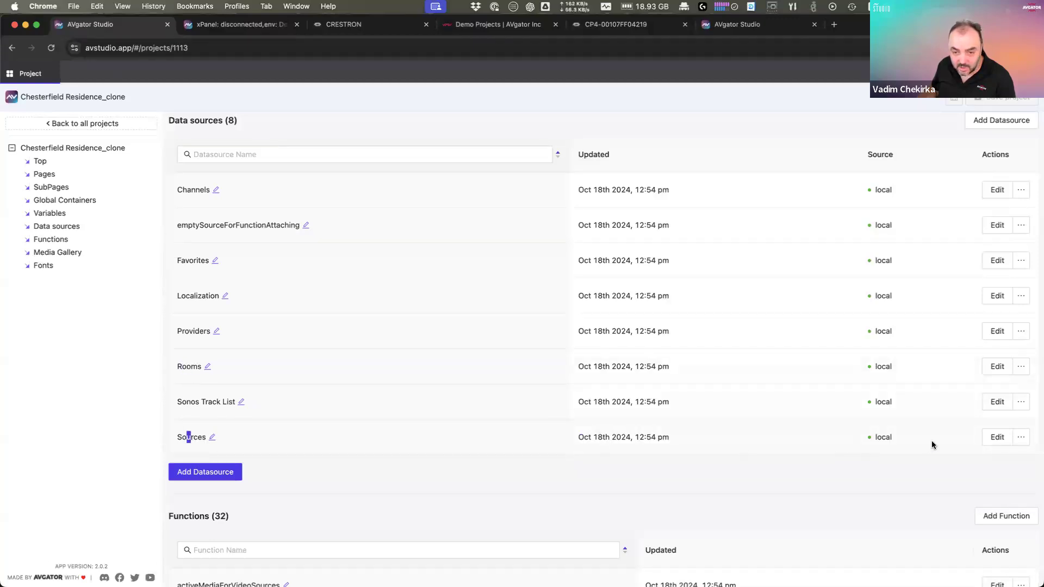
# Step: Open the Sources data source for editing and scroll through its JSON
pyautogui.click(996, 441)
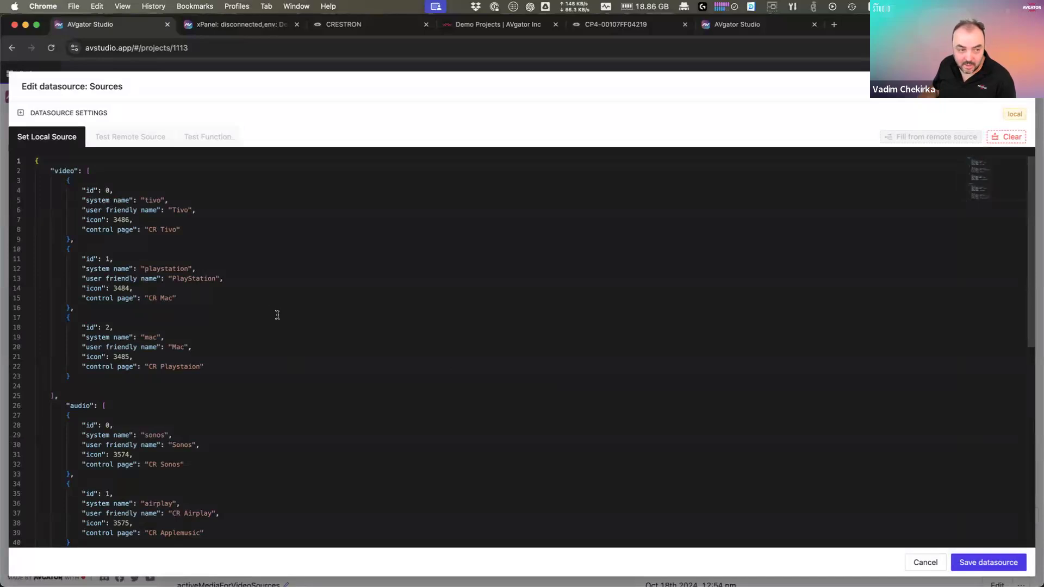
pyautogui.scroll(-5, 278, 315)
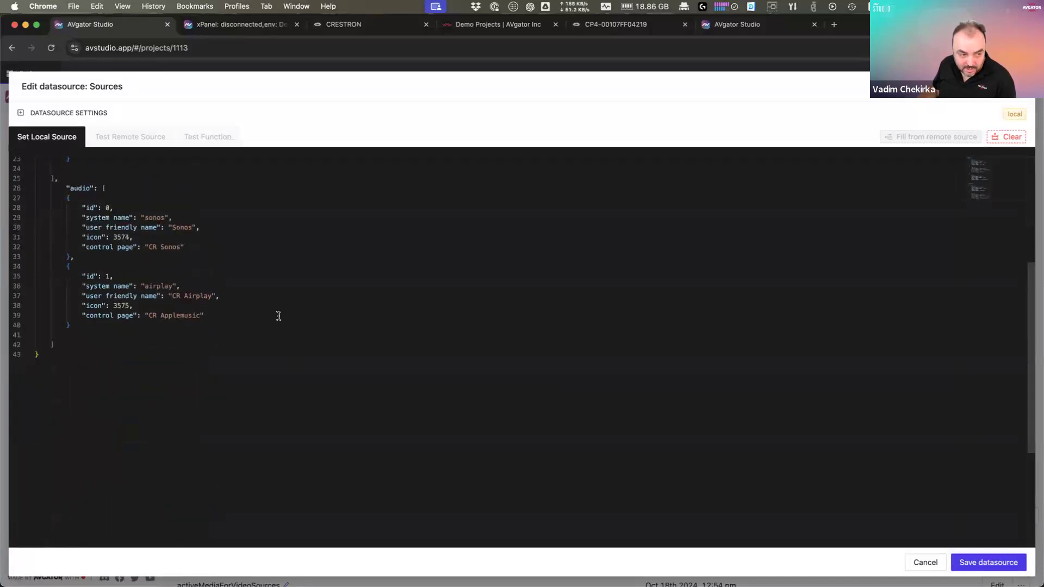
pyautogui.scroll(5, 278, 316)
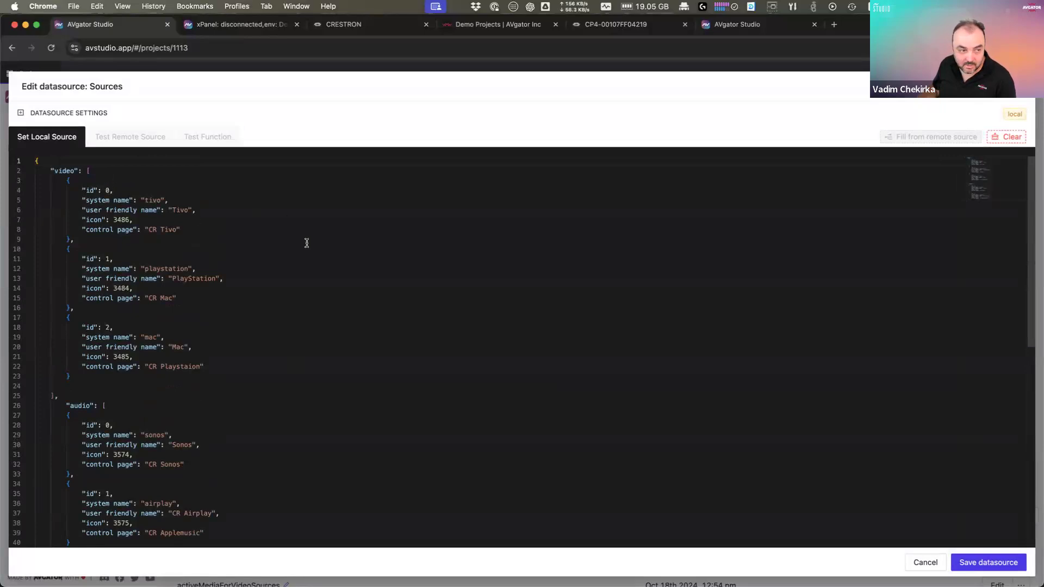
pyautogui.scroll(-6, 291, 262)
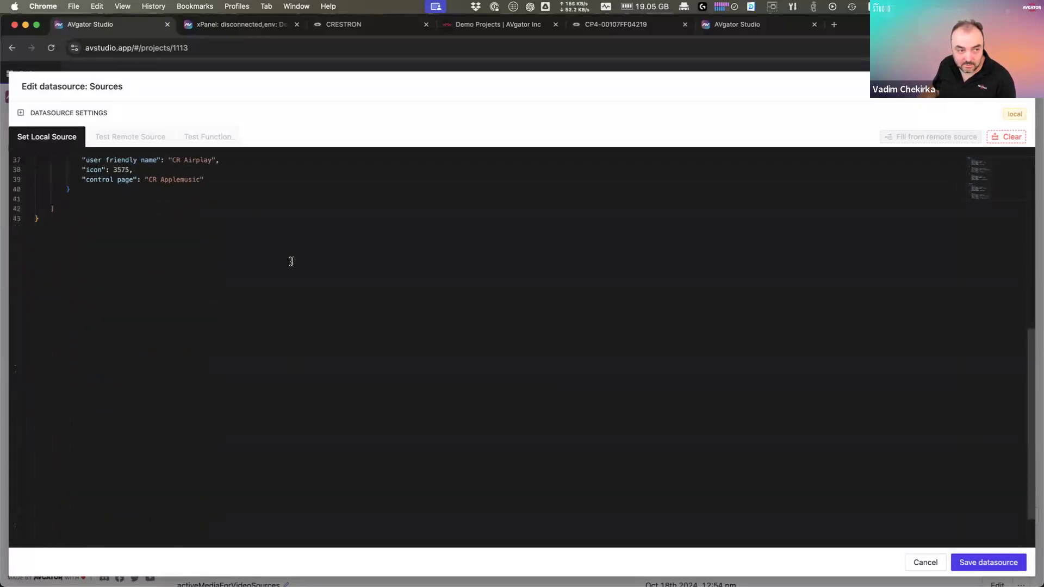
pyautogui.scroll(6, 292, 262)
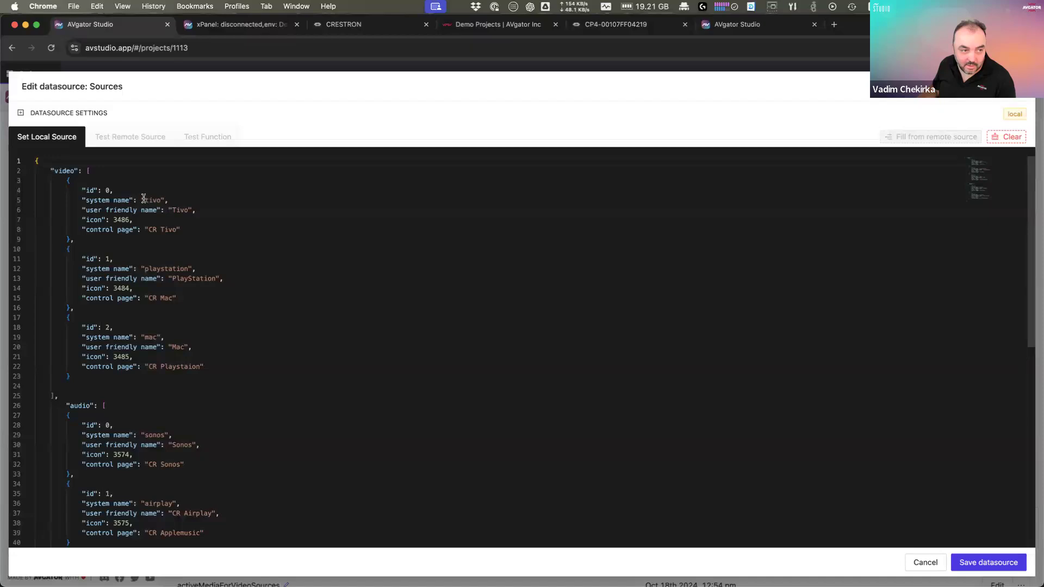
# Step: Inspect Tivo's system name, friendly name, icon 3486 and CR Tivo page, then cancel without saving
pyautogui.moveTo(82, 200); pyautogui.dragTo(170, 200)
pyautogui.moveTo(84, 210); pyautogui.dragTo(197, 207)
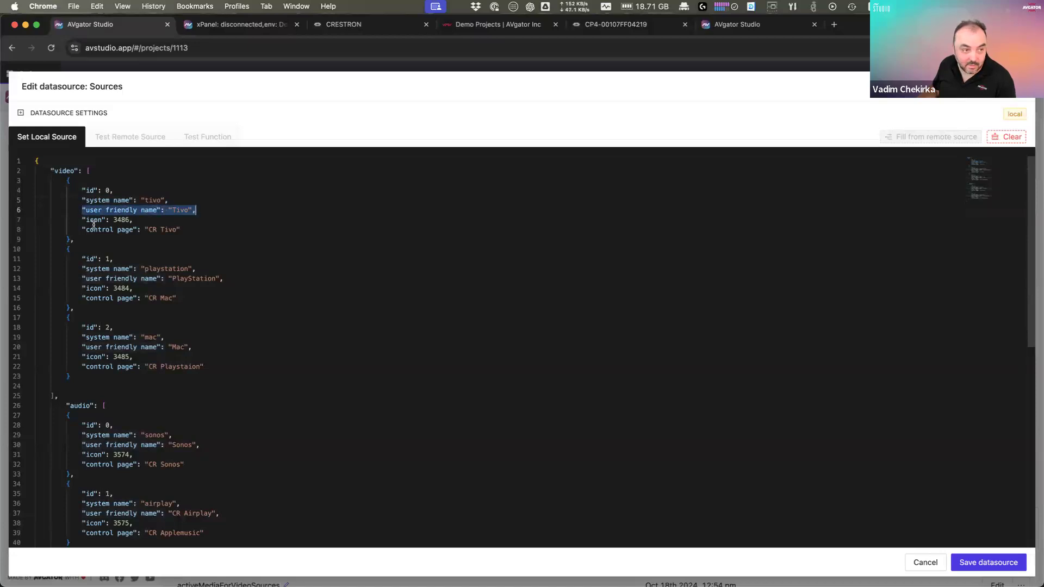
pyautogui.moveTo(81, 220); pyautogui.dragTo(130, 220)
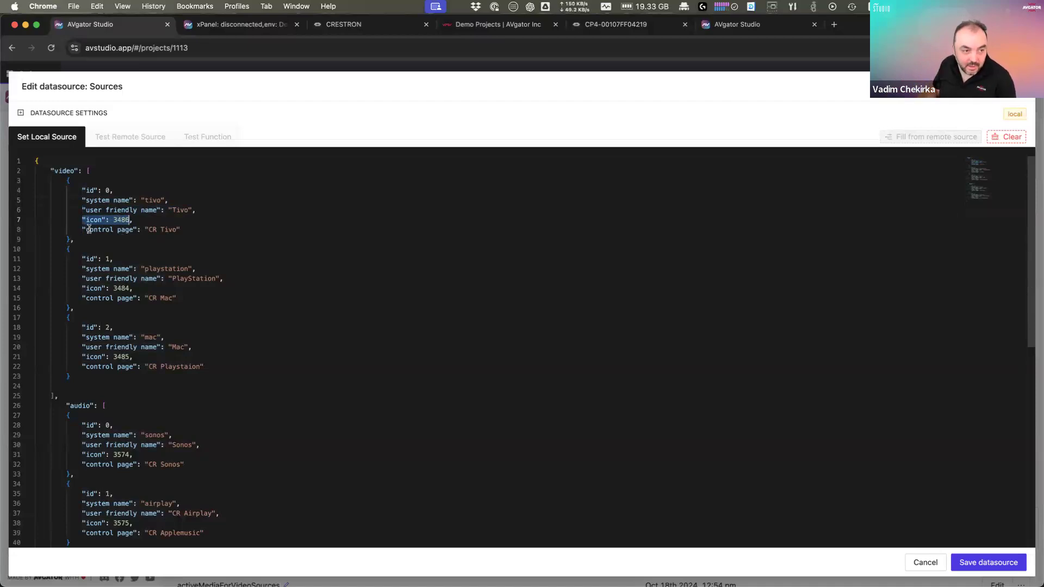
pyautogui.moveTo(149, 230); pyautogui.dragTo(177, 230)
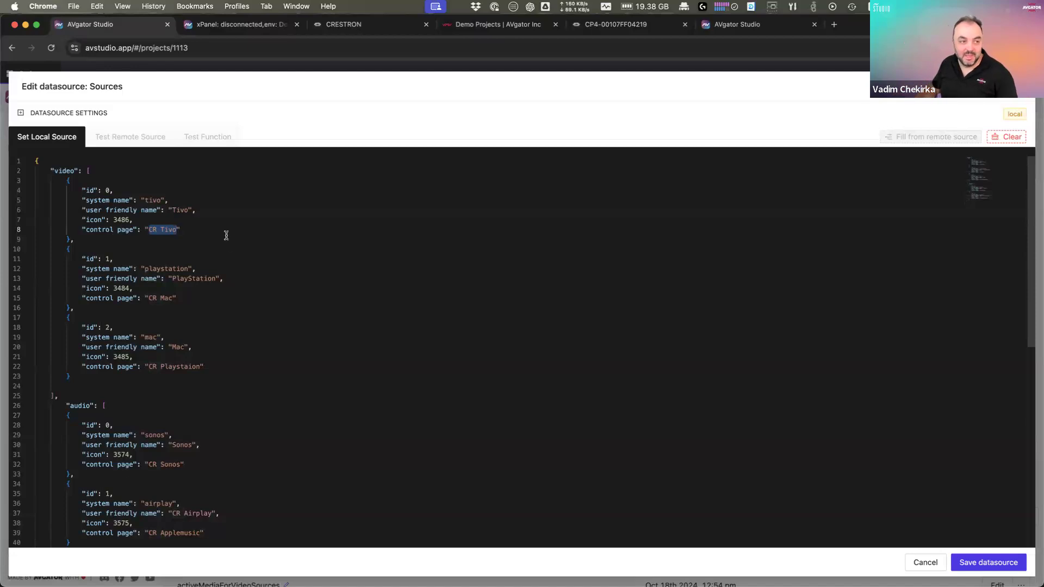
pyautogui.click(926, 562)
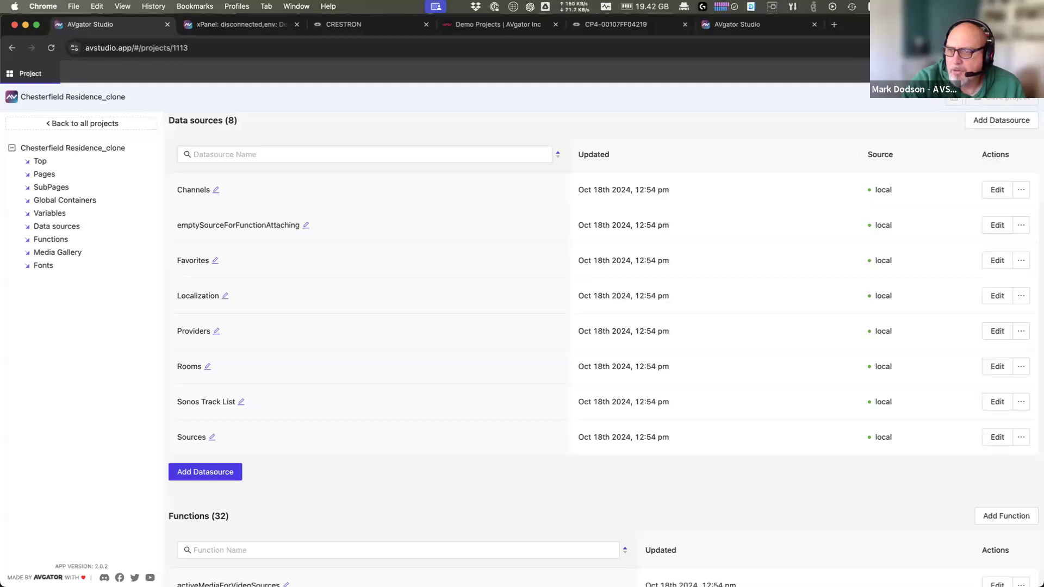
# Step: Clone Workshop Day1 via its Clone Project action, adding Workshop Day1_clone to My Projects
pyautogui.click(102, 124)
pyautogui.click(32, 128)
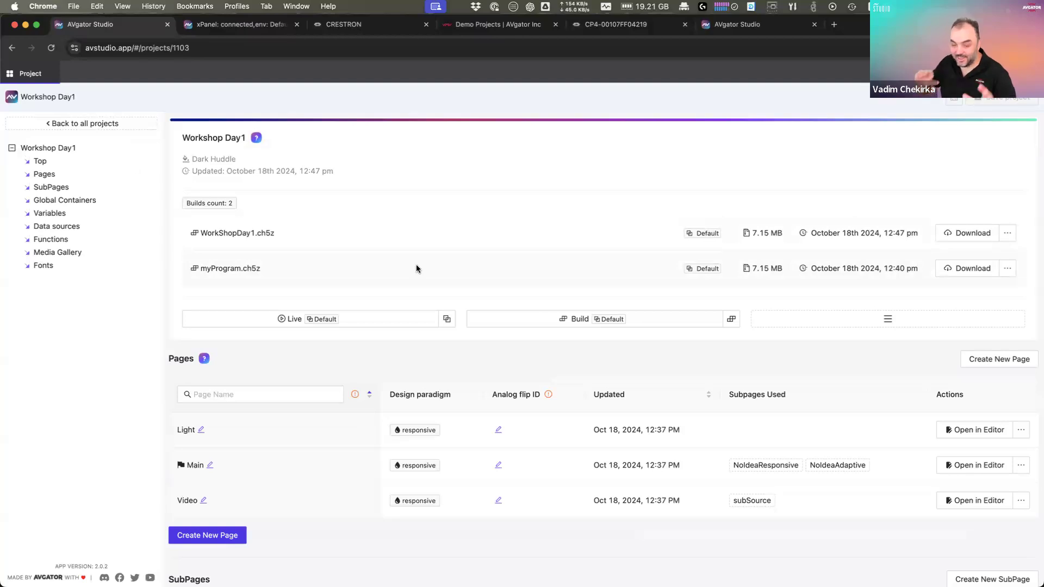
pyautogui.click(886, 319)
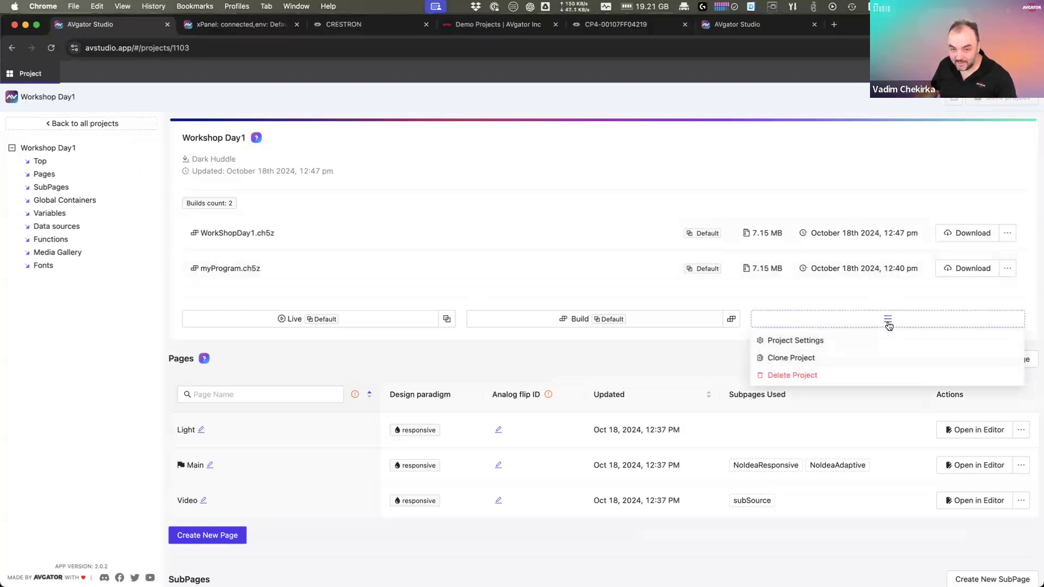
pyautogui.click(821, 356)
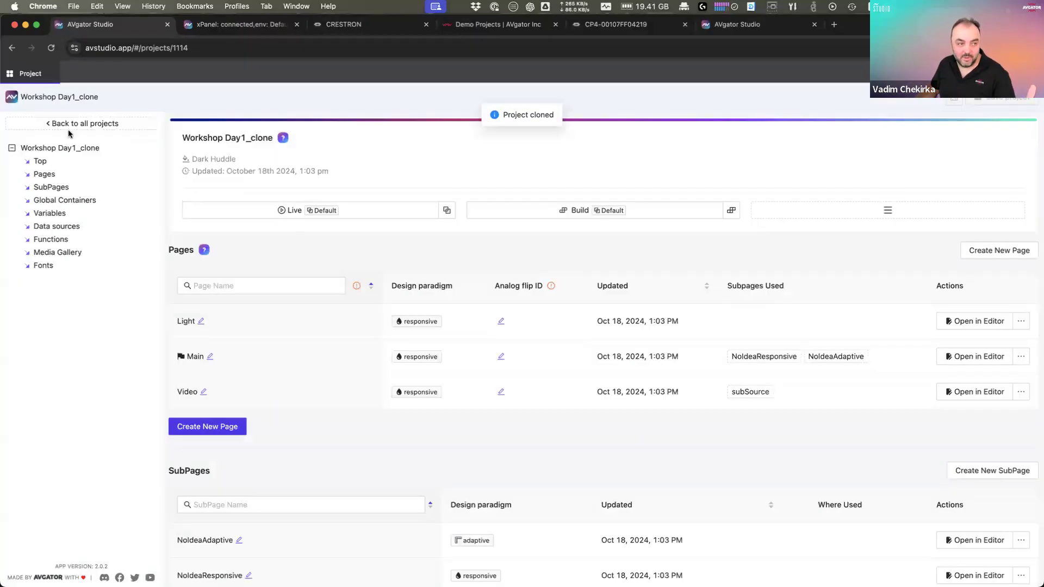
pyautogui.click(84, 123)
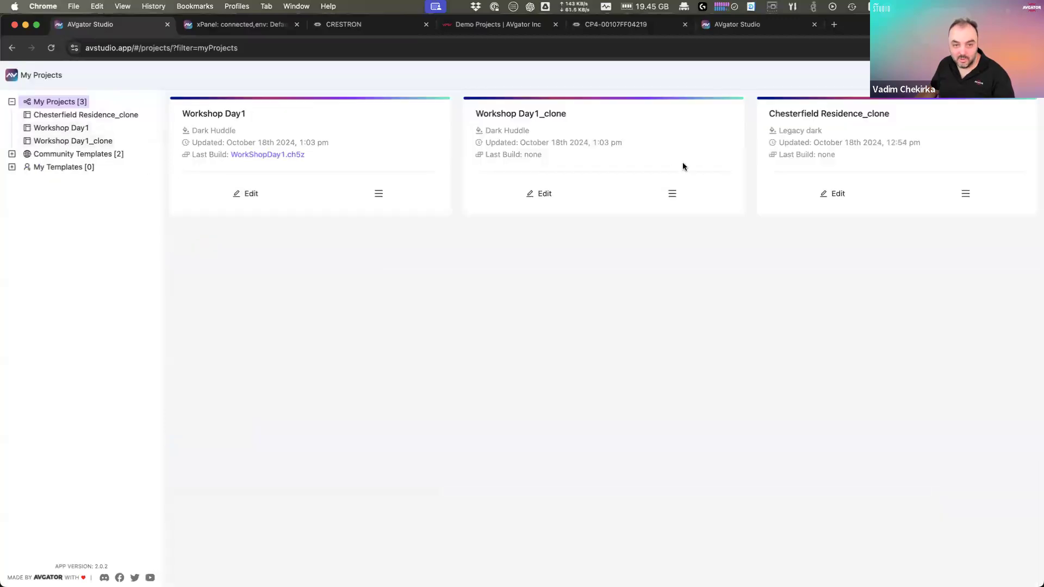
# Step: Delete Chesterfield Residence_clone and Workshop Day1_clone, confirming each removal
pyautogui.click(962, 198)
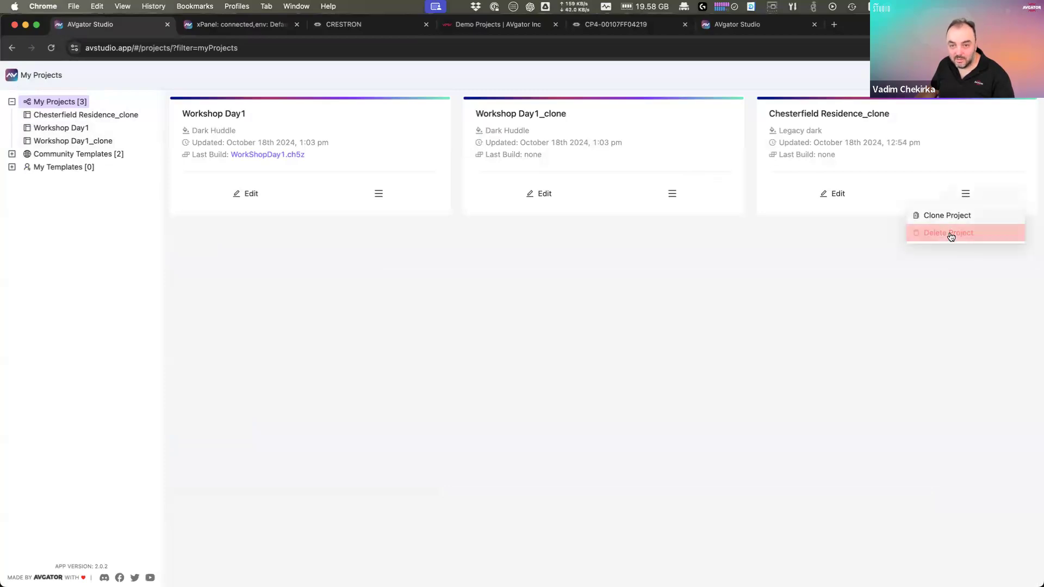
pyautogui.click(951, 234)
pyautogui.click(598, 195)
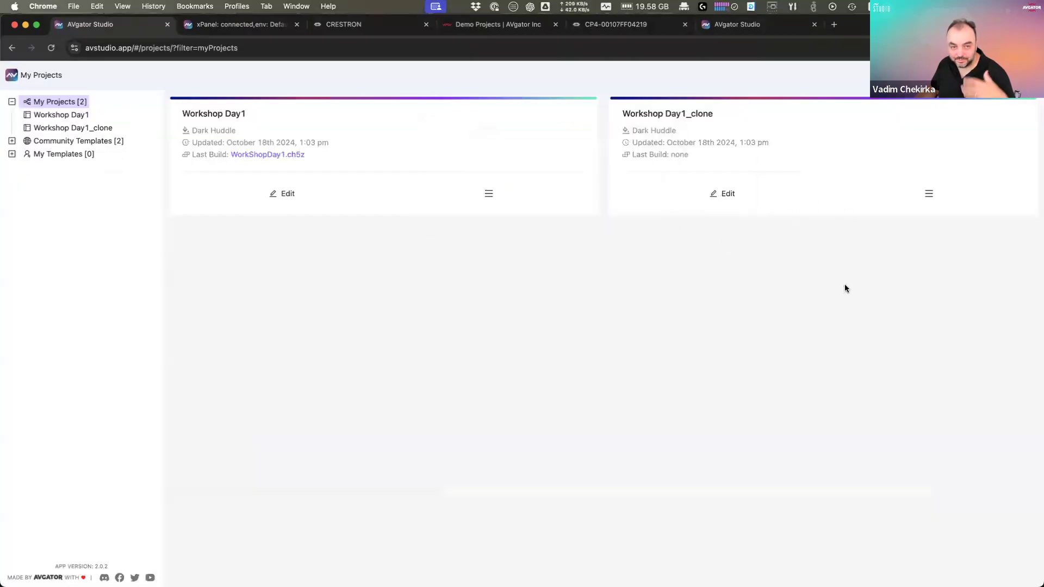
pyautogui.click(929, 196)
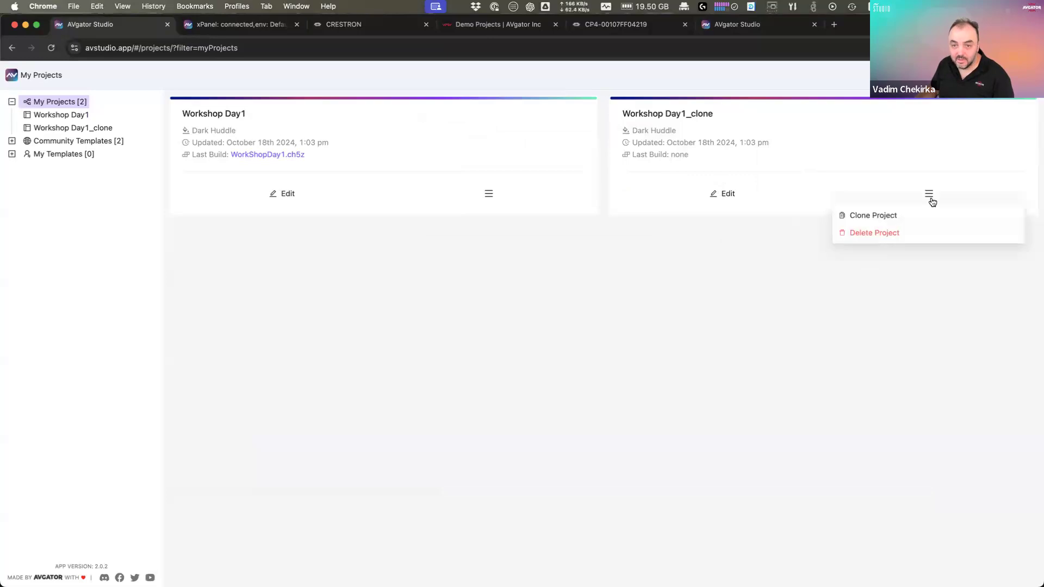
pyautogui.click(893, 232)
pyautogui.click(601, 196)
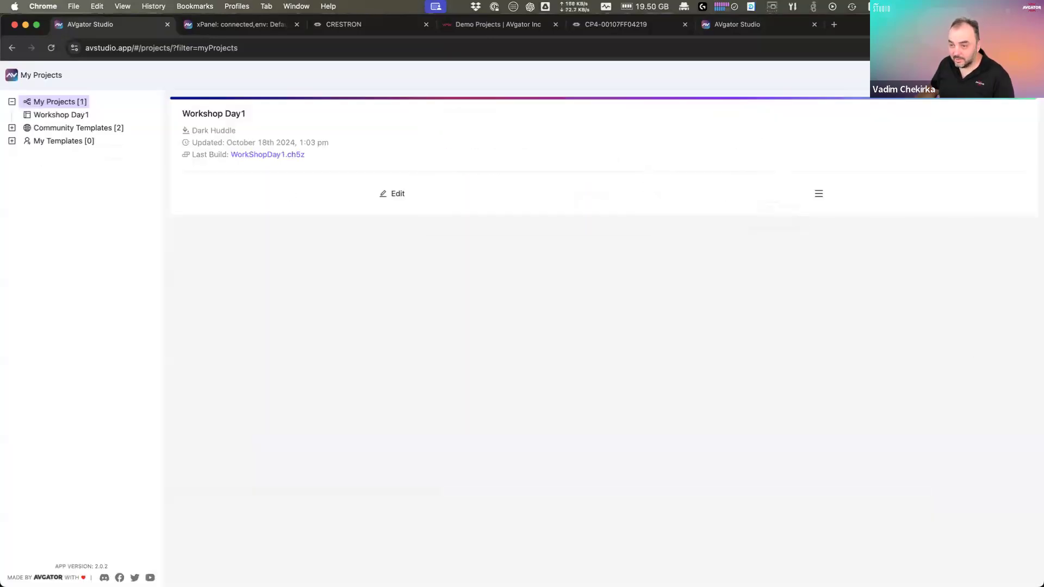